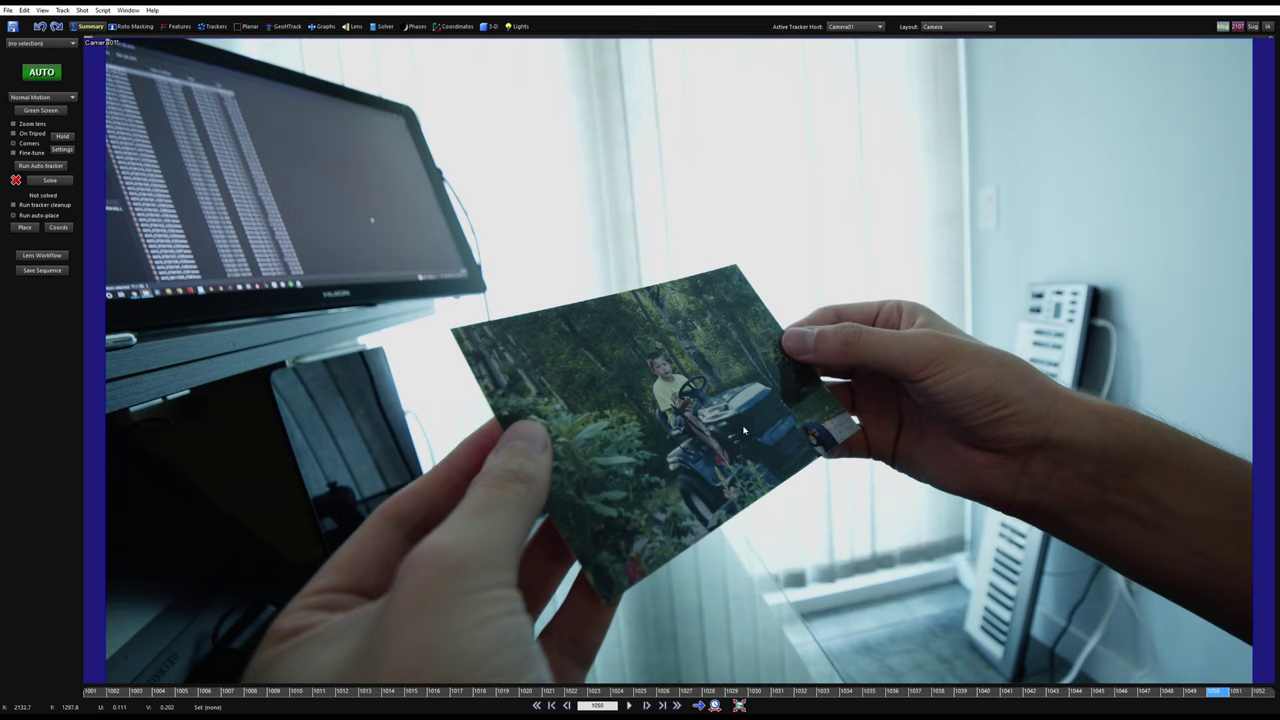
# - Play back the shot, watch the corner trackers follow the hand-held photo, and return to frame 1001
pyautogui.press('space')
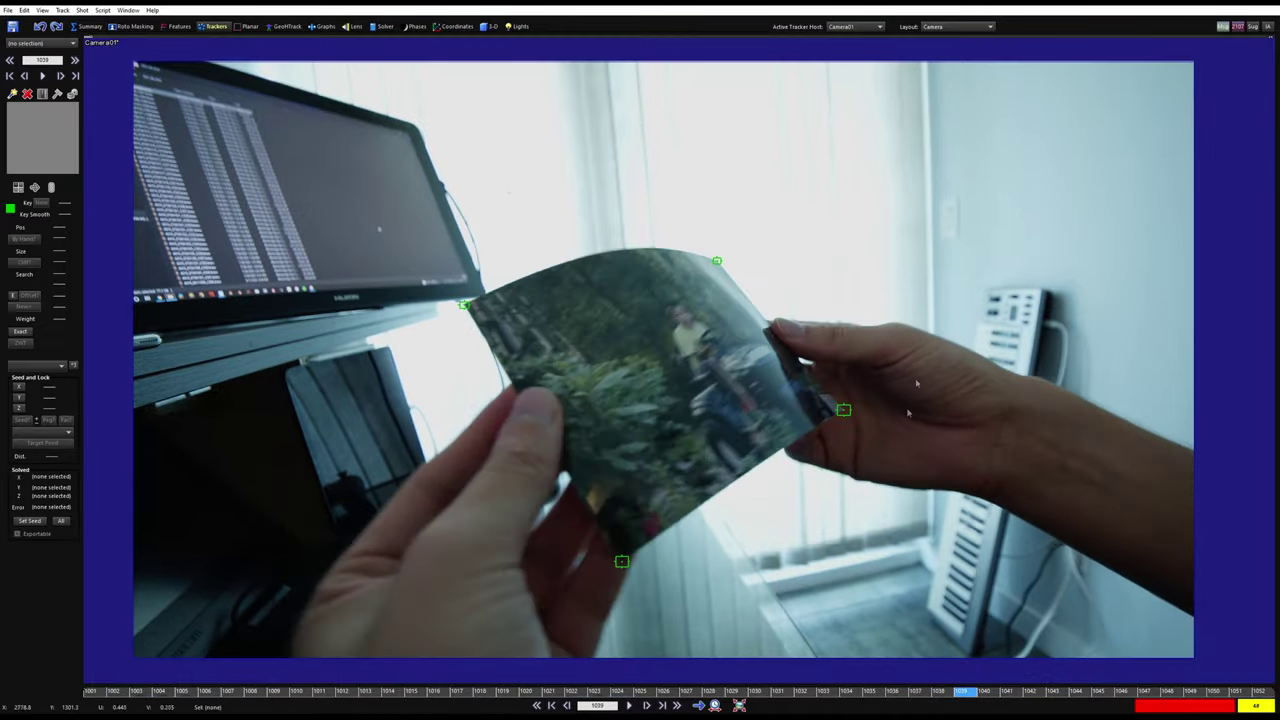
pyautogui.click(902, 500)
pyautogui.press('space')
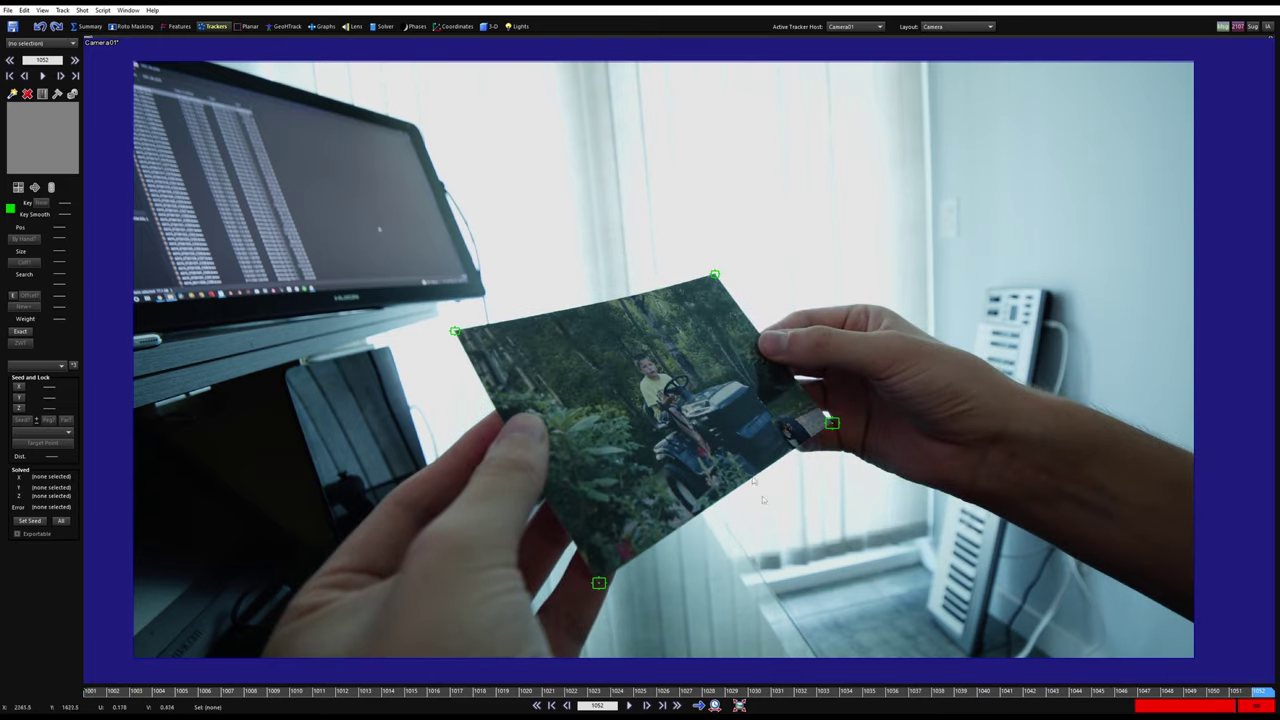
pyautogui.moveTo(672, 690); pyautogui.dragTo(90, 684)
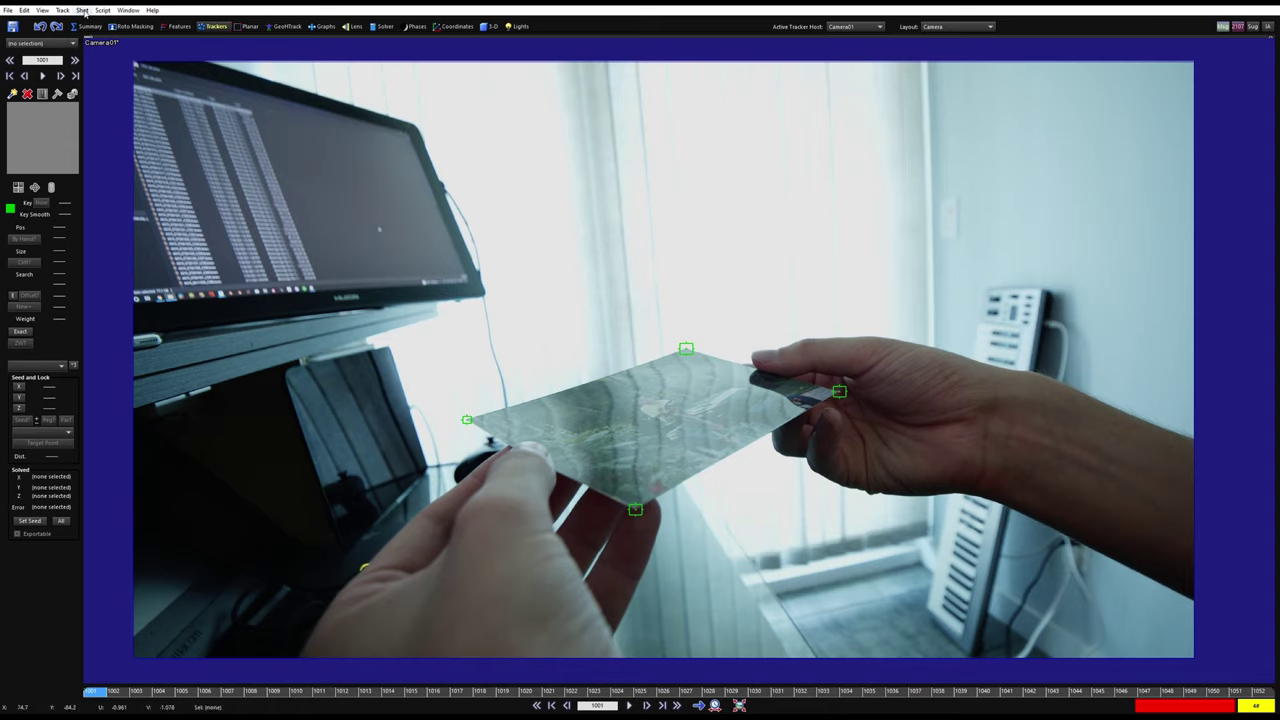
# - Edit the shot settings to apply an image format preset for the camera back plate and accept them
pyautogui.click(82, 10)
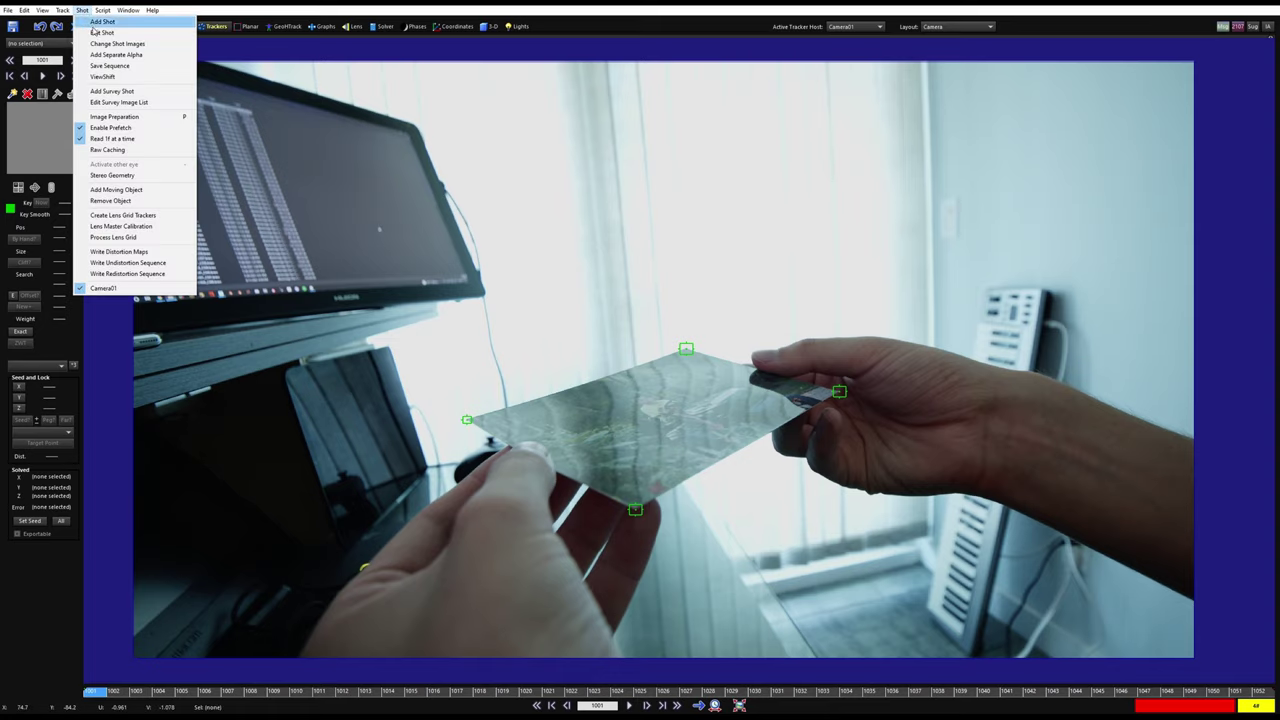
pyautogui.click(98, 32)
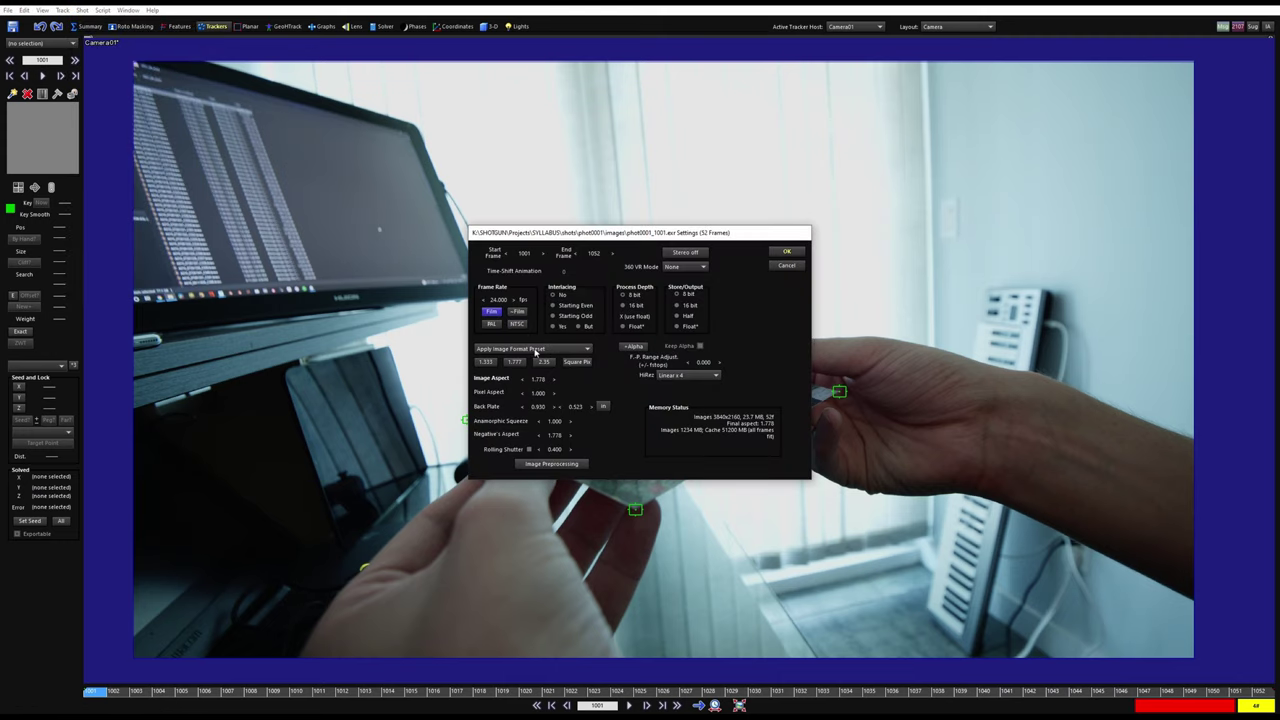
pyautogui.click(535, 349)
pyautogui.click(522, 450)
pyautogui.click(785, 253)
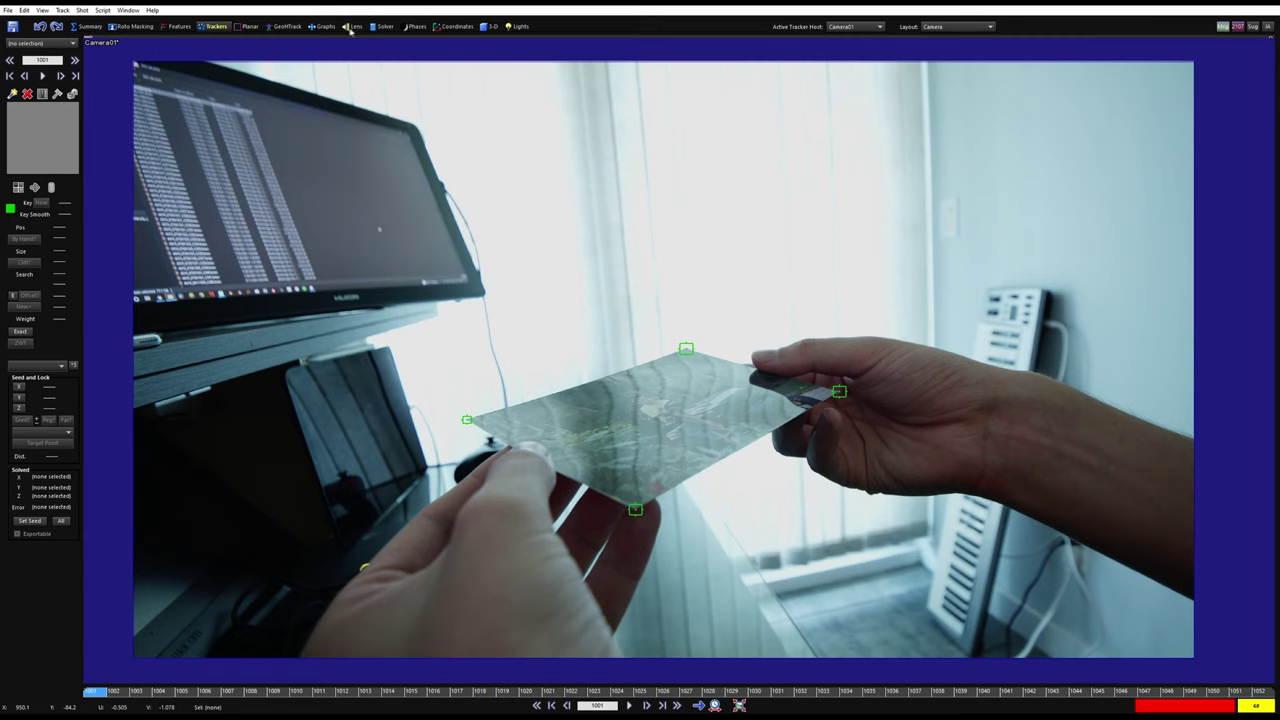
# - Display the lens settings and grid, and examine the static background across the opening frames
pyautogui.click(353, 26)
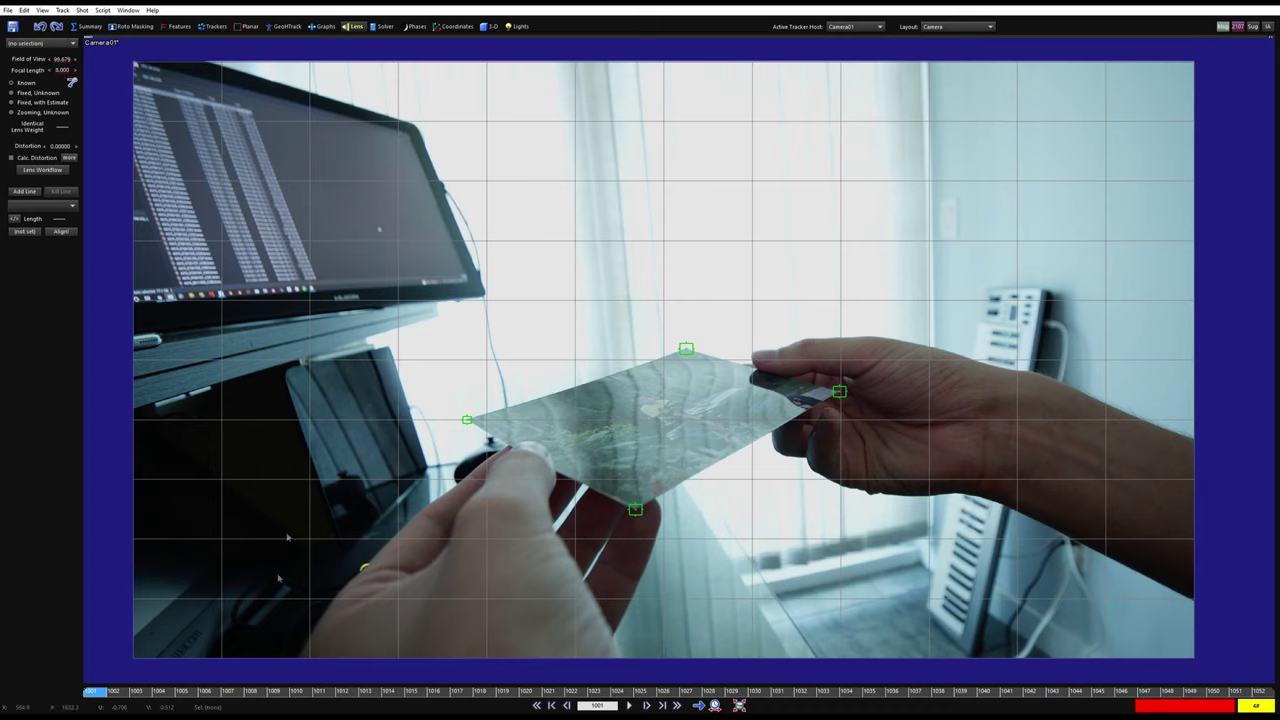
pyautogui.moveTo(219, 693); pyautogui.dragTo(92, 672)
pyautogui.moveTo(255, 694); pyautogui.dragTo(92, 680)
pyautogui.scroll(5, 940, 590)
pyautogui.moveTo(950, 600); pyautogui.dragTo(1039, 621, button='middle')
pyautogui.scroll(-3, 743, 534)
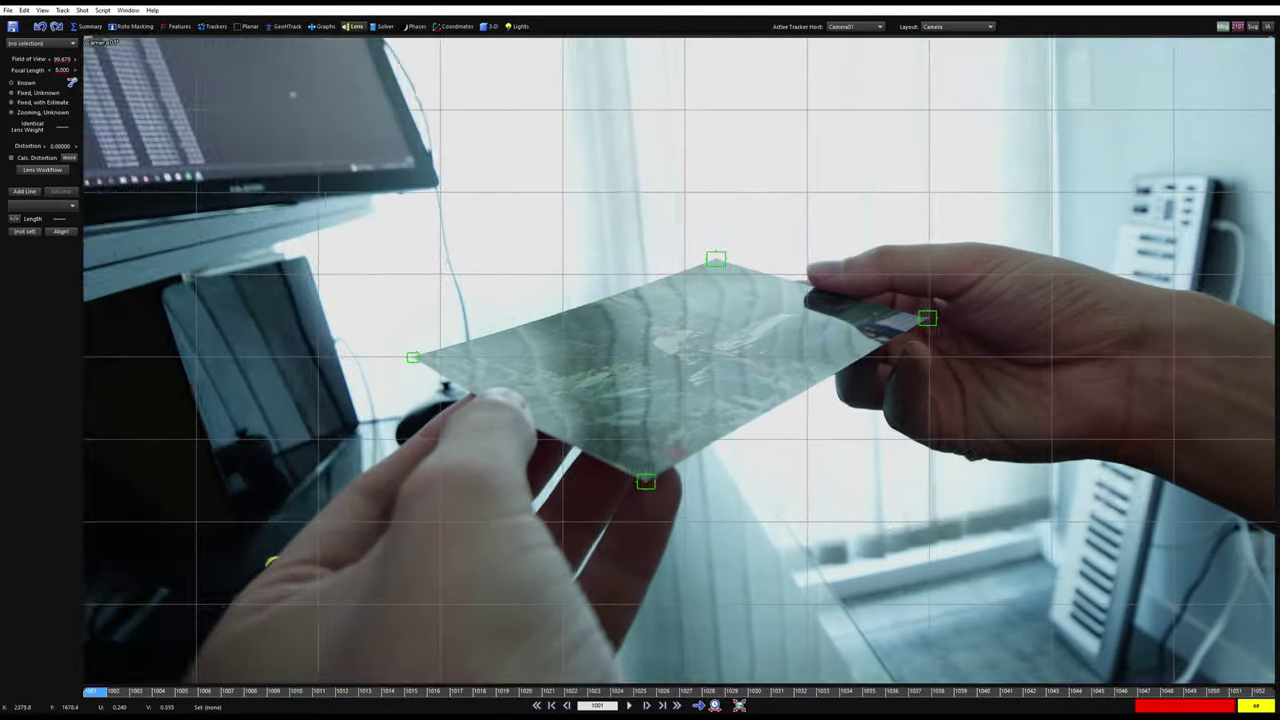
pyautogui.scroll(-2, 723, 476)
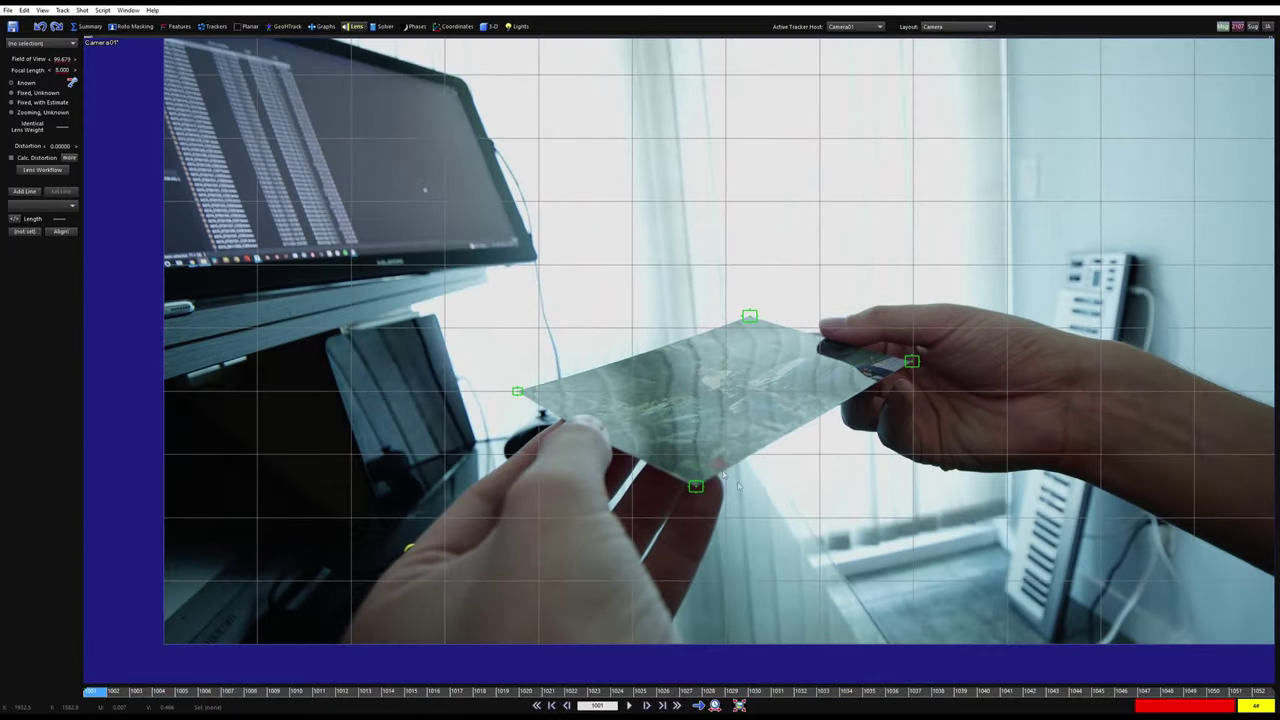
pyautogui.moveTo(339, 304); pyautogui.dragTo(299, 308, button='middle')
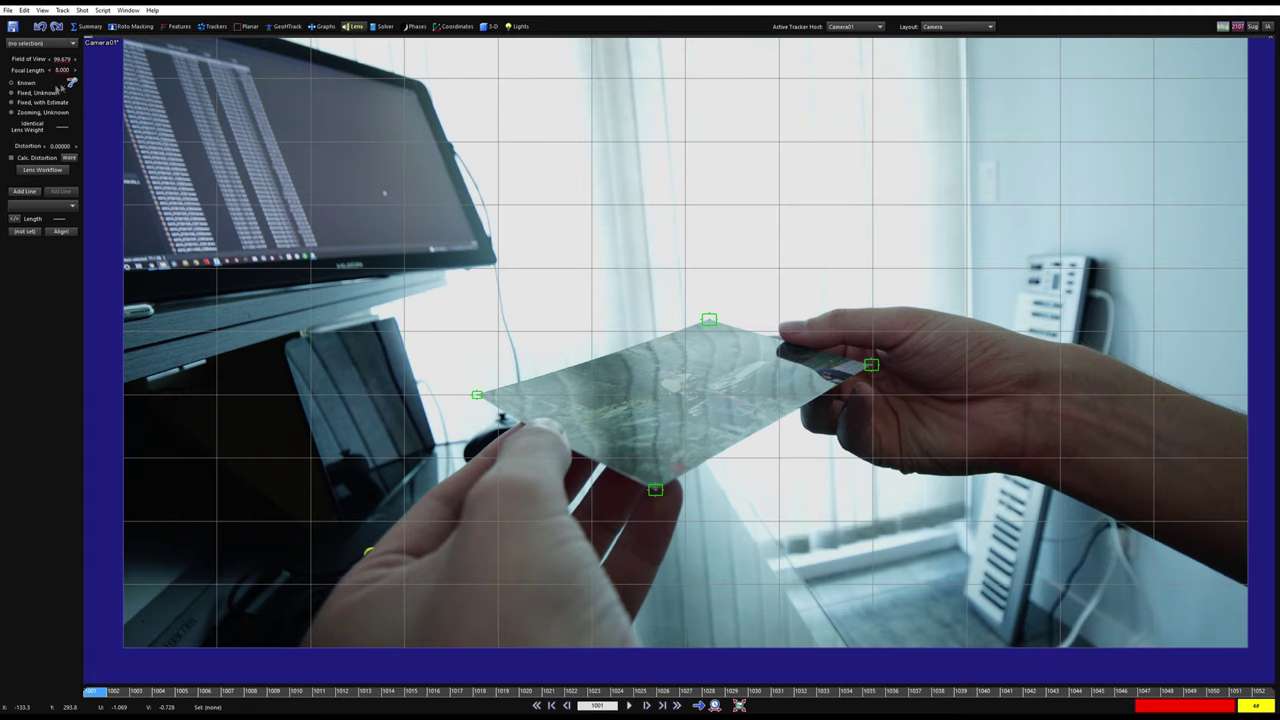
pyautogui.moveTo(645, 379); pyautogui.dragTo(588, 426, button='middle')
pyautogui.scroll(-1, 614, 403)
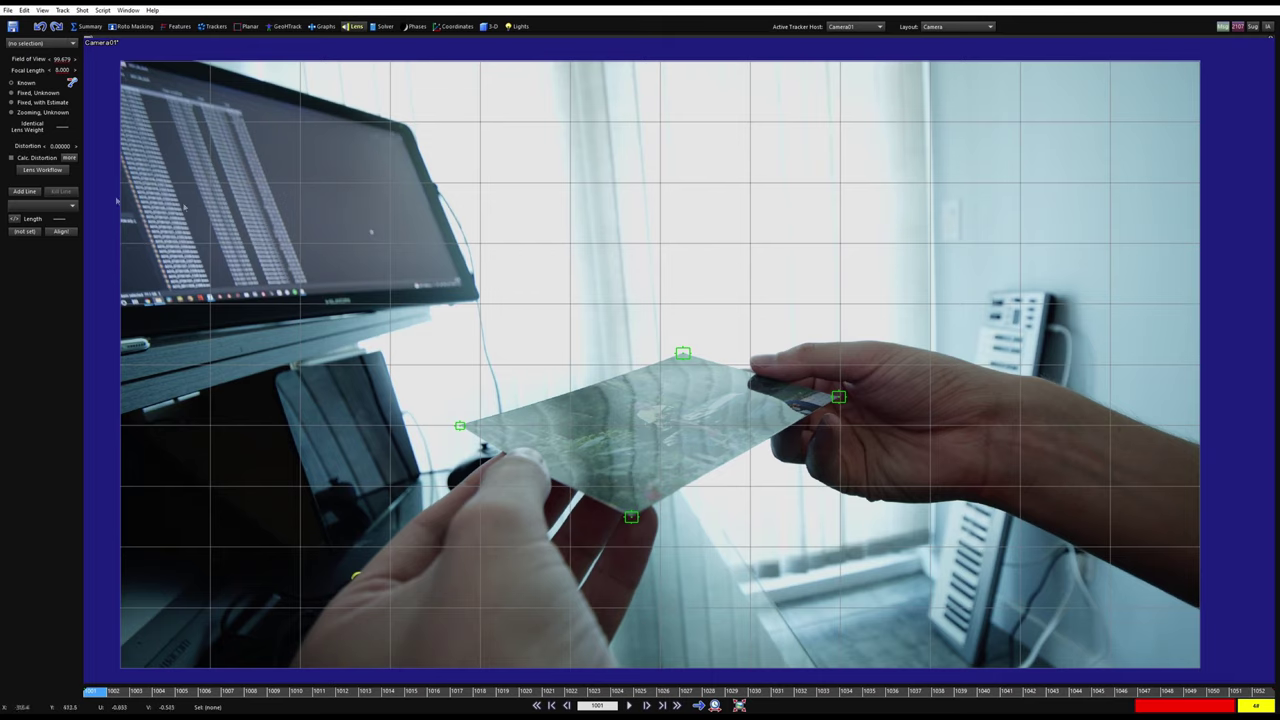
# - Add a lens check line along the top edge of the monitor on frame 1001
pyautogui.click(26, 196)
pyautogui.moveTo(271, 205); pyautogui.dragTo(374, 306, button='middle')
pyautogui.scroll(8, 310, 190)
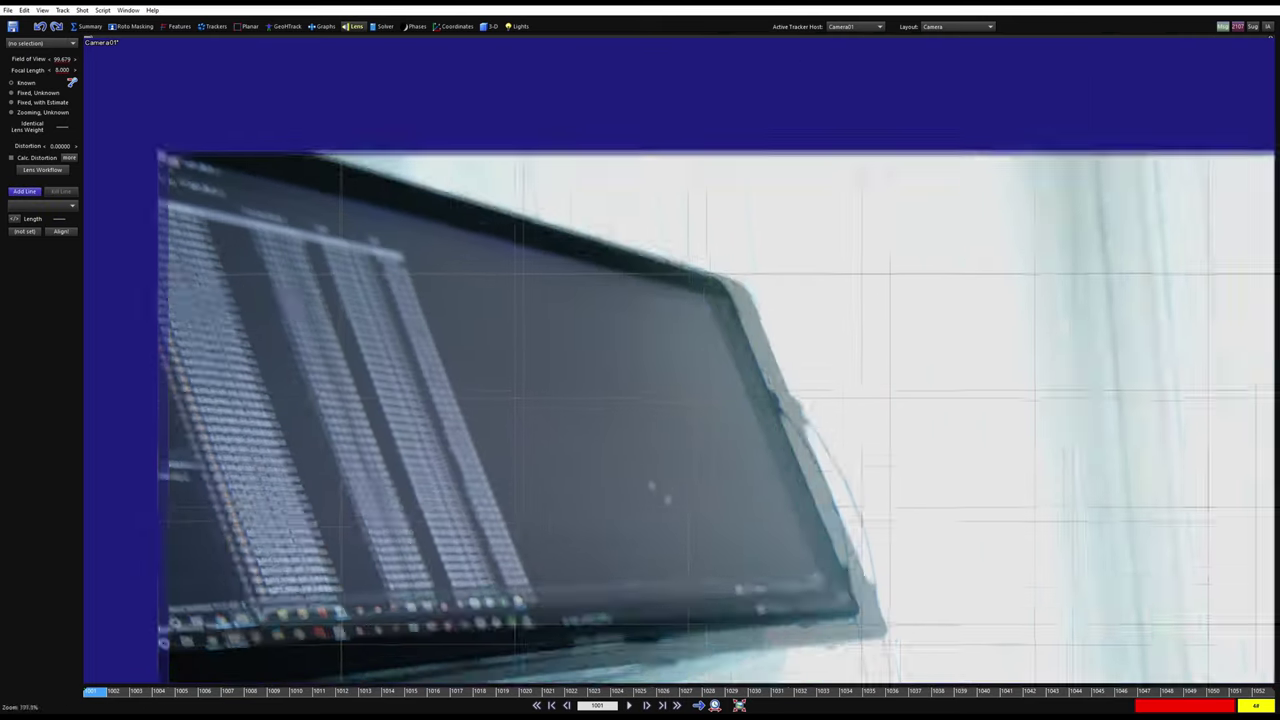
pyautogui.scroll(1, 380, 170)
pyautogui.moveTo(306, 150); pyautogui.dragTo(321, 154)
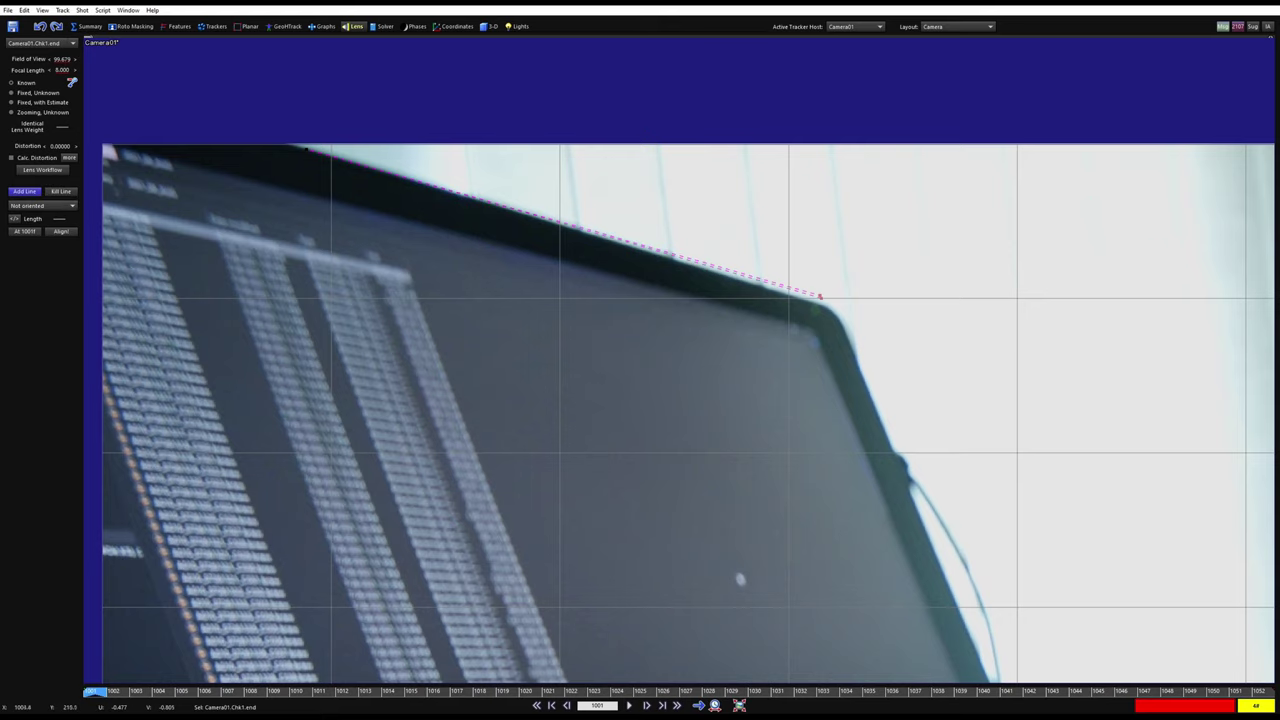
pyautogui.moveTo(822, 306); pyautogui.dragTo(823, 304)
pyautogui.click(834, 312)
pyautogui.scroll(-3, 518, 225)
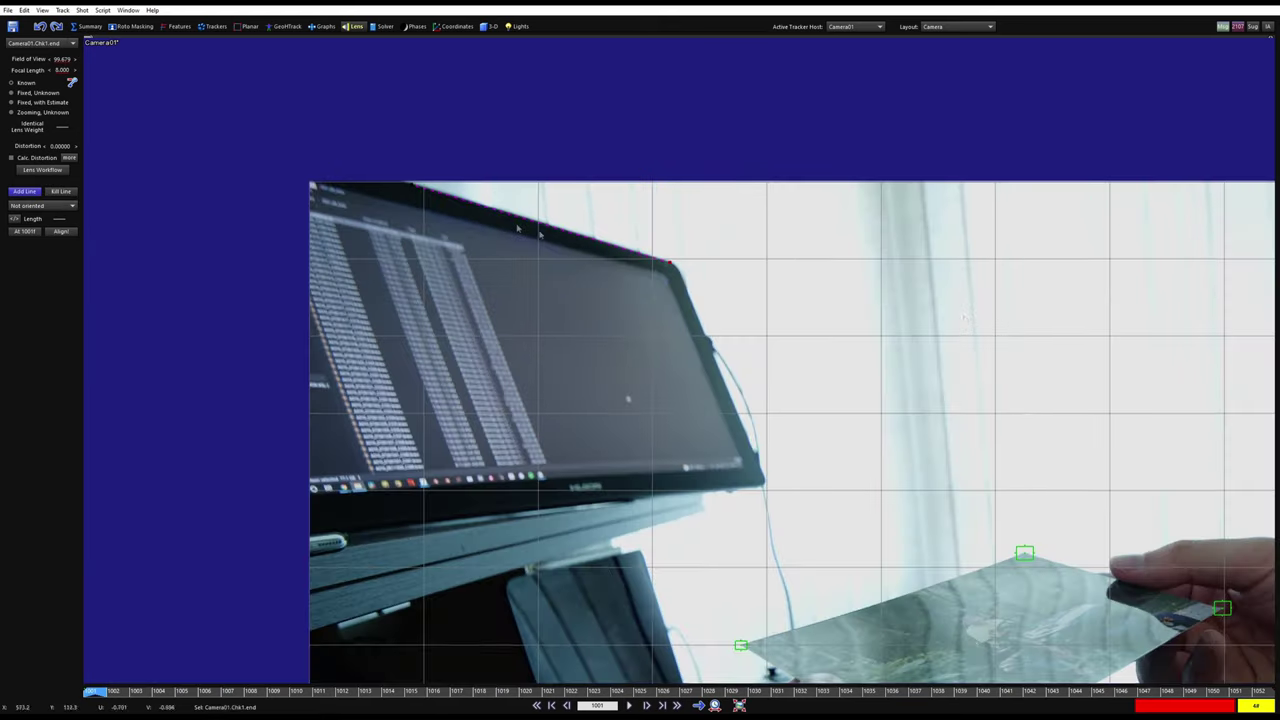
# - Add a second lens check line along the vertical wall corner beside the curtain
pyautogui.moveTo(1009, 325); pyautogui.dragTo(419, 257, button='middle')
pyautogui.moveTo(530, 260); pyautogui.dragTo(443, 161, button='middle')
pyautogui.scroll(-2, 547, 225)
pyautogui.moveTo(638, 552); pyautogui.dragTo(628, 608, button='middle')
pyautogui.scroll(-1, 631, 628)
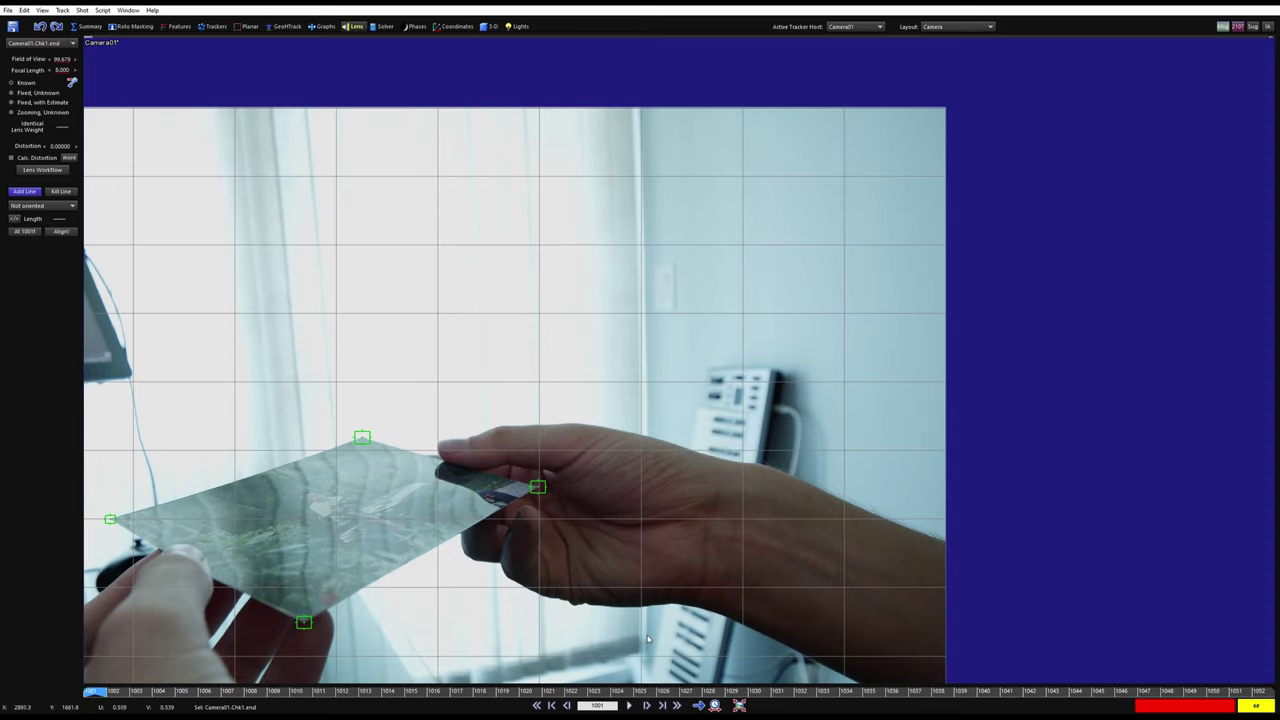
pyautogui.moveTo(618, 170); pyautogui.dragTo(638, 108)
pyautogui.click(650, 115)
# - Set the lens distortion to -0.01700 so the check lines follow the curved edges
pyautogui.moveTo(454, 241); pyautogui.dragTo(475, 225, button='middle')
pyautogui.moveTo(61, 149); pyautogui.dragTo(44, 149)
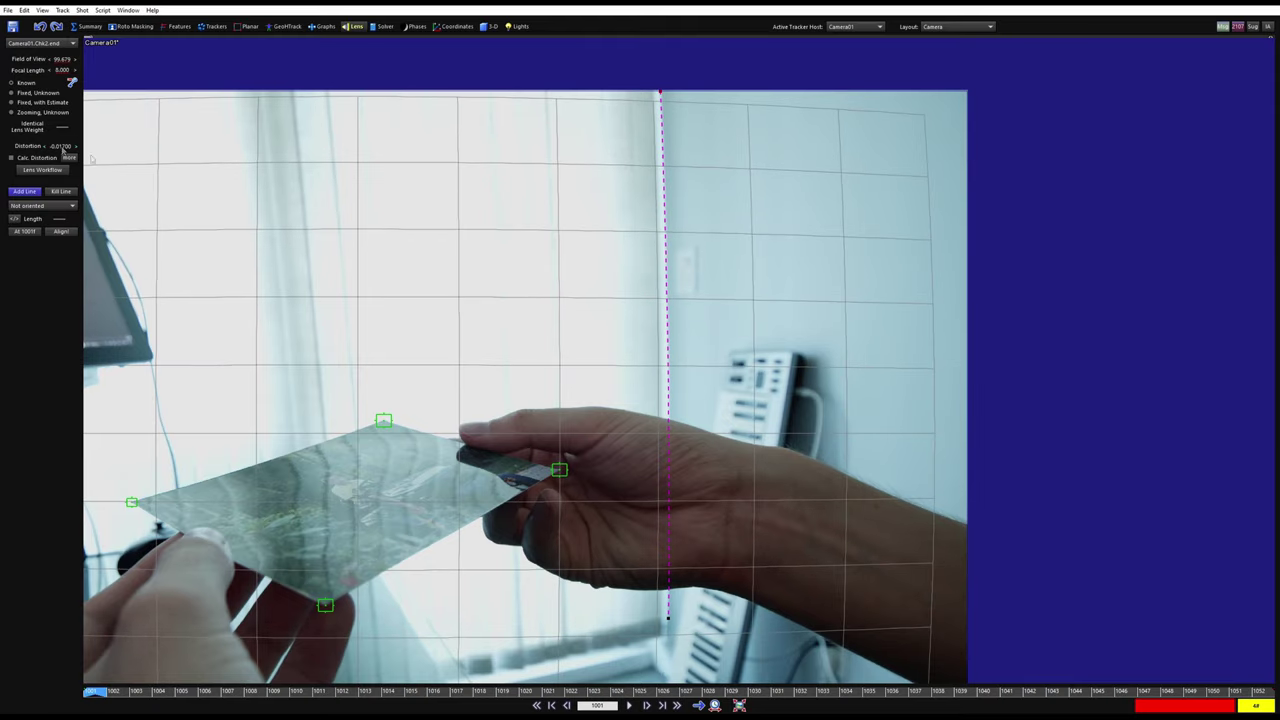
pyautogui.scroll(-4, 769, 285)
pyautogui.moveTo(650, 383); pyautogui.dragTo(704, 355, button='middle')
pyautogui.scroll(1, 704, 355)
# - Inspect the undistorted footage in the perspective view locked to the camera at frame 1020, and return to the camera view
pyautogui.press('5')
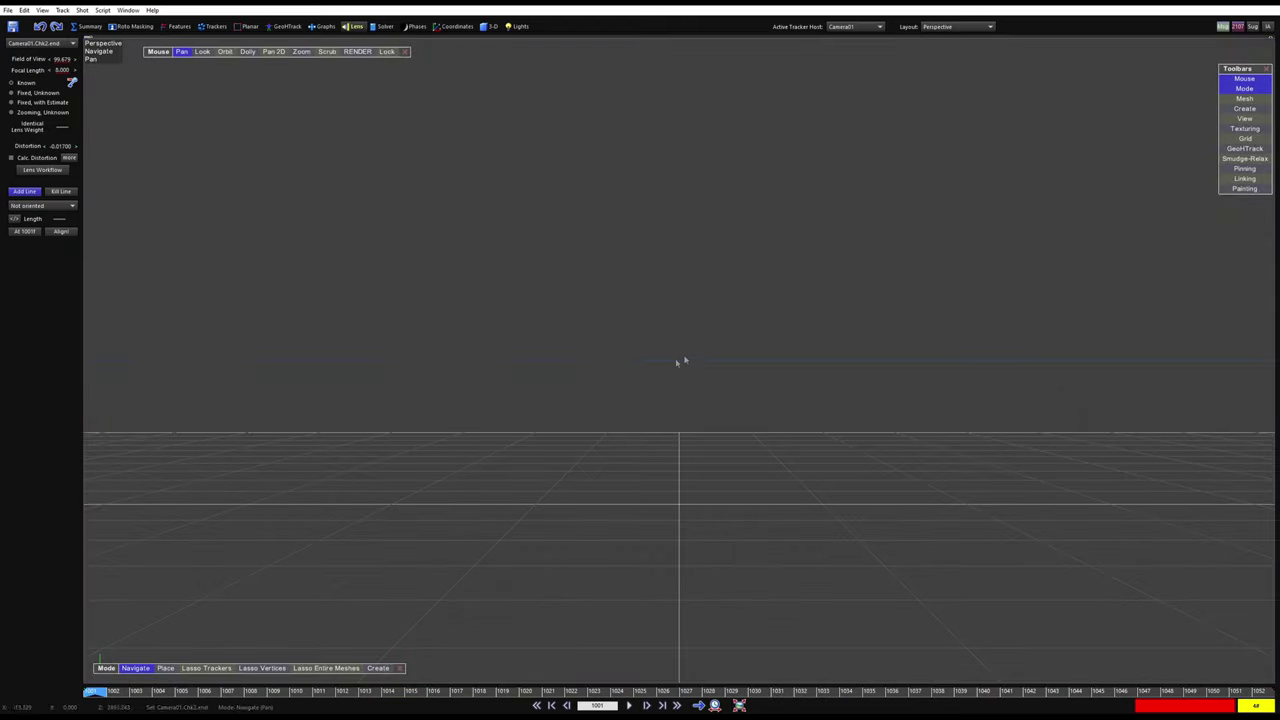
pyautogui.press('l')
pyautogui.scroll(-4, 578, 258)
pyautogui.moveTo(578, 258); pyautogui.dragTo(584, 281, button='middle')
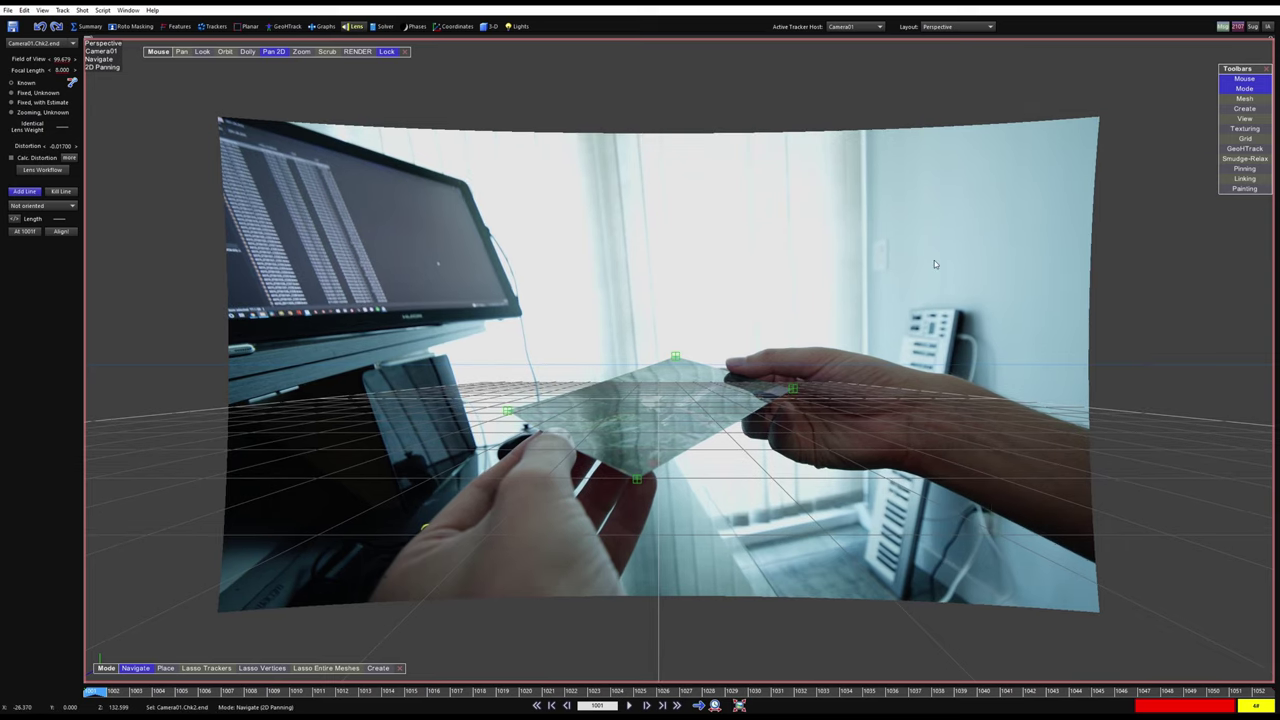
pyautogui.moveTo(534, 693)
pyautogui.mouseDown()
pyautogui.moveTo(828, 692)
pyautogui.moveTo(530, 691)
pyautogui.mouseUp()
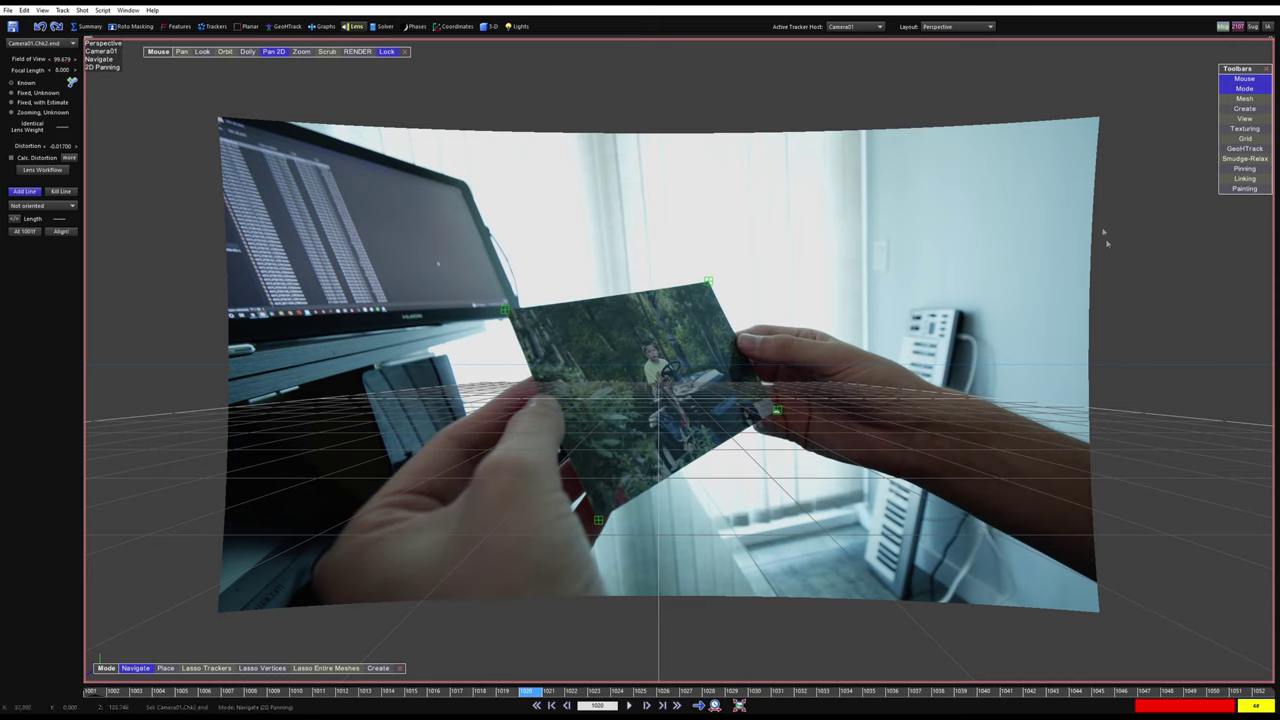
pyautogui.scroll(3, 540, 380)
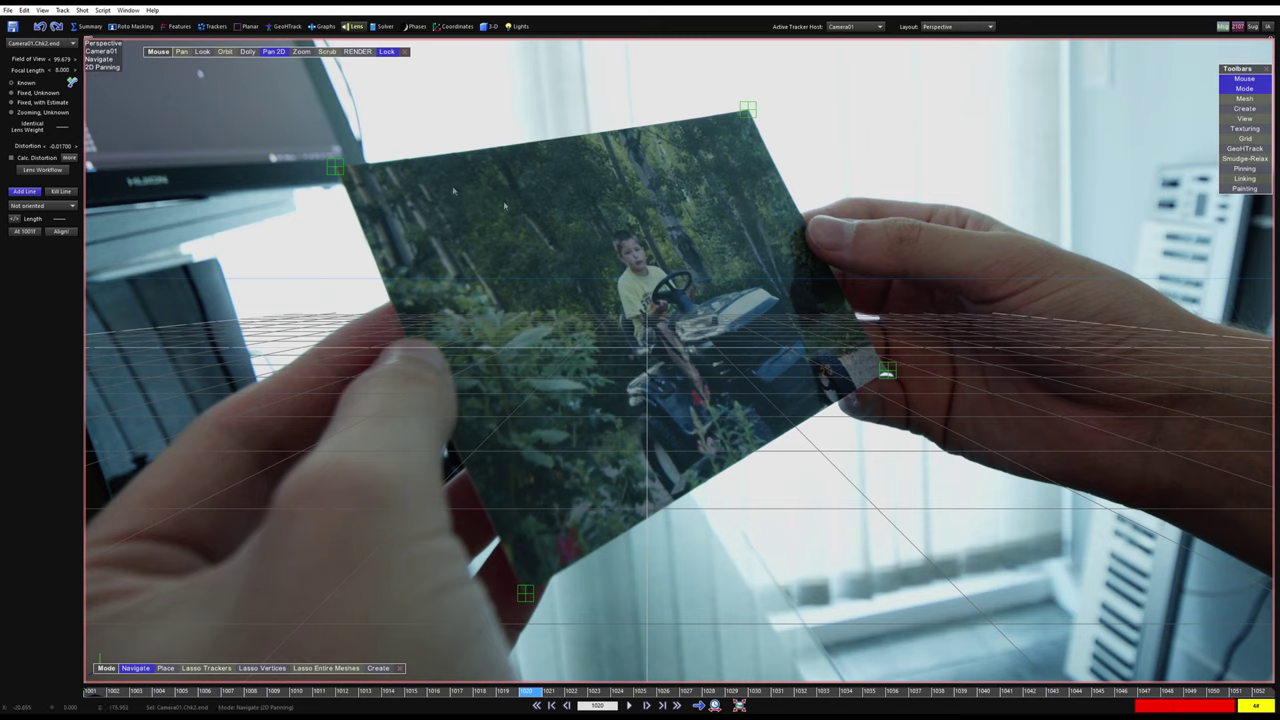
pyautogui.scroll(-2, 617, 238)
pyautogui.moveTo(617, 238); pyautogui.dragTo(631, 320, button='middle')
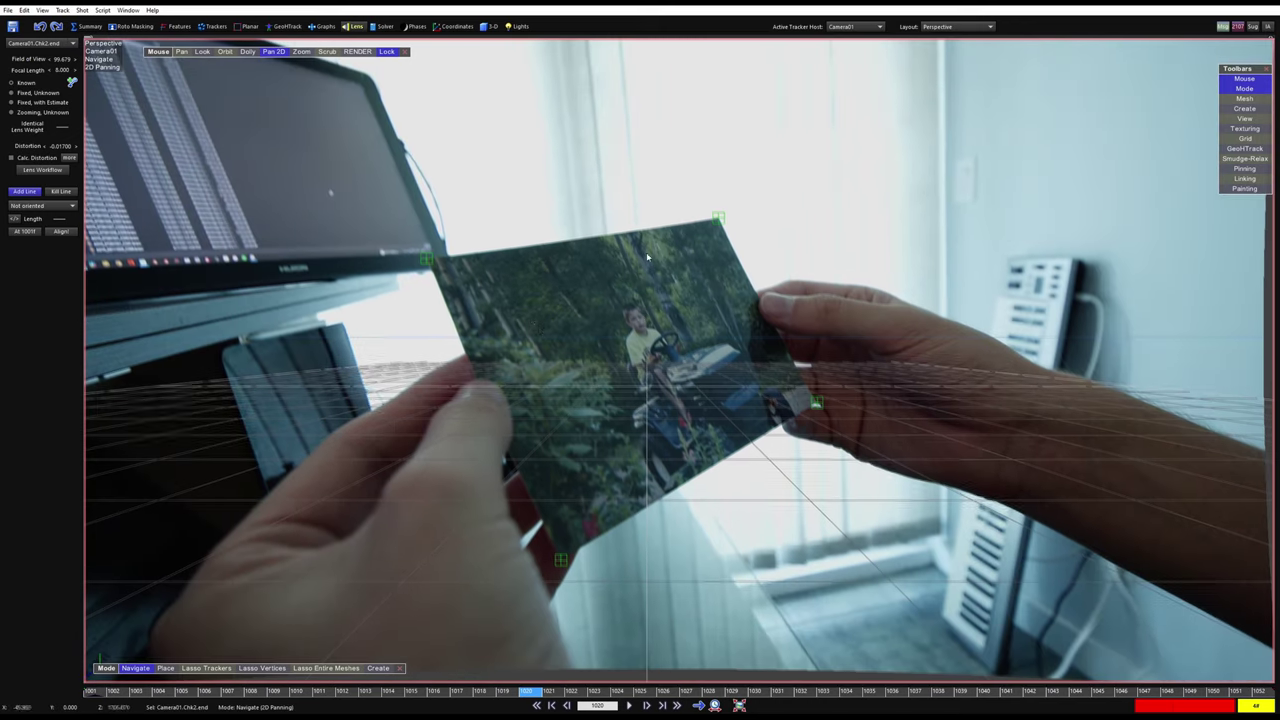
pyautogui.scroll(-4, 627, 401)
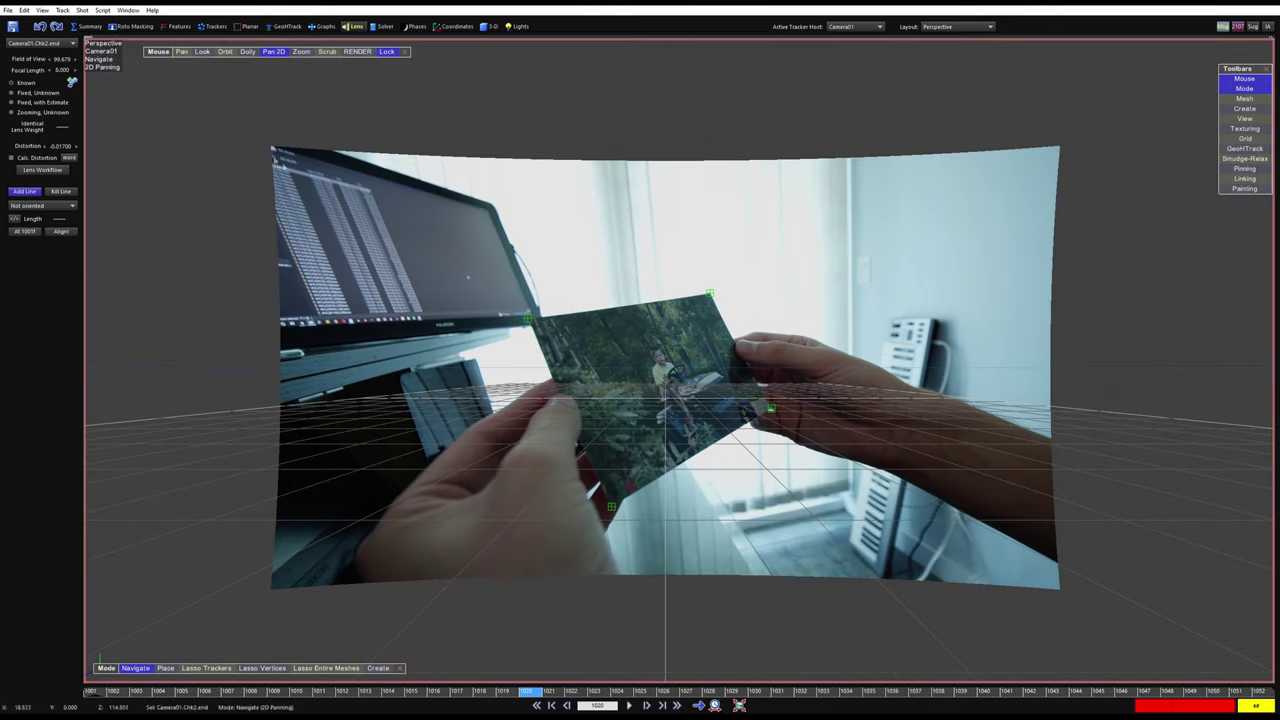
pyautogui.scroll(-2, 251, 531)
pyautogui.scroll(8, 463, 387)
pyautogui.scroll(-4, 540, 365)
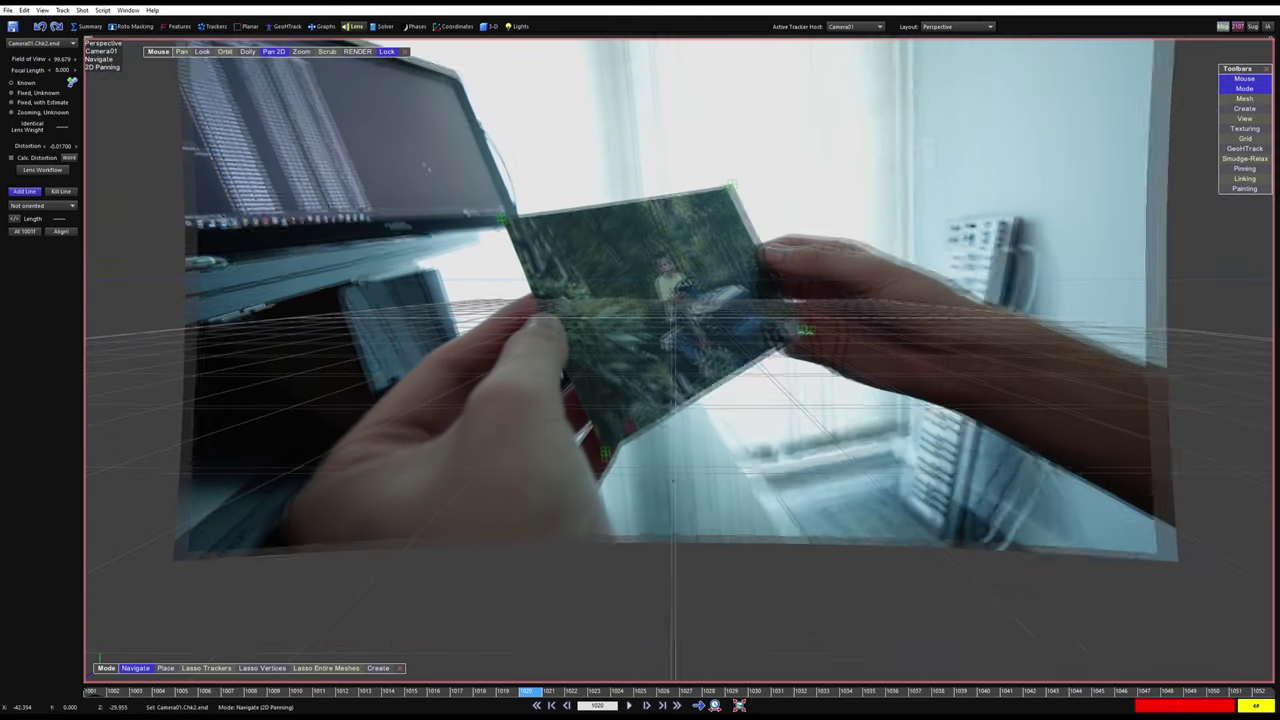
pyautogui.press('c')
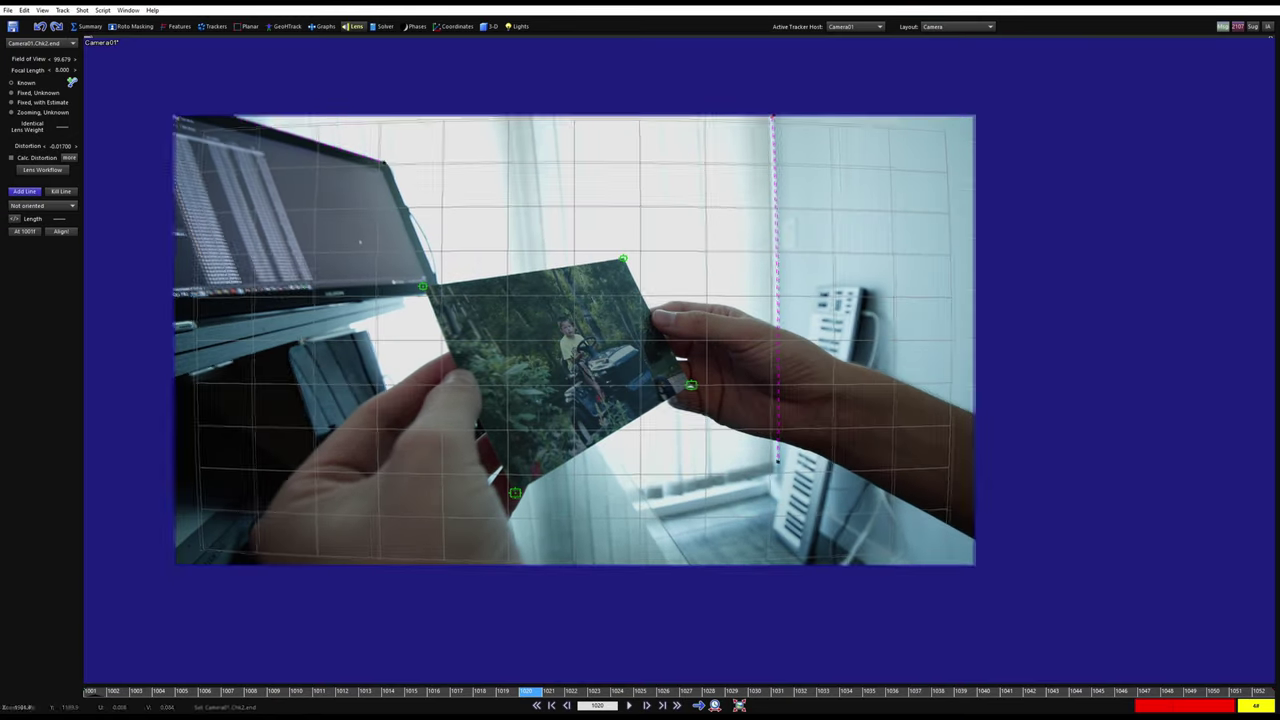
# - Scrub through frames 1020 to 1041 to examine how the photo bends, and return to frame 1001
pyautogui.scroll(2, 562, 346)
pyautogui.moveTo(560, 333); pyautogui.dragTo(572, 355, button='middle')
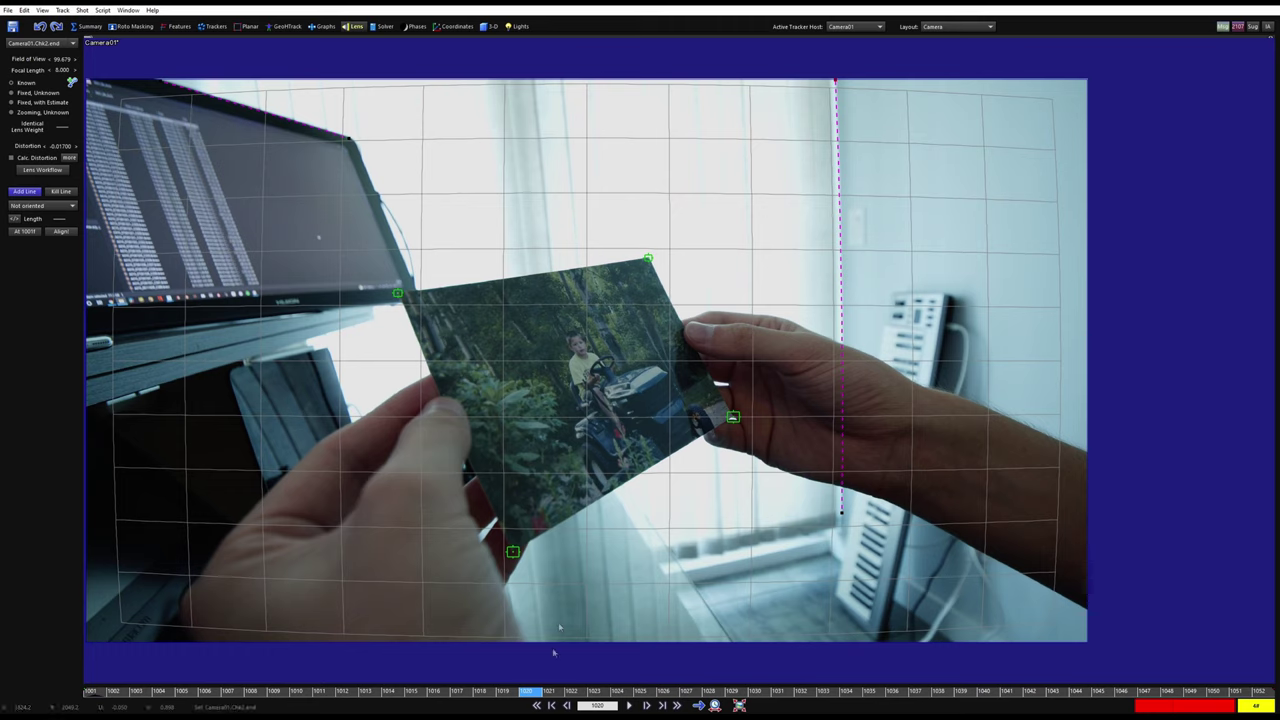
pyautogui.moveTo(545, 692); pyautogui.dragTo(876, 661)
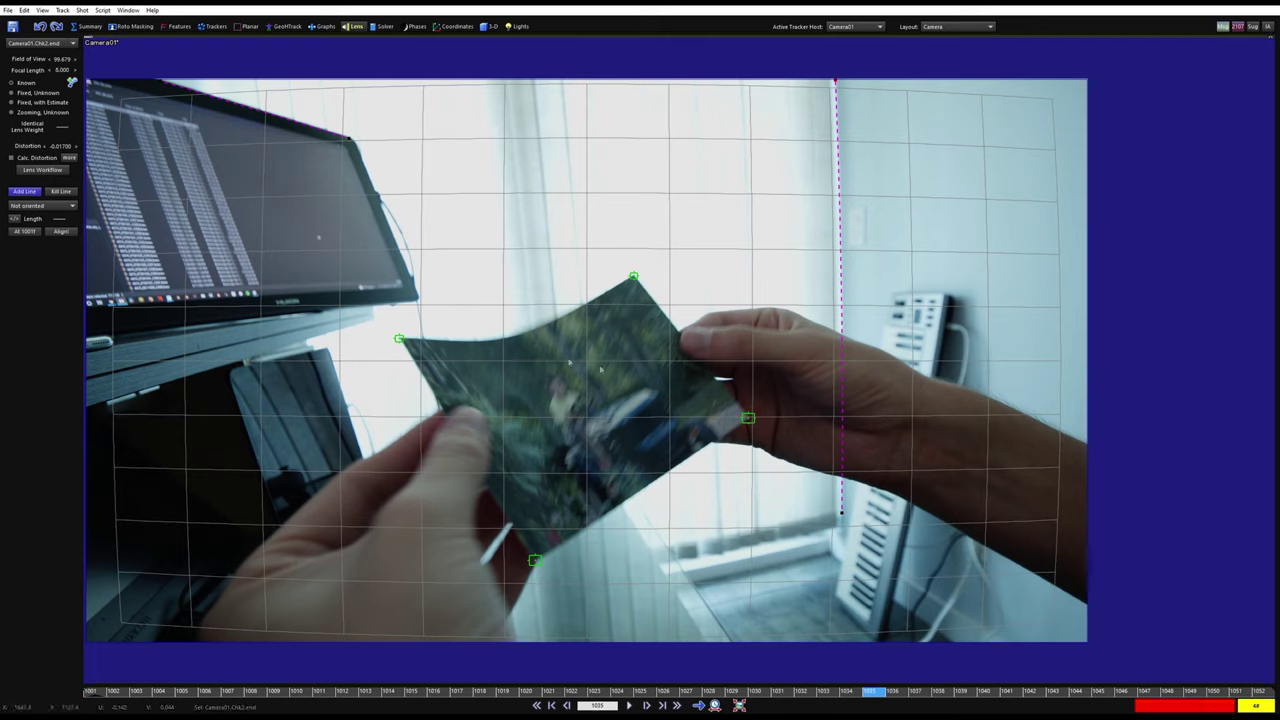
pyautogui.moveTo(836, 697)
pyautogui.mouseDown()
pyautogui.moveTo(771, 690)
pyautogui.moveTo(986, 690)
pyautogui.moveTo(893, 658)
pyautogui.moveTo(758, 666)
pyautogui.moveTo(1043, 665)
pyautogui.moveTo(832, 638)
pyautogui.moveTo(757, 660)
pyautogui.moveTo(643, 660)
pyautogui.moveTo(820, 660)
pyautogui.moveTo(545, 660)
pyautogui.moveTo(1003, 663)
pyautogui.mouseUp()
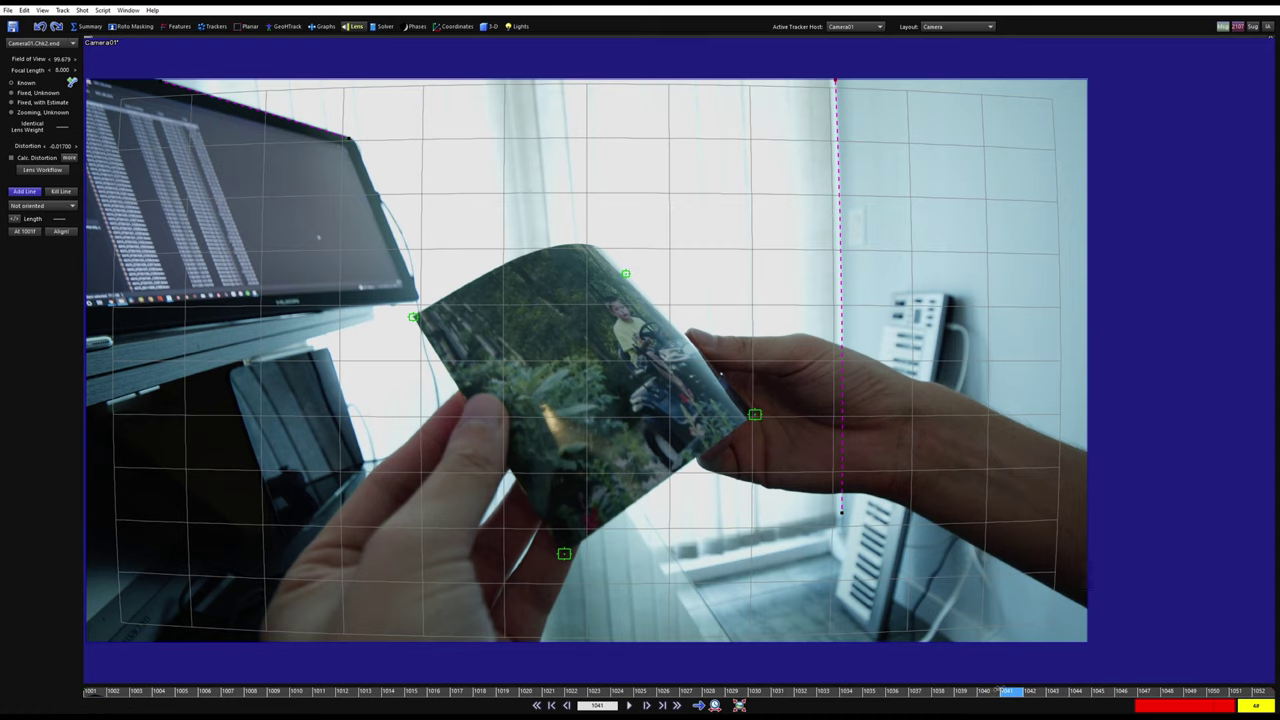
pyautogui.moveTo(990, 688)
pyautogui.mouseDown()
pyautogui.moveTo(896, 688)
pyautogui.moveTo(1000, 688)
pyautogui.moveTo(920, 688)
pyautogui.moveTo(1008, 672)
pyautogui.mouseUp()
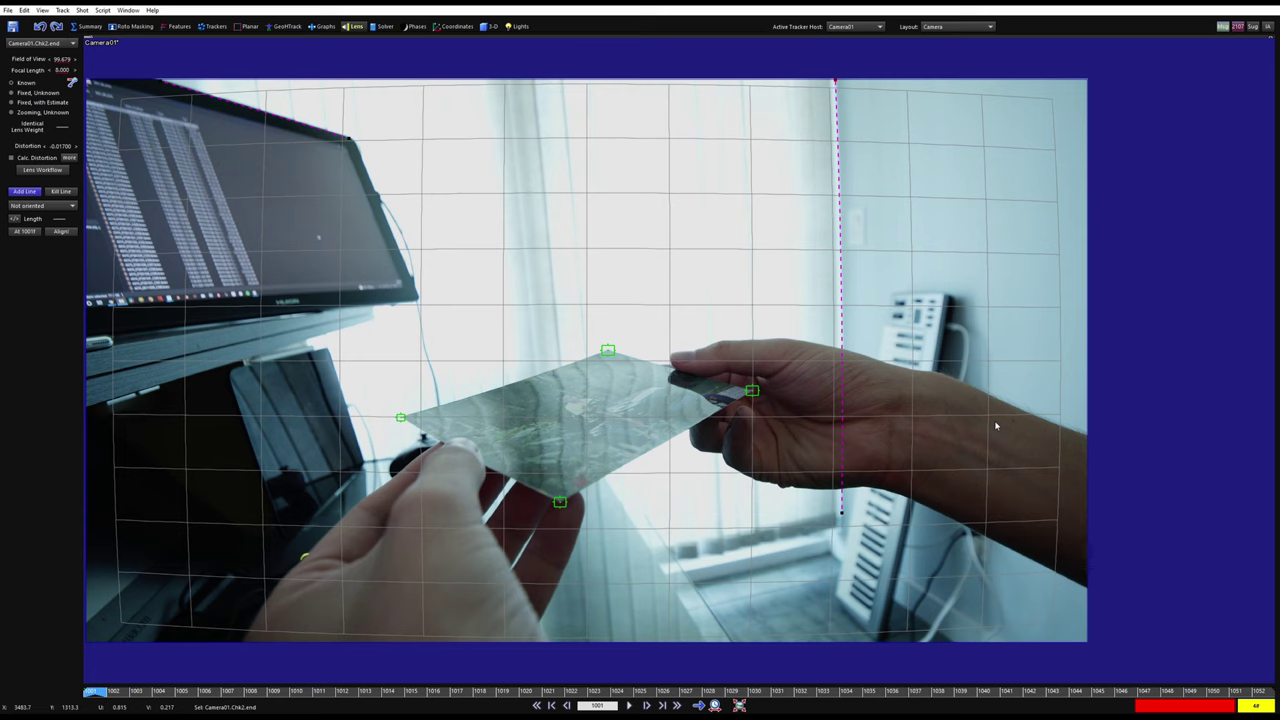
pyautogui.moveTo(886, 429); pyautogui.dragTo(934, 442, button='middle')
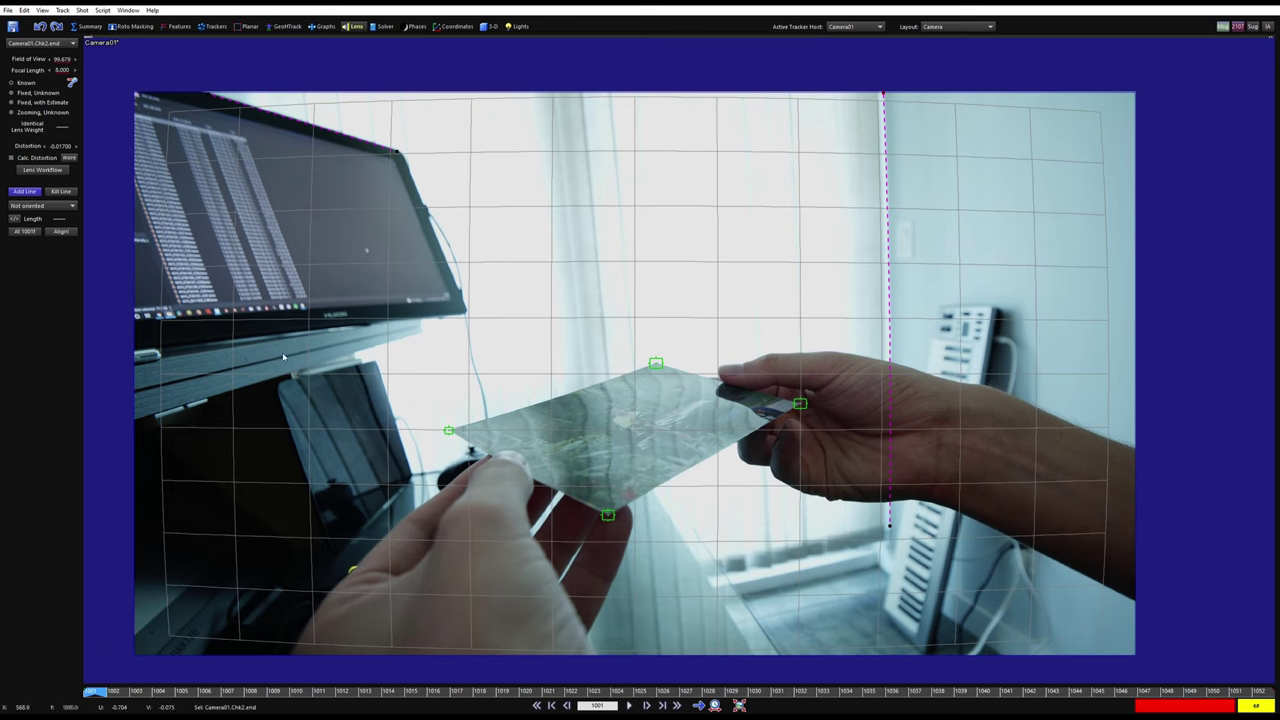
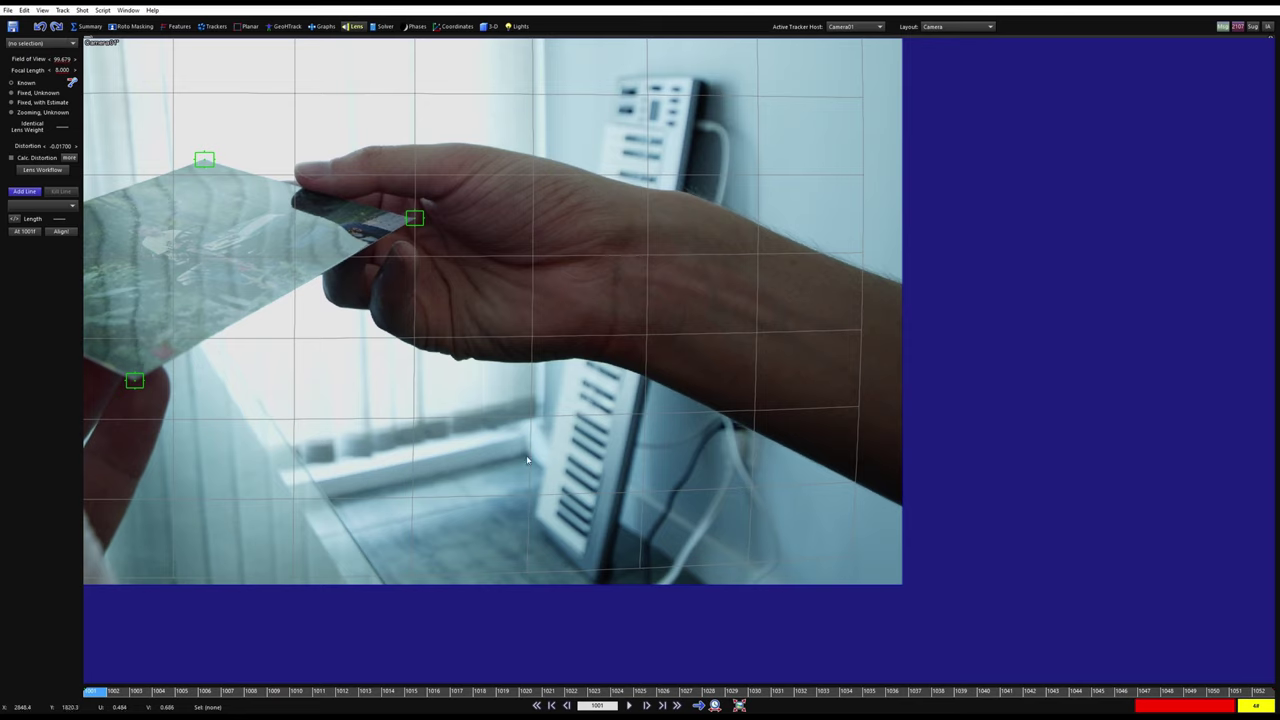
# - Draw an alignment line along the base of the wall behind the keyboard and assign it to On Z Axis
pyautogui.click(527, 458)
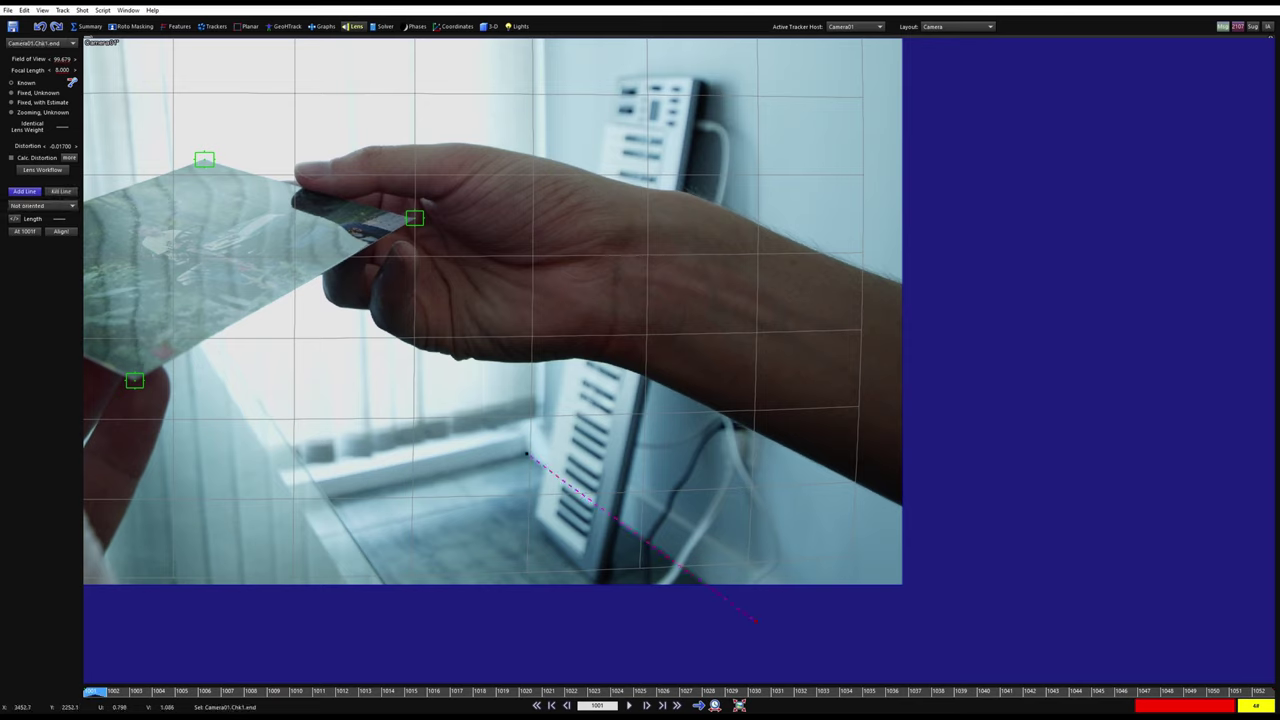
pyautogui.rightClick(755, 620)
pyautogui.click(787, 580)
pyautogui.rightClick(660, 552)
pyautogui.click(671, 557)
pyautogui.click(611, 533)
pyautogui.click(633, 530)
pyautogui.click(16, 219)
# - Draw an alignment line up the vertical wall corner beside the curtain and assign it to On Y Axis
pyautogui.scroll(-2, 594, 434)
pyautogui.moveTo(558, 440); pyautogui.dragTo(608, 551, button='middle')
pyautogui.scroll(-2, 608, 551)
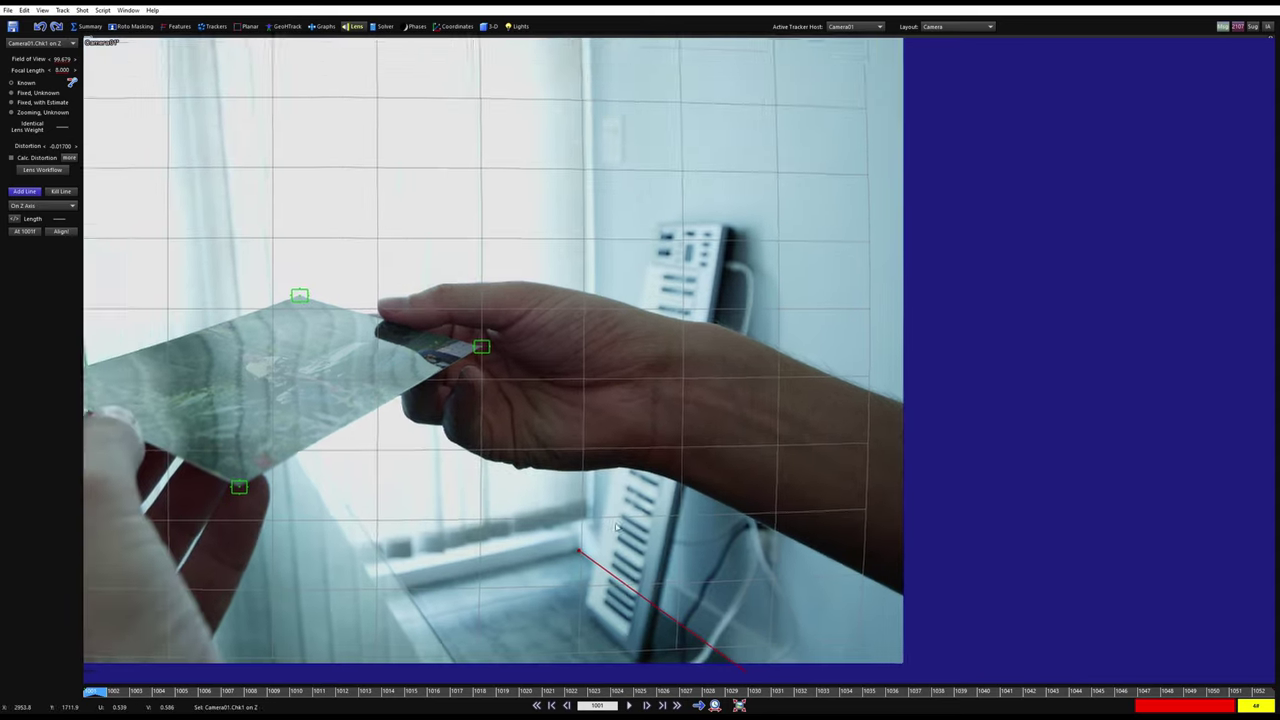
pyautogui.moveTo(495, 400); pyautogui.dragTo(519, 456, button='middle')
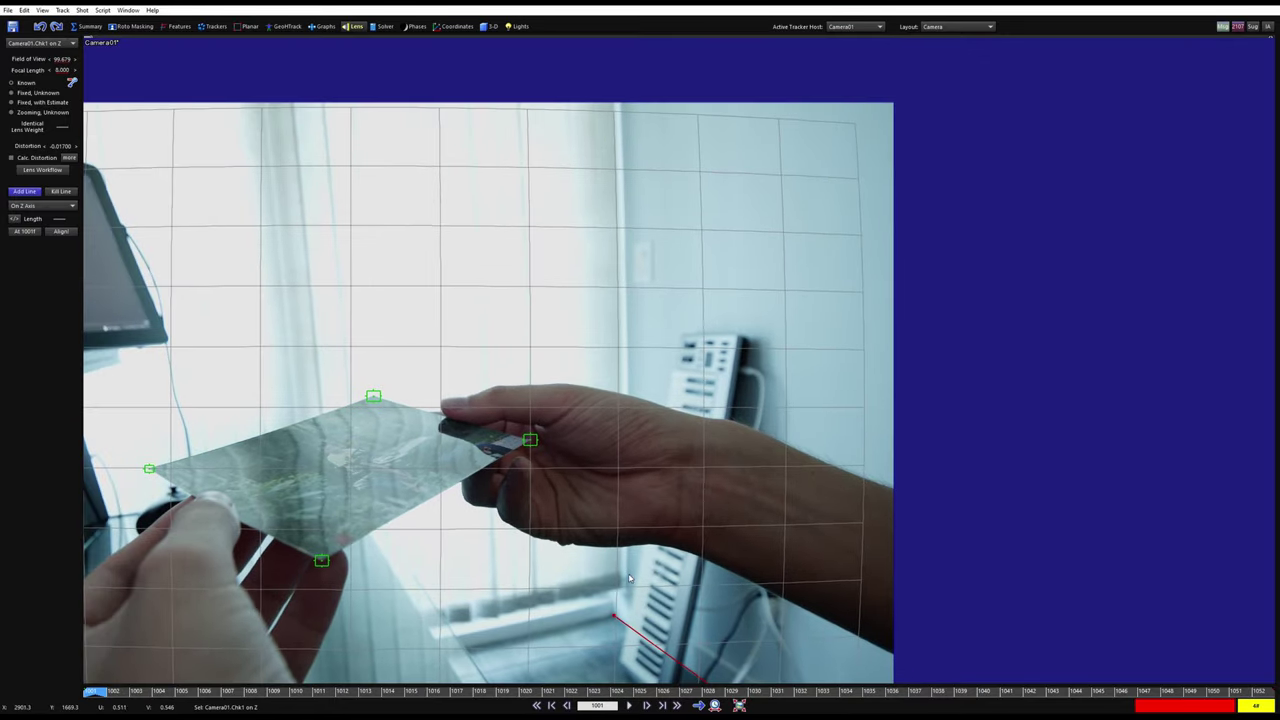
pyautogui.rightClick(621, 115)
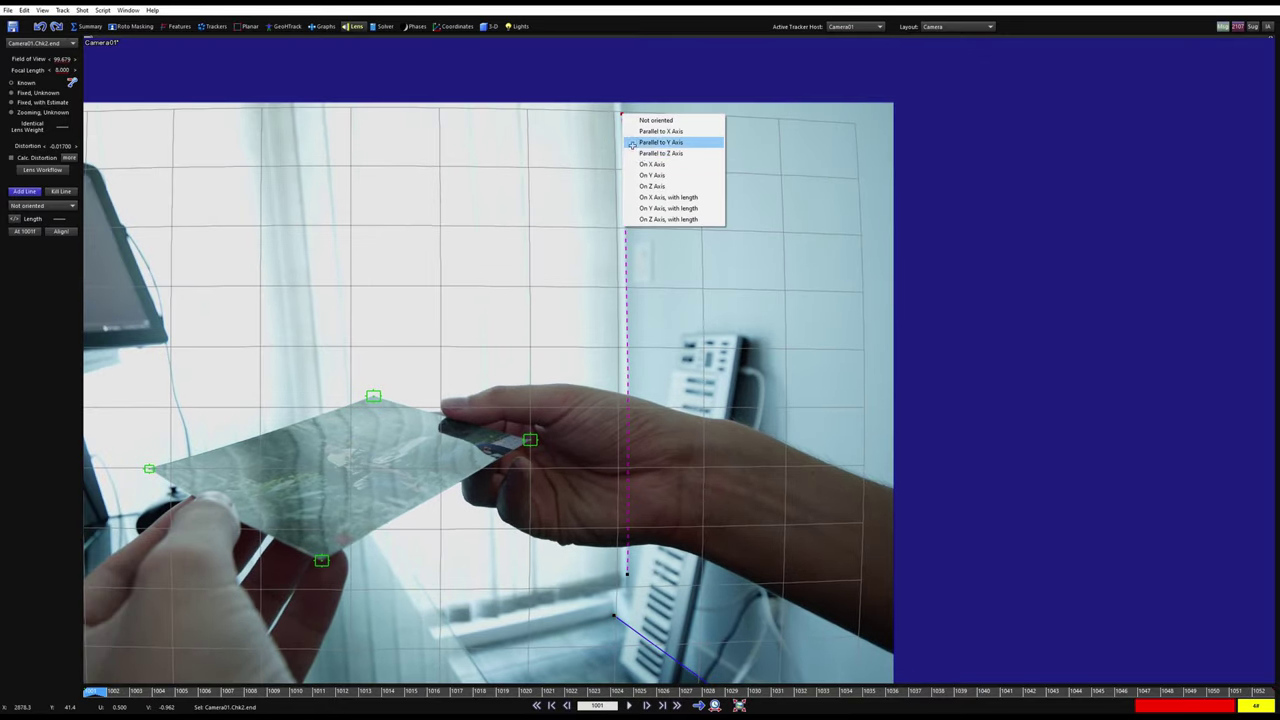
pyautogui.click(650, 171)
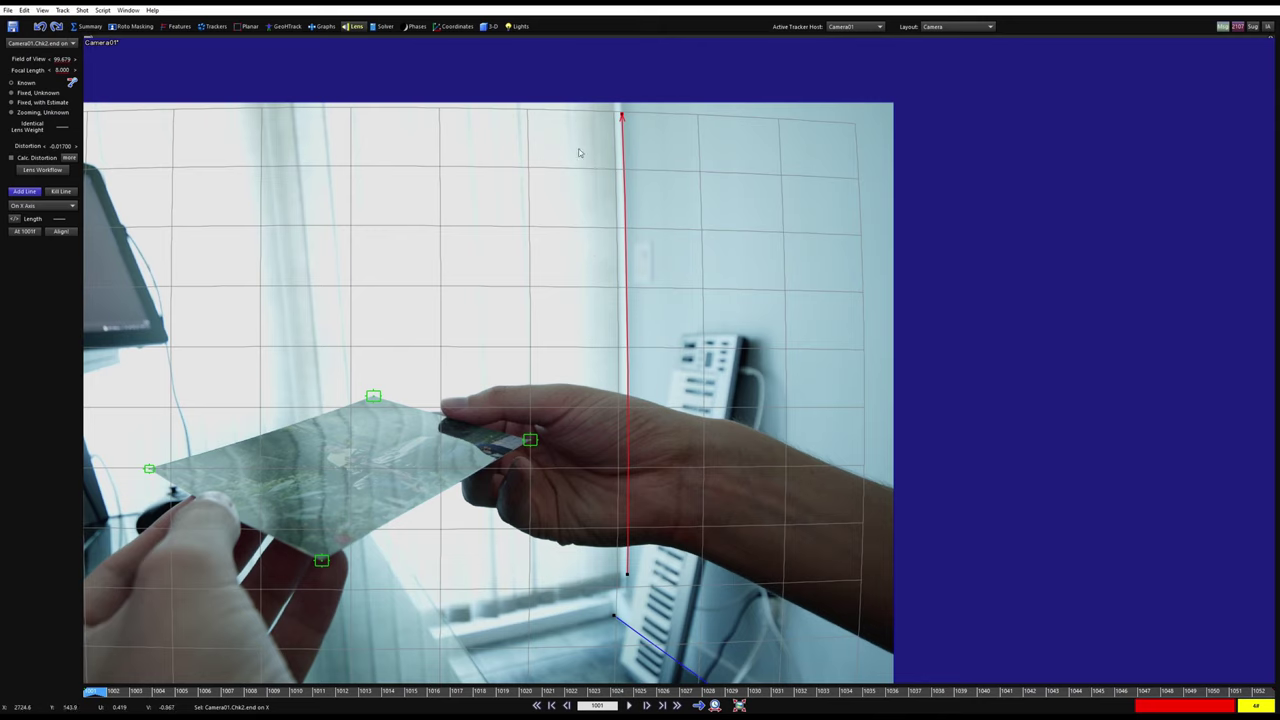
# - Draw an alignment line along the vertical curtain fold above the photo and assign it to Parallel to Y Axis
pyautogui.scroll(-2, 540, 558)
pyautogui.moveTo(550, 532); pyautogui.dragTo(773, 458, button='middle')
pyautogui.moveTo(658, 504); pyautogui.dragTo(672, 532, button='middle')
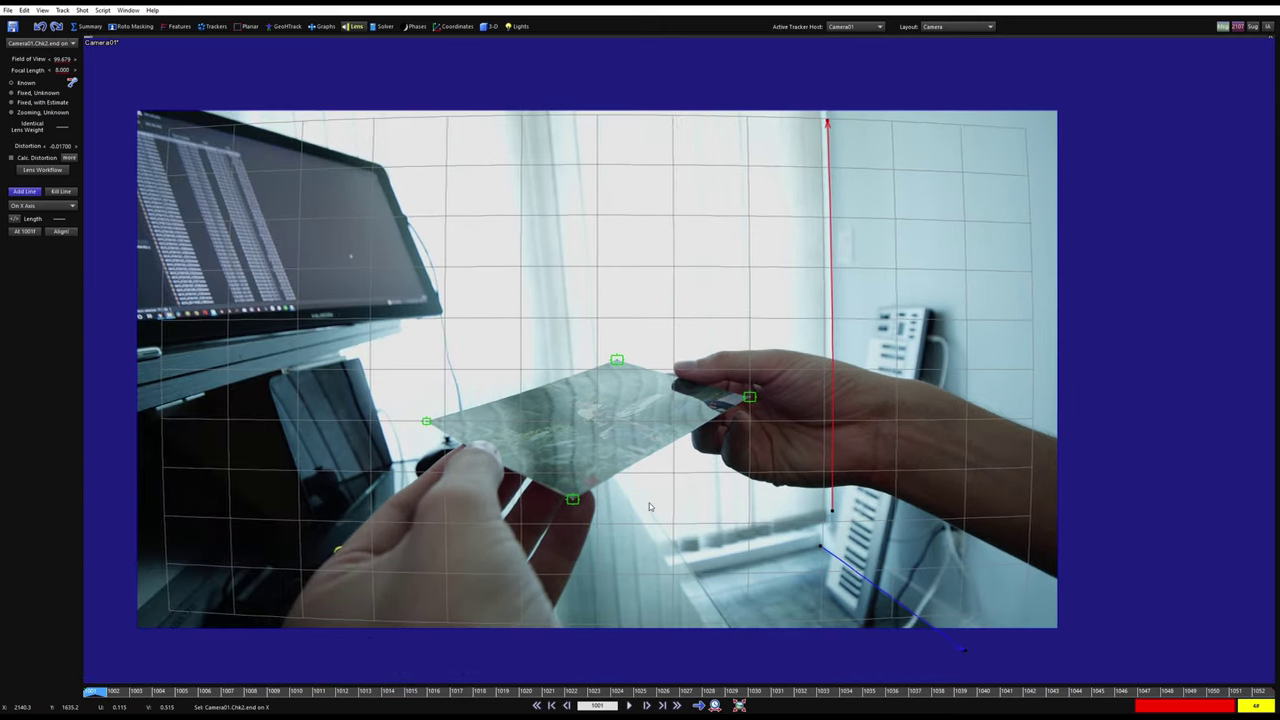
pyautogui.moveTo(352, 449); pyautogui.dragTo(375, 473, button='middle')
pyautogui.moveTo(646, 496); pyautogui.dragTo(575, 495, button='middle')
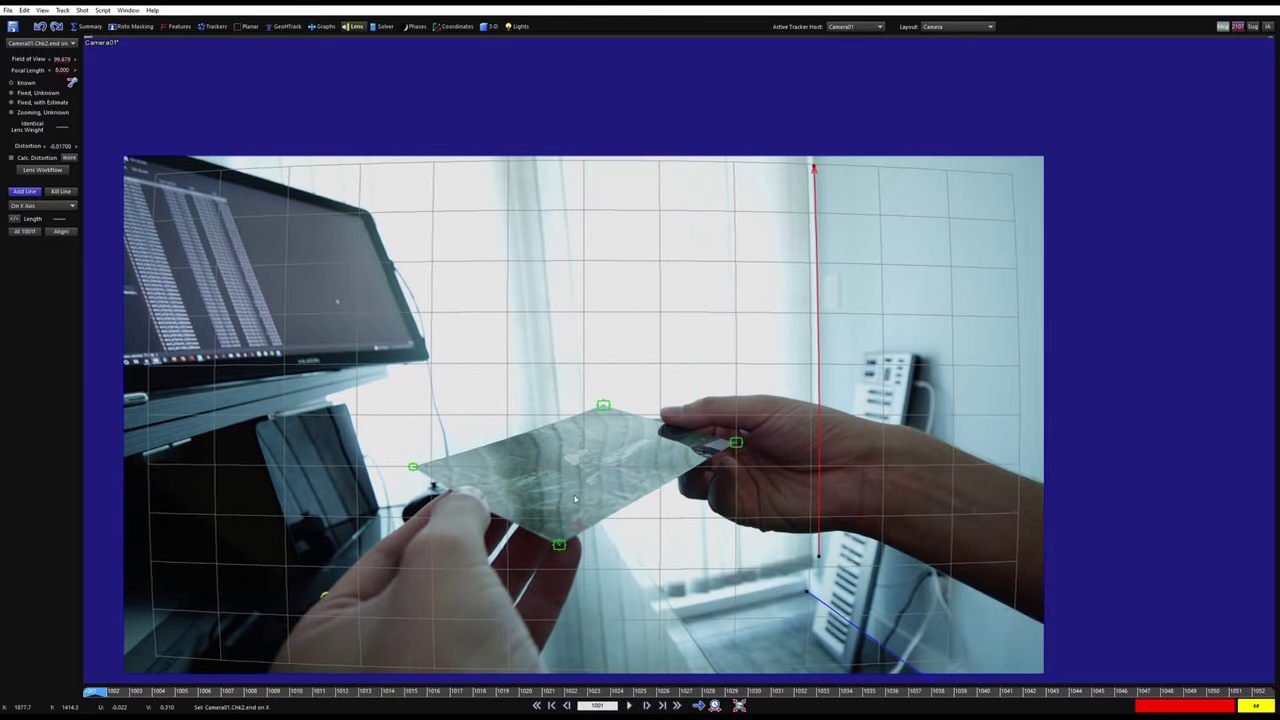
pyautogui.scroll(2, 574, 494)
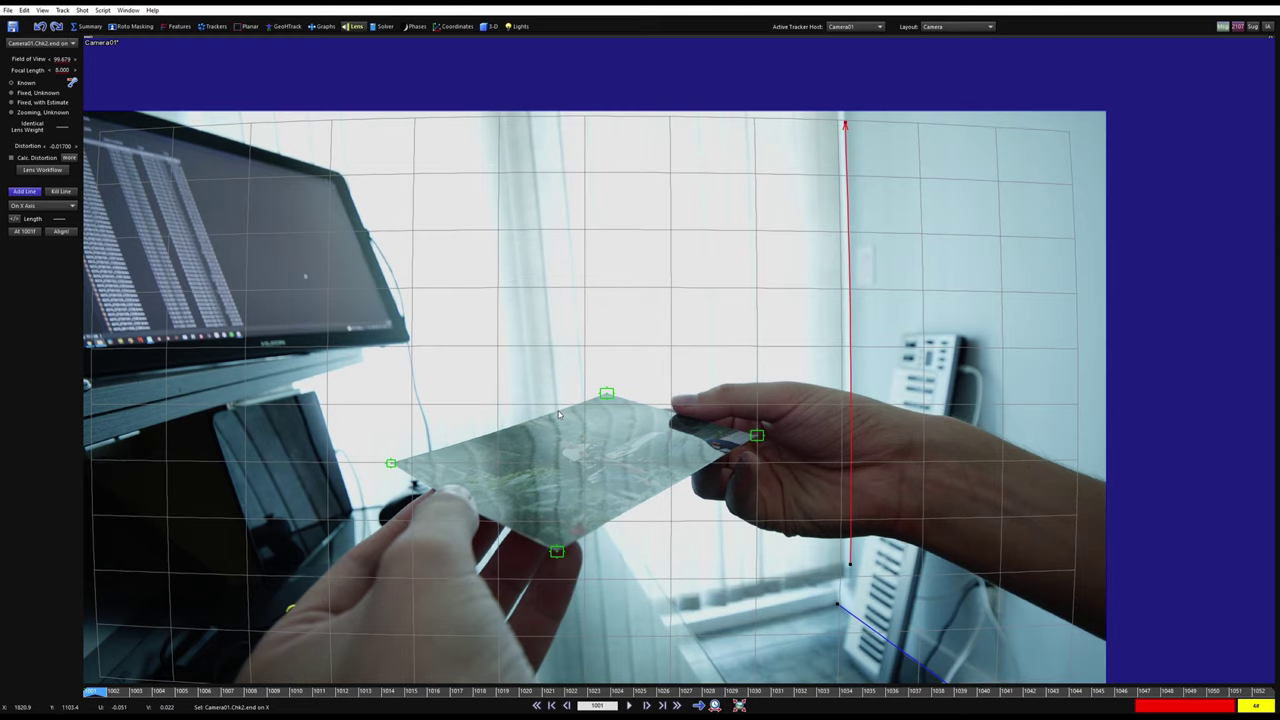
pyautogui.rightClick(530, 118)
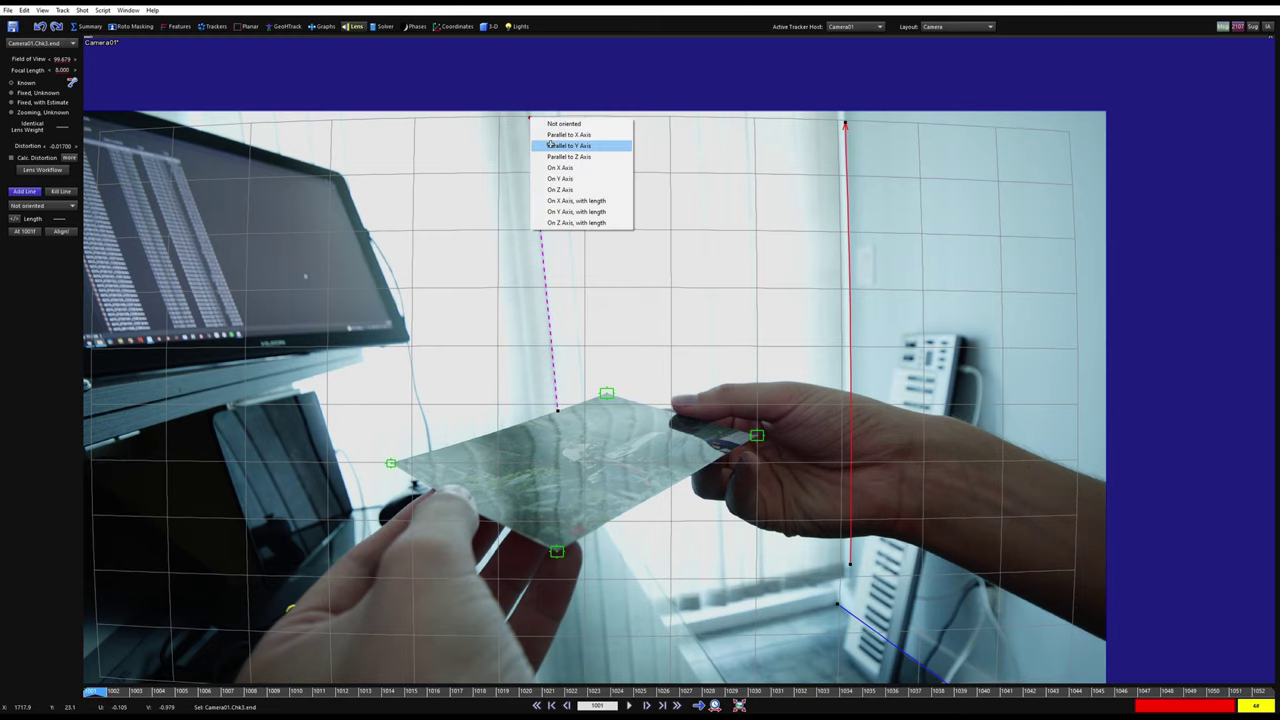
pyautogui.click(552, 145)
# - Change the orientation of the vertical wall-corner line beside the curtain to On Y Axis
pyautogui.scroll(-2, 542, 175)
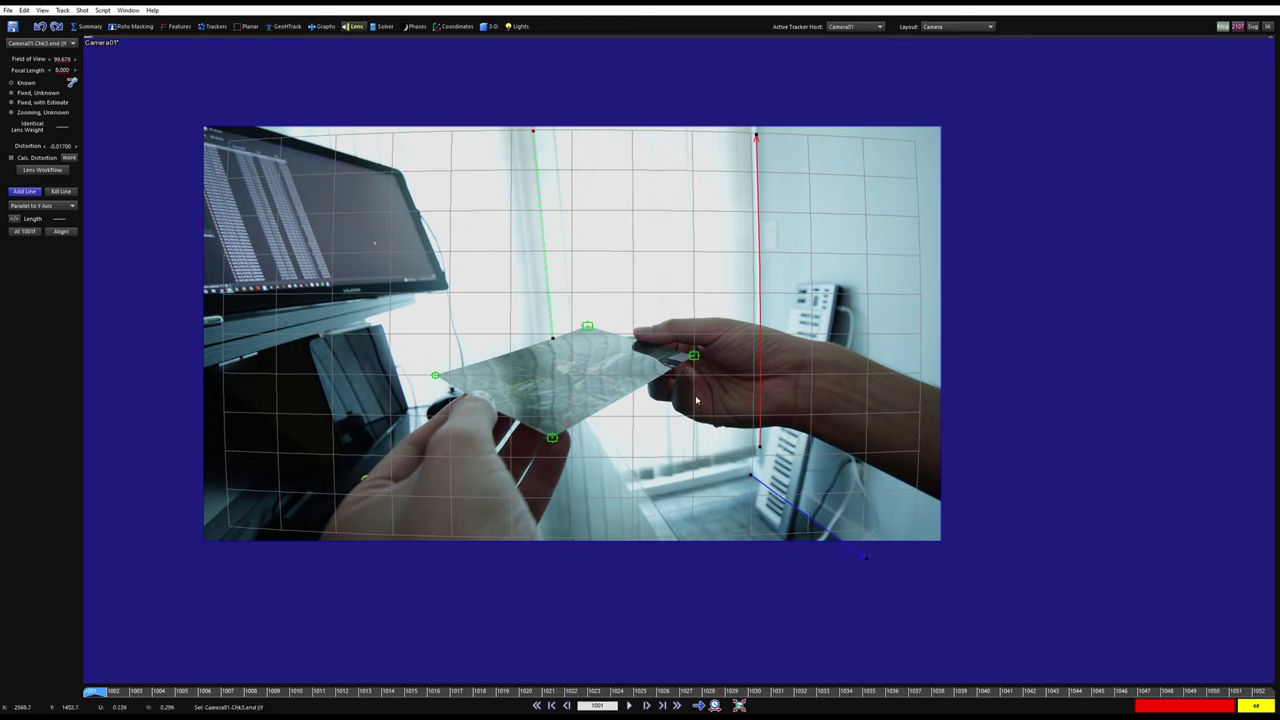
pyautogui.scroll(2, 750, 256)
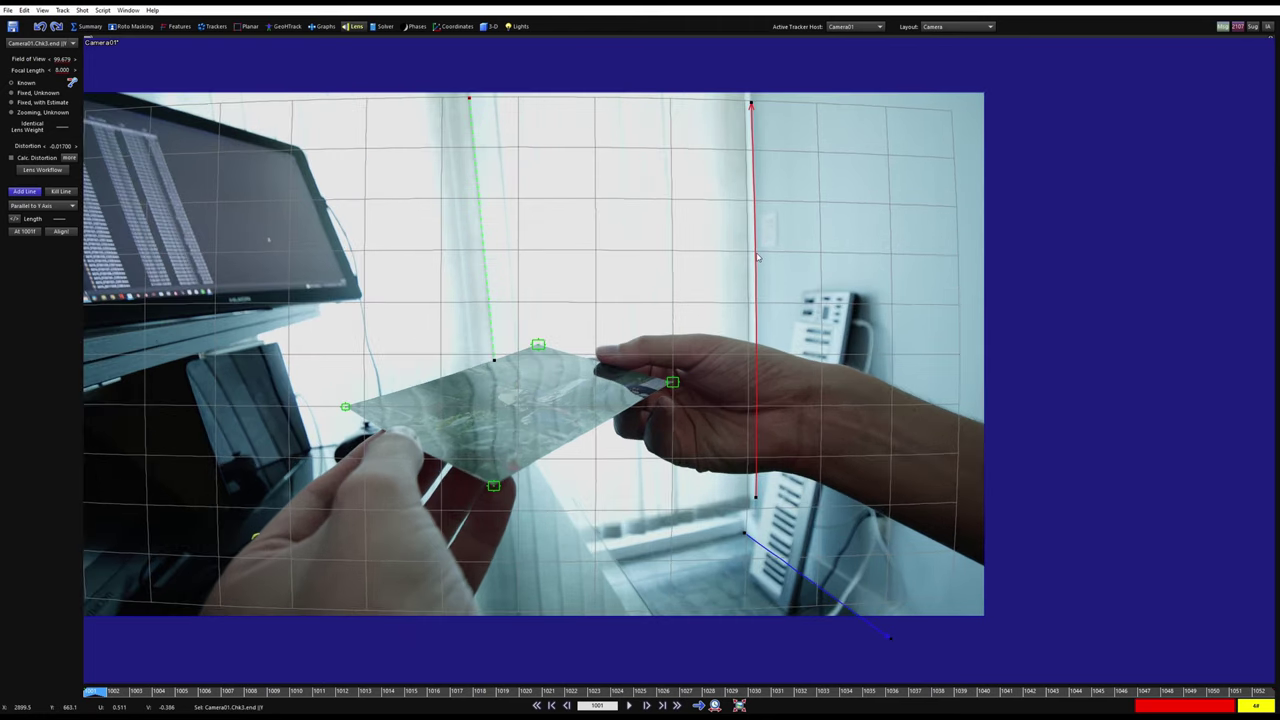
pyautogui.click(753, 257)
pyautogui.click(28, 206)
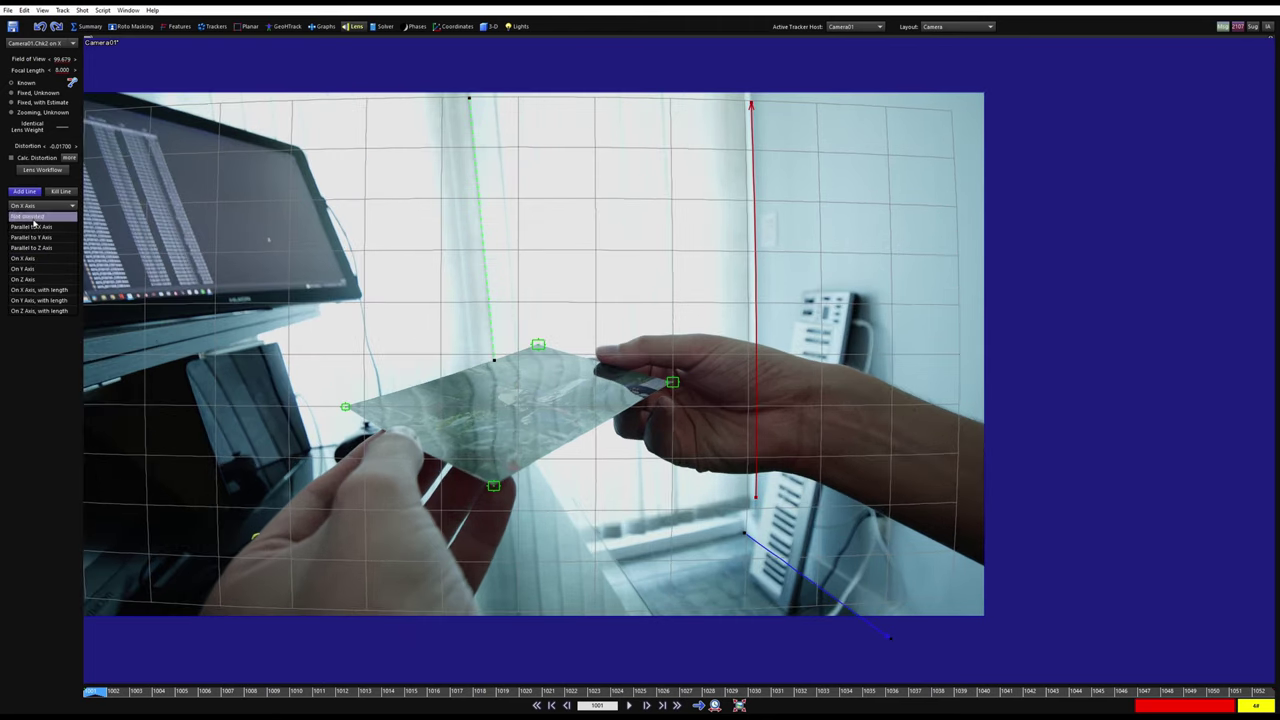
pyautogui.click(38, 268)
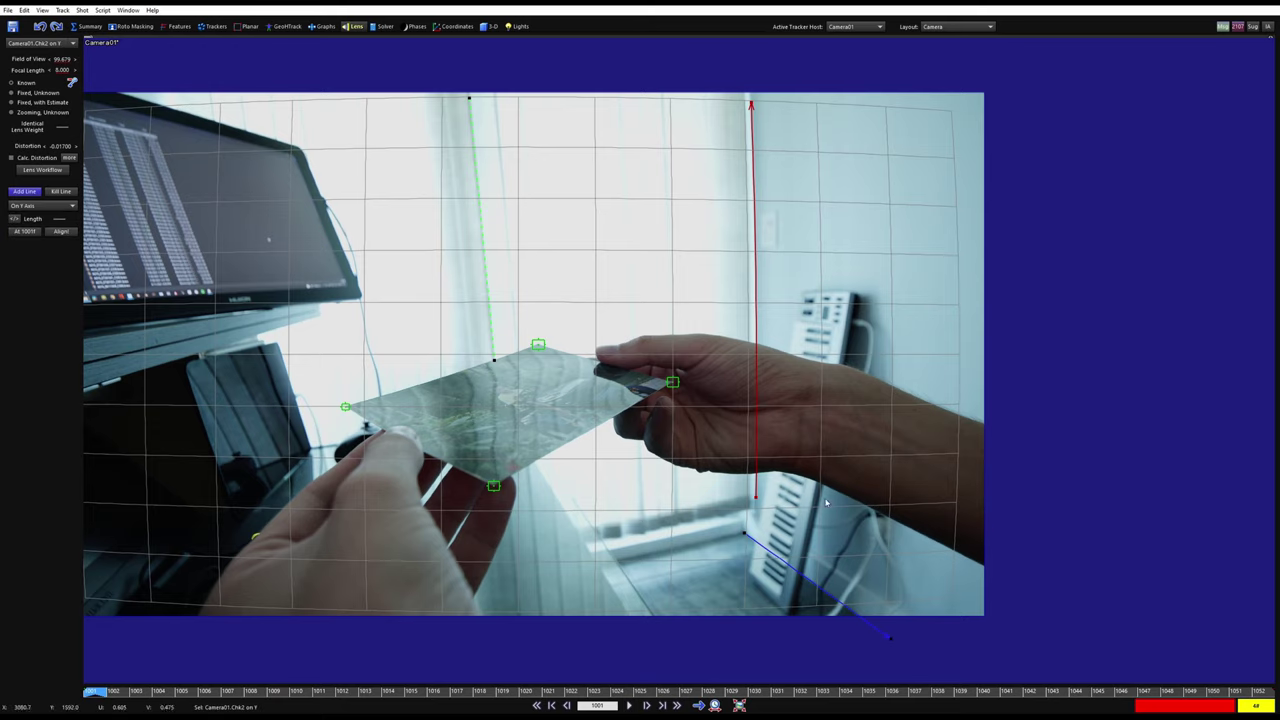
# - Draw a second line along the wall behind the keyboard, just above the baseboard line, and assign it to Parallel to Z Axis
pyautogui.scroll(4, 826, 503)
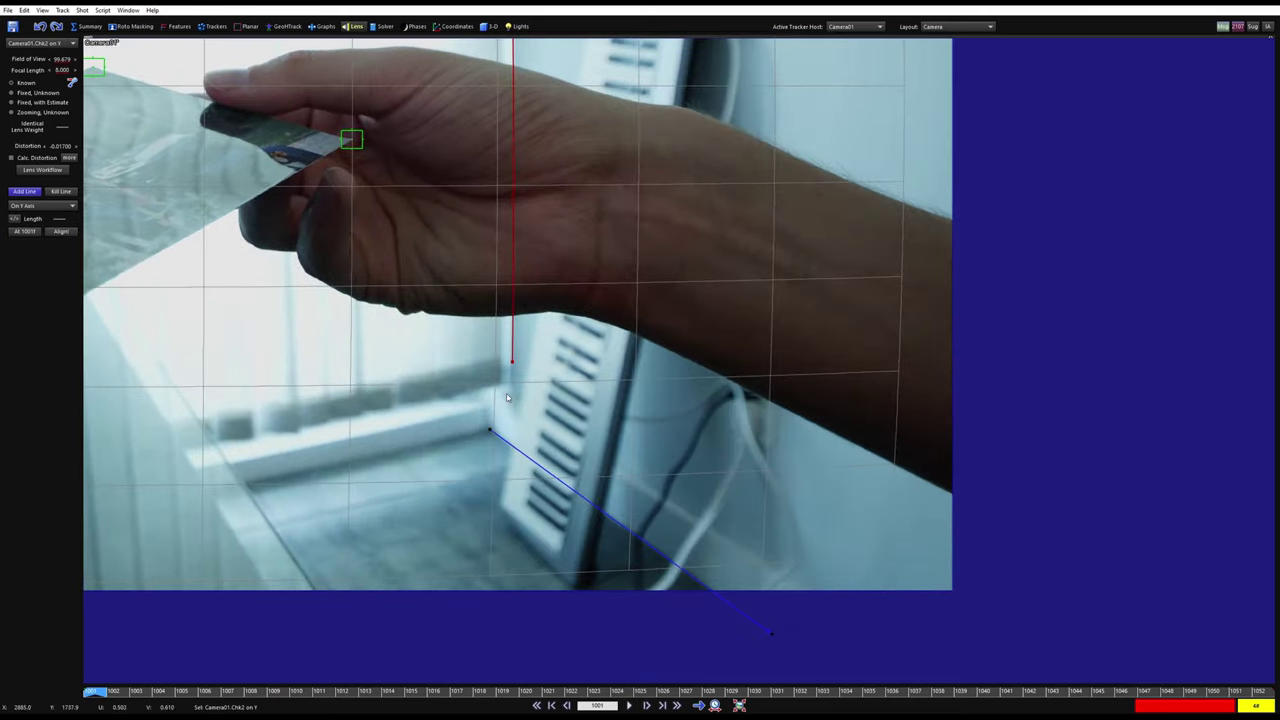
pyautogui.moveTo(507, 396); pyautogui.dragTo(735, 533)
pyautogui.rightClick(826, 600)
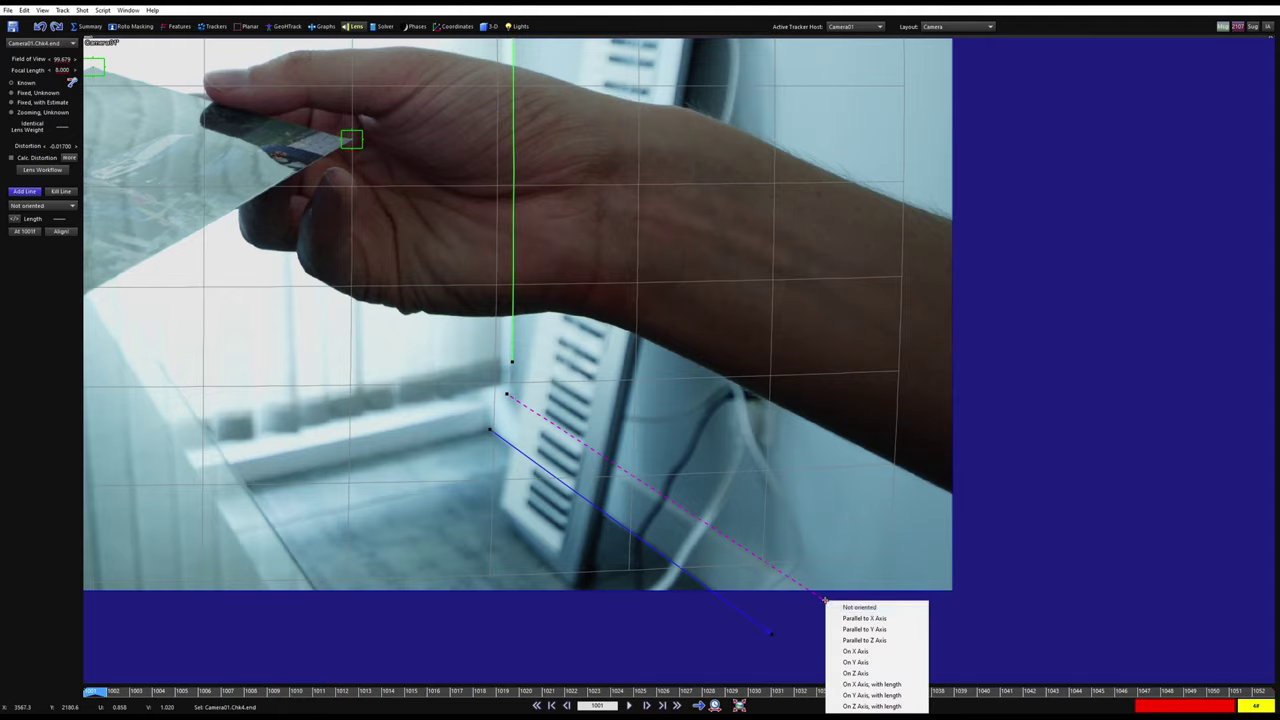
pyautogui.click(865, 641)
# - Draw an alignment line along the edge of the wooden shelf beneath the monitor and assign it to Parallel to Z Axis
pyautogui.moveTo(575, 455); pyautogui.dragTo(695, 405, button='middle')
pyautogui.moveTo(386, 312); pyautogui.dragTo(566, 337, button='middle')
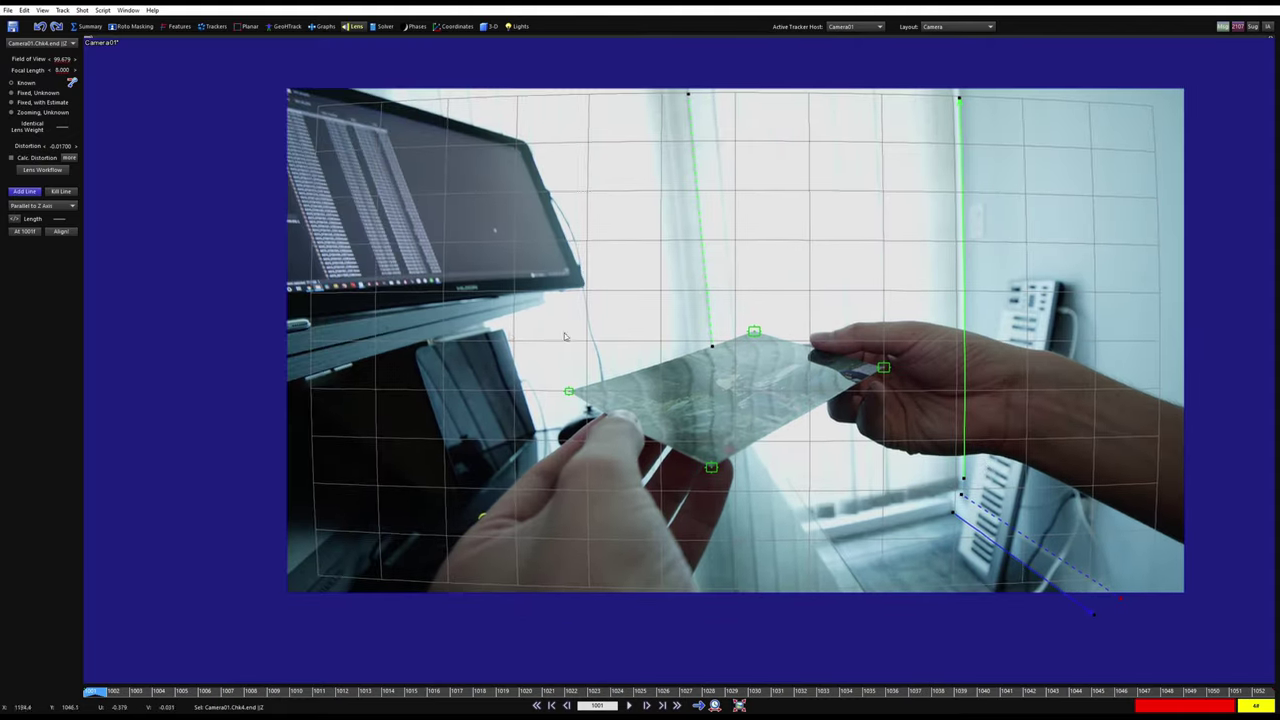
pyautogui.scroll(2, 566, 337)
pyautogui.moveTo(365, 337); pyautogui.dragTo(435, 342, button='middle')
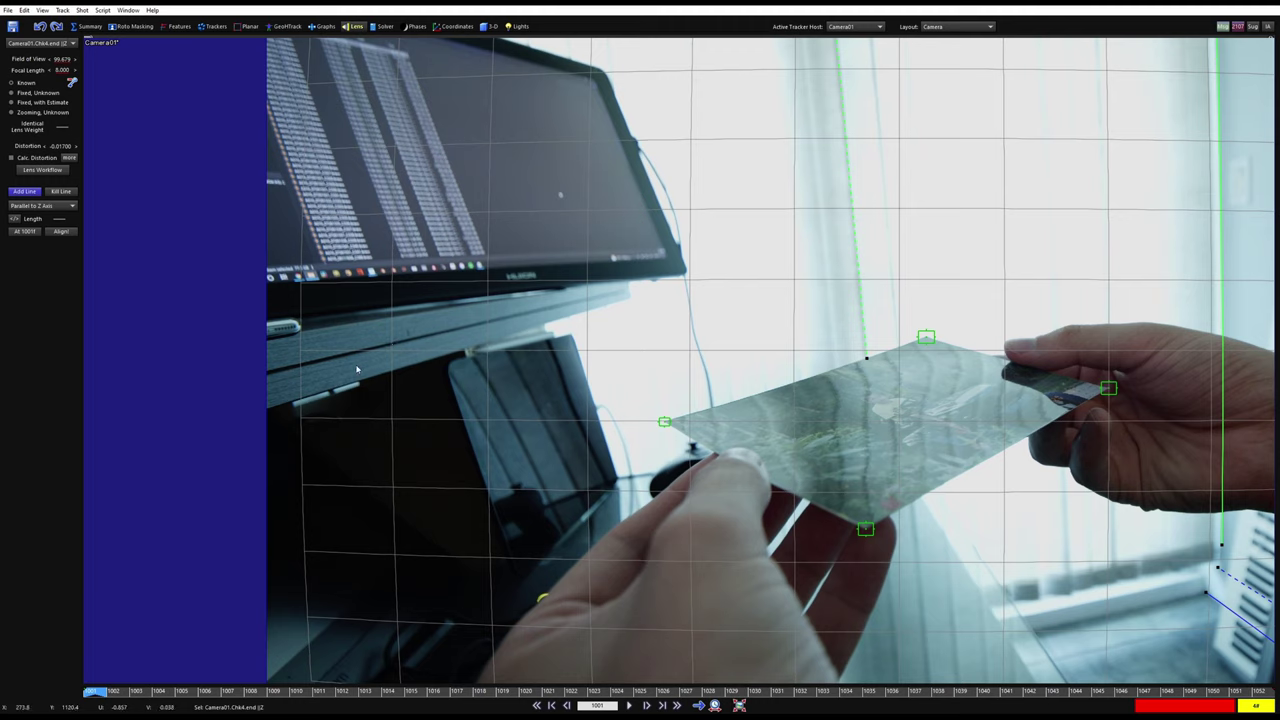
pyautogui.moveTo(269, 373); pyautogui.dragTo(564, 314)
pyautogui.rightClick(627, 290)
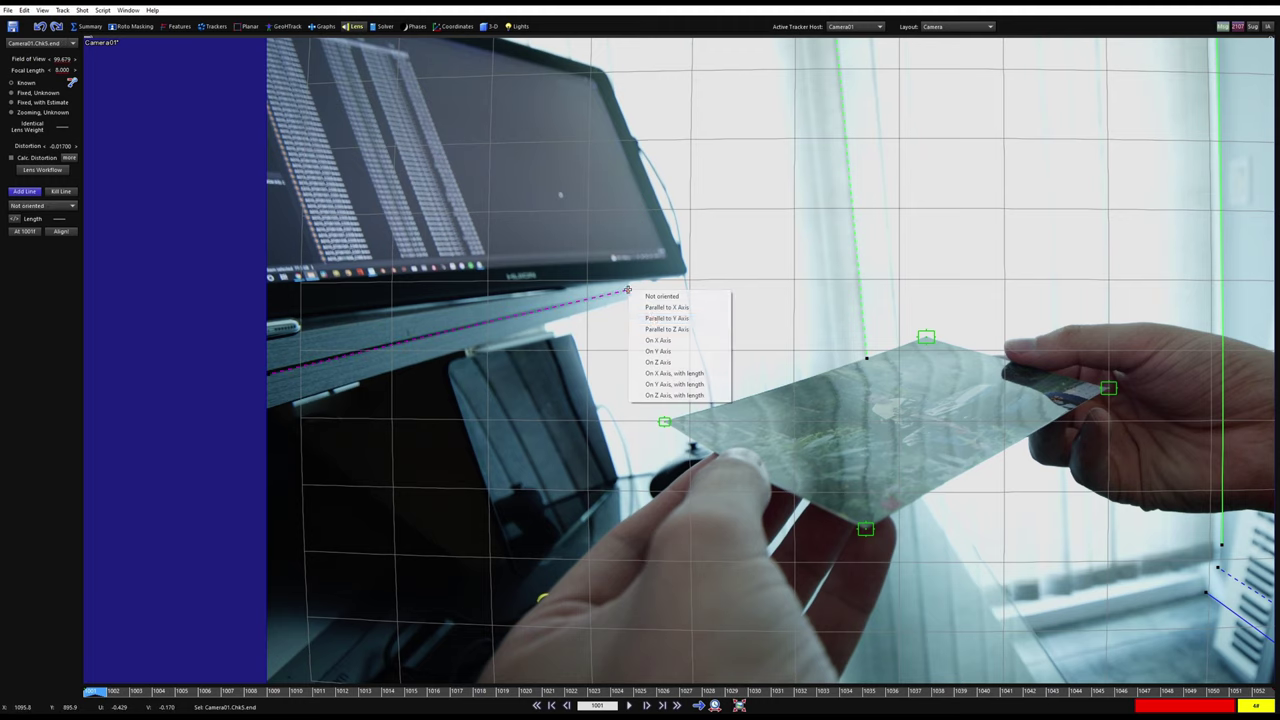
pyautogui.click(645, 329)
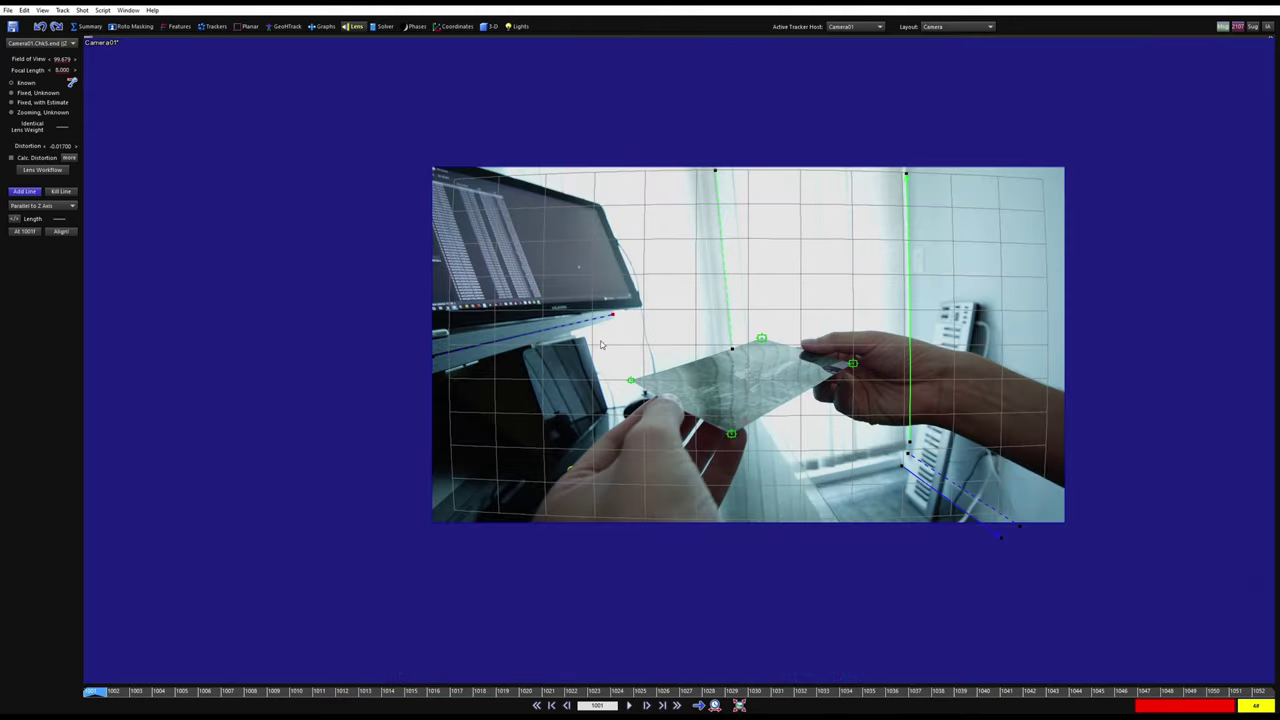
# - Examine the dark area beneath the shelf for another straight edge to use as an alignment line
pyautogui.moveTo(714, 350); pyautogui.dragTo(560, 362, button='middle')
pyautogui.moveTo(560, 362); pyautogui.dragTo(546, 307, button='right')
pyautogui.moveTo(528, 379); pyautogui.dragTo(476, 390, button='middle')
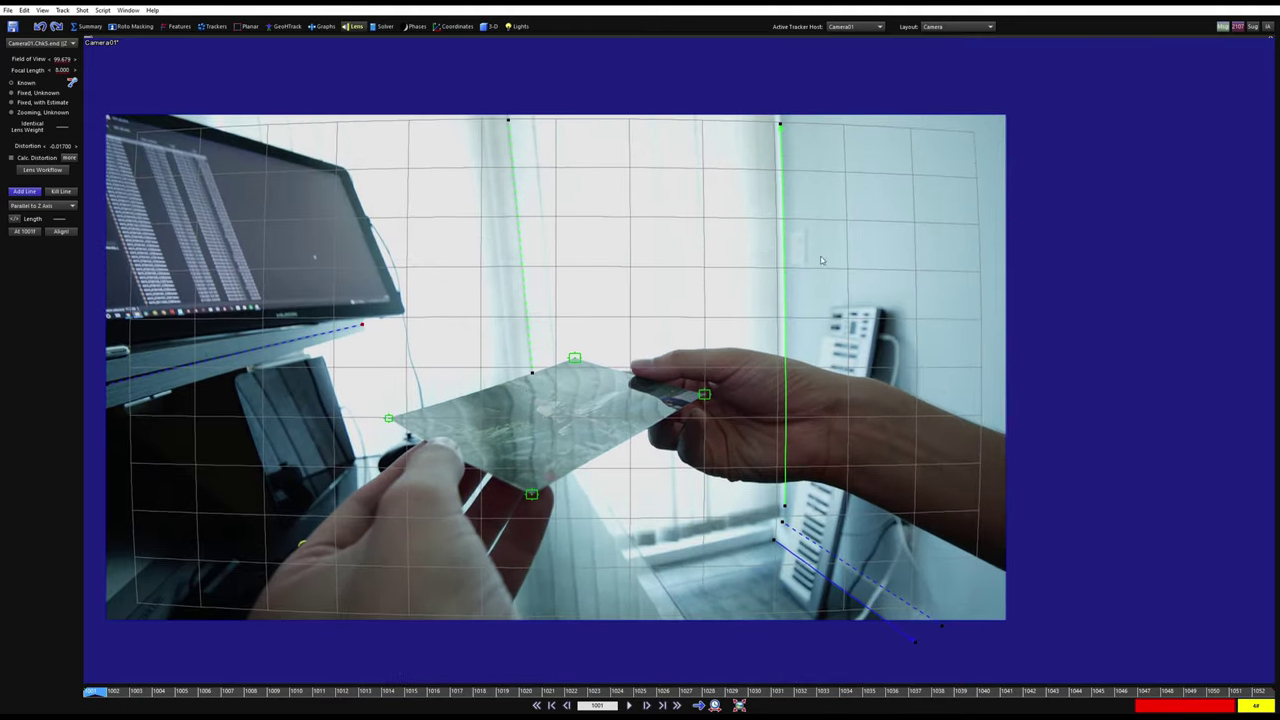
pyautogui.moveTo(454, 271); pyautogui.dragTo(574, 237, button='middle')
pyautogui.scroll(4, 574, 237)
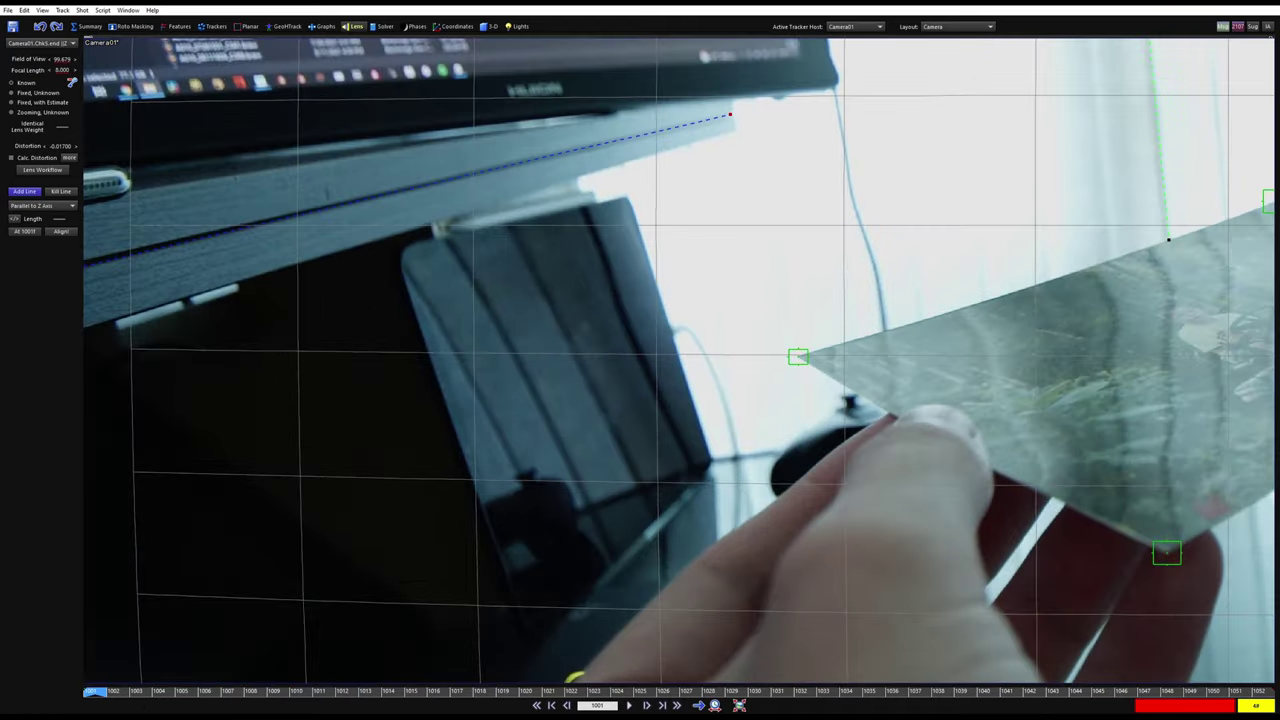
pyautogui.scroll(-4, 574, 237)
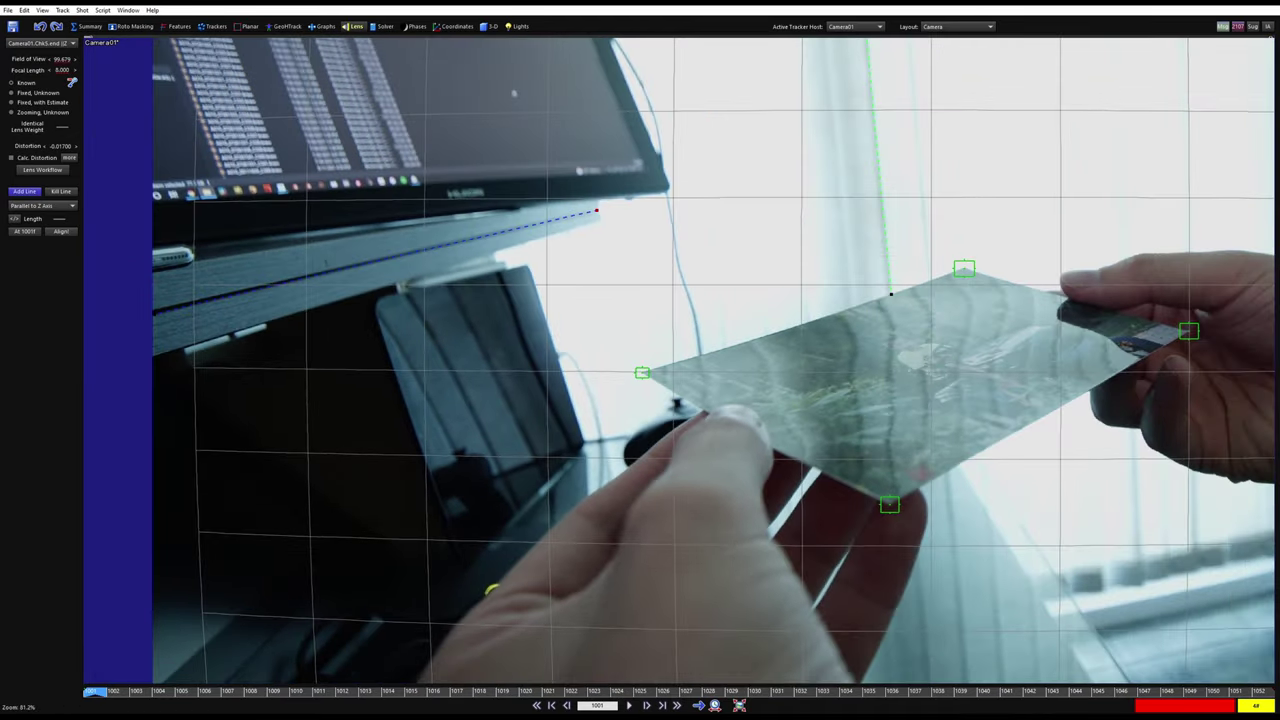
pyautogui.scroll(-1, 325, 419)
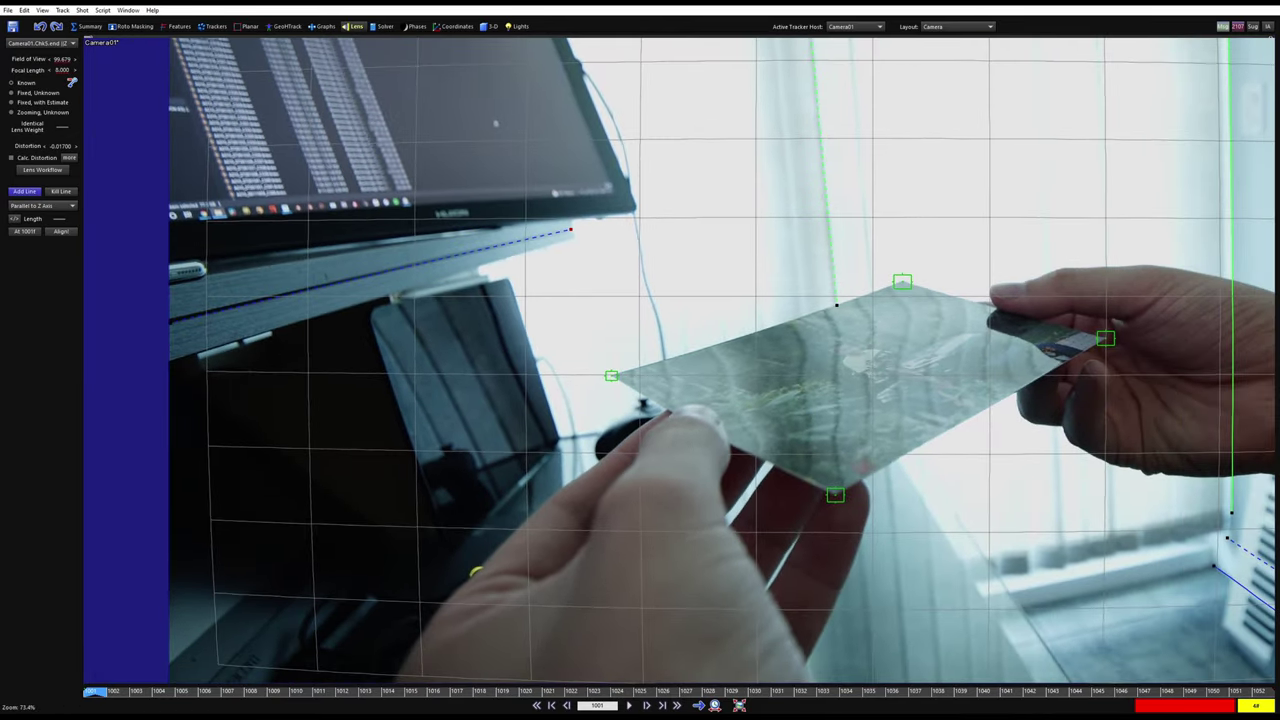
pyautogui.scroll(5, 366, 390)
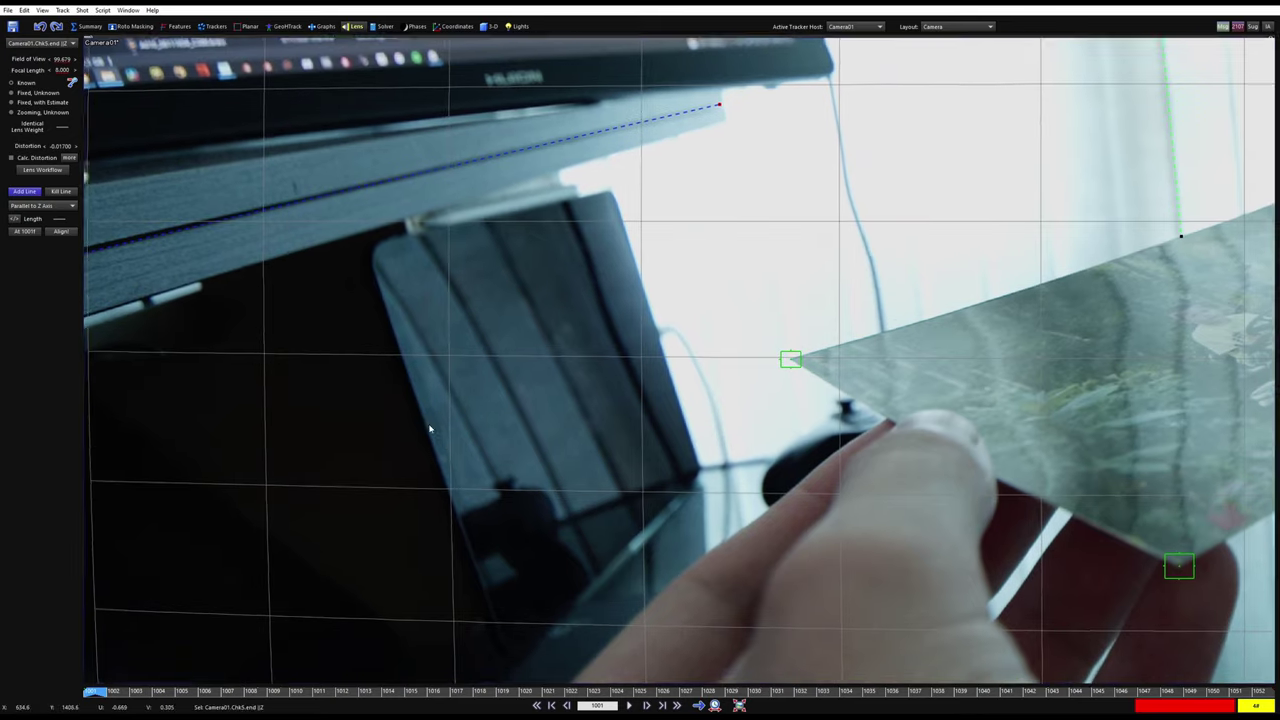
pyautogui.moveTo(458, 450); pyautogui.dragTo(488, 426, button='middle')
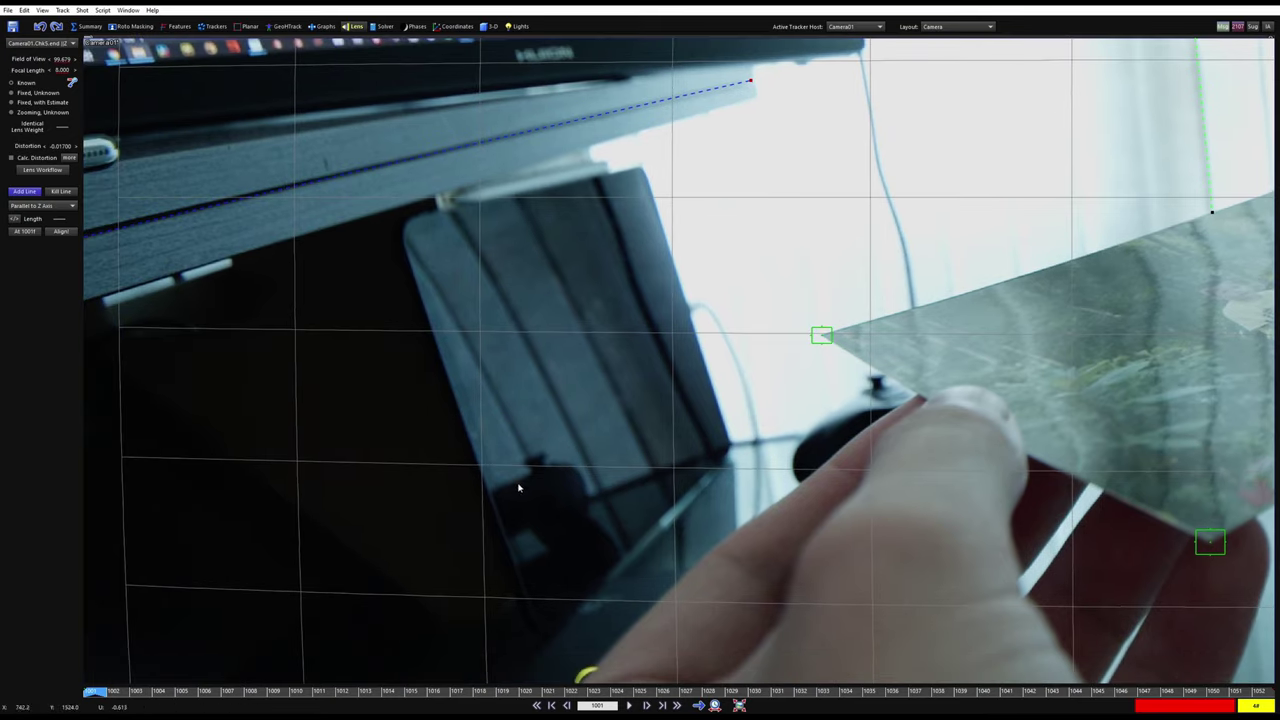
pyautogui.moveTo(443, 492); pyautogui.dragTo(534, 487, button='middle')
pyautogui.scroll(-2, 533, 495)
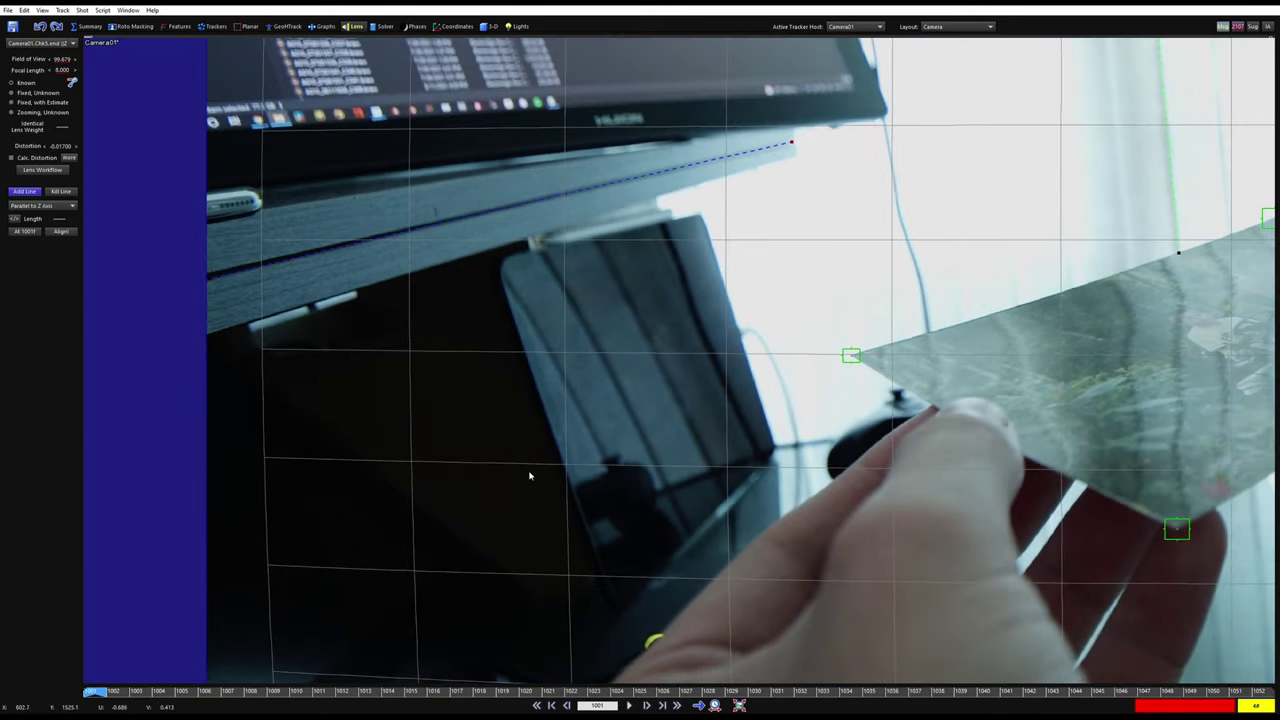
pyautogui.scroll(-2, 475, 399)
# - Brighten the footage in the image preparation levels by setting gamma to 0.480, and apply it while flushing the cached frames
pyautogui.press('p')
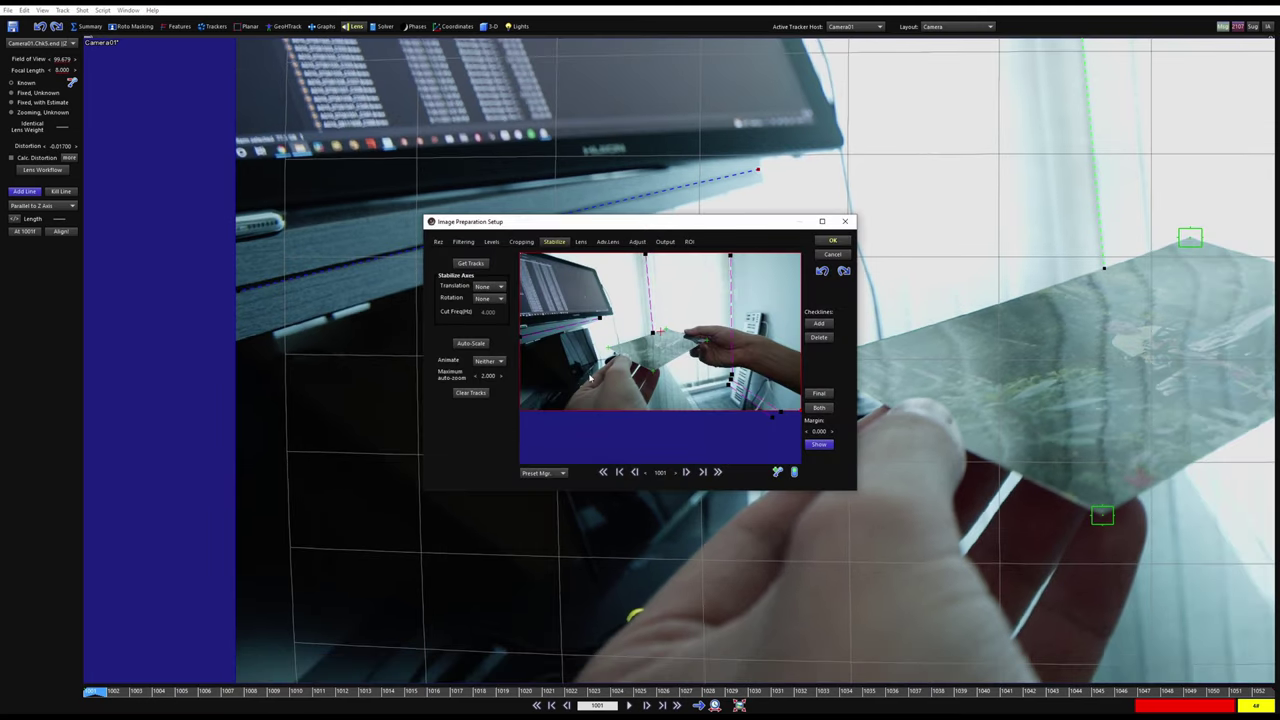
pyautogui.click(491, 242)
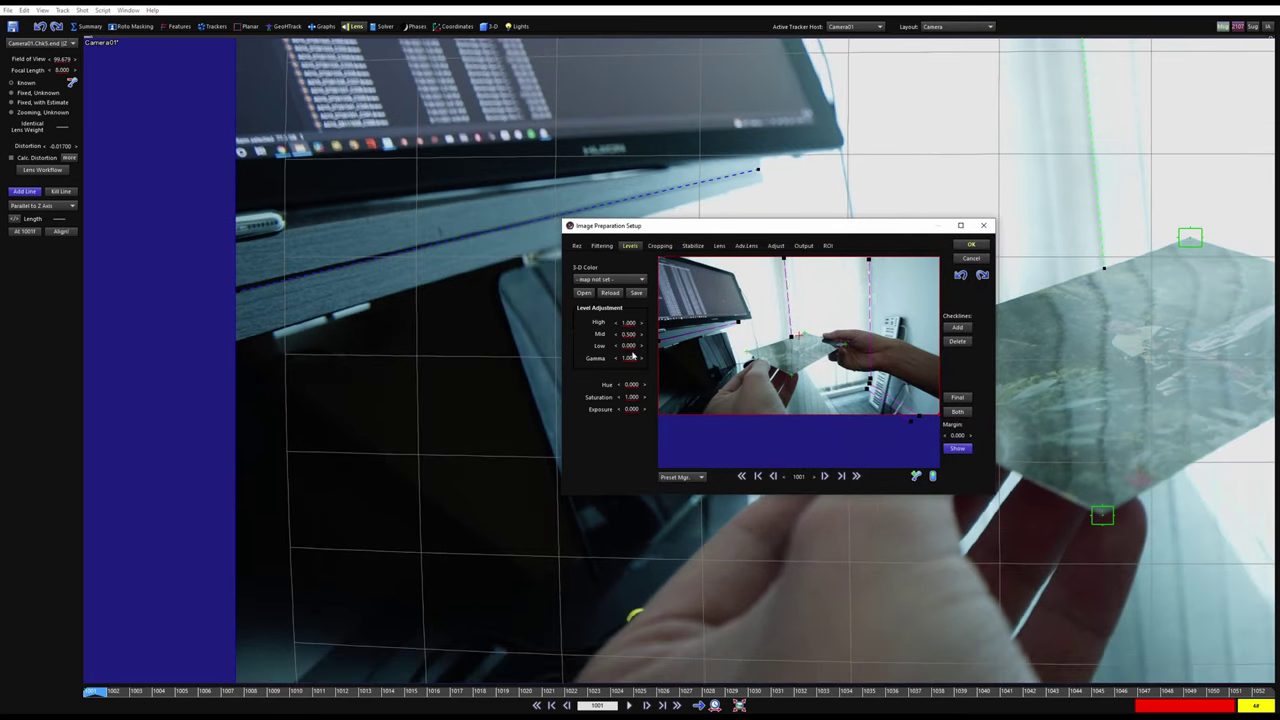
pyautogui.moveTo(628, 358); pyautogui.dragTo(580, 358)
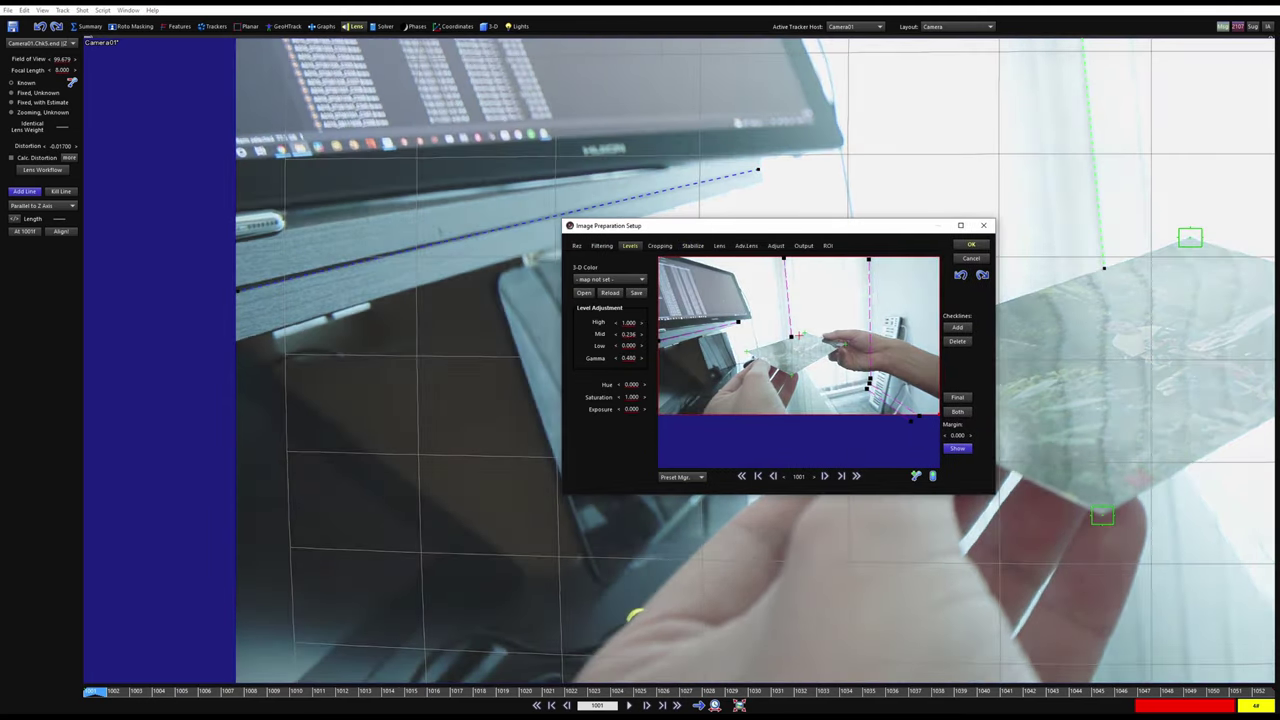
pyautogui.click(971, 244)
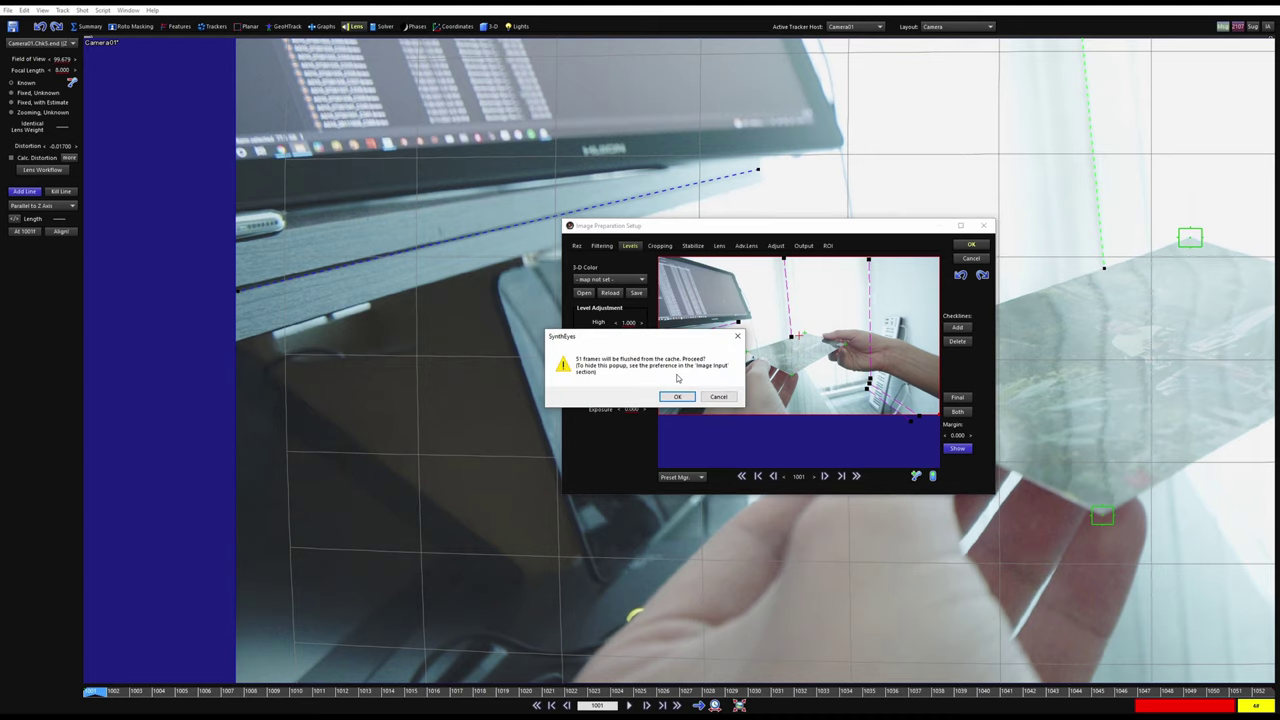
pyautogui.click(678, 400)
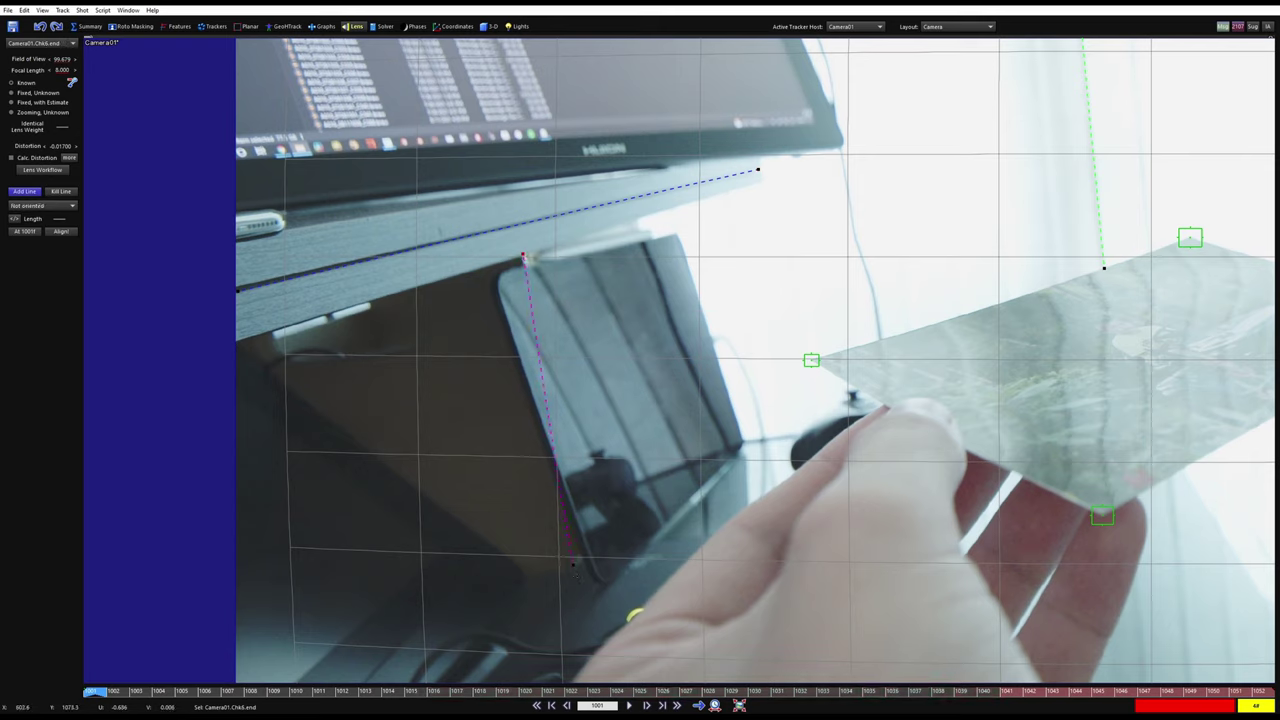
# - Draw an alignment line along the upright edge by the tablet beneath the shelf and assign it to Parallel to Y Axis
pyautogui.moveTo(575, 569); pyautogui.dragTo(521, 255)
pyautogui.rightClick(521, 255)
pyautogui.click(556, 281)
# - Align the camera to the drawn lines while viewing the ground grid in the perspective view
pyautogui.scroll(-5, 488, 369)
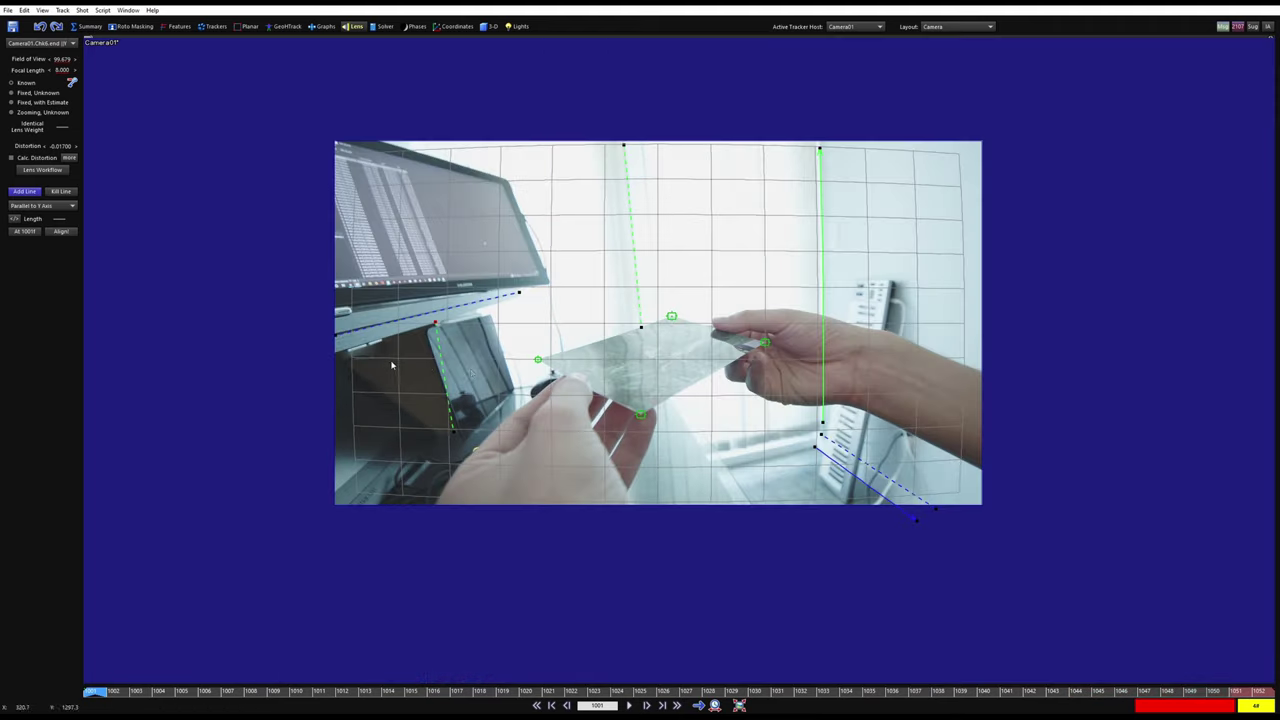
pyautogui.moveTo(488, 369); pyautogui.dragTo(433, 423, button='middle')
pyautogui.scroll(4, 433, 423)
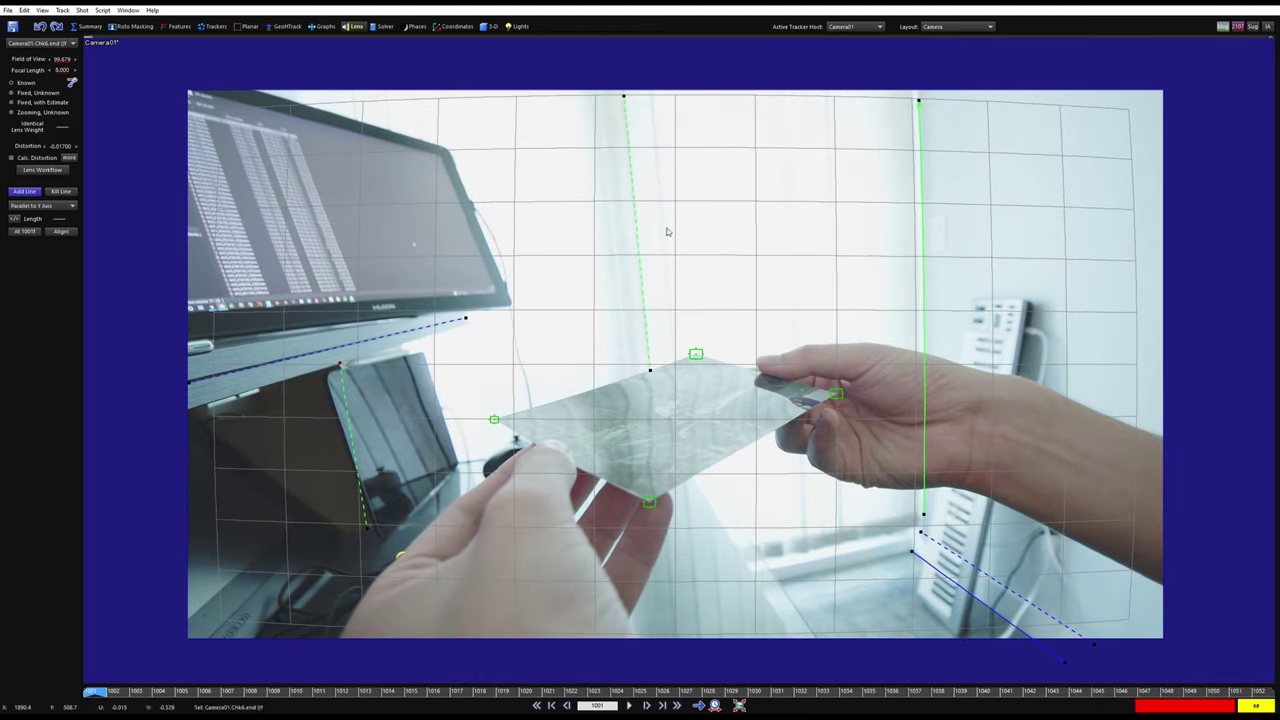
pyautogui.moveTo(617, 354); pyautogui.dragTo(569, 359, button='middle')
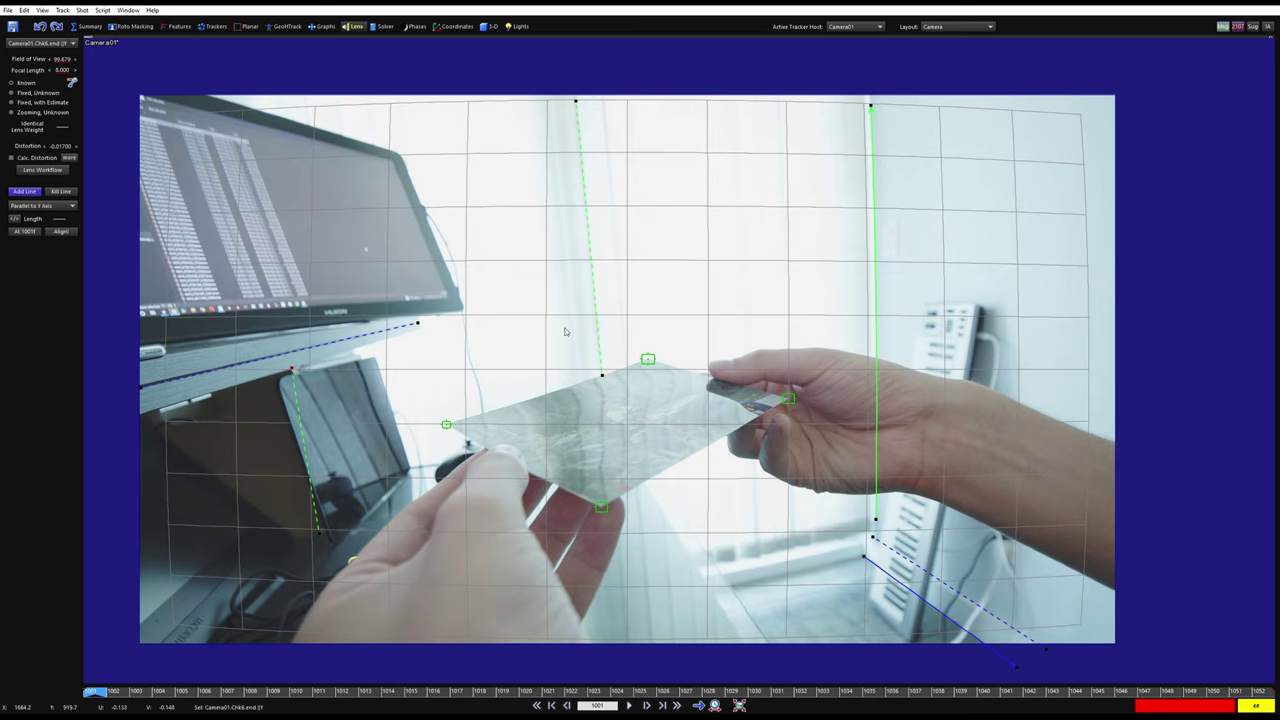
pyautogui.press('6')
pyautogui.scroll(-1, 648, 405)
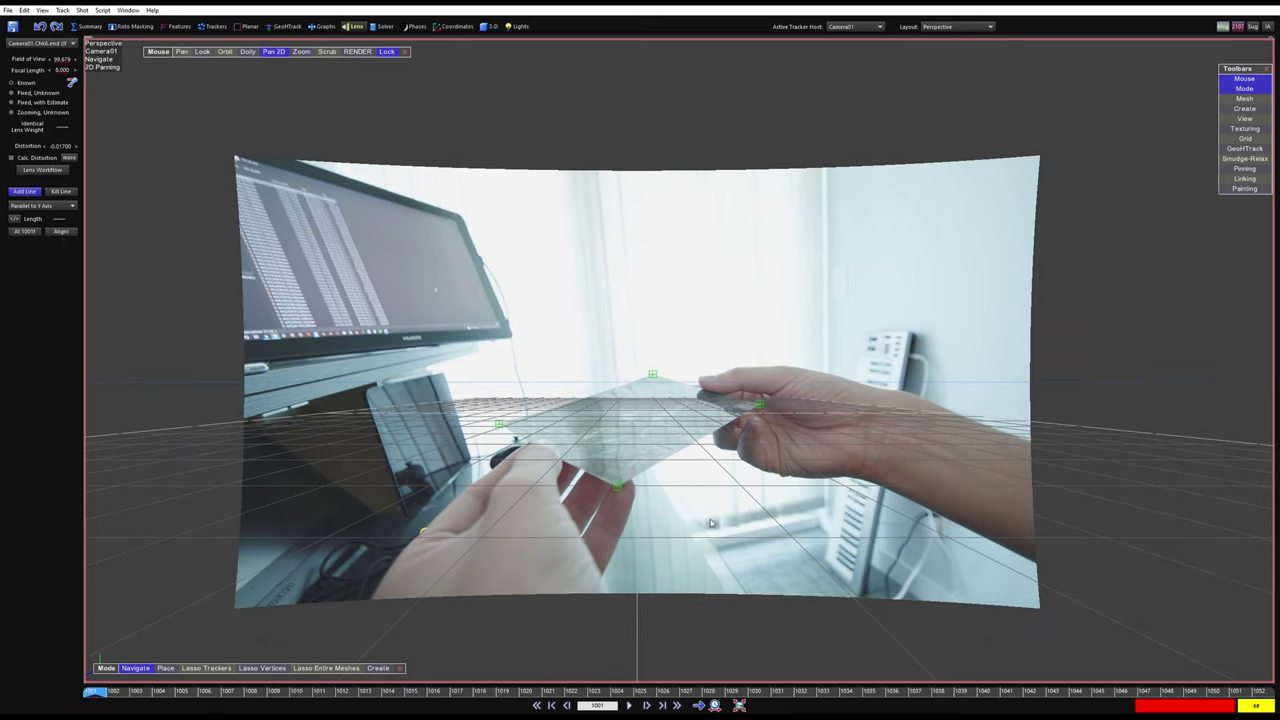
pyautogui.click(68, 231)
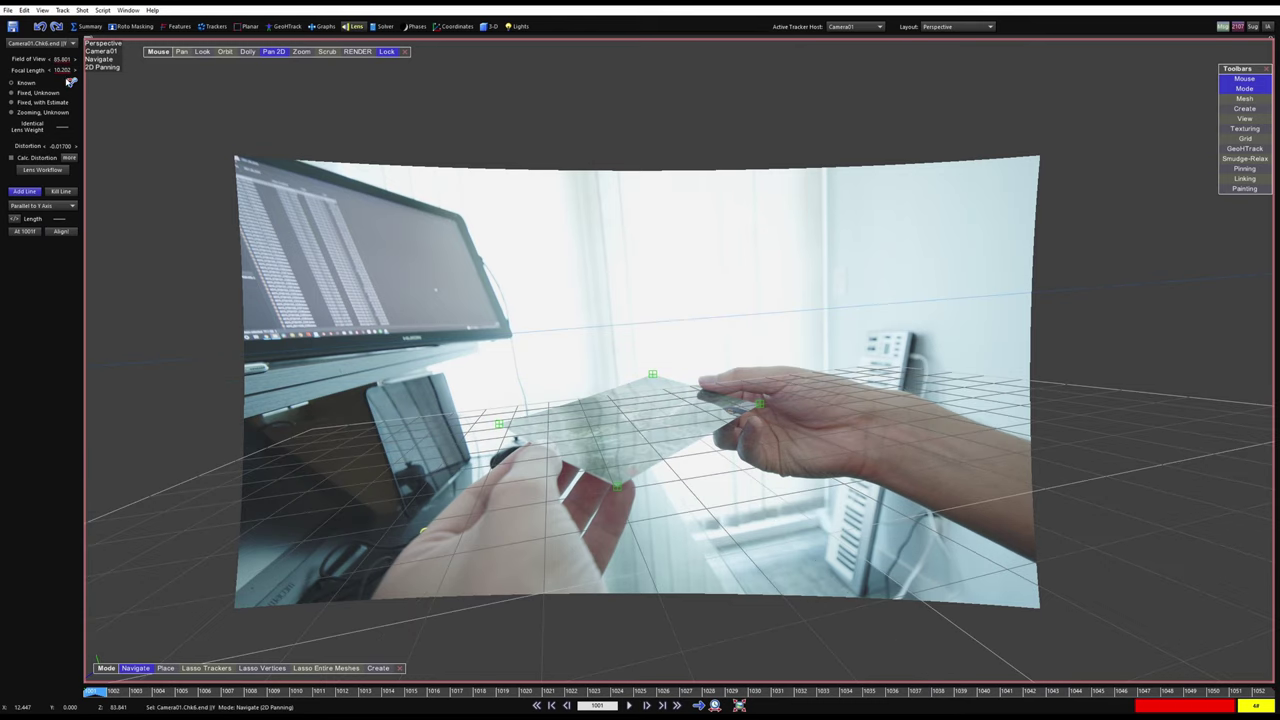
# - Compare the alignment lines in the camera view with the aligned grid over the desk and walls in the perspective view
pyautogui.press('1')
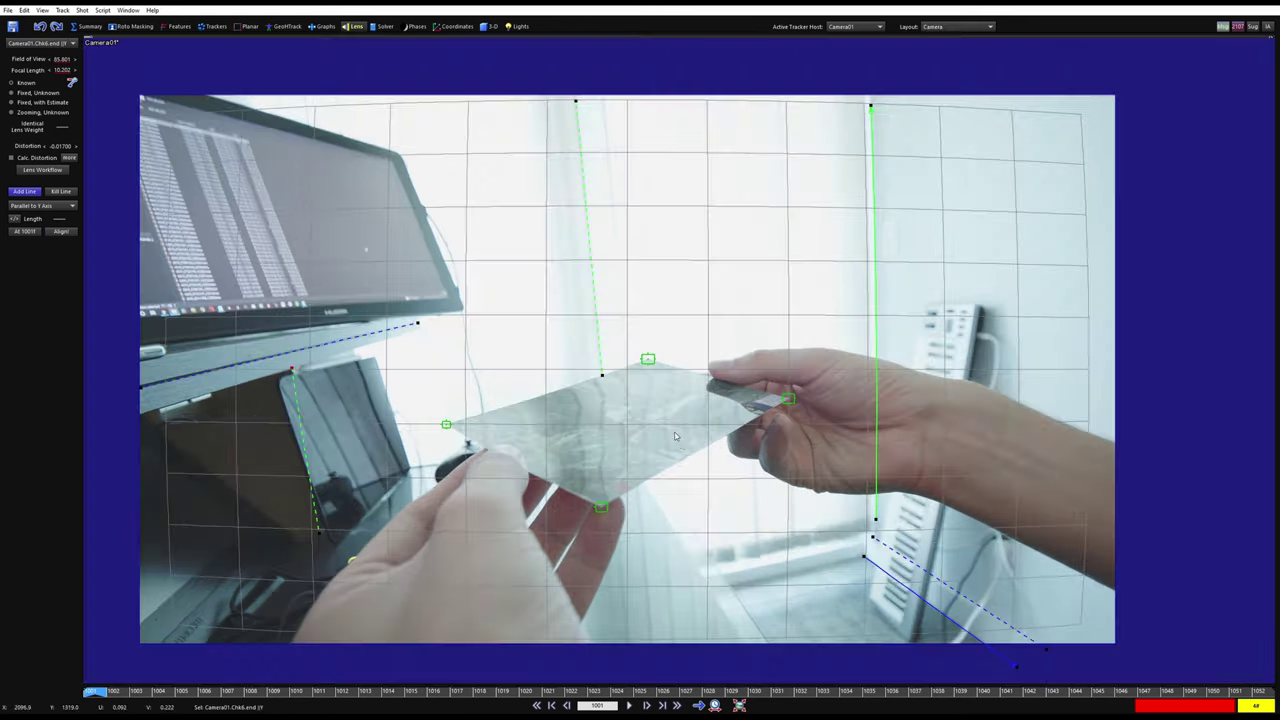
pyautogui.scroll(-3, 676, 438)
pyautogui.scroll(1, 660, 446)
pyautogui.press('p')
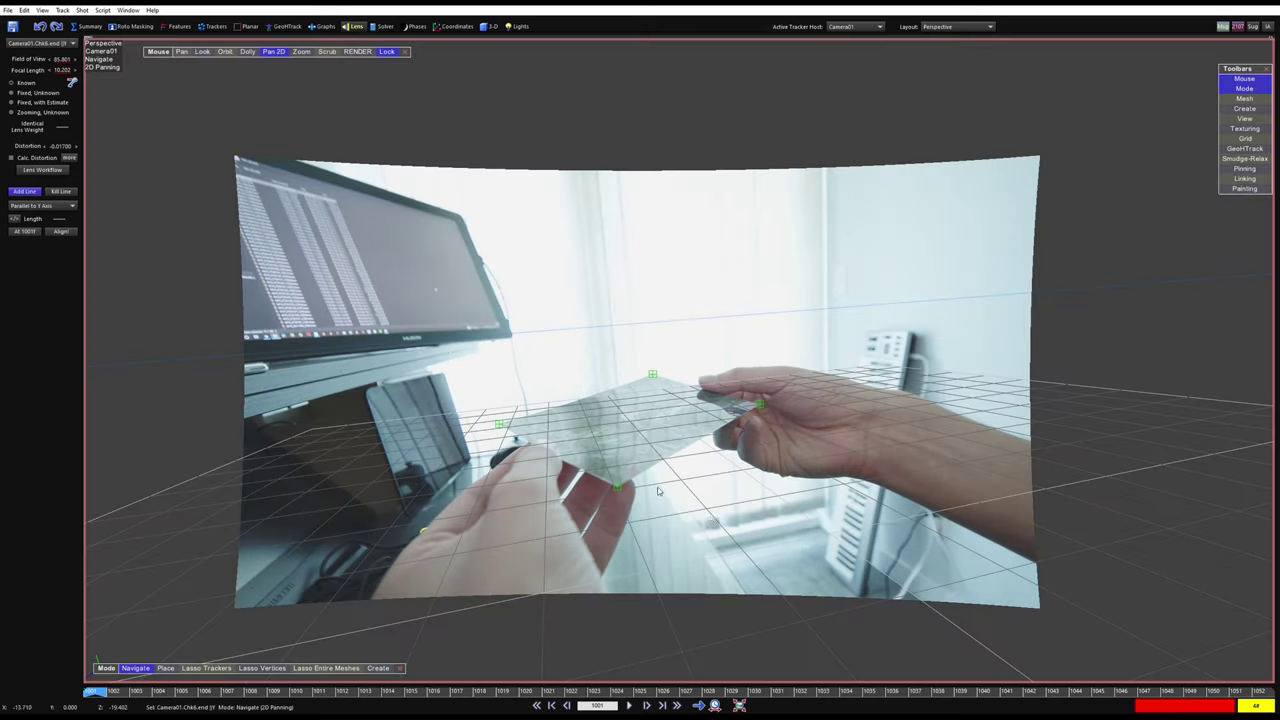
pyautogui.scroll(4, 851, 555)
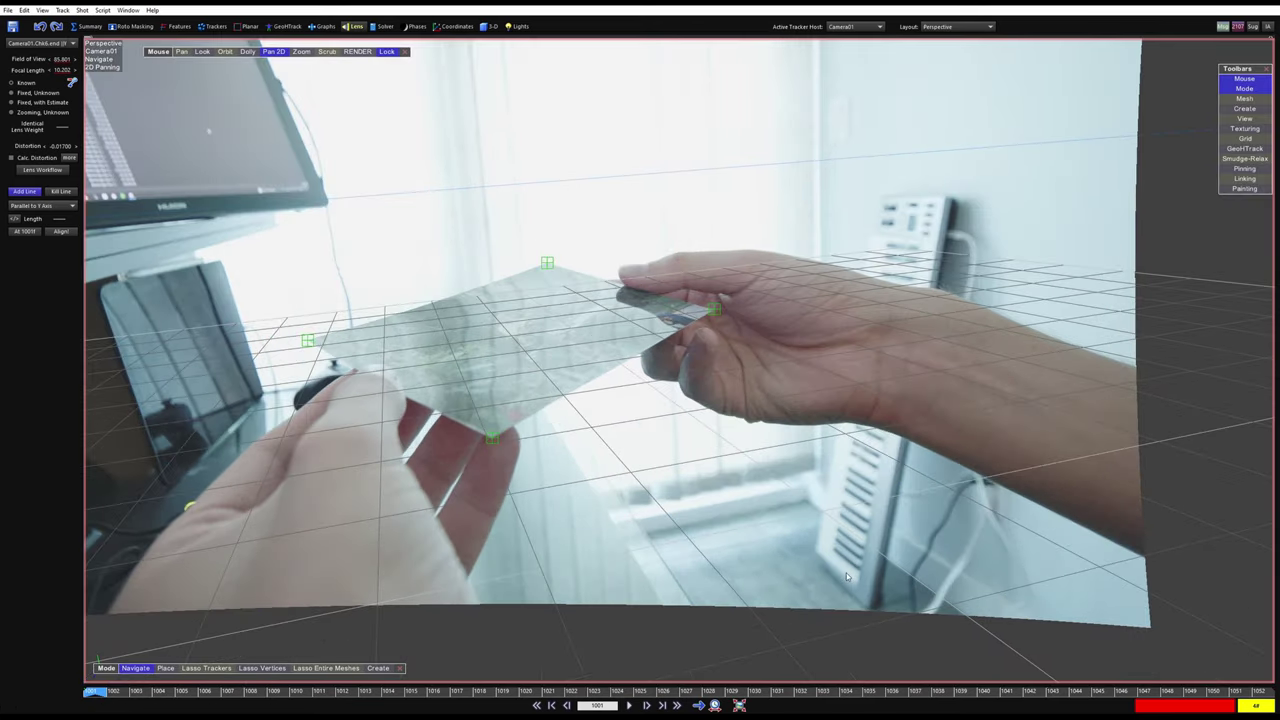
pyautogui.scroll(-3, 633, 458)
pyautogui.scroll(3, 510, 412)
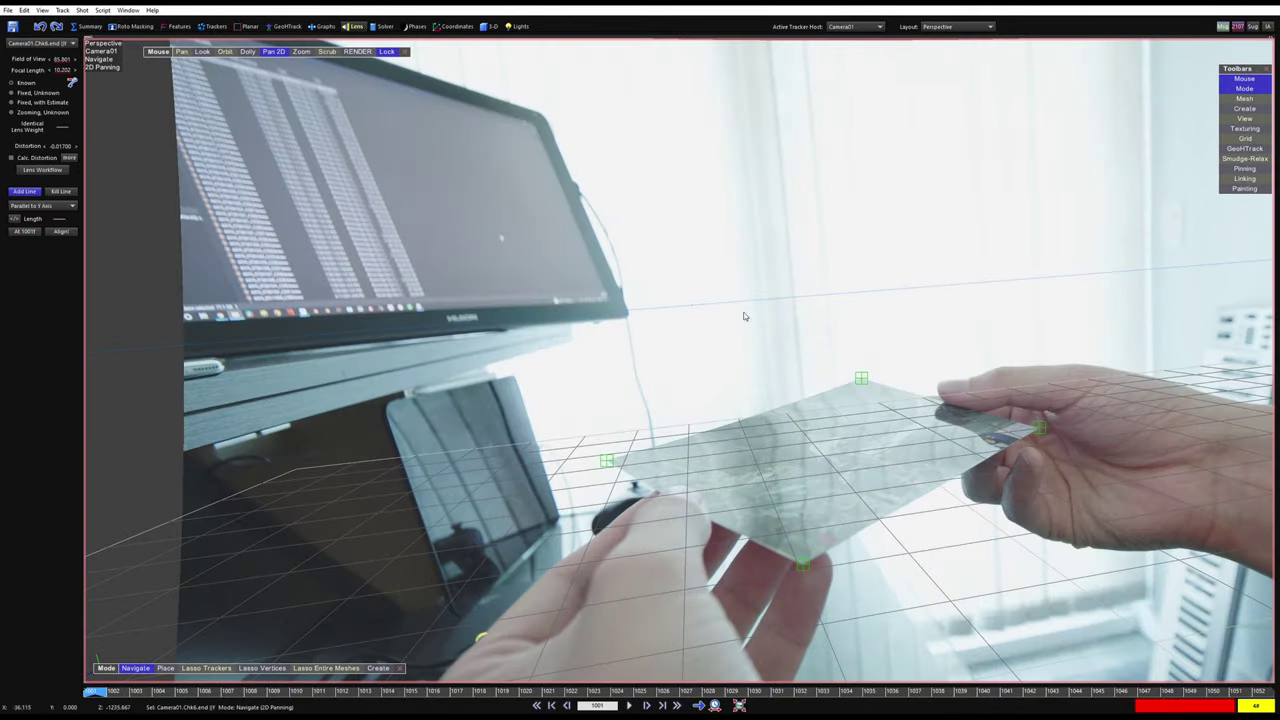
# - Return to the camera view, reset the image preparation levels to mid 0.500 and gamma 1.000, and apply the change
pyautogui.scroll(-3, 680, 335)
pyautogui.scroll(-3, 680, 330)
pyautogui.scroll(6, 709, 321)
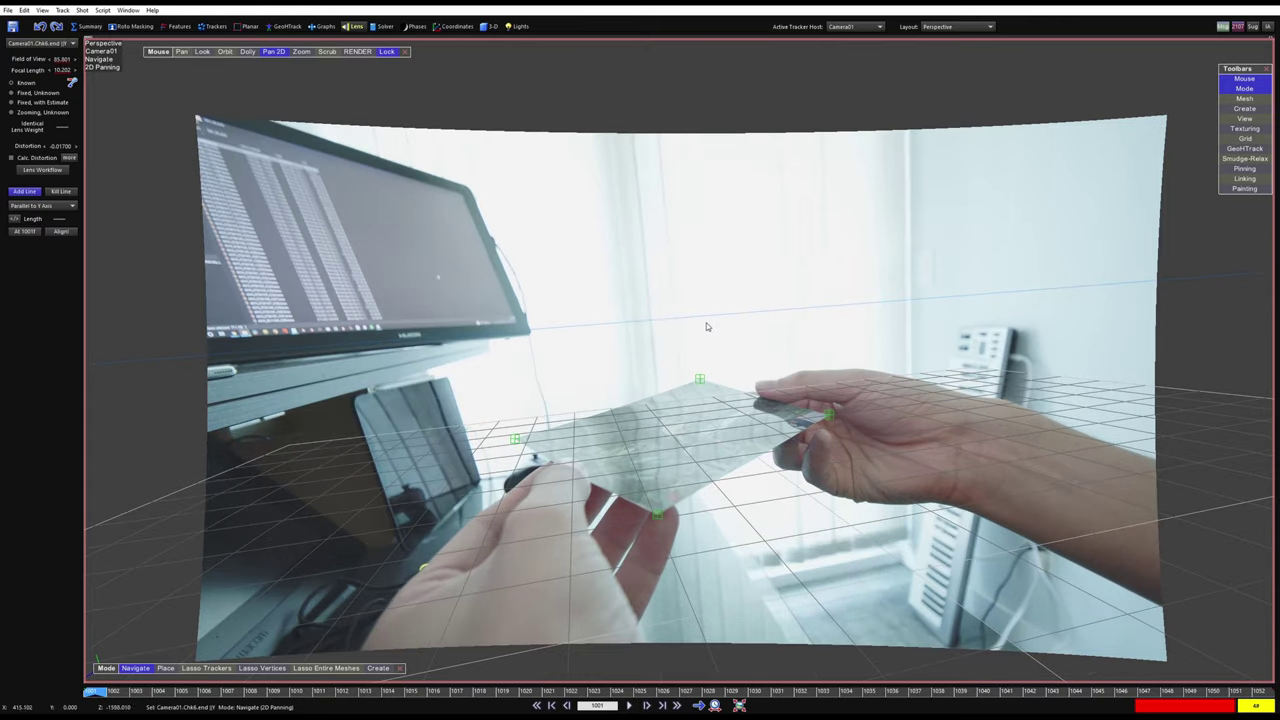
pyautogui.press('space')
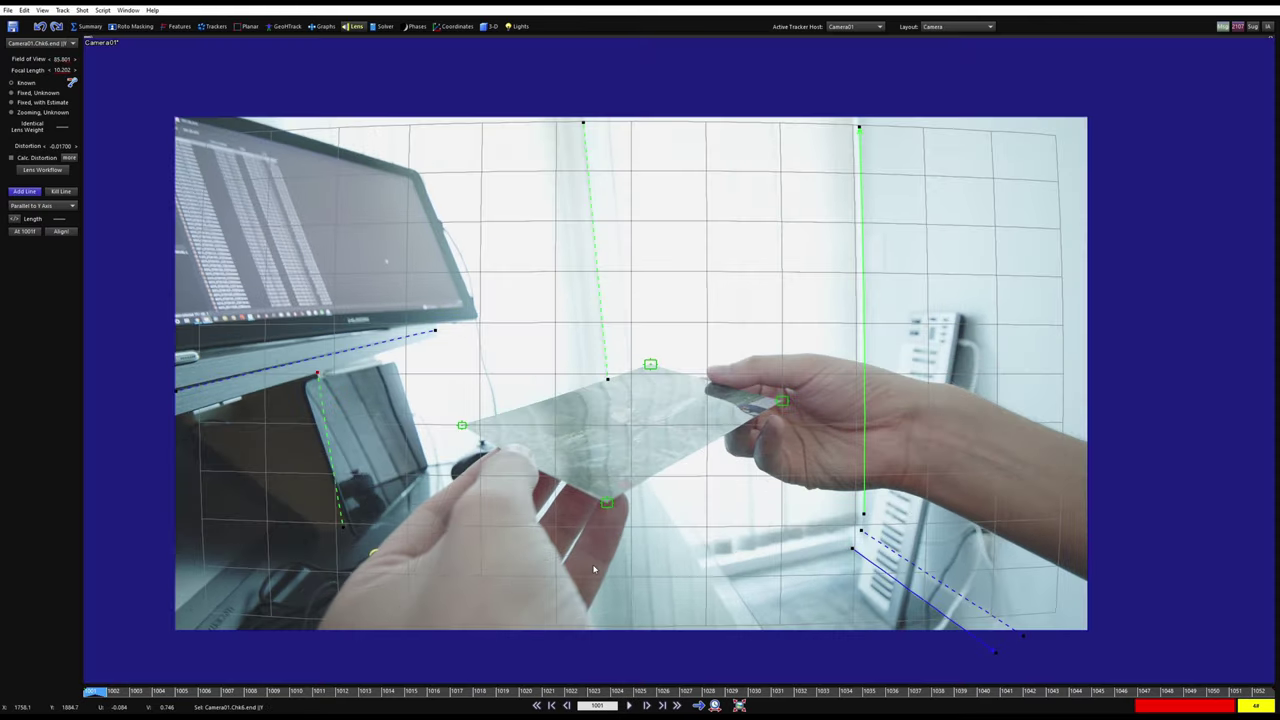
pyautogui.press('p')
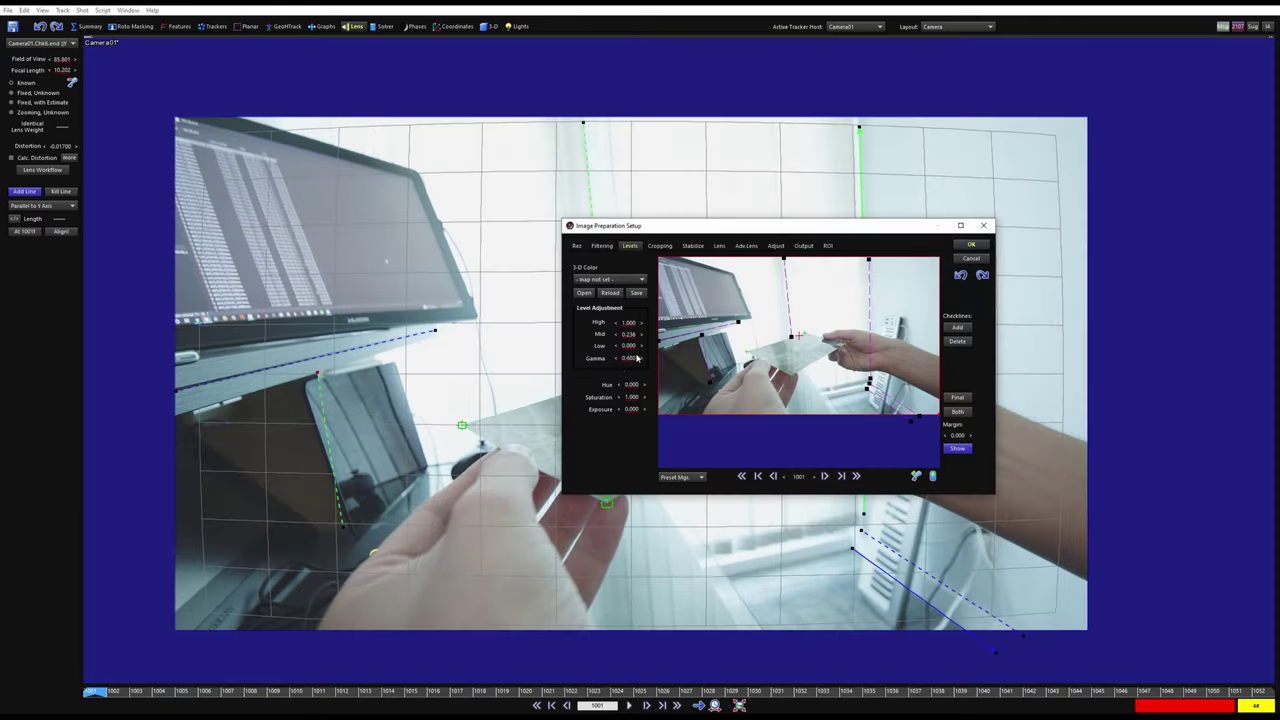
pyautogui.click(683, 477)
pyautogui.click(680, 449)
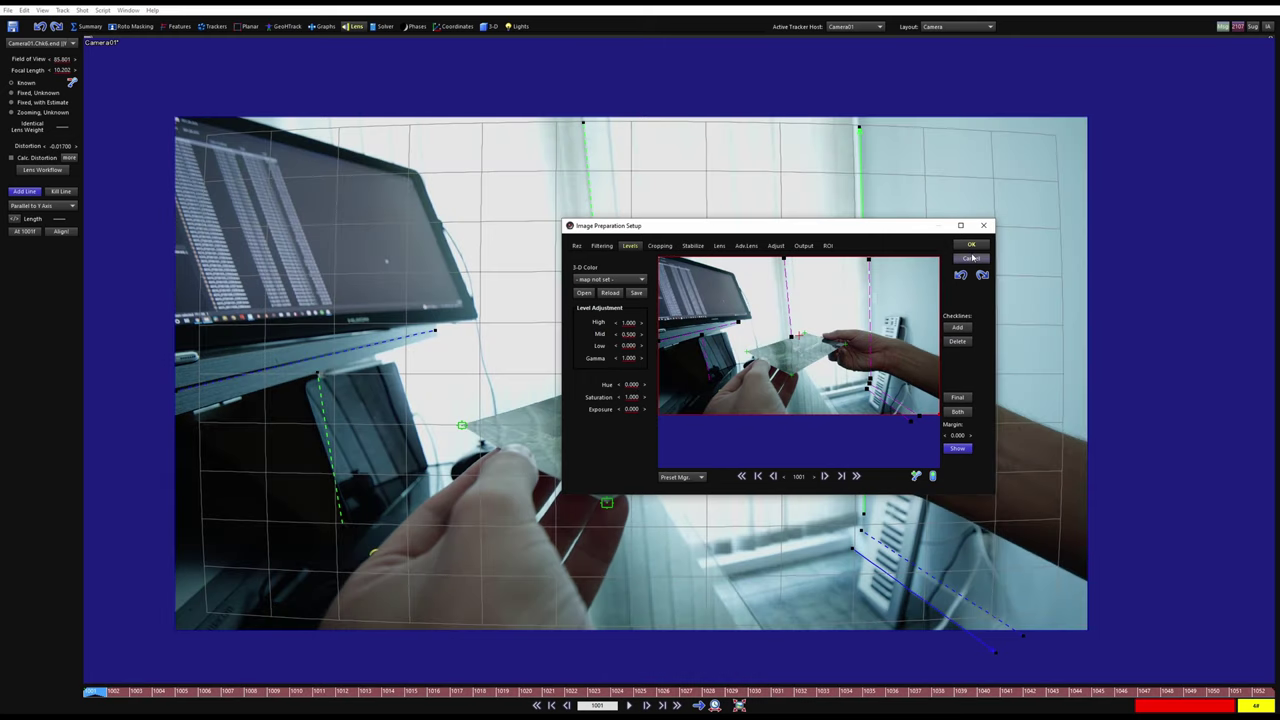
pyautogui.click(969, 245)
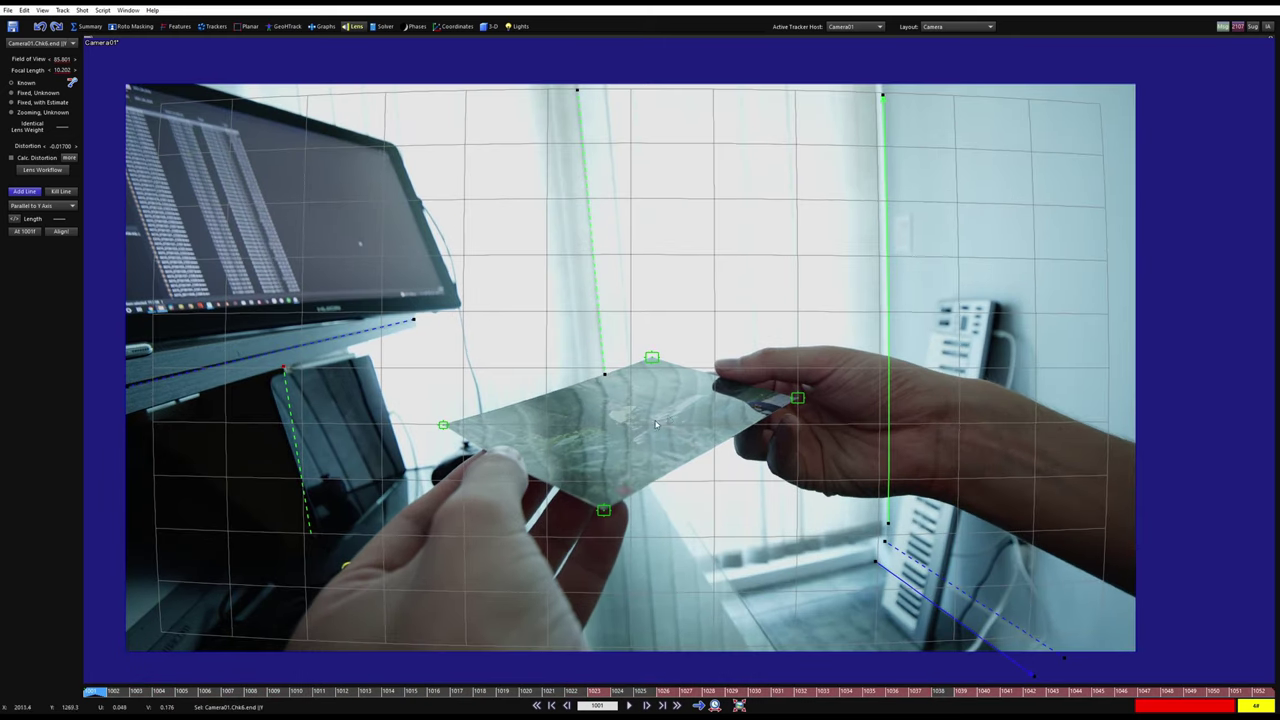
pyautogui.click(660, 435)
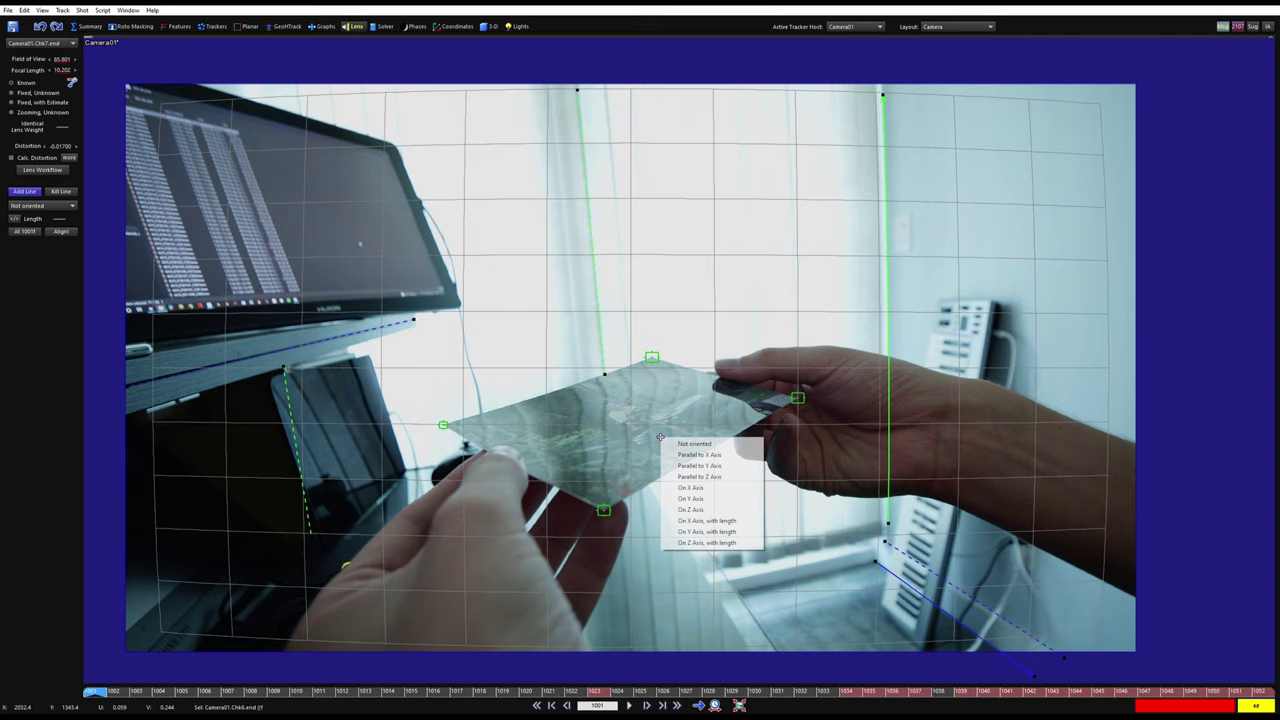
pyautogui.click(621, 358)
pyautogui.click(645, 364)
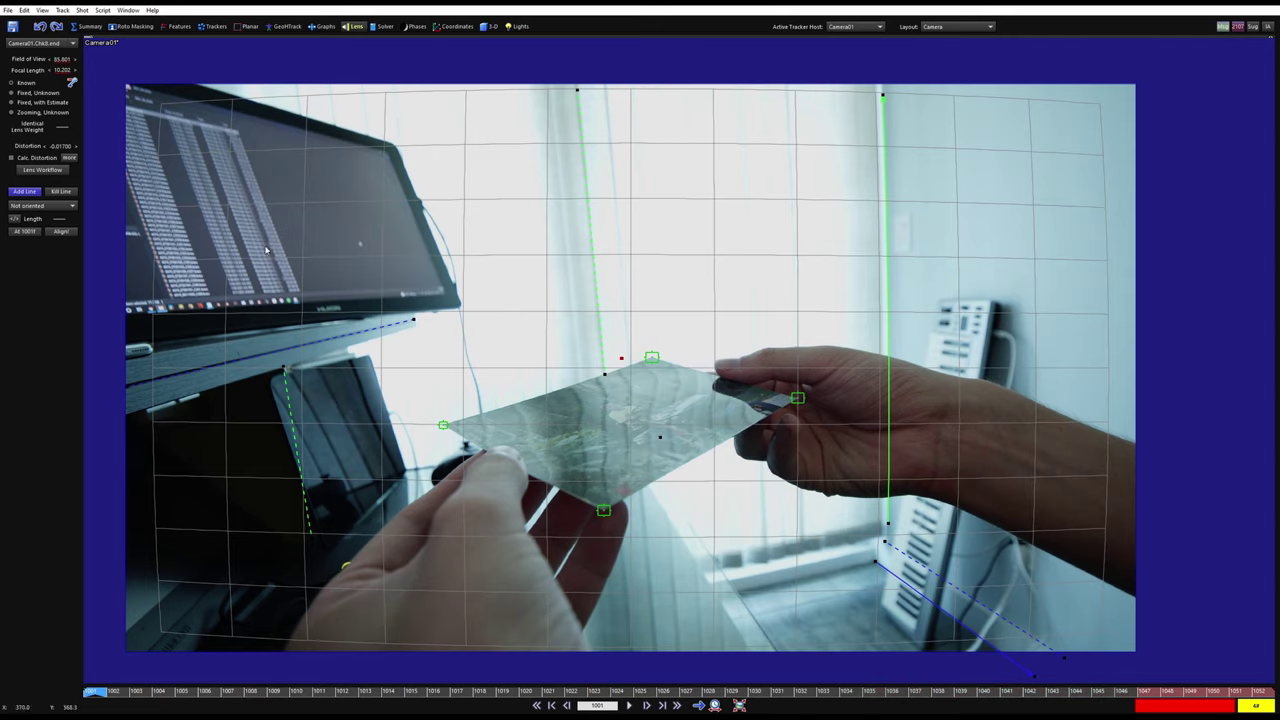
pyautogui.hotkey('ctrl', 'z')
pyautogui.hotkey('ctrl', 'z')
pyautogui.hotkey('ctrl', 'z')
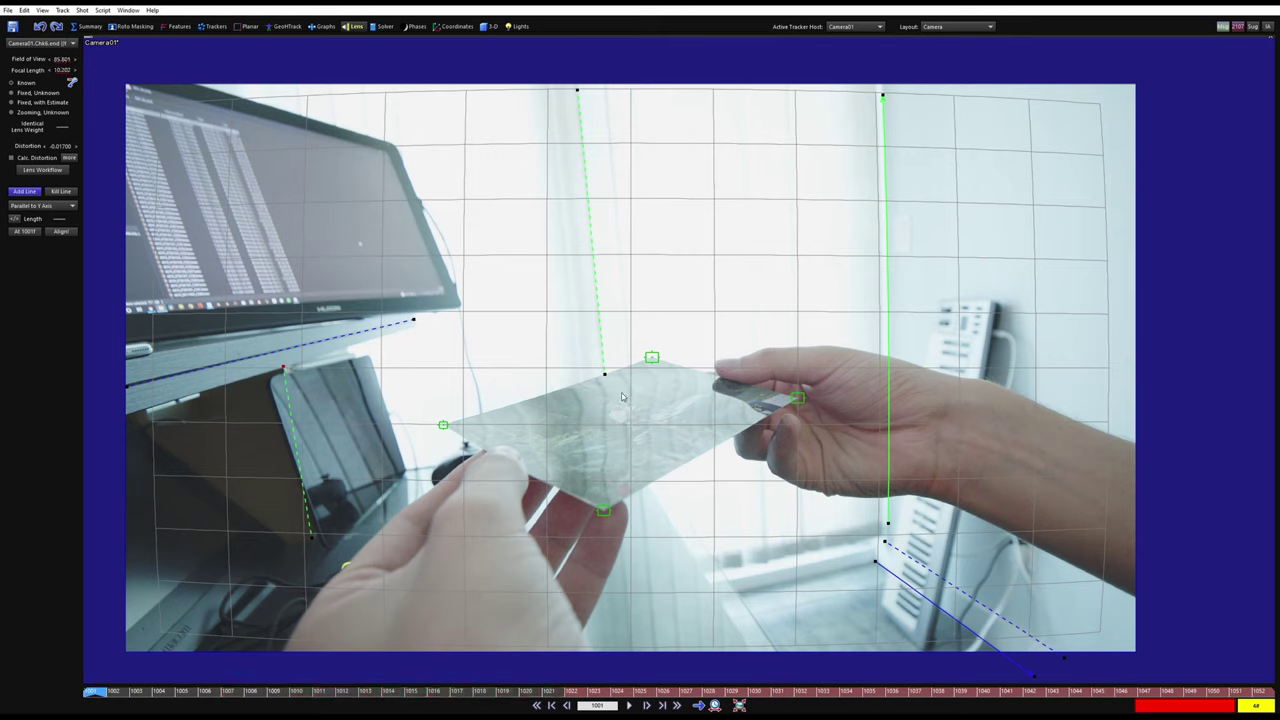
pyautogui.rightClick(664, 563)
pyautogui.click(648, 455)
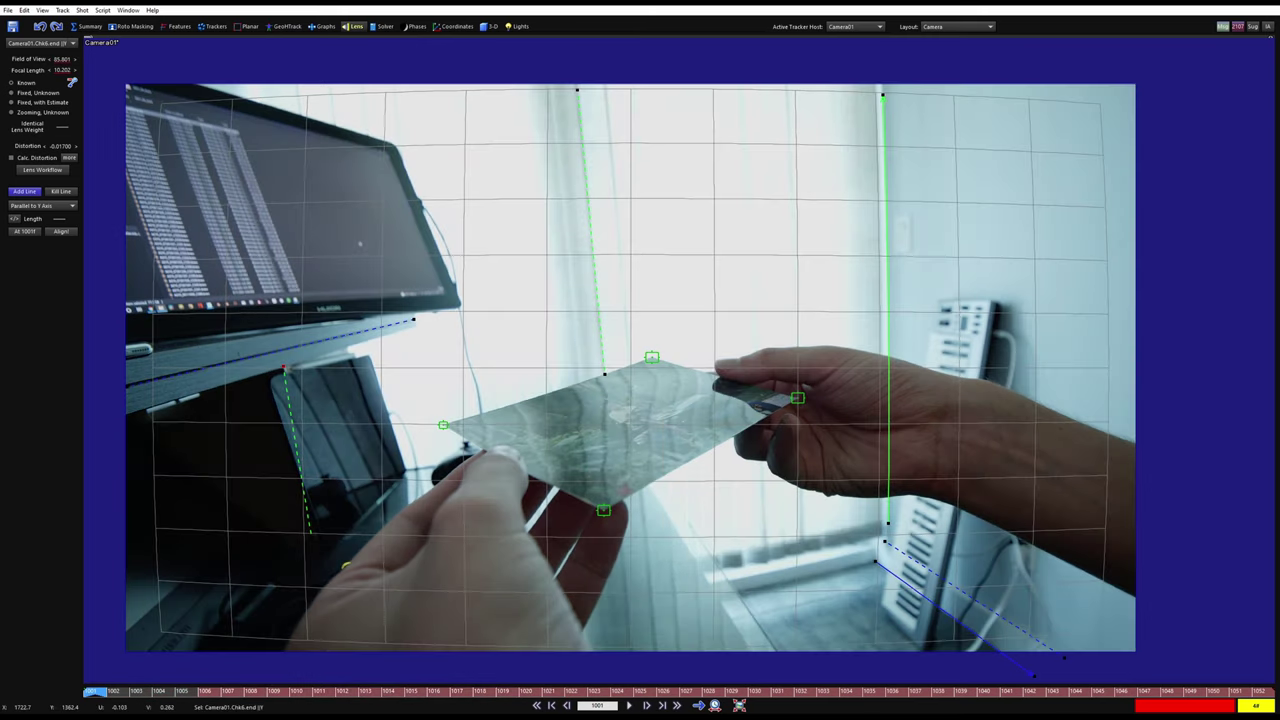
# - Add a moving object to the shot
pyautogui.scroll(-1, 597, 448)
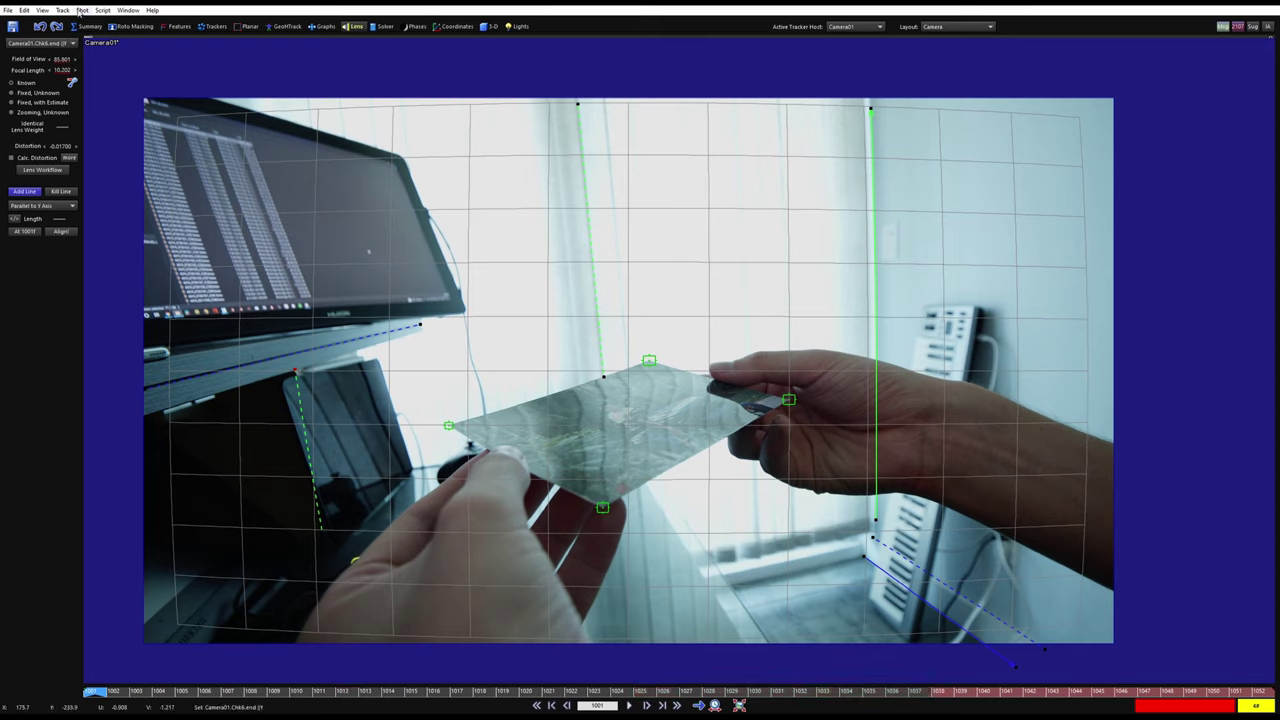
pyautogui.click(82, 9)
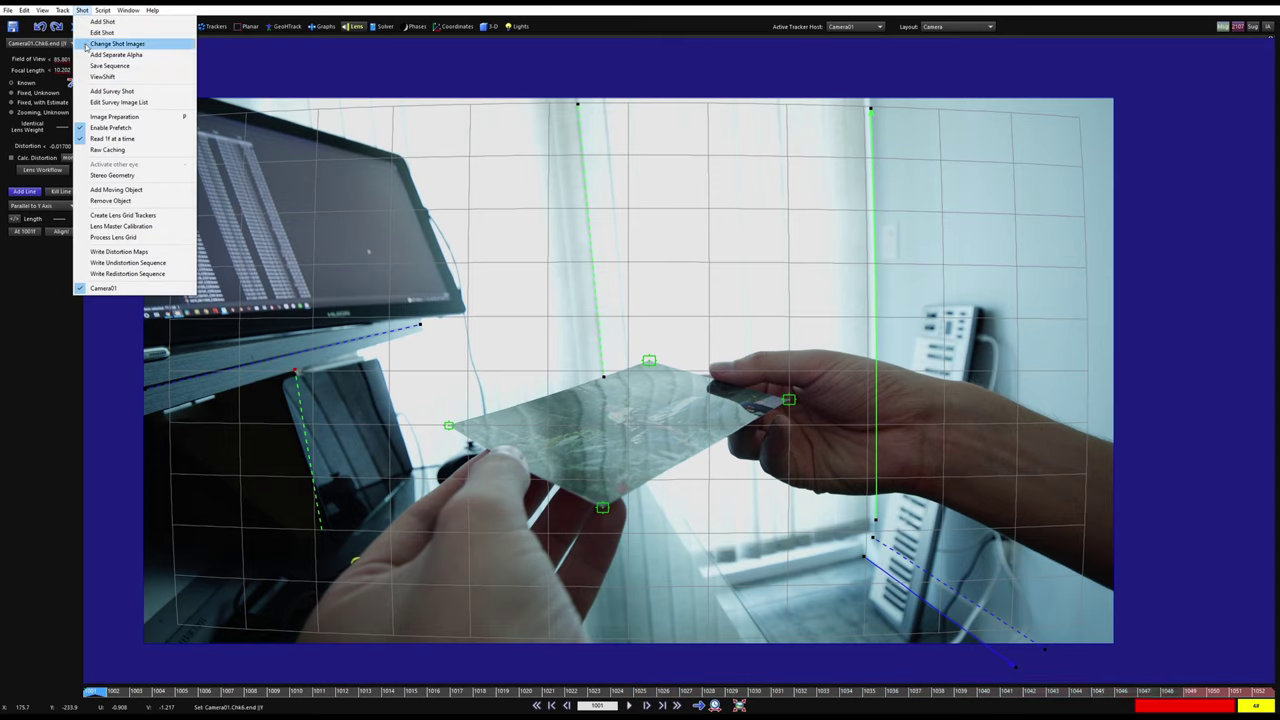
pyautogui.click(118, 189)
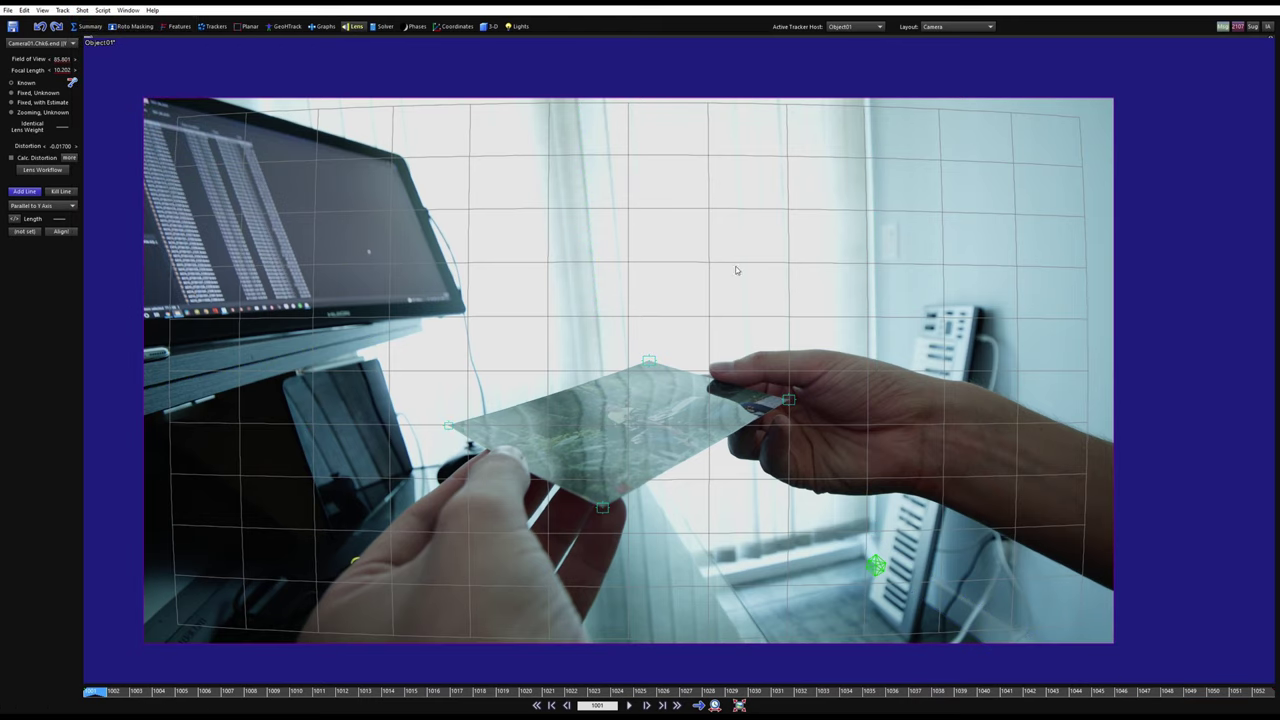
pyautogui.rightClick(645, 359)
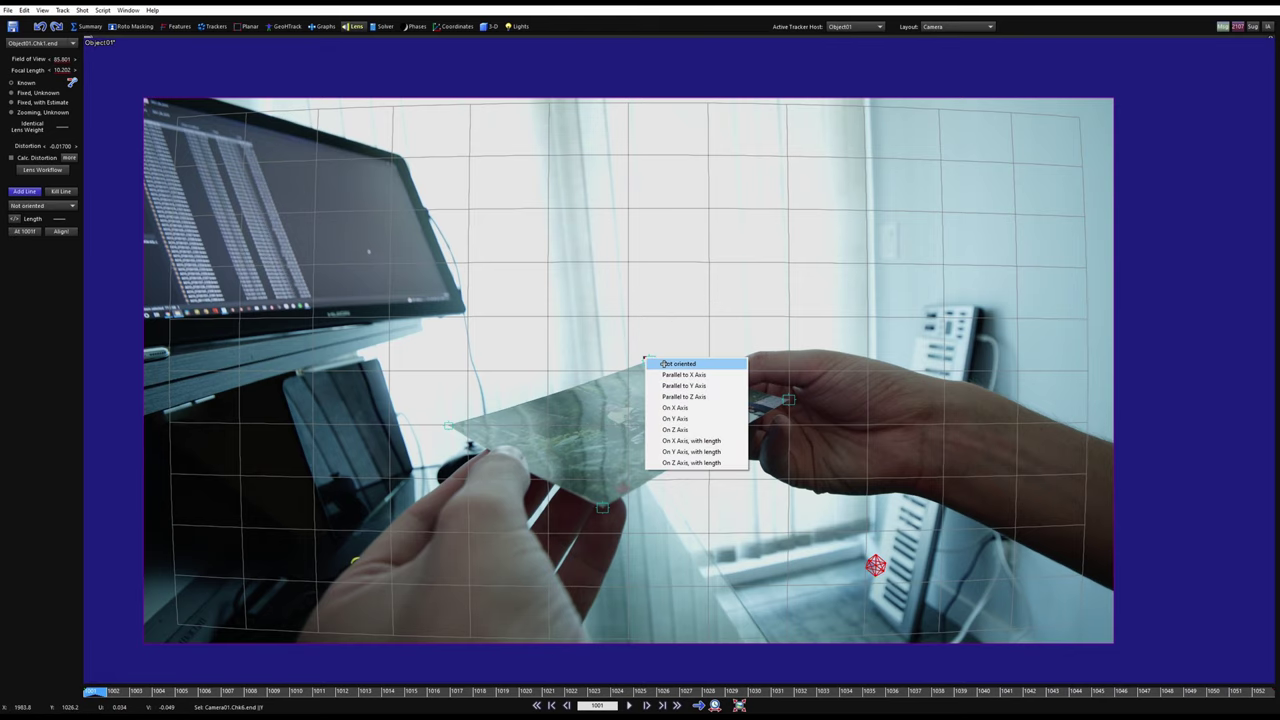
pyautogui.click(660, 362)
pyautogui.hotkey('ctrl', 'z')
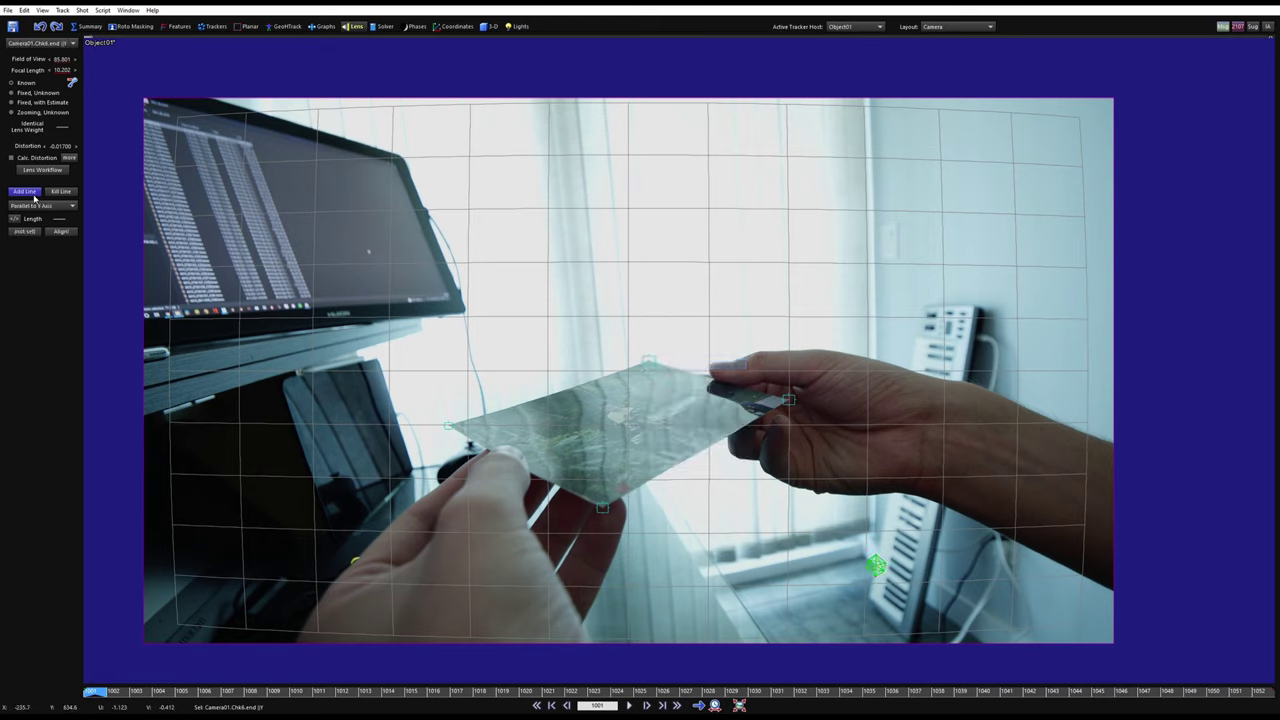
# - Stop adding alignment lines, select the four trackers on the photo's corners and reassign them from Camera01 to the new moving object
pyautogui.click(31, 193)
pyautogui.click(650, 360)
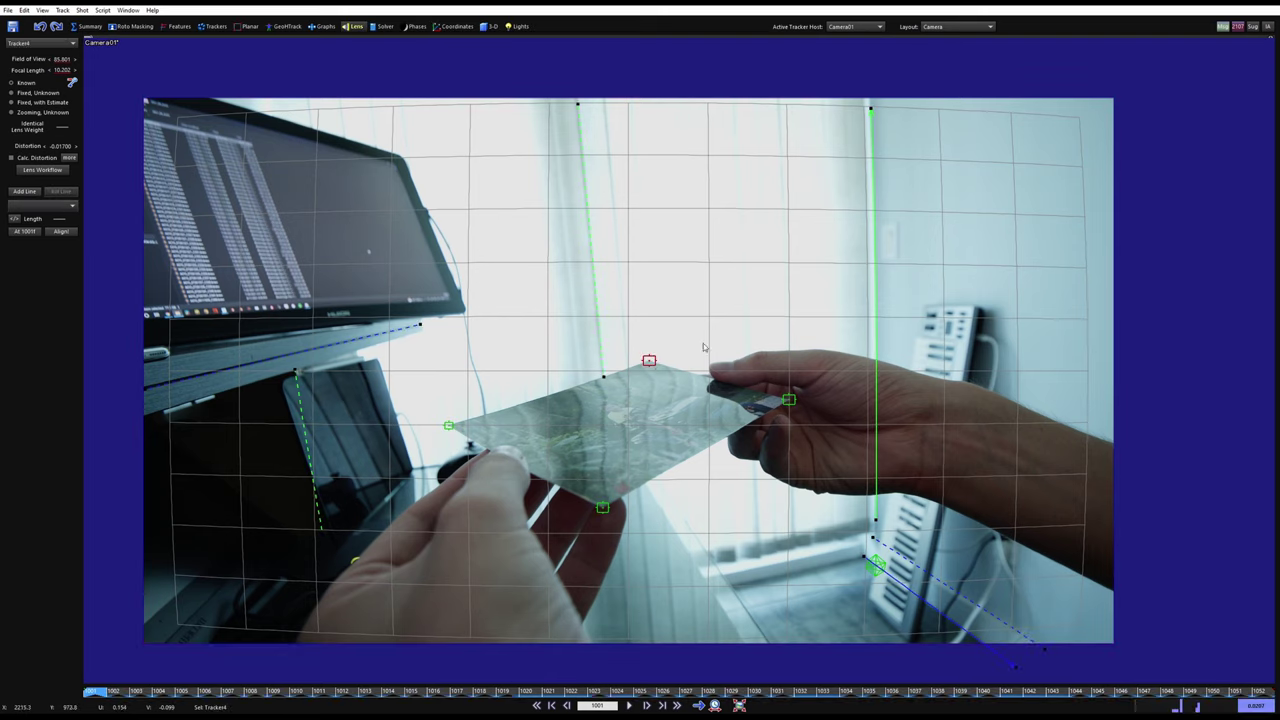
pyautogui.moveTo(703, 347)
pyautogui.mouseDown()
pyautogui.moveTo(388, 503)
pyautogui.moveTo(795, 357)
pyautogui.moveTo(786, 338)
pyautogui.mouseUp()
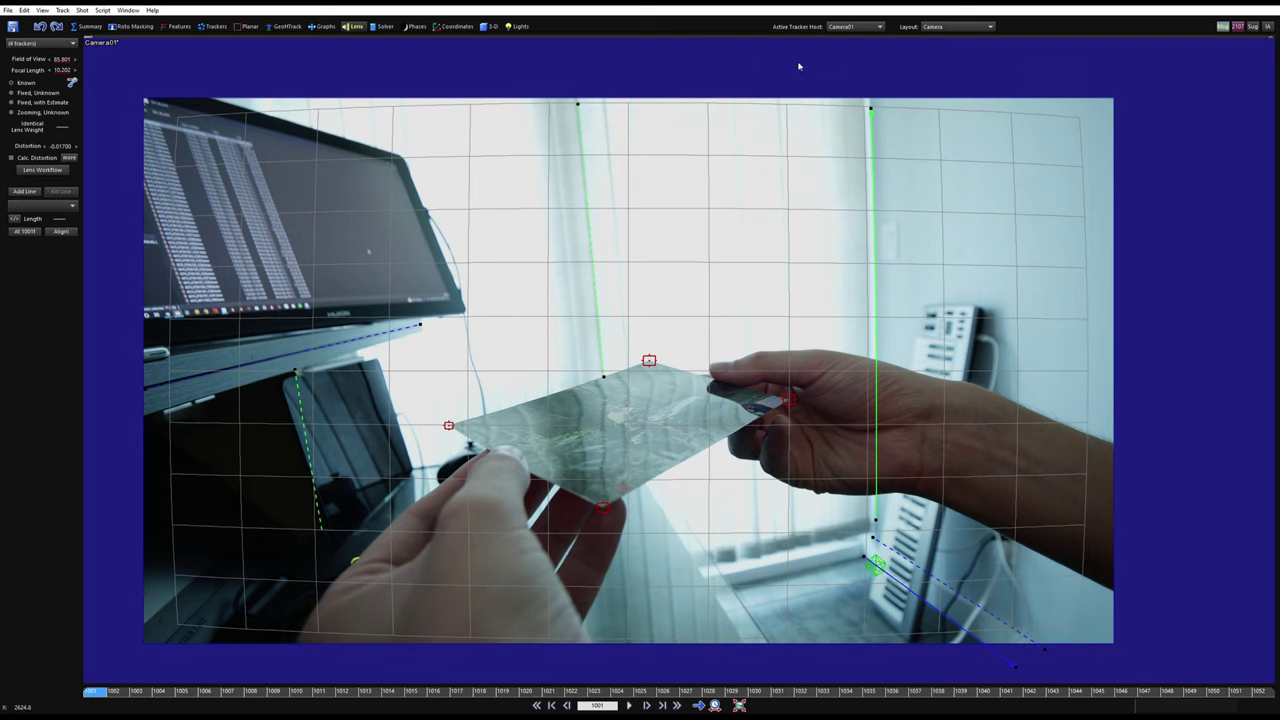
pyautogui.click(213, 26)
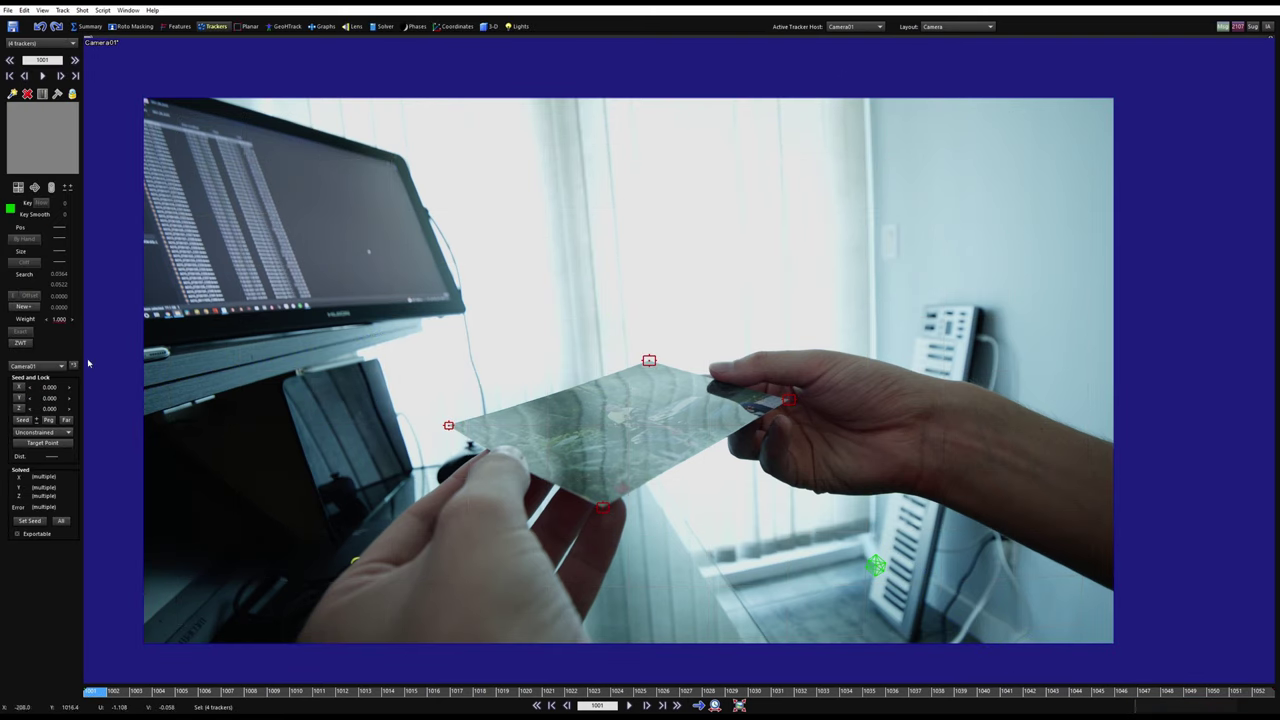
pyautogui.click(44, 367)
pyautogui.click(42, 387)
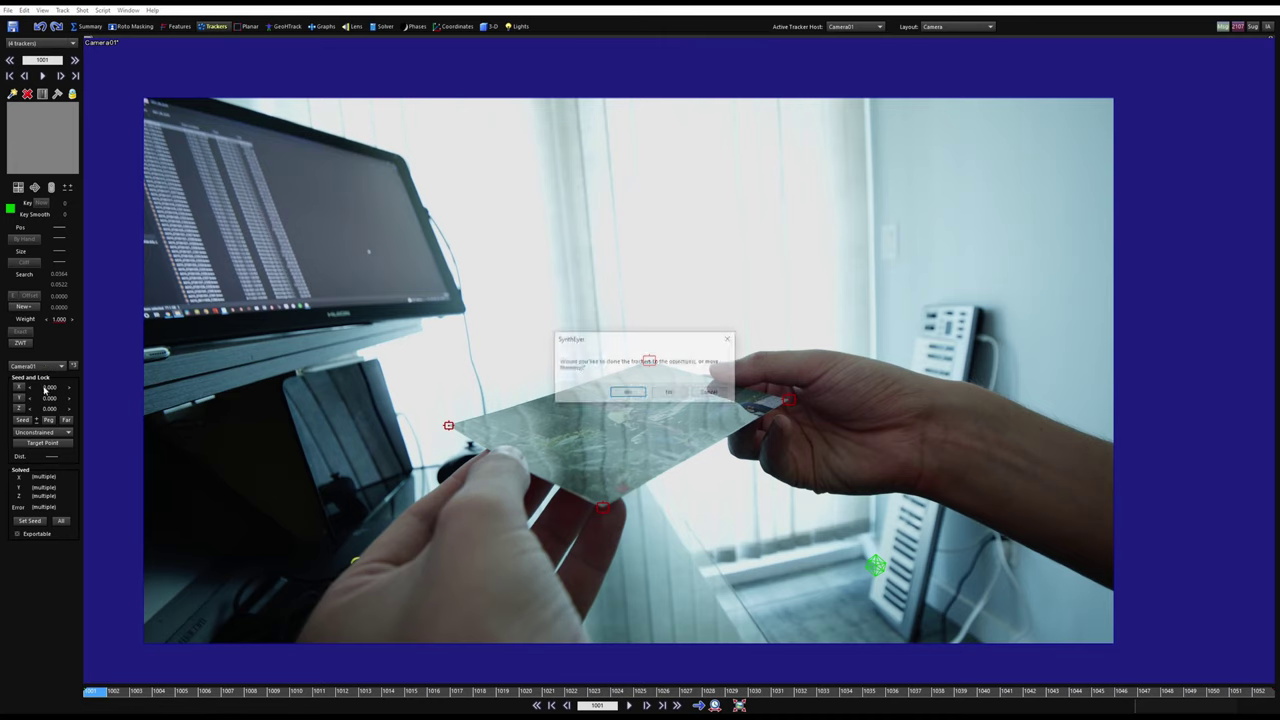
pyautogui.click(667, 395)
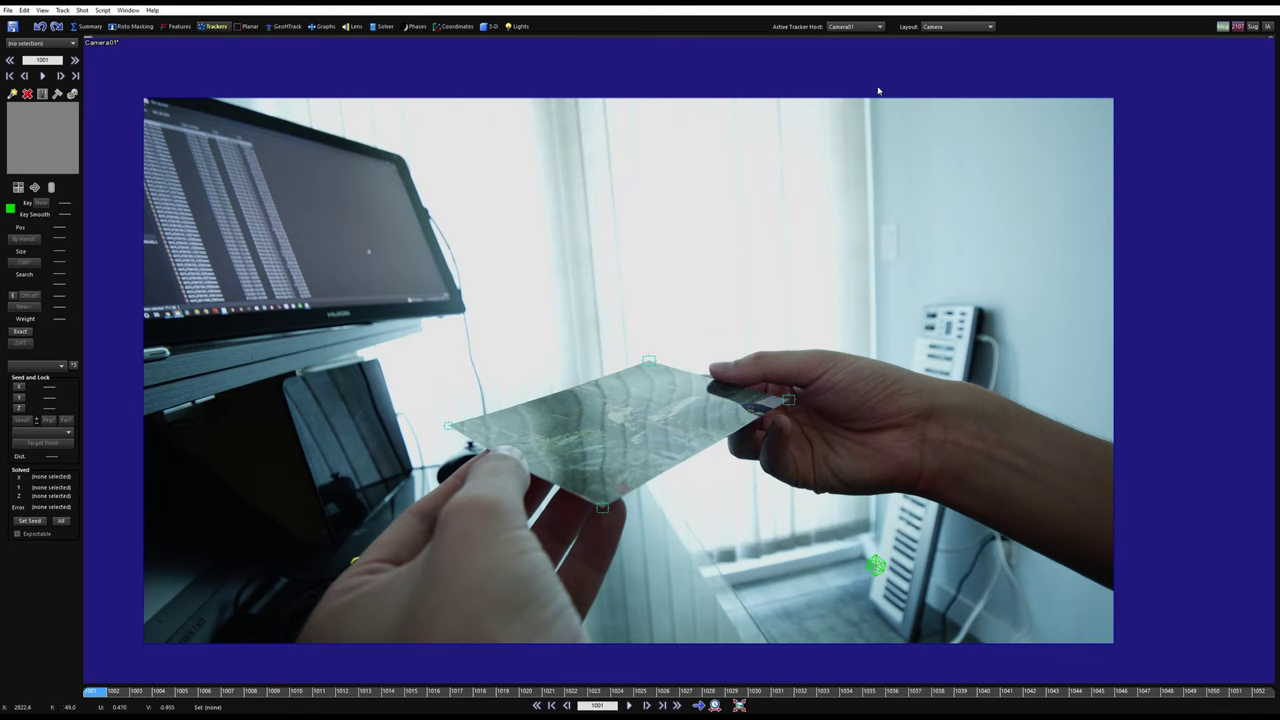
# - Make the moving object active through one of its corner trackers and solve it with the Automatic solving mode
pyautogui.click(378, 26)
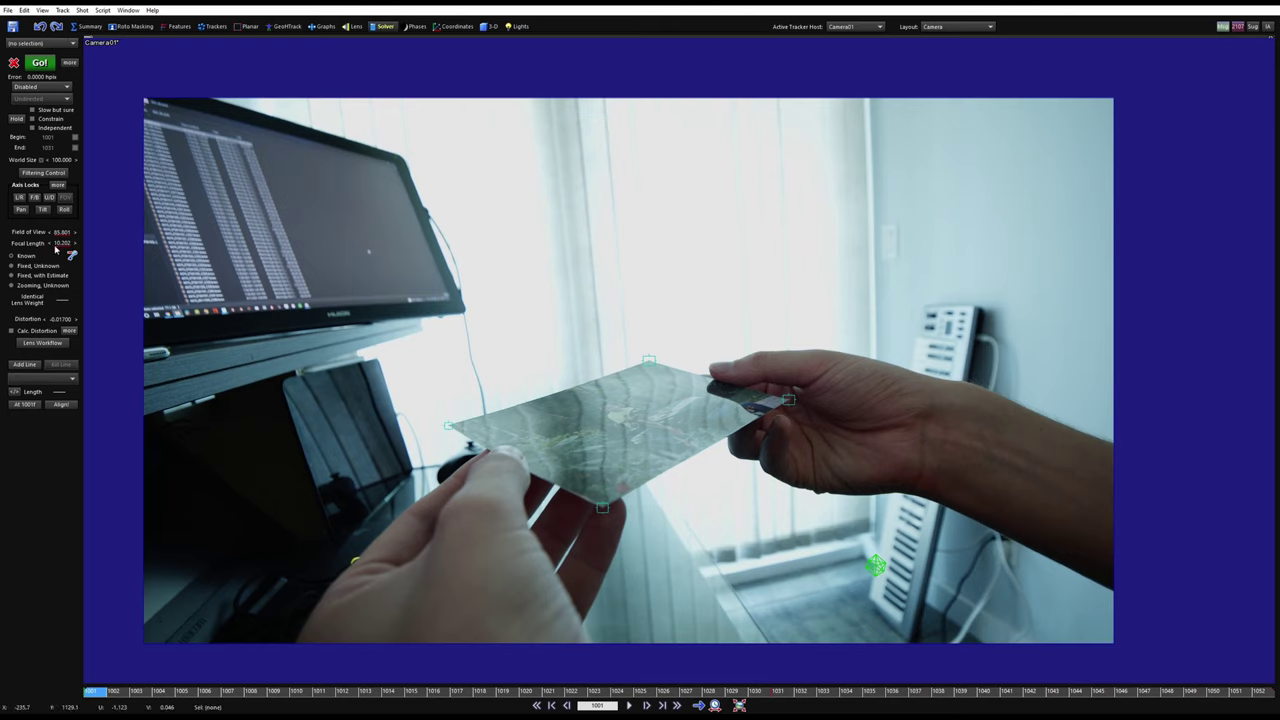
pyautogui.click(648, 363)
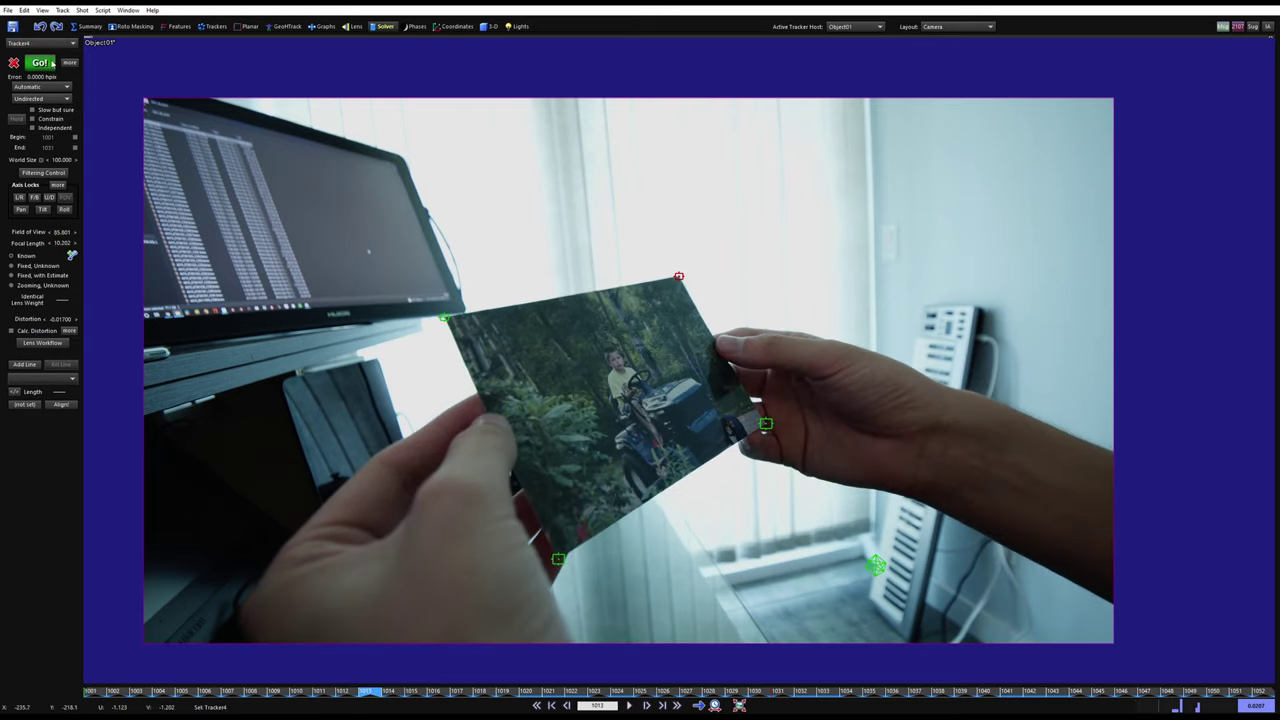
pyautogui.click(39, 62)
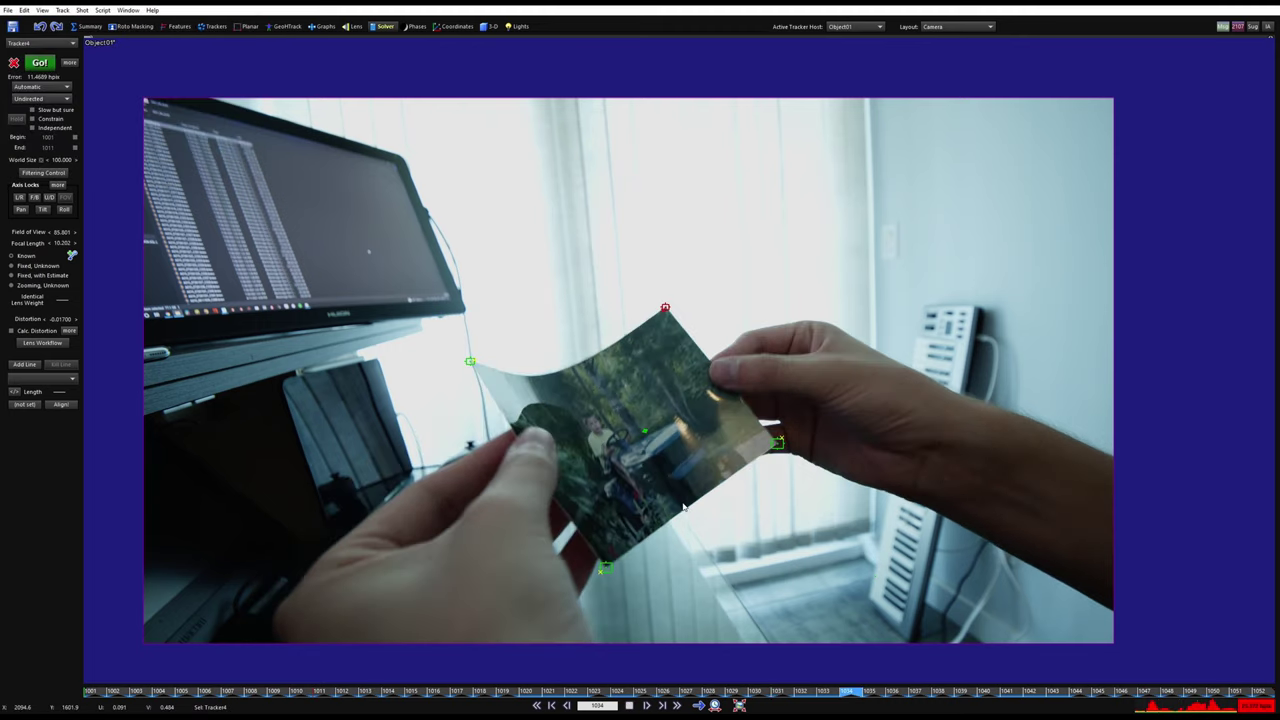
# - Examine the solved corner points and the object's motion path over several frames in the camera view and the quad layout
pyautogui.press('space')
pyautogui.moveTo(905, 515)
pyautogui.mouseDown()
pyautogui.moveTo(739, 163)
pyautogui.moveTo(356, 290)
pyautogui.mouseUp()
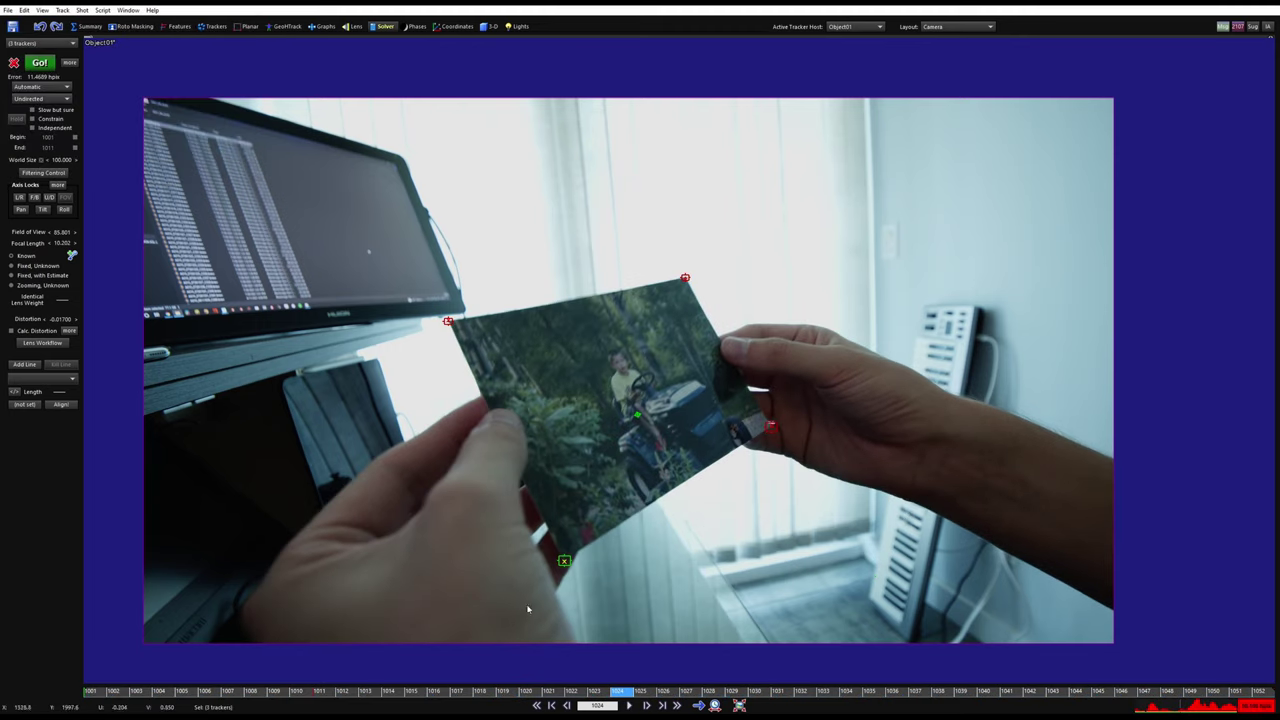
pyautogui.moveTo(490, 694)
pyautogui.mouseDown()
pyautogui.moveTo(163, 704)
pyautogui.moveTo(397, 709)
pyautogui.moveTo(175, 704)
pyautogui.moveTo(348, 705)
pyautogui.moveTo(188, 703)
pyautogui.mouseUp()
pyautogui.press('7')
pyautogui.scroll(2, 312, 562)
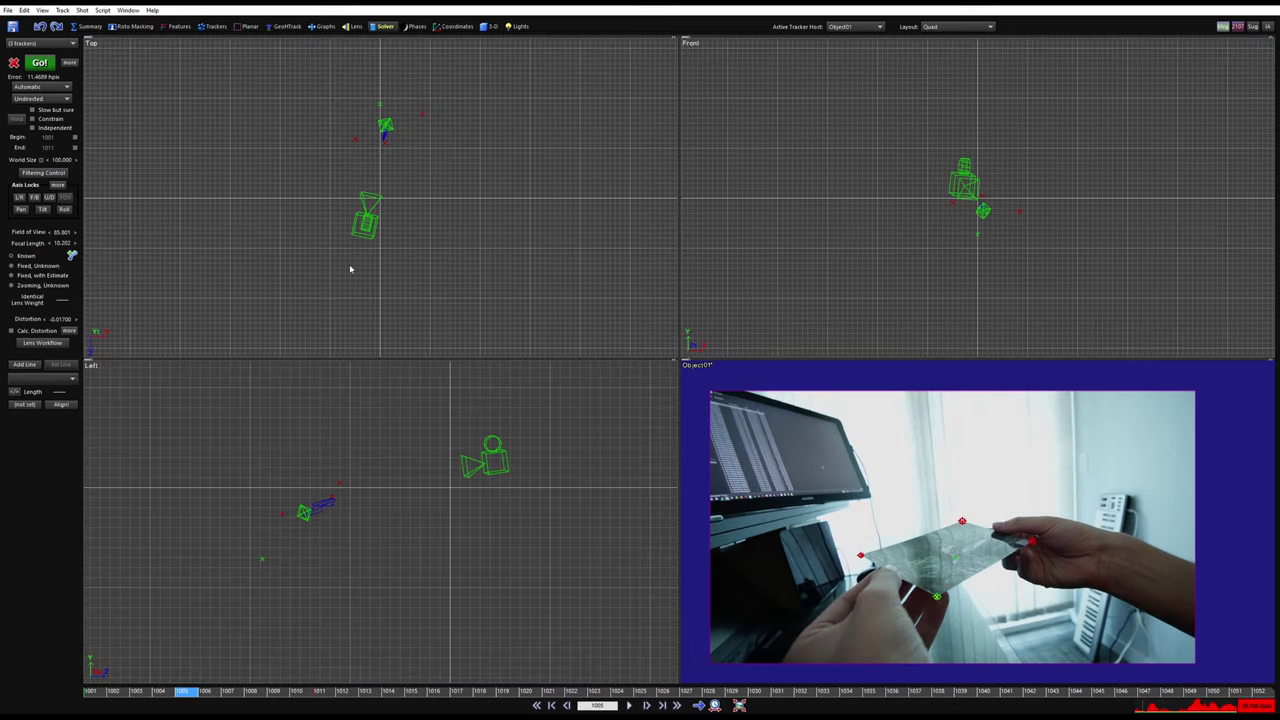
pyautogui.scroll(2, 394, 125)
pyautogui.moveTo(358, 97); pyautogui.dragTo(334, 183, button='middle')
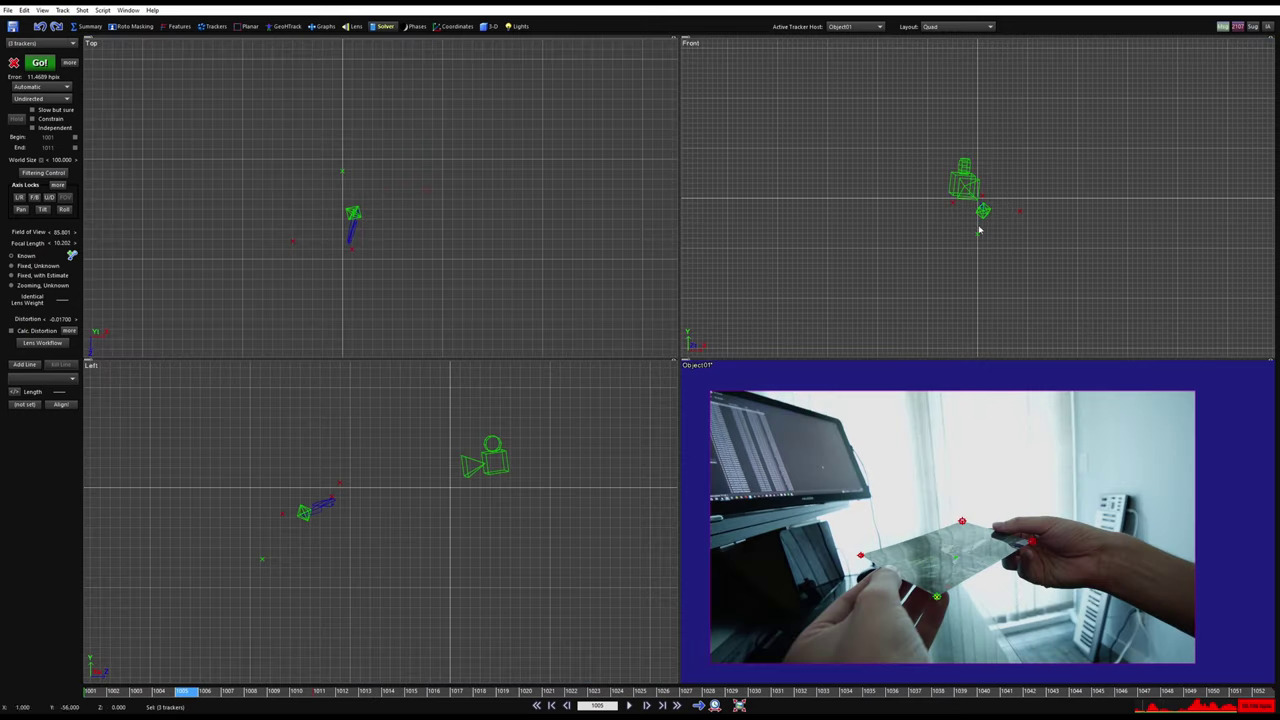
pyautogui.scroll(3, 979, 231)
pyautogui.click(891, 471)
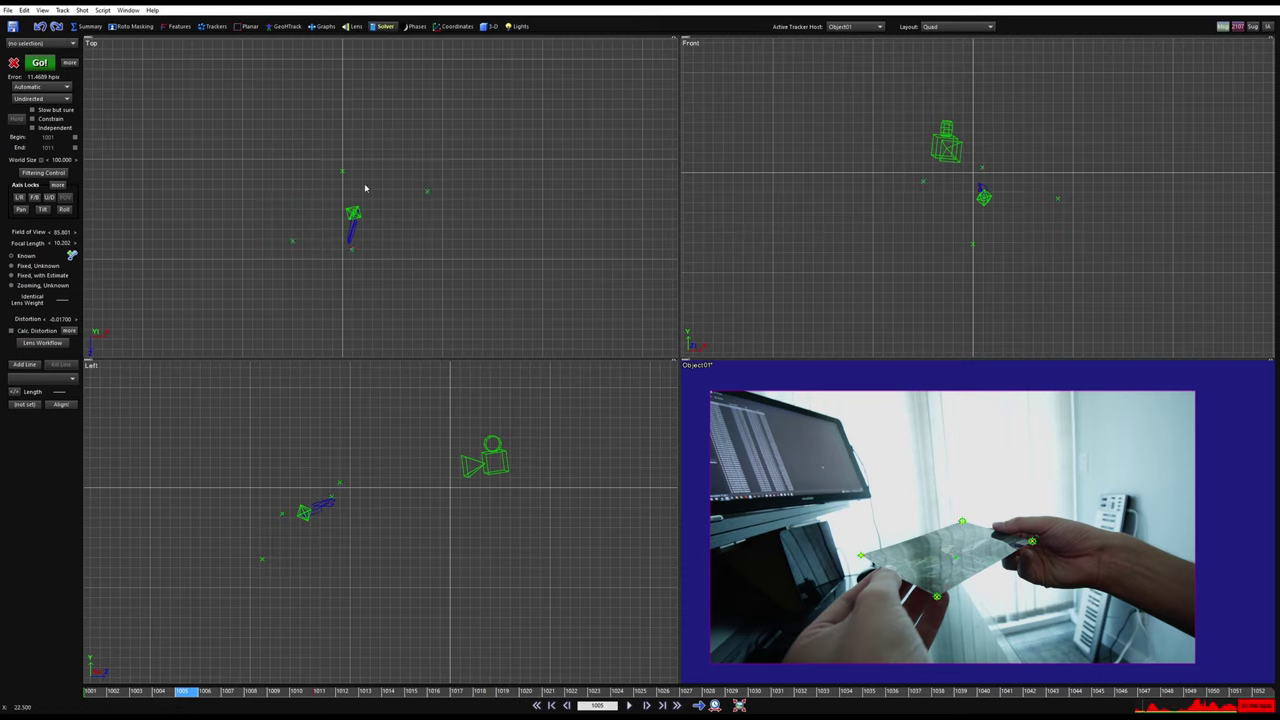
pyautogui.moveTo(757, 692); pyautogui.dragTo(137, 690)
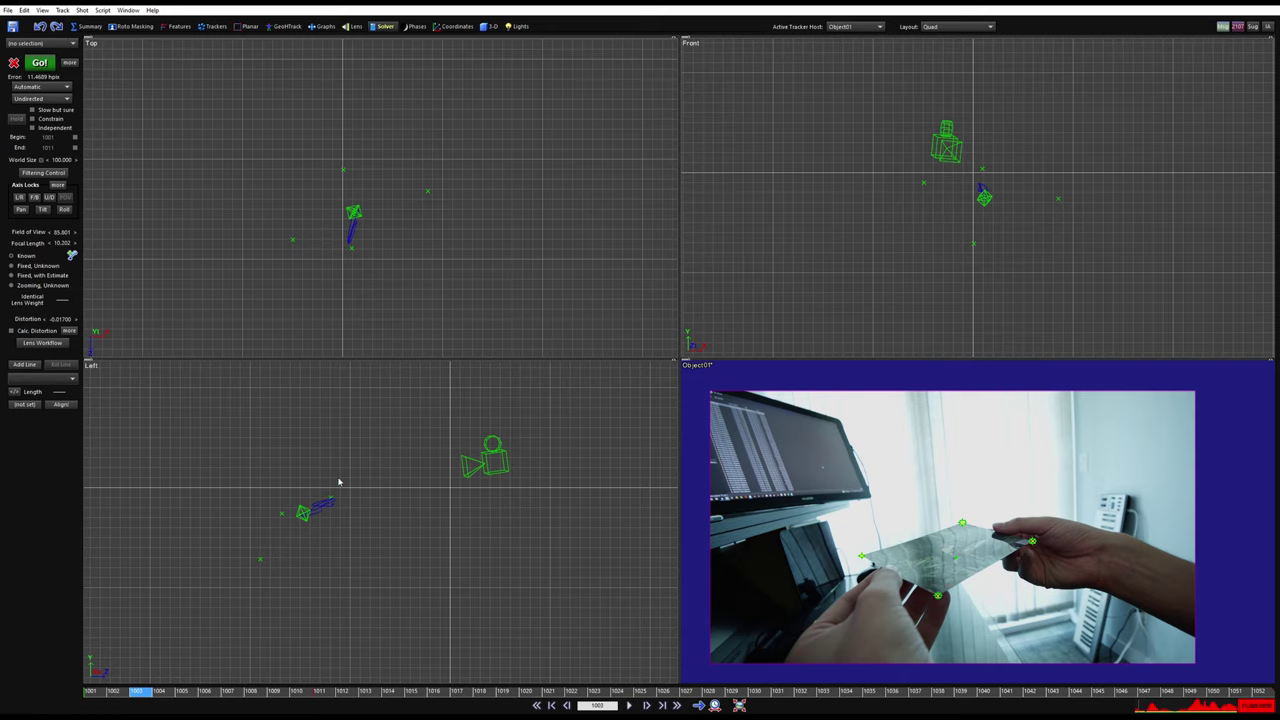
pyautogui.press('1')
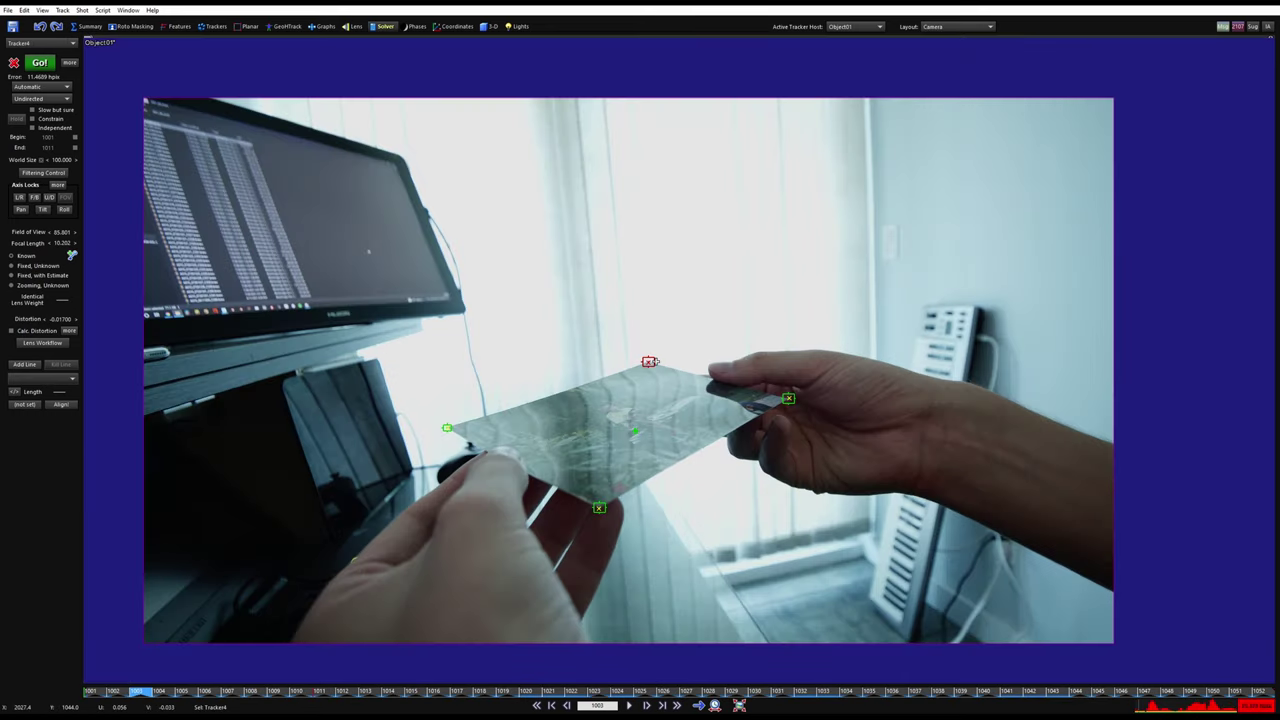
pyautogui.press('q')
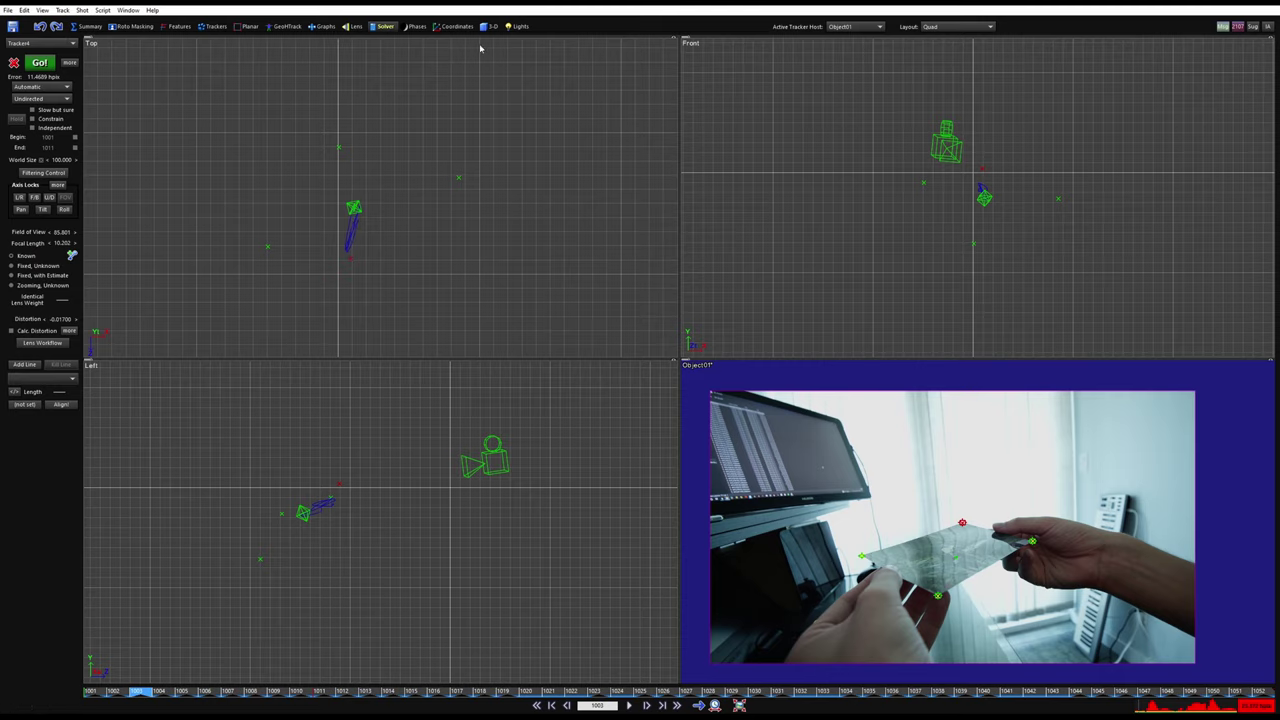
# - Create a plane mesh about 92 by 67 units in the top view near the solved object
pyautogui.click(484, 29)
pyautogui.click(45, 61)
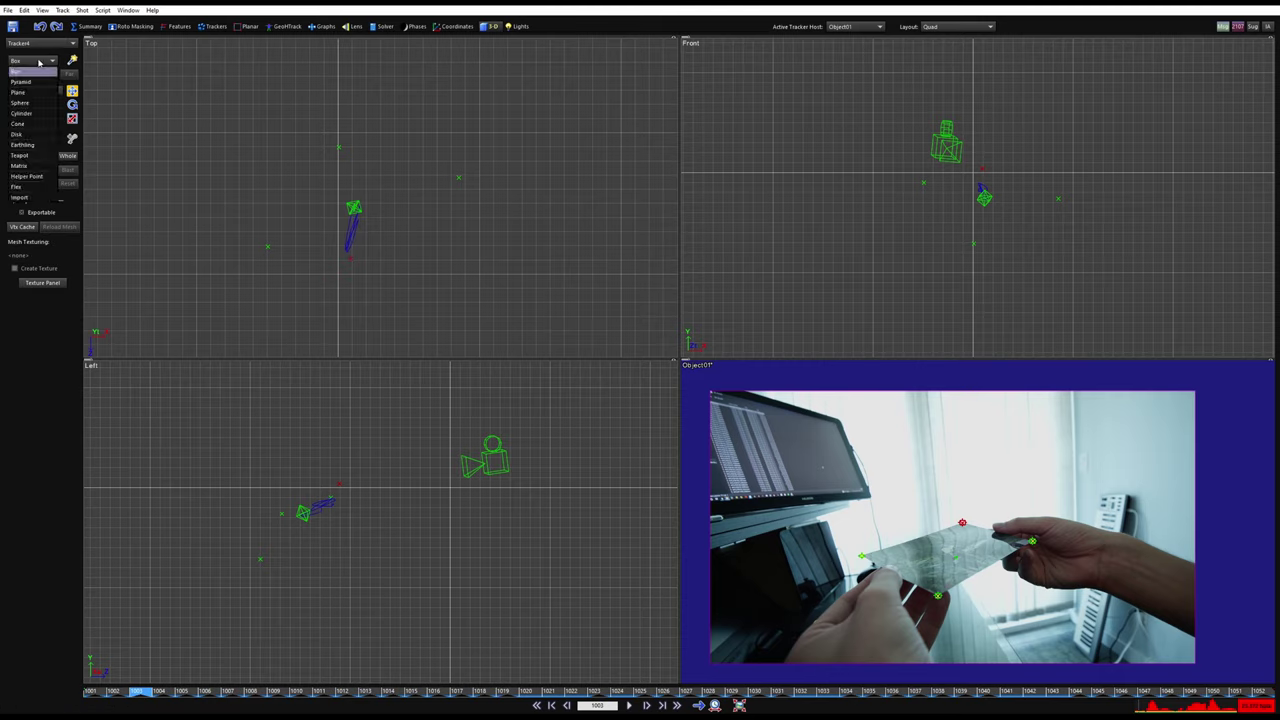
pyautogui.click(30, 100)
pyautogui.moveTo(214, 78); pyautogui.dragTo(346, 175)
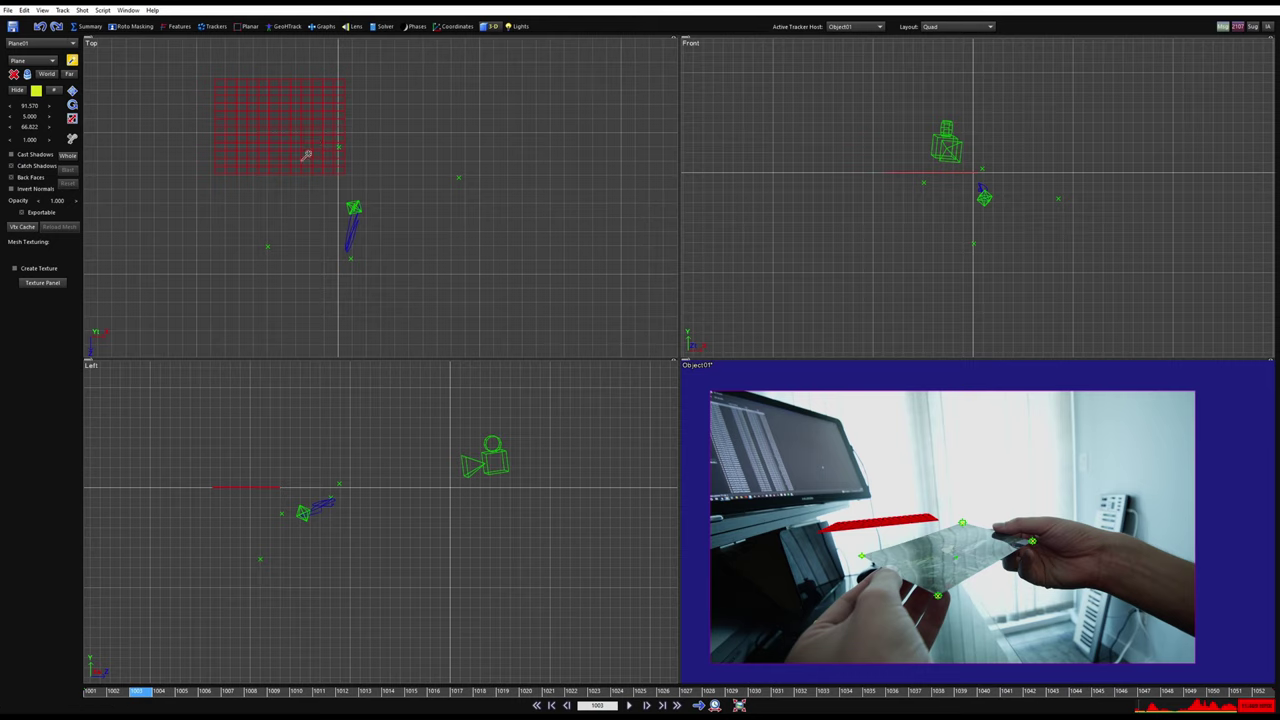
# - Reset the plane's position on all three axes so it sits at the moving object's origin
pyautogui.click(73, 91)
pyautogui.rightClick(31, 107)
pyautogui.rightClick(31, 117)
pyautogui.rightClick(31, 127)
# - Reset the plane's rotation to 0.000 on all three axes and check its alignment with the solved object
pyautogui.click(72, 104)
pyautogui.rightClick(31, 107)
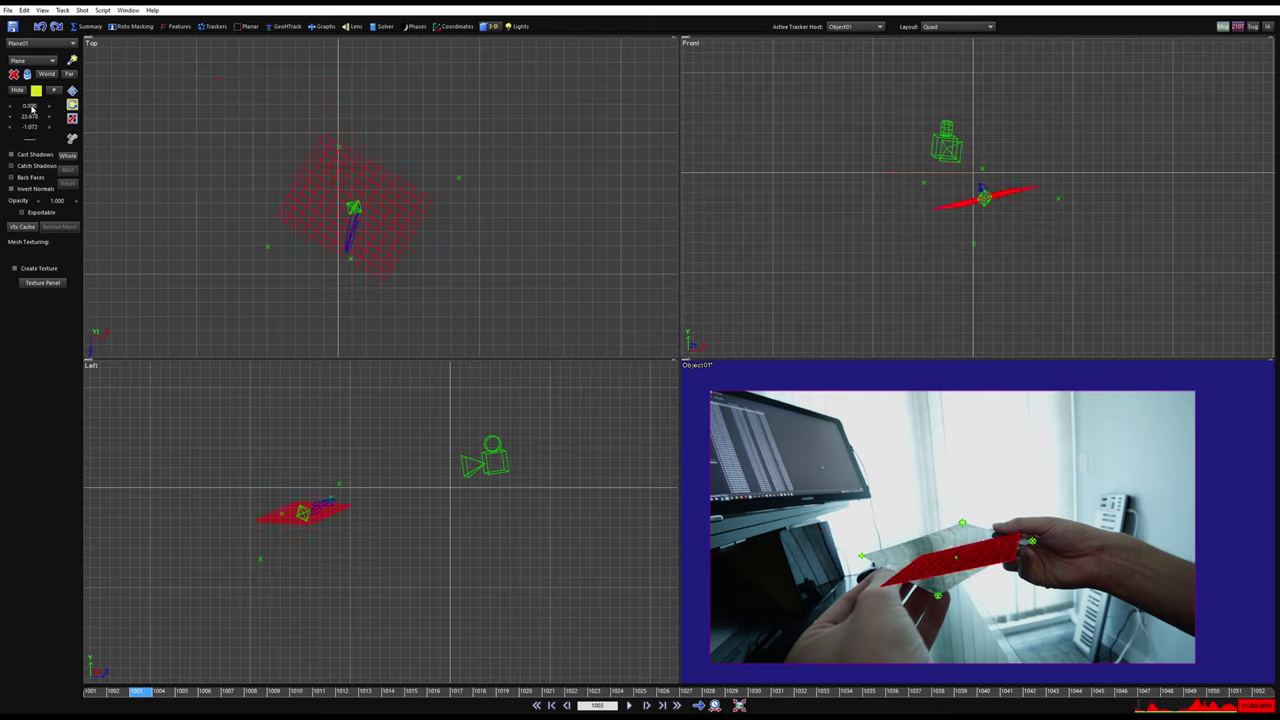
pyautogui.rightClick(31, 117)
pyautogui.rightClick(31, 128)
pyautogui.scroll(5, 352, 212)
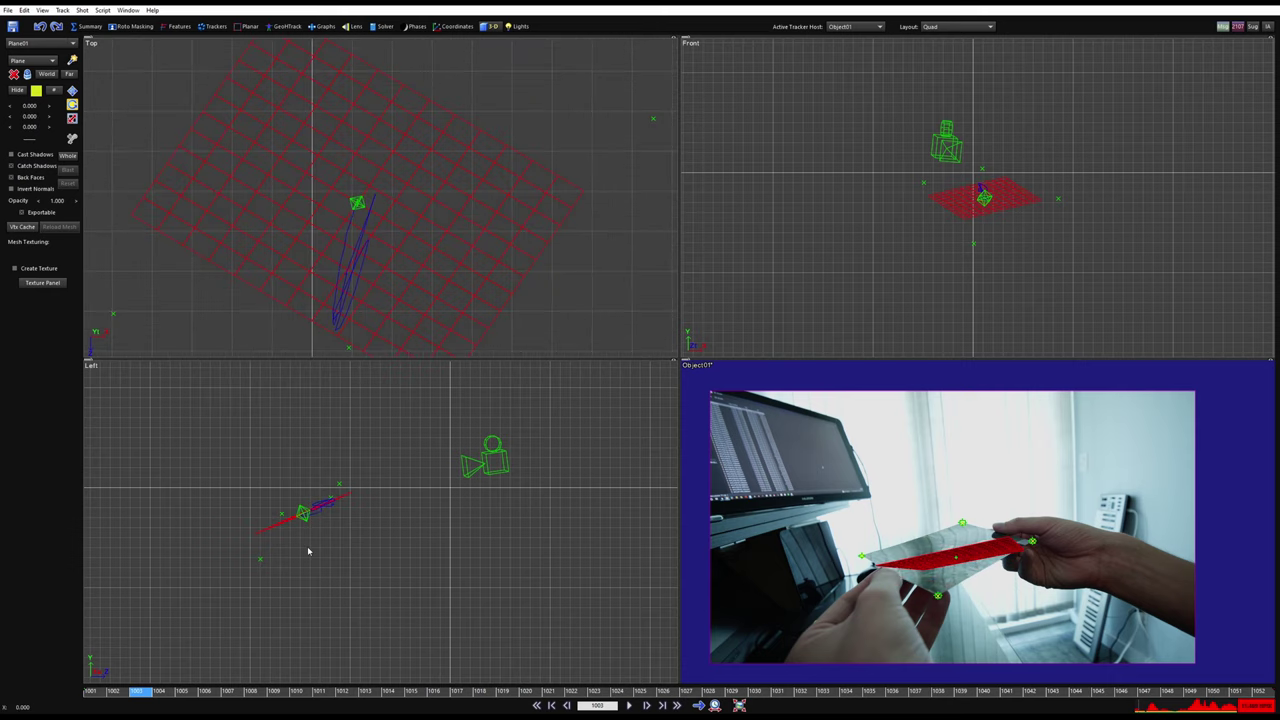
pyautogui.scroll(5, 302, 518)
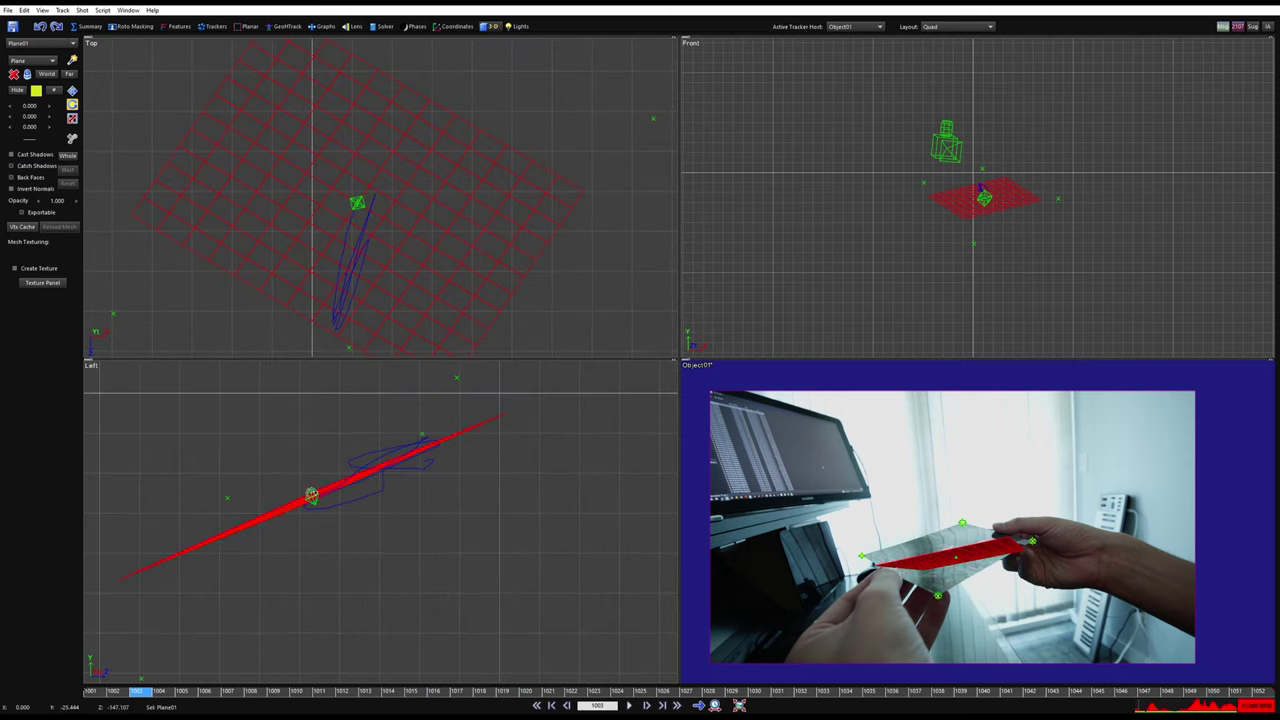
pyautogui.scroll(-3, 325, 487)
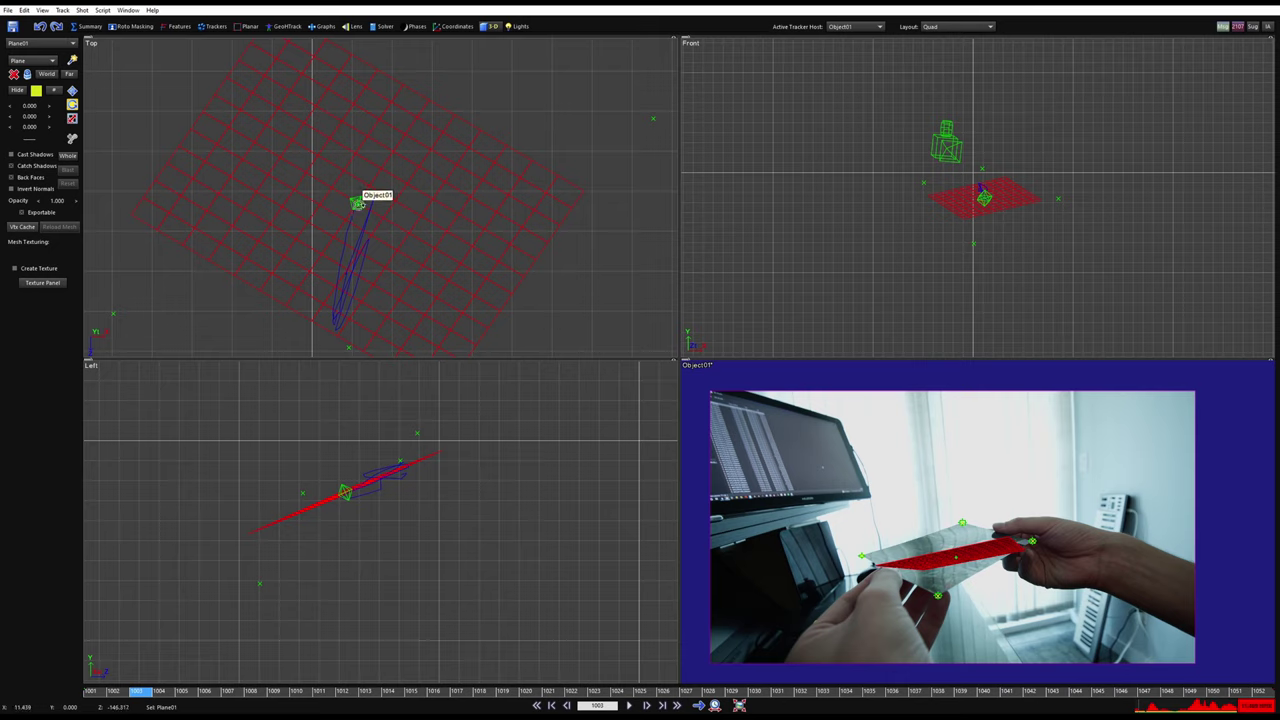
# - Reduce the plane mesh's subdivisions to 4 by 3 segments
pyautogui.scroll(3, 357, 203)
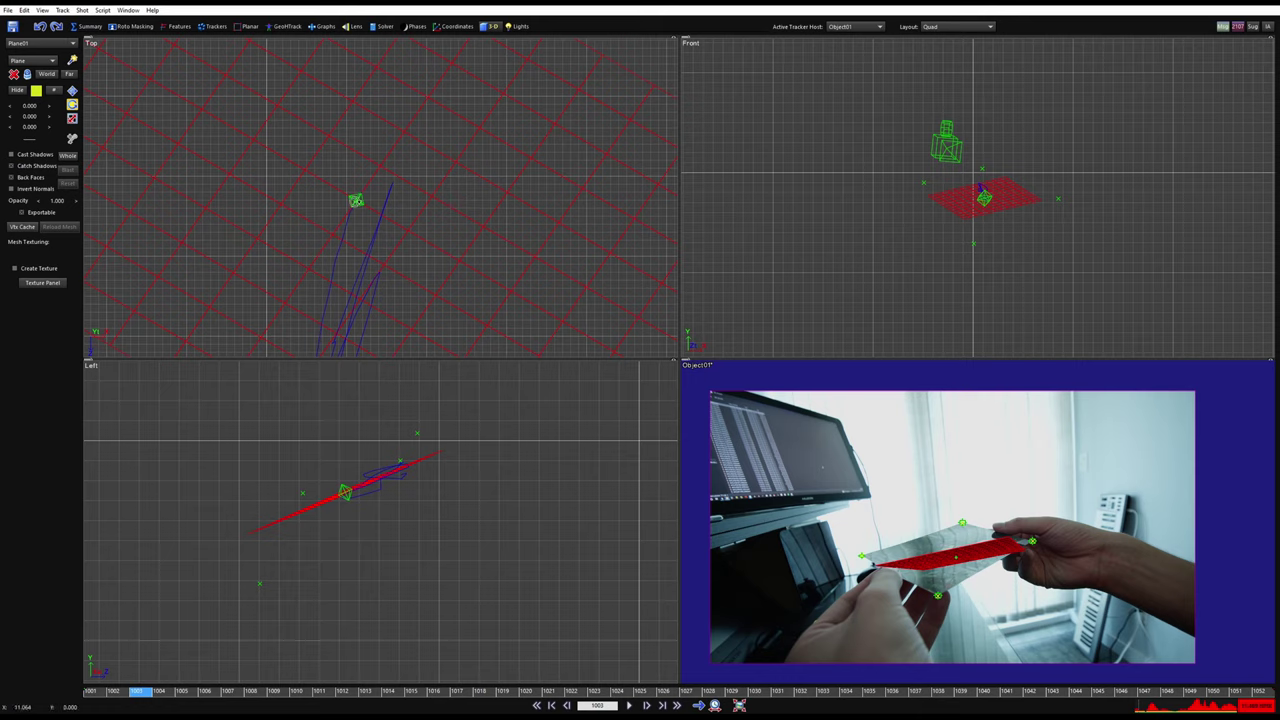
pyautogui.scroll(3, 337, 498)
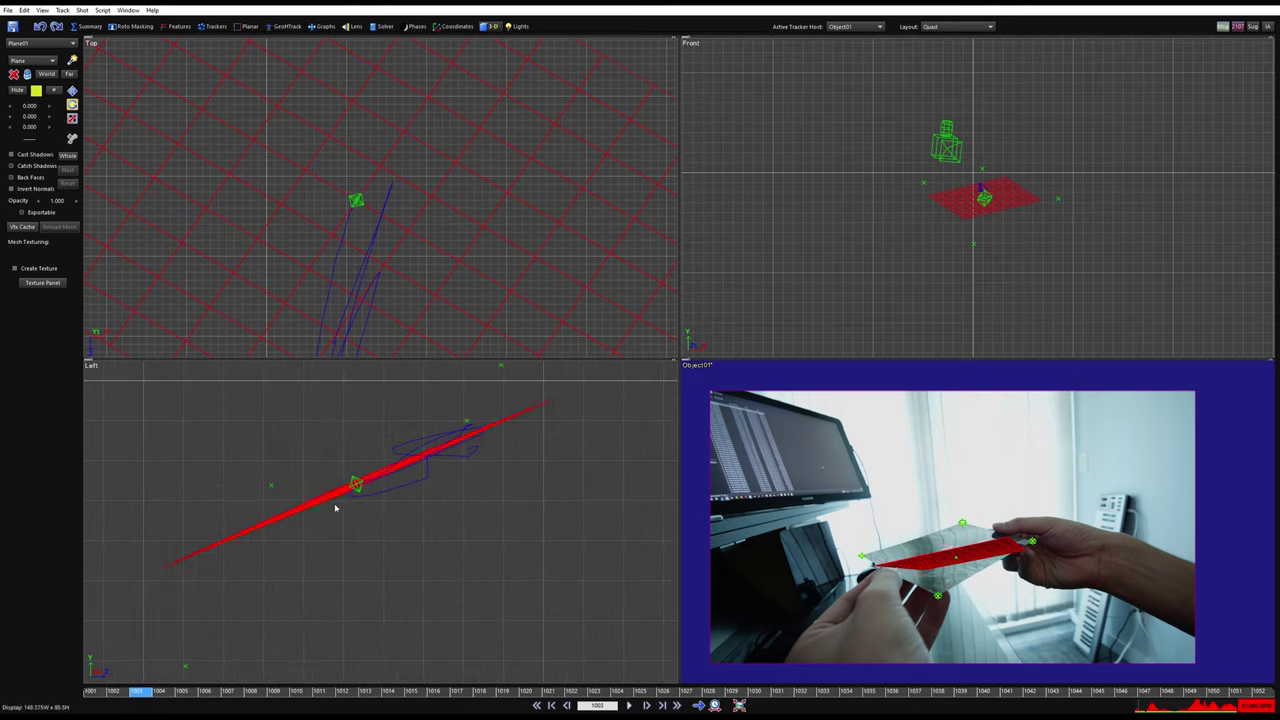
pyautogui.scroll(-3, 364, 483)
pyautogui.scroll(-3, 372, 255)
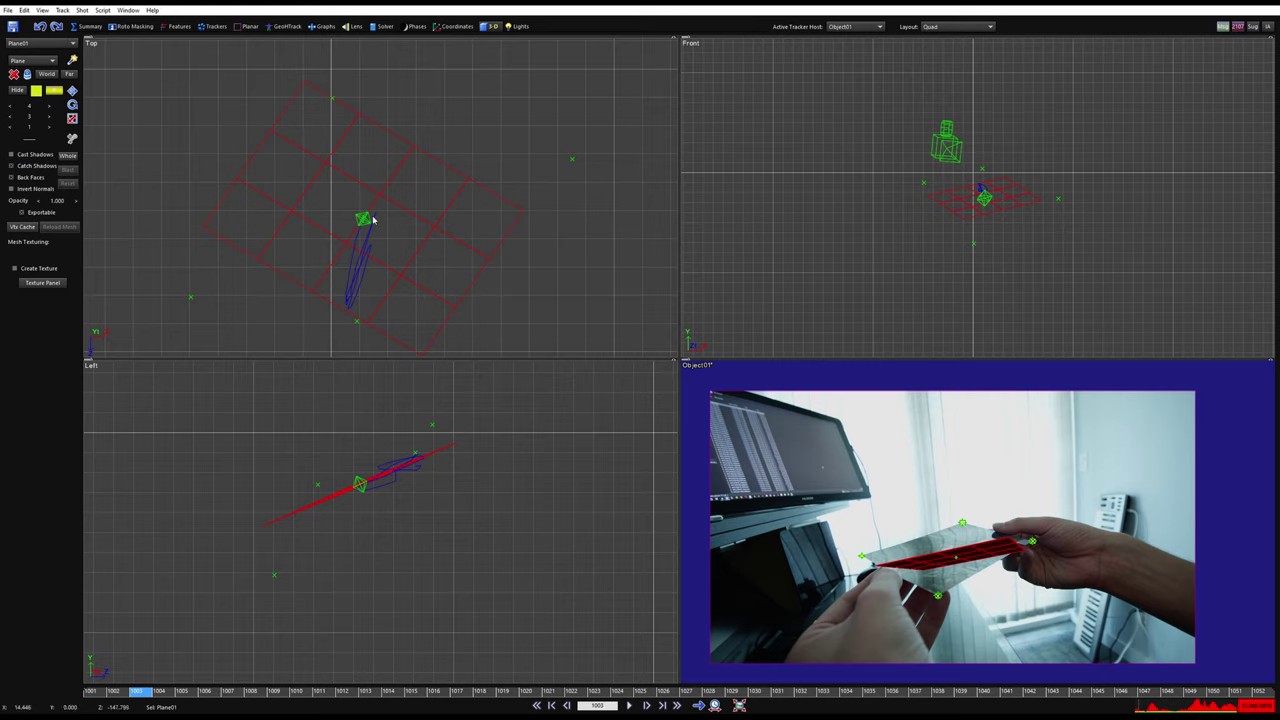
# - Try shifting the plane through its position values and reset the changed coordinates to 0.000
pyautogui.click(72, 91)
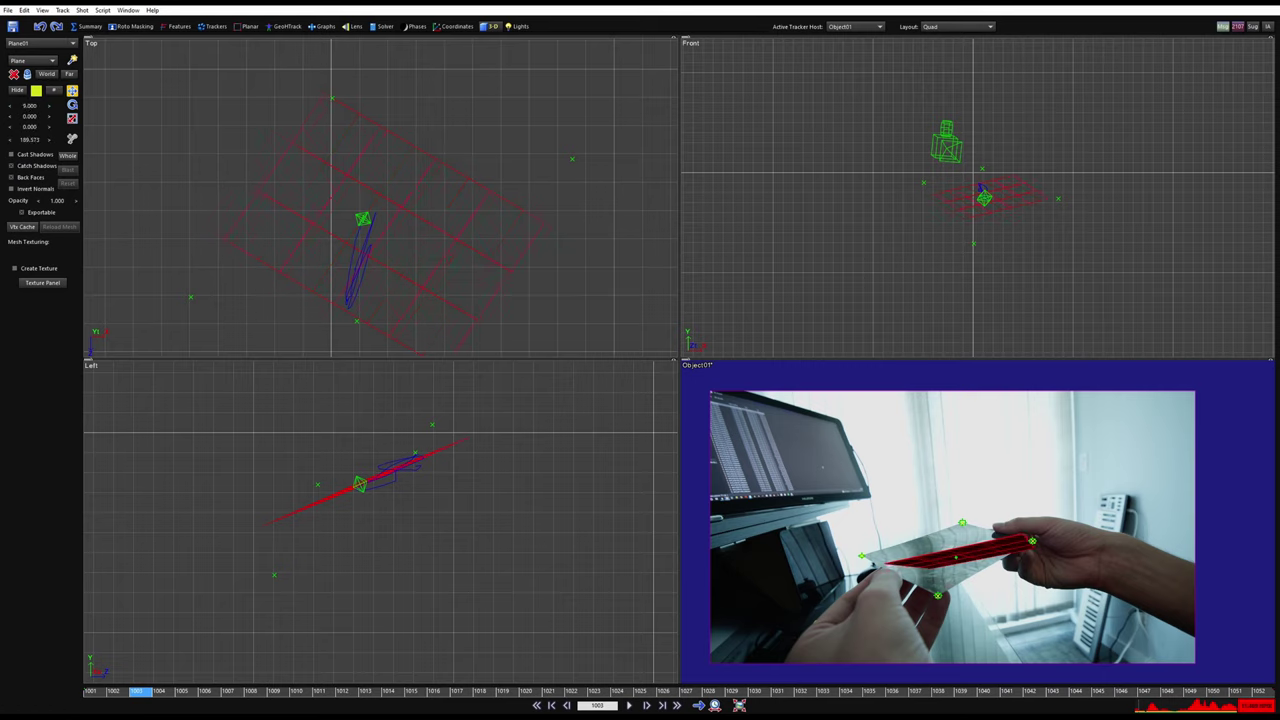
pyautogui.moveTo(23, 117); pyautogui.dragTo(50, 127)
pyautogui.rightClick(30, 118)
pyautogui.rightClick(29, 127)
# - Try moving the plane along its world-aligned axis handles in the perspective view and undo the moves
pyautogui.press('p')
pyautogui.moveTo(226, 53); pyautogui.dragTo(270, 80)
pyautogui.keyDown('alt'); pyautogui.moveTo(680, 305); pyautogui.dragTo(537, 321); pyautogui.keyUp('alt')
pyautogui.keyDown('alt'); pyautogui.moveTo(709, 426); pyautogui.dragTo(749, 446); pyautogui.keyUp('alt')
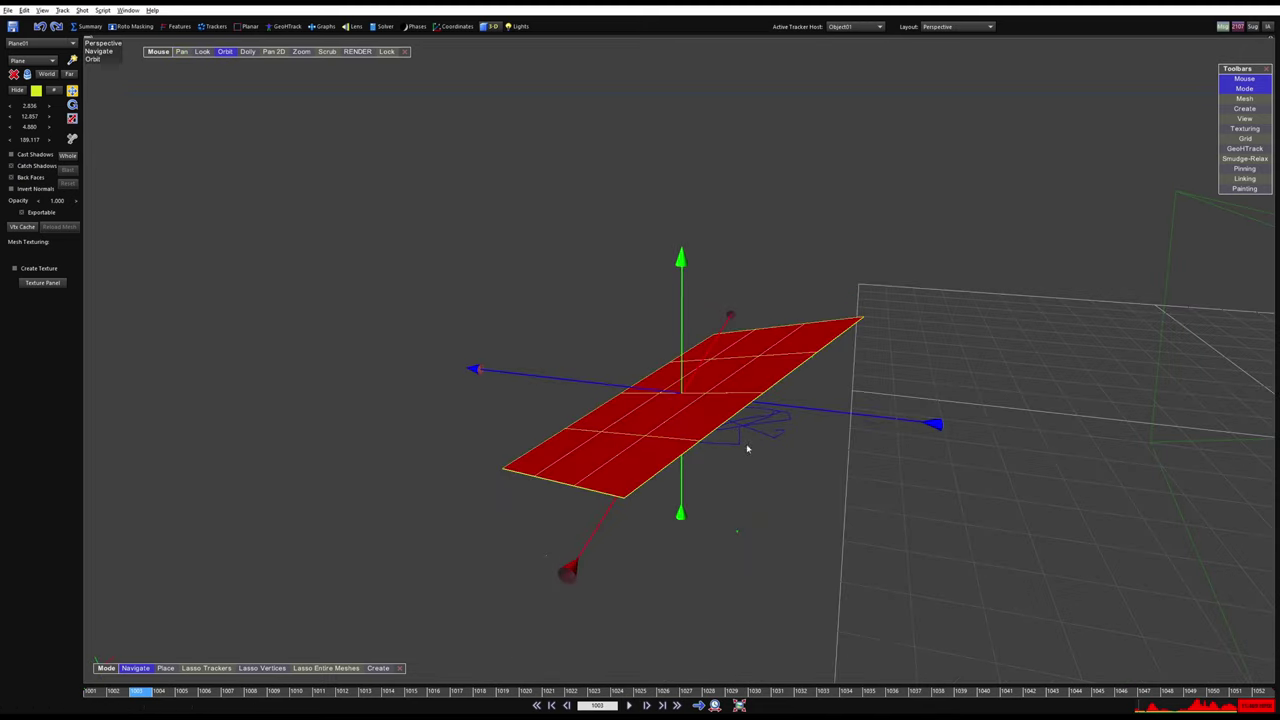
pyautogui.moveTo(930, 423); pyautogui.dragTo(877, 446)
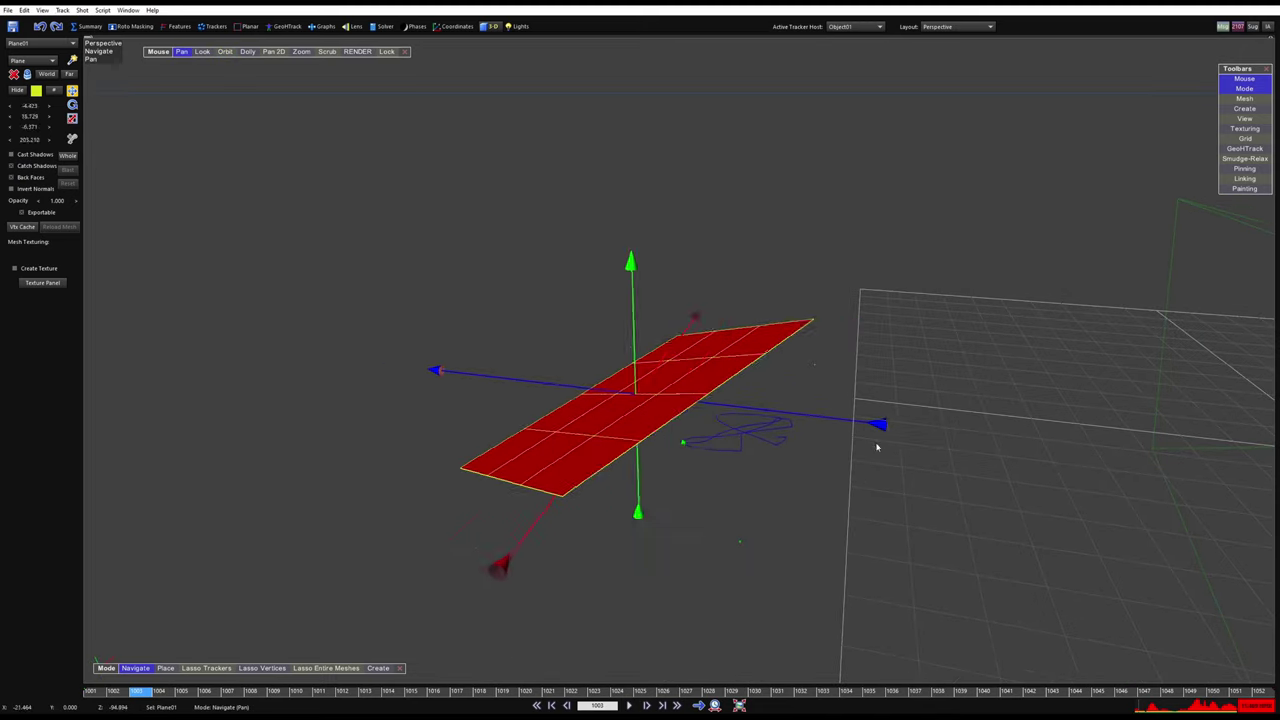
pyautogui.hotkey('ctrl', 'z')
pyautogui.hotkey('ctrl', 'z')
# - Enable local coordinate handles in the perspective view and check how they align with the plane
pyautogui.rightClick(751, 374)
pyautogui.moveTo(800, 412)
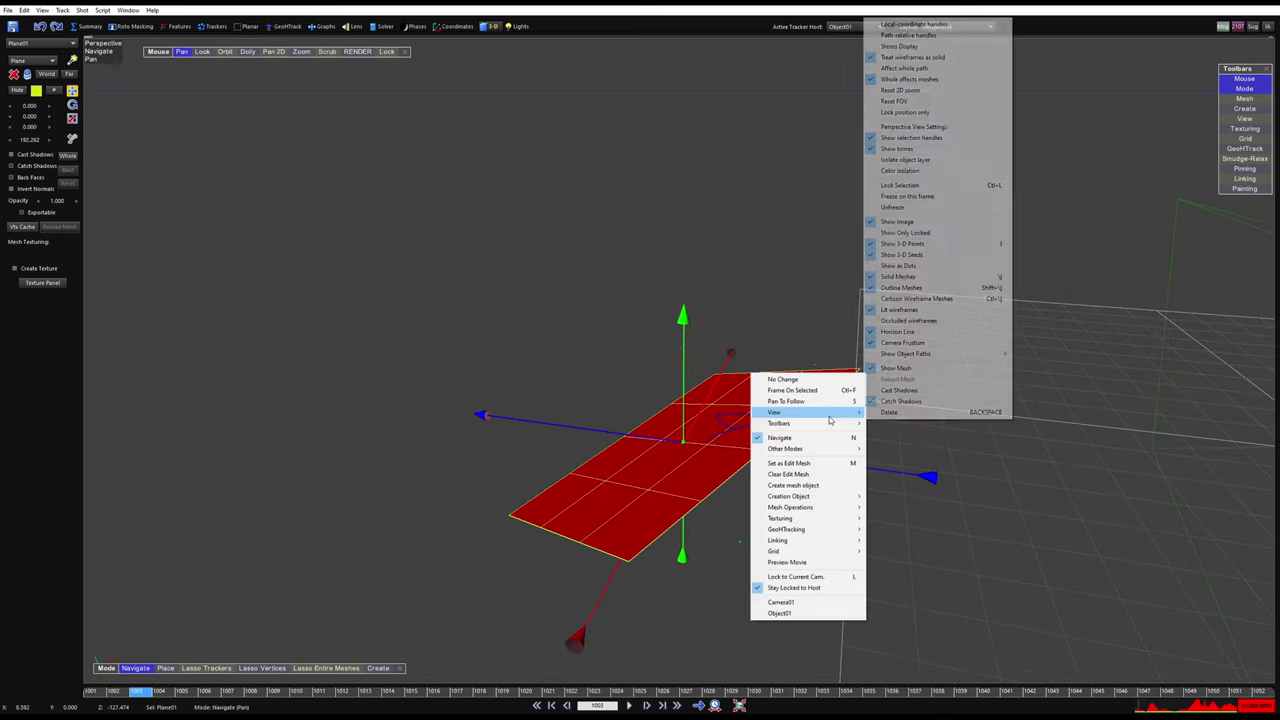
pyautogui.click(937, 26)
pyautogui.keyDown('alt'); pyautogui.moveTo(694, 472); pyautogui.dragTo(765, 560); pyautogui.keyUp('alt')
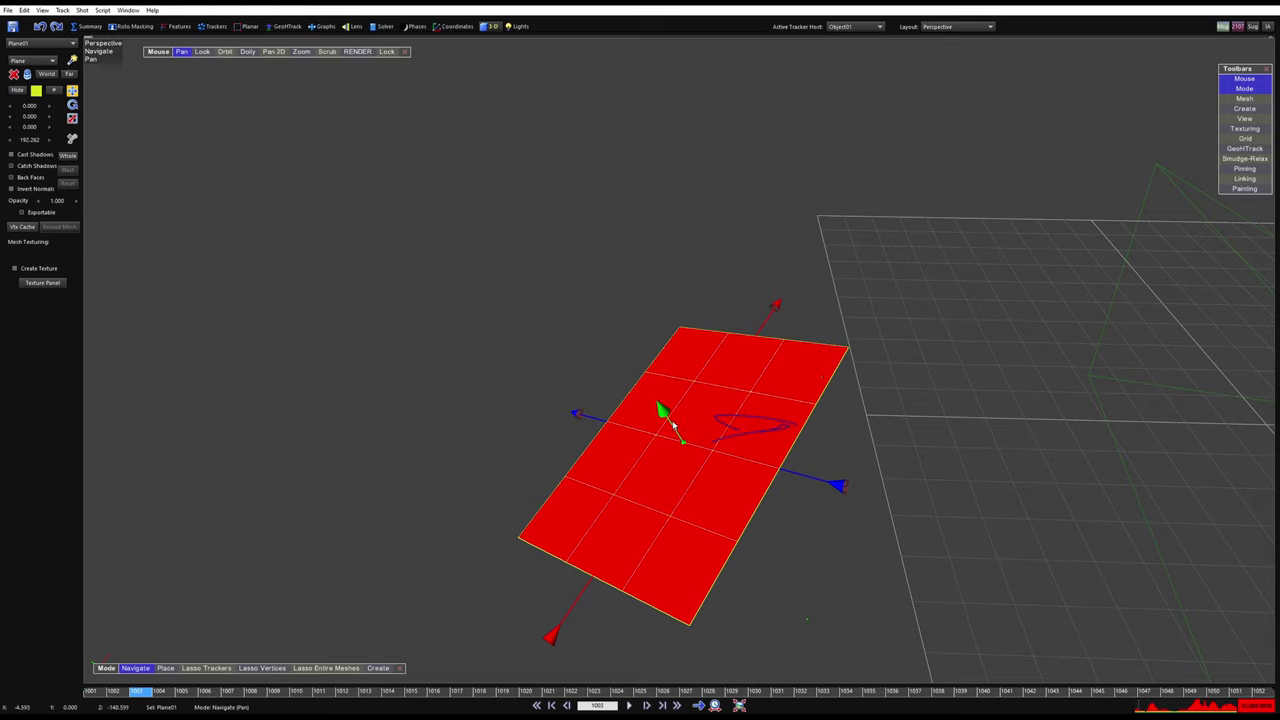
pyautogui.keyDown('alt'); pyautogui.moveTo(757, 327); pyautogui.dragTo(885, 334); pyautogui.keyUp('alt')
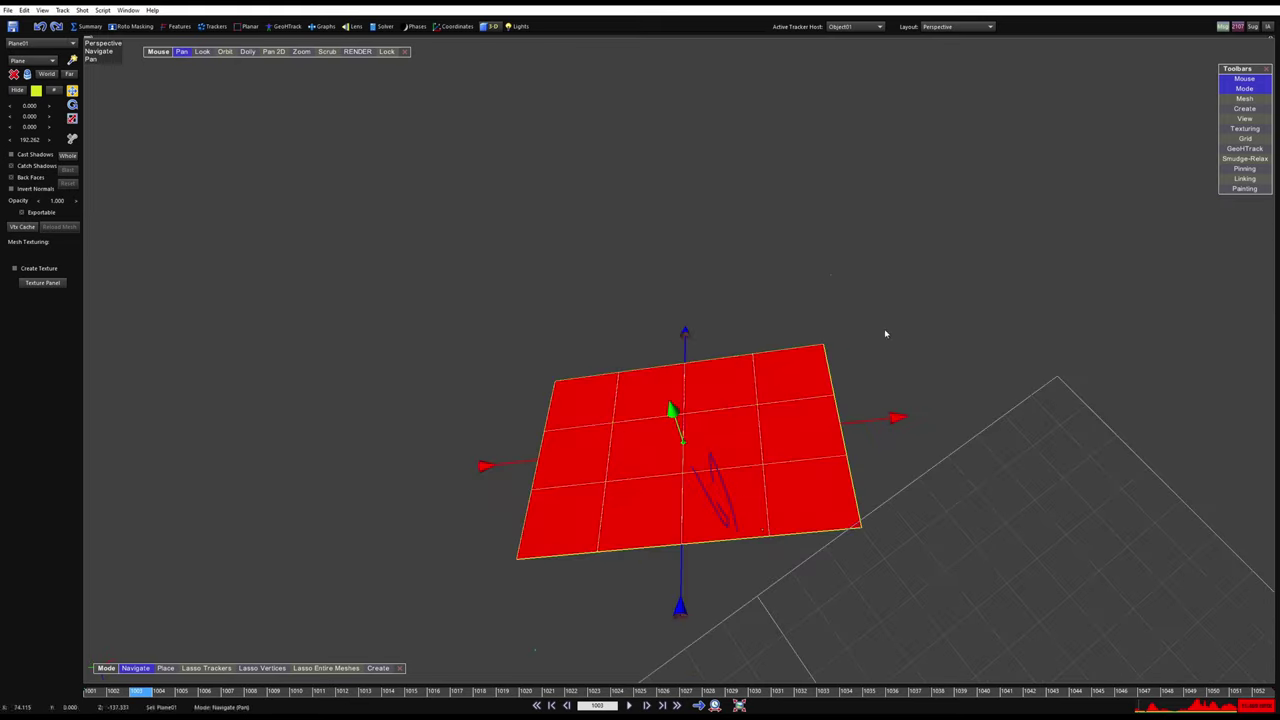
pyautogui.moveTo(704, 400)
pyautogui.keyDown('alt'); pyautogui.mouseDown()
pyautogui.moveTo(706, 417)
pyautogui.moveTo(711, 391)
pyautogui.moveTo(609, 302)
pyautogui.moveTo(701, 395)
pyautogui.mouseUp(); pyautogui.keyUp('alt')
# - Place the seed points of the photo's corner trackers Tracker1 and Tracker4 on the matching corners of the plane mesh
pyautogui.press('c')
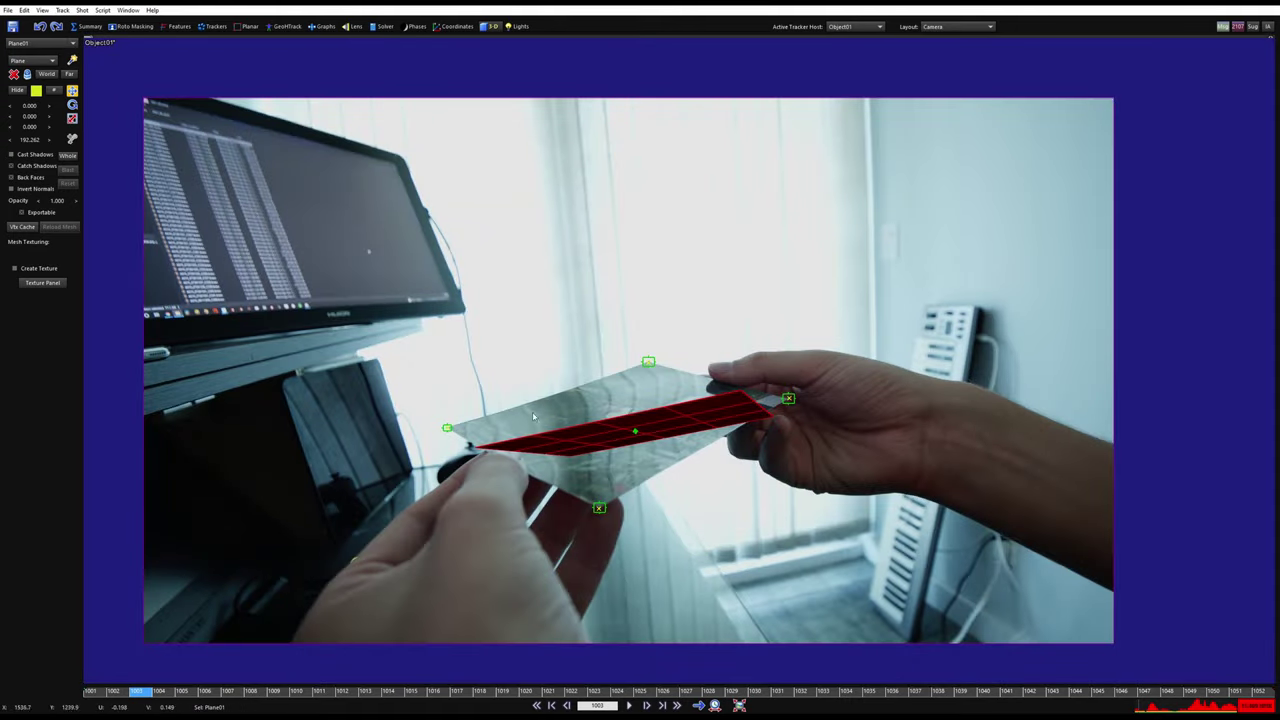
pyautogui.click(504, 423)
pyautogui.scroll(3, 464, 433)
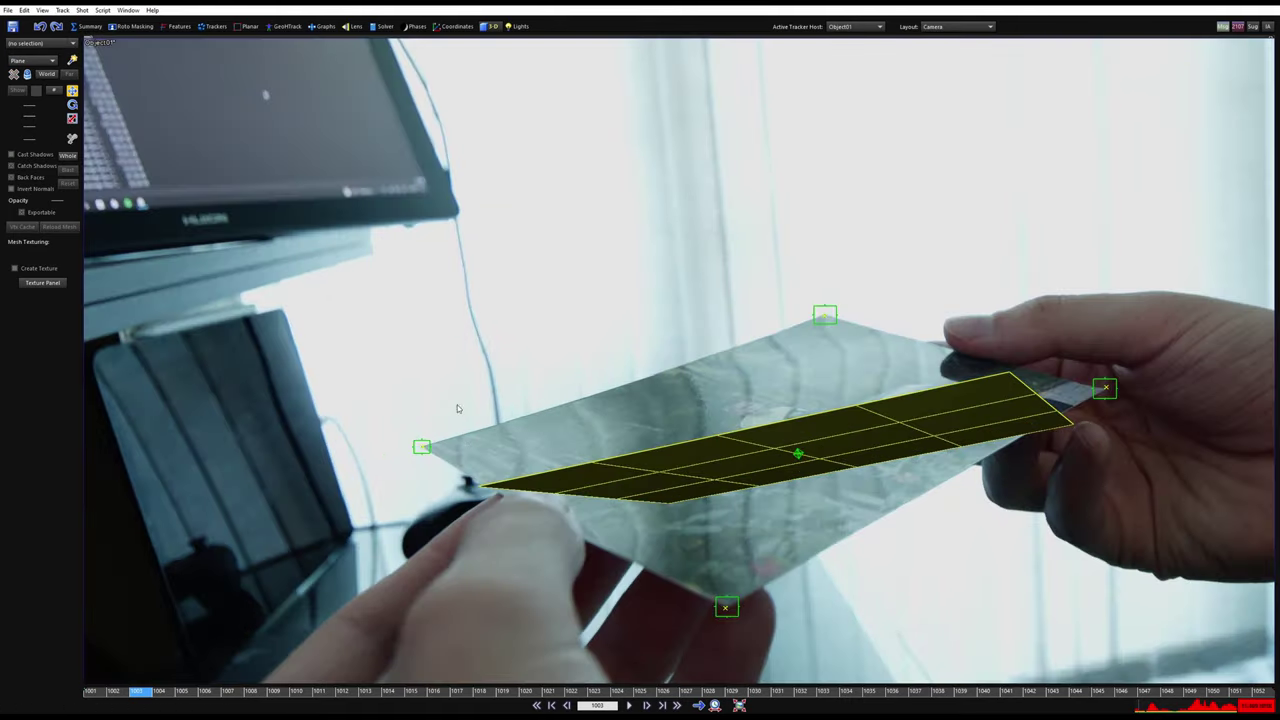
pyautogui.click(421, 446)
pyautogui.press('F2')
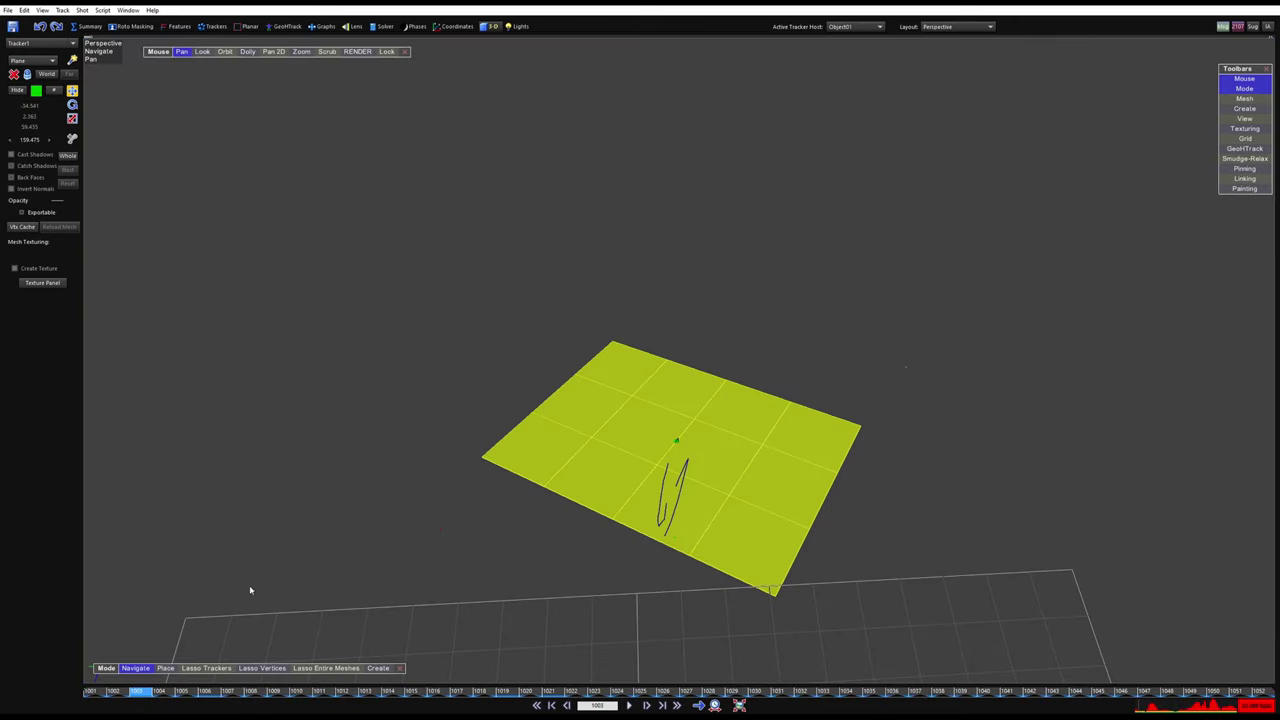
pyautogui.click(168, 669)
pyautogui.press('l')
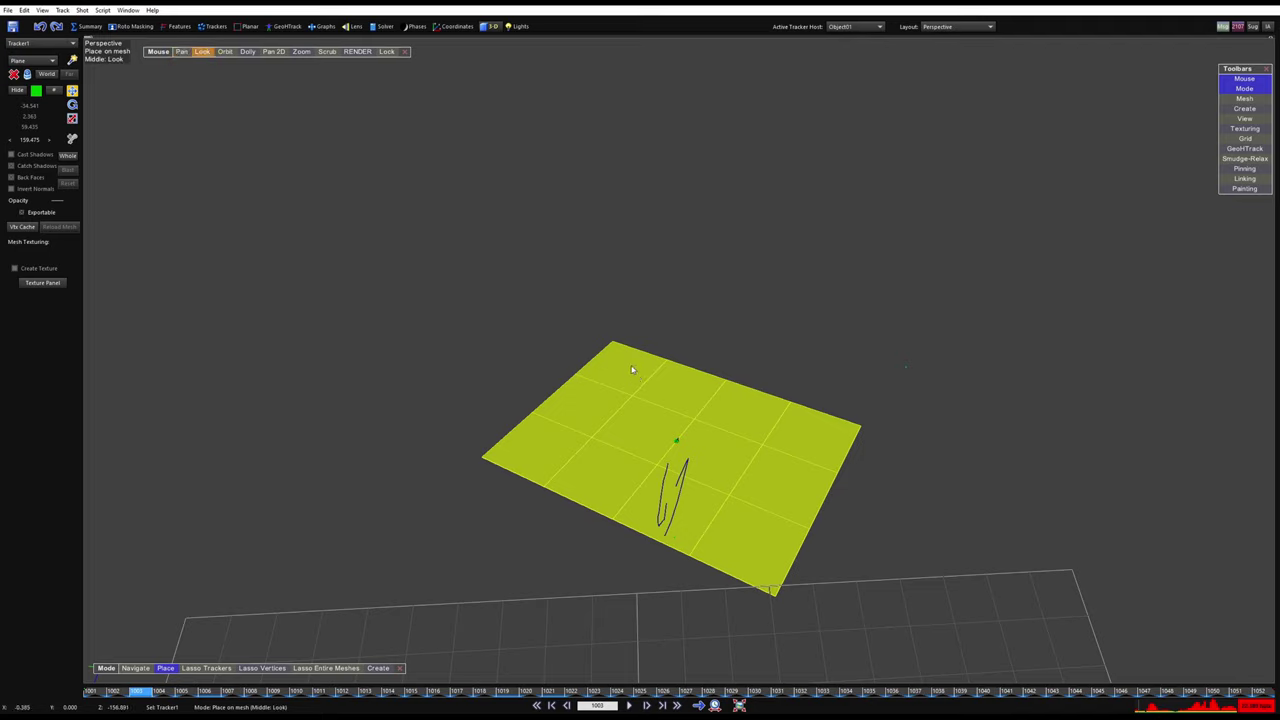
pyautogui.click(632, 389)
pyautogui.moveTo(771, 421); pyautogui.dragTo(622, 350)
# - Set the moving object's world size to 797 in the solver settings to enlarge the tracker markers
pyautogui.press('p')
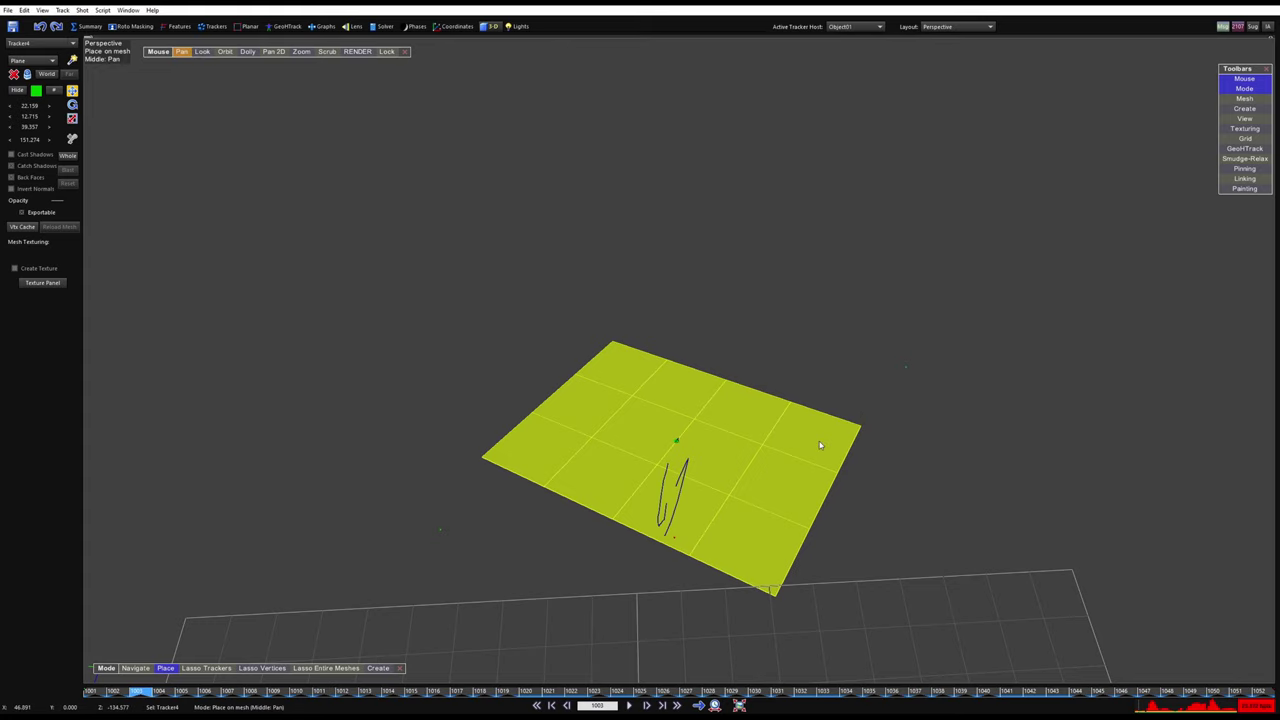
pyautogui.keyDown('alt'); pyautogui.moveTo(806, 451); pyautogui.dragTo(790, 206, button='middle'); pyautogui.keyUp('alt')
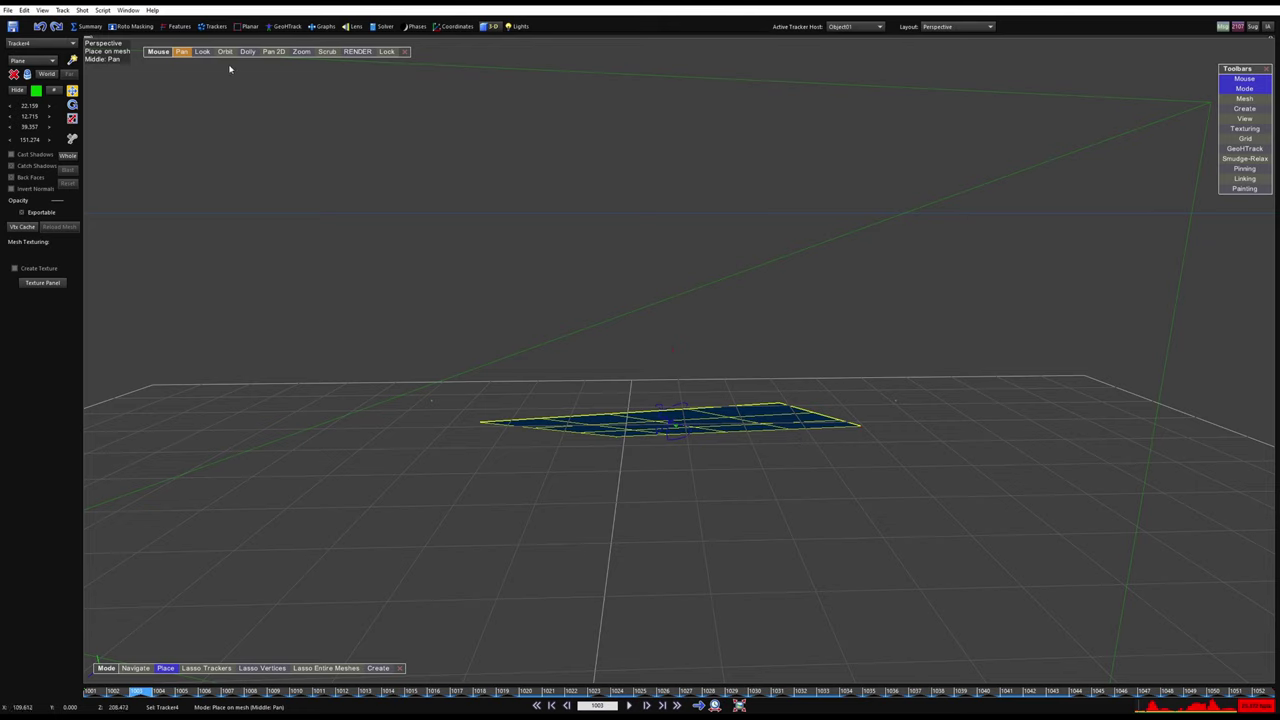
pyautogui.click(382, 27)
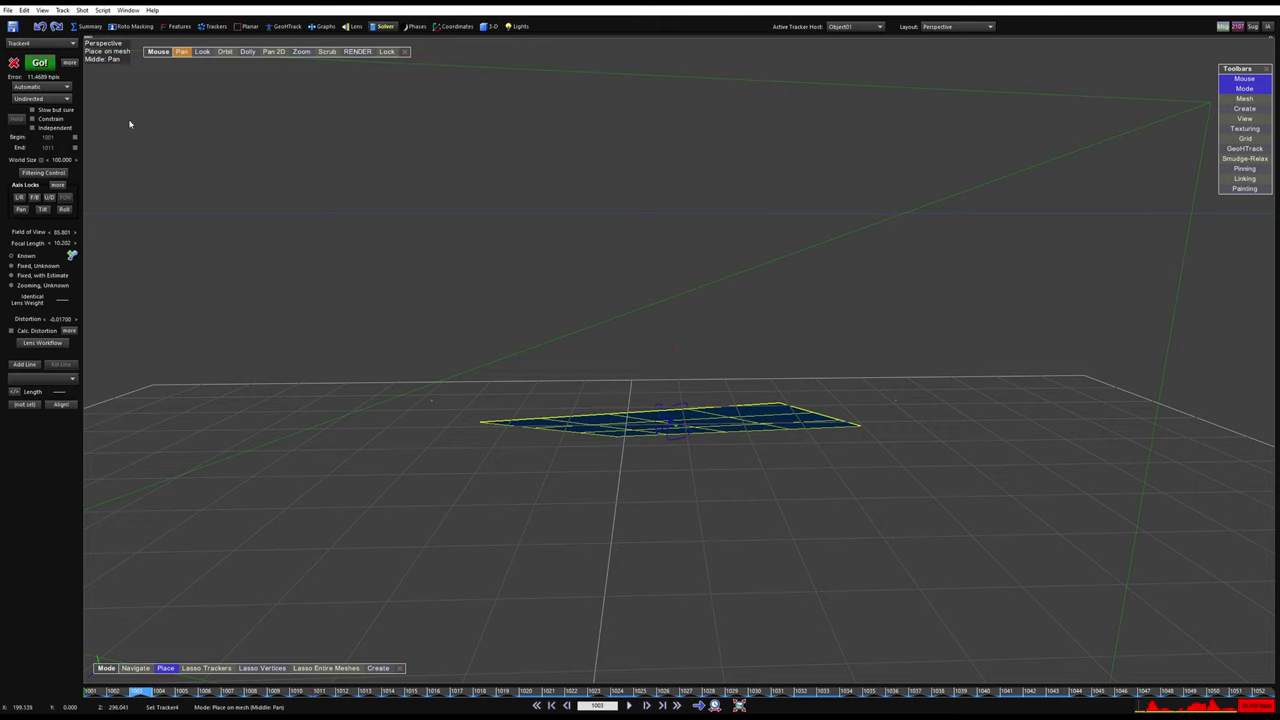
pyautogui.moveTo(61, 160); pyautogui.dragTo(318, 229)
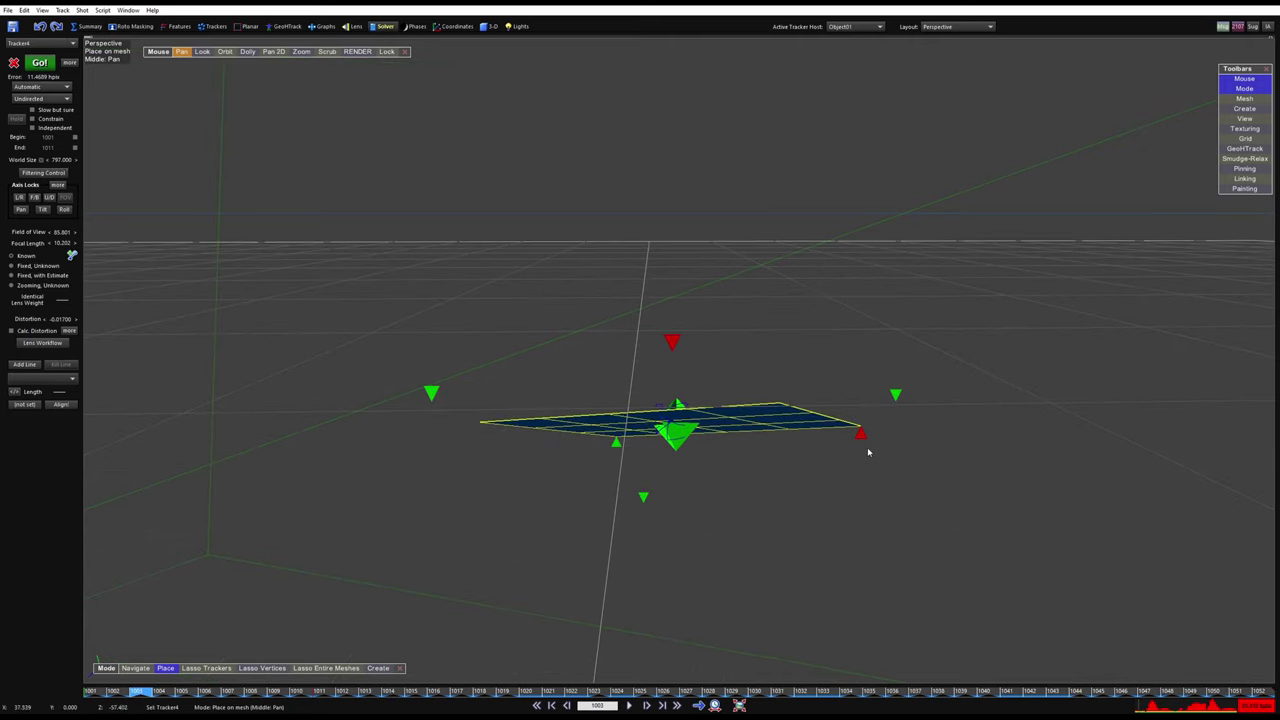
# - Place the seed points of Tracker2 and Tracker3 on the two remaining corners of the plane mesh
pyautogui.moveTo(869, 449); pyautogui.dragTo(692, 381, button='middle')
pyautogui.press('5')
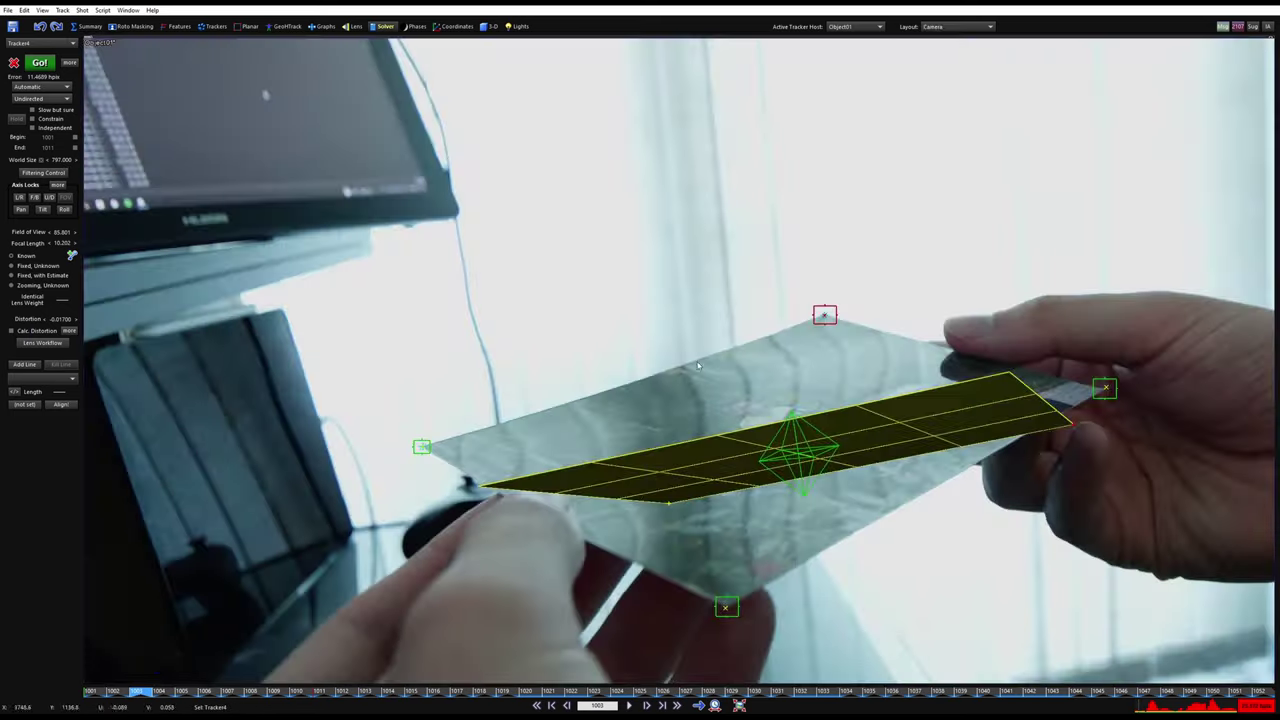
pyautogui.press('Tab')
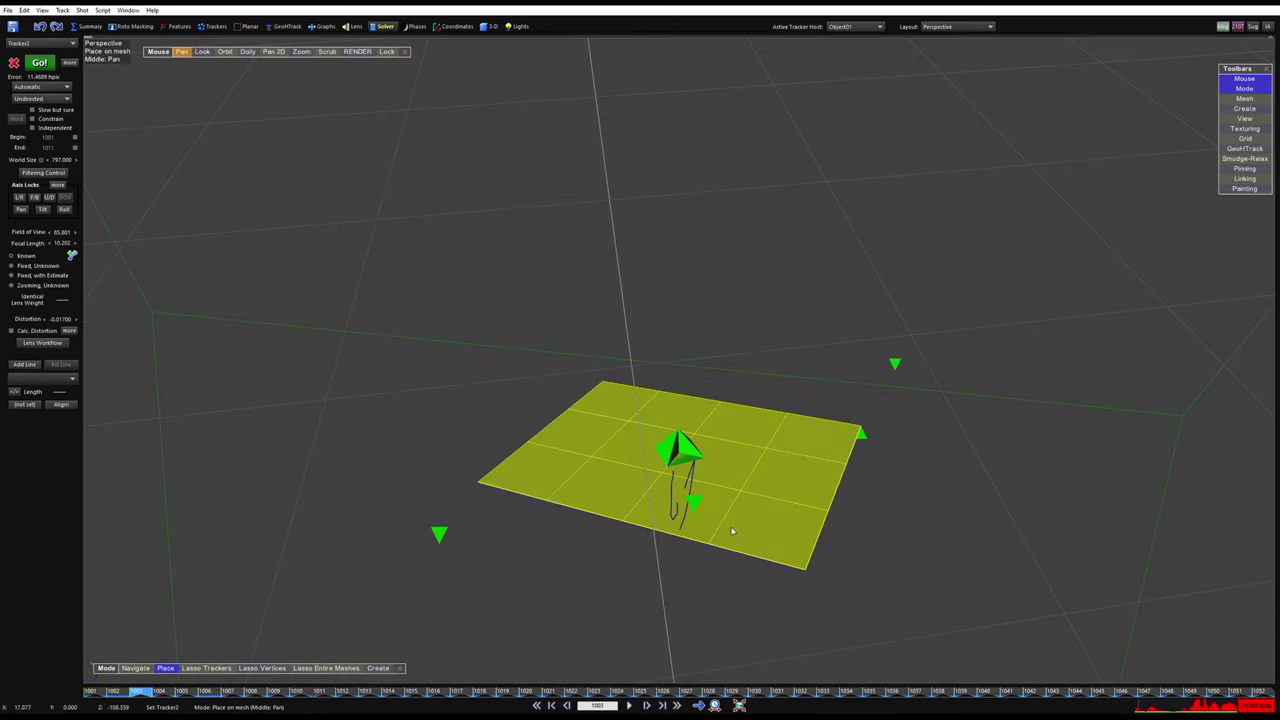
pyautogui.press('Tab')
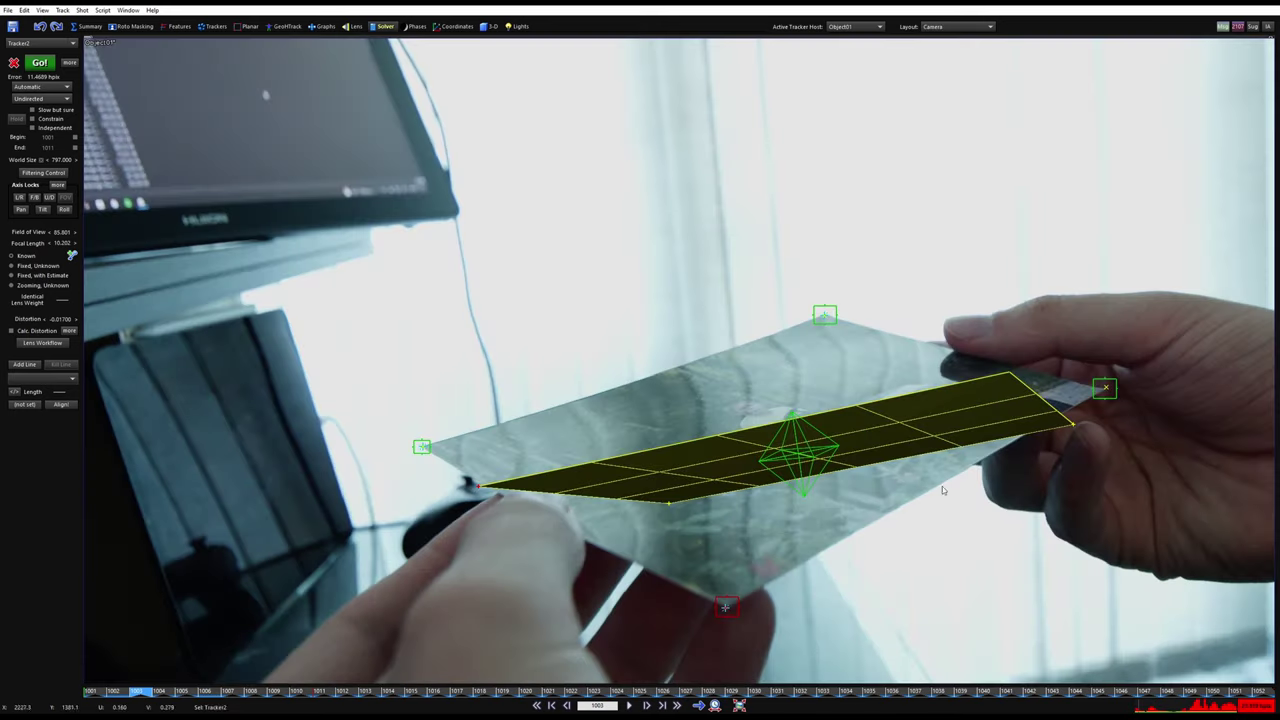
pyautogui.press('Tab')
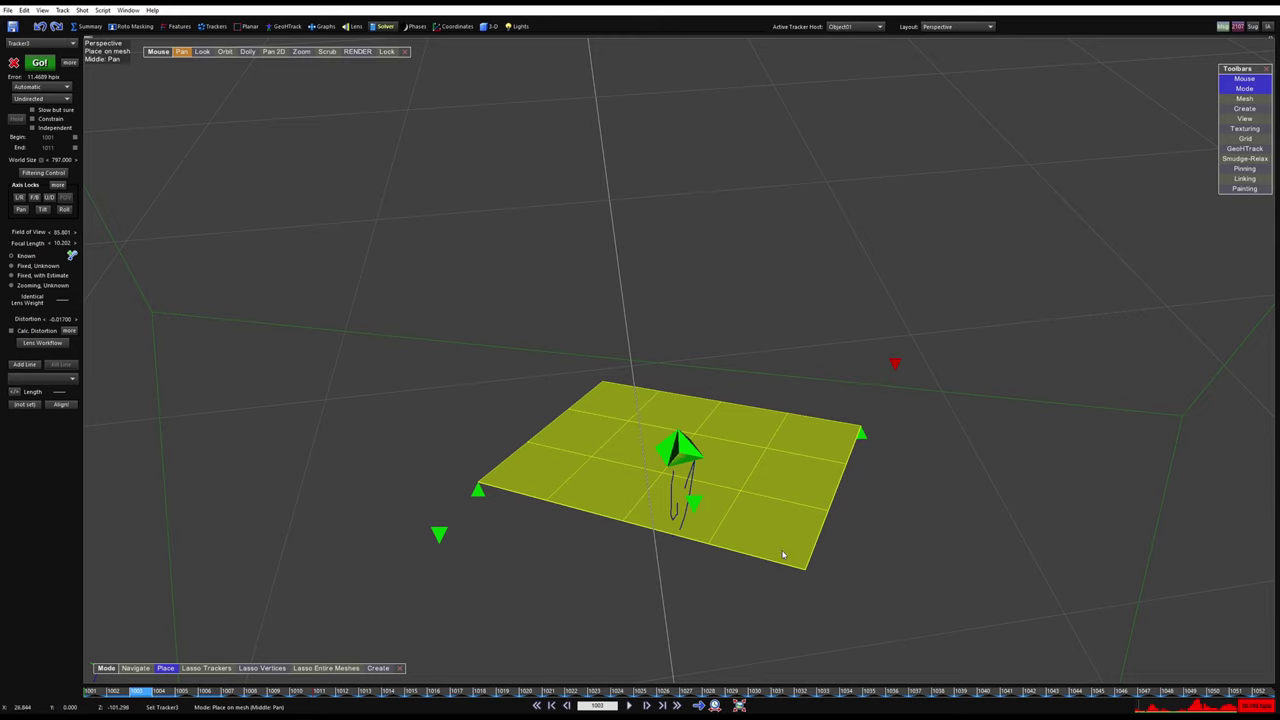
pyautogui.moveTo(751, 517)
pyautogui.keyDown('alt'); pyautogui.mouseDown()
pyautogui.moveTo(860, 284)
pyautogui.moveTo(737, 529)
pyautogui.mouseUp(); pyautogui.keyUp('alt')
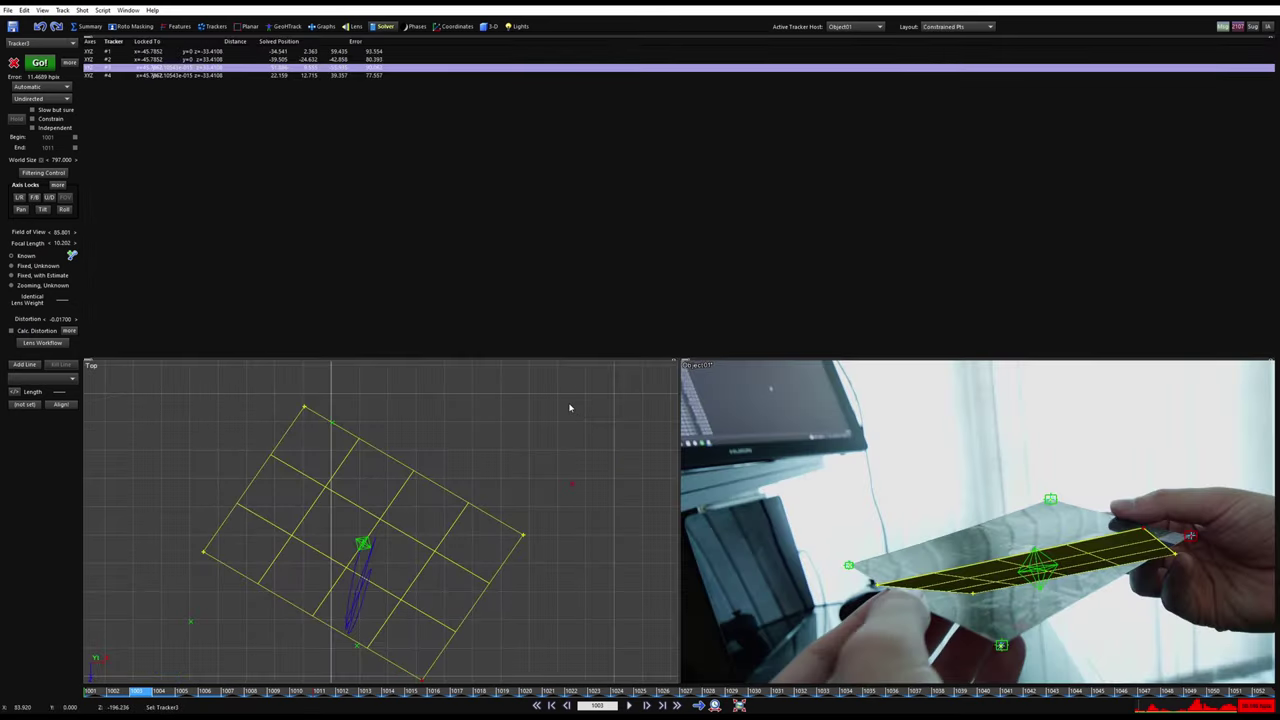
# - Re-solve Object01 with its four trackers constrained to the plane's corners and accept the solve
pyautogui.press('F5')
pyautogui.click(385, 26)
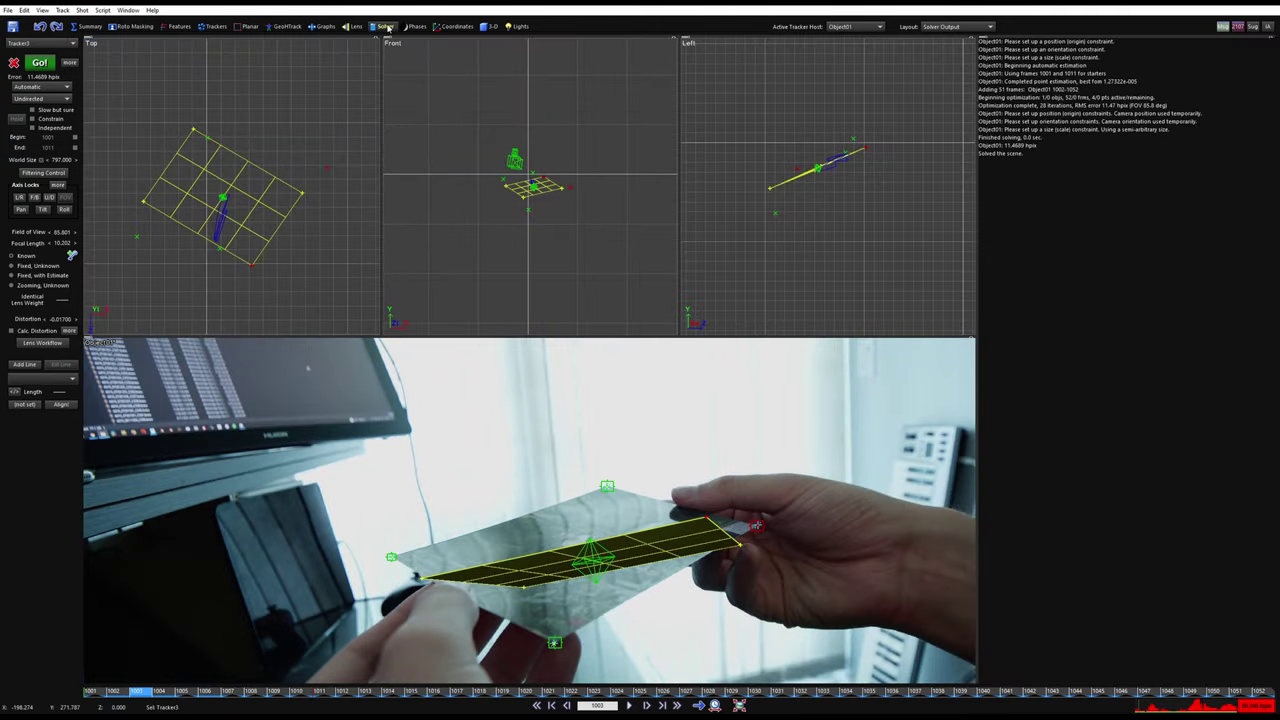
pyautogui.press('Tab')
pyautogui.scroll(-1, 669, 302)
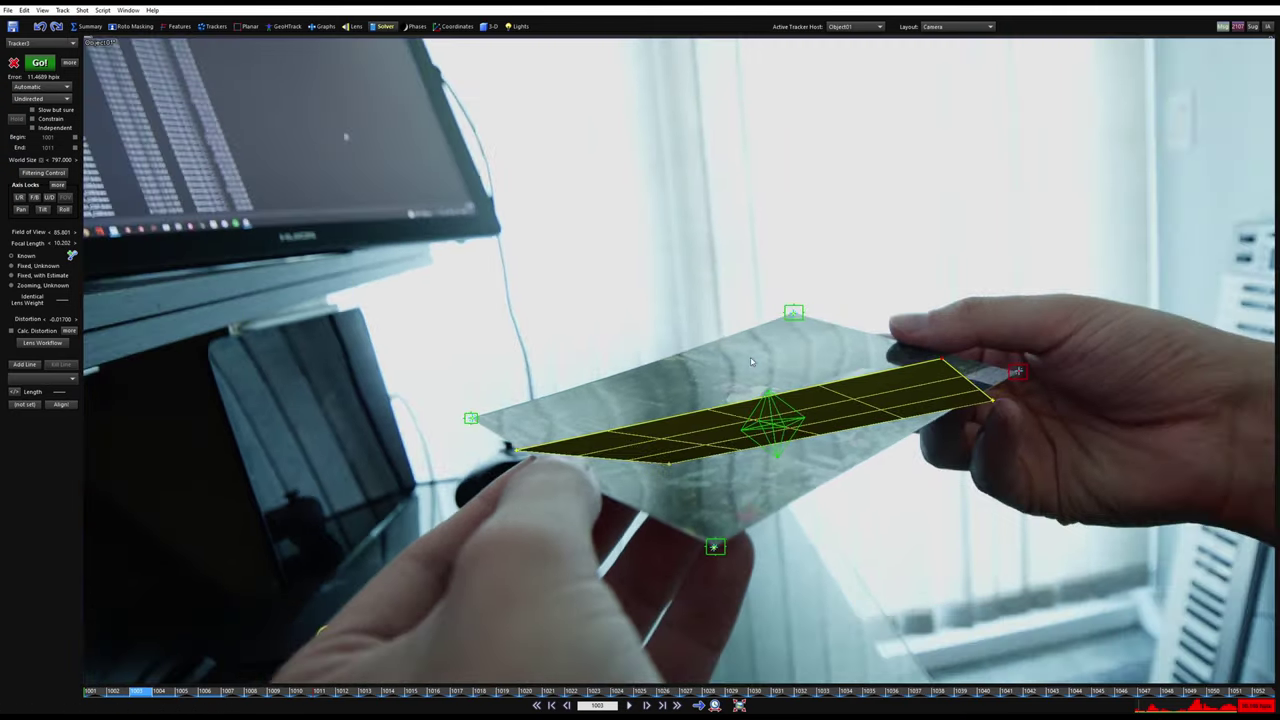
pyautogui.moveTo(768, 343); pyautogui.dragTo(684, 366, button='middle')
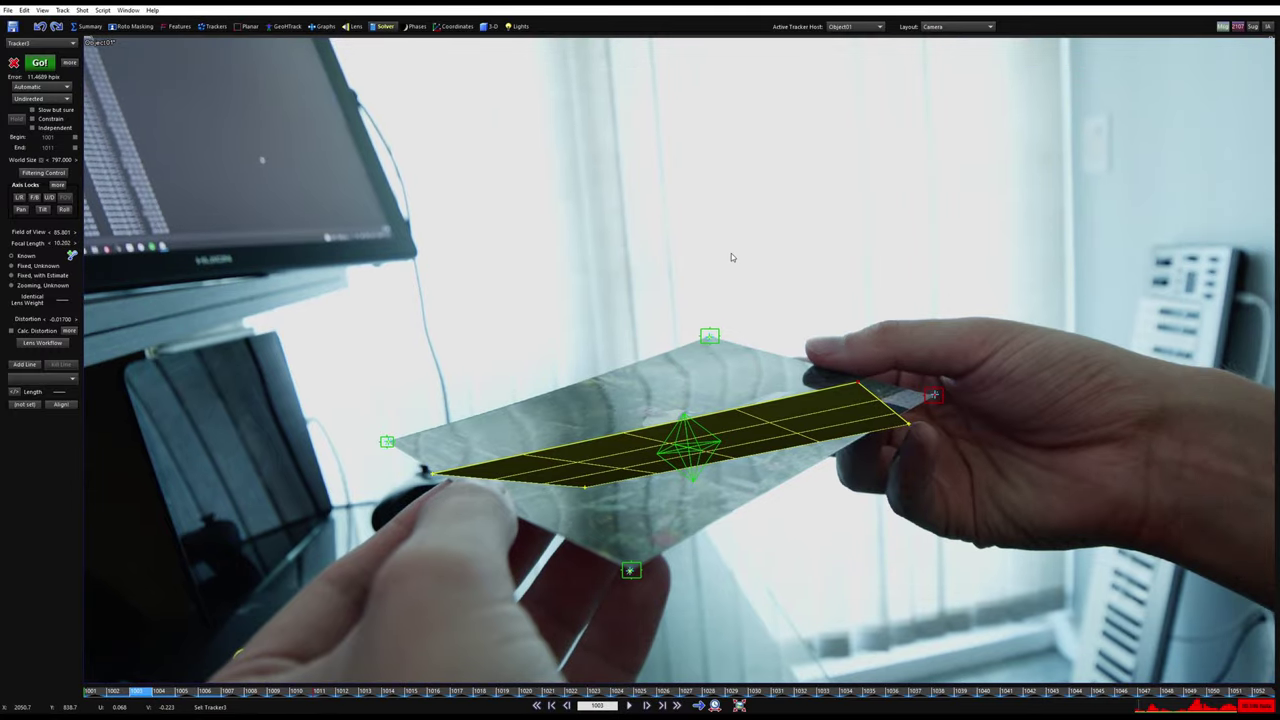
pyautogui.moveTo(731, 257); pyautogui.dragTo(676, 204, button='middle')
pyautogui.scroll(2, 576, 336)
pyautogui.scroll(-1, 574, 337)
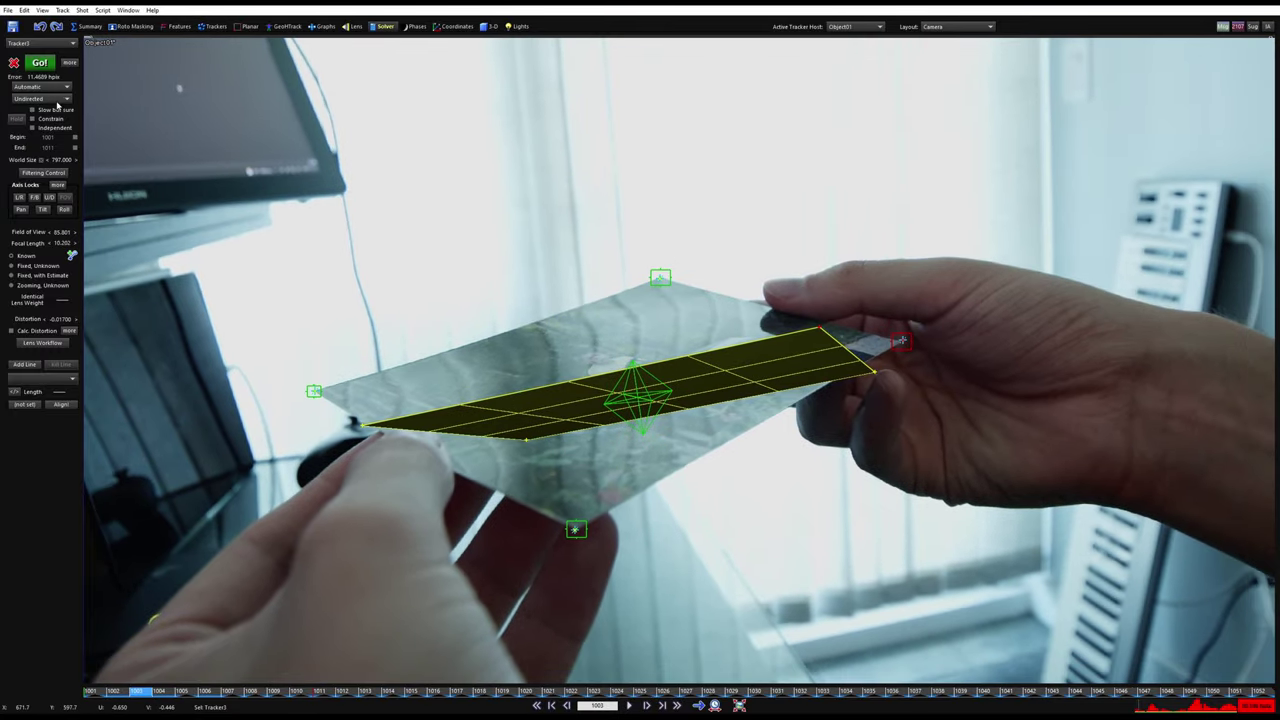
pyautogui.click(40, 63)
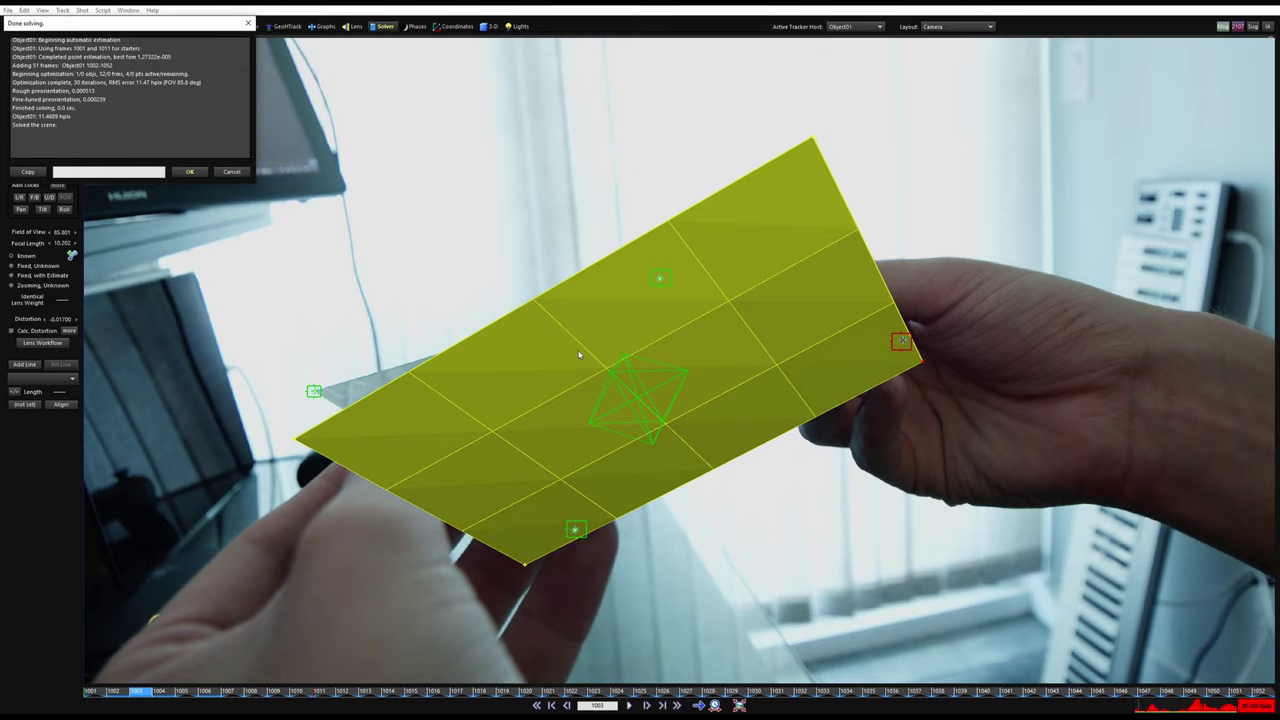
pyautogui.click(189, 171)
# - Play and scrub the shot in the camera view to examine how the plane follows the hand-held photo
pyautogui.press('space')
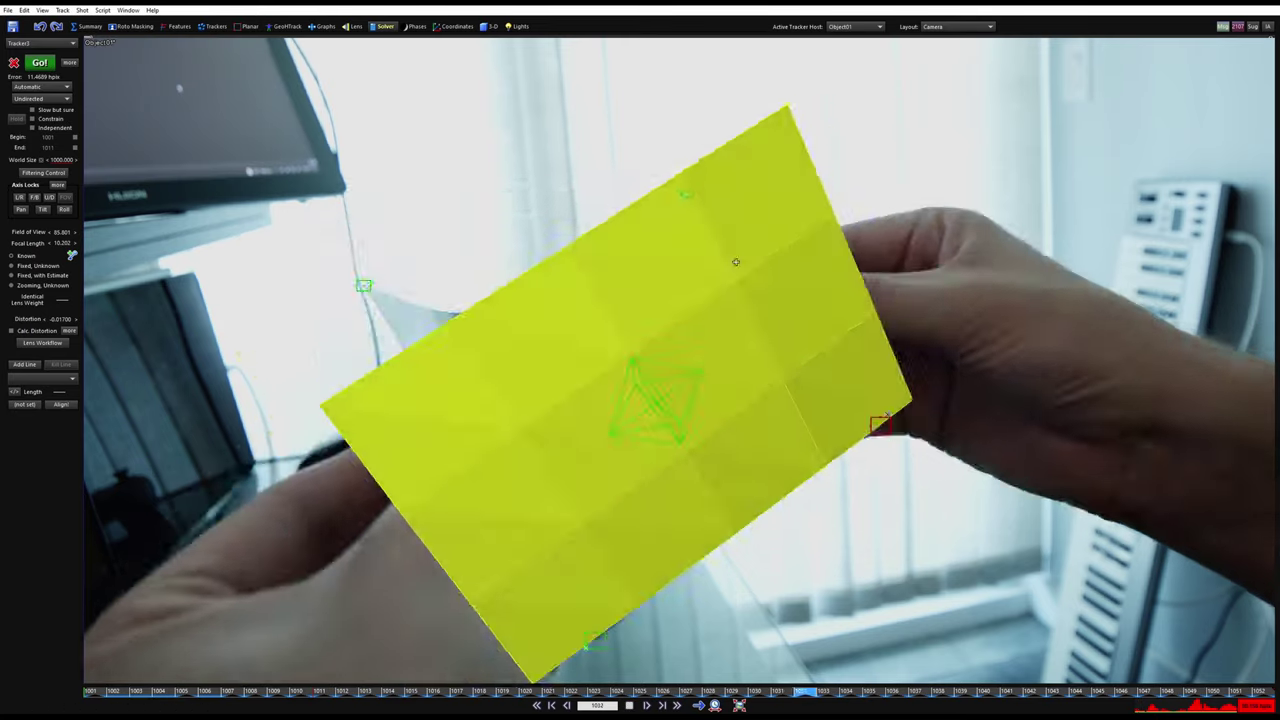
pyautogui.press('space')
pyautogui.scroll(-4, 640, 325)
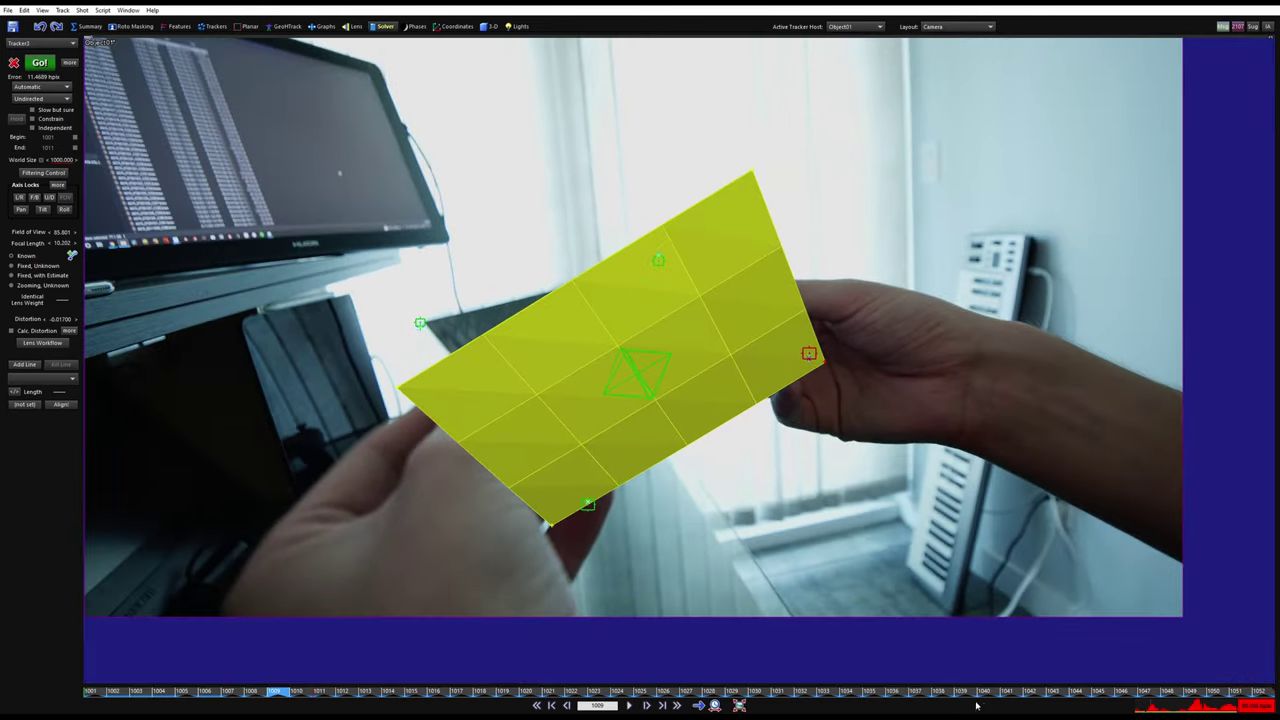
pyautogui.moveTo(968, 692); pyautogui.dragTo(240, 591)
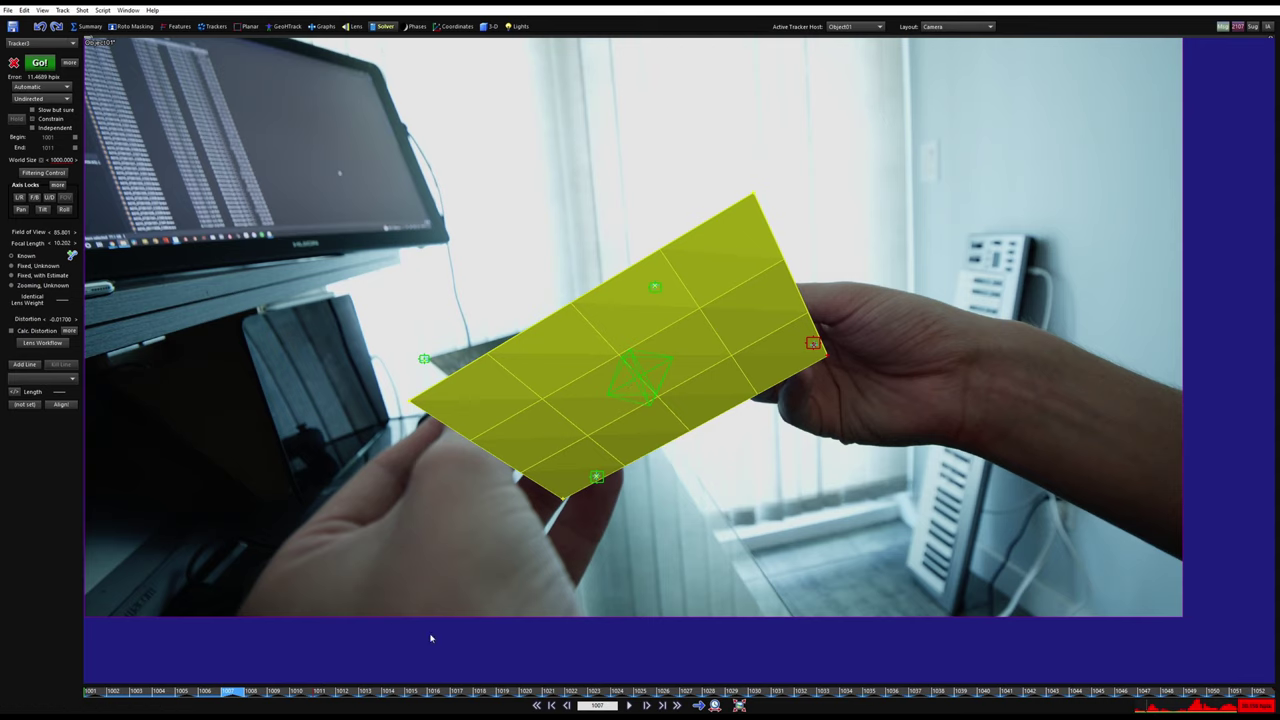
# - Try solving Object01 again, revert the solve and go to frame 1005
pyautogui.click(40, 63)
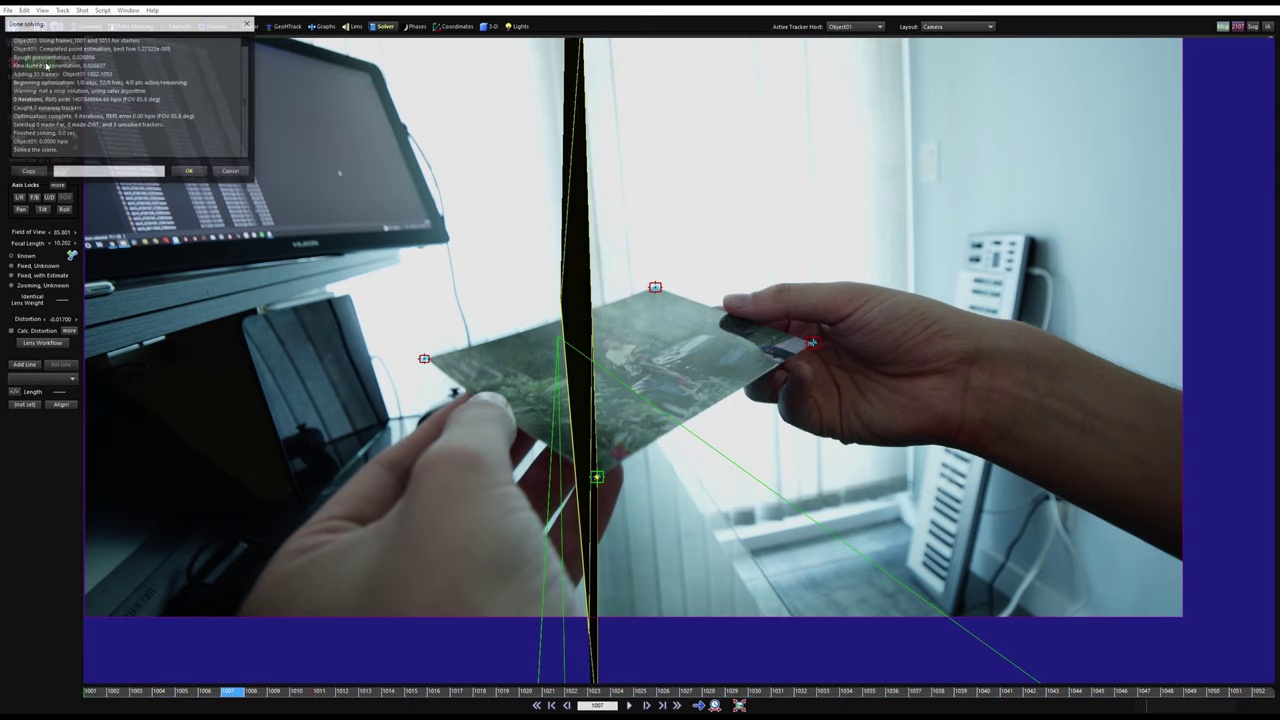
pyautogui.moveTo(293, 698); pyautogui.dragTo(192, 692)
pyautogui.scroll(2, 728, 463)
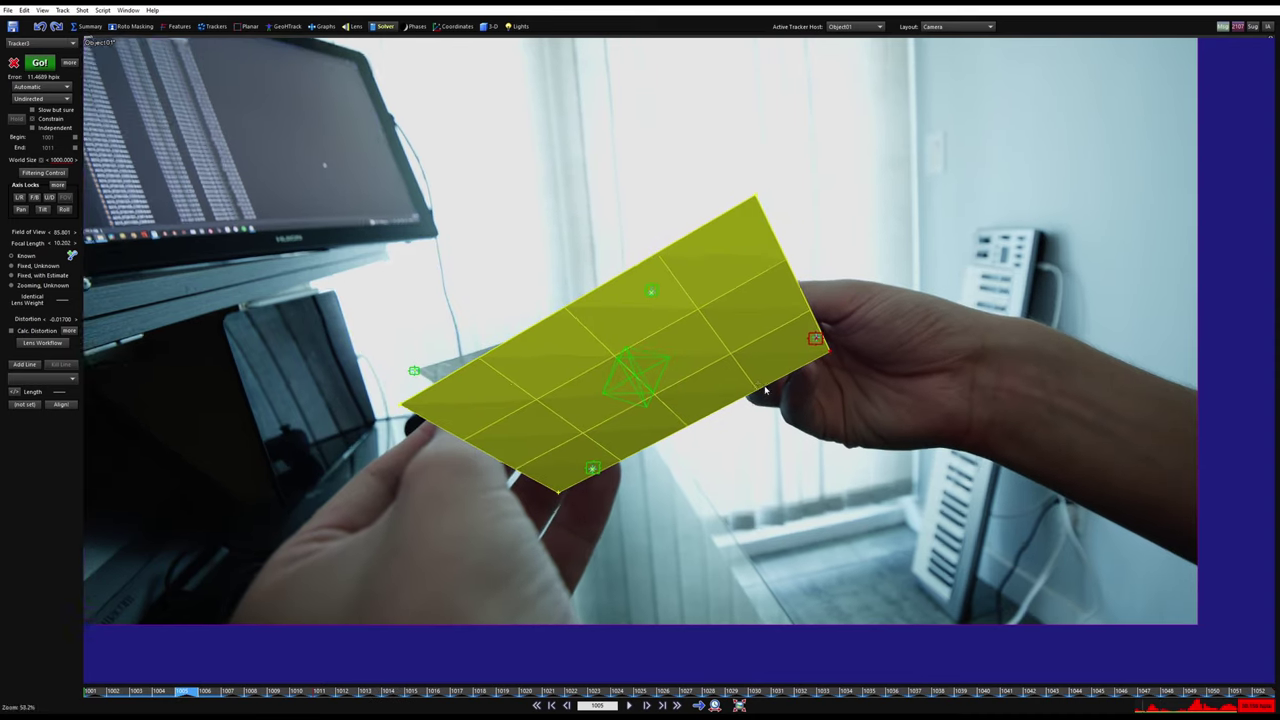
# - Display the plane as a wireframe over the photo and show the camera view's Solid Meshes option
pyautogui.press('o')
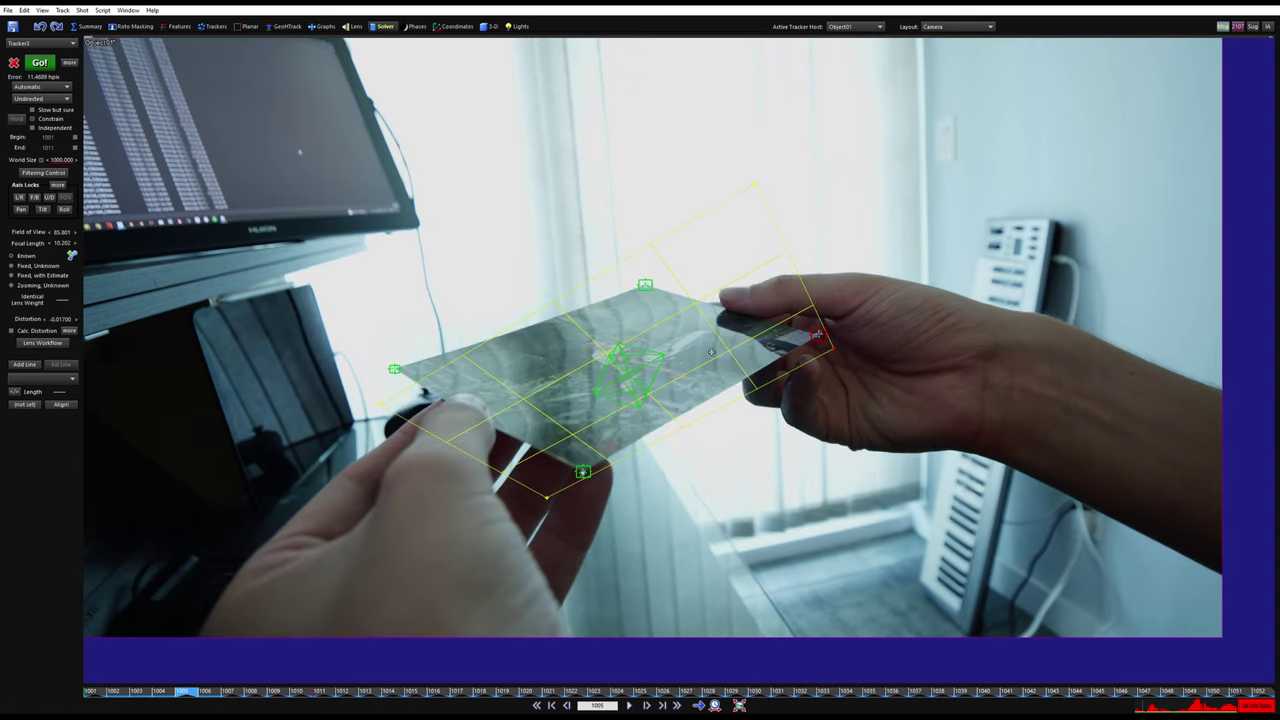
pyautogui.rightClick(594, 382)
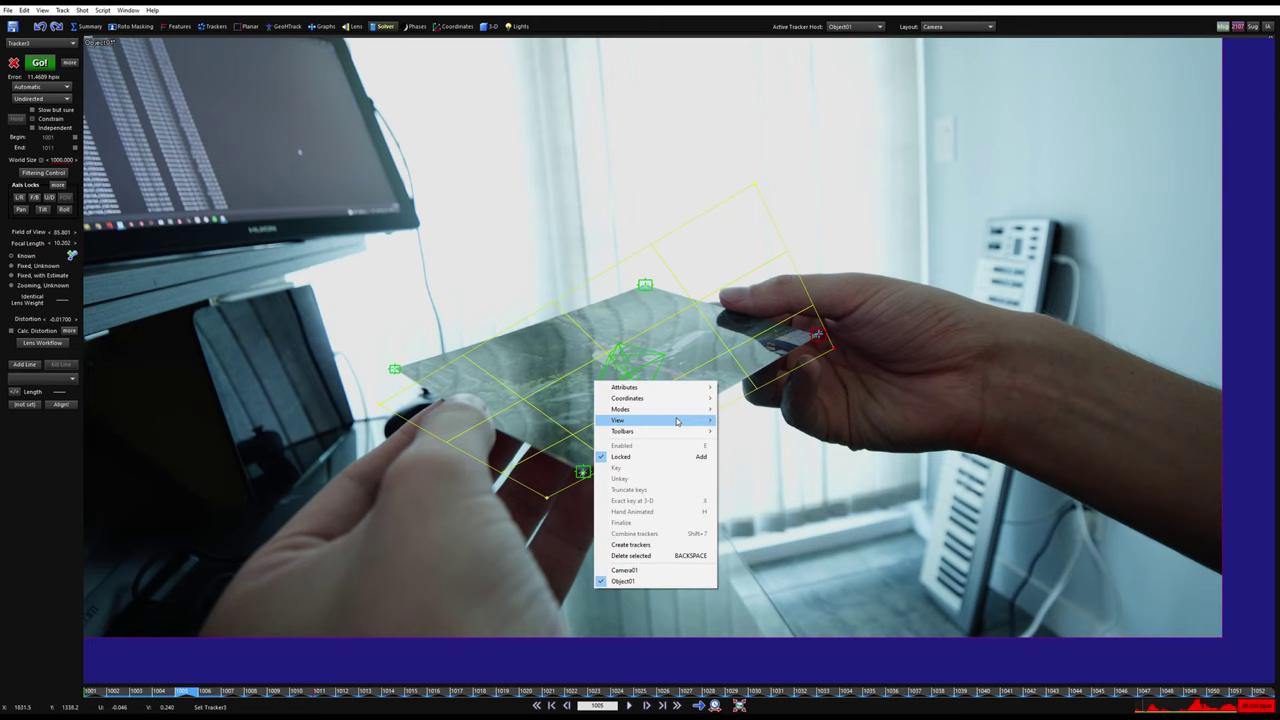
pyautogui.moveTo(640, 420)
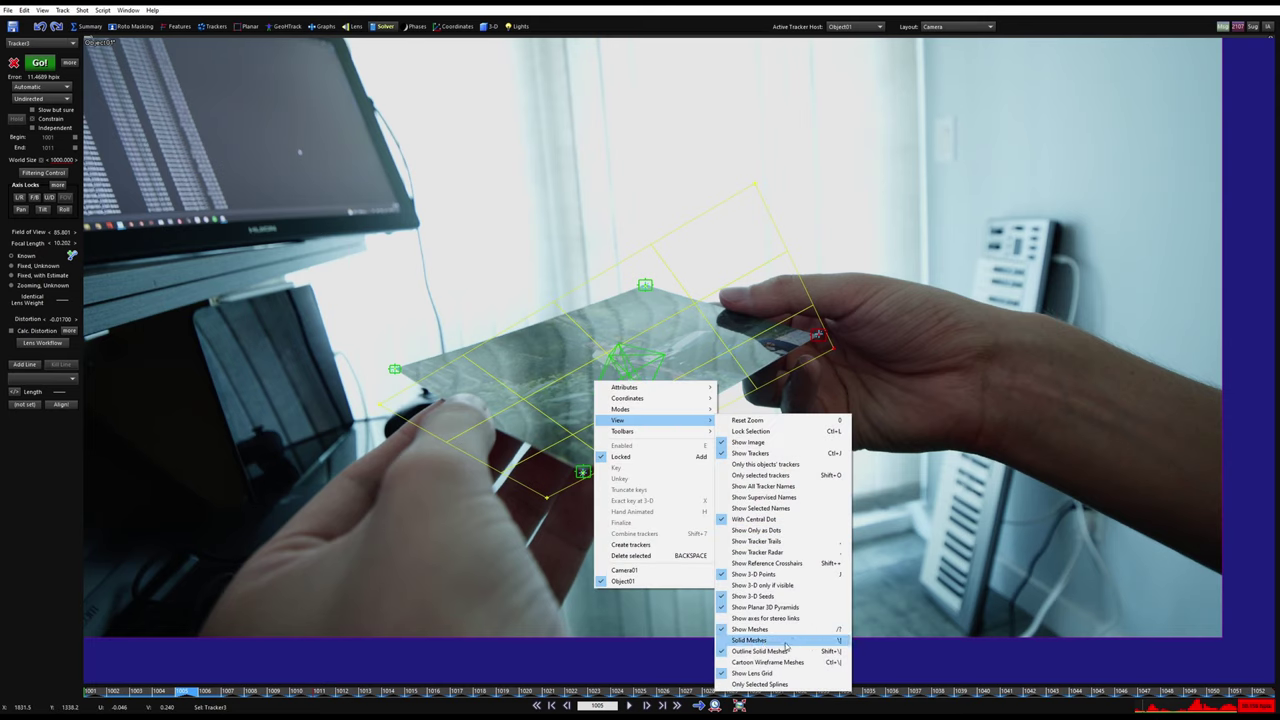
# - Set the solver's begin frame to 1004 and end frame to 1015
pyautogui.click(786, 641)
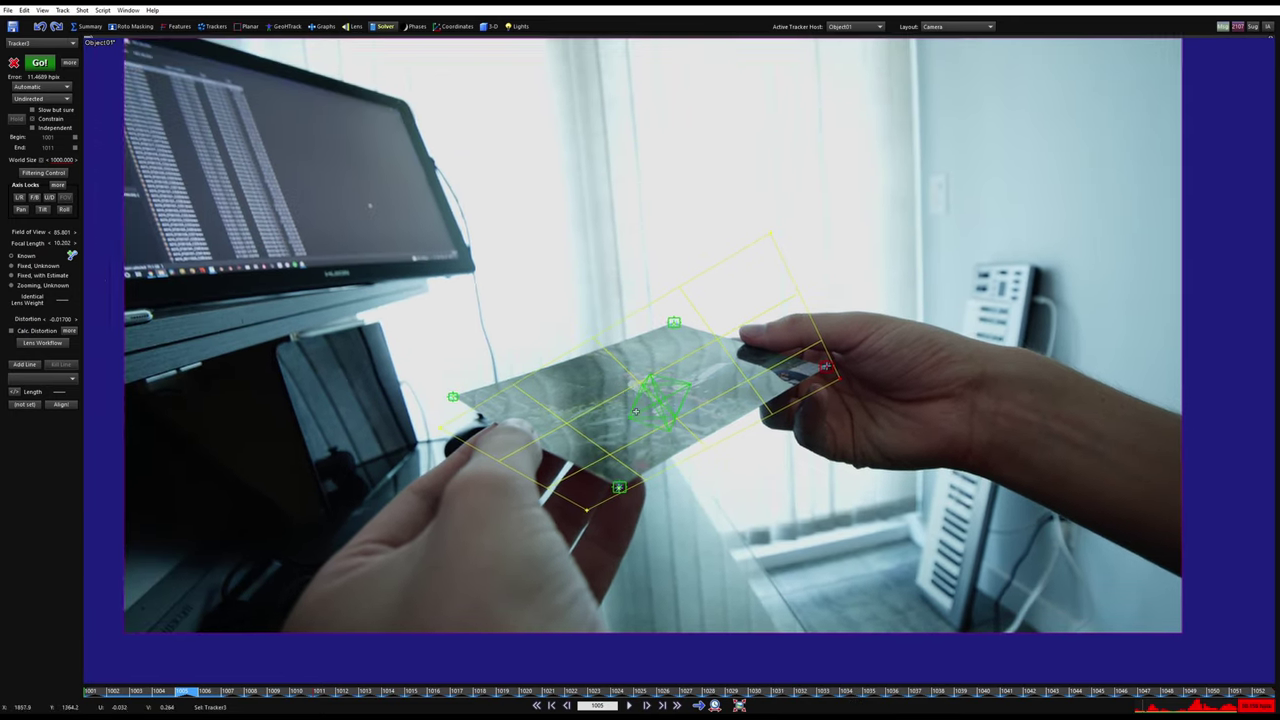
pyautogui.scroll(2, 635, 411)
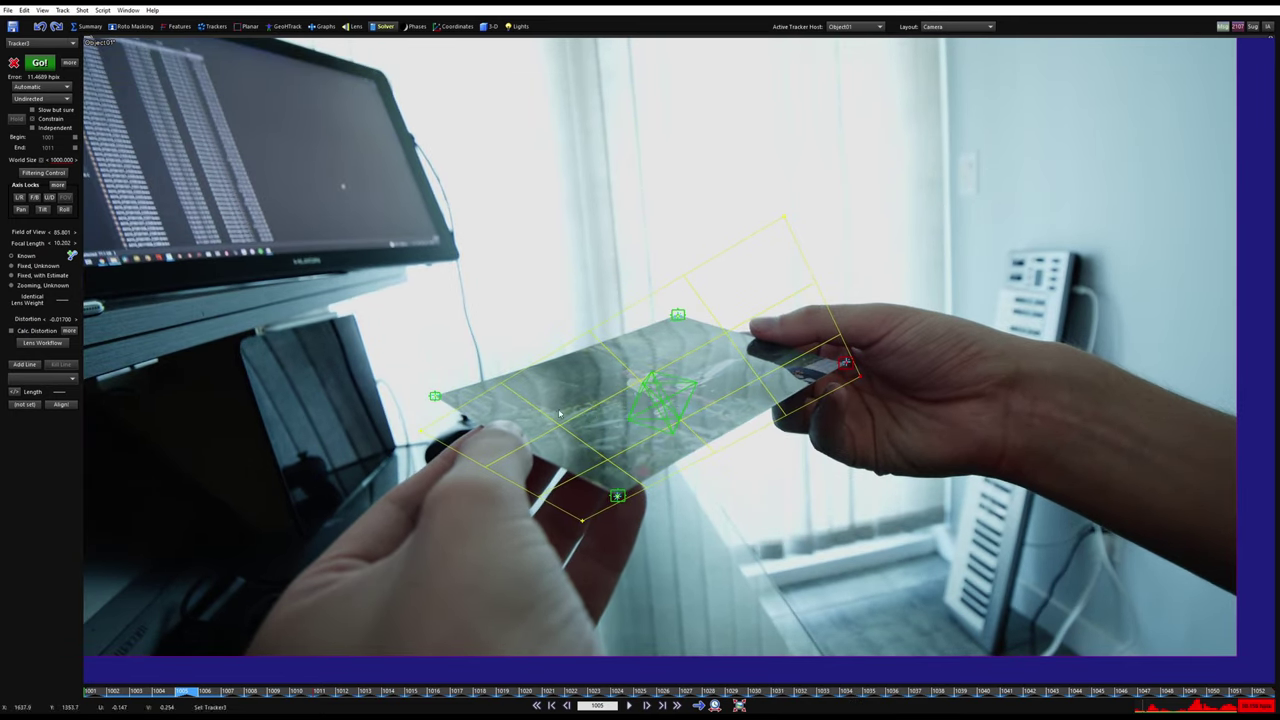
pyautogui.click(75, 138)
pyautogui.moveTo(48, 139)
pyautogui.mouseDown()
pyautogui.moveTo(104, 147)
pyautogui.moveTo(57, 140)
pyautogui.moveTo(96, 150)
pyautogui.moveTo(59, 145)
pyautogui.moveTo(65, 158)
pyautogui.mouseUp()
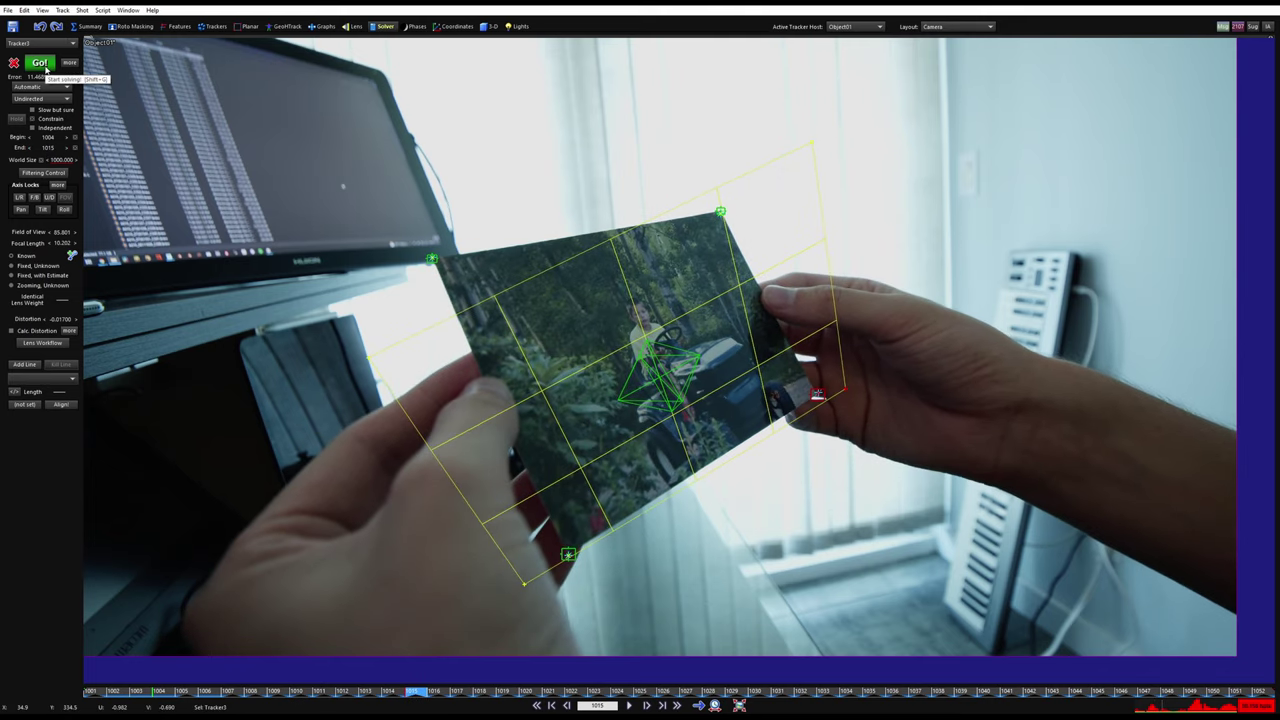
# - Try solving Object01 at frame 1015 and again at frame 1017, reverting the solve each time
pyautogui.click(40, 63)
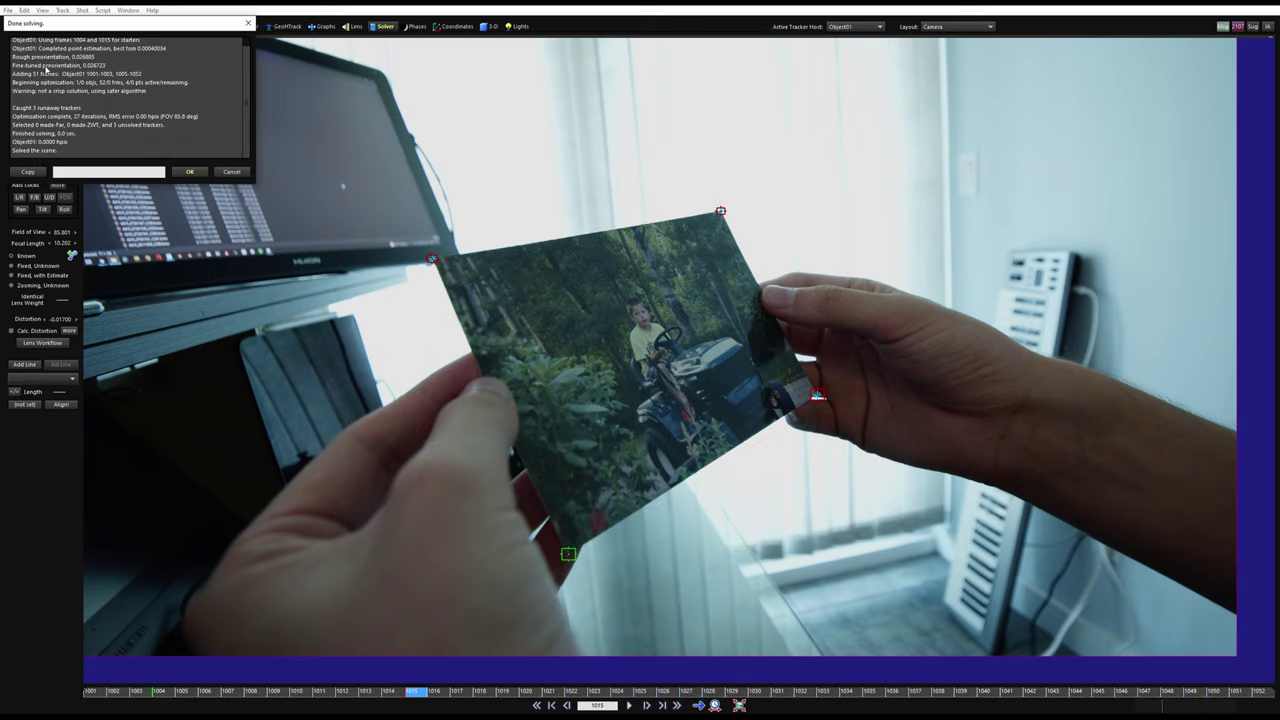
pyautogui.click(190, 172)
pyautogui.hotkey('ctrl', 'z')
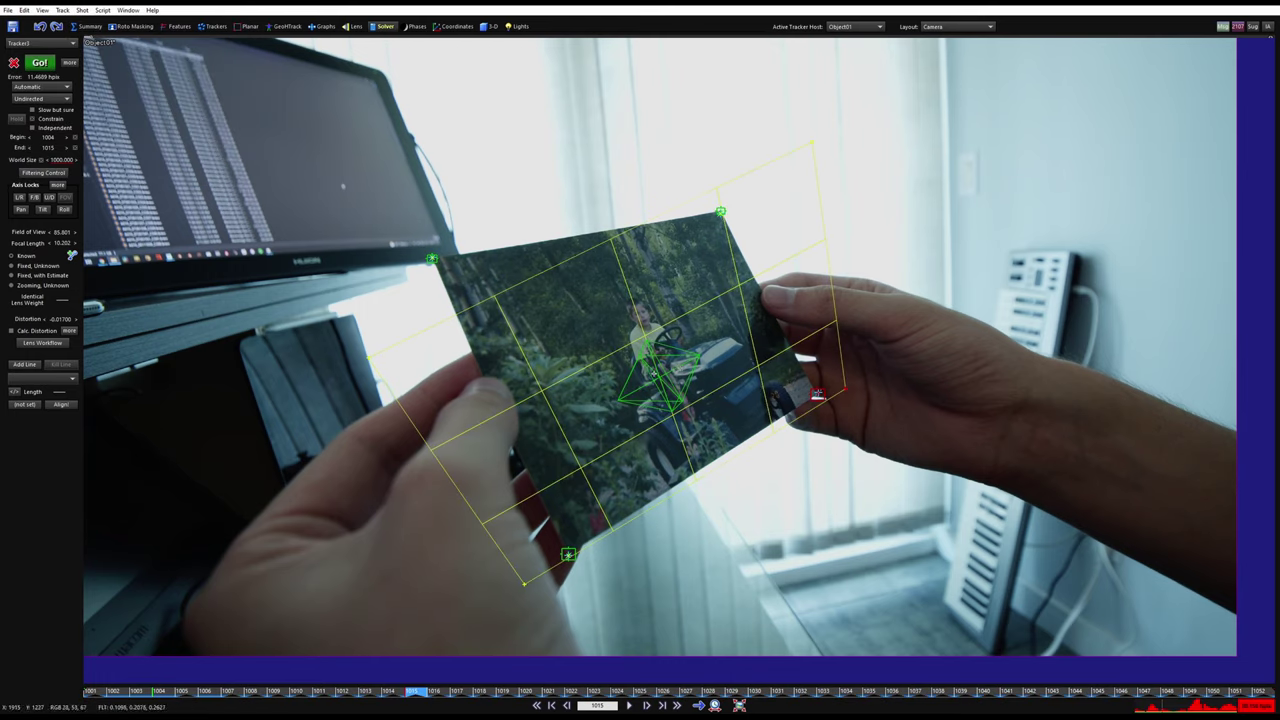
pyautogui.moveTo(408, 690); pyautogui.dragTo(464, 684)
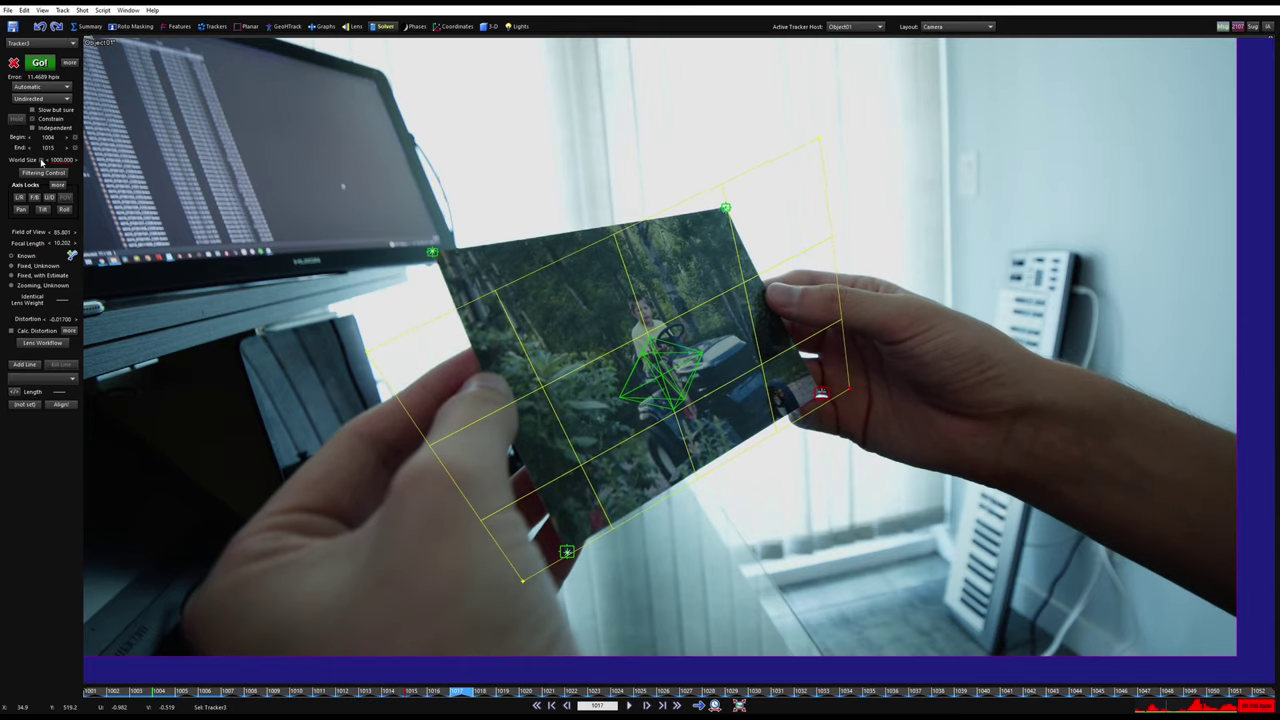
pyautogui.click(38, 66)
pyautogui.click(189, 172)
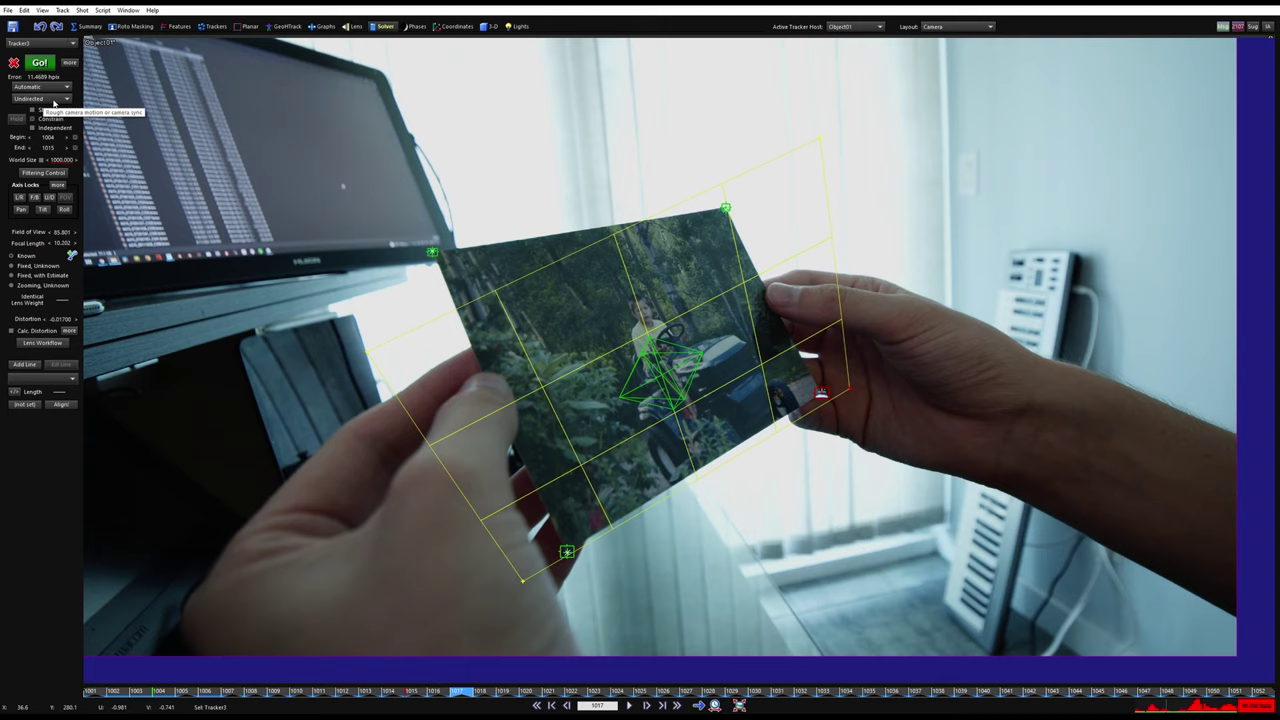
# - Scrub between frames 1007 and 1014 to judge the photo's motion, and try solving Object01 with the Upwards direction hint
pyautogui.click(54, 100)
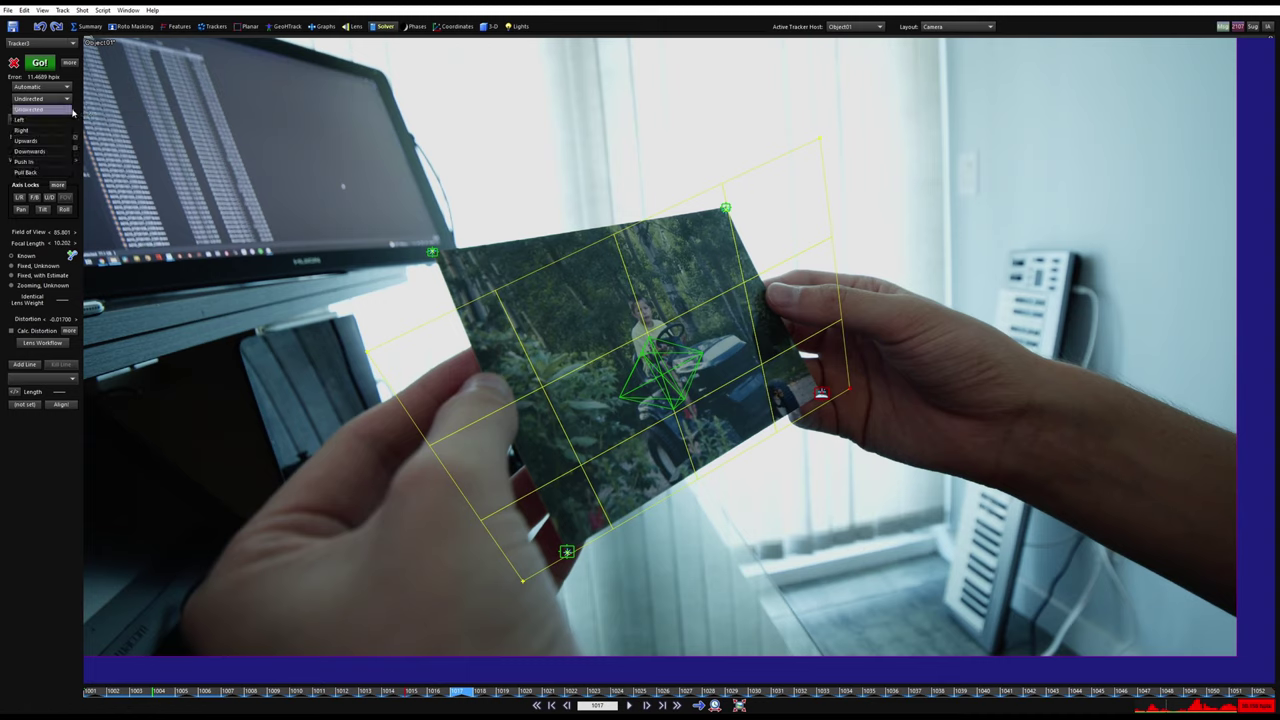
pyautogui.click(68, 106)
pyautogui.moveTo(346, 693); pyautogui.dragTo(228, 684)
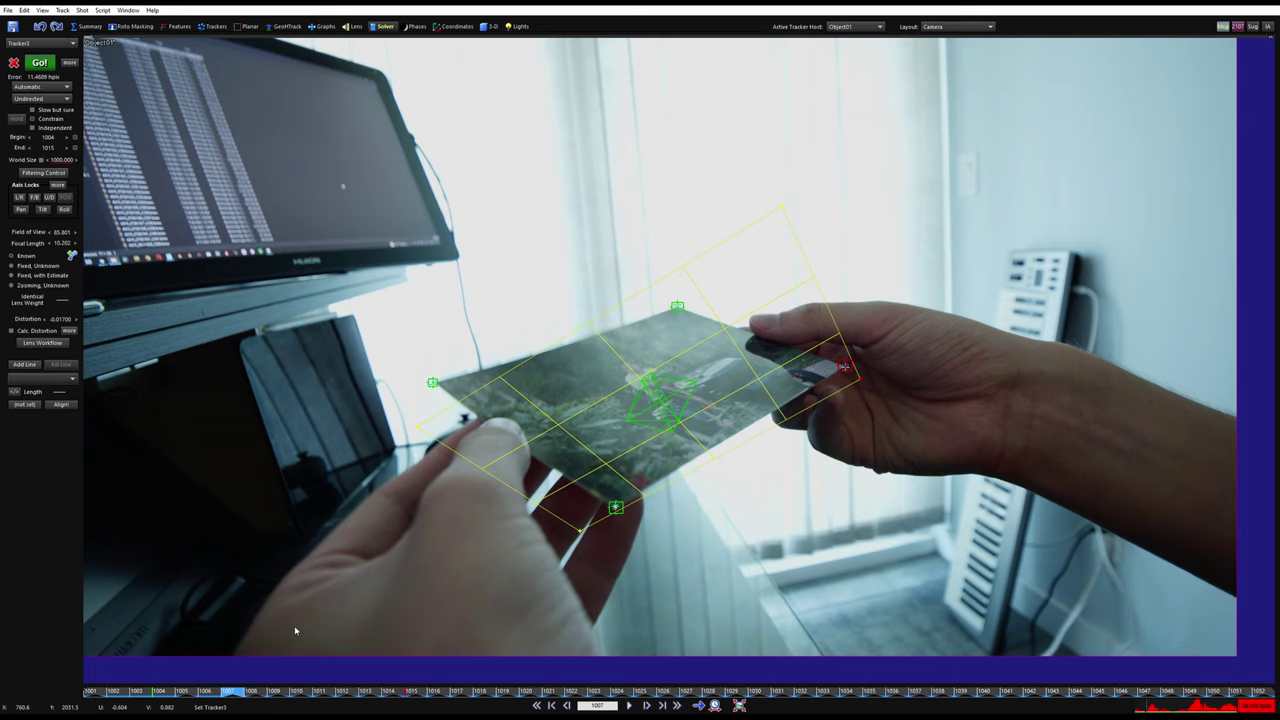
pyautogui.moveTo(235, 692); pyautogui.dragTo(394, 692)
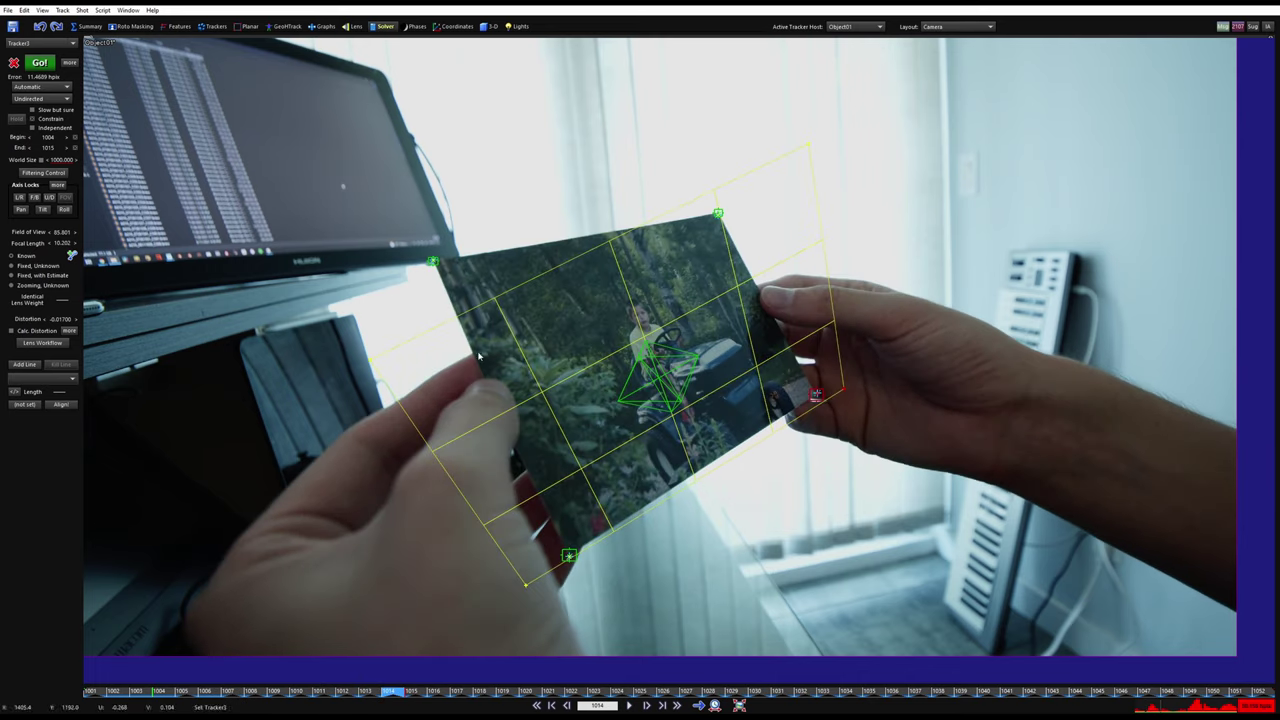
pyautogui.click(40, 98)
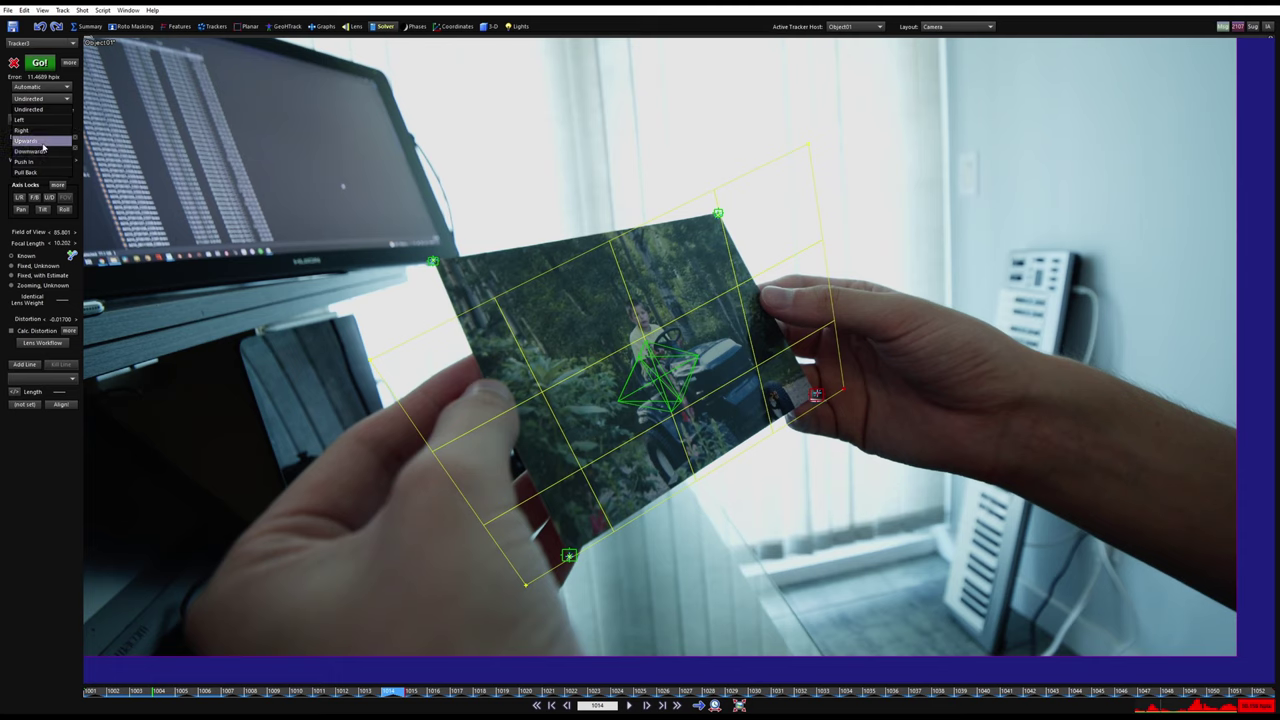
pyautogui.click(43, 141)
pyautogui.click(39, 63)
pyautogui.click(190, 172)
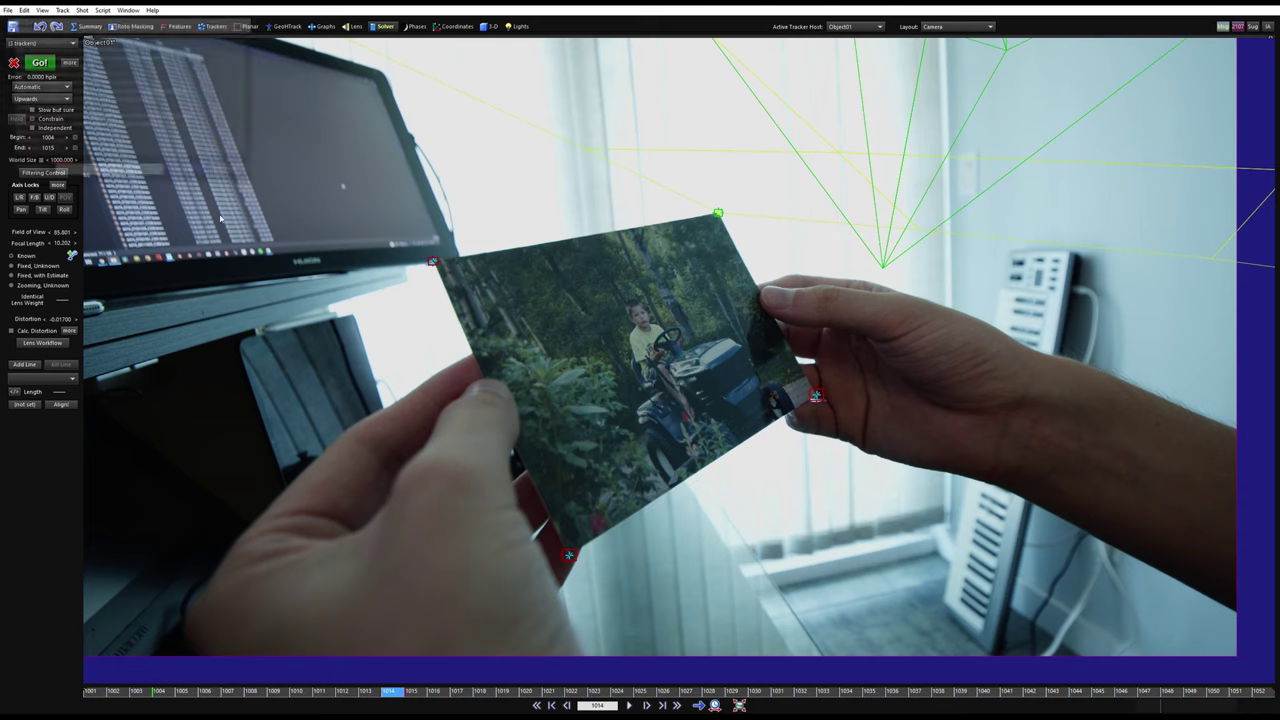
# - Set the solver's direction hint to Left, solve Object01 again and accept the solve
pyautogui.click(46, 102)
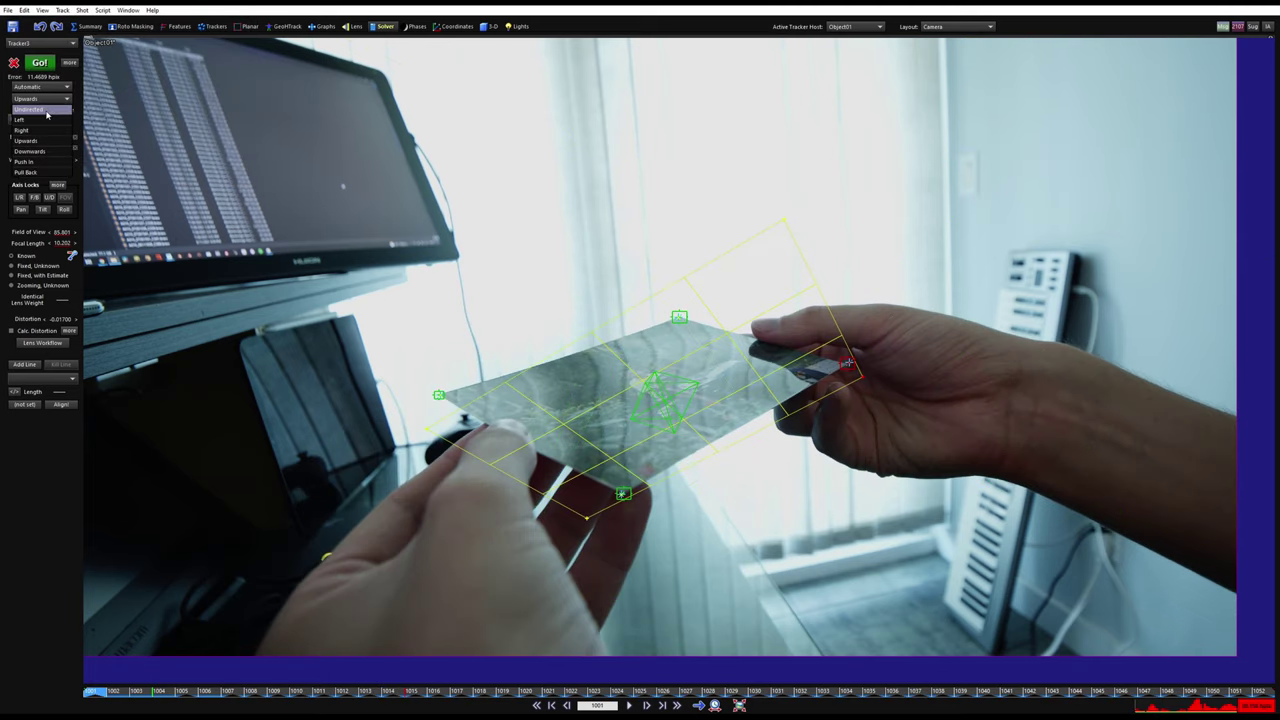
pyautogui.click(46, 121)
pyautogui.click(39, 64)
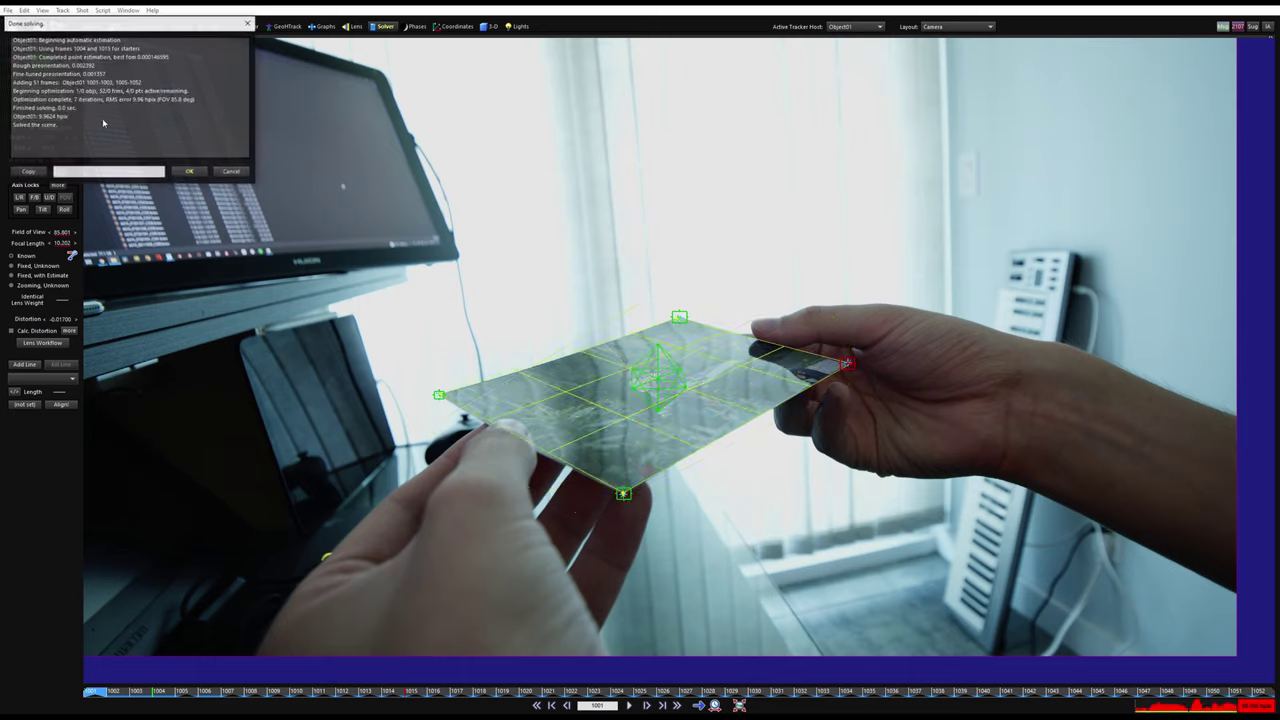
pyautogui.click(180, 173)
# - Scrub the first frames to check the plane's fit, and review the direction hints and the Advanced Solver Settings
pyautogui.moveTo(140, 692); pyautogui.dragTo(186, 688)
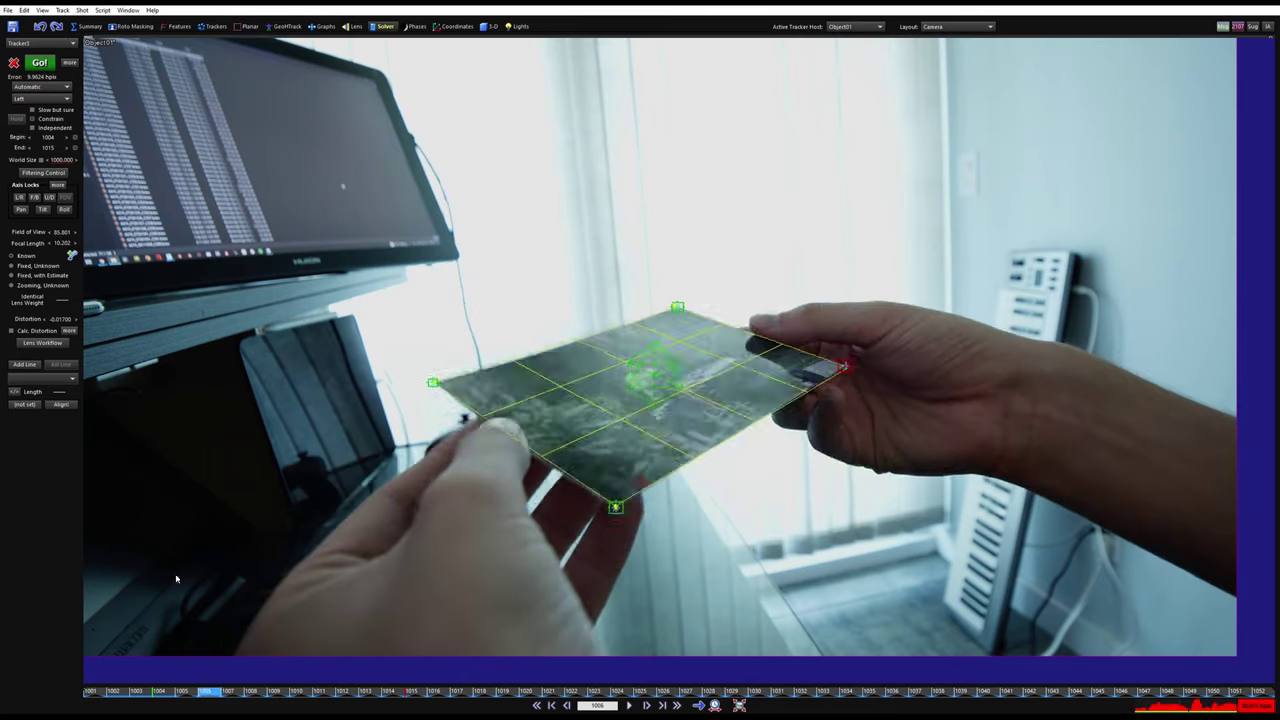
pyautogui.click(44, 100)
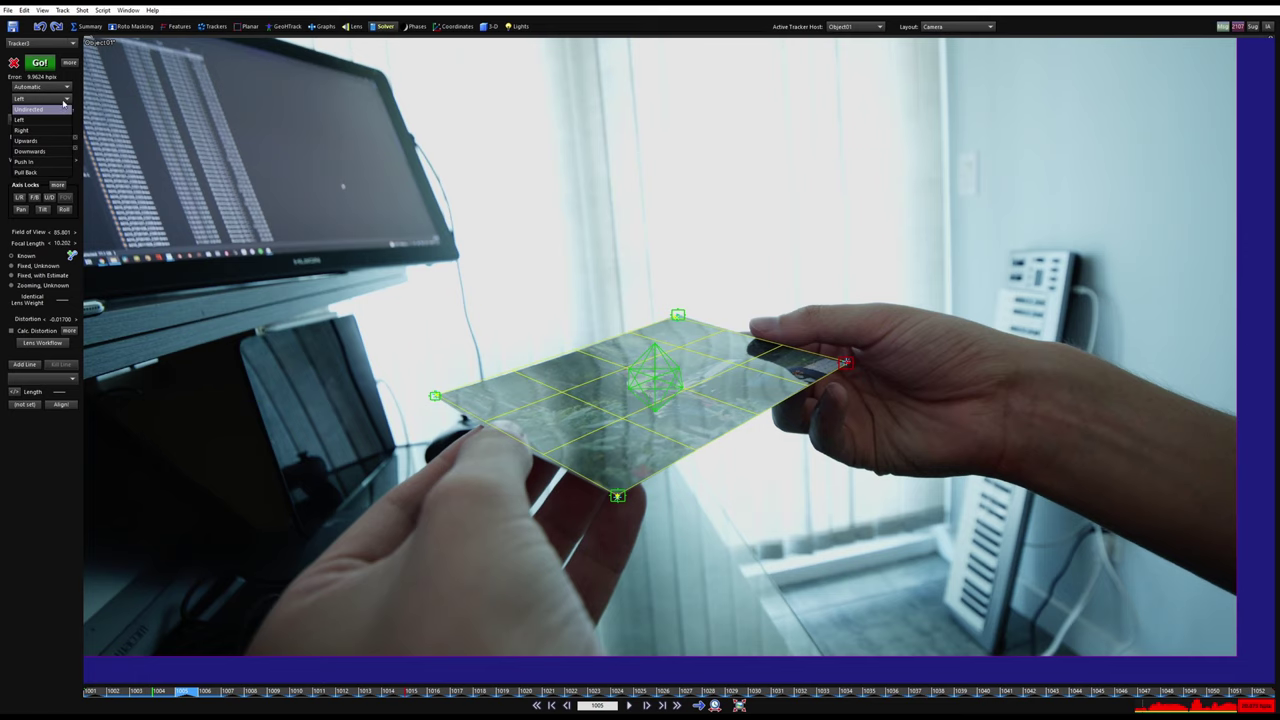
pyautogui.click(64, 102)
pyautogui.moveTo(188, 694); pyautogui.dragTo(90, 620)
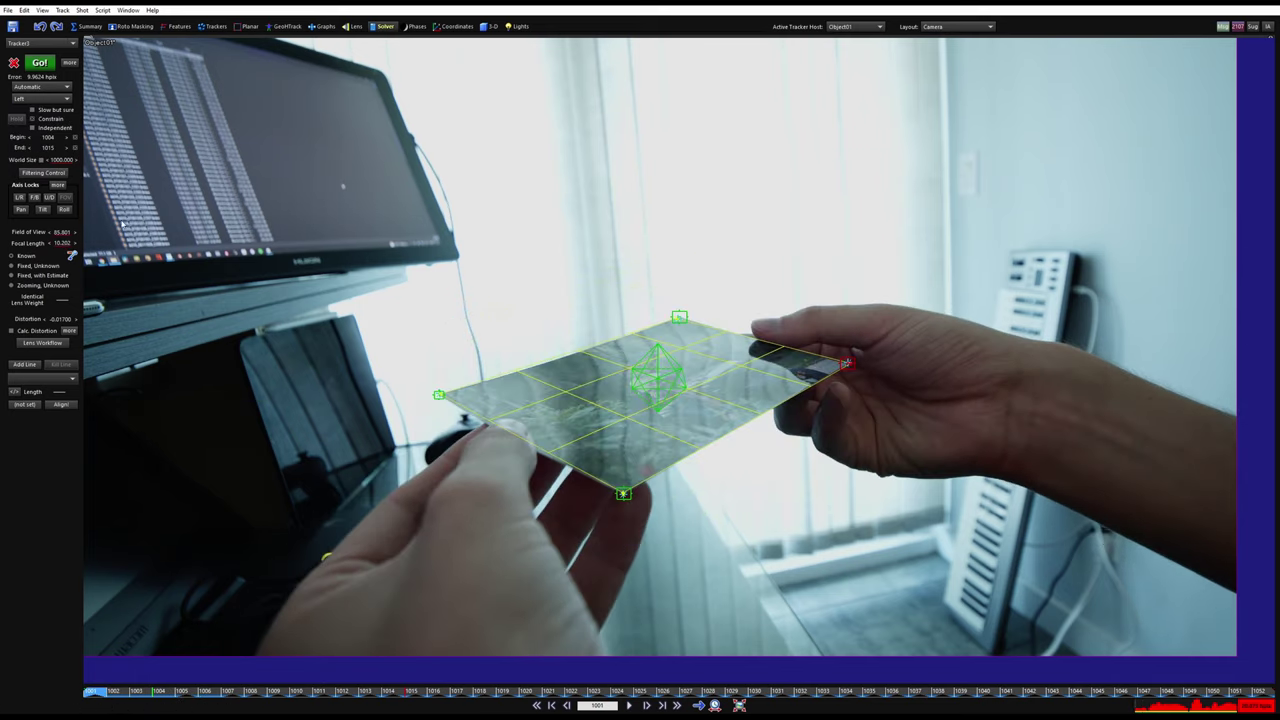
pyautogui.click(72, 64)
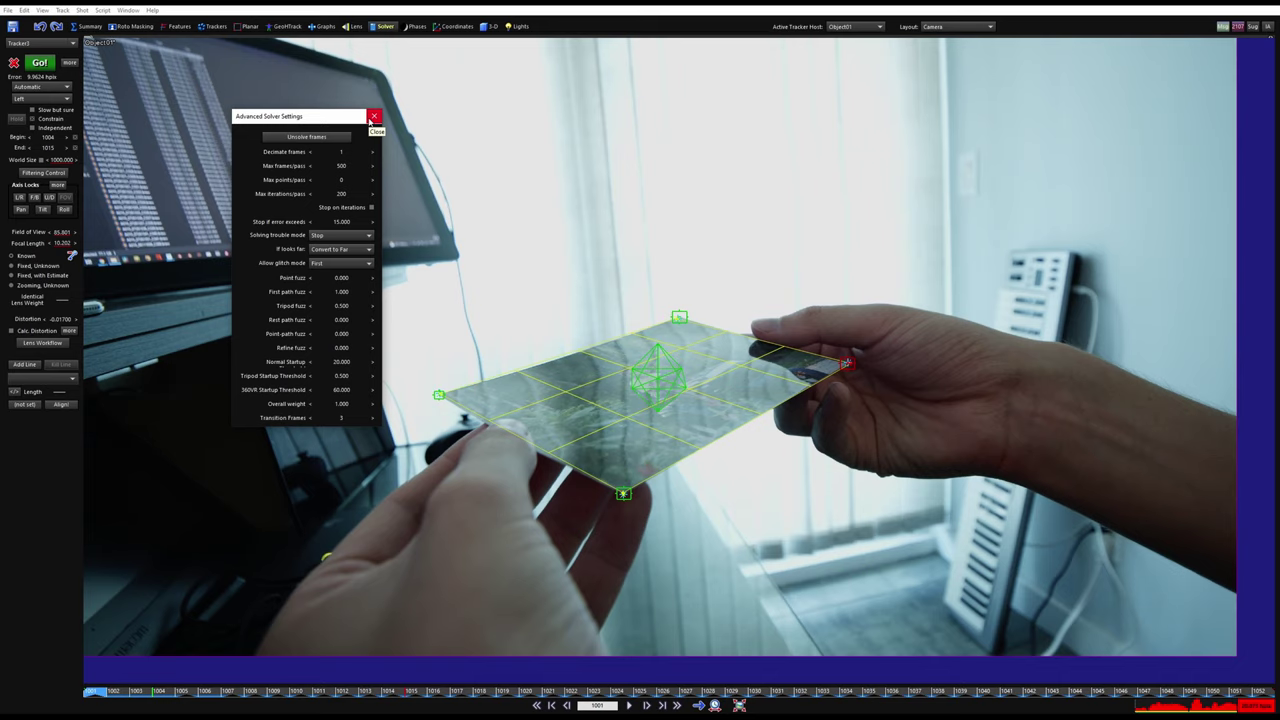
pyautogui.click(374, 116)
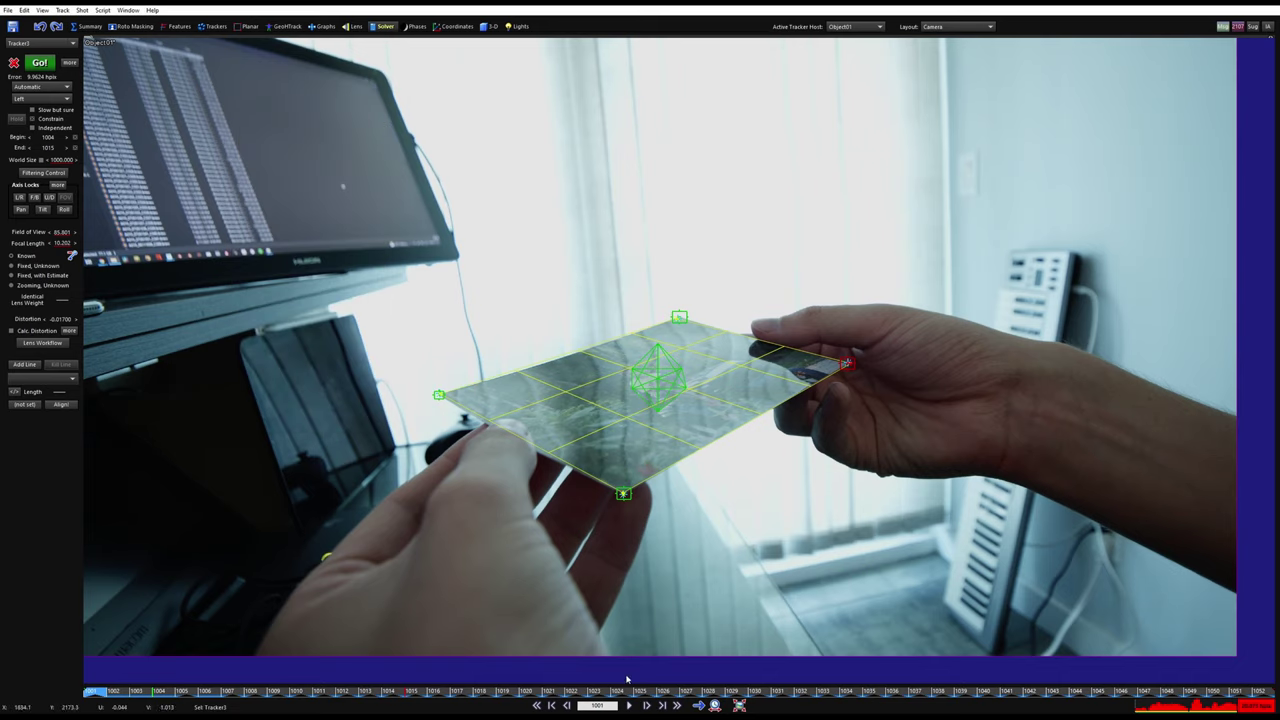
# - Scrub the shot in the camera view and in the Quad layout to examine the plane's fit and motion
pyautogui.moveTo(612, 692); pyautogui.dragTo(474, 663)
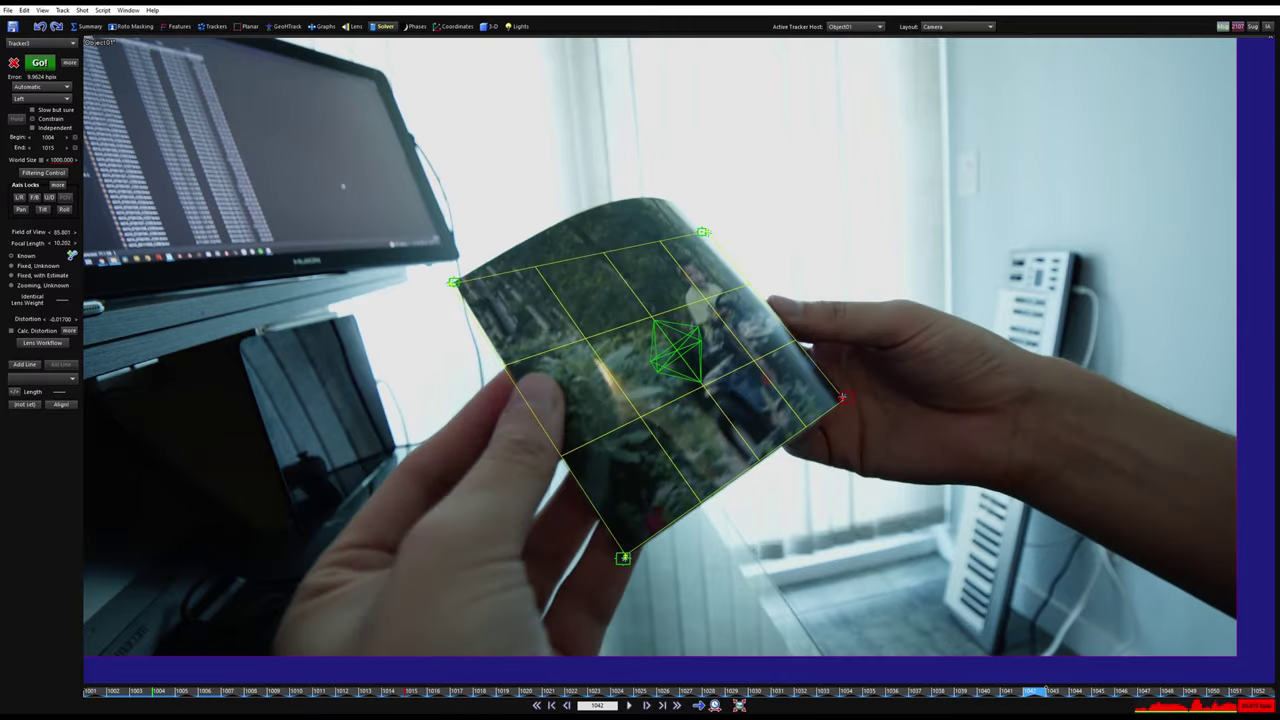
pyautogui.moveTo(1222, 682); pyautogui.dragTo(486, 655)
pyautogui.press('F7')
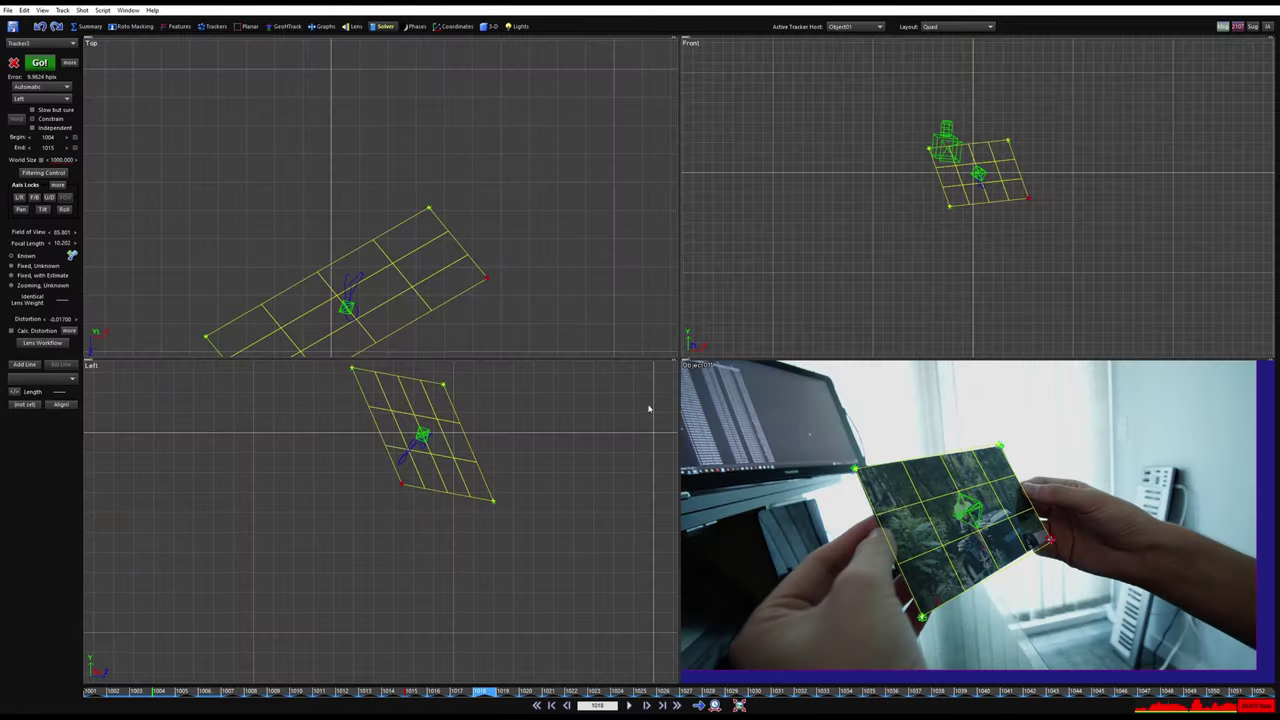
pyautogui.scroll(2, 352, 307)
pyautogui.moveTo(554, 692); pyautogui.dragTo(827, 660)
pyautogui.scroll(-2, 354, 245)
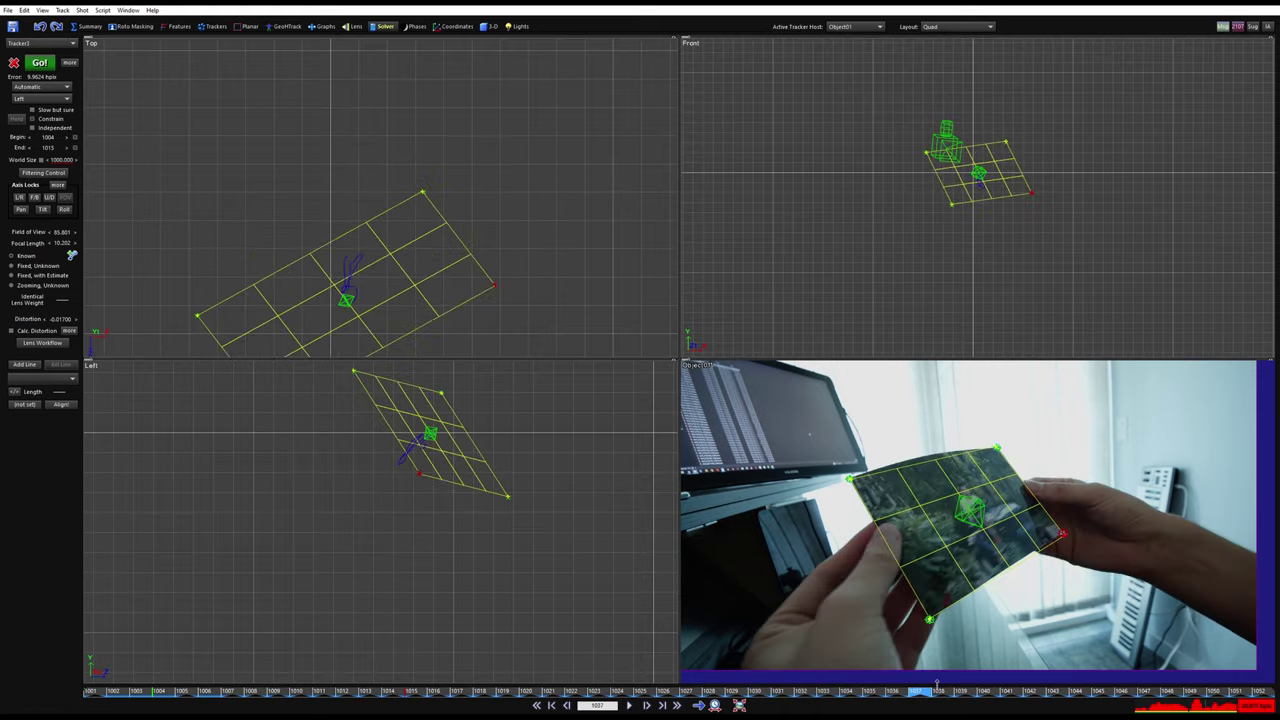
# - Scrub between about frames 1024 and 1037, comparing the plane in the Top view with the bending photo
pyautogui.moveTo(638, 683)
pyautogui.mouseDown()
pyautogui.moveTo(757, 704)
pyautogui.moveTo(642, 694)
pyautogui.mouseUp()
pyautogui.moveTo(758, 698); pyautogui.dragTo(636, 682)
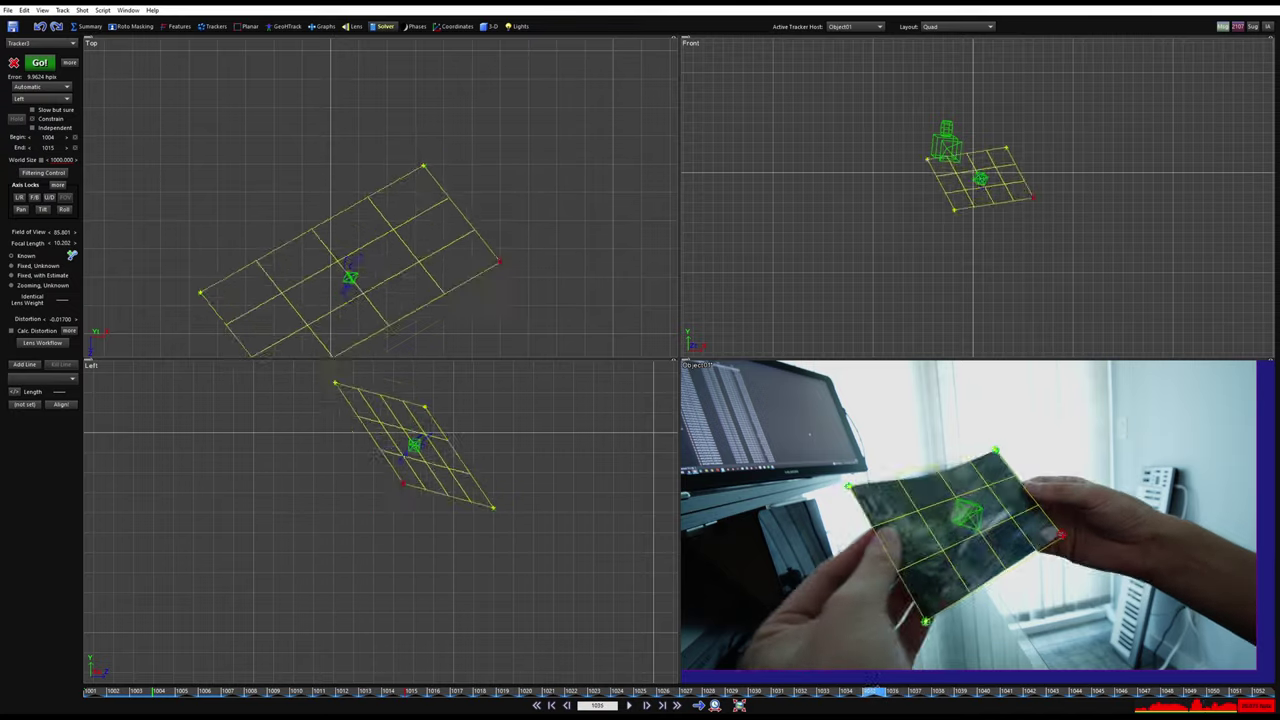
pyautogui.moveTo(698, 682)
pyautogui.mouseDown()
pyautogui.moveTo(640, 692)
pyautogui.moveTo(705, 692)
pyautogui.mouseUp()
pyautogui.moveTo(453, 250); pyautogui.dragTo(470, 201, button='middle')
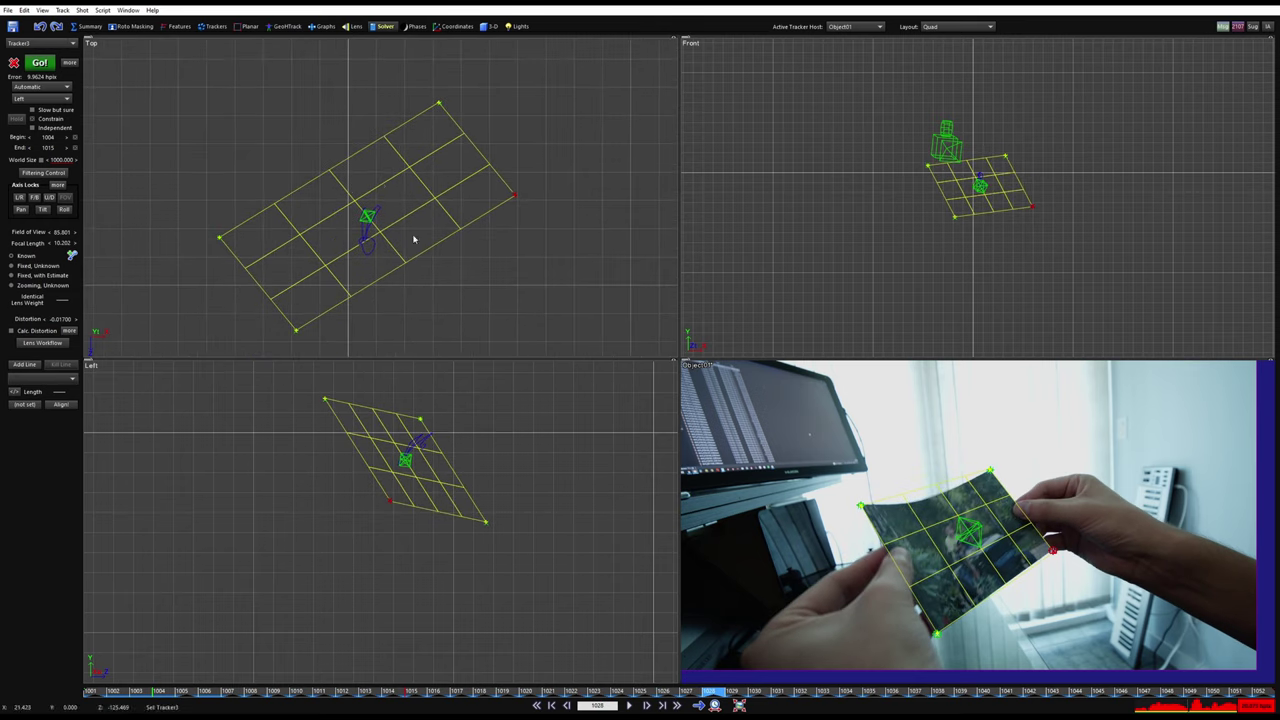
pyautogui.moveTo(726, 697); pyautogui.dragTo(665, 692)
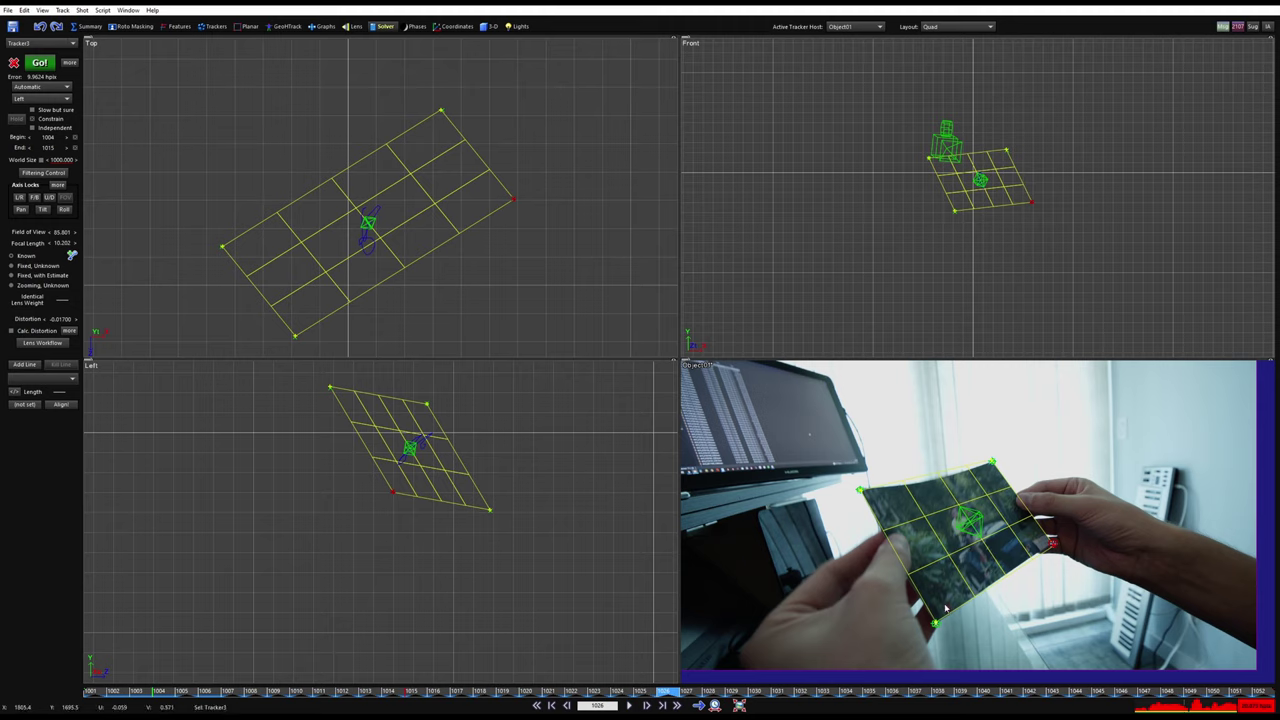
pyautogui.moveTo(696, 696); pyautogui.dragTo(620, 695)
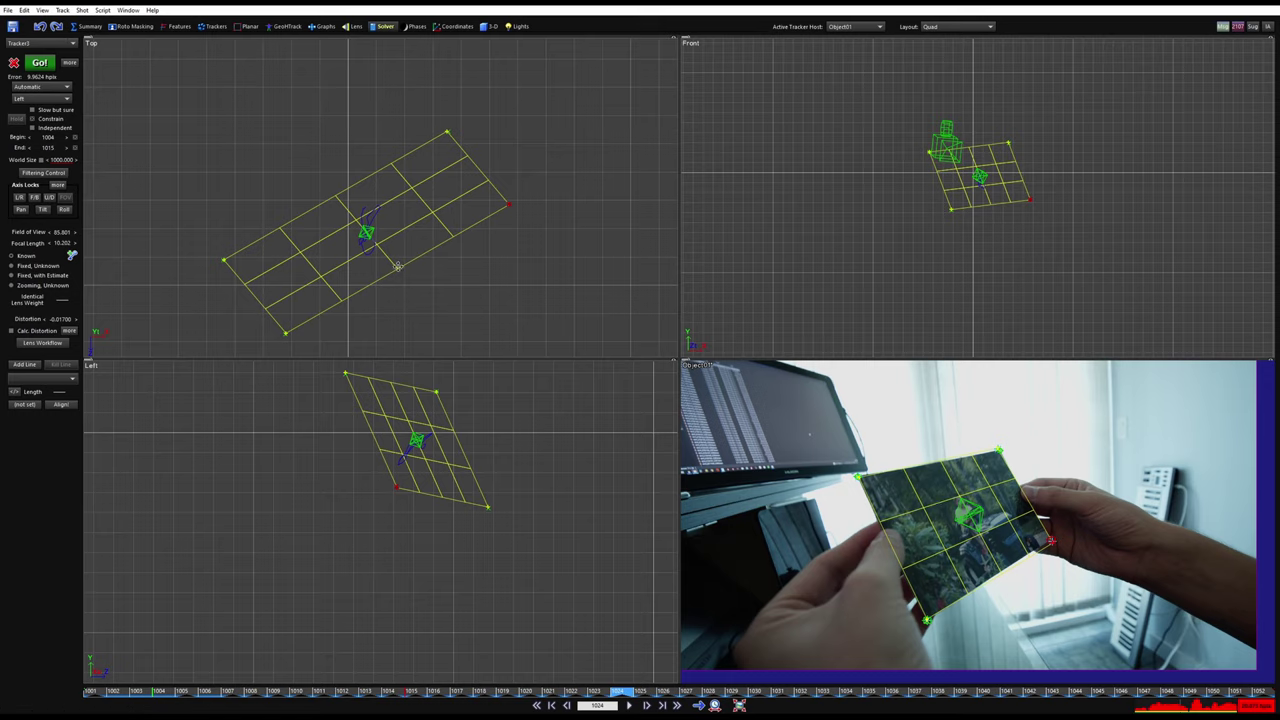
# - Open the Graph Editor and show Object01's Solved Path channels as curves on a dark background
pyautogui.moveTo(1279, 140); pyautogui.dragTo(649, 278)
pyautogui.click(465, 332)
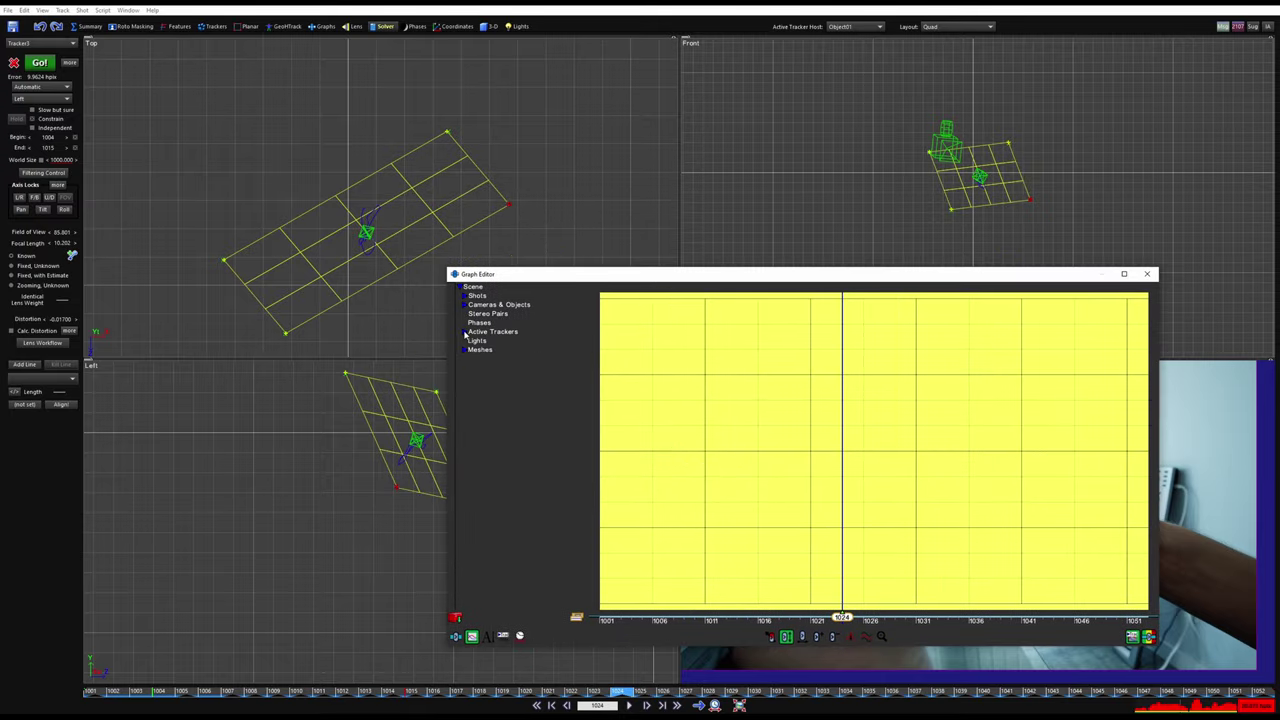
pyautogui.click(465, 305)
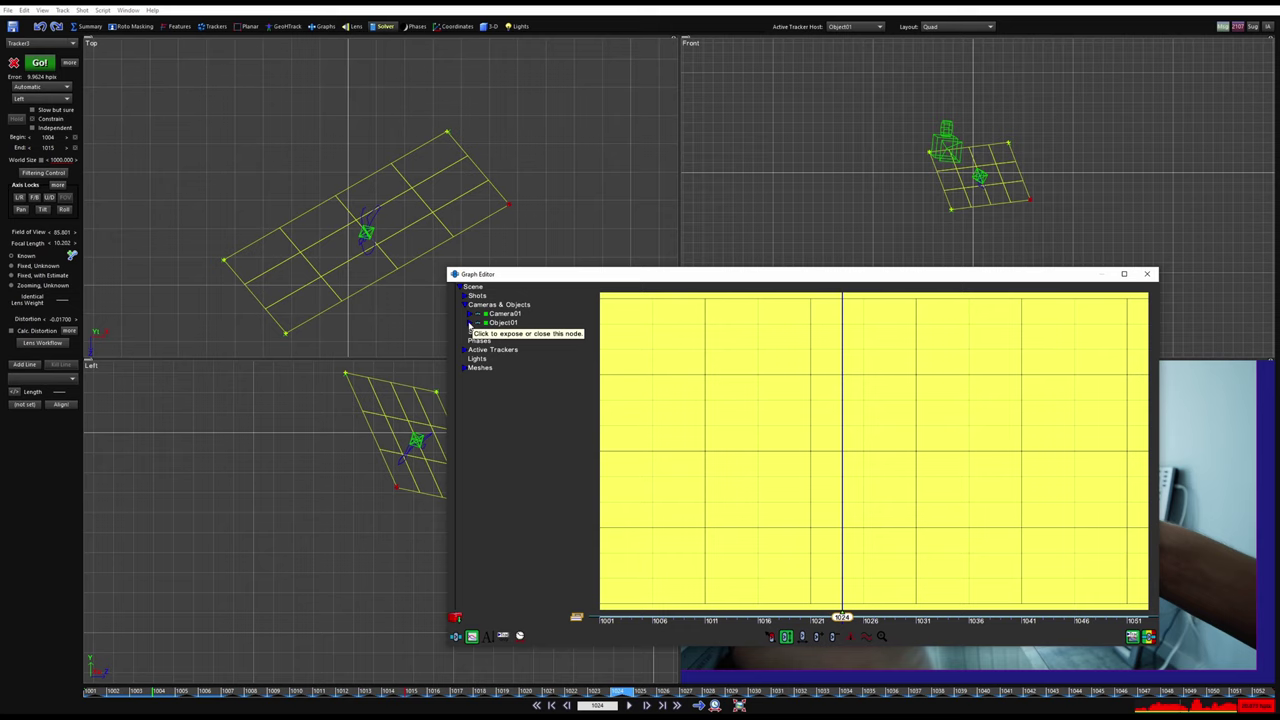
pyautogui.click(470, 323)
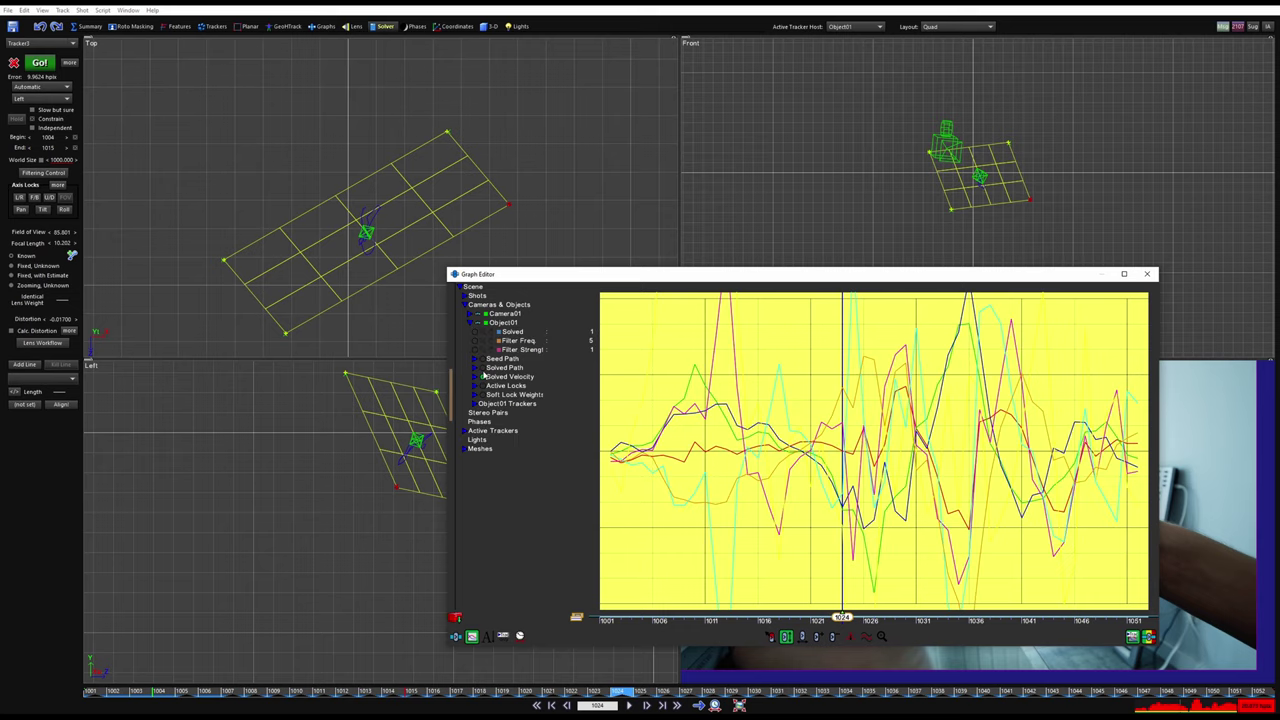
pyautogui.click(476, 368)
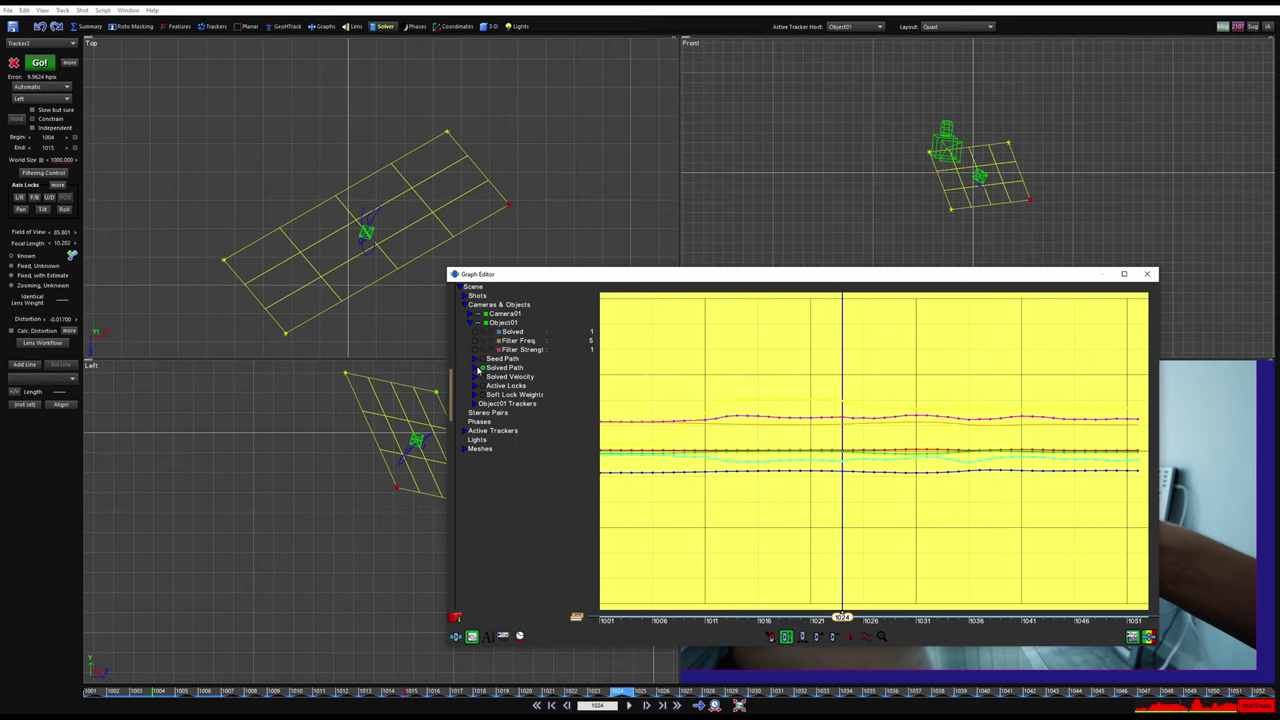
pyautogui.click(1150, 639)
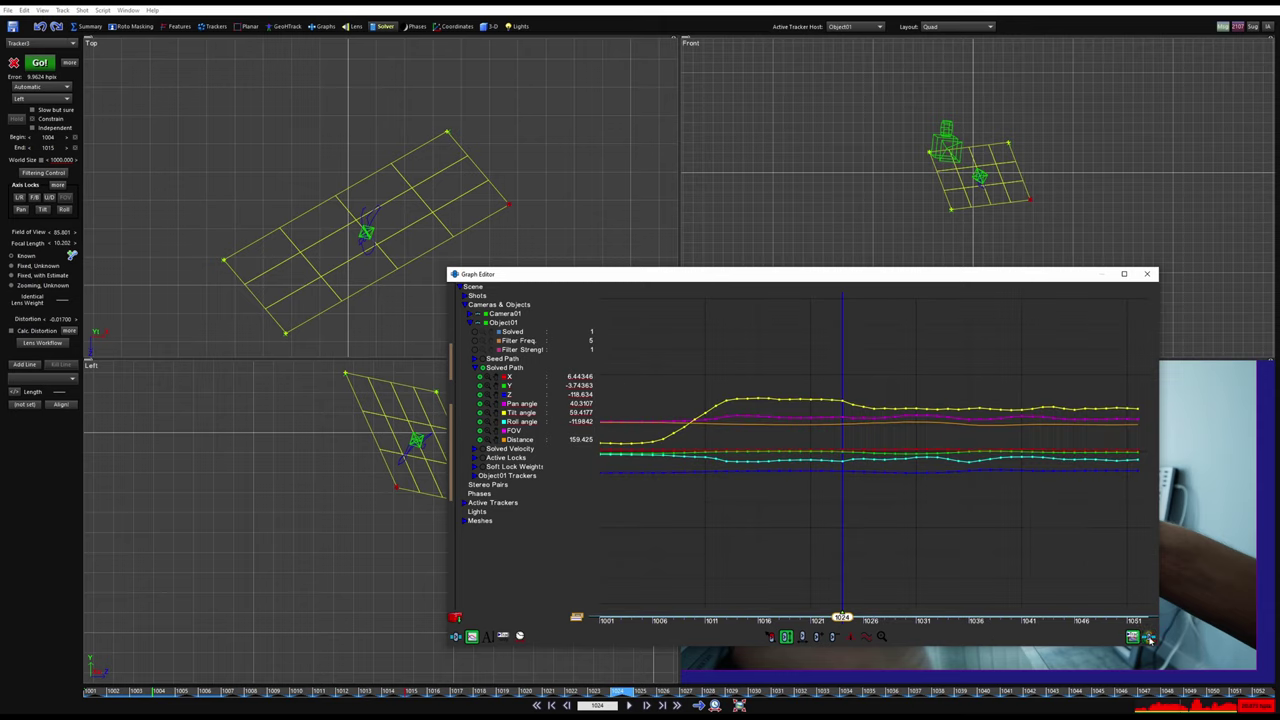
pyautogui.scroll(-2, 800, 425)
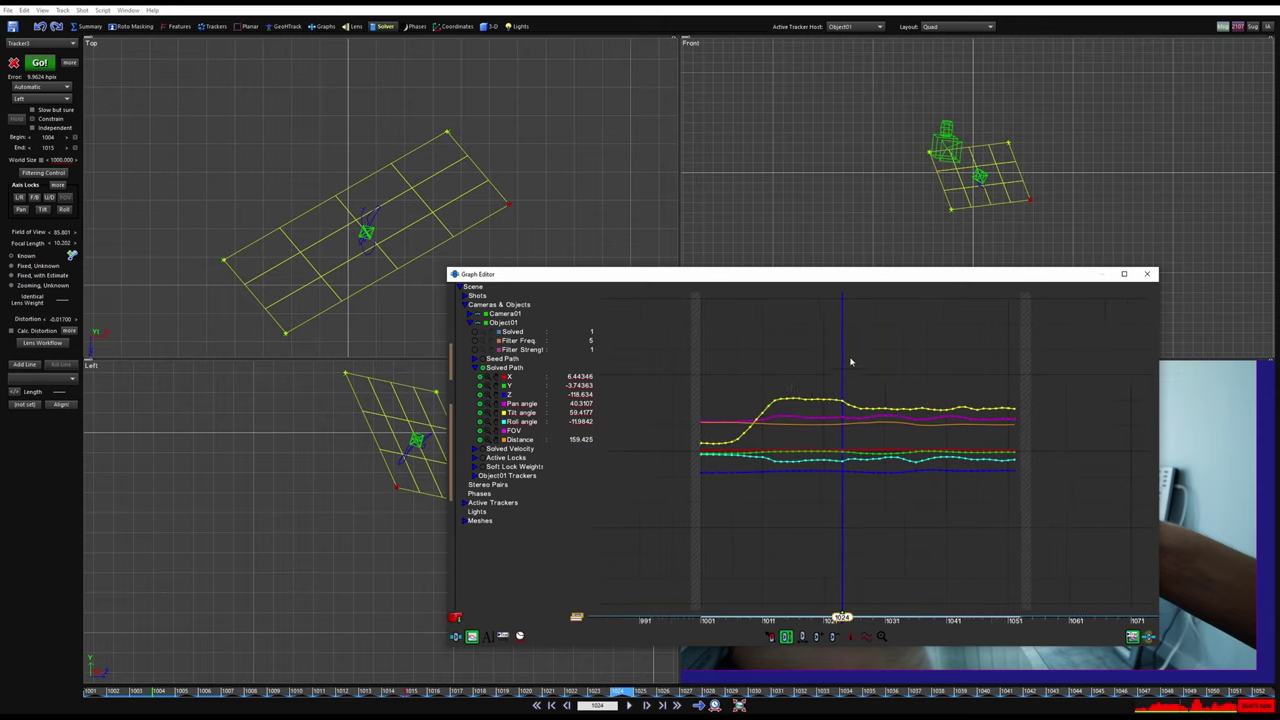
# - Show only the X, Y and Z curves of Object01's Solved Path, scale them to fit, and scrub to frame 1039
pyautogui.click(481, 404)
pyautogui.click(481, 413)
pyautogui.click(480, 422)
pyautogui.click(480, 431)
pyautogui.click(480, 440)
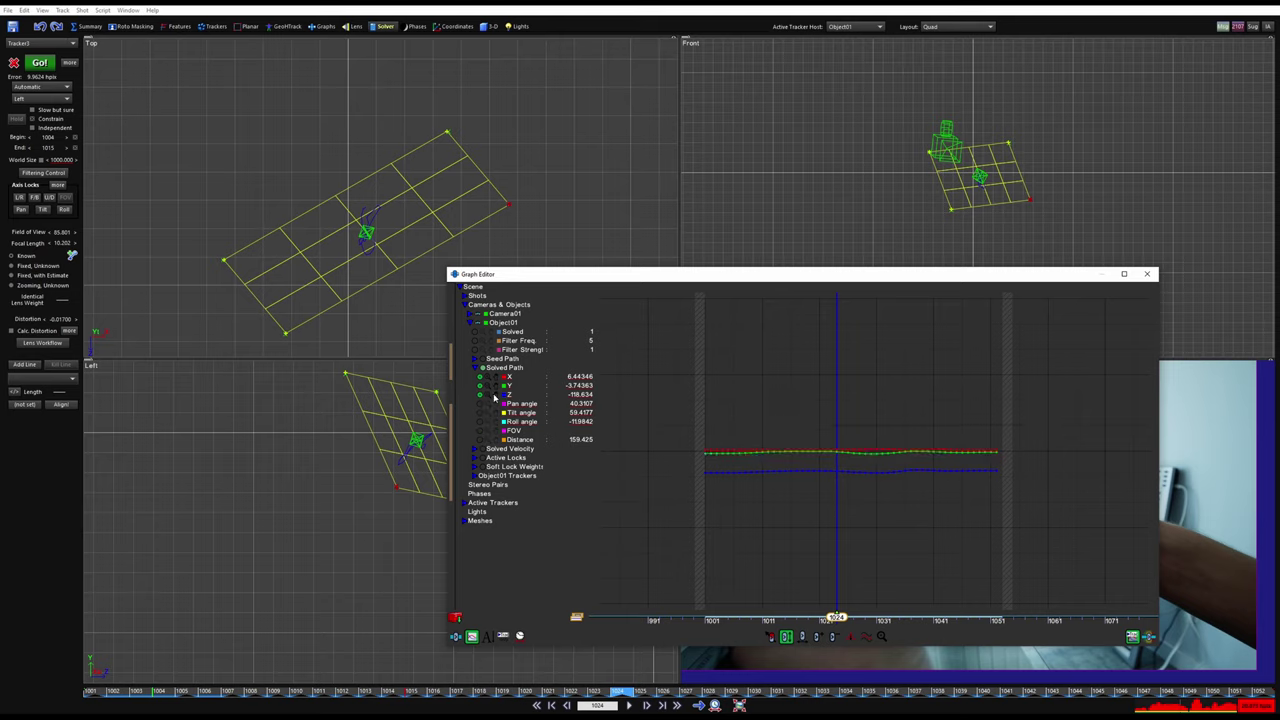
pyautogui.doubleClick(494, 396)
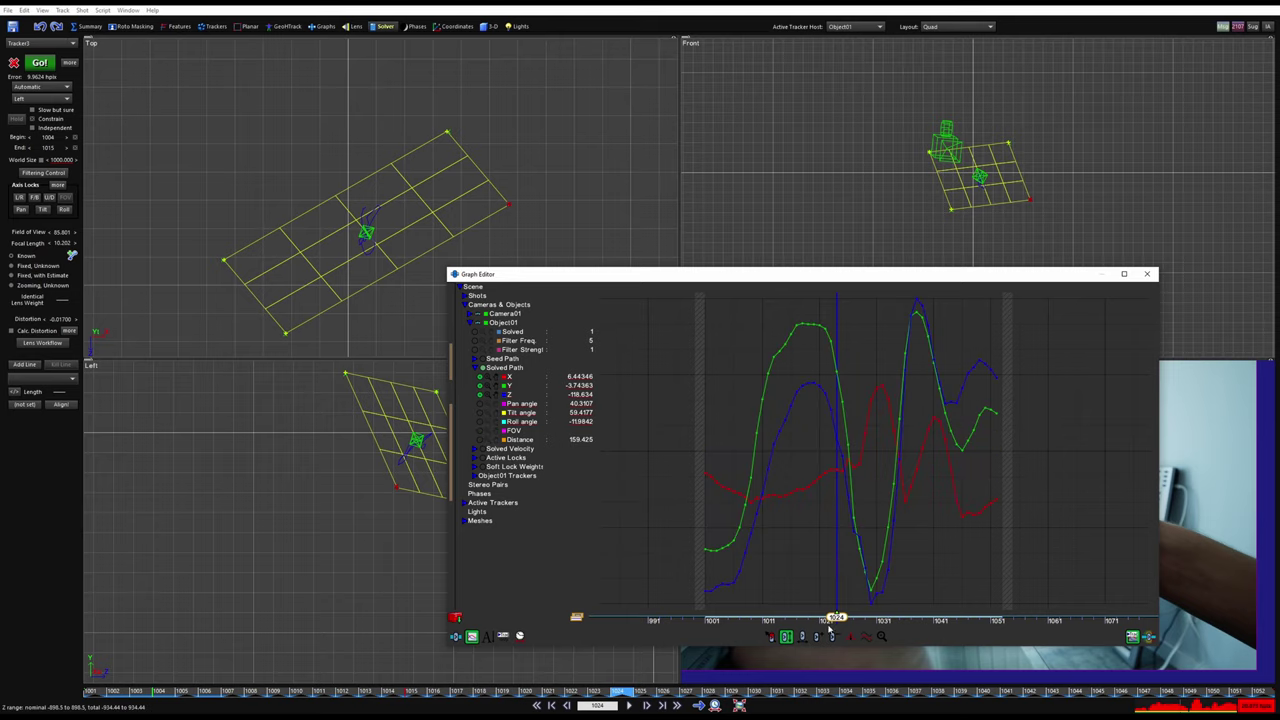
pyautogui.moveTo(832, 621)
pyautogui.mouseDown()
pyautogui.moveTo(766, 616)
pyautogui.moveTo(871, 616)
pyautogui.moveTo(830, 618)
pyautogui.moveTo(922, 592)
pyautogui.mouseUp()
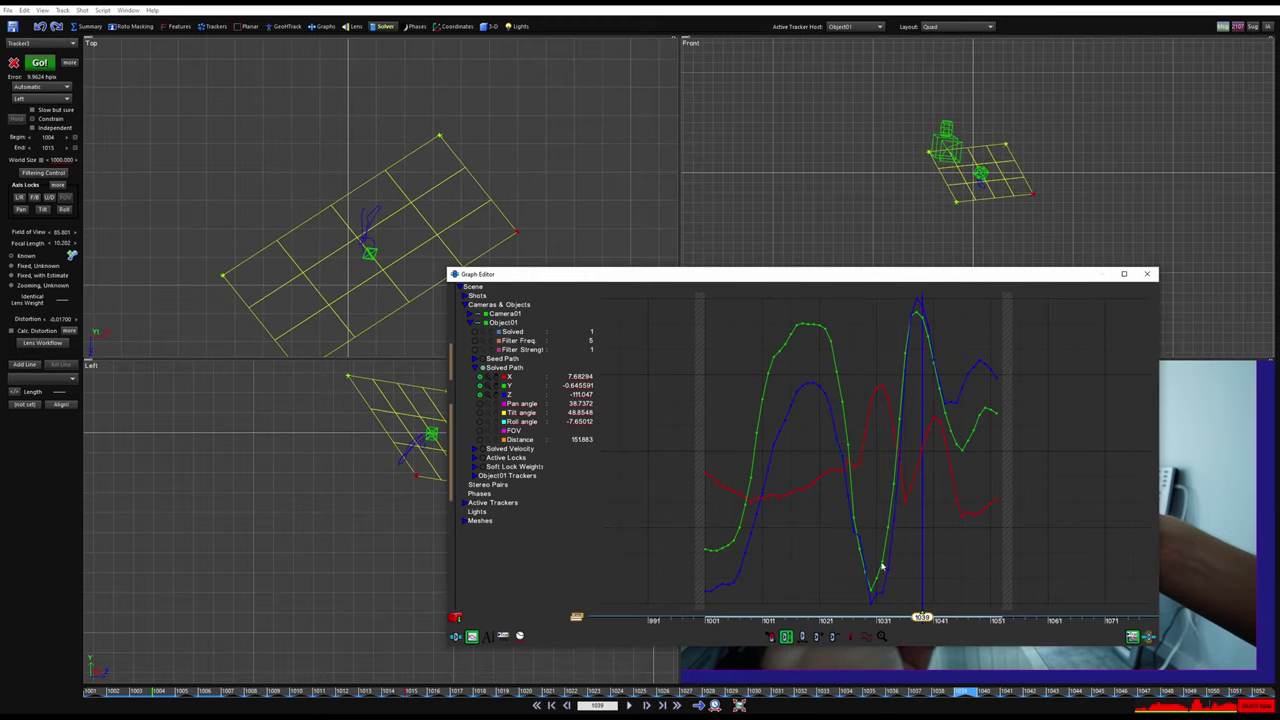
# - Show only the Z curve of Object01's Solved Path, and play and scrub it alongside the camera view
pyautogui.click(482, 385)
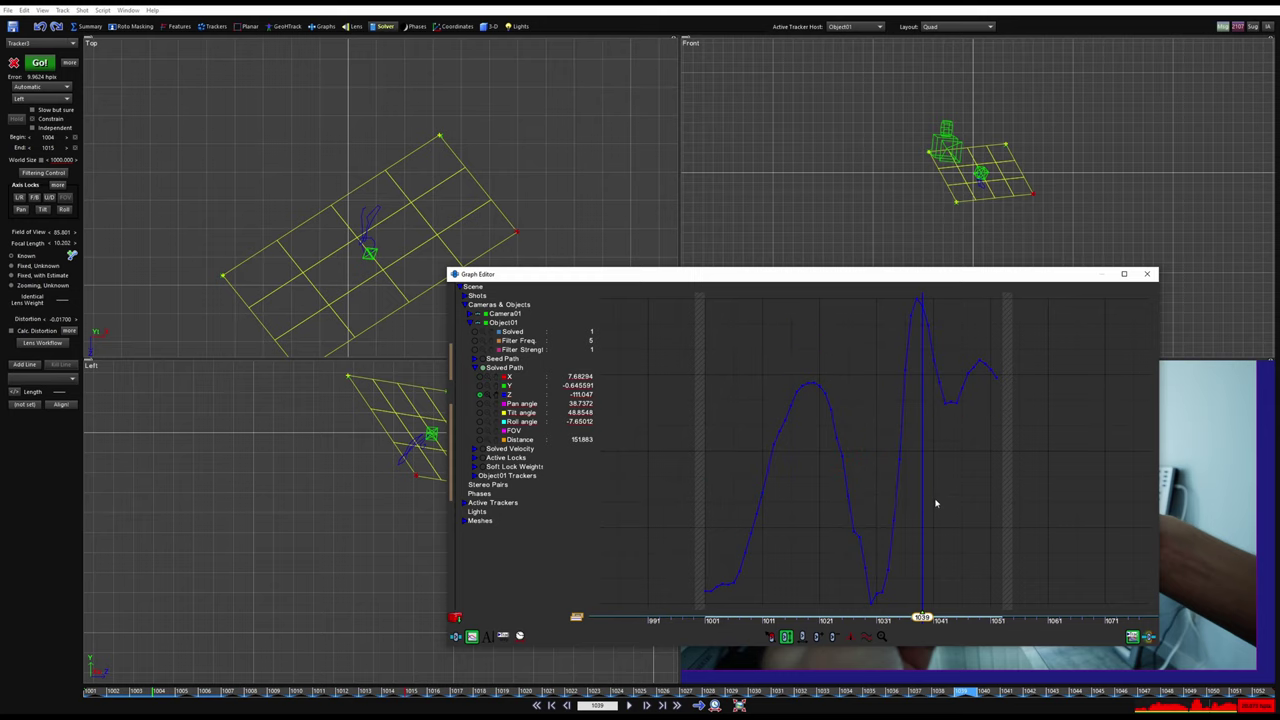
pyautogui.scroll(1, 936, 503)
pyautogui.moveTo(921, 617); pyautogui.dragTo(778, 615)
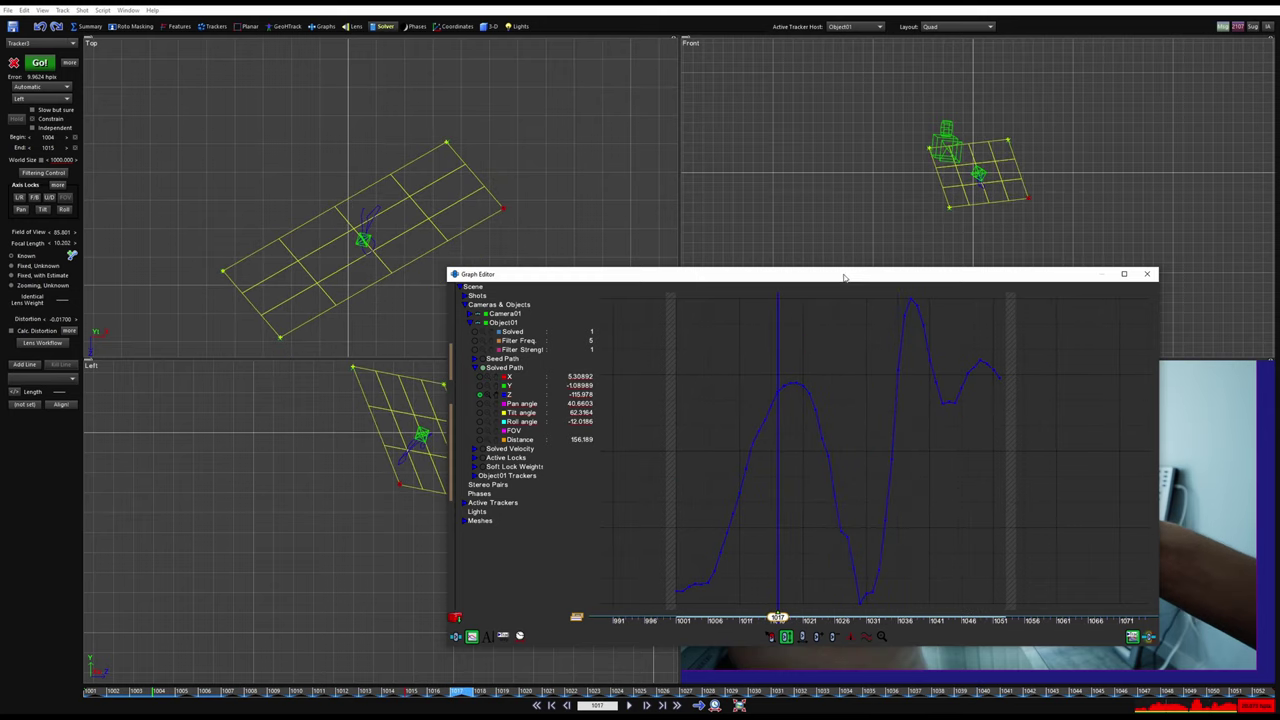
pyautogui.moveTo(843, 277); pyautogui.dragTo(511, 315)
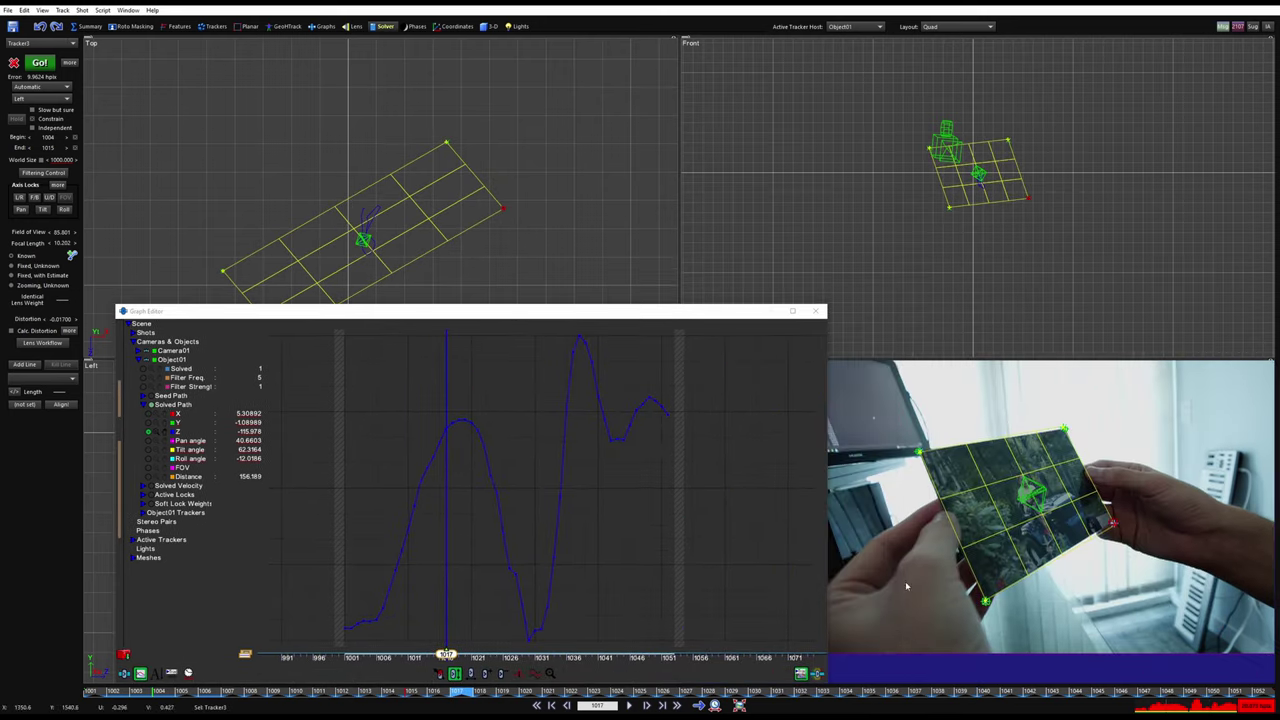
pyautogui.click(630, 705)
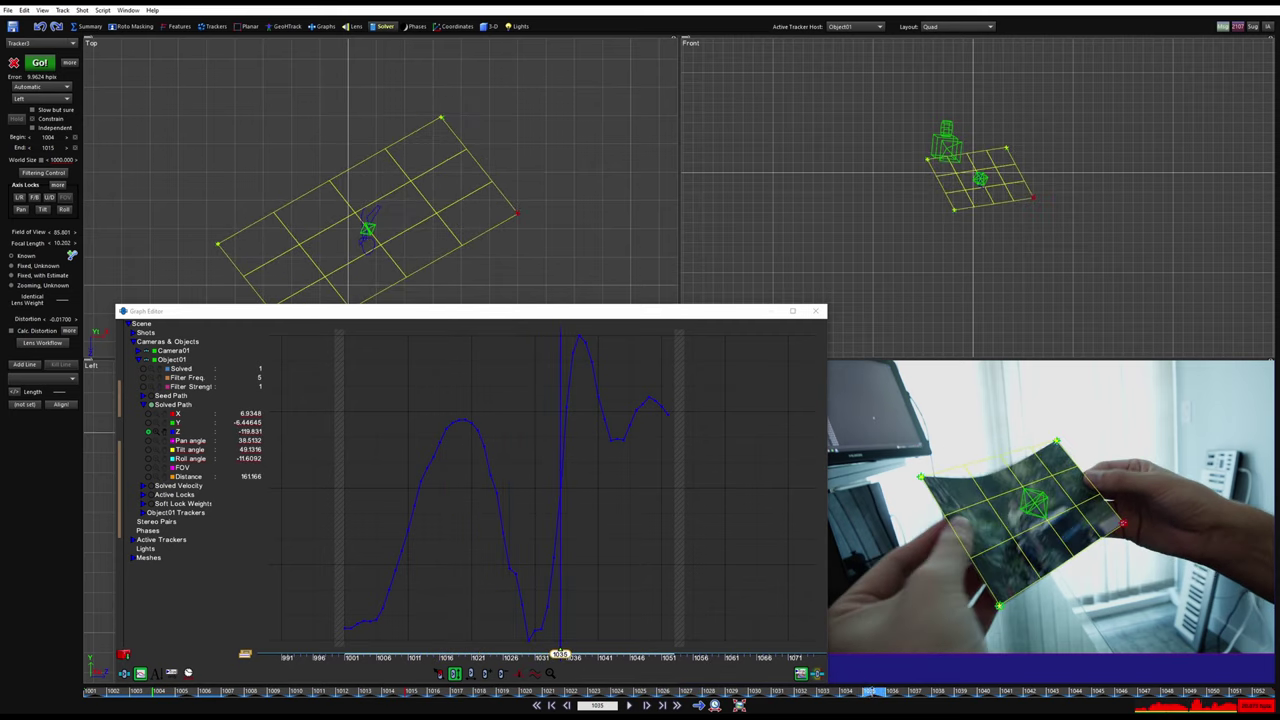
pyautogui.moveTo(872, 692)
pyautogui.mouseDown()
pyautogui.moveTo(691, 688)
pyautogui.moveTo(910, 659)
pyautogui.moveTo(600, 657)
pyautogui.moveTo(898, 654)
pyautogui.moveTo(718, 653)
pyautogui.moveTo(850, 652)
pyautogui.moveTo(745, 650)
pyautogui.mouseUp()
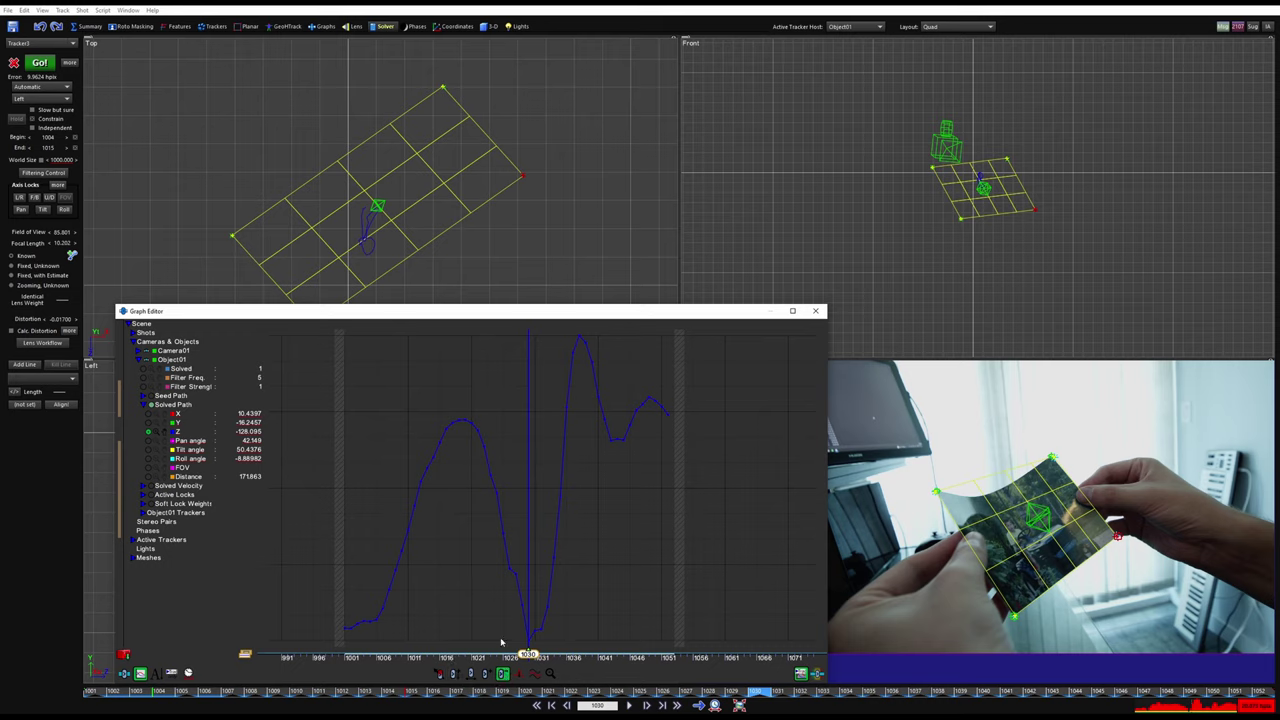
# - Delete the Z-curve keys forming the dip around frame 1030 and the peak around frame 1038
pyautogui.moveTo(478, 548); pyautogui.dragTo(630, 658)
pyautogui.moveTo(530, 394); pyautogui.dragTo(606, 315)
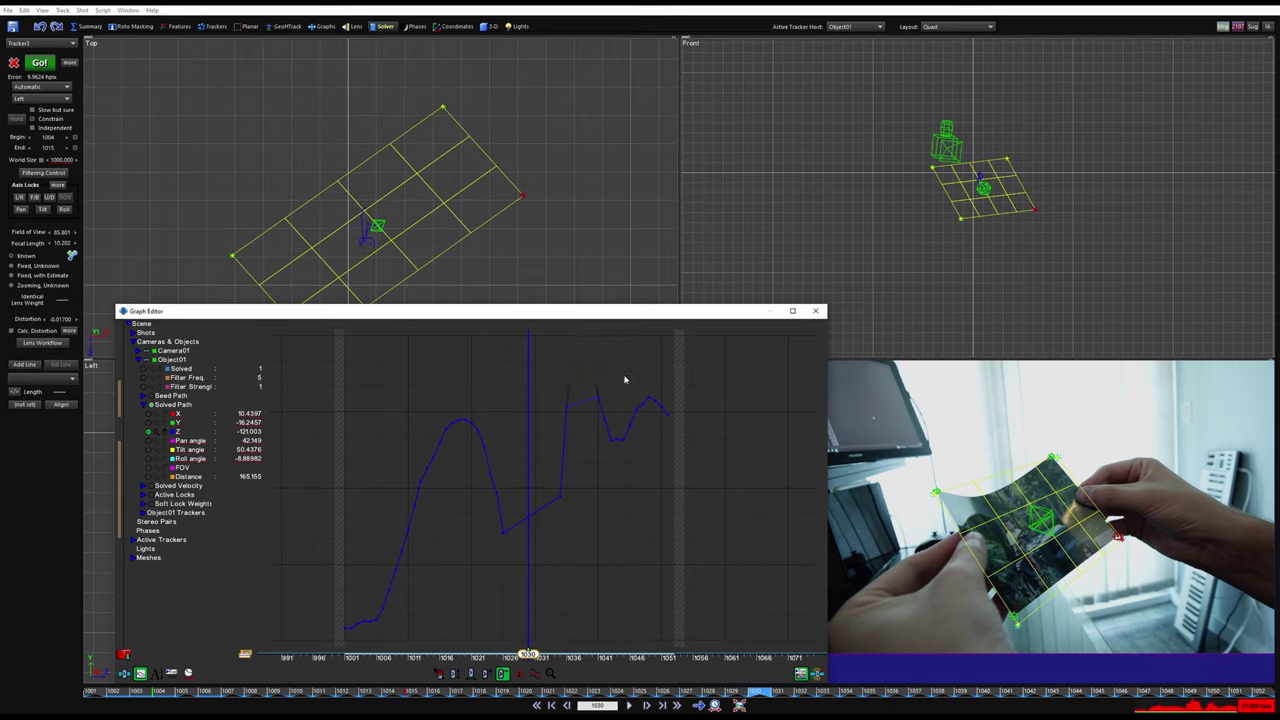
pyautogui.moveTo(641, 688)
pyautogui.mouseDown()
pyautogui.moveTo(620, 690)
pyautogui.moveTo(1050, 690)
pyautogui.moveTo(691, 690)
pyautogui.moveTo(896, 690)
pyautogui.mouseUp()
pyautogui.moveTo(538, 379); pyautogui.dragTo(613, 427)
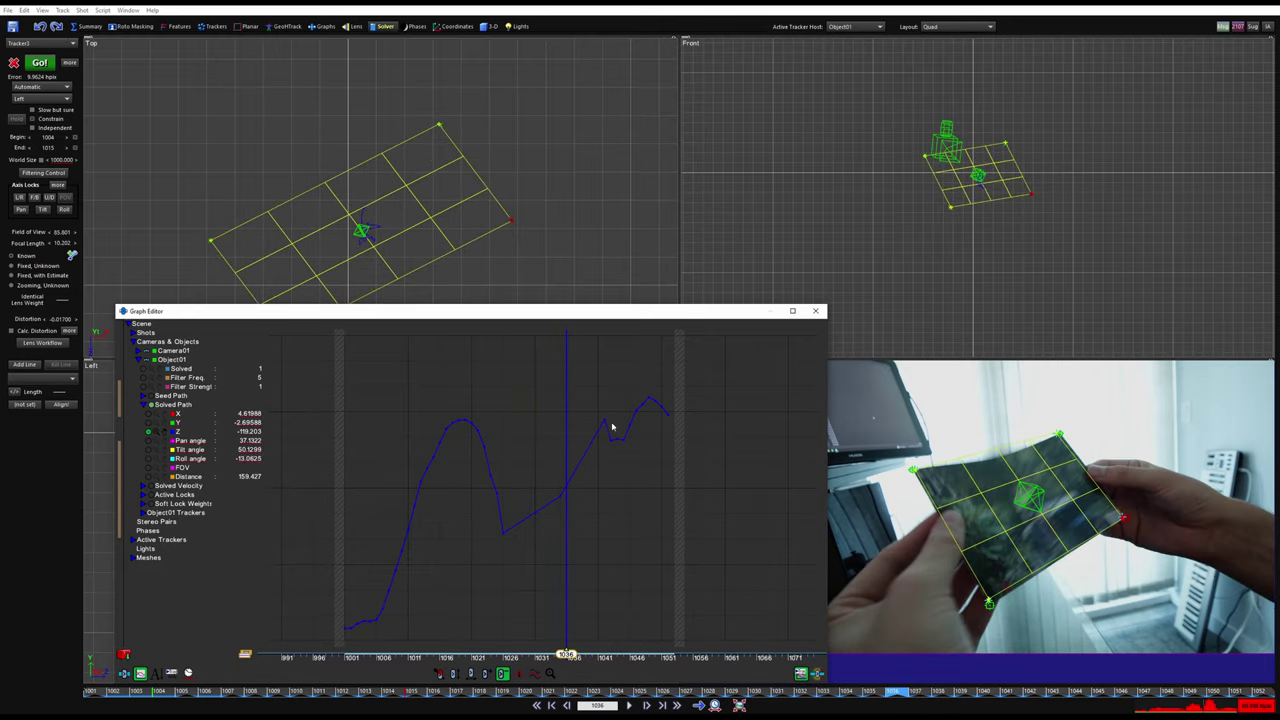
# - Delete the Z-curve keys around frame 1027 and across the hump near frame 1018, and return to frame 1001
pyautogui.moveTo(513, 552); pyautogui.dragTo(488, 510)
pyautogui.moveTo(479, 391); pyautogui.dragTo(418, 444)
pyautogui.moveTo(566, 654); pyautogui.dragTo(408, 655)
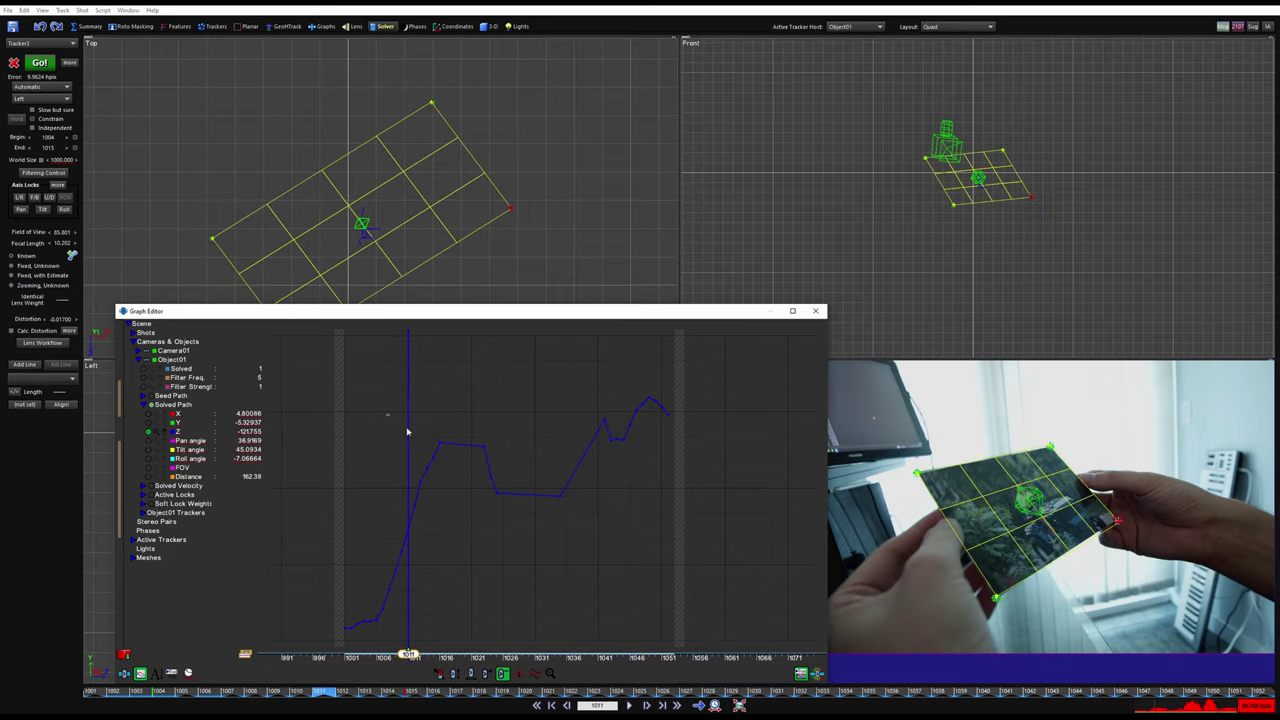
pyautogui.moveTo(386, 413); pyautogui.dragTo(458, 484)
pyautogui.hotkey('shift', 'a')
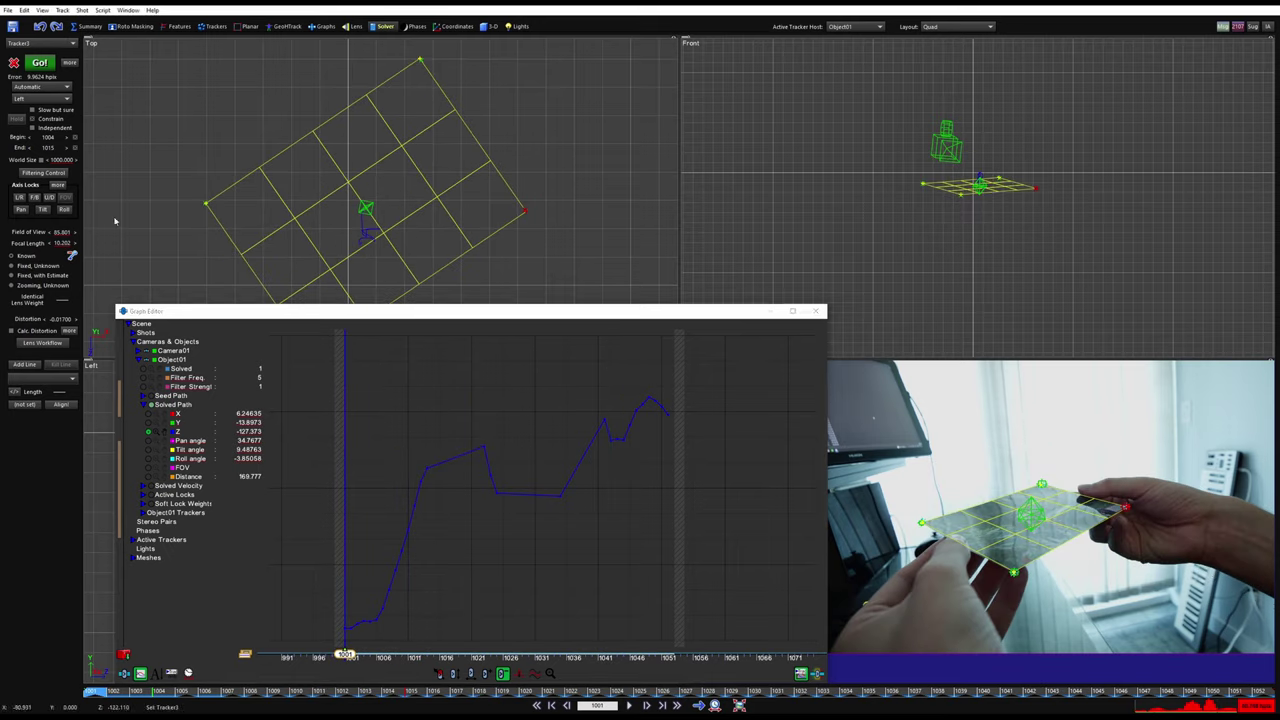
# - Apply path filtering to Object01's solved path on all axes except Distance, with frequency 5 and strength 1
pyautogui.click(43, 172)
pyautogui.moveTo(564, 275); pyautogui.dragTo(574, 170)
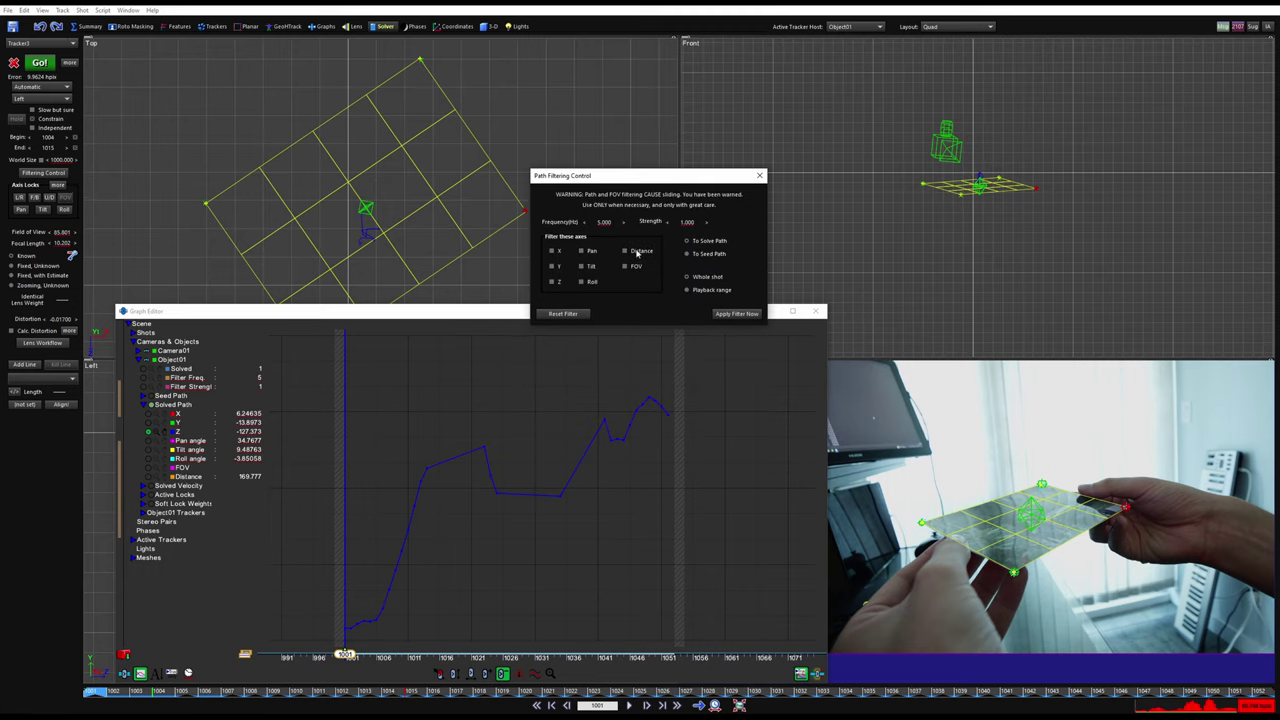
pyautogui.click(745, 314)
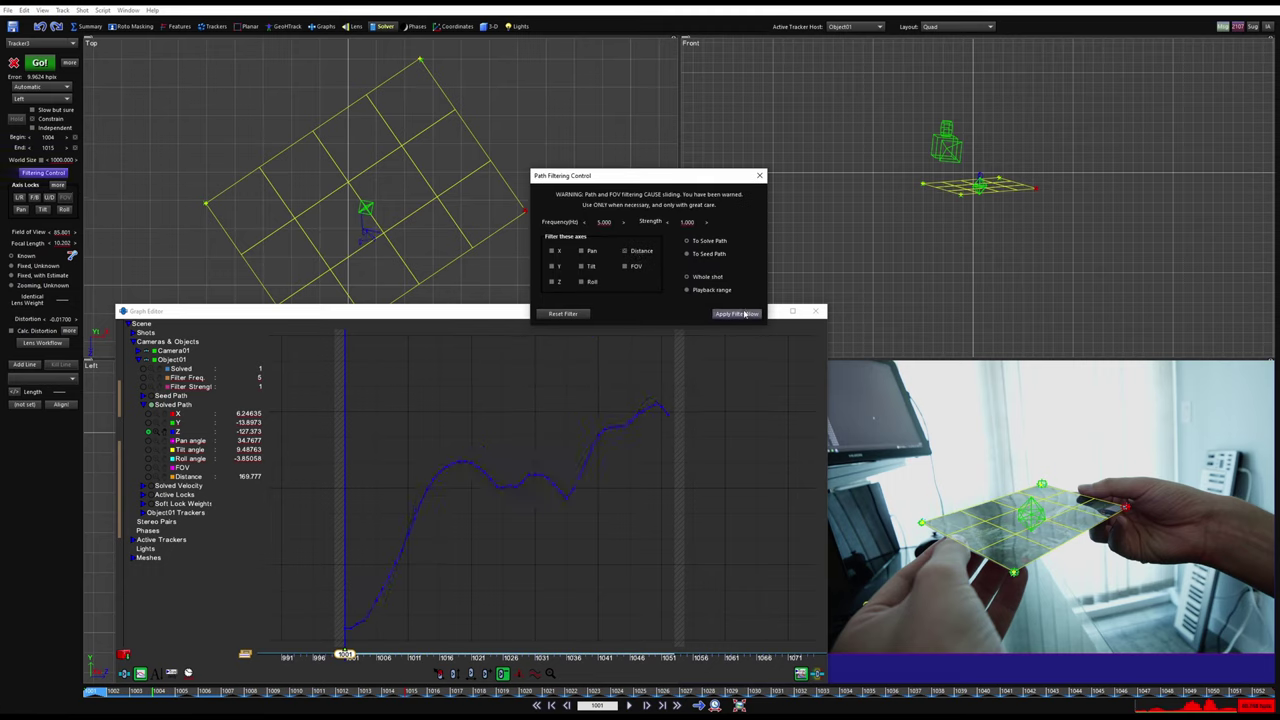
pyautogui.click(571, 481)
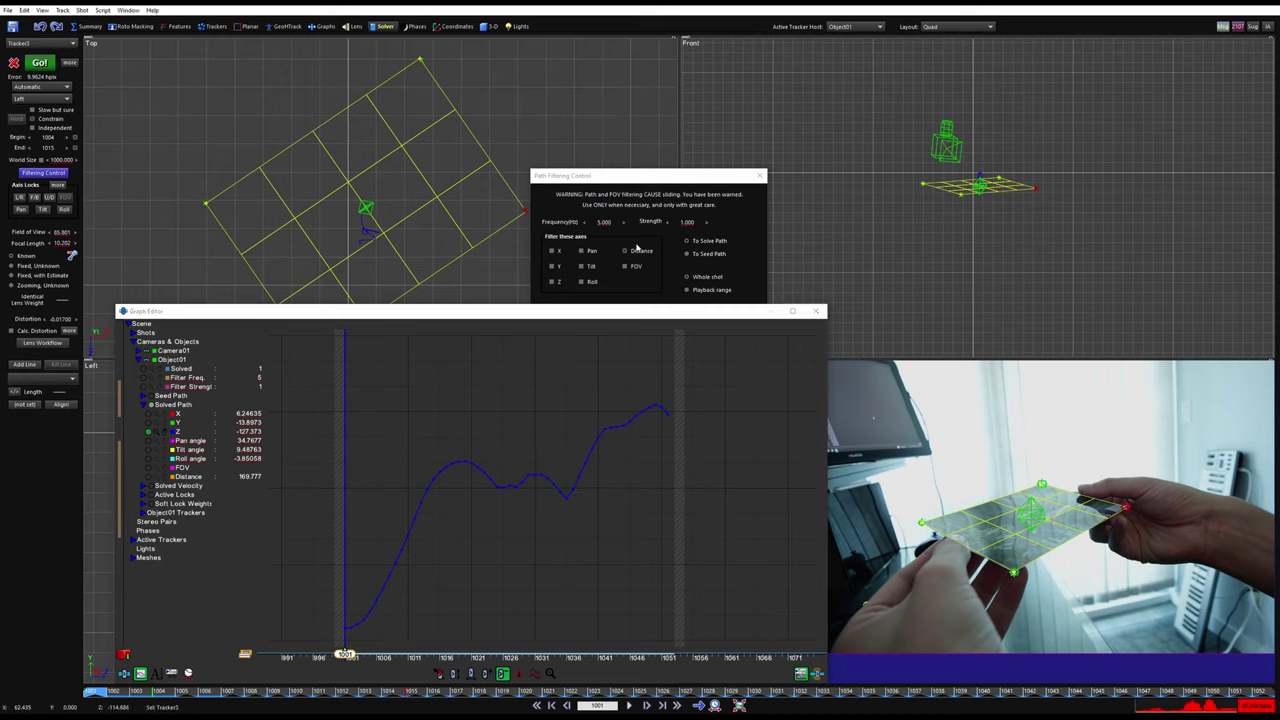
# - Try filtering Distance instead of X, Y and Z, reset the filter and close the path filtering controls
pyautogui.click(637, 247)
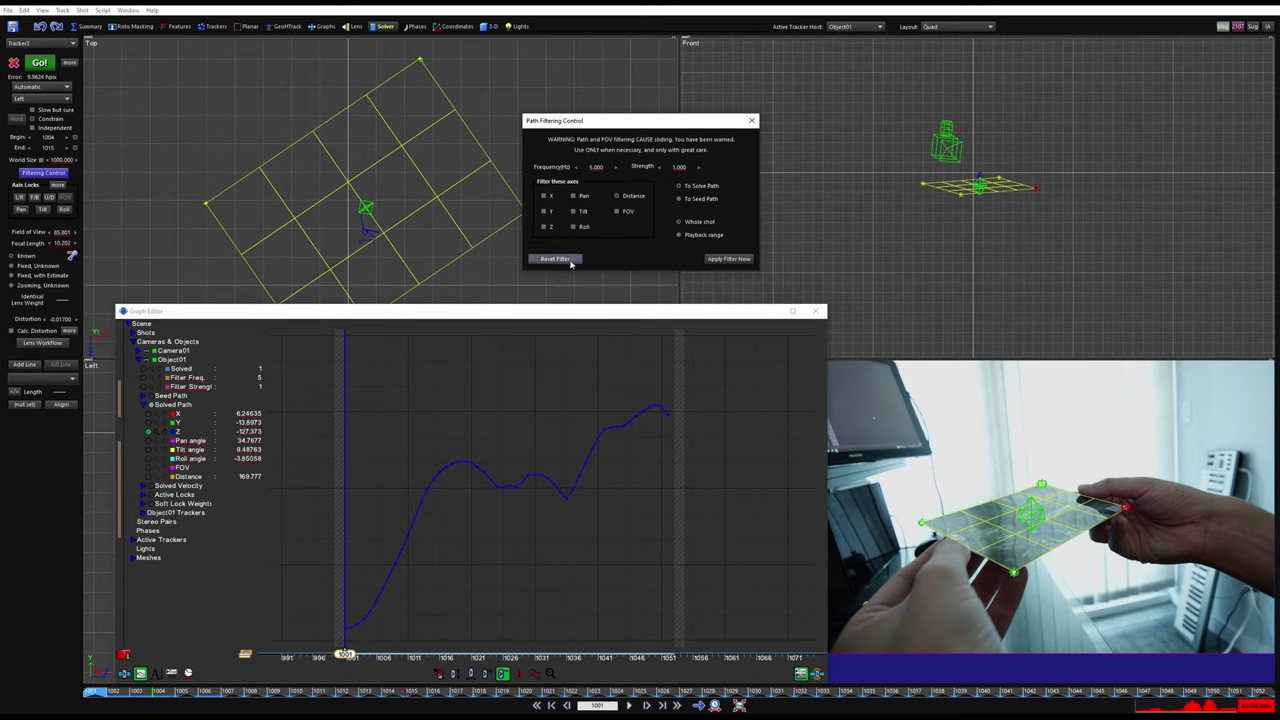
pyautogui.scroll(-5, 376, 178)
pyautogui.scroll(2, 372, 182)
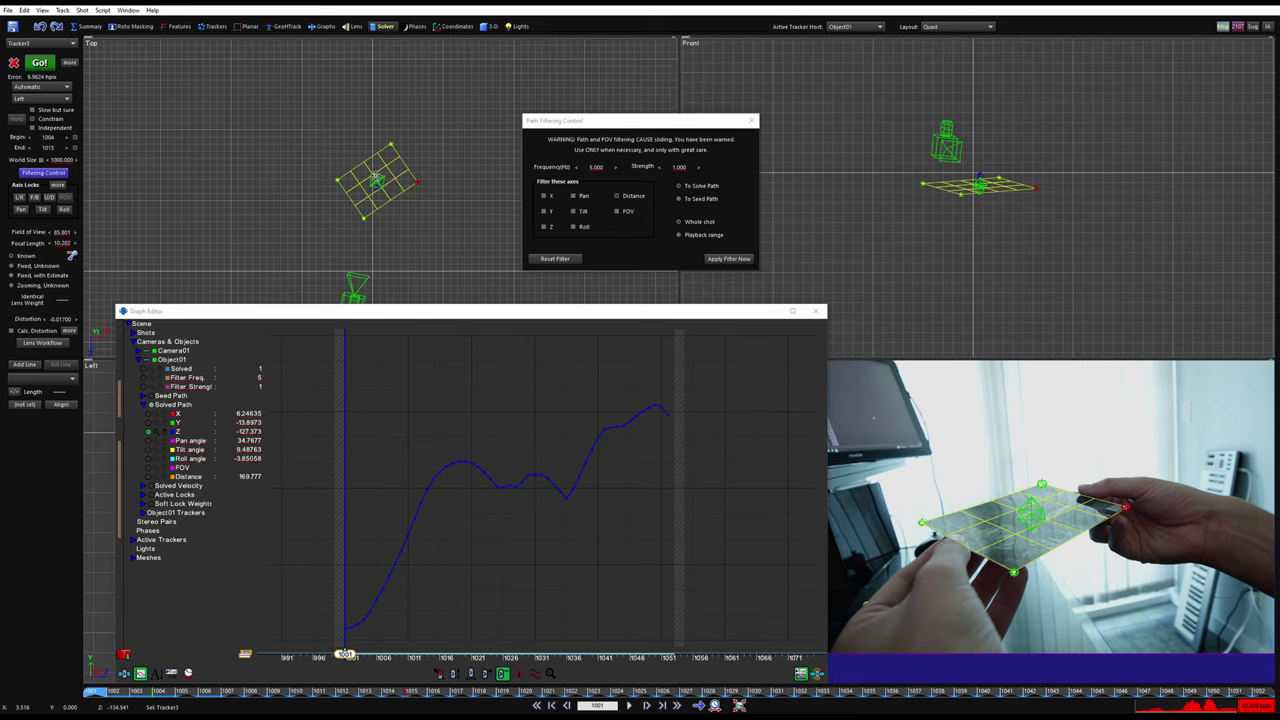
pyautogui.moveTo(372, 182); pyautogui.dragTo(390, 122, button='middle')
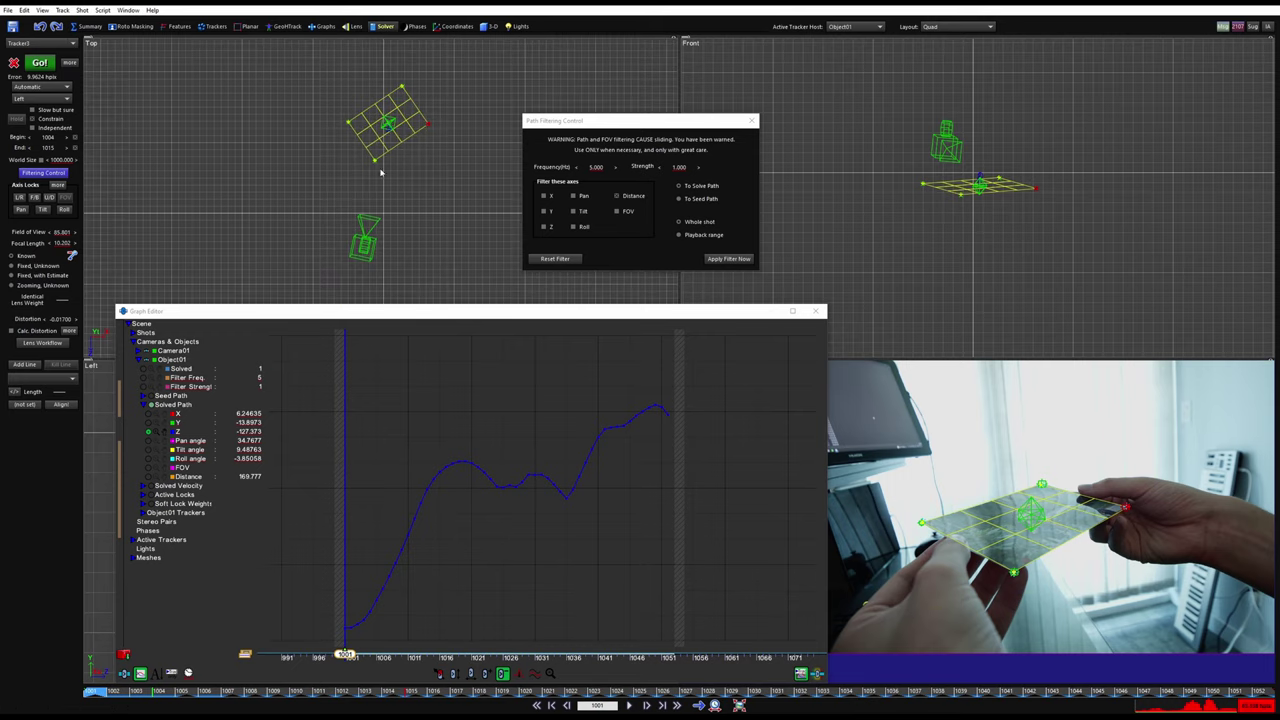
pyautogui.scroll(3, 388, 124)
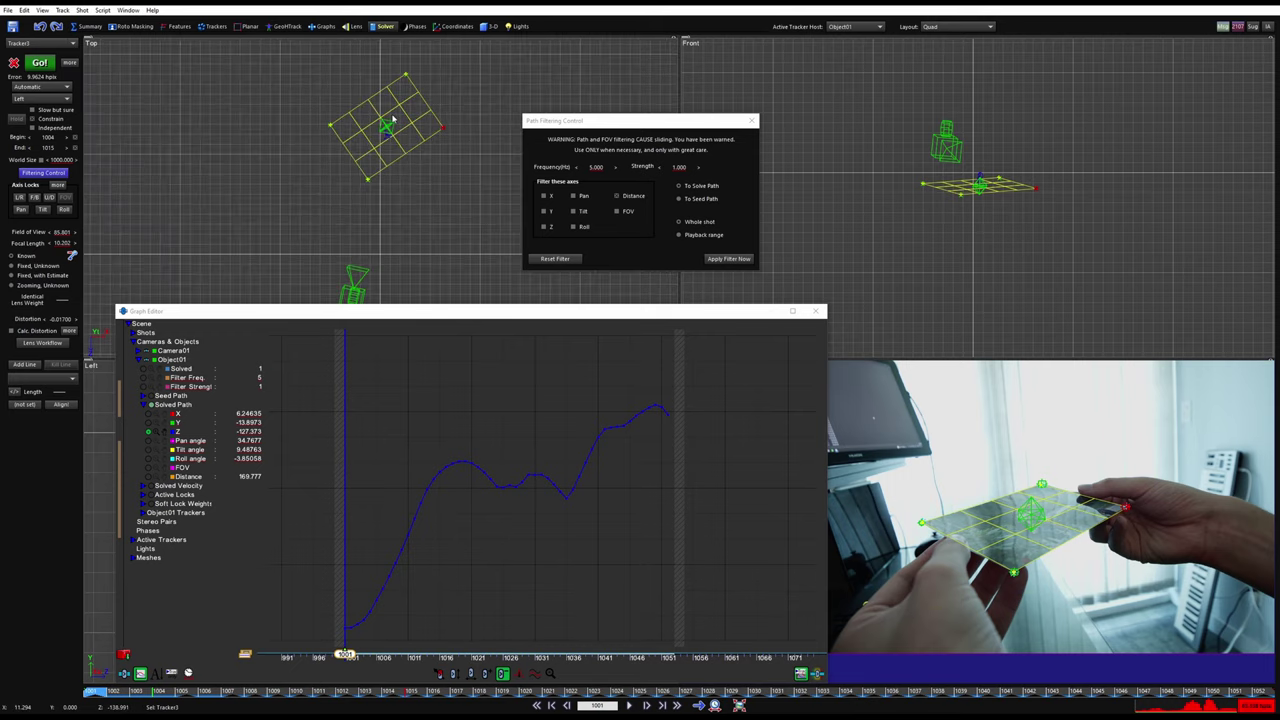
pyautogui.click(549, 196)
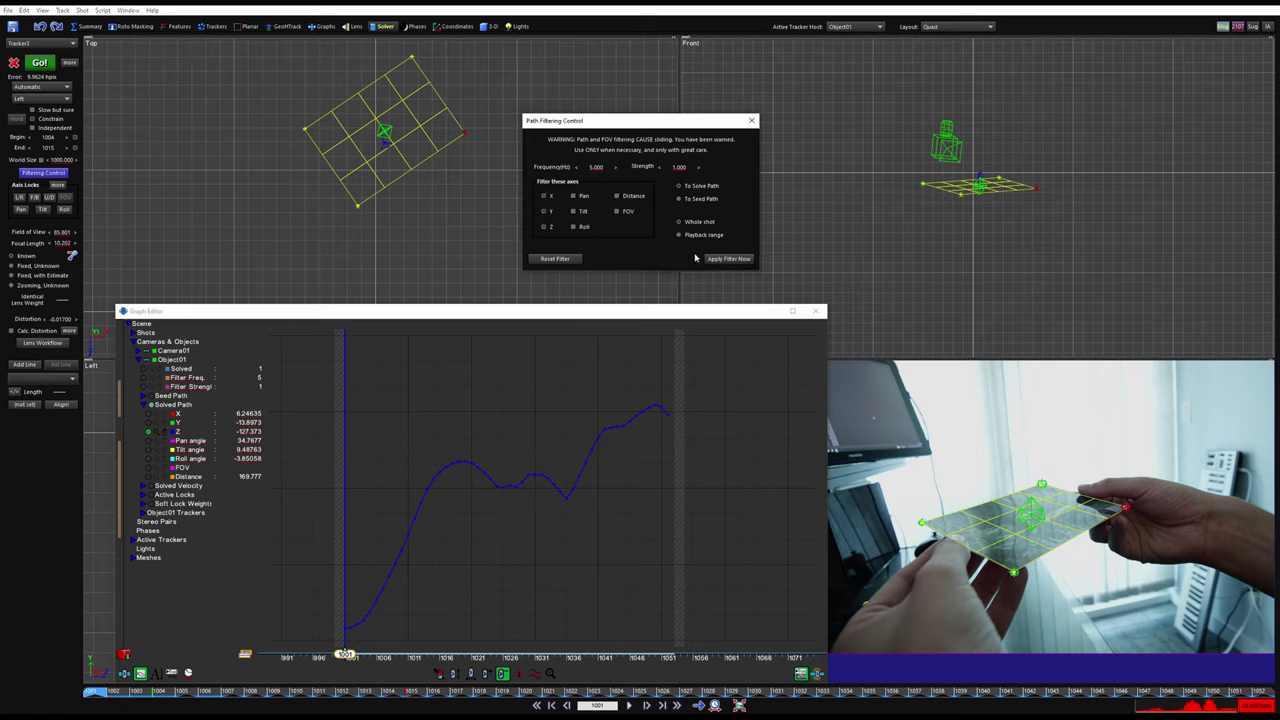
pyautogui.click(630, 418)
pyautogui.hotkey('ctrl', 'z')
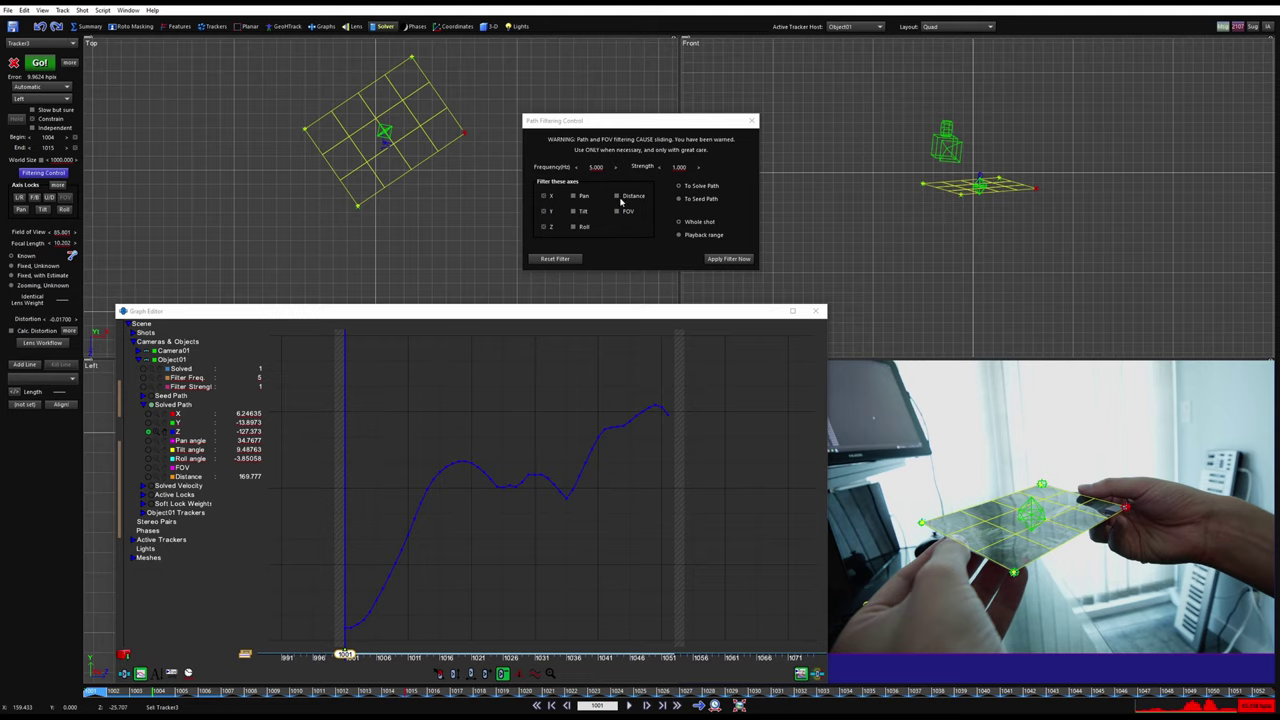
pyautogui.click(568, 257)
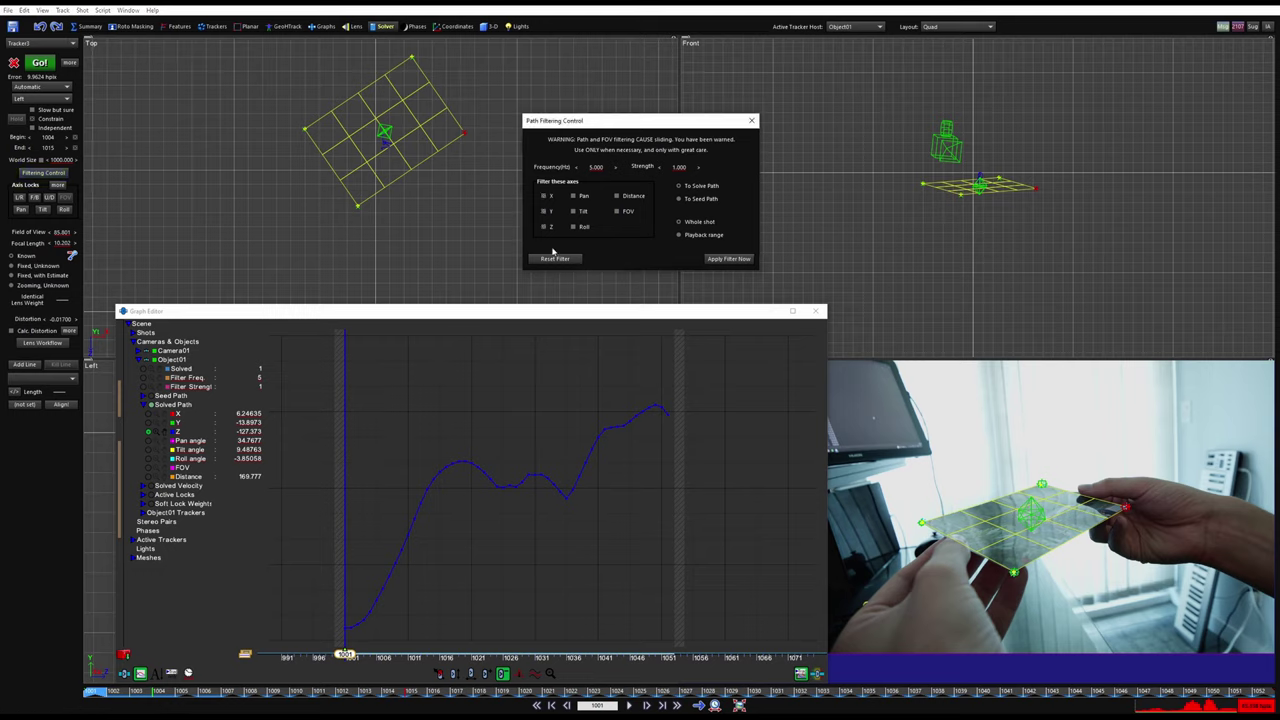
pyautogui.click(751, 120)
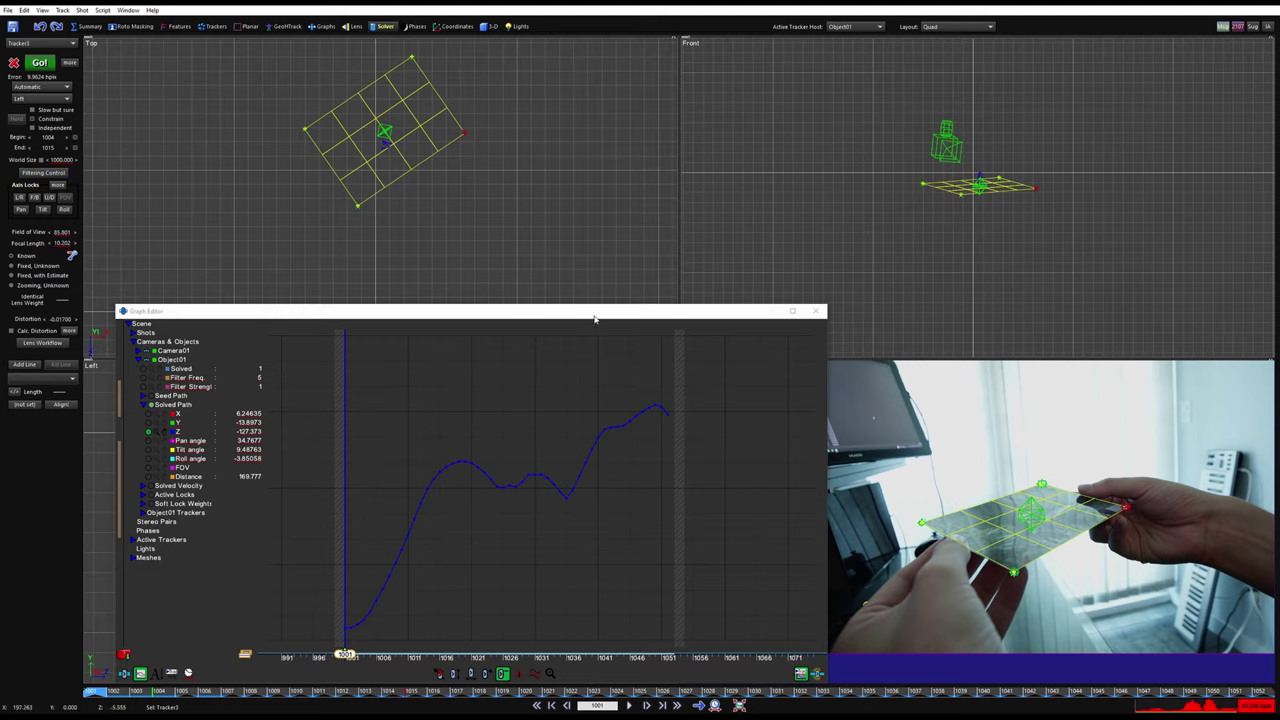
# - Set Object01's solving mode to Refine and enable its overall distance constraint with a weight of 90
pyautogui.click(41, 87)
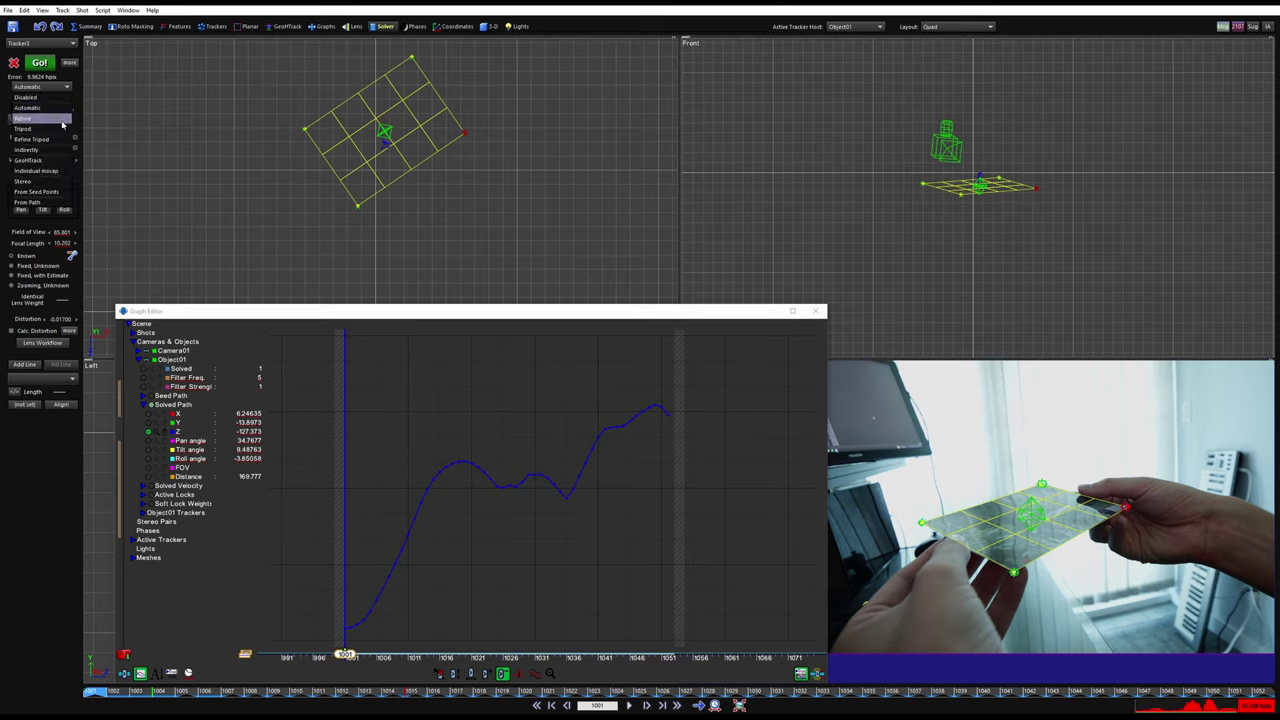
pyautogui.click(40, 118)
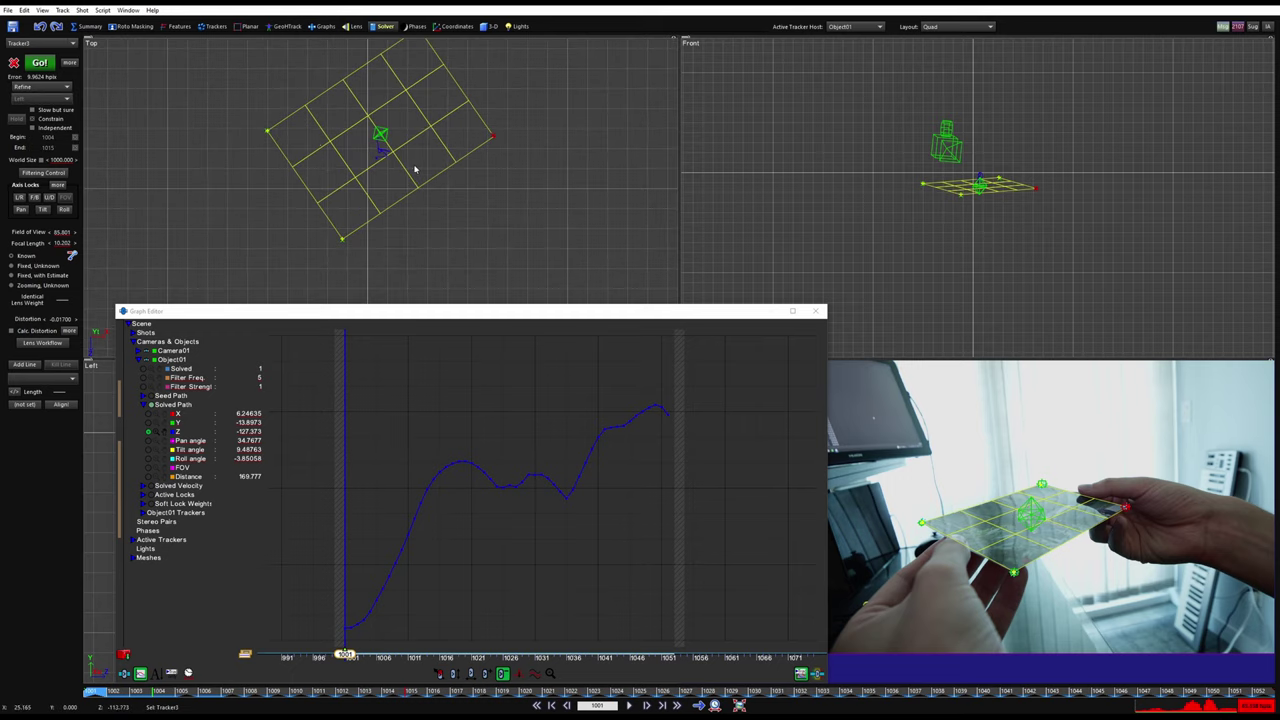
pyautogui.click(58, 186)
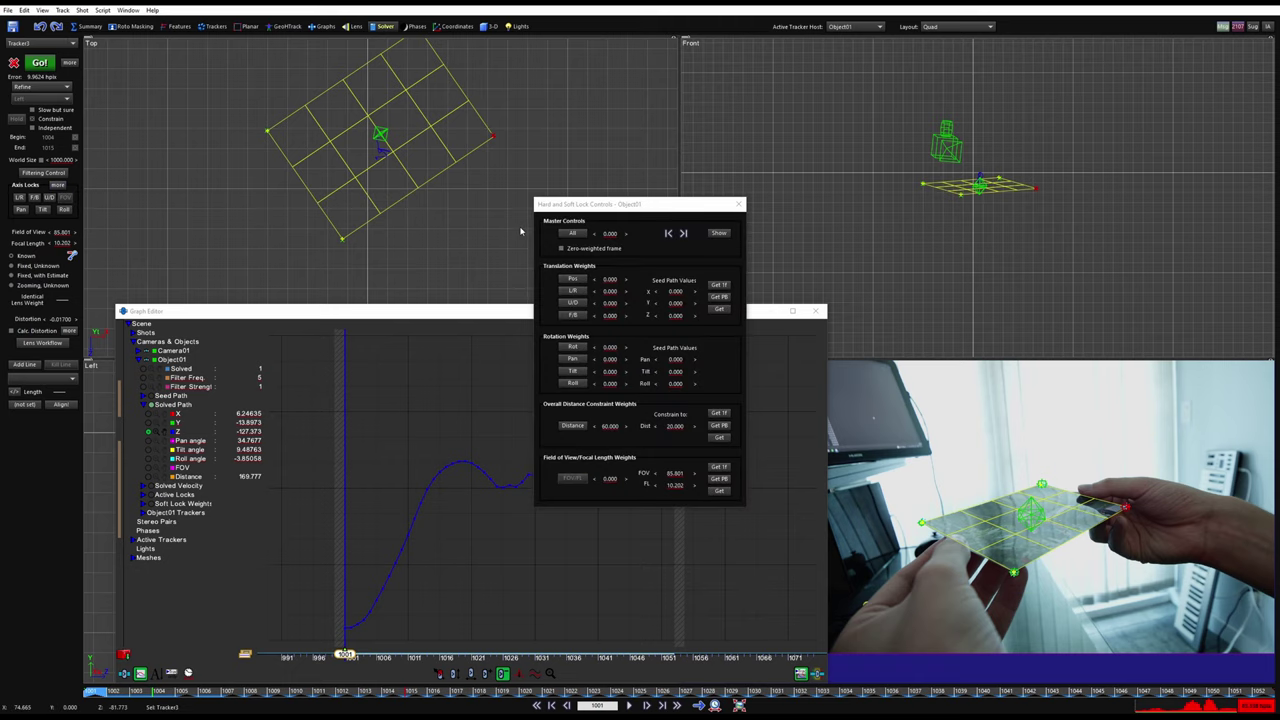
pyautogui.click(572, 425)
pyautogui.doubleClick(612, 425)
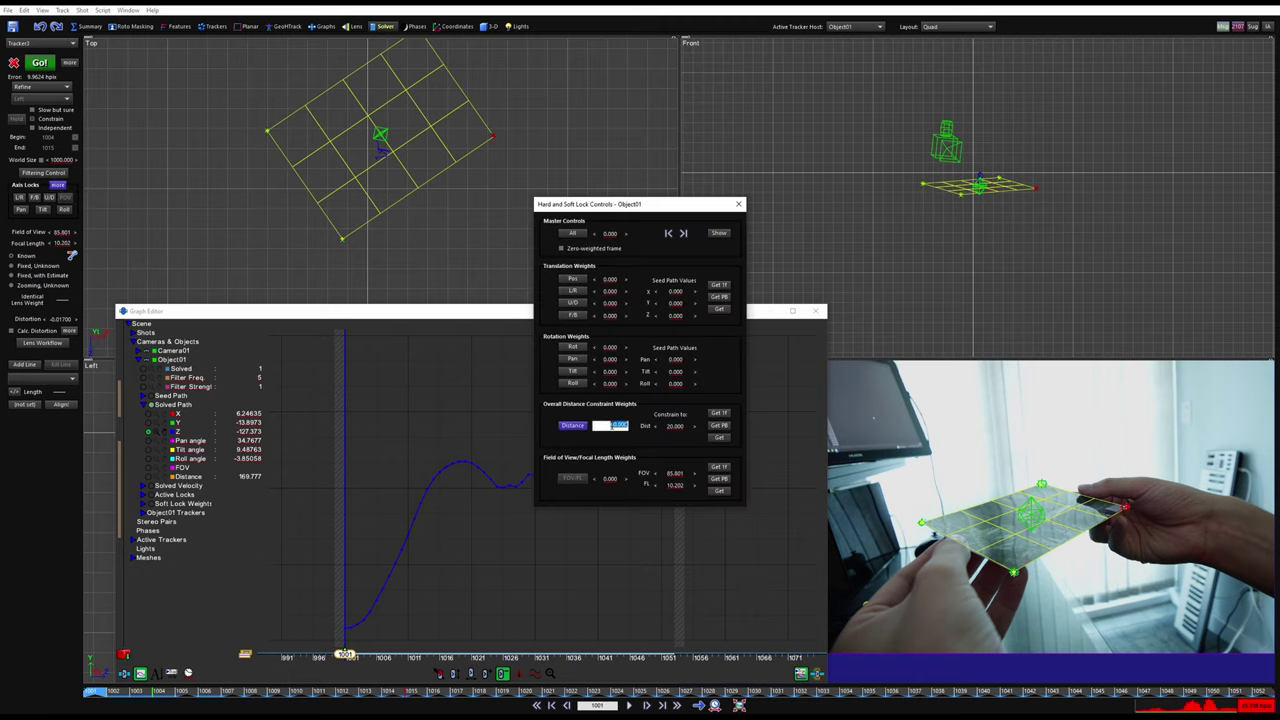
pyautogui.write('90')
pyautogui.press('Return')
pyautogui.click(477, 538)
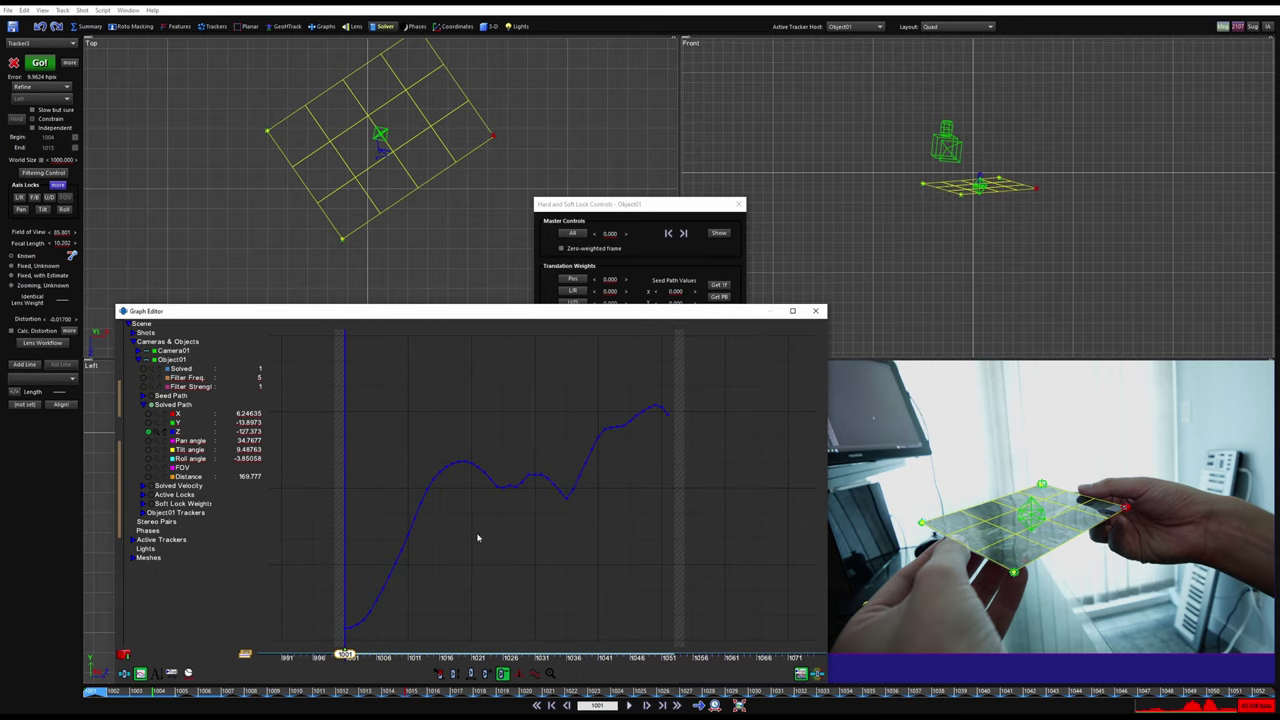
# - Store Object01's solved distances as constraint values, scrub to frame 1017, and close the Graph Editor
pyautogui.click(640, 212)
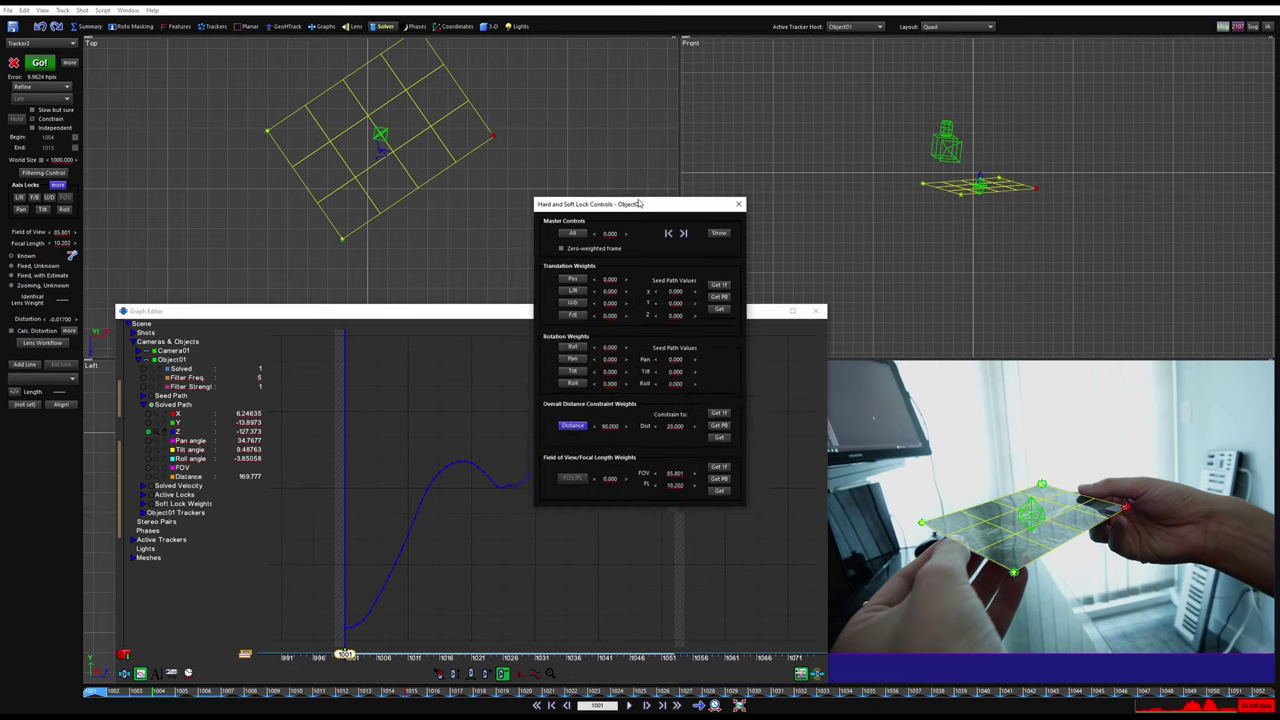
pyautogui.moveTo(640, 212); pyautogui.dragTo(646, 100)
pyautogui.click(722, 328)
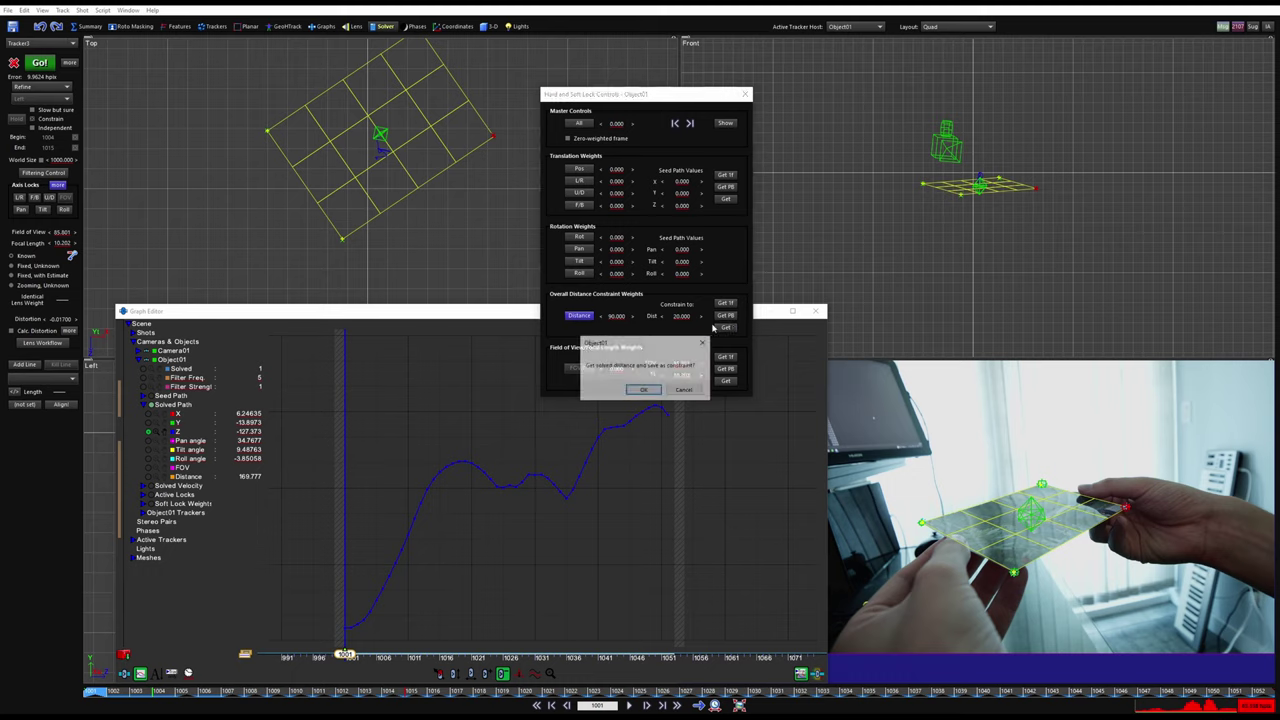
pyautogui.click(643, 389)
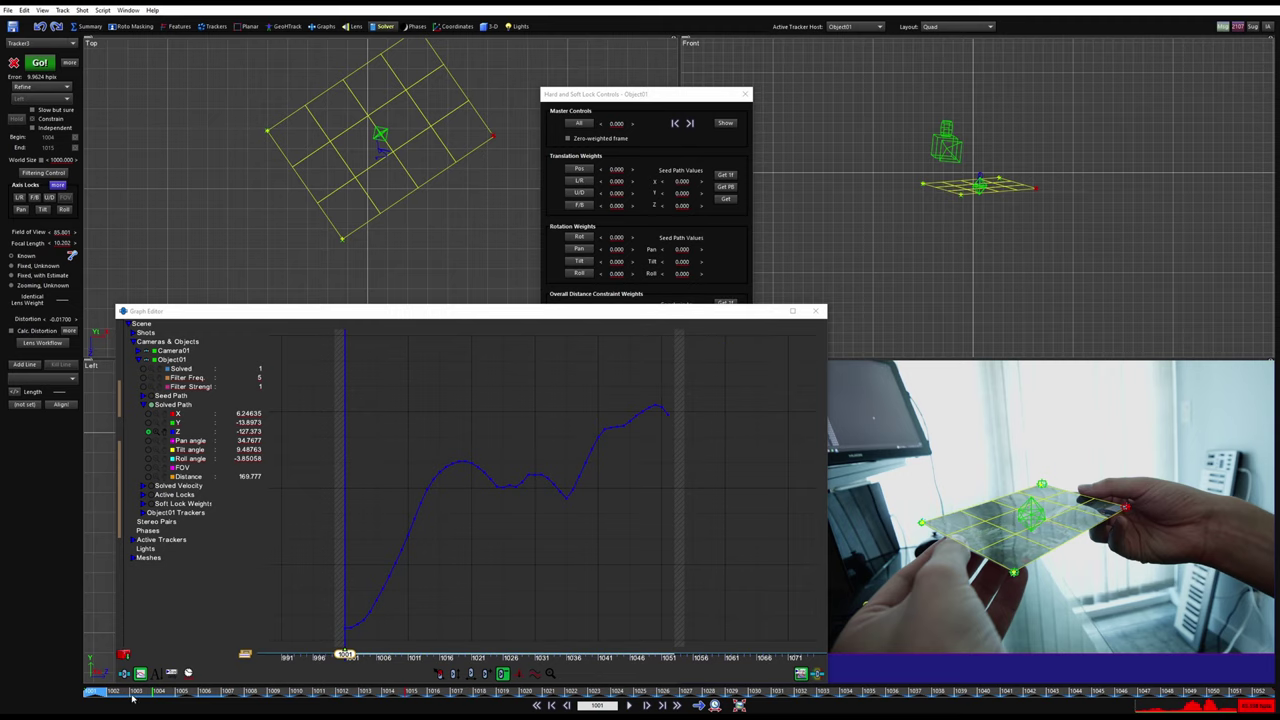
pyautogui.moveTo(131, 697); pyautogui.dragTo(463, 694)
pyautogui.click(815, 310)
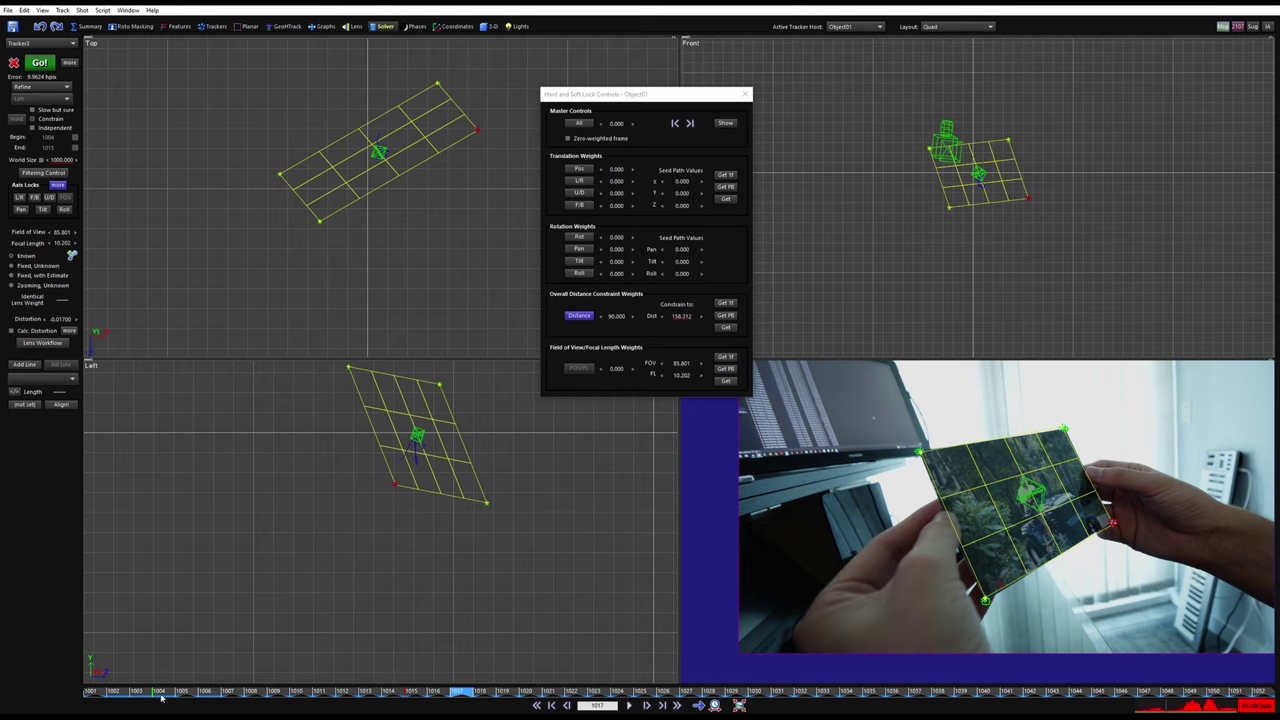
# - Run the Refine solve with the distance constraint and play the new motion in the Quad layout
pyautogui.click(39, 62)
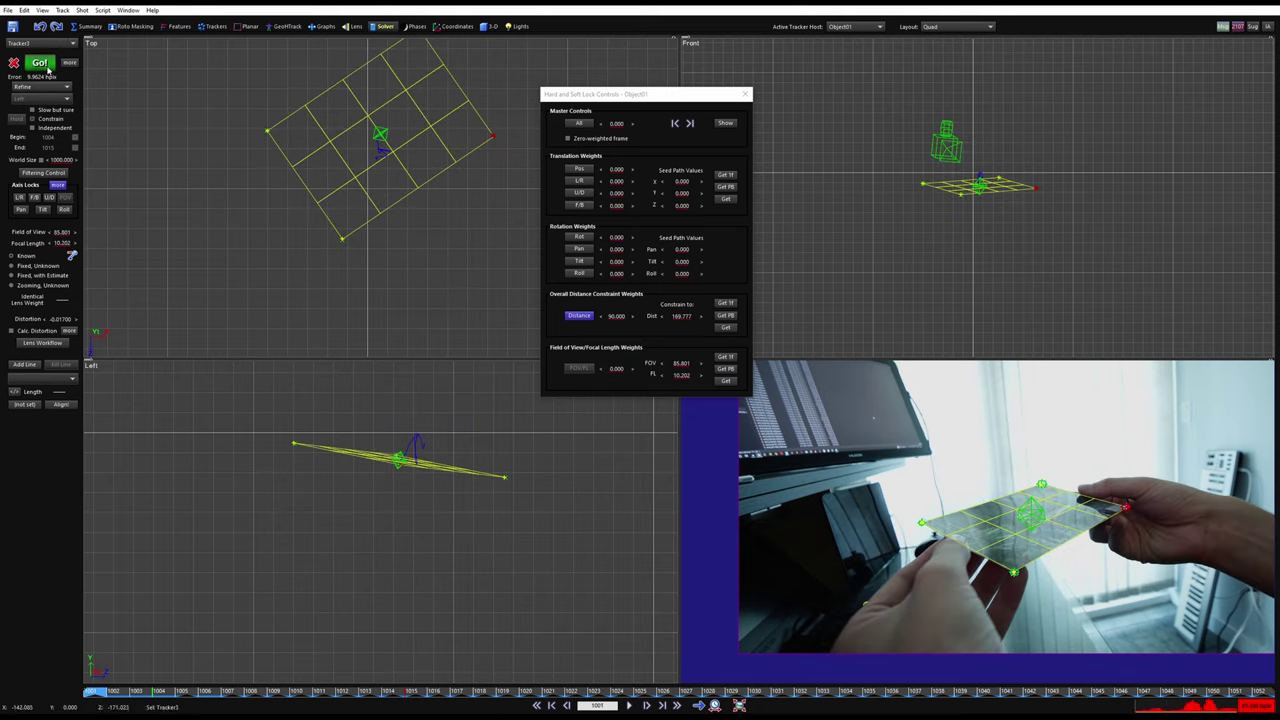
pyautogui.click(190, 173)
pyautogui.press('space')
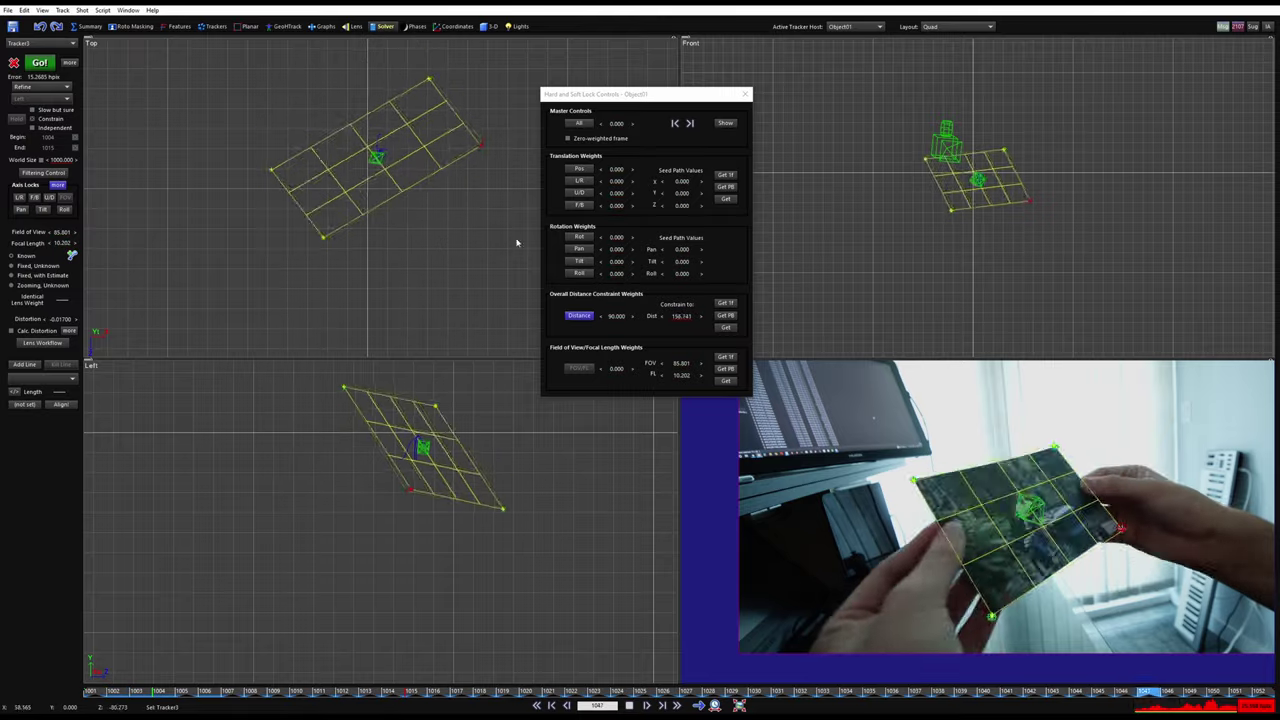
pyautogui.press('space')
# - Switch to the Camera layout, close the lock controls, and play the shot to examine the refined plane's fit
pyautogui.press('3')
pyautogui.click(745, 94)
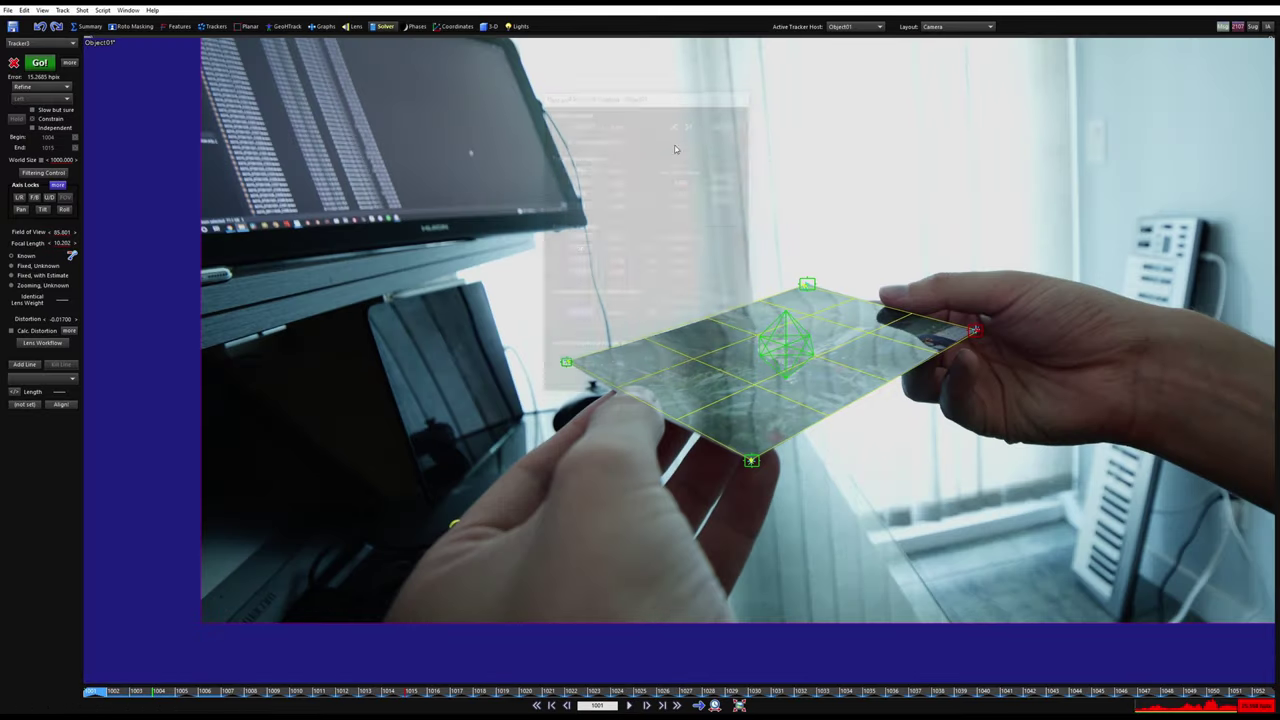
pyautogui.scroll(-1, 873, 479)
pyautogui.moveTo(873, 479); pyautogui.dragTo(700, 518, button='middle')
pyautogui.press('space')
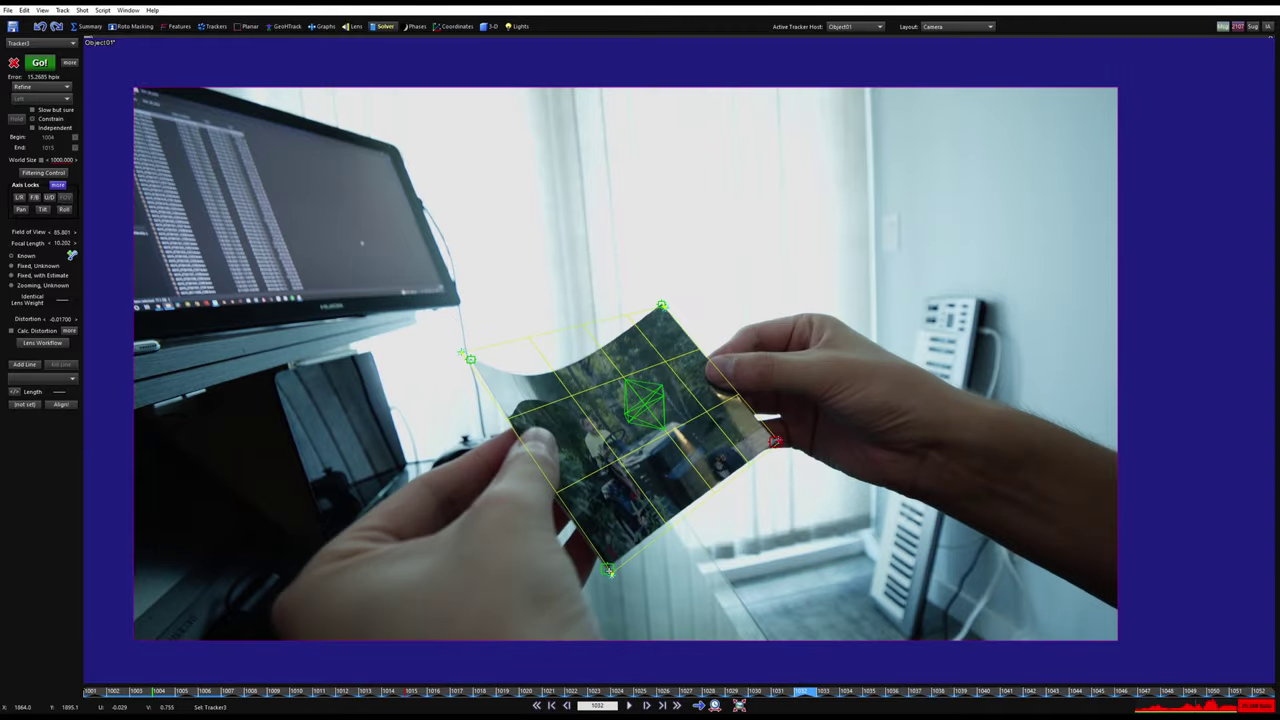
# - Select Tracker2 at the photo's near corner, play the shot centered on it, and return to frame 1001
pyautogui.scroll(2, 614, 574)
pyautogui.click(606, 561)
pyautogui.press('5')
pyautogui.press('space')
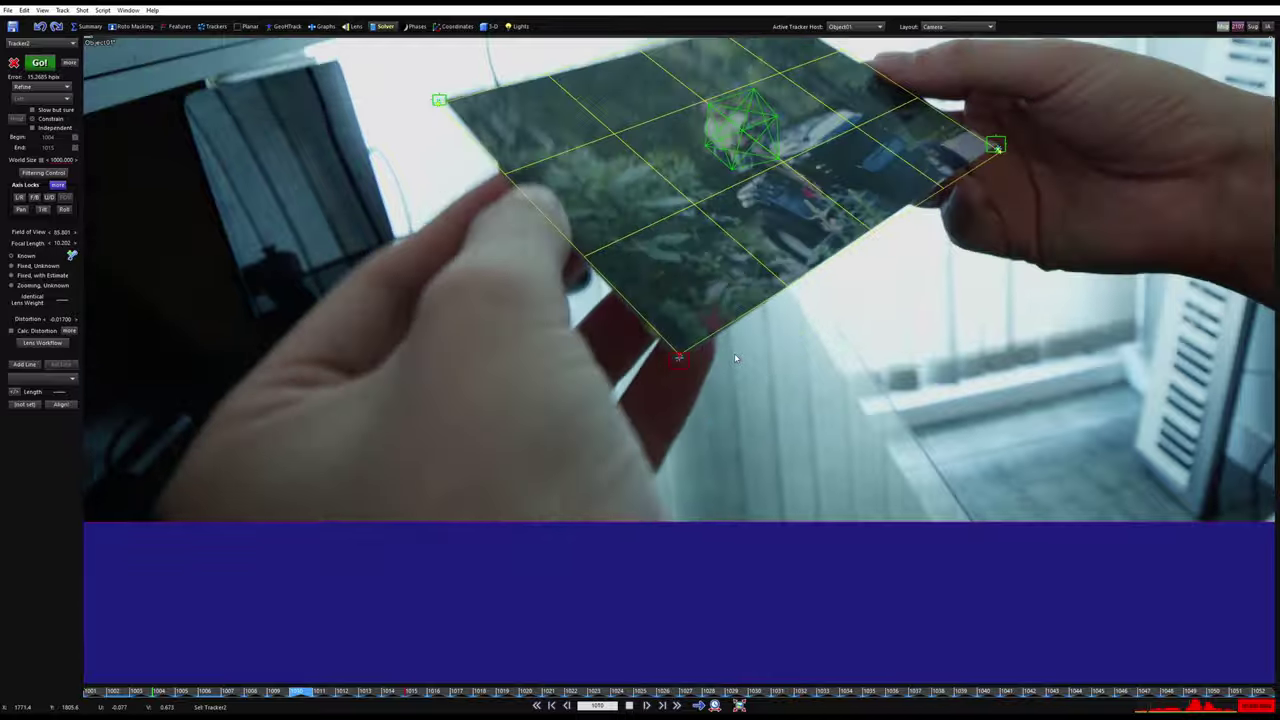
pyautogui.press('space')
pyautogui.hotkey('shift', 'a')
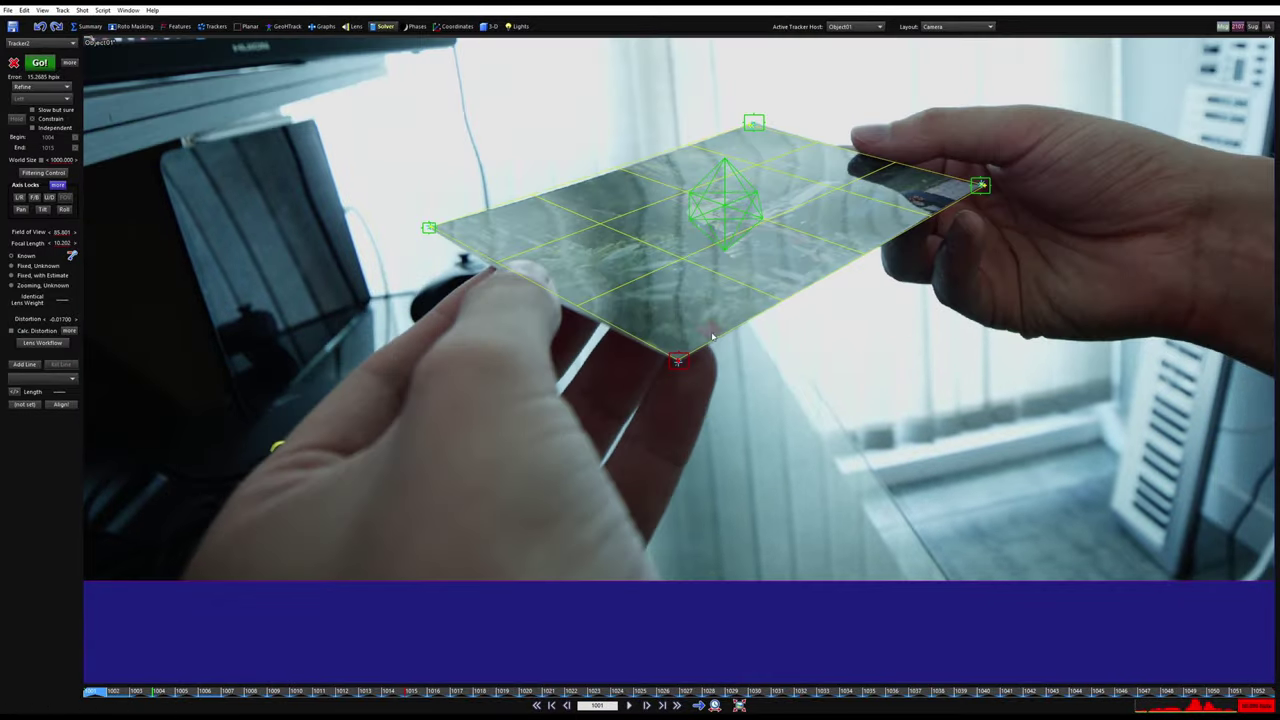
# - Examine the solved plane and corner trackers at frame 1001 in the camera view and the Perspective view
pyautogui.scroll(-6, 735, 358)
pyautogui.moveTo(735, 358); pyautogui.dragTo(686, 482, button='middle')
pyautogui.scroll(2, 694, 440)
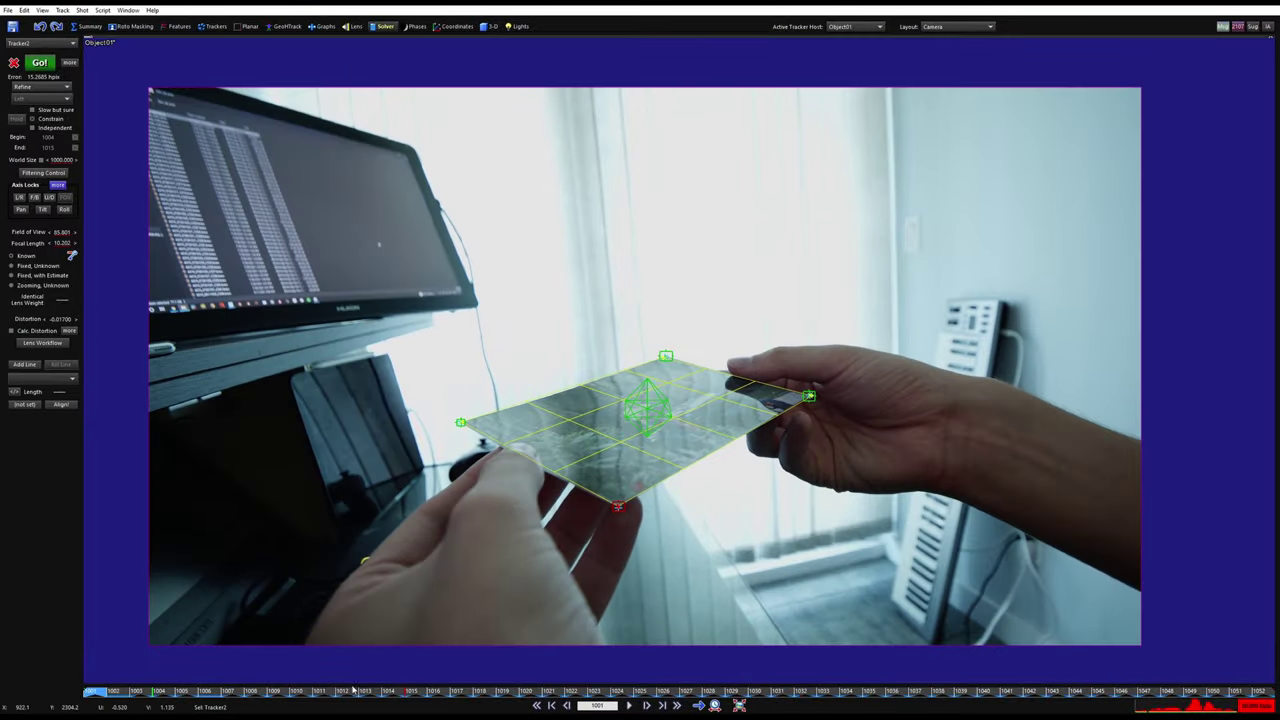
pyautogui.moveTo(350, 690); pyautogui.dragTo(90, 690)
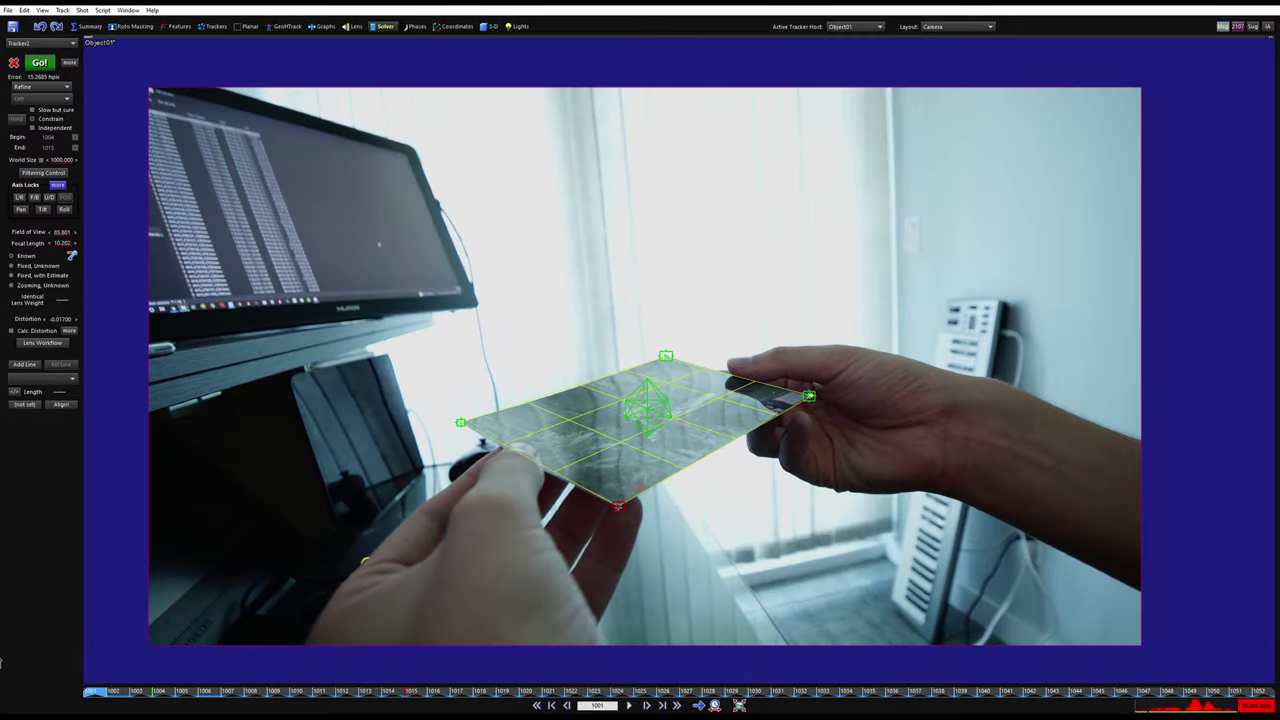
pyautogui.click(273, 27)
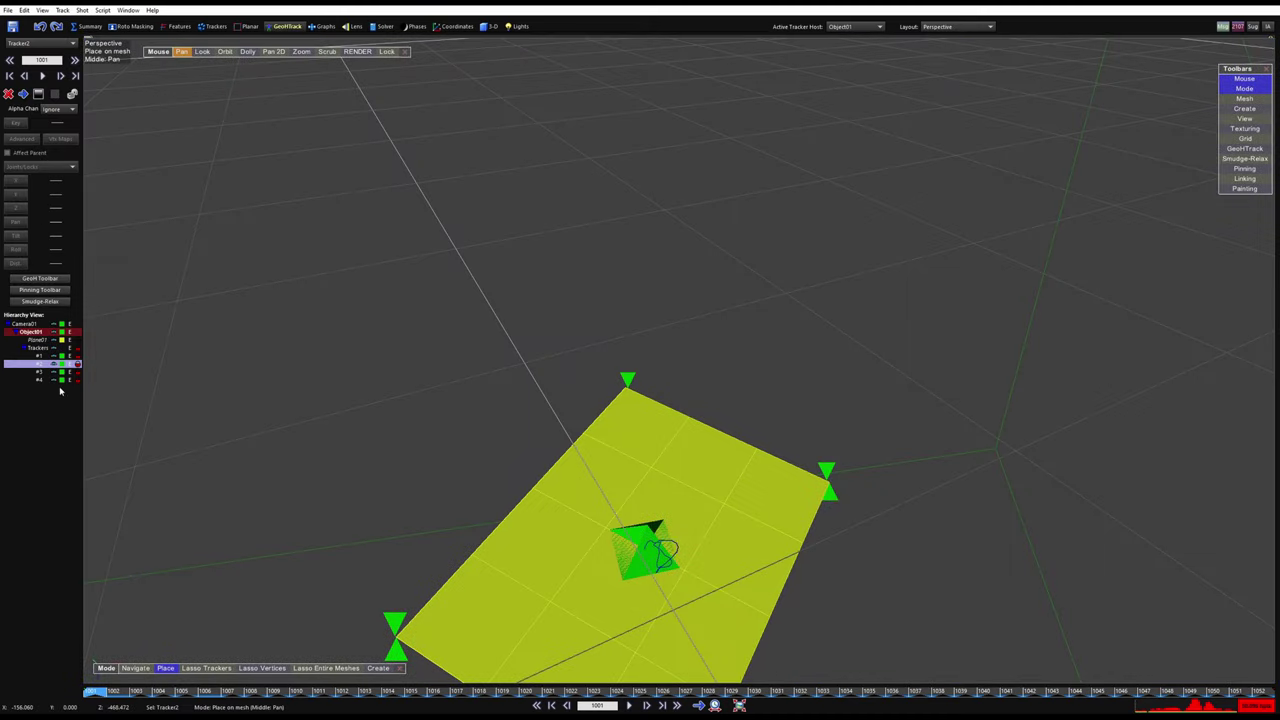
pyautogui.keyDown('alt'); pyautogui.moveTo(386, 347); pyautogui.dragTo(412, 188, button='middle'); pyautogui.keyUp('alt')
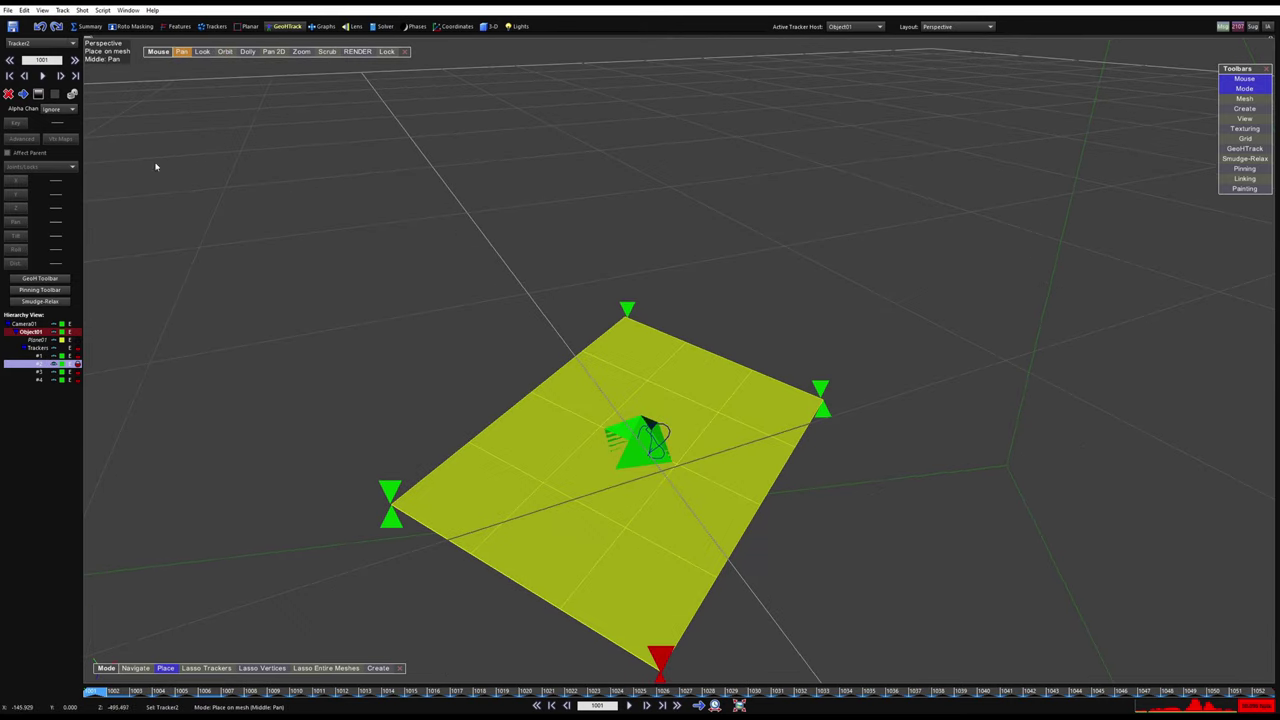
pyautogui.click(383, 26)
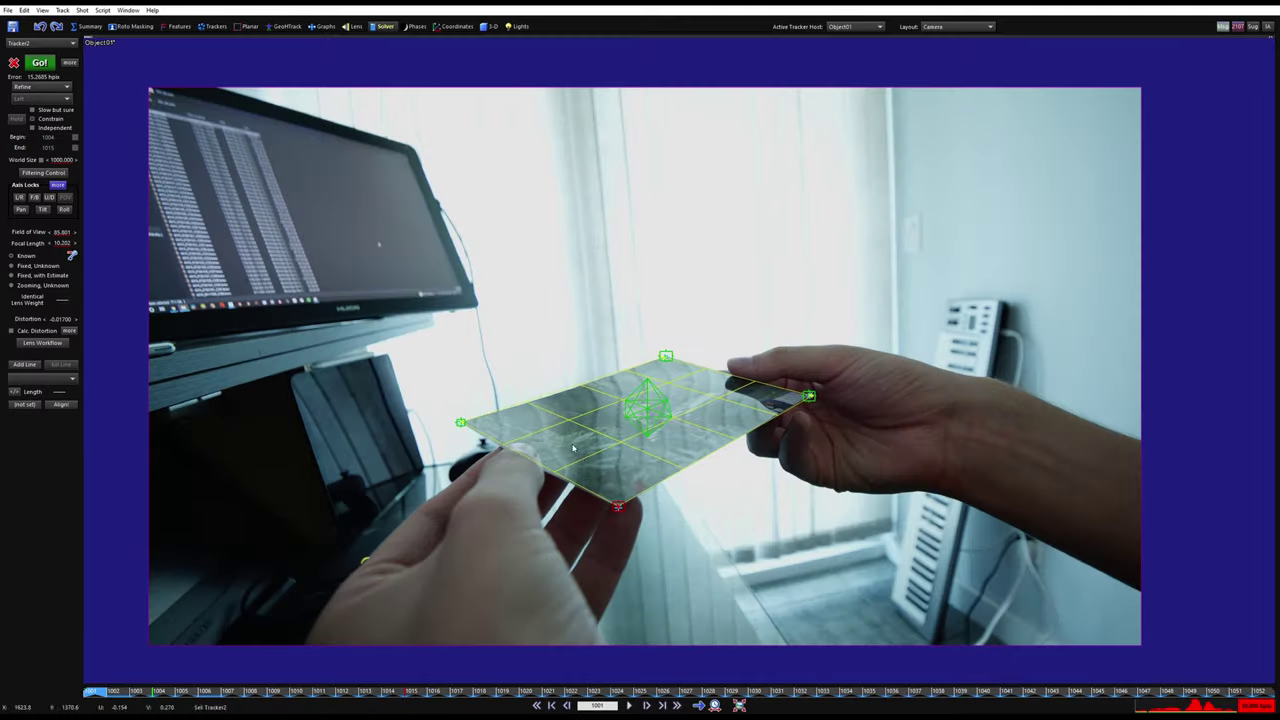
# - Play the shot in the camera view from frame 1001 and stop at frame 1023
pyautogui.moveTo(647, 693); pyautogui.dragTo(92, 636)
pyautogui.scroll(2, 674, 409)
pyautogui.press('space')
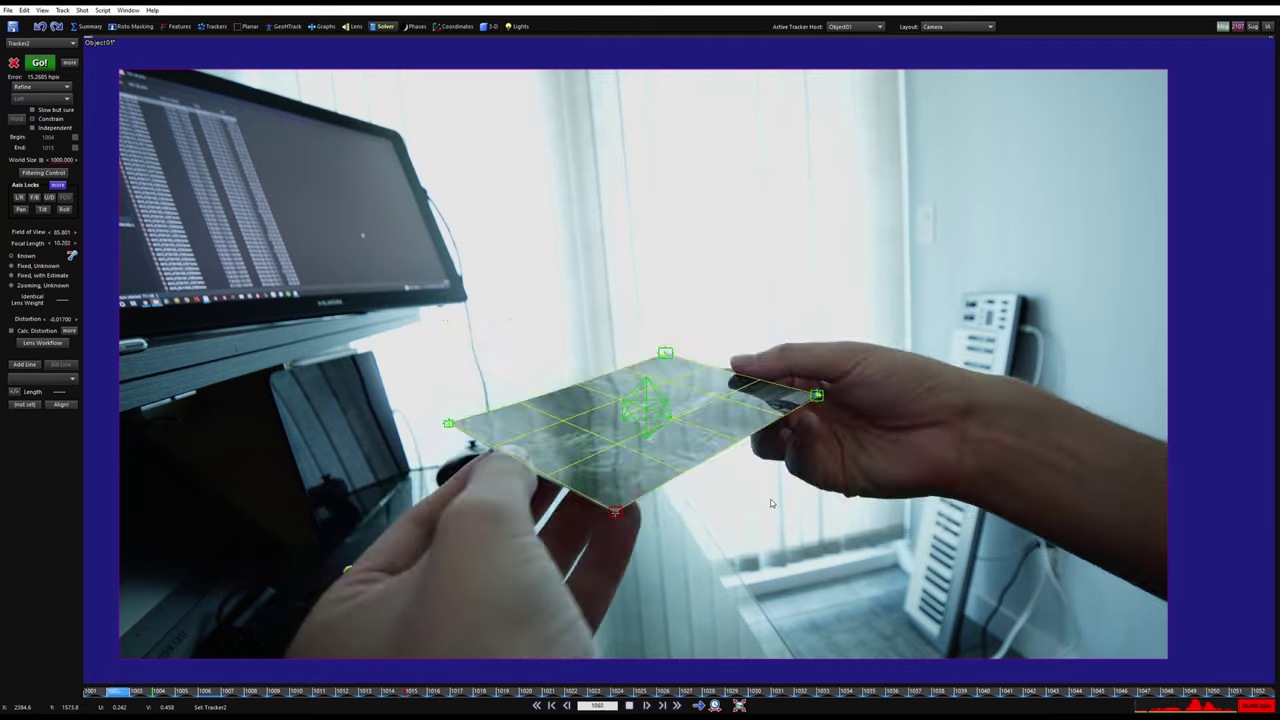
pyautogui.press('space')
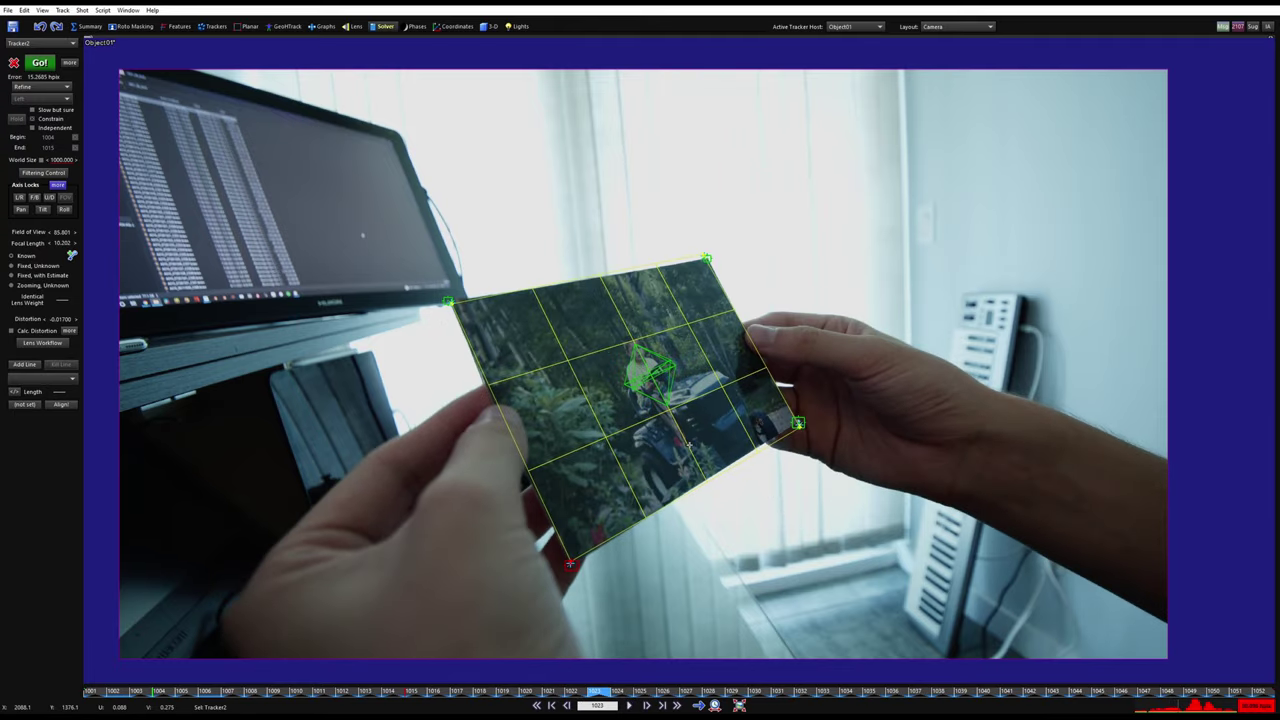
# - Select the plane over the photo, show it in the 3-D room's Quad layout, and set its Z scale to 10.16
pyautogui.click(686, 443)
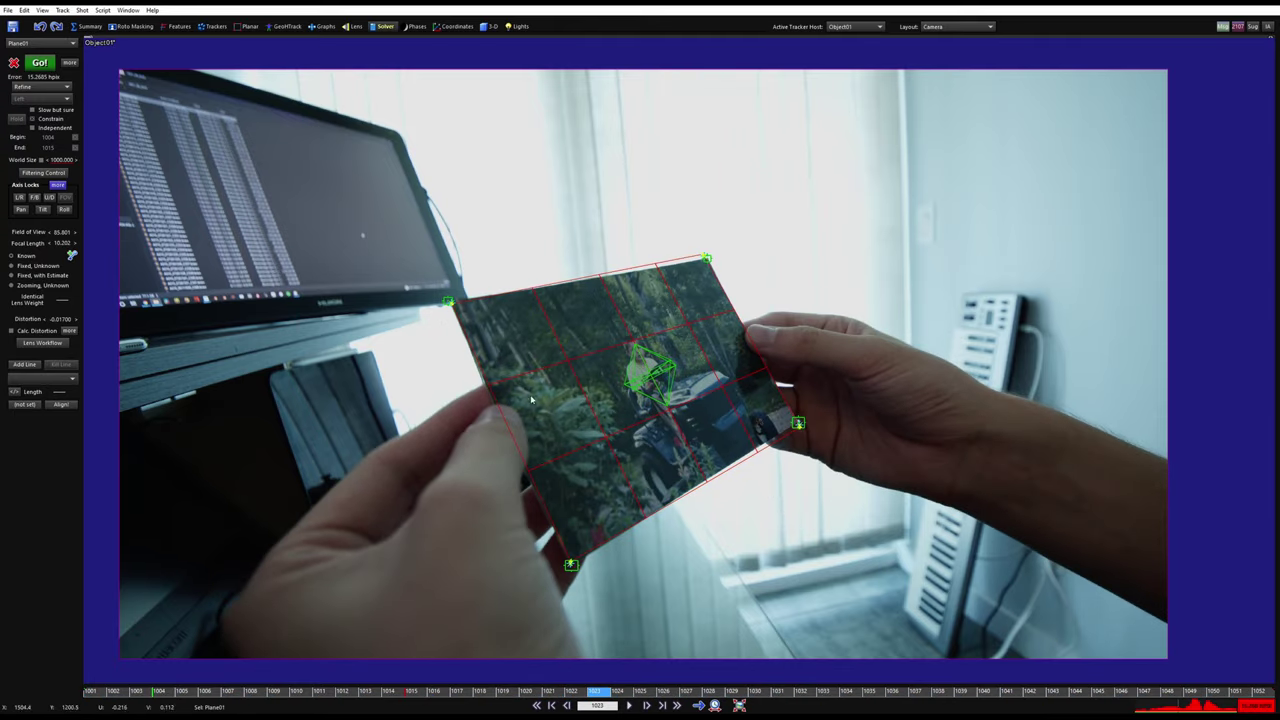
pyautogui.press('q')
pyautogui.click(488, 26)
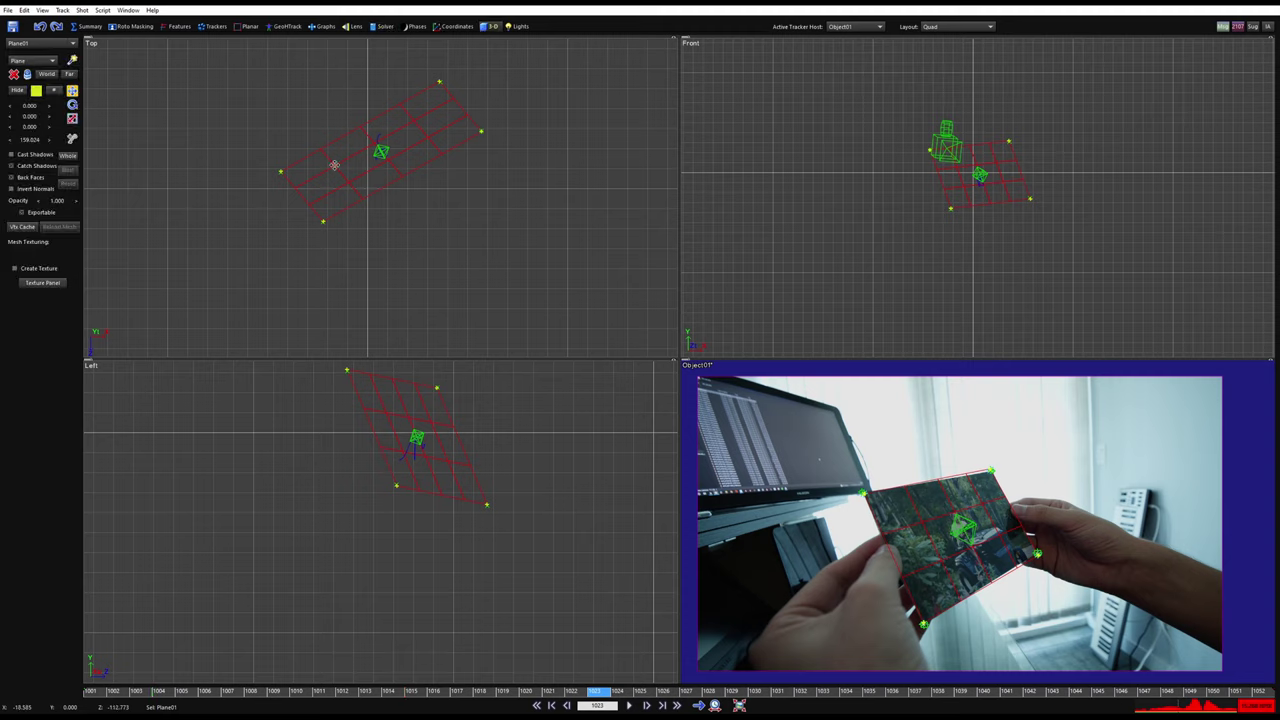
pyautogui.moveTo(404, 414); pyautogui.dragTo(372, 490, button='middle')
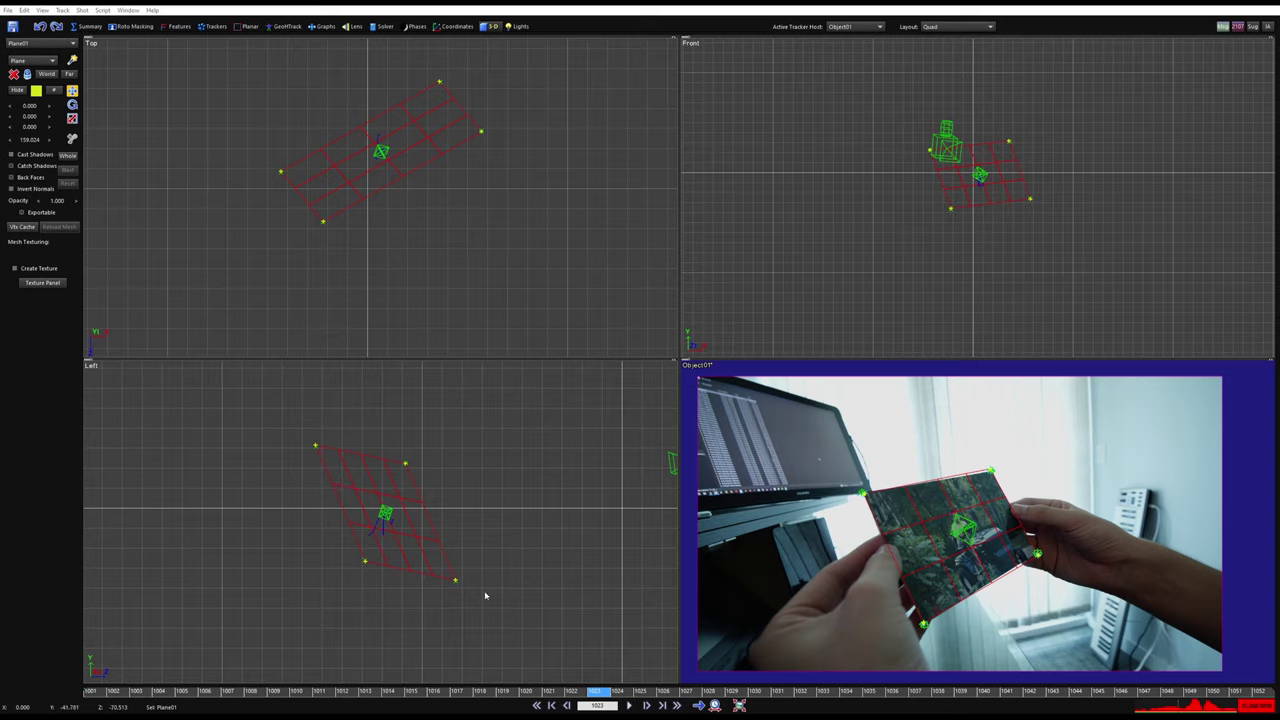
pyautogui.moveTo(320, 177); pyautogui.dragTo(294, 243, button='middle')
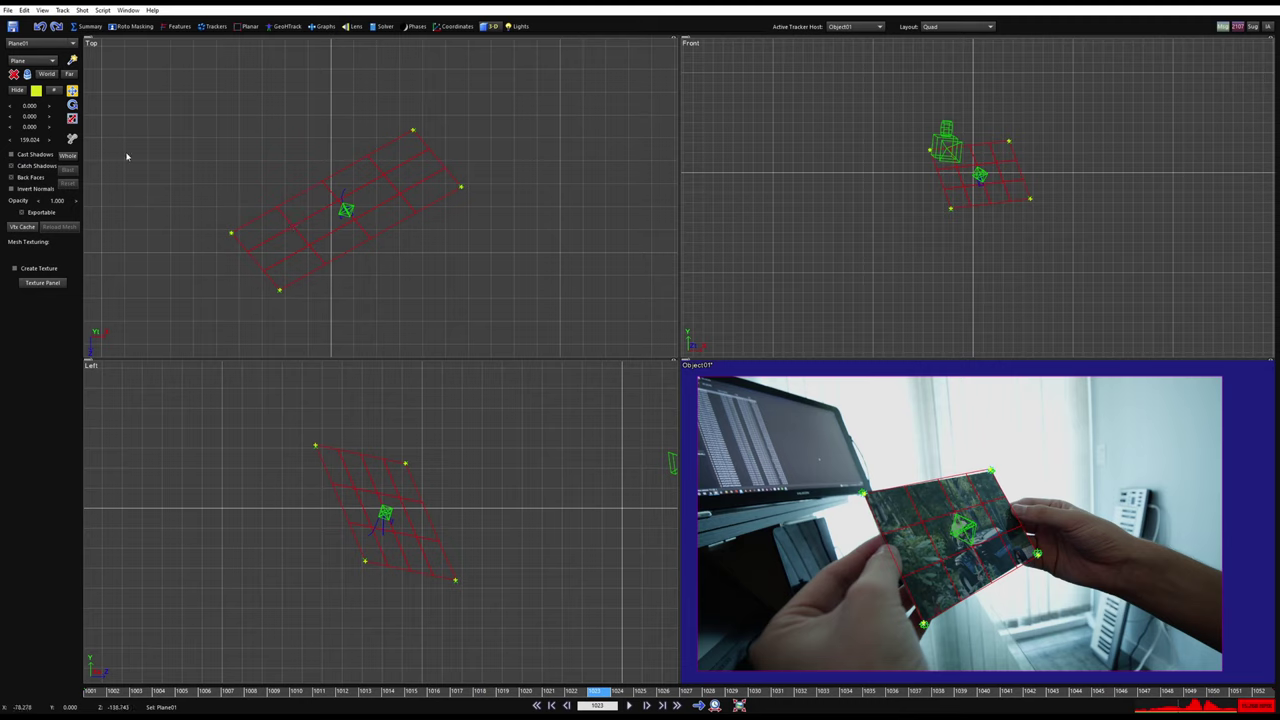
pyautogui.click(72, 119)
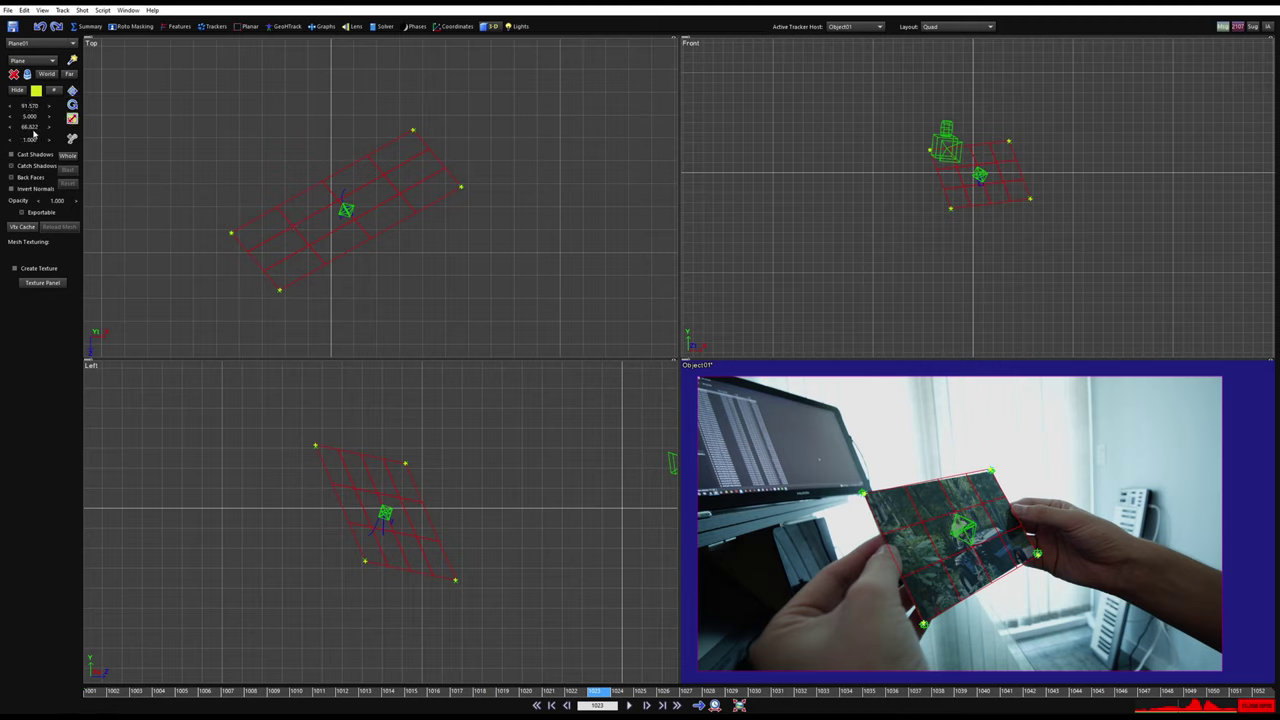
pyautogui.doubleClick(30, 127)
pyautogui.write('10.16')
pyautogui.press('Return')
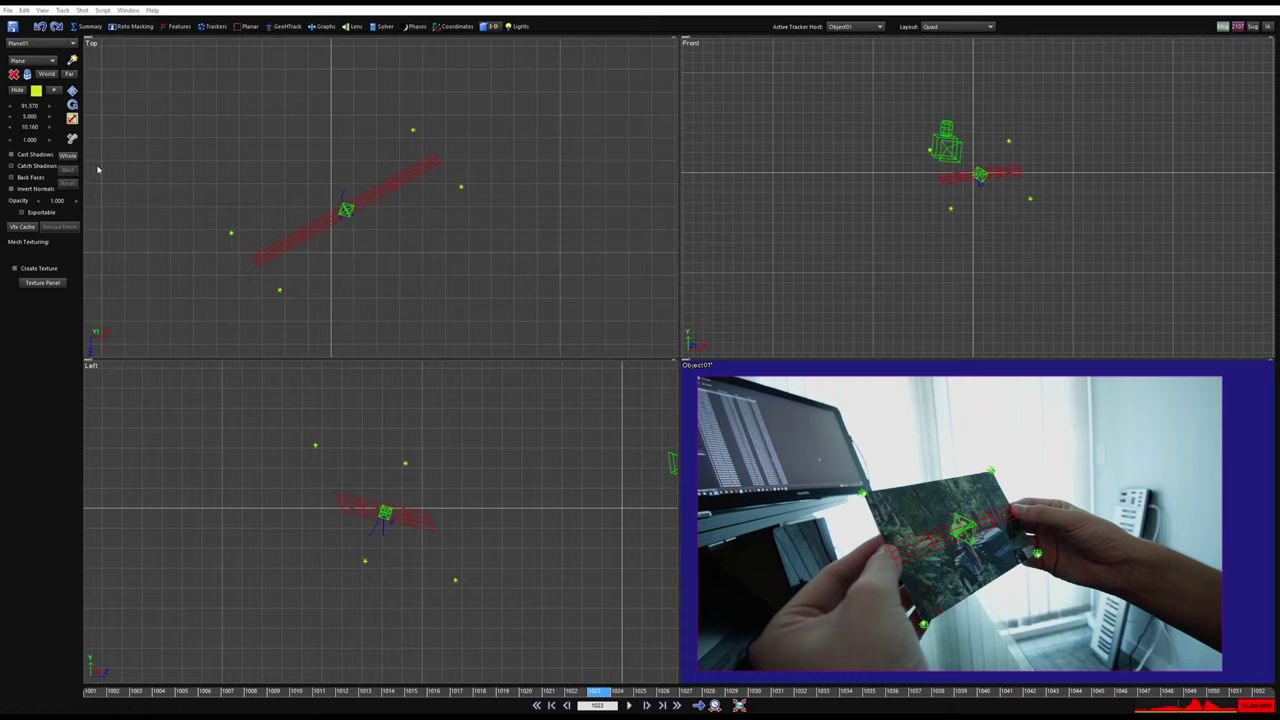
# - Set the plane's X scale to 15.24
pyautogui.click(29, 105)
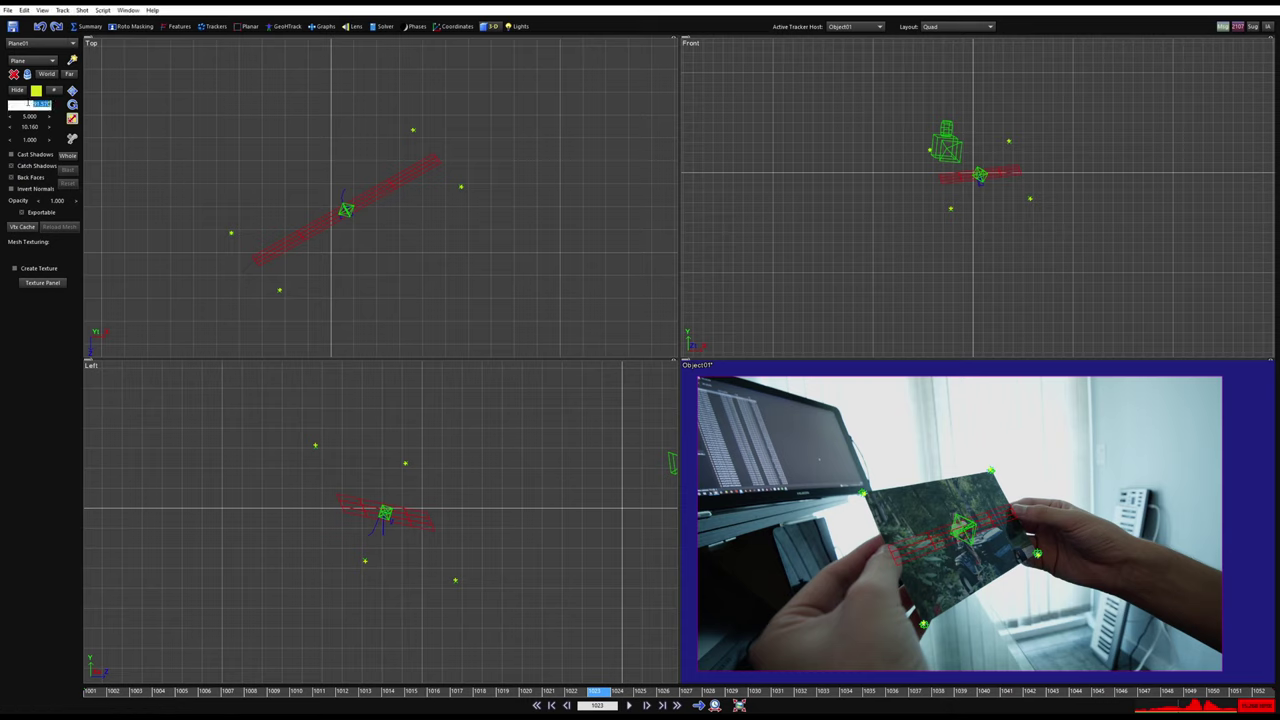
pyautogui.write('15.24')
pyautogui.press('Return')
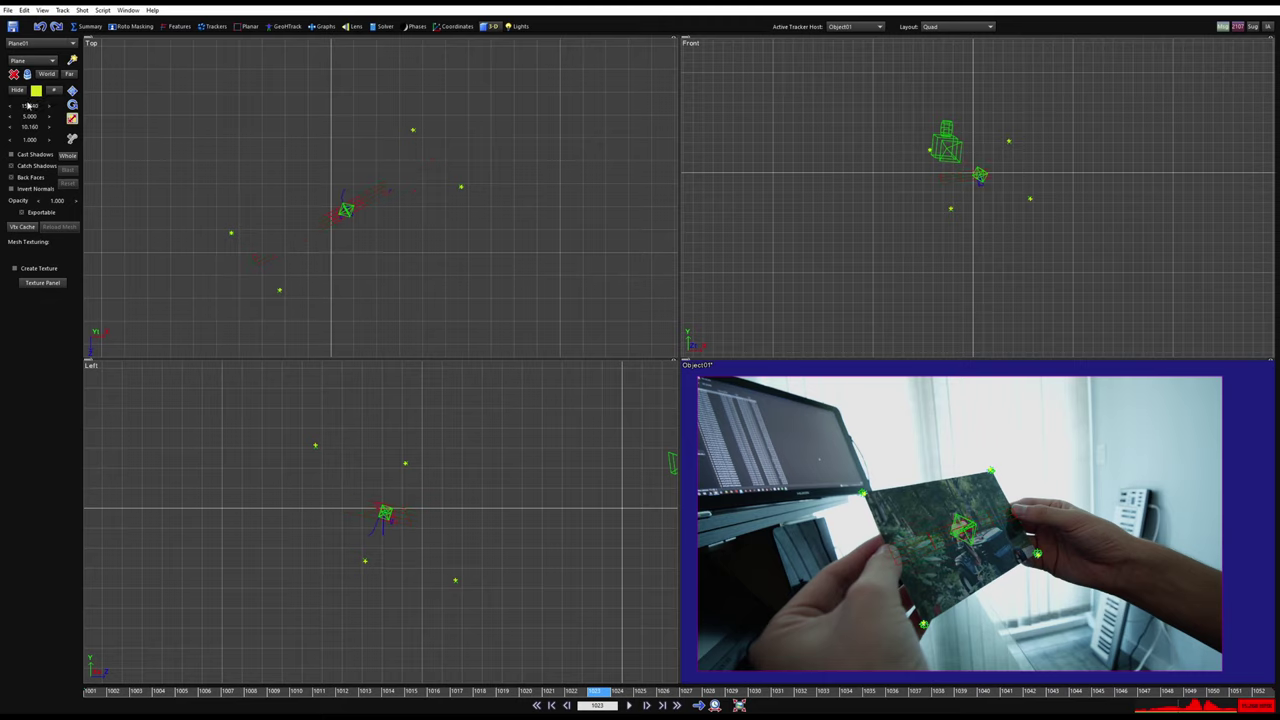
pyautogui.scroll(2, 329, 180)
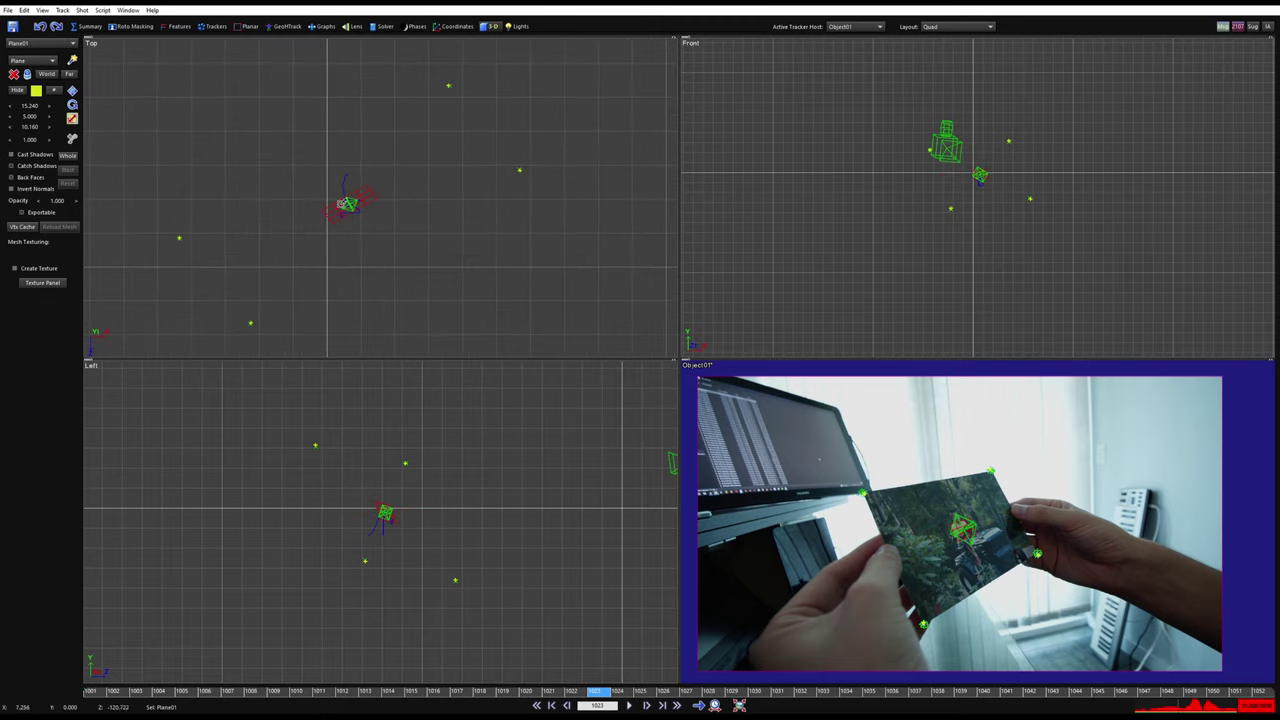
# - Select Tracker1, show it beside the small plane in Perspective, and reduce the solver's World Size to 170
pyautogui.click(861, 491)
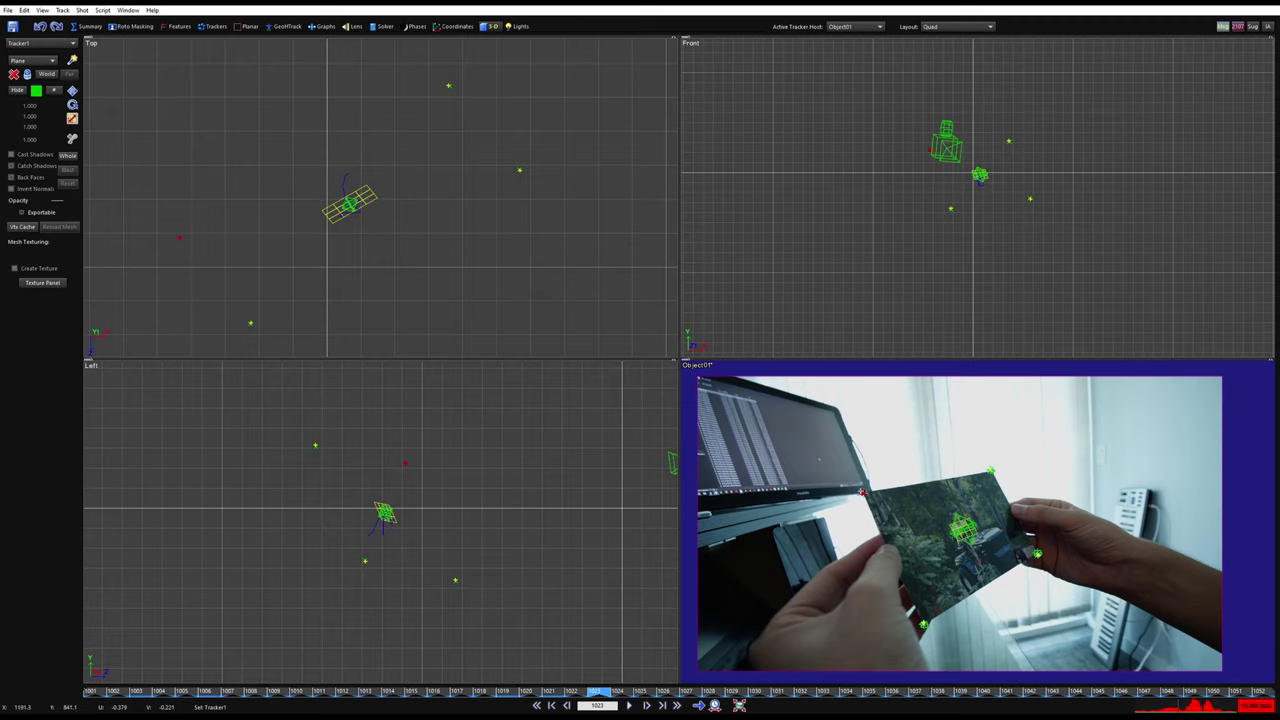
pyautogui.press('F6')
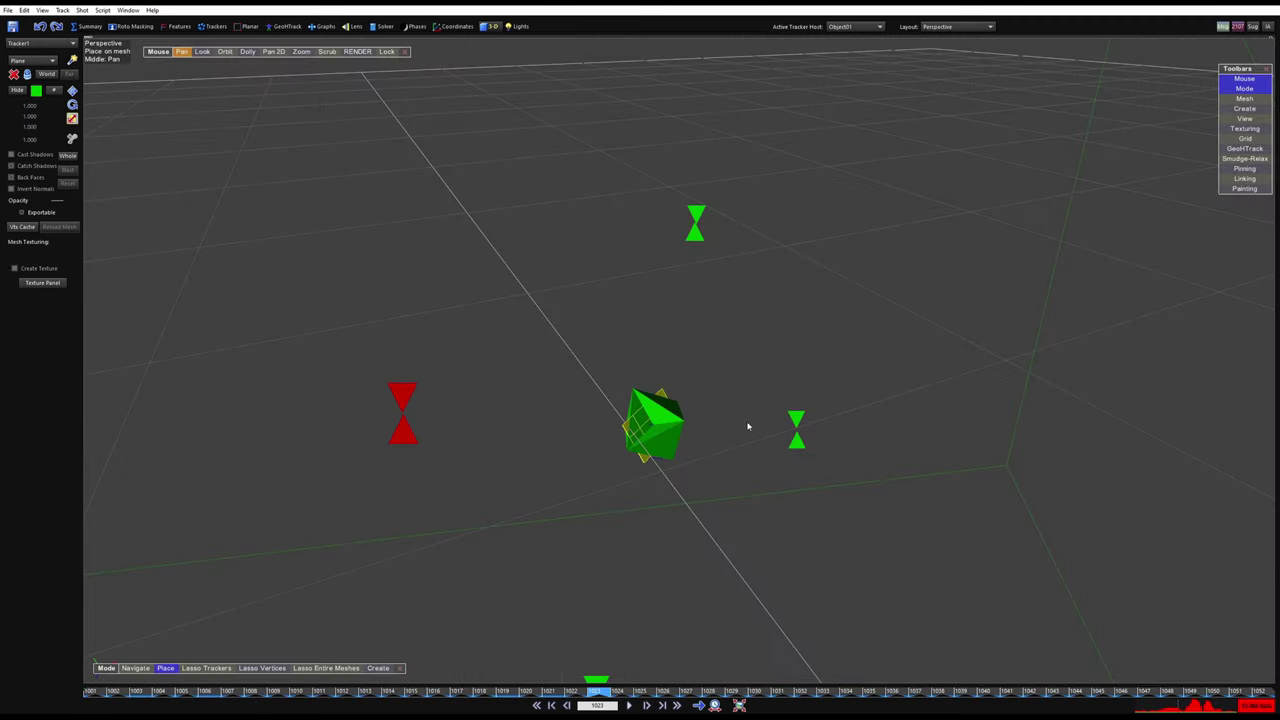
pyautogui.keyDown('alt'); pyautogui.moveTo(660, 467); pyautogui.dragTo(588, 447); pyautogui.keyUp('alt')
pyautogui.keyDown('alt'); pyautogui.moveTo(730, 450); pyautogui.dragTo(420, 117, button='middle'); pyautogui.keyUp('alt')
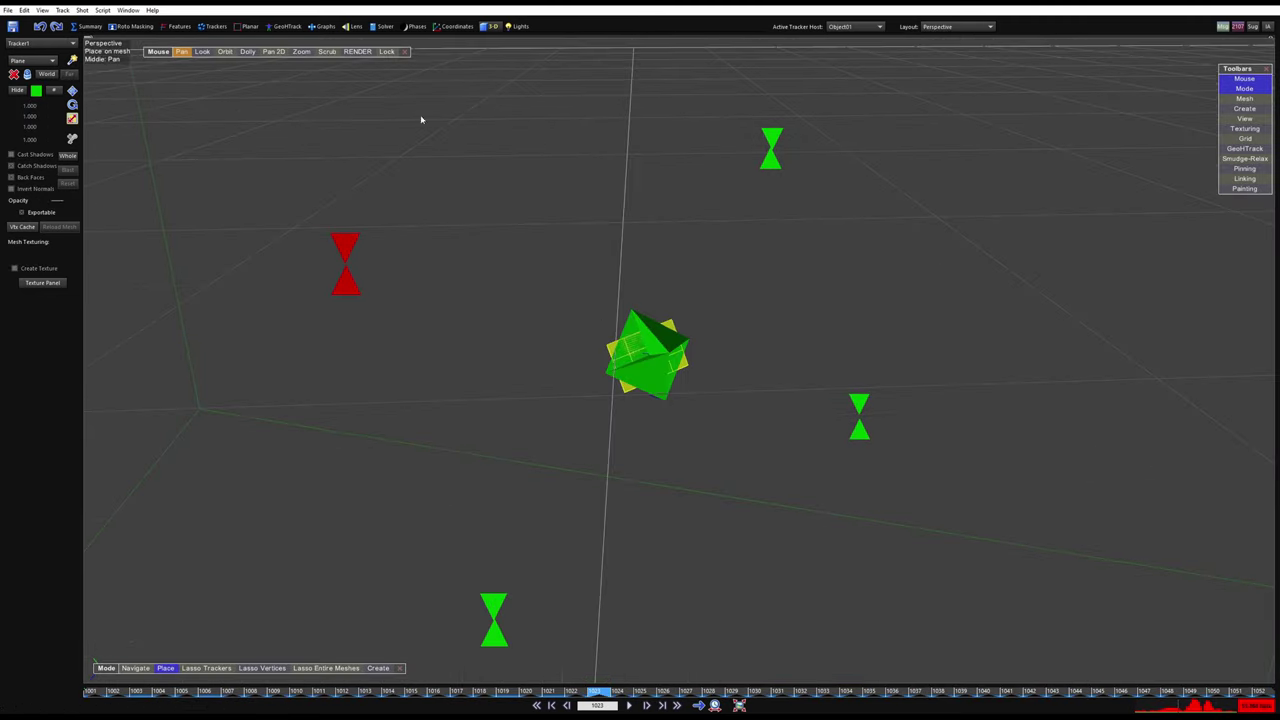
pyautogui.click(385, 26)
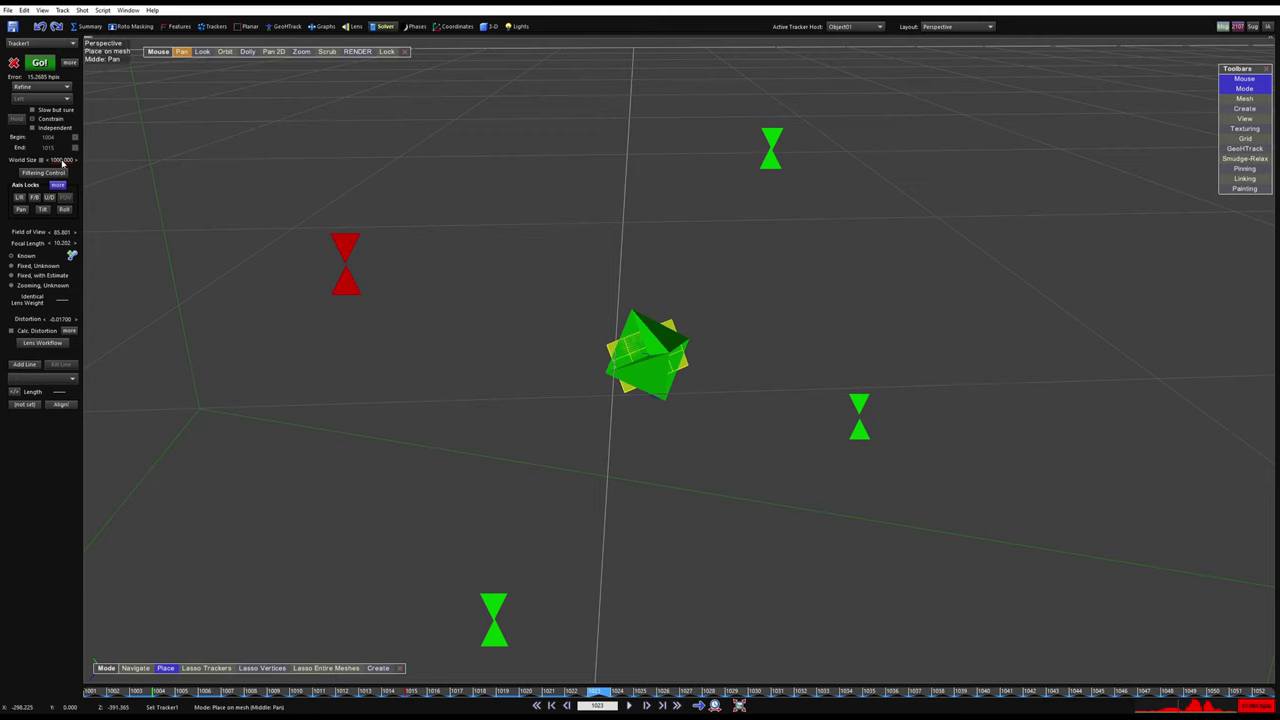
pyautogui.keyDown('shift'); pyautogui.moveTo(62, 163); pyautogui.dragTo(1162, 176); pyautogui.keyUp('shift')
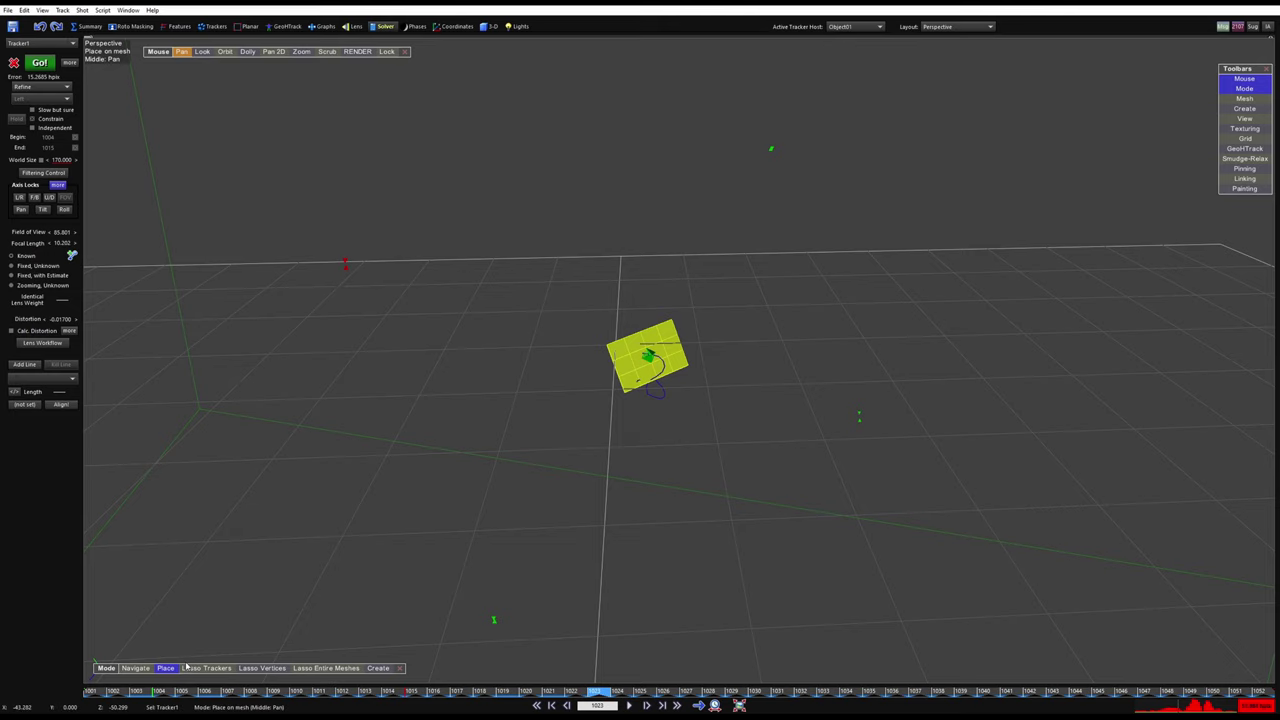
# - Place the seed points of the corner trackers on the matching corners of the scaled plane and return to the camera view
pyautogui.press('5')
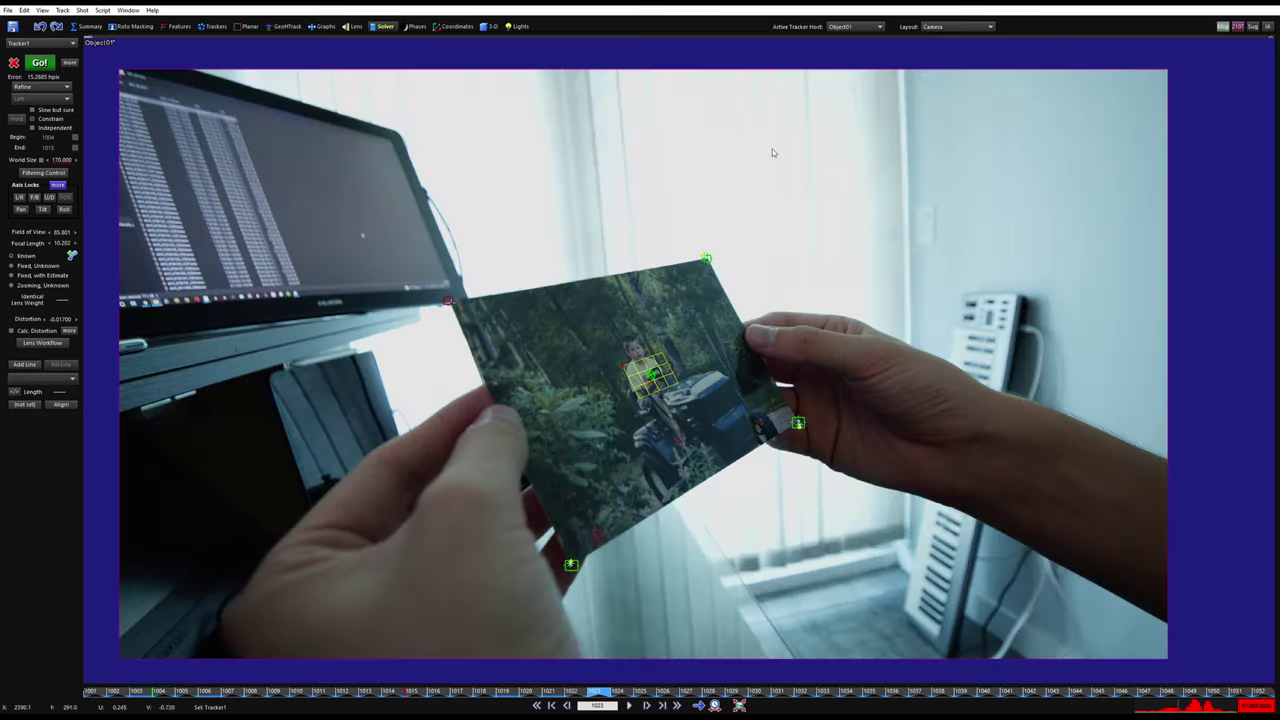
pyautogui.click(706, 258)
pyautogui.press('6')
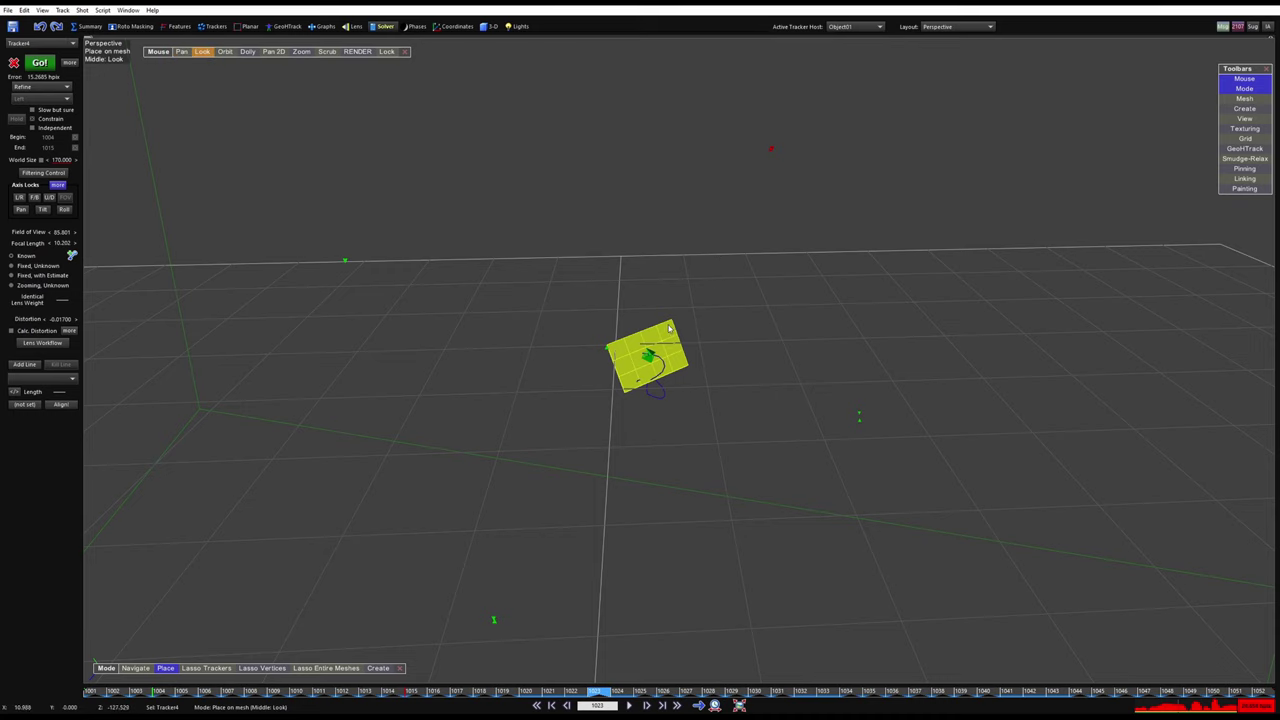
pyautogui.keyDown('ctrl'); pyautogui.click(674, 322); pyautogui.keyUp('ctrl')
pyautogui.press('5')
pyautogui.click(798, 423)
pyautogui.press('6')
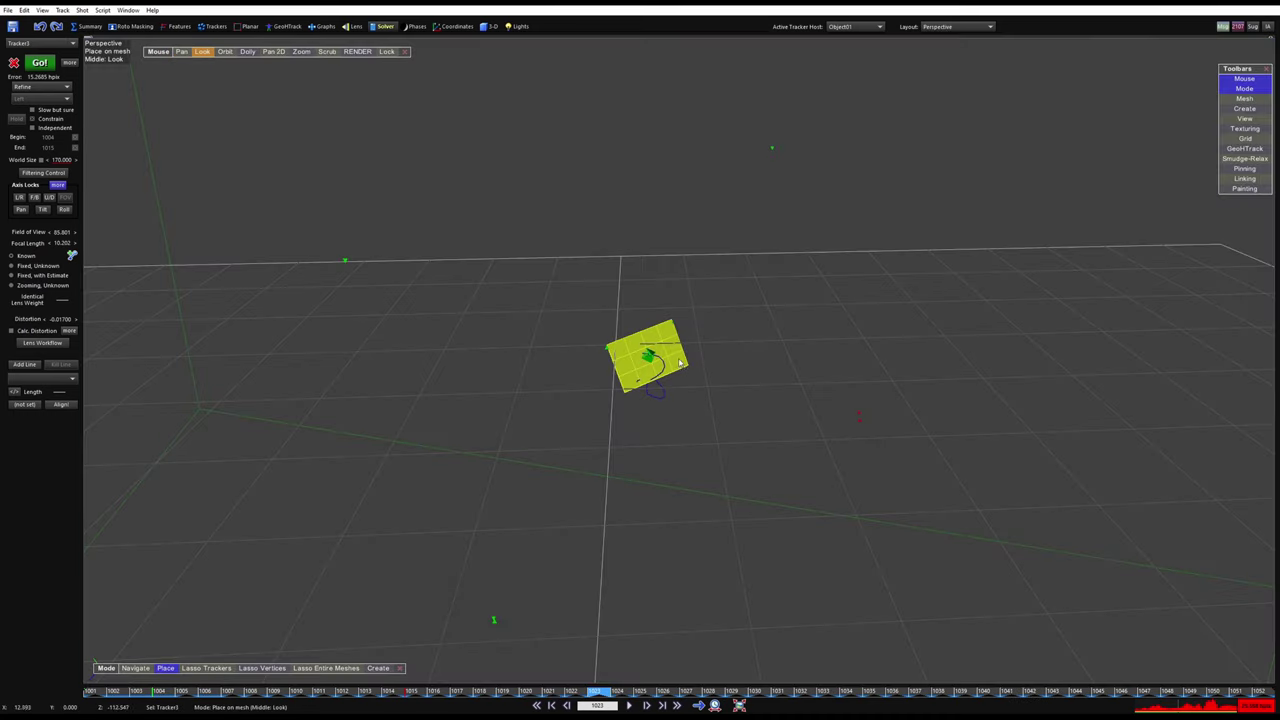
pyautogui.press('5')
pyautogui.click(572, 562)
pyautogui.press('6')
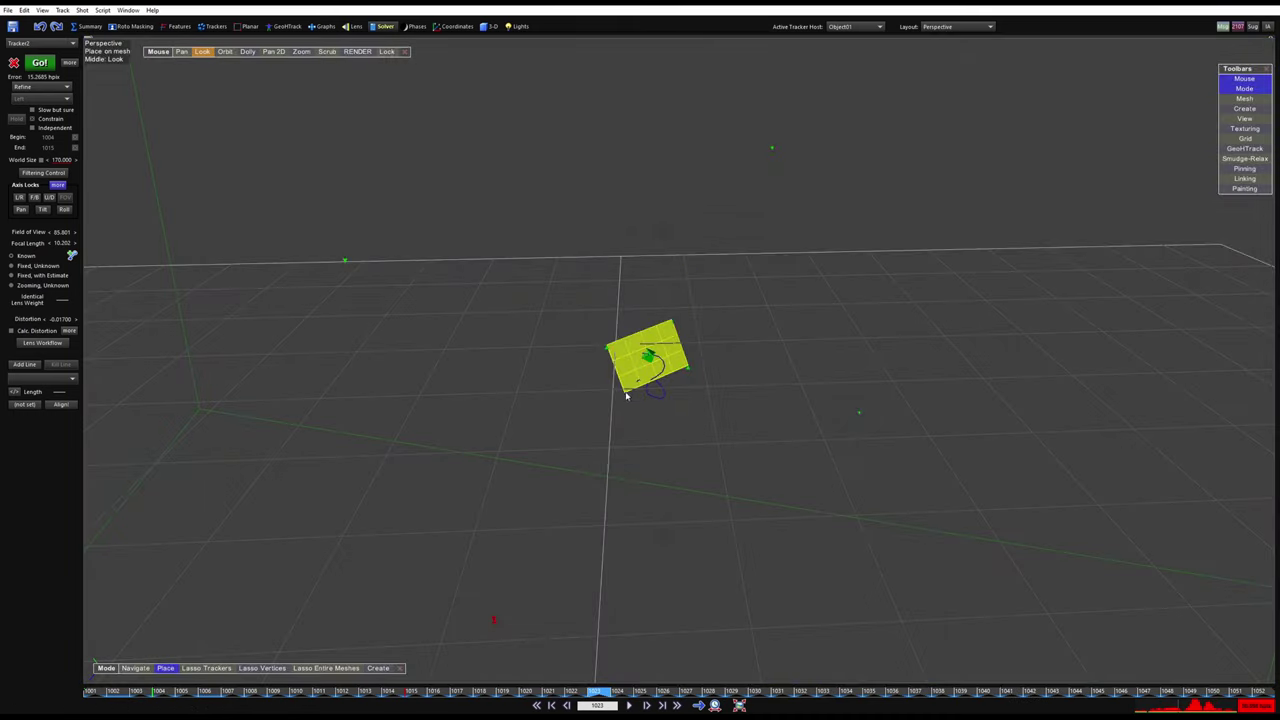
pyautogui.keyDown('ctrl'); pyautogui.click(627, 393); pyautogui.keyUp('ctrl')
pyautogui.press('F1')
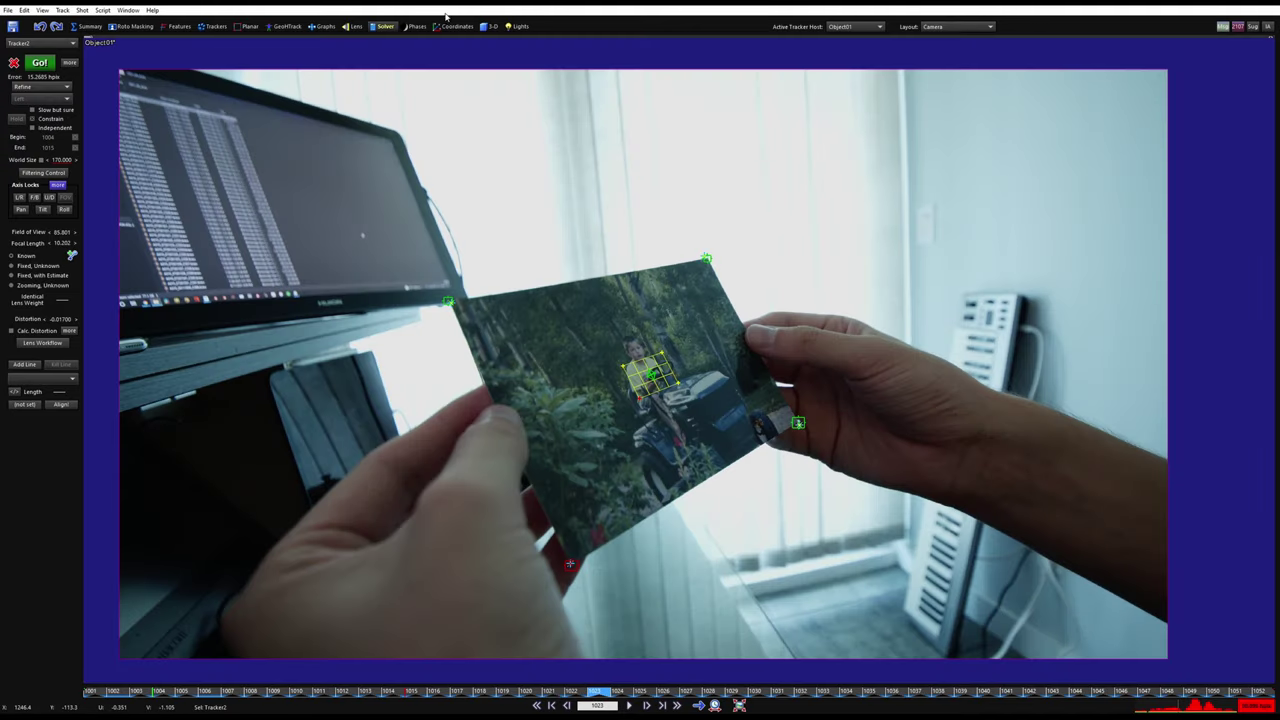
# - Check Object01's distance constraint in the hard and soft lock controls, close them, and rerun the Refine solve
pyautogui.click(386, 27)
pyautogui.click(58, 185)
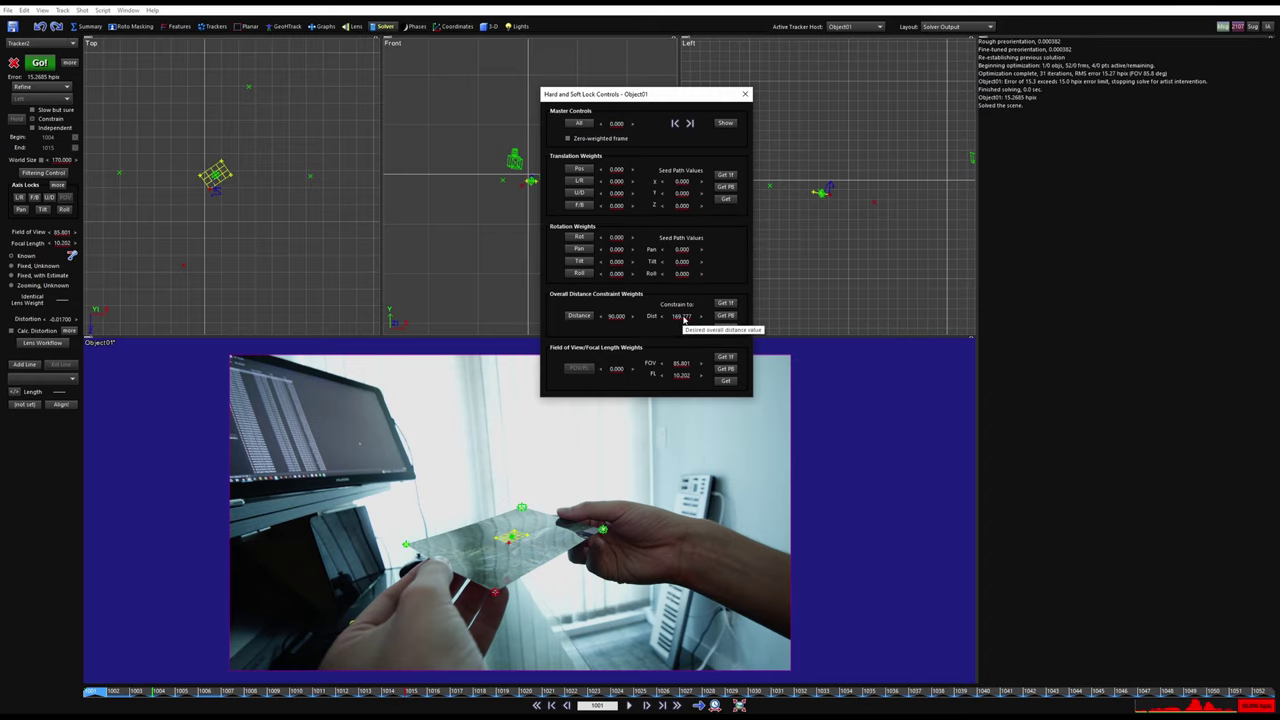
pyautogui.click(745, 94)
pyautogui.scroll(-3, 237, 121)
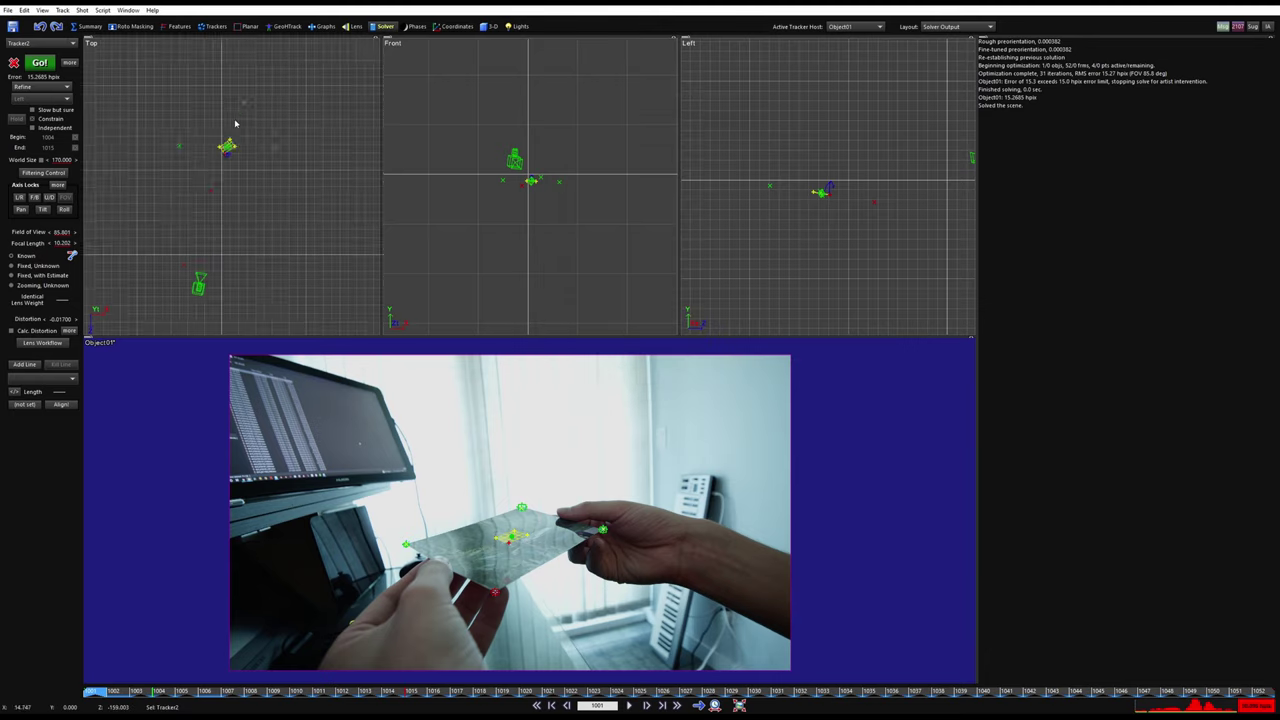
pyautogui.scroll(-2, 236, 123)
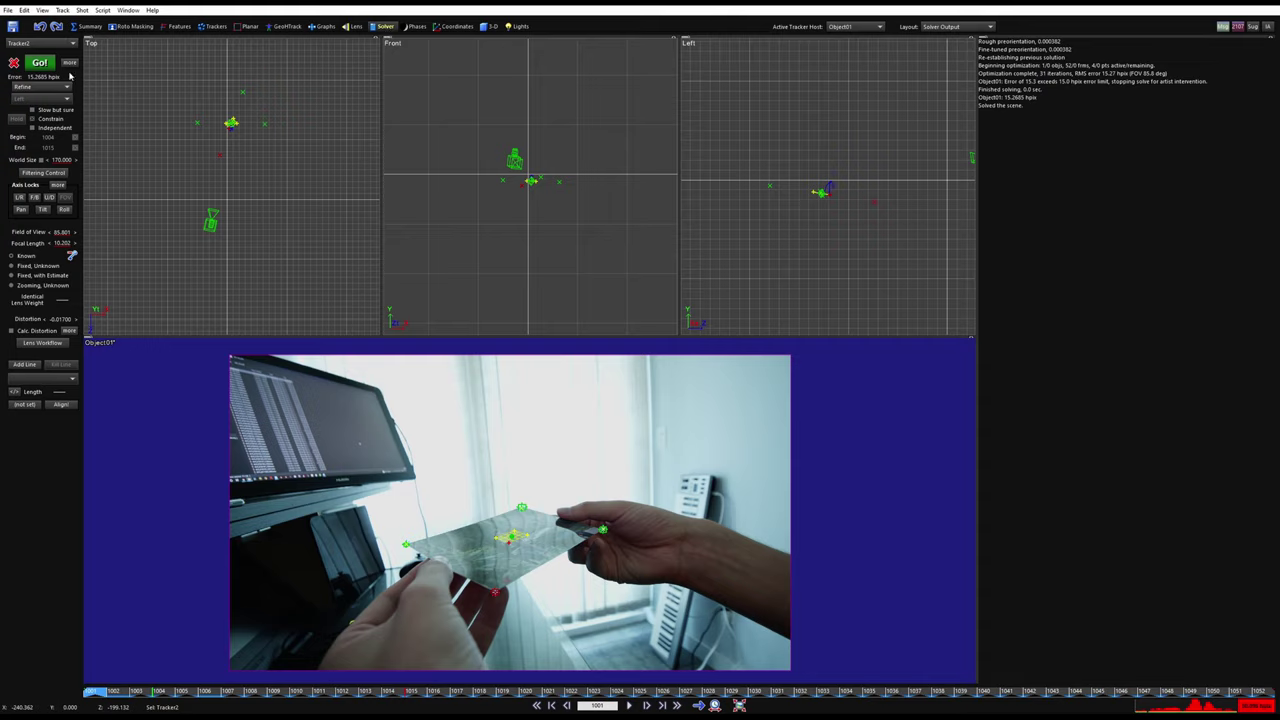
pyautogui.click(39, 62)
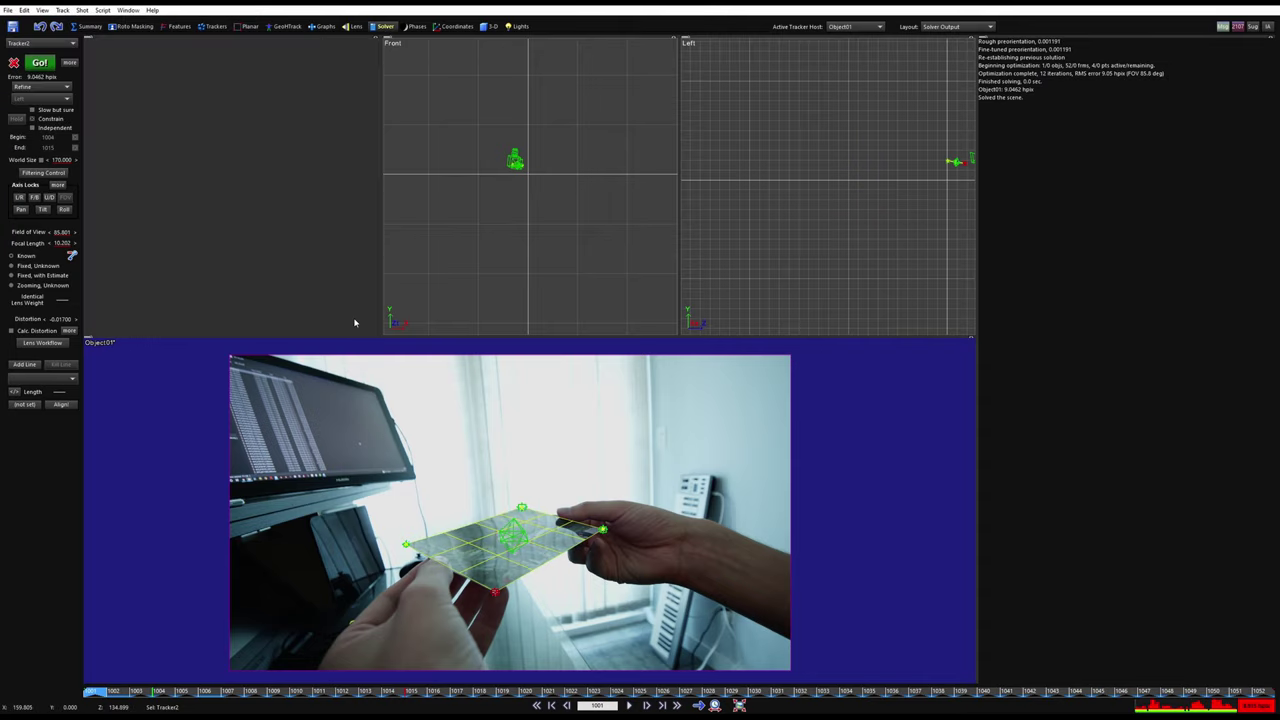
# - Play the shot with the refined solve, then compare the scene before and after the solve in the Quad layout
pyautogui.click(629, 705)
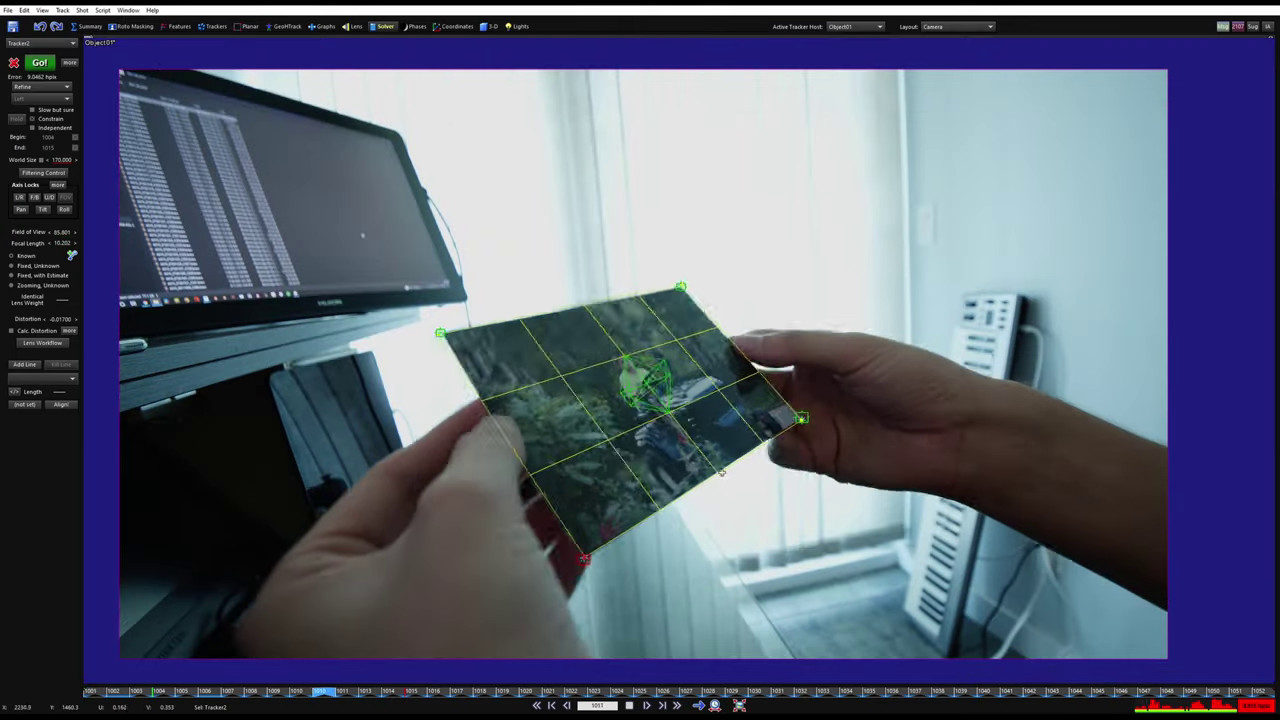
pyautogui.press('space')
pyautogui.press('7')
pyautogui.moveTo(580, 505); pyautogui.dragTo(535, 496, button='middle')
pyautogui.hotkey('ctrl', 'z')
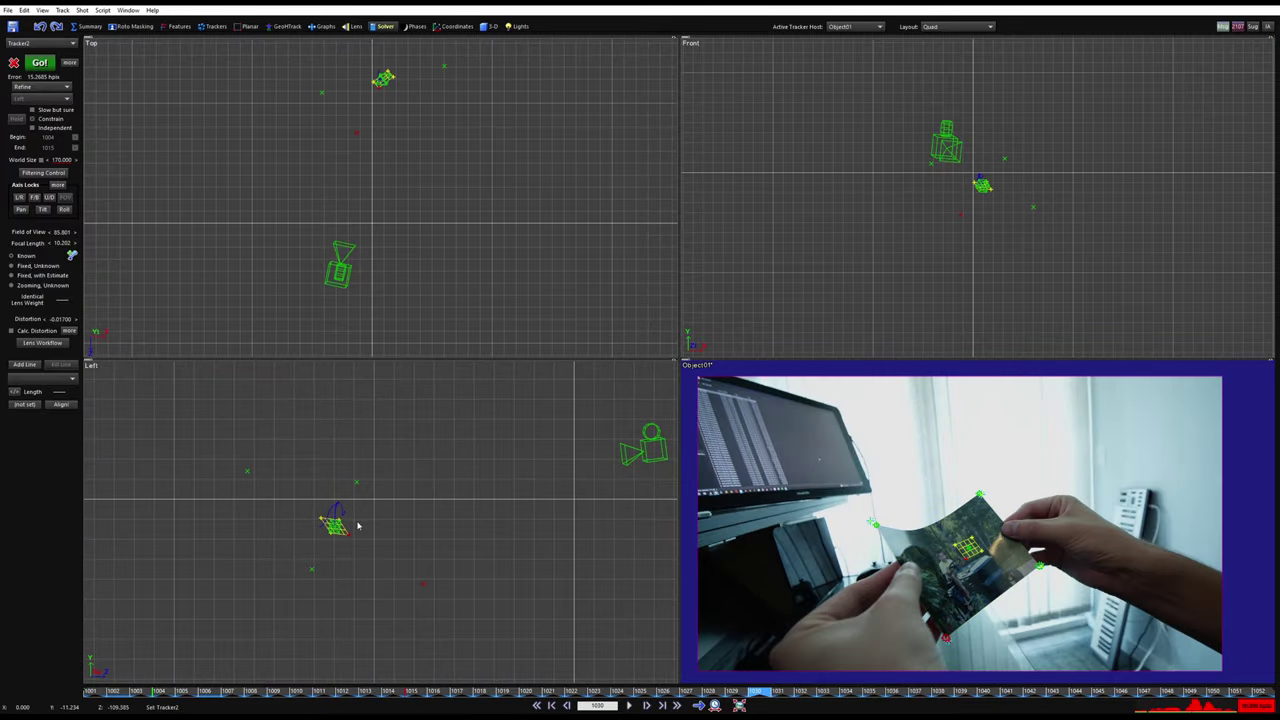
pyautogui.hotkey('ctrl', 'y')
pyautogui.moveTo(621, 485); pyautogui.dragTo(483, 514, button='middle')
pyautogui.scroll(5, 482, 491)
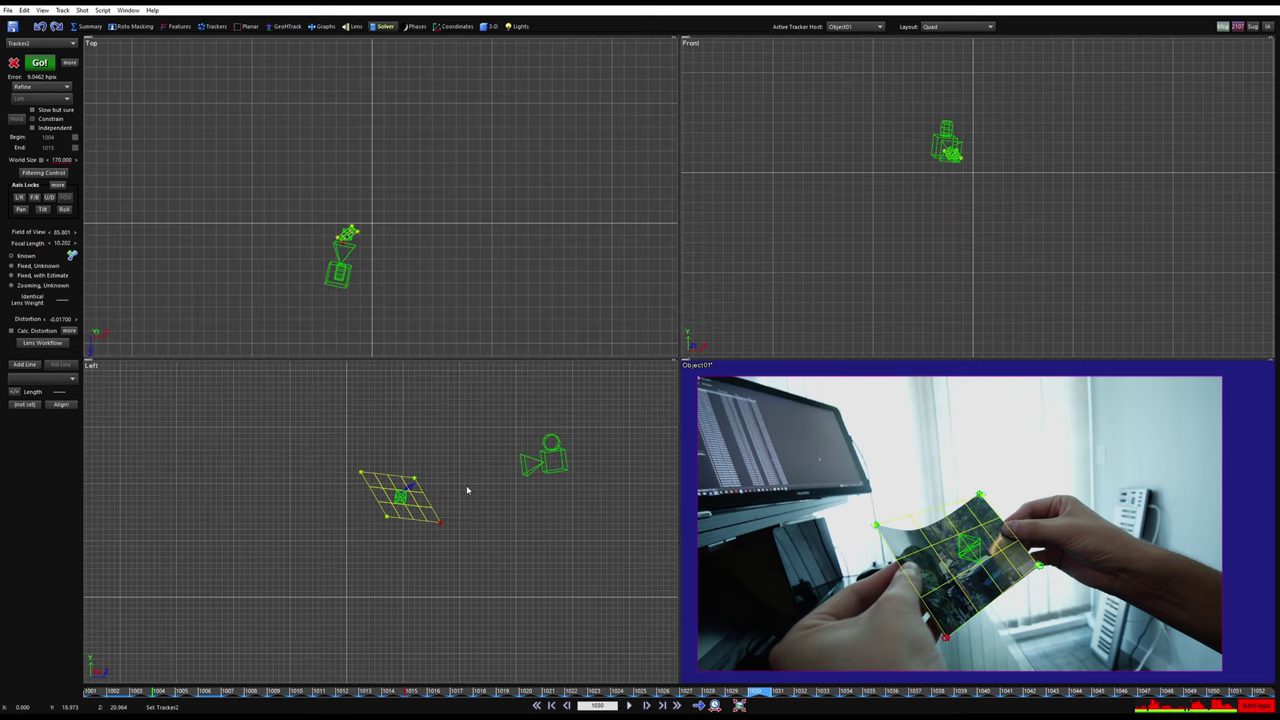
# - With Camera01 as the active tracker host, move the whole scene in the Left view until the photo plane sits over the vertical axis
pyautogui.click(489, 27)
pyautogui.click(68, 156)
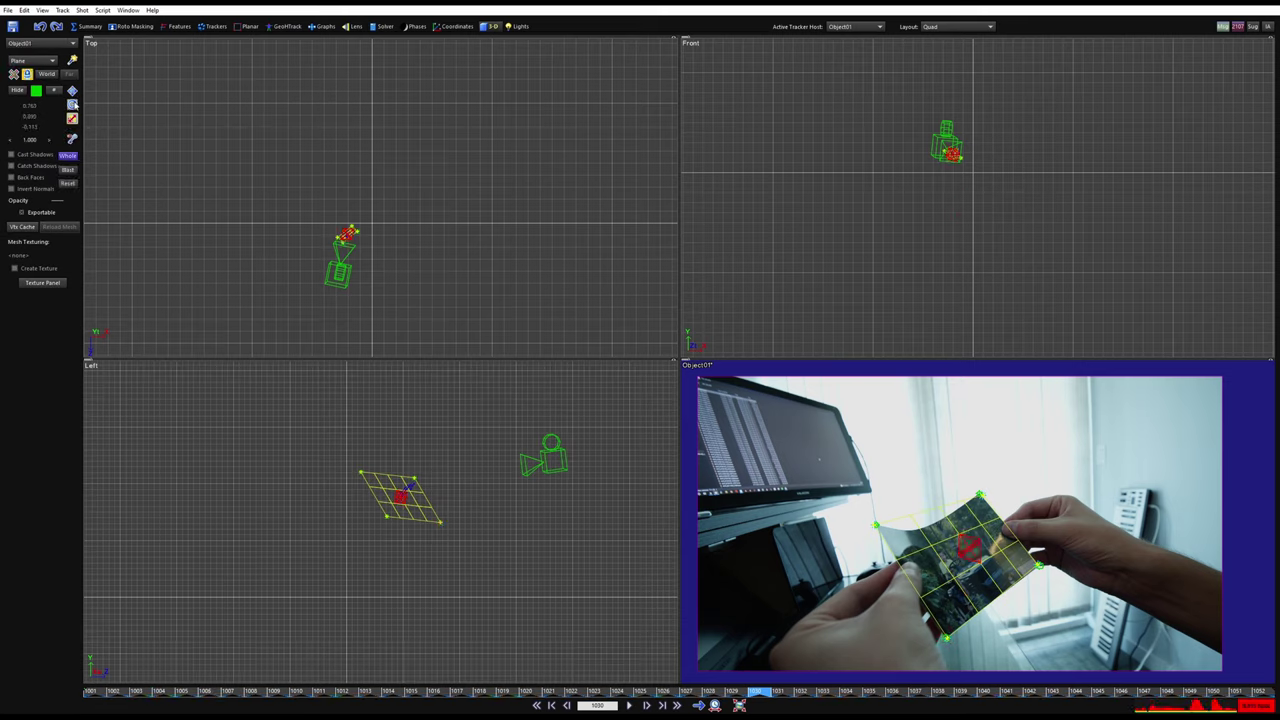
pyautogui.click(72, 91)
pyautogui.moveTo(405, 449); pyautogui.dragTo(350, 407)
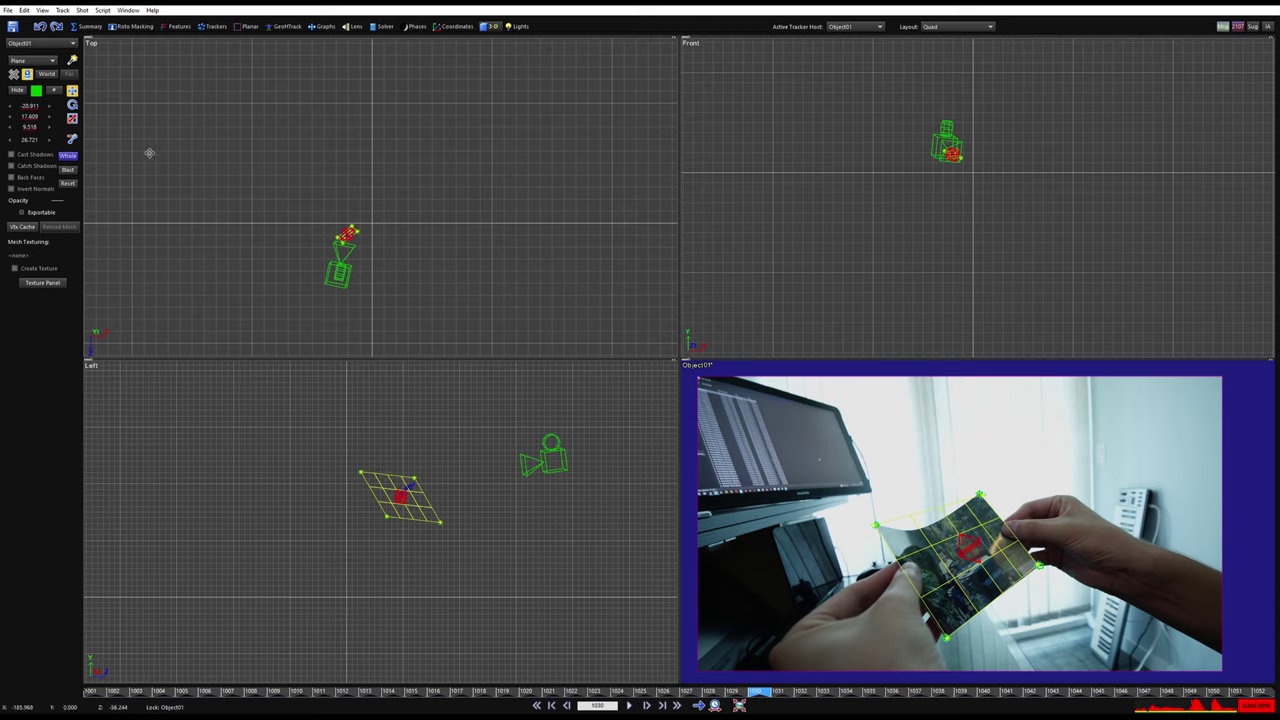
pyautogui.click(869, 29)
pyautogui.click(858, 38)
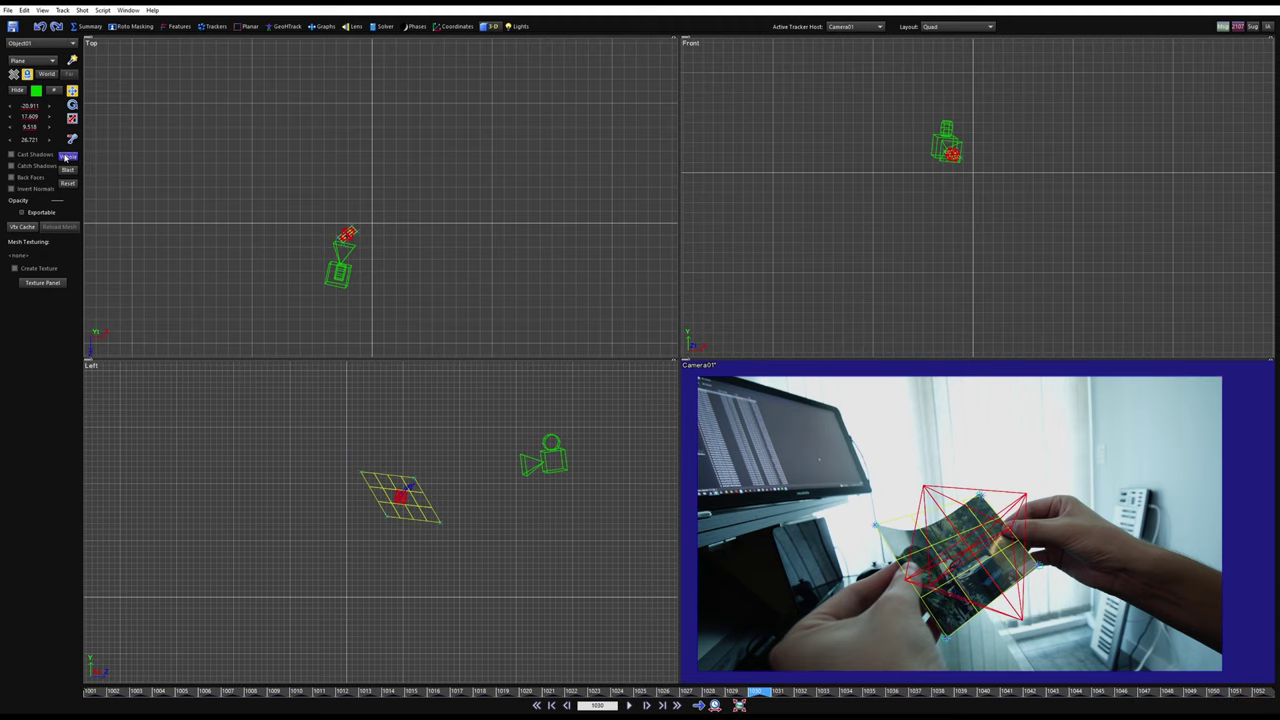
pyautogui.click(66, 158)
pyautogui.moveTo(451, 496); pyautogui.dragTo(398, 441)
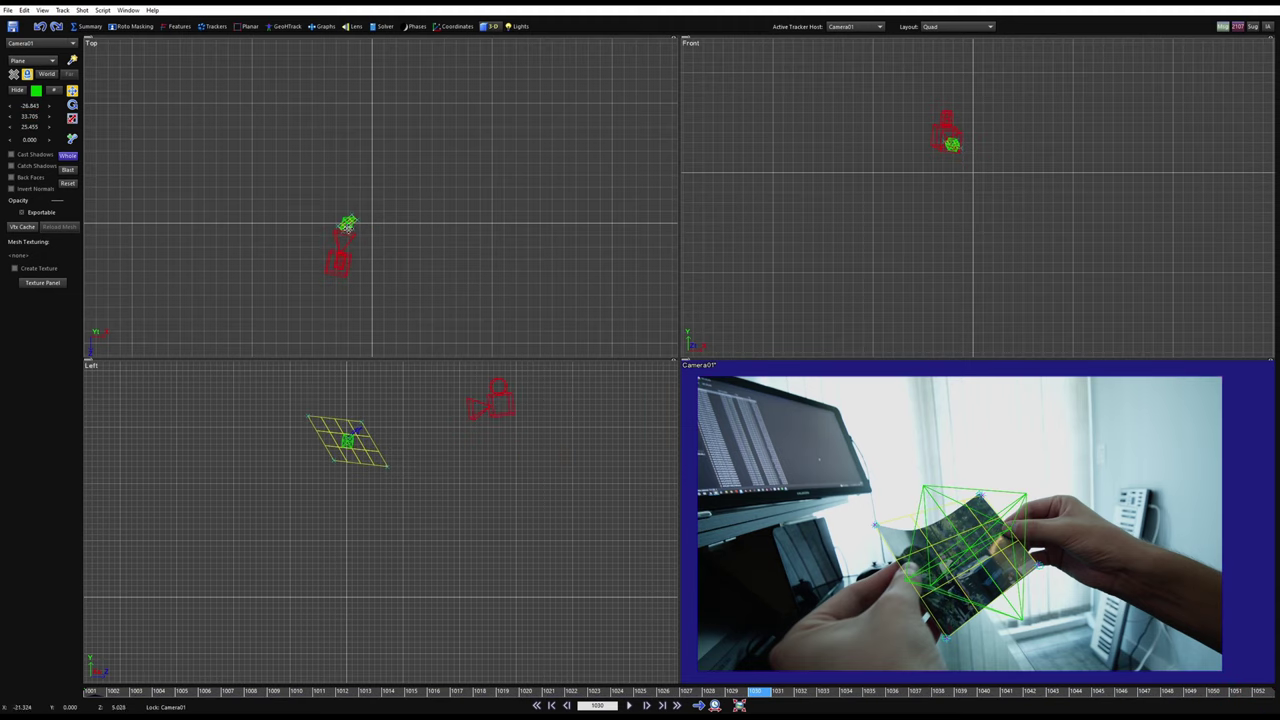
# - Shift the whole scene sideways in the Top view to centre the plane on the vertical axis, and play the shot in Camera view
pyautogui.scroll(3, 349, 230)
pyautogui.moveTo(361, 231); pyautogui.dragTo(432, 230)
pyautogui.scroll(-2, 365, 484)
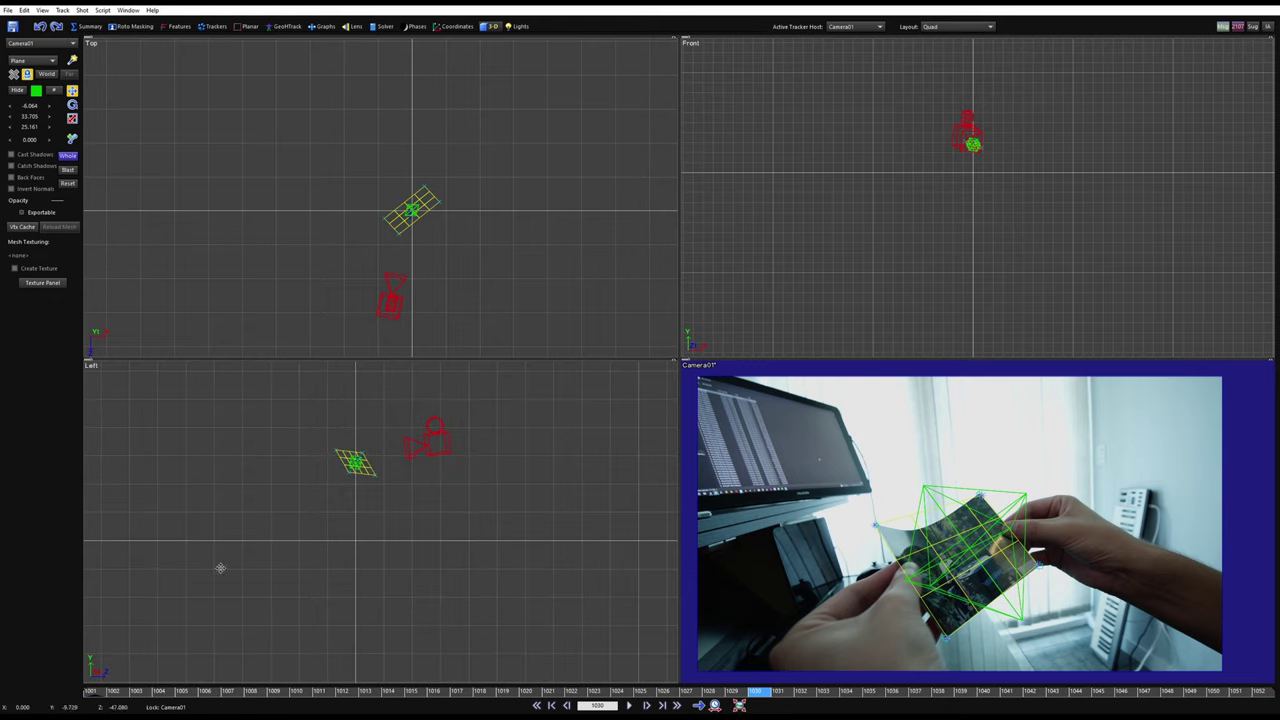
pyautogui.press('c')
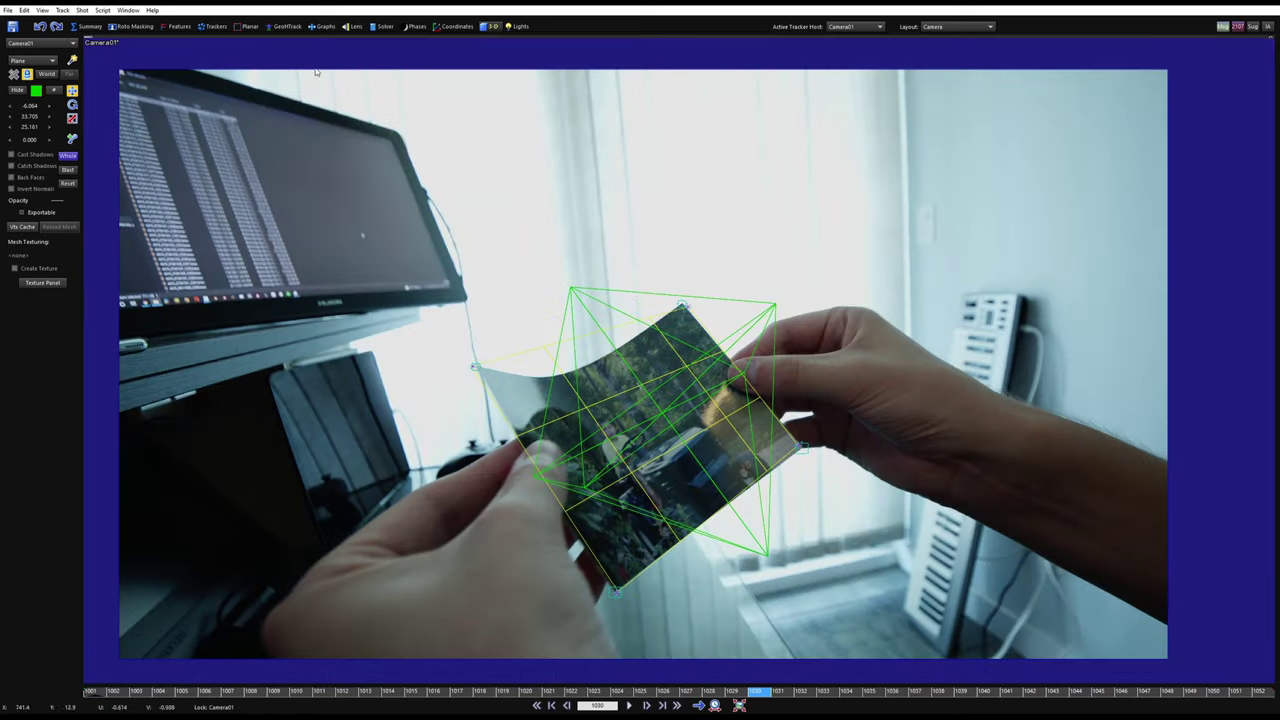
pyautogui.press('space')
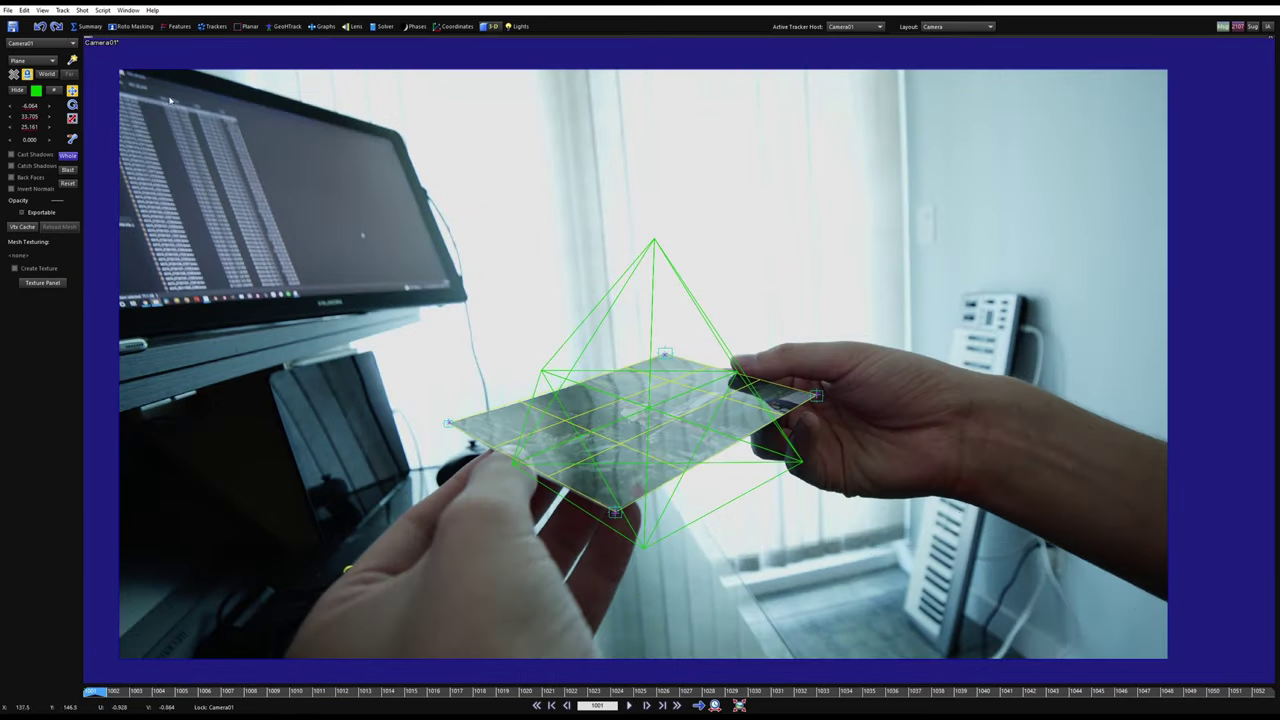
# - Open the solver's path filtering controls and the Graph Editor, and place the editor beside them over the camera view
pyautogui.click(380, 26)
pyautogui.click(43, 172)
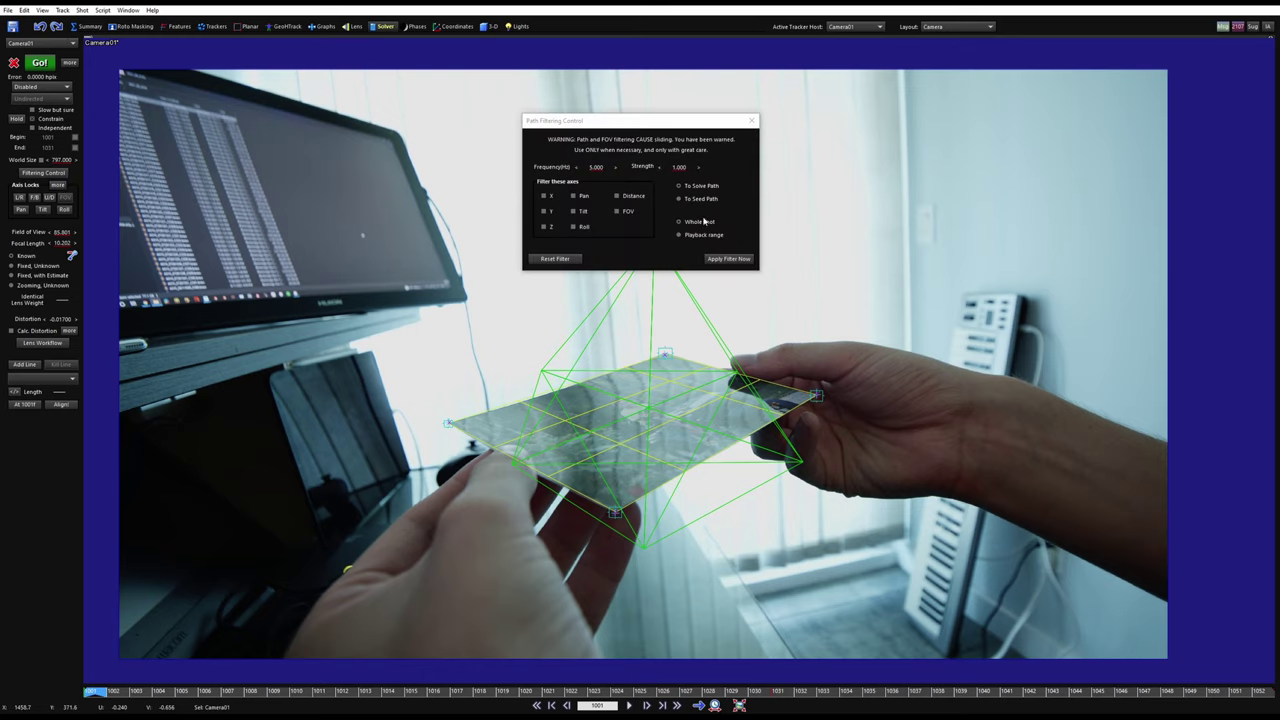
pyautogui.click(751, 120)
pyautogui.click(43, 172)
pyautogui.press('F7')
pyautogui.moveTo(491, 310); pyautogui.dragTo(839, 255)
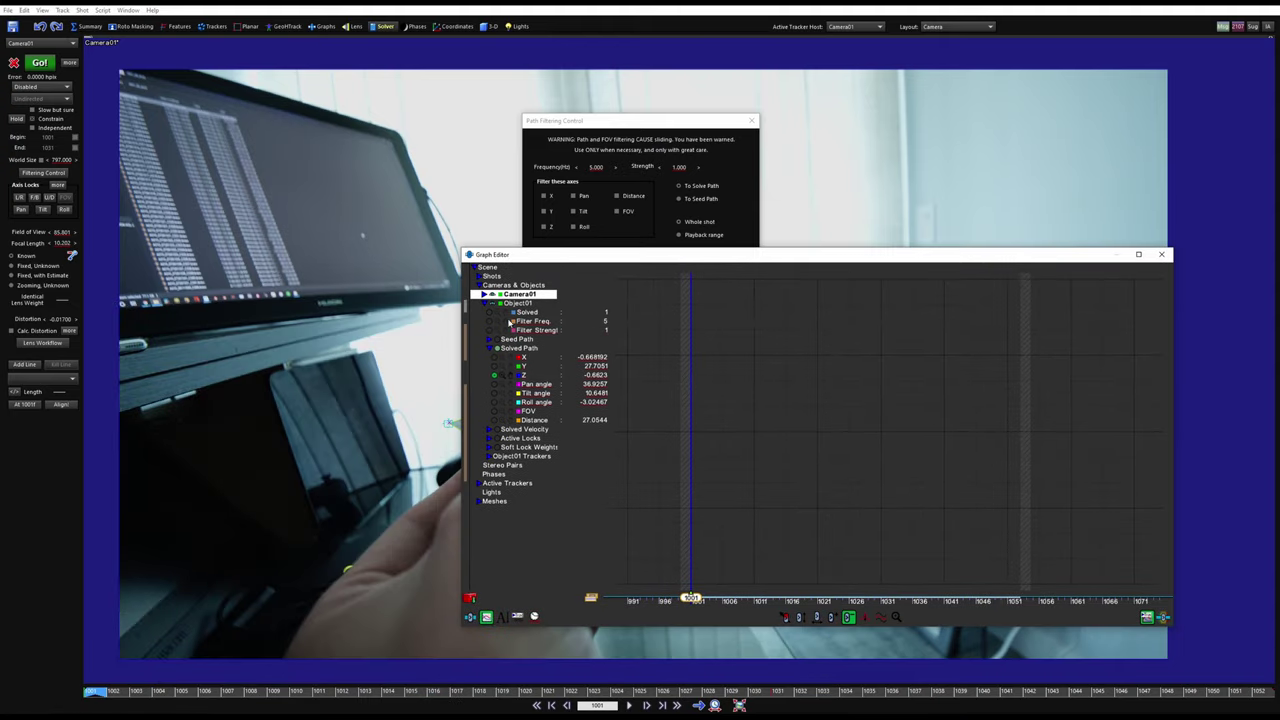
# - Display Object01's solved path X, Y and Z curves scaled to fit, and move the filtering dialog clear of the graph
pyautogui.click(490, 348)
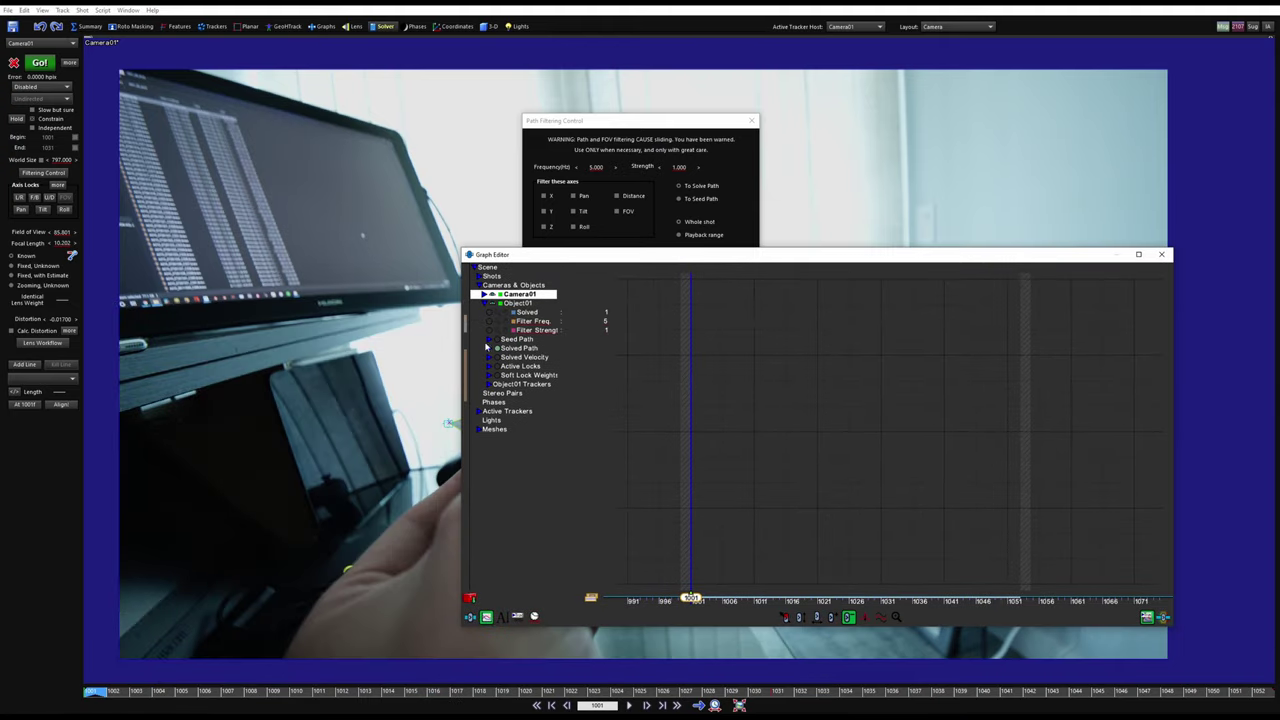
pyautogui.click(490, 348)
pyautogui.doubleClick(510, 367)
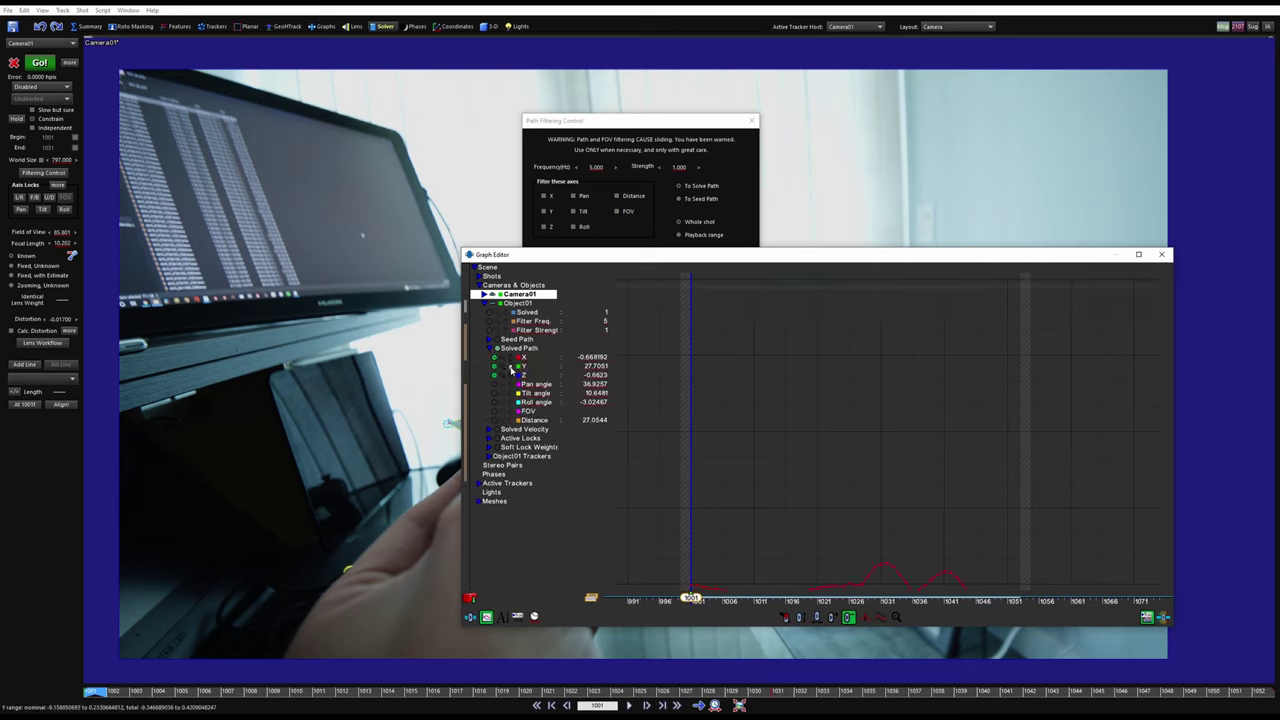
pyautogui.moveTo(624, 121); pyautogui.dragTo(529, 109)
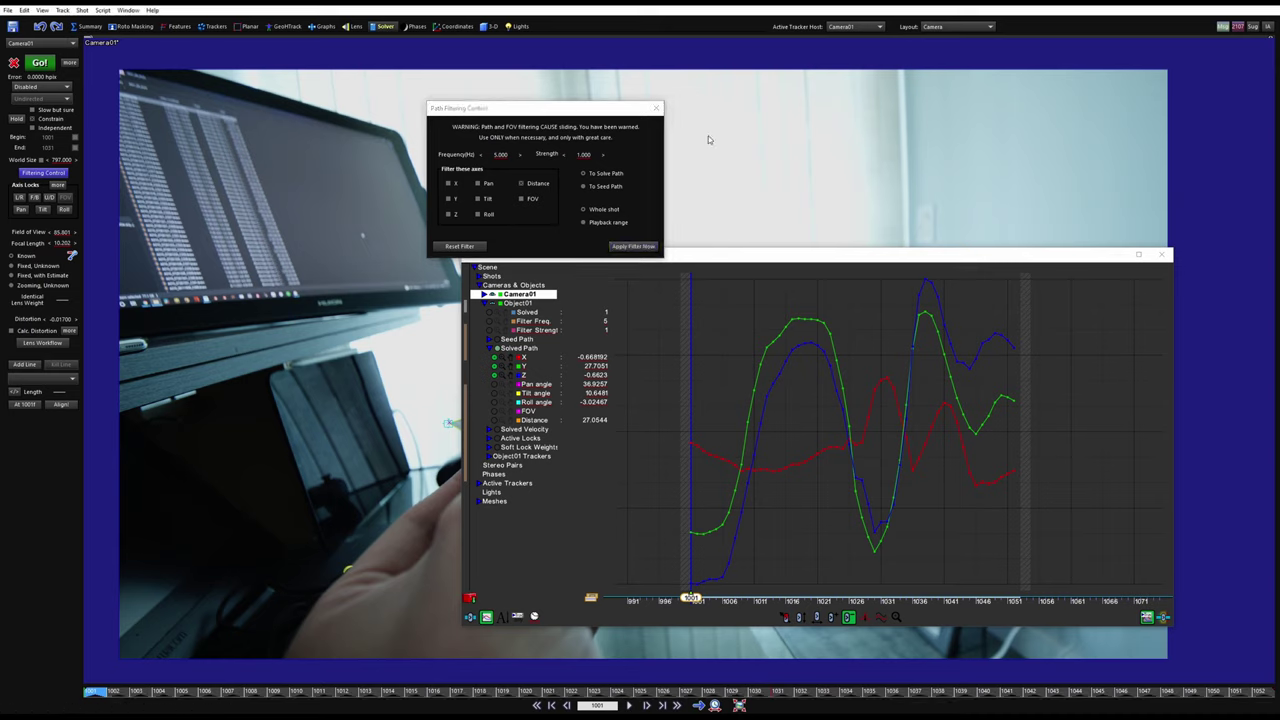
# - Make Object01 the active tracker host and apply path filtering at 5 Hz with strength 1, closing the filter dialog and Graph Editor
pyautogui.click(852, 26)
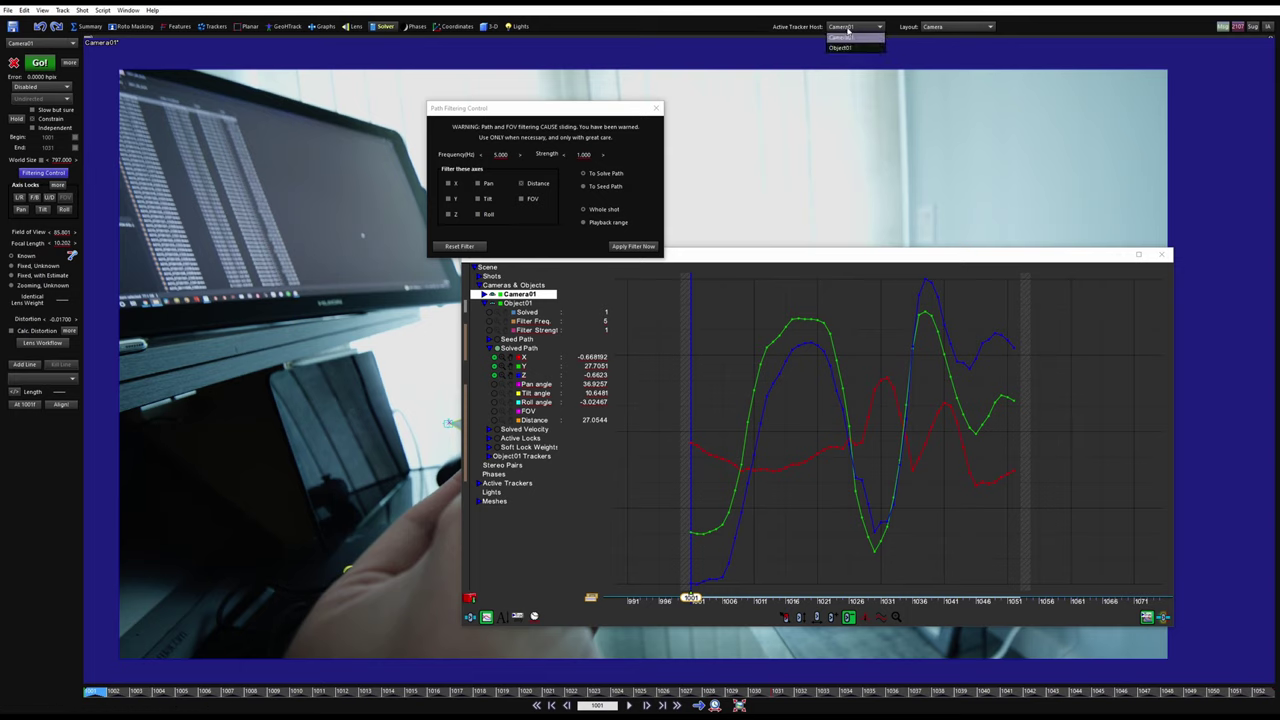
pyautogui.click(851, 46)
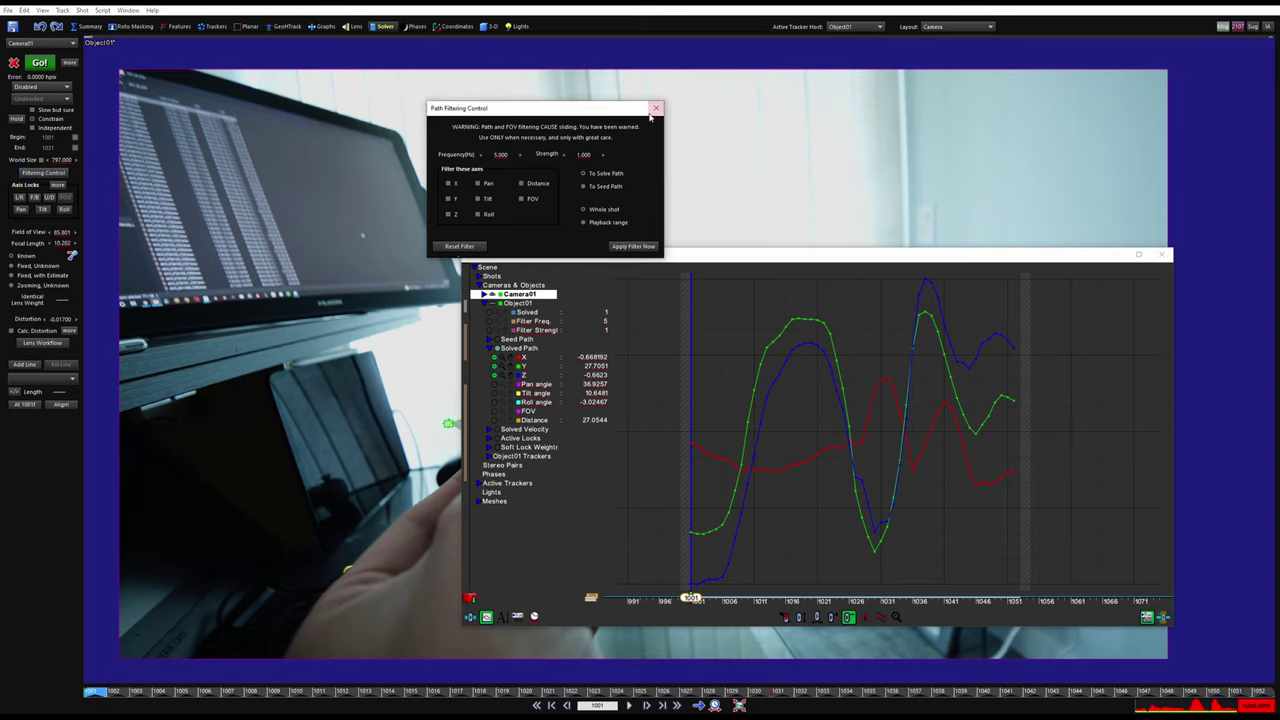
pyautogui.click(656, 107)
pyautogui.click(852, 26)
pyautogui.click(860, 47)
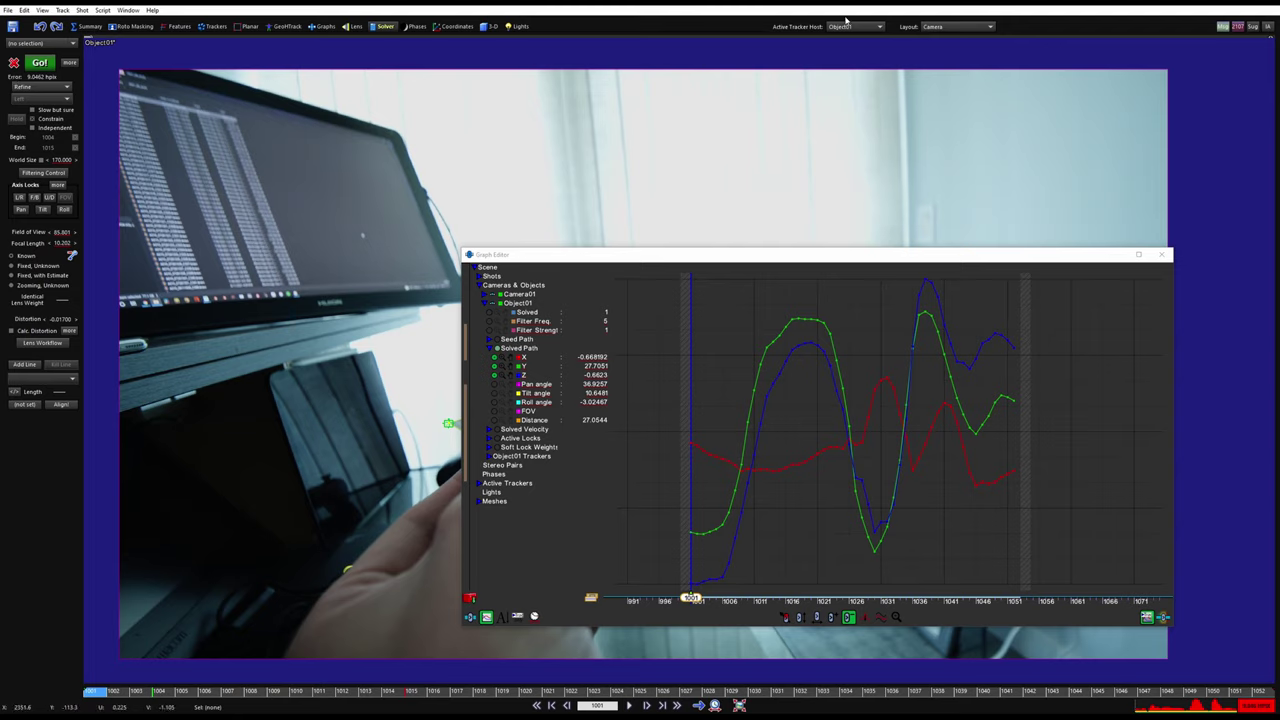
pyautogui.click(43, 172)
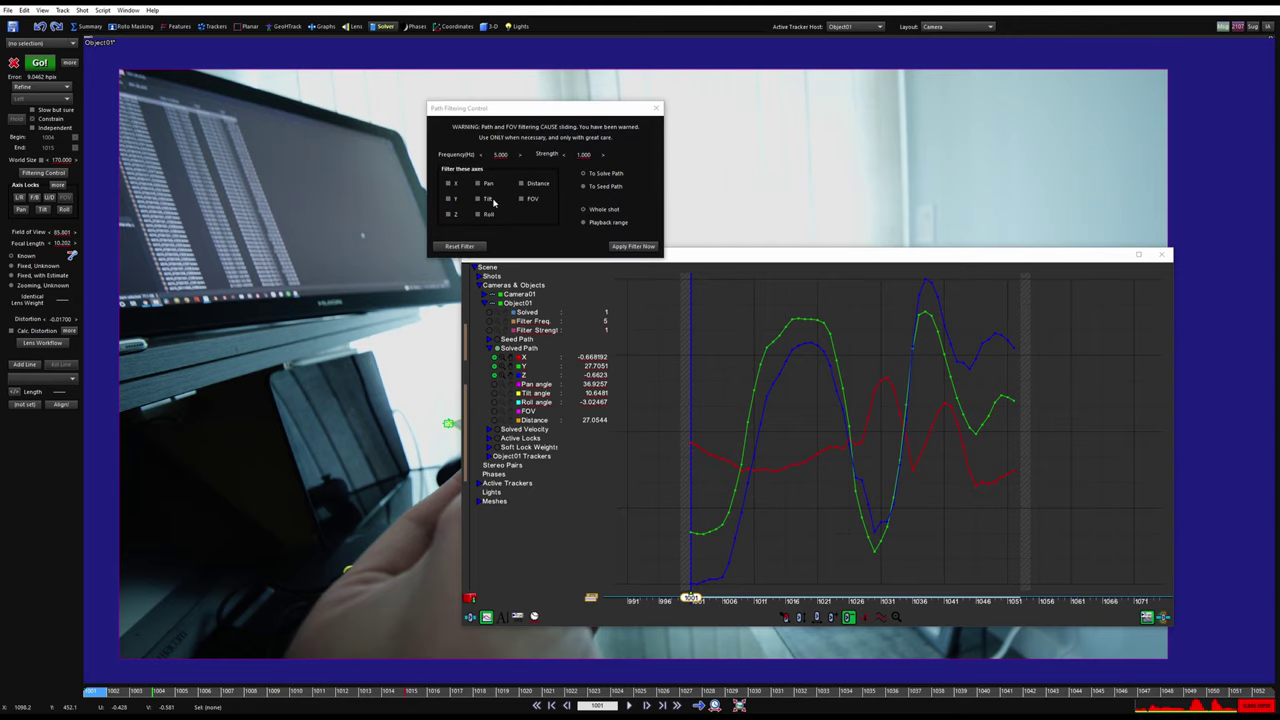
pyautogui.click(633, 246)
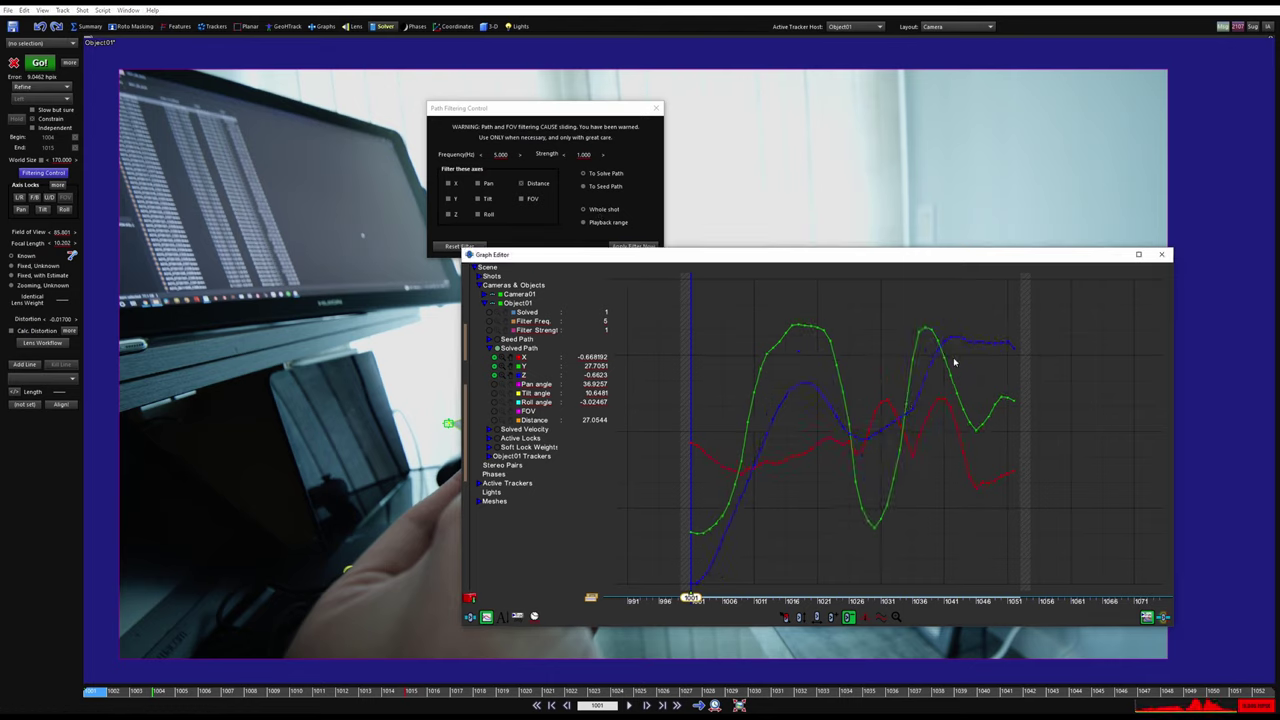
pyautogui.click(519, 236)
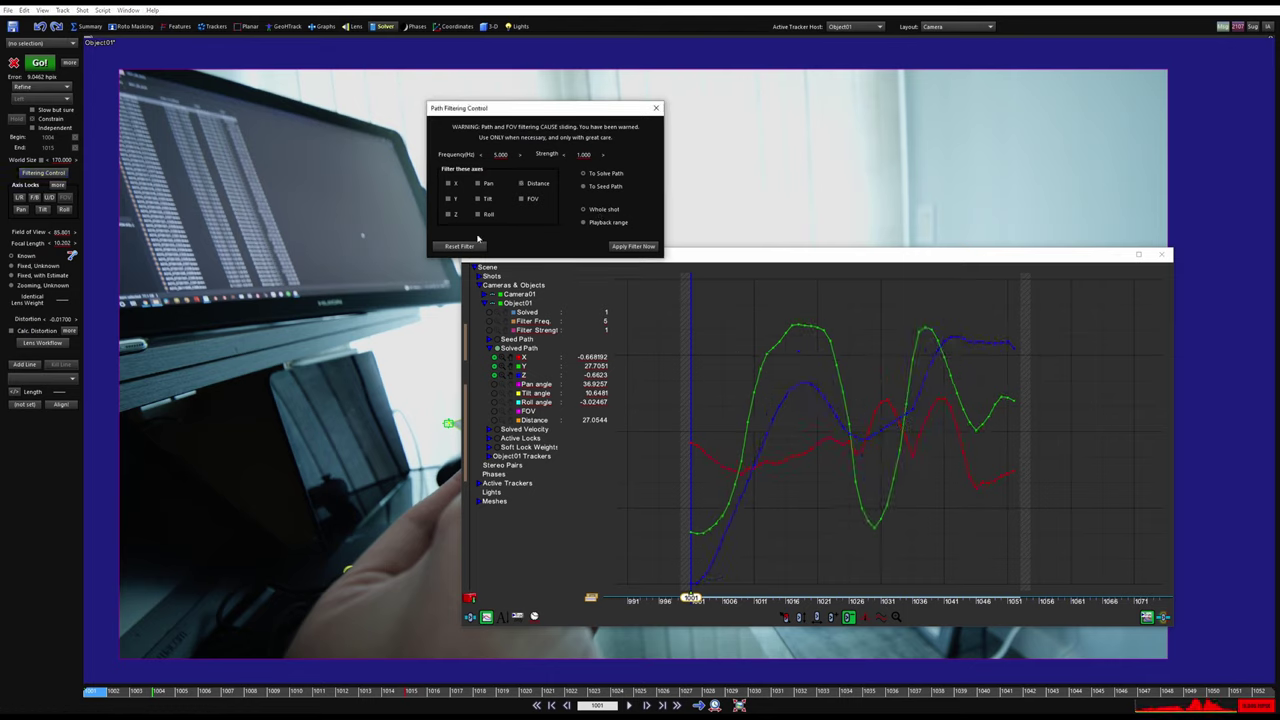
pyautogui.click(656, 107)
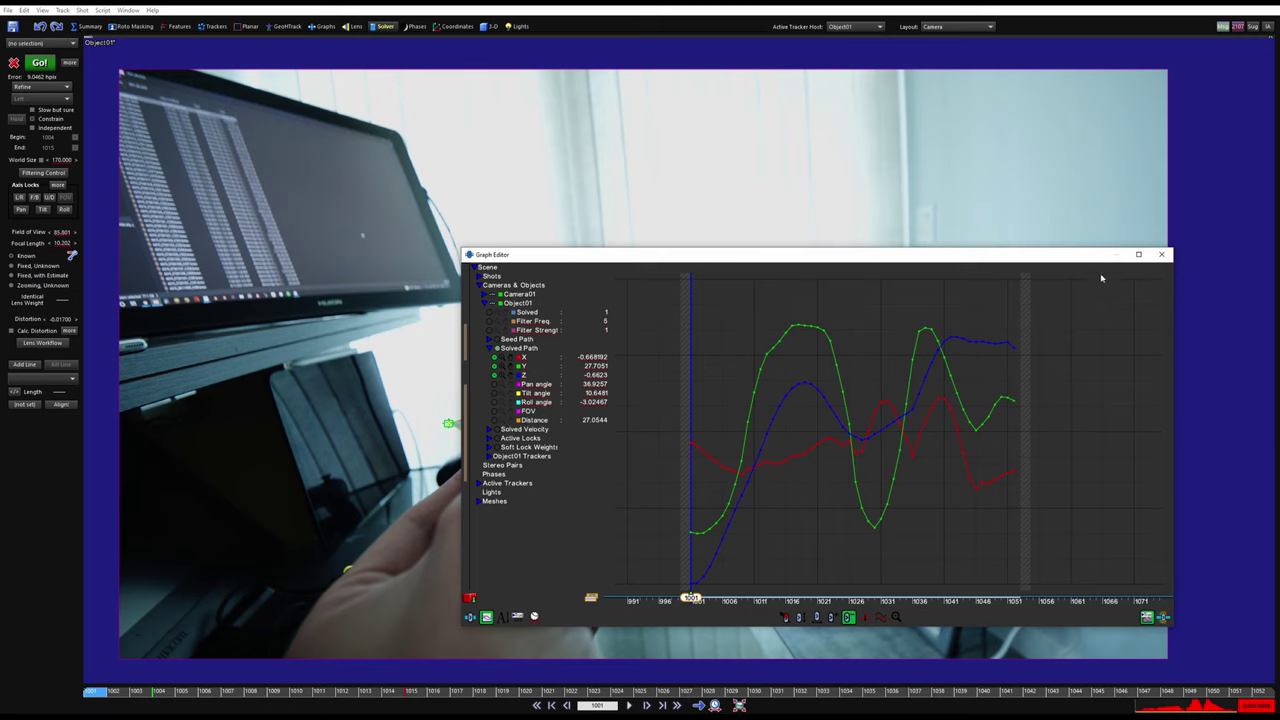
pyautogui.click(1161, 254)
# - Save Object01's solved distance as its distance constraint on the first frame and rerun the Refine solve
pyautogui.click(58, 185)
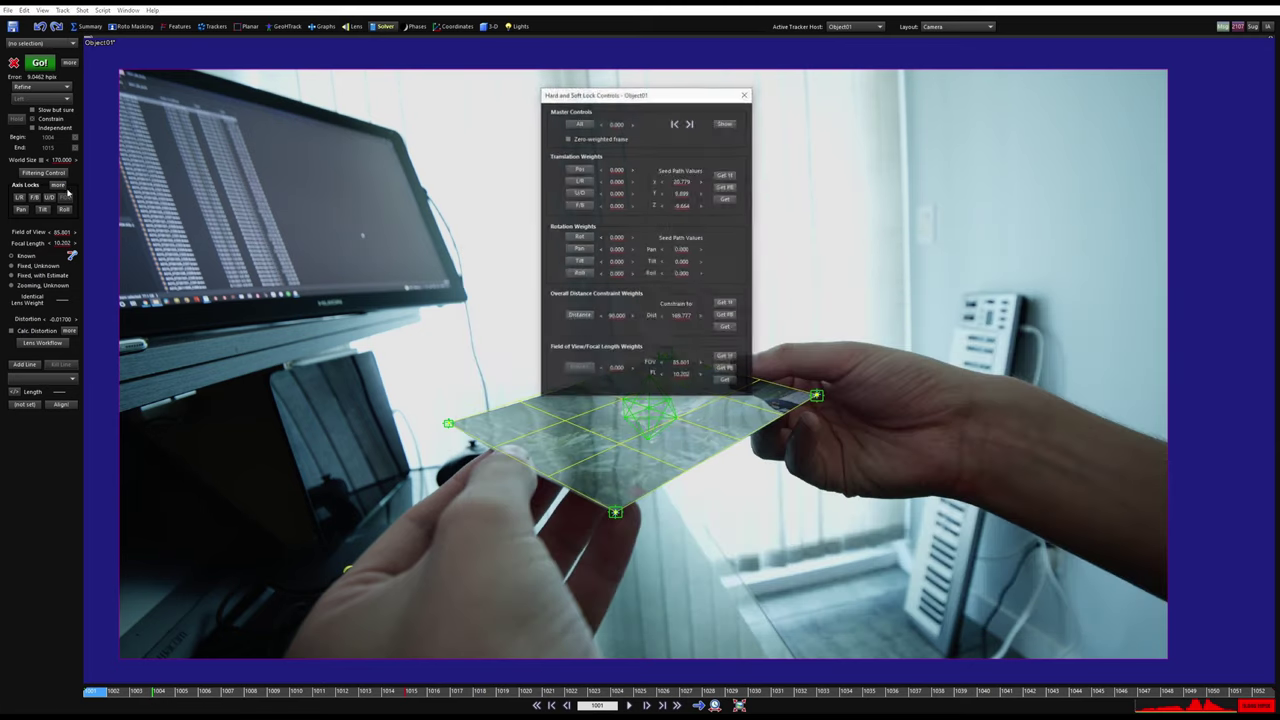
pyautogui.click(722, 328)
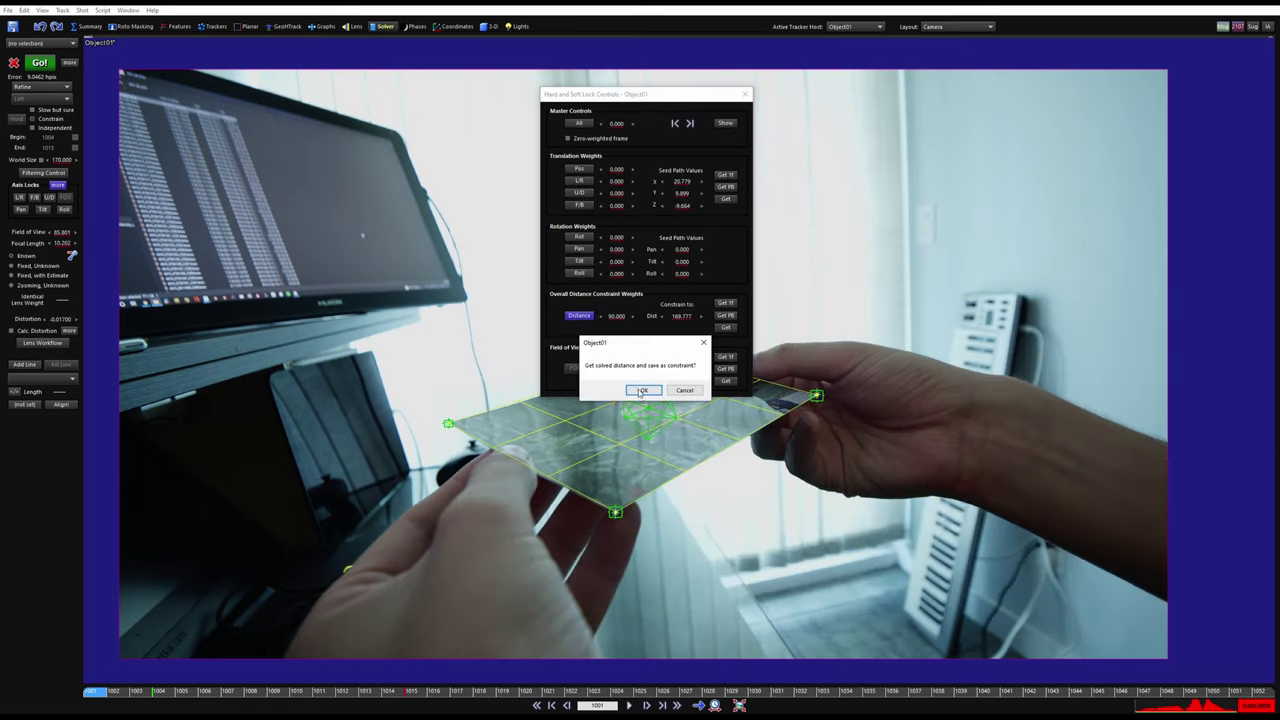
pyautogui.press('Return')
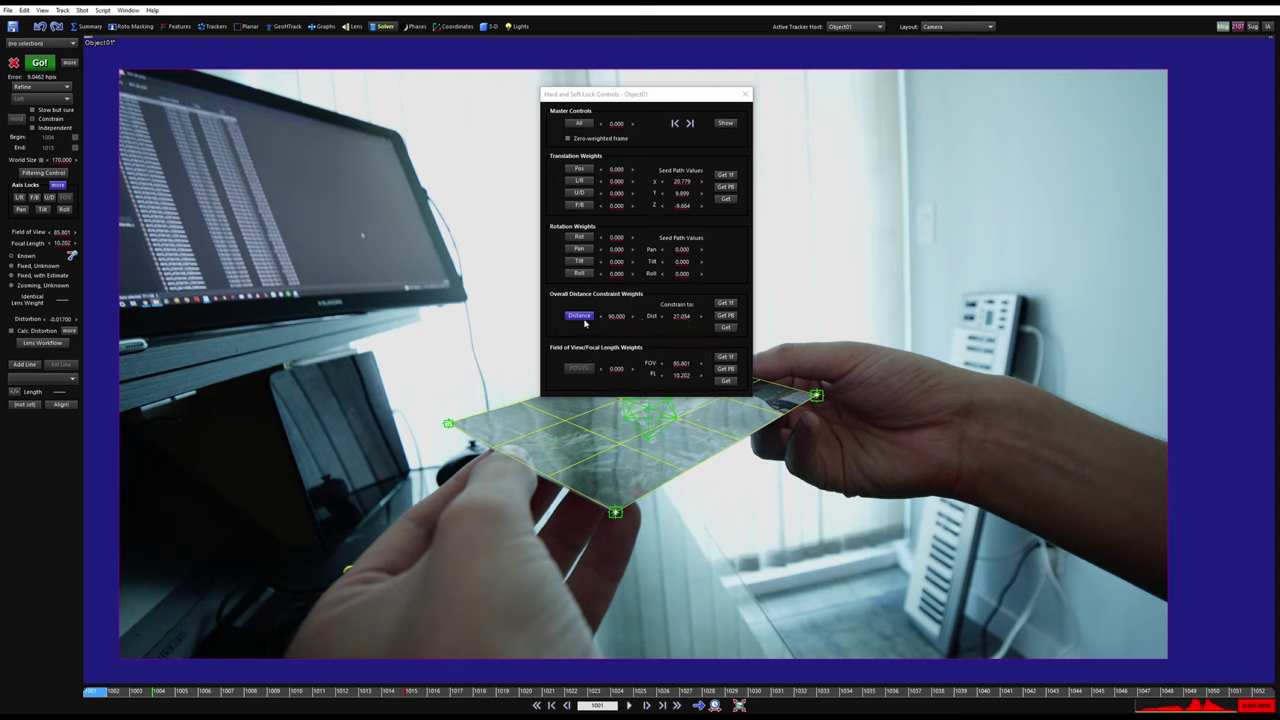
pyautogui.moveTo(101, 692)
pyautogui.mouseDown()
pyautogui.moveTo(344, 692)
pyautogui.moveTo(80, 695)
pyautogui.mouseUp()
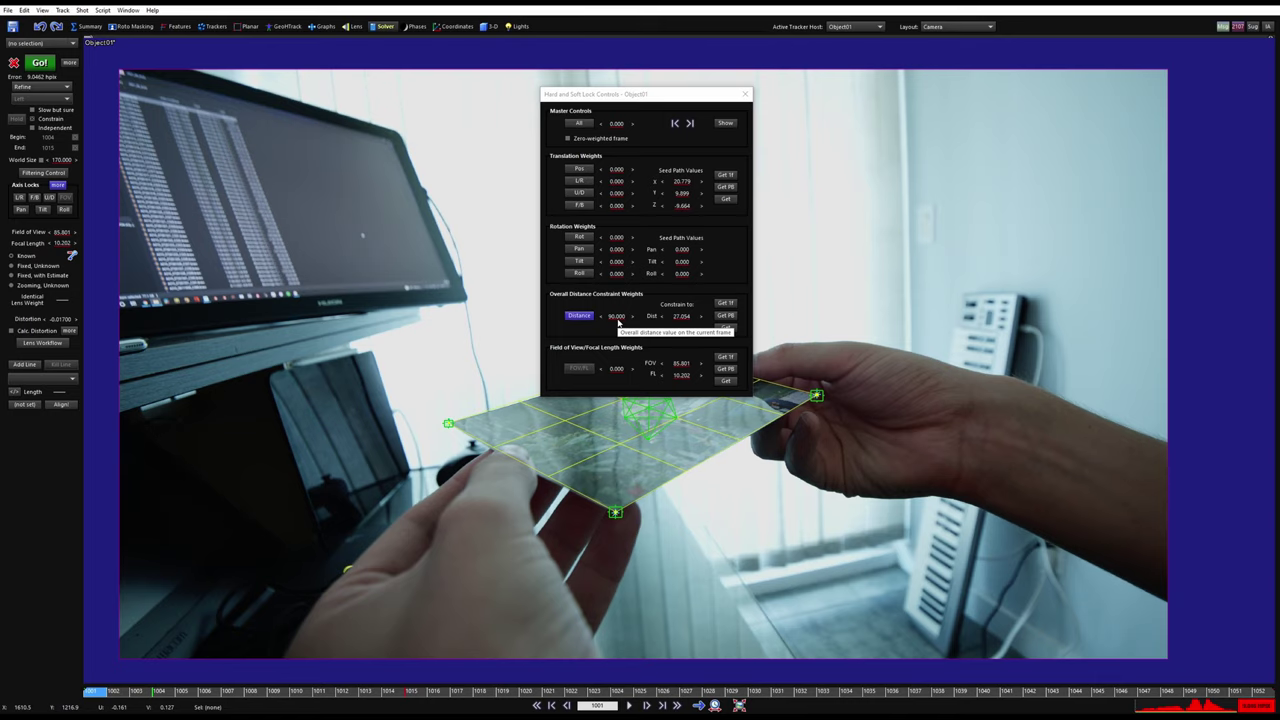
pyautogui.click(39, 62)
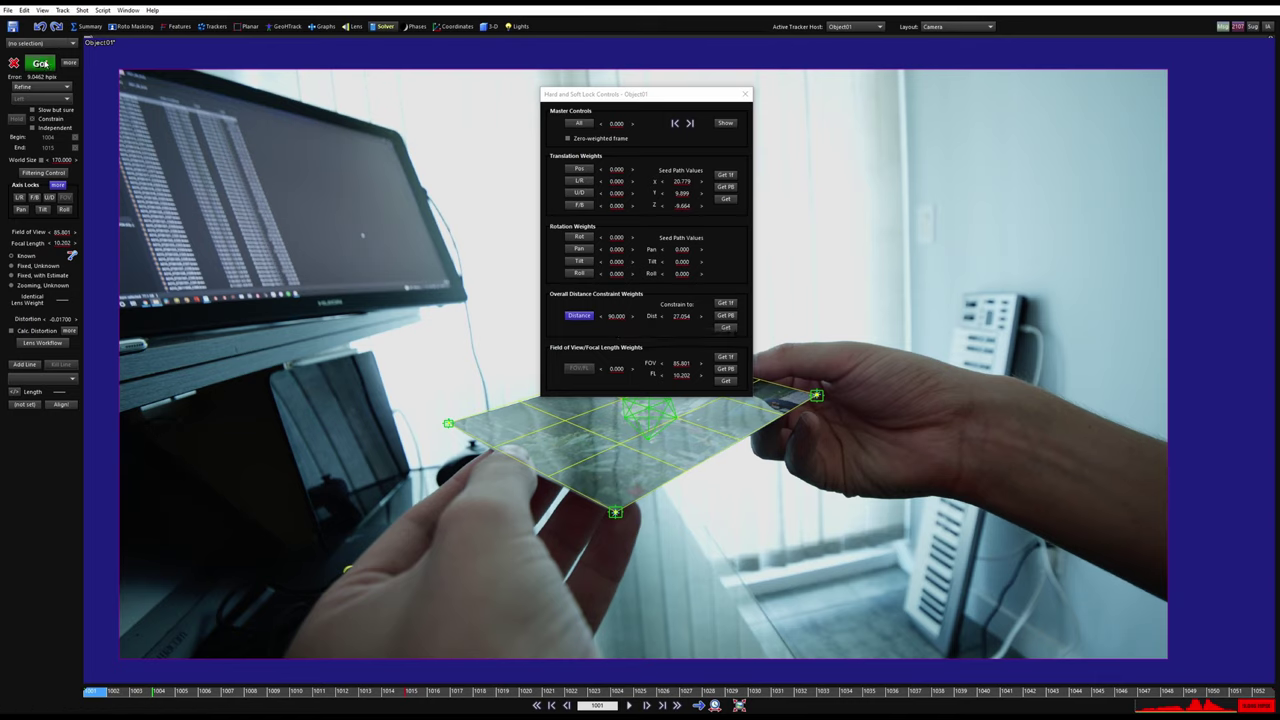
pyautogui.click(190, 172)
pyautogui.click(745, 94)
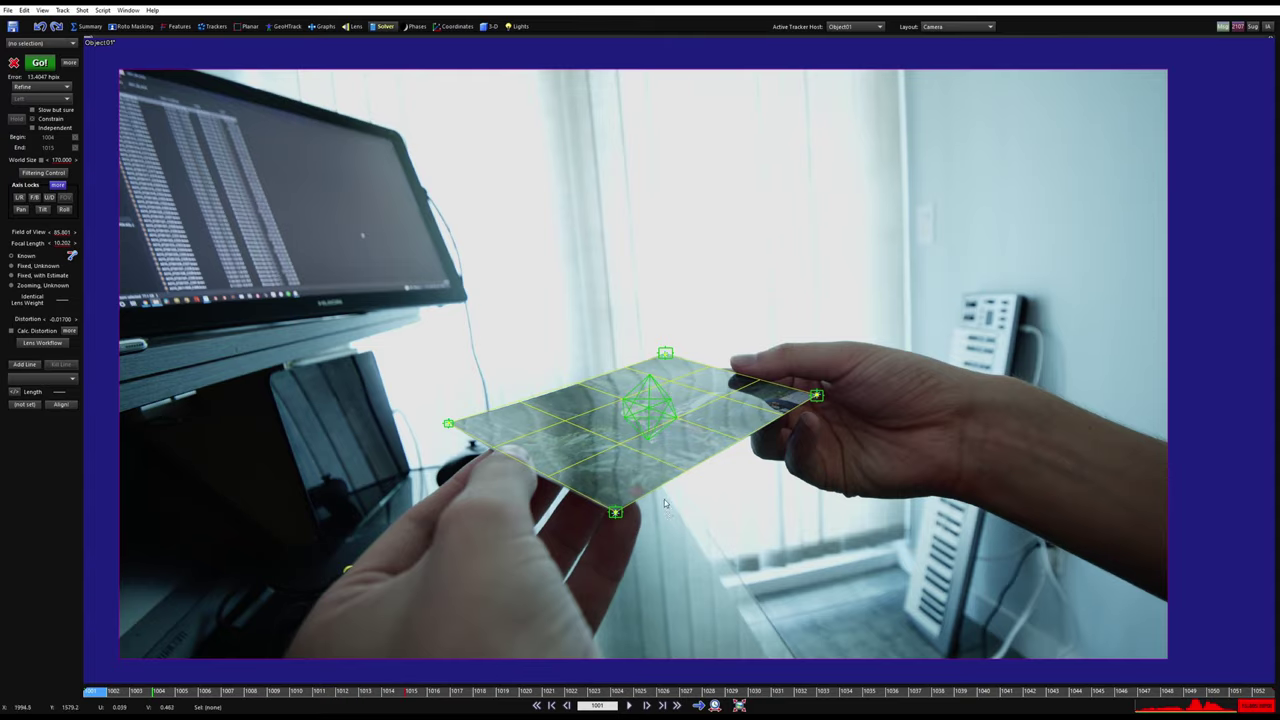
# - Play the refined shot and inspect the photo plane and its corner trackers in Perspective
pyautogui.press('space')
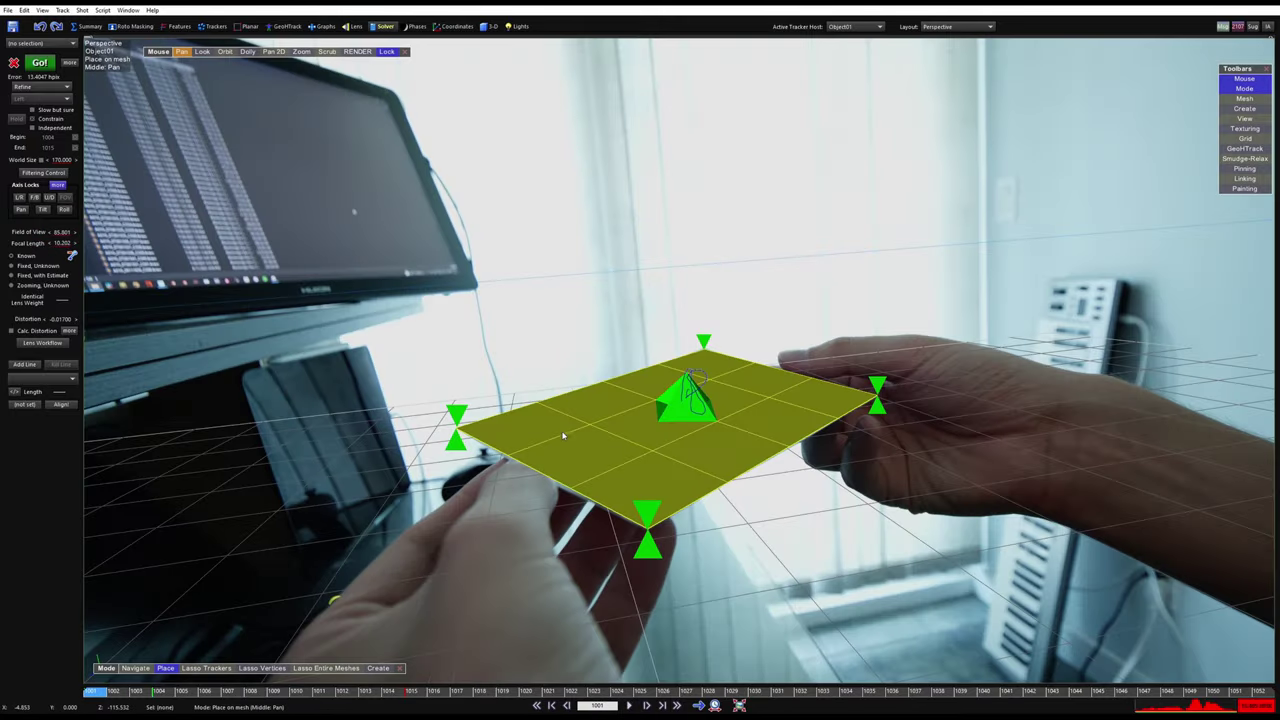
pyautogui.scroll(-3, 557, 432)
pyautogui.scroll(3, 560, 414)
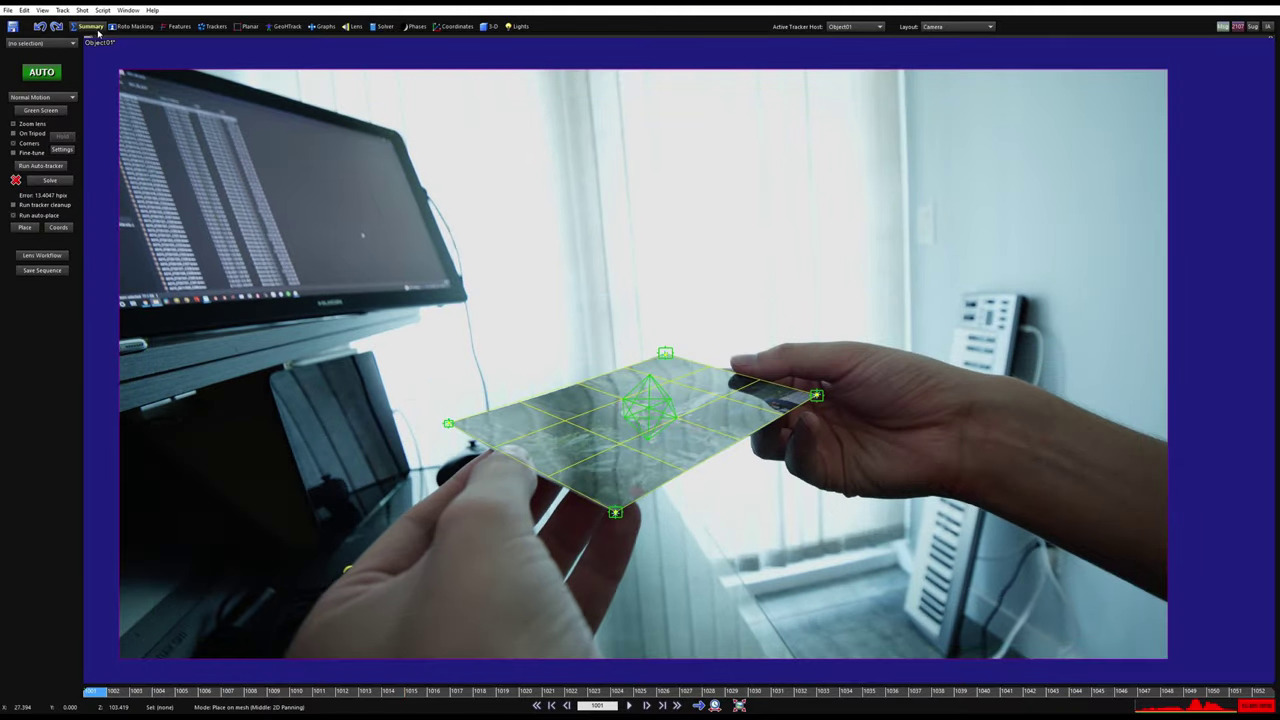
# - Run the Lens Workflow with a 2 percent margin to undistort the shot, and scrub forward to frame 1033
pyautogui.click(42, 255)
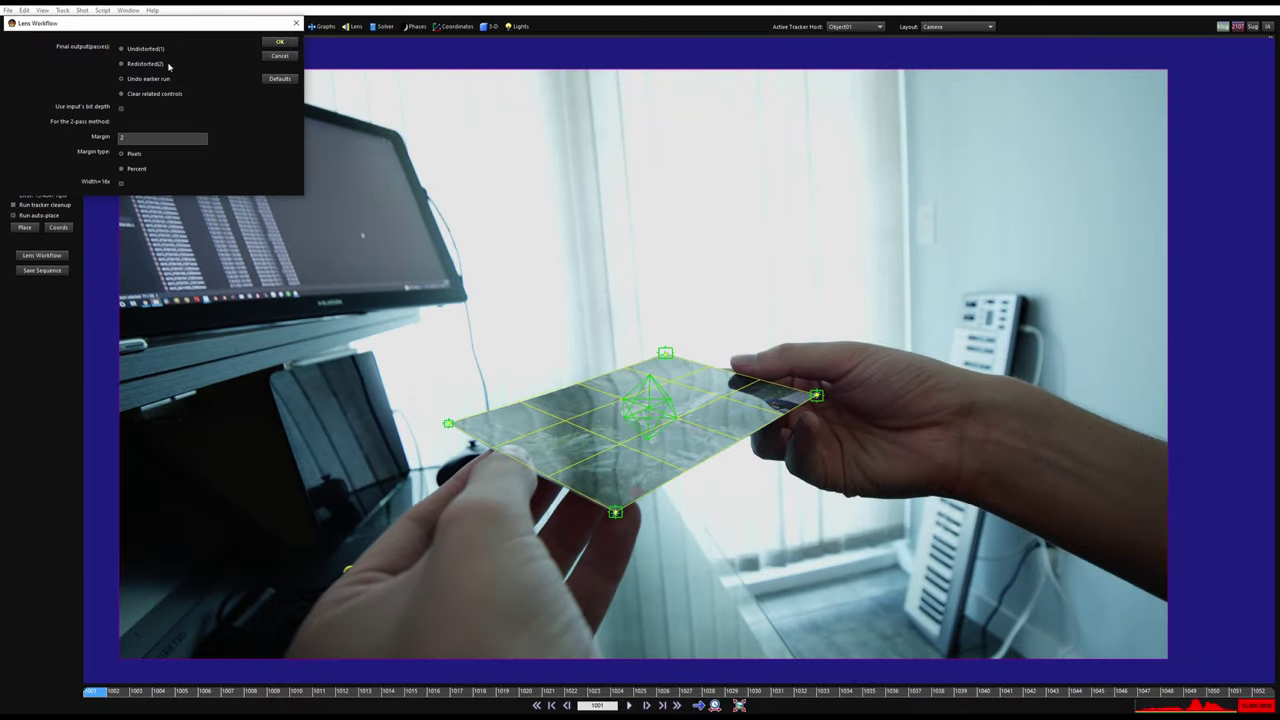
pyautogui.click(279, 42)
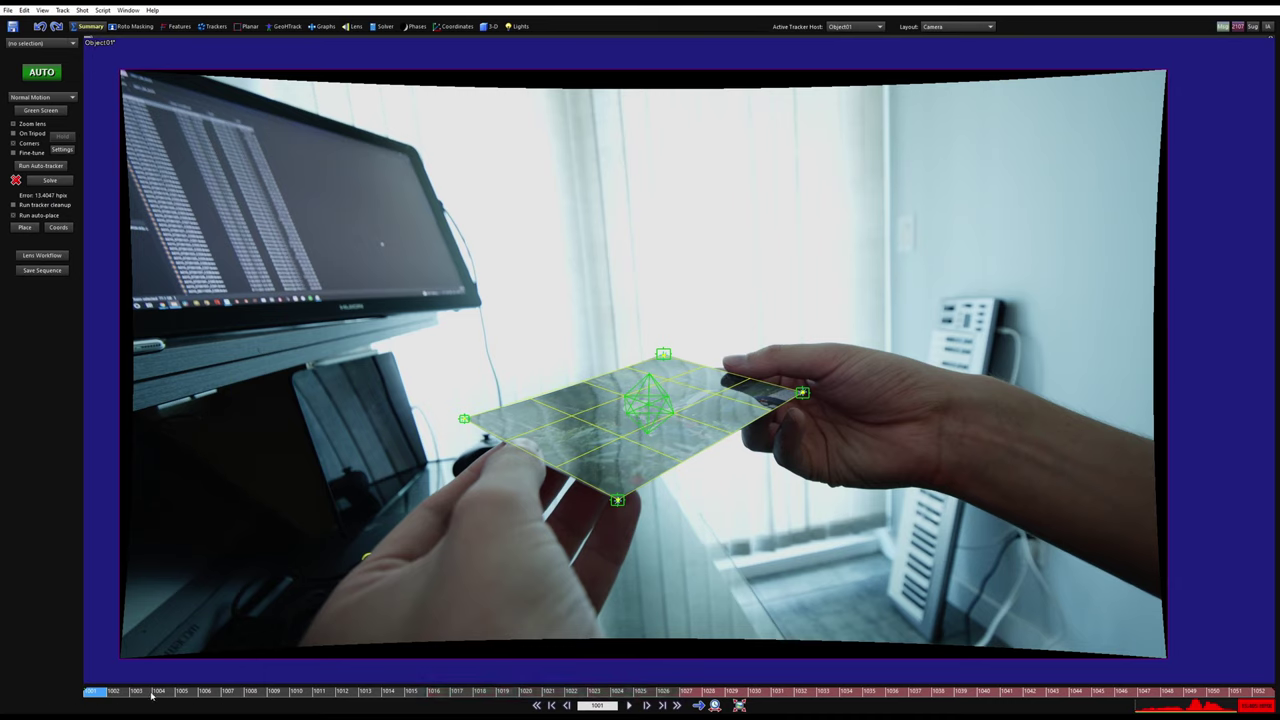
pyautogui.moveTo(152, 694); pyautogui.dragTo(838, 644)
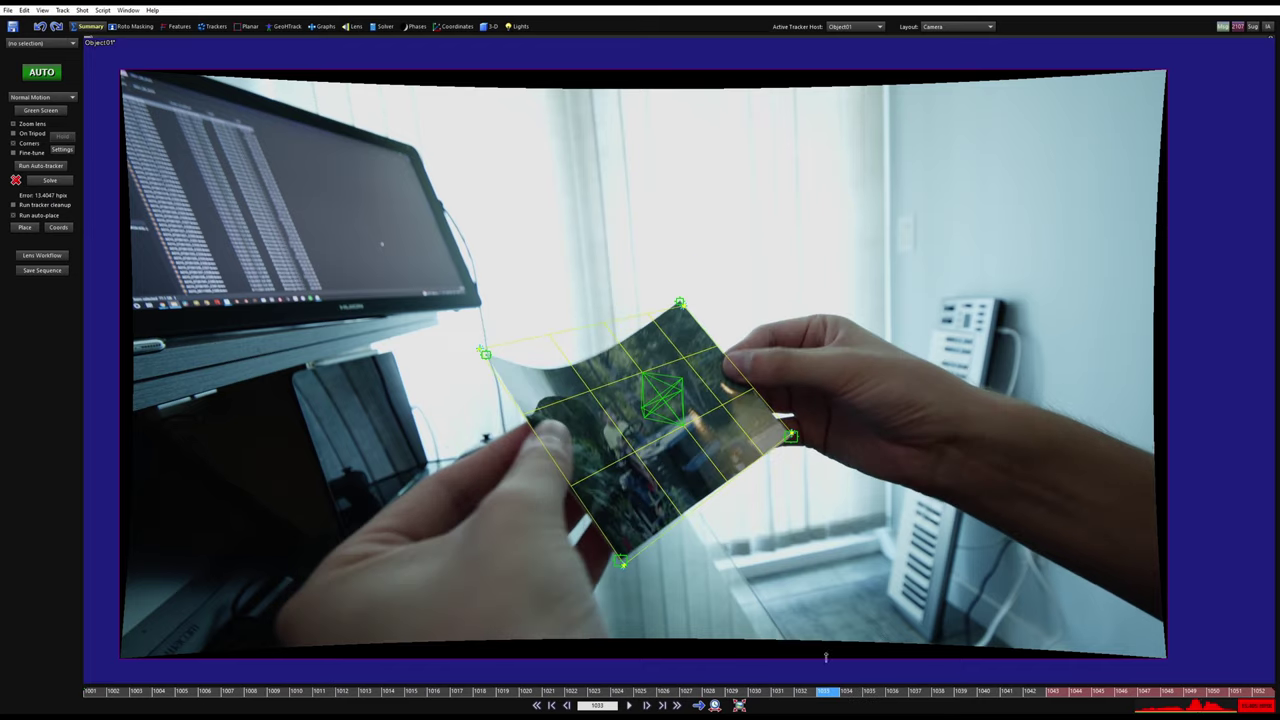
# - Step through and play the undistorted shot from the first frame to check how the plane follows the photo
pyautogui.press('d')
pyautogui.press('d')
pyautogui.press('d')
pyautogui.press('d')
pyautogui.press('d')
pyautogui.press('d')
pyautogui.press('d')
pyautogui.press('d')
pyautogui.press('d')
pyautogui.press('d')
pyautogui.press('d')
pyautogui.press('d')
pyautogui.press('d')
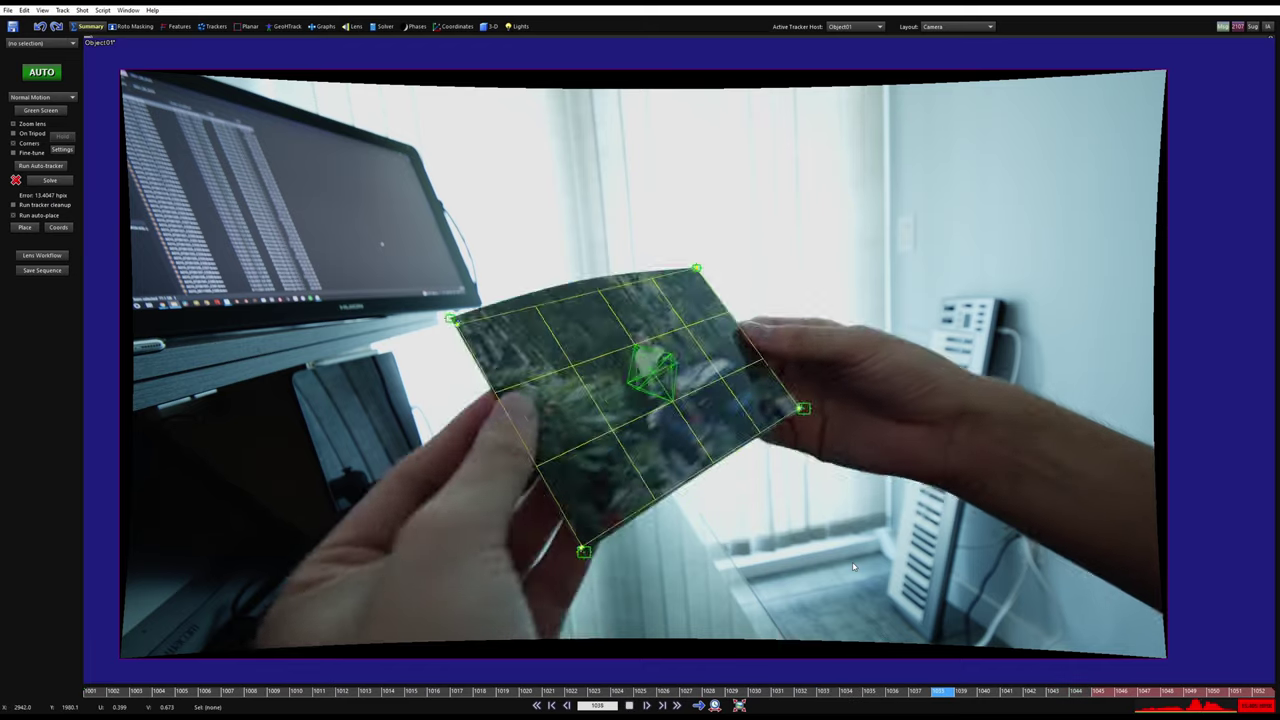
pyautogui.press('s')
pyautogui.press('s')
pyautogui.hotkey('shift', 'a')
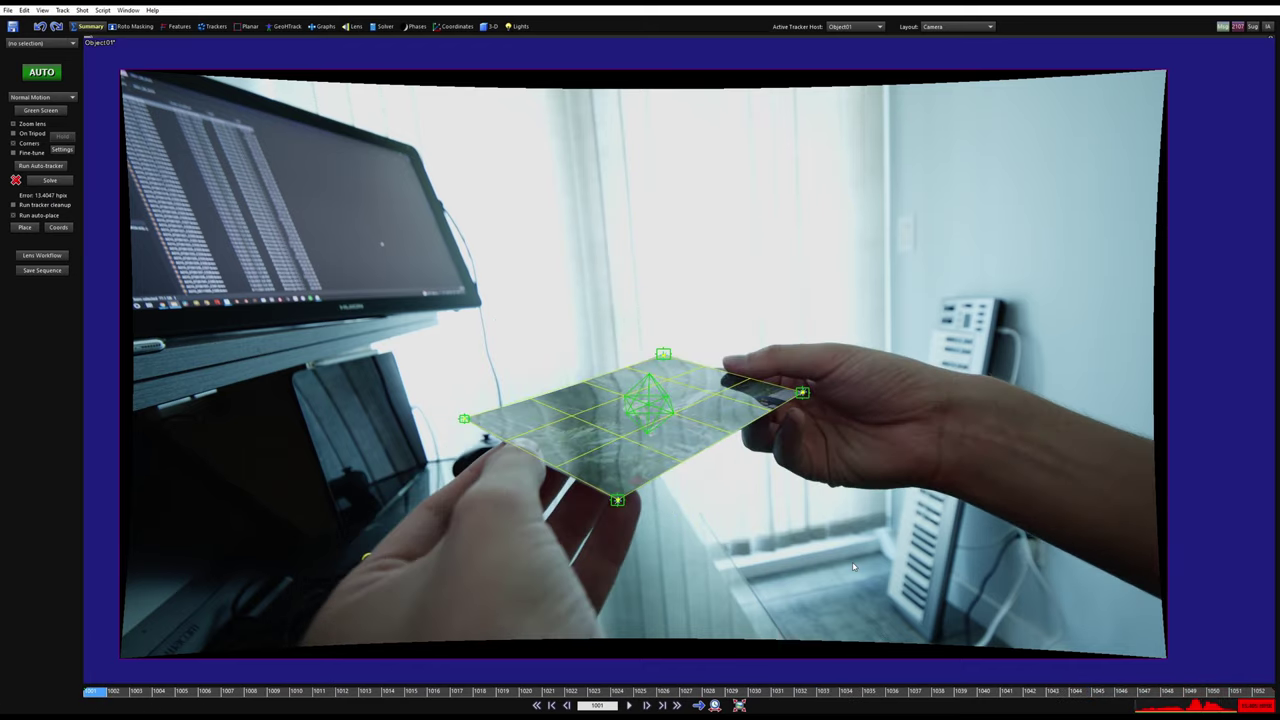
pyautogui.press('space')
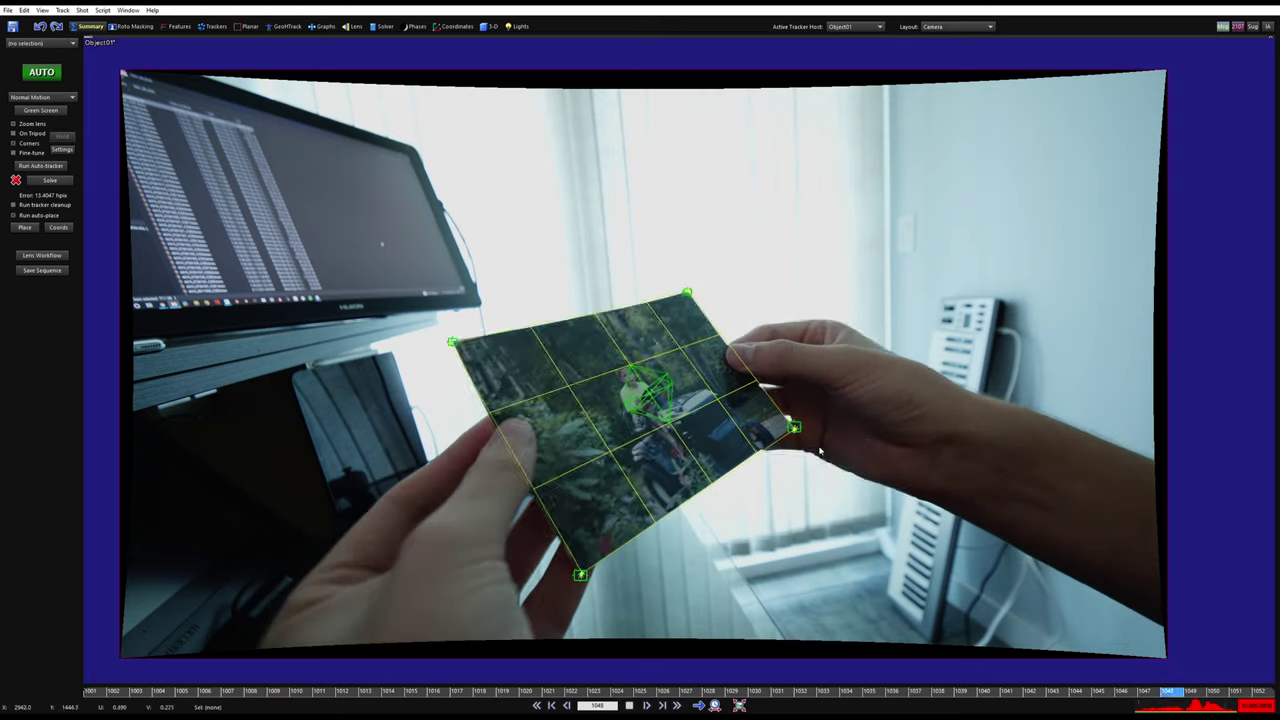
pyautogui.press('space')
pyautogui.hotkey('shift', 'a')
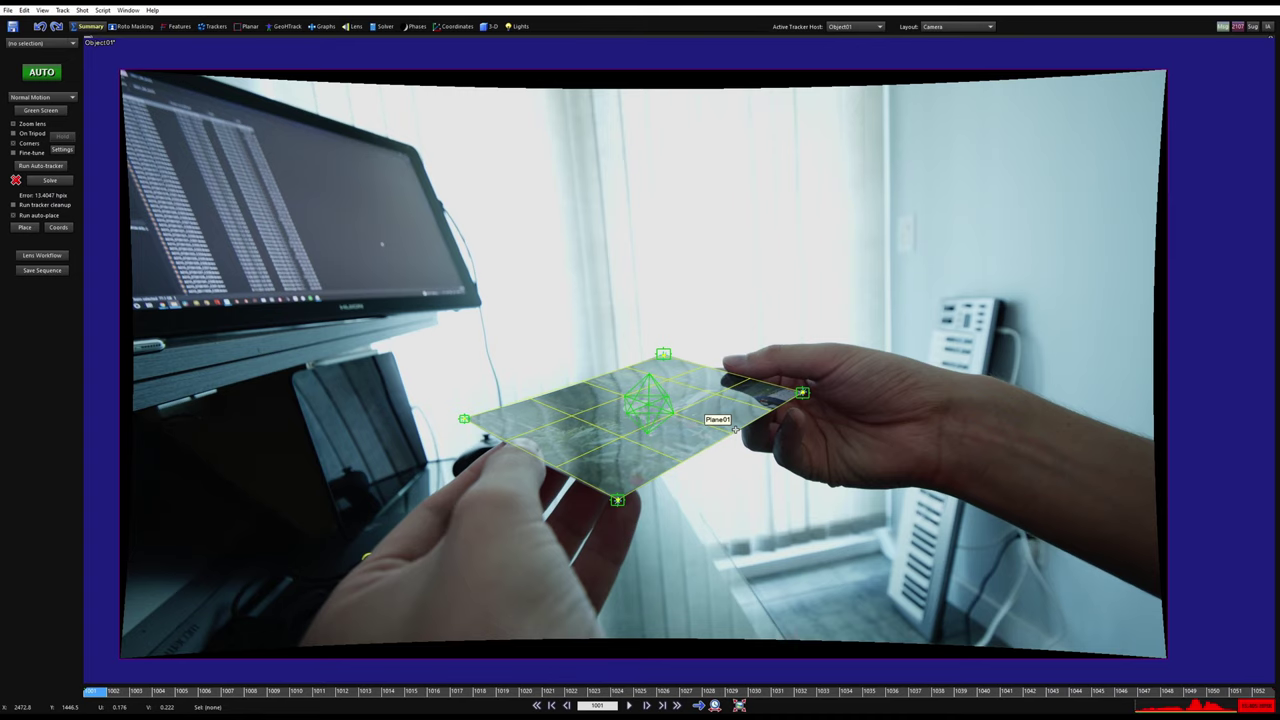
pyautogui.scroll(1, 727, 457)
pyautogui.scroll(-1, 727, 457)
pyautogui.scroll(1, 729, 462)
pyautogui.scroll(-1, 731, 466)
pyautogui.moveTo(731, 466); pyautogui.dragTo(760, 466, button='middle')
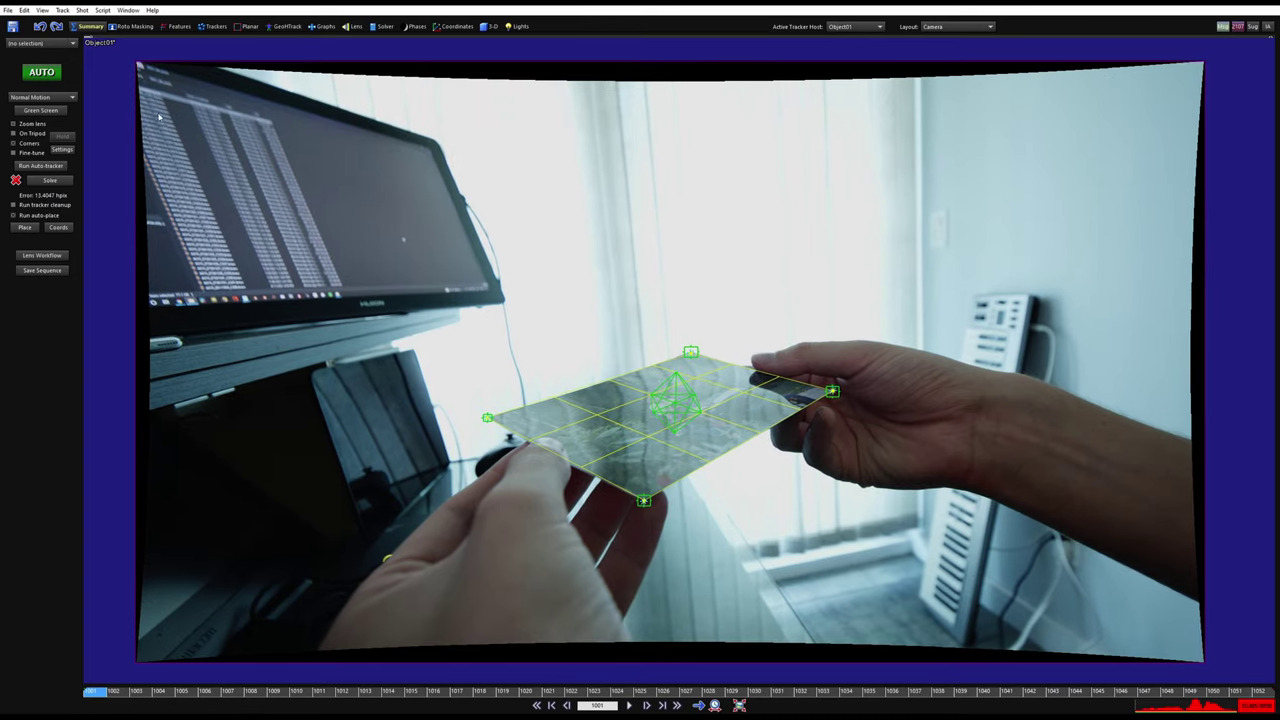
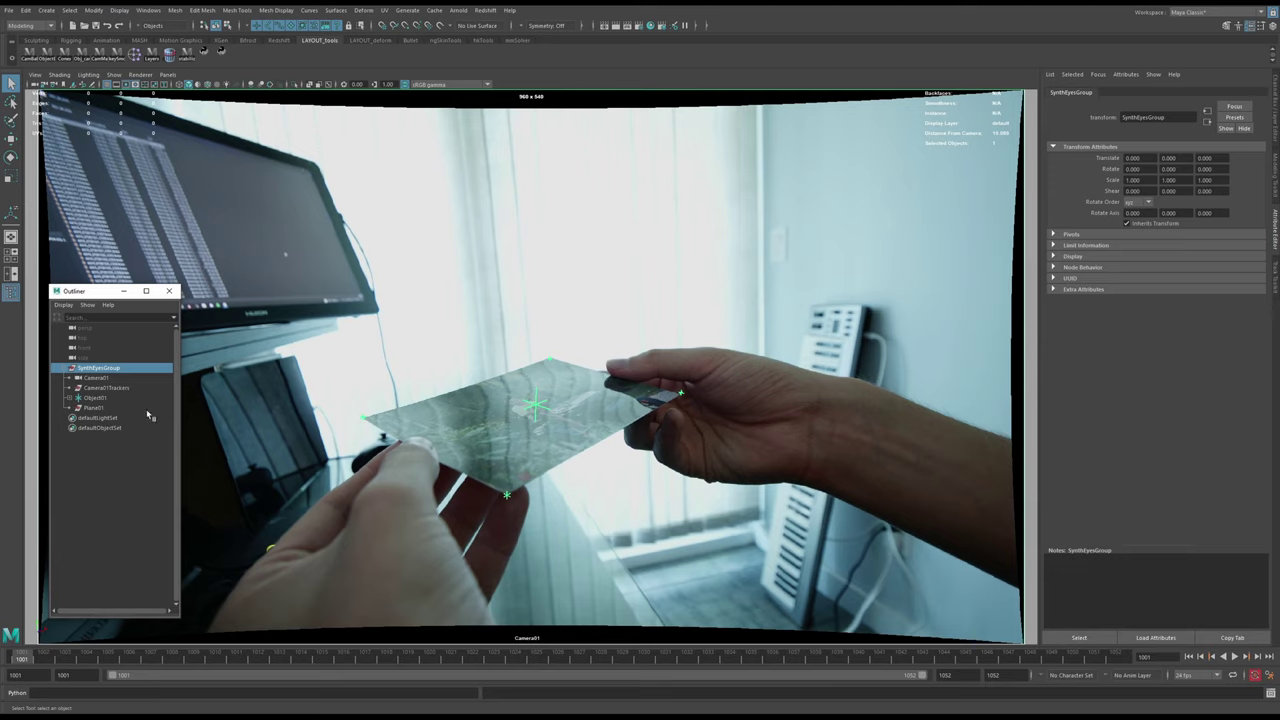
# - Switch to Maya, compare the imported scene in perspective and camera views, and play the shot through Camera01
pyautogui.press('space')
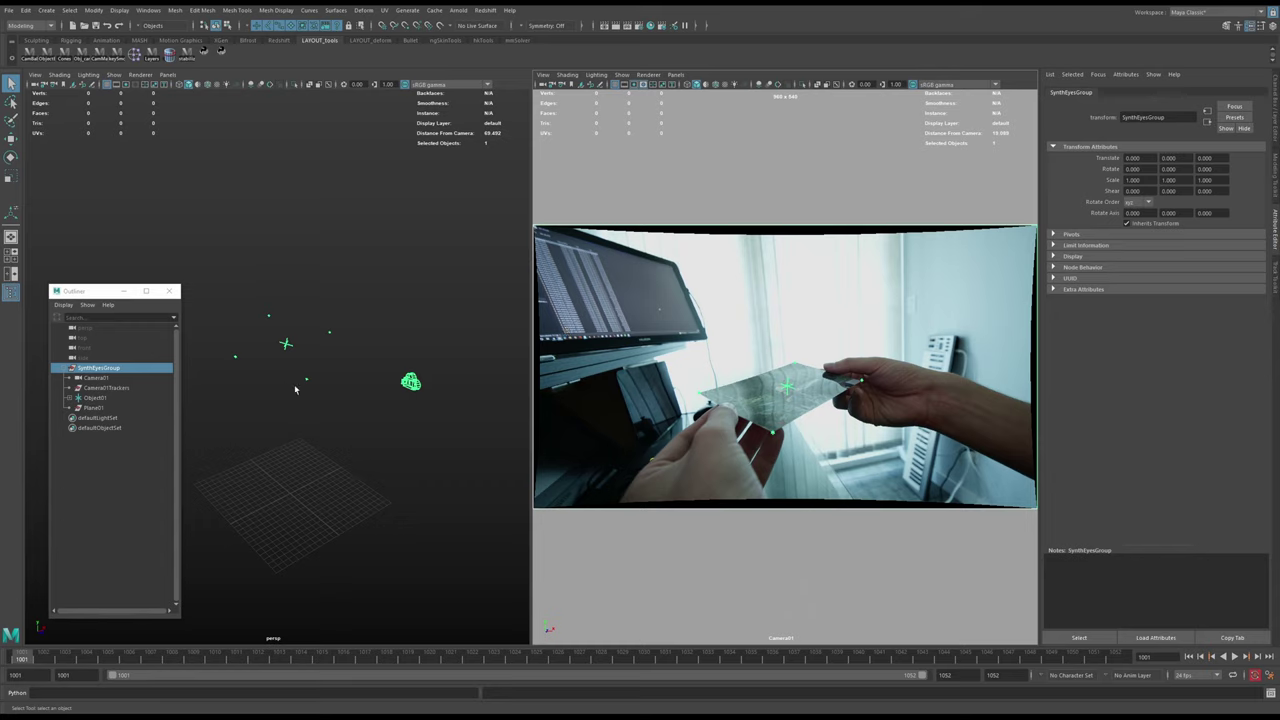
pyautogui.click(686, 323)
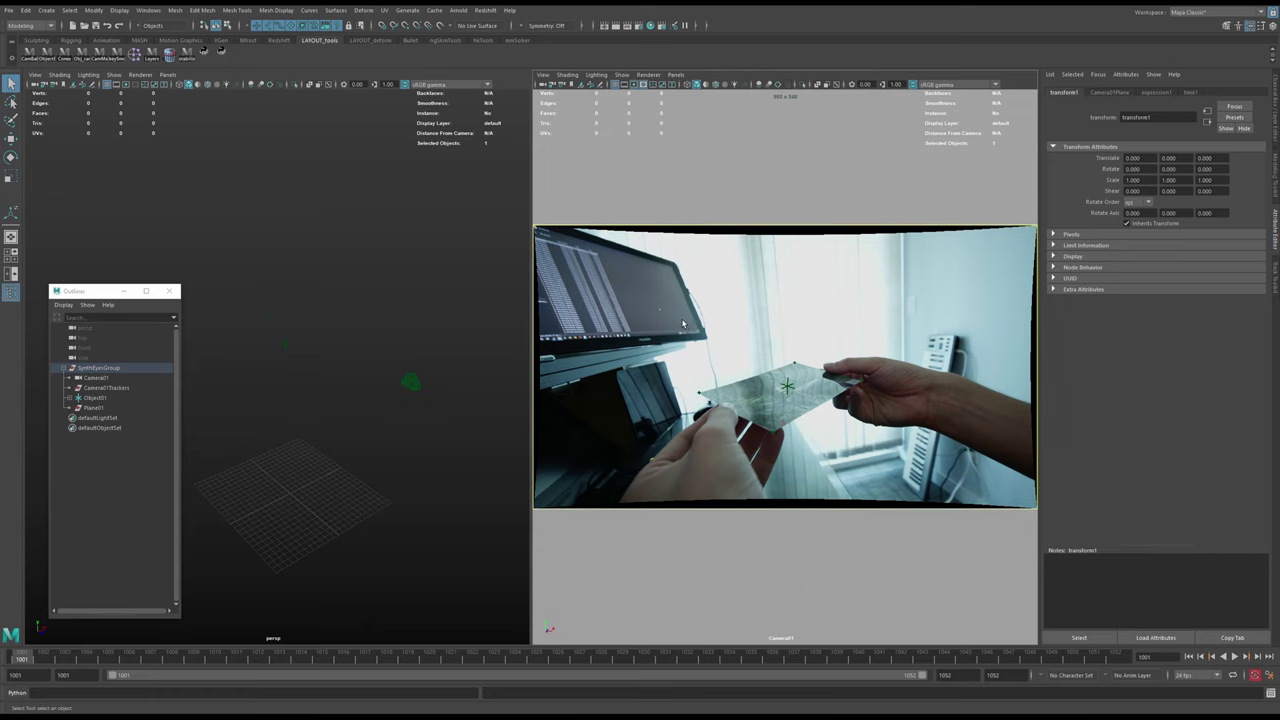
pyautogui.press('space')
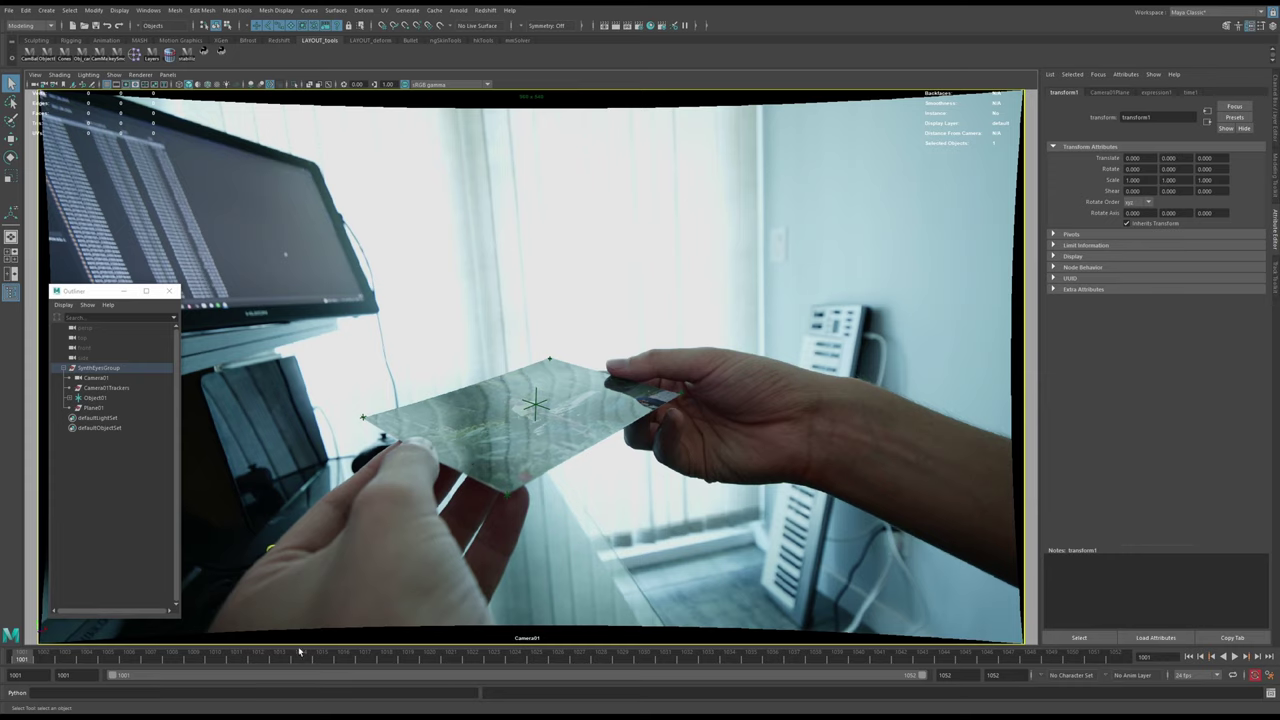
pyautogui.hotkey('alt', 'v')
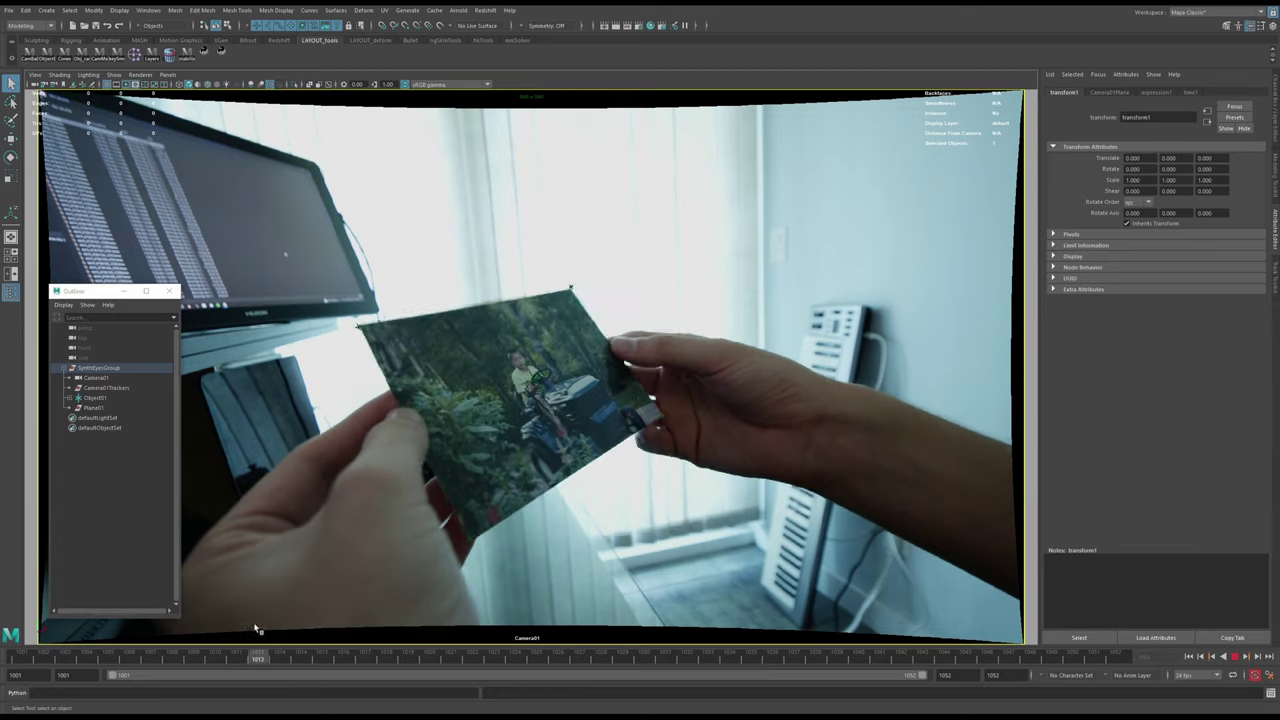
pyautogui.hotkey('alt', 'v')
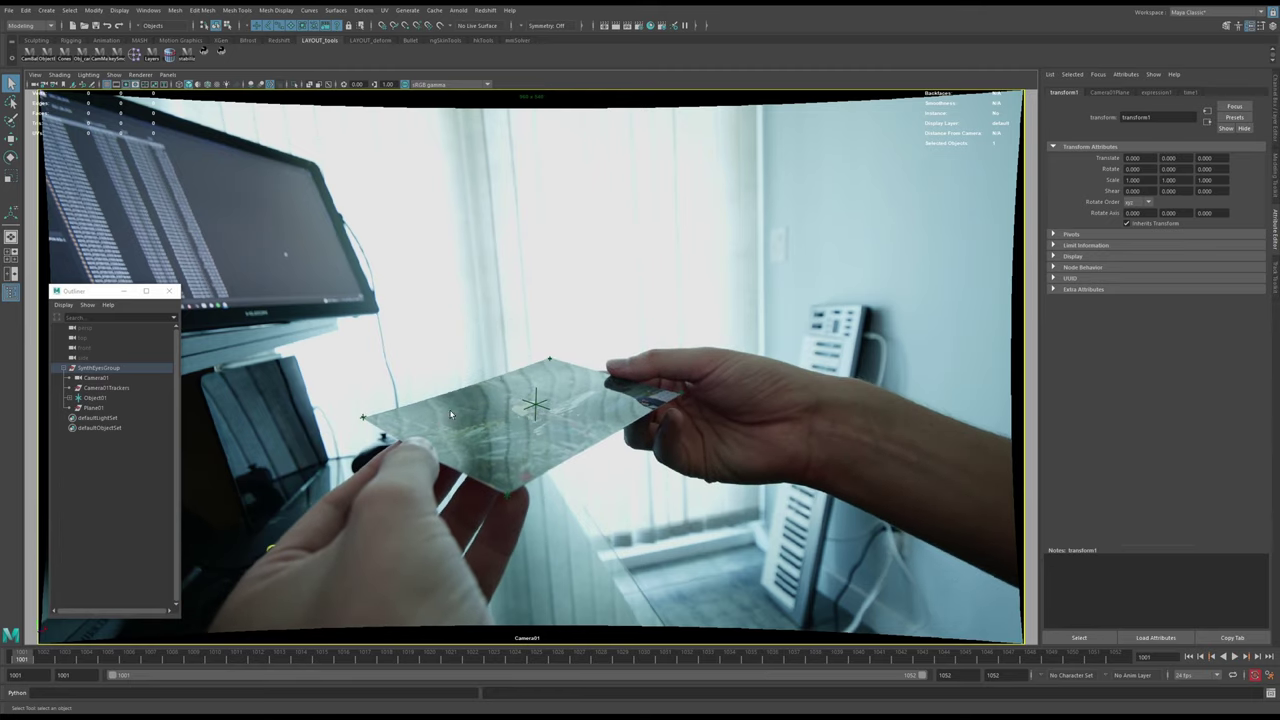
# - Create a polygon plane and parent it under Object01
pyautogui.press('space')
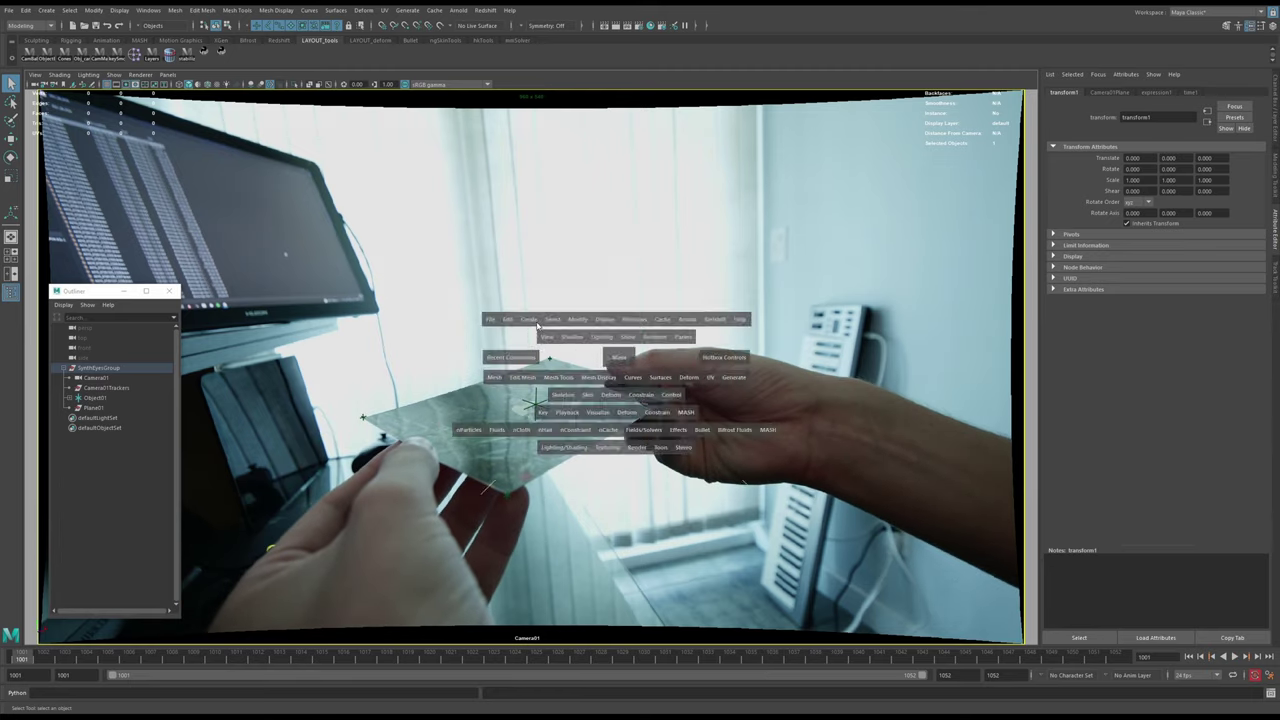
pyautogui.click(530, 320)
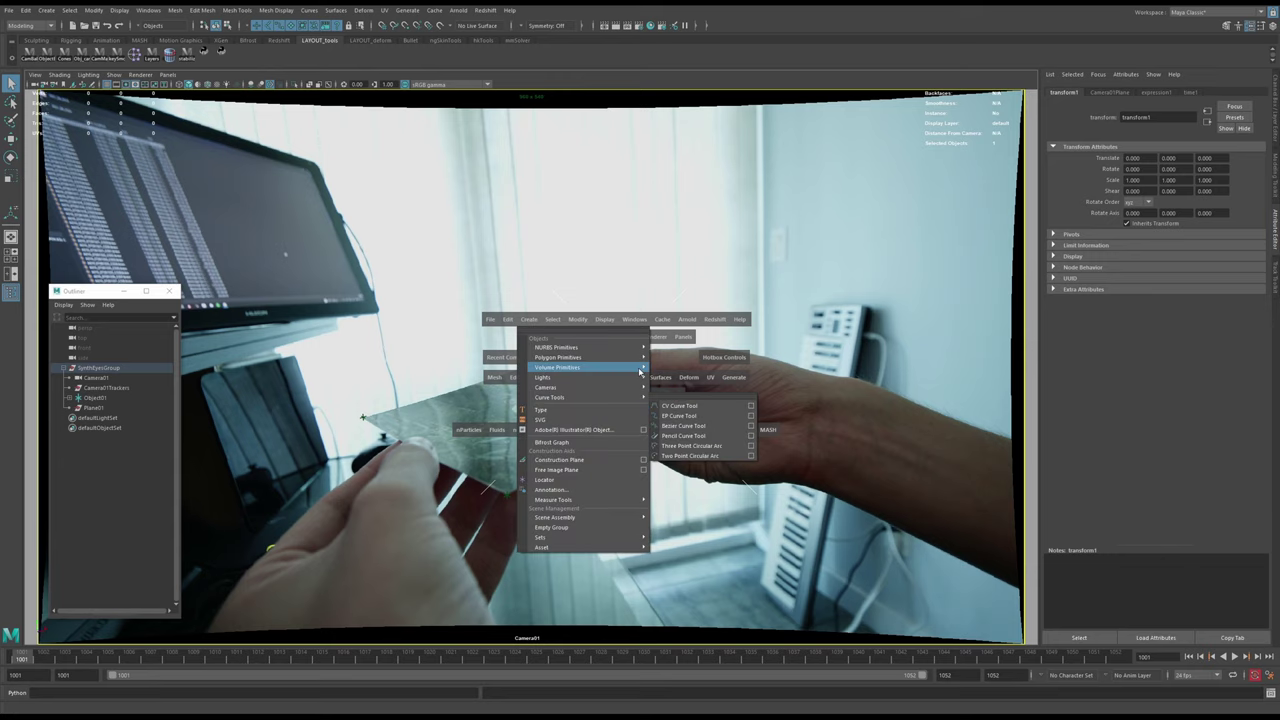
pyautogui.moveTo(641, 358)
pyautogui.click(695, 415)
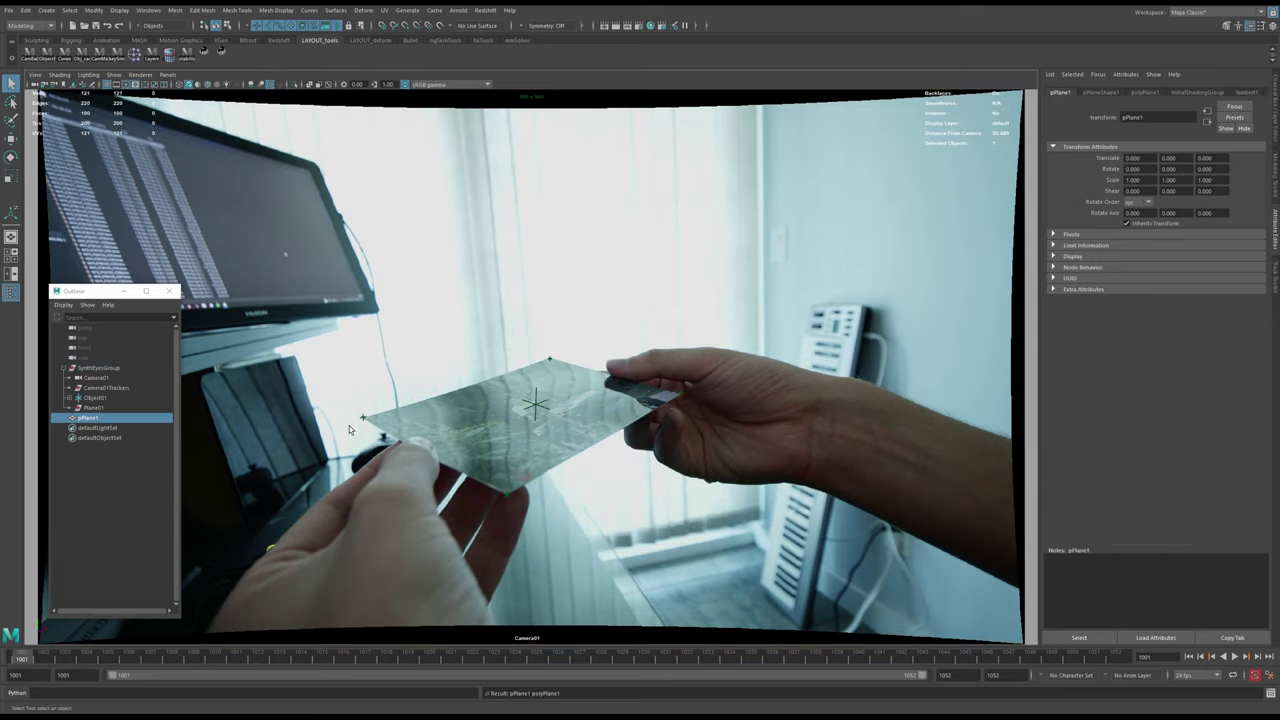
pyautogui.moveTo(90, 419); pyautogui.dragTo(106, 400, button='middle')
# - Set all Translate and Rotate values of the new plane to 0 so it sits at Object01's origin
pyautogui.hotkey('ctrl', 'a')
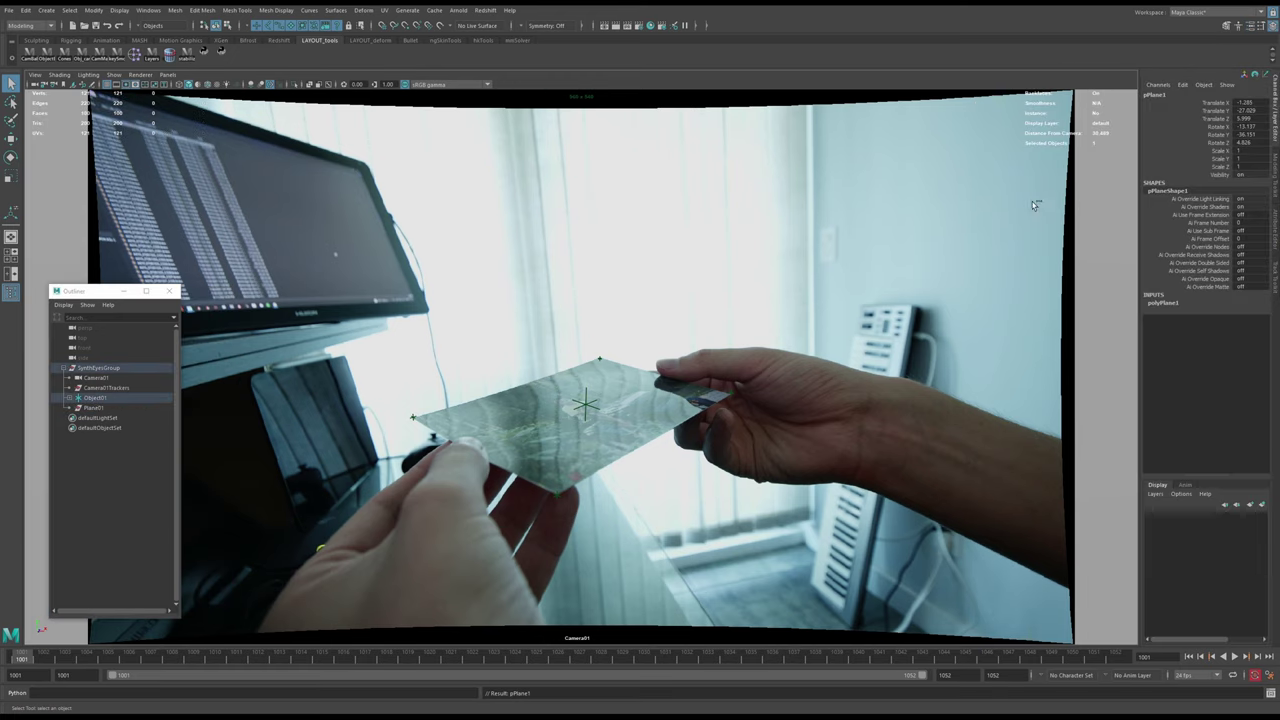
pyautogui.moveTo(1247, 142); pyautogui.dragTo(1246, 108)
pyautogui.write('0')
pyautogui.press('Return')
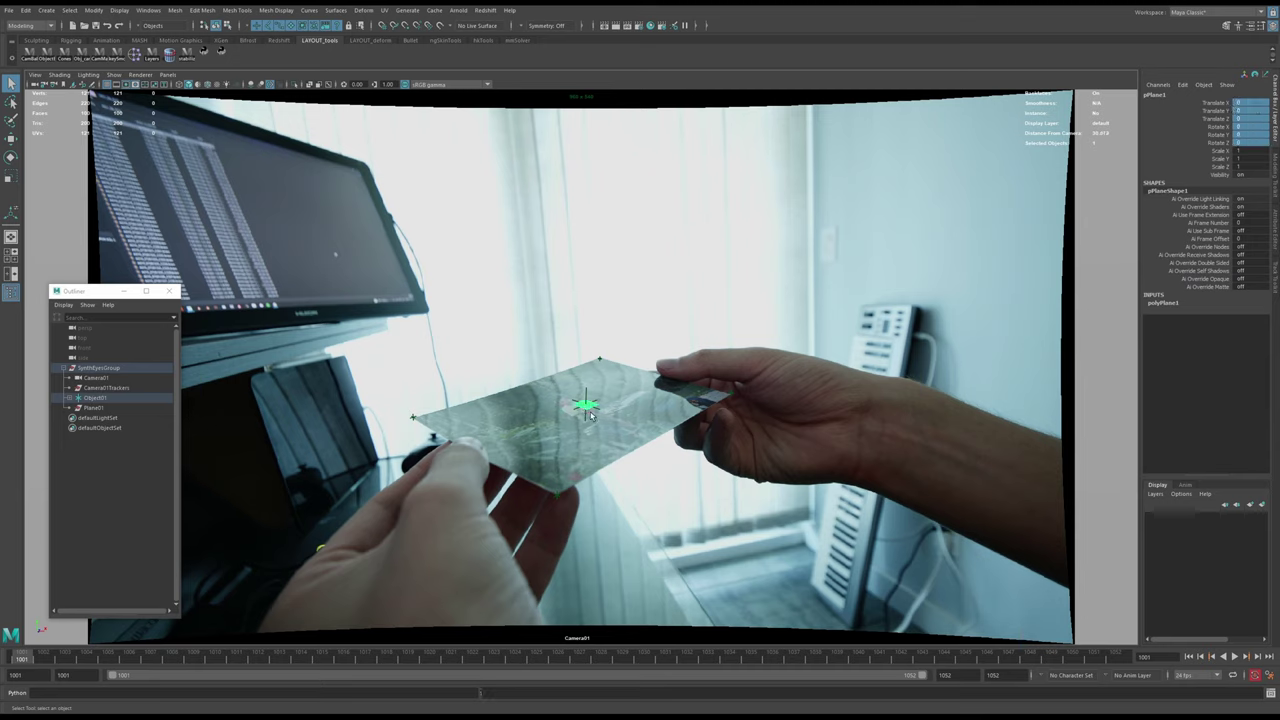
# - Give the plane Scale X 6 and Scale Z 4, and enlarge it uniformly to about 15.1 by 10.07 to cover the photo
pyautogui.press('r')
pyautogui.moveTo(587, 406); pyautogui.dragTo(742, 407)
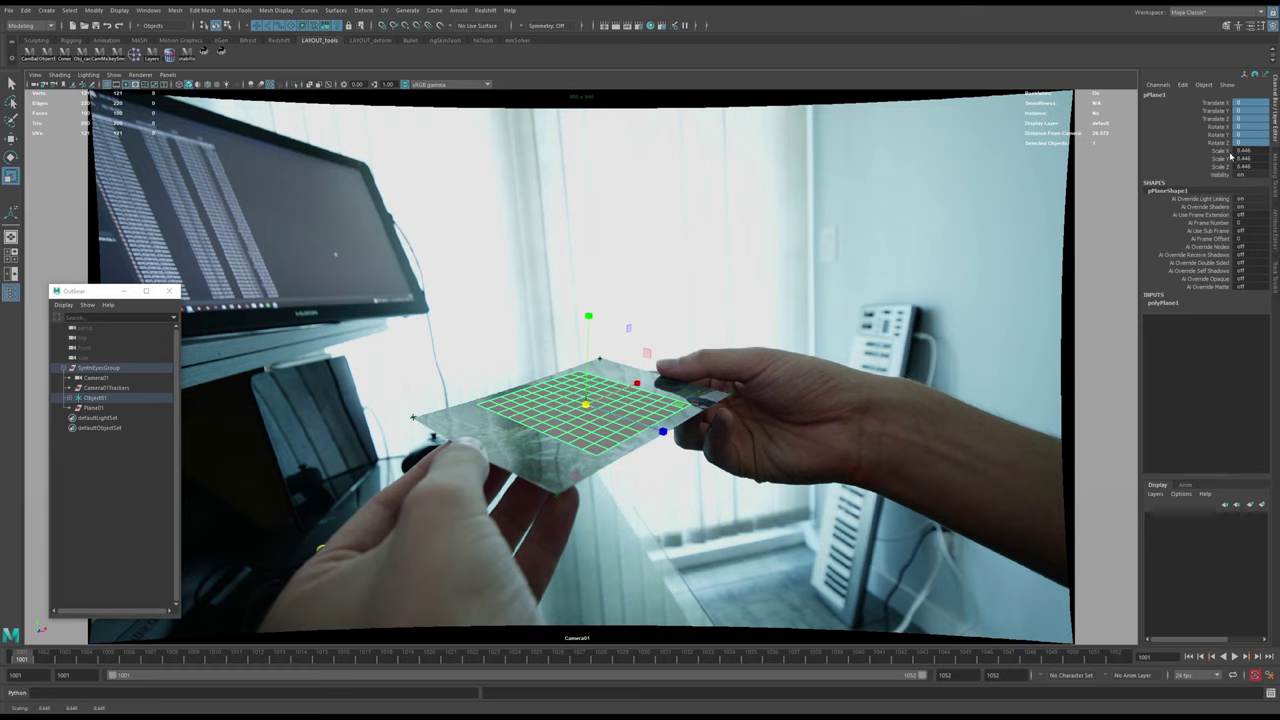
pyautogui.doubleClick(1245, 150)
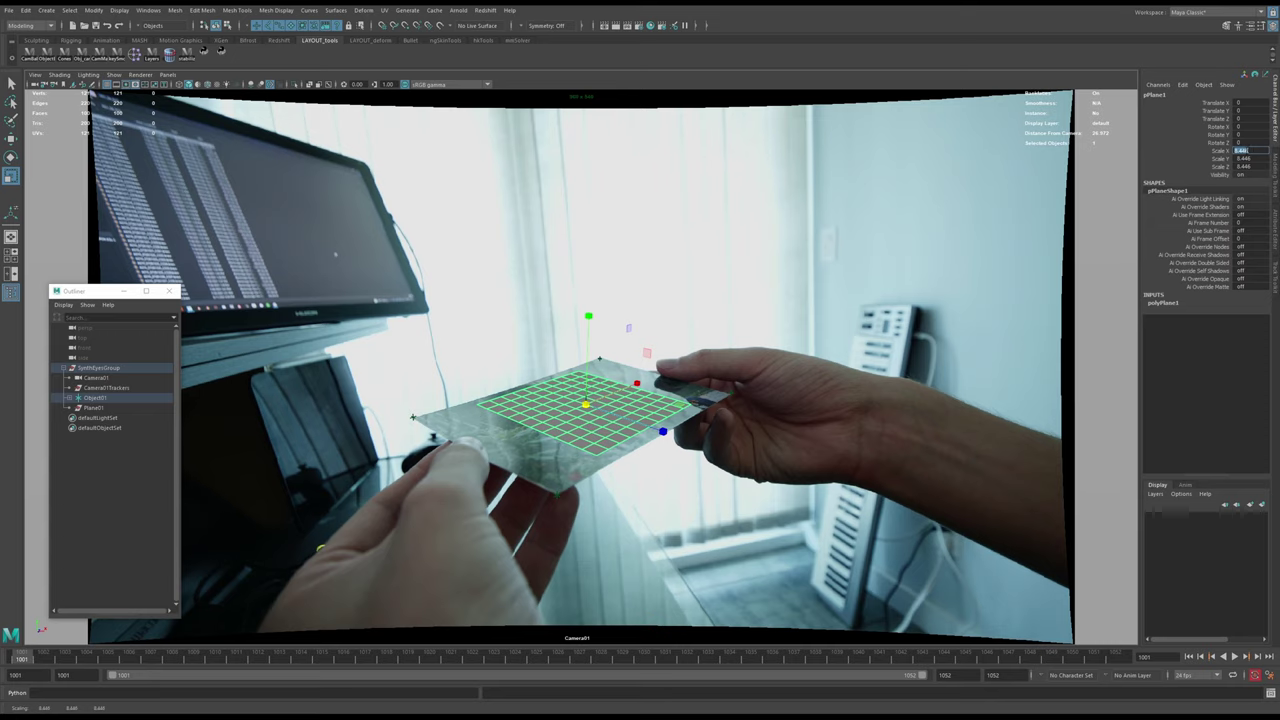
pyautogui.click(1250, 168)
pyautogui.write('6')
pyautogui.press('Return')
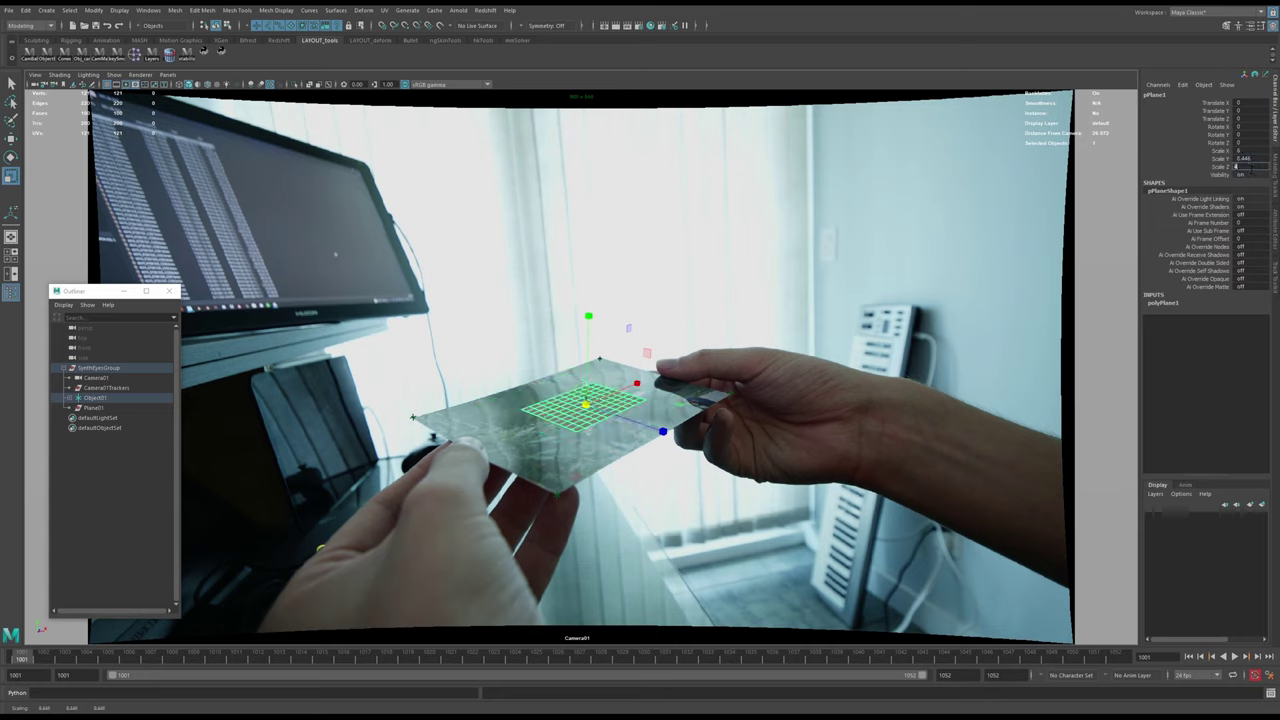
pyautogui.moveTo(588, 410); pyautogui.dragTo(724, 427)
# - Enlarge the plane uniformly in the perspective view to about 15.19 by 10.13, bringing its corner to the nearest corner tracker
pyautogui.press('space')
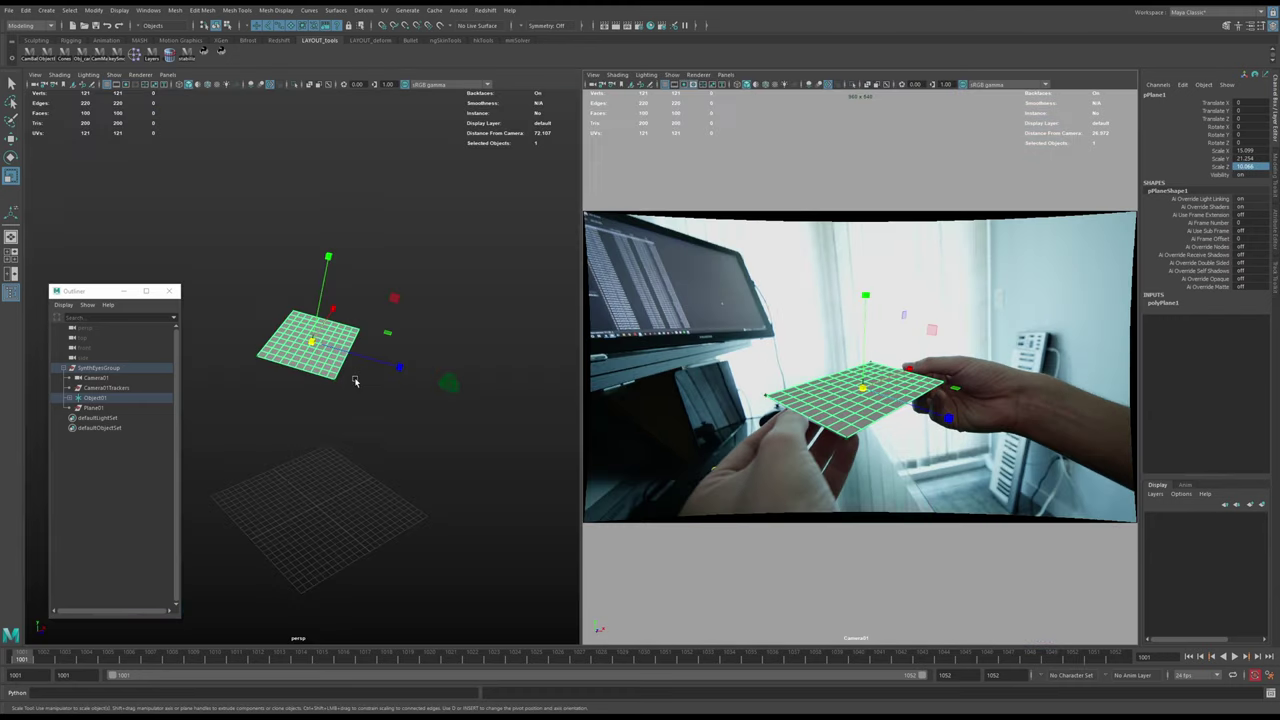
pyautogui.press('space')
pyautogui.scroll(5, 377, 357)
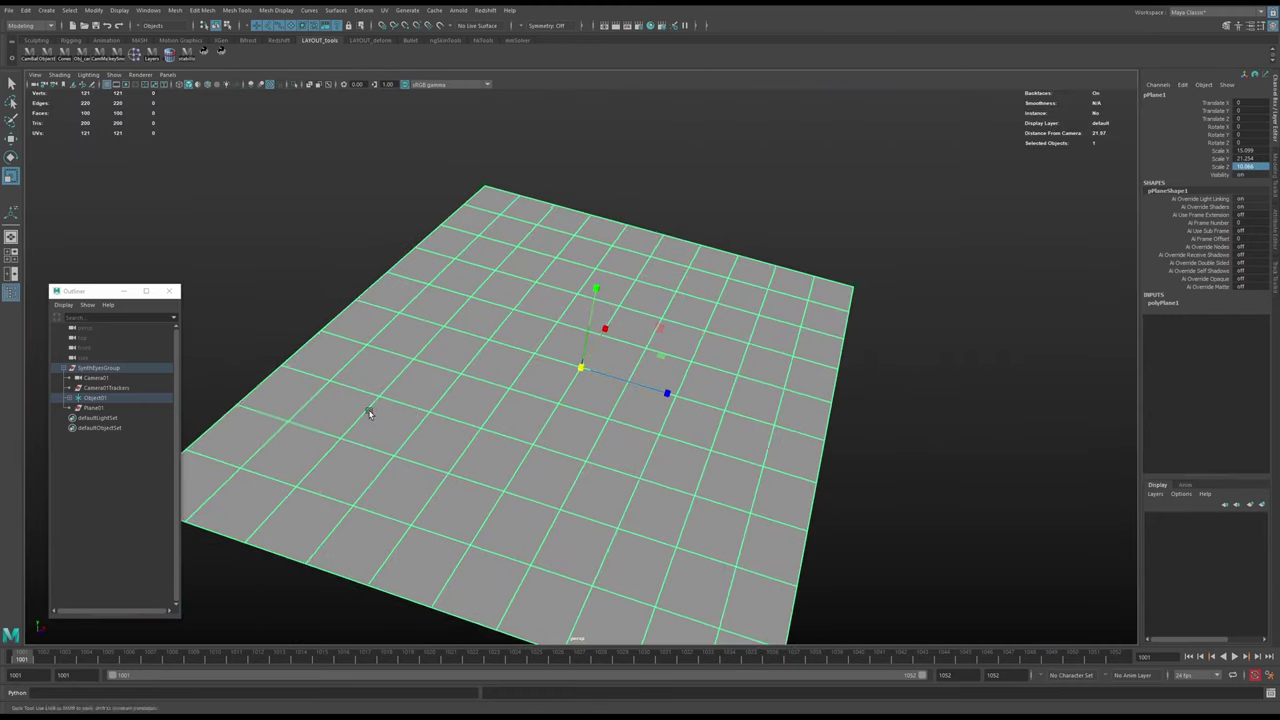
pyautogui.keyDown('alt'); pyautogui.moveTo(369, 411); pyautogui.dragTo(570, 392, button='middle'); pyautogui.keyUp('alt')
pyautogui.keyDown('alt'); pyautogui.moveTo(570, 392); pyautogui.dragTo(722, 411, button='right'); pyautogui.keyUp('alt')
pyautogui.moveTo(722, 411); pyautogui.dragTo(728, 412, button='middle')
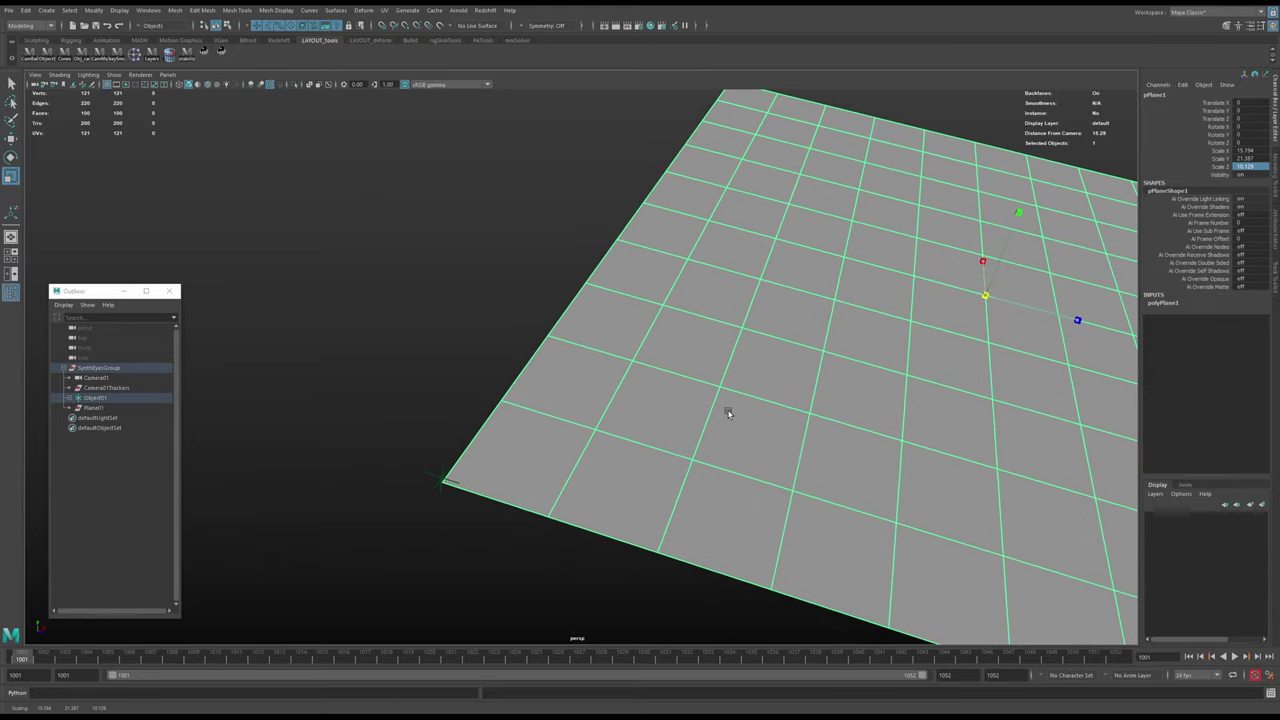
# - Fine-tune the plane's uniform scale to about 15.26 by 10.17 against another corner tracker, and return to the camera view
pyautogui.keyDown('alt'); pyautogui.moveTo(728, 413); pyautogui.dragTo(482, 430); pyautogui.keyUp('alt')
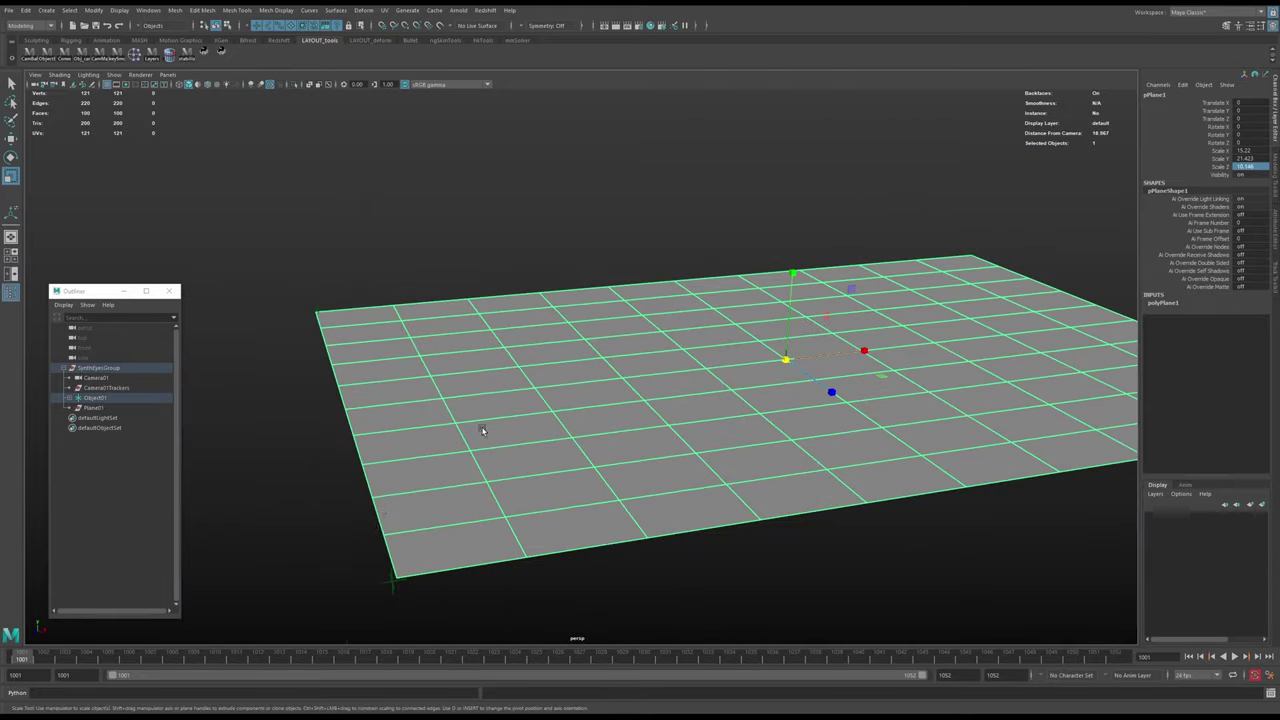
pyautogui.keyDown('alt'); pyautogui.moveTo(570, 433); pyautogui.dragTo(221, 460, button='middle'); pyautogui.keyUp('alt')
pyautogui.keyDown('alt'); pyautogui.moveTo(655, 399); pyautogui.dragTo(603, 389); pyautogui.keyUp('alt')
pyautogui.keyDown('alt'); pyautogui.moveTo(609, 394); pyautogui.dragTo(772, 435, button='right'); pyautogui.keyUp('alt')
pyautogui.moveTo(772, 437); pyautogui.dragTo(775, 440, button='middle')
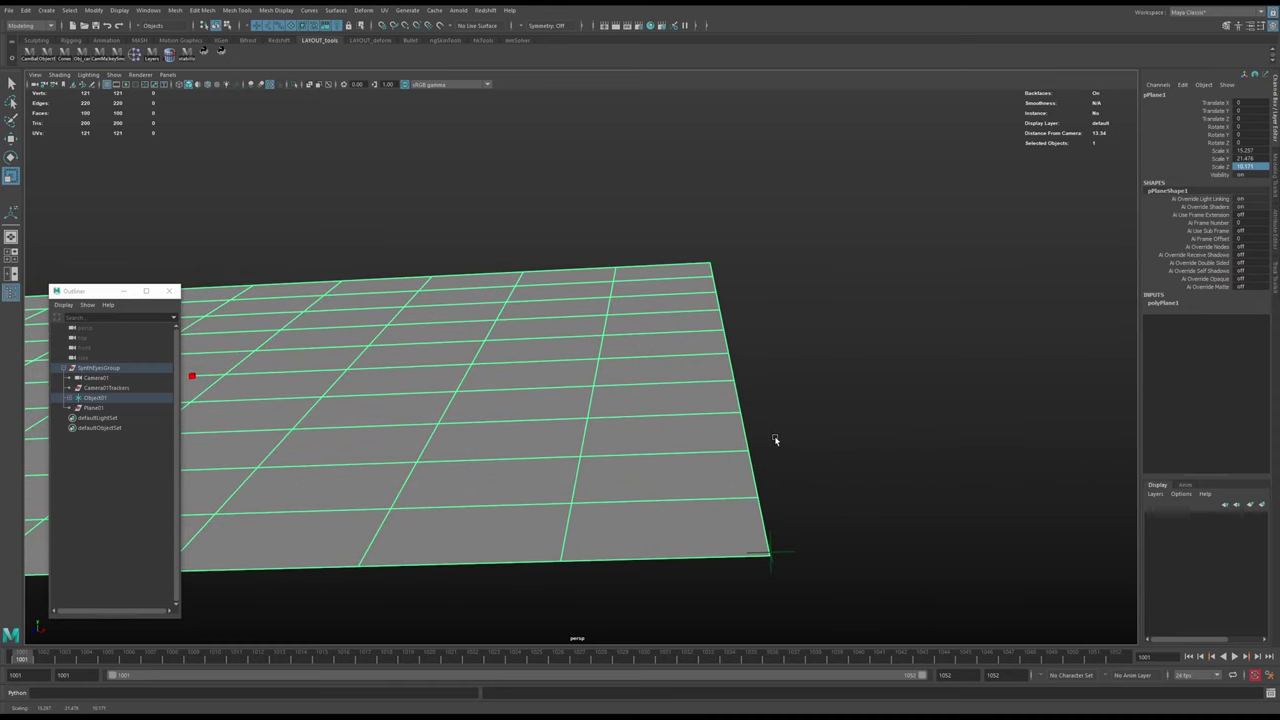
pyautogui.keyDown('alt'); pyautogui.moveTo(775, 440); pyautogui.dragTo(549, 416, button='right'); pyautogui.keyUp('alt')
pyautogui.keyDown('alt'); pyautogui.moveTo(549, 416); pyautogui.dragTo(660, 412); pyautogui.keyUp('alt')
pyautogui.keyDown('alt'); pyautogui.moveTo(660, 412); pyautogui.dragTo(609, 389, button='right'); pyautogui.keyUp('alt')
pyautogui.press('space')
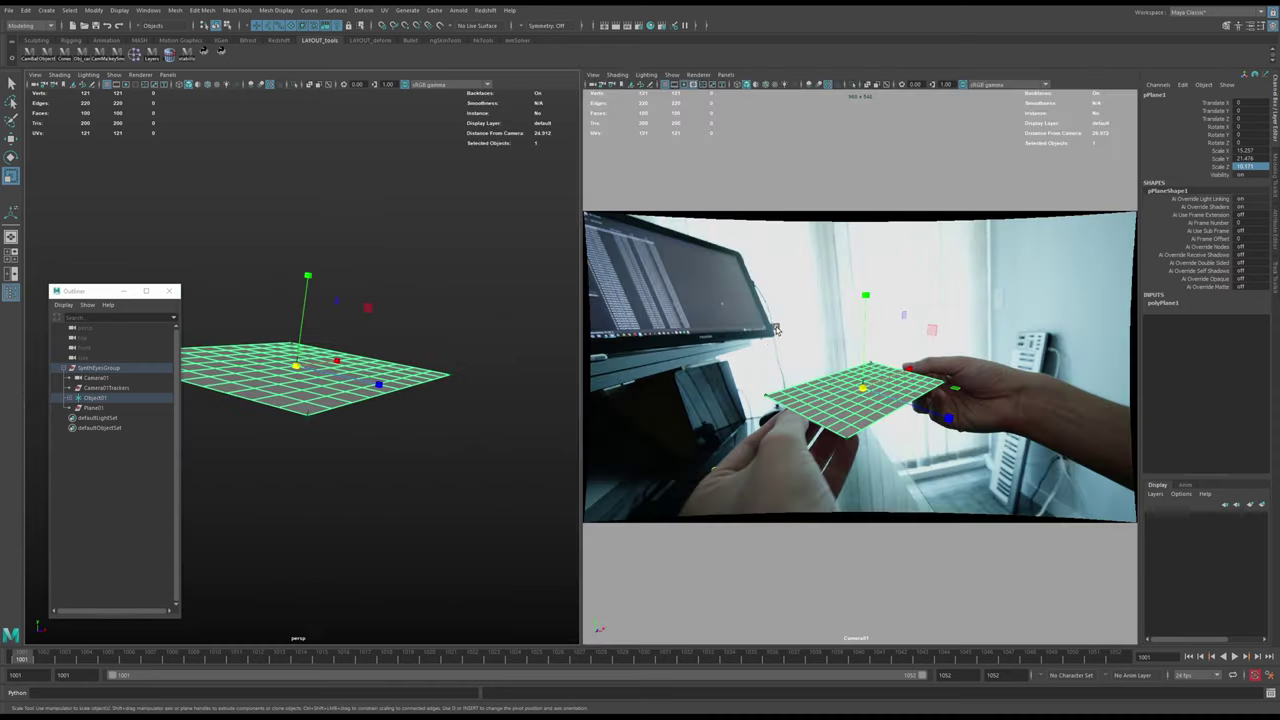
pyautogui.press('space')
# - Reduce the plane's width and height subdivisions to 1 and delete its construction history
pyautogui.click(1162, 303)
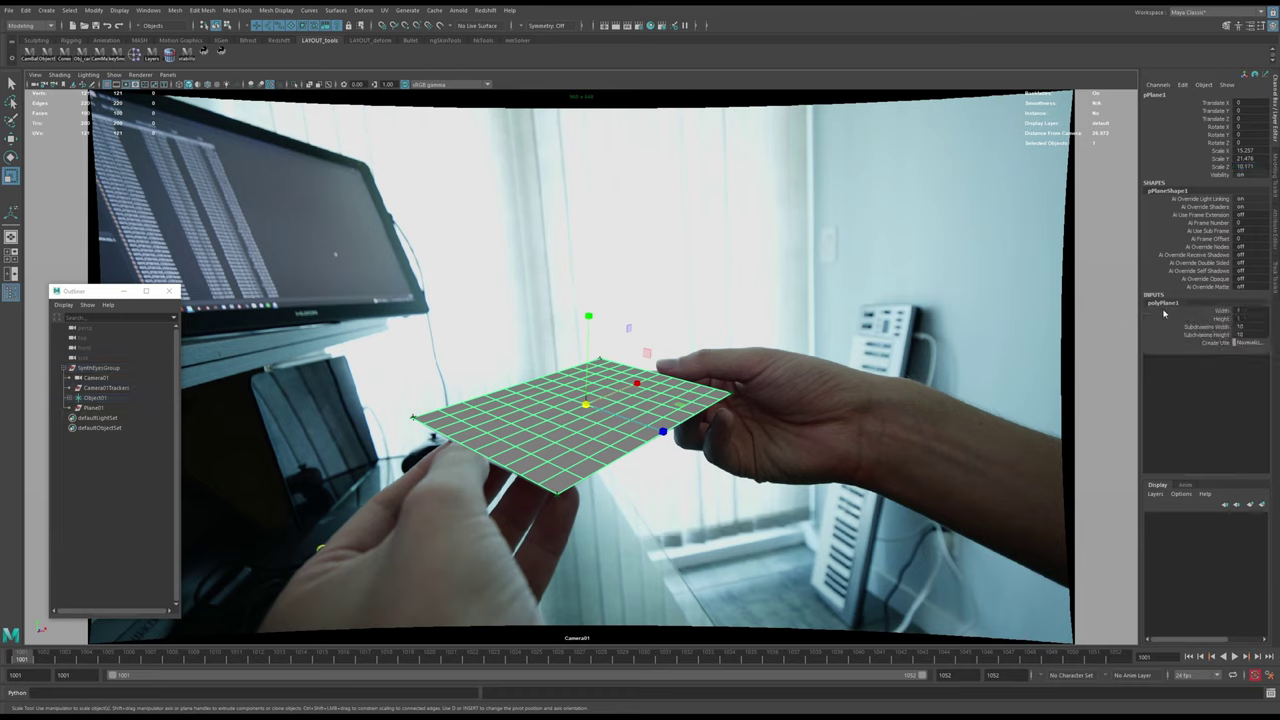
pyautogui.moveTo(1201, 328); pyautogui.dragTo(1201, 336)
pyautogui.moveTo(842, 367); pyautogui.dragTo(757, 363, button='middle')
pyautogui.click(653, 398)
pyautogui.press('w')
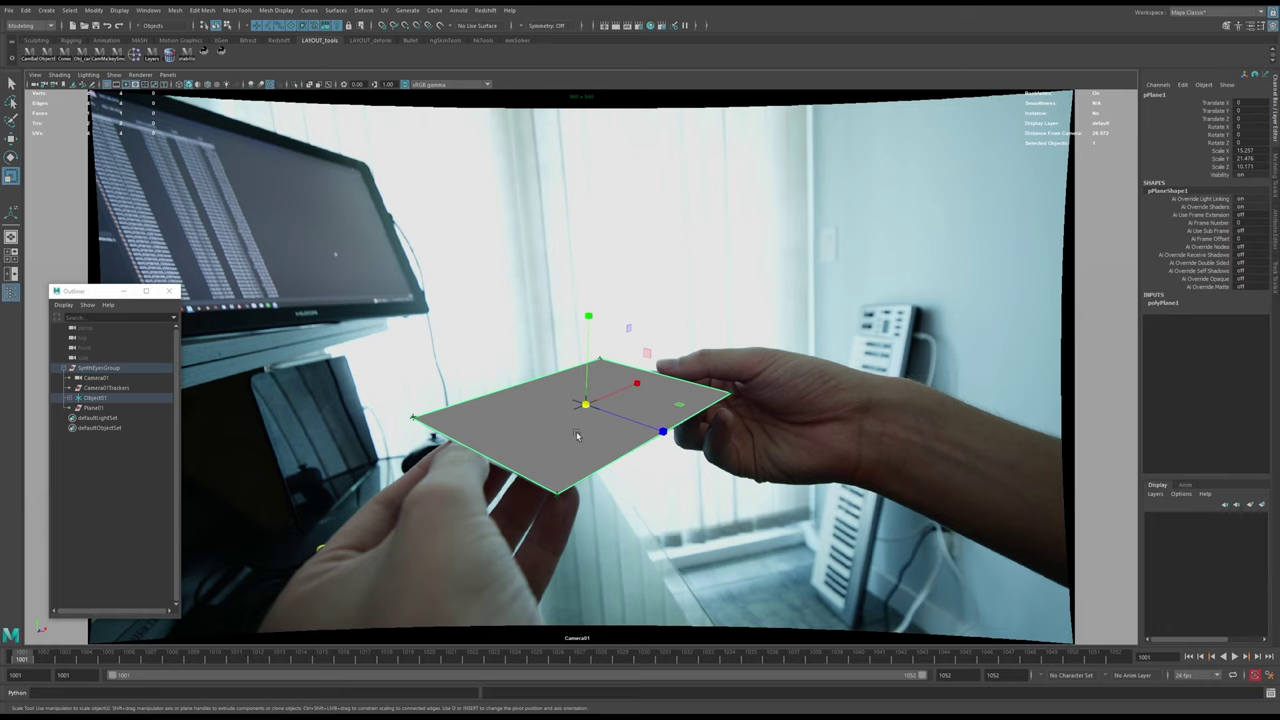
pyautogui.hotkey('alt', 'shift', 'd')
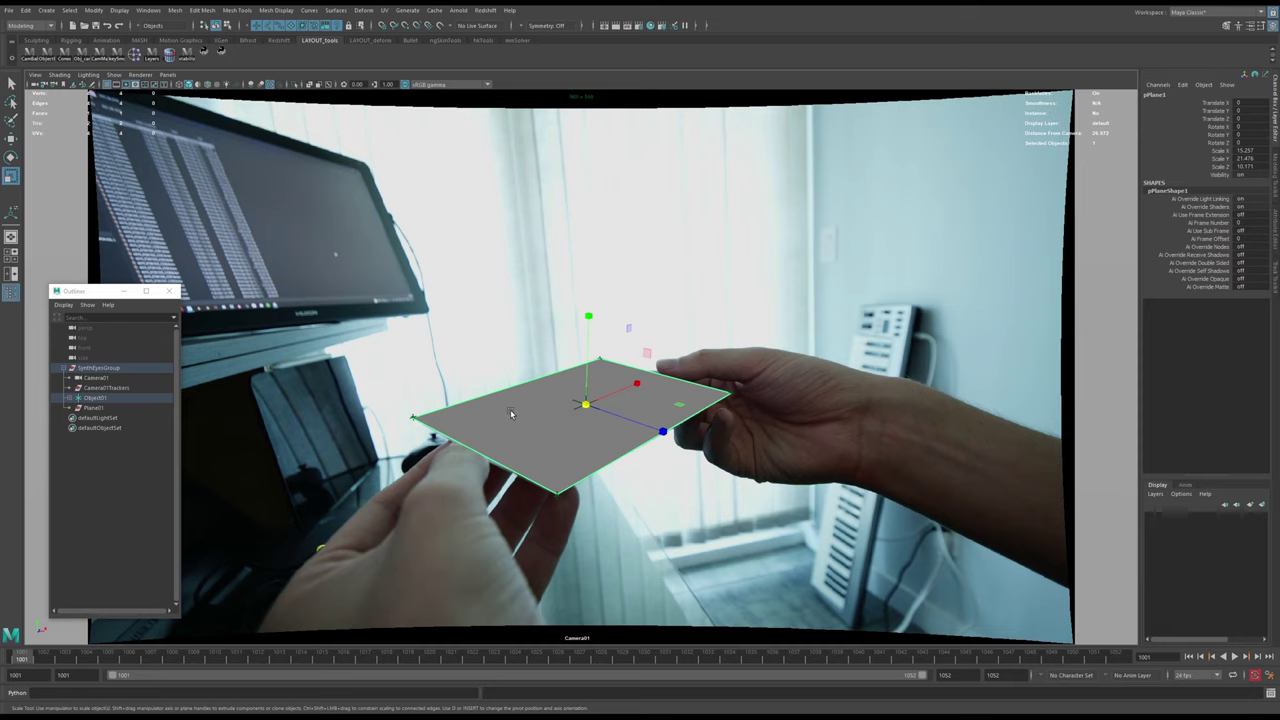
# - Compare the plane with the photo in wireframe, return to shaded display, and assign the plane a new Use Background material
pyautogui.press('4')
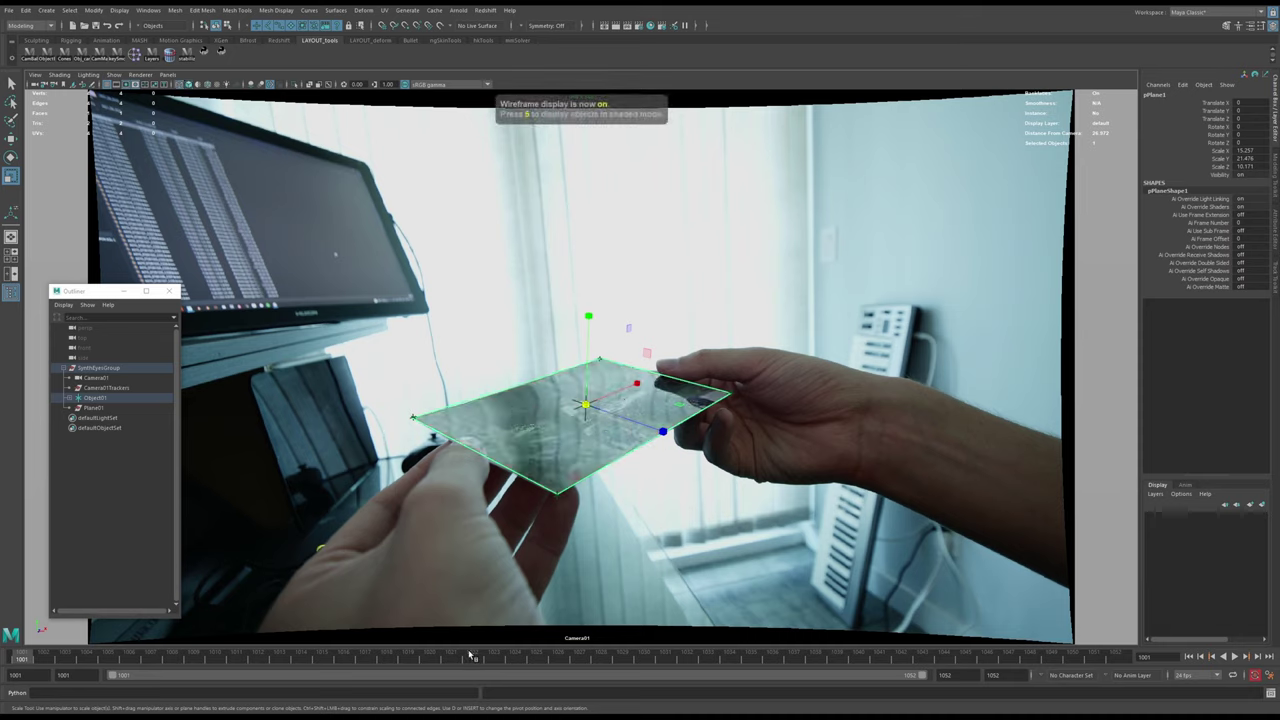
pyautogui.moveTo(470, 655); pyautogui.dragTo(22, 657)
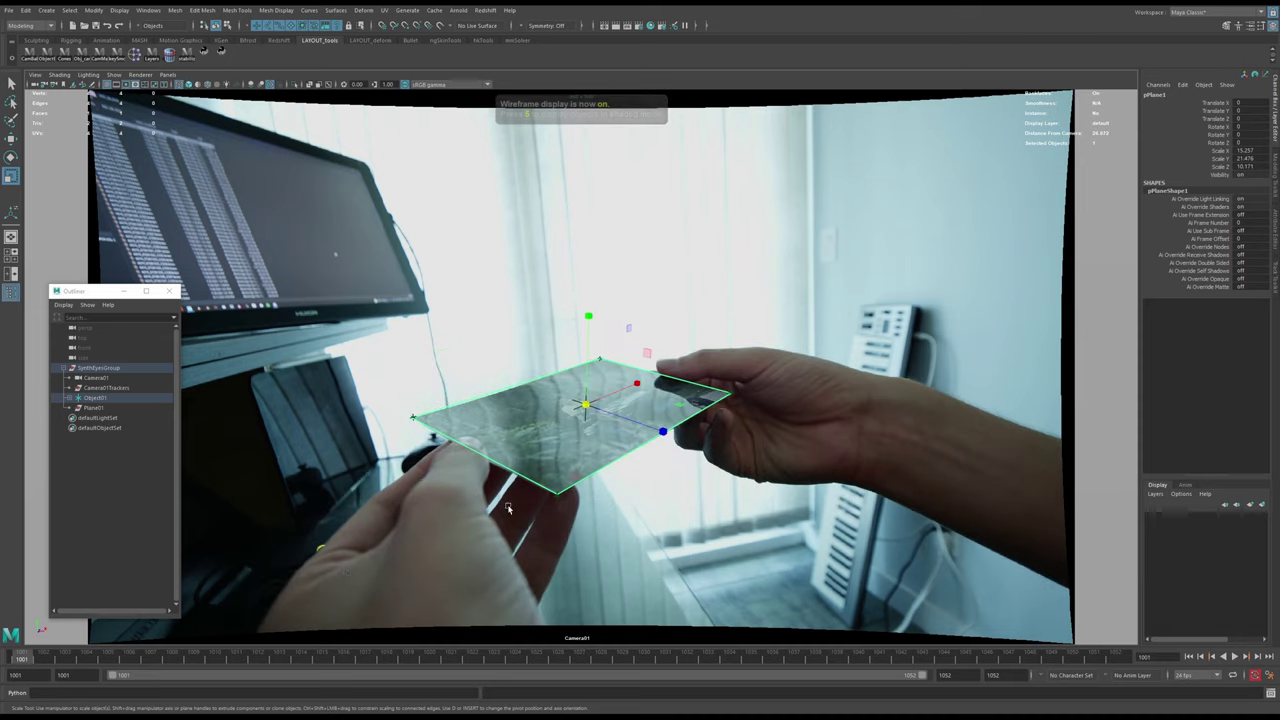
pyautogui.press('5')
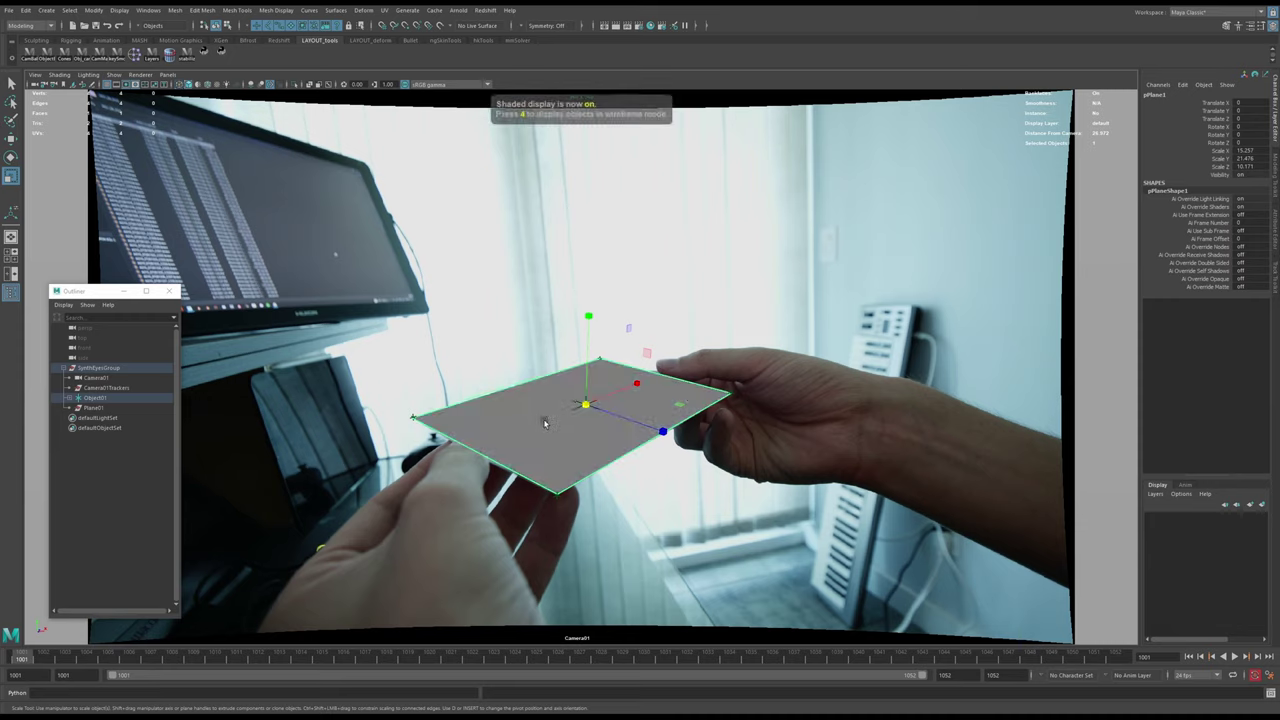
pyautogui.moveTo(508, 422); pyautogui.dragTo(582, 692, button='right')
# - Play the shot repeatedly to check how the plane follows the bending photo, and scrub back to frame 1001
pyautogui.hotkey('alt', 'v')
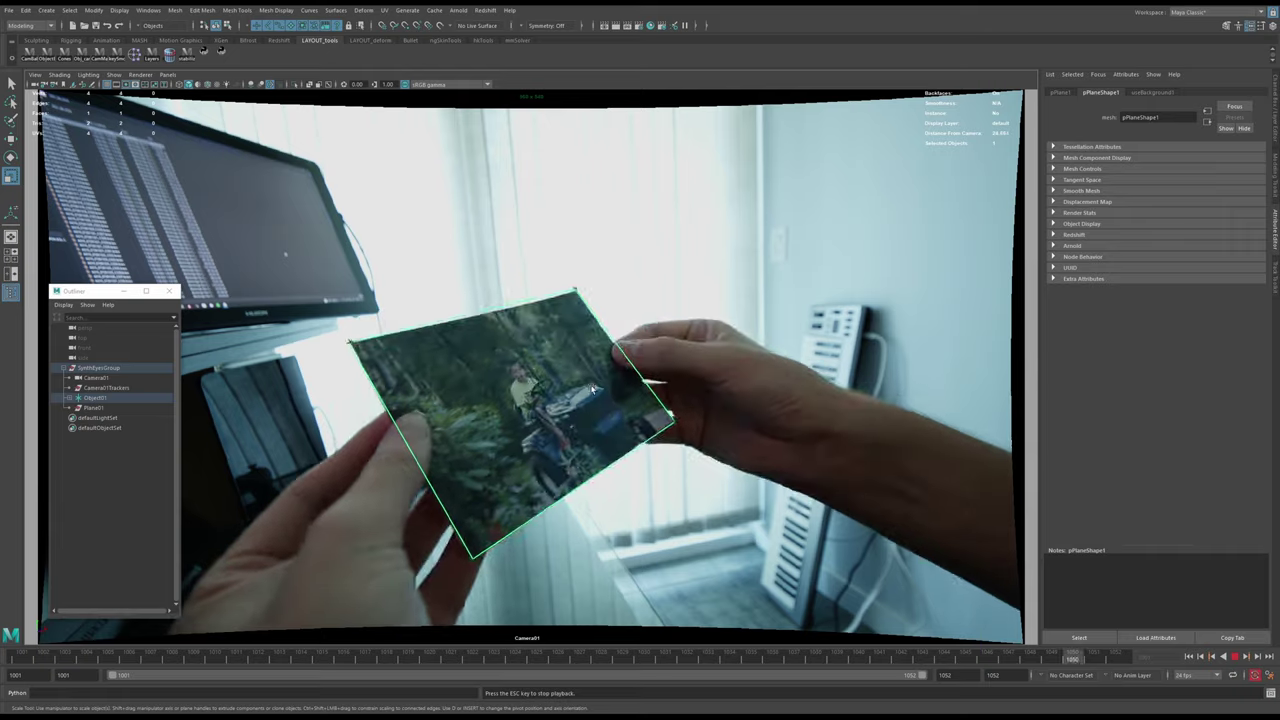
pyautogui.press('Escape')
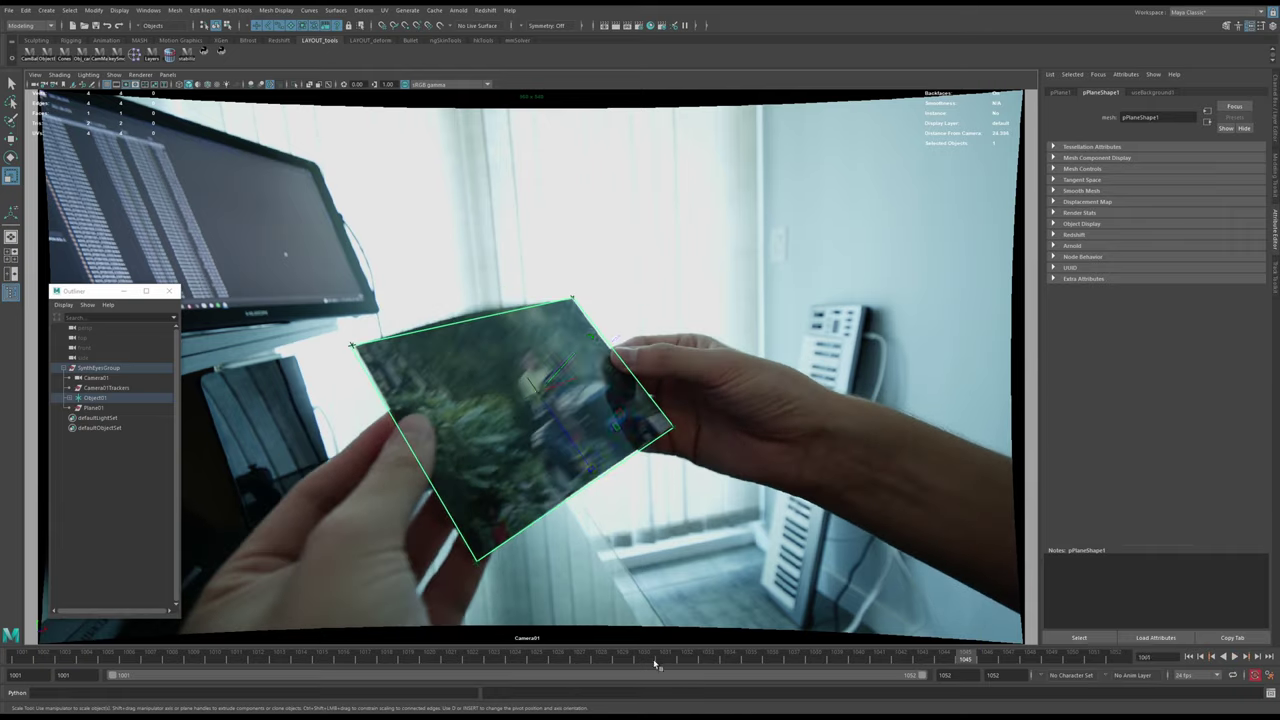
pyautogui.hotkey('alt', 'v')
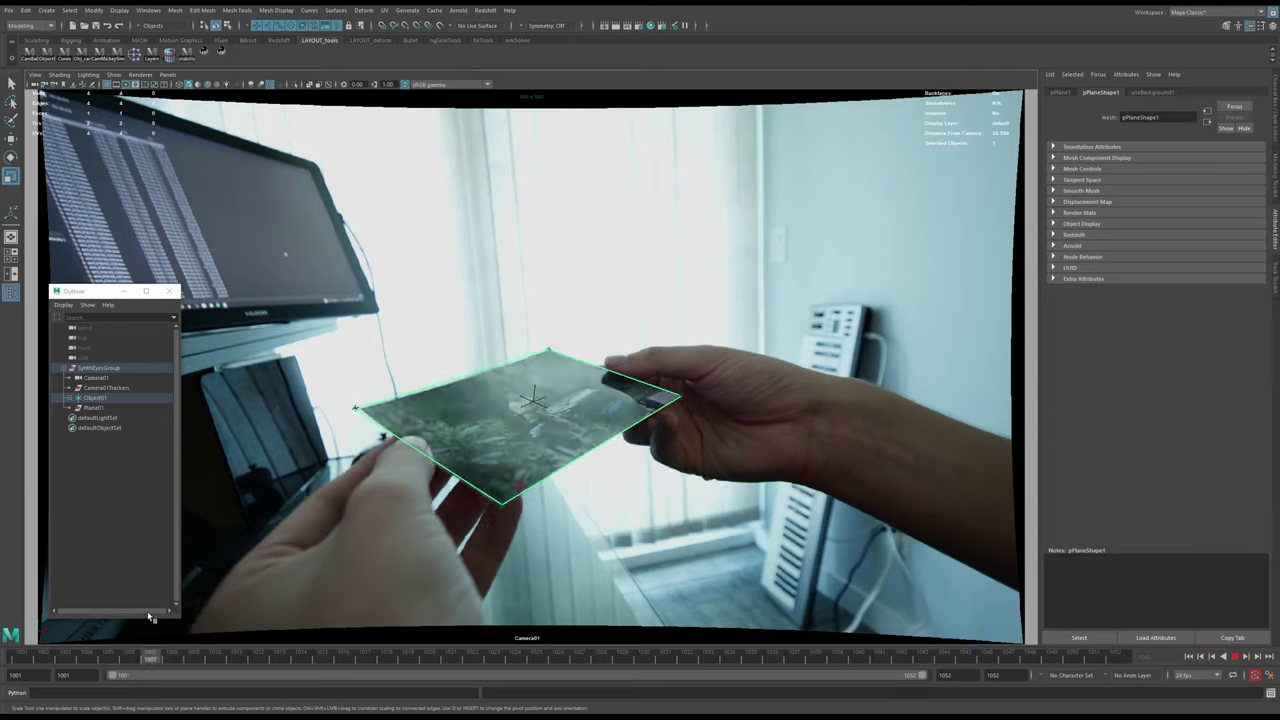
pyautogui.press('Escape')
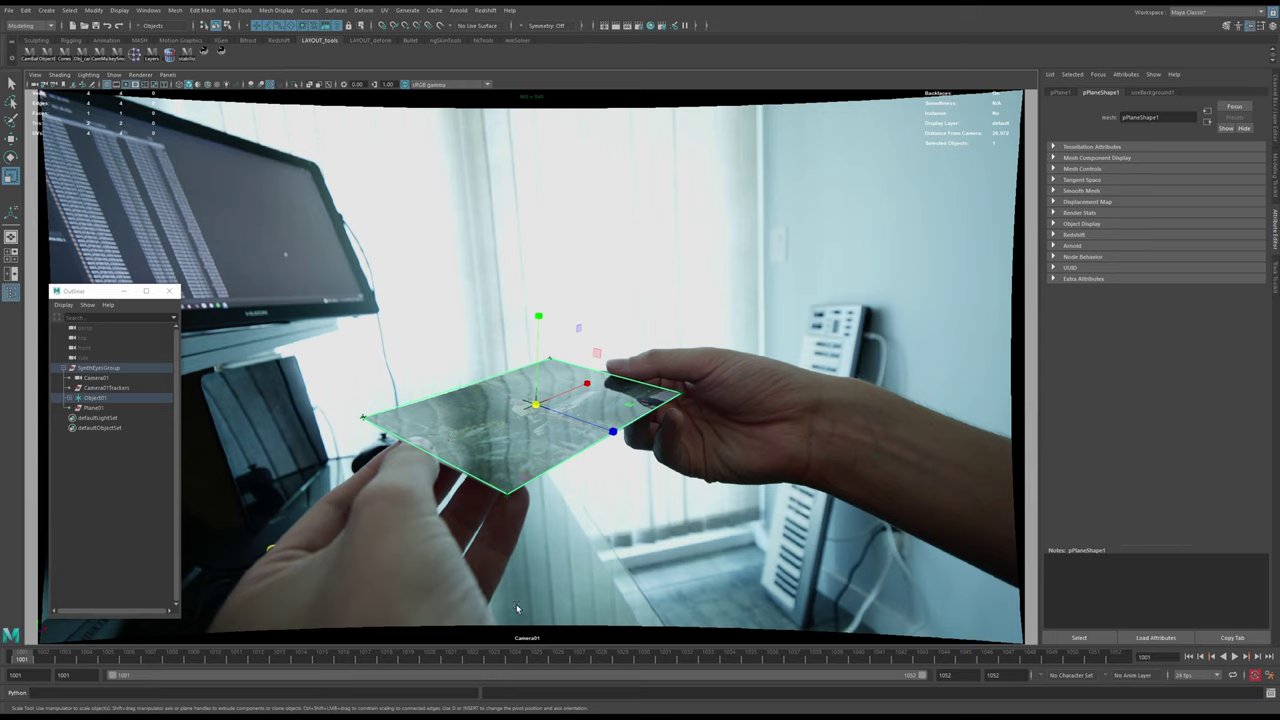
pyautogui.hotkey('alt', 'v')
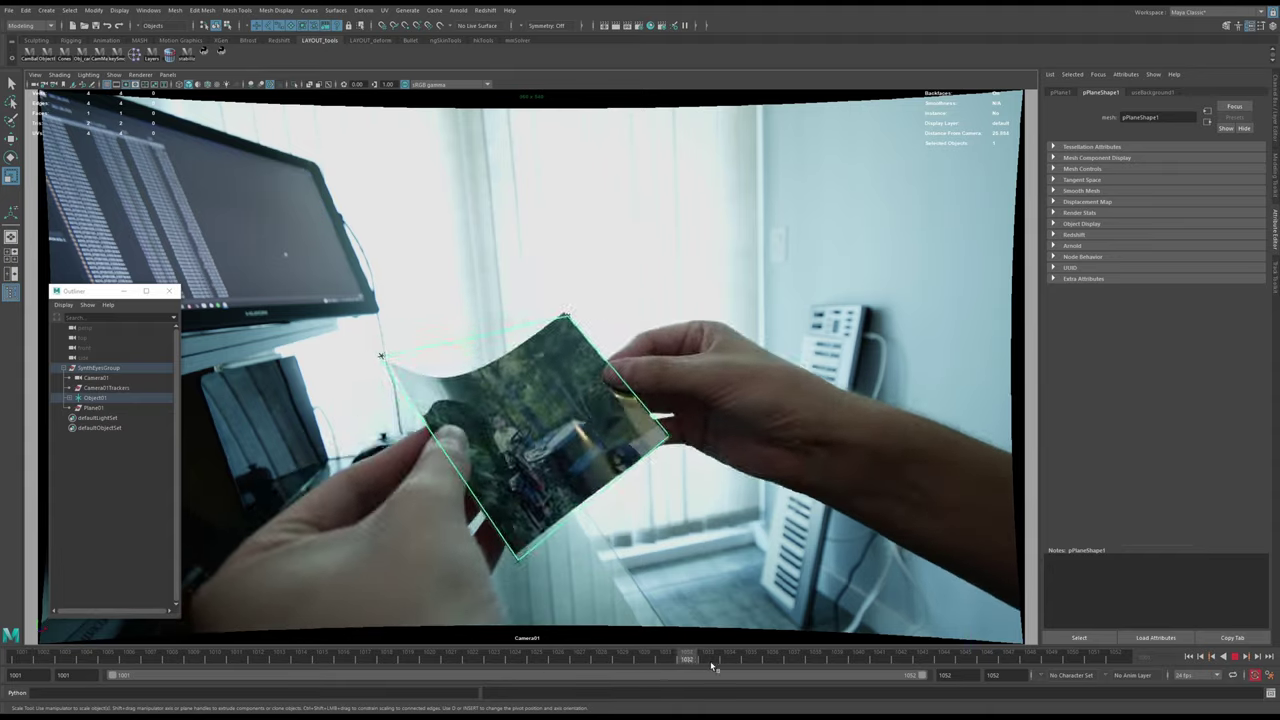
pyautogui.moveTo(620, 663)
pyautogui.mouseDown()
pyautogui.moveTo(260, 668)
pyautogui.moveTo(7, 651)
pyautogui.moveTo(419, 648)
pyautogui.moveTo(481, 635)
pyautogui.moveTo(16, 610)
pyautogui.mouseUp()
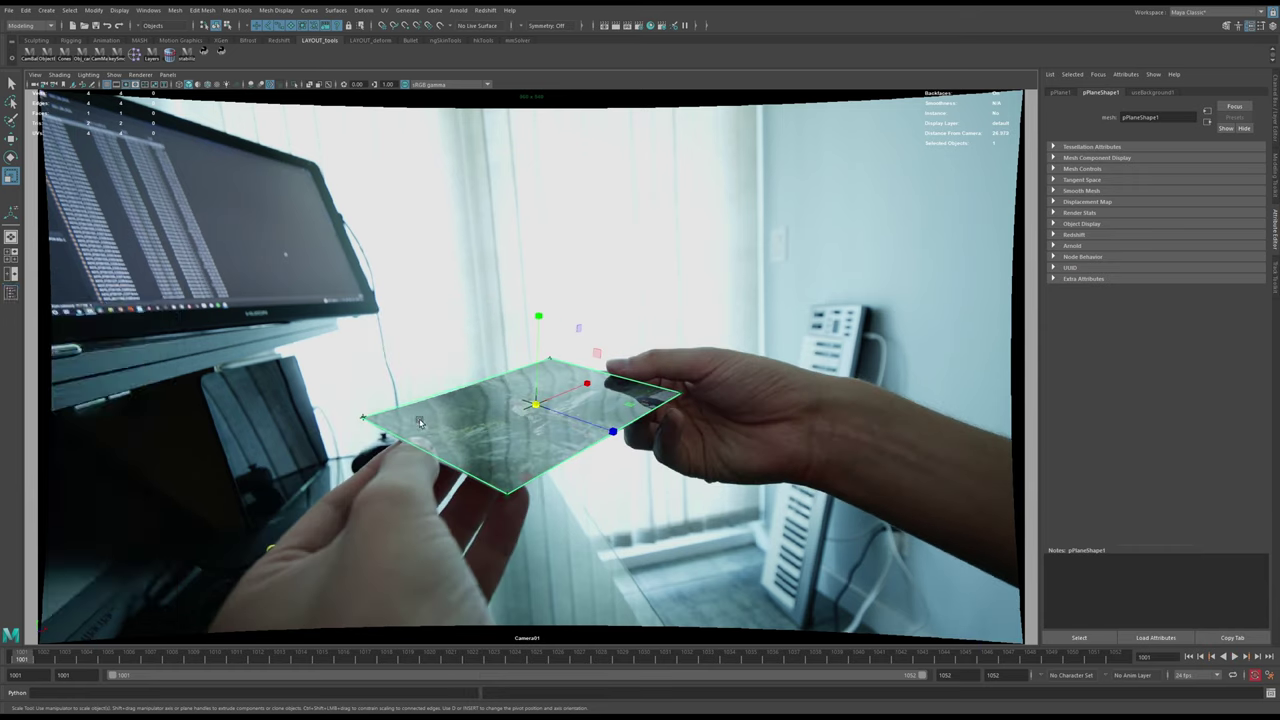
# - Select the tracker on the photo's left corner and inspect its track around frames 1025 to 1028 in SynthEyes
pyautogui.click(362, 417)
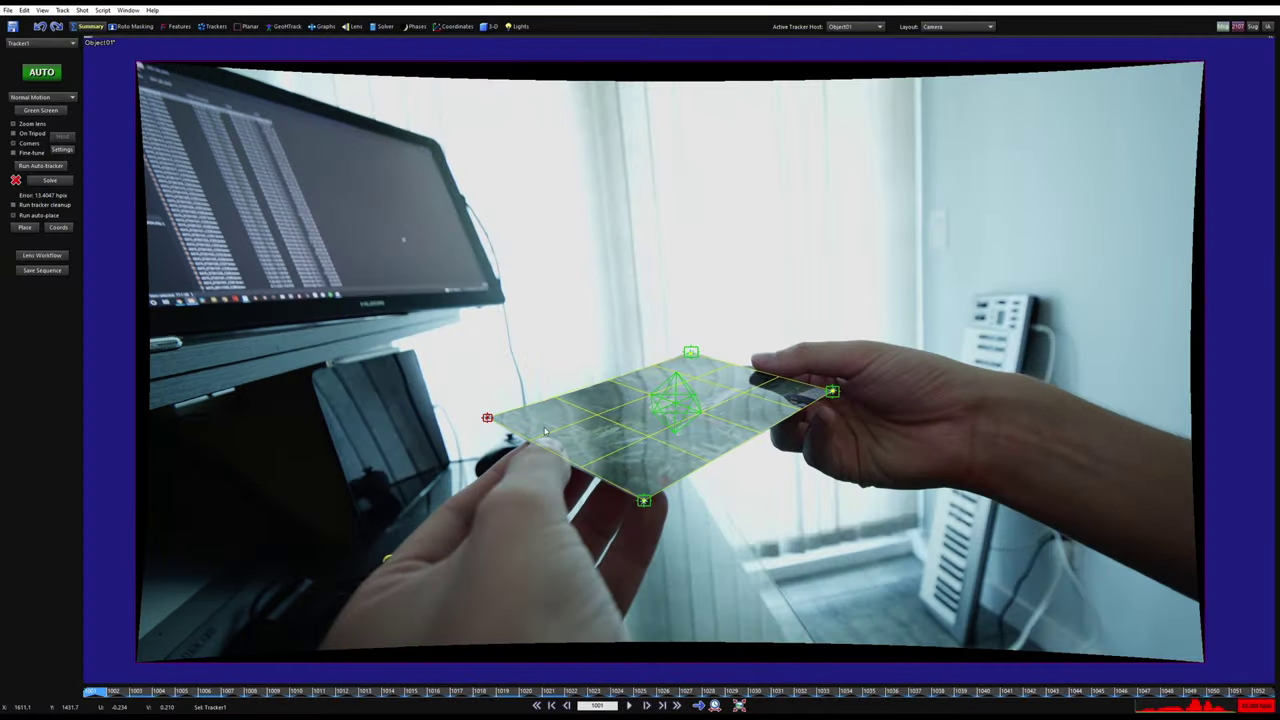
pyautogui.scroll(5, 537, 440)
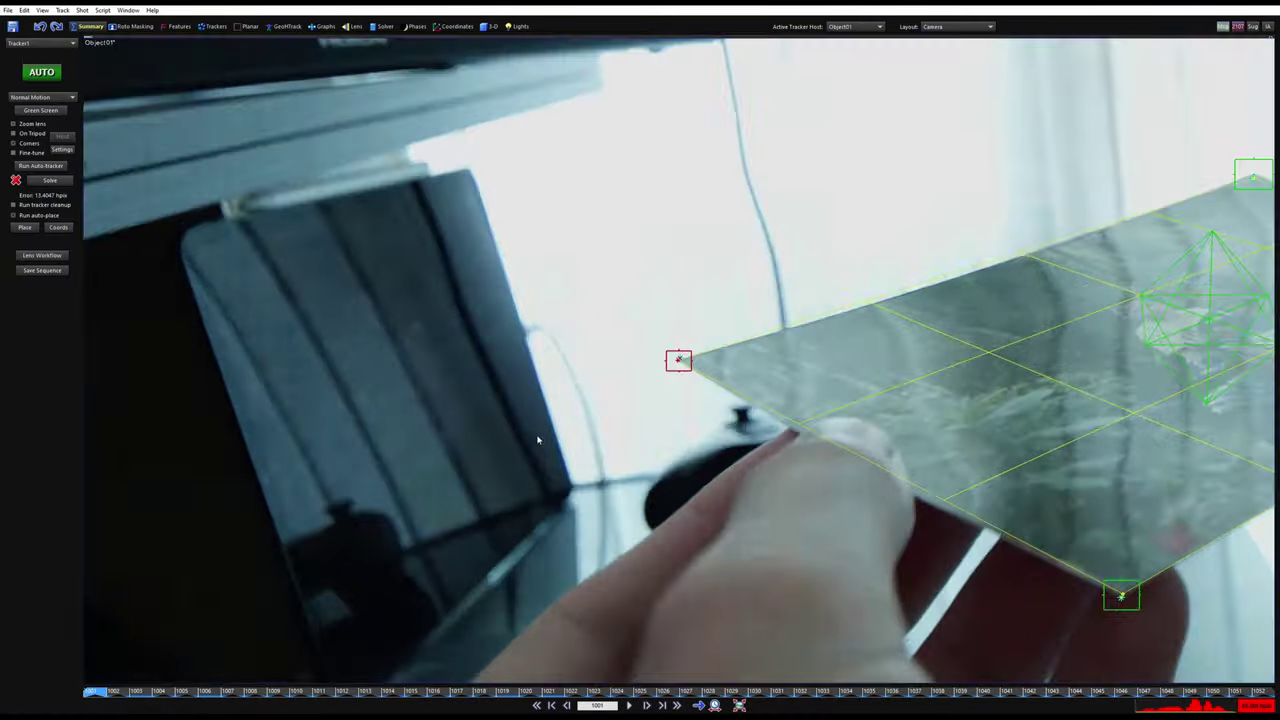
pyautogui.moveTo(642, 692); pyautogui.dragTo(706, 698)
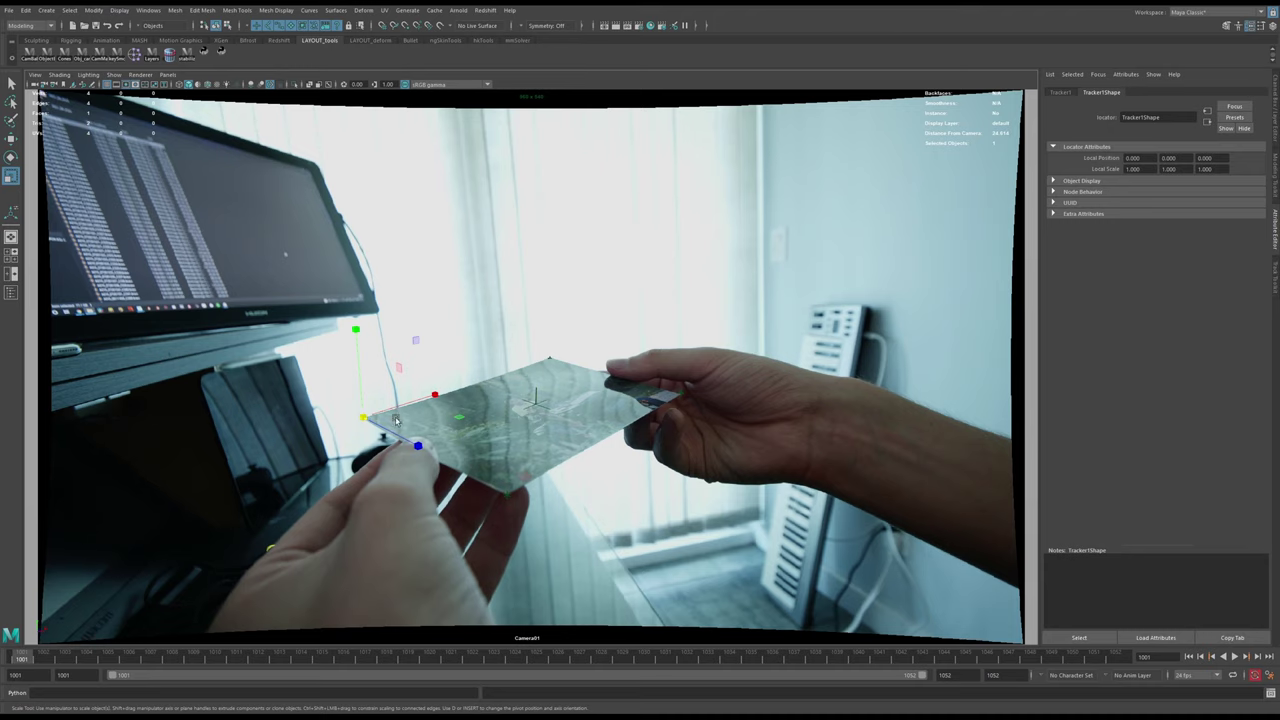
# - Stabilize the camera view on the photo's left corner tracker, check the corner closely along the timeline, and remove the stabilization
pyautogui.click(187, 55)
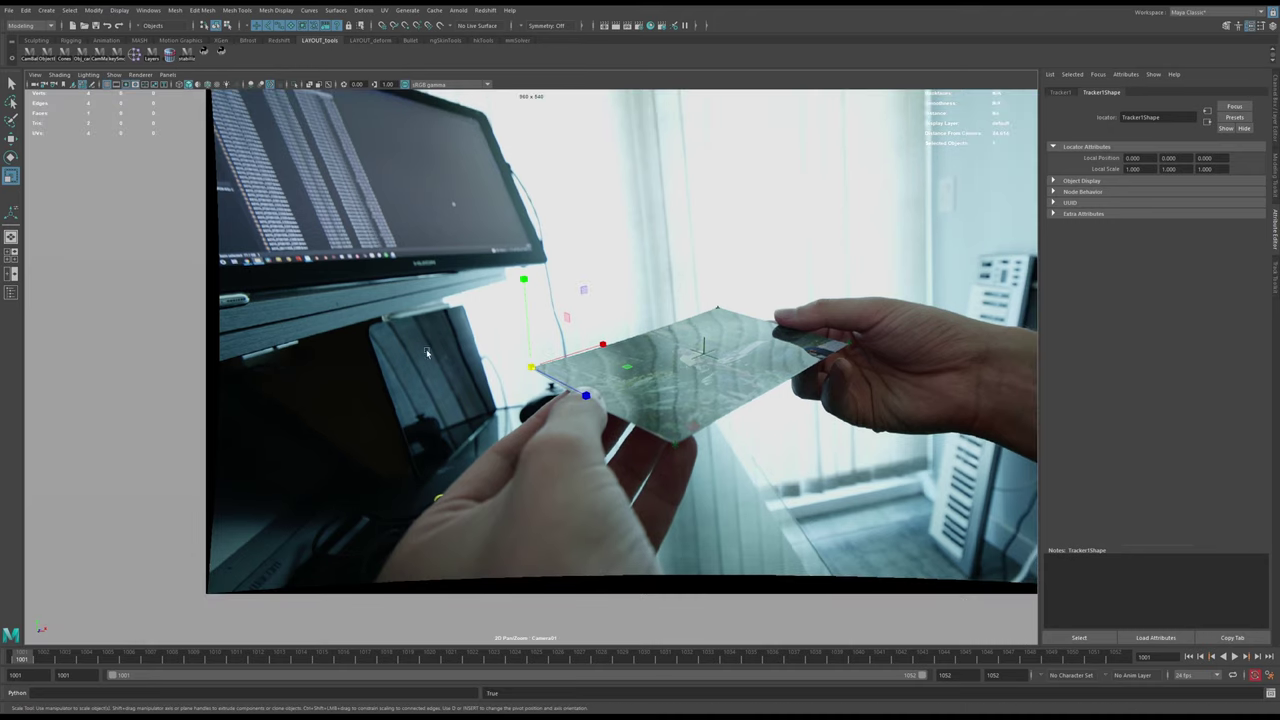
pyautogui.moveTo(568, 446); pyautogui.dragTo(661, 478, button='right')
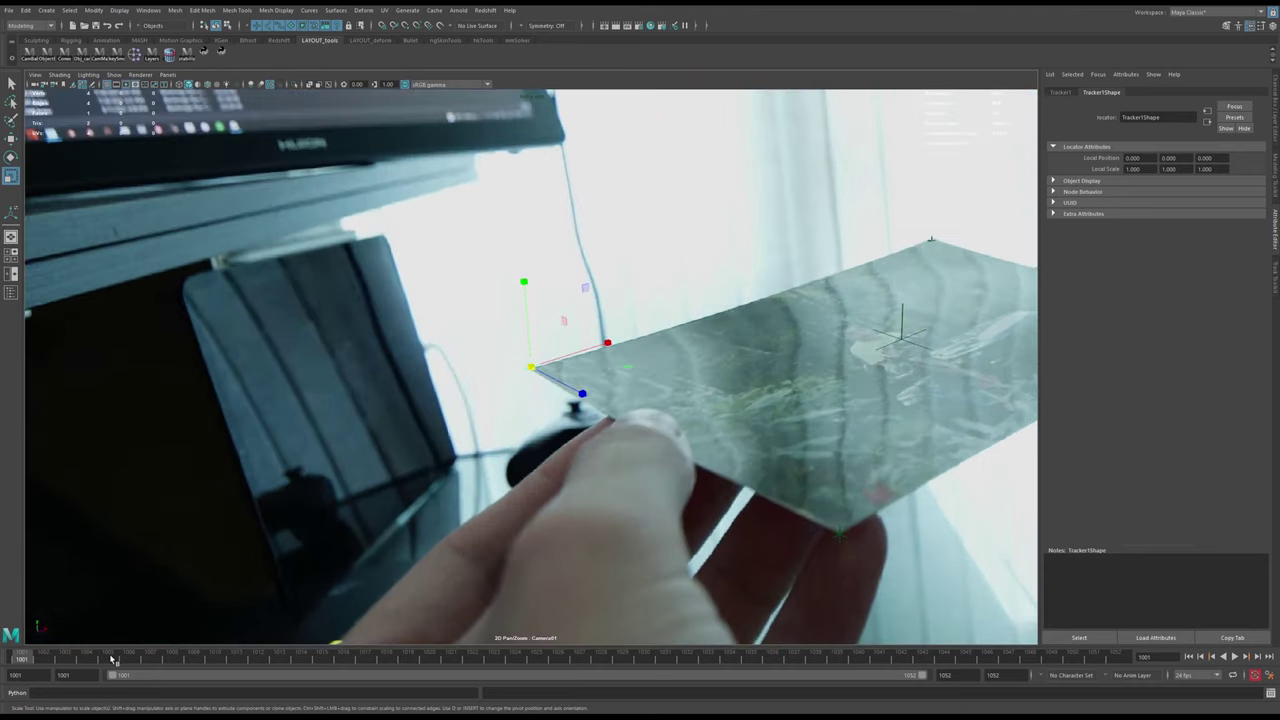
pyautogui.moveTo(113, 659); pyautogui.dragTo(4, 613)
pyautogui.click(187, 58)
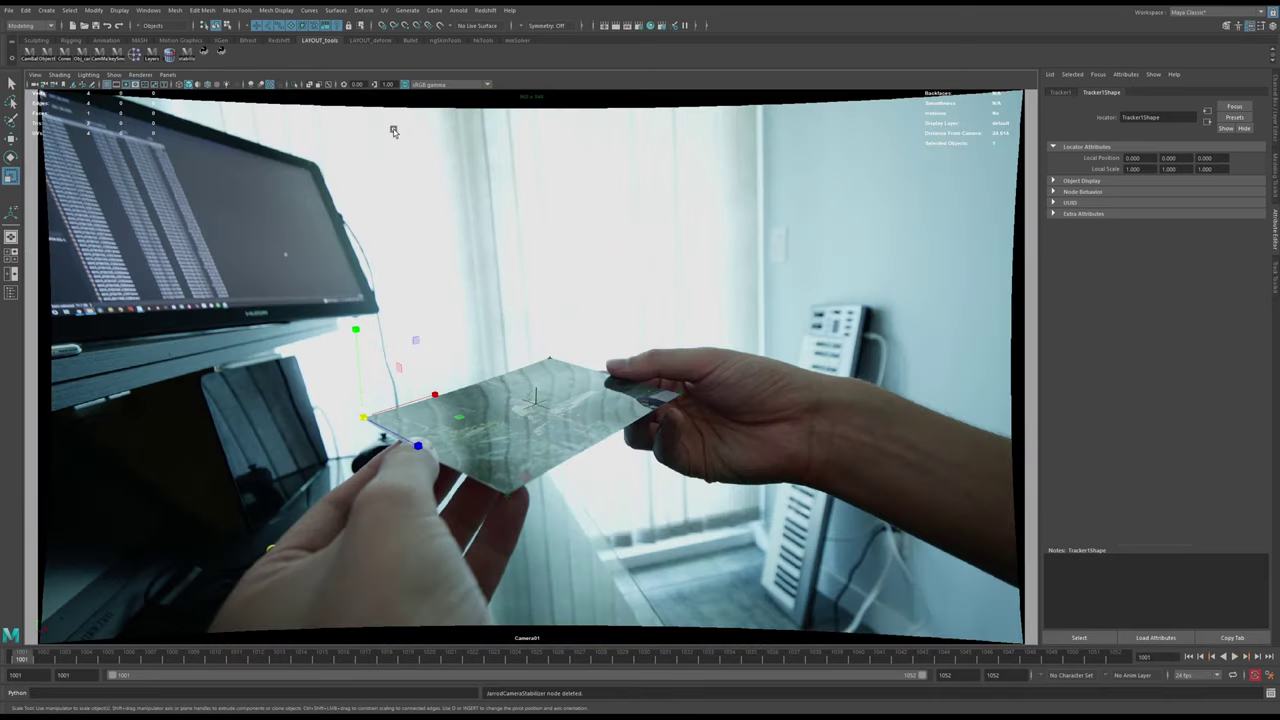
# - Show the hkTools shelf, read the hkTools GitHub page's installation instructions and tool list in the browser, and return to Maya
pyautogui.click(484, 41)
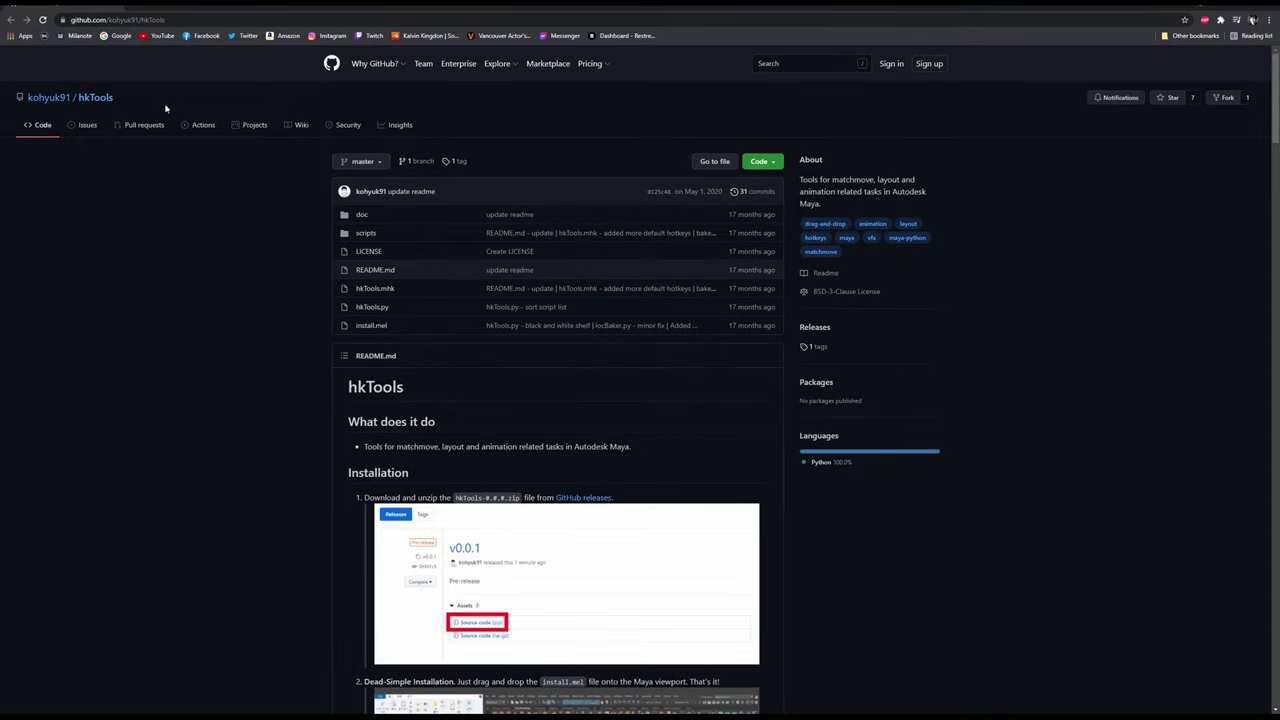
pyautogui.scroll(-4, 300, 386)
pyautogui.scroll(-2, 550, 403)
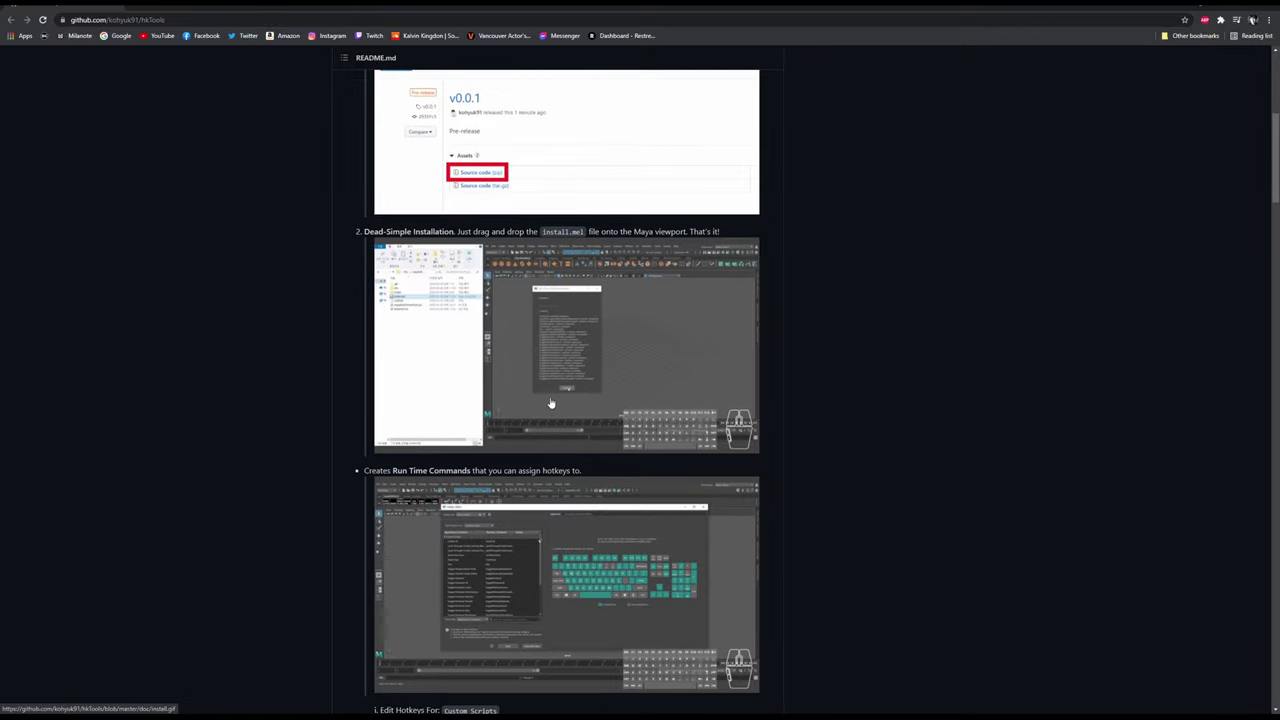
pyautogui.scroll(-2, 550, 403)
pyautogui.scroll(-2, 615, 450)
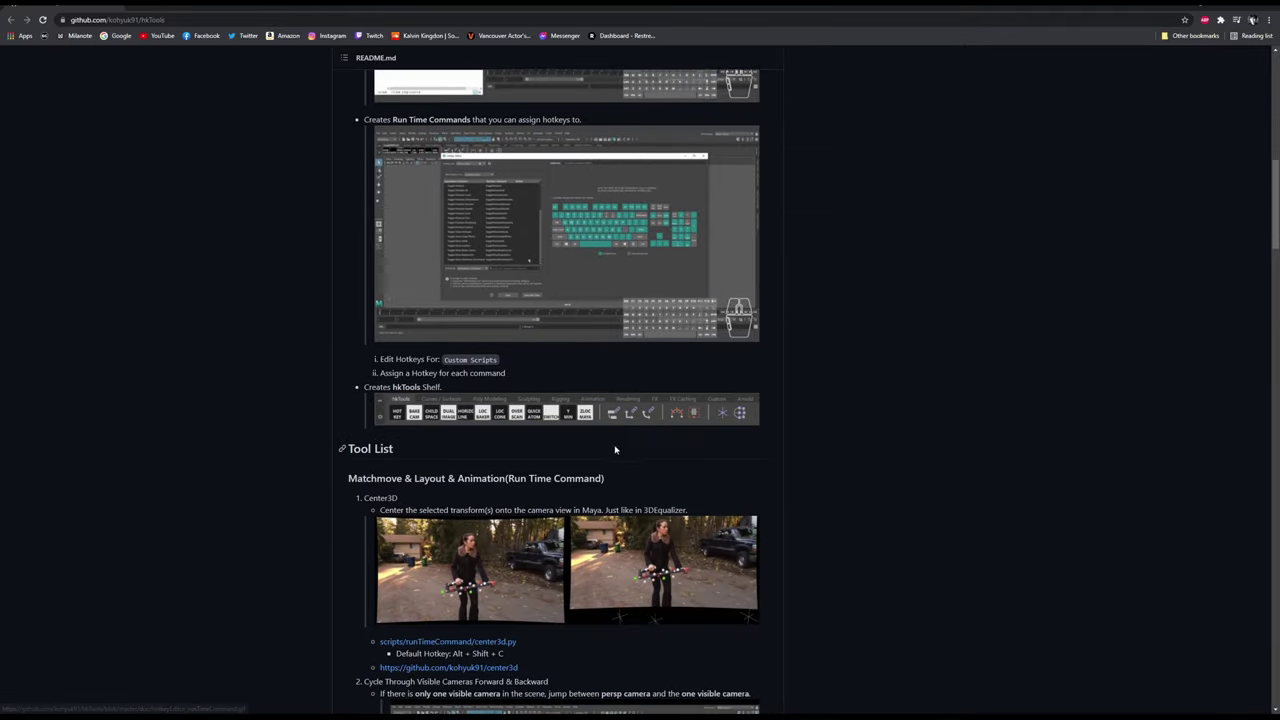
pyautogui.scroll(-1, 615, 450)
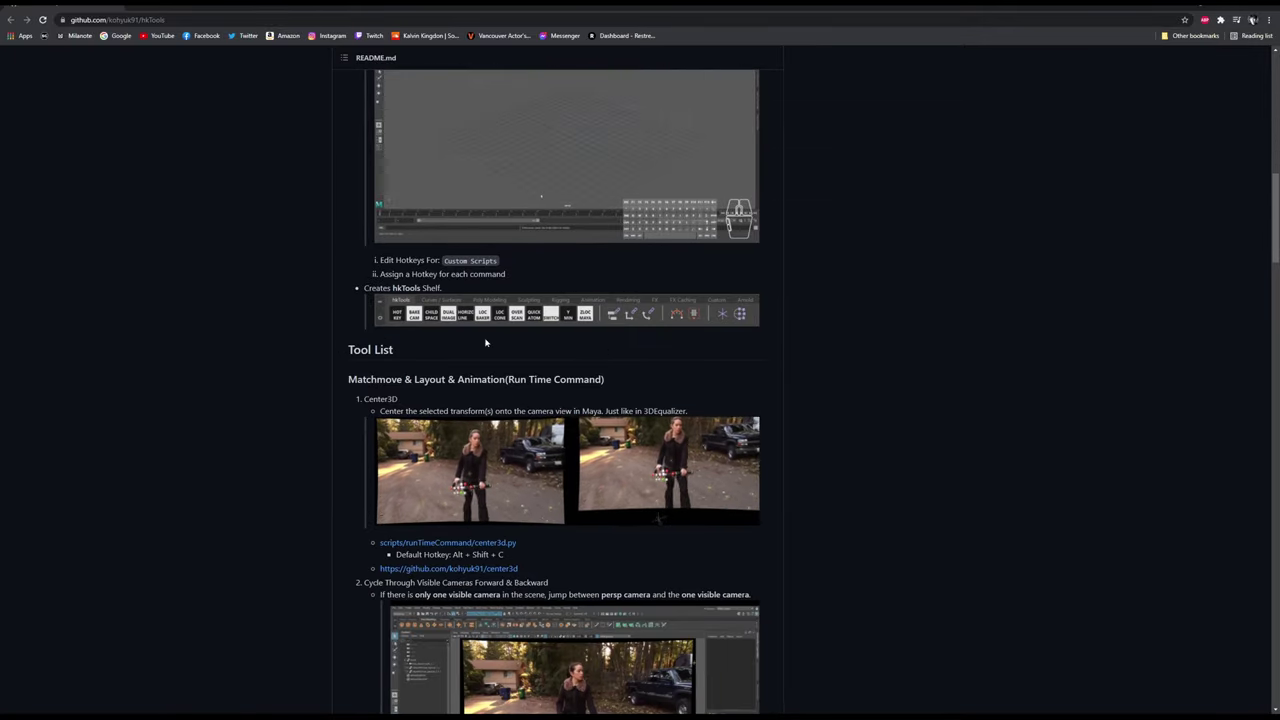
pyautogui.scroll(-1, 632, 413)
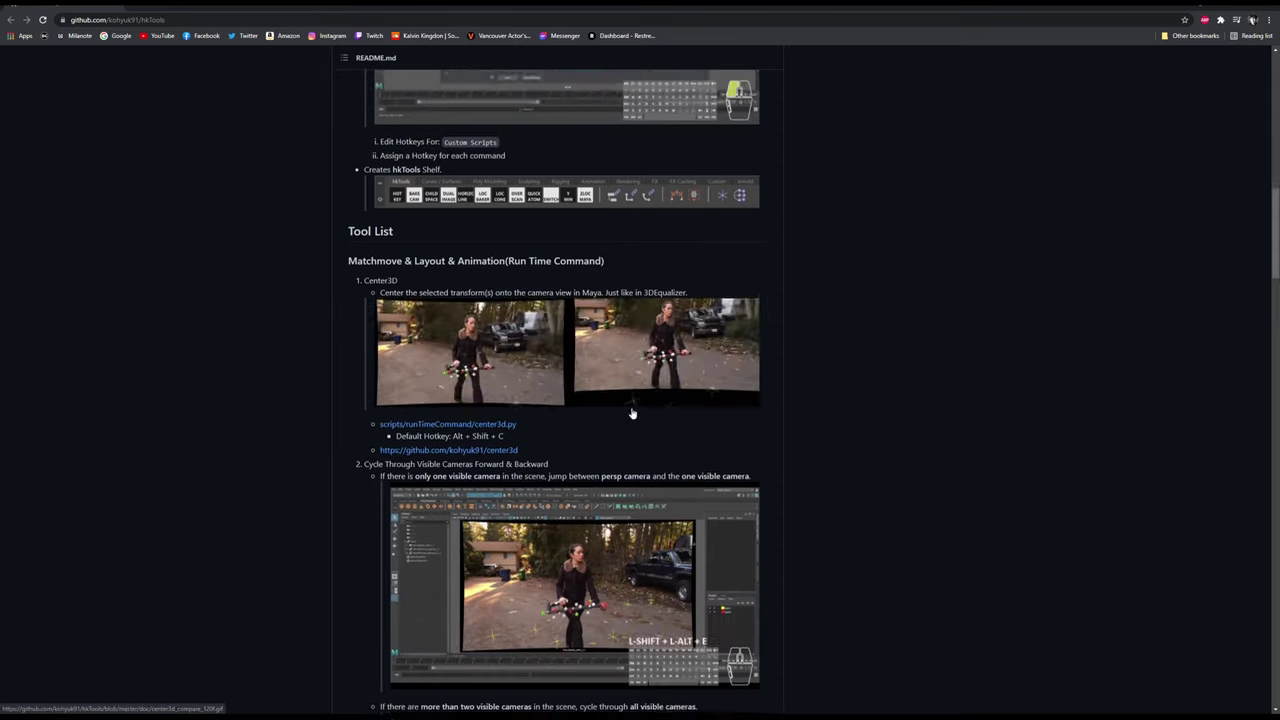
pyautogui.scroll(-1, 589, 337)
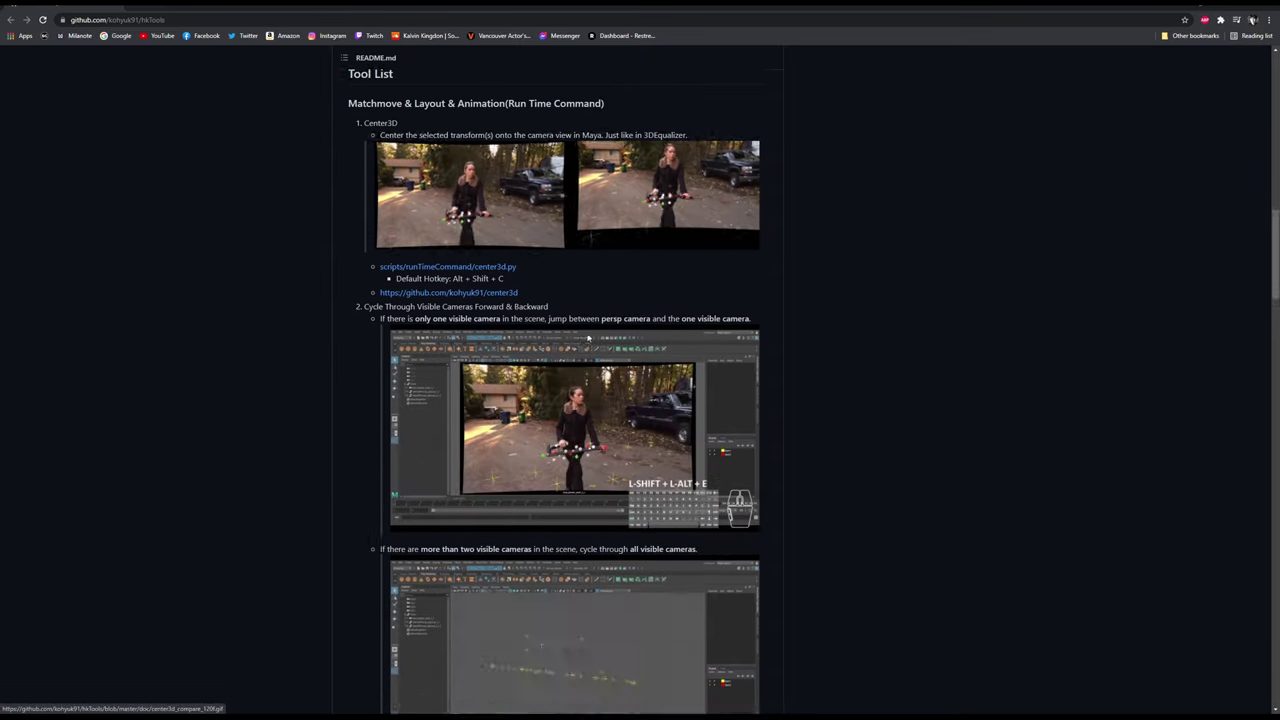
pyautogui.scroll(-5, 592, 390)
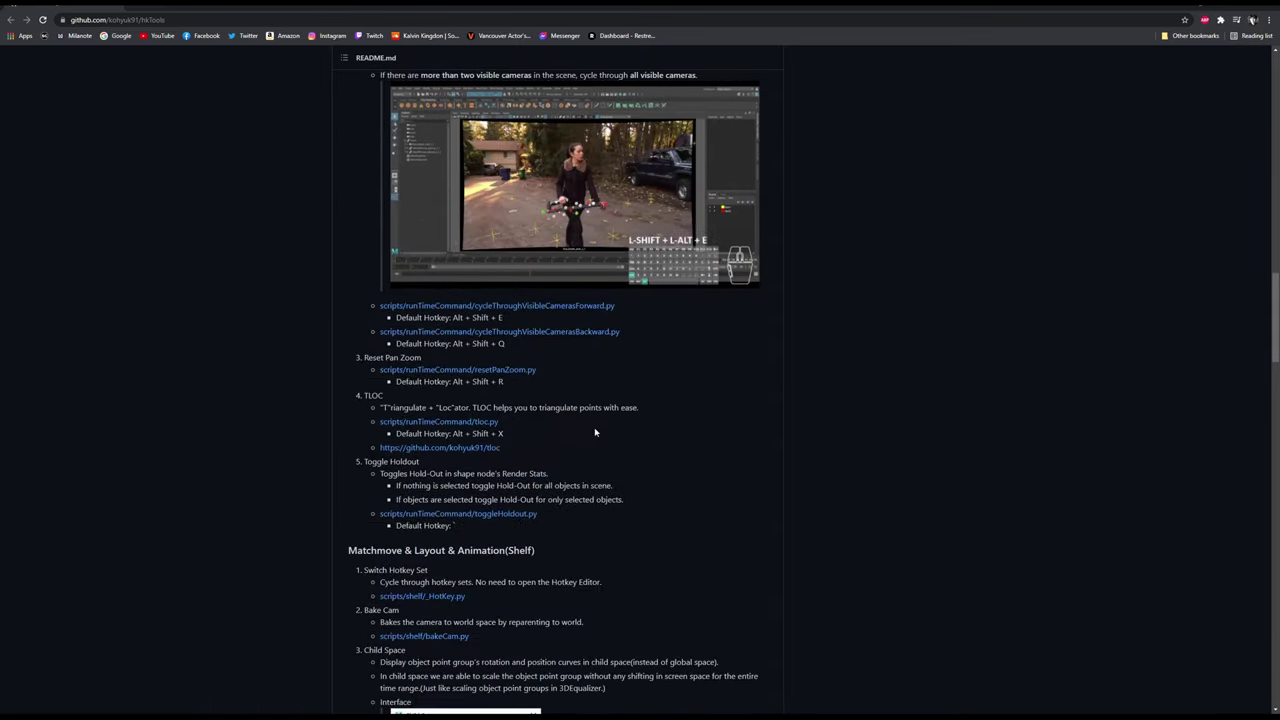
pyautogui.scroll(-1, 590, 425)
pyautogui.scroll(-5, 510, 357)
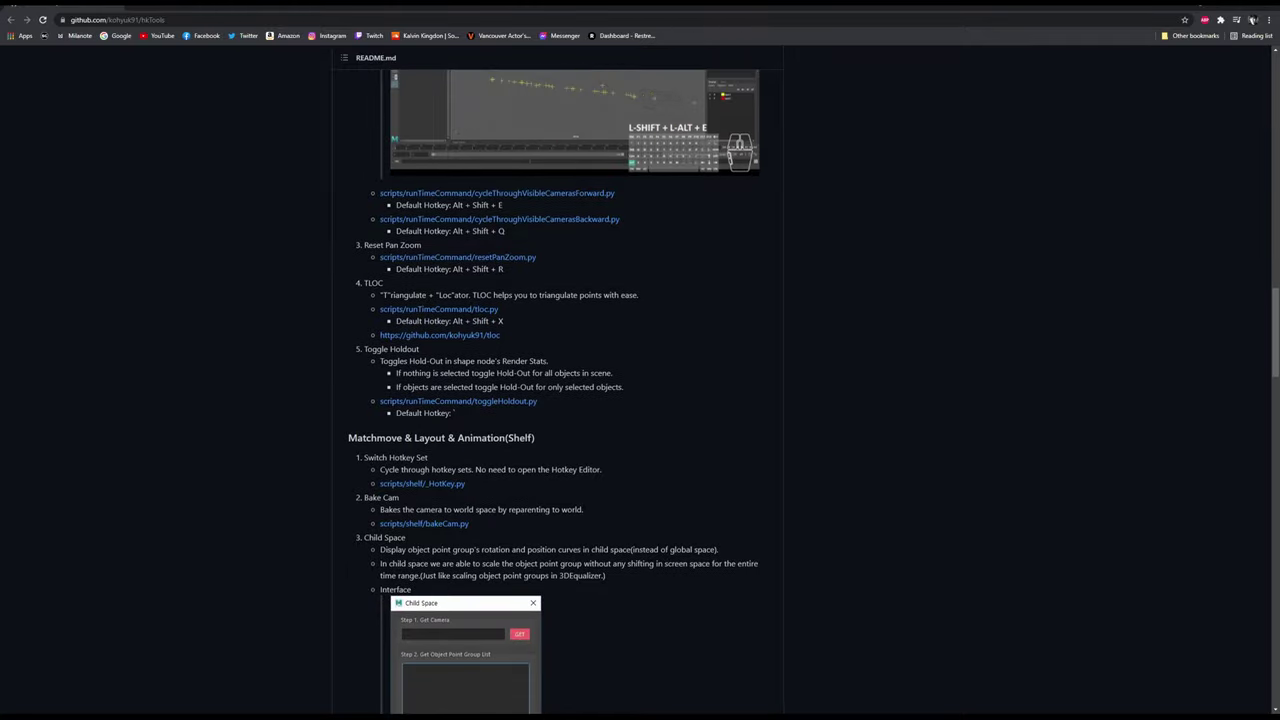
pyautogui.scroll(-9, 568, 456)
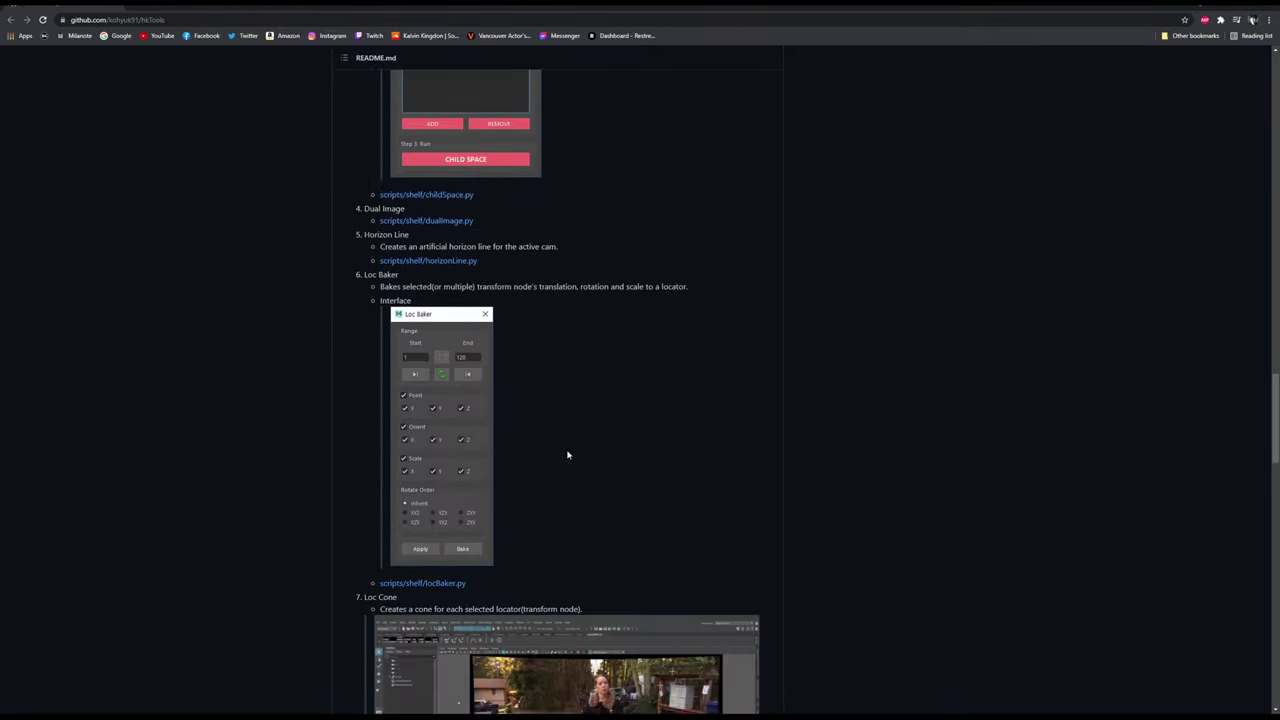
pyautogui.scroll(3, 595, 448)
pyautogui.scroll(20, 595, 448)
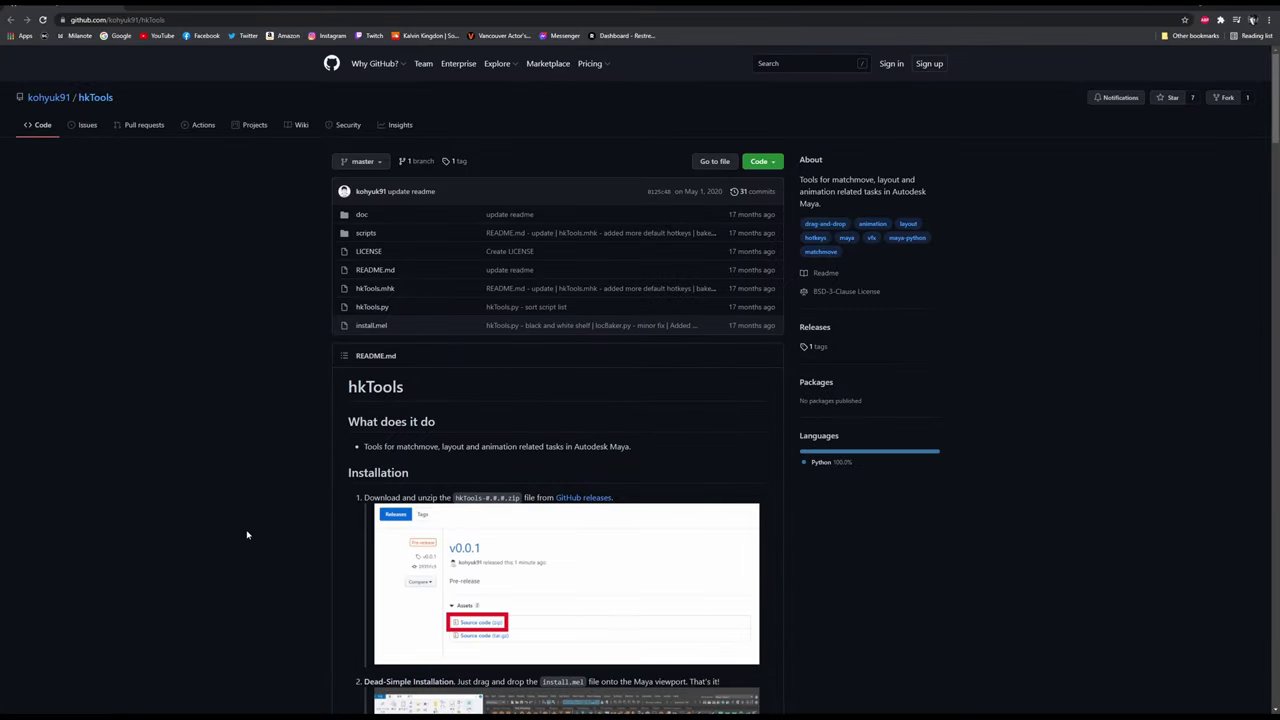
pyautogui.click(1265, 8)
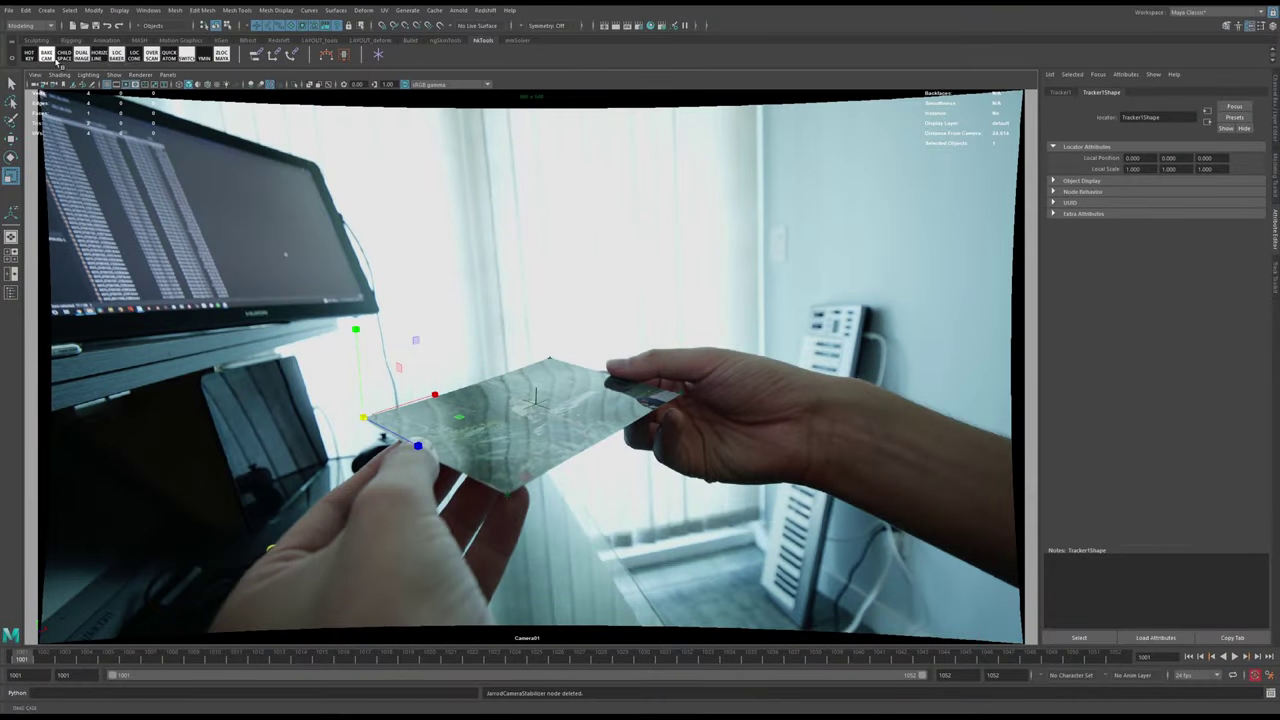
# - Select the plane, examine it from several angles in the perspective view, and return to the full Camera01 view
pyautogui.click(344, 463)
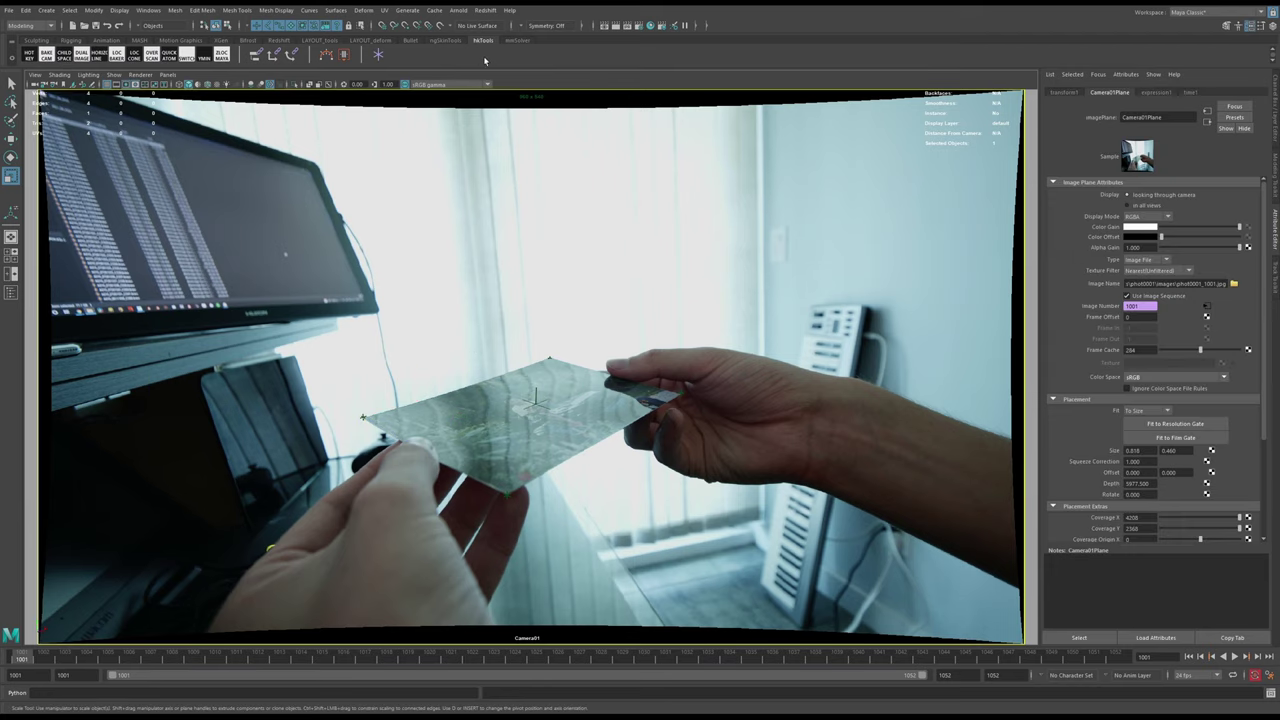
pyautogui.press('space')
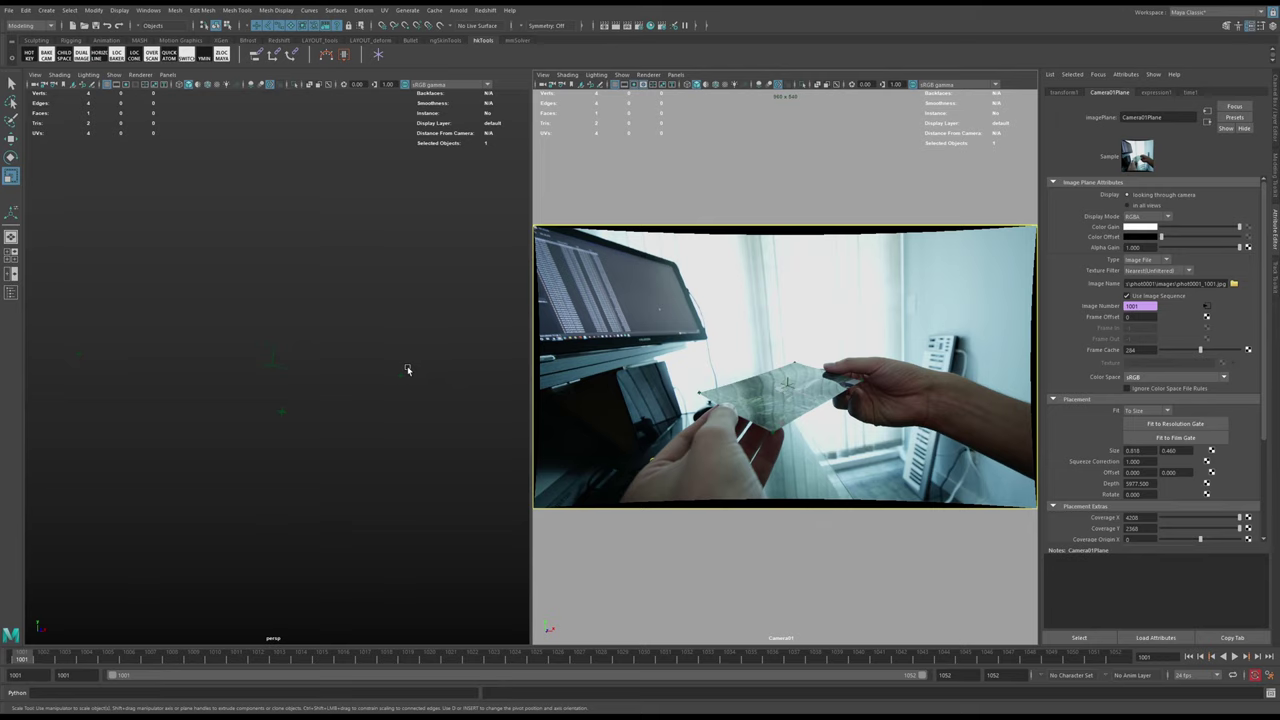
pyautogui.press('space')
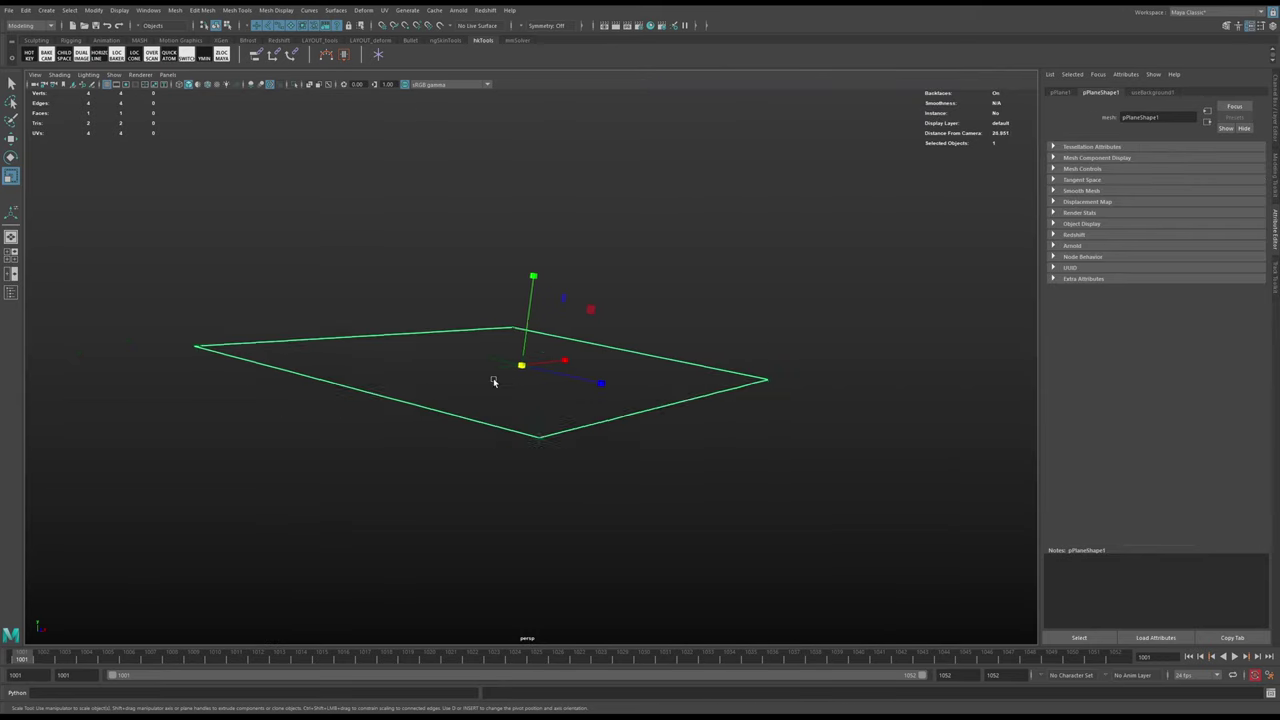
pyautogui.scroll(-3, 503, 391)
pyautogui.keyDown('alt'); pyautogui.moveTo(503, 391); pyautogui.dragTo(485, 441); pyautogui.keyUp('alt')
pyautogui.keyDown('alt'); pyautogui.moveTo(565, 390); pyautogui.dragTo(705, 358, button='right'); pyautogui.keyUp('alt')
pyautogui.keyDown('alt'); pyautogui.moveTo(427, 424); pyautogui.dragTo(443, 360, button='middle'); pyautogui.keyUp('alt')
pyautogui.keyDown('alt'); pyautogui.moveTo(443, 360); pyautogui.dragTo(580, 389, button='right'); pyautogui.keyUp('alt')
pyautogui.press('space')
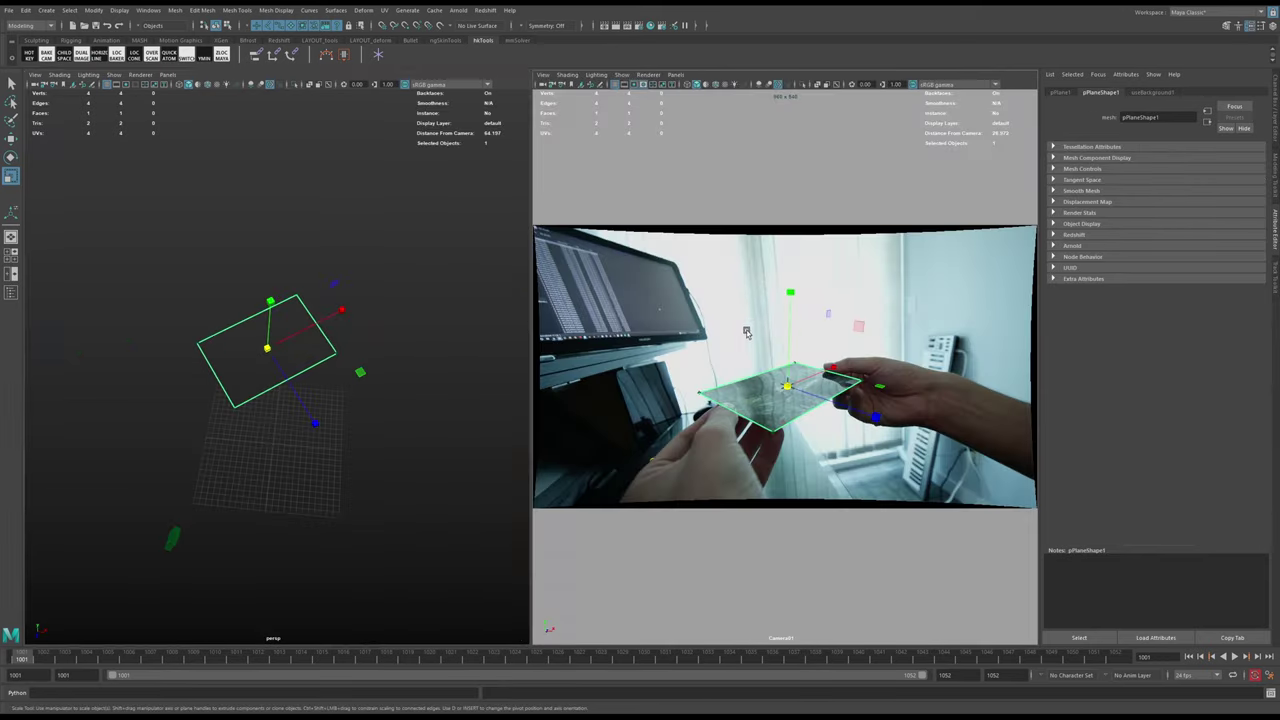
pyautogui.press('space')
# - Create a cluster on the plane's front corner vertex, test-move its handle, and undo that move
pyautogui.moveTo(543, 429); pyautogui.dragTo(500, 438, button='right')
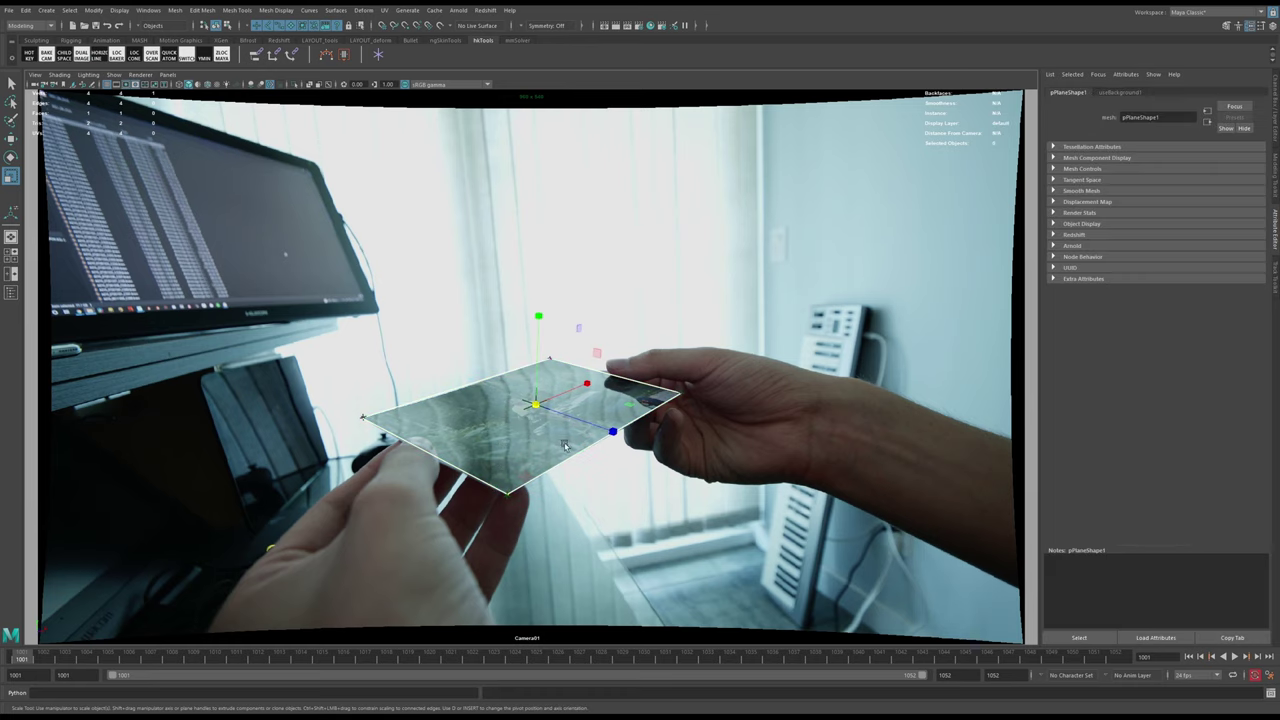
pyautogui.press('space')
pyautogui.click(551, 481)
pyautogui.click(592, 300)
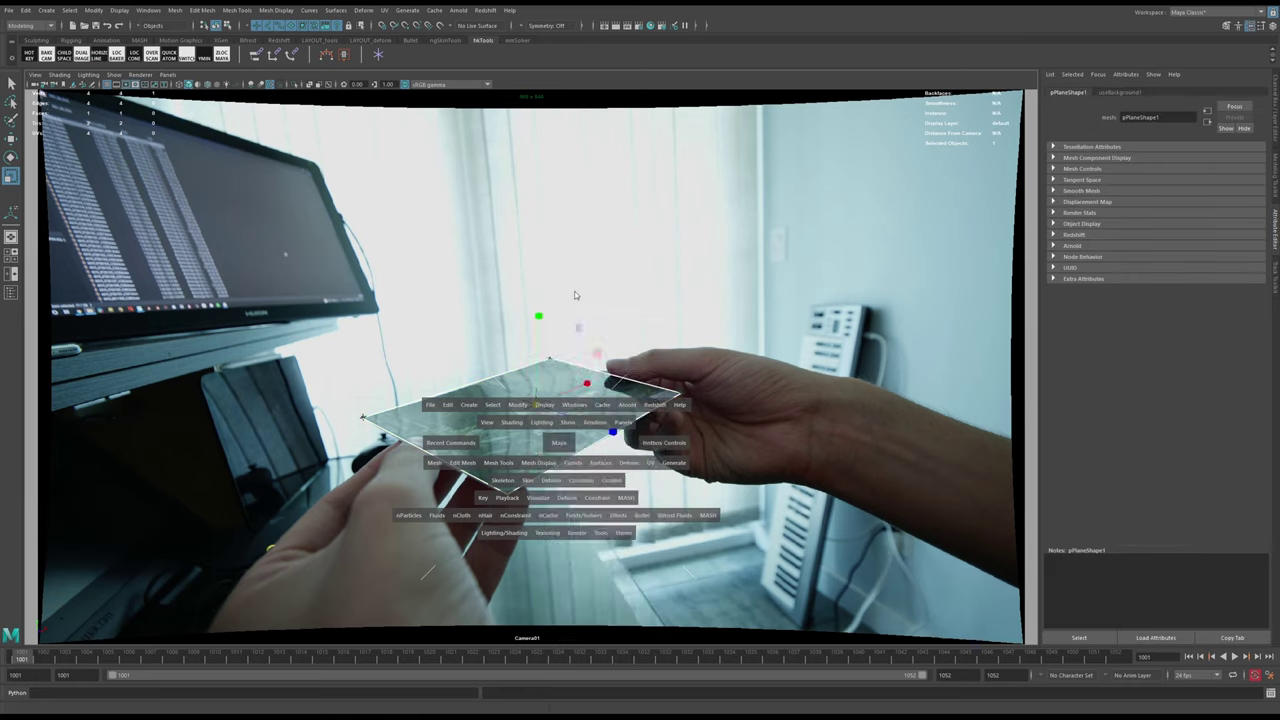
pyautogui.press('w')
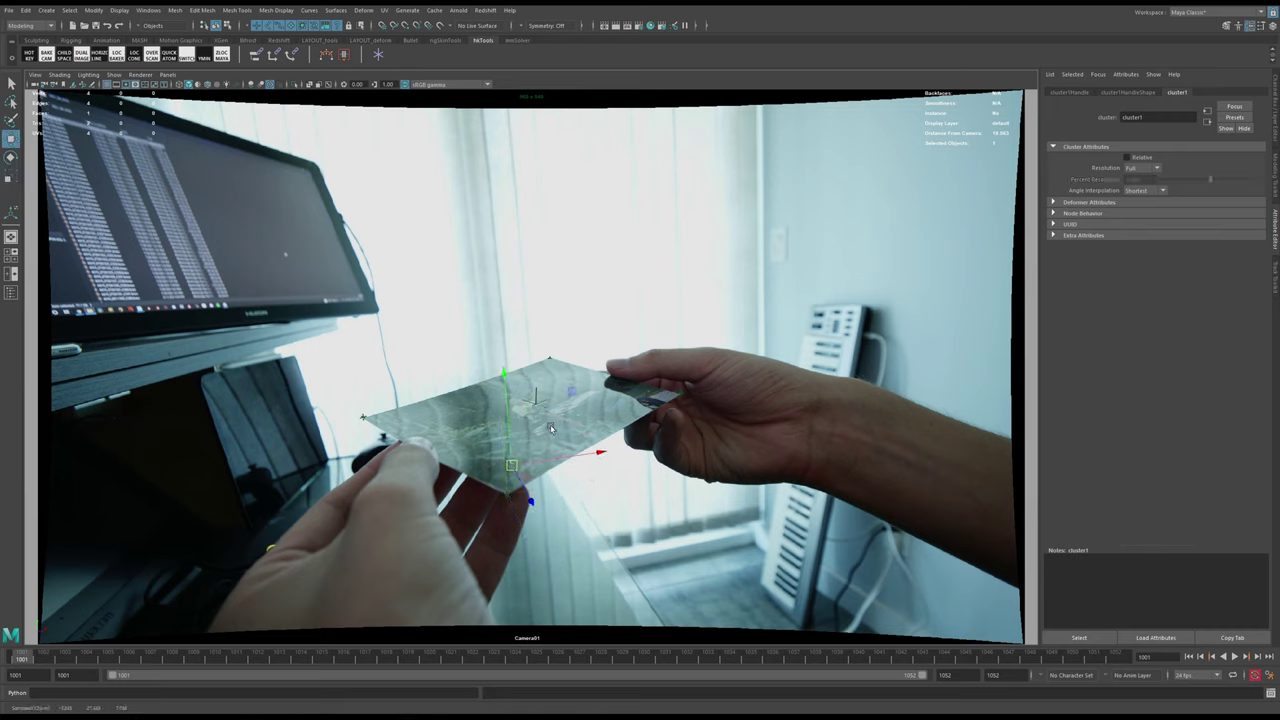
pyautogui.hotkey('ctrl', 'z')
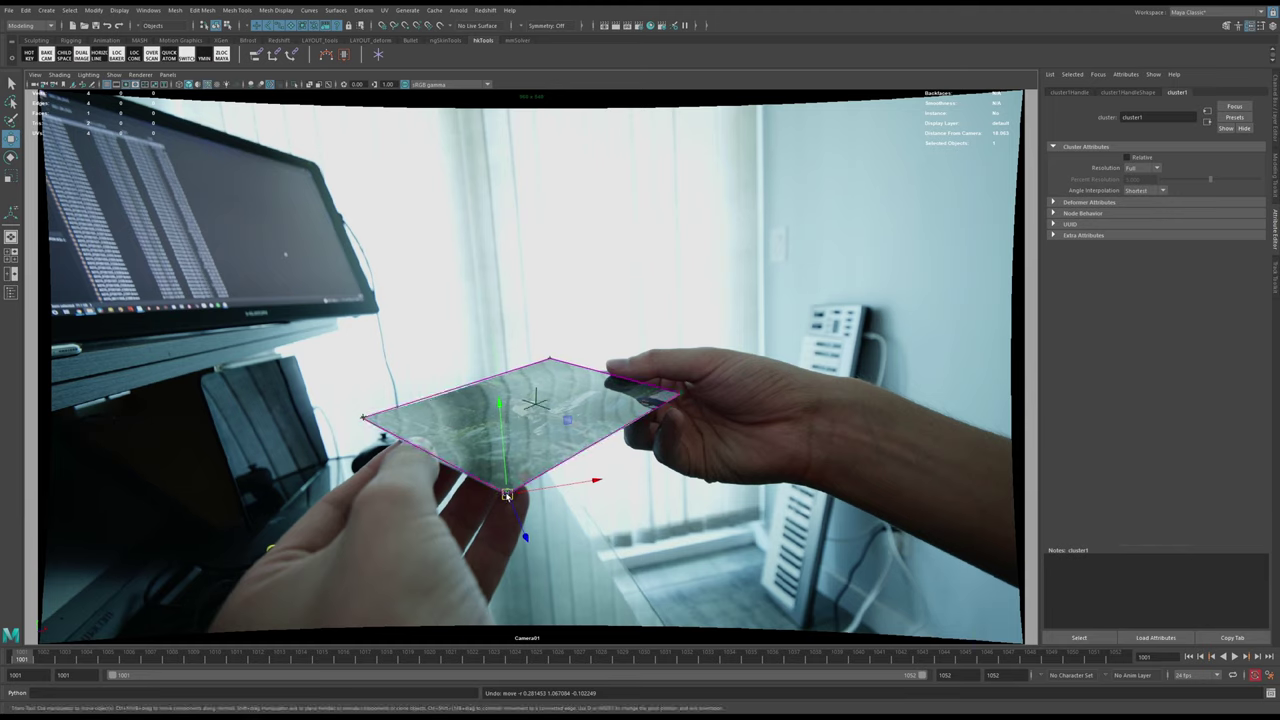
# - Examine up close how well the tracked plane's corners line up with the handheld photo at frame 1001
pyautogui.moveTo(507, 495); pyautogui.dragTo(507, 512)
pyautogui.hotkey('ctrl', 'z')
pyautogui.press('\\')
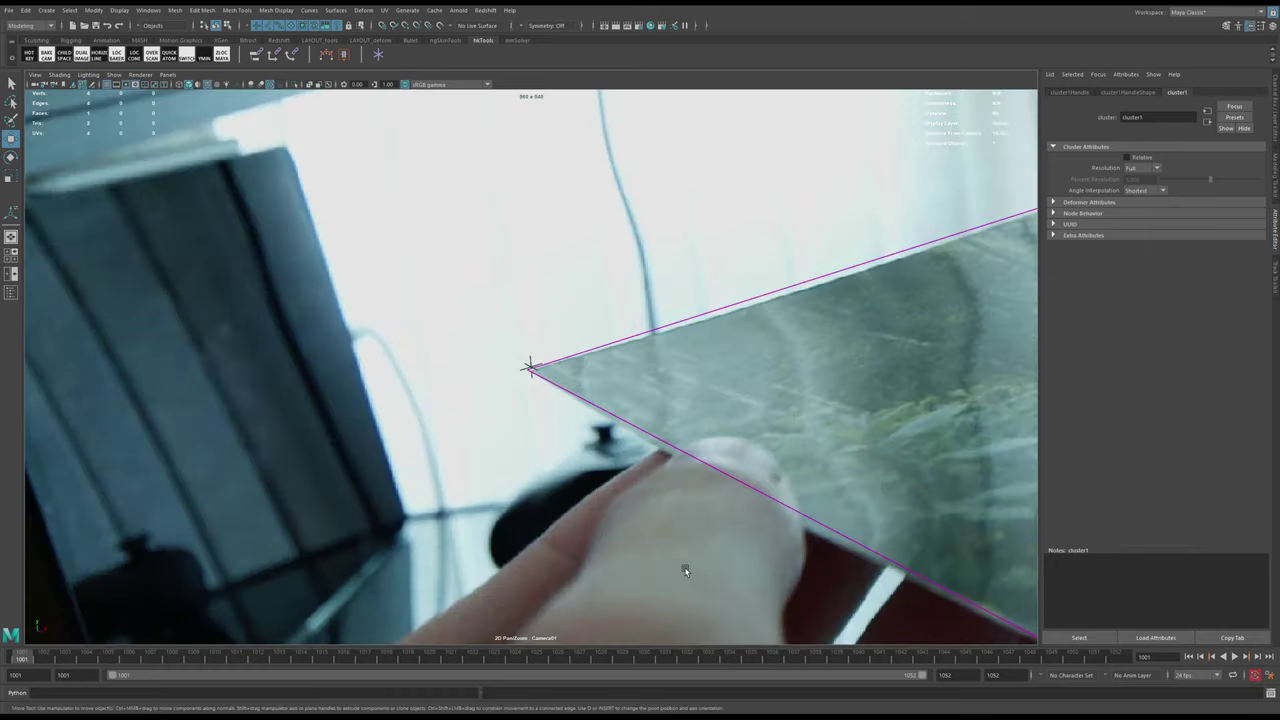
pyautogui.moveTo(686, 571); pyautogui.dragTo(632, 489, button='middle')
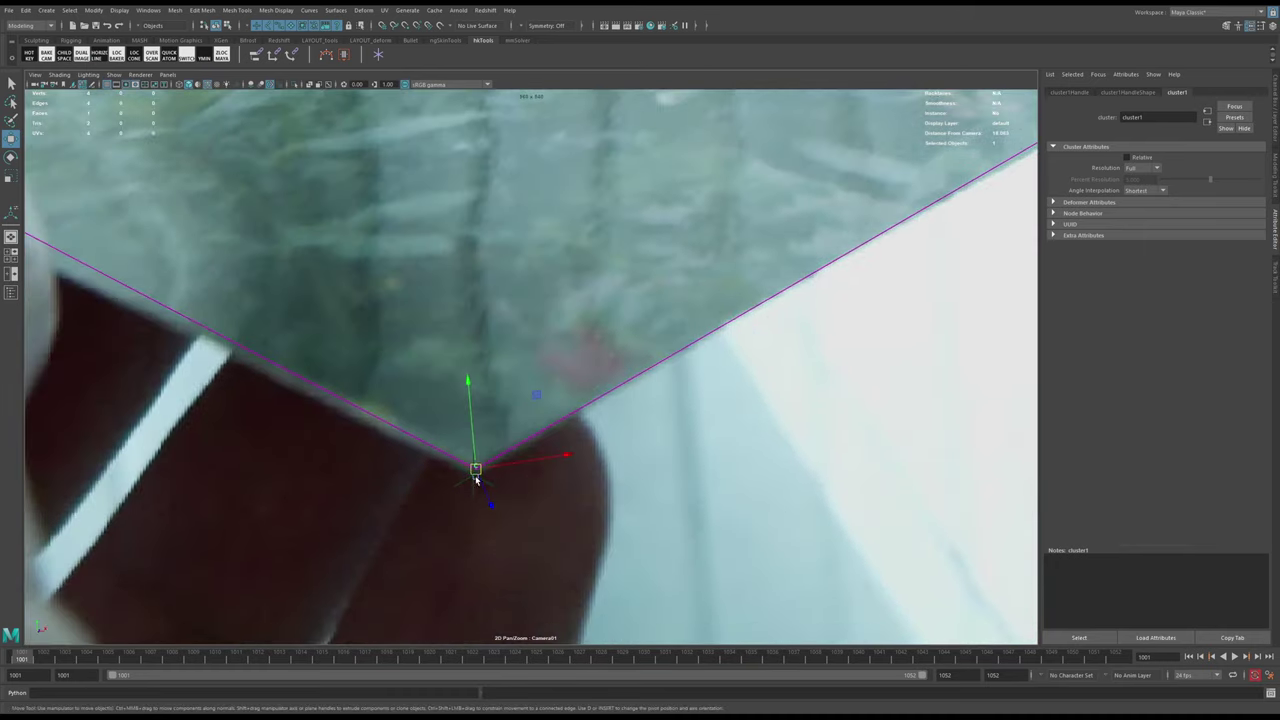
pyautogui.press('\\')
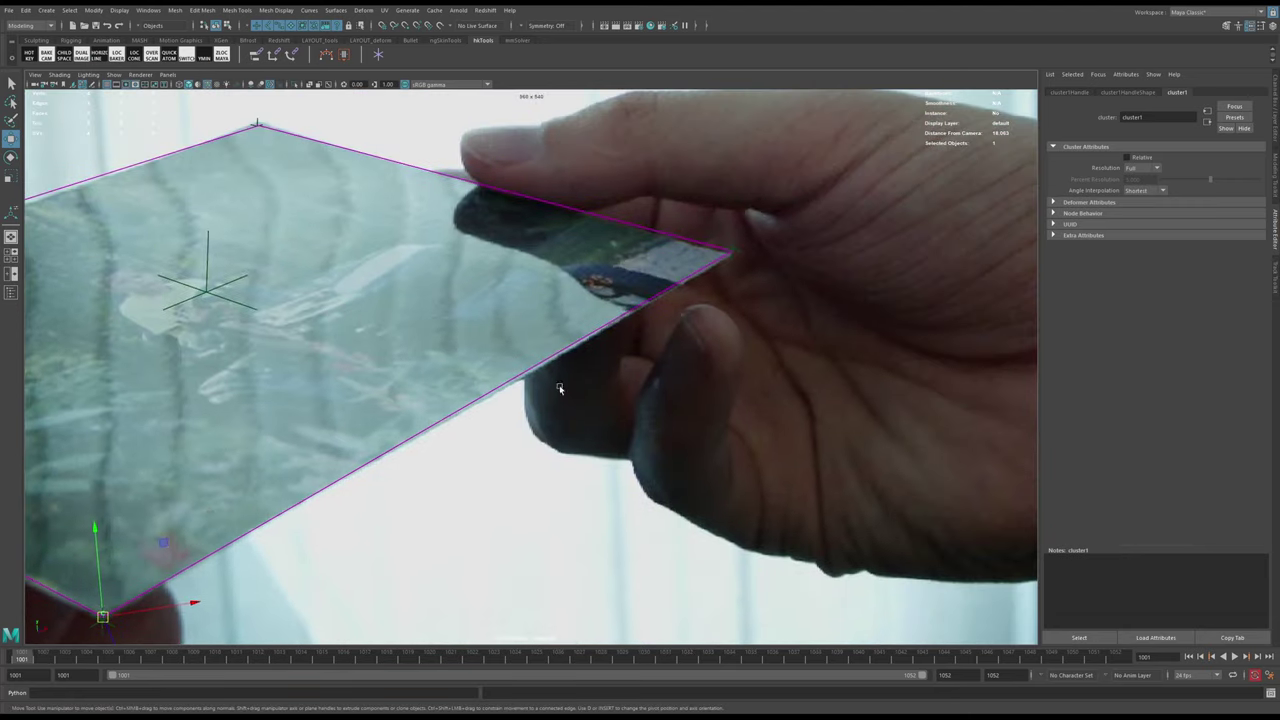
pyautogui.moveTo(495, 236); pyautogui.dragTo(831, 350, button='middle')
pyautogui.moveTo(651, 366); pyautogui.dragTo(677, 268, button='middle')
pyautogui.moveTo(677, 268); pyautogui.dragTo(518, 566, button='right')
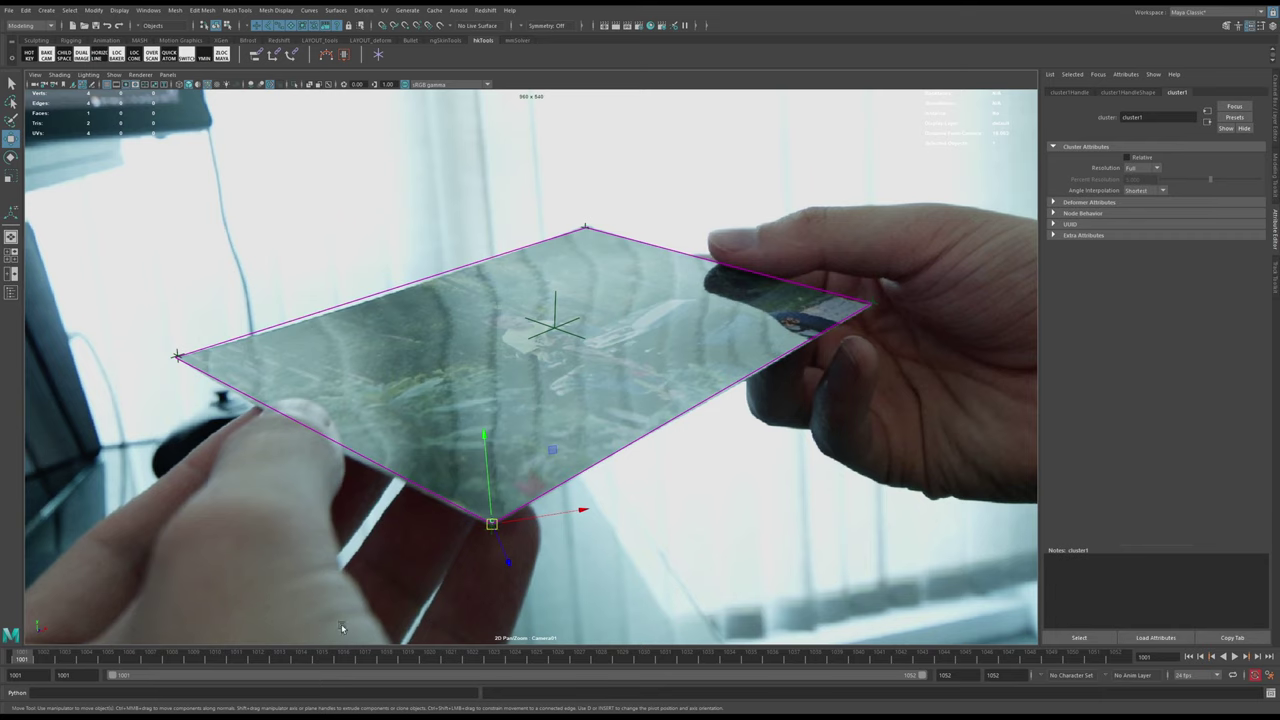
pyautogui.moveTo(473, 536); pyautogui.dragTo(450, 510, button='right')
pyautogui.moveTo(254, 599); pyautogui.dragTo(181, 605, button='middle')
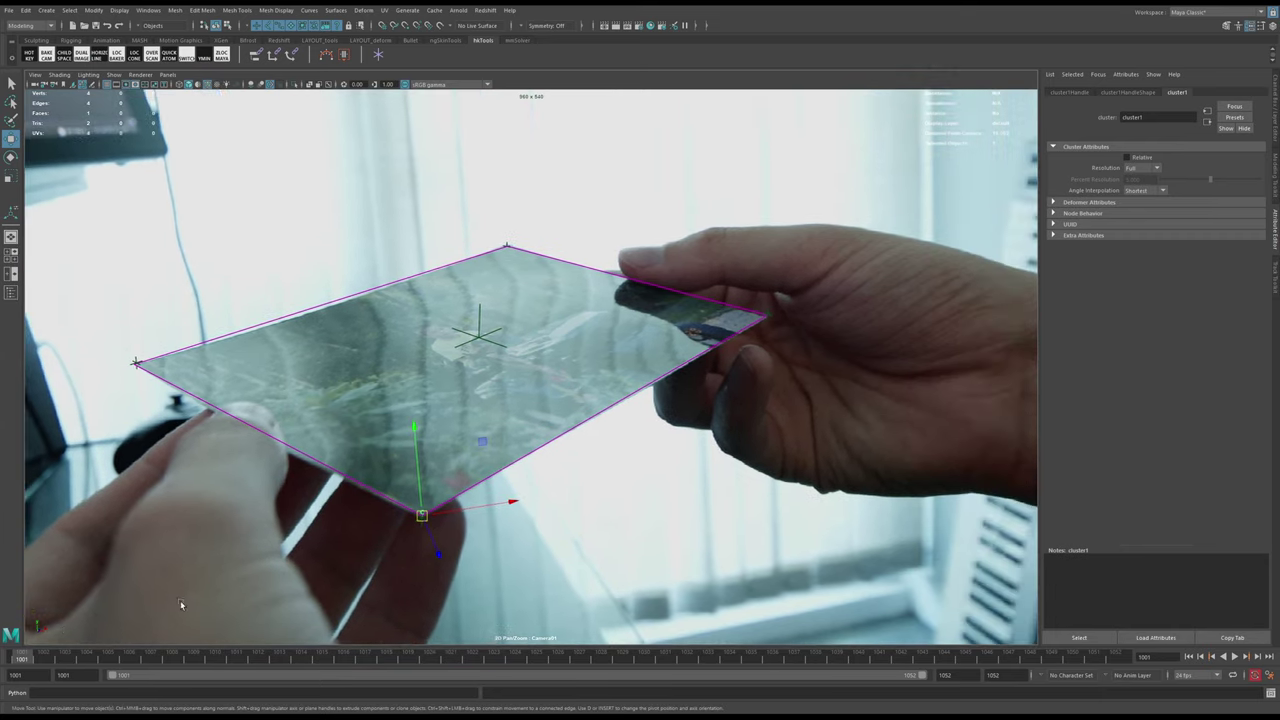
pyautogui.moveTo(44, 658)
pyautogui.mouseDown()
pyautogui.moveTo(351, 673)
pyautogui.moveTo(24, 657)
pyautogui.mouseUp()
pyautogui.moveTo(502, 509); pyautogui.dragTo(430, 510, button='right')
pyautogui.moveTo(430, 510); pyautogui.dragTo(546, 507, button='middle')
pyautogui.moveTo(546, 507); pyautogui.dragTo(626, 523, button='right')
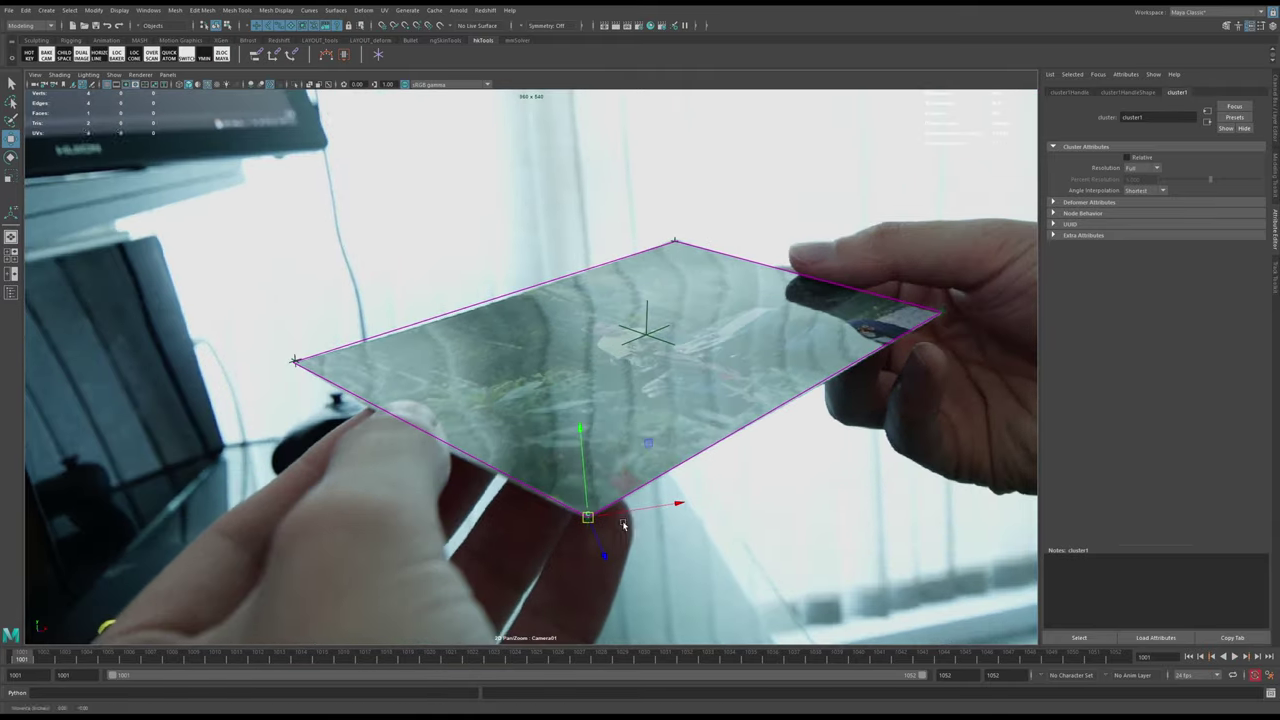
pyautogui.moveTo(618, 495); pyautogui.dragTo(529, 444, button='middle')
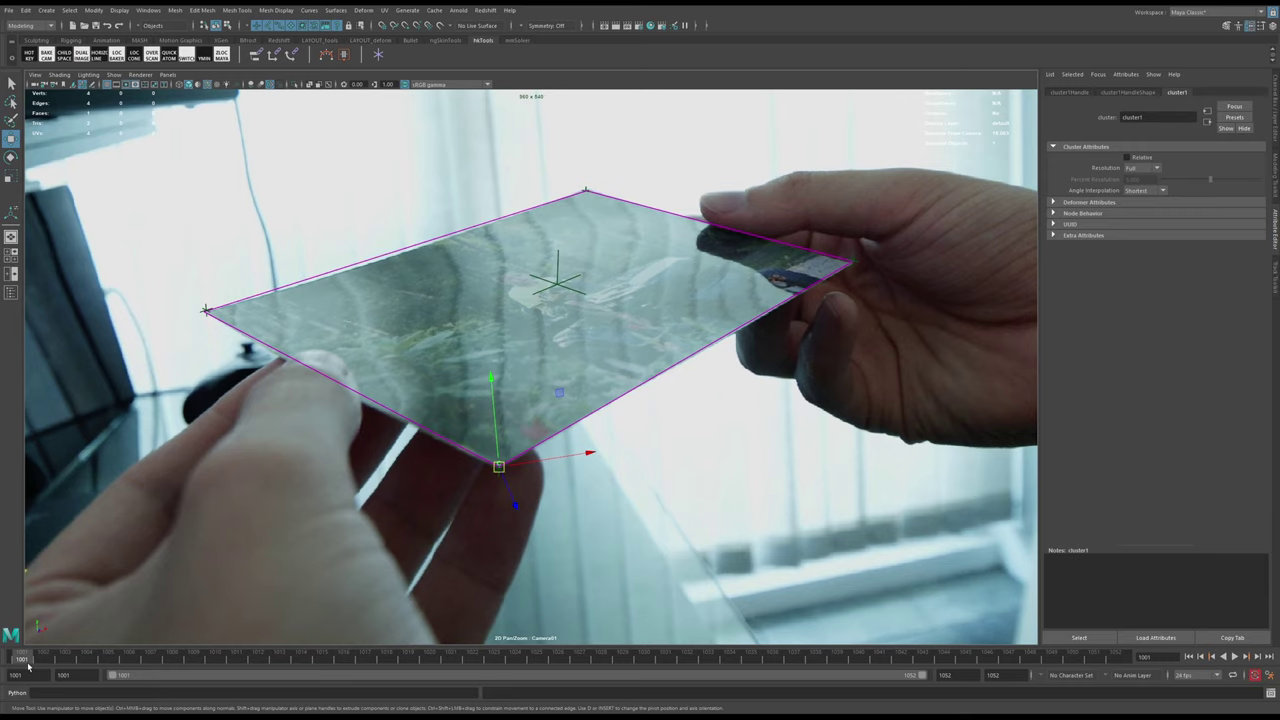
pyautogui.hotkey('alt', 'v')
pyautogui.moveTo(252, 634); pyautogui.dragTo(133, 630)
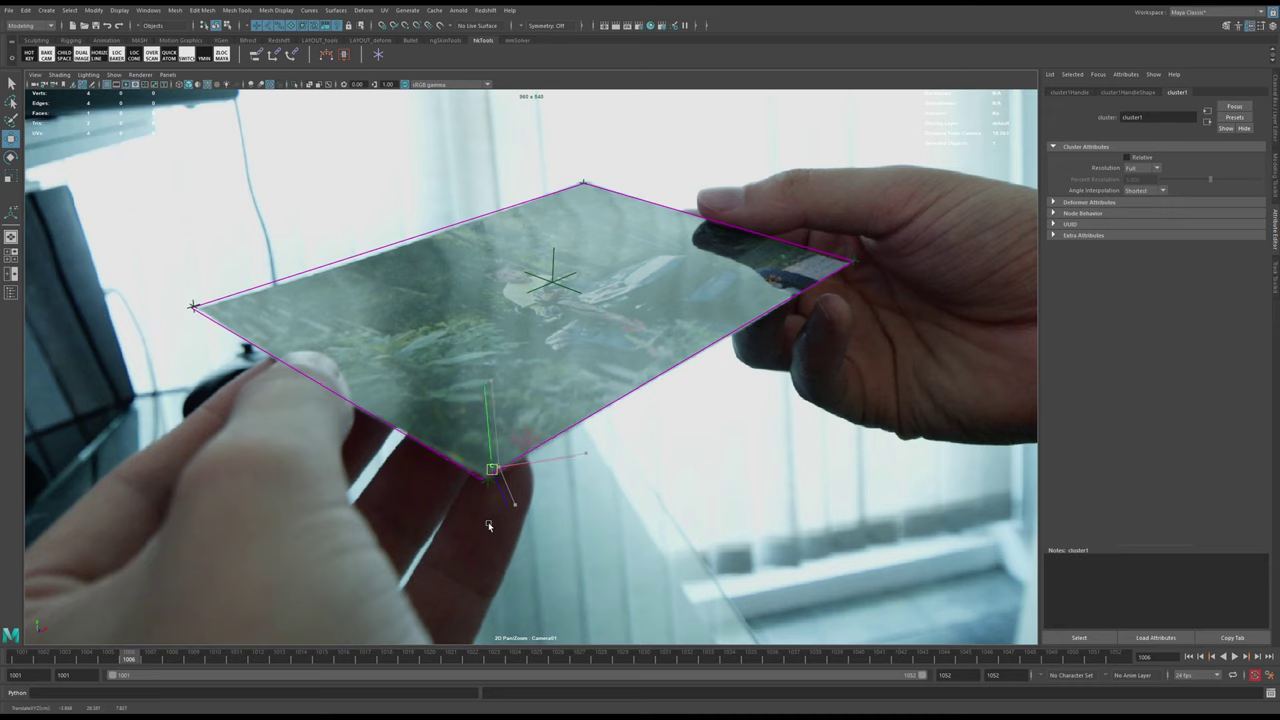
pyautogui.hotkey('ctrl', 'z')
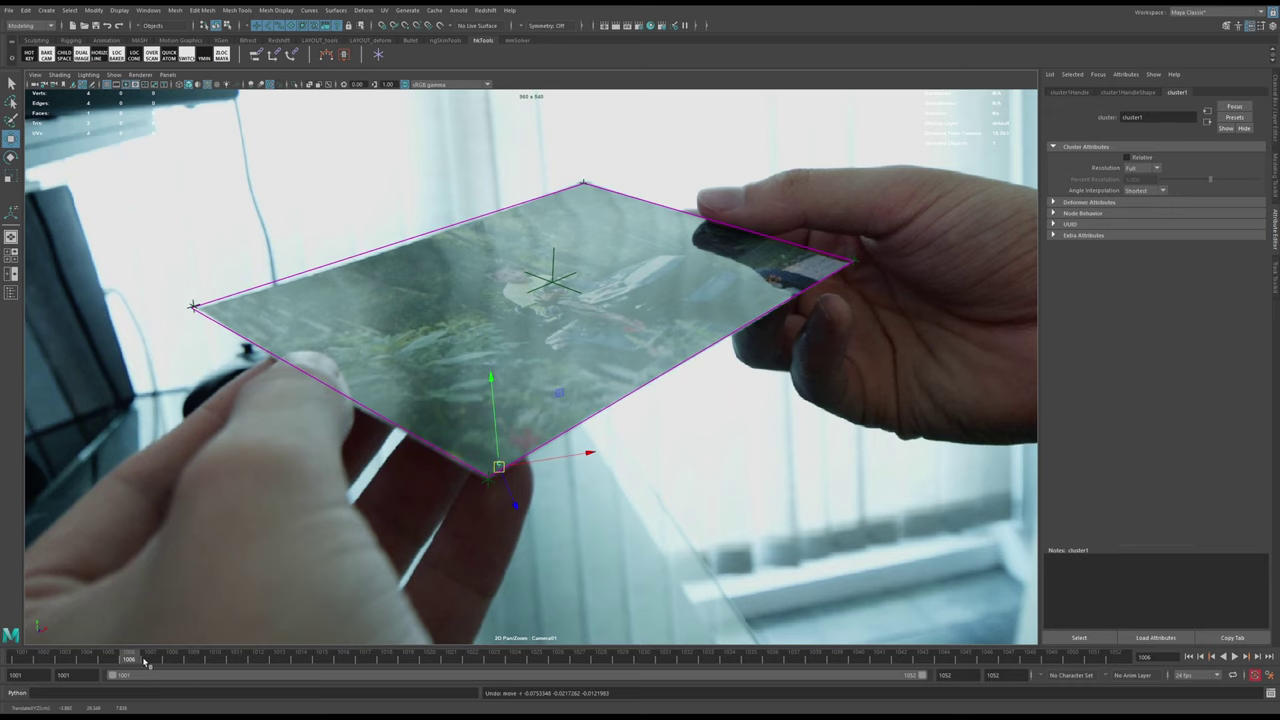
pyautogui.moveTo(144, 661); pyautogui.dragTo(322, 659)
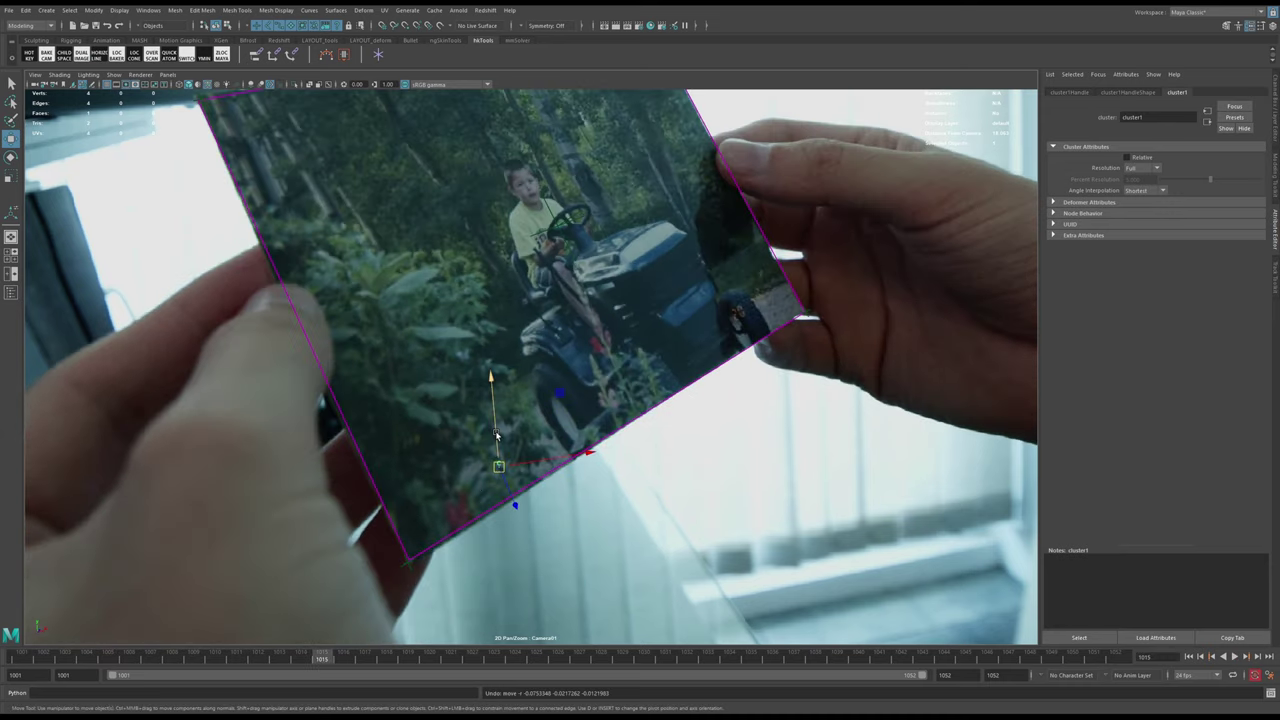
pyautogui.moveTo(496, 435); pyautogui.dragTo(504, 546)
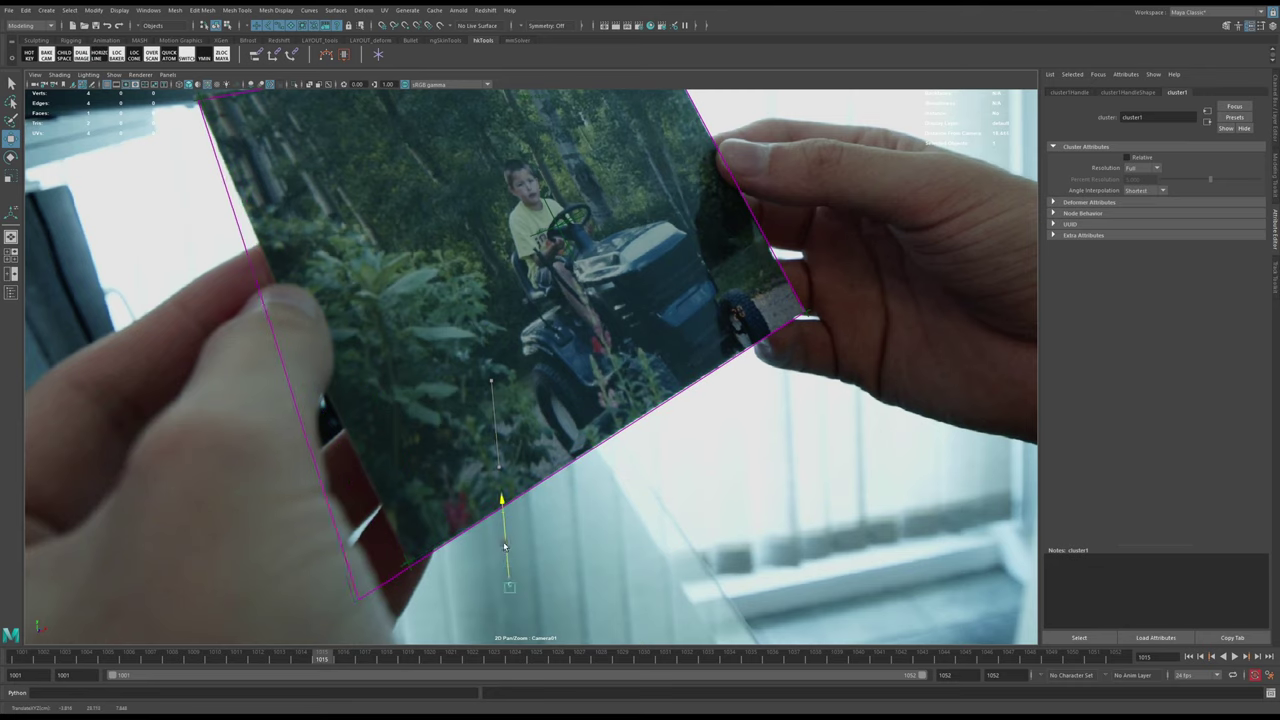
pyautogui.hotkey('ctrl', 'z')
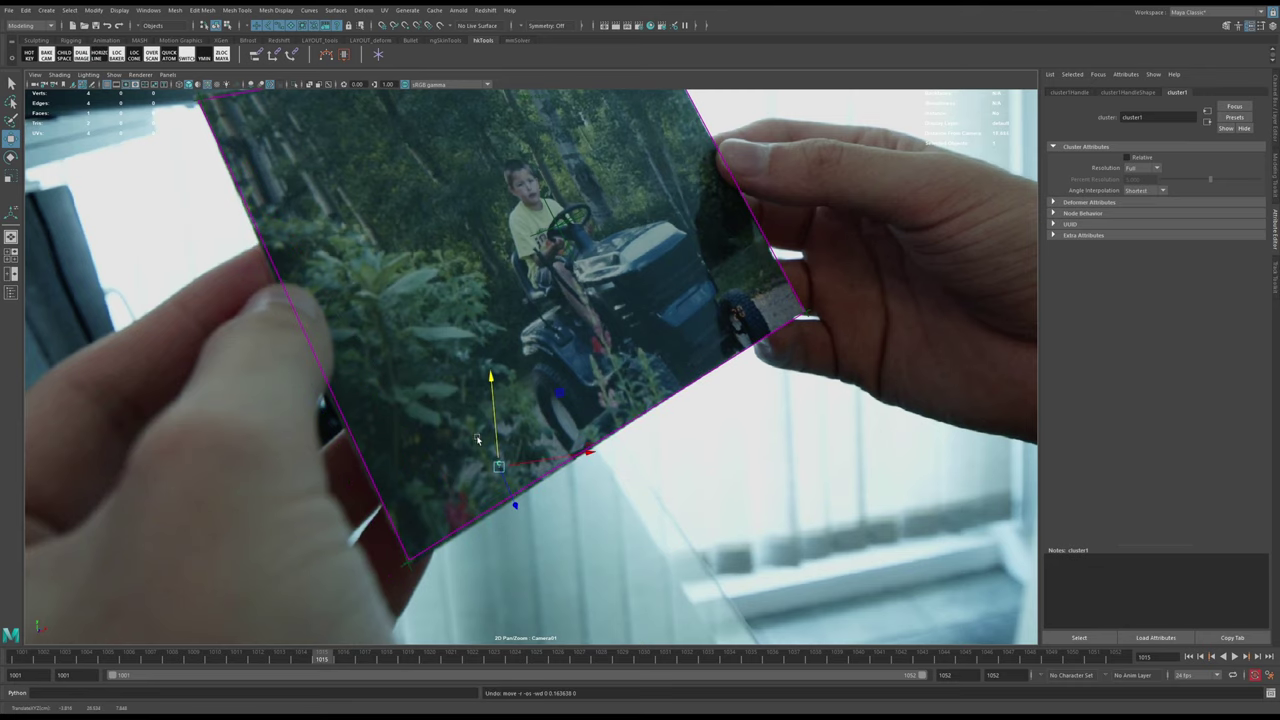
# - Nudge the first cluster handle so the plane's near corner matches the photo's corner, keying it at frames 1006, 1007 and 1002
pyautogui.moveTo(226, 667); pyautogui.dragTo(128, 661)
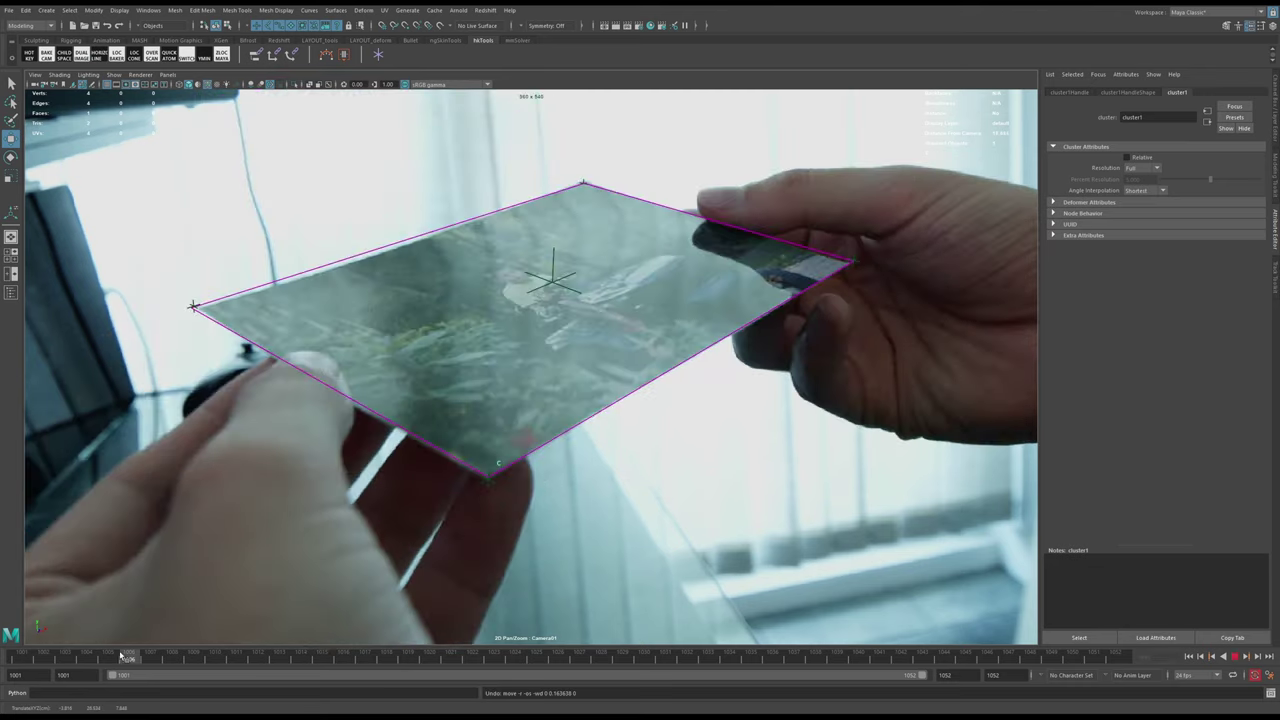
pyautogui.moveTo(499, 468); pyautogui.dragTo(497, 472)
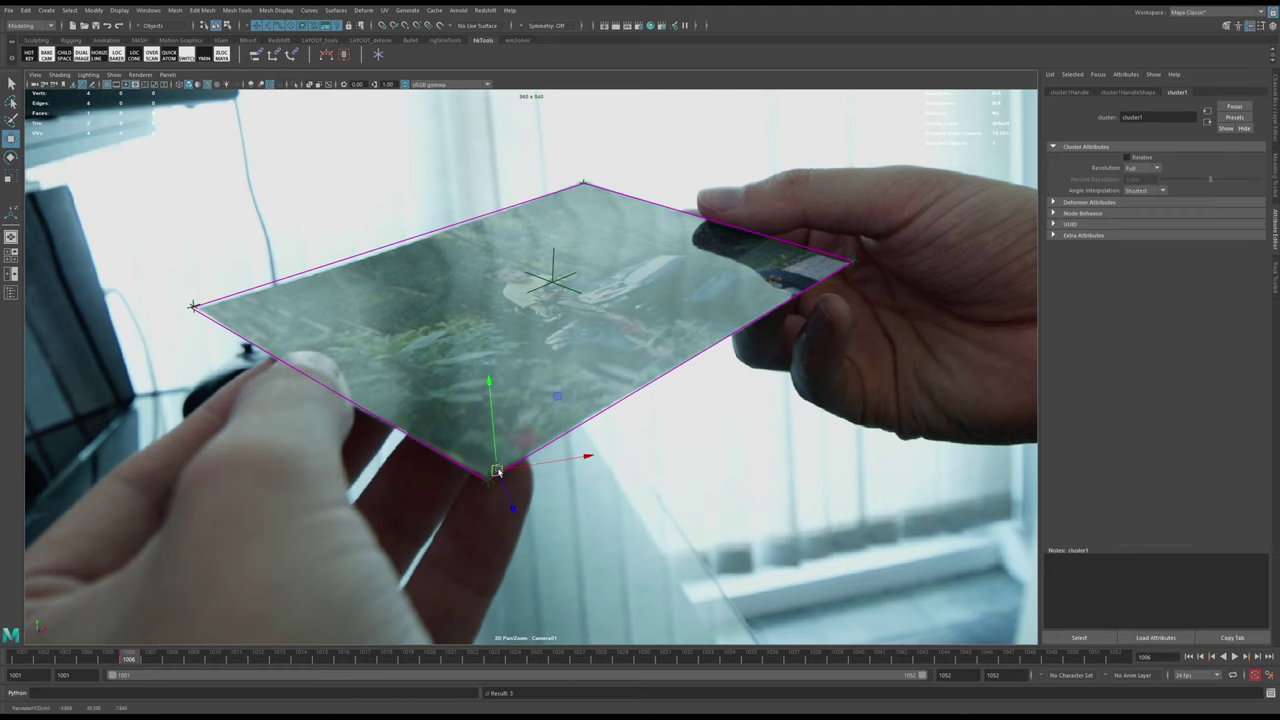
pyautogui.moveTo(144, 658)
pyautogui.mouseDown()
pyautogui.moveTo(192, 660)
pyautogui.moveTo(130, 658)
pyautogui.mouseUp()
pyautogui.moveTo(240, 573); pyautogui.dragTo(240, 571, button='middle')
pyautogui.click(150, 659)
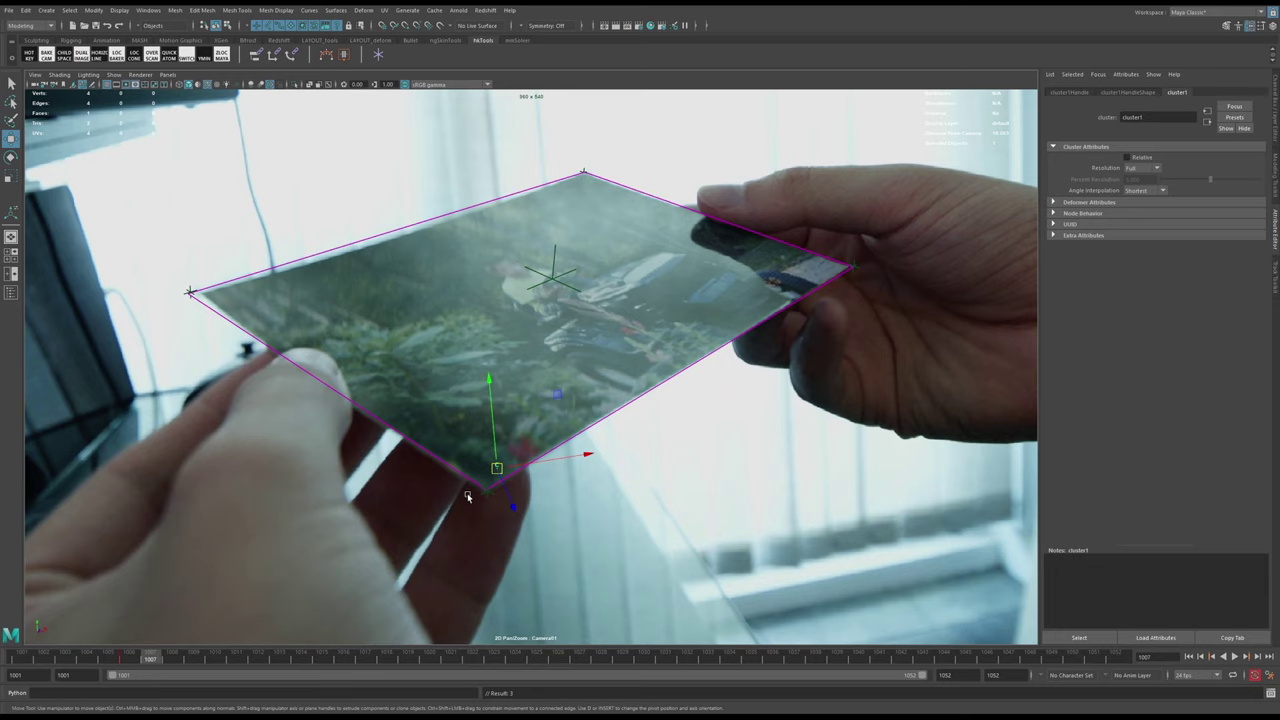
pyautogui.moveTo(150, 658); pyautogui.dragTo(45, 659)
pyautogui.moveTo(213, 528); pyautogui.dragTo(218, 532, button='middle')
# - At frame 1013, set the first cluster handle's Translate X, Y and Z to 0
pyautogui.moveTo(72, 651); pyautogui.dragTo(278, 655)
pyautogui.hotkey('ctrl', 'a')
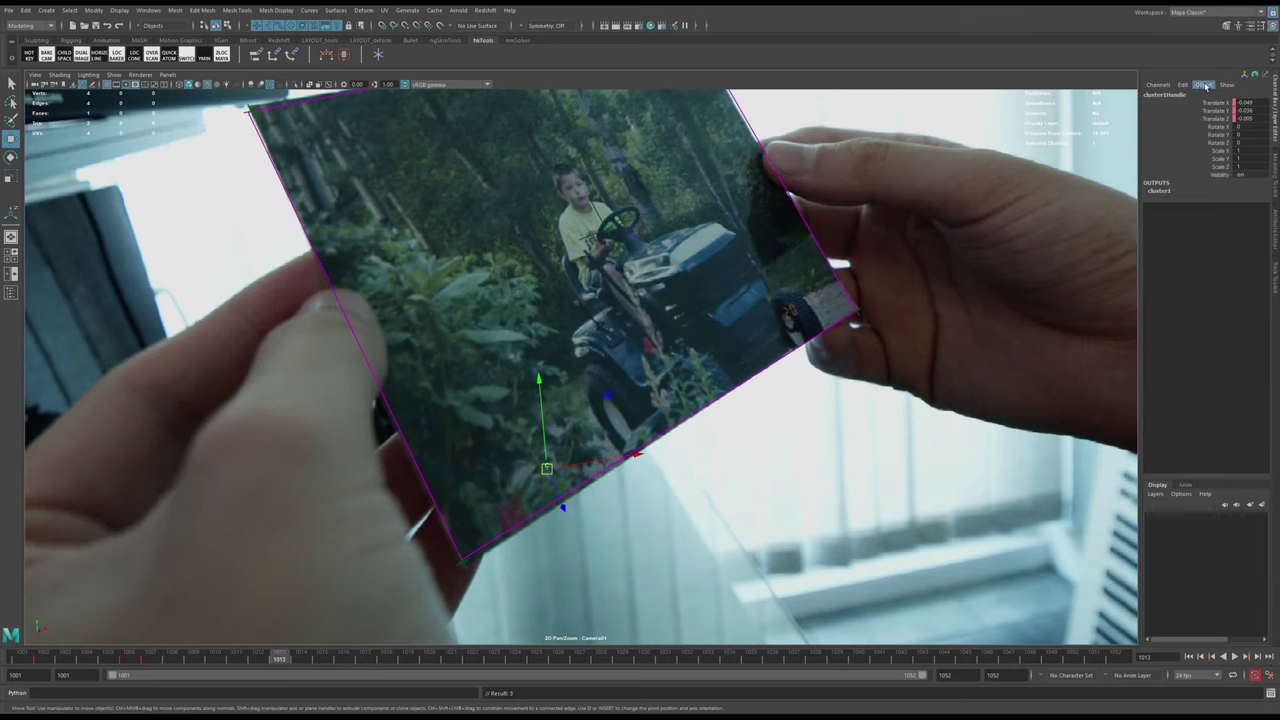
pyautogui.write('0')
pyautogui.press('Return')
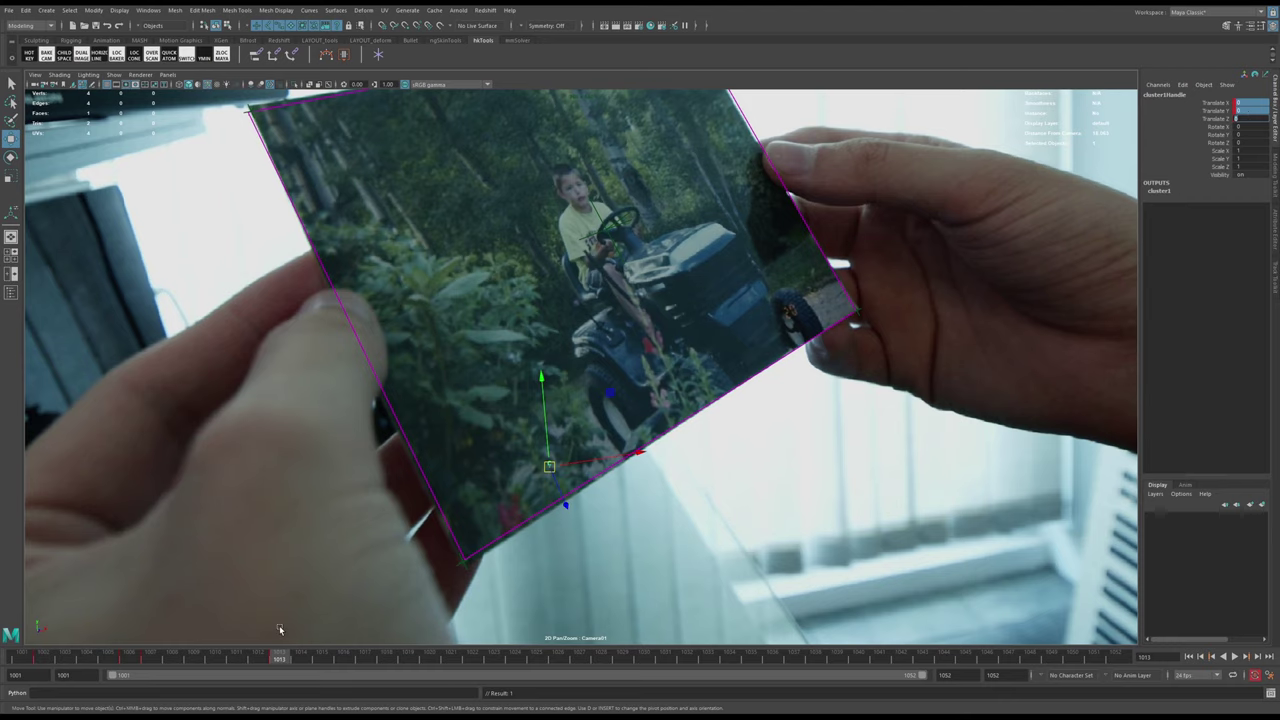
pyautogui.moveTo(277, 662)
pyautogui.mouseDown()
pyautogui.moveTo(214, 663)
pyautogui.moveTo(281, 662)
pyautogui.mouseUp()
# - Create a second cluster on the plane's near corner vertex and move it onto the photo's corner at frame 1013
pyautogui.click(508, 532)
pyautogui.moveTo(510, 532); pyautogui.dragTo(460, 431, button='right')
pyautogui.moveTo(498, 525); pyautogui.dragTo(410, 607)
pyautogui.press('space')
pyautogui.click(388, 519)
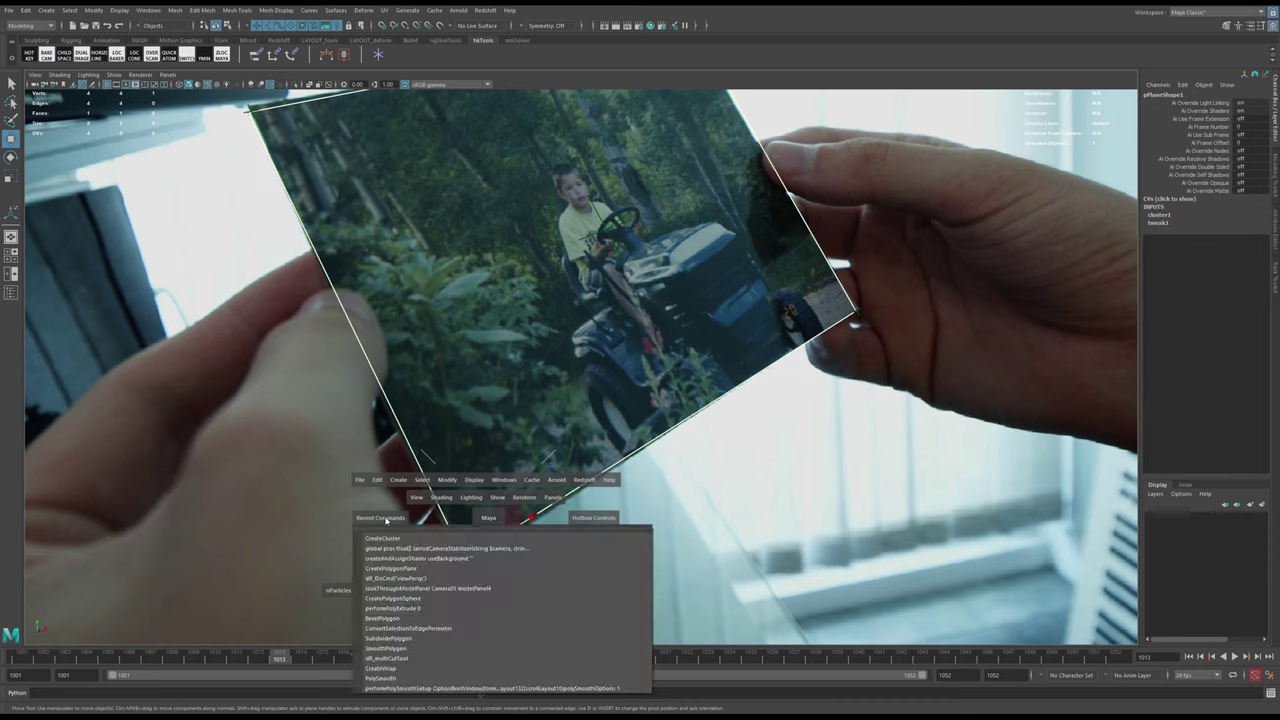
pyautogui.click(388, 537)
pyautogui.moveTo(464, 560); pyautogui.dragTo(463, 567)
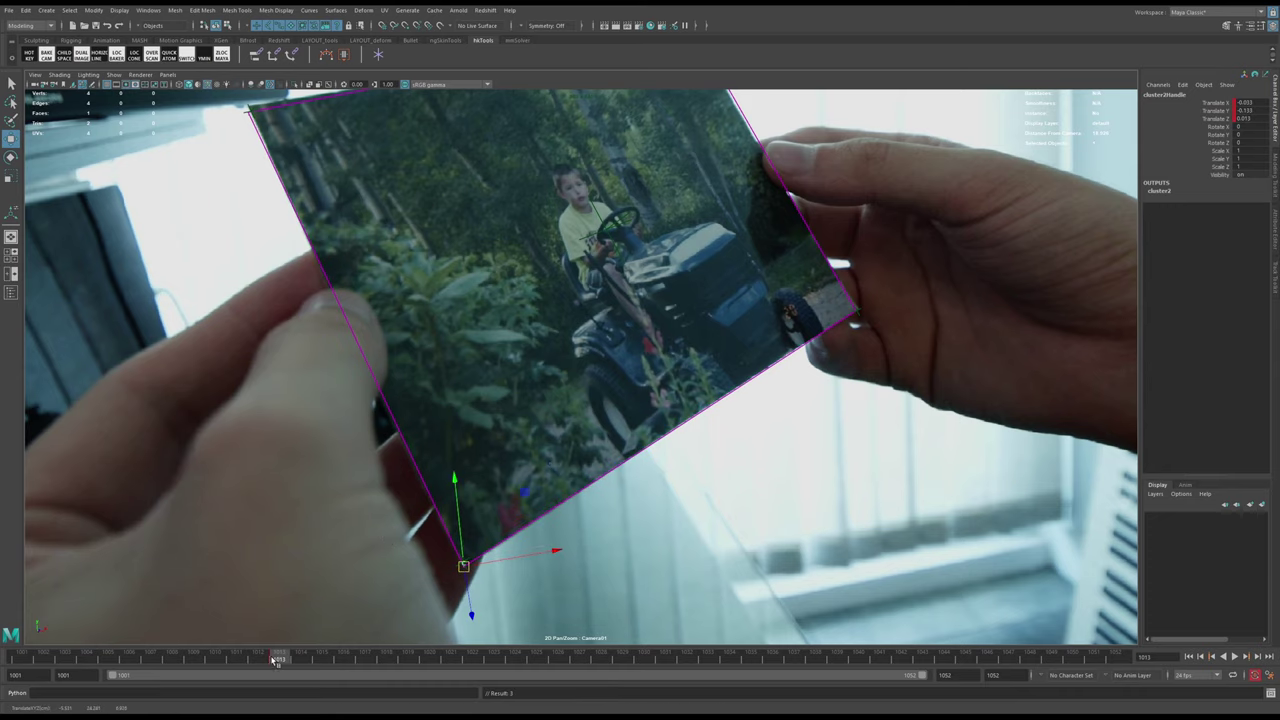
# - Open the Outliner and set cluster2Handle's Translate X, Y and Z to 0 at frame 1007
pyautogui.moveTo(275, 661); pyautogui.dragTo(128, 660)
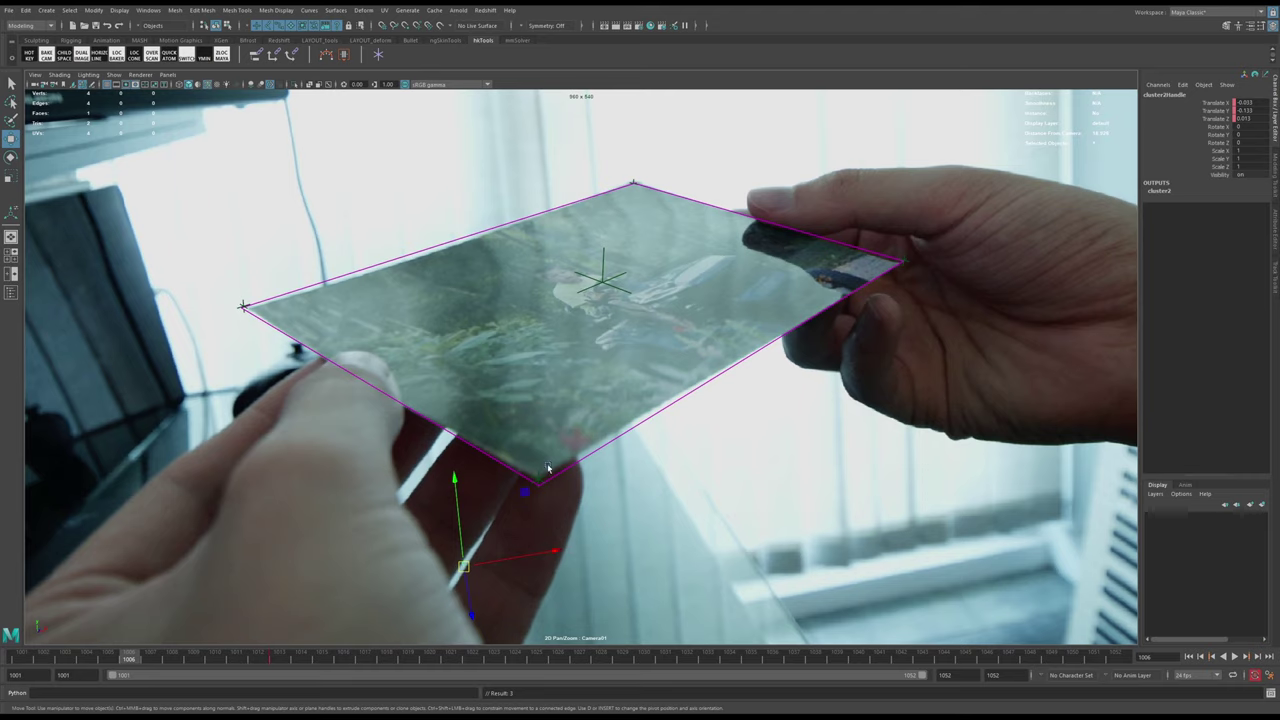
pyautogui.click(11, 292)
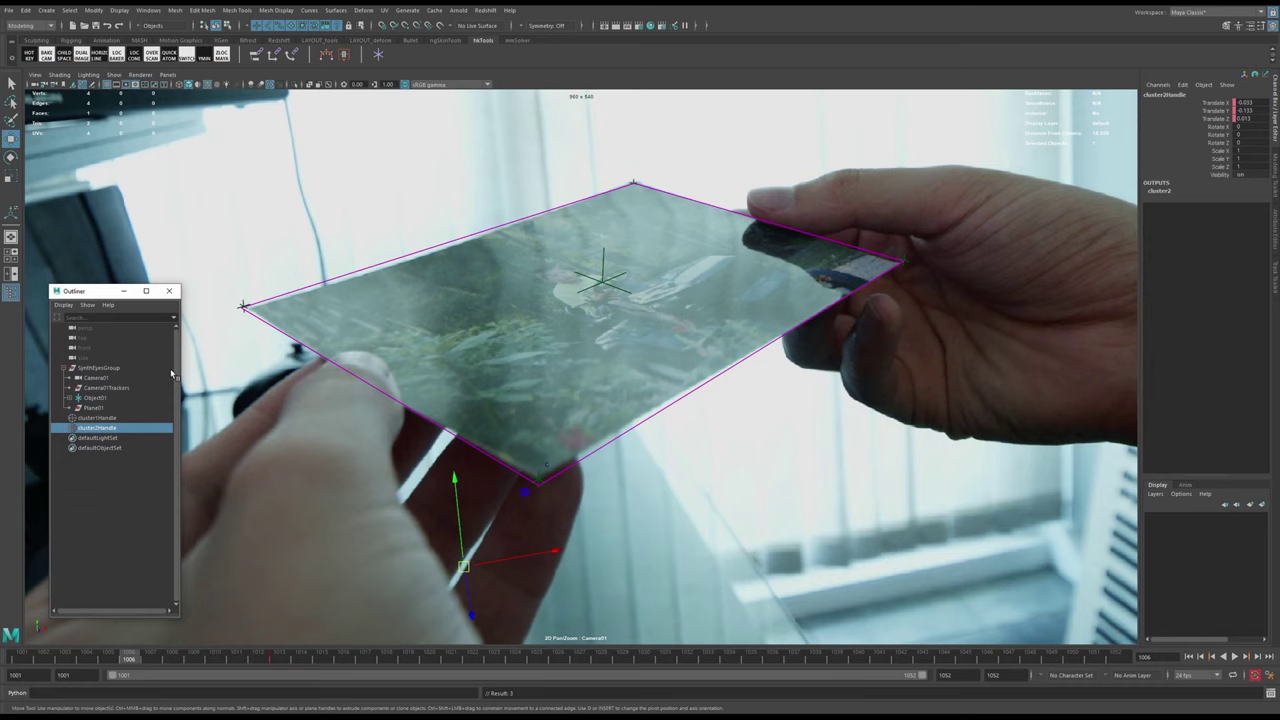
pyautogui.click(94, 418)
pyautogui.click(151, 659)
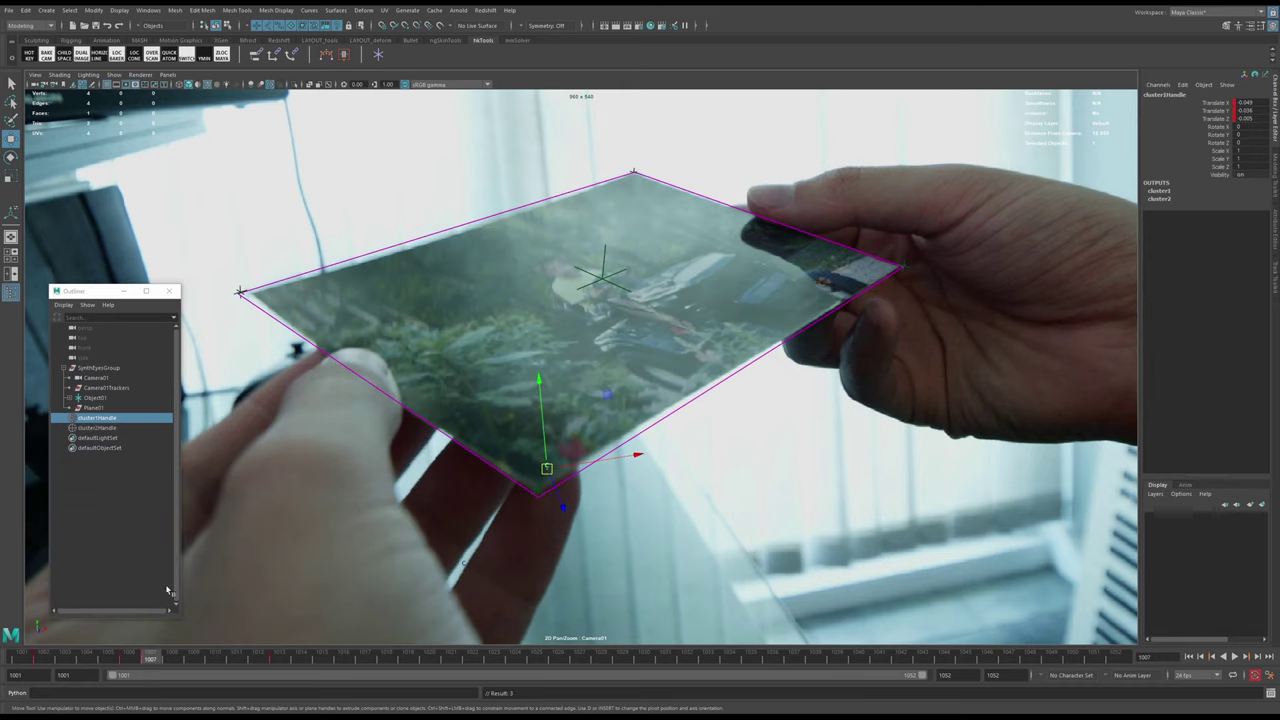
pyautogui.click(97, 428)
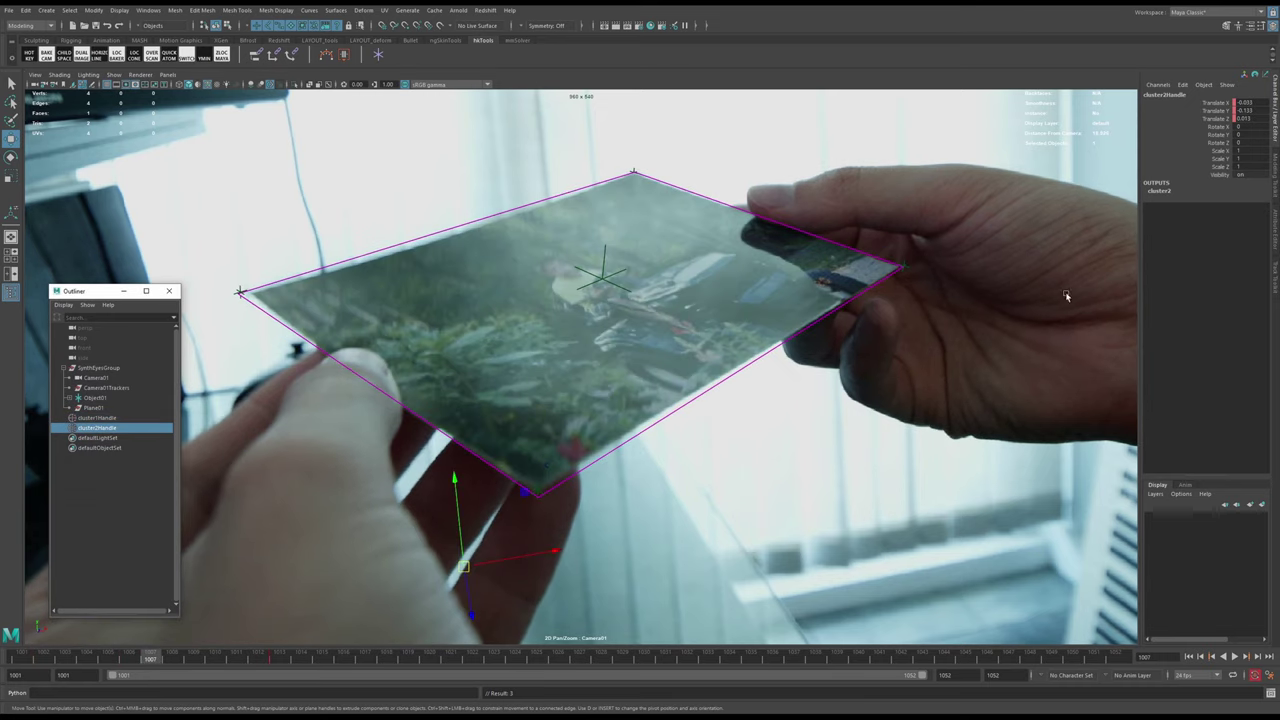
pyautogui.moveTo(1241, 118); pyautogui.dragTo(1247, 100)
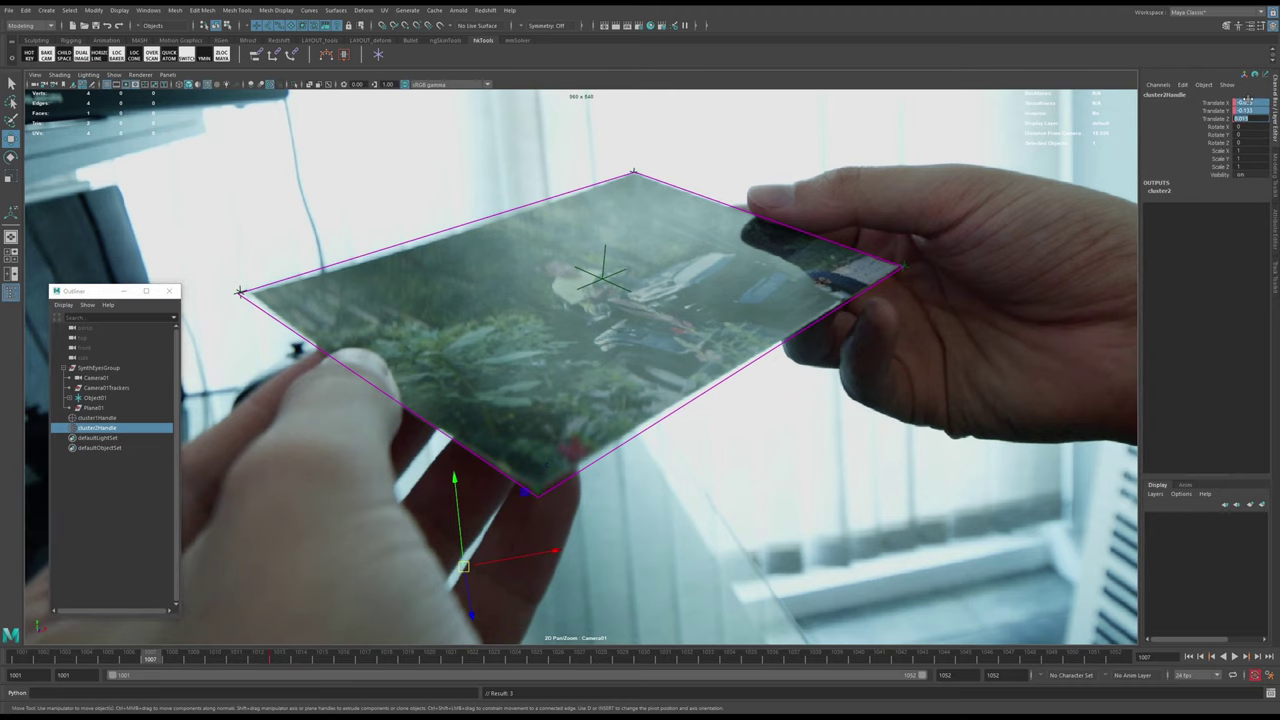
pyautogui.write('0')
pyautogui.press('Return')
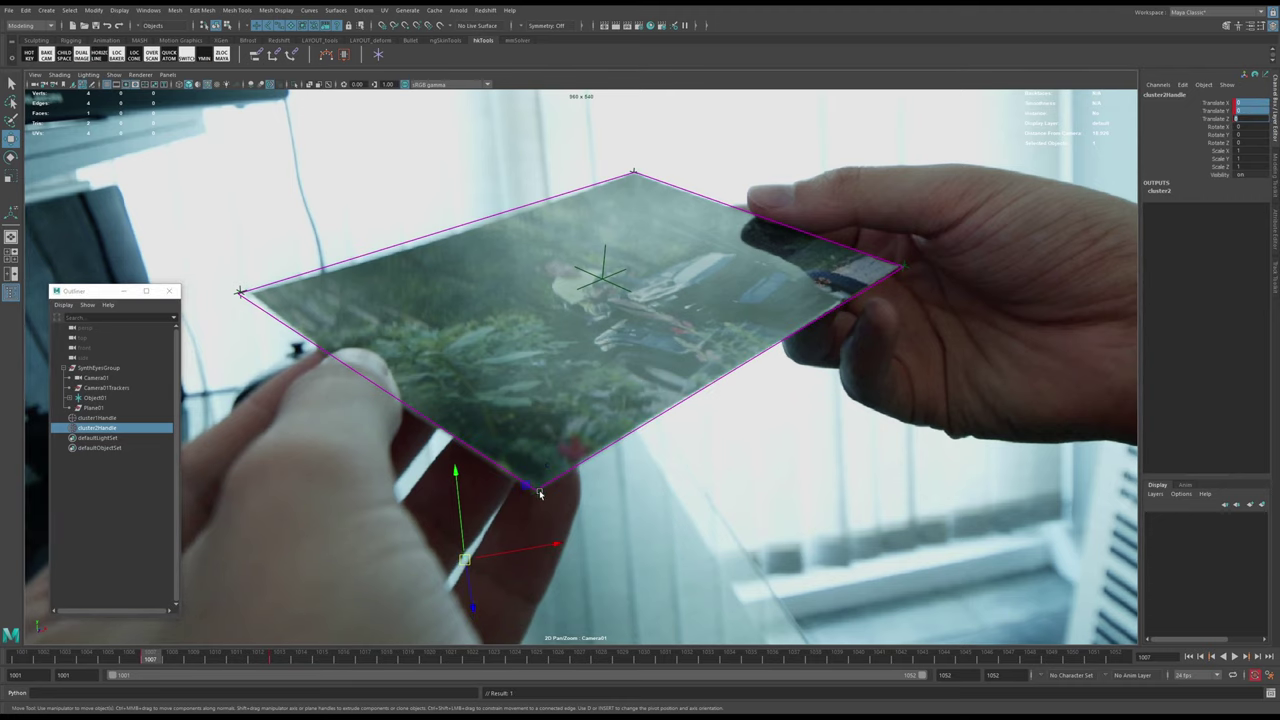
# - Move and key cluster2Handle at frames 1019 and 1026 so the plane's near corner follows the photo's corner
pyautogui.click(86, 430)
pyautogui.moveTo(160, 660); pyautogui.dragTo(195, 660)
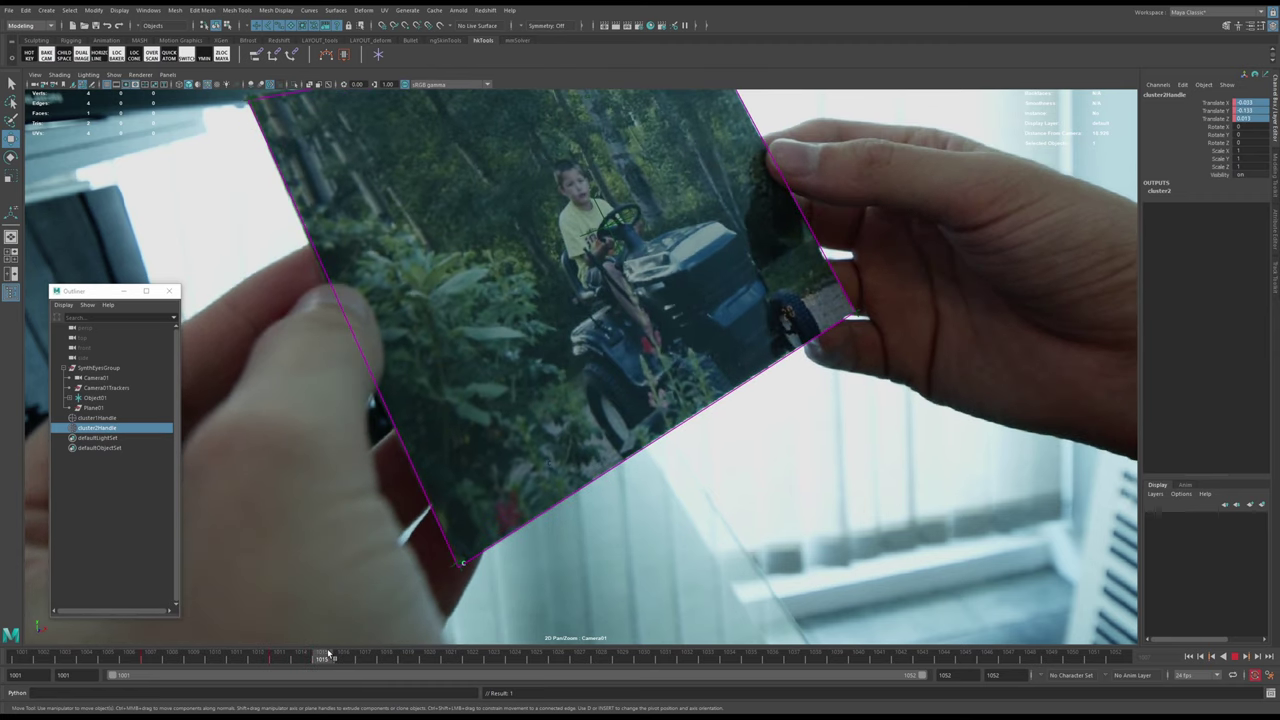
pyautogui.hotkey('alt', 'v')
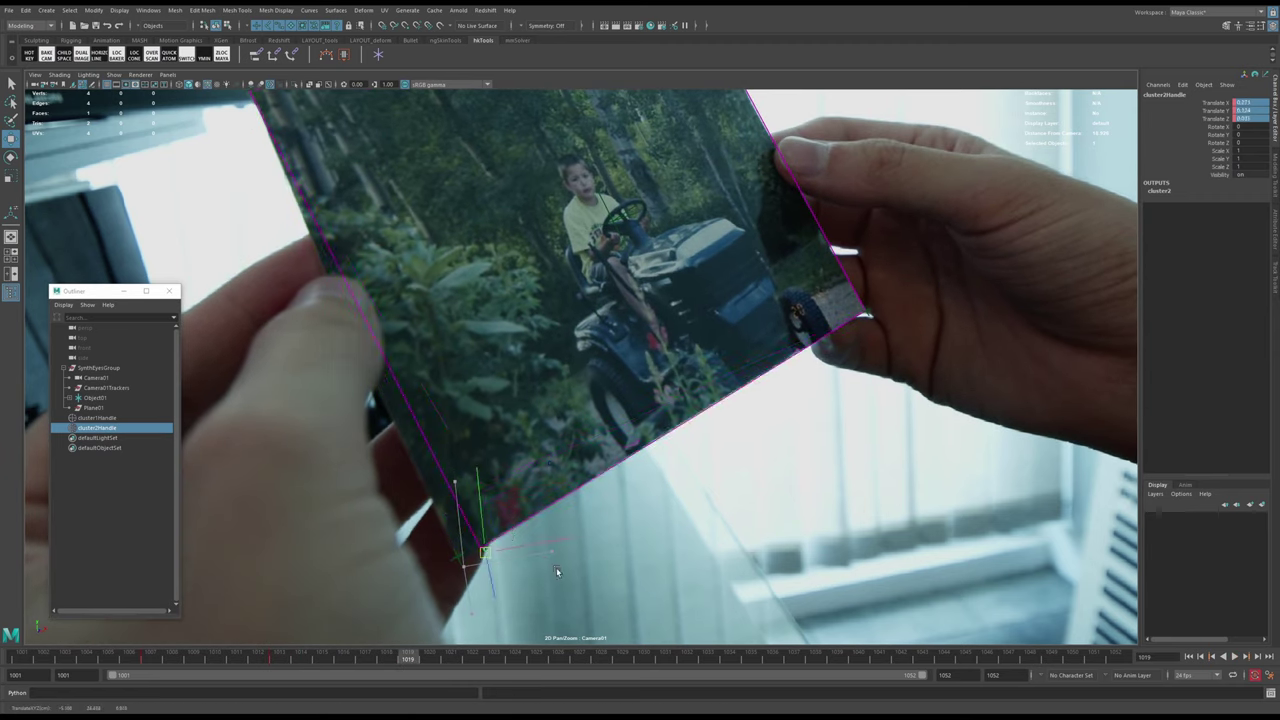
pyautogui.moveTo(557, 572)
pyautogui.mouseDown(button='middle')
pyautogui.moveTo(529, 560)
pyautogui.moveTo(570, 579)
pyautogui.mouseUp(button='middle')
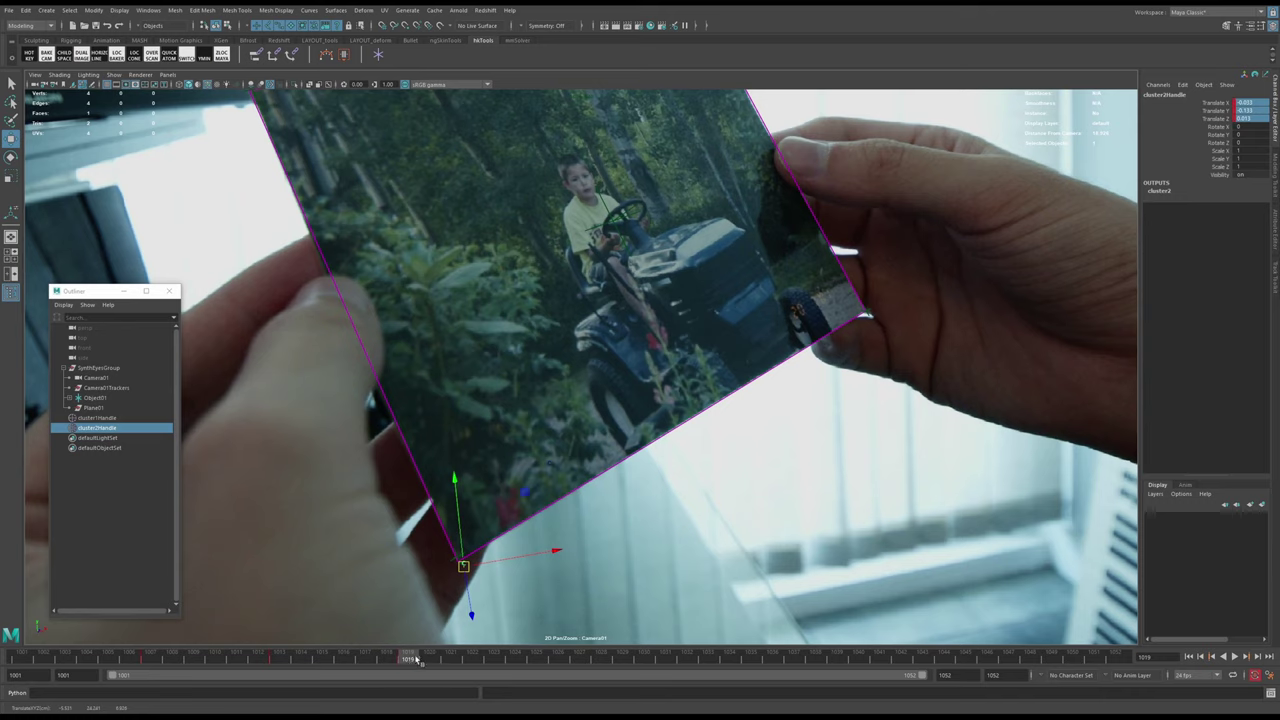
pyautogui.moveTo(417, 659); pyautogui.dragTo(557, 655)
pyautogui.moveTo(743, 580); pyautogui.dragTo(739, 573, button='middle')
# - Adjust cluster2Handle at frames 1028, 1030 and 1033 to keep the plane's near corner on the bending photo
pyautogui.moveTo(564, 661); pyautogui.dragTo(604, 656)
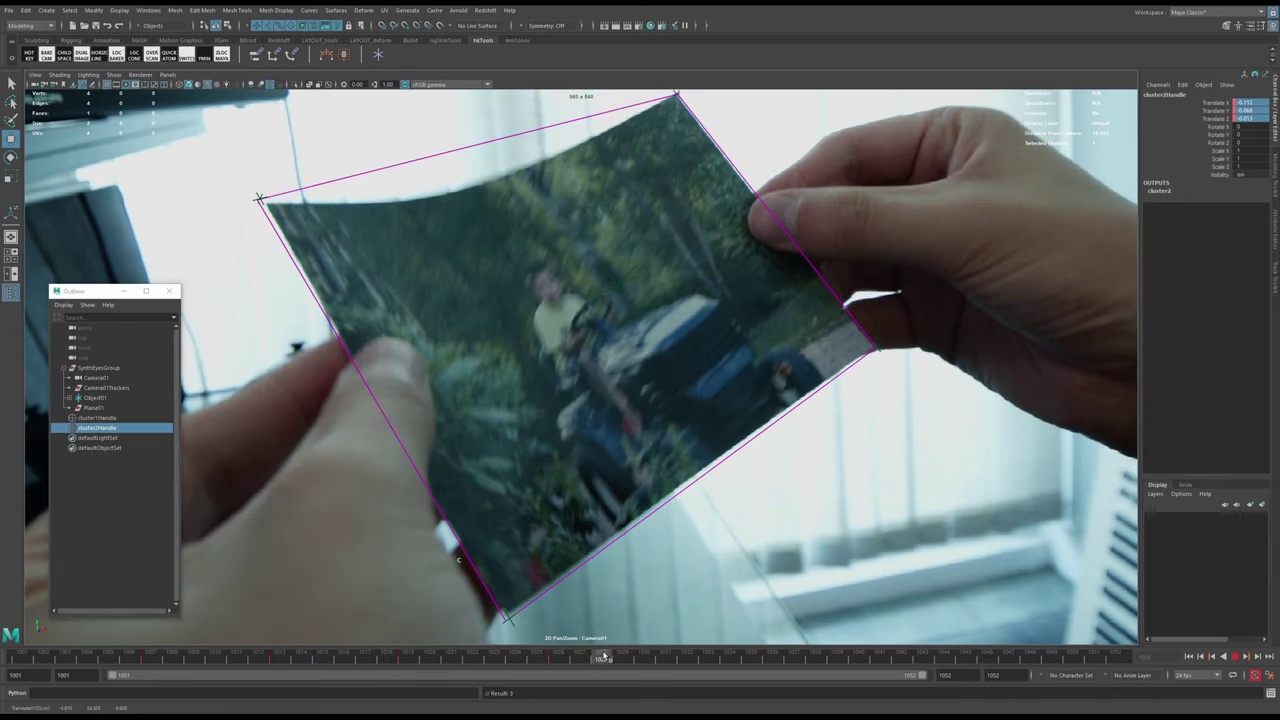
pyautogui.moveTo(708, 600); pyautogui.dragTo(713, 598, button='middle')
pyautogui.moveTo(622, 657); pyautogui.dragTo(645, 657)
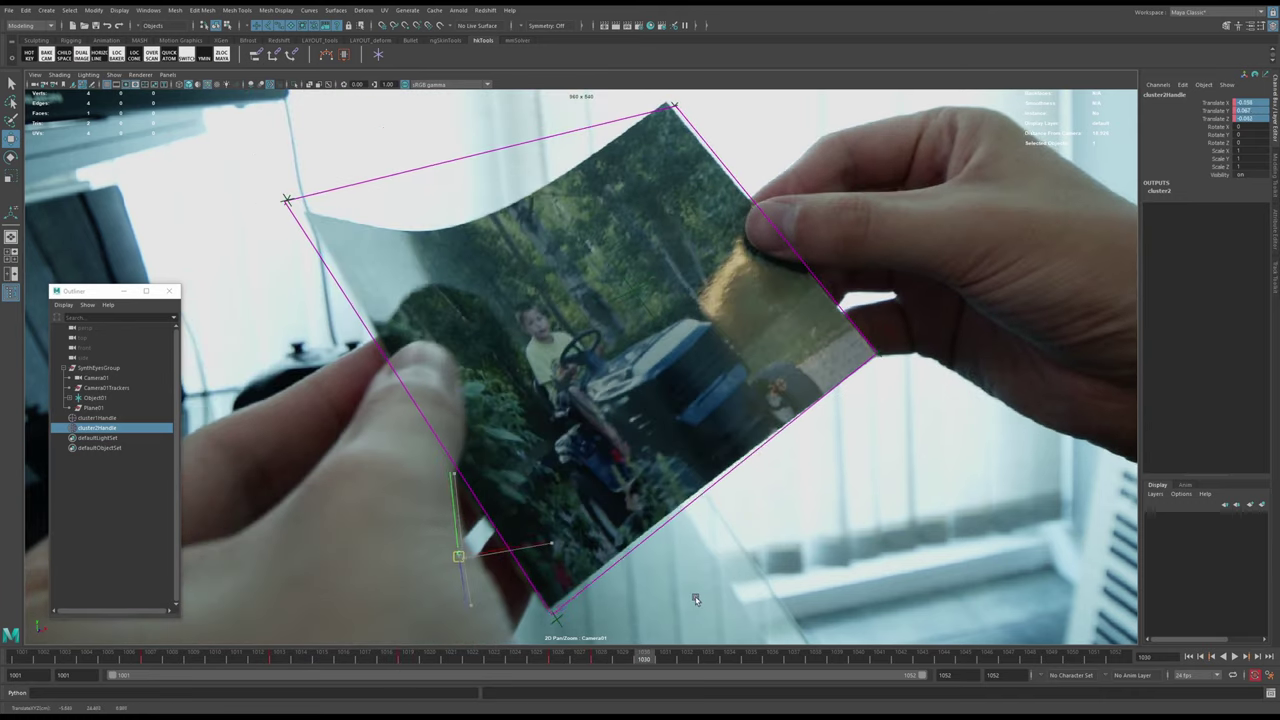
pyautogui.moveTo(696, 600); pyautogui.dragTo(692, 595, button='middle')
pyautogui.moveTo(660, 657); pyautogui.dragTo(706, 655)
pyautogui.moveTo(712, 605); pyautogui.dragTo(711, 603, button='middle')
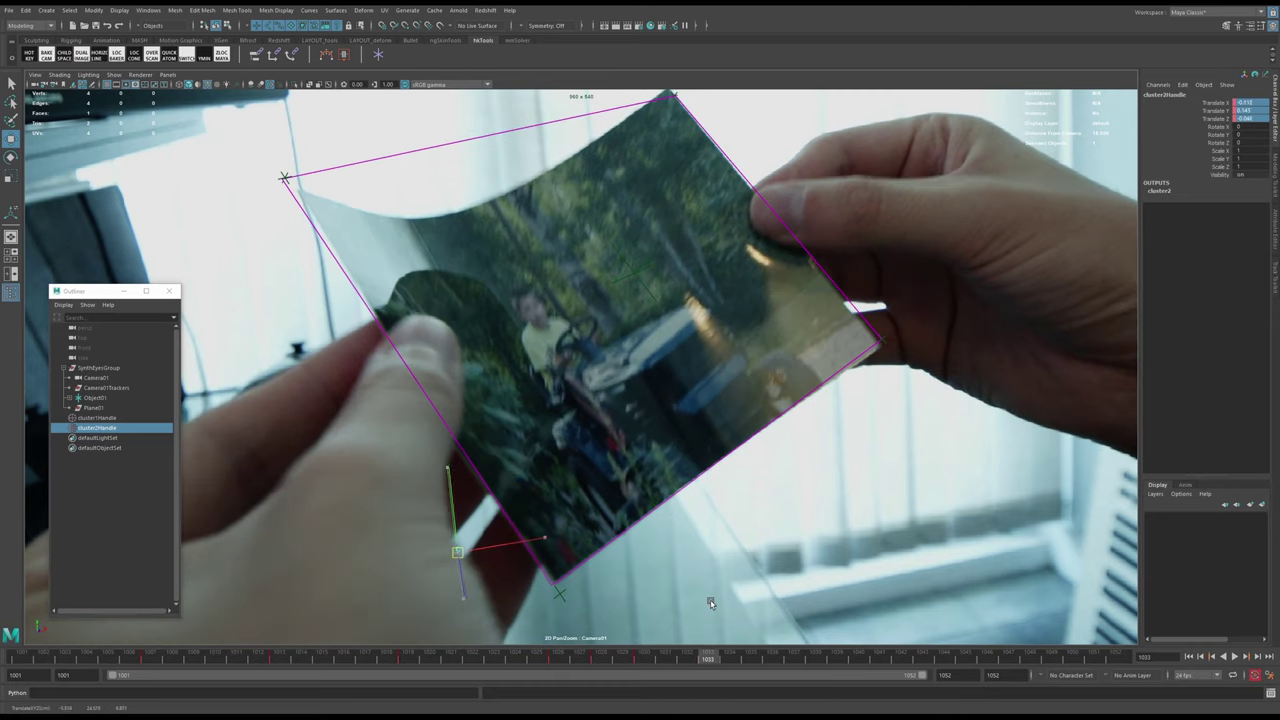
# - Step forward and reposition cluster2Handle at frames 1036 and 1038 to match the photo's near corner
pyautogui.hotkey('alt', '.')
pyautogui.hotkey('alt', '.')
pyautogui.hotkey('alt', '.')
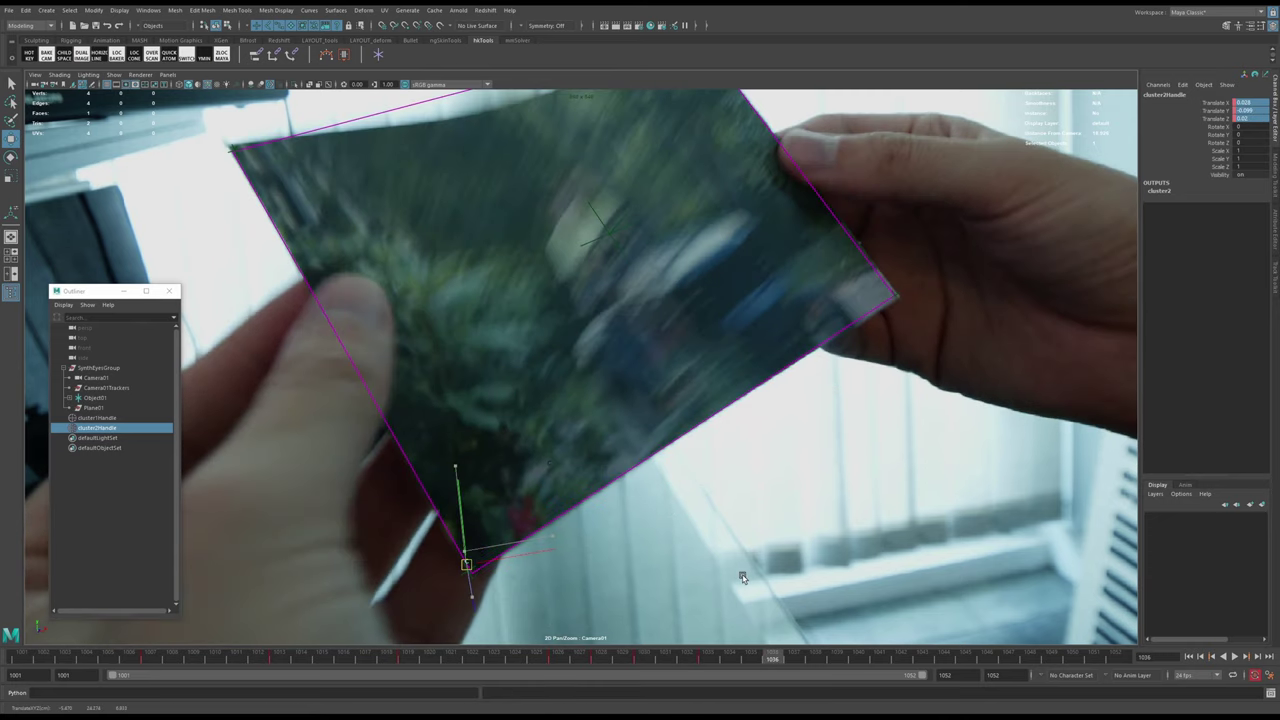
pyautogui.hotkey('alt', '.')
pyautogui.hotkey('alt', '.')
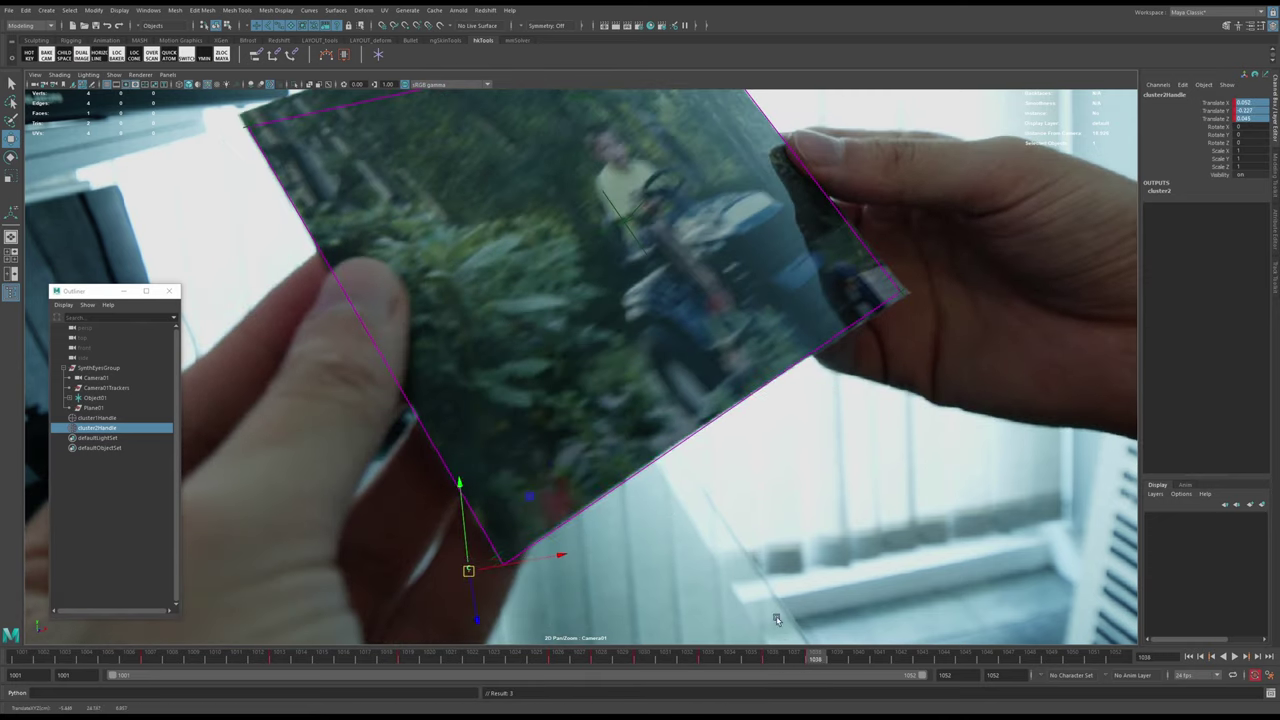
# - Reposition cluster2Handle at frames 1046 and 1049 so the plane's near corner follows the photo to the end of the shot
pyautogui.moveTo(826, 661); pyautogui.dragTo(944, 661)
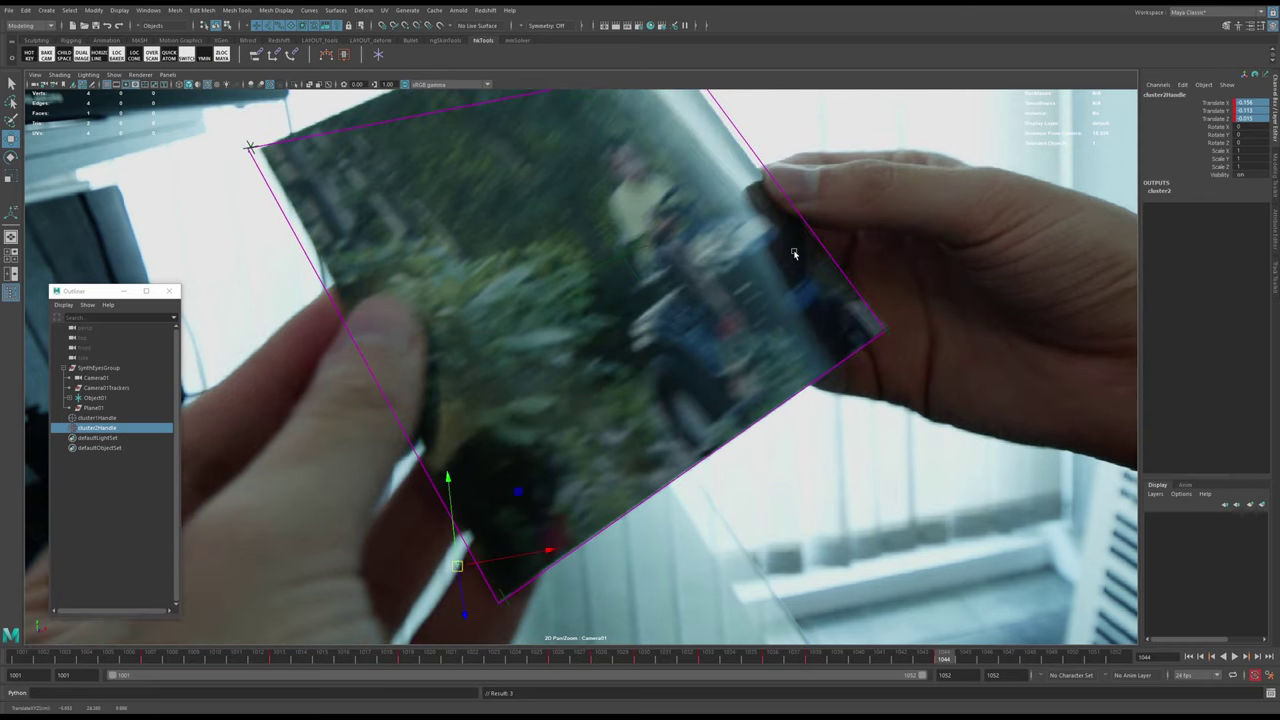
pyautogui.hotkey('alt', '.')
pyautogui.hotkey('alt', '.')
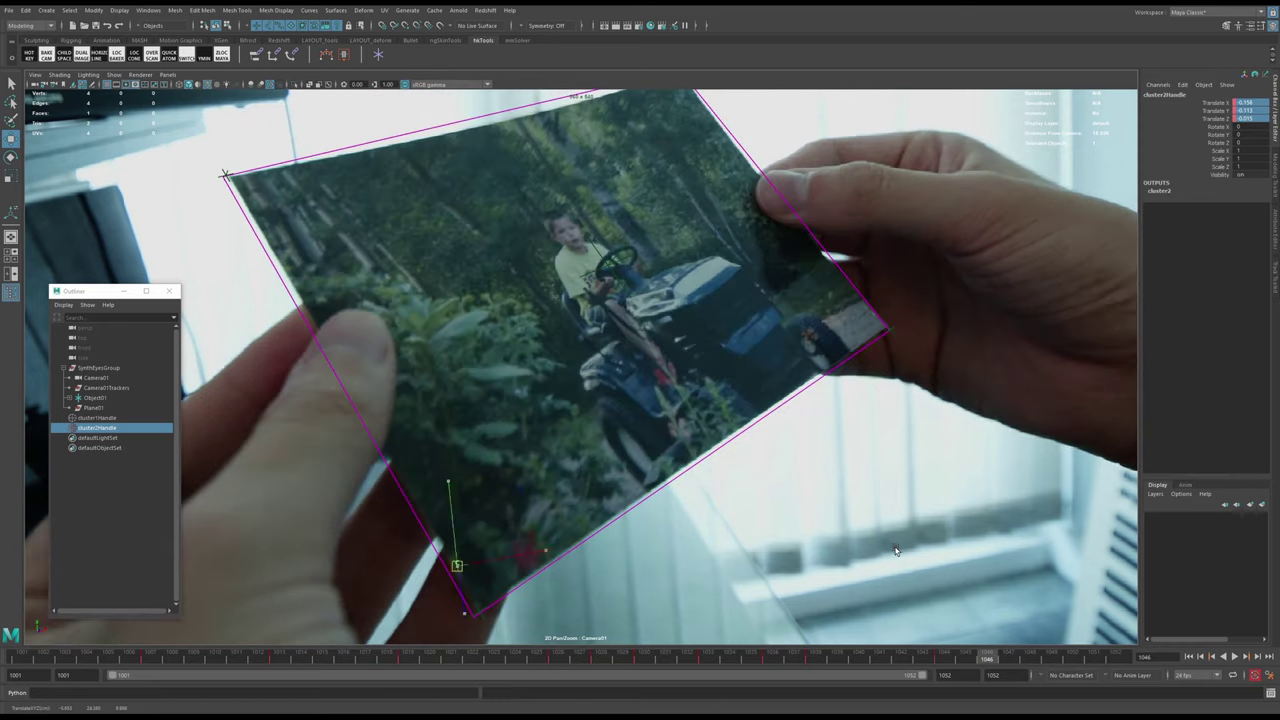
pyautogui.moveTo(898, 543); pyautogui.dragTo(896, 541, button='middle')
pyautogui.moveTo(1000, 656); pyautogui.dragTo(1051, 658)
pyautogui.moveTo(943, 557); pyautogui.dragTo(951, 562, button='middle')
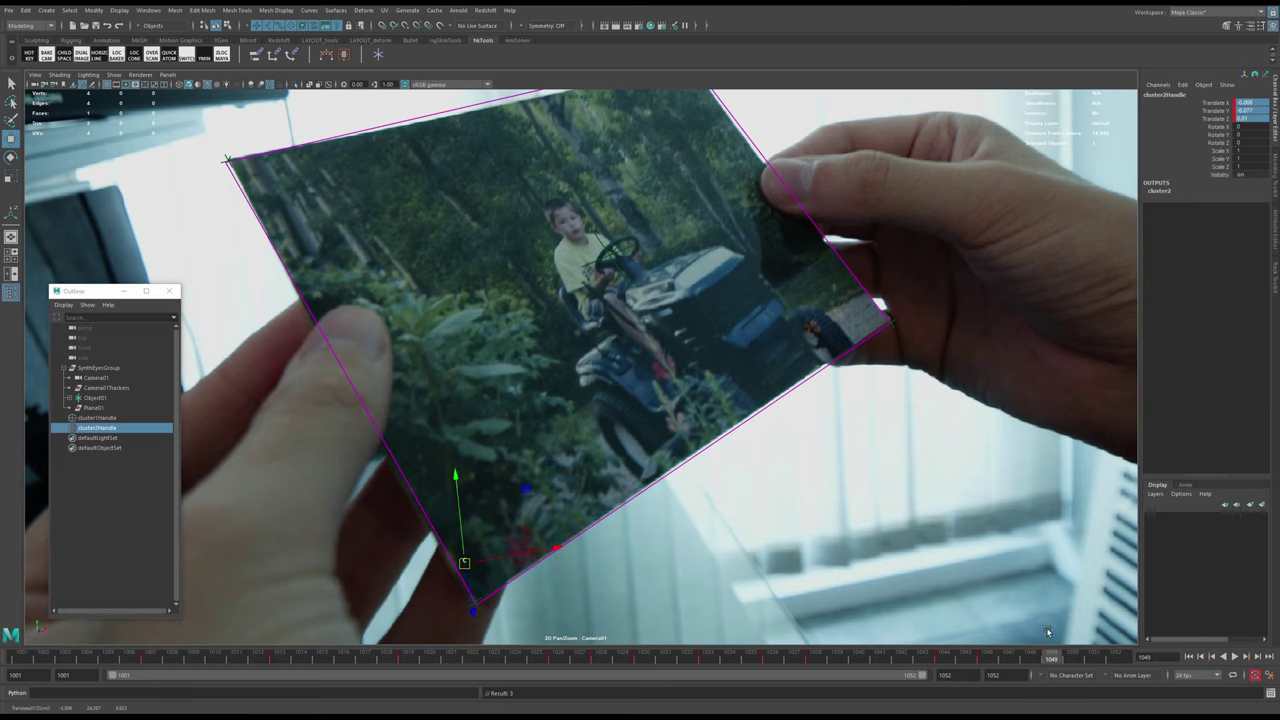
pyautogui.moveTo(1053, 660); pyautogui.dragTo(1070, 661)
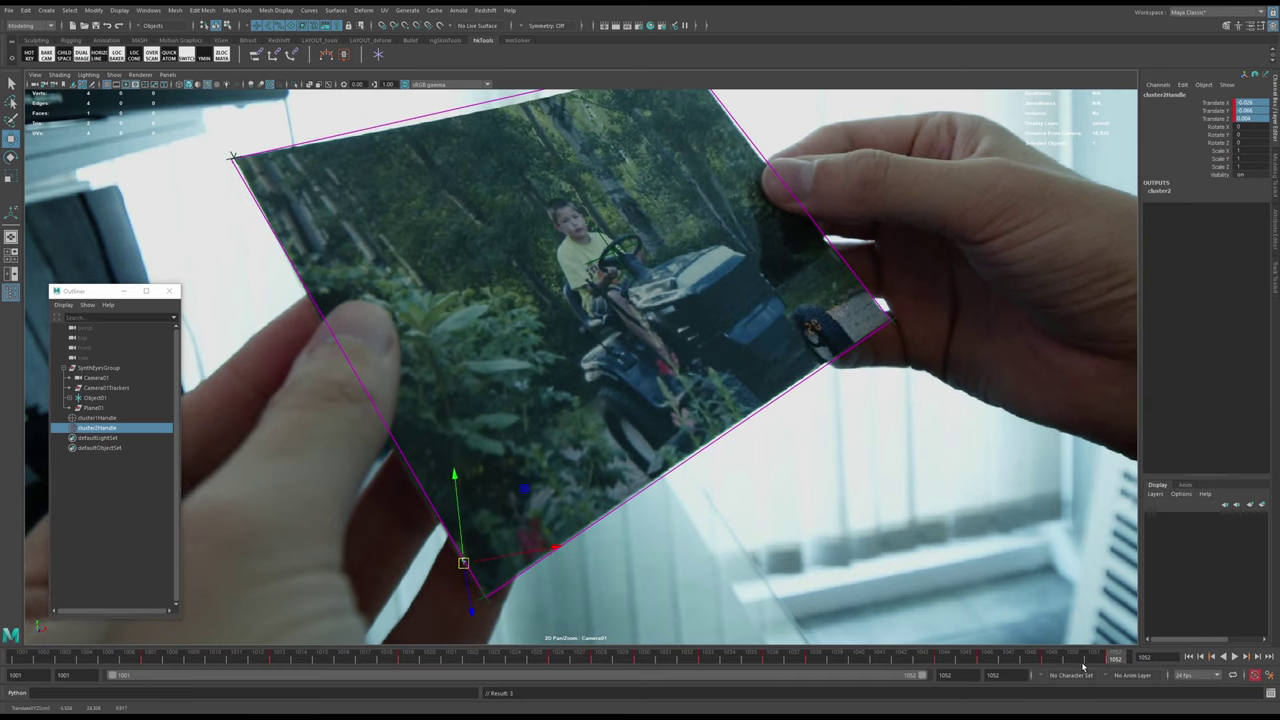
# - Return to frame 1001 and delete both cluster1Handle and cluster2Handle
pyautogui.click(990, 657)
pyautogui.moveTo(990, 656); pyautogui.dragTo(10, 654)
pyautogui.keyDown('shift'); pyautogui.click(97, 418); pyautogui.keyUp('shift')
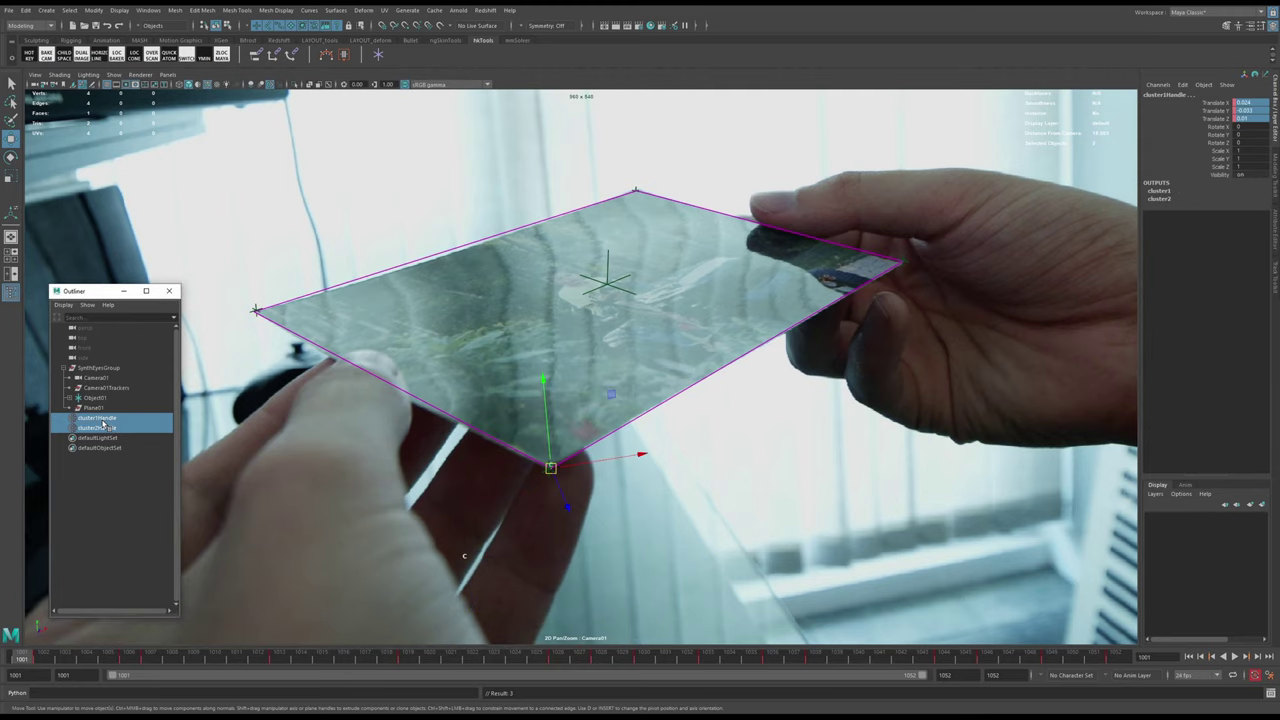
pyautogui.press('Delete')
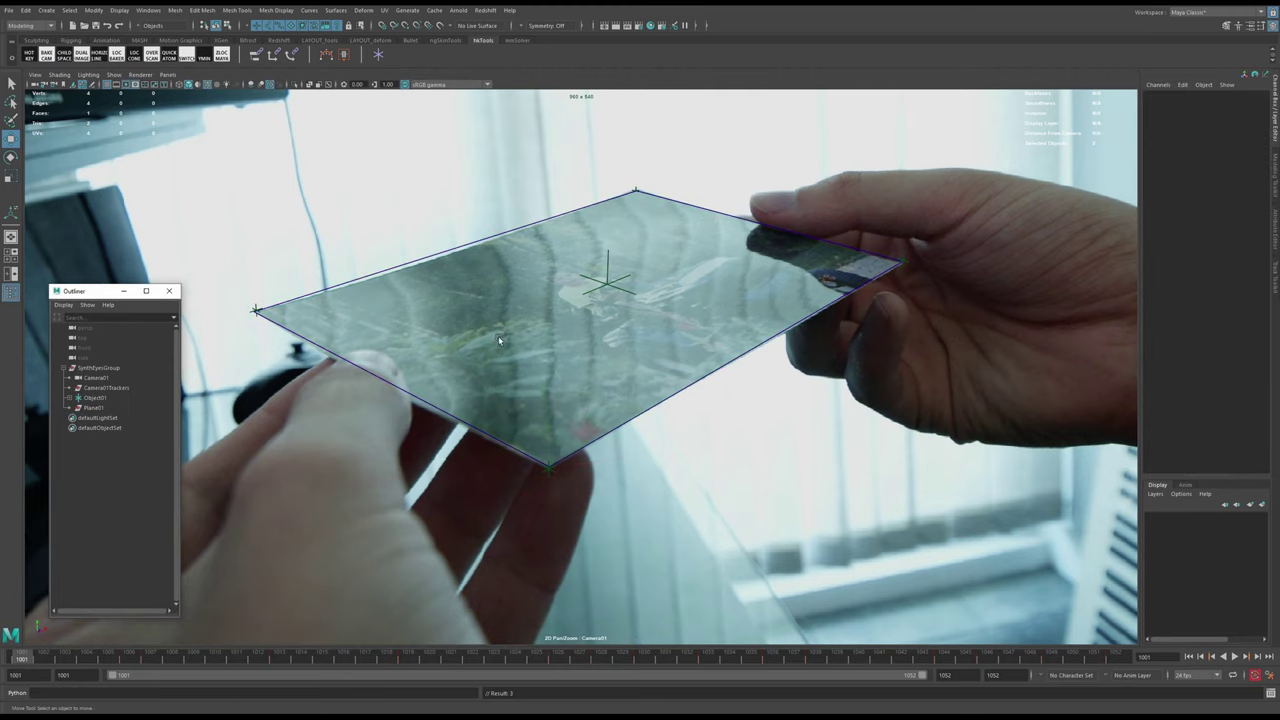
# - Turn off the camera's 2D pan/zoom, then duplicate the tracked plane and move the copy away from the original in the perspective view
pyautogui.hotkey('alt', 'v')
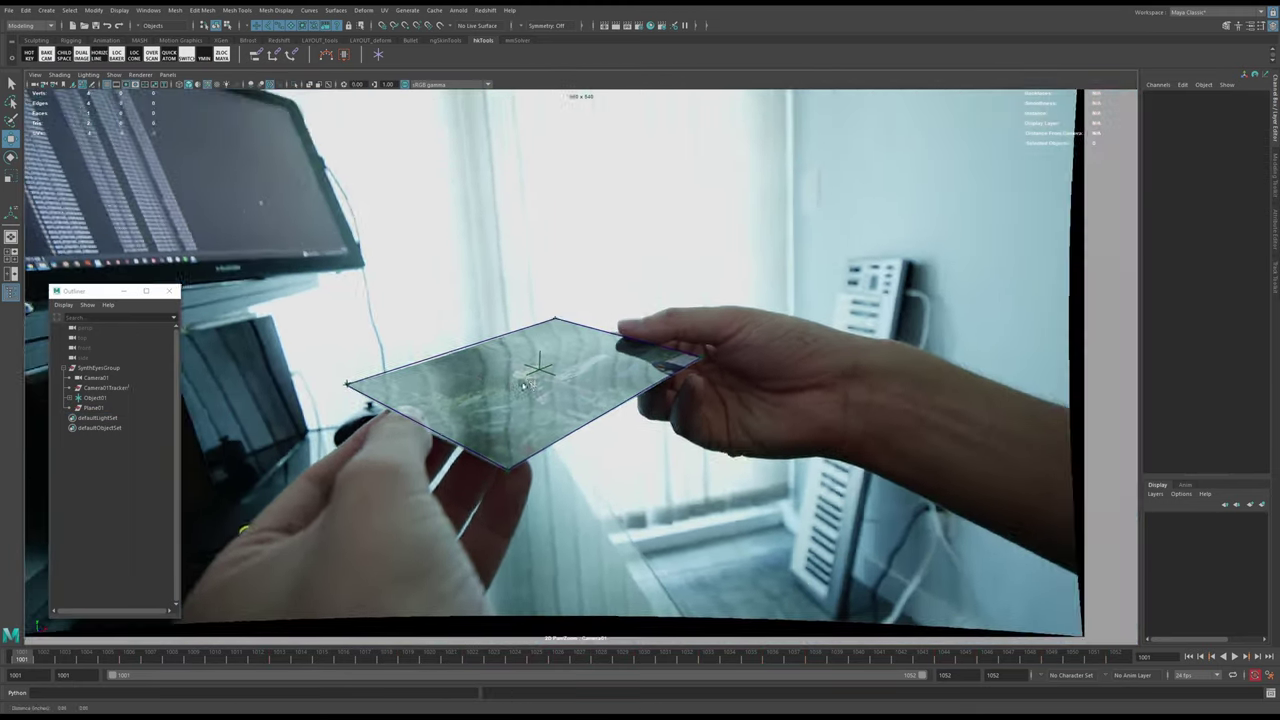
pyautogui.press('\\')
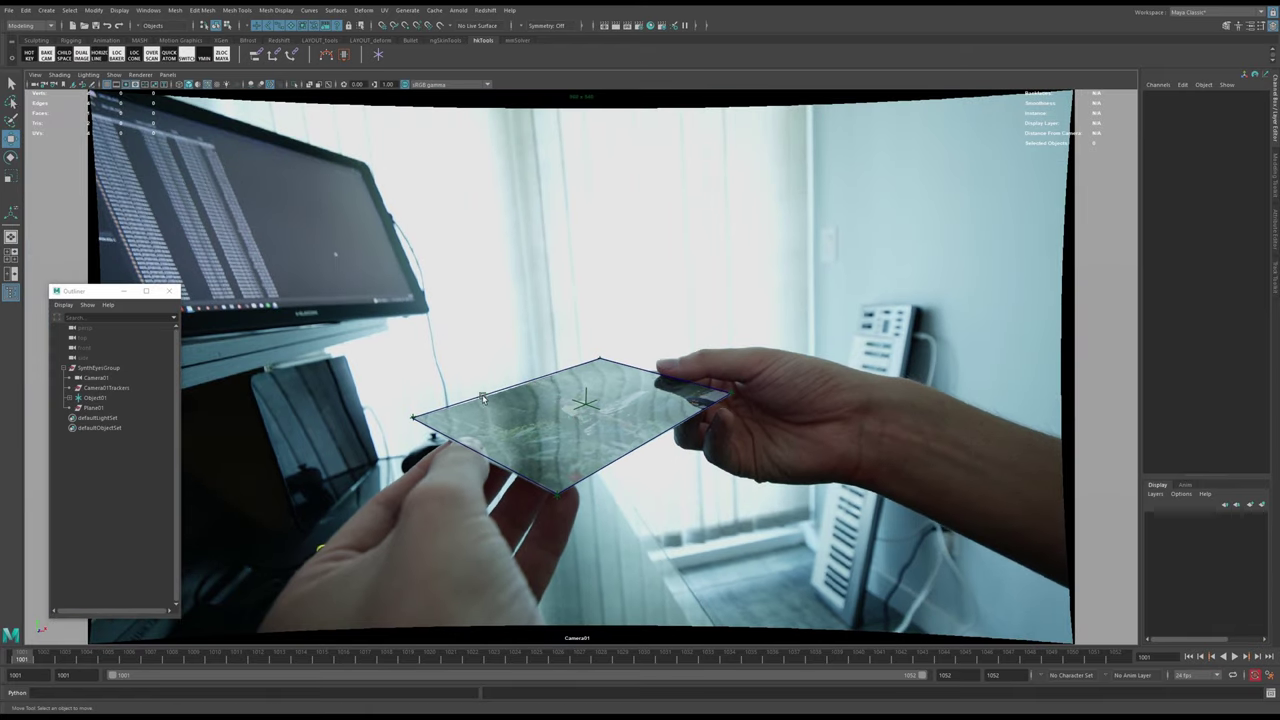
pyautogui.click(482, 398)
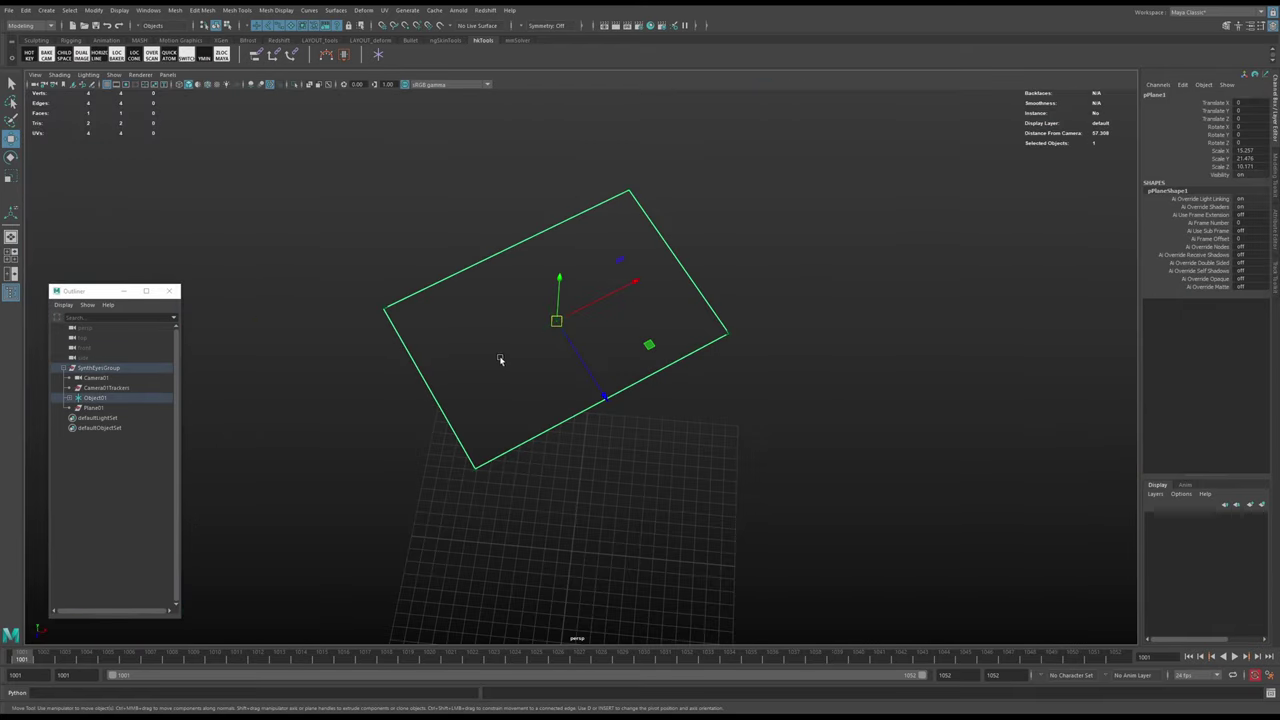
pyautogui.hotkey('ctrl', 'd')
pyautogui.moveTo(466, 327); pyautogui.dragTo(505, 380, button='middle')
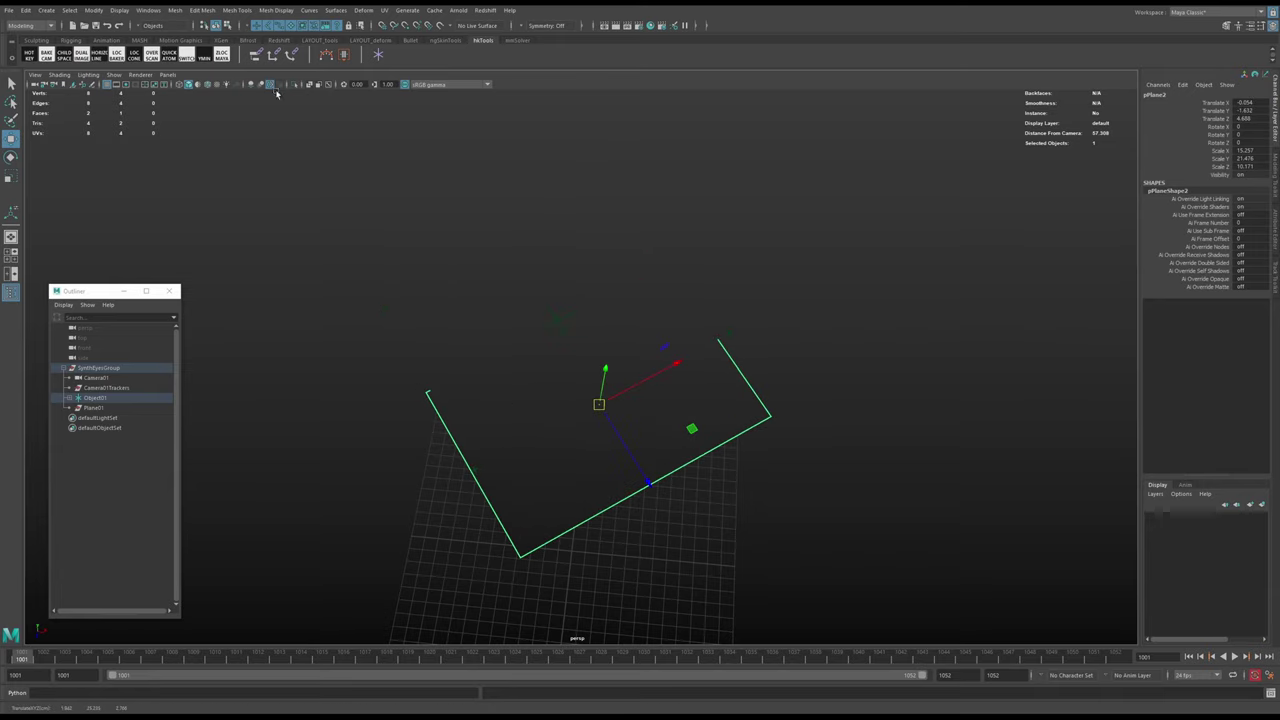
# - Set the duplicated plane's Translate X, Y and Z to 0 while it is still parented under the tracked object
pyautogui.keyDown('alt'); pyautogui.moveTo(531, 368); pyautogui.dragTo(450, 318); pyautogui.keyUp('alt')
pyautogui.click(590, 370)
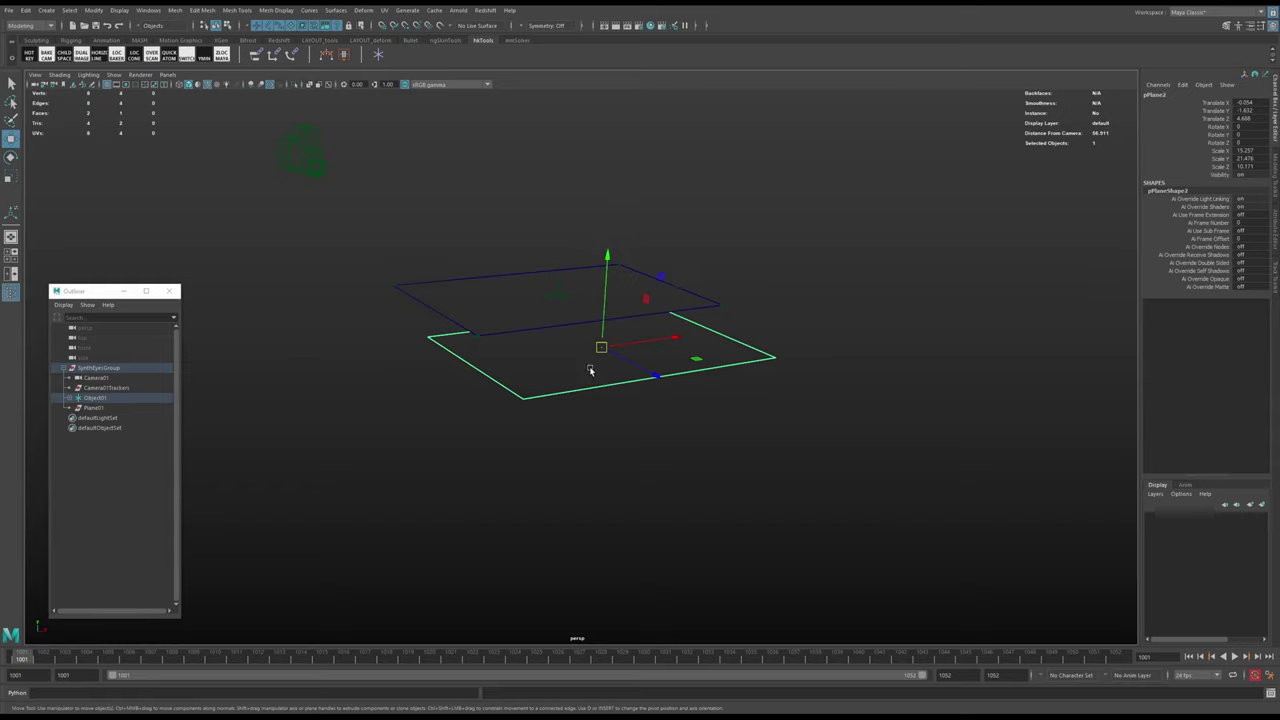
pyautogui.moveTo(1248, 118); pyautogui.dragTo(1258, 102)
pyautogui.write('0')
pyautogui.press('Return')
pyautogui.keyDown('alt'); pyautogui.moveTo(767, 441); pyautogui.dragTo(630, 340); pyautogui.keyUp('alt')
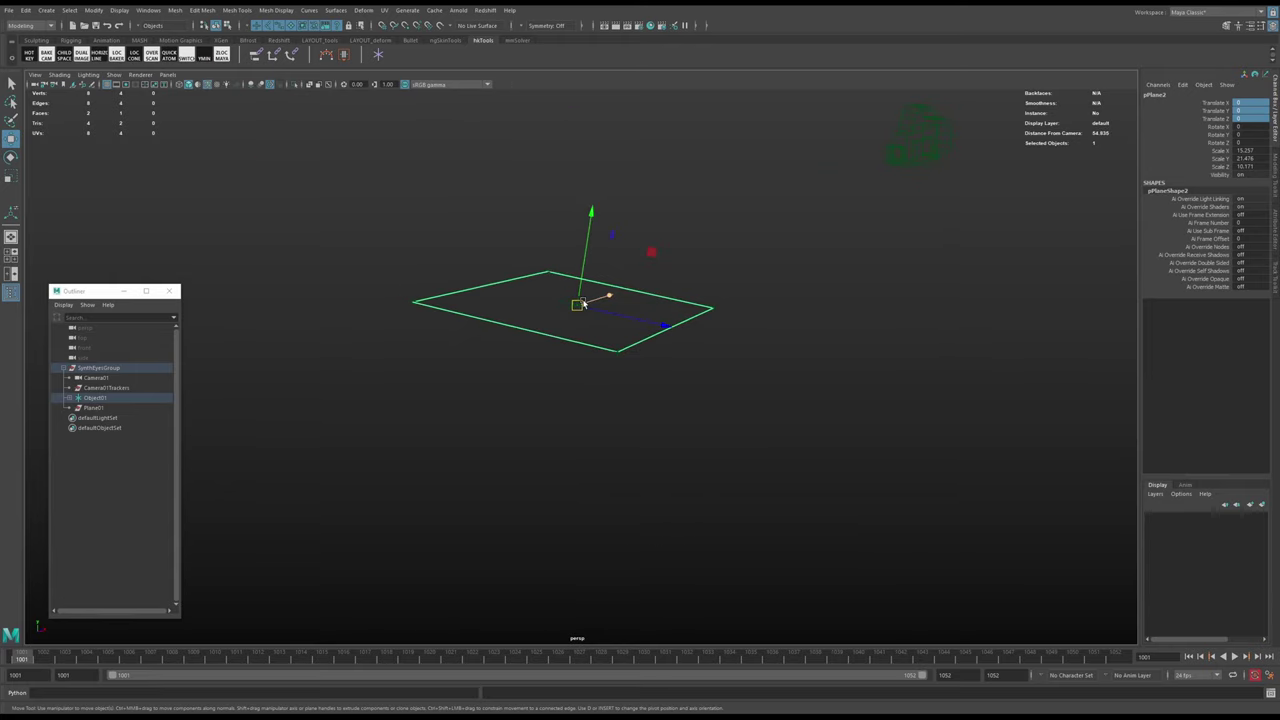
pyautogui.moveTo(579, 306); pyautogui.dragTo(580, 325)
pyautogui.hotkey('ctrl', 'z')
# - Unparent the duplicated plane and set all its Translate and Rotate values to 0 to place it at the world origin
pyautogui.hotkey('shift', 'p')
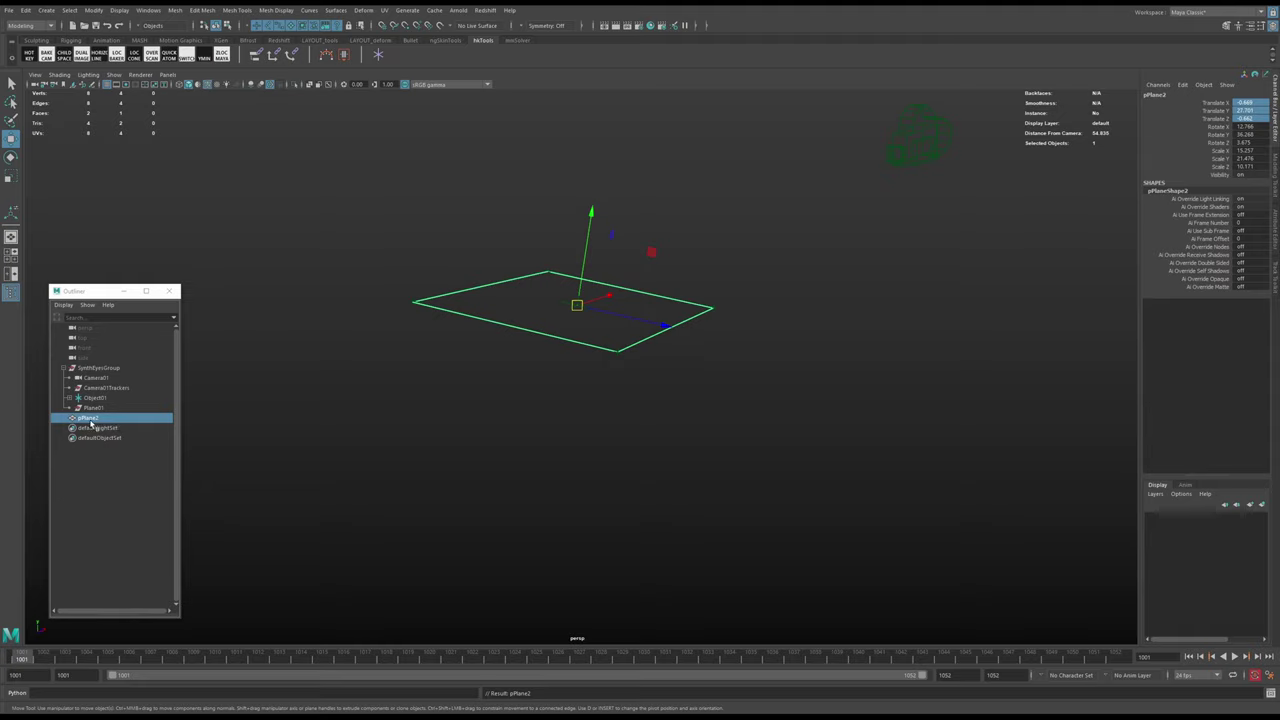
pyautogui.moveTo(1250, 144); pyautogui.dragTo(1257, 104)
pyautogui.write('0')
pyautogui.press('Return')
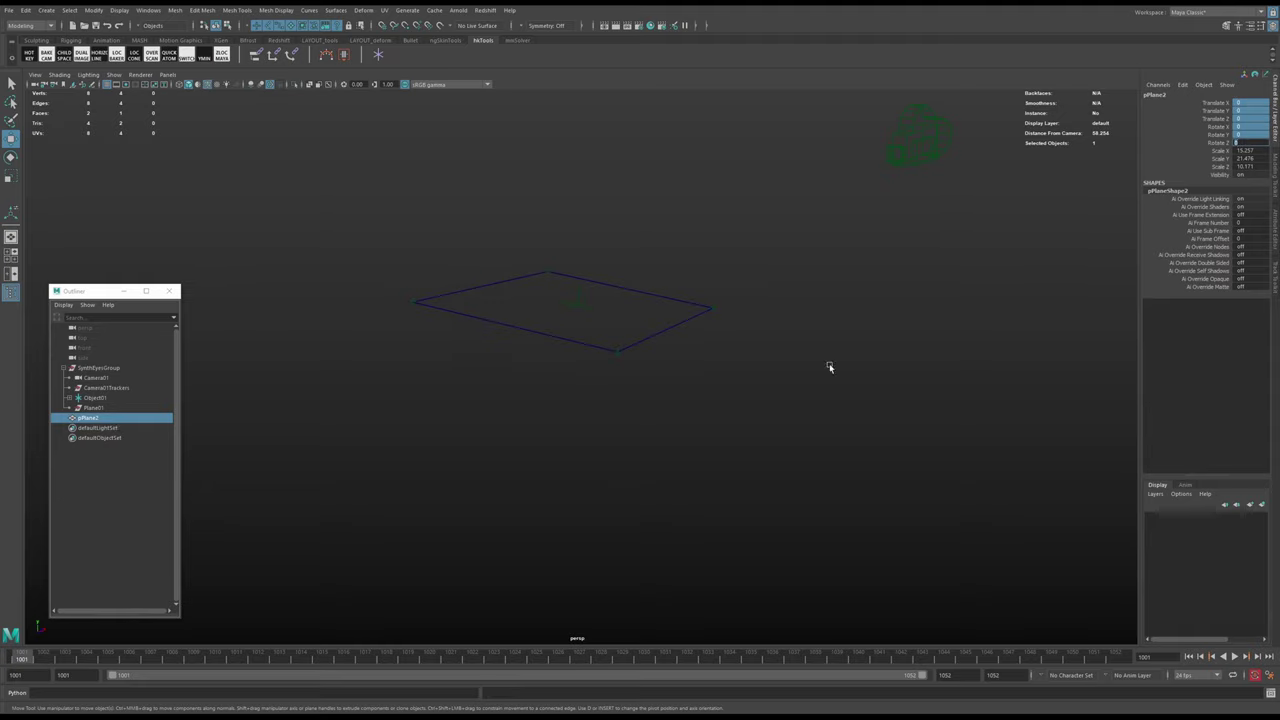
pyautogui.keyDown('alt'); pyautogui.moveTo(829, 367); pyautogui.dragTo(600, 364, button='right'); pyautogui.keyUp('alt')
pyautogui.keyDown('alt'); pyautogui.moveTo(583, 363); pyautogui.dragTo(486, 428); pyautogui.keyUp('alt')
pyautogui.press('f')
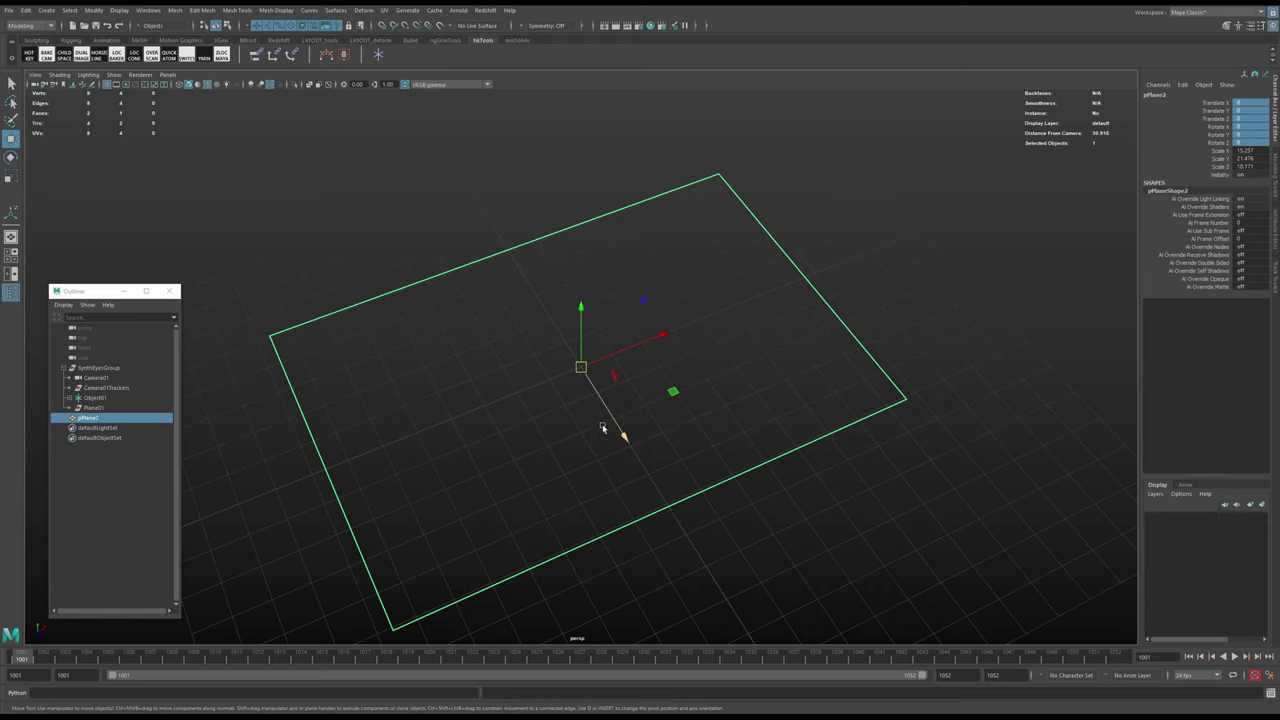
pyautogui.keyDown('alt'); pyautogui.moveTo(602, 428); pyautogui.dragTo(597, 392); pyautogui.keyUp('alt')
# - Switch to the four-view layout with the Outliner closed and isolate the duplicated plane in the top view
pyautogui.press('space')
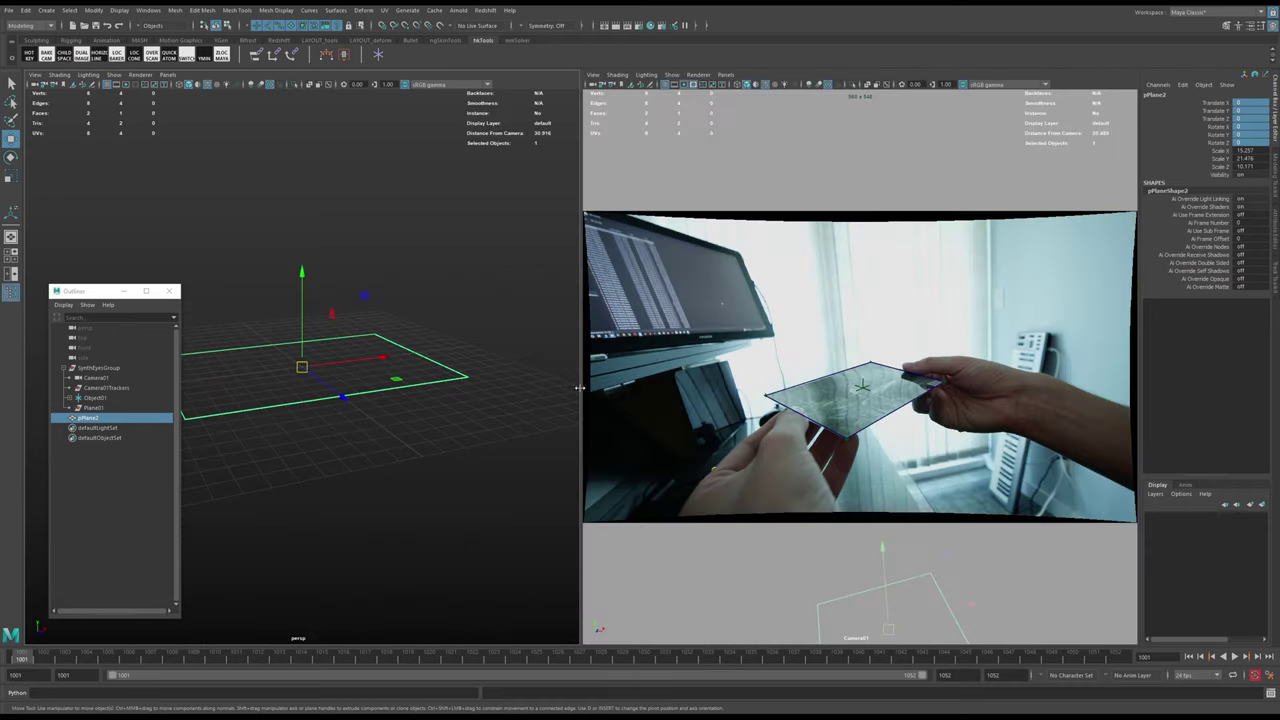
pyautogui.press('space')
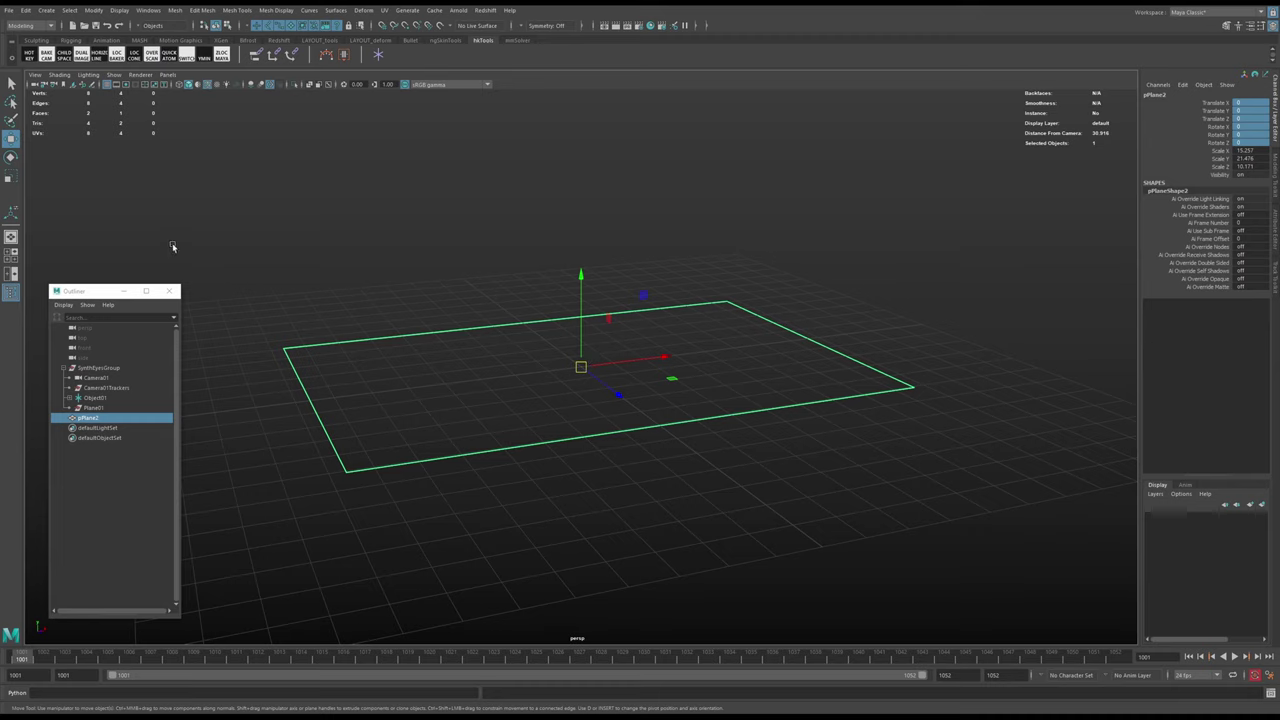
pyautogui.press('space')
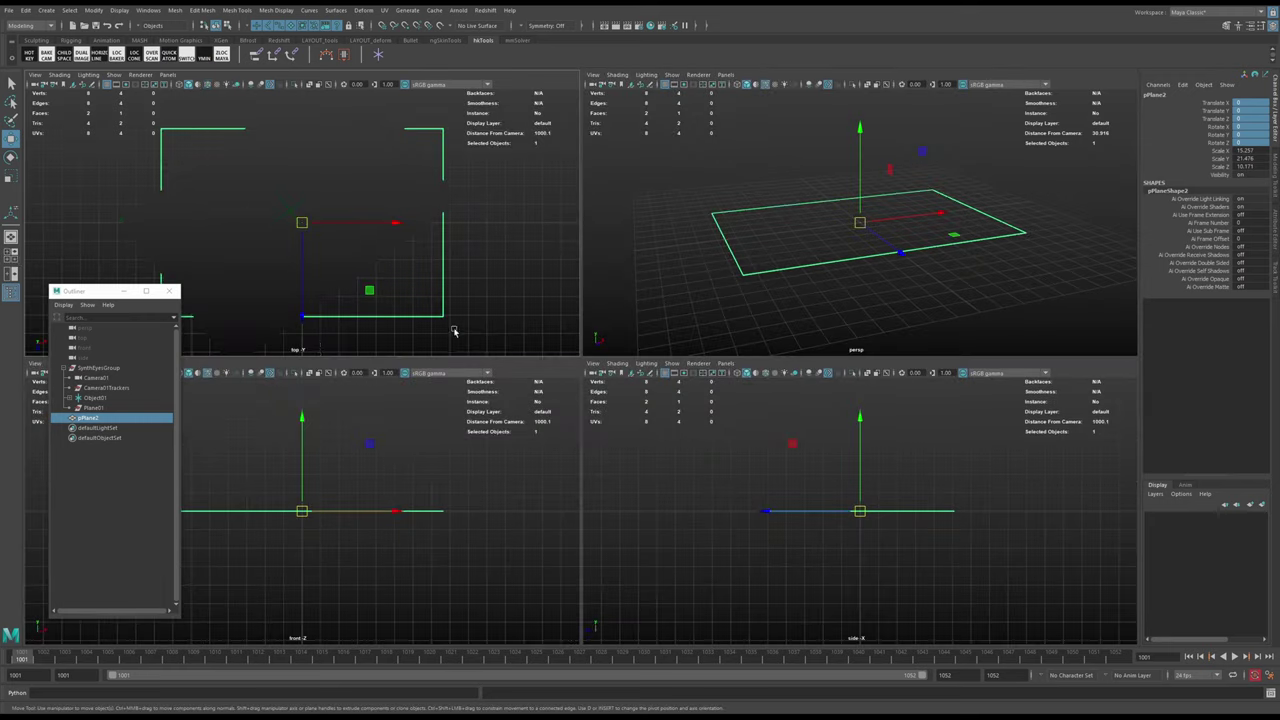
pyautogui.click(170, 291)
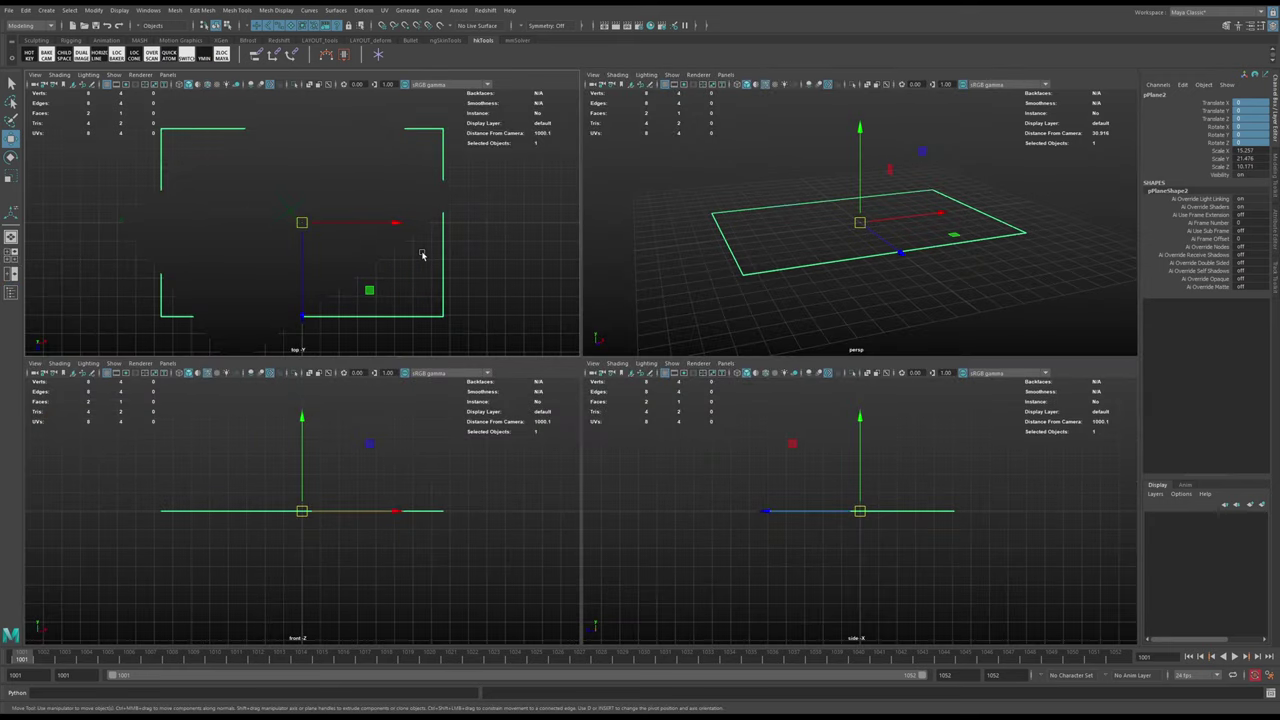
pyautogui.click(464, 254)
pyautogui.click(422, 262)
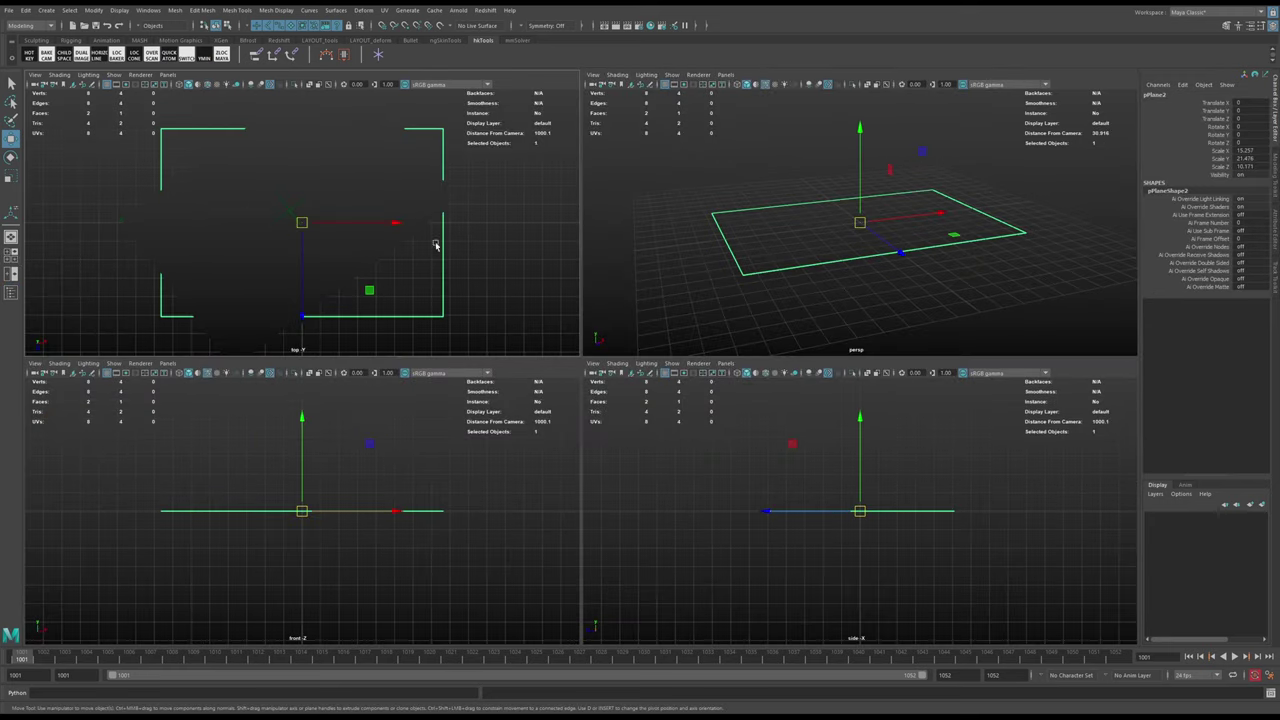
pyautogui.hotkey('ctrl', '1')
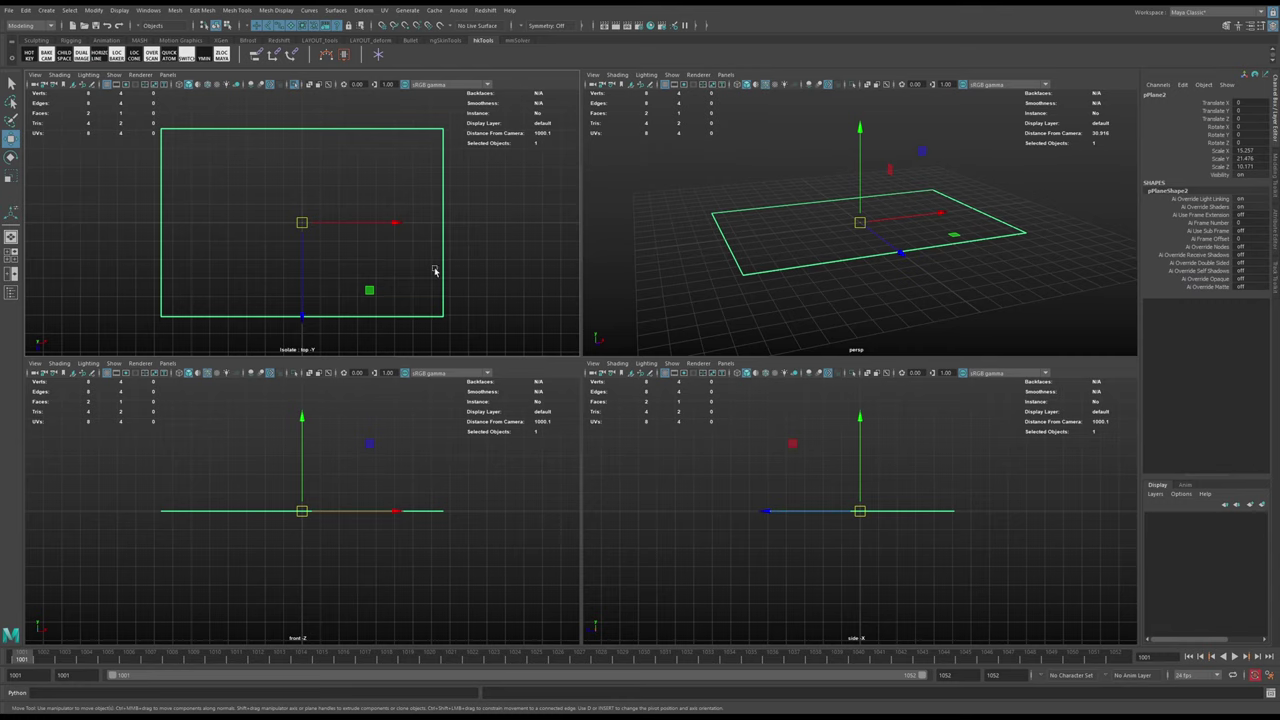
# - Draw a joint chain in the front view from 2 units below the duplicated plane up to the plane's centre
pyautogui.keyDown('alt'); pyautogui.moveTo(872, 252); pyautogui.dragTo(800, 206, button='middle'); pyautogui.keyUp('alt')
pyautogui.keyDown('alt'); pyautogui.moveTo(800, 206); pyautogui.dragTo(713, 200, button='right'); pyautogui.keyUp('alt')
pyautogui.keyDown('alt'); pyautogui.moveTo(713, 200); pyautogui.dragTo(771, 203, button='middle'); pyautogui.keyUp('alt')
pyautogui.keyDown('alt'); pyautogui.moveTo(771, 203); pyautogui.dragTo(934, 251, button='right'); pyautogui.keyUp('alt')
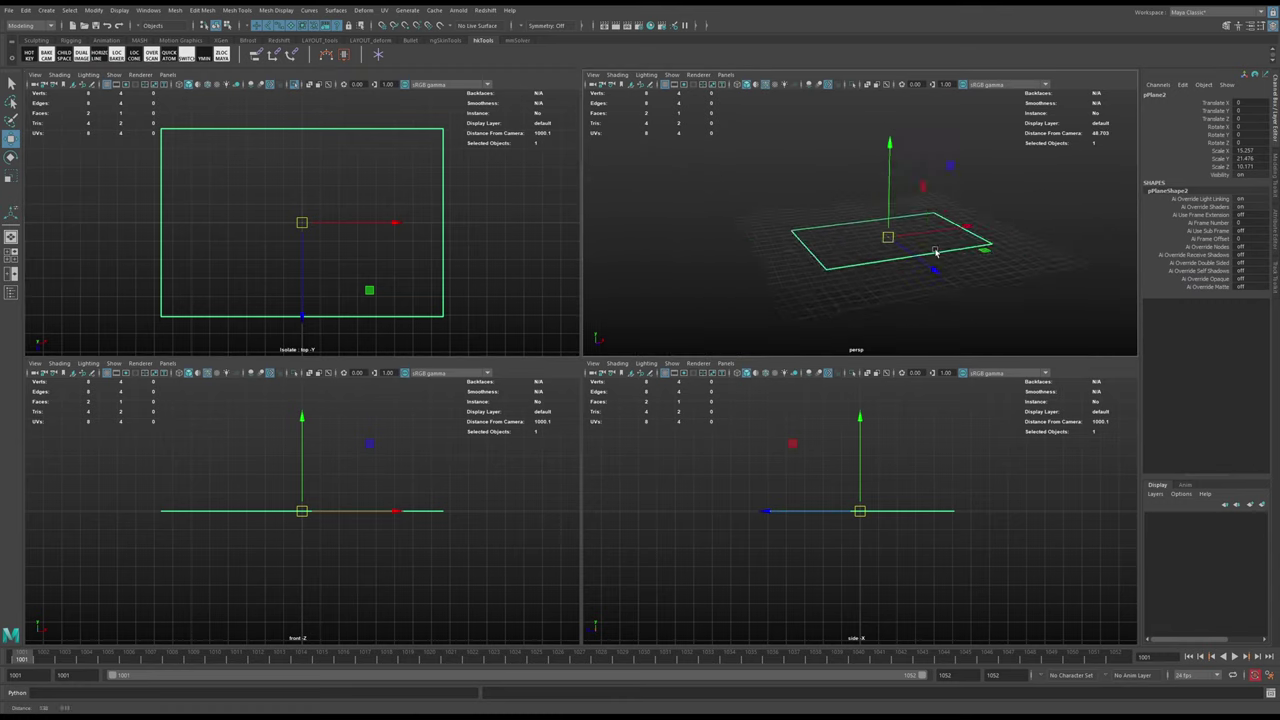
pyautogui.keyDown('alt'); pyautogui.moveTo(934, 251); pyautogui.dragTo(862, 227, button='middle'); pyautogui.keyUp('alt')
pyautogui.keyDown('alt'); pyautogui.moveTo(262, 459); pyautogui.dragTo(251, 413, button='middle'); pyautogui.keyUp('alt')
pyautogui.keyDown('alt'); pyautogui.moveTo(251, 413); pyautogui.dragTo(356, 470, button='right'); pyautogui.keyUp('alt')
pyautogui.keyDown('alt'); pyautogui.moveTo(356, 470); pyautogui.dragTo(366, 491, button='middle'); pyautogui.keyUp('alt')
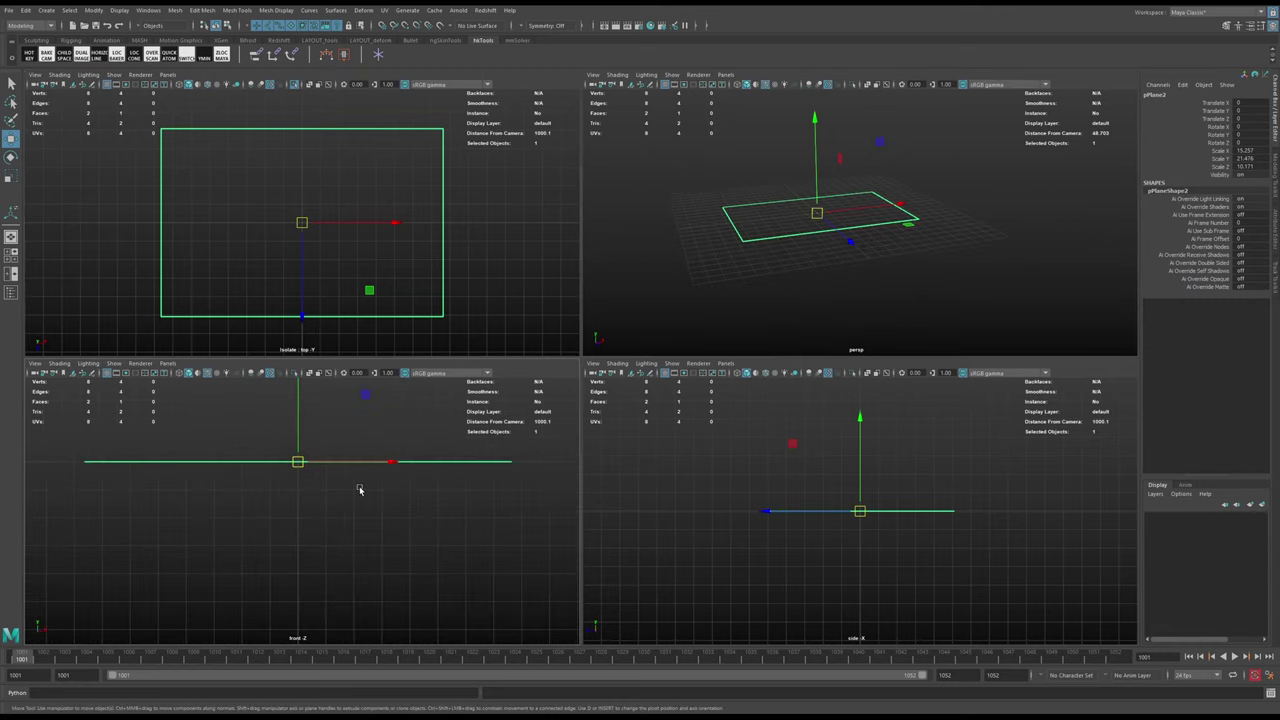
pyautogui.press('space')
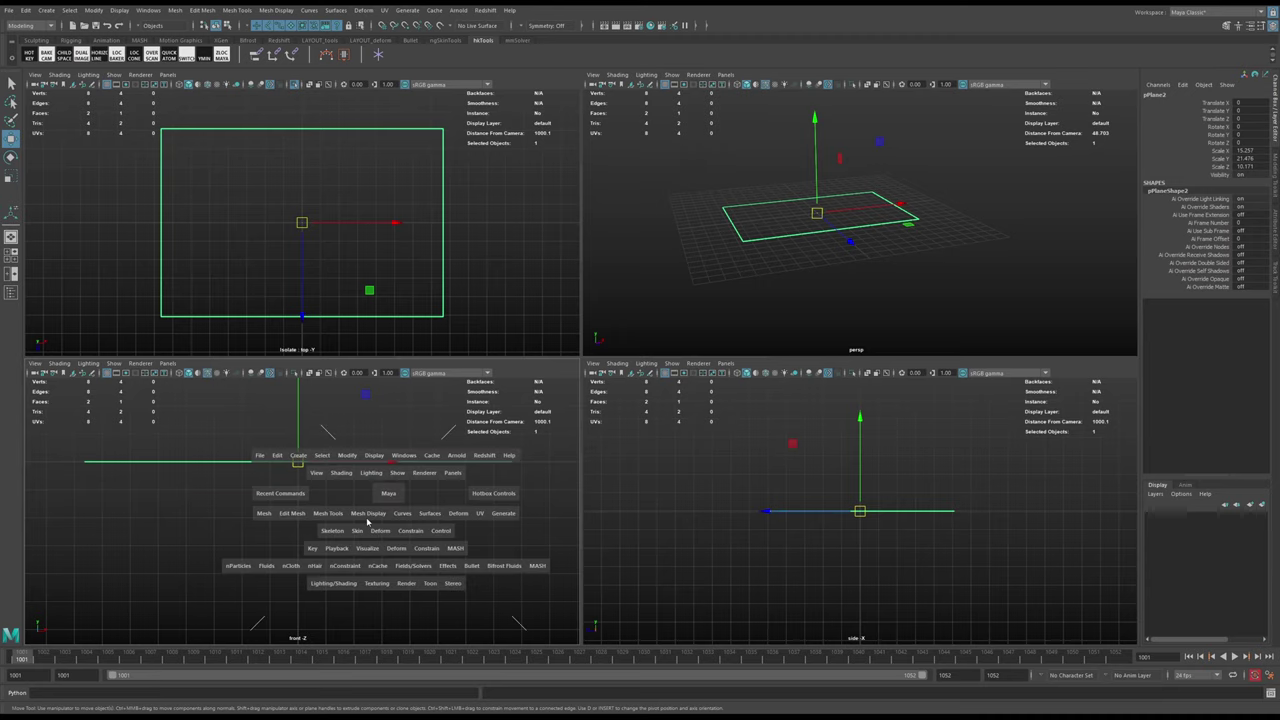
pyautogui.click(332, 530)
pyautogui.click(357, 333)
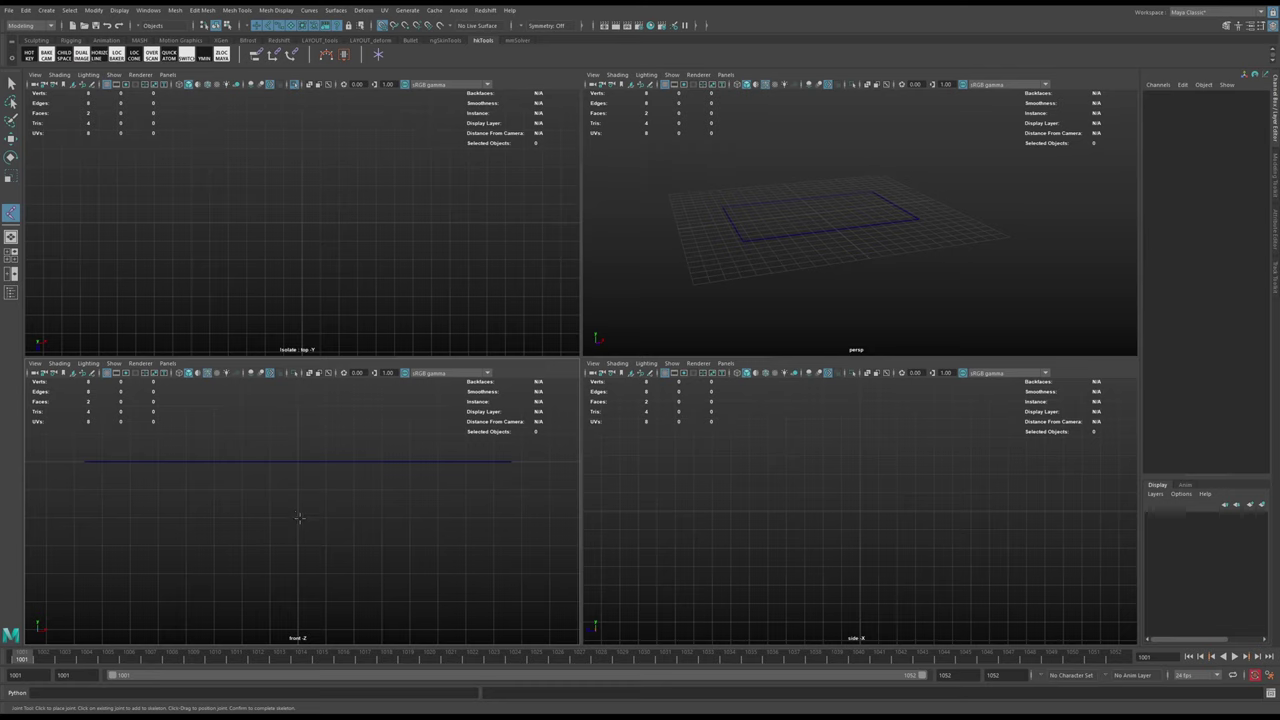
pyautogui.click(298, 517)
pyautogui.click(297, 461)
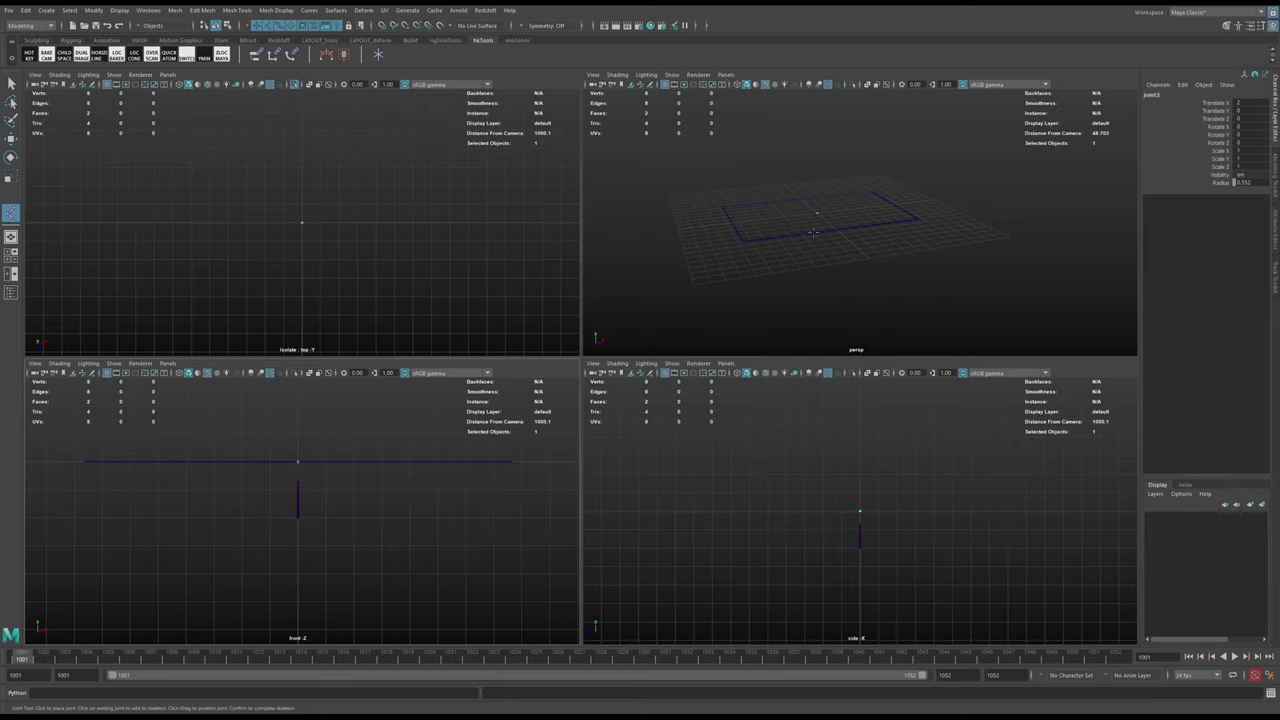
# - Maximize the perspective view, change its background to light grey and hide the grid
pyautogui.press('space')
pyautogui.scroll(2, 563, 369)
pyautogui.keyDown('alt'); pyautogui.moveTo(527, 382); pyautogui.dragTo(557, 369, button='middle'); pyautogui.keyUp('alt')
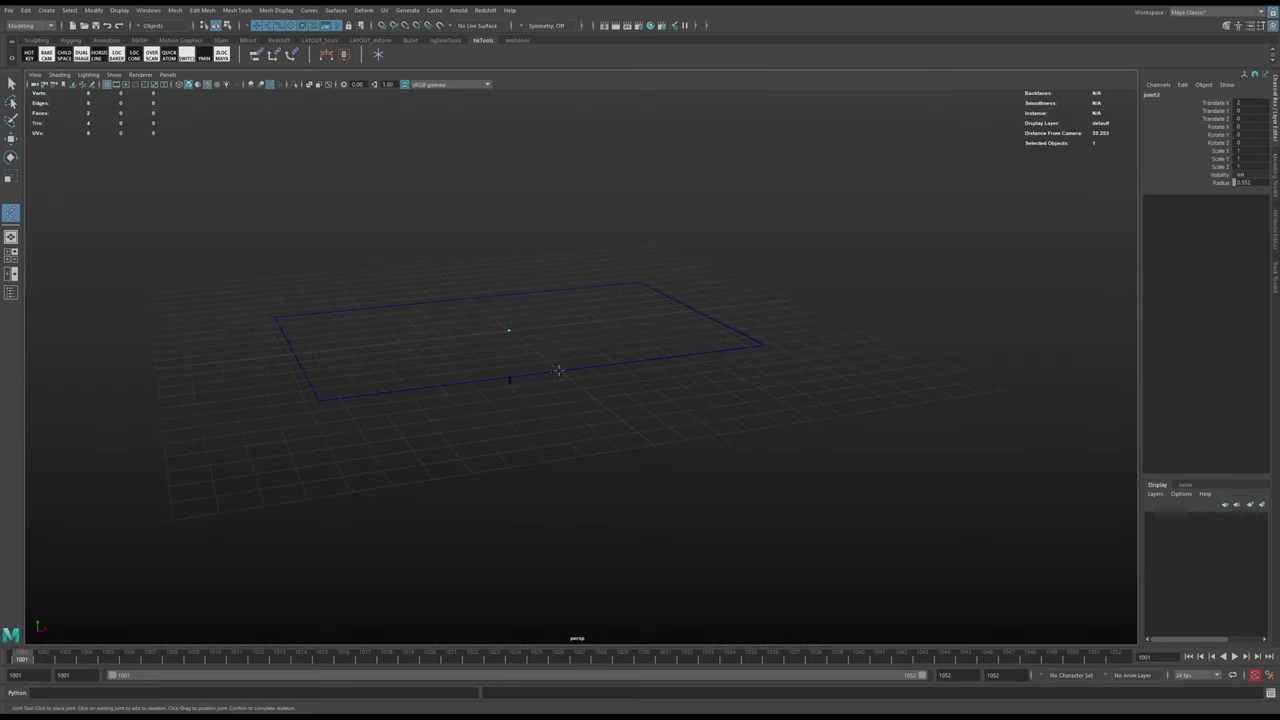
pyautogui.keyDown('alt'); pyautogui.moveTo(557, 369); pyautogui.dragTo(529, 386); pyautogui.keyUp('alt')
pyautogui.hotkey('alt', 'b')
pyautogui.hotkey('alt', 'b')
pyautogui.hotkey('alt', 'b')
pyautogui.click(111, 88)
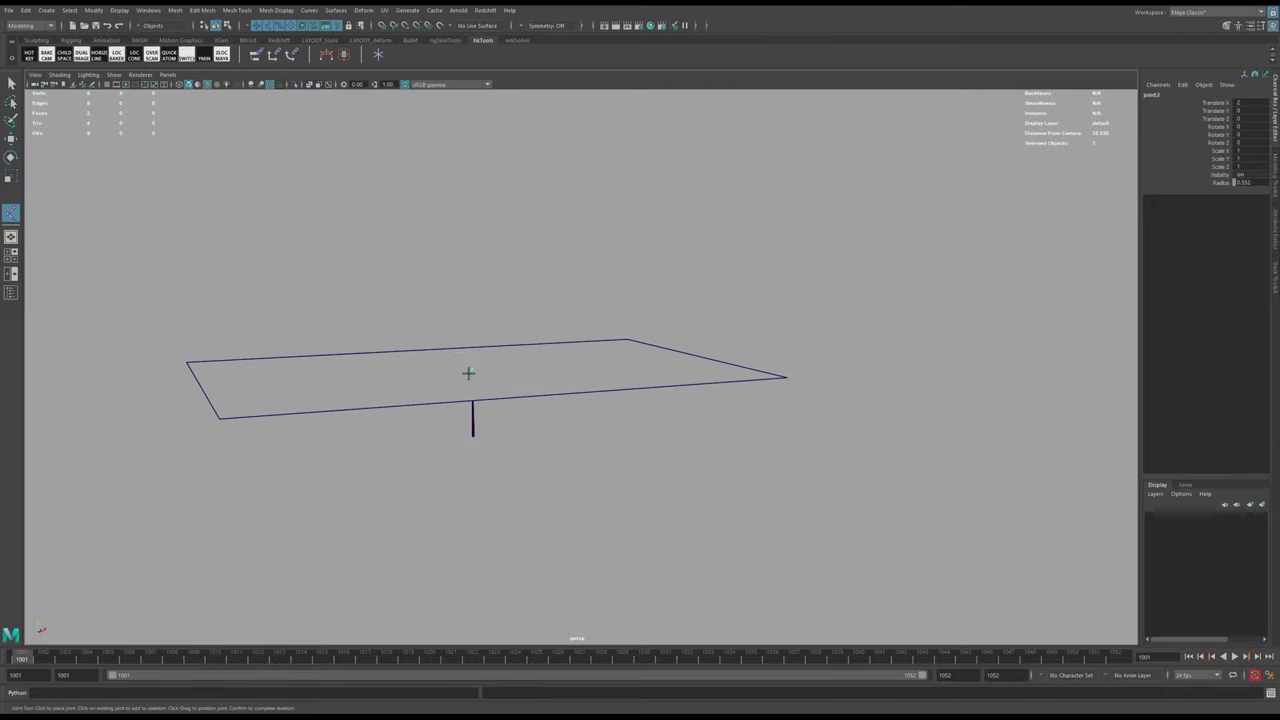
# - Extend the joint chain from the plane's centre to a joint snapped onto the plane's near-left corner vertex
pyautogui.keyDown('alt'); pyautogui.moveTo(383, 392); pyautogui.dragTo(358, 412); pyautogui.keyUp('alt')
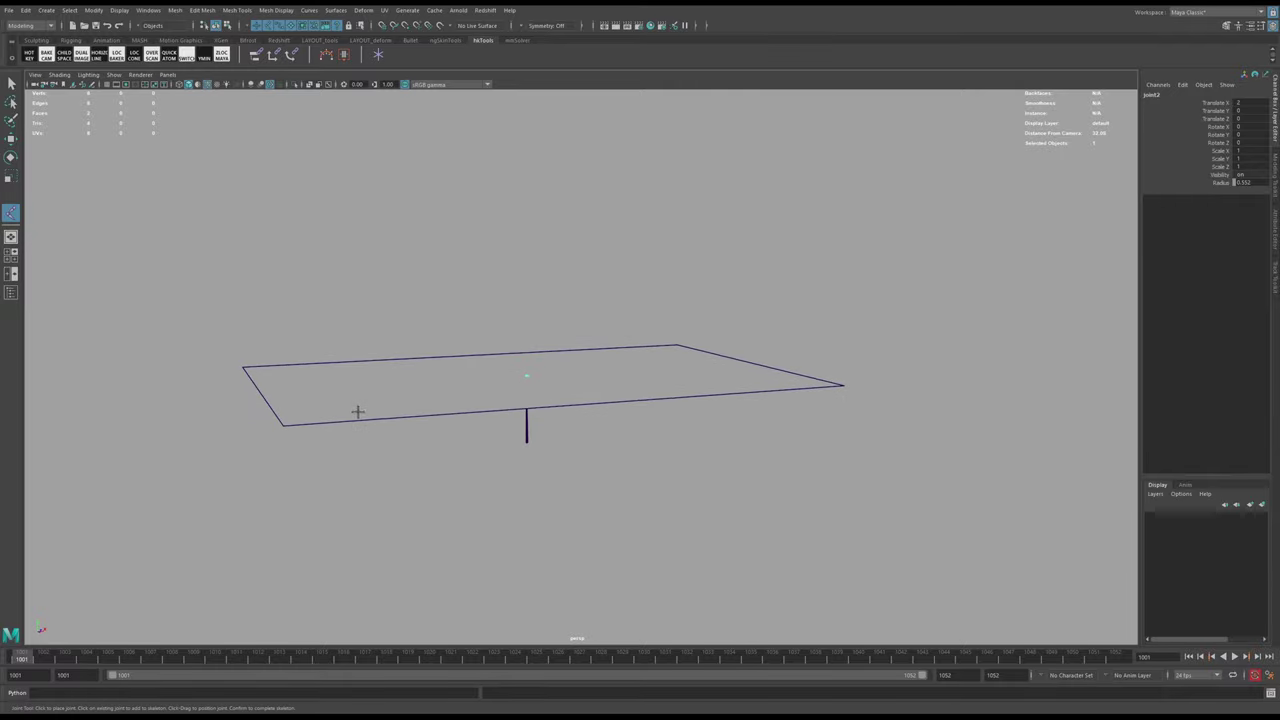
pyautogui.press('v')
pyautogui.click(287, 421)
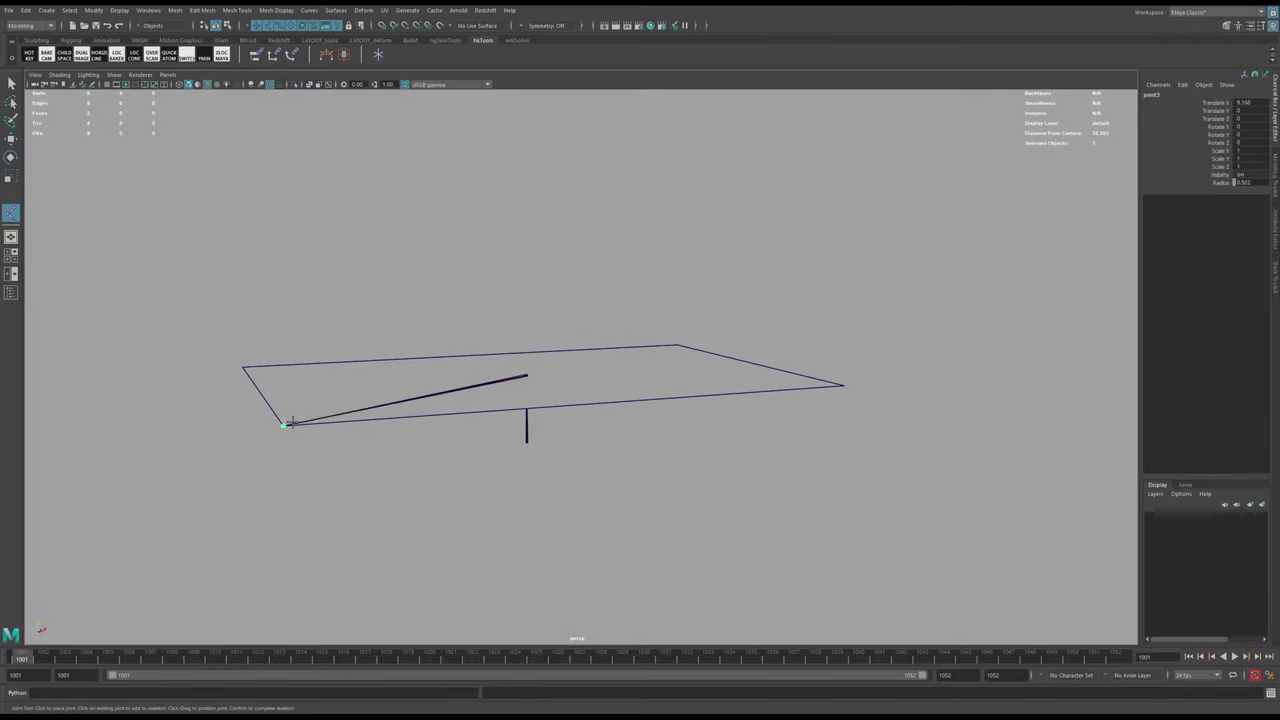
# - Try to continue the joint chain through the plane's far-left and far-right corners
pyautogui.keyDown('alt'); pyautogui.moveTo(285, 424); pyautogui.dragTo(258, 373); pyautogui.keyUp('alt')
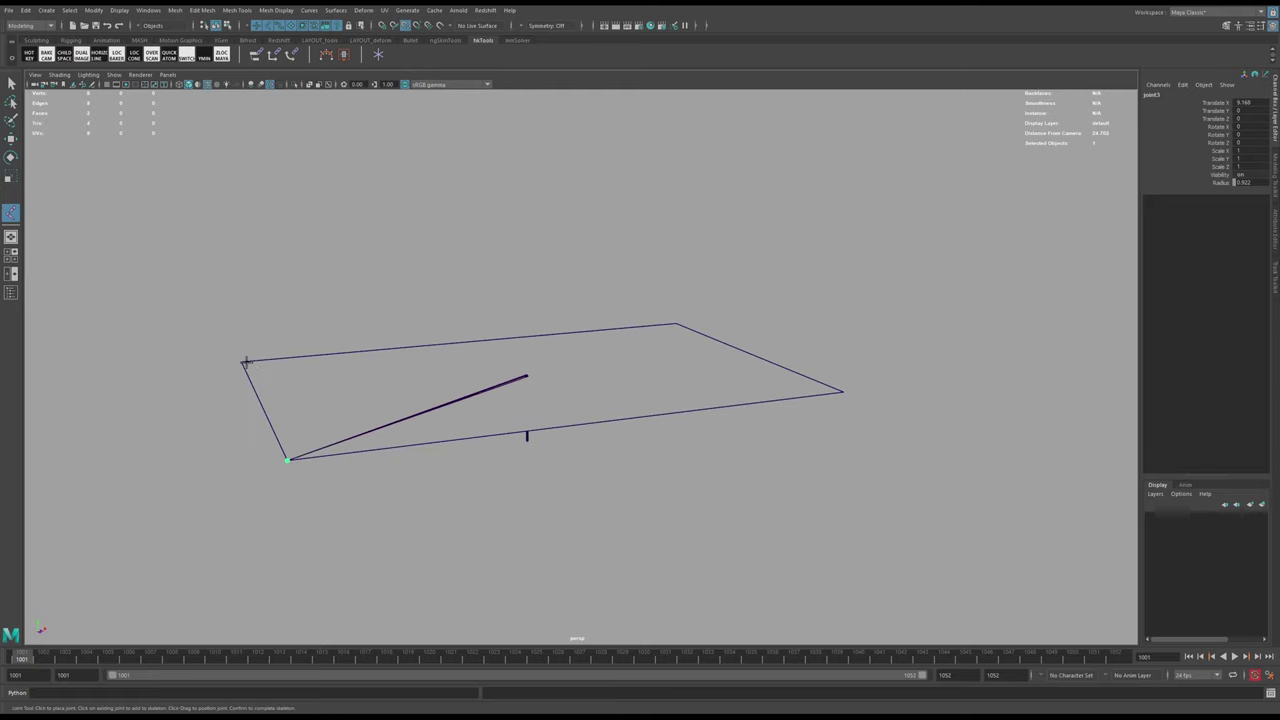
pyautogui.click(246, 362)
pyautogui.click(676, 324)
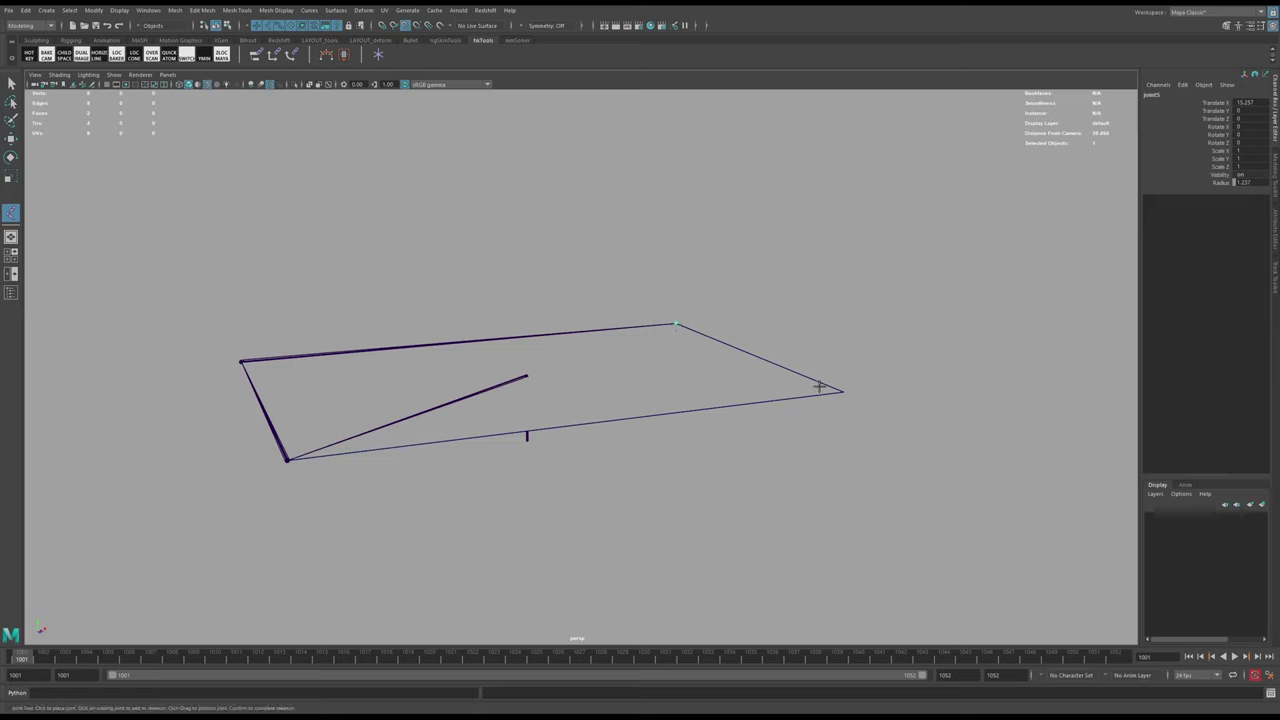
pyautogui.hotkey('ctrl', 'z')
pyautogui.hotkey('ctrl', 'z')
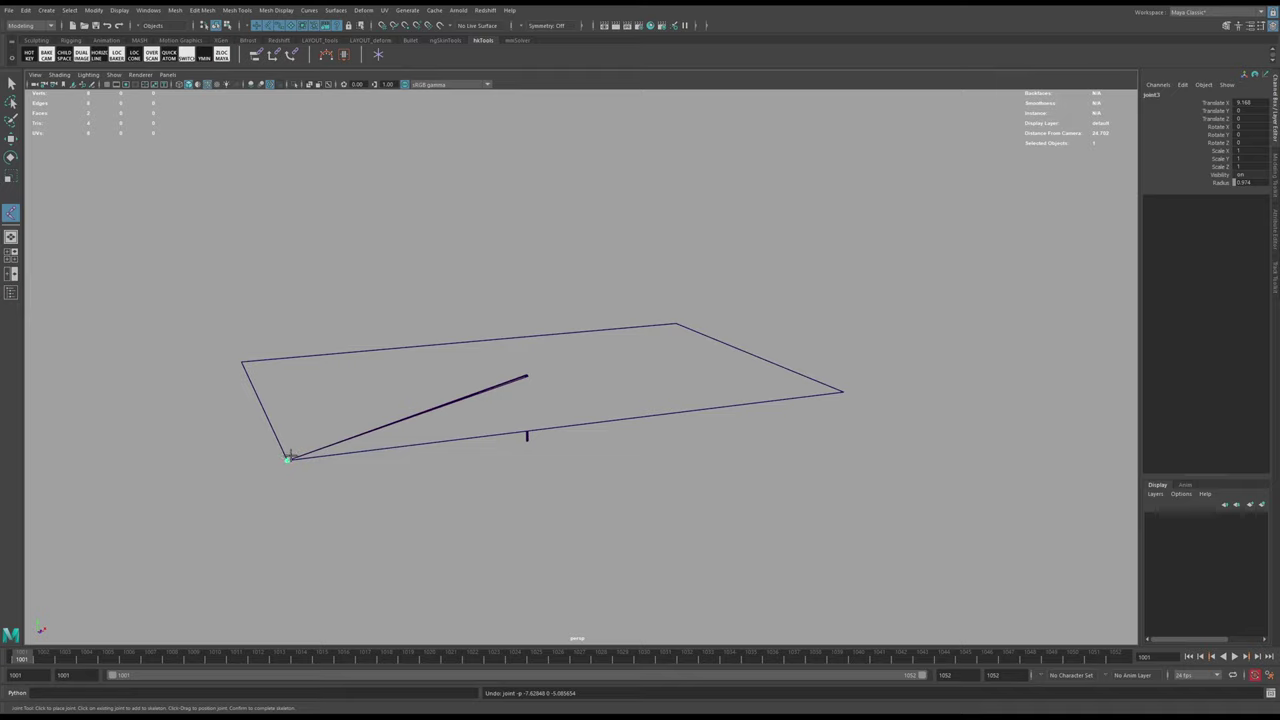
# - Complete the joint chain at the plane's near-left corner and open the Outliner
pyautogui.press('Return')
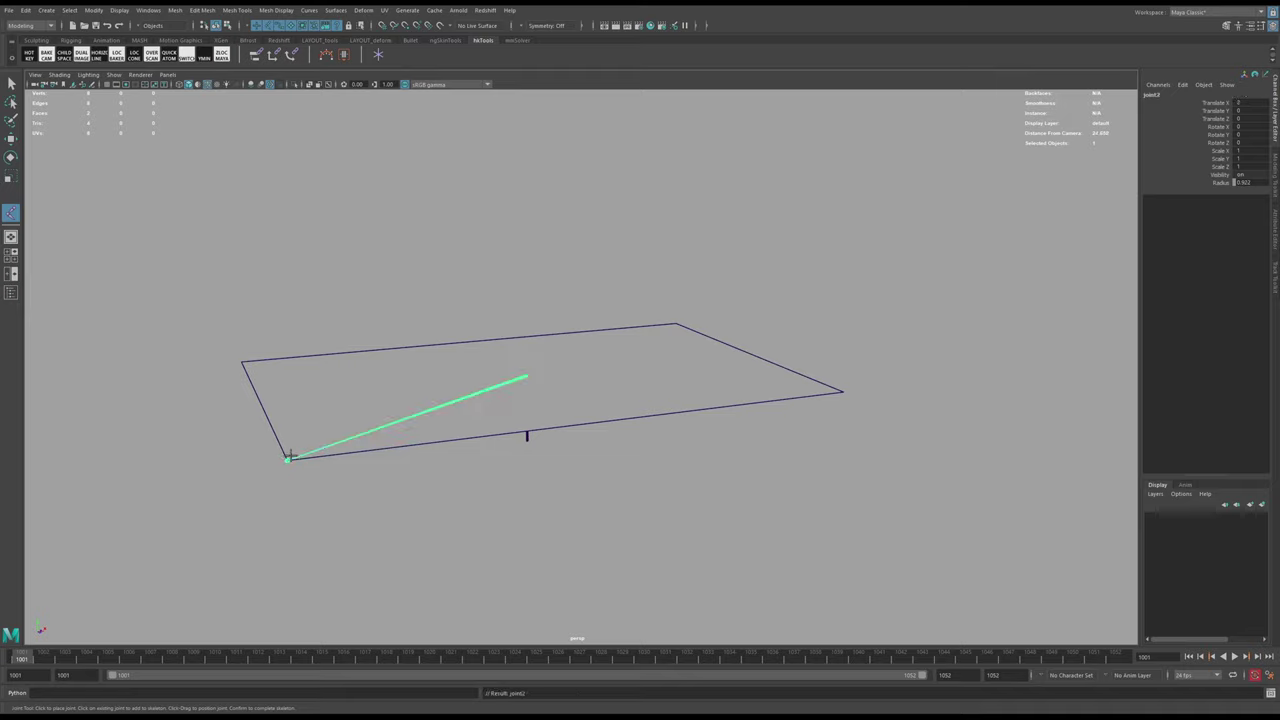
pyautogui.hotkey('shift', 'o')
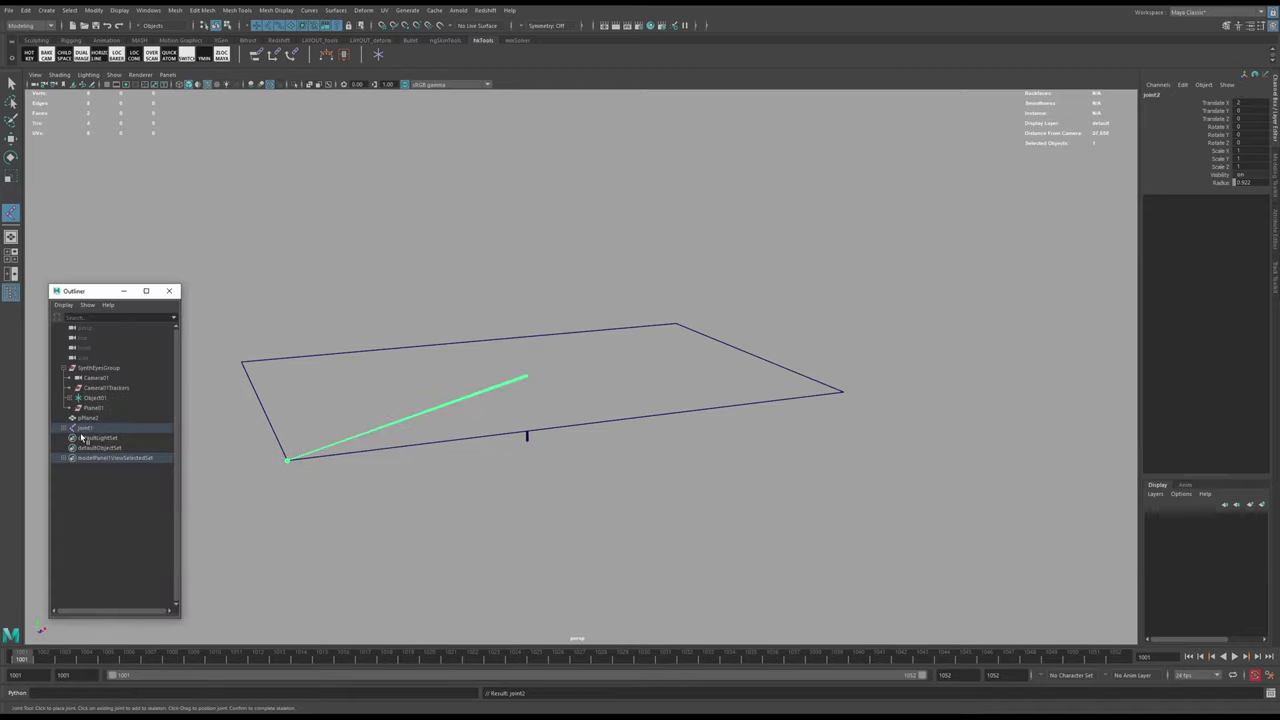
# - Expand the joint1 hierarchy in the Outliner and select joint2 beneath it
pyautogui.click(67, 429)
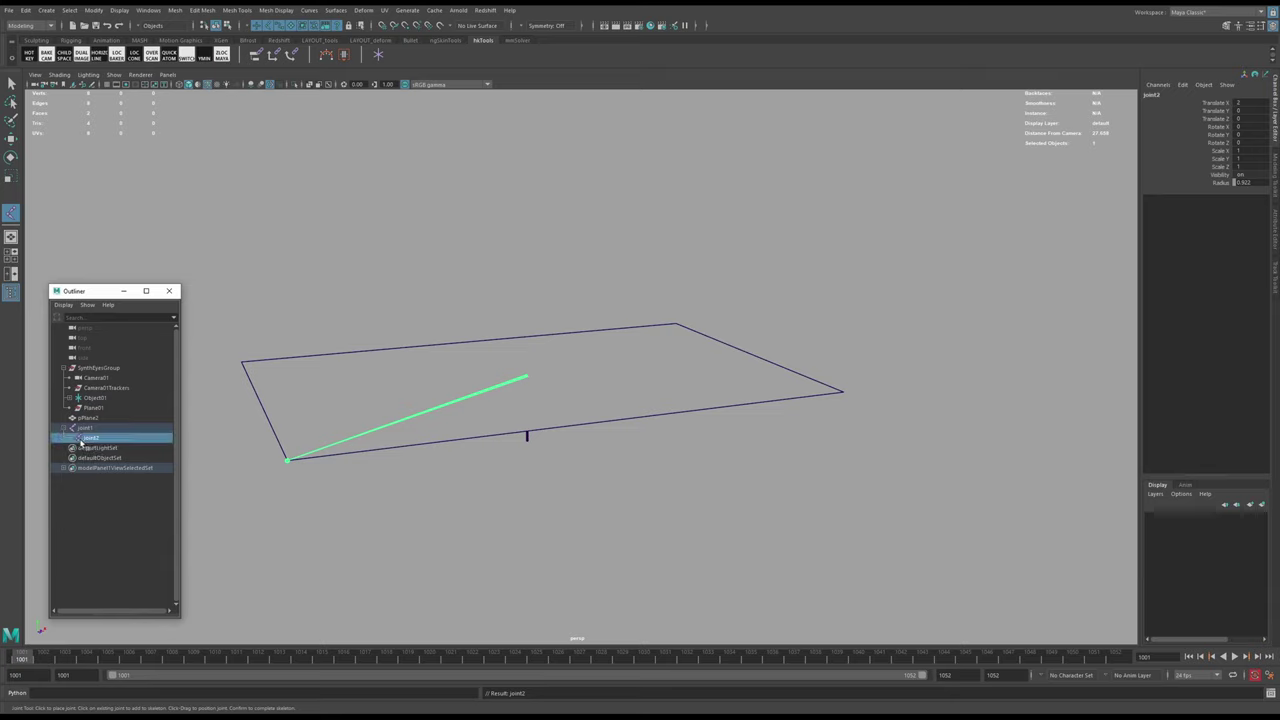
pyautogui.click(71, 440)
pyautogui.click(99, 449)
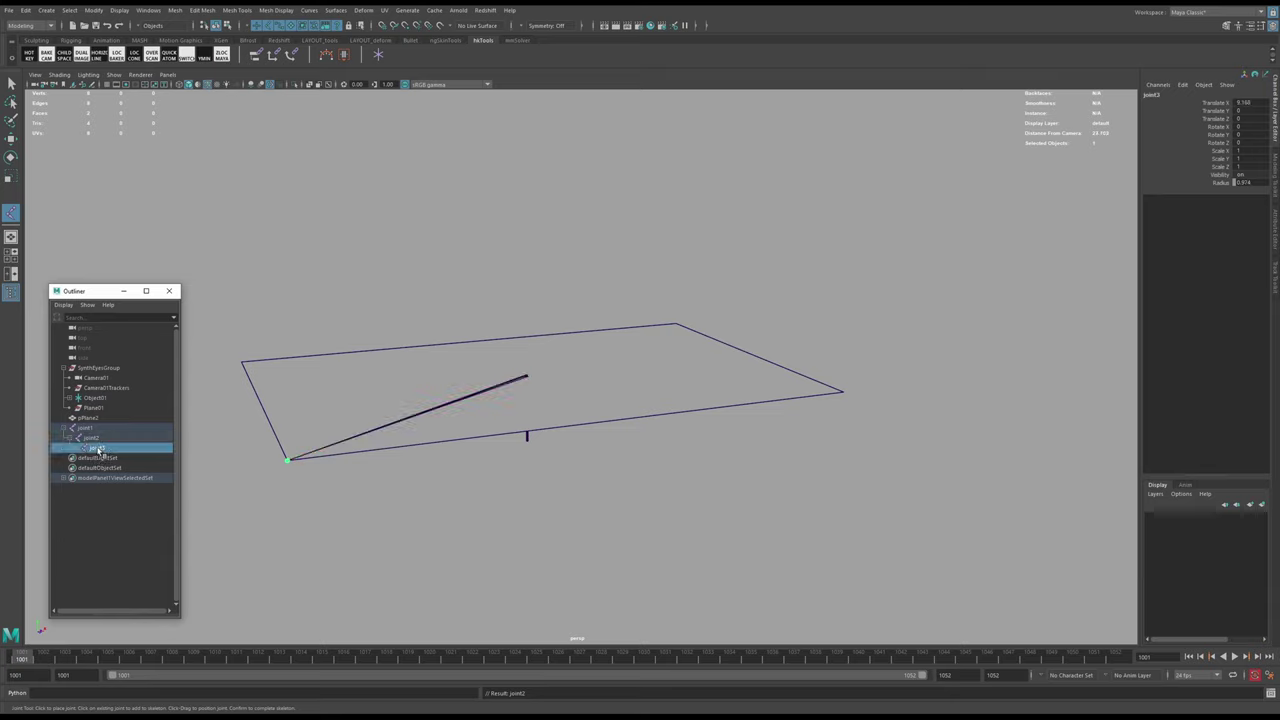
pyautogui.click(89, 440)
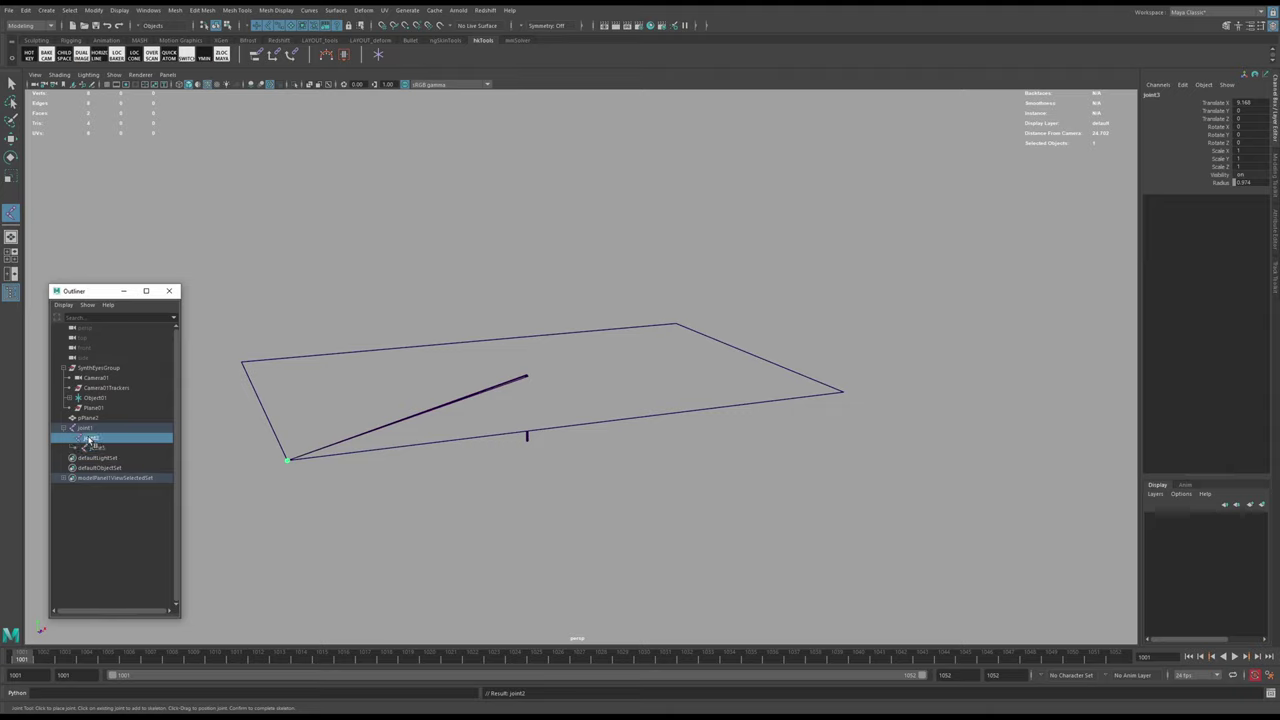
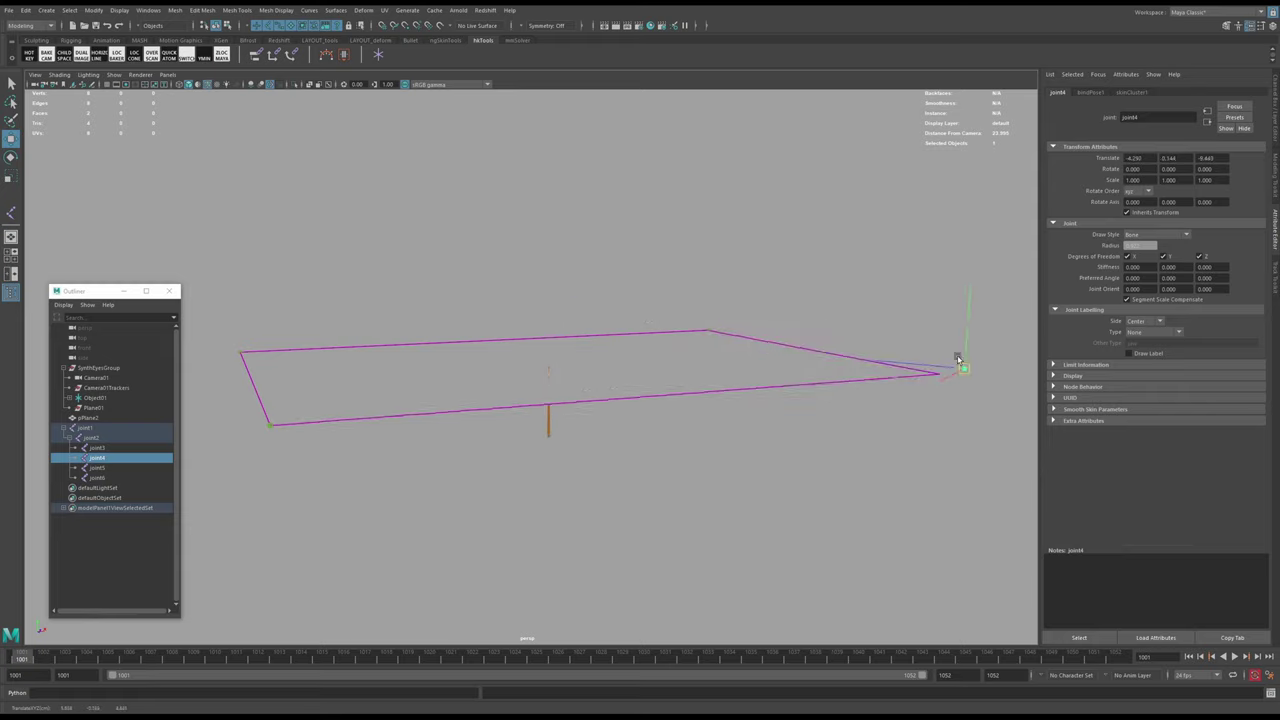
# - Undo the near-right corner joint's test move, then raise the far-right corner joint as a test and undo that too
pyautogui.hotkey('ctrl', 'z')
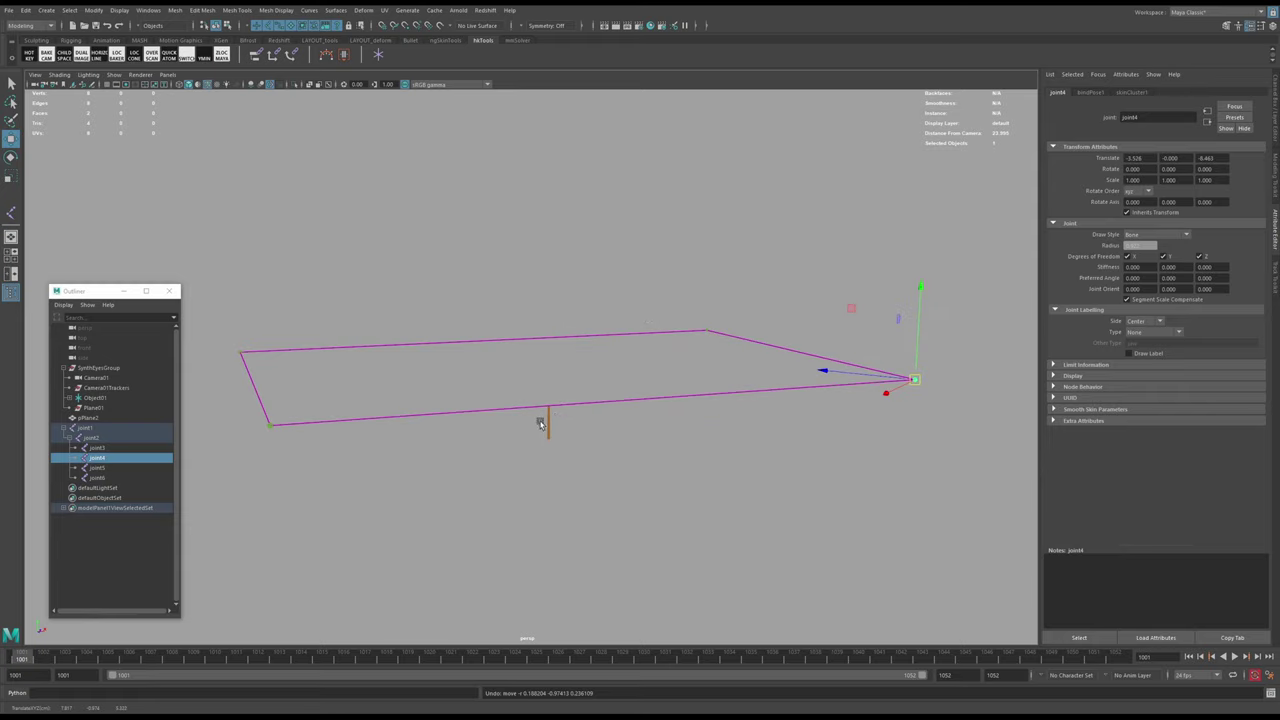
pyautogui.click(712, 329)
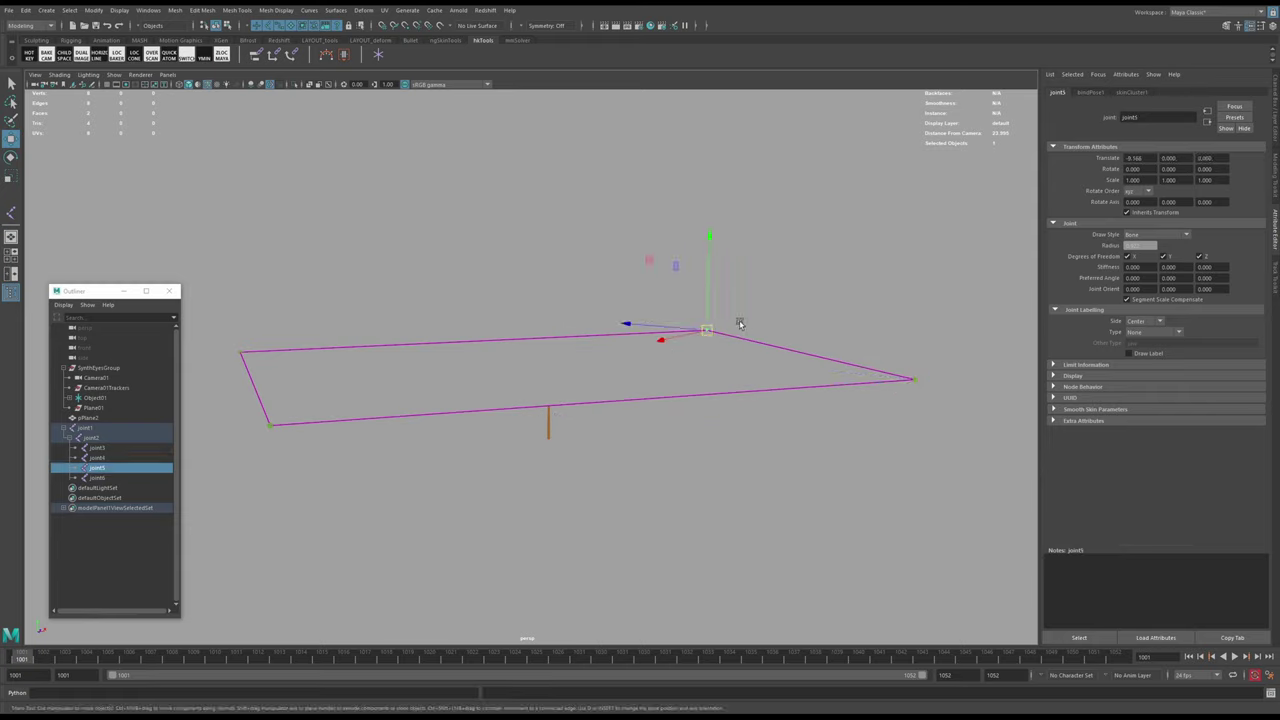
pyautogui.moveTo(708, 331); pyautogui.dragTo(711, 285)
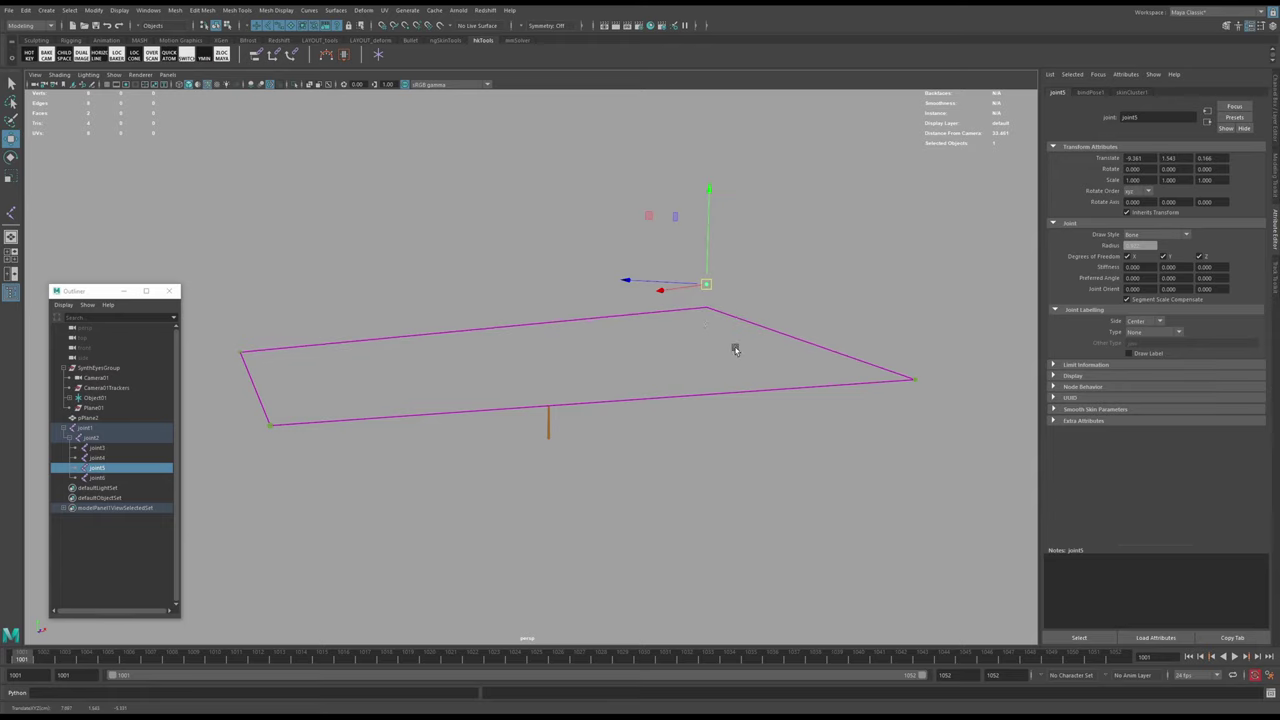
pyautogui.hotkey('ctrl', 'z')
pyautogui.keyDown('alt'); pyautogui.moveTo(636, 381); pyautogui.dragTo(658, 401, button='middle'); pyautogui.keyUp('alt')
pyautogui.keyDown('alt'); pyautogui.moveTo(658, 401); pyautogui.dragTo(654, 410, button='right'); pyautogui.keyUp('alt')
pyautogui.keyDown('alt'); pyautogui.moveTo(653, 410); pyautogui.dragTo(571, 380); pyautogui.keyUp('alt')
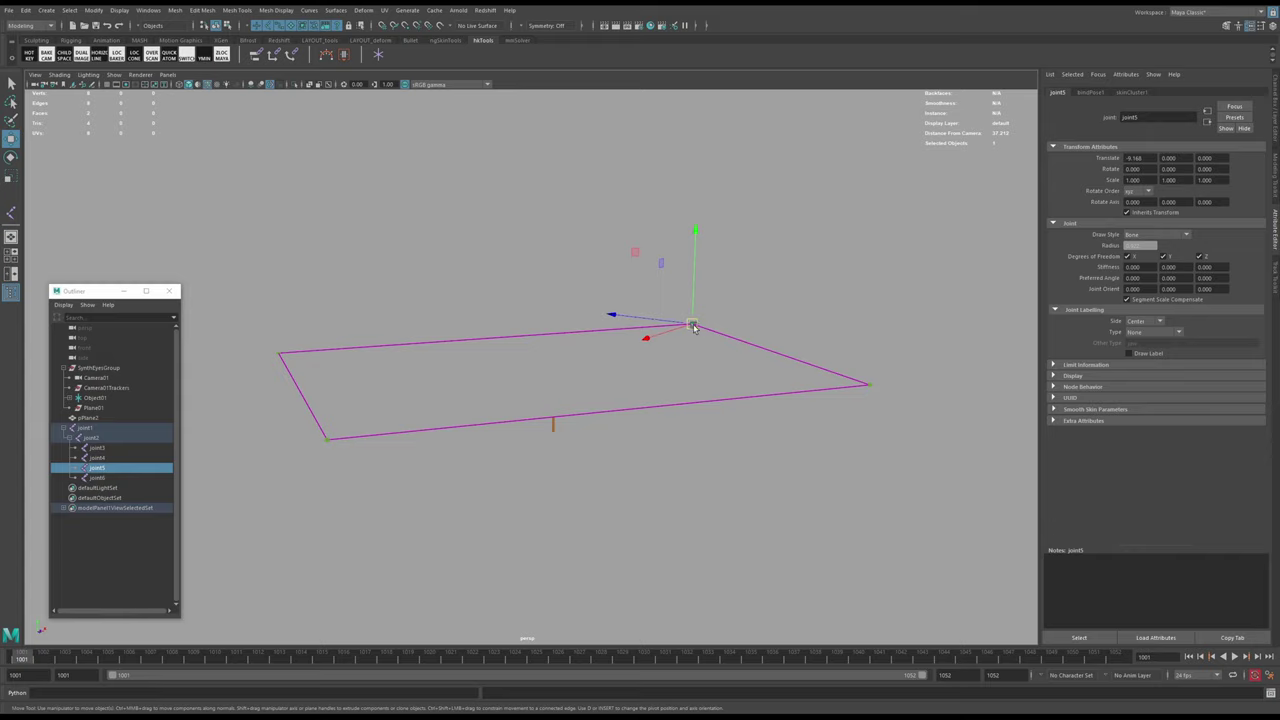
# - Start the Paint Skin Weights Tool on the skinned plane and inspect the influences of joint3, joint4, joint5 and joint6
pyautogui.click(740, 398)
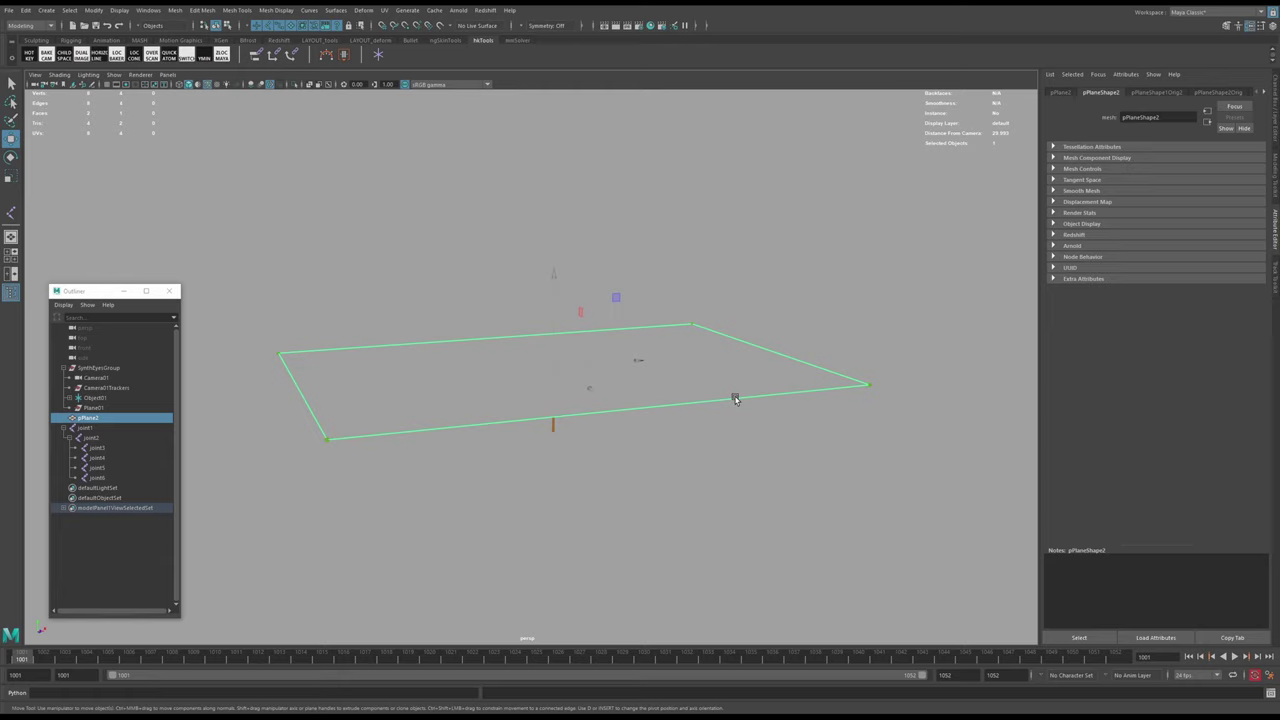
pyautogui.moveTo(735, 399); pyautogui.dragTo(678, 384, button='right')
pyautogui.moveTo(890, 332); pyautogui.dragTo(937, 239)
pyautogui.click(961, 330)
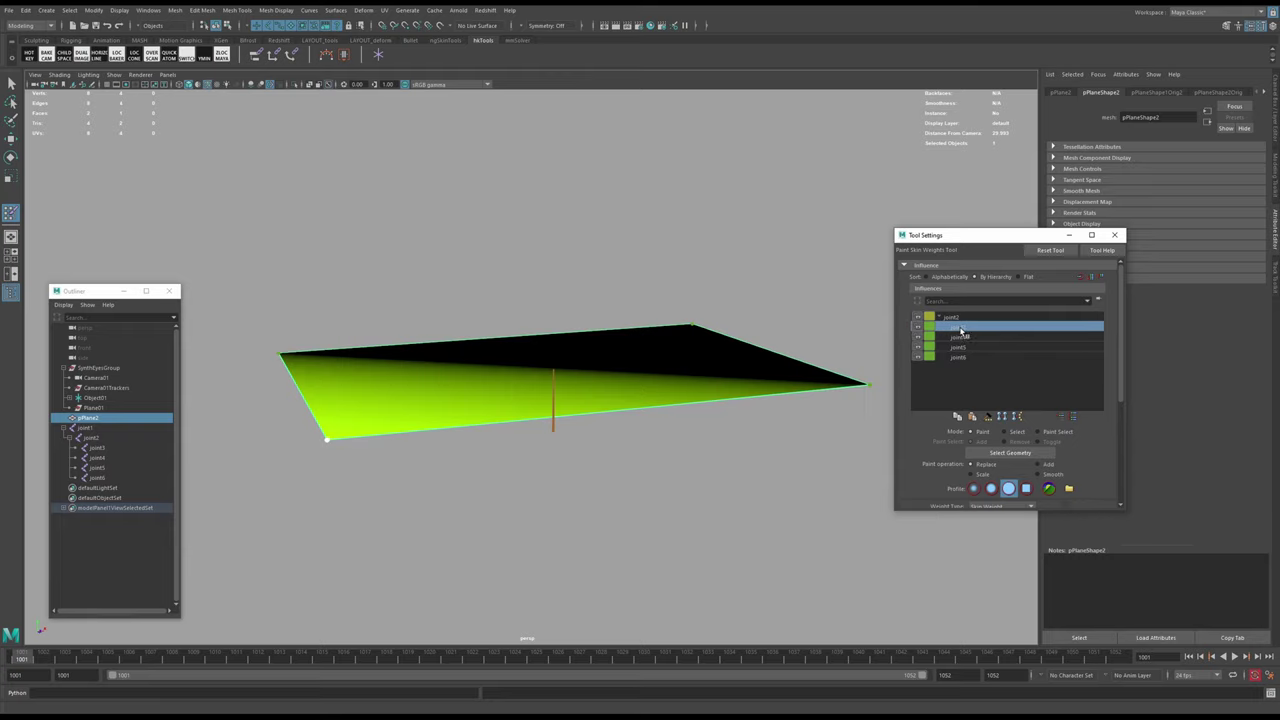
pyautogui.click(960, 337)
pyautogui.click(960, 347)
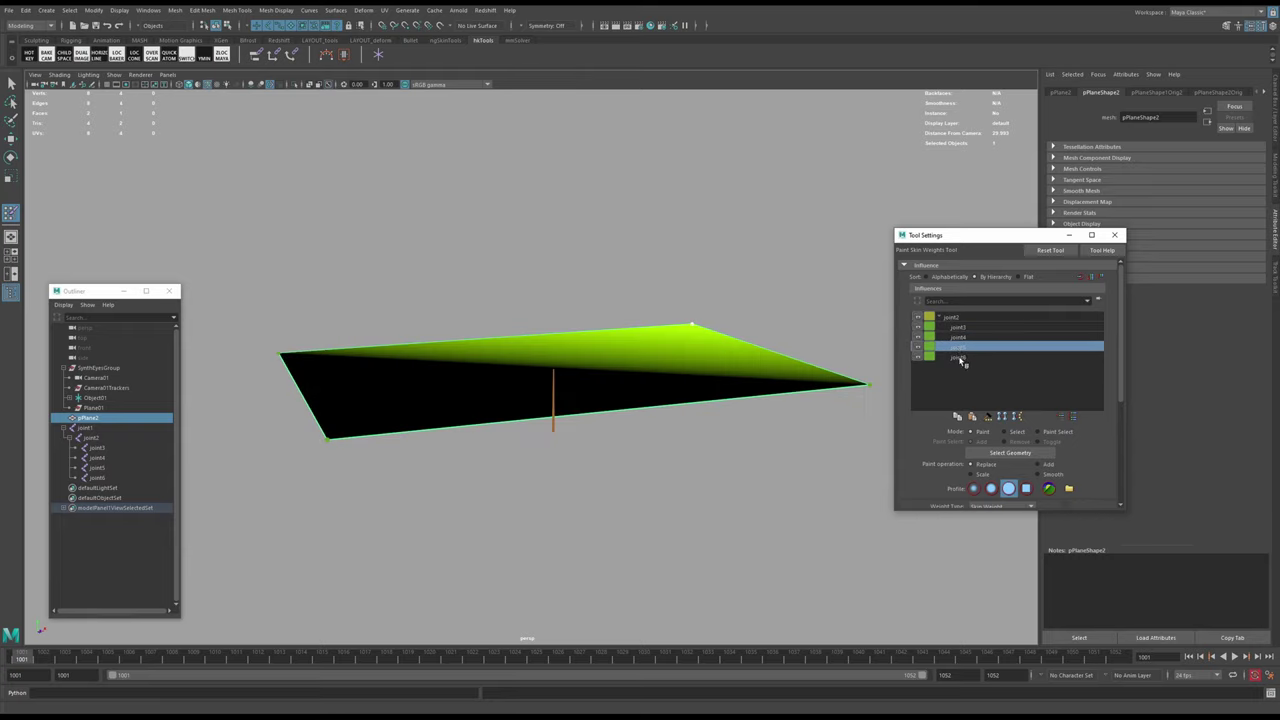
pyautogui.click(960, 356)
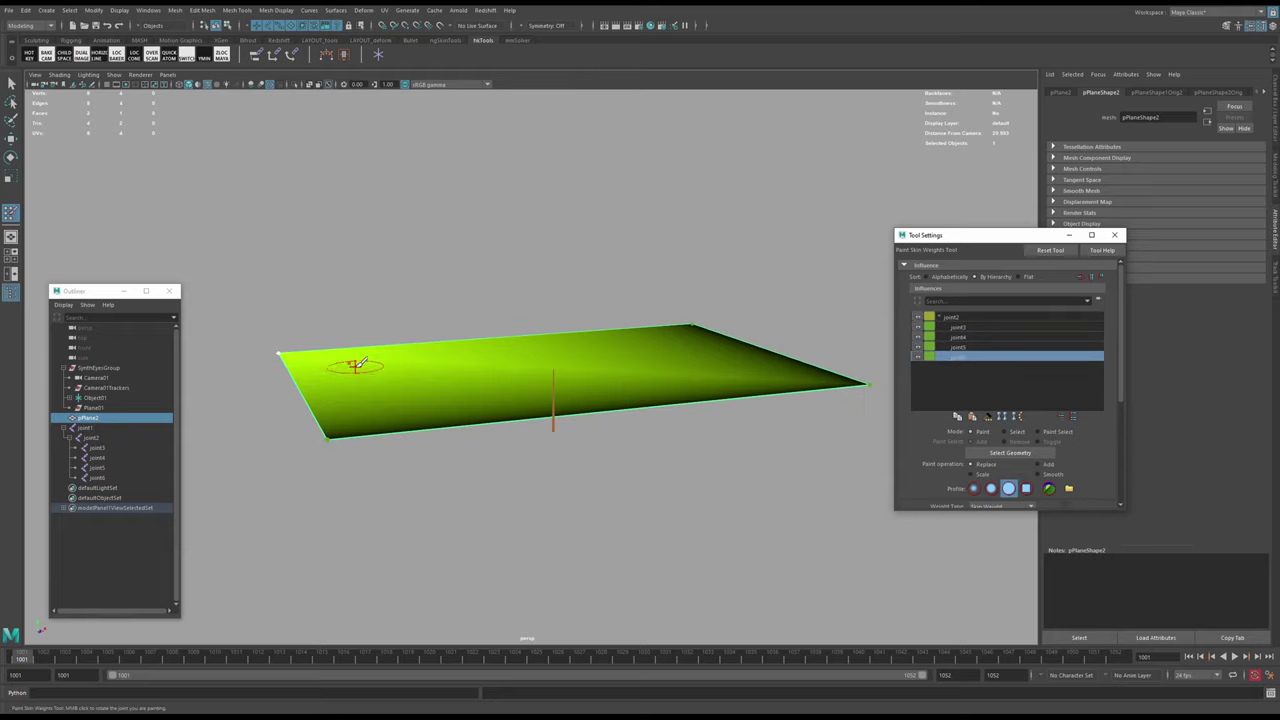
# - Paint joint6's skin weight onto the plane's far-left corner in Replace mode with a value of 1
pyautogui.scroll(-5, 936, 434)
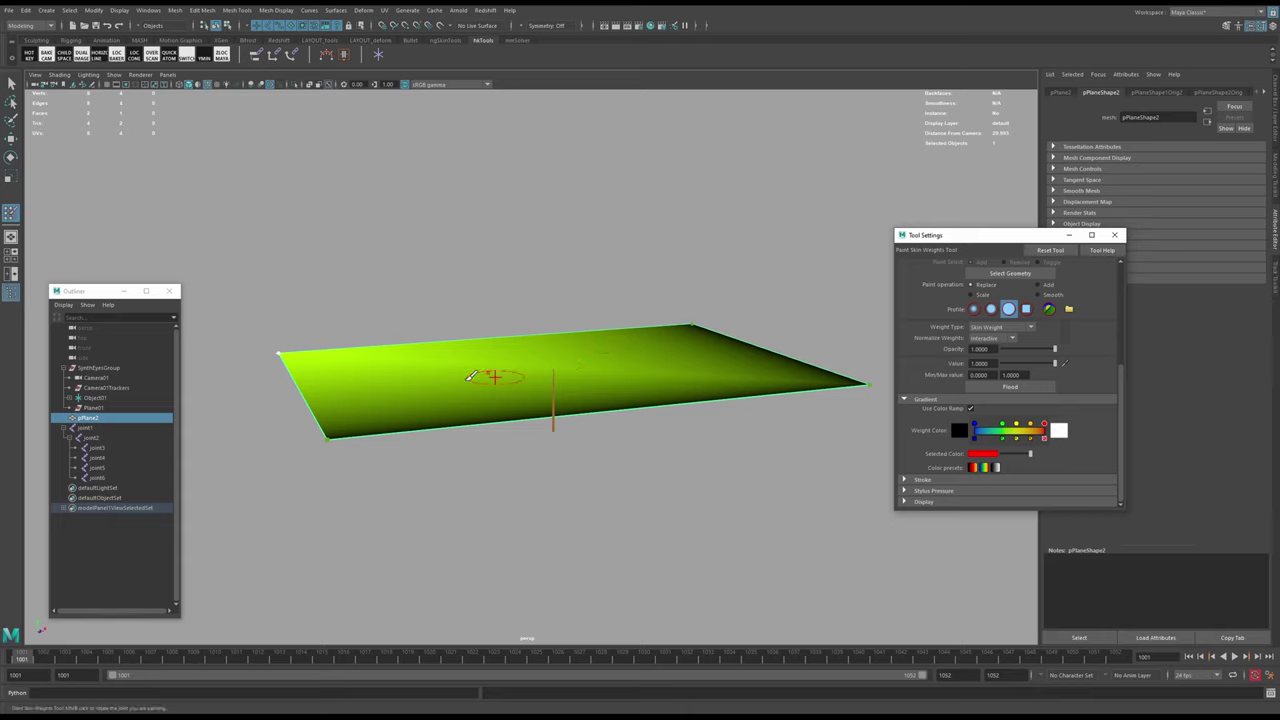
pyautogui.keyDown('alt'); pyautogui.moveTo(440, 385); pyautogui.dragTo(426, 426); pyautogui.keyUp('alt')
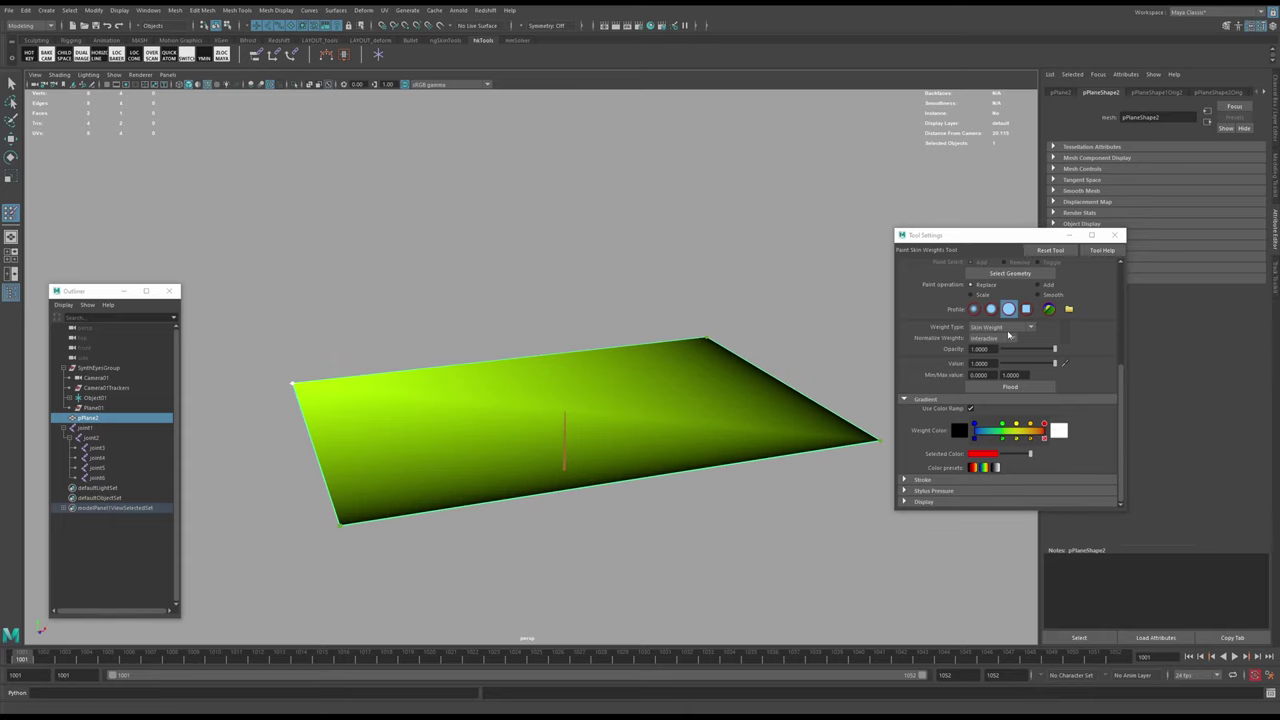
pyautogui.scroll(3, 943, 343)
pyautogui.moveTo(306, 388); pyautogui.dragTo(301, 386)
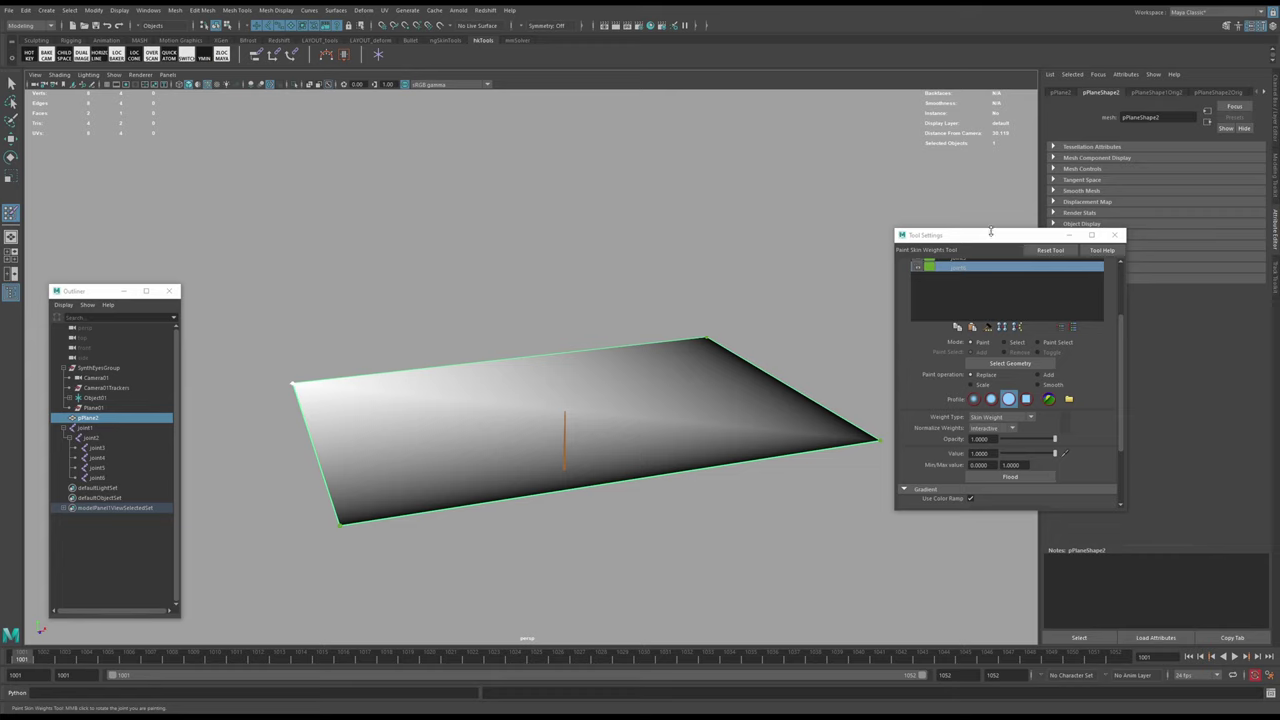
# - Paint joint5's skin weight onto the plane's far-right corner with a value of 1, and select joint3's influence
pyautogui.moveTo(990, 231); pyautogui.dragTo(985, 112)
pyautogui.scroll(3, 967, 185)
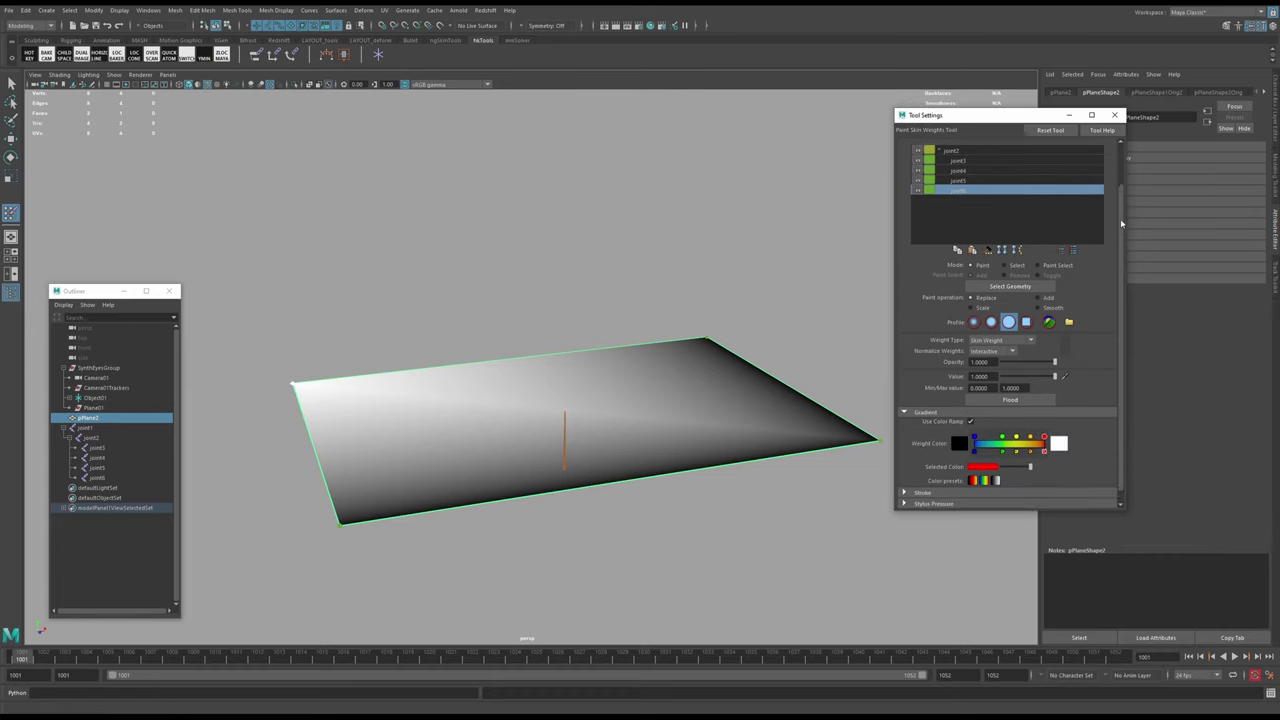
pyautogui.click(962, 228)
pyautogui.click(706, 339)
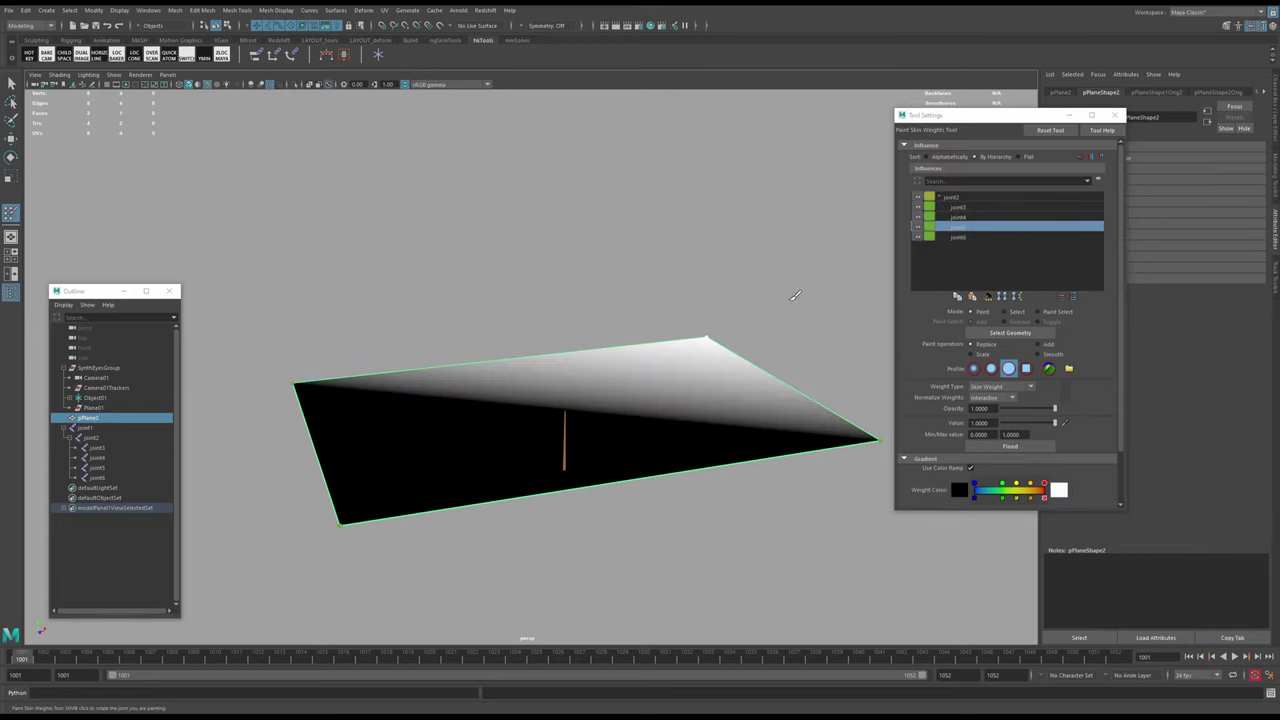
pyautogui.click(957, 206)
# - Test the skinning by raising the near-left corner joint with the Move tool, and undo the move
pyautogui.press('w')
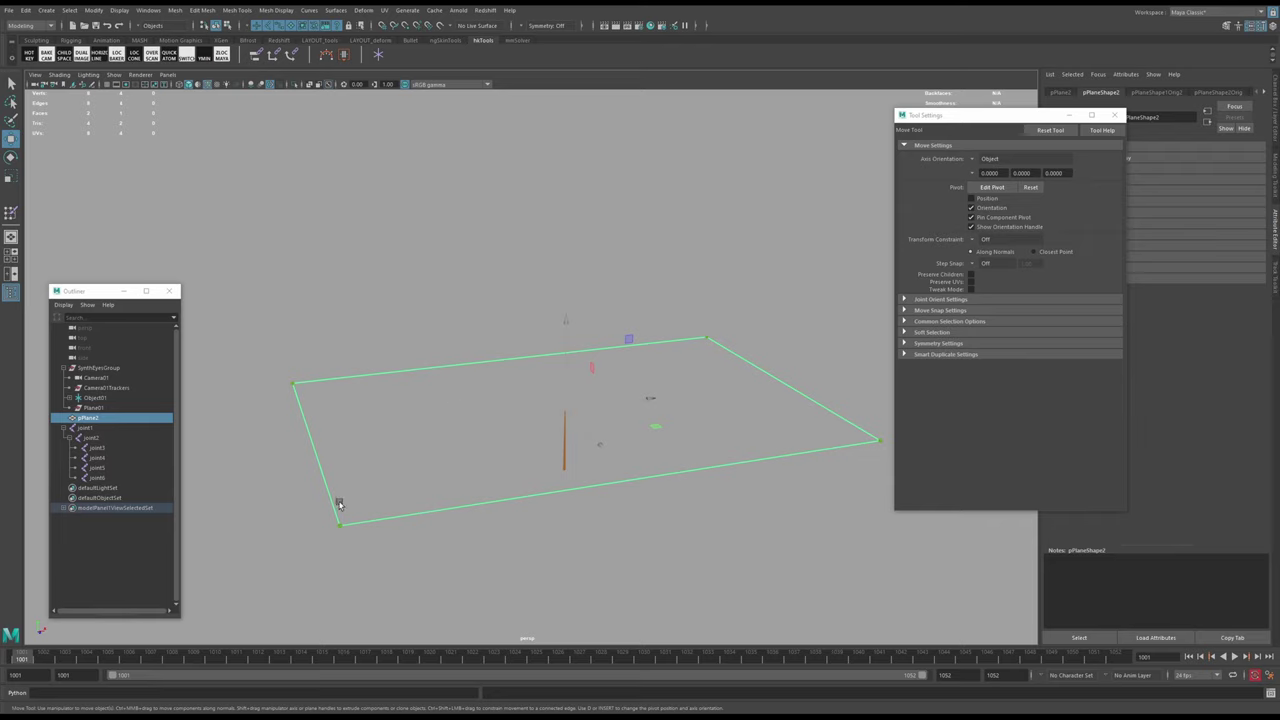
pyautogui.click(341, 527)
pyautogui.moveTo(340, 516); pyautogui.dragTo(343, 425)
pyautogui.hotkey('ctrl', 'z')
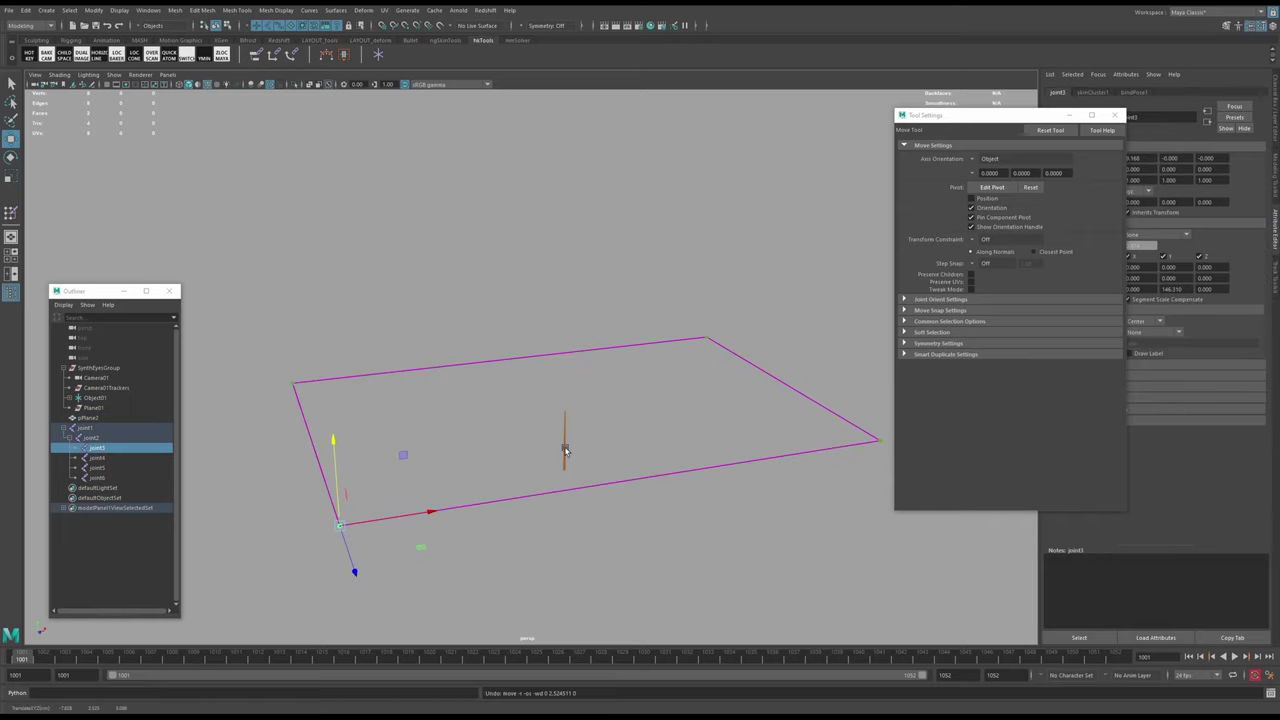
# - Test the rig by rotating the root joint and moving the near-right corner joint, and undo the corner move
pyautogui.click(565, 452)
pyautogui.press('e')
pyautogui.moveTo(565, 455); pyautogui.dragTo(667, 398)
pyautogui.click(655, 348)
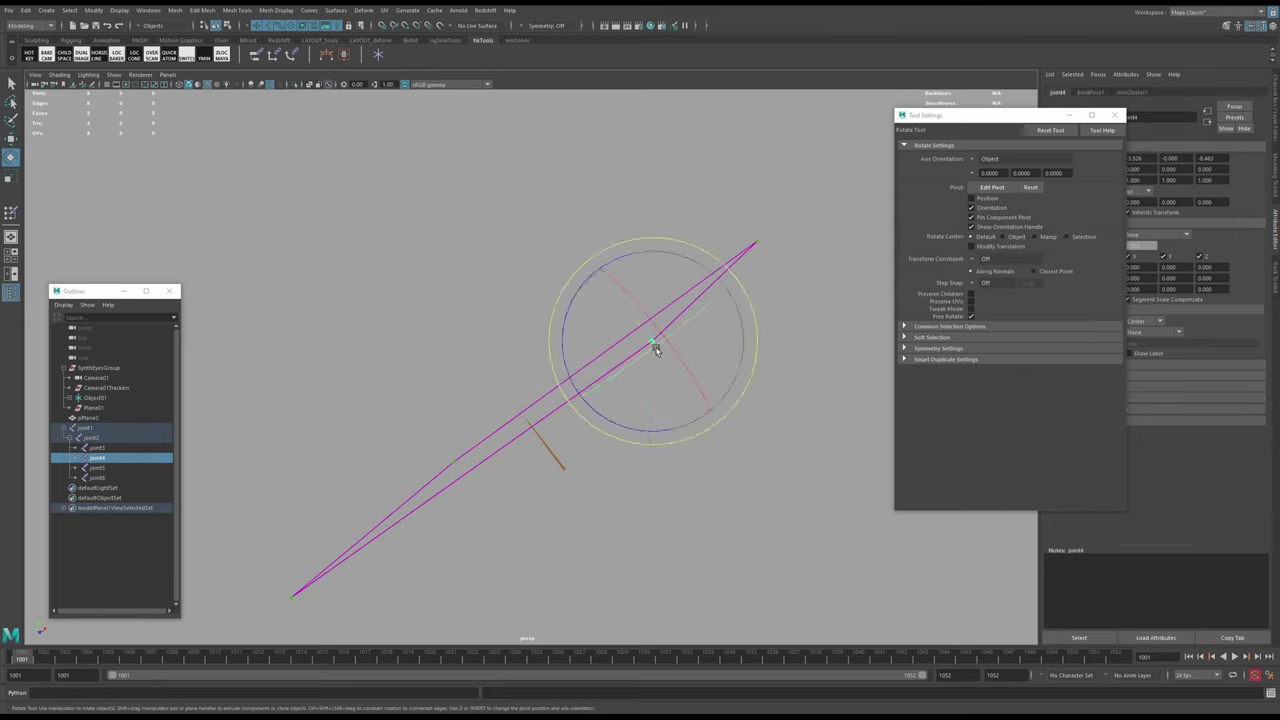
pyautogui.press('w')
pyautogui.moveTo(651, 337); pyautogui.dragTo(604, 328)
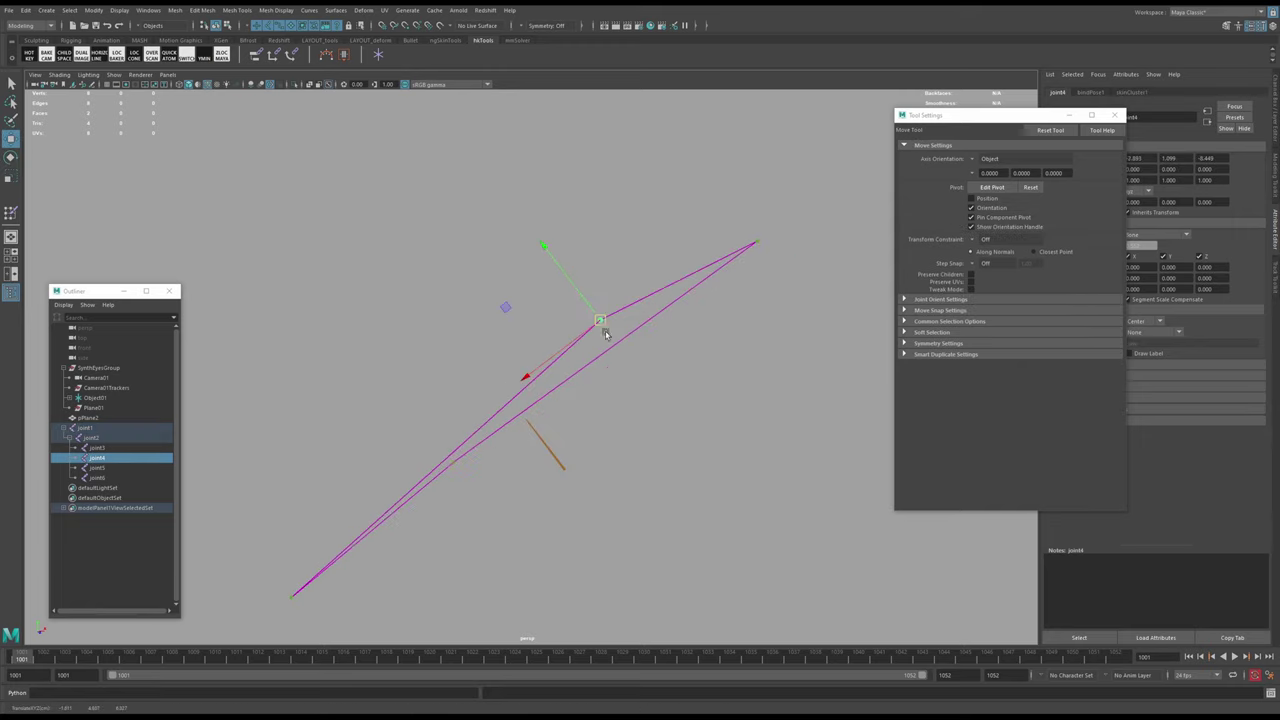
pyautogui.hotkey('ctrl', 'z')
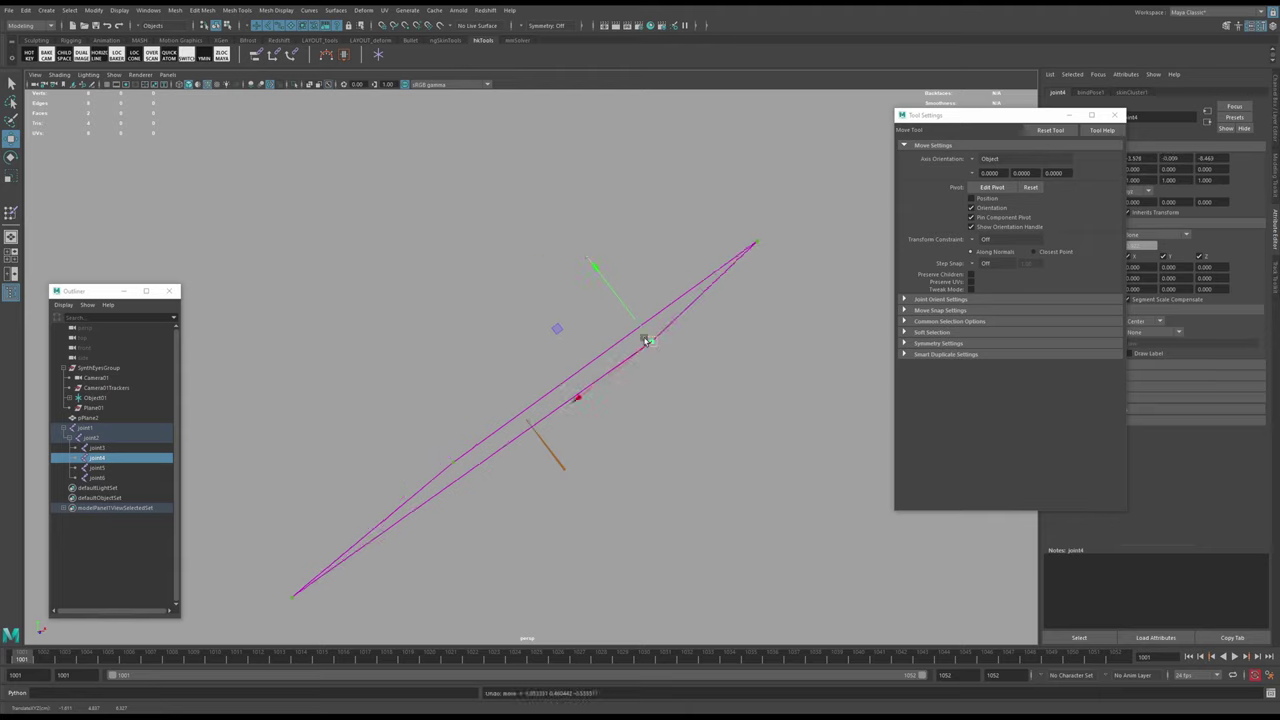
# - Undo the remaining test changes to the rig, including the root joint's rotation
pyautogui.hotkey('ctrl', 'z')
pyautogui.hotkey('ctrl', 'z')
pyautogui.hotkey('ctrl', 'z')
pyautogui.hotkey('ctrl', 'z')
pyautogui.hotkey('ctrl', 'z')
pyautogui.hotkey('ctrl', 'z')
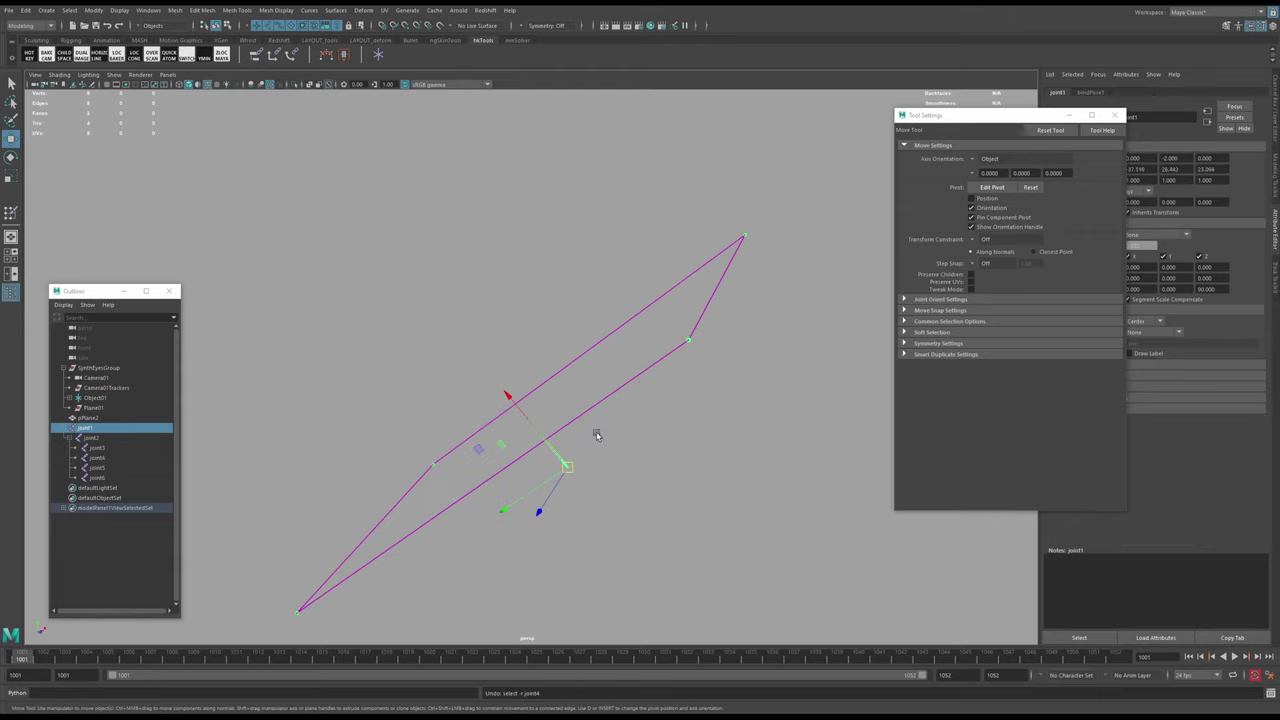
pyautogui.hotkey('ctrl', 'z')
pyautogui.hotkey('ctrl', 'z')
pyautogui.hotkey('ctrl', 'z')
pyautogui.hotkey('ctrl', 'z')
pyautogui.hotkey('ctrl', 'z')
pyautogui.hotkey('ctrl', 'z')
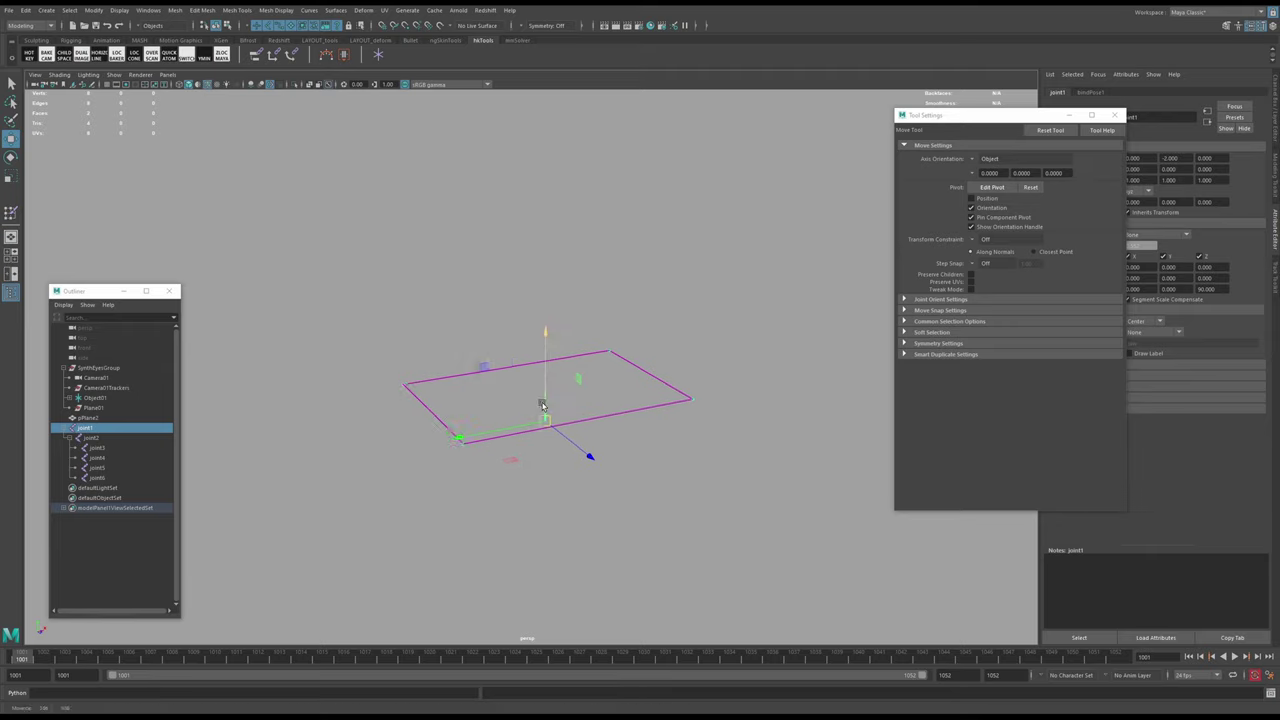
pyautogui.hotkey('ctrl', 'z')
pyautogui.hotkey('ctrl', 'z')
pyautogui.hotkey('ctrl', 'z')
pyautogui.hotkey('ctrl', 'z')
pyautogui.hotkey('ctrl', 'z')
pyautogui.hotkey('ctrl', 'z')
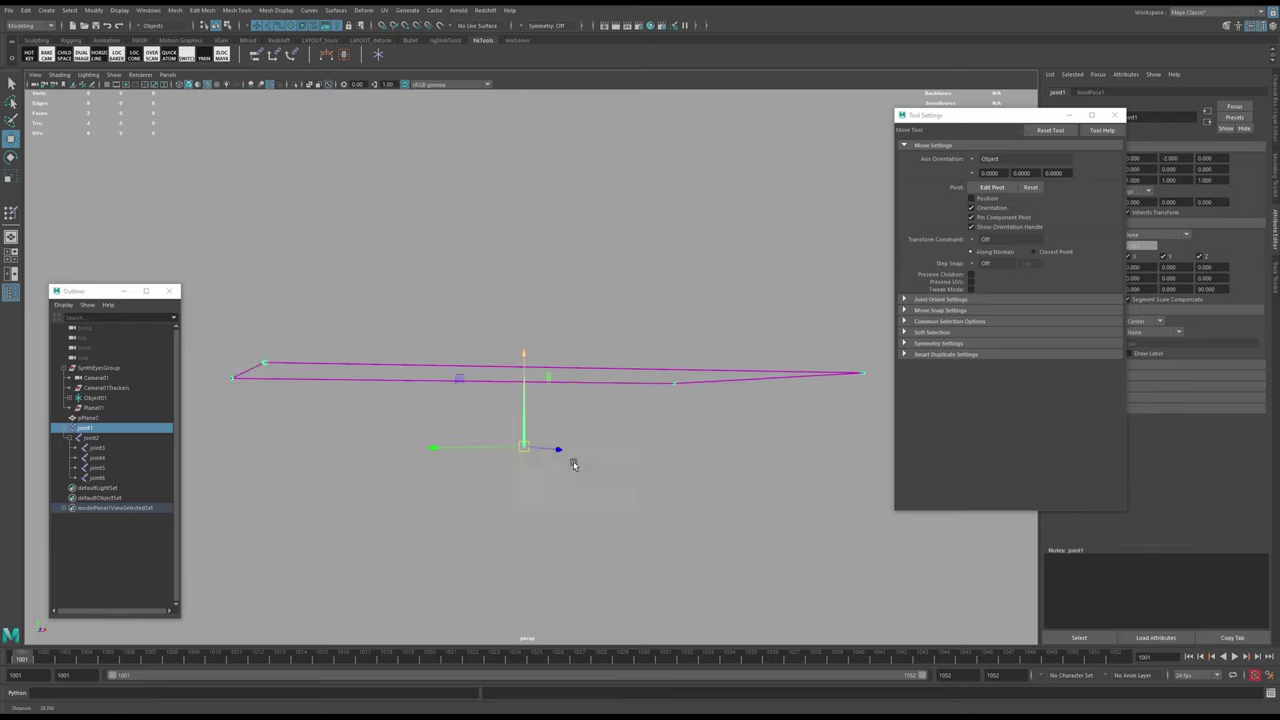
pyautogui.hotkey('ctrl', 'z')
pyautogui.hotkey('ctrl', 'z')
pyautogui.hotkey('ctrl', 'z')
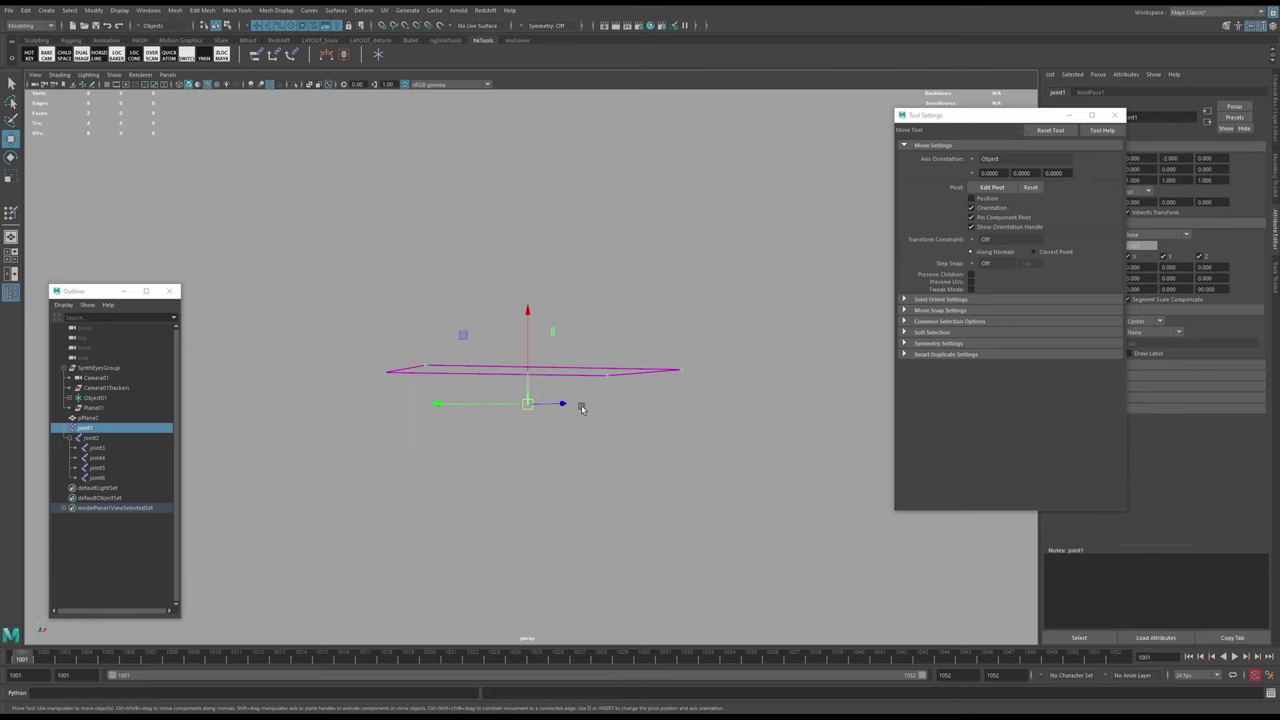
pyautogui.hotkey('ctrl', 'z')
pyautogui.hotkey('ctrl', 'z')
pyautogui.hotkey('ctrl', 'z')
pyautogui.hotkey('ctrl', 'z')
pyautogui.hotkey('ctrl', 'z')
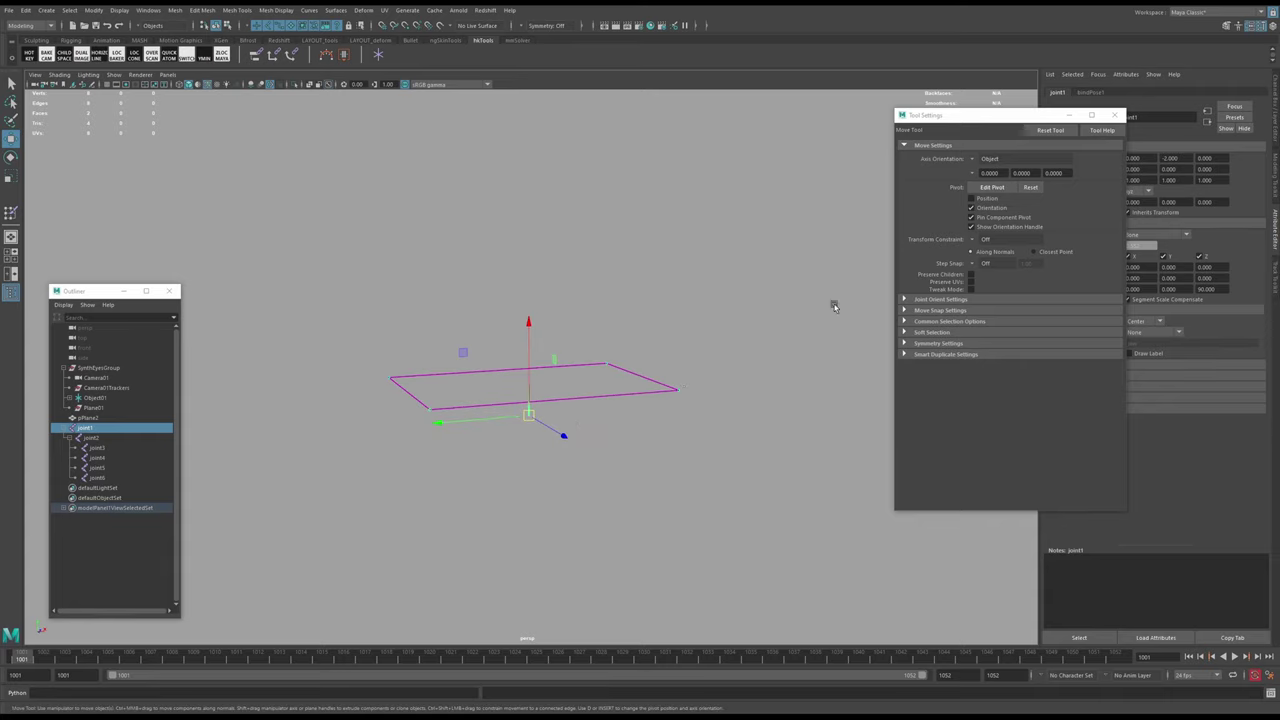
# - Close the Tool Settings window and select the tracked plane above the rig
pyautogui.click(1111, 121)
pyautogui.hotkey('ctrl', 'z')
pyautogui.hotkey('ctrl', 'z')
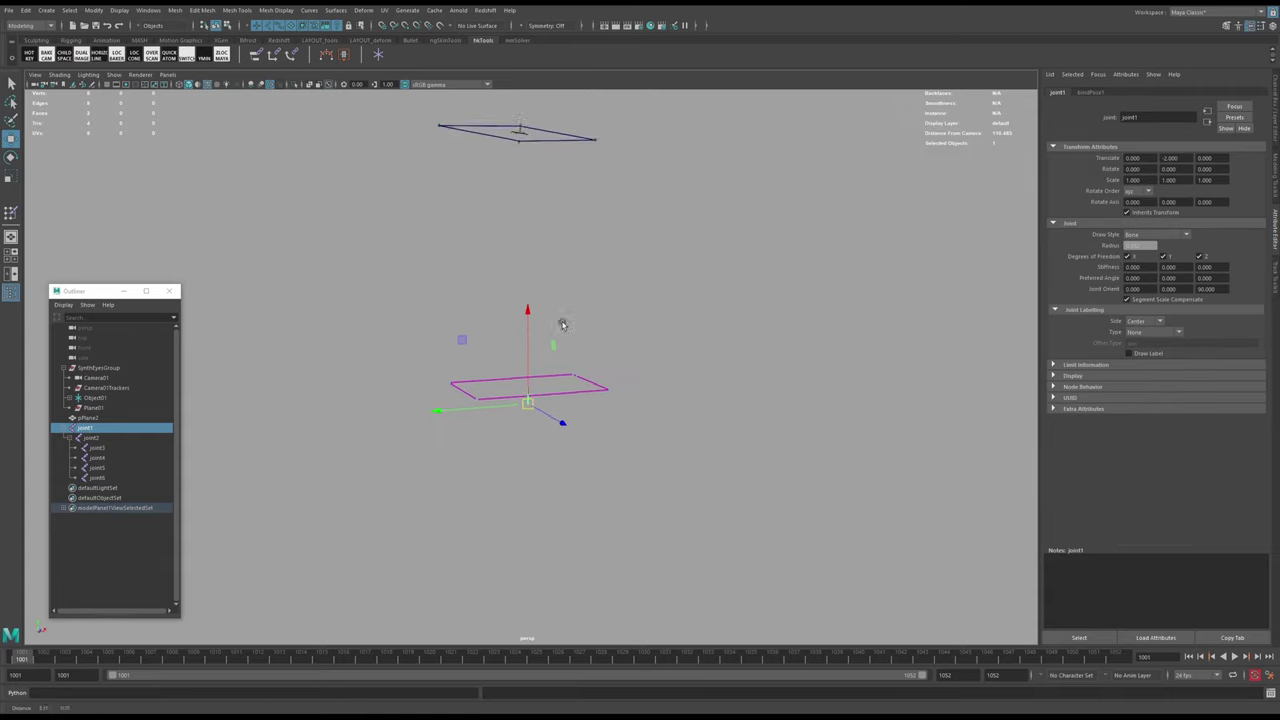
pyautogui.scroll(3, 477, 352)
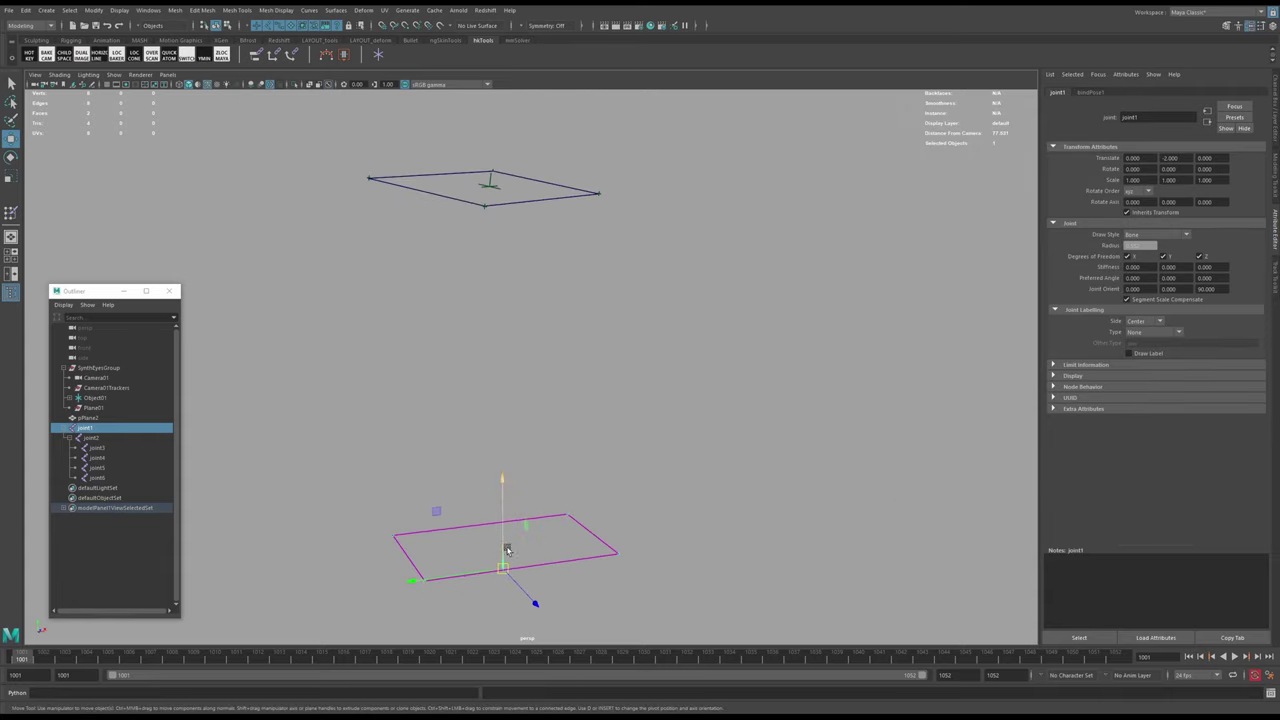
pyautogui.hotkey('ctrl', 'z')
pyautogui.click(508, 190)
pyautogui.press('f')
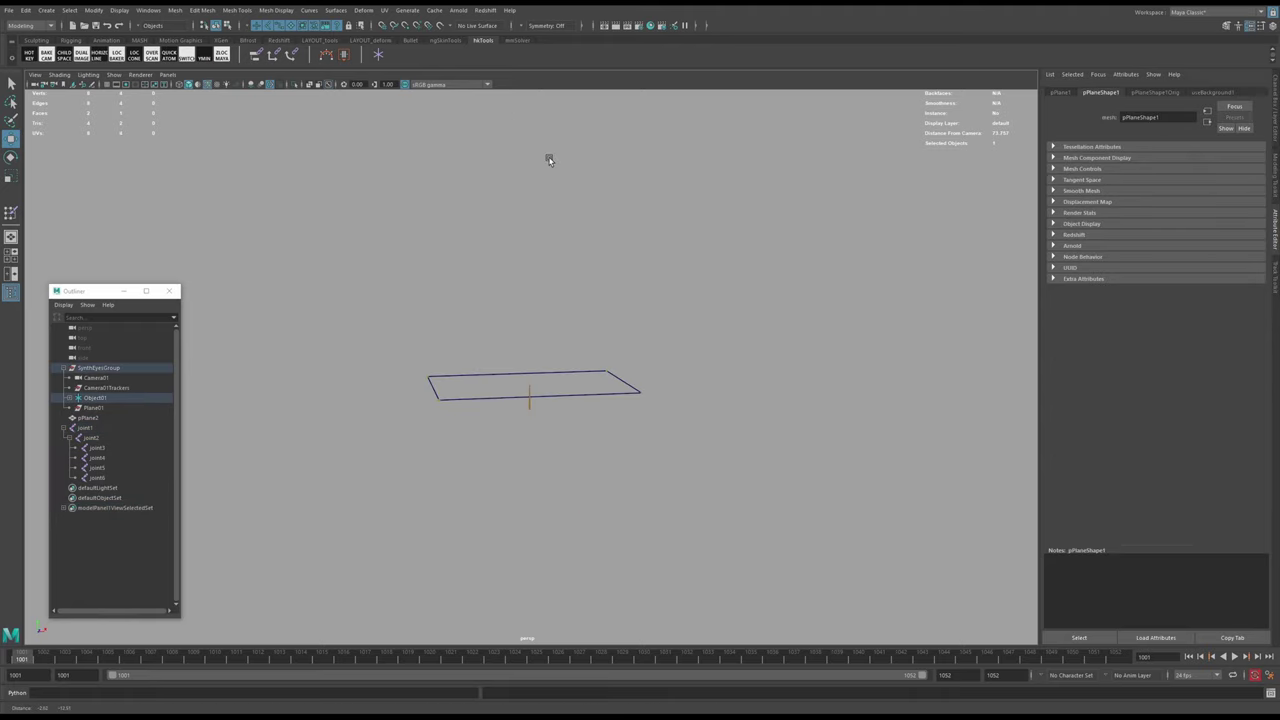
# - Select the root joint plus the tracked plane and match the joint's translation to the plane
pyautogui.scroll(3, 557, 426)
pyautogui.keyDown('alt'); pyautogui.moveTo(557, 426); pyautogui.dragTo(528, 535); pyautogui.keyUp('alt')
pyautogui.click(529, 417)
pyautogui.keyDown('shift'); pyautogui.click(531, 140); pyautogui.keyUp('shift')
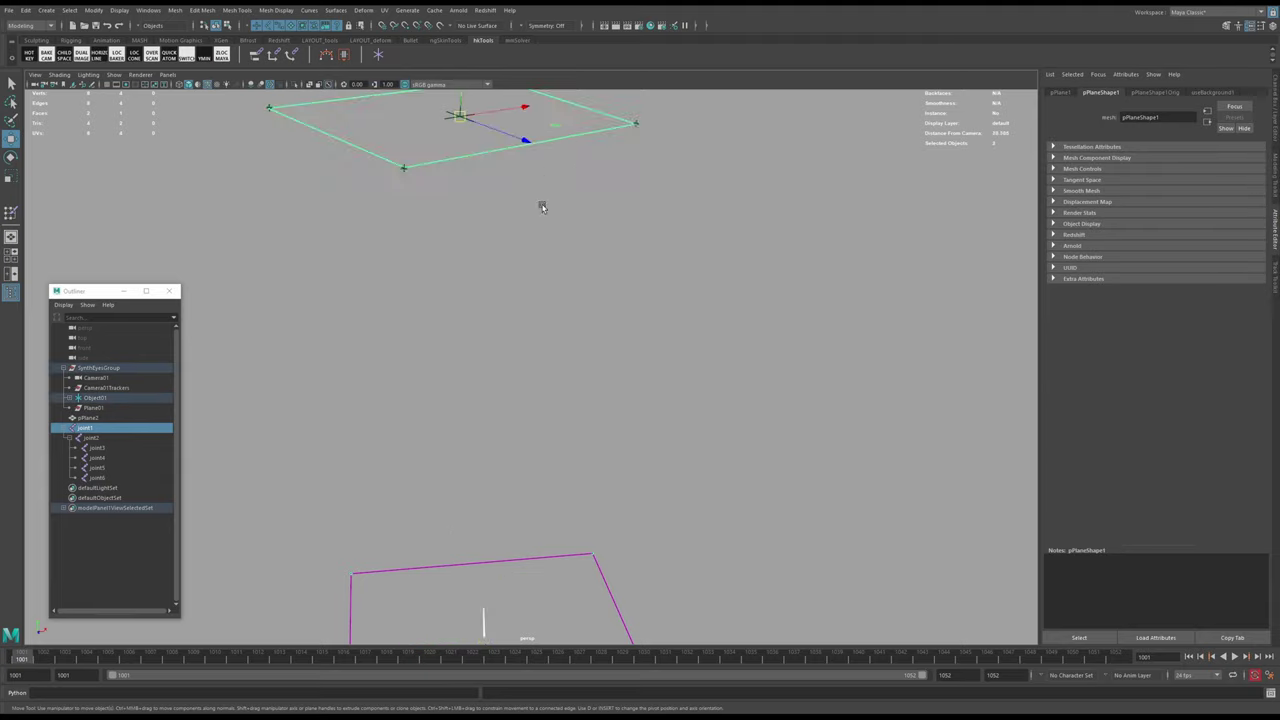
pyautogui.press('f')
pyautogui.press('space')
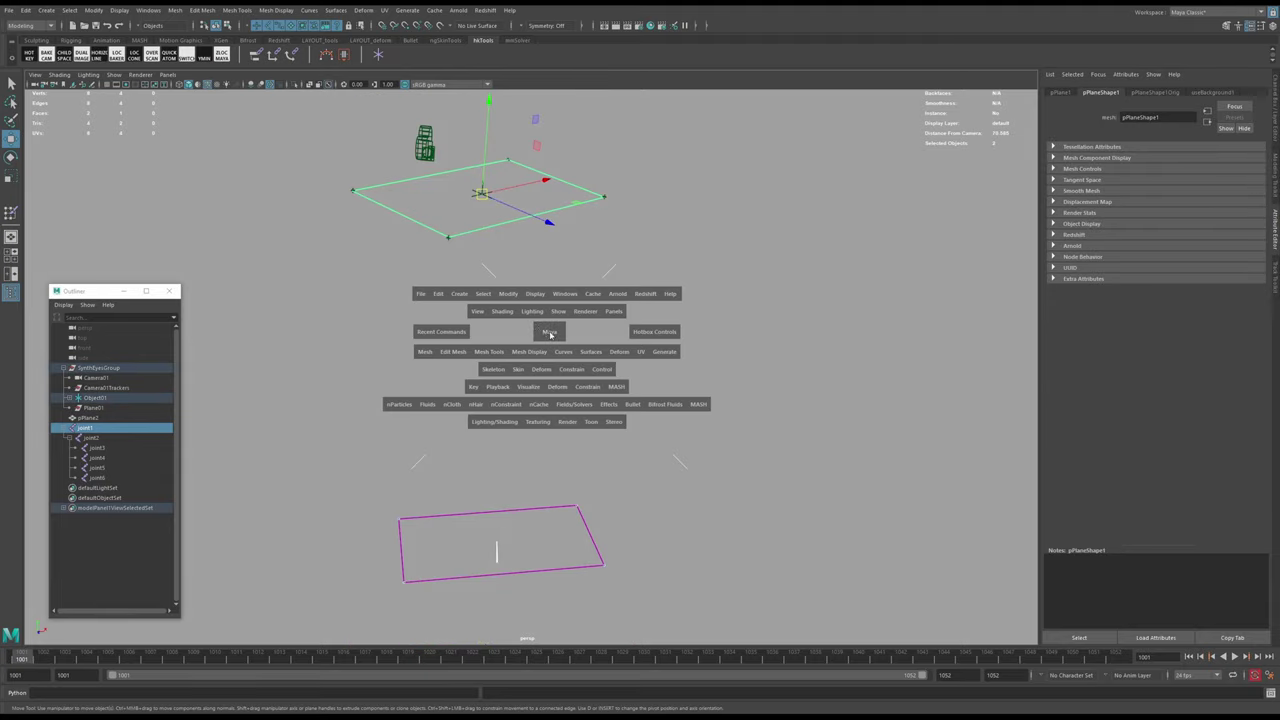
pyautogui.moveTo(508, 293); pyautogui.dragTo(674, 376)
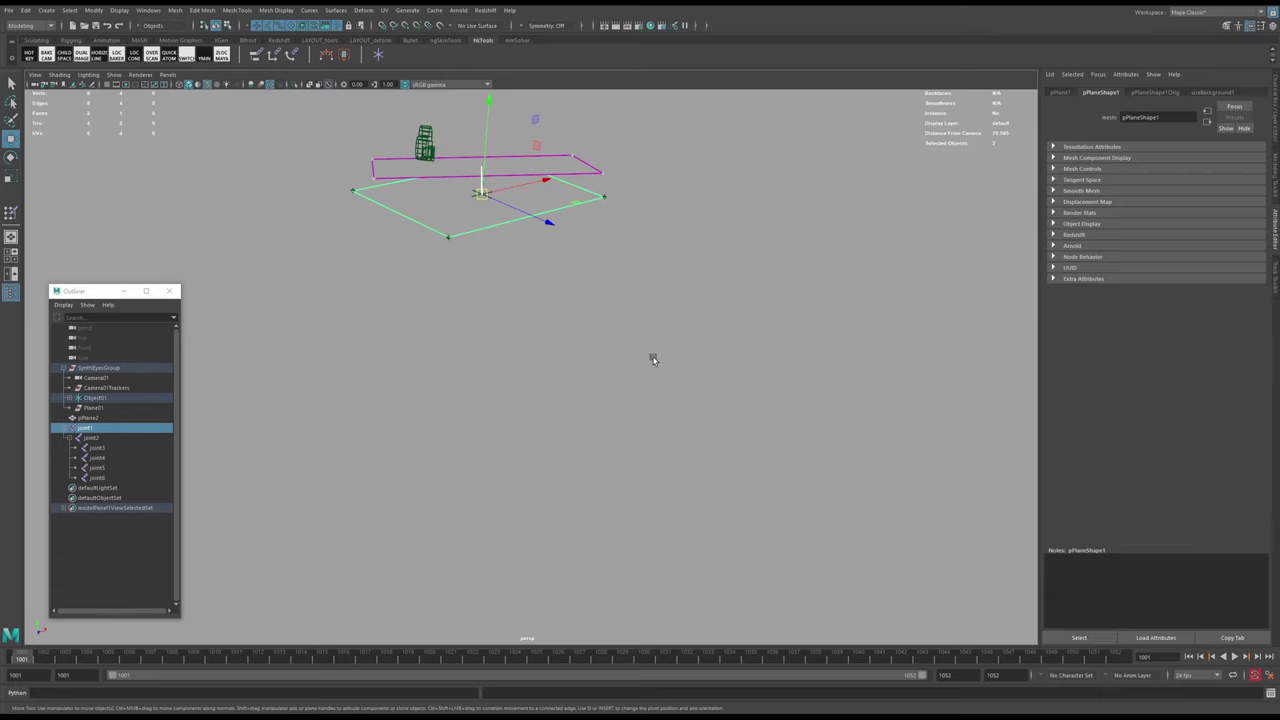
# - Match the root joint's rotation to the selected tracked plane
pyautogui.press('f')
pyautogui.press('space')
pyautogui.click(480, 223)
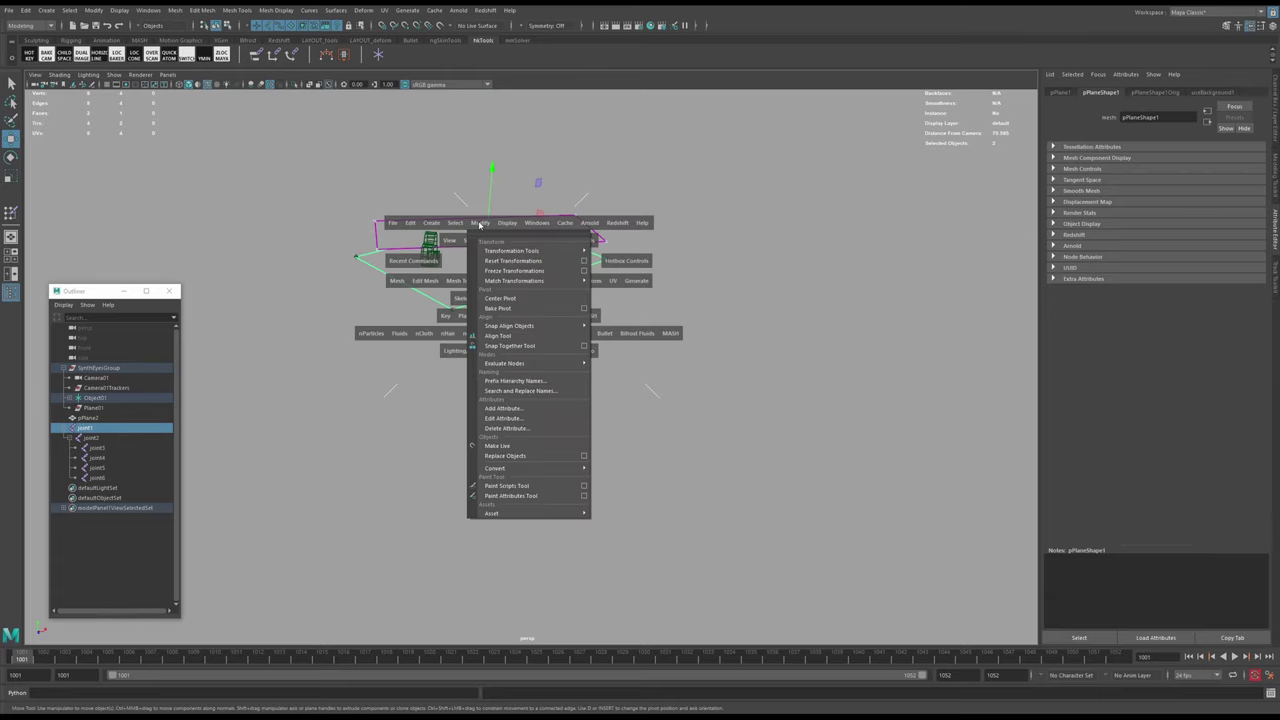
pyautogui.moveTo(530, 281)
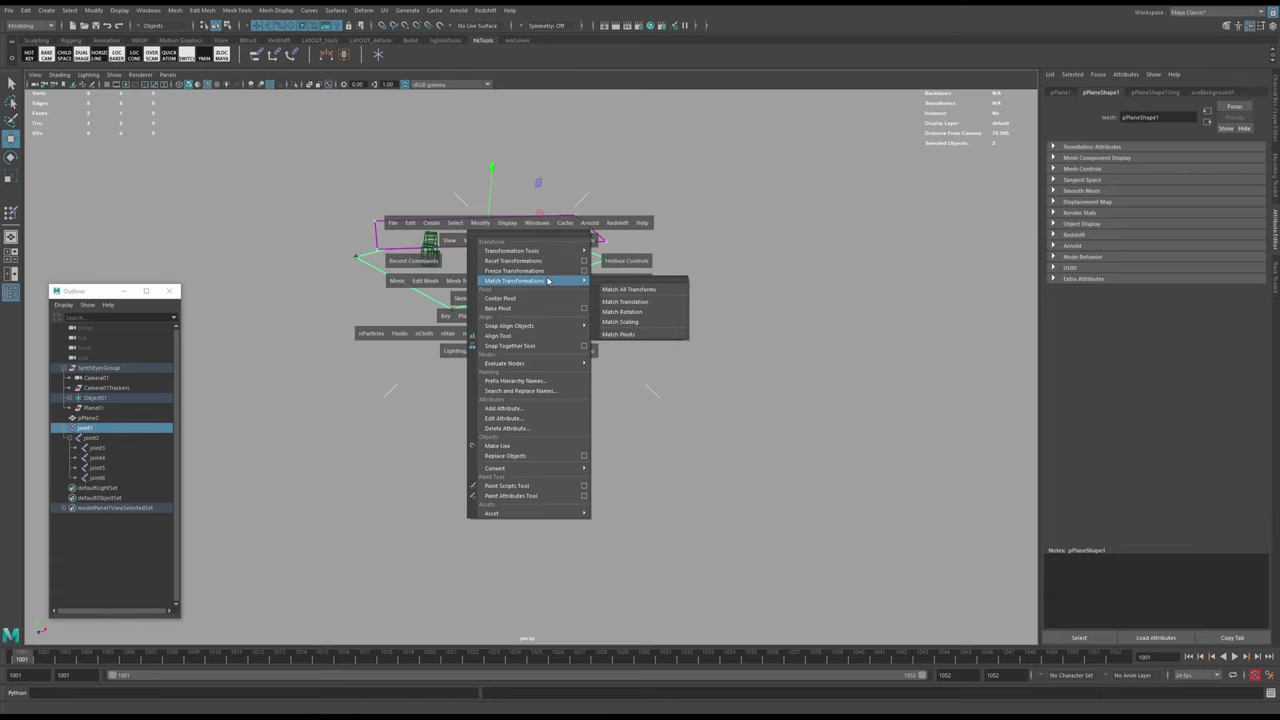
pyautogui.click(636, 322)
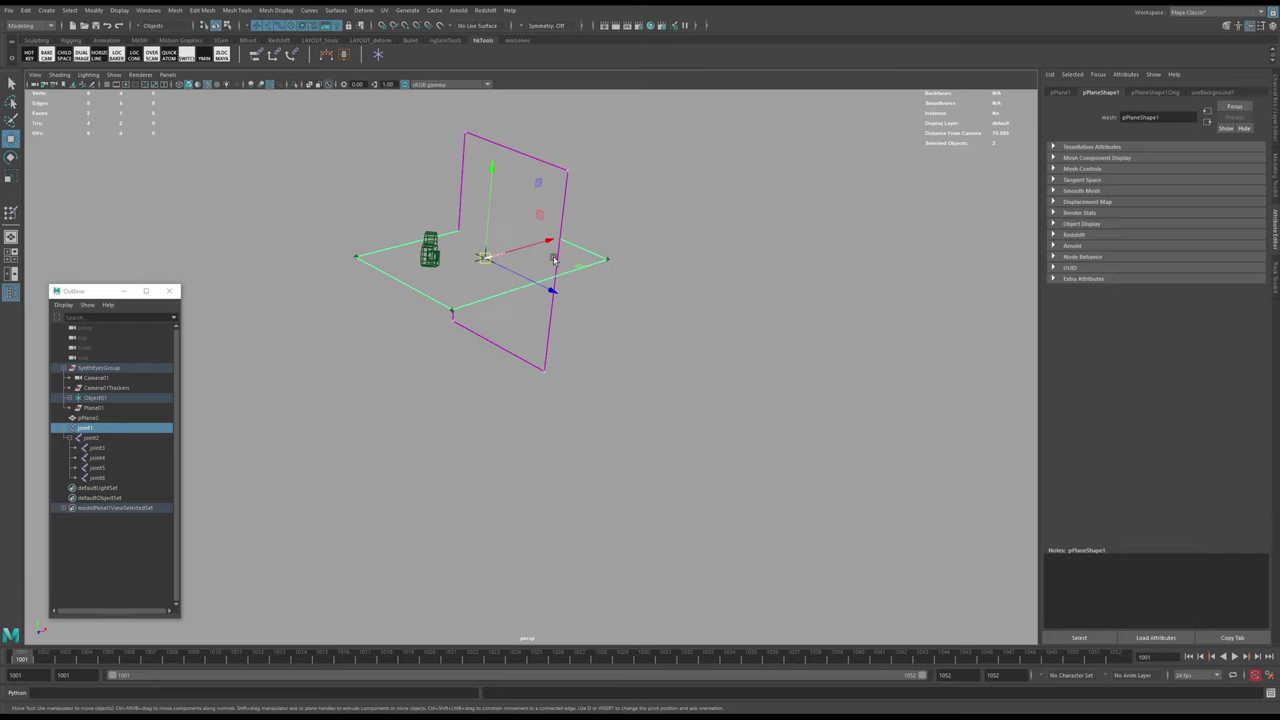
pyautogui.keyDown('alt'); pyautogui.moveTo(555, 260); pyautogui.dragTo(573, 390); pyautogui.keyUp('alt')
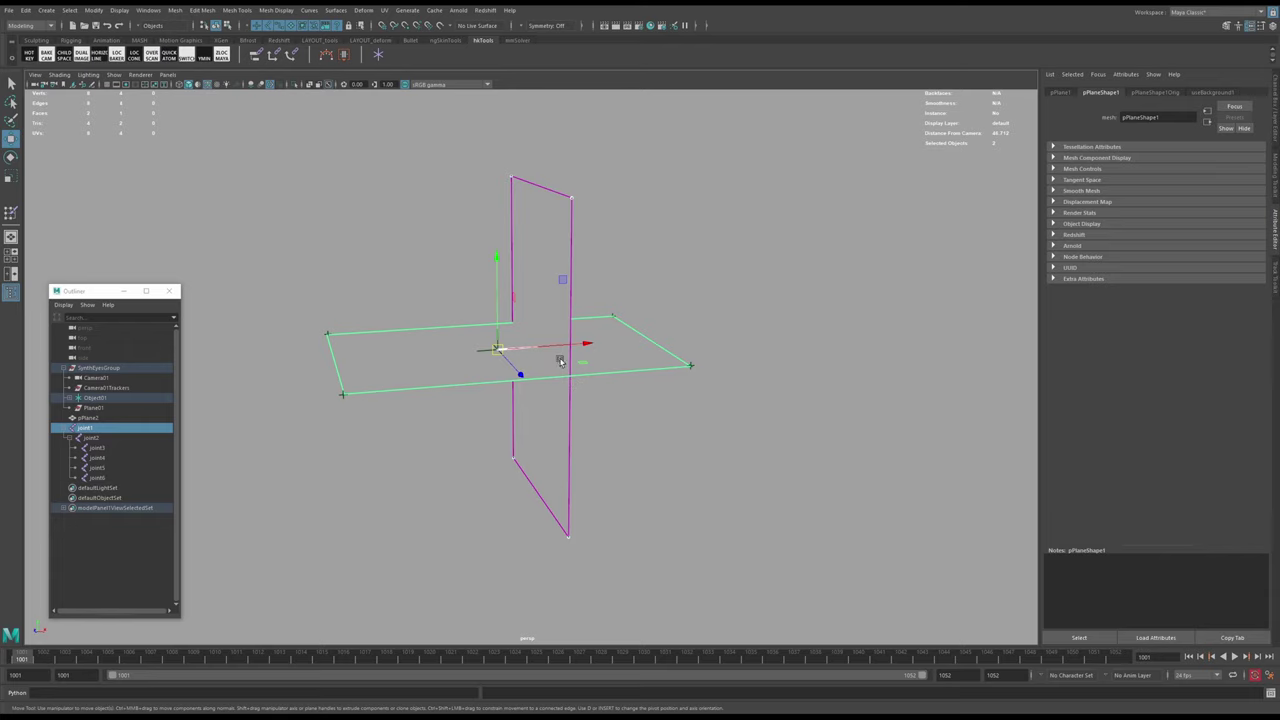
pyautogui.press('e')
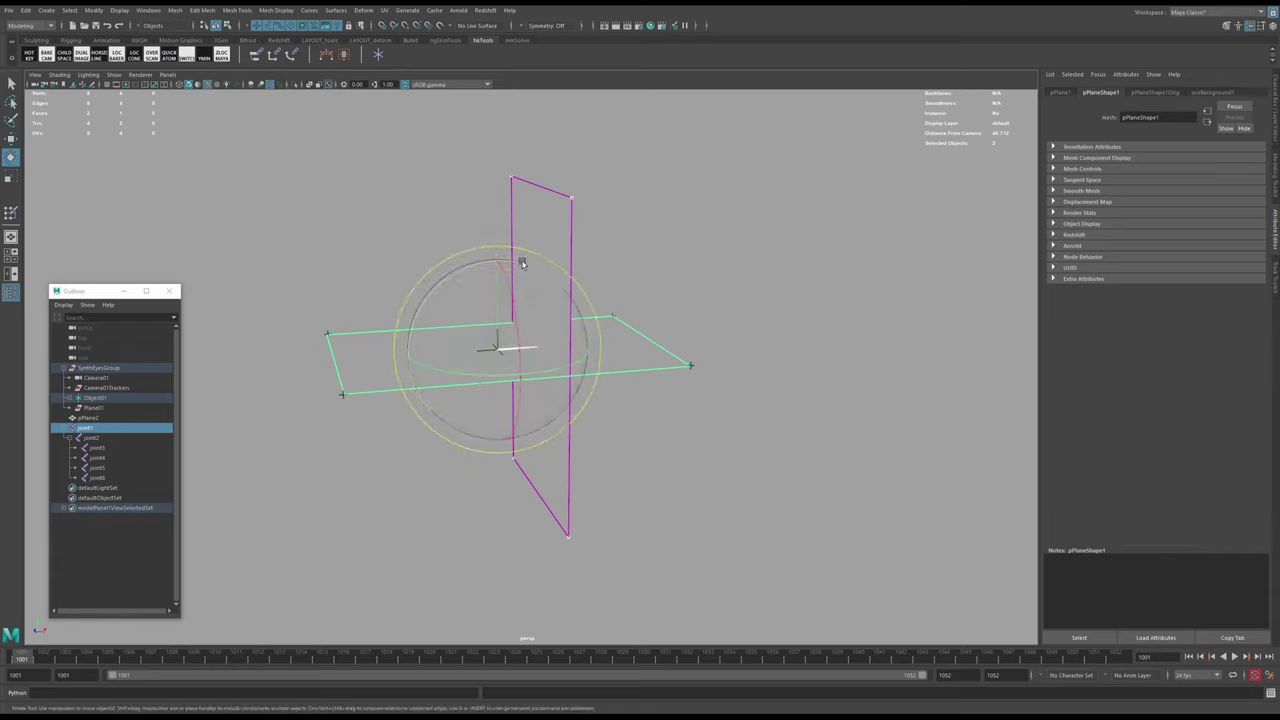
pyautogui.moveTo(521, 263); pyautogui.dragTo(482, 283)
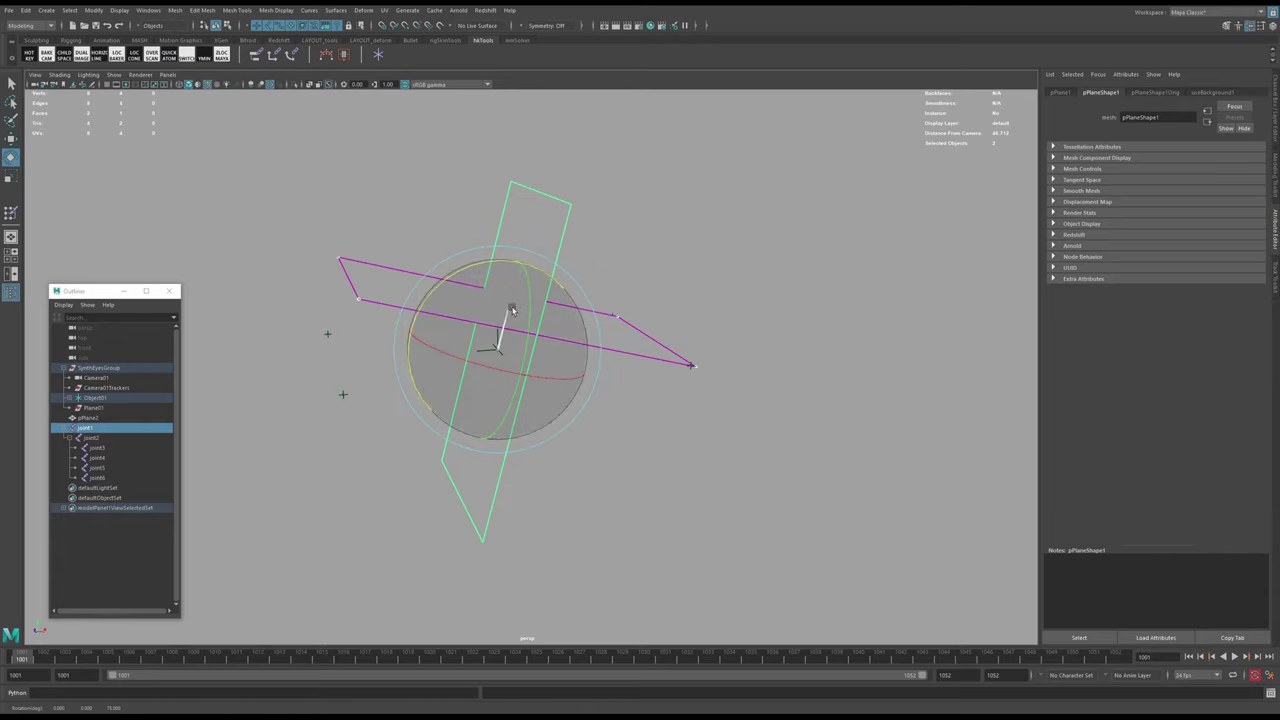
pyautogui.hotkey('ctrl', 'z')
pyautogui.click(477, 474)
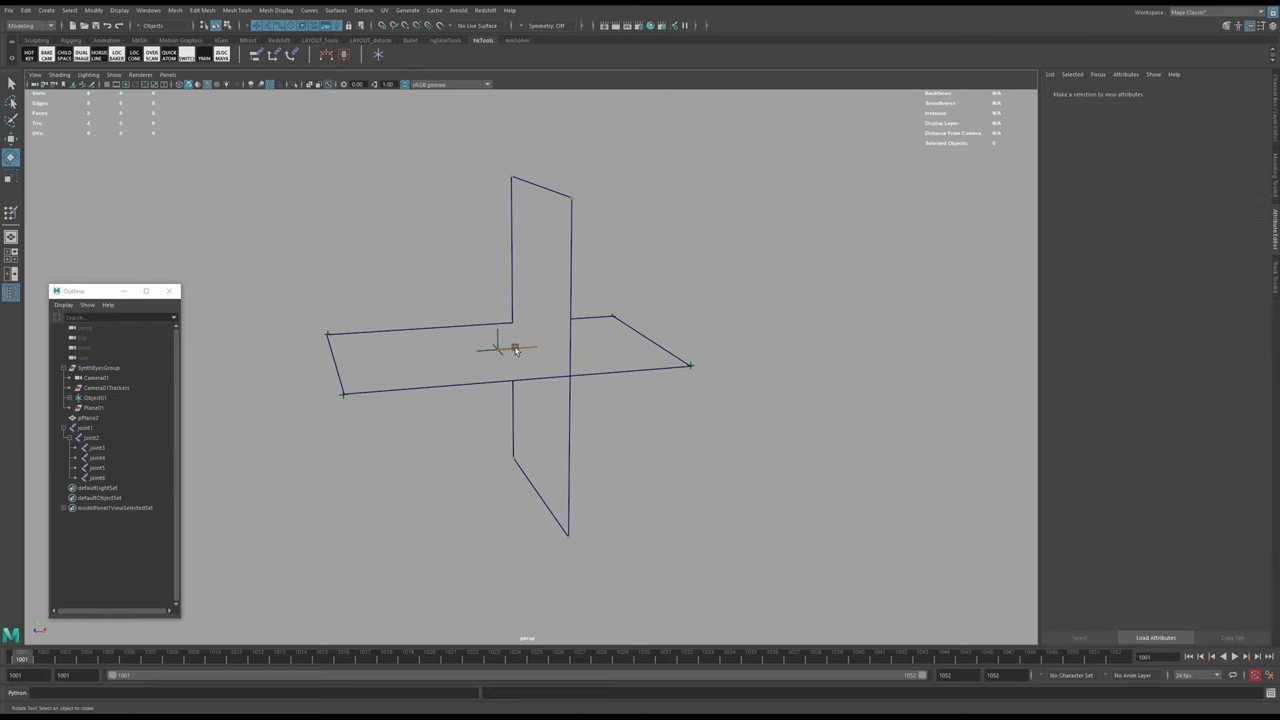
pyautogui.click(515, 350)
pyautogui.moveTo(520, 265); pyautogui.dragTo(523, 360)
pyautogui.hotkey('ctrl', 'z')
pyautogui.click(514, 346)
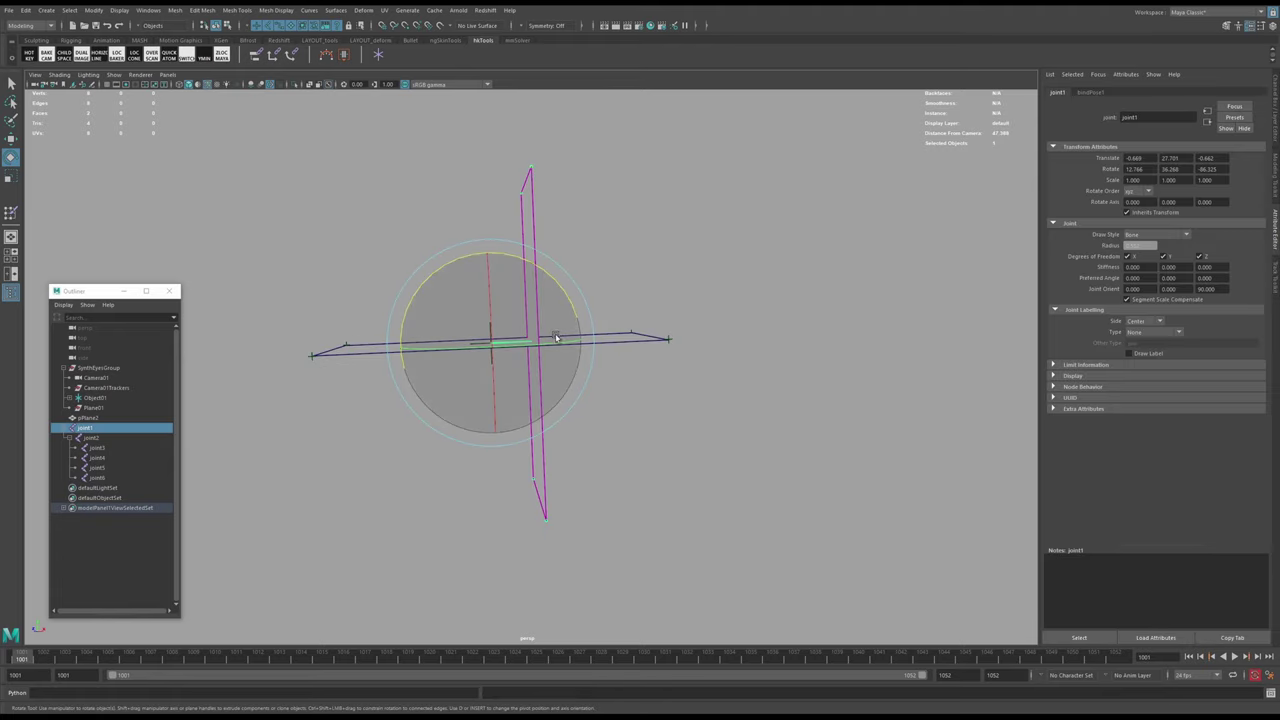
pyautogui.hotkey('ctrl', 'z')
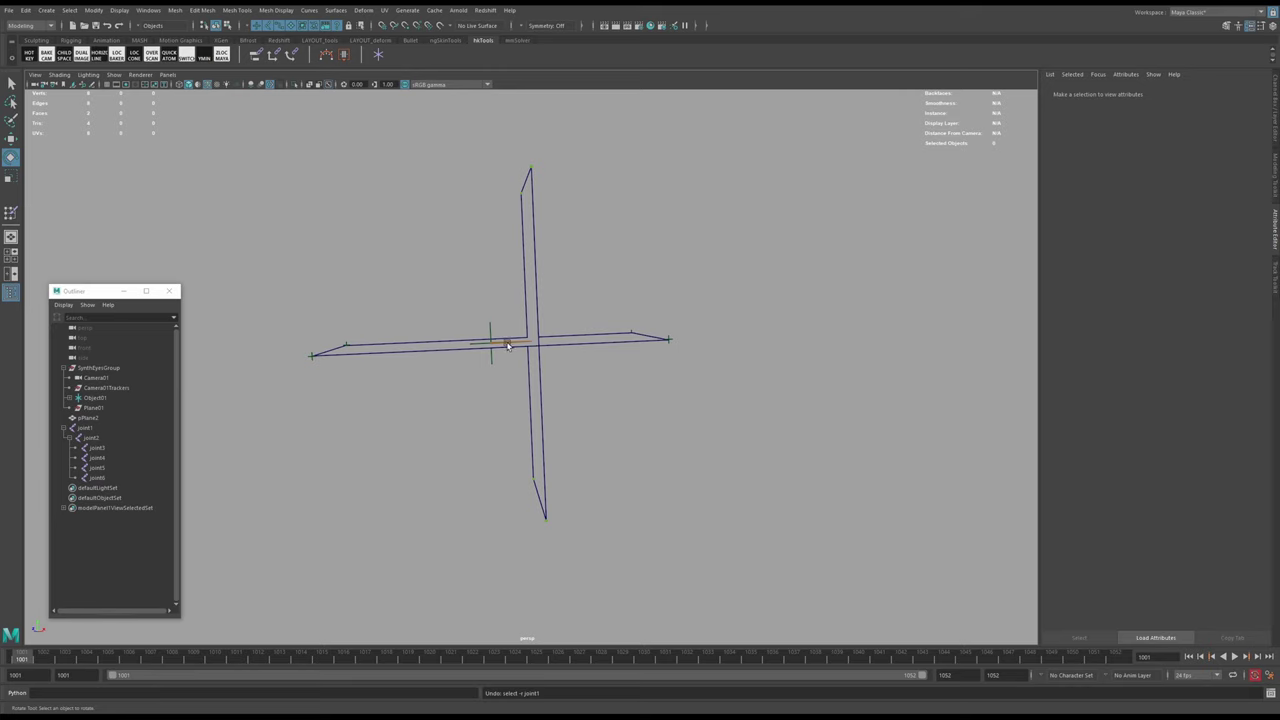
# - Open the Rotate tool options, then rotate and move the root joint so the rigged plane overlays the tracked plane
pyautogui.click(507, 345)
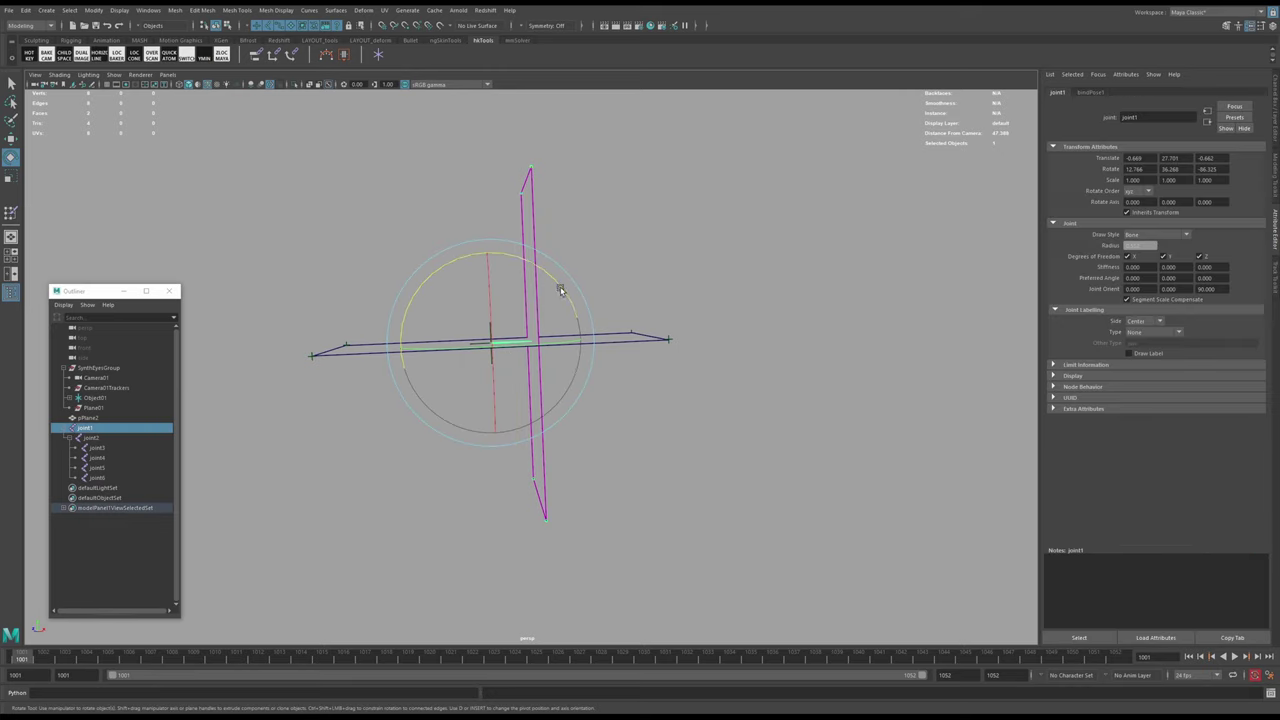
pyautogui.moveTo(561, 290)
pyautogui.mouseDown()
pyautogui.moveTo(511, 237)
pyautogui.moveTo(560, 280)
pyautogui.mouseUp()
pyautogui.moveTo(514, 349); pyautogui.dragTo(547, 362)
pyautogui.press('e')
pyautogui.click(543, 351)
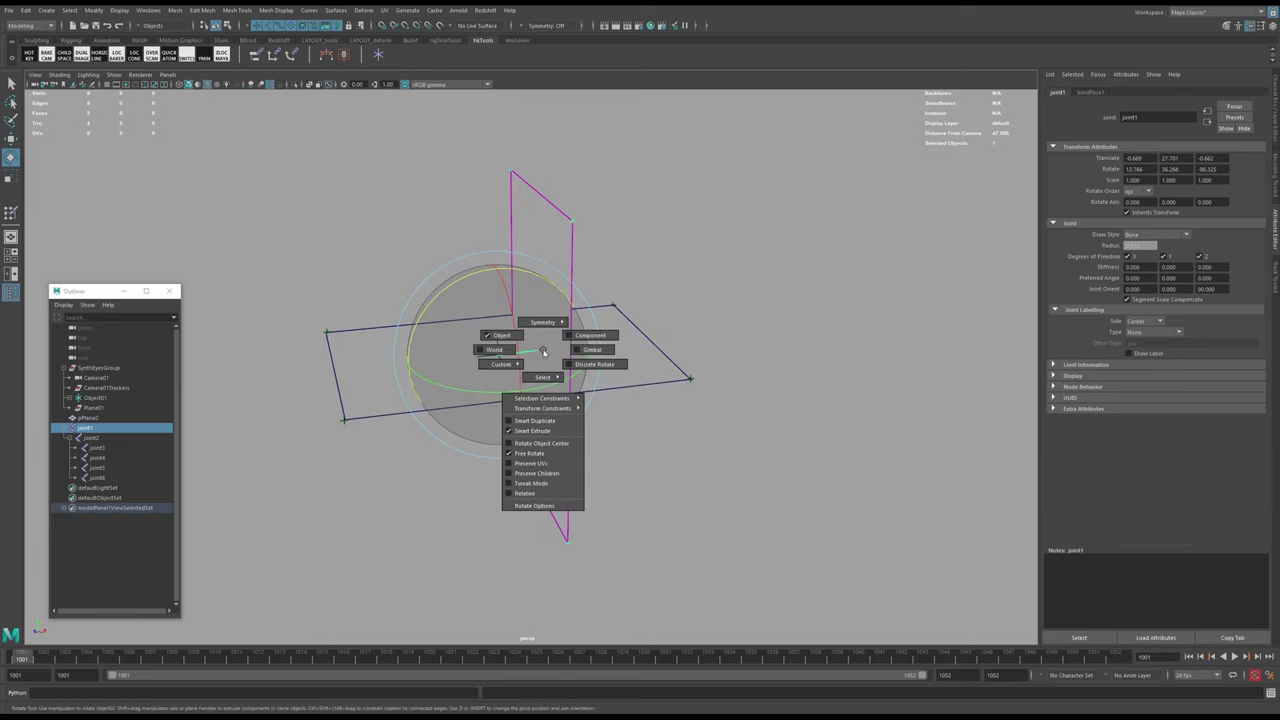
pyautogui.click(534, 505)
pyautogui.moveTo(549, 283); pyautogui.dragTo(497, 295)
pyautogui.press('w')
# - Enlarge the rotate manipulator and fine-tune the root joint's rotation until the rigged plane's edges line up with the tracked plane
pyautogui.keyDown('alt'); pyautogui.moveTo(512, 408); pyautogui.dragTo(580, 443); pyautogui.keyUp('alt')
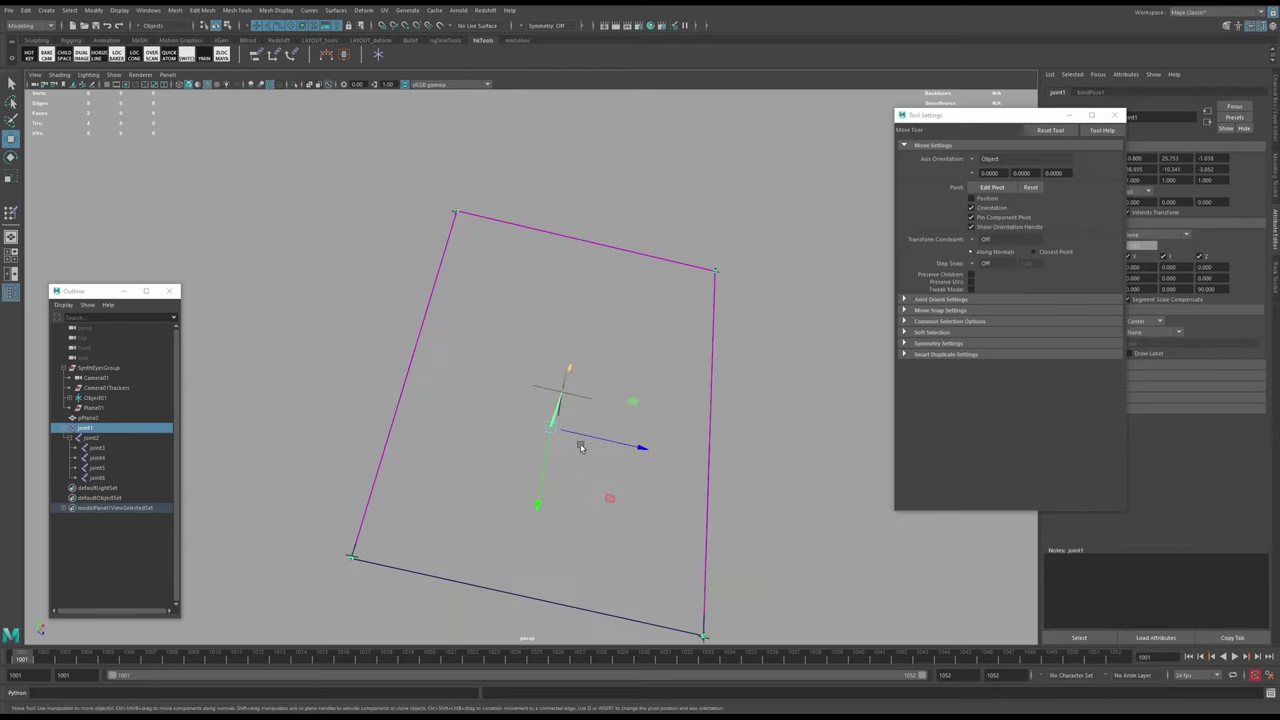
pyautogui.keyDown('alt'); pyautogui.moveTo(580, 443); pyautogui.dragTo(601, 440, button='right'); pyautogui.keyUp('alt')
pyautogui.keyDown('alt'); pyautogui.moveTo(601, 440); pyautogui.dragTo(587, 420, button='middle'); pyautogui.keyUp('alt')
pyautogui.keyDown('alt'); pyautogui.moveTo(587, 421); pyautogui.dragTo(563, 381); pyautogui.keyUp('alt')
pyautogui.keyDown('alt'); pyautogui.moveTo(547, 485); pyautogui.dragTo(534, 376); pyautogui.keyUp('alt')
pyautogui.press('e')
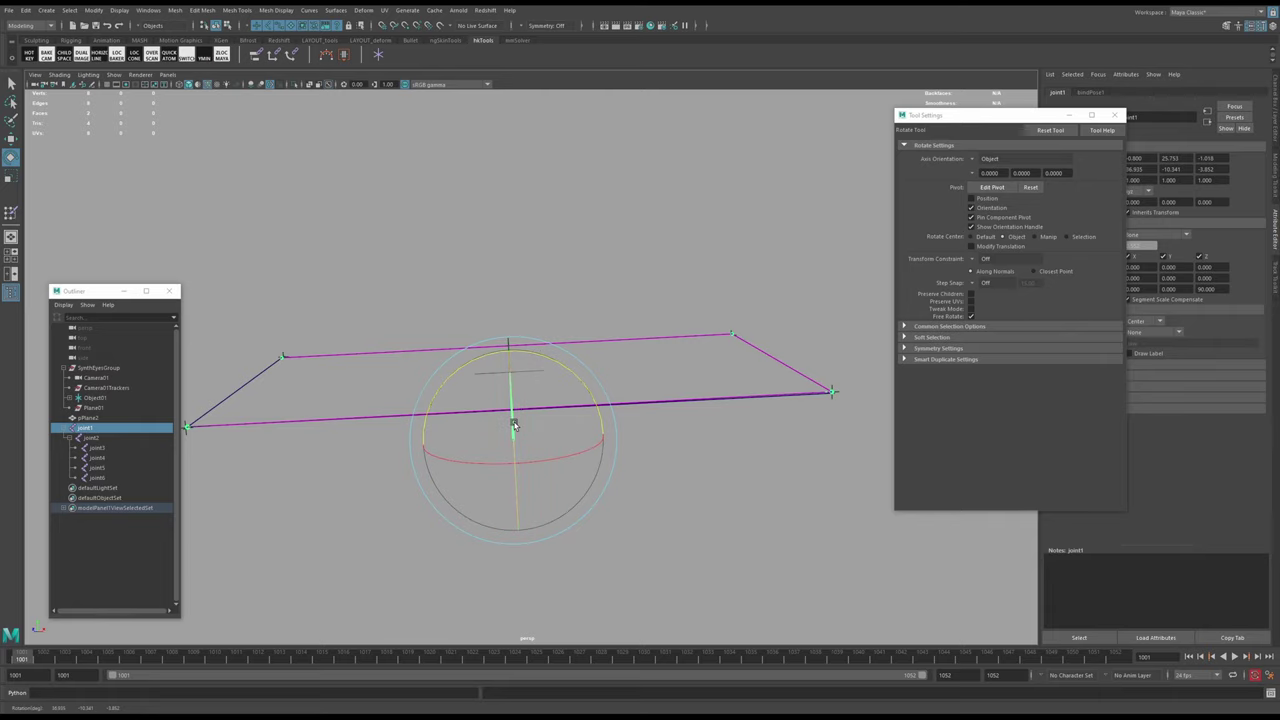
pyautogui.press('=')
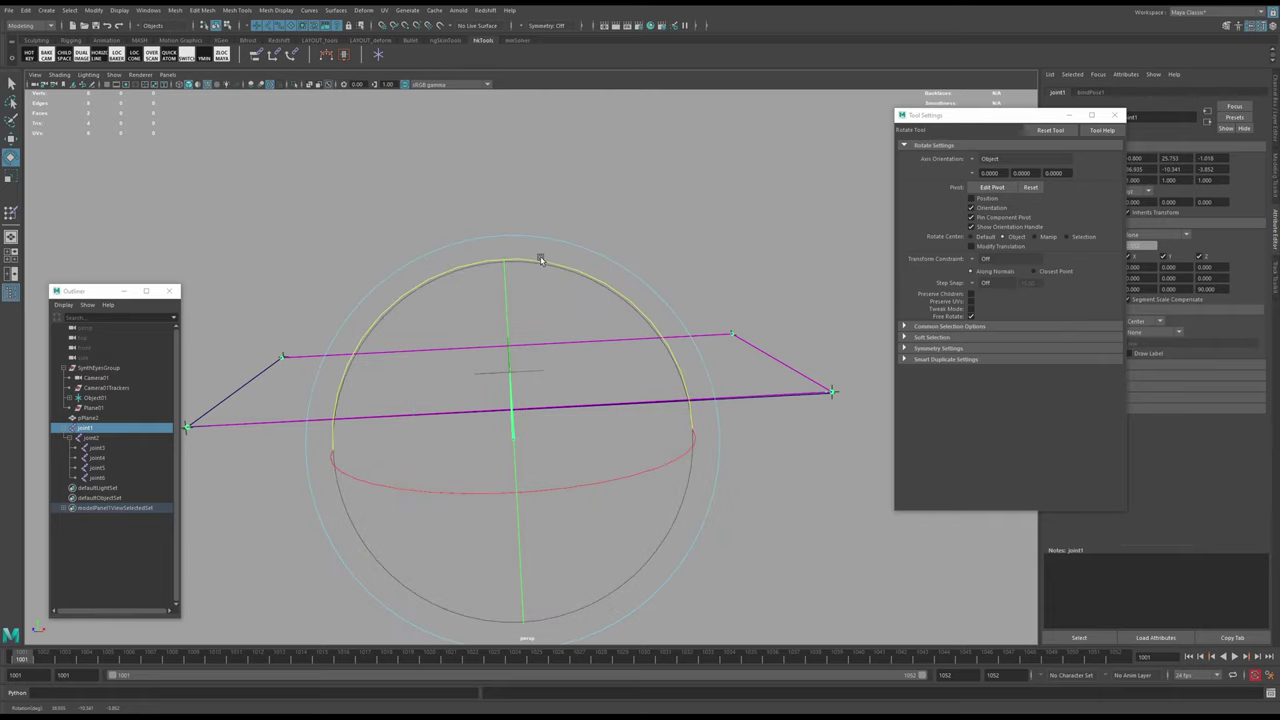
pyautogui.moveTo(540, 262); pyautogui.dragTo(409, 474)
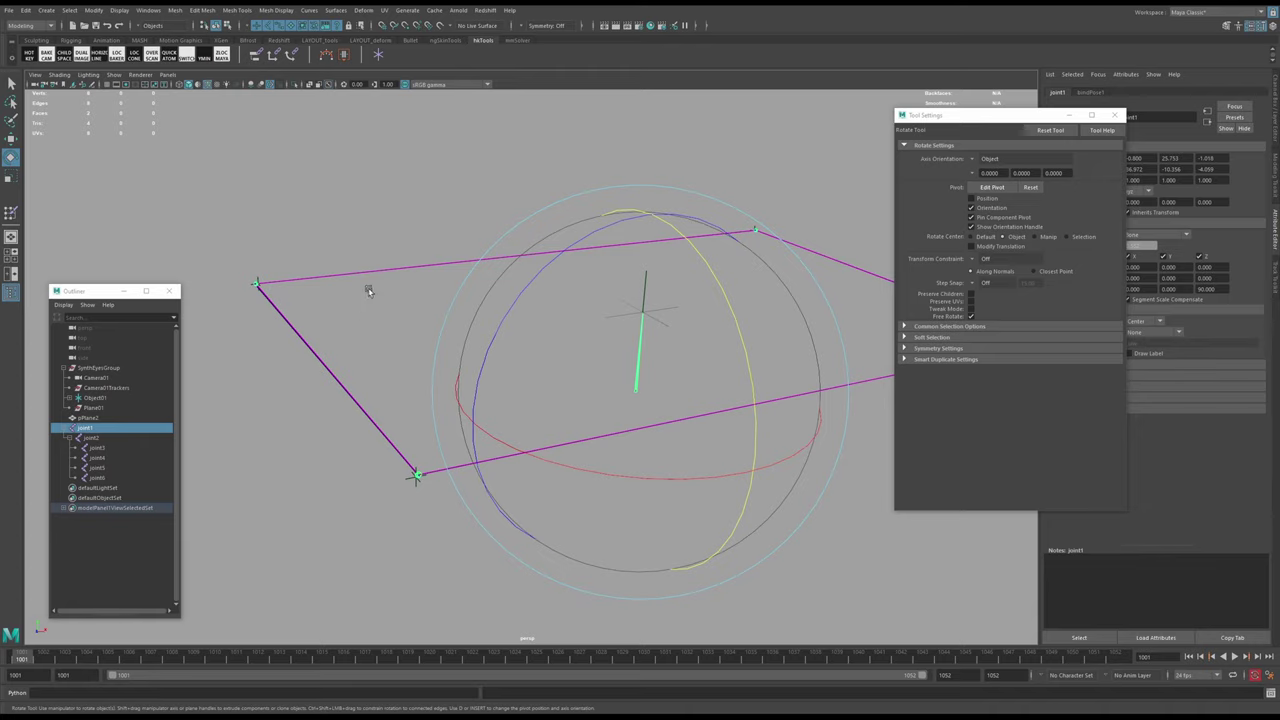
# - Expand Object01 in the Outliner and hide its tracked plane, pPlane1
pyautogui.scroll(-7, 387, 320)
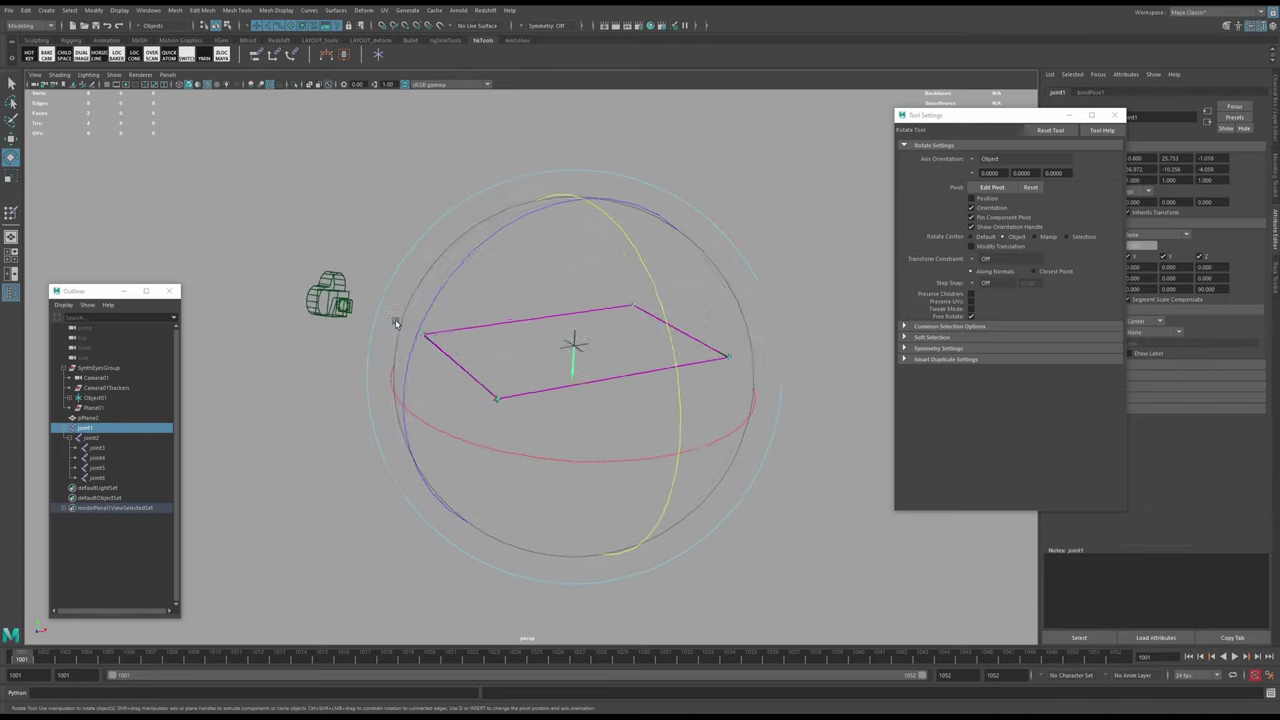
pyautogui.scroll(1, 450, 323)
pyautogui.keyDown('alt'); pyautogui.moveTo(542, 362); pyautogui.dragTo(500, 377, button='middle'); pyautogui.keyUp('alt')
pyautogui.keyDown('alt'); pyautogui.moveTo(500, 377); pyautogui.dragTo(712, 430, button='right'); pyautogui.keyUp('alt')
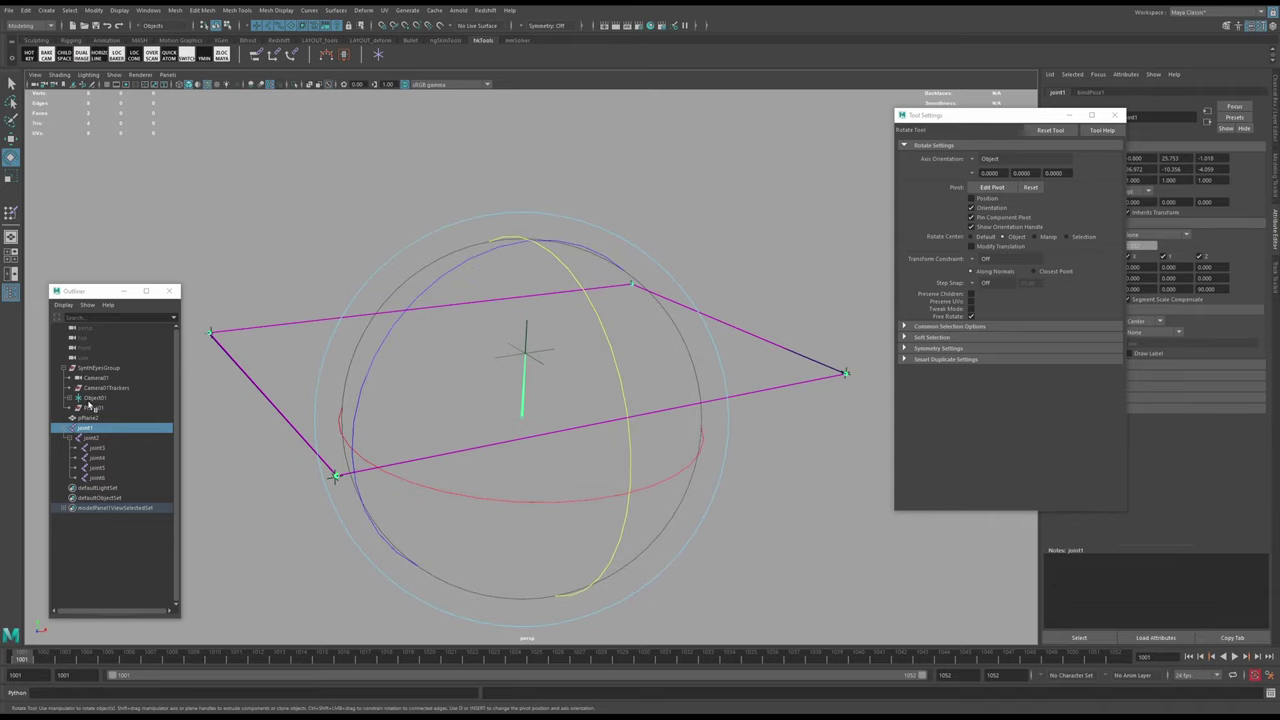
pyautogui.click(78, 400)
pyautogui.moveTo(101, 291); pyautogui.dragTo(169, 211)
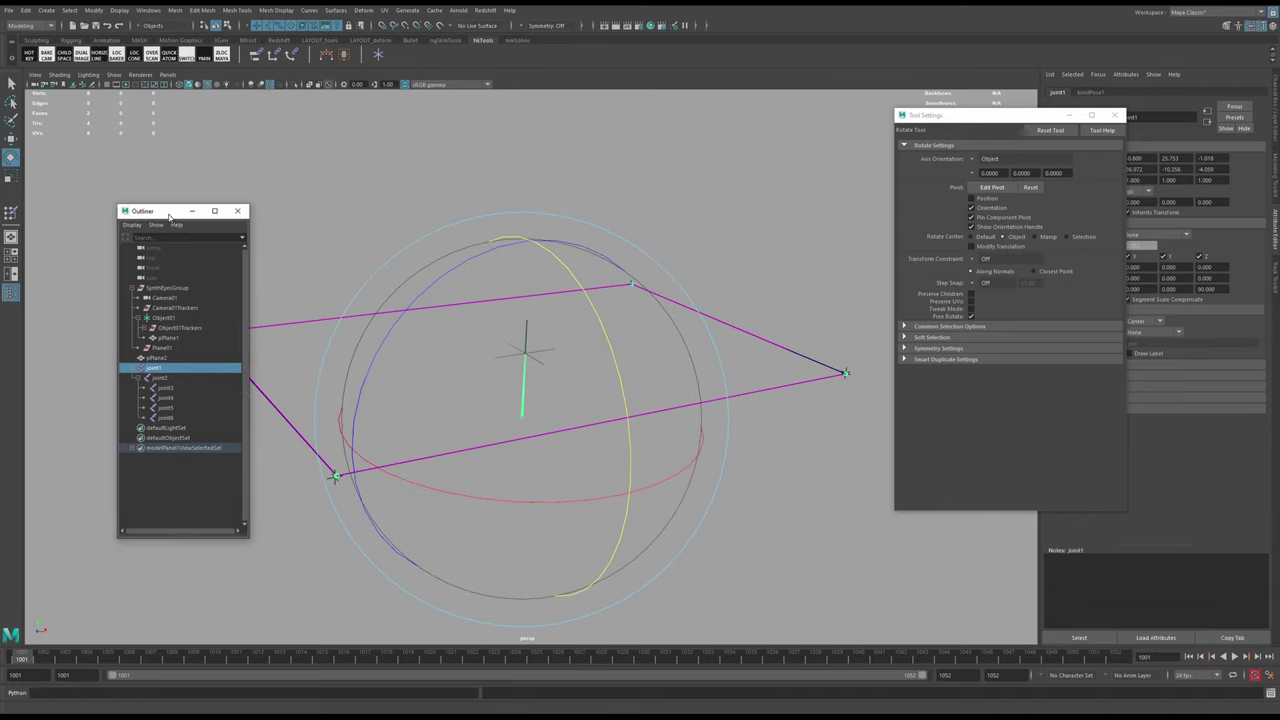
pyautogui.click(170, 339)
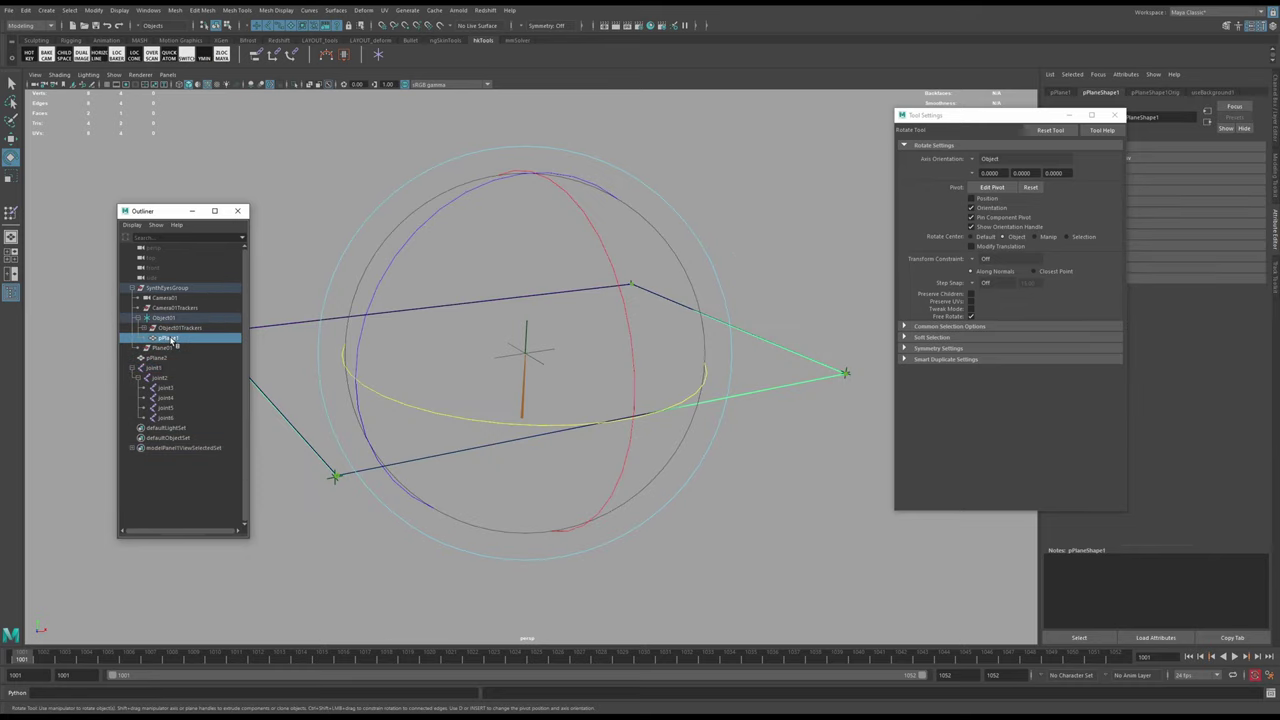
pyautogui.hotkey('ctrl', 'h')
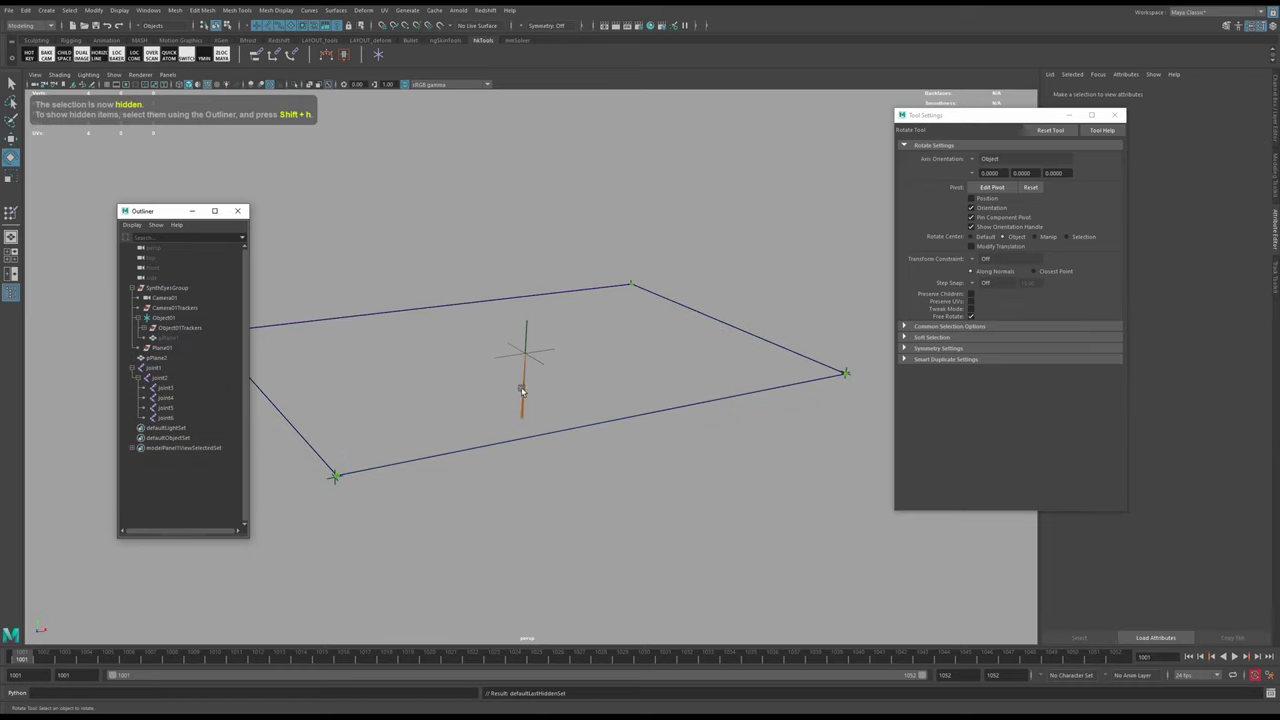
# - Group pPlane2 with joint1 and name the group paperRIG
pyautogui.click(523, 390)
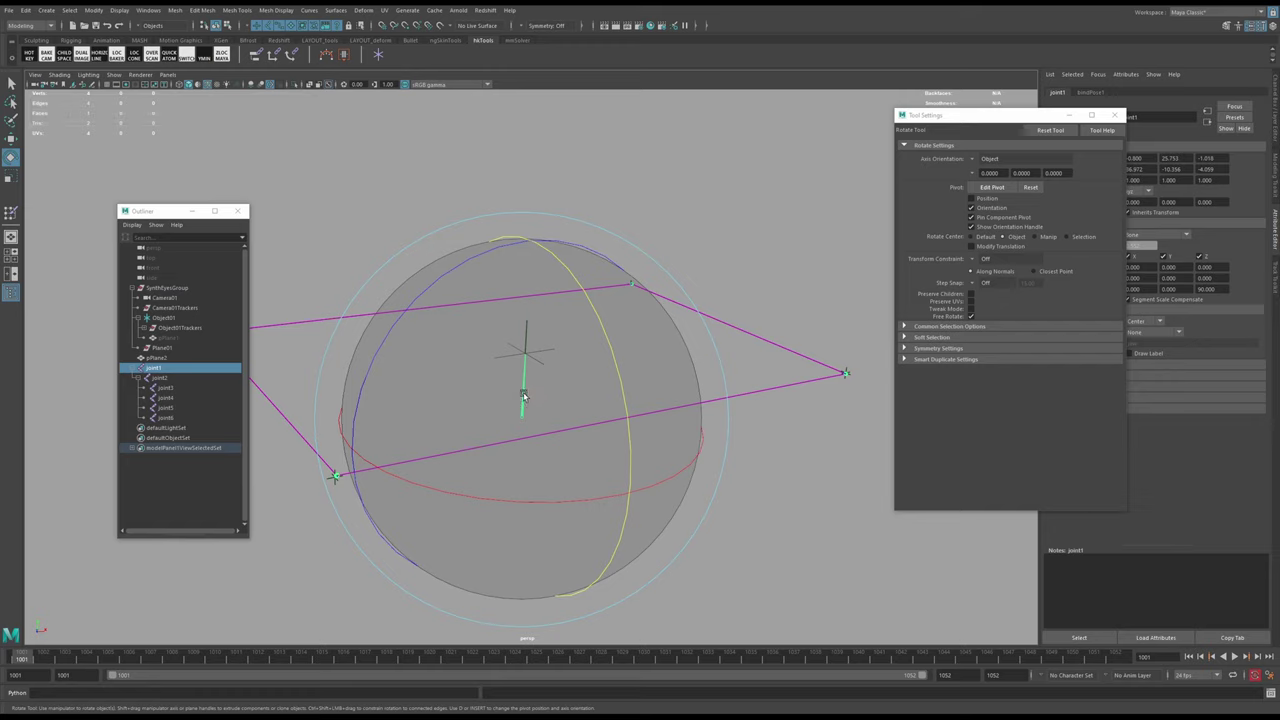
pyautogui.click(163, 372)
pyautogui.click(157, 357)
pyautogui.keyDown('ctrl'); pyautogui.click(157, 368); pyautogui.keyUp('ctrl')
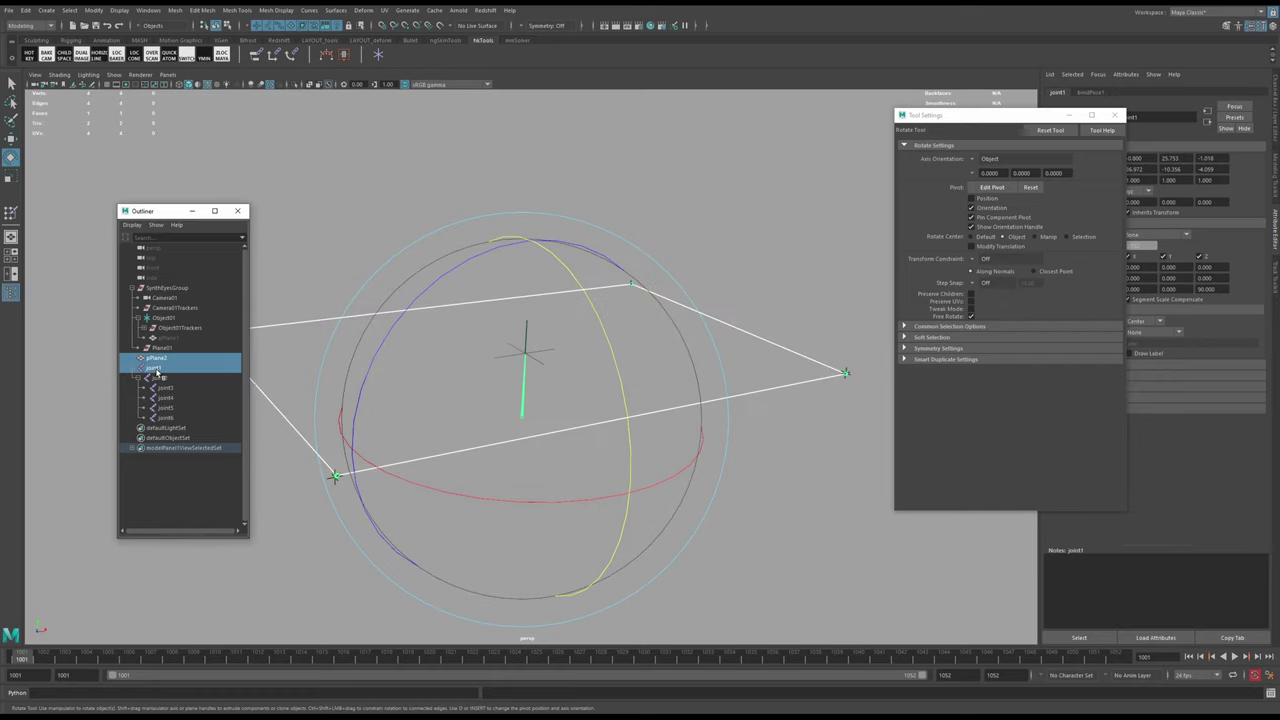
pyautogui.hotkey('ctrl', 'g')
pyautogui.doubleClick(157, 358)
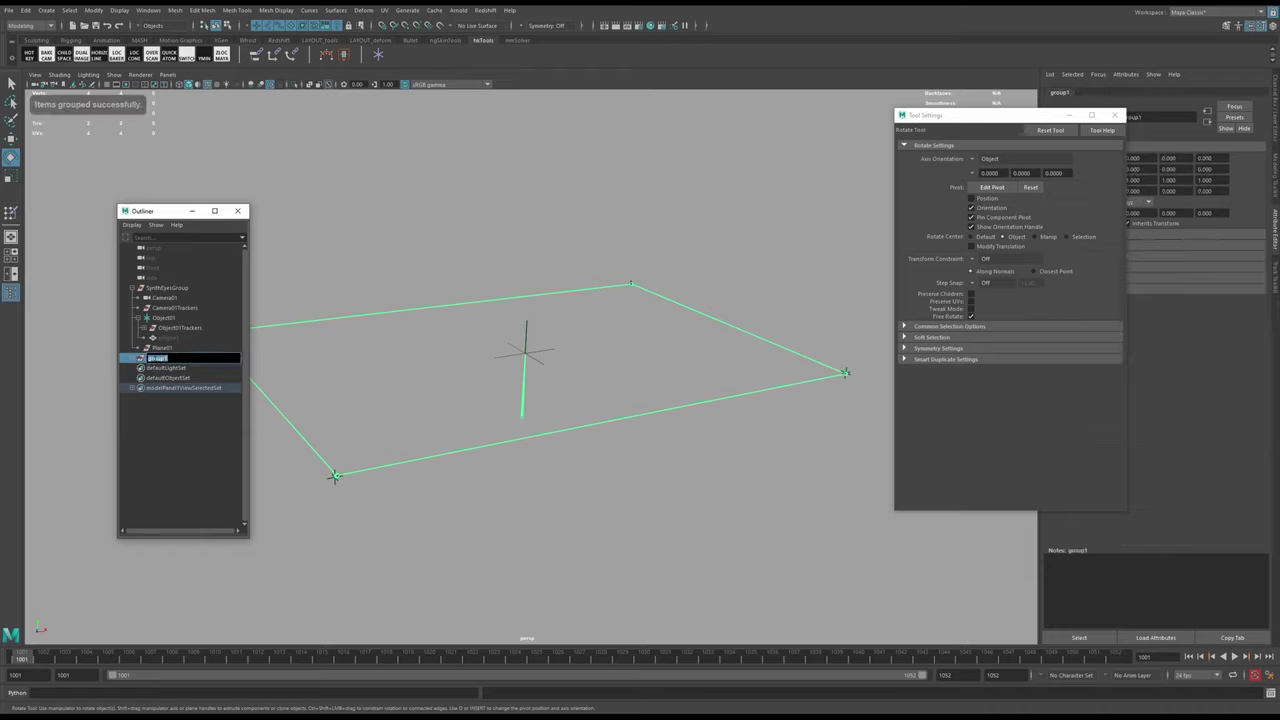
pyautogui.write('paper')
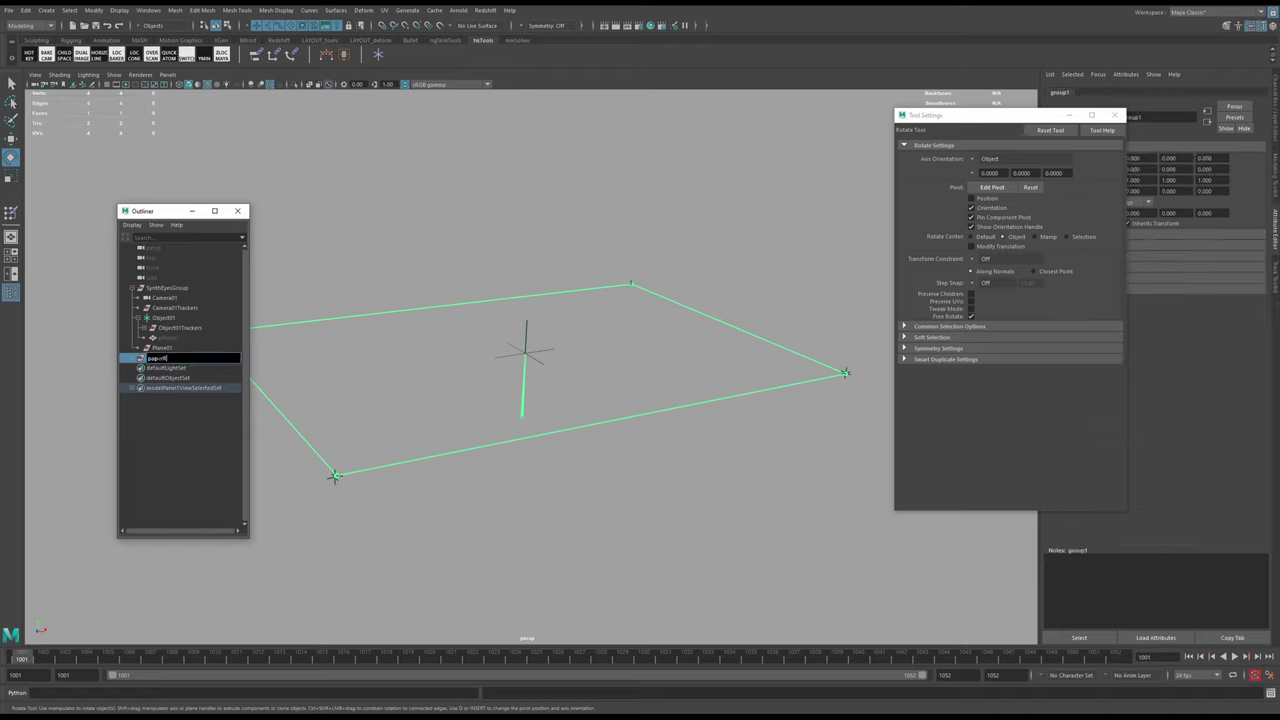
pyautogui.write('RIG')
pyautogui.press('Return')
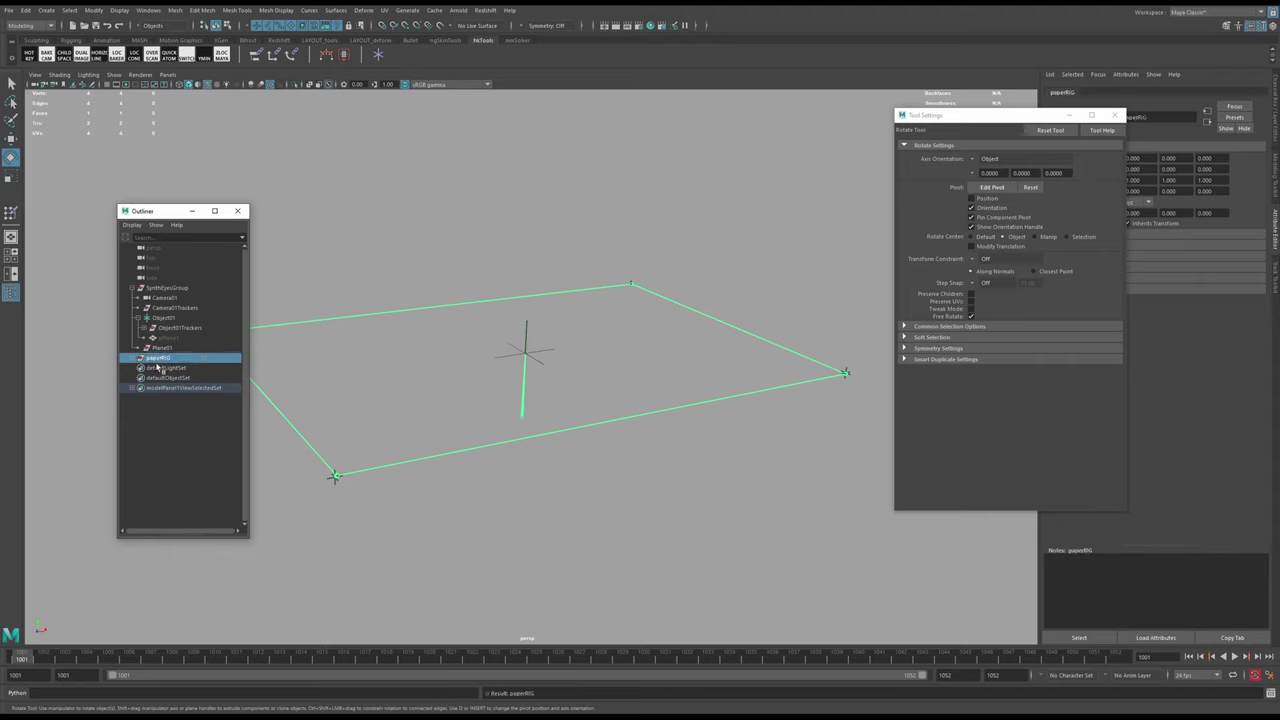
# - Parent-constrain joint1 in the paperRIG group to Object01 with Maintain offset on and all translate and rotate axes constrained
pyautogui.click(139, 358)
pyautogui.click(164, 378)
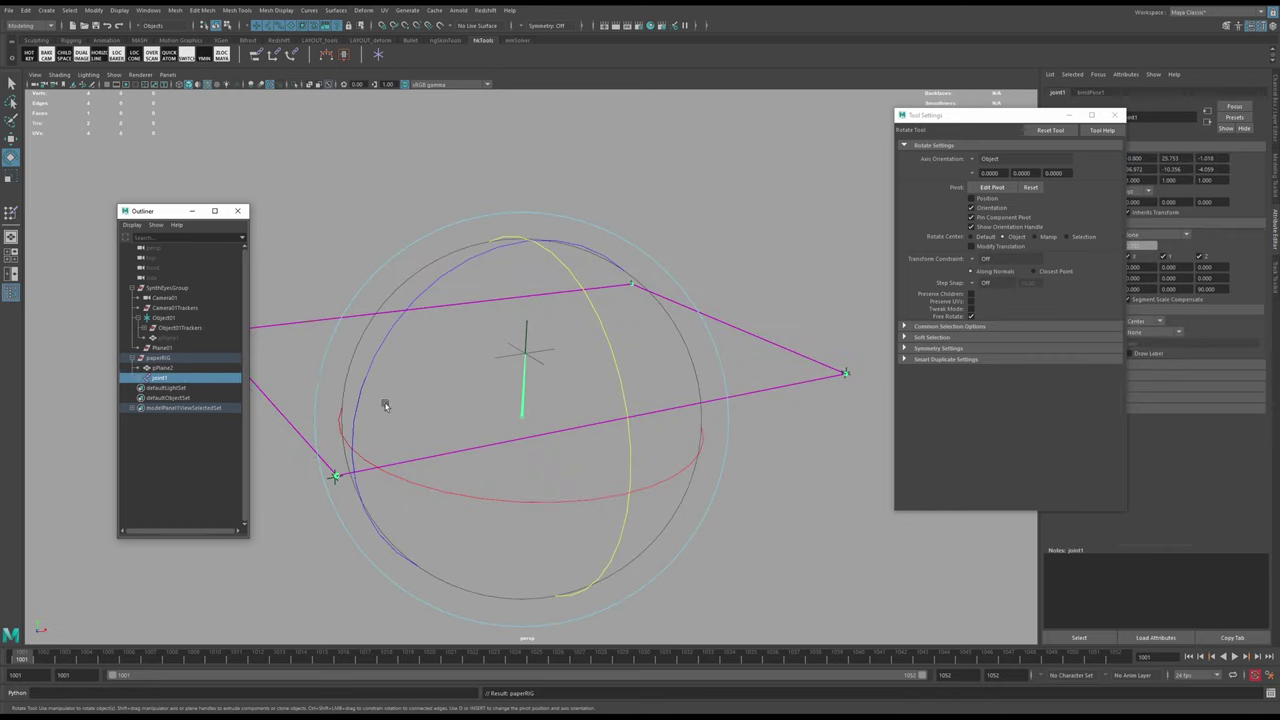
pyautogui.click(164, 359)
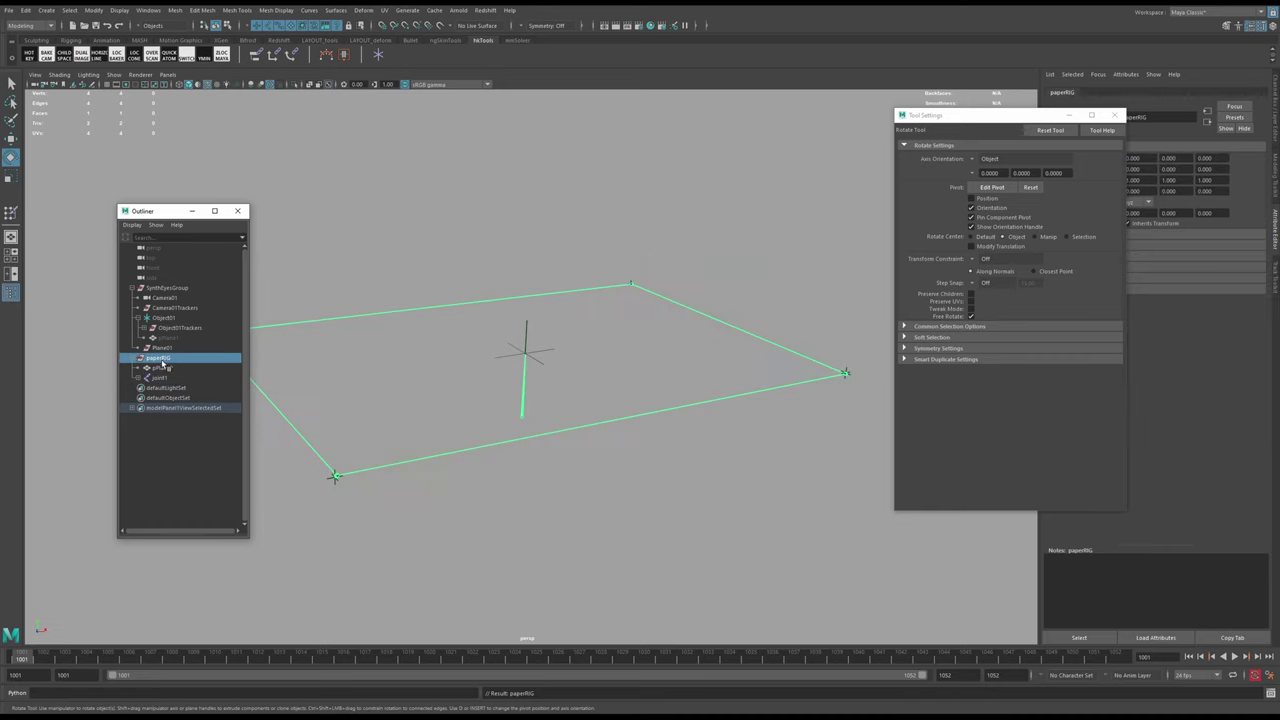
pyautogui.click(164, 379)
pyautogui.click(164, 318)
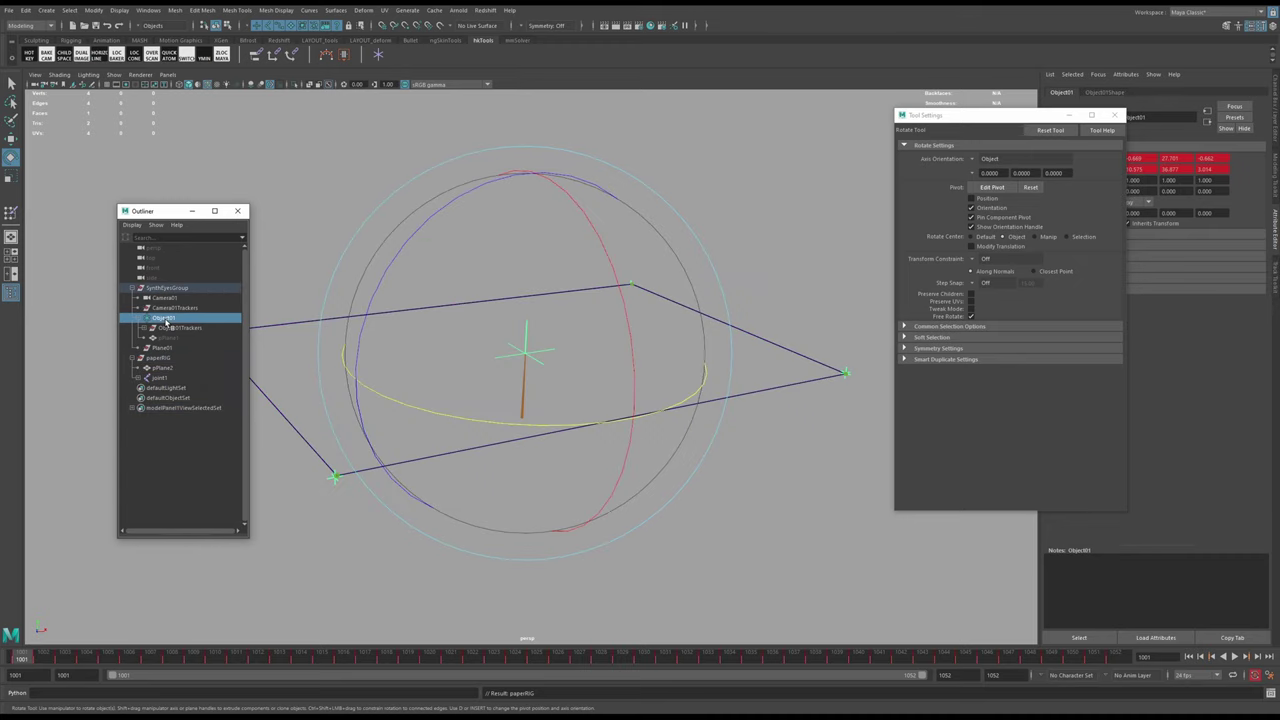
pyautogui.click(165, 379)
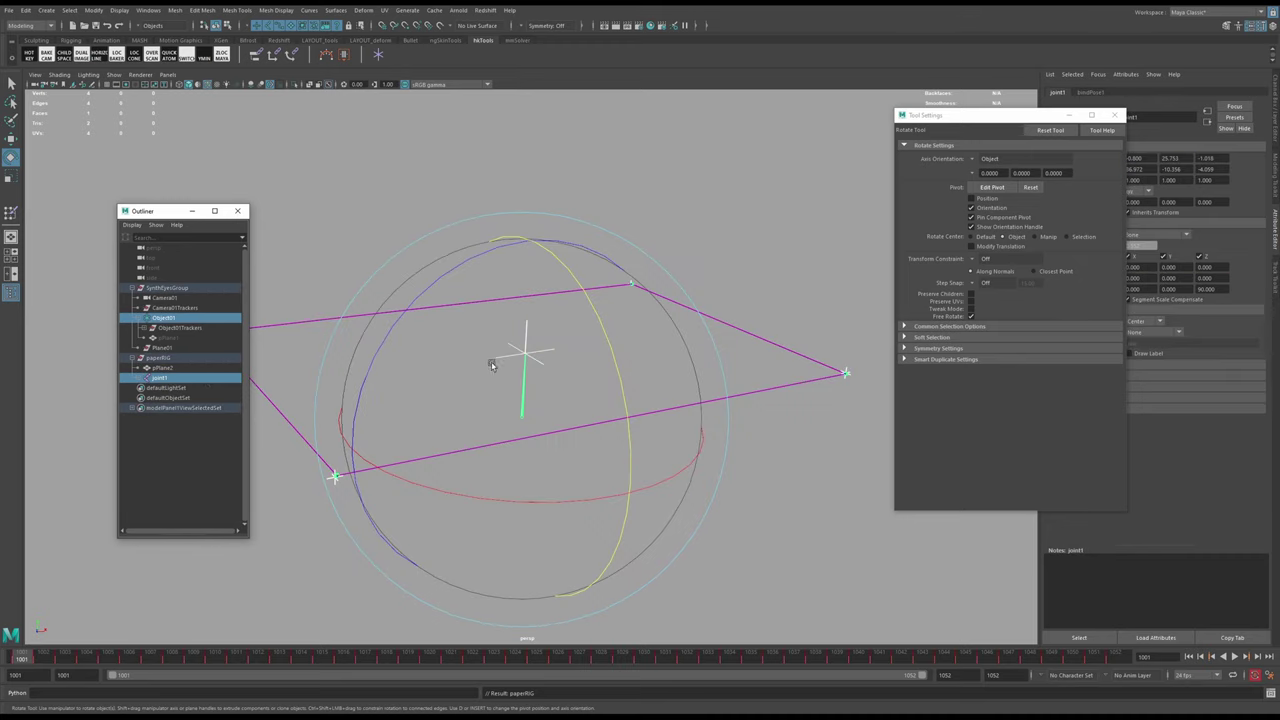
pyautogui.press('space')
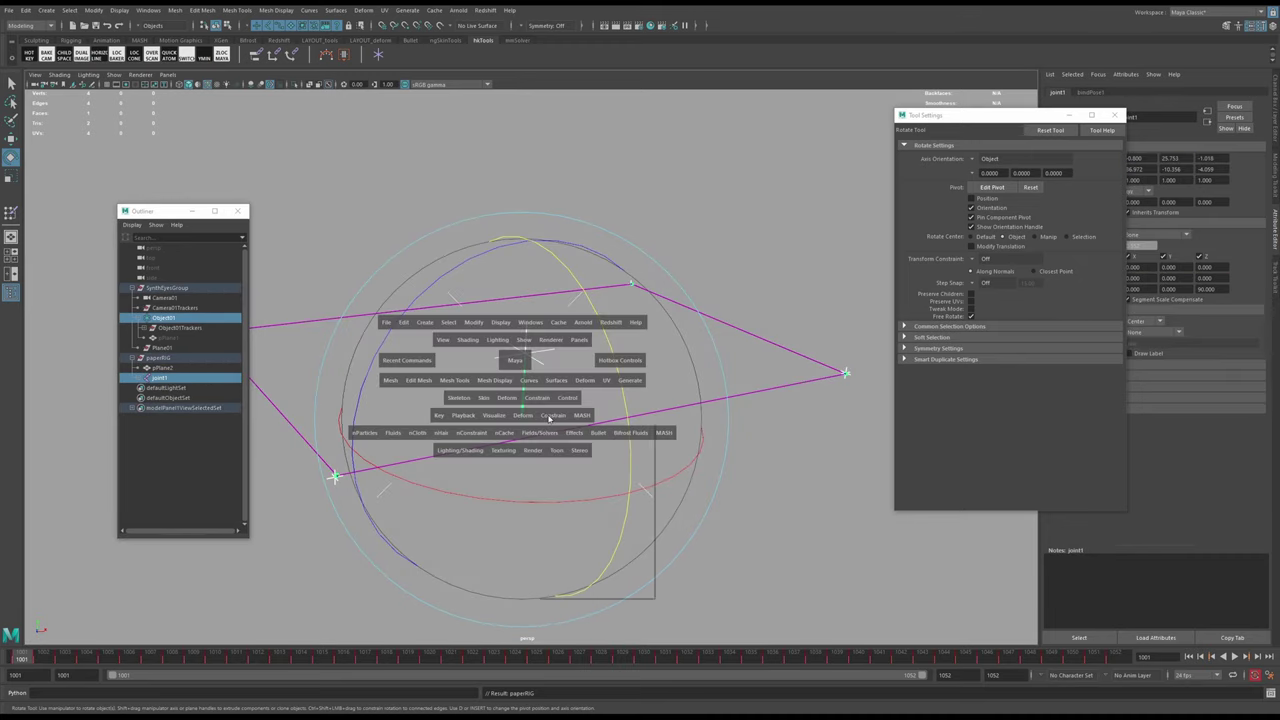
pyautogui.click(549, 418)
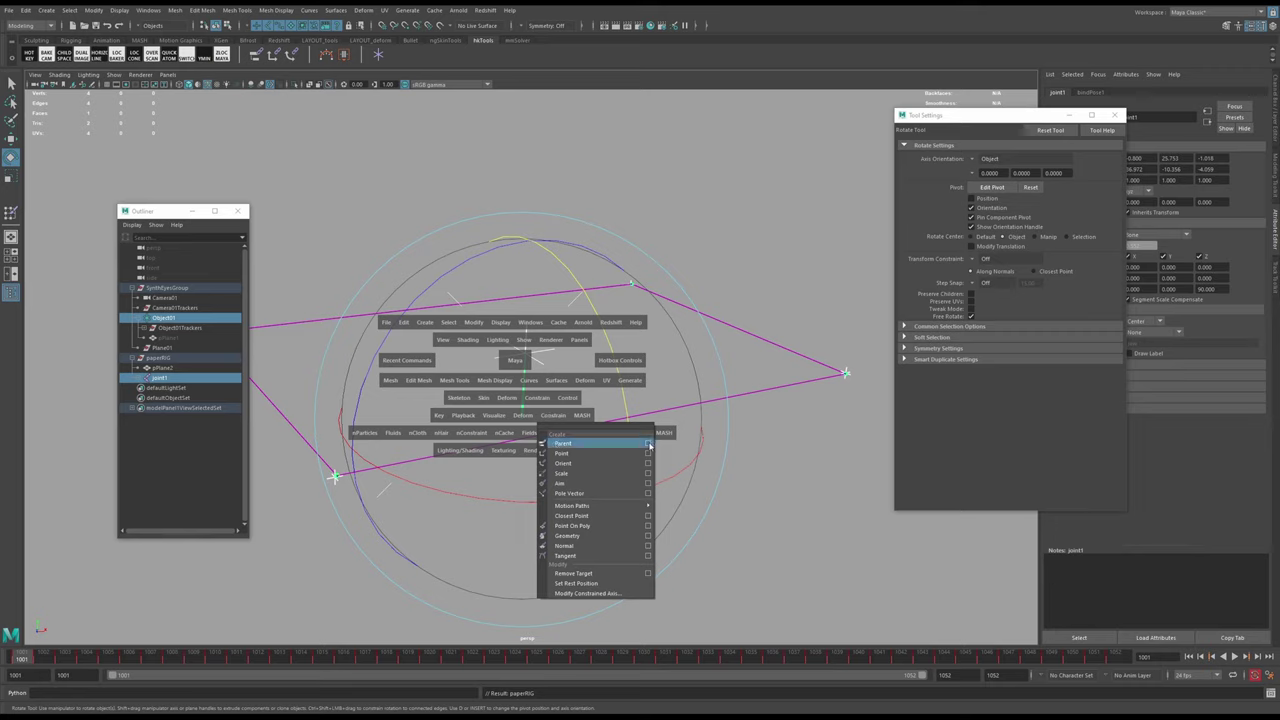
pyautogui.click(649, 446)
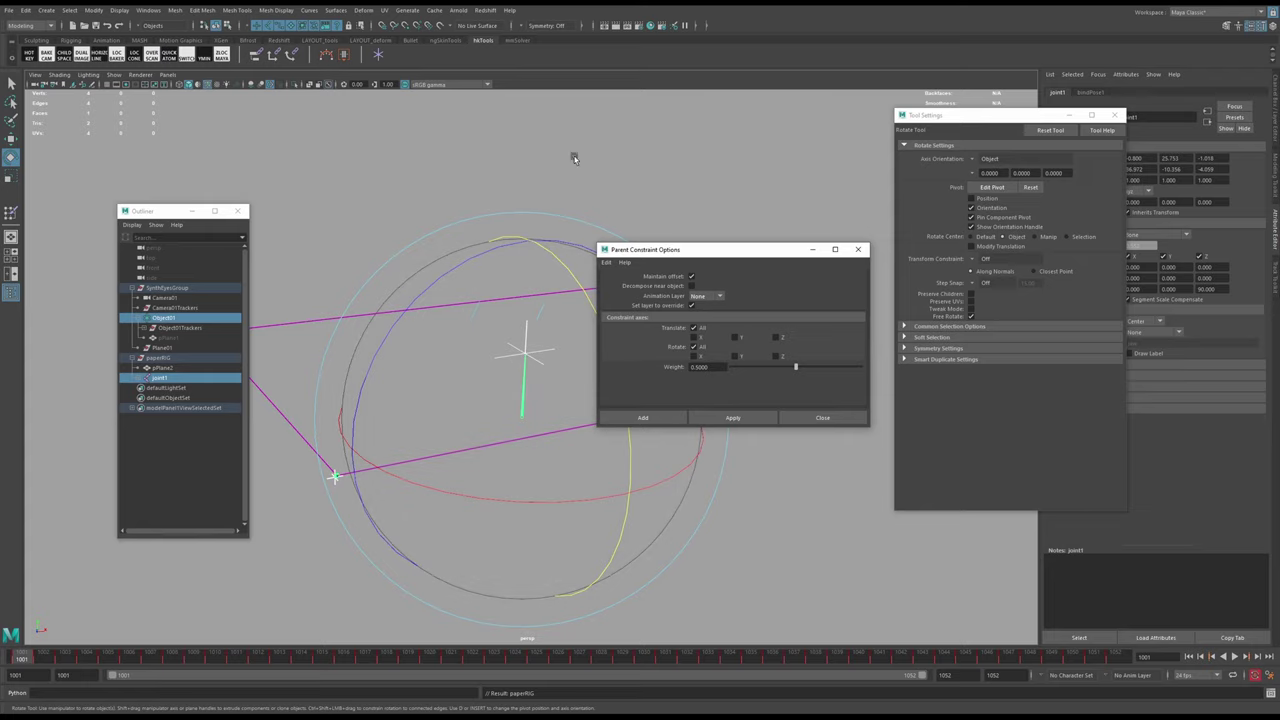
pyautogui.click(657, 419)
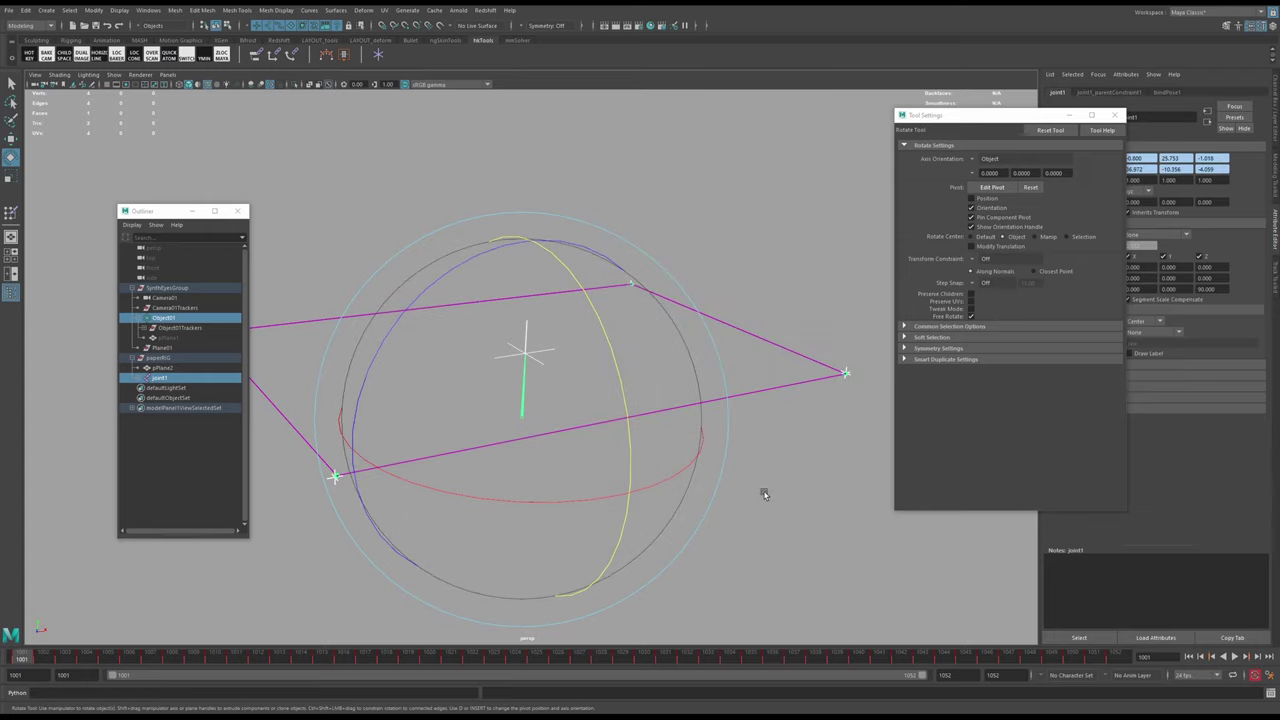
# - Clear the selection and switch the viewports to a two-pane side-by-side layout
pyautogui.click(580, 414)
pyautogui.press('space')
pyautogui.press('space')
pyautogui.press('space')
pyautogui.click(676, 76)
pyautogui.moveTo(700, 84)
pyautogui.click(800, 93)
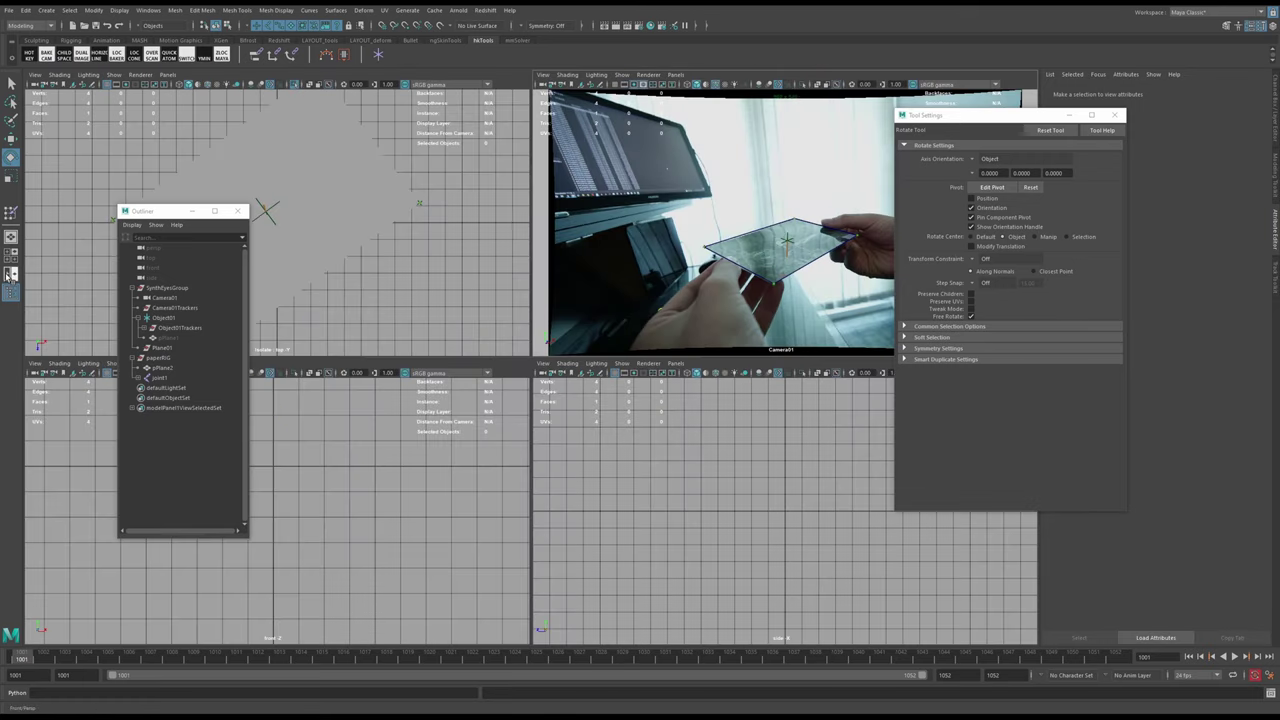
pyautogui.click(12, 275)
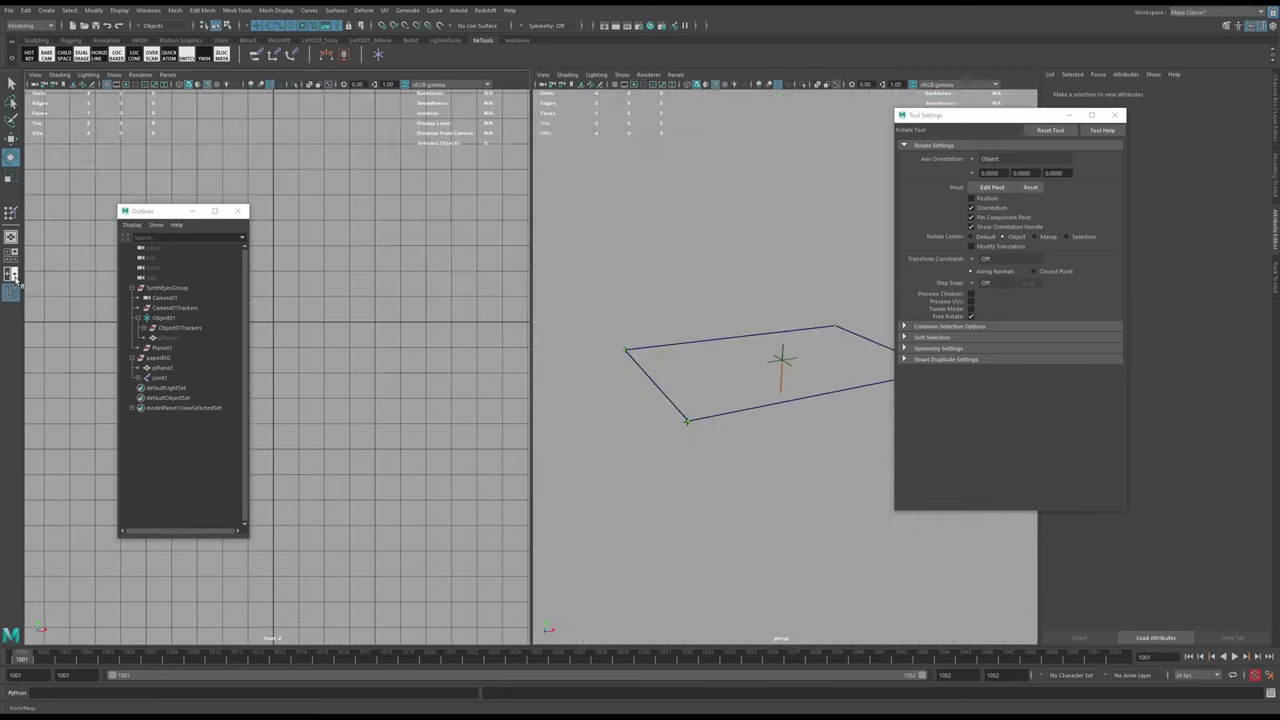
# - Show Camera01 in one pane and the perspective view in the other, and clear the Outliner and Tool Settings windows from the camera pane
pyautogui.click(676, 75)
pyautogui.moveTo(700, 84)
pyautogui.click(800, 88)
pyautogui.press('space')
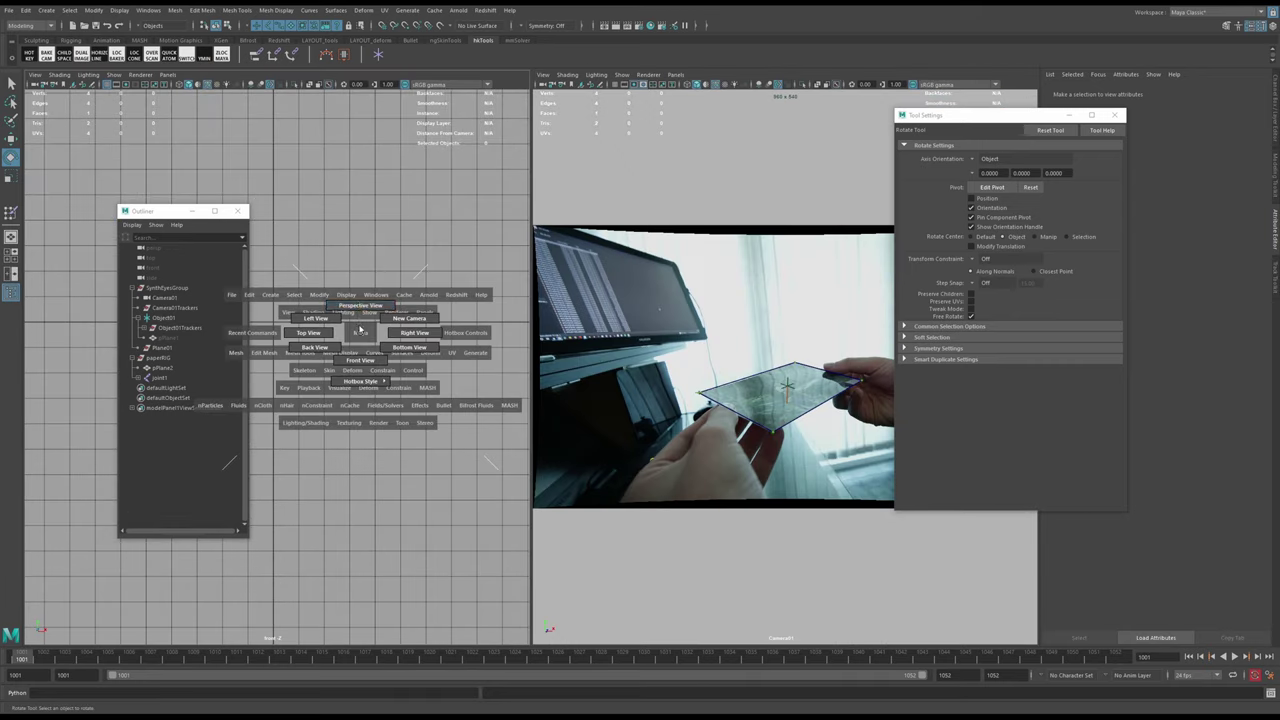
pyautogui.moveTo(360, 306); pyautogui.dragTo(360, 306)
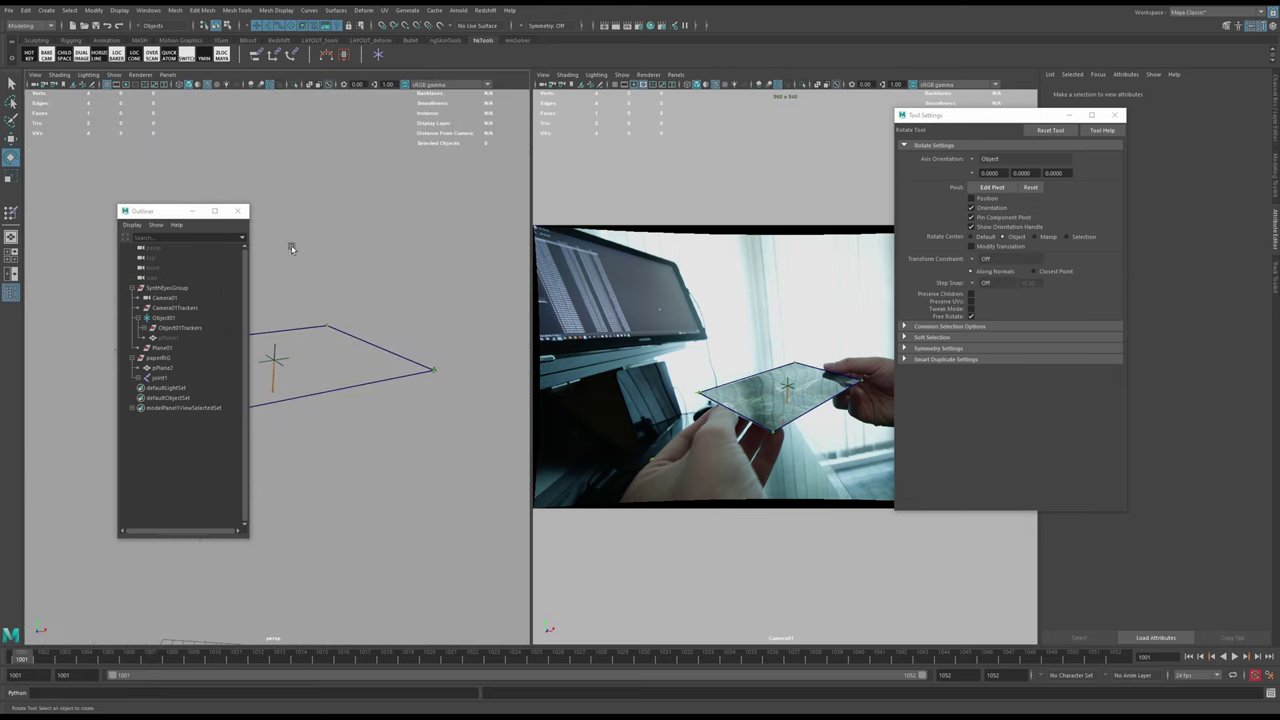
pyautogui.moveTo(170, 214); pyautogui.dragTo(106, 292)
pyautogui.click(1114, 115)
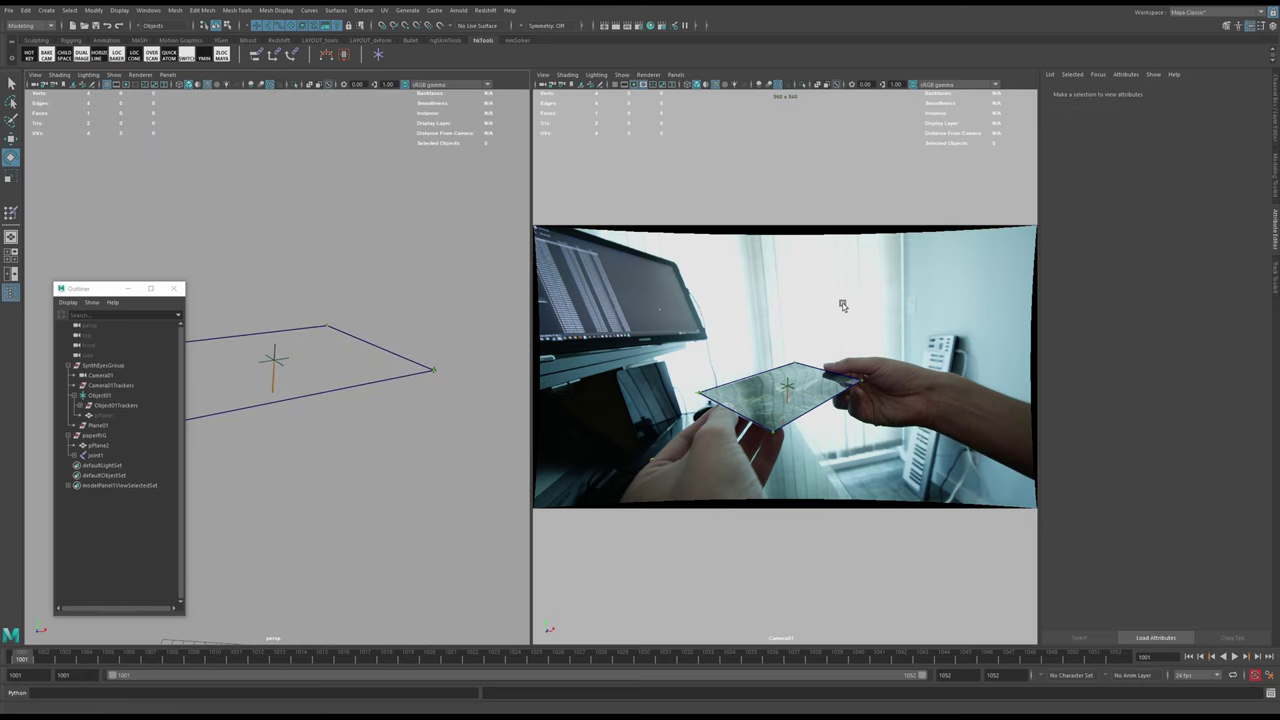
# - Select pPlane2, maximize the Camera01 view and play the shot to check the plane against the handheld photo
pyautogui.click(830, 400)
pyautogui.press('space')
pyautogui.hotkey('alt', 'v')
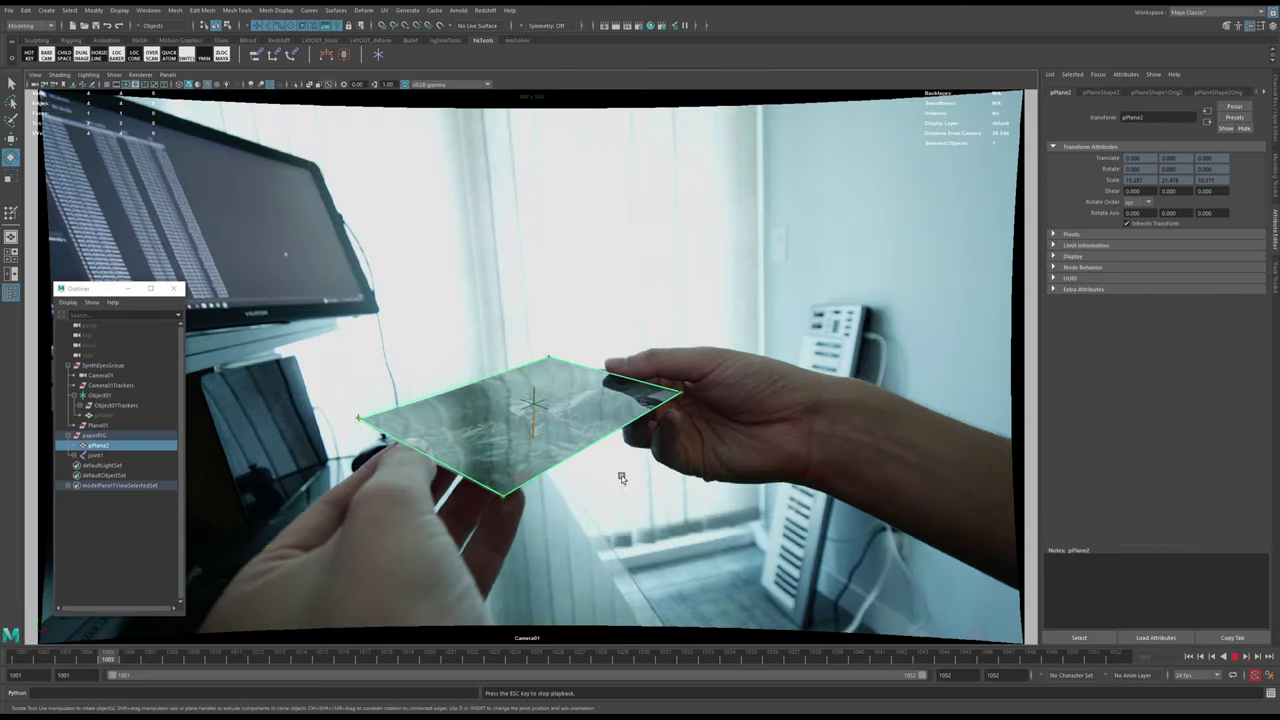
pyautogui.press('Escape')
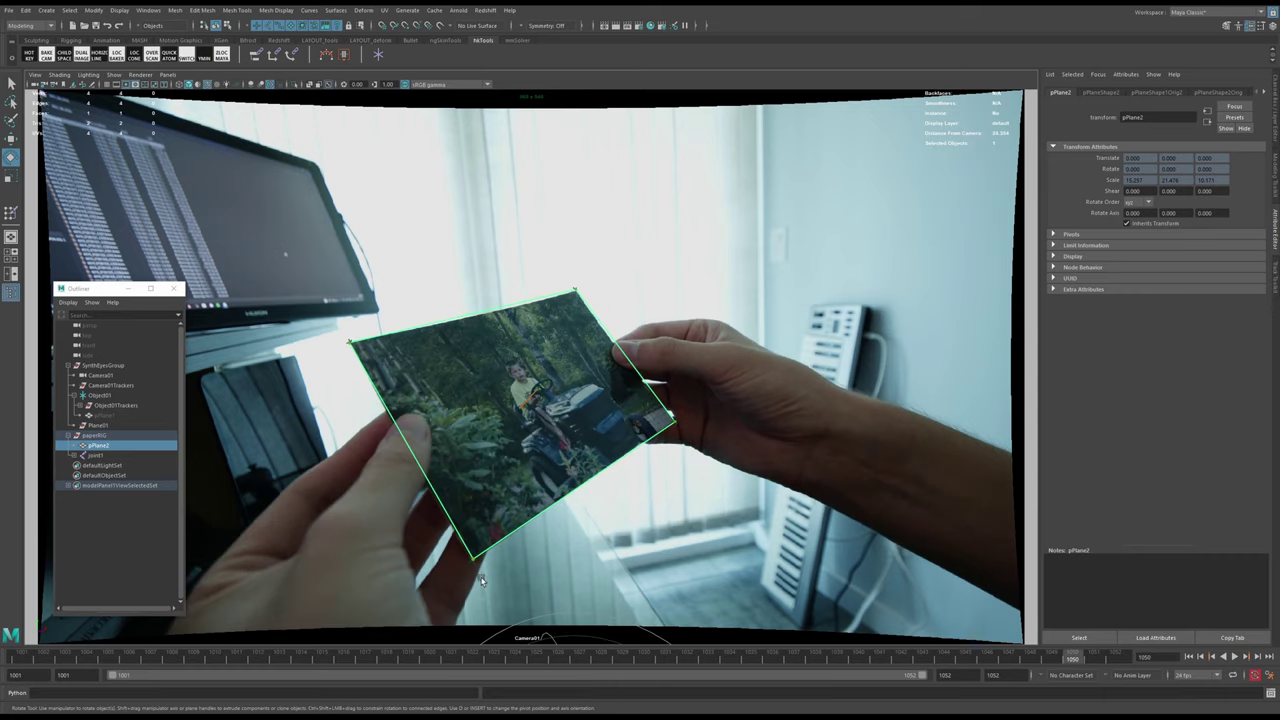
# - Select joint3 at the photo's lowest corner, try moving it with the Move tool at frame 1050, and undo the moves
pyautogui.click(474, 562)
pyautogui.press('w')
pyautogui.moveTo(474, 560)
pyautogui.mouseDown()
pyautogui.moveTo(495, 533)
pyautogui.moveTo(475, 553)
pyautogui.mouseUp()
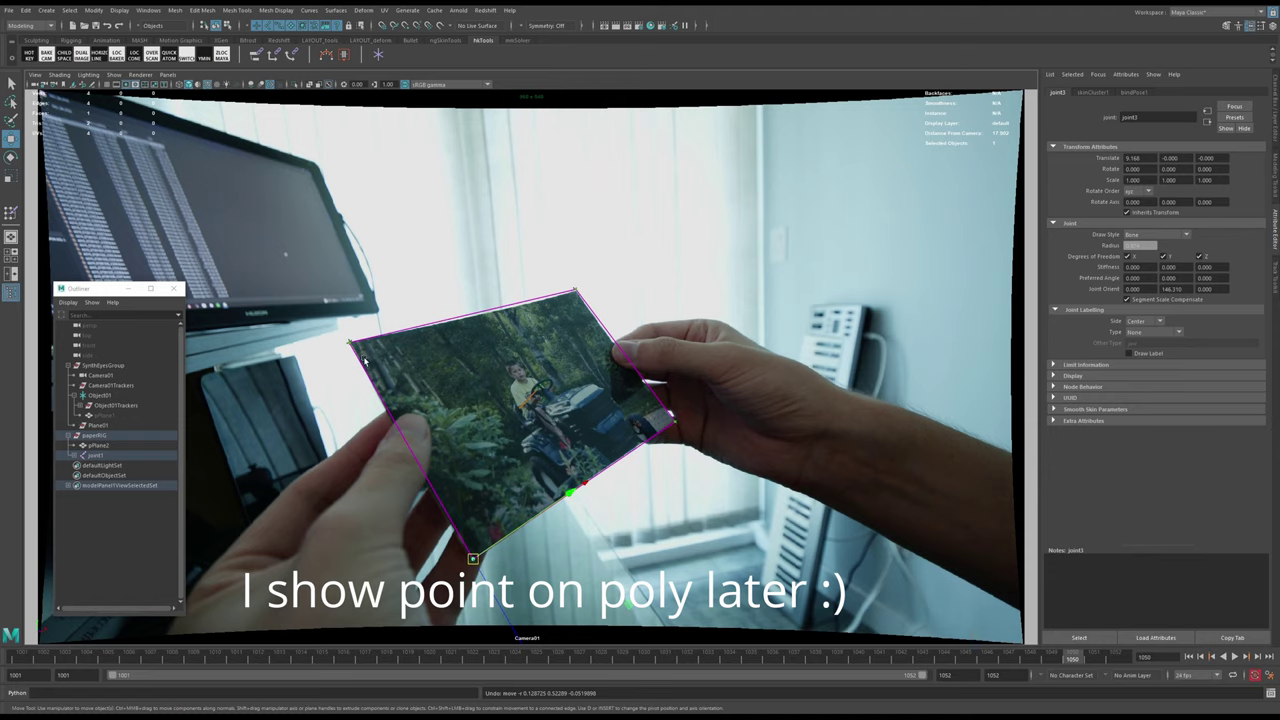
pyautogui.moveTo(473, 560); pyautogui.dragTo(472, 535)
pyautogui.hotkey('ctrl', 'z')
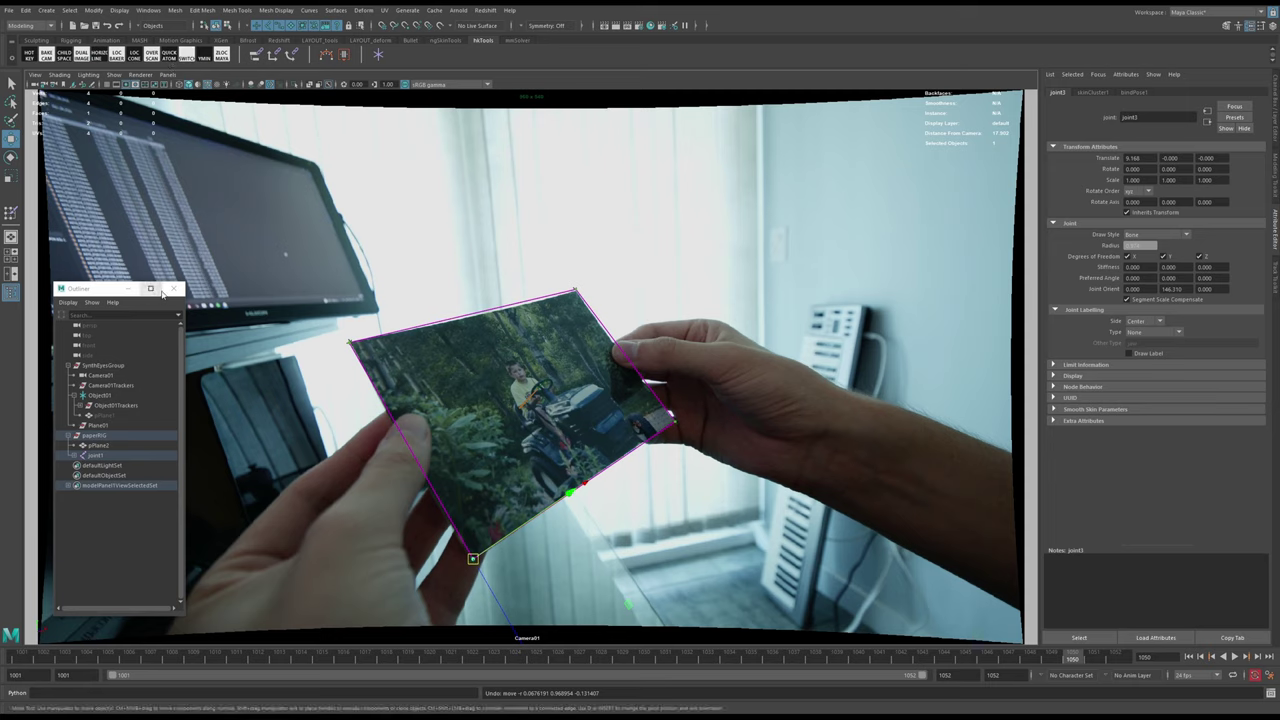
# - Close the Outliner, activate the hktools hotkey set and save the scene
pyautogui.click(172, 290)
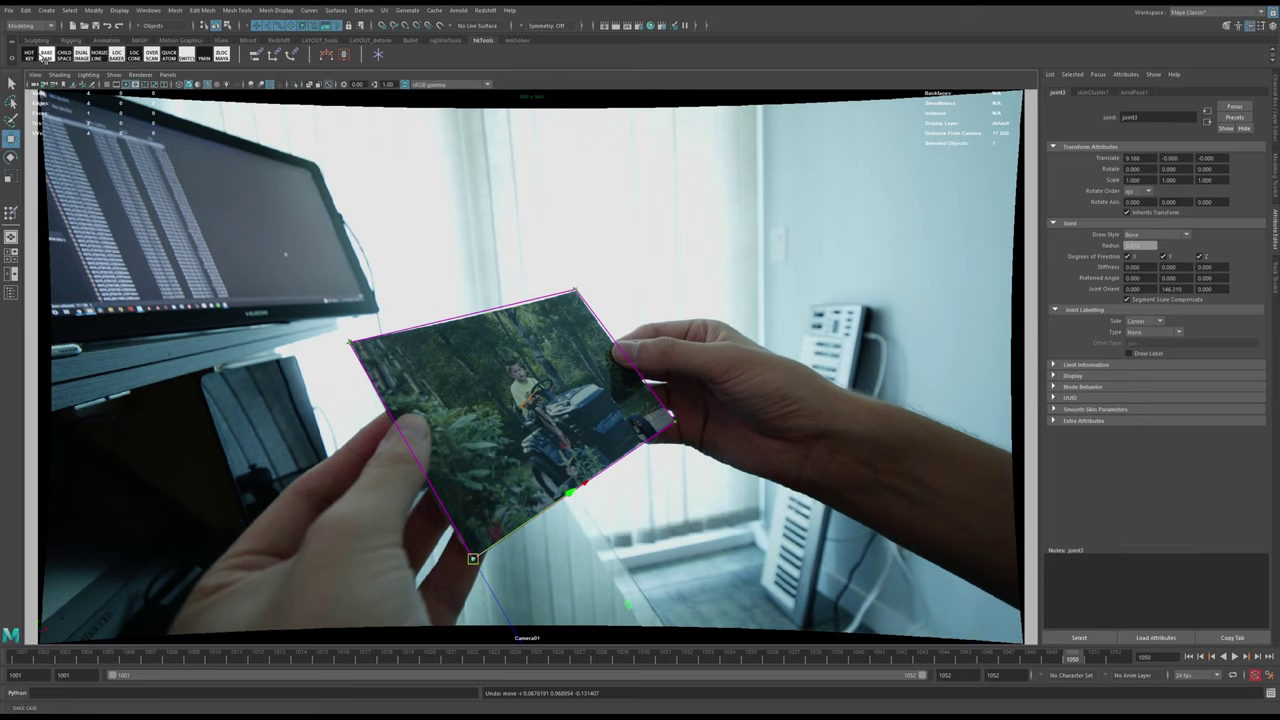
pyautogui.click(29, 53)
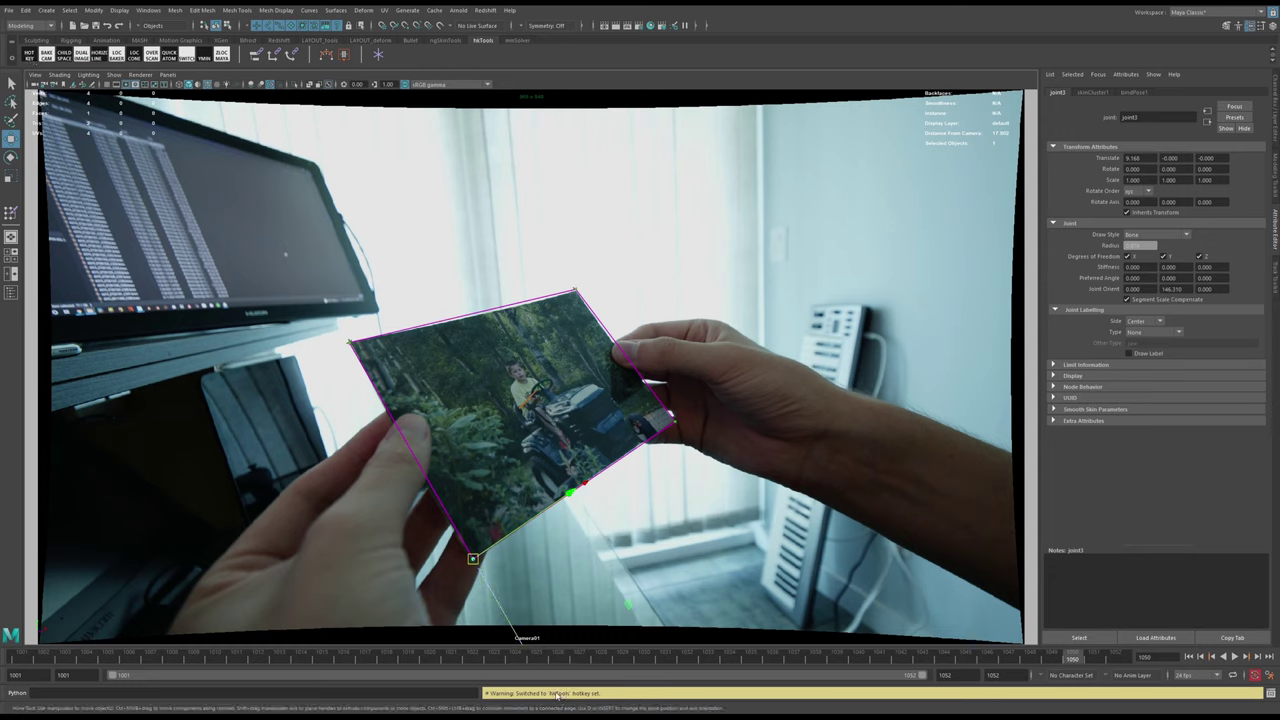
pyautogui.moveTo(261, 663); pyautogui.dragTo(109, 656)
pyautogui.hotkey('ctrl', 's')
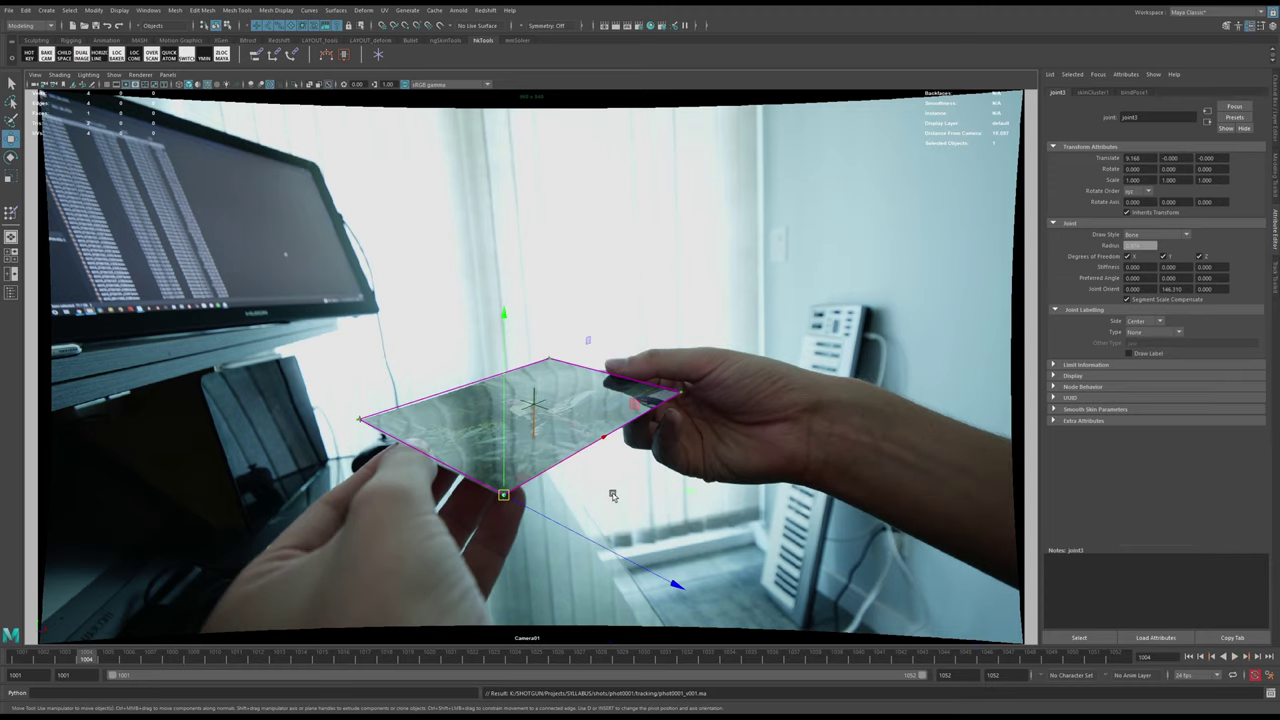
# - Create a center3d view that keeps joint3 centred during playback, and frame the photo's corner closely in it
pyautogui.hotkey('alt', 'c')
pyautogui.hotkey('alt', 'v')
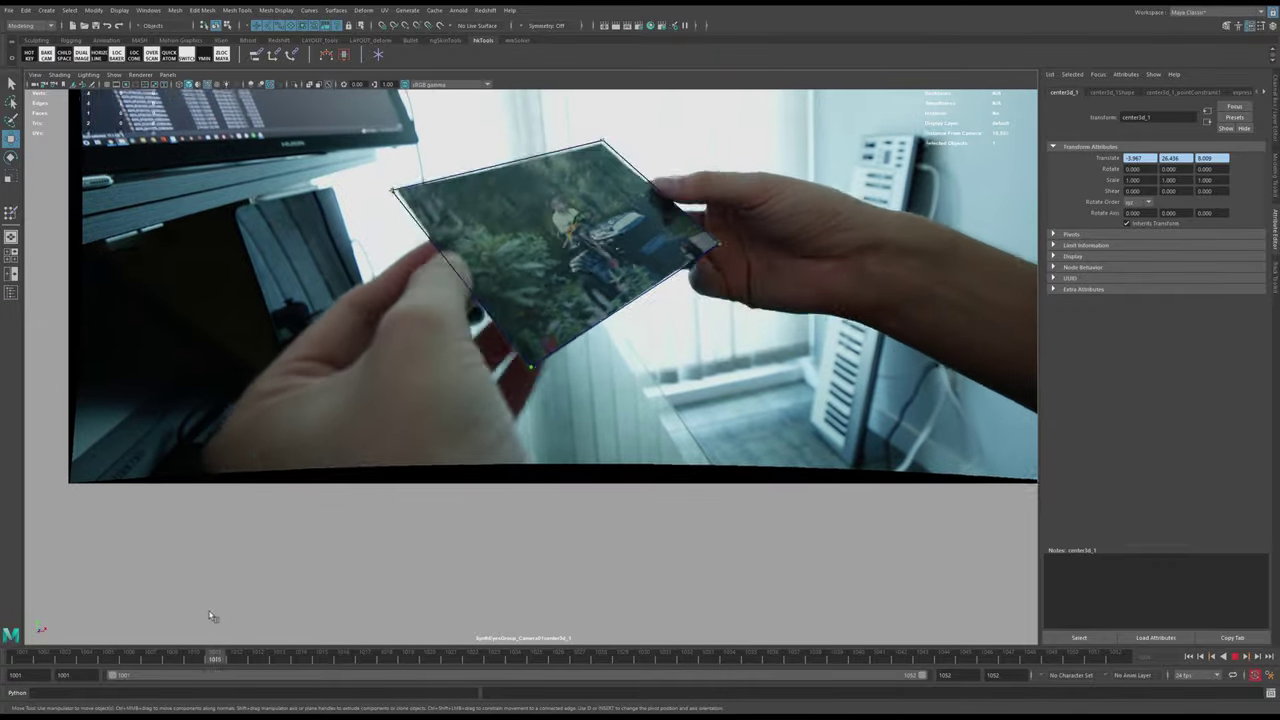
pyautogui.hotkey('alt', 'v')
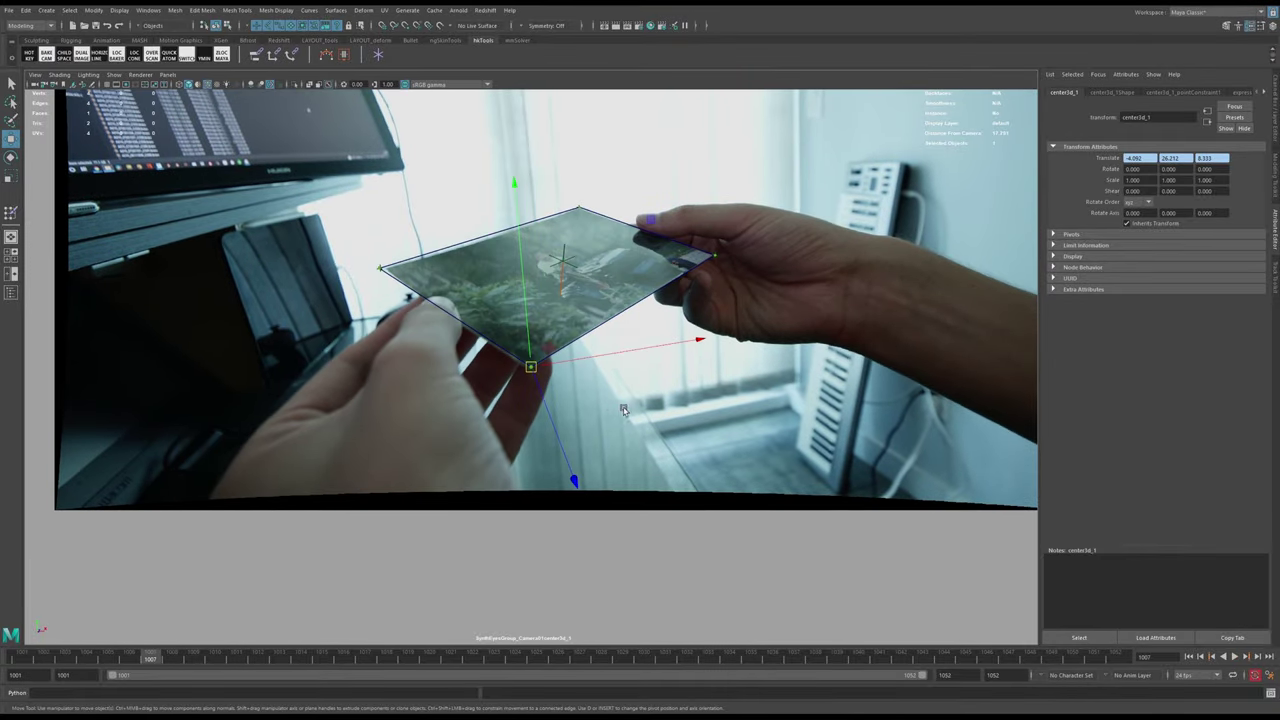
pyautogui.moveTo(588, 401); pyautogui.dragTo(708, 415, button='right')
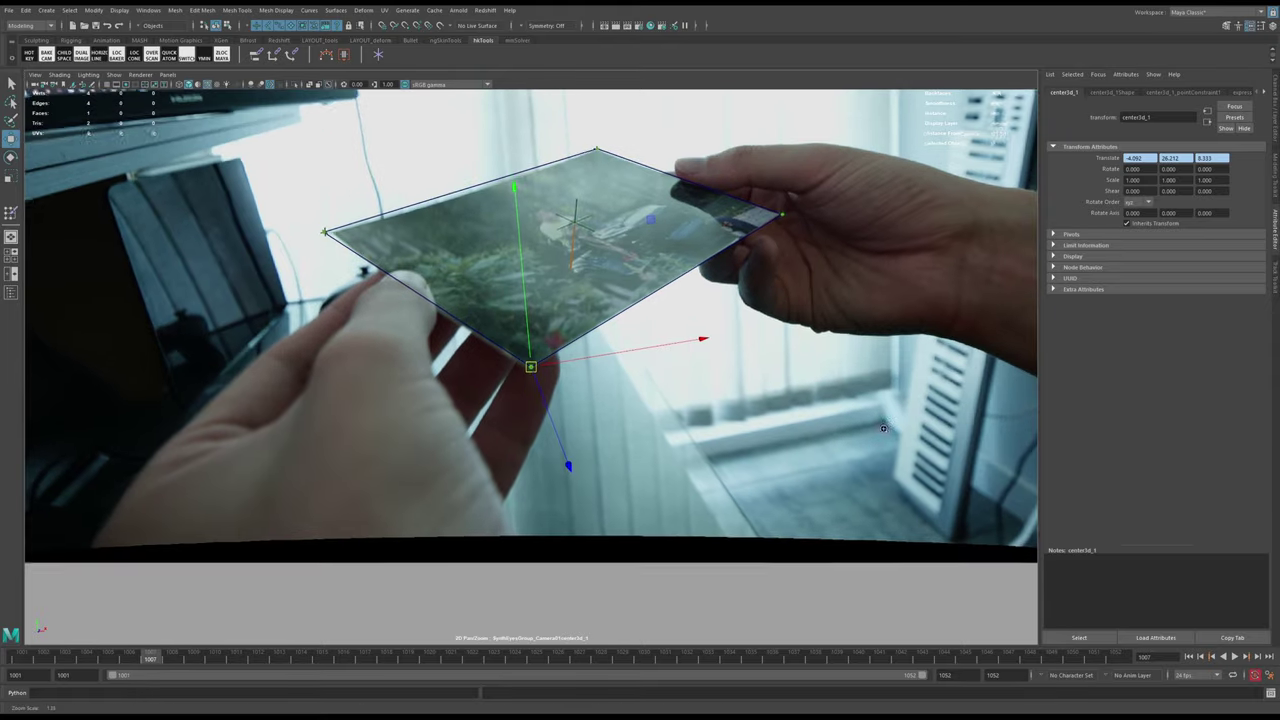
pyautogui.moveTo(628, 408); pyautogui.dragTo(791, 440, button='right')
pyautogui.moveTo(705, 425)
pyautogui.mouseDown(button='right')
pyautogui.moveTo(768, 430)
pyautogui.moveTo(600, 420)
pyautogui.moveTo(837, 434)
pyautogui.moveTo(620, 418)
pyautogui.moveTo(713, 403)
pyautogui.moveTo(346, 358)
pyautogui.moveTo(700, 409)
pyautogui.mouseUp(button='right')
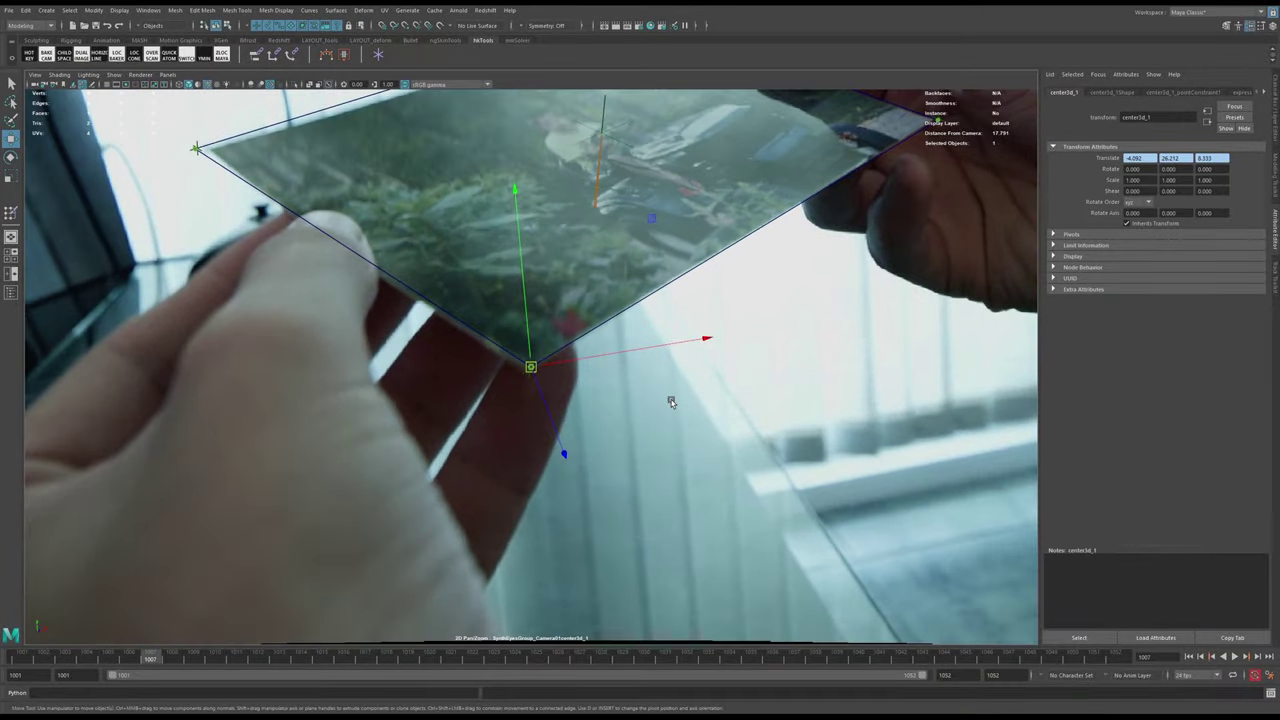
pyautogui.moveTo(671, 400); pyautogui.dragTo(443, 497, button='middle')
# - Play the shot in the centred view to examine how the plane's corner follows the photo's corner
pyautogui.hotkey('alt', 'v')
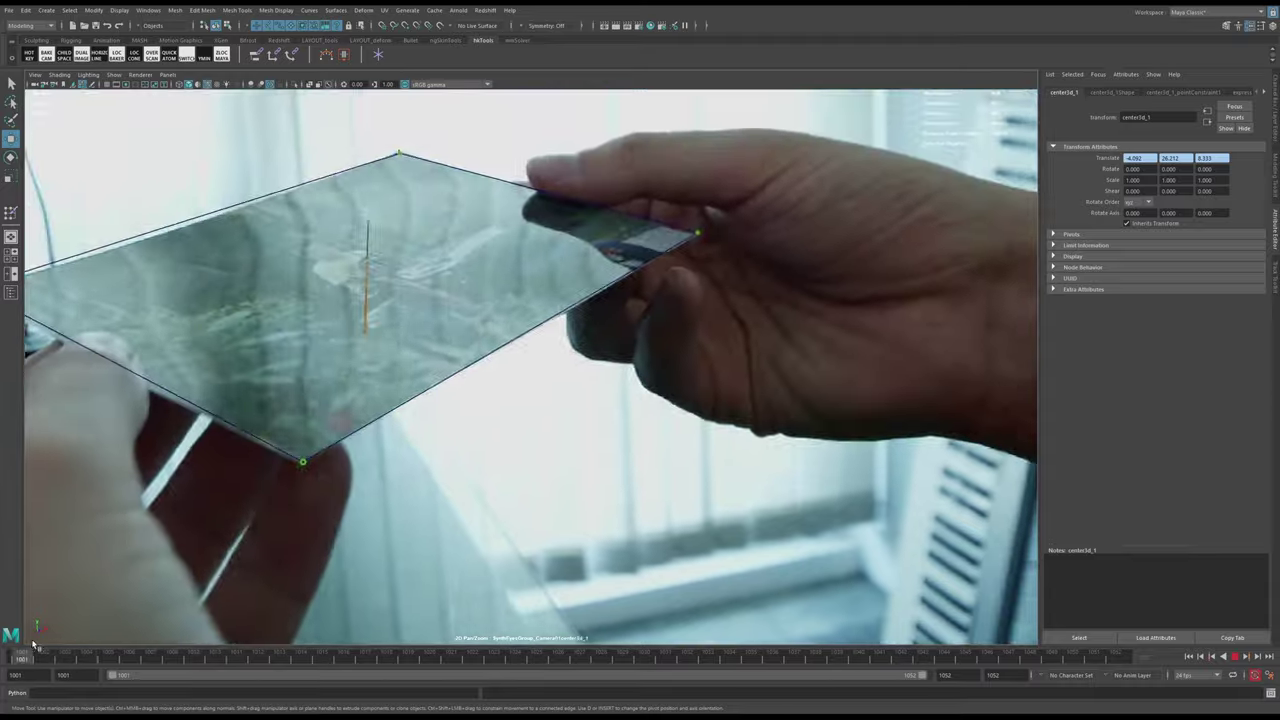
pyautogui.moveTo(33, 645); pyautogui.dragTo(151, 646)
pyautogui.moveTo(320, 551); pyautogui.dragTo(553, 474, button='middle')
pyautogui.moveTo(553, 474); pyautogui.dragTo(653, 470, button='right')
pyautogui.hotkey('alt', 'v')
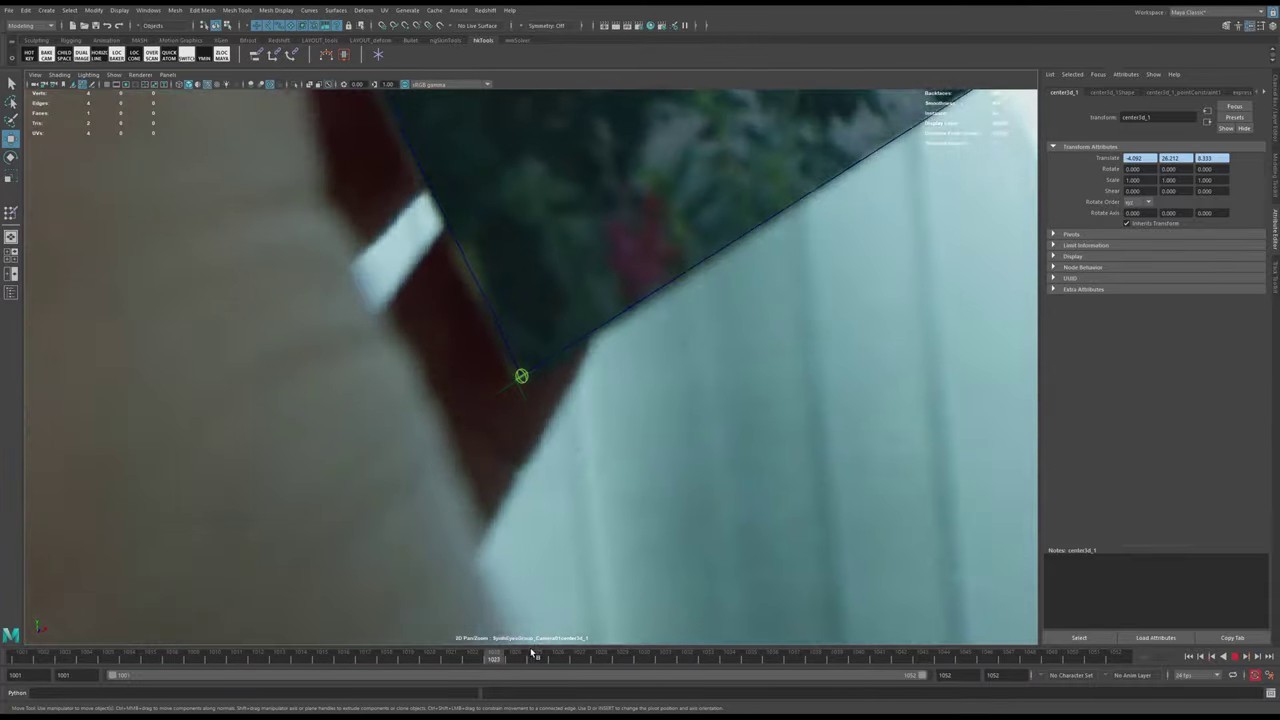
# - Key joint3's translation at frame 1003 in its original position
pyautogui.moveTo(532, 655); pyautogui.dragTo(66, 660)
pyautogui.click(454, 567)
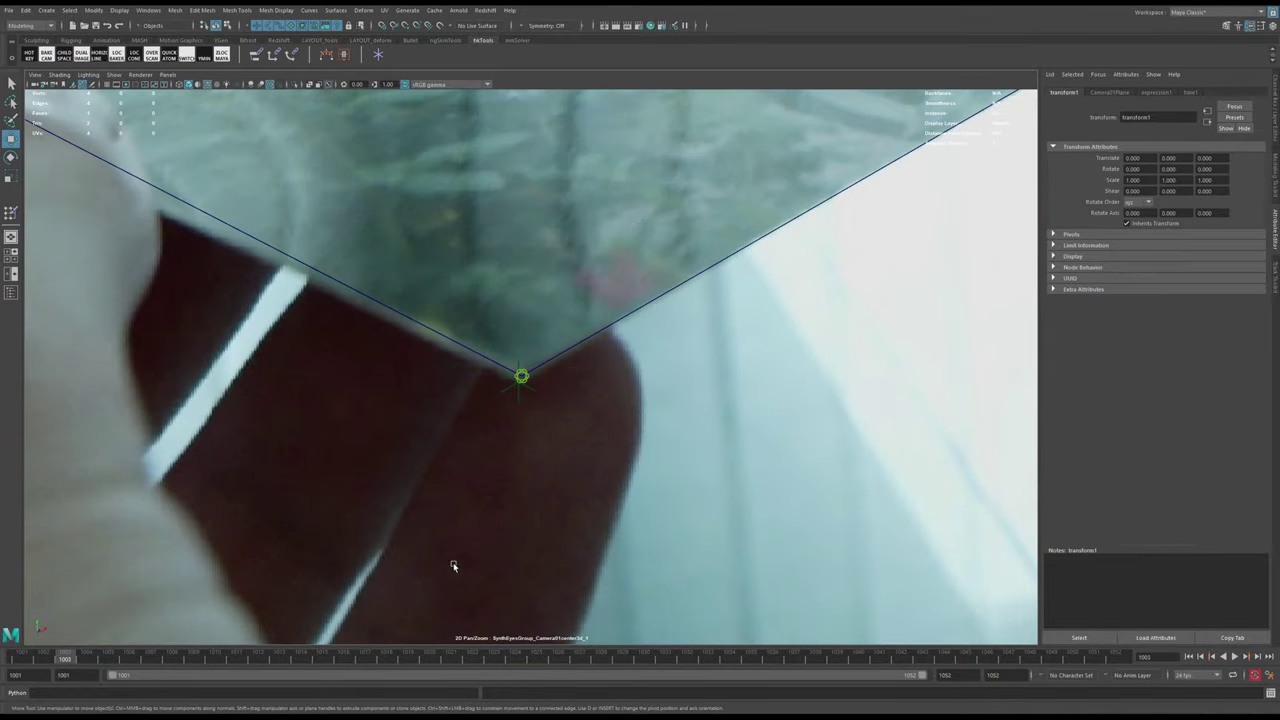
pyautogui.click(526, 376)
pyautogui.moveTo(523, 377); pyautogui.dragTo(549, 486)
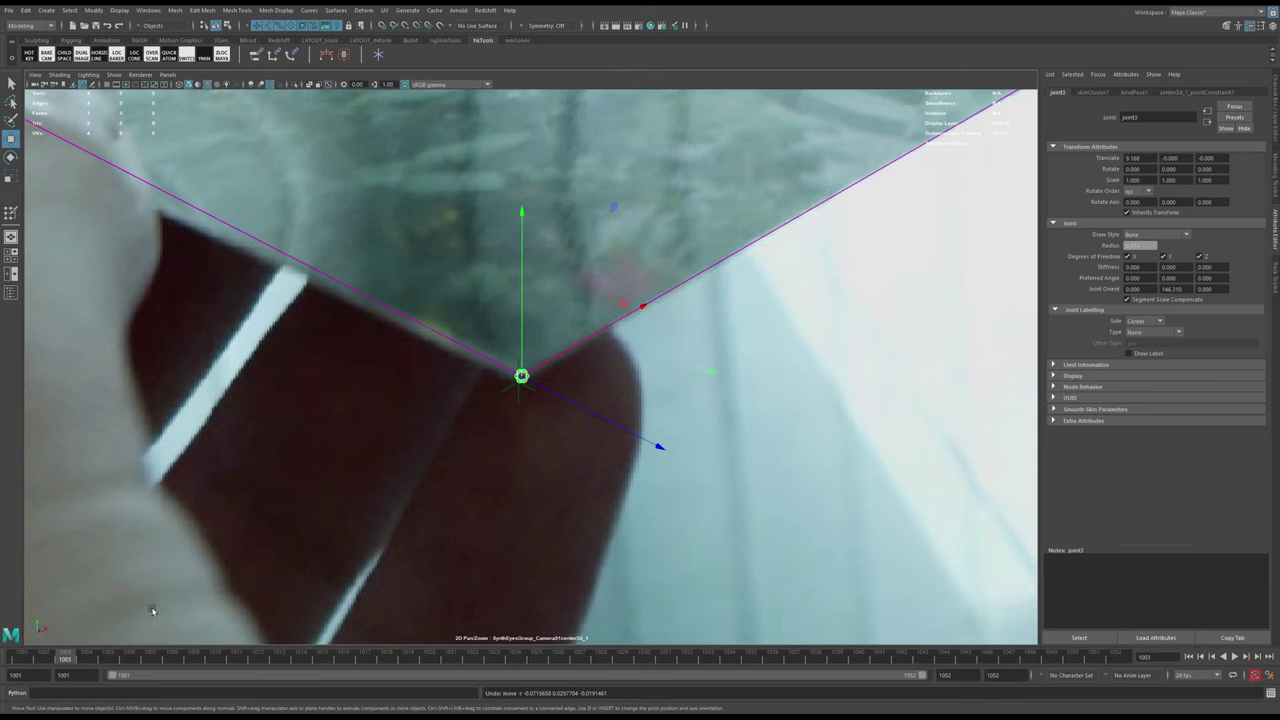
pyautogui.hotkey('shift', 'w')
# - Align joint3 with the photo's corner at frame 1013 and key its translation
pyautogui.hotkey('alt', 'v')
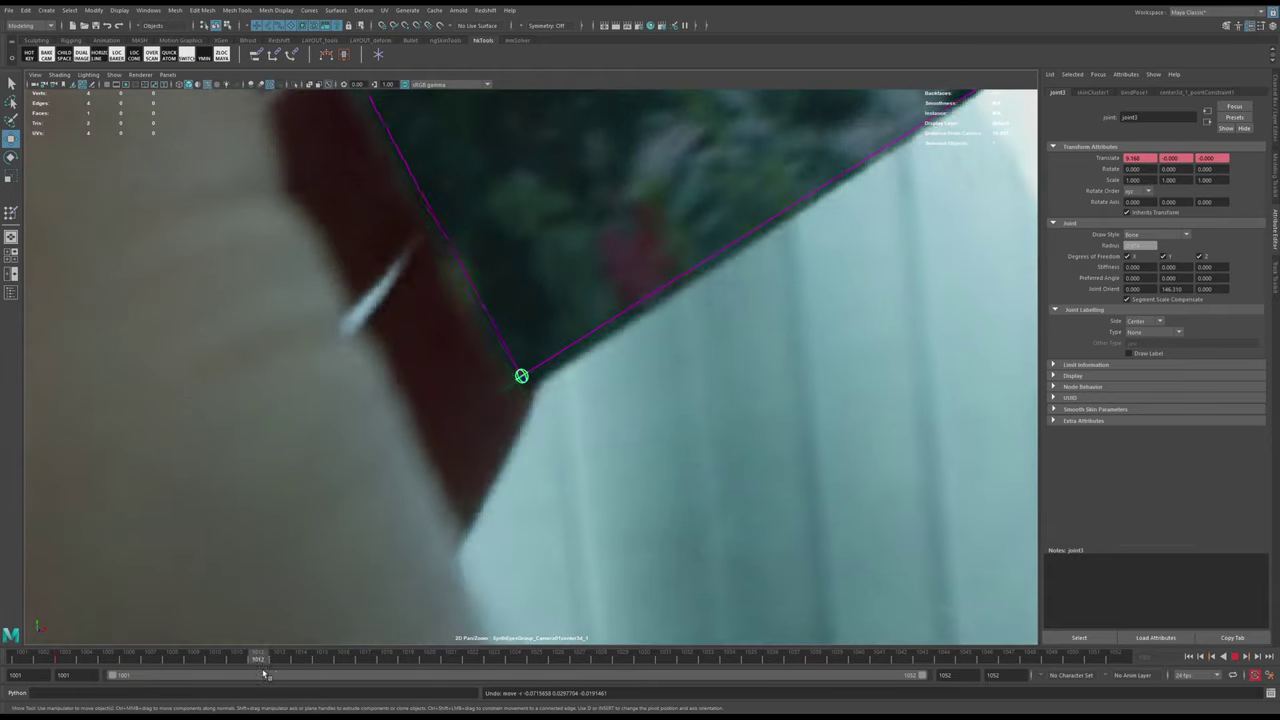
pyautogui.moveTo(288, 682); pyautogui.dragTo(277, 681)
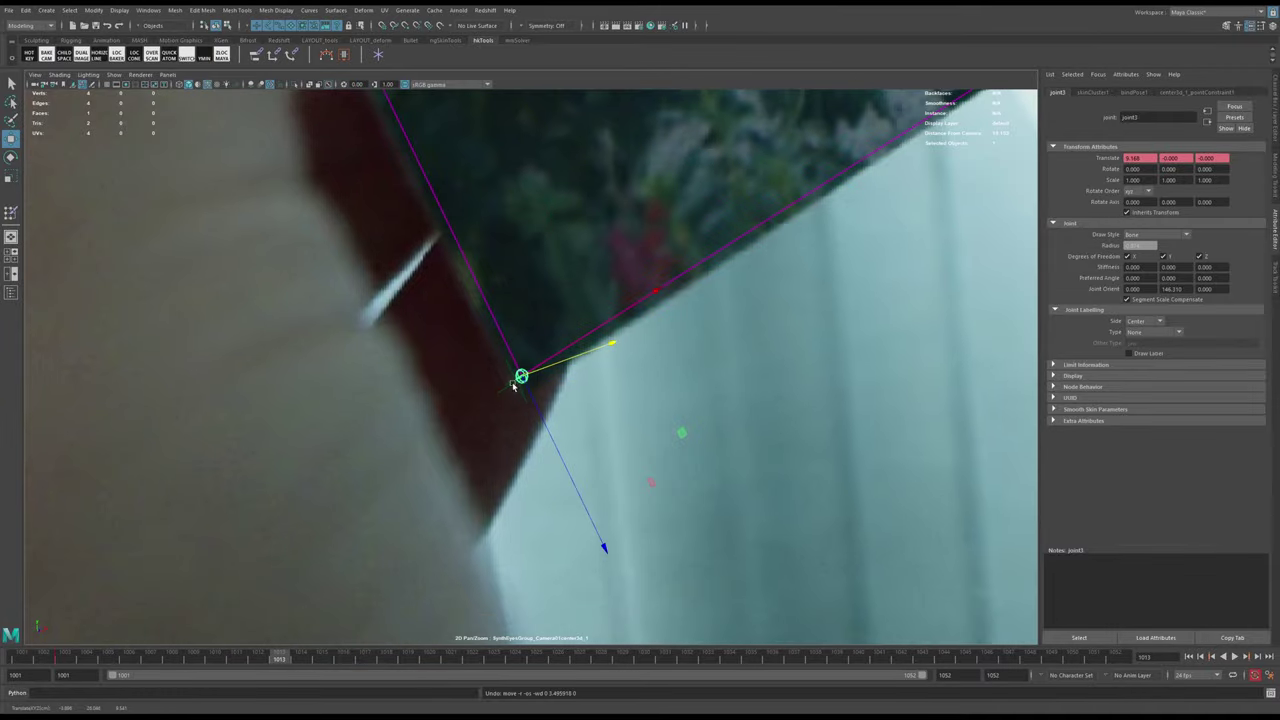
pyautogui.moveTo(522, 375)
pyautogui.mouseDown()
pyautogui.moveTo(600, 537)
pyautogui.moveTo(493, 414)
pyautogui.moveTo(525, 370)
pyautogui.mouseUp()
pyautogui.hotkey('ctrl', 'z')
# - Move joint3 at frame 1031 so the plane's corner and edges match the photo, and key its translation
pyautogui.moveTo(282, 658); pyautogui.dragTo(660, 673)
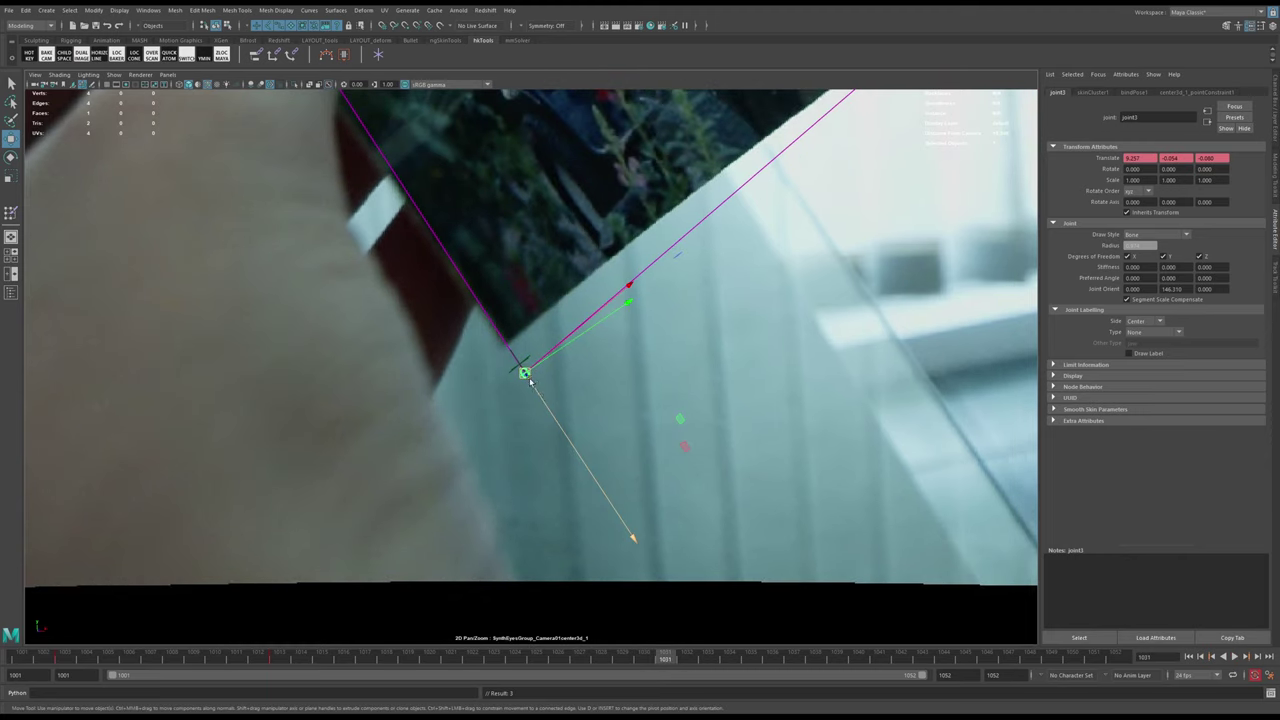
pyautogui.moveTo(524, 373); pyautogui.dragTo(507, 350)
pyautogui.hotkey('ctrl', 'z')
pyautogui.moveTo(549, 306); pyautogui.dragTo(420, 345, button='right')
pyautogui.moveTo(700, 420); pyautogui.dragTo(692, 458, button='middle')
pyautogui.moveTo(692, 458); pyautogui.dragTo(826, 466, button='right')
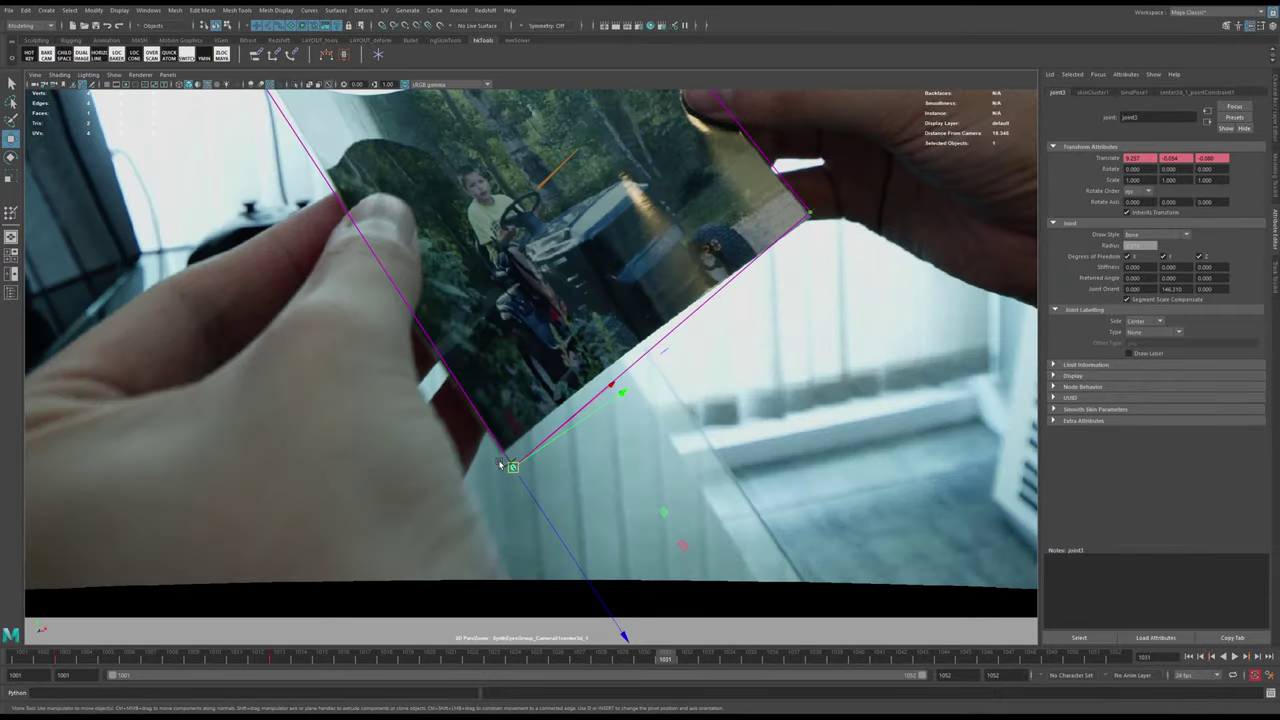
pyautogui.moveTo(512, 467); pyautogui.dragTo(508, 452)
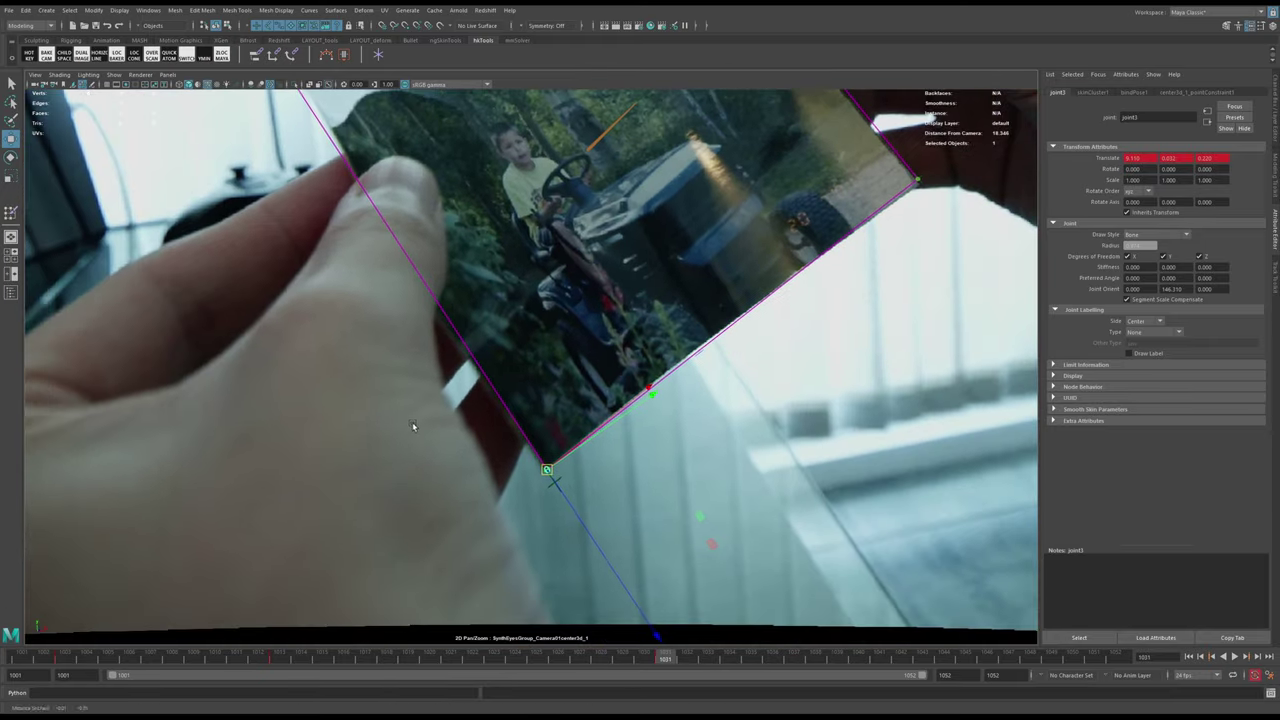
pyautogui.moveTo(413, 427); pyautogui.dragTo(646, 506, button='right')
pyautogui.moveTo(562, 528); pyautogui.dragTo(554, 415, button='middle')
pyautogui.moveTo(300, 290); pyautogui.dragTo(520, 400, button='right')
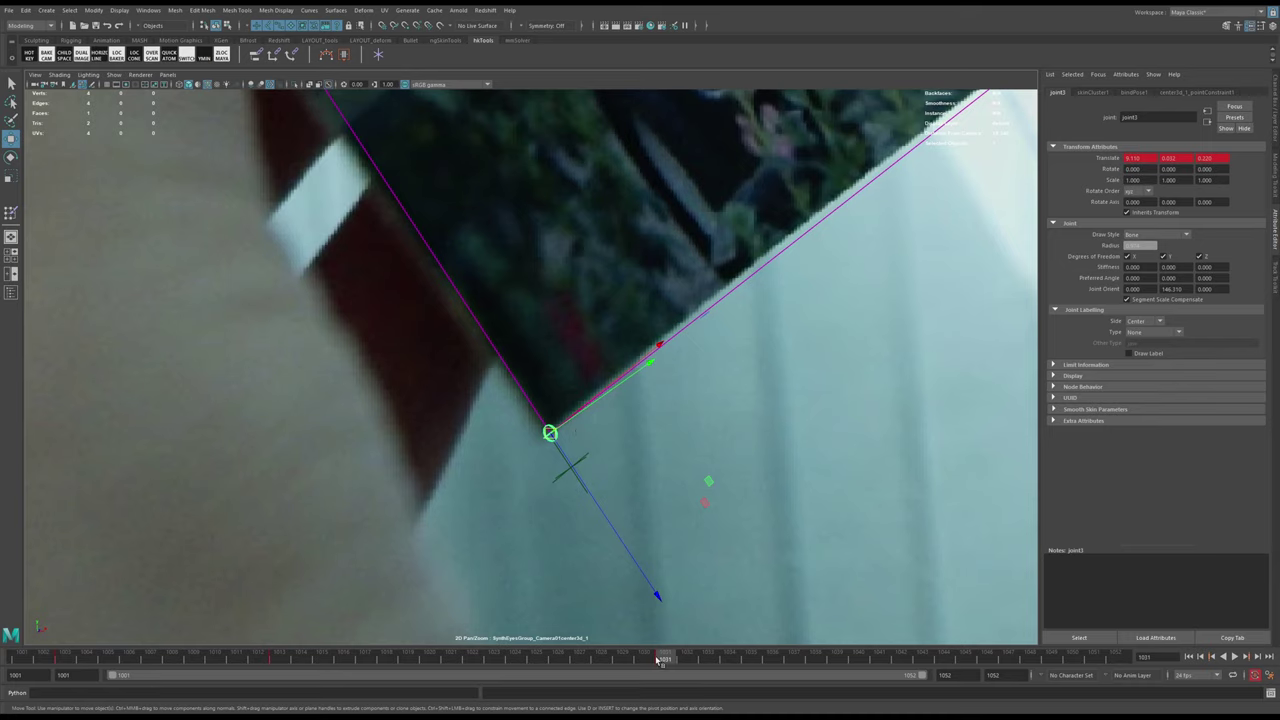
# - Reposition joint3 onto the photo's corner at frames 1039 and 1043, keying its translation at each
pyautogui.moveTo(658, 661)
pyautogui.mouseDown()
pyautogui.moveTo(557, 680)
pyautogui.moveTo(700, 688)
pyautogui.moveTo(829, 668)
pyautogui.moveTo(886, 686)
pyautogui.moveTo(828, 700)
pyautogui.mouseUp()
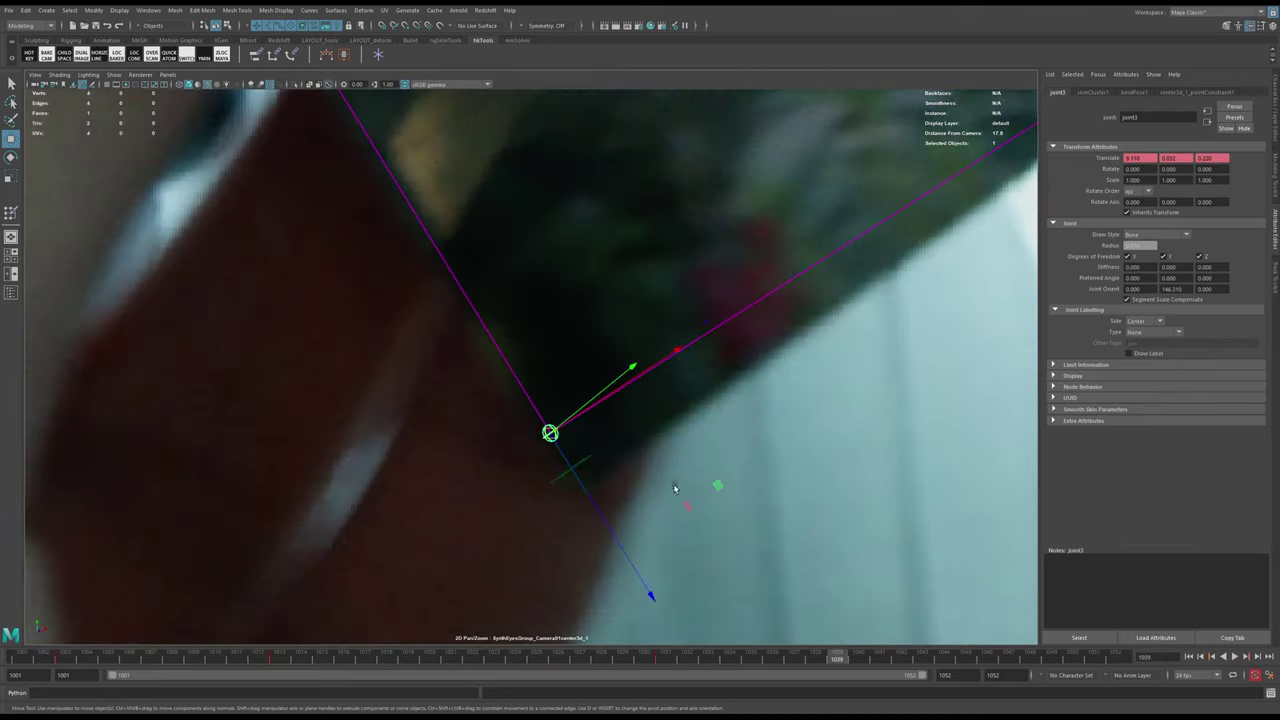
pyautogui.moveTo(549, 434); pyautogui.dragTo(572, 488)
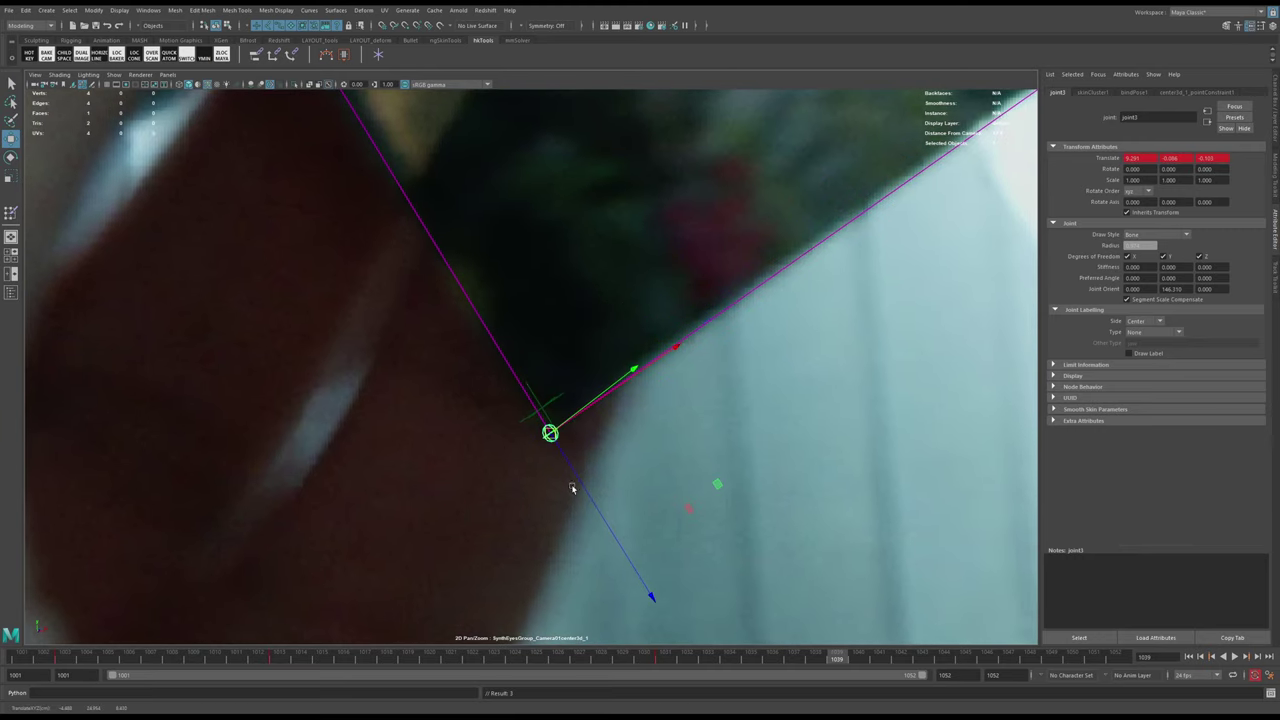
pyautogui.moveTo(842, 657); pyautogui.dragTo(924, 659)
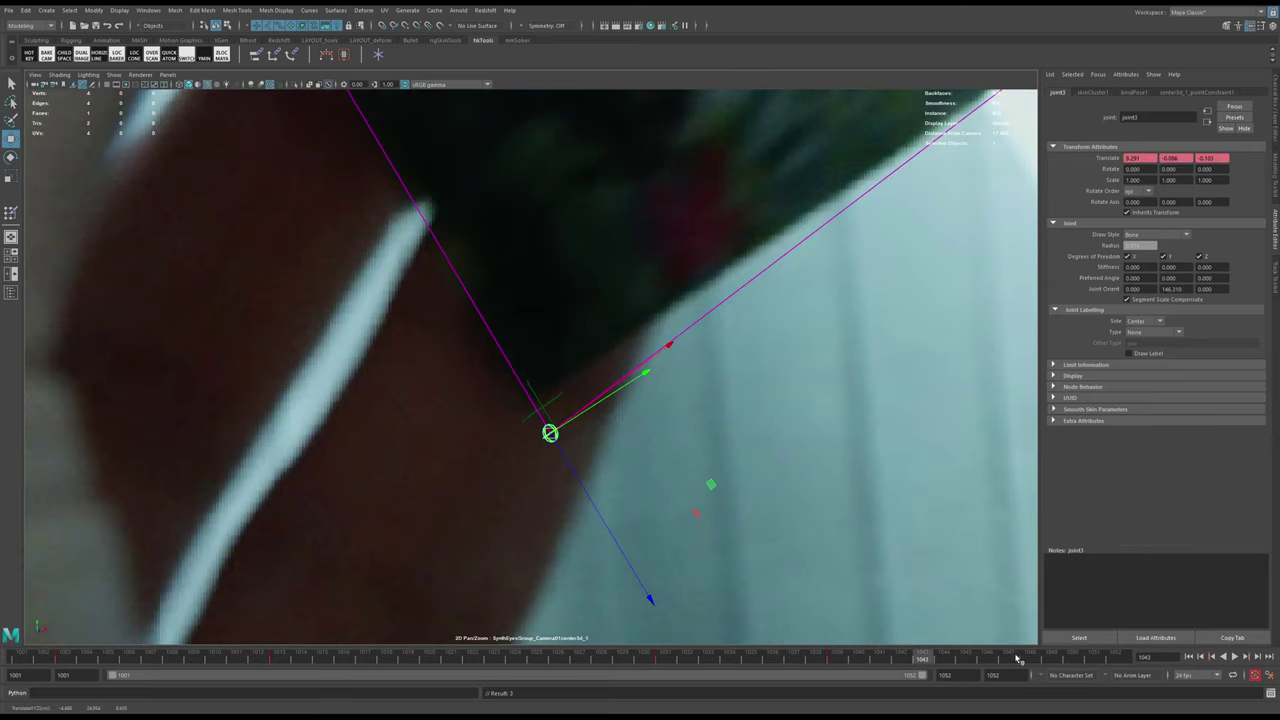
pyautogui.moveTo(778, 510); pyautogui.dragTo(753, 485, button='middle')
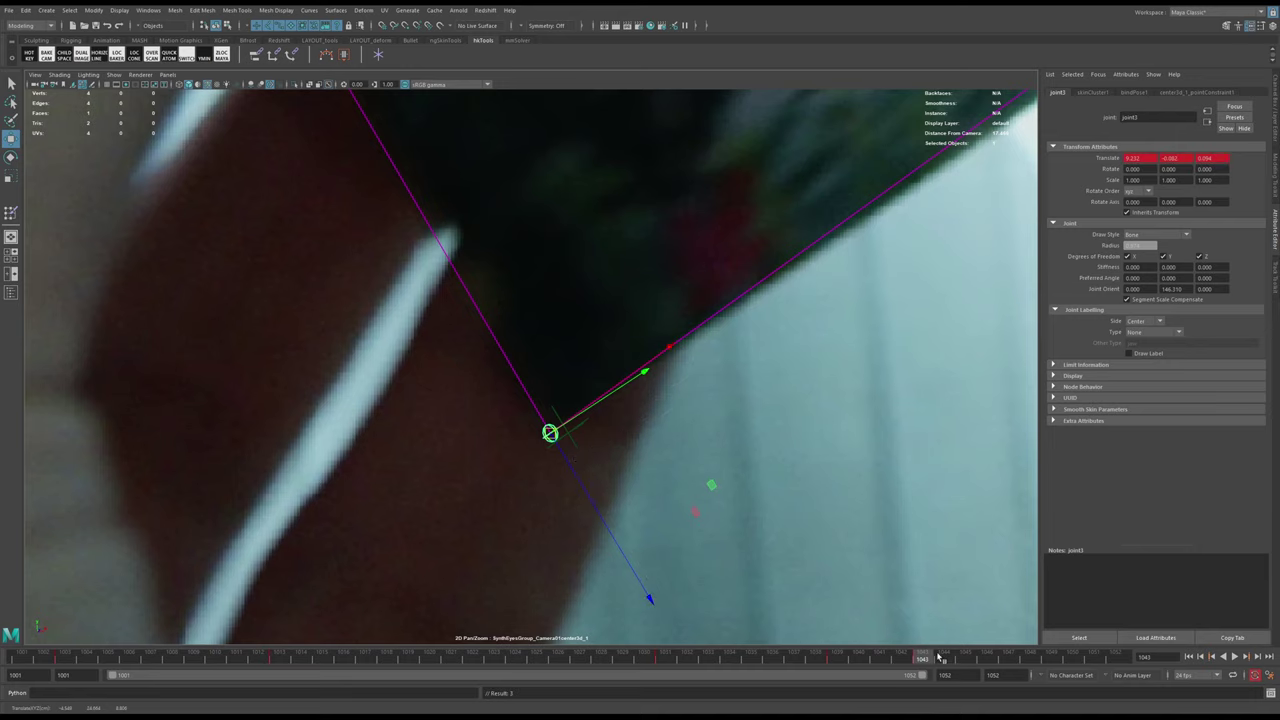
# - Adjust and key joint3's translation at frames 1051 and 1024 to hold it on the photo's corner
pyautogui.moveTo(939, 659); pyautogui.dragTo(1091, 662)
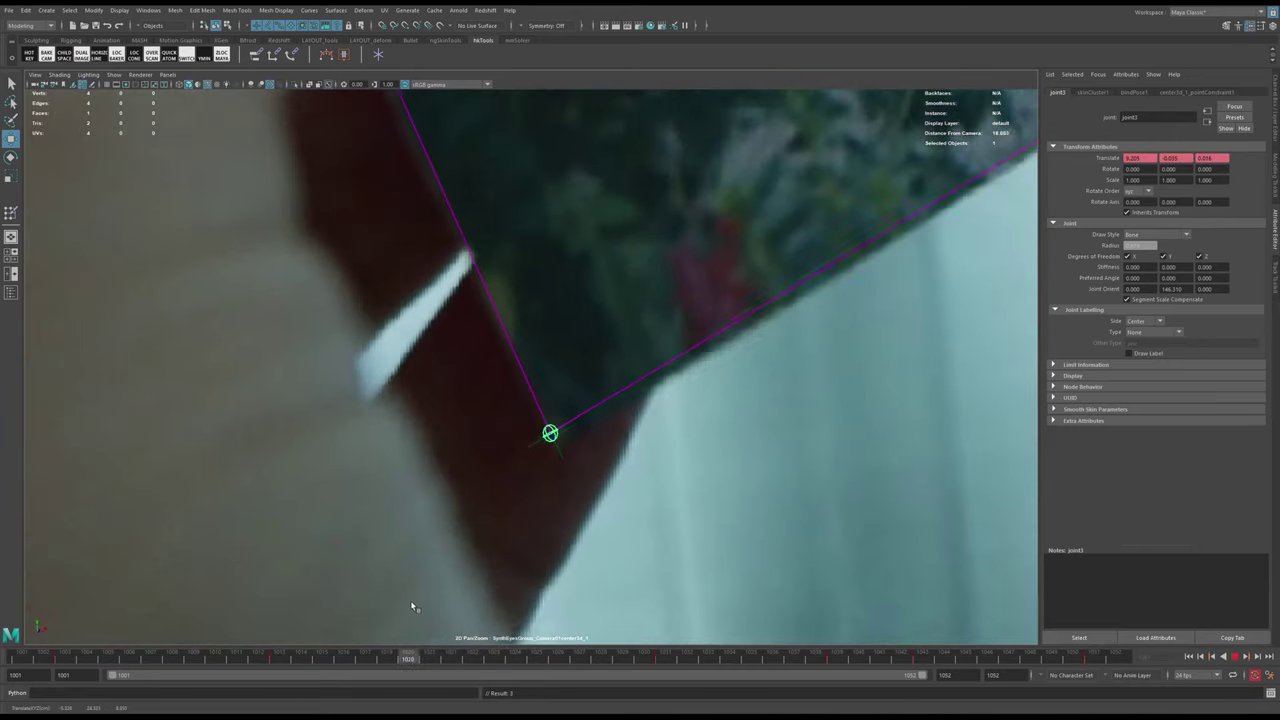
pyautogui.hotkey('alt', 'v')
pyautogui.hotkey('alt', 'v')
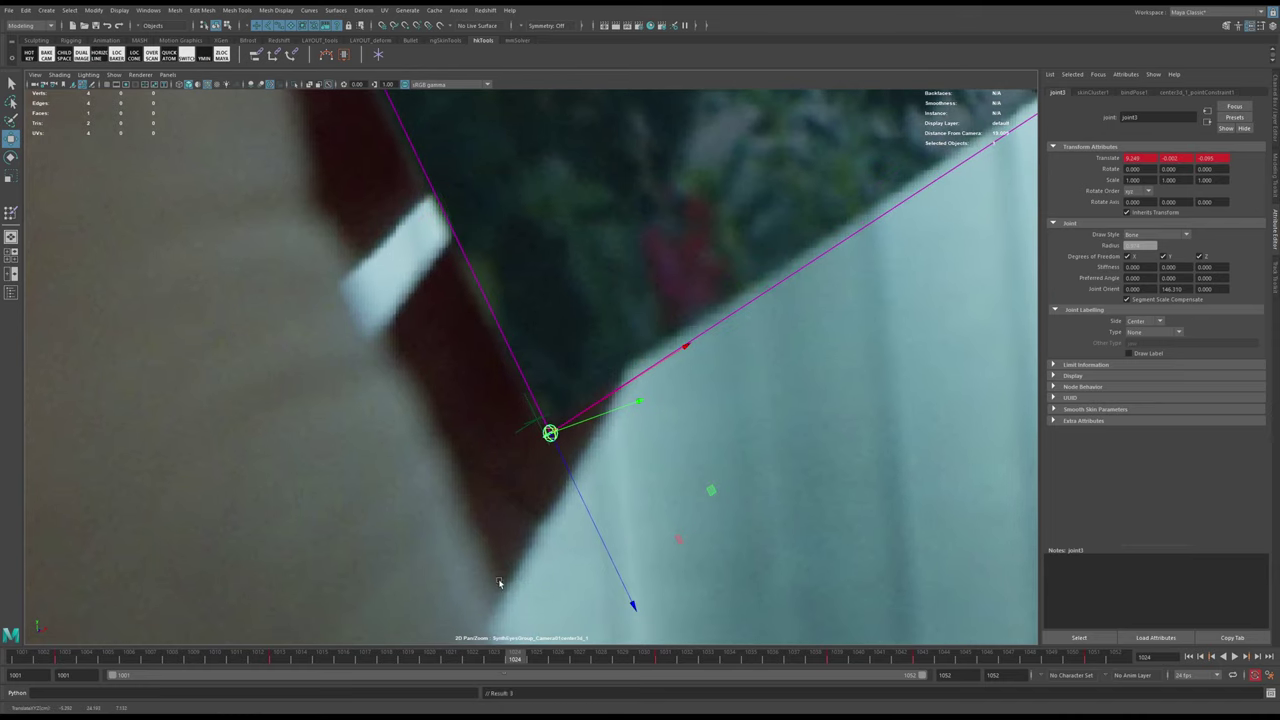
# - Return to frame 1001 and step back and forth through the opening frames to examine joint3's alignment
pyautogui.moveTo(260, 643); pyautogui.dragTo(28, 659)
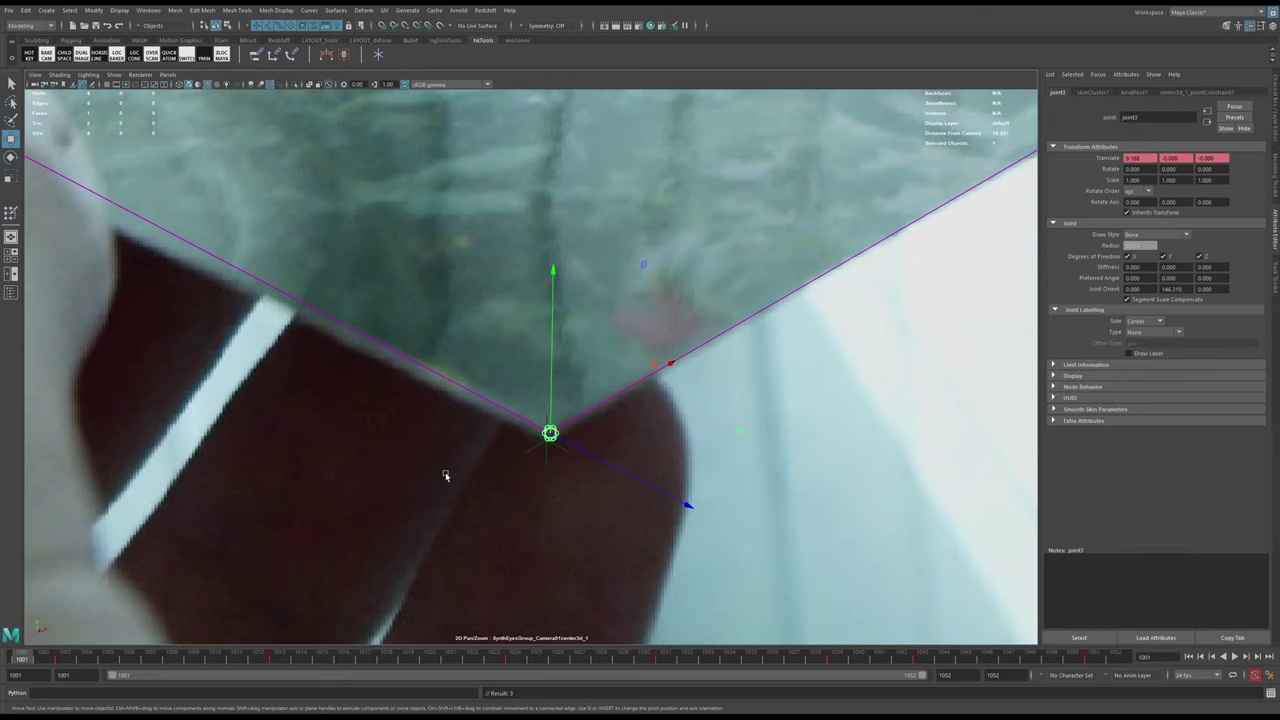
pyautogui.hotkey('alt', '.')
pyautogui.hotkey('alt', '.')
pyautogui.hotkey('alt', '.')
pyautogui.hotkey('alt', '.')
pyautogui.hotkey('alt', ',')
pyautogui.hotkey('alt', ',')
pyautogui.hotkey('alt', ',')
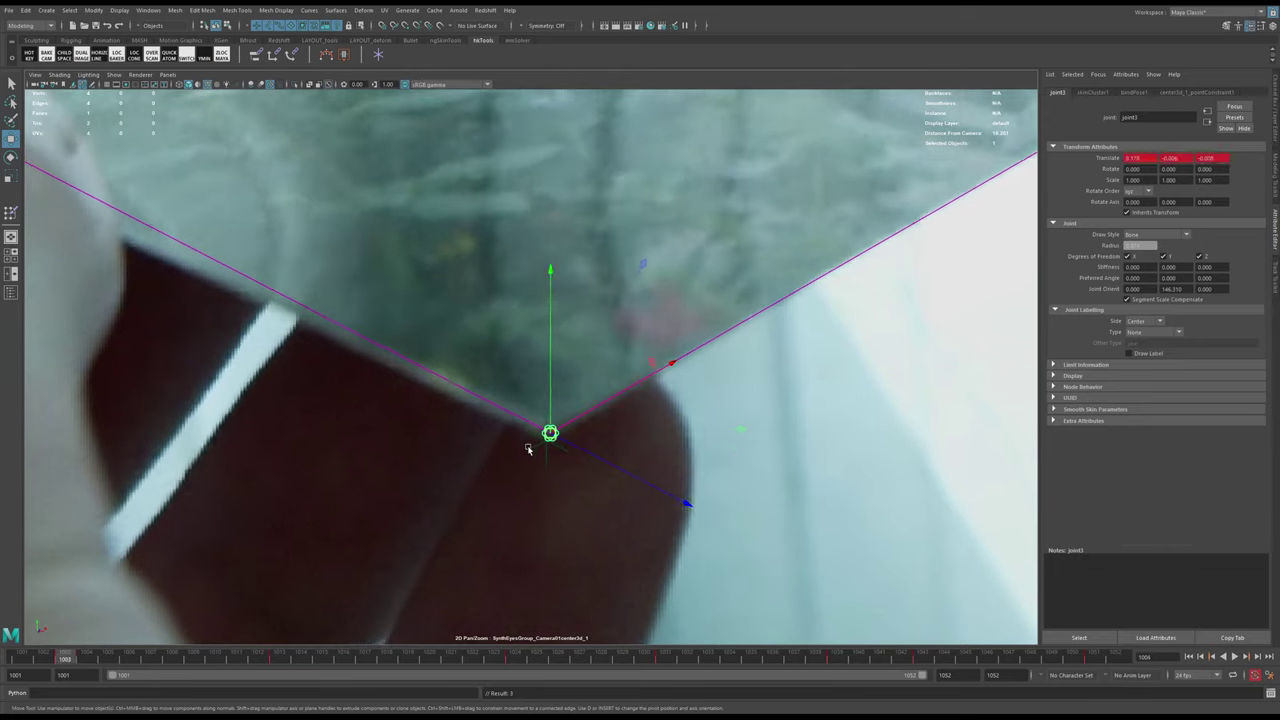
# - Step through joint3's early keys and the frames around 1002 to 1008 to compare the plane's corner with the photo, ending at frame 1005
pyautogui.hotkey('alt', '.')
pyautogui.press('.')
pyautogui.press('.')
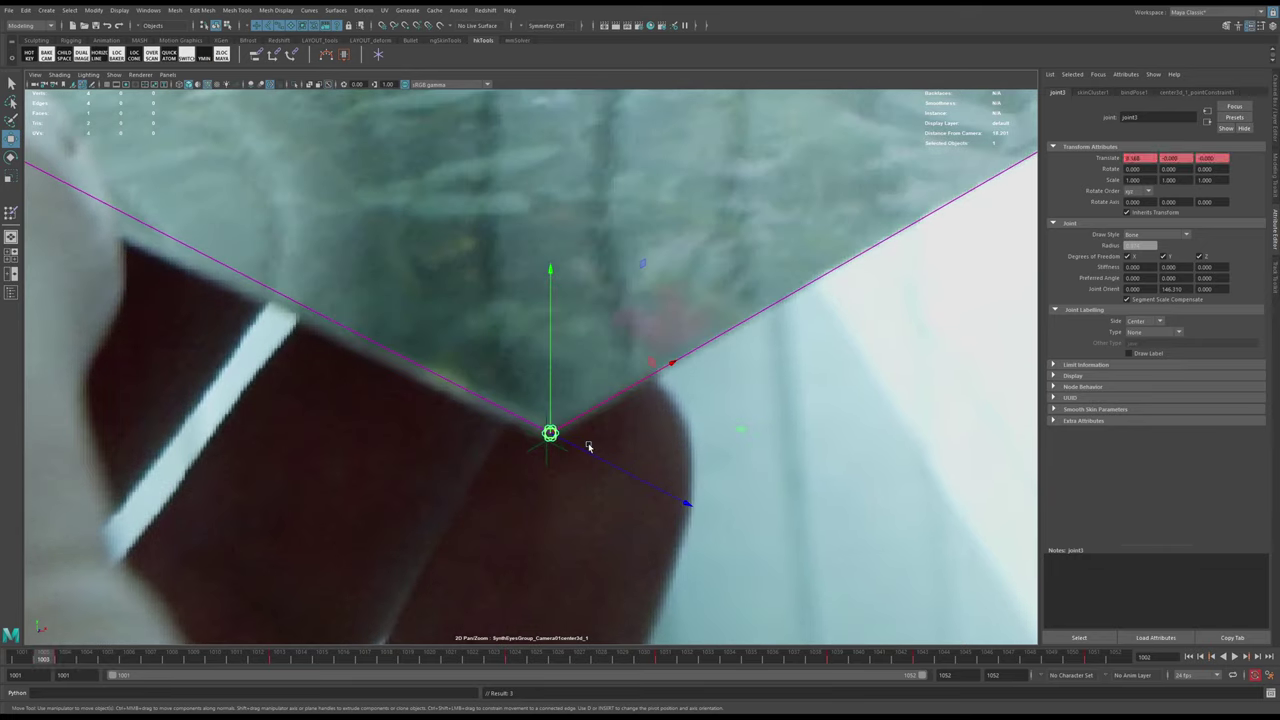
pyautogui.press('.')
pyautogui.press('.')
pyautogui.press('.')
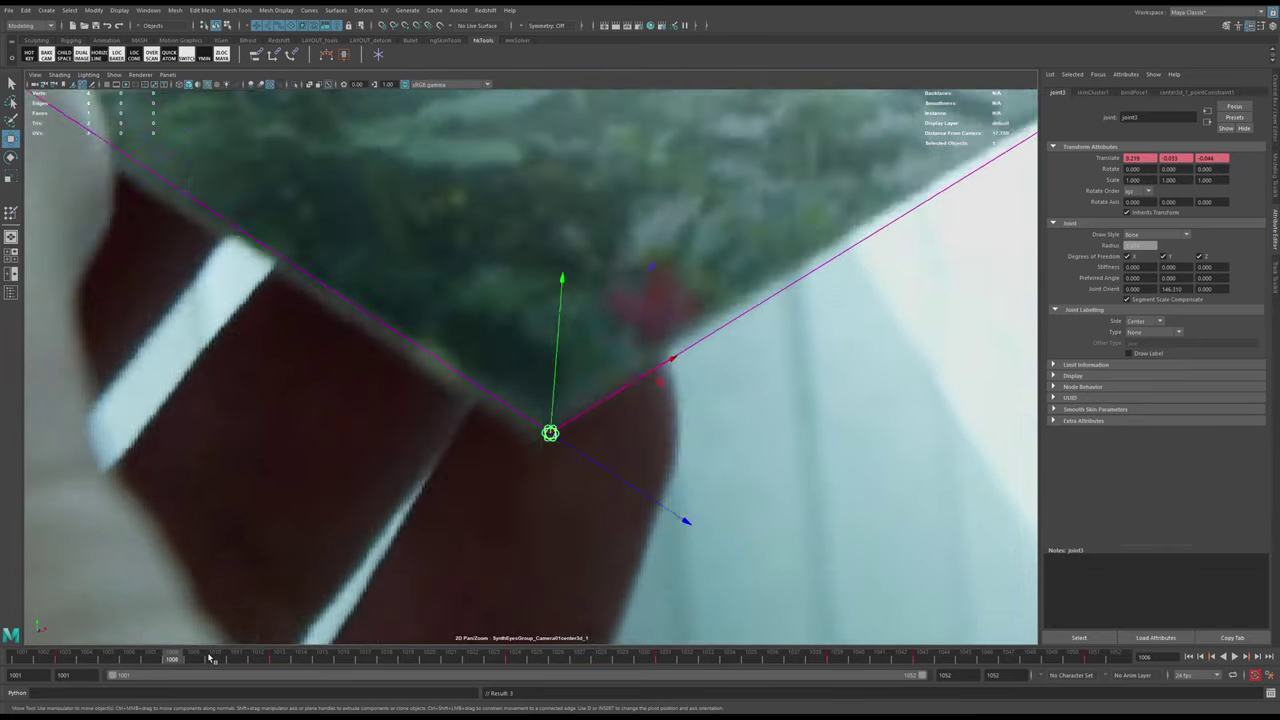
pyautogui.moveTo(209, 658); pyautogui.dragTo(242, 656)
pyautogui.press(',')
pyautogui.press(',')
pyautogui.press(',')
pyautogui.press(',')
pyautogui.press(',')
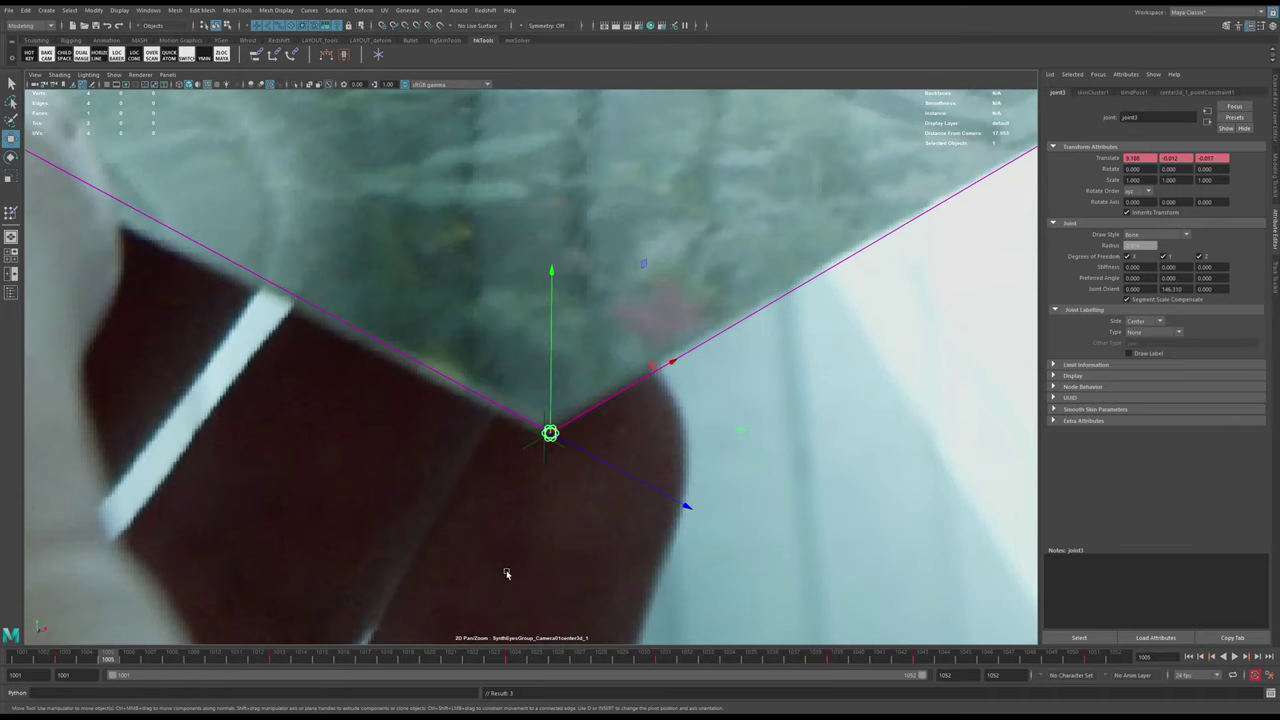
# - Step between joint3's neighbouring keys to compare the plane's corner with the photo
pyautogui.press('.')
pyautogui.press('.')
pyautogui.press(',')
pyautogui.press(',')
pyautogui.press(',')
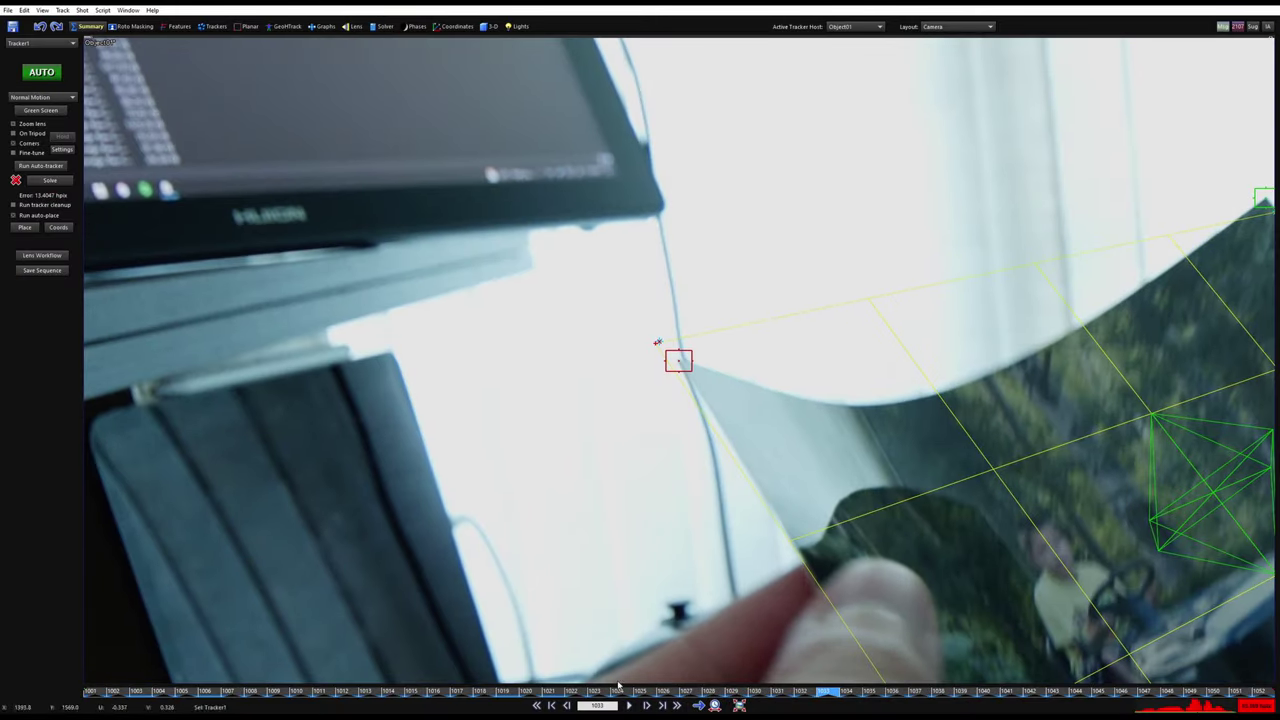
# - Switch to SynthEyes and step through the frames around 1016 to examine the tracked corner's motion against the photo
pyautogui.moveTo(618, 687); pyautogui.dragTo(377, 689)
pyautogui.press('s')
pyautogui.press('d')
pyautogui.press('d')
pyautogui.press('d')
pyautogui.press('d')
pyautogui.press('d')
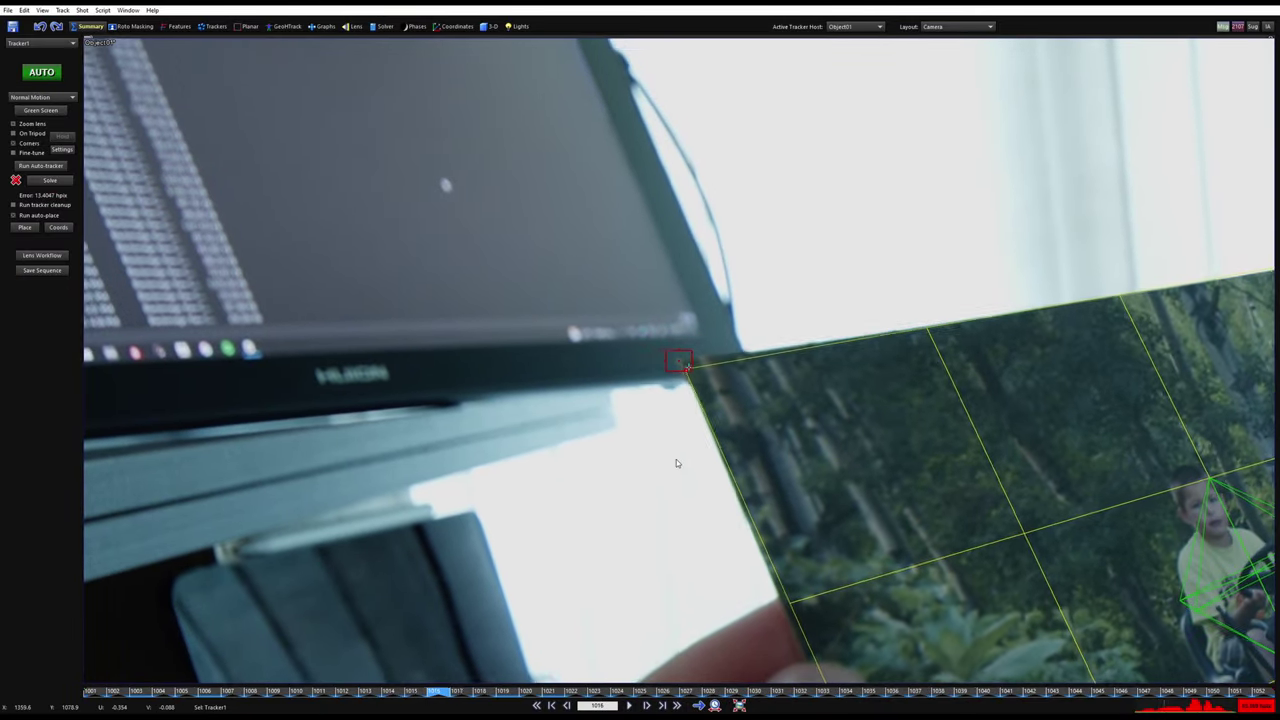
pyautogui.press('s')
pyautogui.press('s')
pyautogui.press('s')
pyautogui.press('s')
pyautogui.press('s')
pyautogui.press('s')
# - Step back and forth through the frames around 1005 to examine how the tracked corner follows the photo, and return to Maya
pyautogui.moveTo(289, 693); pyautogui.dragTo(210, 695)
pyautogui.press('d')
pyautogui.press('s')
pyautogui.press('d')
pyautogui.press('d')
pyautogui.press('s')
pyautogui.press('s')
pyautogui.press('d')
pyautogui.press('d')
pyautogui.press('s')
pyautogui.press('s')
pyautogui.press('d')
pyautogui.press('d')
pyautogui.press('s')
pyautogui.press('s')
pyautogui.press('d')
pyautogui.press('d')
pyautogui.press('s')
pyautogui.press('s')
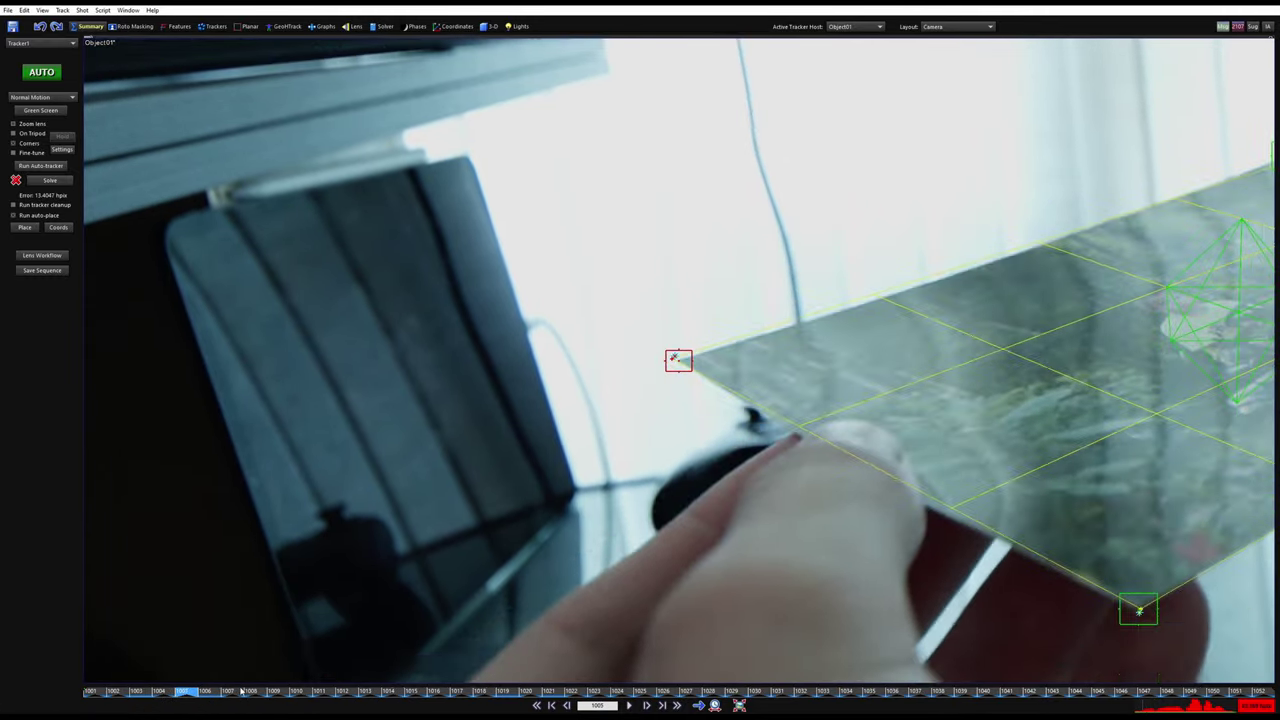
pyautogui.press('Right')
pyautogui.press('Right')
pyautogui.click(1220, 6)
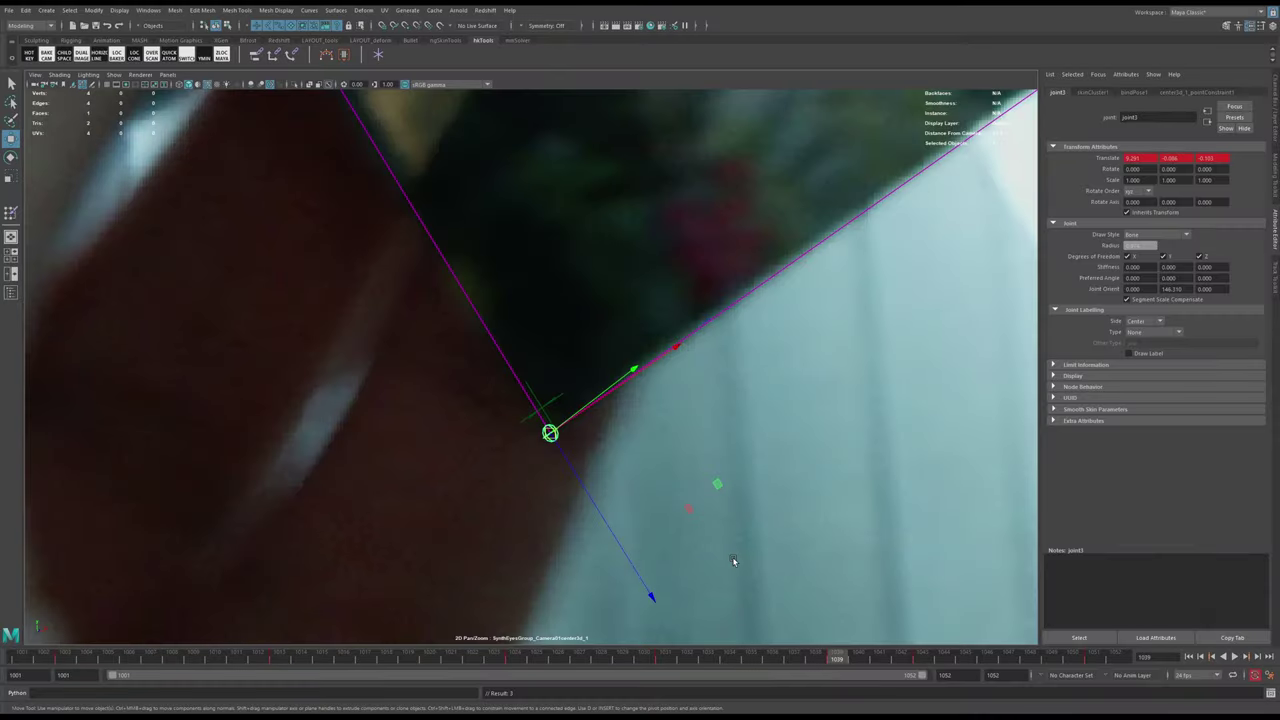
# - Try to reposition joint3 toward the photo's corner at frame 1030
pyautogui.moveTo(853, 663)
pyautogui.mouseDown()
pyautogui.moveTo(1031, 685)
pyautogui.moveTo(643, 696)
pyautogui.mouseUp()
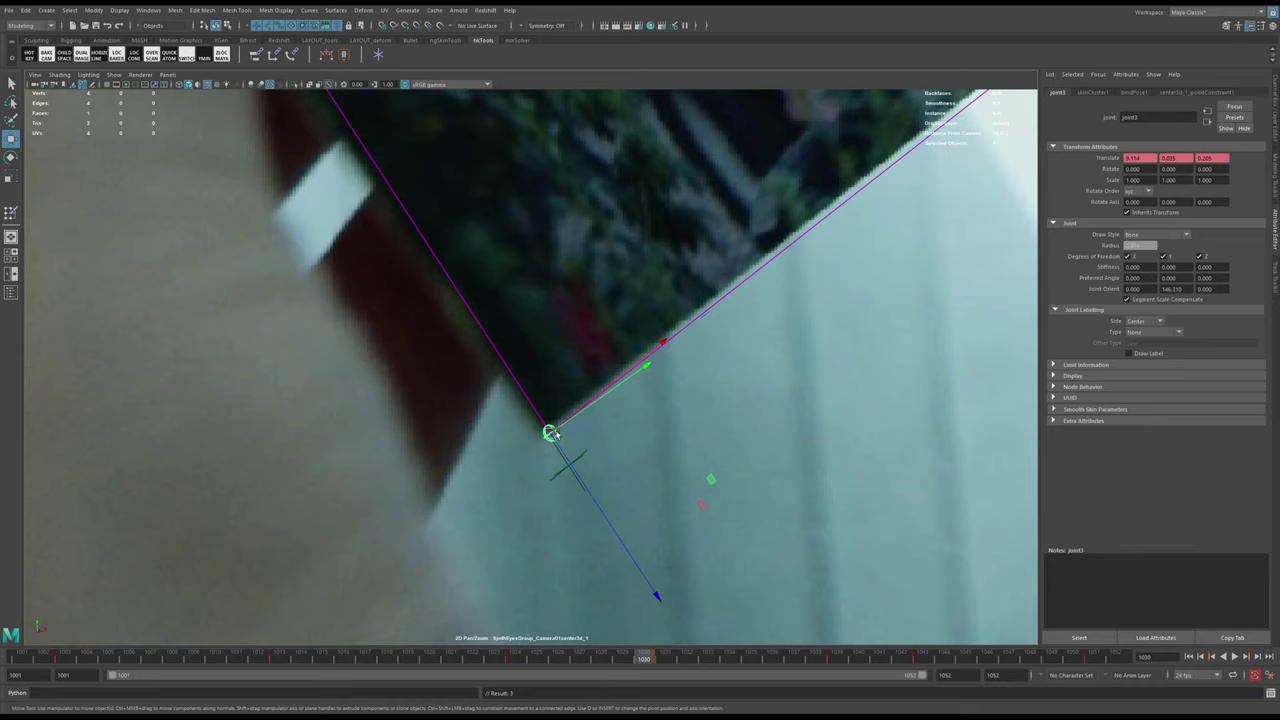
pyautogui.moveTo(550, 434); pyautogui.dragTo(576, 478)
pyautogui.hotkey('ctrl', 'z')
pyautogui.hotkey('ctrl', 'z')
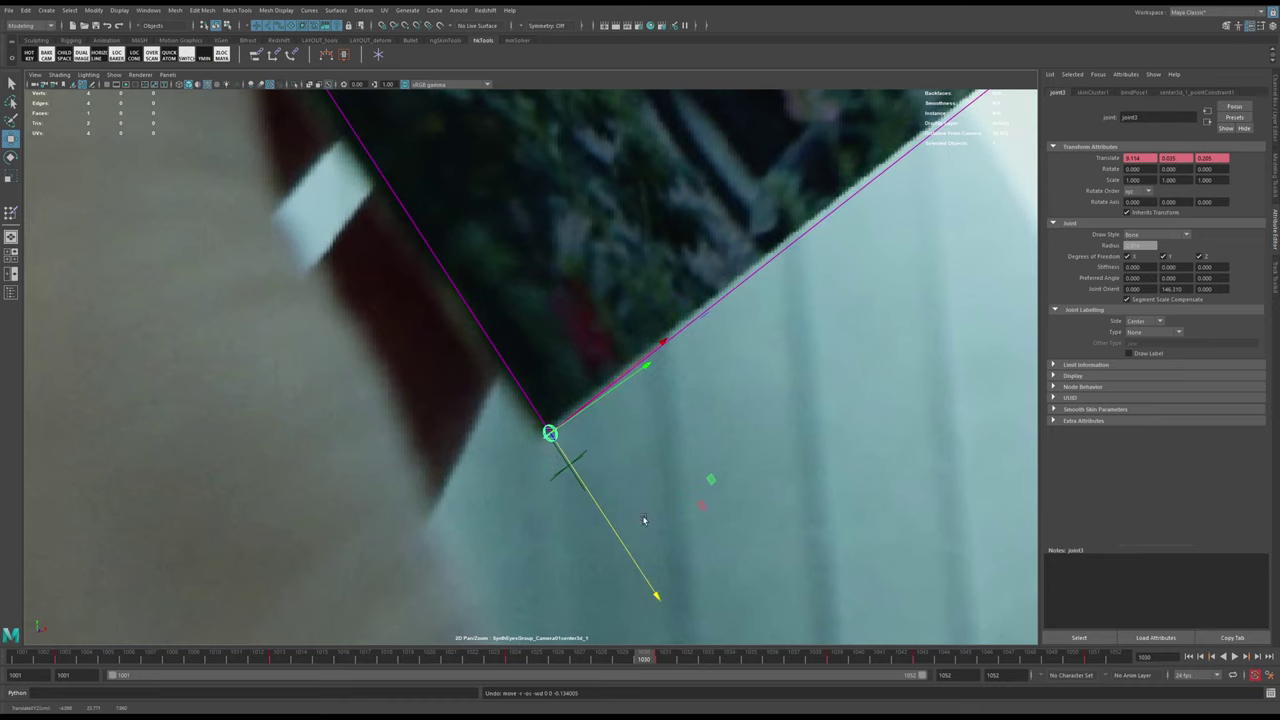
# - Step back through the frames before 1030 and return to it, examining joint3's alignment with the photo's corner
pyautogui.hotkey('alt', ',')
pyautogui.hotkey('alt', ',')
pyautogui.hotkey('alt', ',')
pyautogui.hotkey('alt', ',')
pyautogui.hotkey('alt', ',')
pyautogui.hotkey('alt', ',')
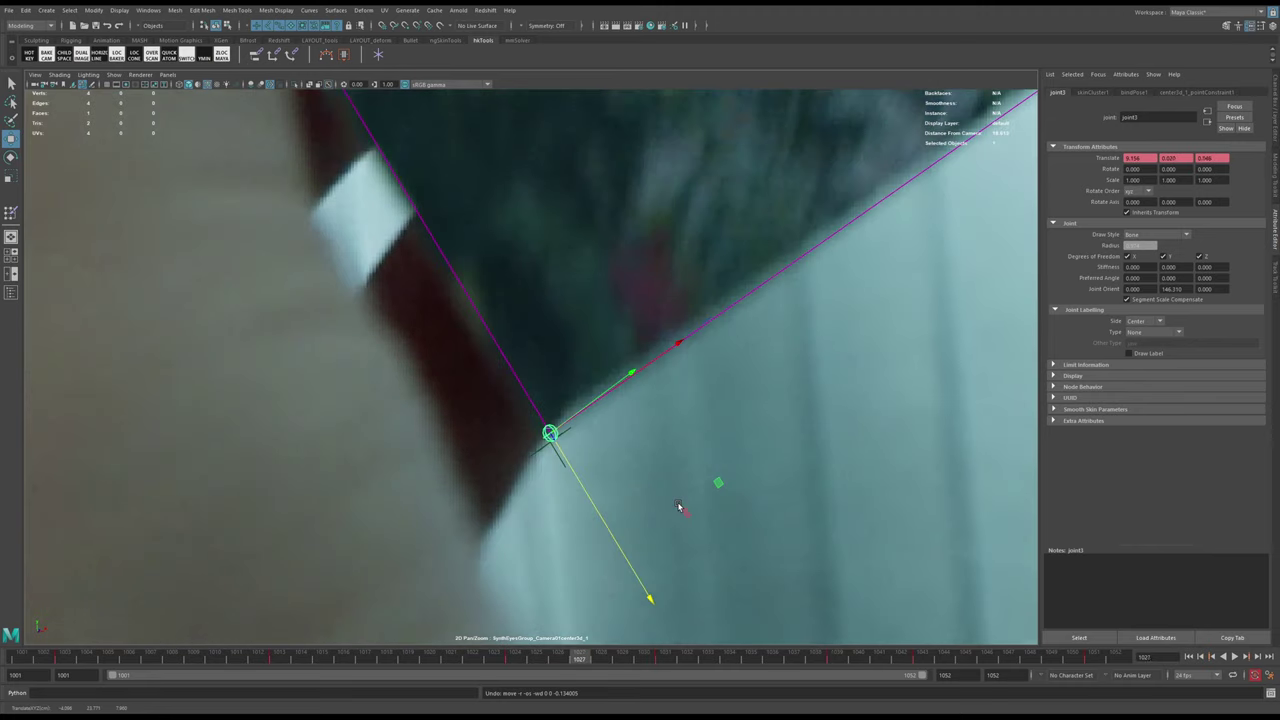
pyautogui.hotkey('alt', '.')
pyautogui.hotkey('alt', '.')
pyautogui.hotkey('alt', '.')
pyautogui.hotkey('alt', '.')
pyautogui.hotkey('alt', '.')
pyautogui.hotkey('alt', '.')
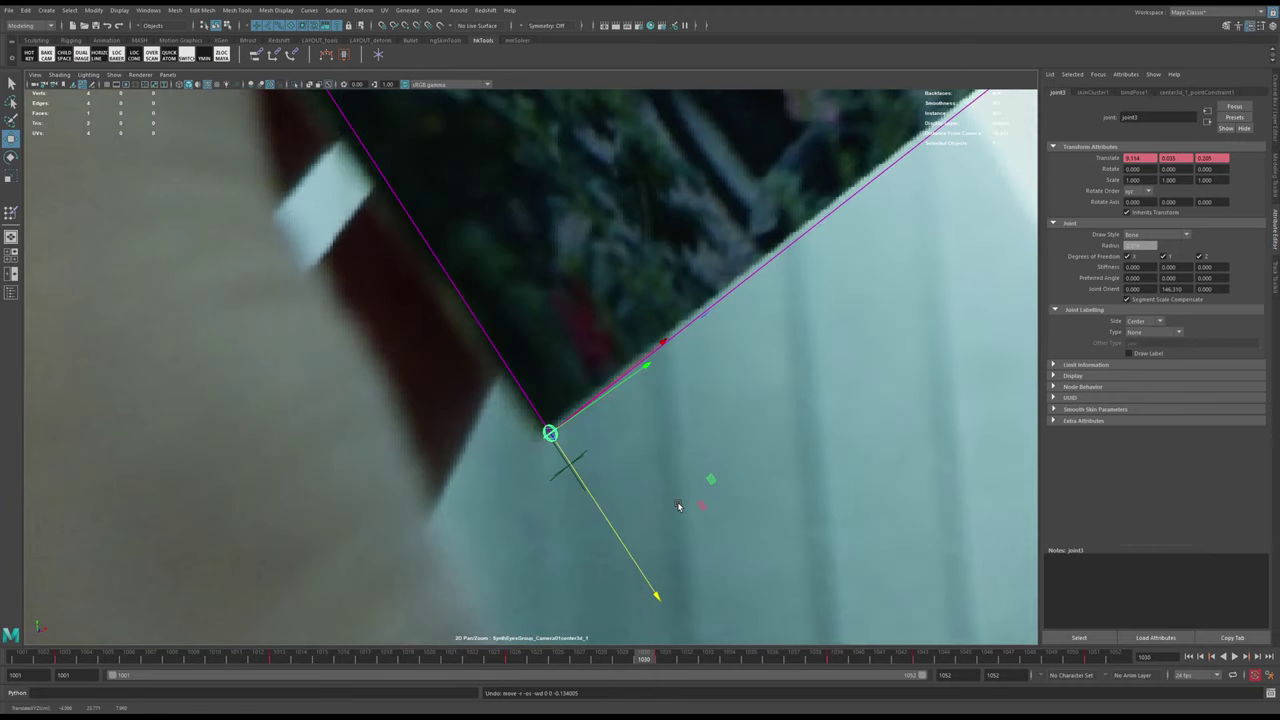
# - Reposition joint3 onto the photo's corner at frames 1030, 1031 and 1032, keying its translation at each
pyautogui.hotkey('alt', '.')
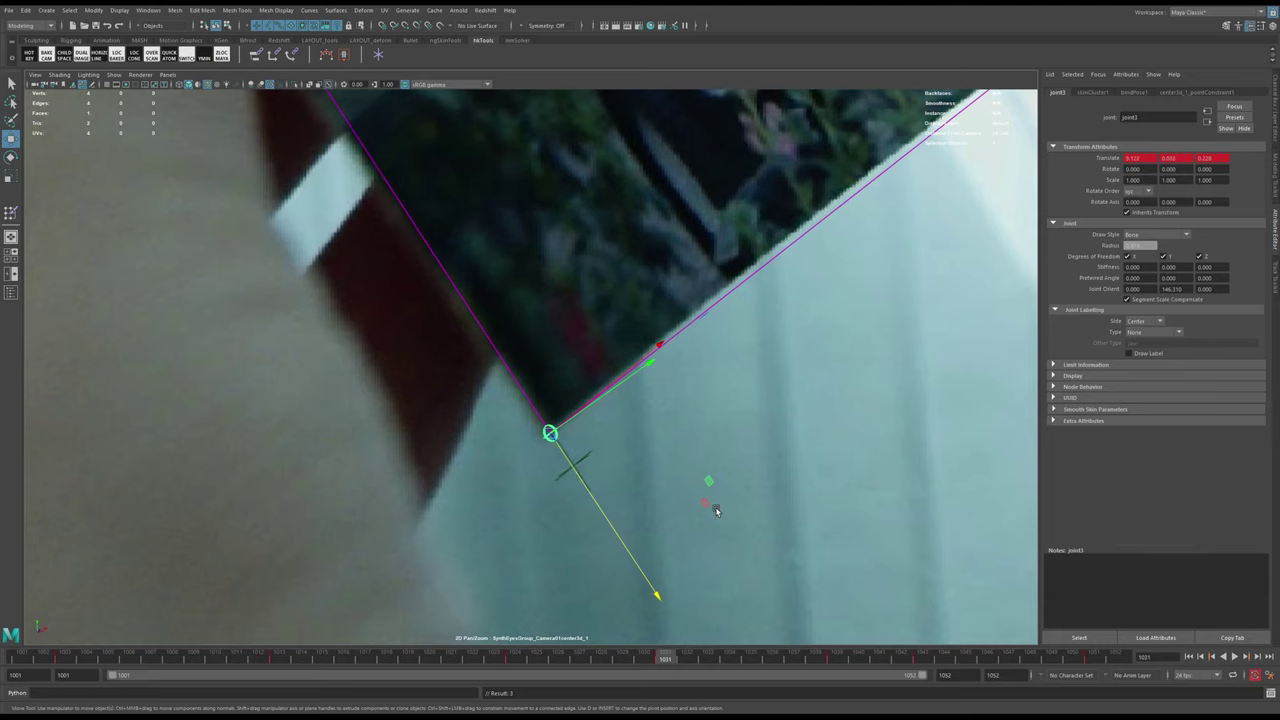
pyautogui.hotkey('alt', ',')
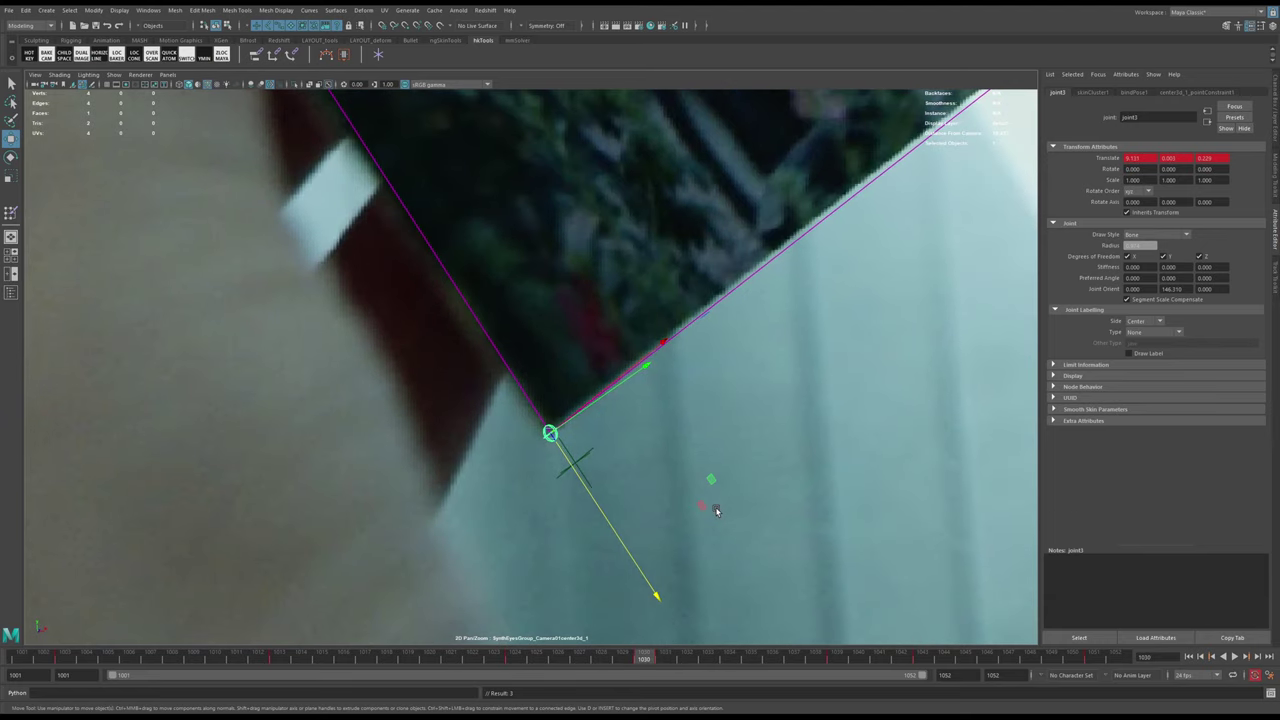
pyautogui.hotkey('alt', '.')
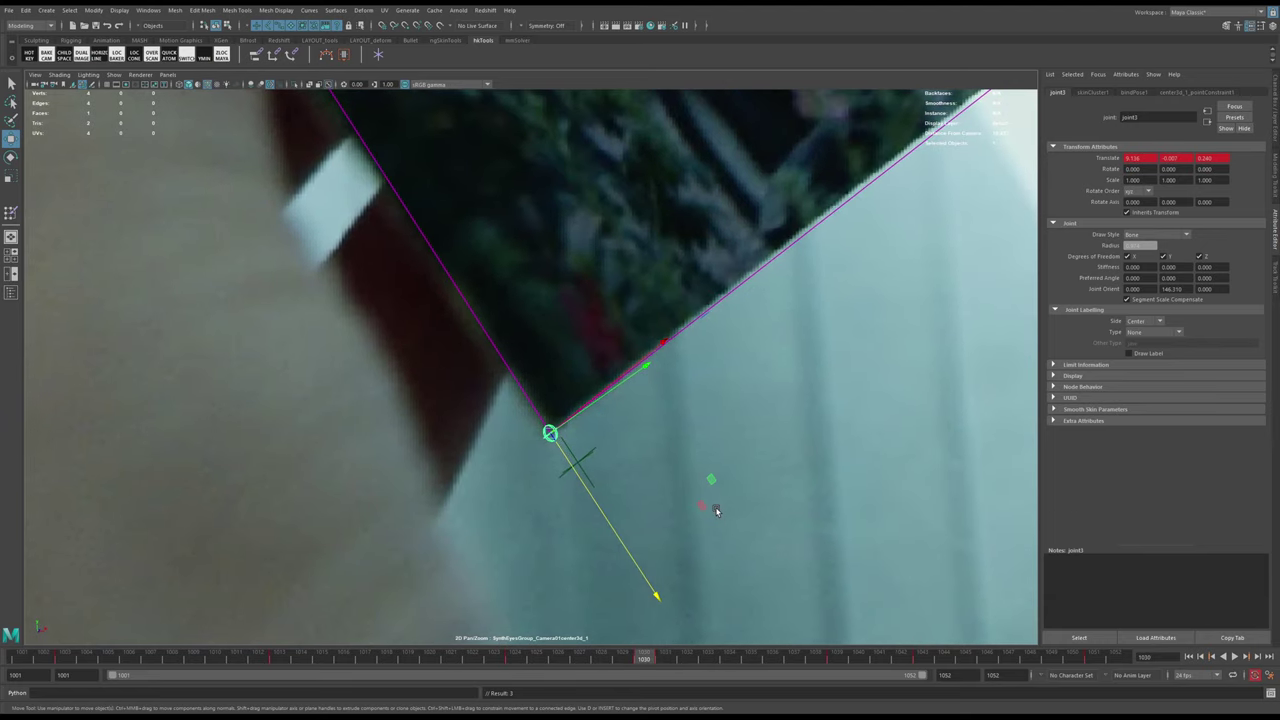
pyautogui.hotkey('alt', '.')
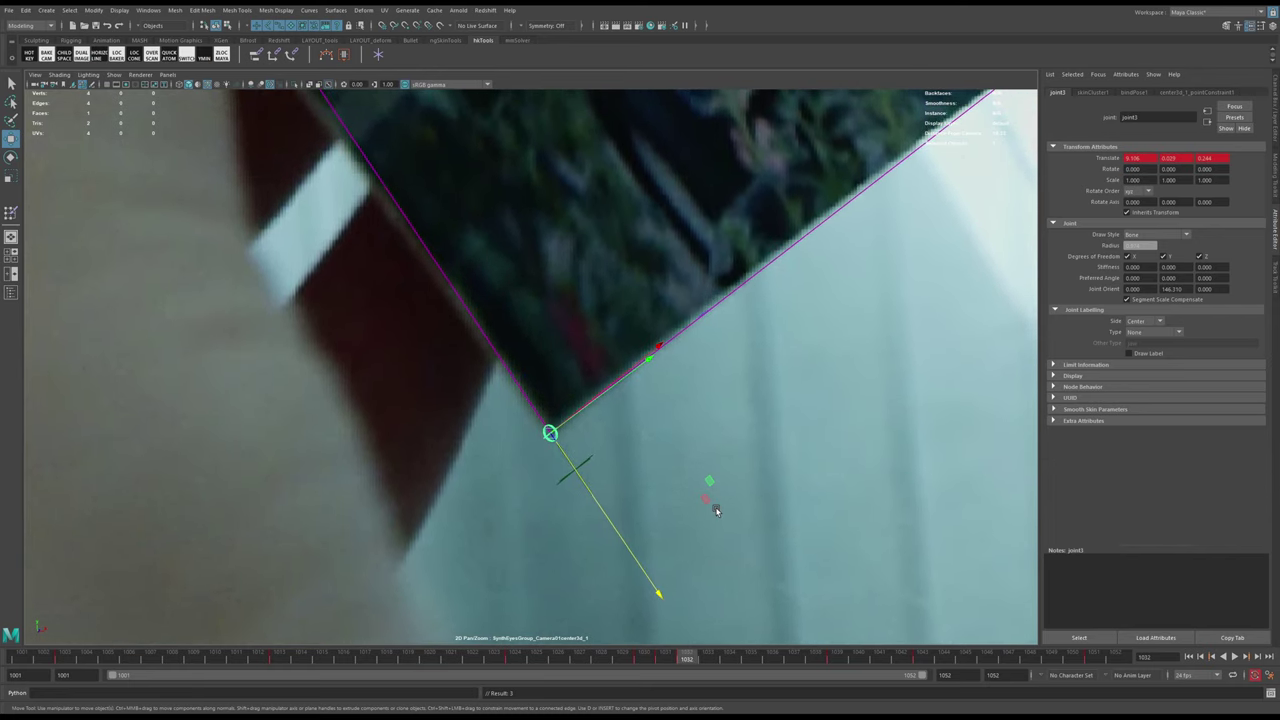
# - Refine joint3's alignment with the photo's corner across frames 1032 to 1034, keying the adjusted translation
pyautogui.moveTo(772, 390); pyautogui.dragTo(222, 356, button='right')
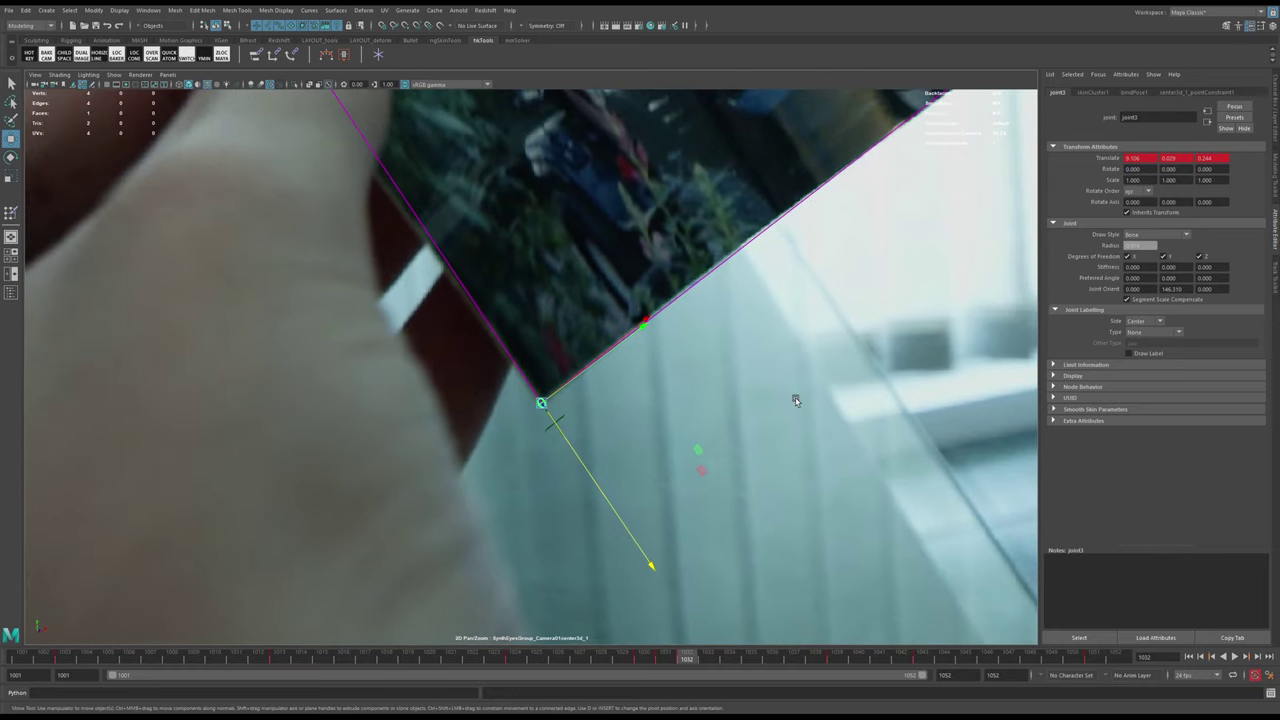
pyautogui.hotkey('alt', '.')
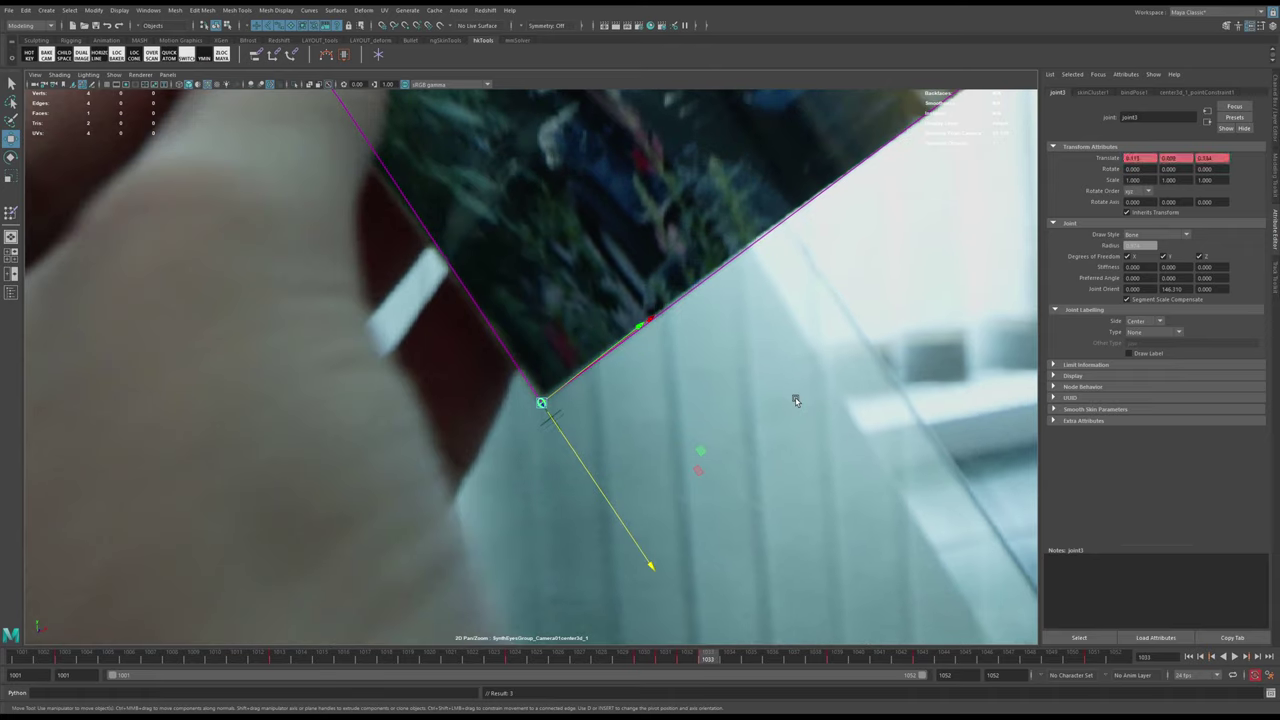
pyautogui.hotkey('alt', ',')
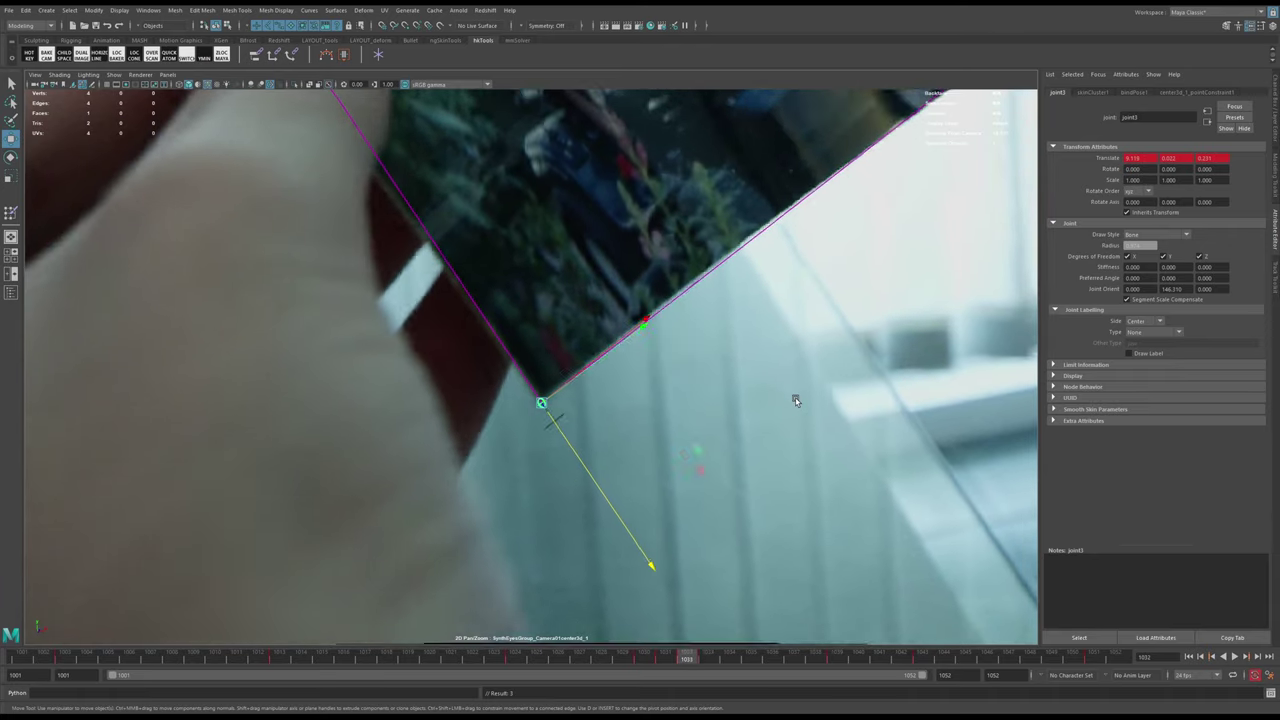
pyautogui.hotkey('alt', '.')
pyautogui.hotkey('alt', '.')
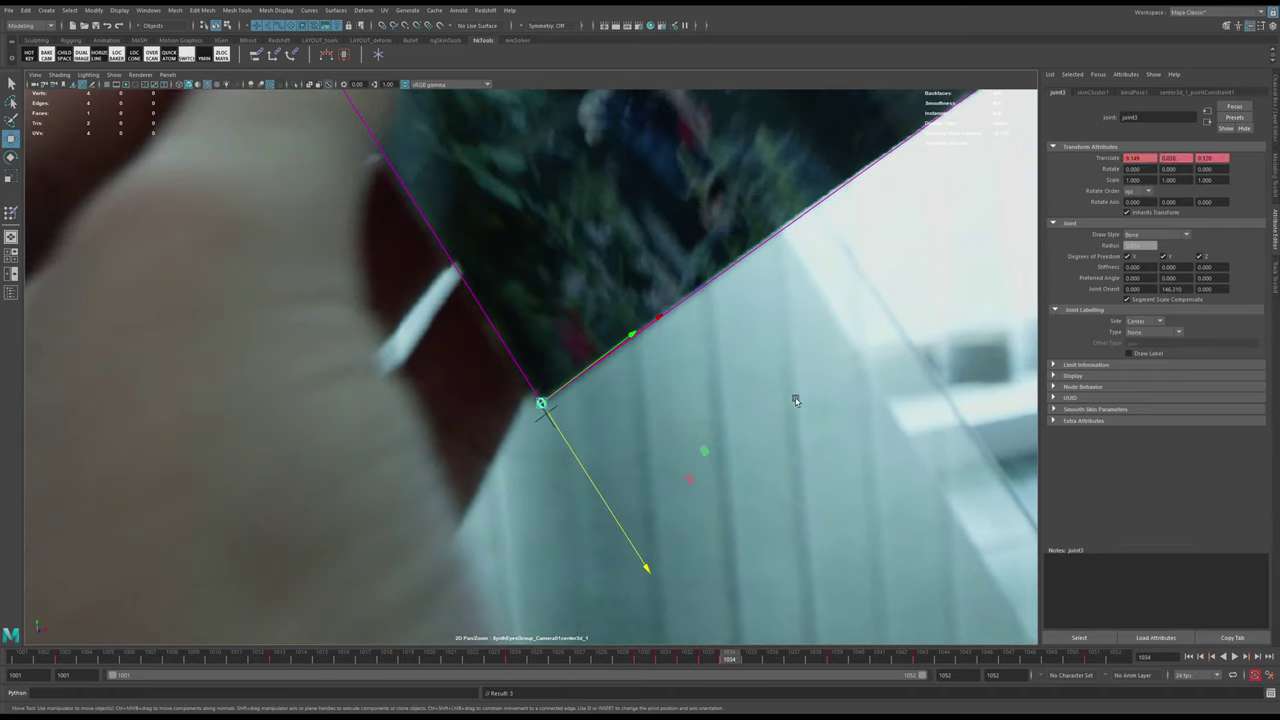
pyautogui.hotkey('alt', ',')
pyautogui.hotkey('alt', '.')
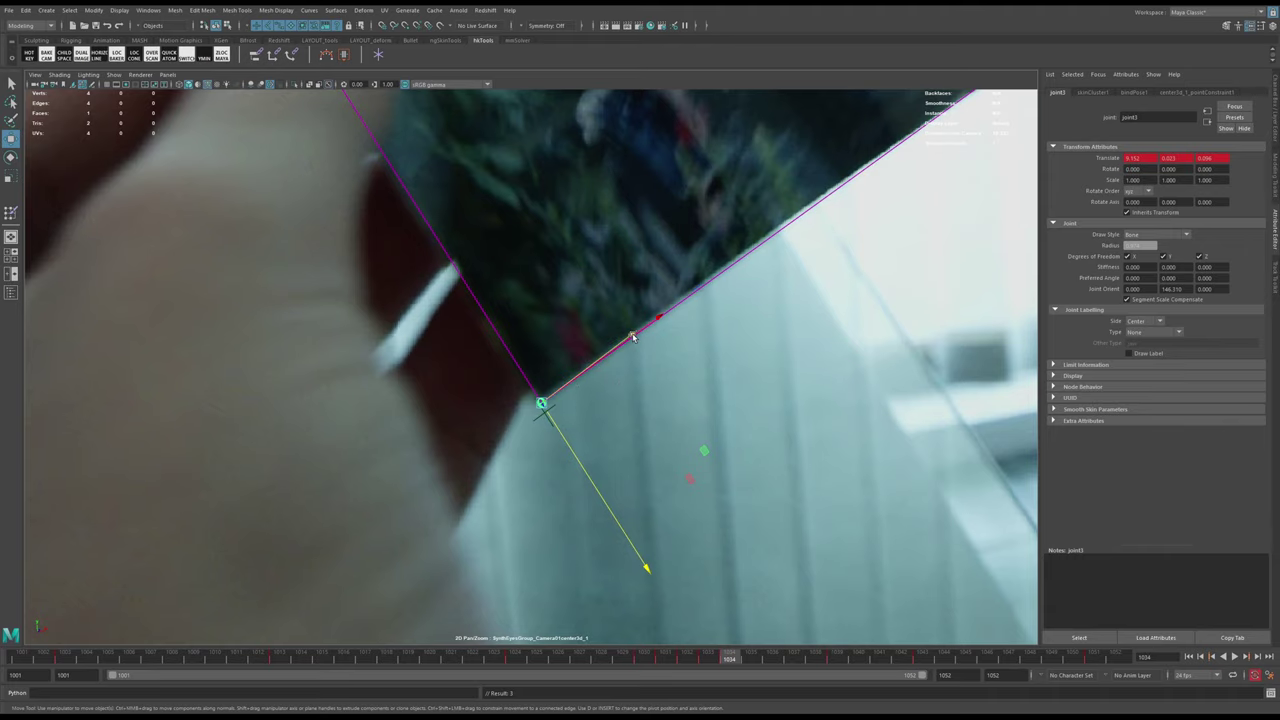
# - Hide the move manipulator and key joint3's translation on the photo's corner through frames 1035 to 1042
pyautogui.press('q')
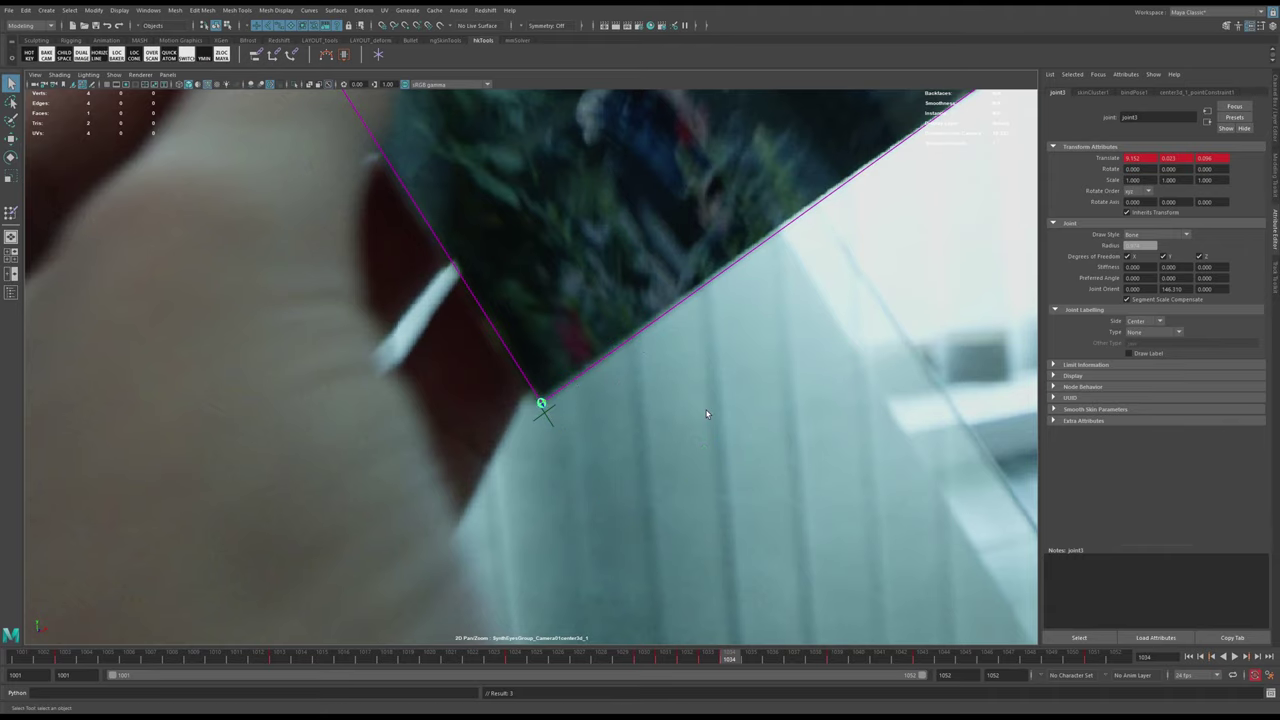
pyautogui.hotkey('alt', '.')
pyautogui.hotkey('alt', '.')
pyautogui.hotkey('alt', '.')
pyautogui.hotkey('alt', '.')
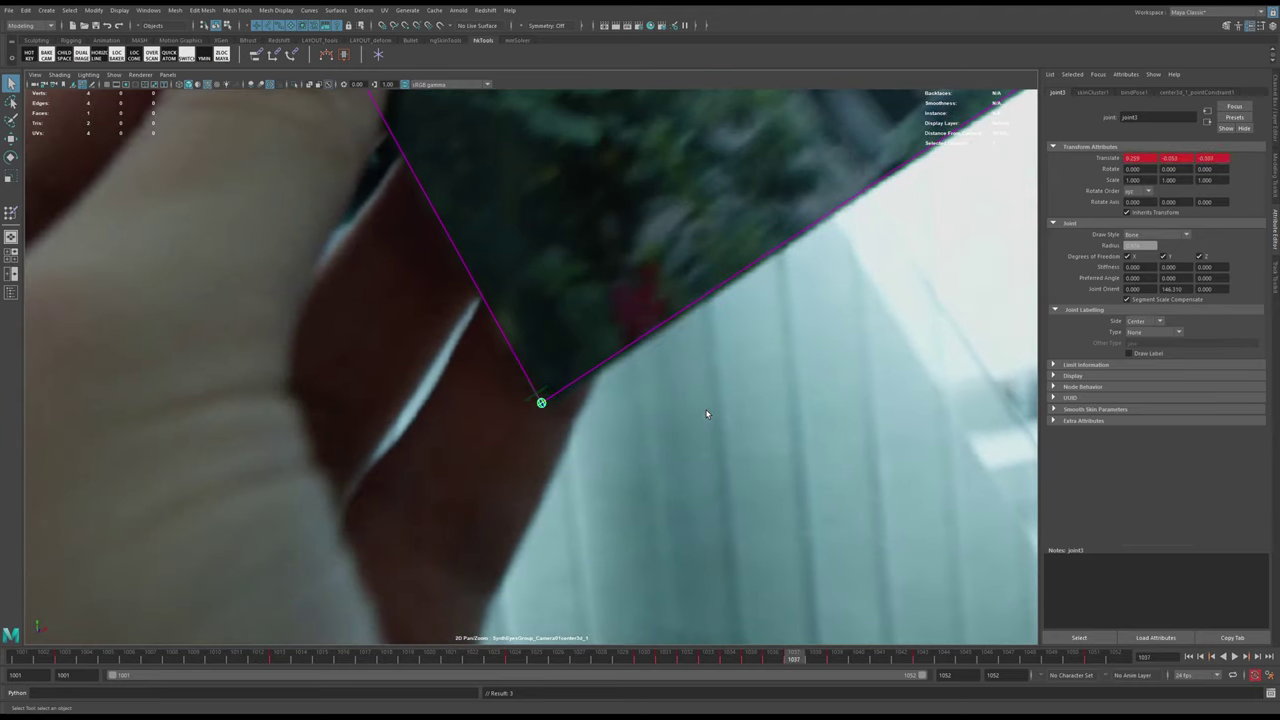
pyautogui.hotkey('alt', '.')
pyautogui.hotkey('alt', '.')
pyautogui.hotkey('alt', '.')
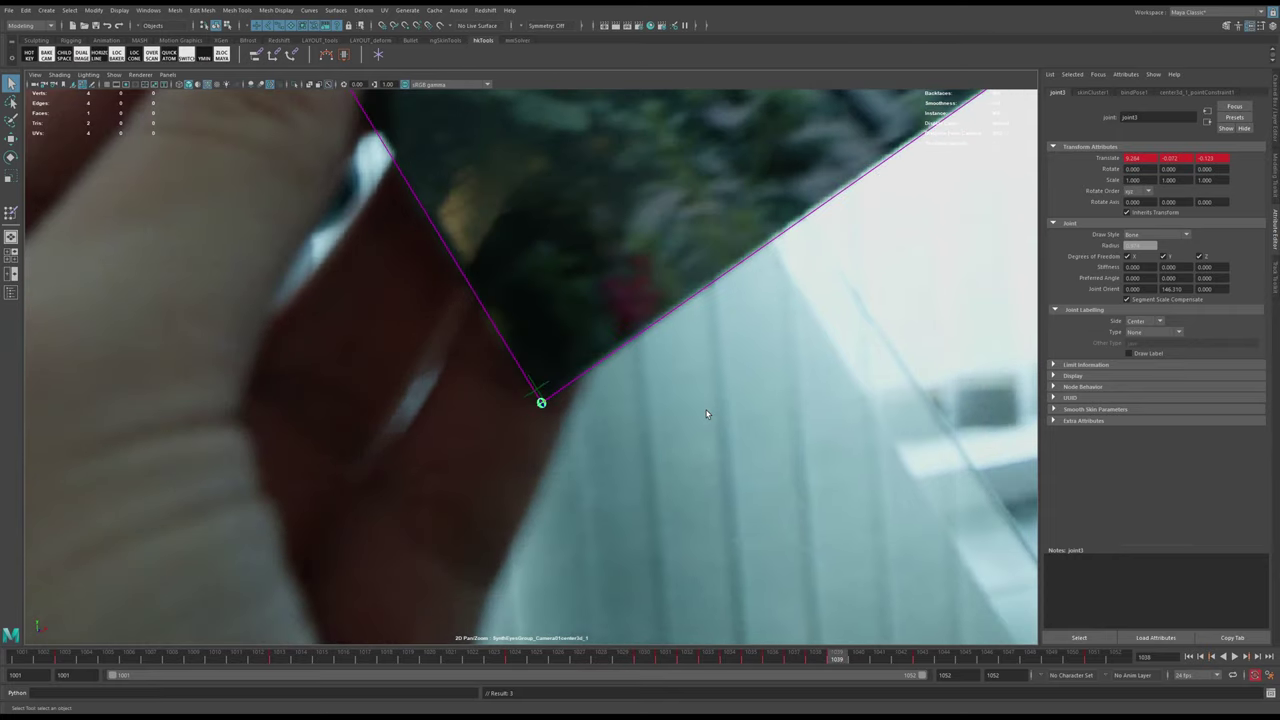
pyautogui.hotkey('alt', '.')
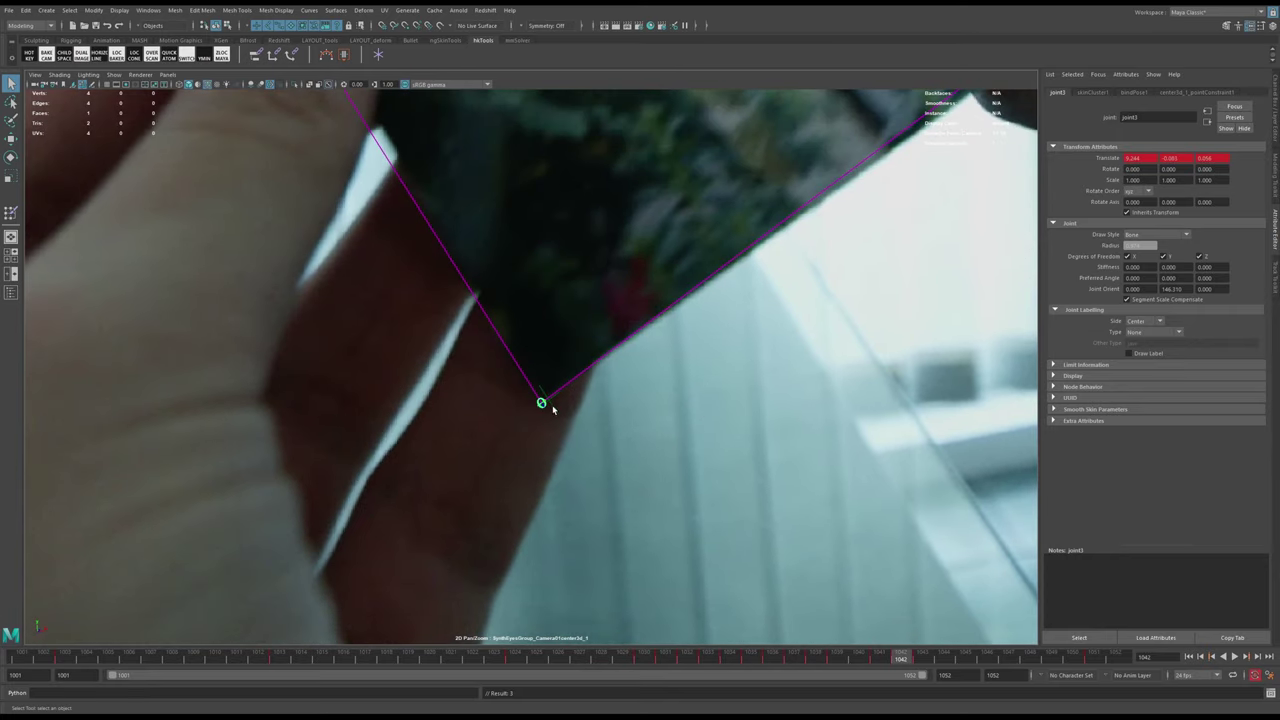
# - Hide the Object01Trackers group so its locators no longer cover the corner joint
pyautogui.hotkey('shift', 'o')
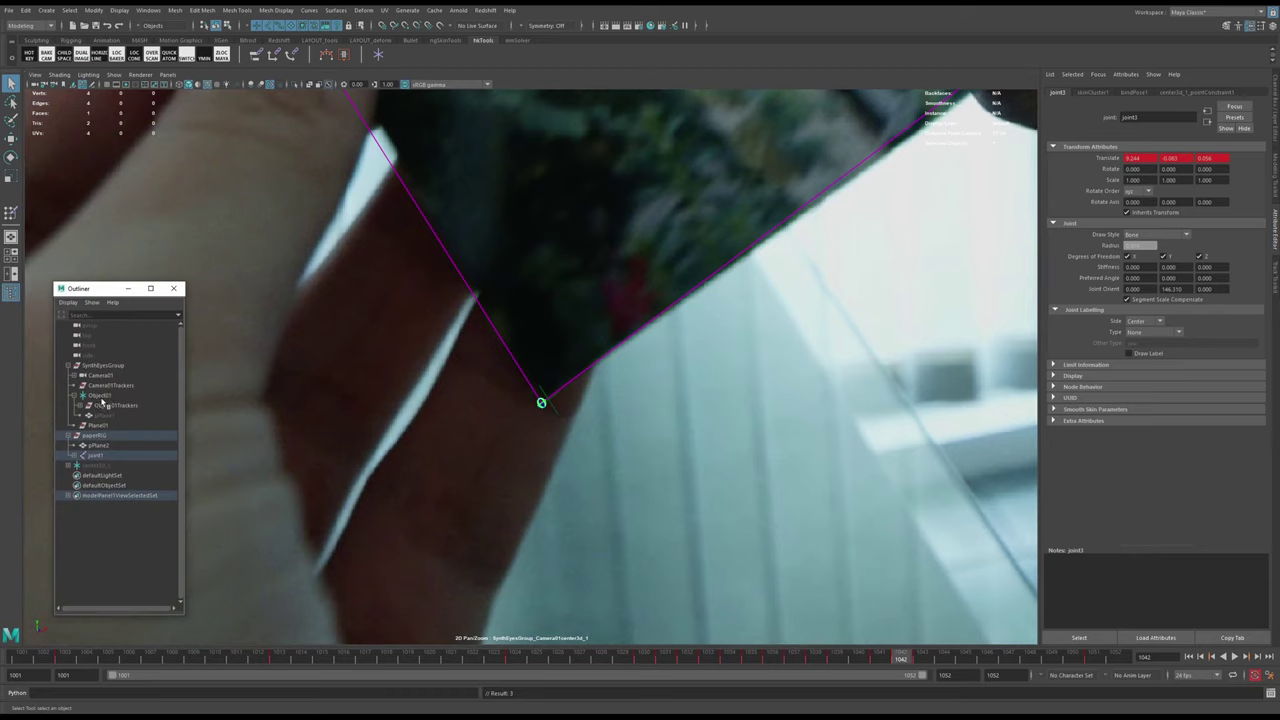
pyautogui.click(105, 404)
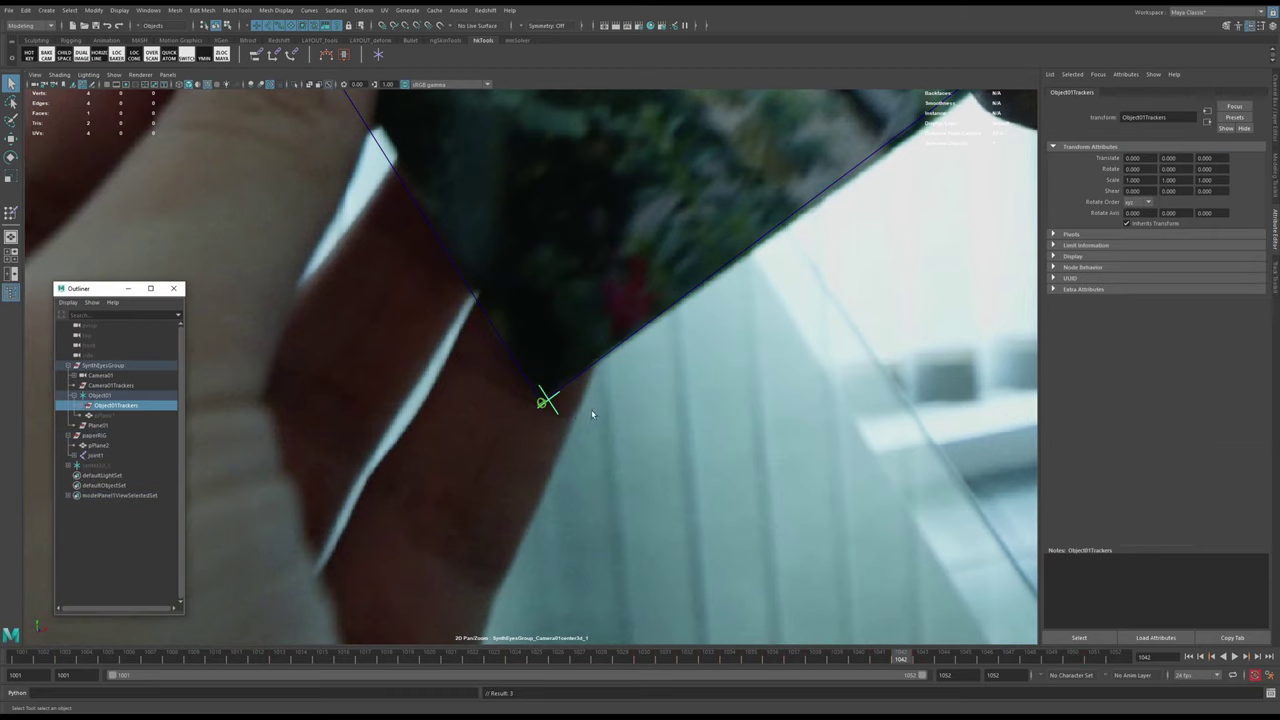
pyautogui.hotkey('ctrl', 'h')
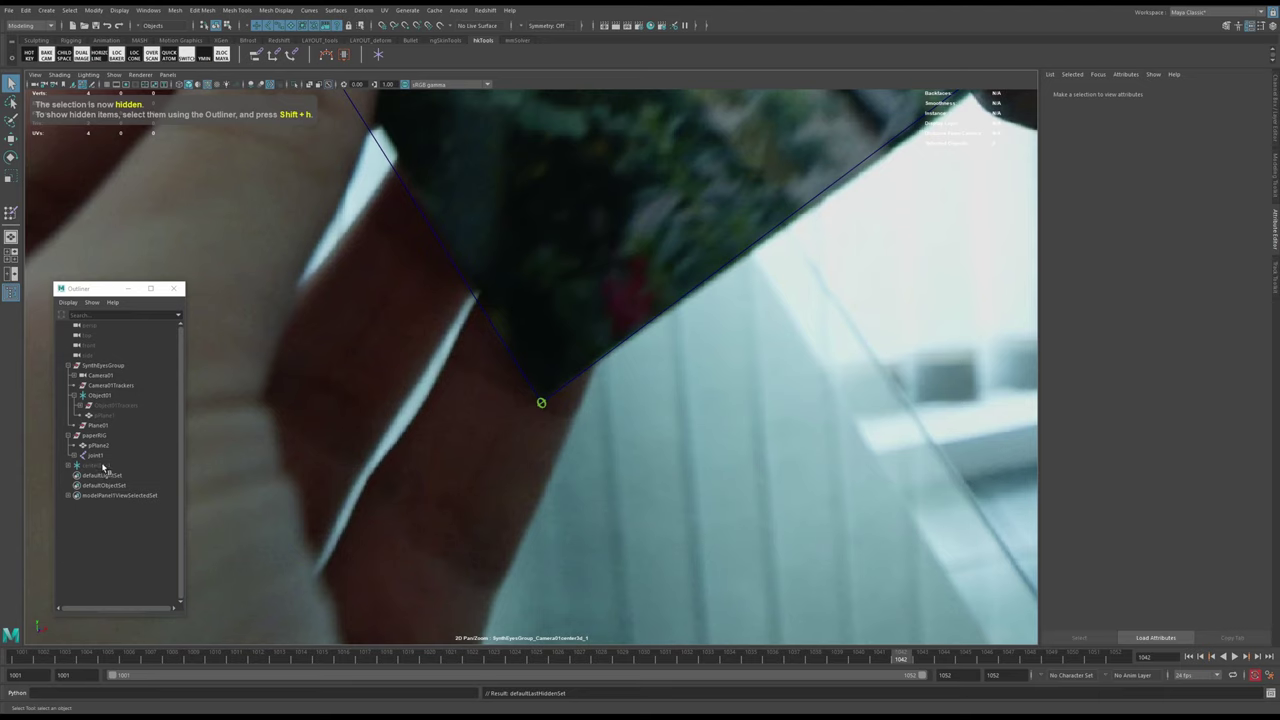
# - Reselect joint3 and continue keying its translation on the photo's corner frame by frame from frame 1042 onward
pyautogui.click(540, 403)
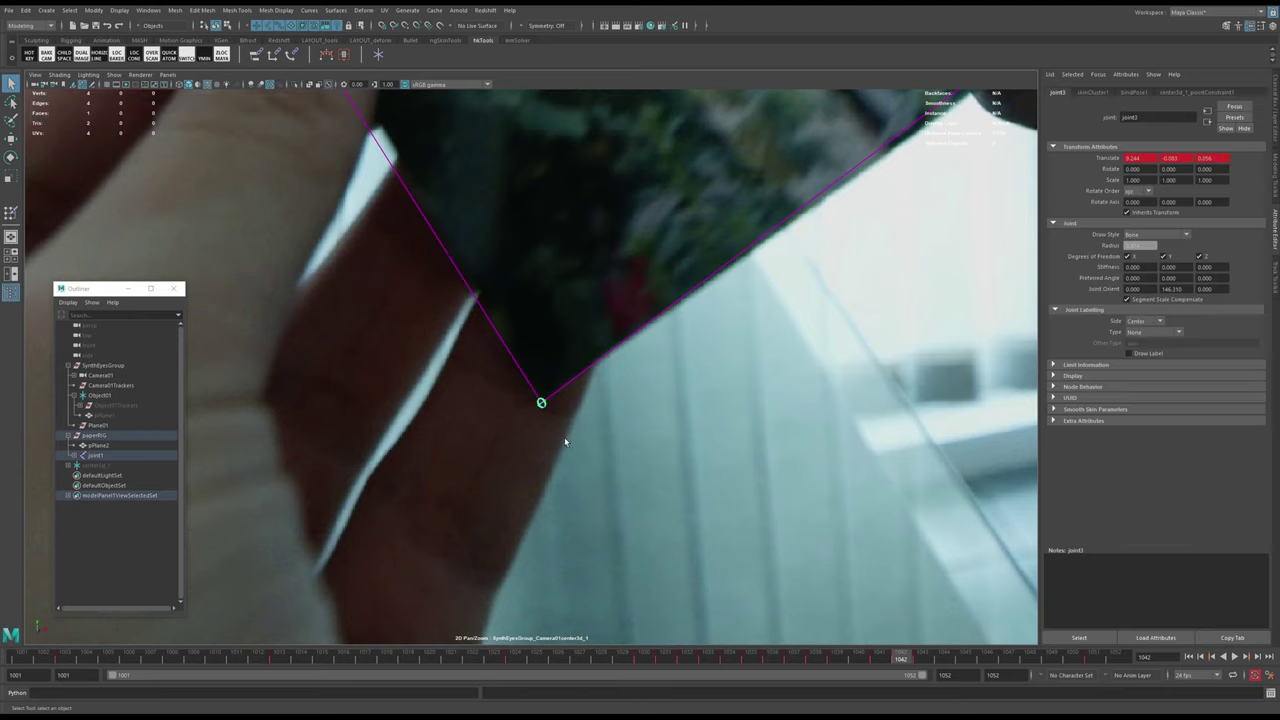
pyautogui.hotkey('alt', '.')
pyautogui.hotkey('alt', '.')
pyautogui.hotkey('alt', '.')
pyautogui.hotkey('alt', '.')
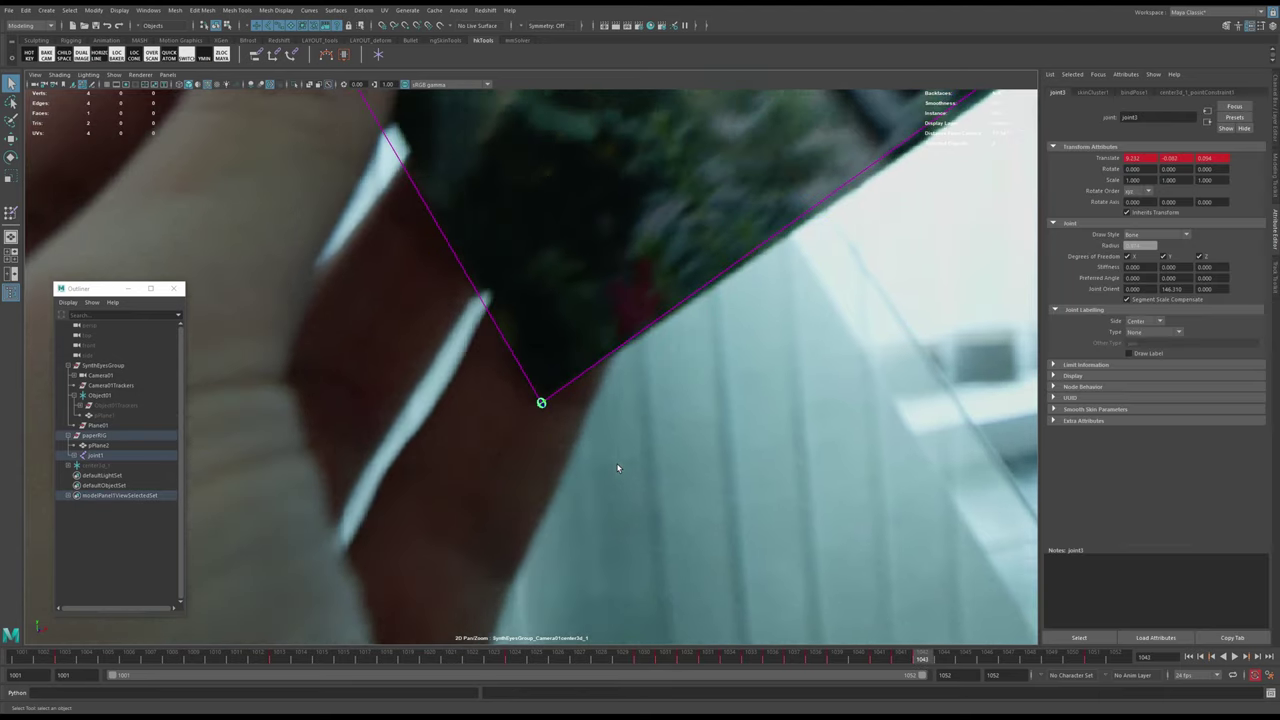
pyautogui.hotkey('shift', 'w')
pyautogui.hotkey('alt', '.')
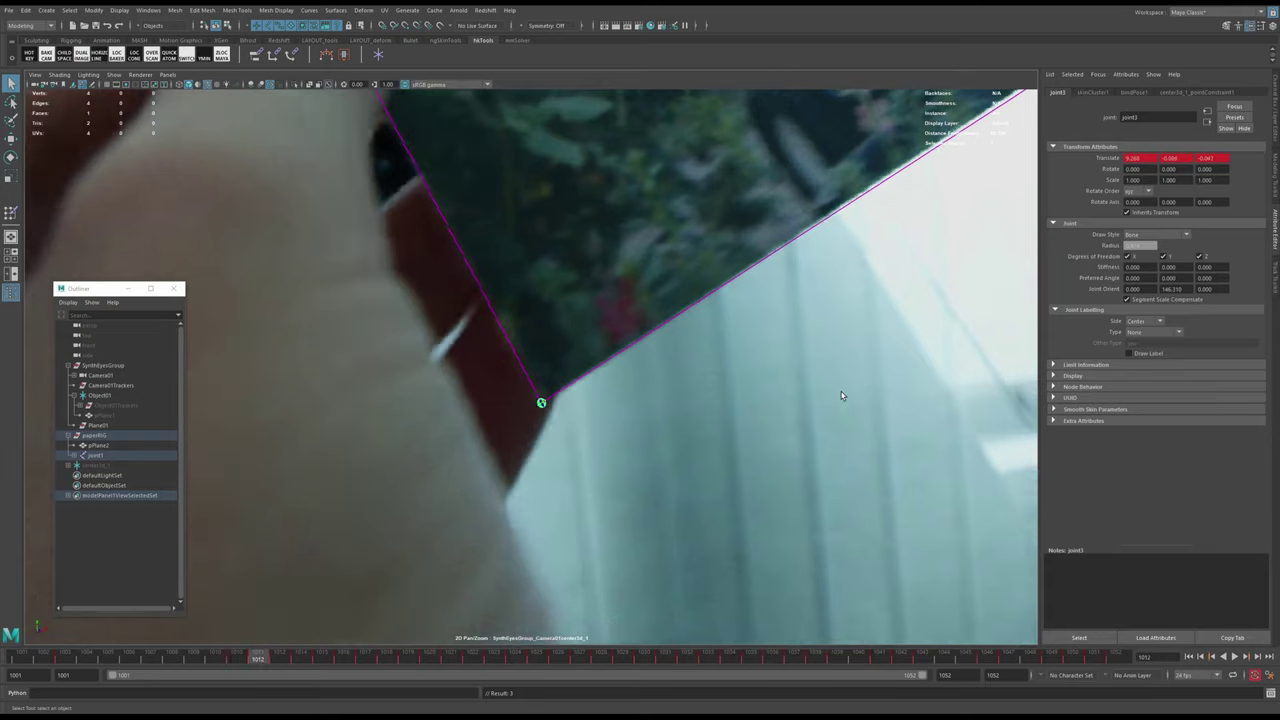
# - Adjust and key joint3's translation frame by frame from 1012 back to 1001, matching the photo's corner, and deselect the joint
pyautogui.hotkey('alt', ',')
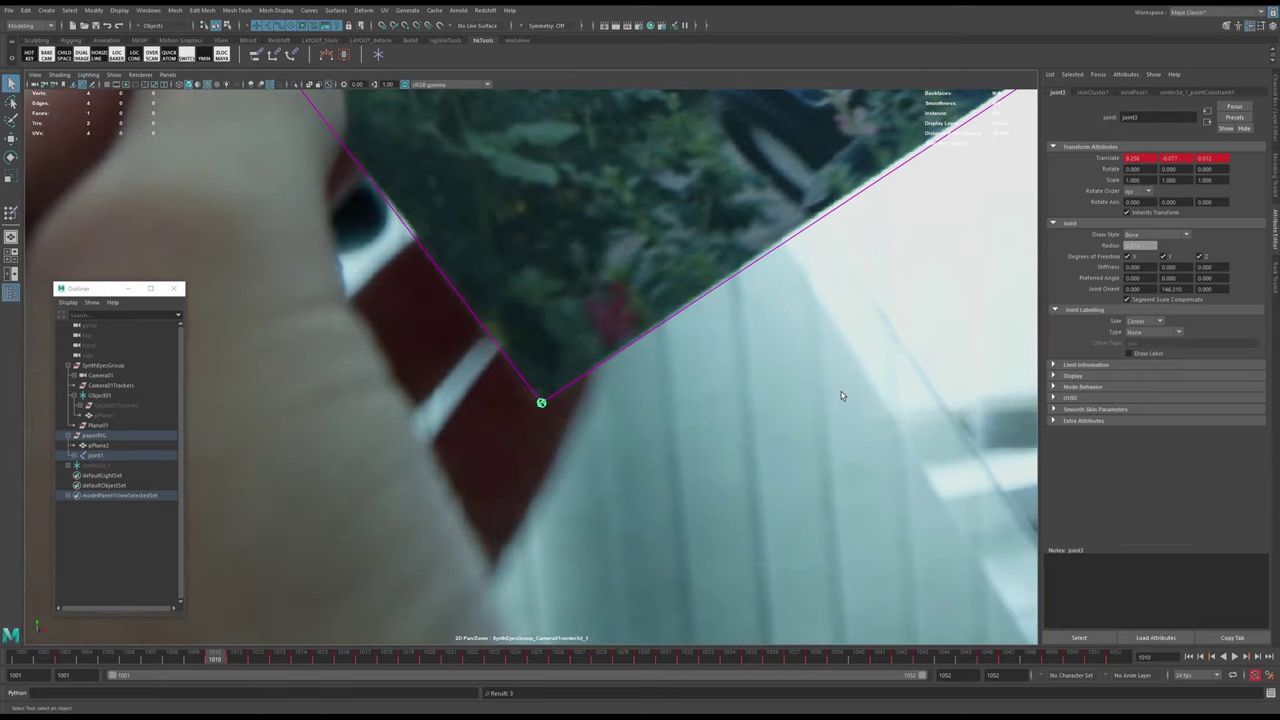
pyautogui.hotkey('alt', ',')
pyautogui.hotkey('alt', ',')
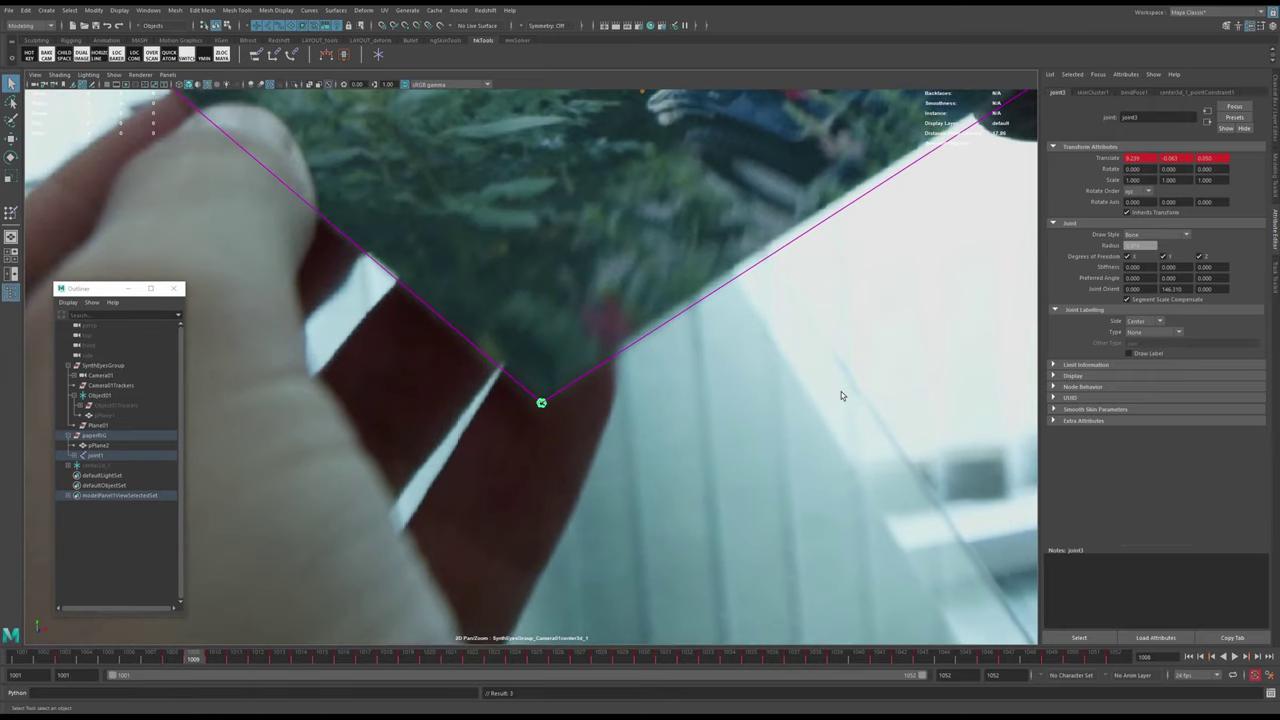
pyautogui.hotkey('alt', ',')
pyautogui.hotkey('alt', ',')
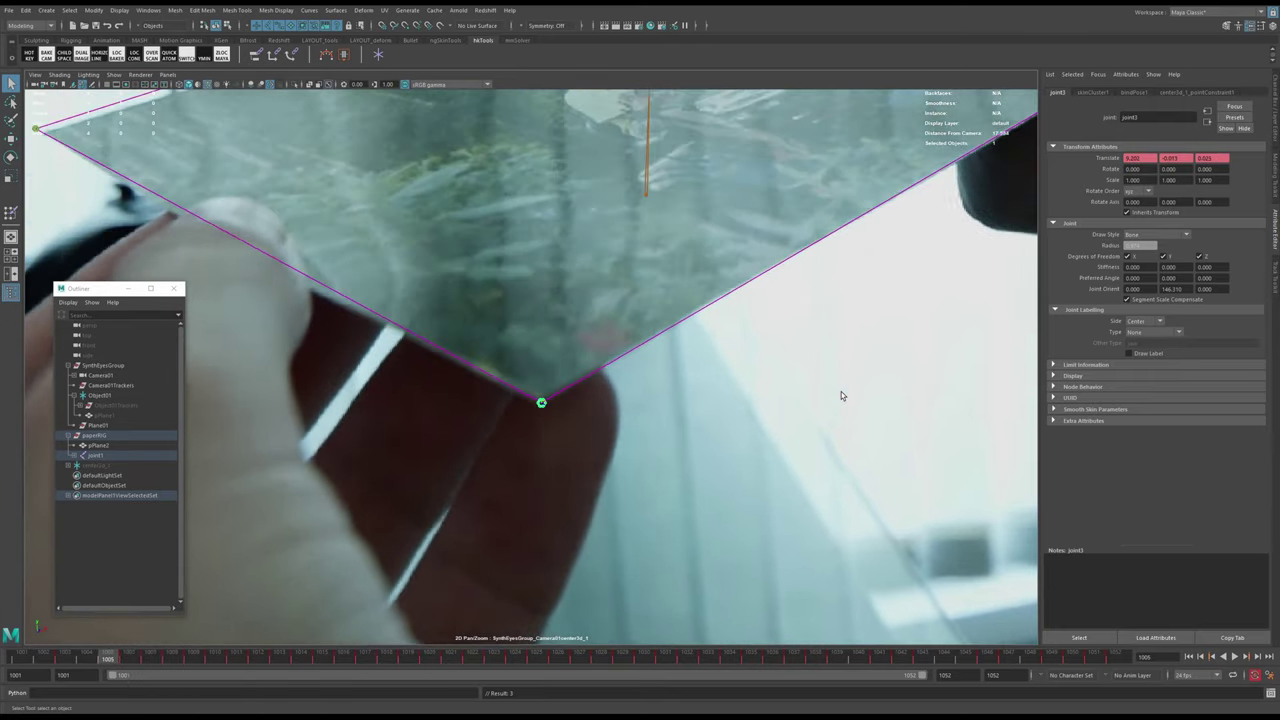
pyautogui.hotkey('alt', ',')
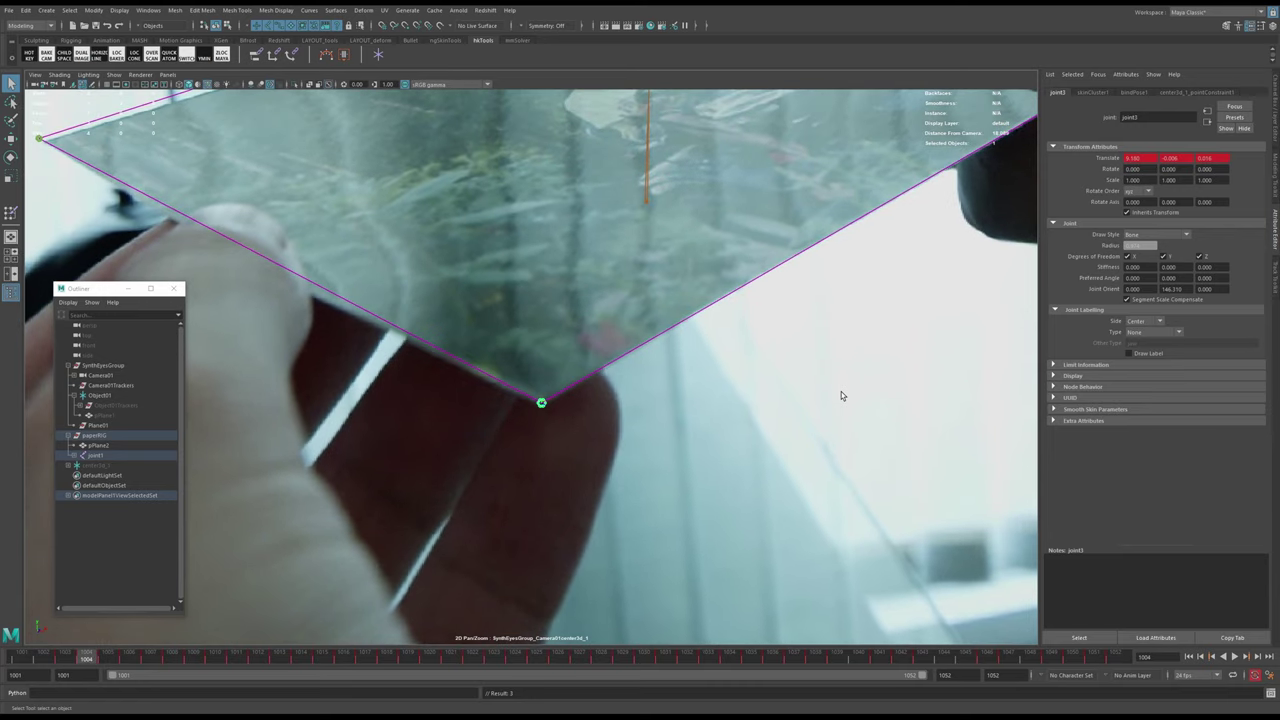
pyautogui.hotkey('alt', ',')
pyautogui.hotkey('alt', ',')
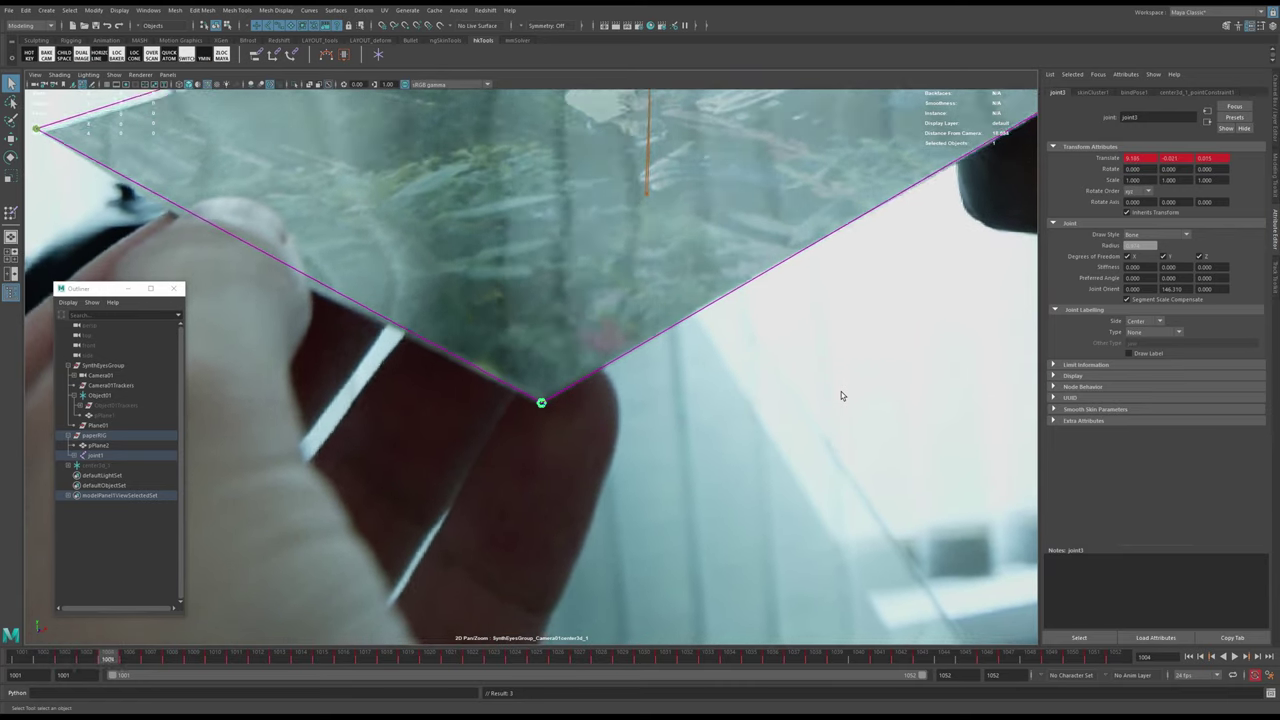
pyautogui.hotkey('alt', ',')
pyautogui.hotkey('alt', ',')
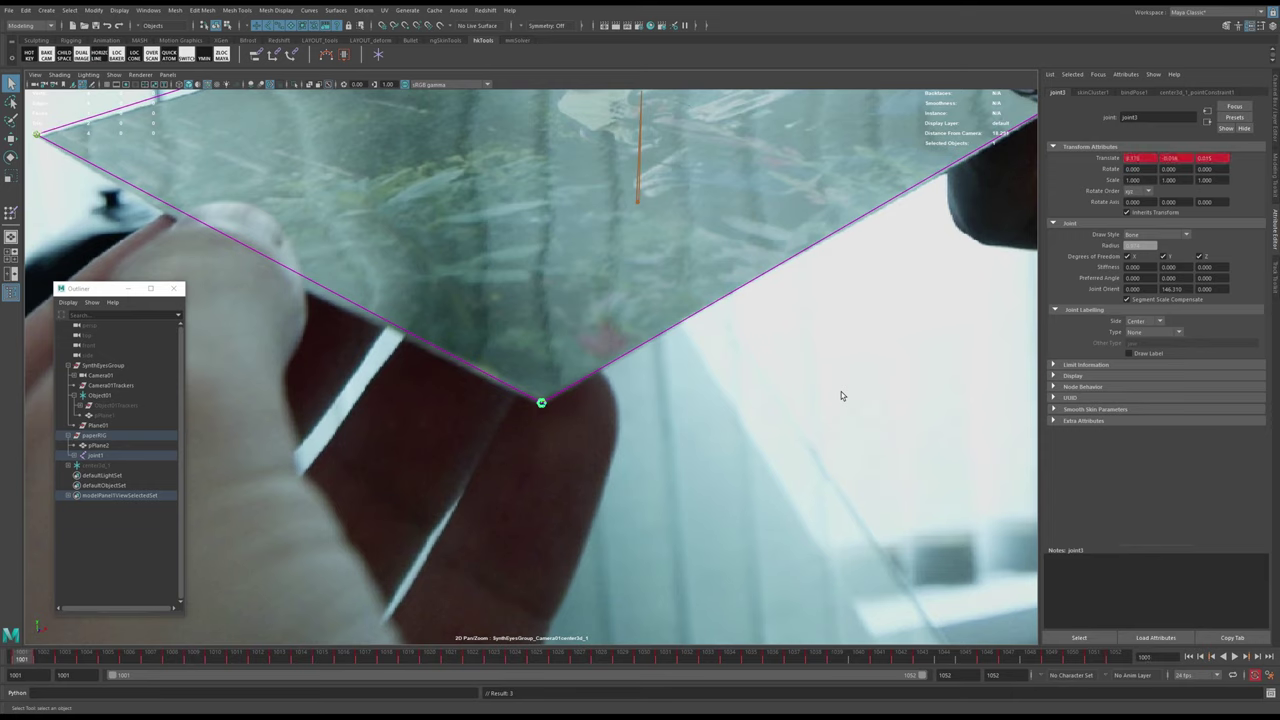
pyautogui.hotkey('alt', ',')
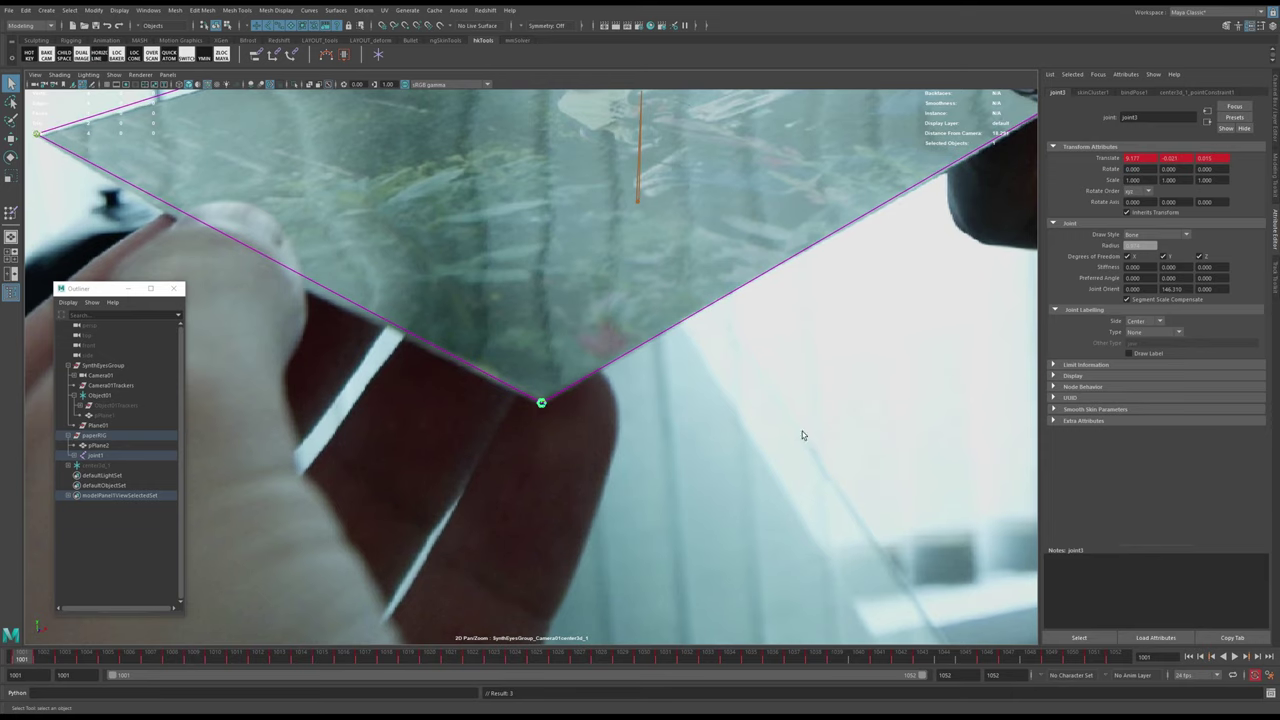
pyautogui.moveTo(748, 385); pyautogui.dragTo(165, 326, button='right')
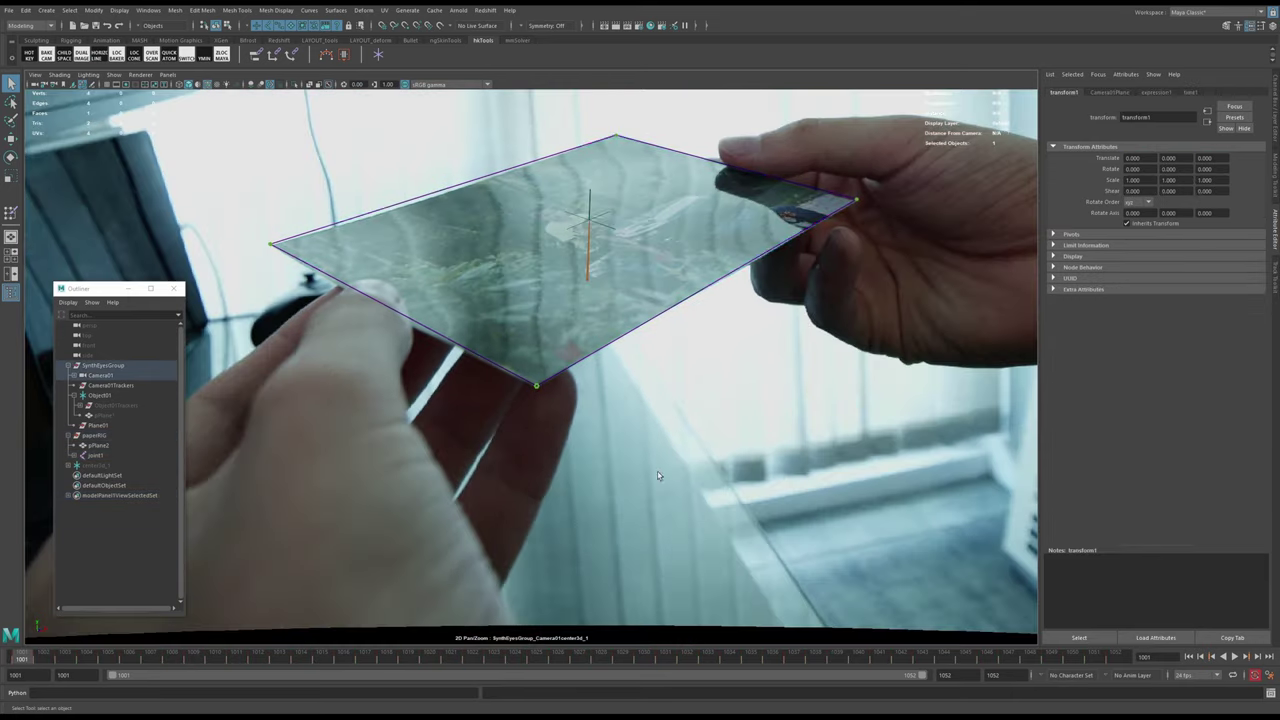
# - Play back the shot to check the plane's match, return to frame 1001, and save the scene
pyautogui.hotkey('alt', 'v')
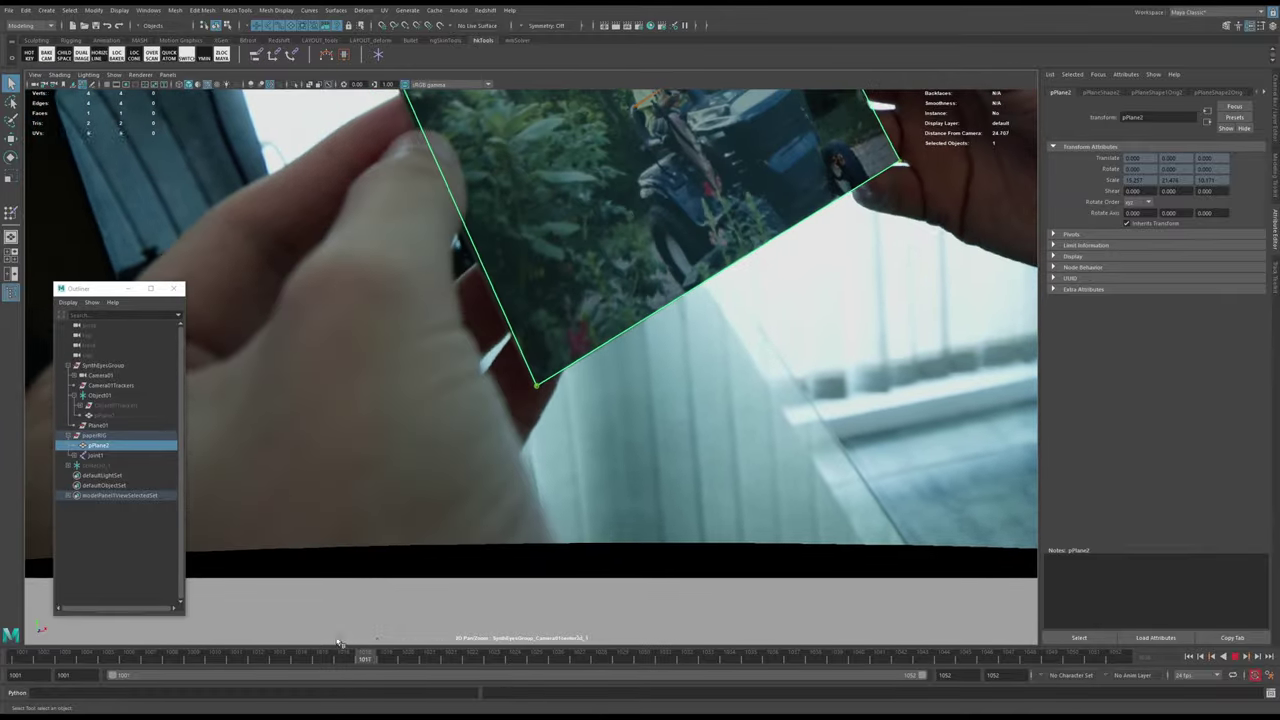
pyautogui.moveTo(338, 643); pyautogui.dragTo(1, 628)
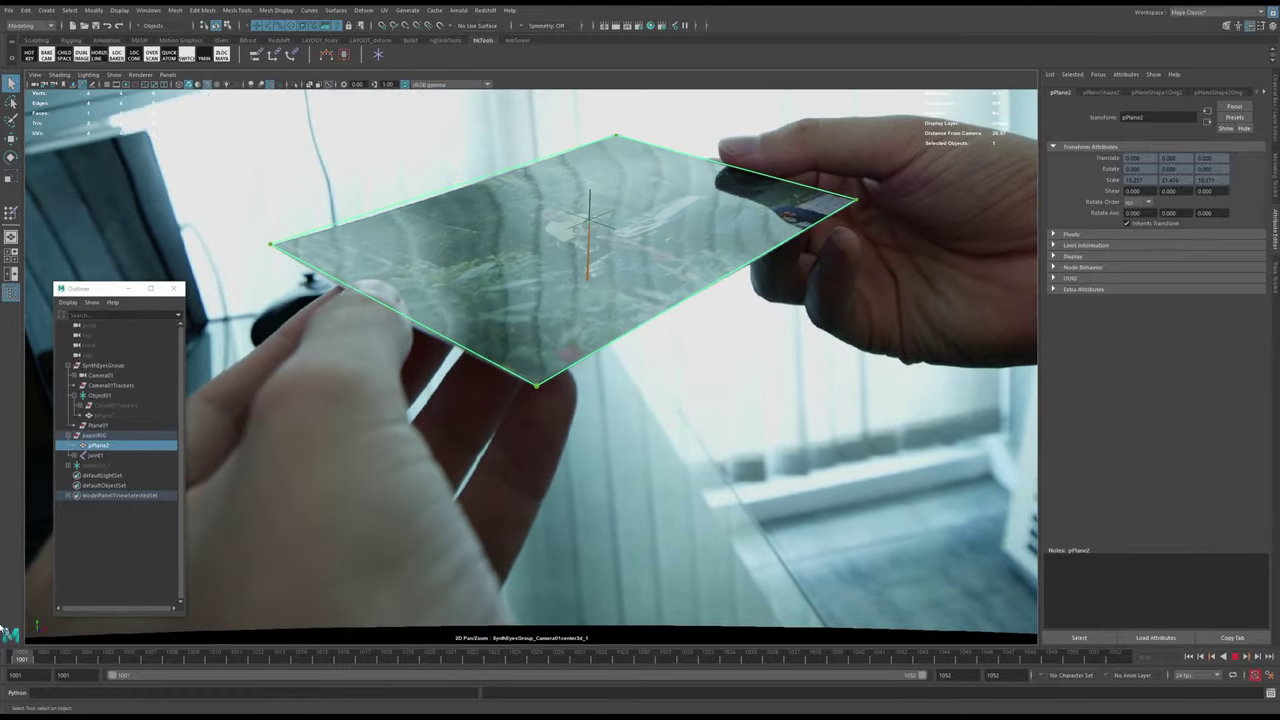
pyautogui.click(858, 202)
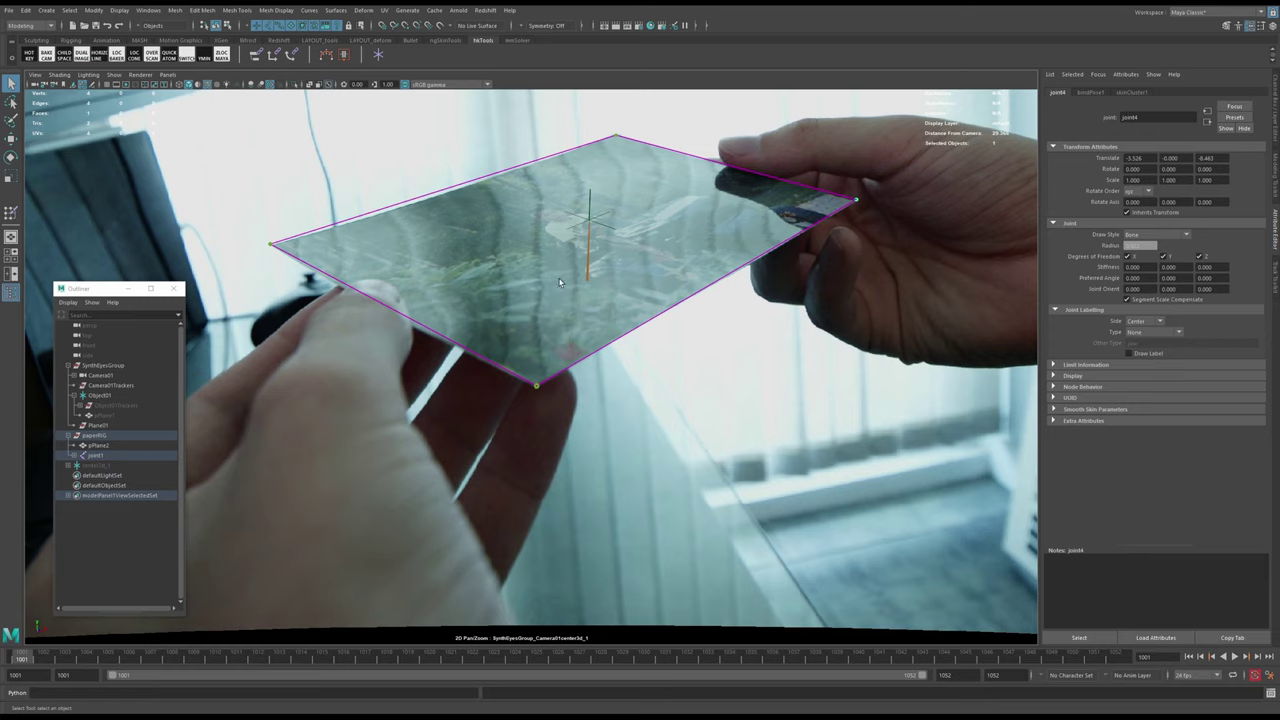
pyautogui.hotkey('ctrl', 's')
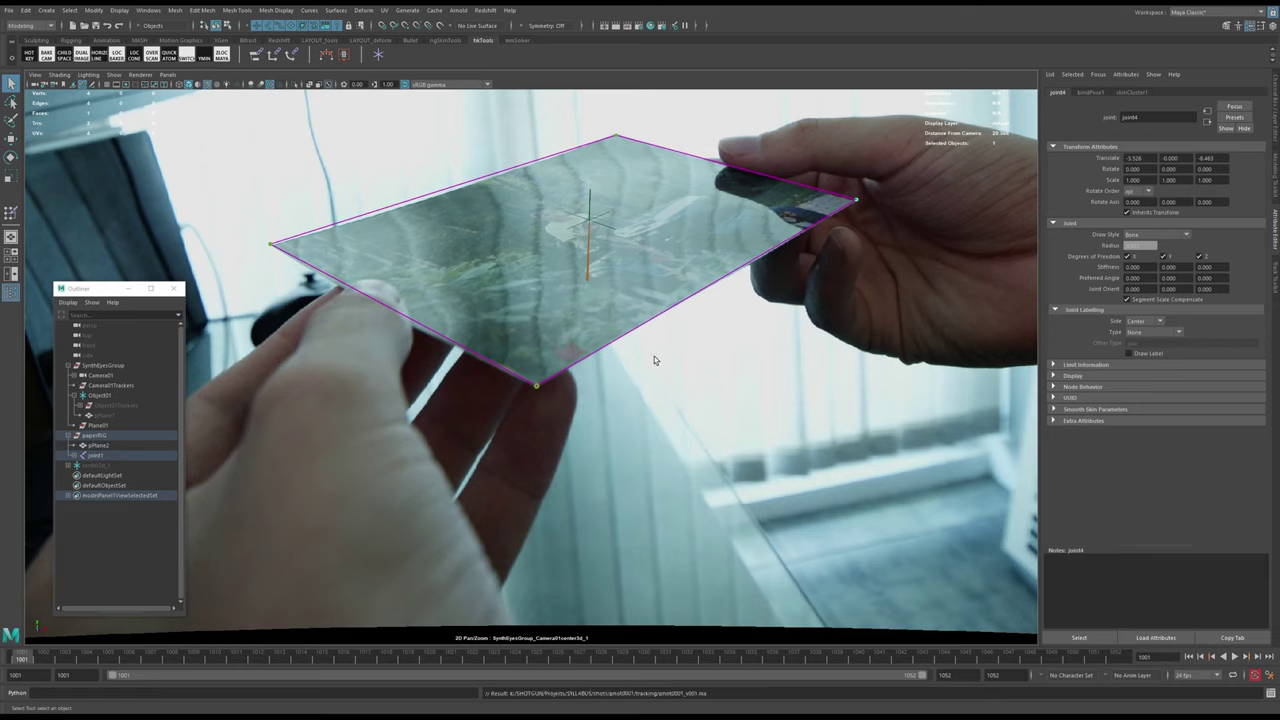
# - Centre the zoomed camera view on joint4 at the photo's corner by the fingers and key its translation at frame 1001
pyautogui.press('\\')
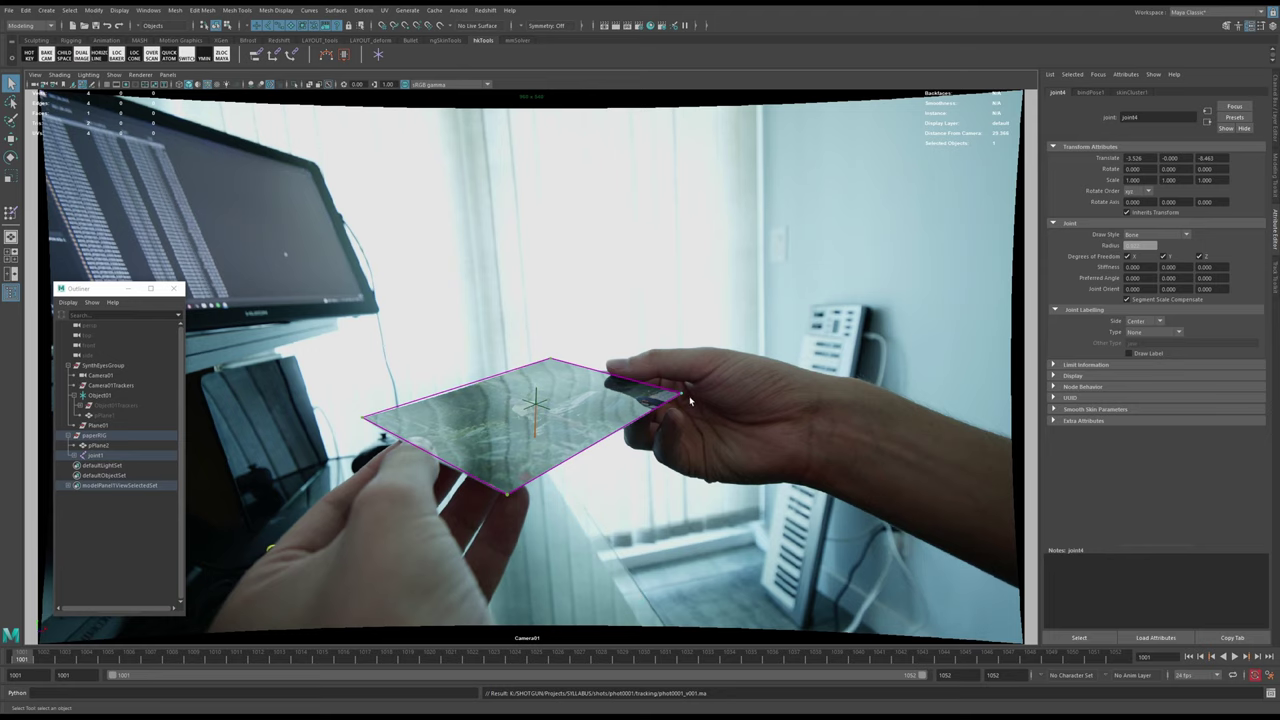
pyautogui.press('\\')
pyautogui.press('\\')
pyautogui.moveTo(446, 382); pyautogui.dragTo(1180, 432, button='right')
pyautogui.click(534, 367)
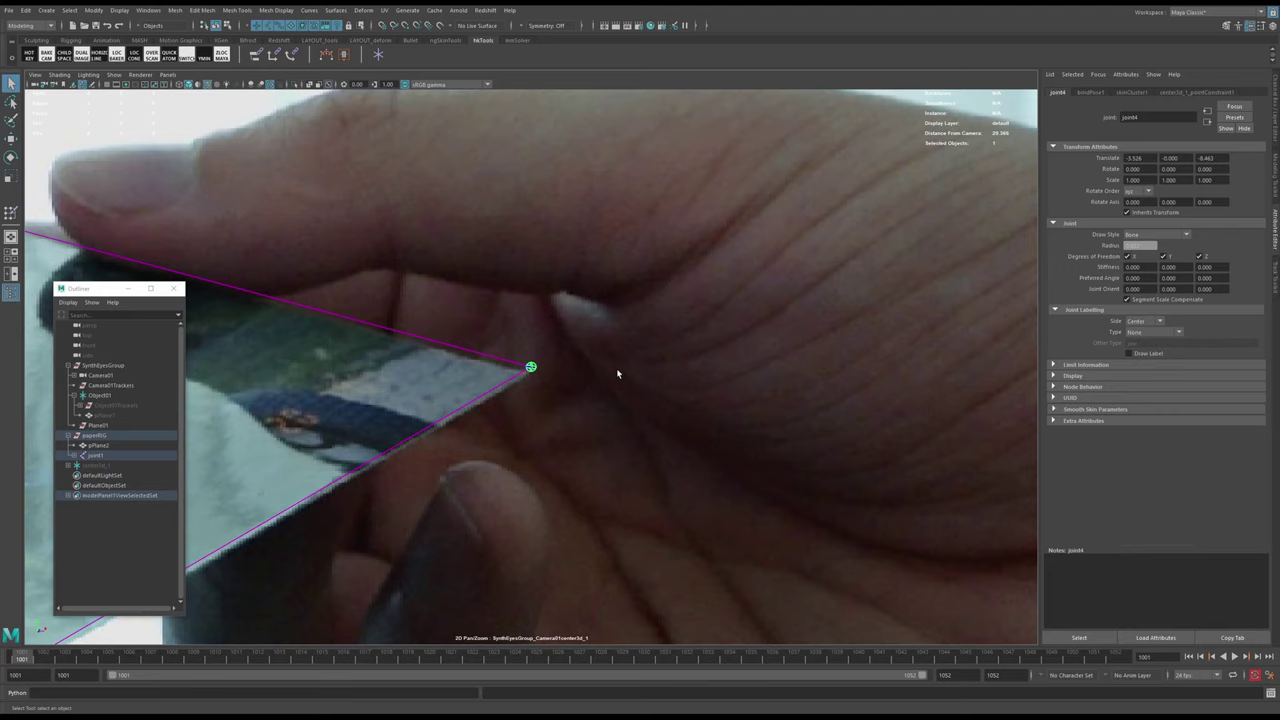
pyautogui.hotkey('shift', 'w')
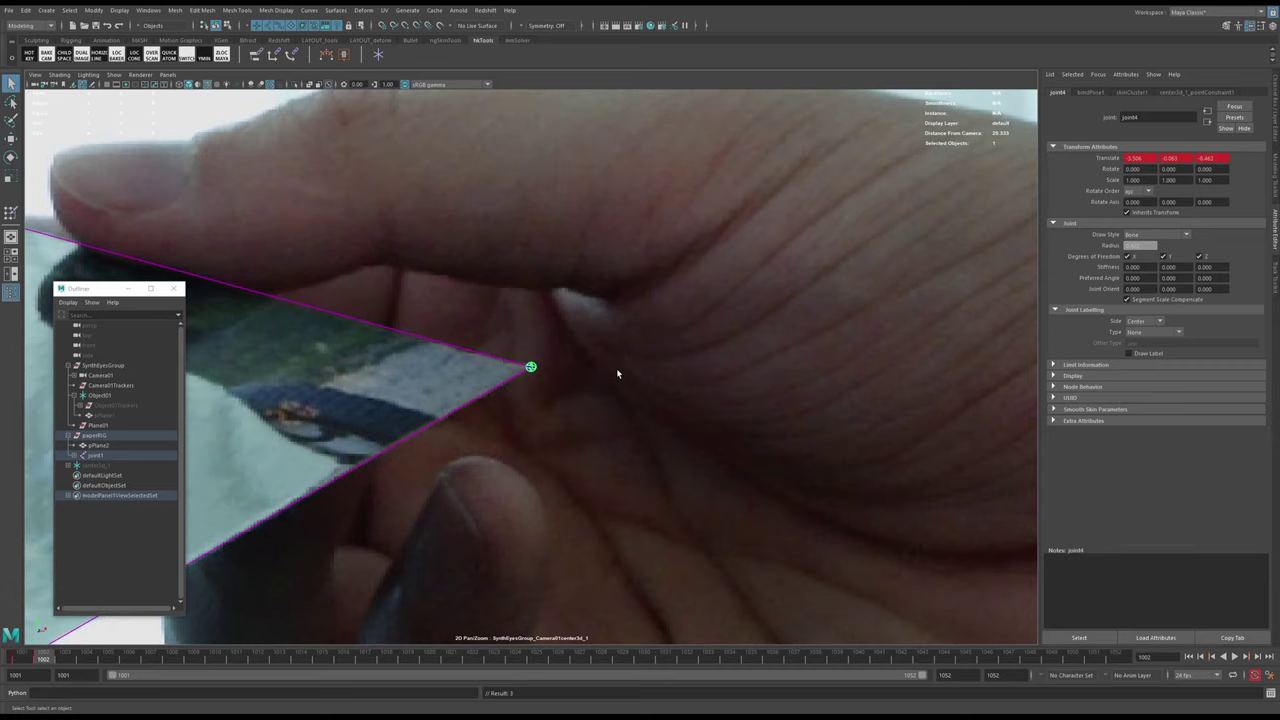
# - Hide joints in the viewport and key joint4's translation on the photo's corner through frame 1005
pyautogui.click(114, 76)
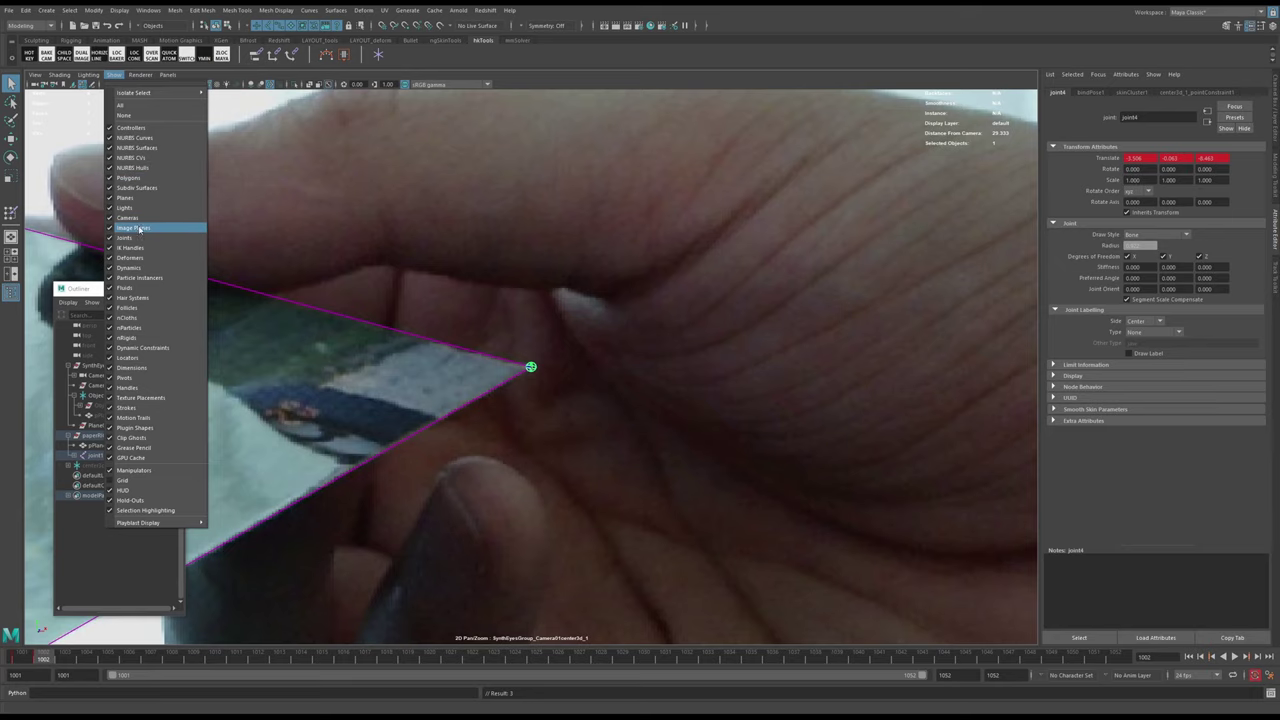
pyautogui.click(140, 237)
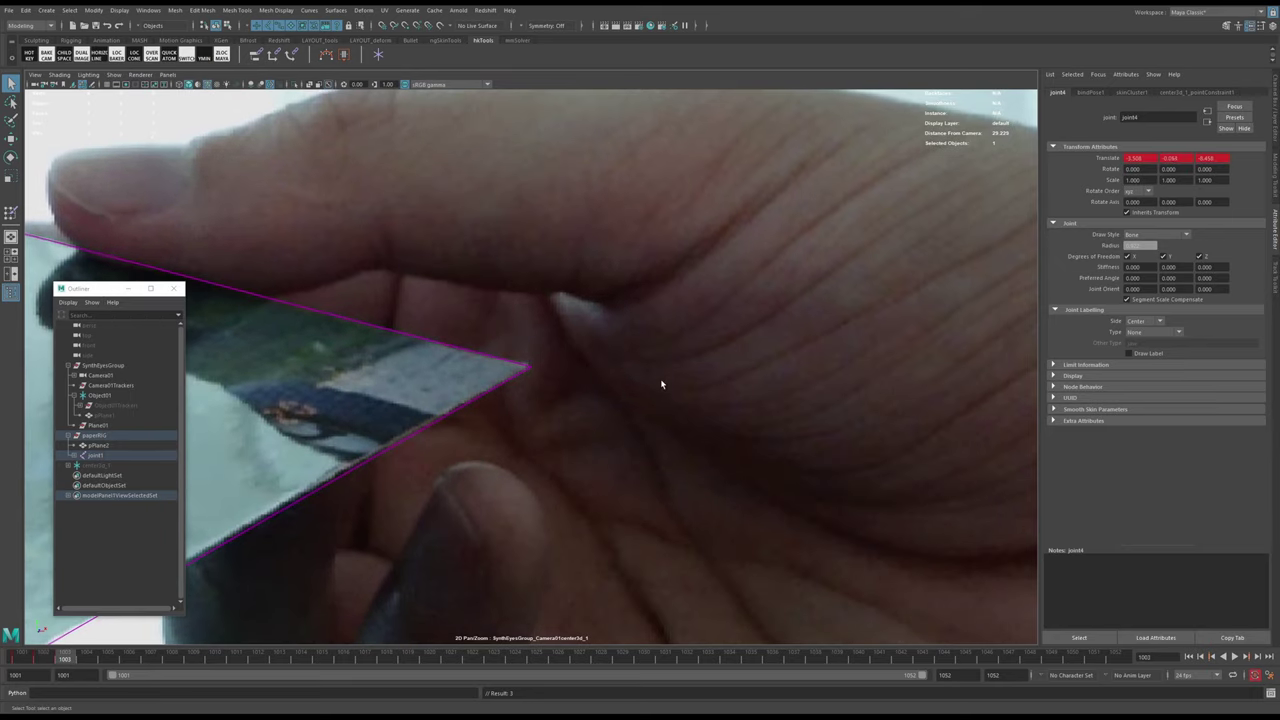
pyautogui.hotkey('alt', '.')
pyautogui.hotkey('alt', '.')
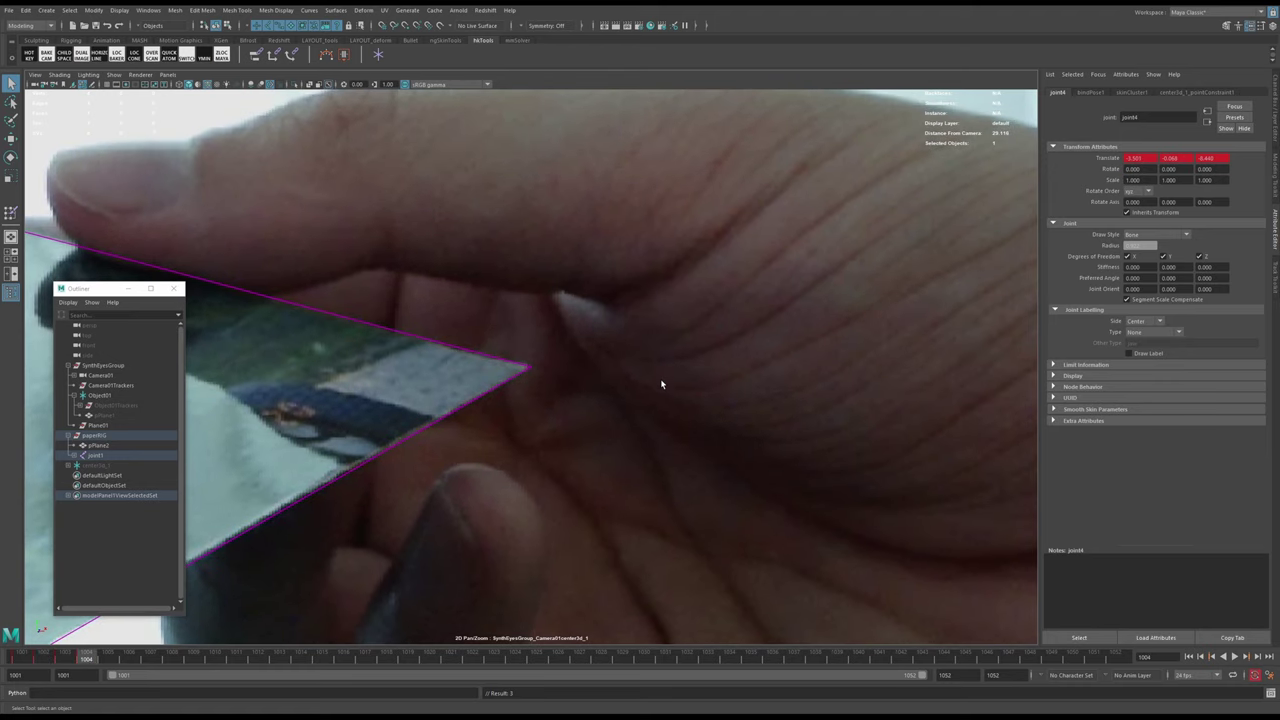
pyautogui.hotkey('alt', '.')
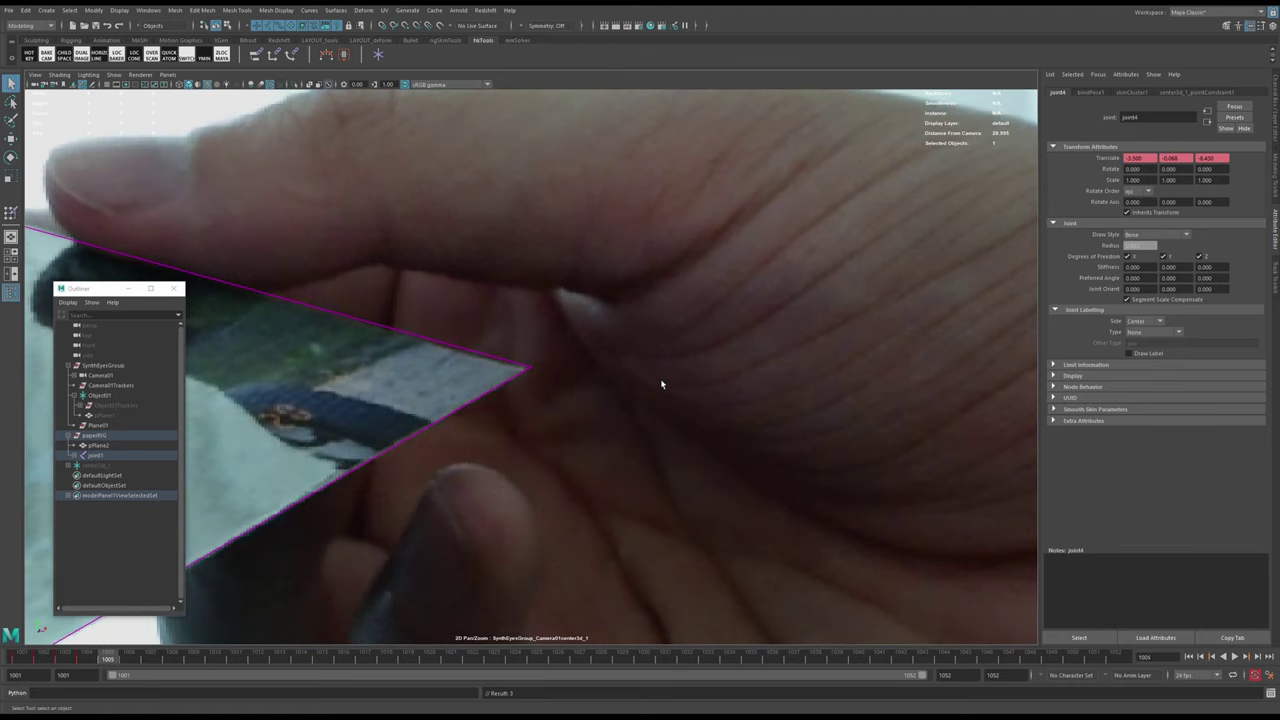
# - Key joint4's translation on the photo's corner from frame 1006 to 1009, and readjust it at frame 1007
pyautogui.hotkey('alt', '.')
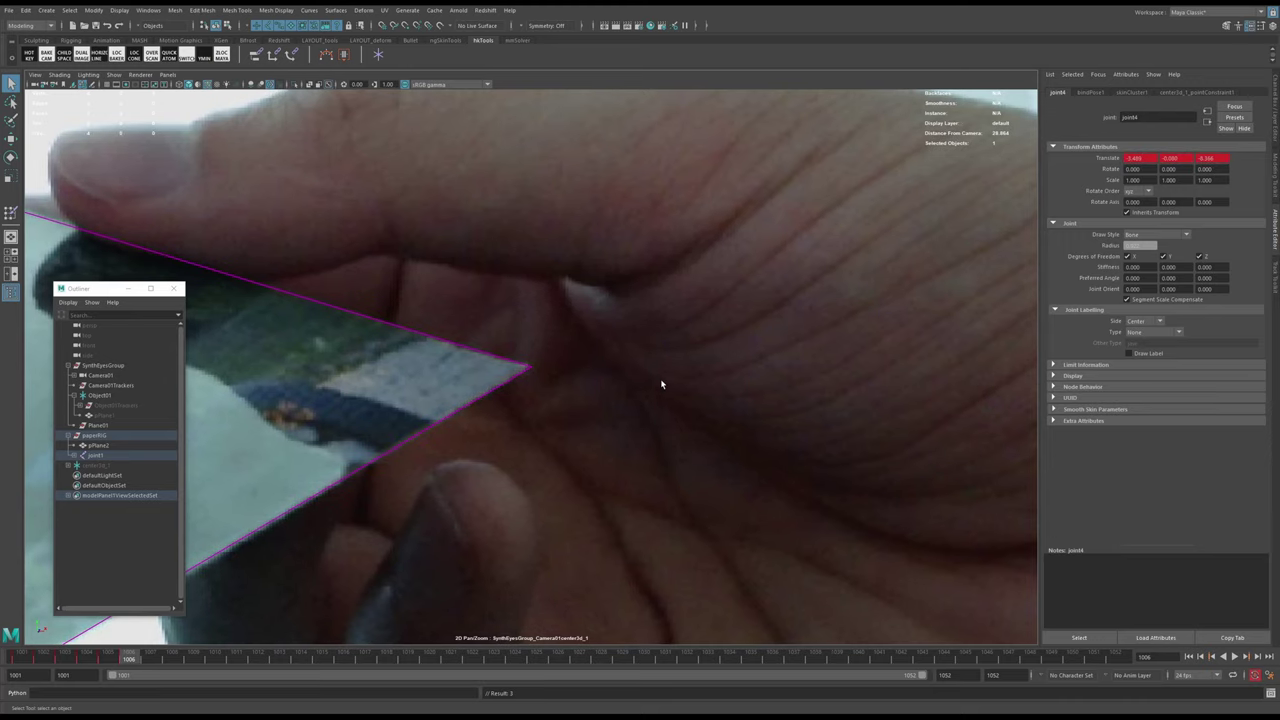
pyautogui.hotkey('alt', '.')
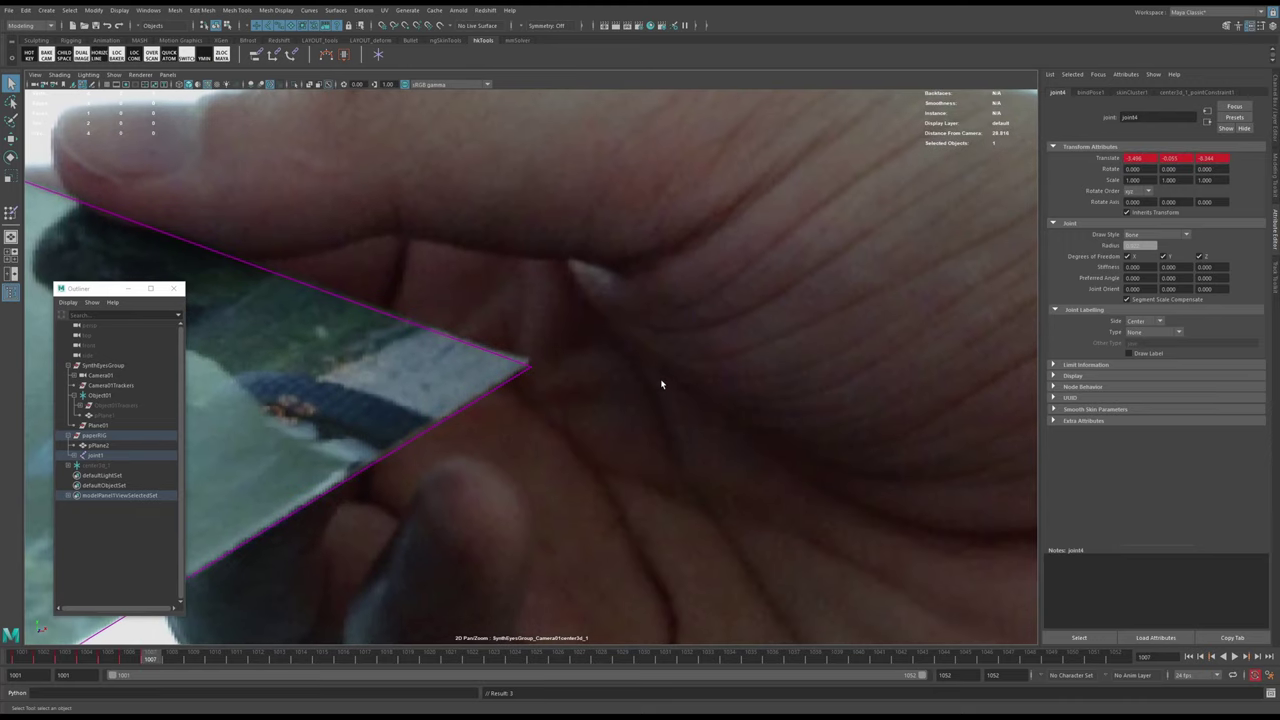
pyautogui.hotkey('alt', '.')
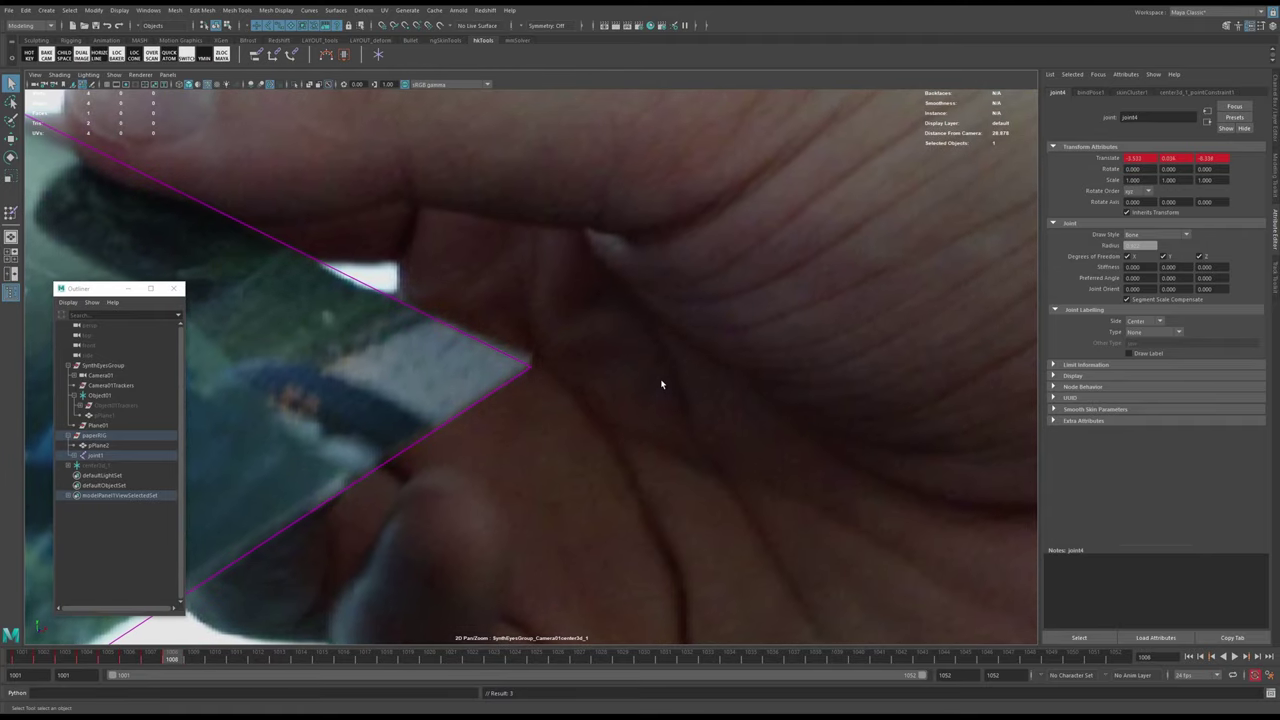
pyautogui.hotkey('alt', '.')
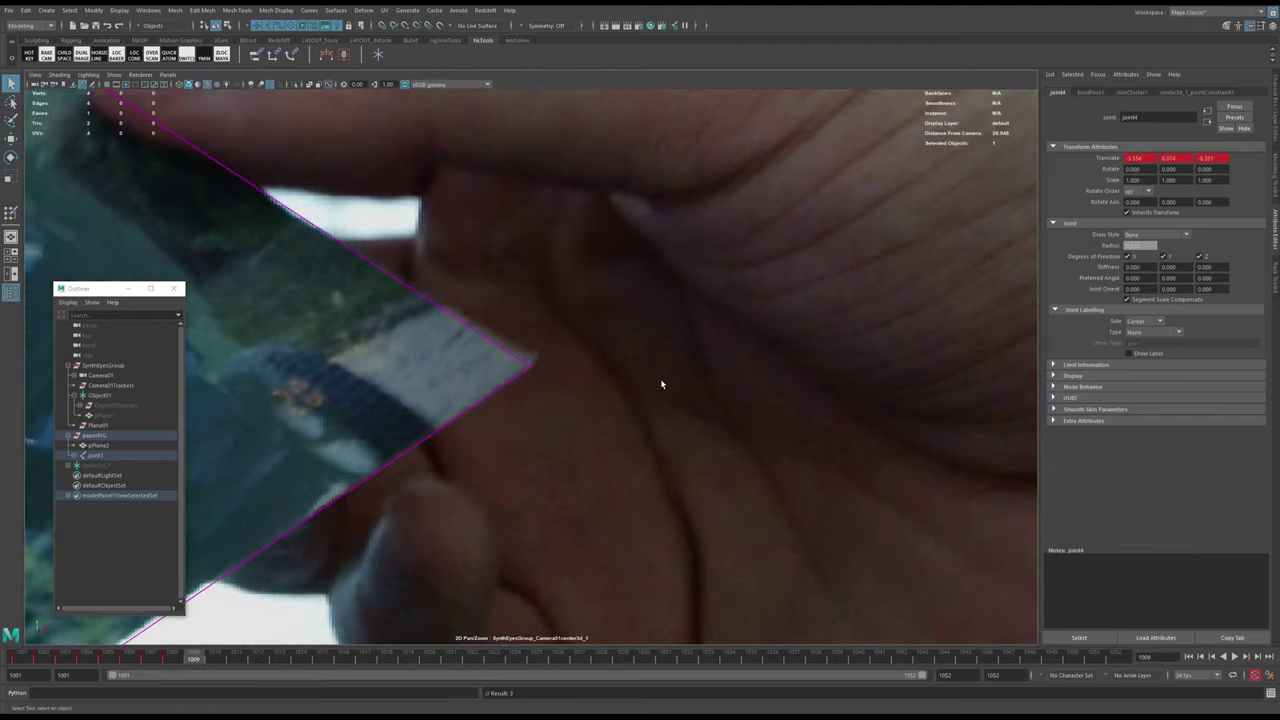
pyautogui.hotkey('alt', ',')
pyautogui.hotkey('alt', ',')
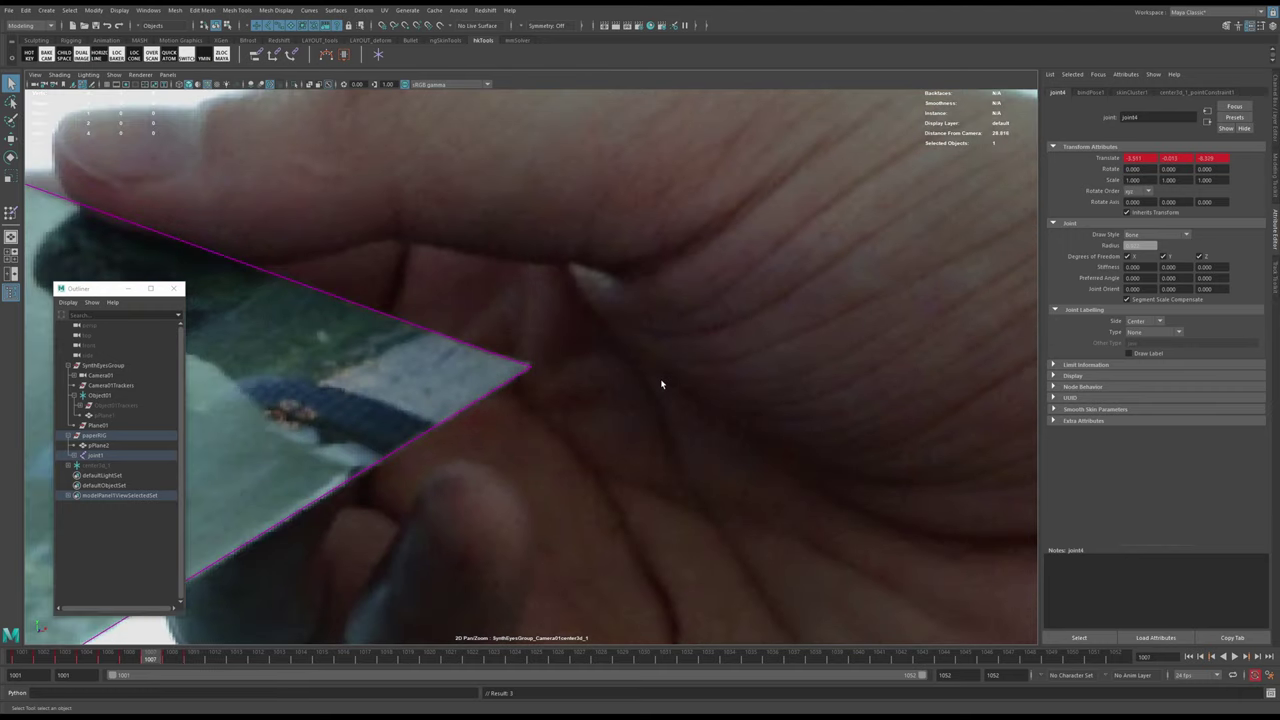
# - Adjust and key joint4's translation frame by frame through frame 1013, stepping back and forth to compare the corner match
pyautogui.hotkey('alt', '.')
pyautogui.hotkey('alt', '.')
pyautogui.hotkey('alt', ',')
pyautogui.hotkey('alt', '.')
pyautogui.hotkey('alt', '.')
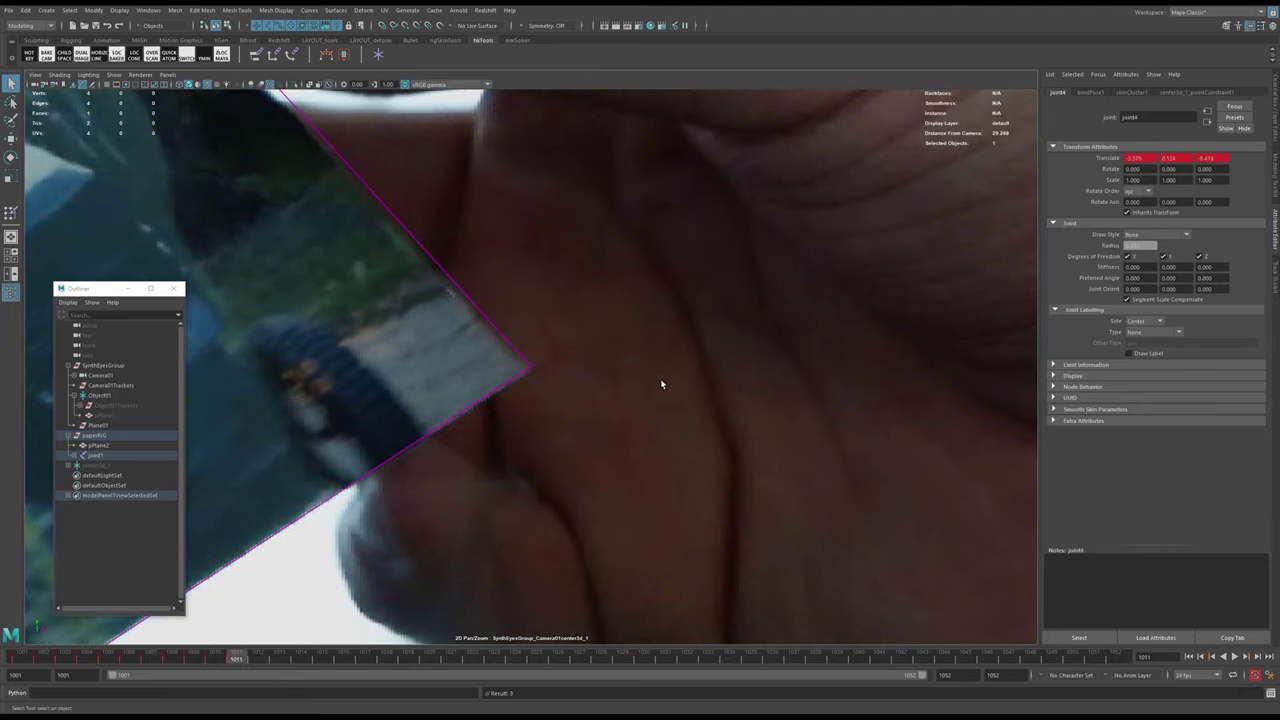
pyautogui.hotkey('alt', '.')
pyautogui.hotkey('alt', ',')
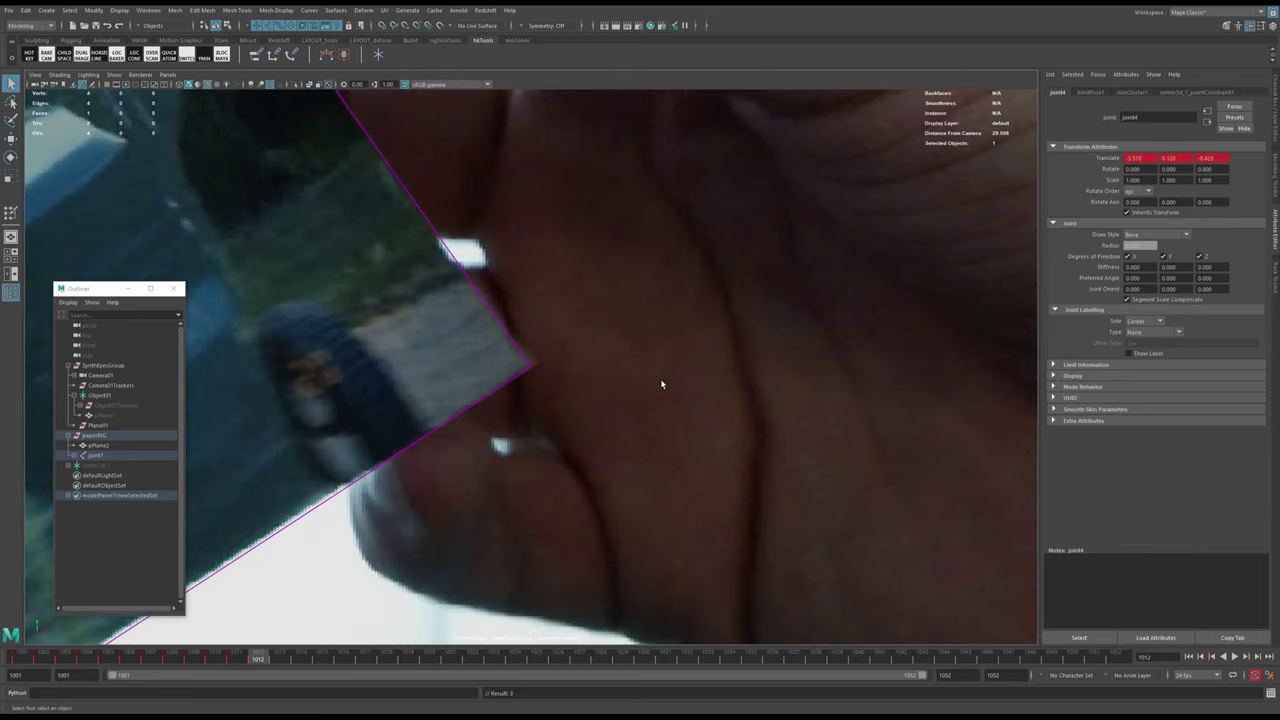
pyautogui.hotkey('alt', '.')
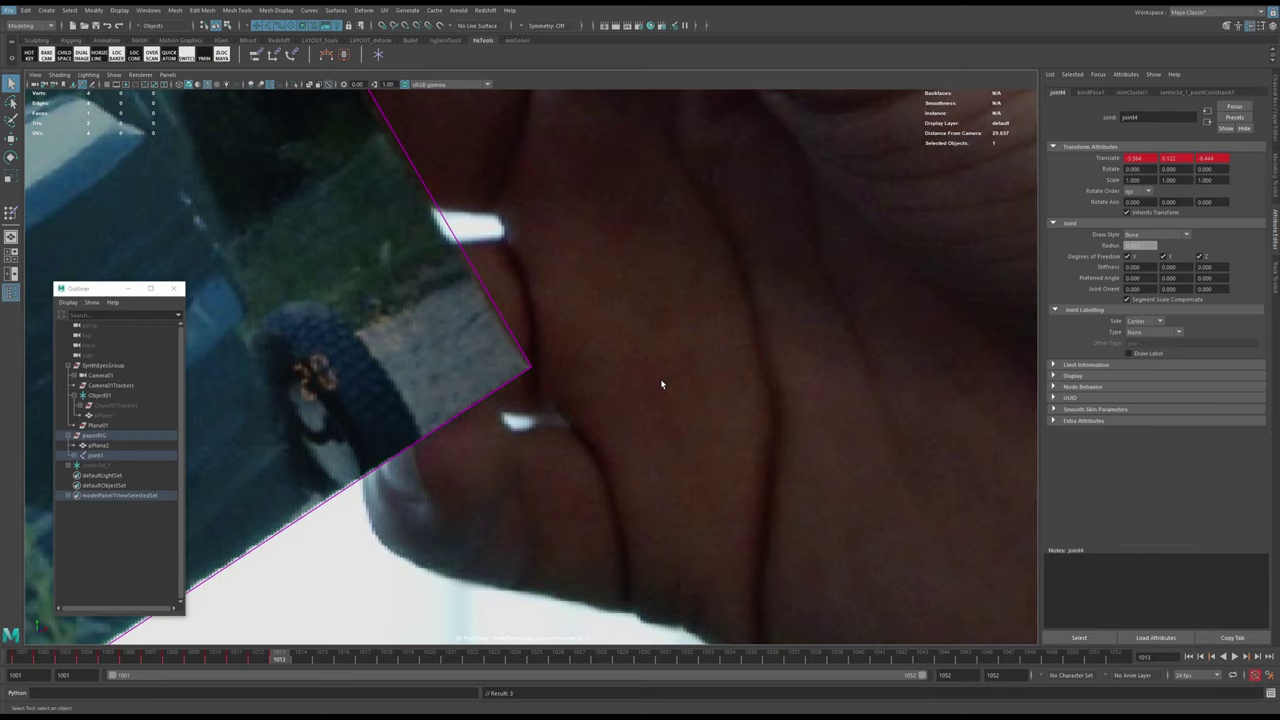
# - Match joint4 to the photo's corner and key its translation on each frame from 1014 to 1018
pyautogui.hotkey('alt', '.')
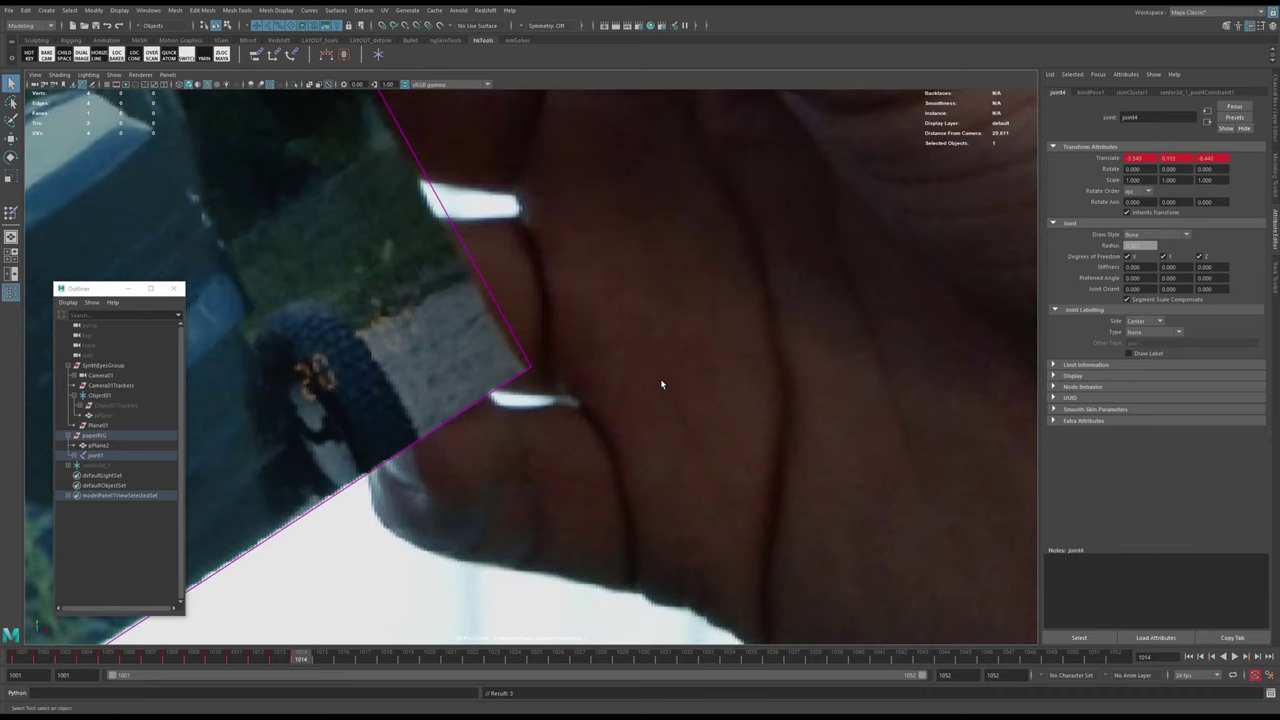
pyautogui.hotkey('alt', '.')
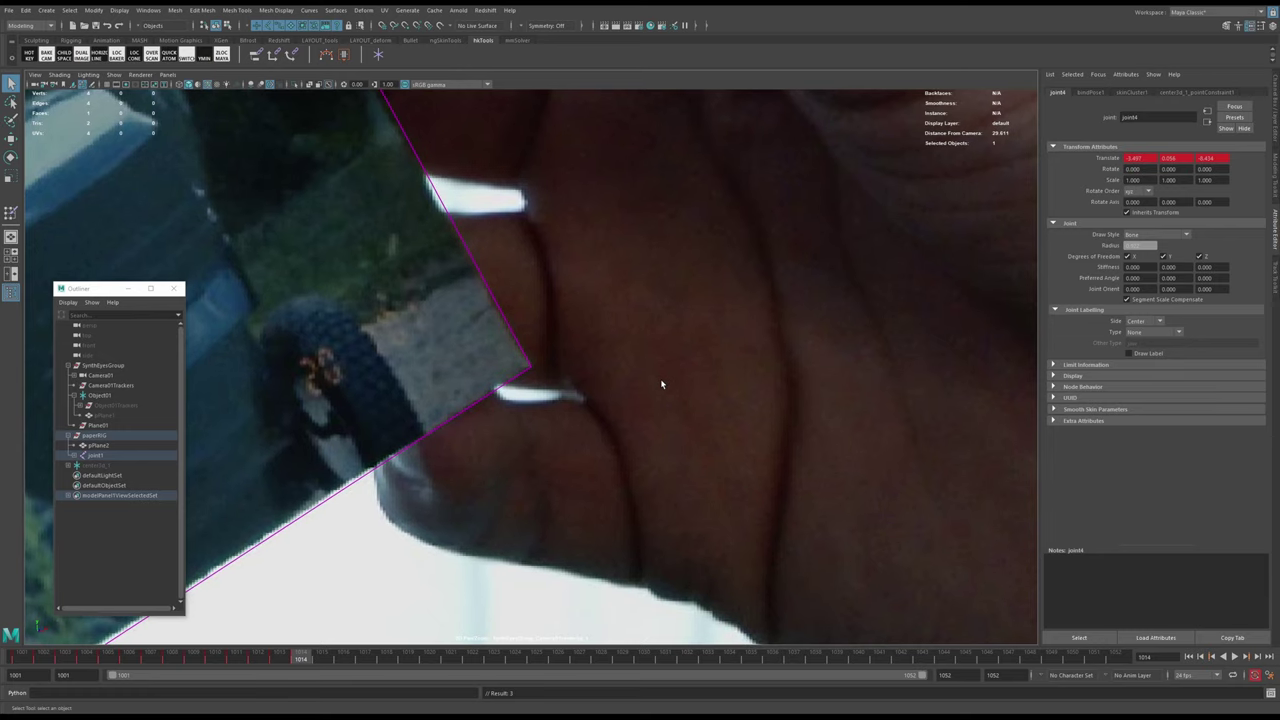
pyautogui.hotkey('alt', '.')
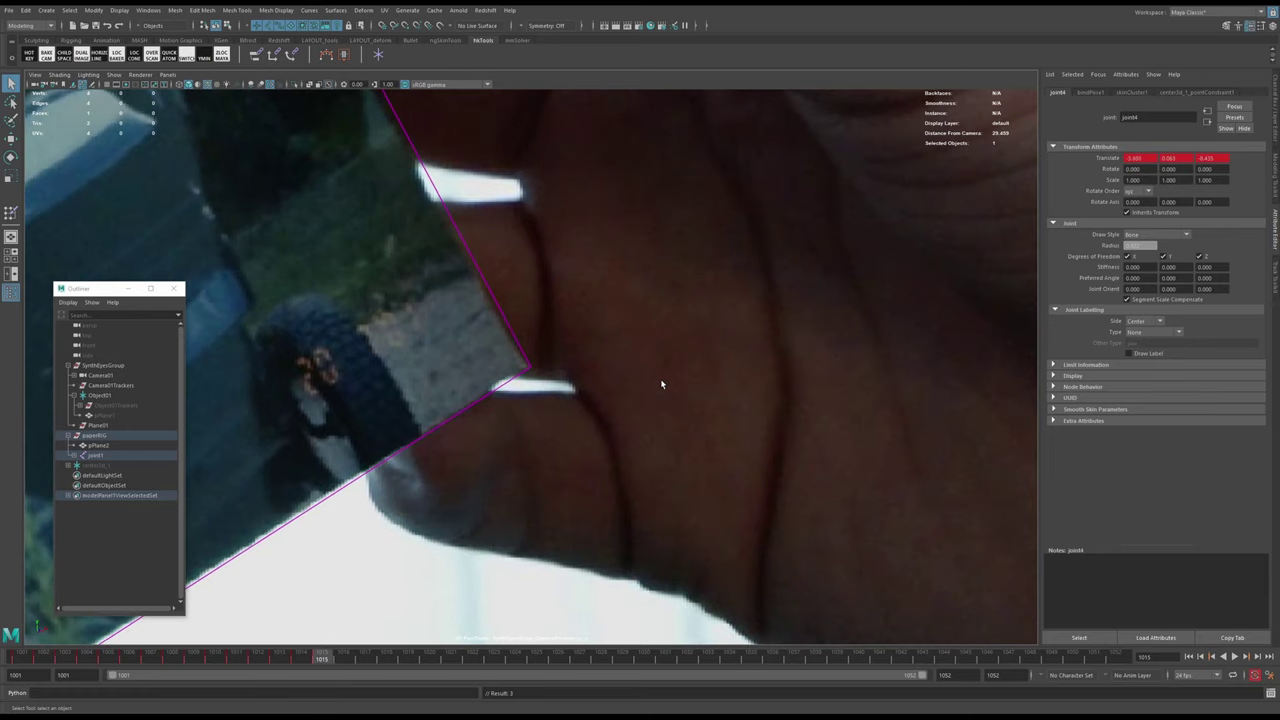
pyautogui.hotkey('shift', 'w')
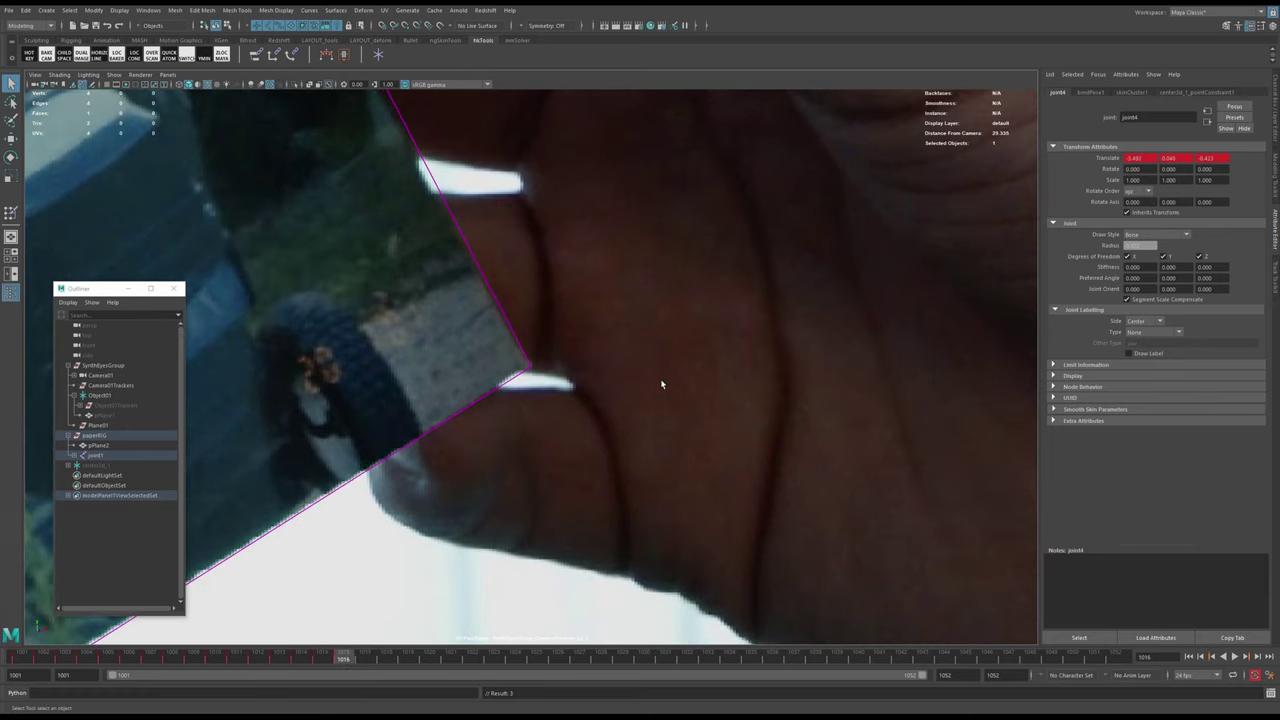
pyautogui.hotkey('alt', '.')
pyautogui.hotkey('shift', 'w')
pyautogui.hotkey('alt', '.')
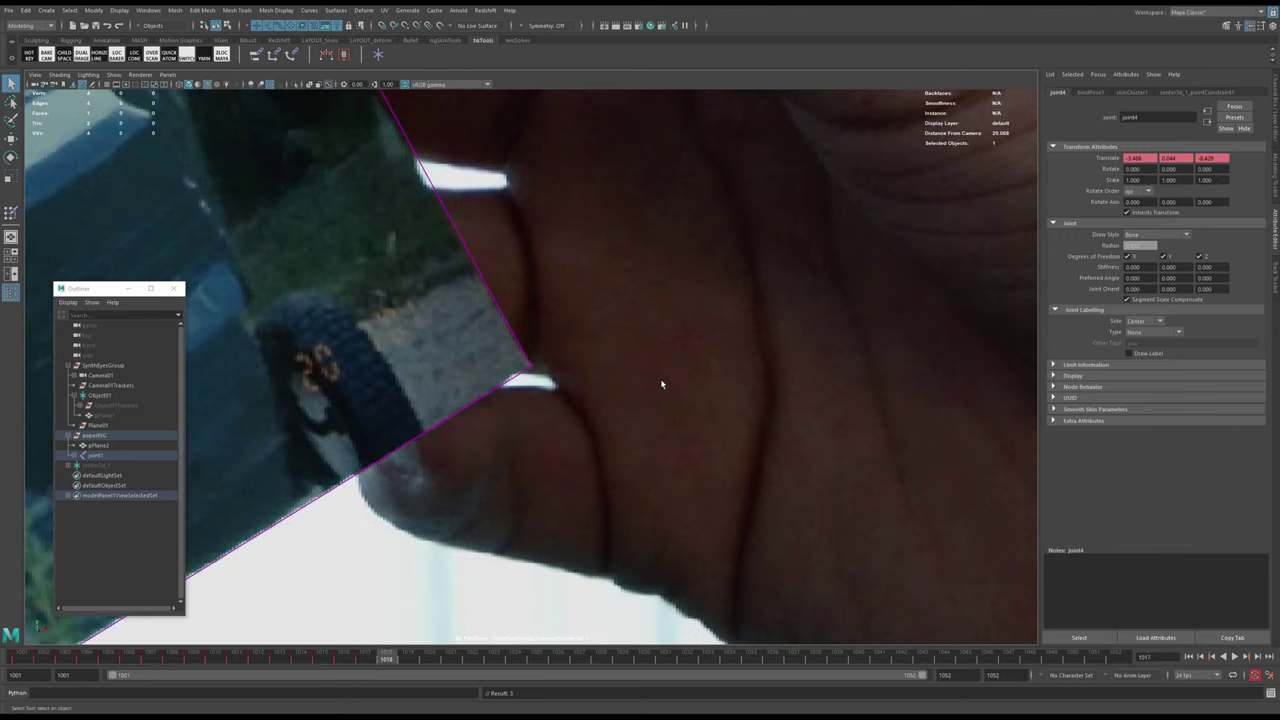
# - Continue keying joint4's translation on the photo's corner frame by frame from 1019 to 1024
pyautogui.hotkey('alt', '.')
pyautogui.hotkey('alt', '.')
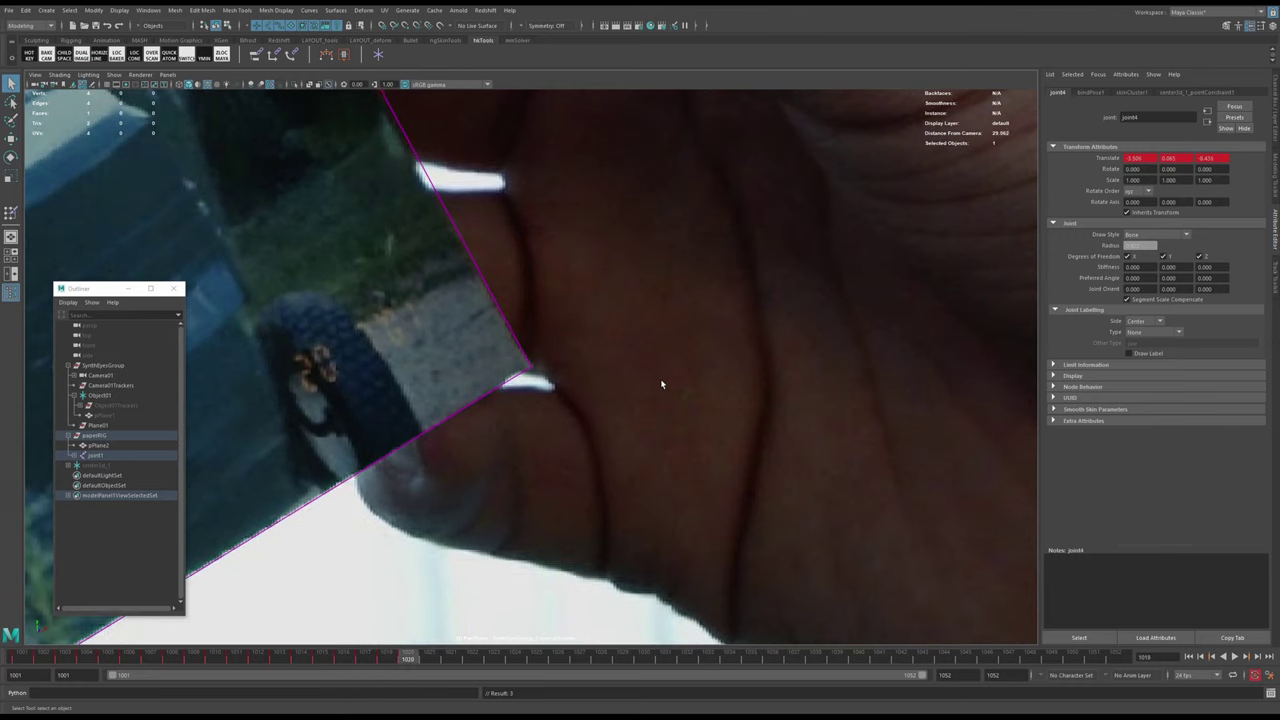
pyautogui.hotkey('alt', '.')
pyautogui.hotkey('alt', '.')
pyautogui.hotkey('alt', '.')
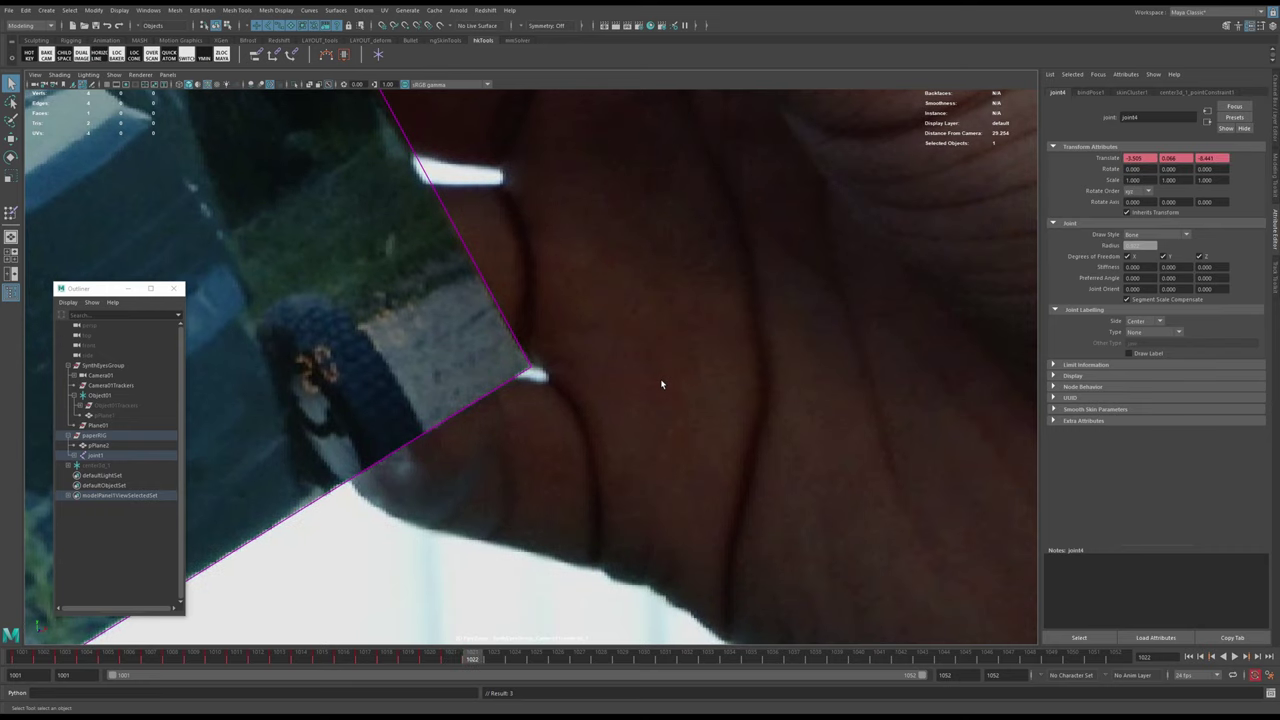
pyautogui.hotkey('alt', '.')
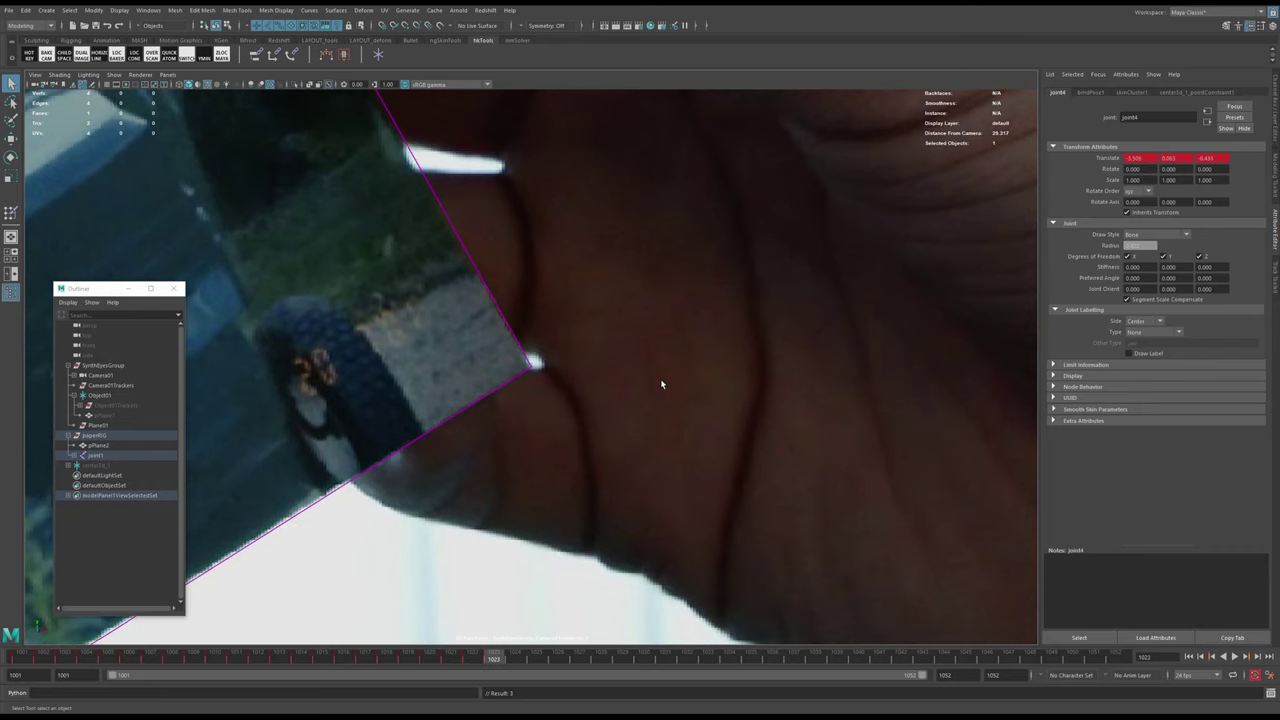
pyautogui.hotkey('alt', '.')
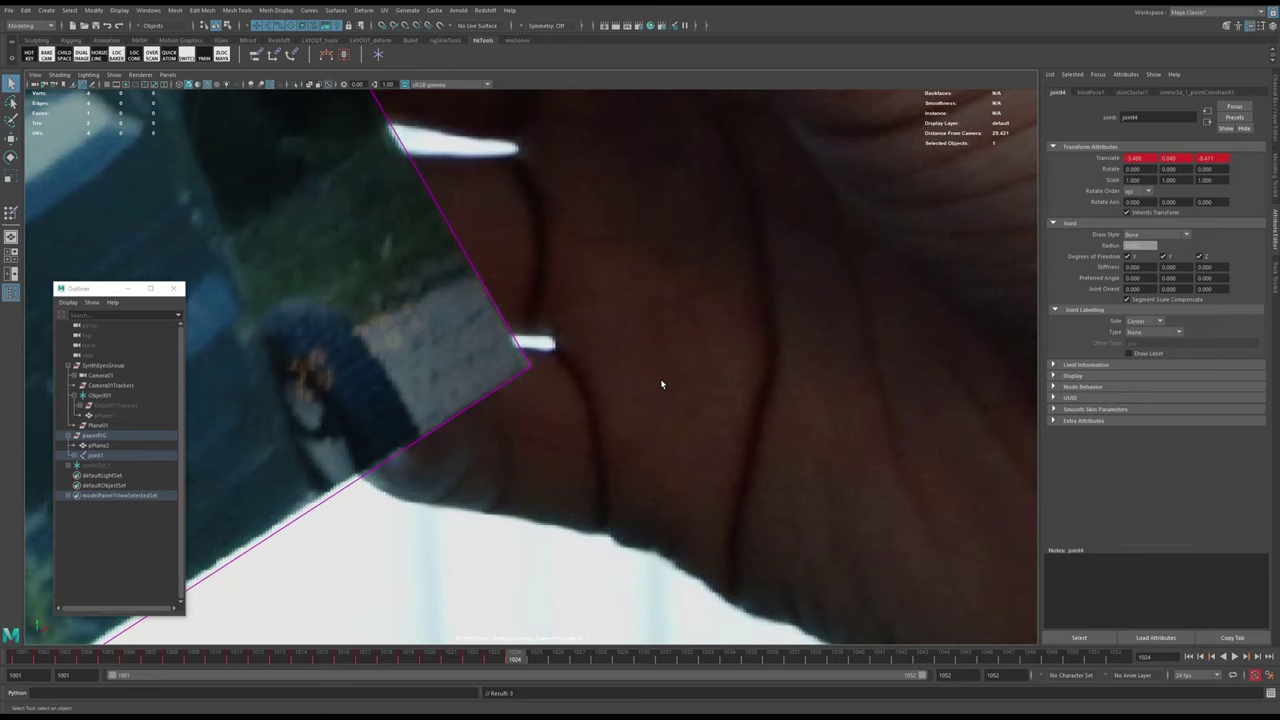
# - Key joint4's translation on the blurred photo corner from frame 1025 to 1031, rechecking frame 1027
pyautogui.hotkey('alt', '.')
pyautogui.hotkey('alt', '.')
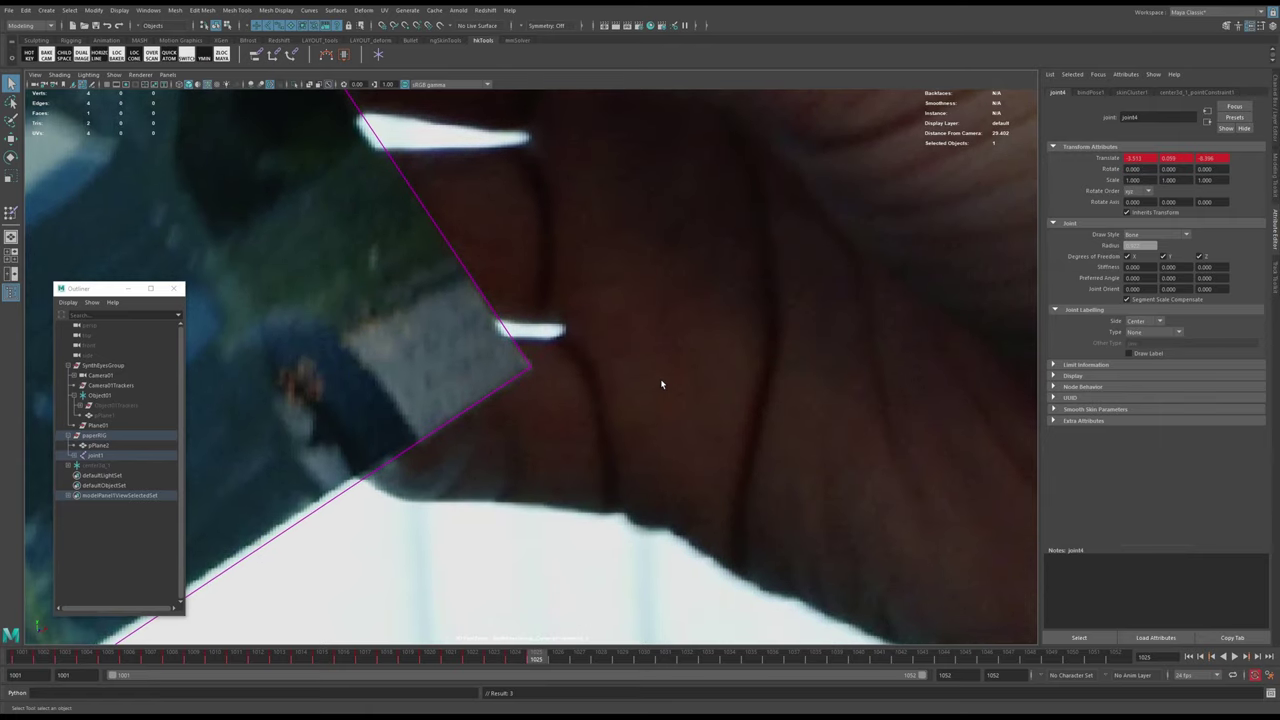
pyautogui.hotkey('alt', '.')
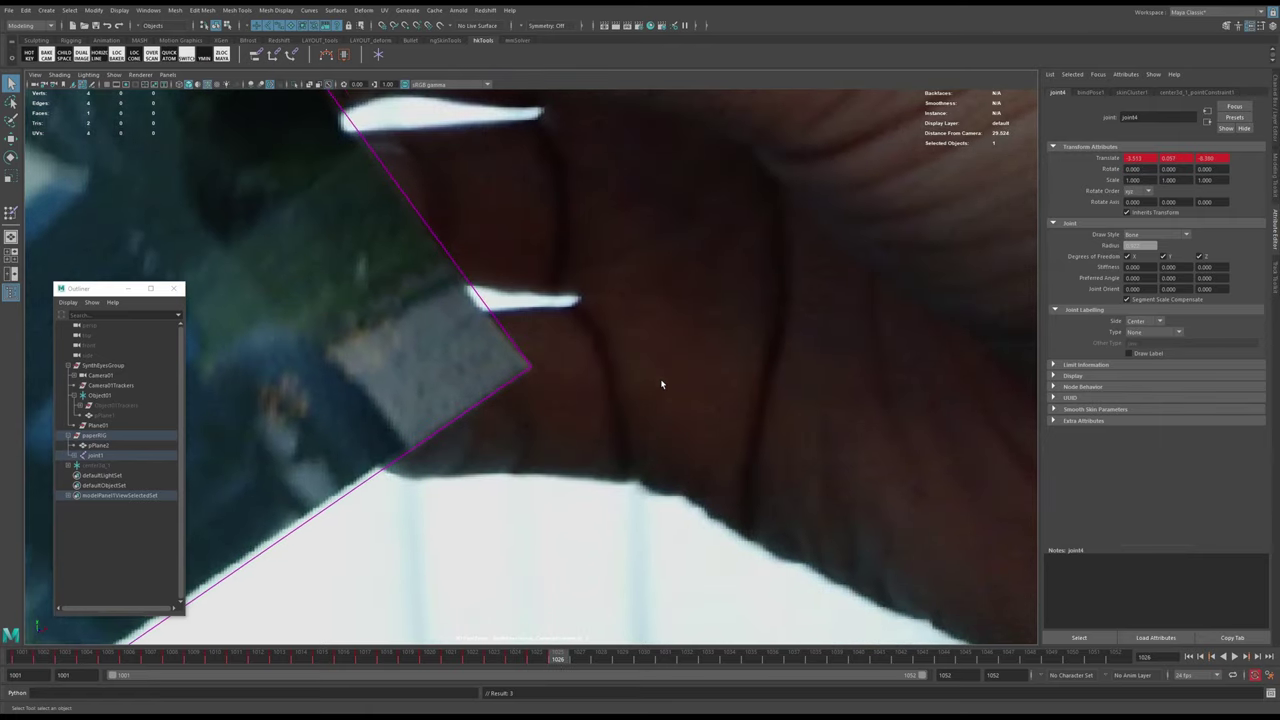
pyautogui.hotkey('alt', '.')
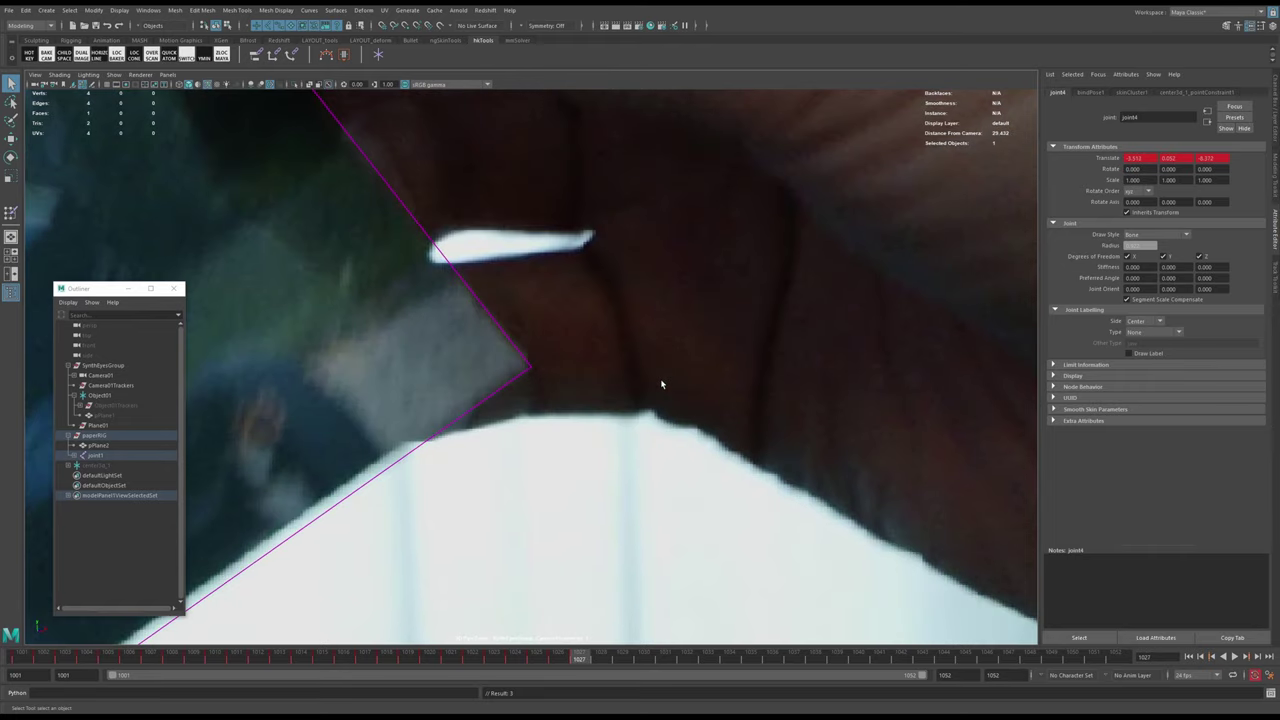
pyautogui.hotkey('alt', '.')
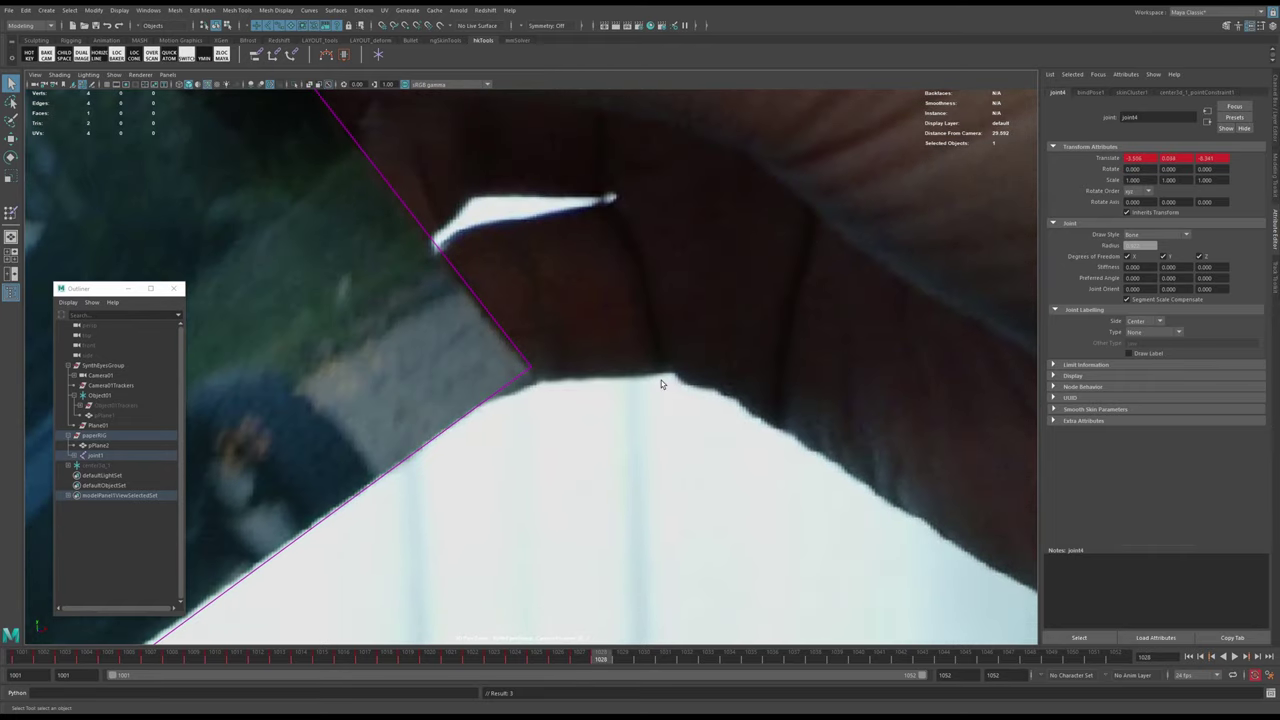
pyautogui.hotkey('alt', '.')
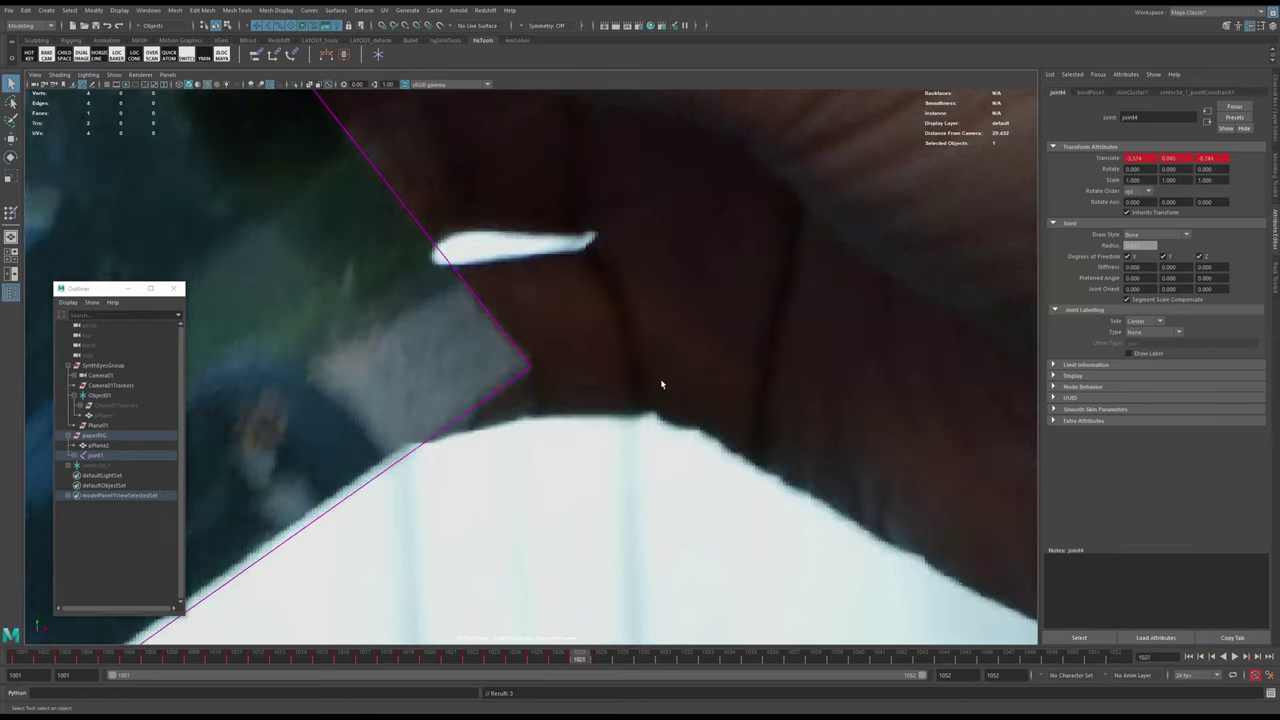
pyautogui.hotkey('alt', '.')
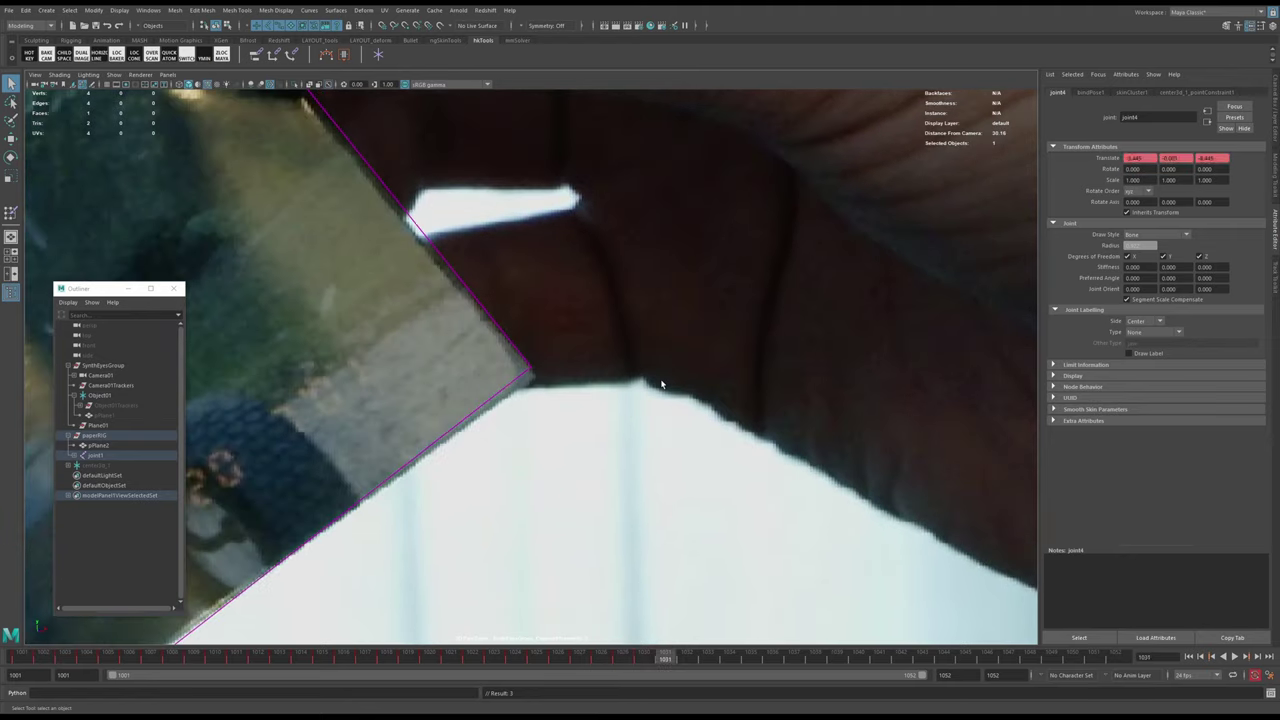
# - Match joint4 to the photo's corner and key its translation on each frame from 1031 to 1035
pyautogui.hotkey('alt', 'Down')
pyautogui.hotkey('alt', 'Down')
pyautogui.hotkey('alt', ',')
pyautogui.hotkey('alt', '.')
pyautogui.hotkey('alt', '.')
pyautogui.hotkey('alt', '.')
pyautogui.hotkey('alt', '.')
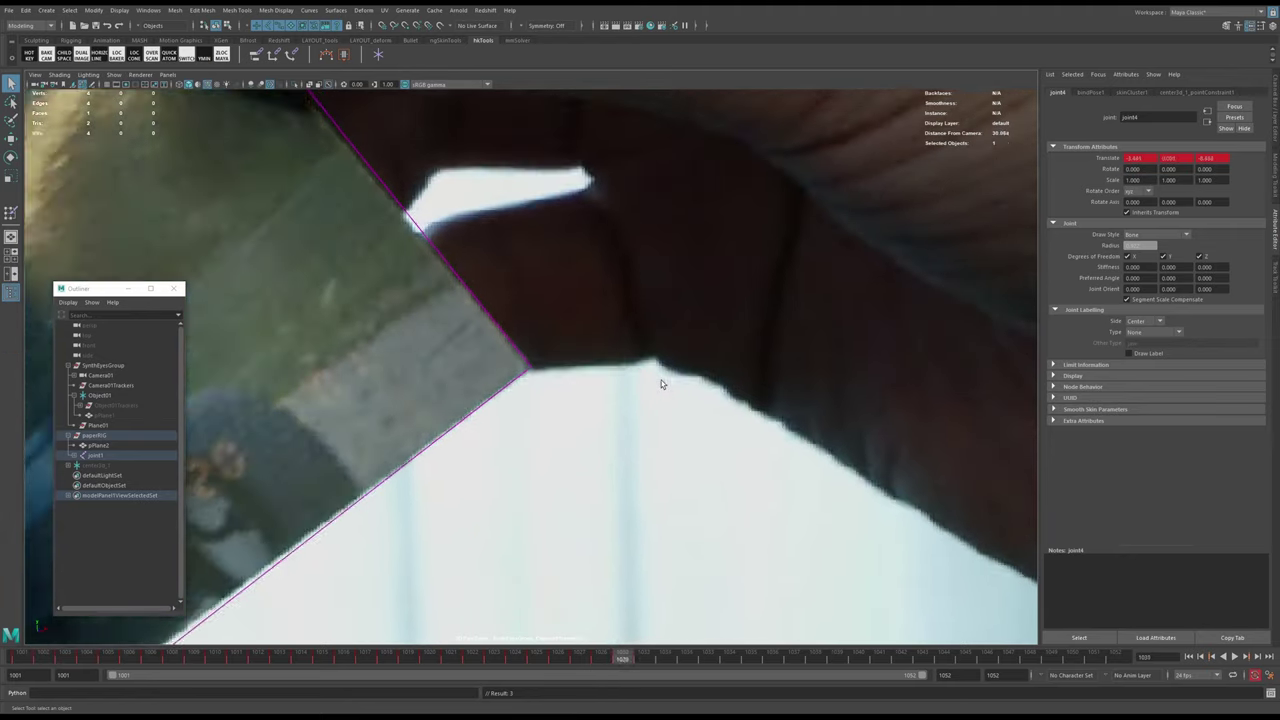
pyautogui.hotkey('alt', '.')
pyautogui.hotkey('alt', '.')
pyautogui.hotkey('alt', '.')
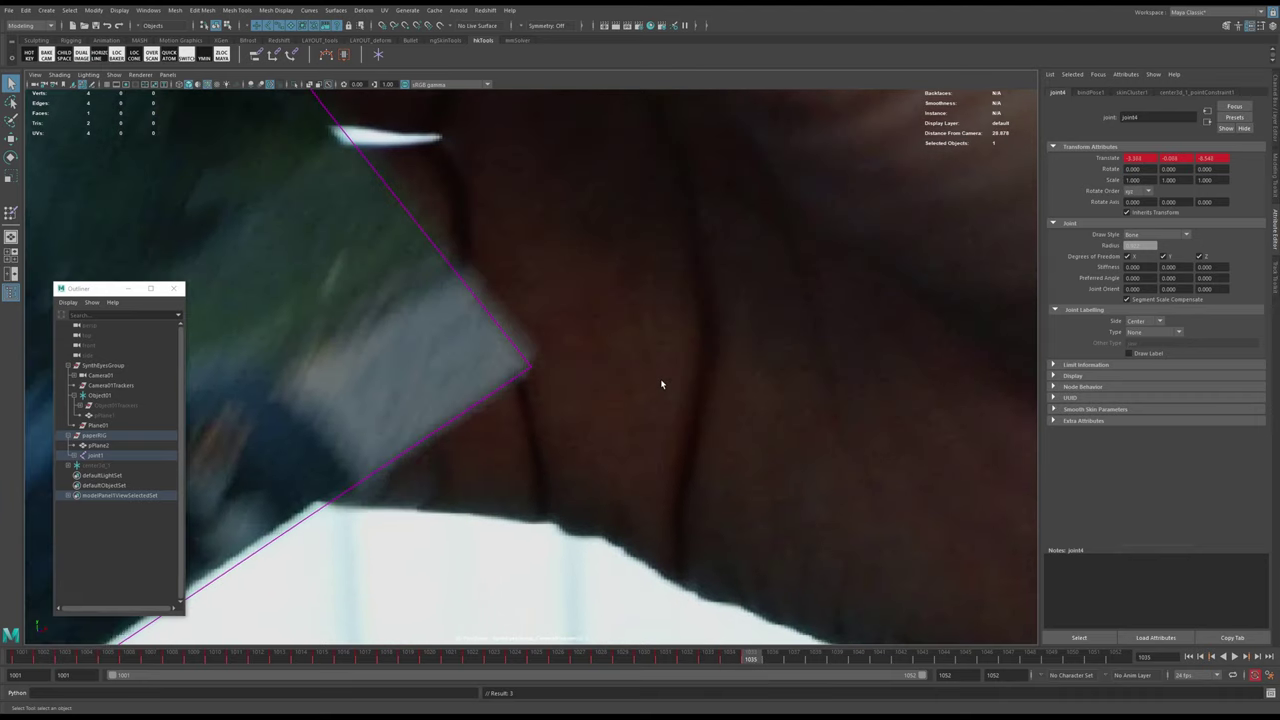
# - Continue keying joint4's translation on the partly hidden photo corner from frame 1036 to 1042
pyautogui.hotkey('alt', '.')
pyautogui.hotkey('alt', '.')
pyautogui.hotkey('alt', '.')
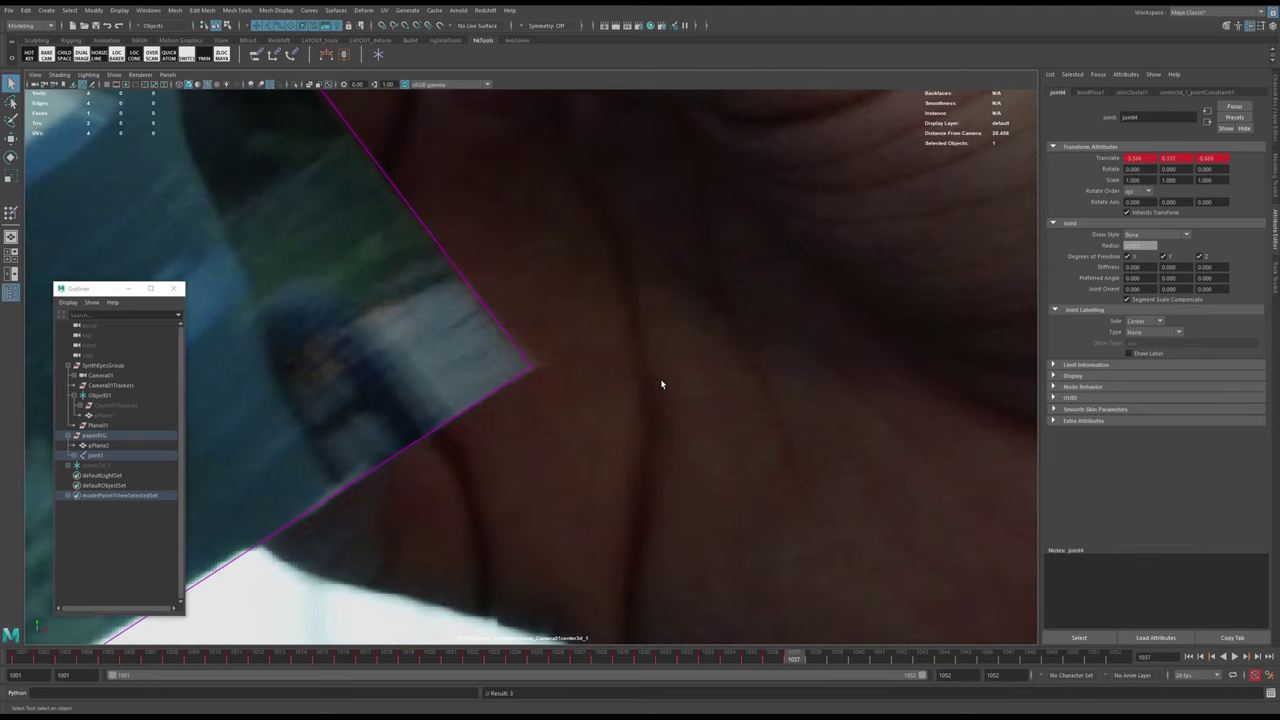
pyautogui.hotkey('alt', '.')
pyautogui.hotkey('alt', '.')
pyautogui.hotkey('alt', '.')
pyautogui.hotkey('alt', '.')
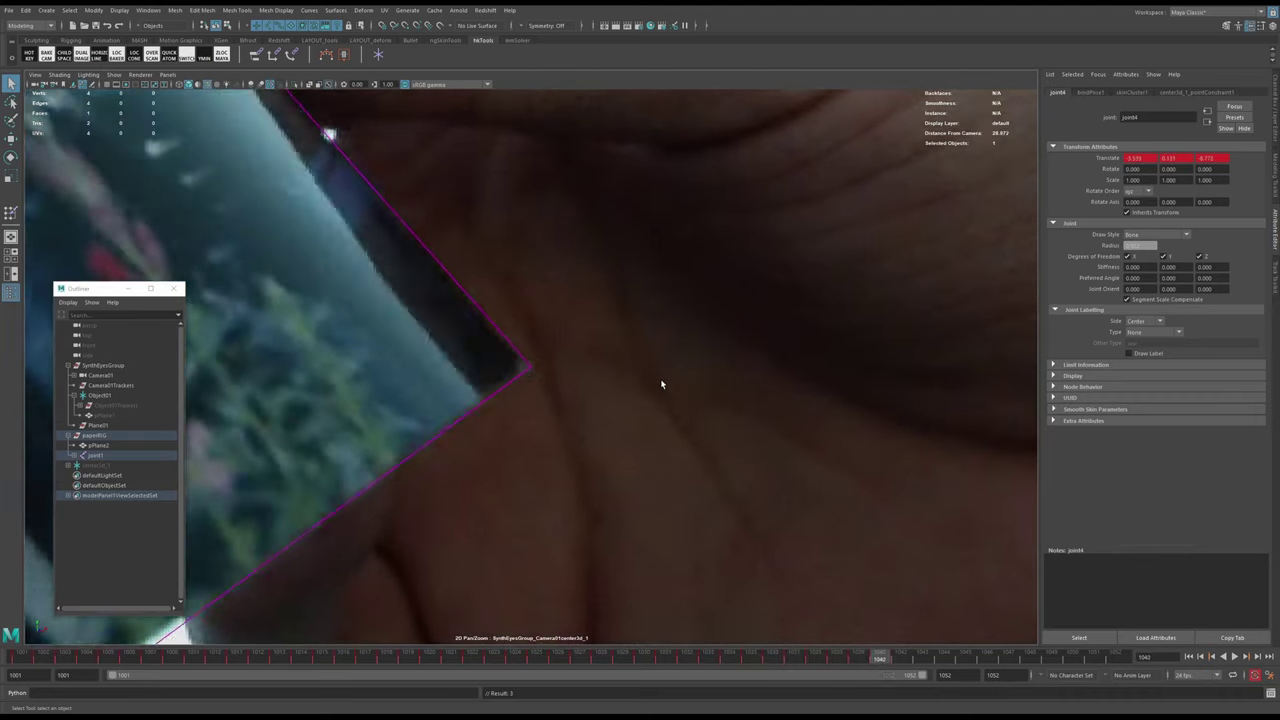
# - Play back and scrub through the keyed frames to check how joint4 follows the photo's corner
pyautogui.press('w')
pyautogui.hotkey('alt', 'v')
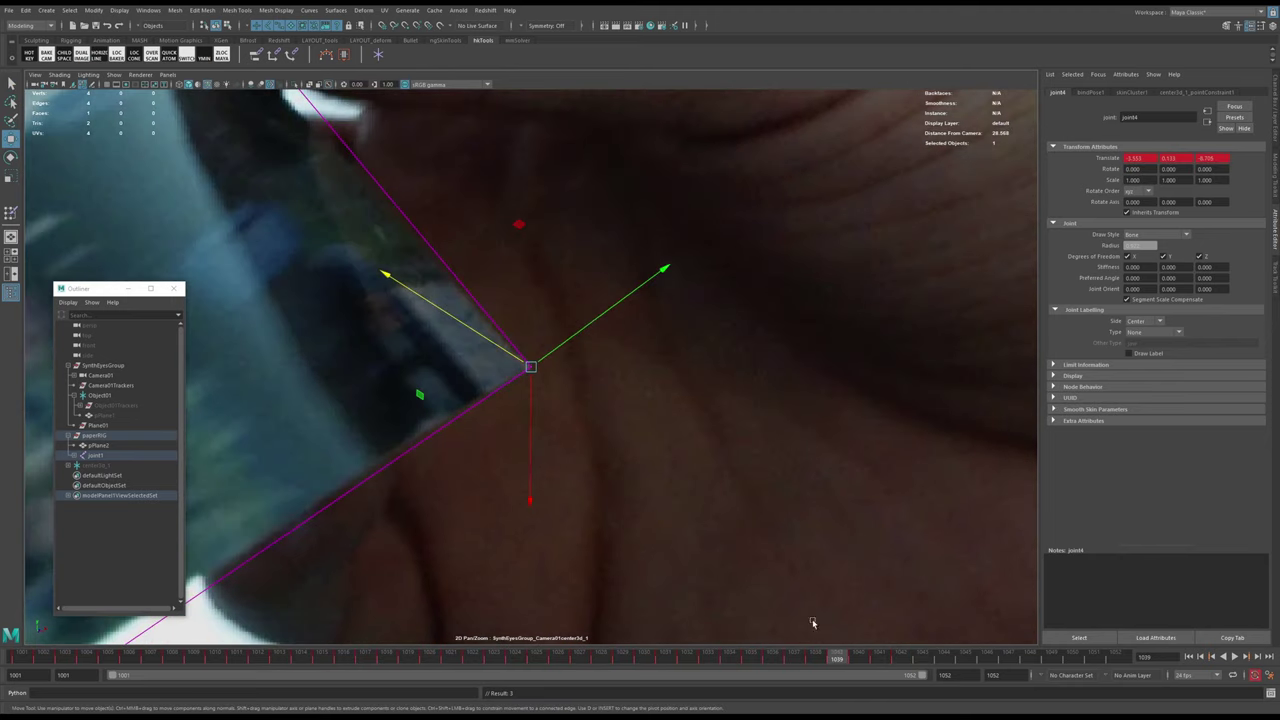
pyautogui.hotkey('alt', 'v')
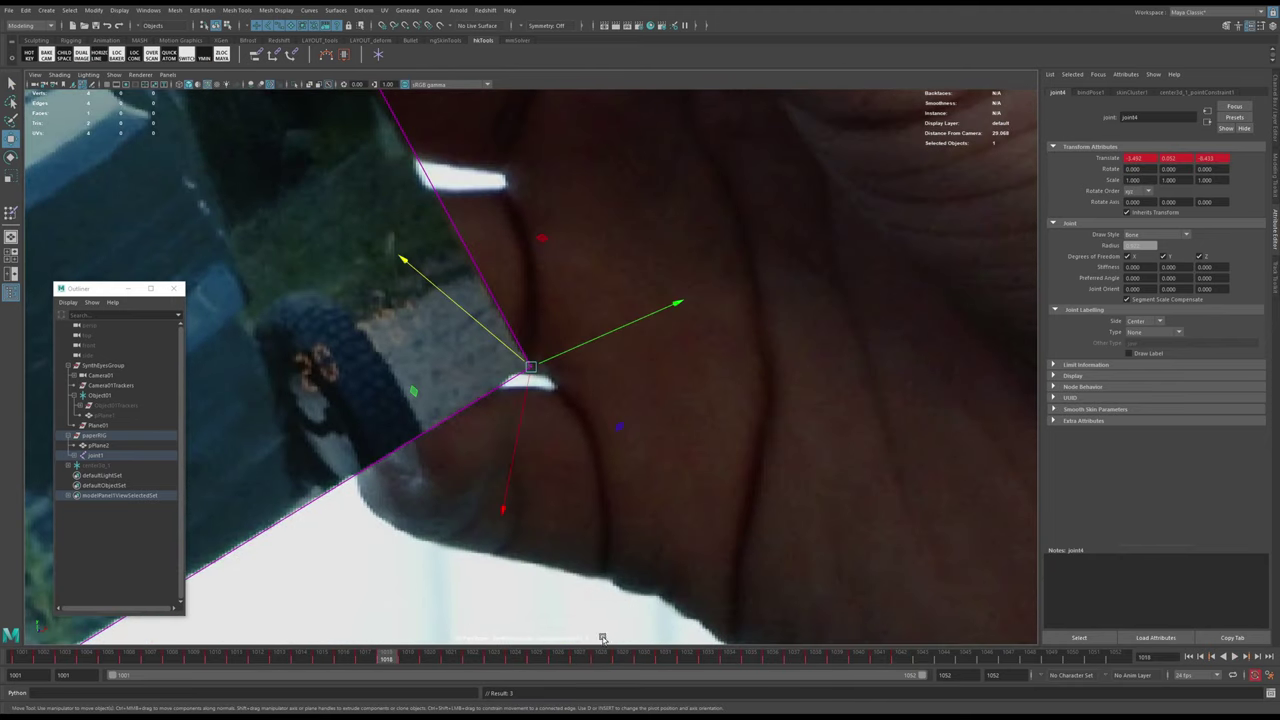
pyautogui.hotkey('alt', 'v')
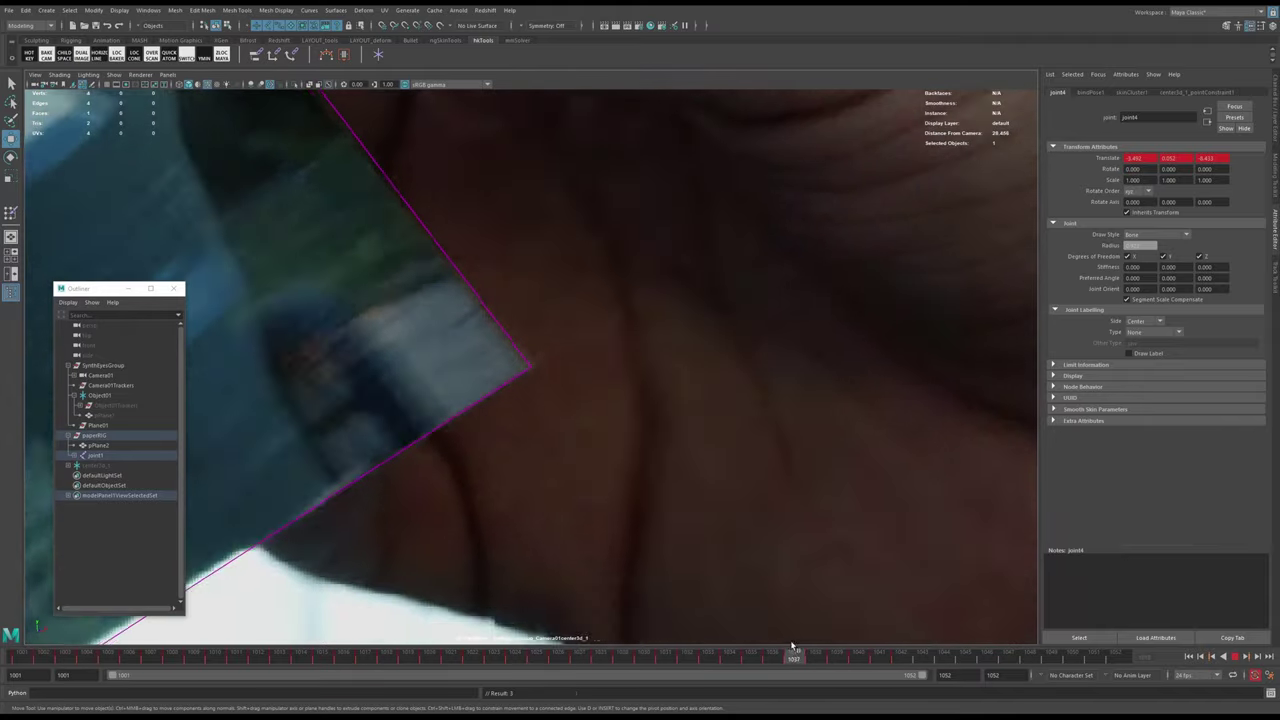
pyautogui.hotkey('alt', 'v')
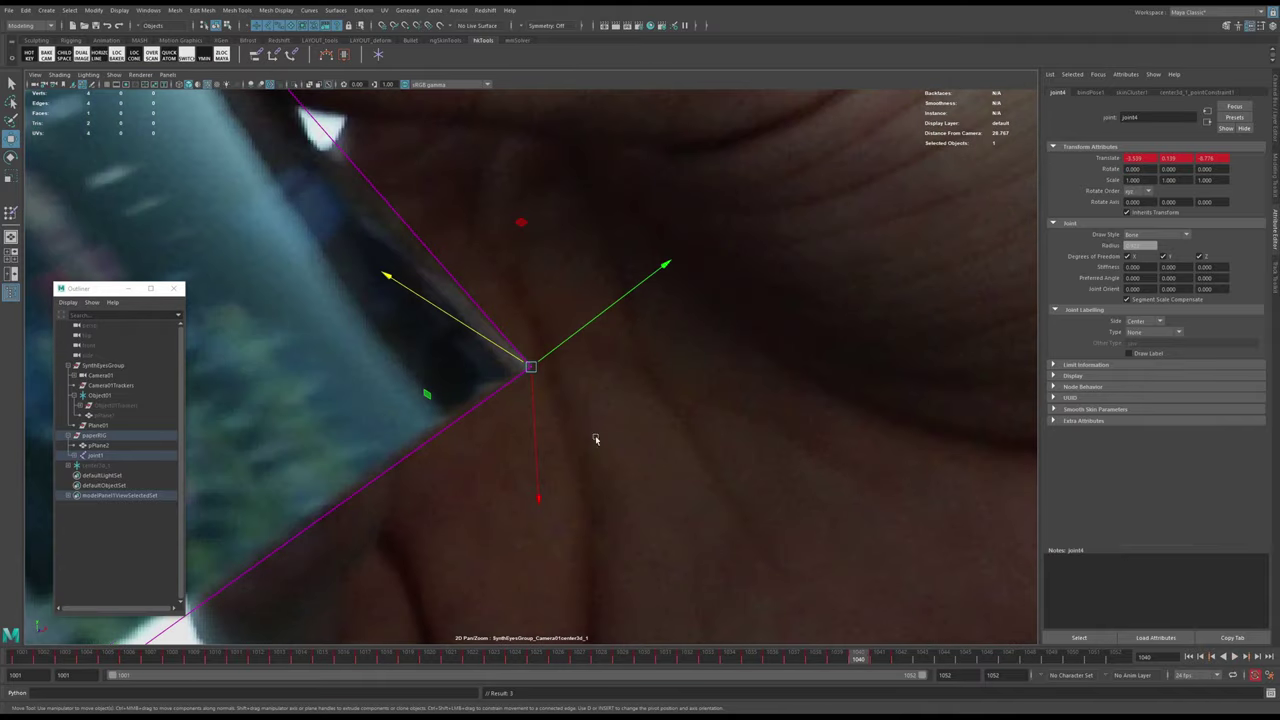
pyautogui.hotkey('alt', 'v')
# - Compare frames 1043 to 1045 and reposition joint4 on the photo's corner at frame 1045, undoing the first nudge
pyautogui.moveTo(893, 665); pyautogui.dragTo(922, 660)
pyautogui.hotkey('alt', ',')
pyautogui.hotkey('alt', '.')
pyautogui.hotkey('alt', '.')
pyautogui.hotkey('alt', ',')
pyautogui.hotkey('alt', '.')
pyautogui.hotkey('alt', '.')
pyautogui.moveTo(743, 436); pyautogui.dragTo(754, 430, button='middle')
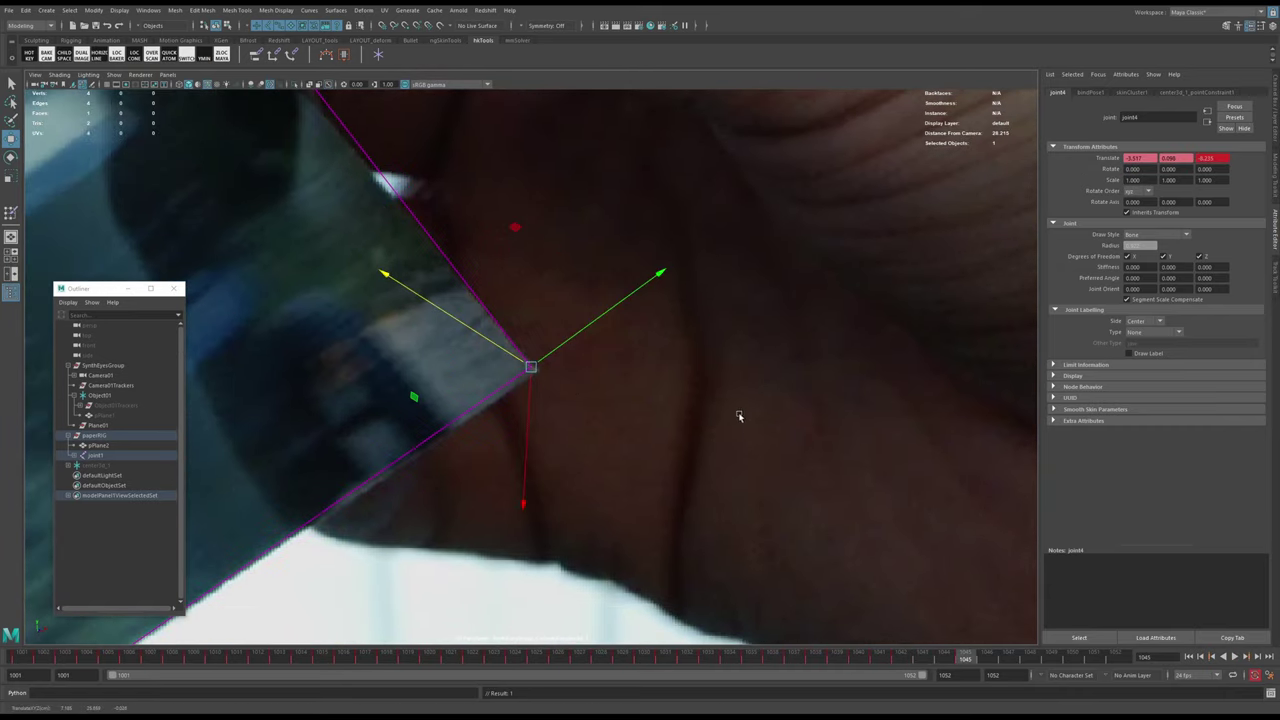
pyautogui.hotkey('ctrl', 'z')
pyautogui.moveTo(534, 369); pyautogui.dragTo(500, 344)
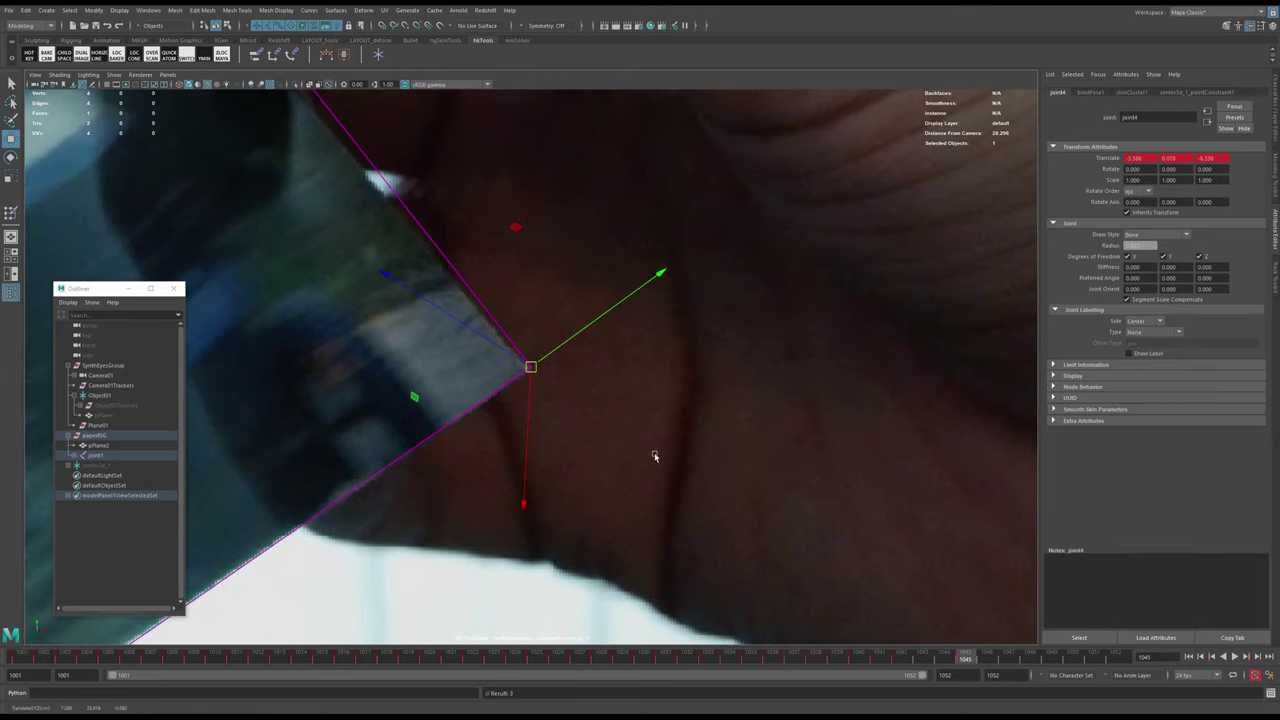
# - Step back to about frame 1041, keying joint4's translation, and readjust the joint around frame 1044
pyautogui.hotkey('alt', ',')
pyautogui.hotkey('alt', ',')
pyautogui.hotkey('shift', 'w')
pyautogui.hotkey('alt', ',')
pyautogui.hotkey('alt', ',')
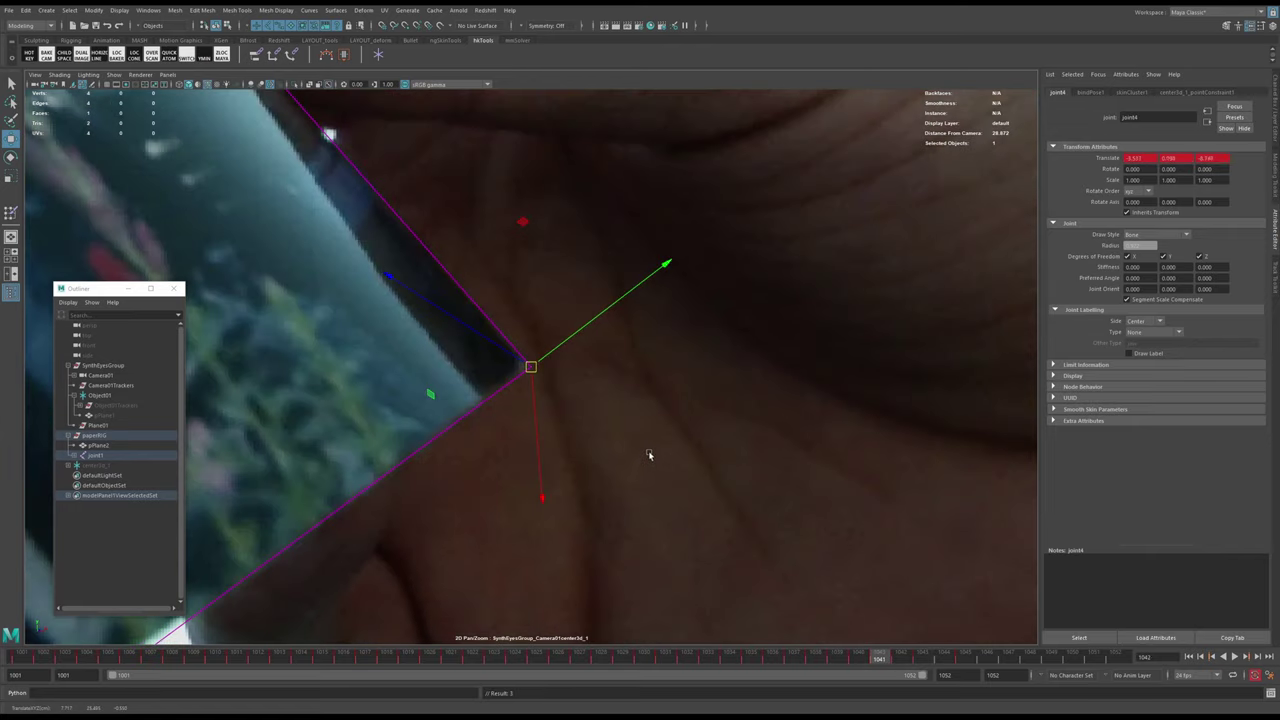
pyautogui.hotkey('alt', '.')
pyautogui.hotkey('alt', '.')
pyautogui.hotkey('alt', '.')
pyautogui.hotkey('alt', ',')
pyautogui.hotkey('alt', '.')
pyautogui.moveTo(645, 462); pyautogui.dragTo(696, 442, button='middle')
# - Match joint4 to the photo's corner and key its translation onward to frame 1050
pyautogui.hotkey('alt', '.')
pyautogui.hotkey('alt', '.')
pyautogui.hotkey('alt', '.')
pyautogui.hotkey('alt', '.')
pyautogui.hotkey('alt', '.')
pyautogui.hotkey('alt', '.')
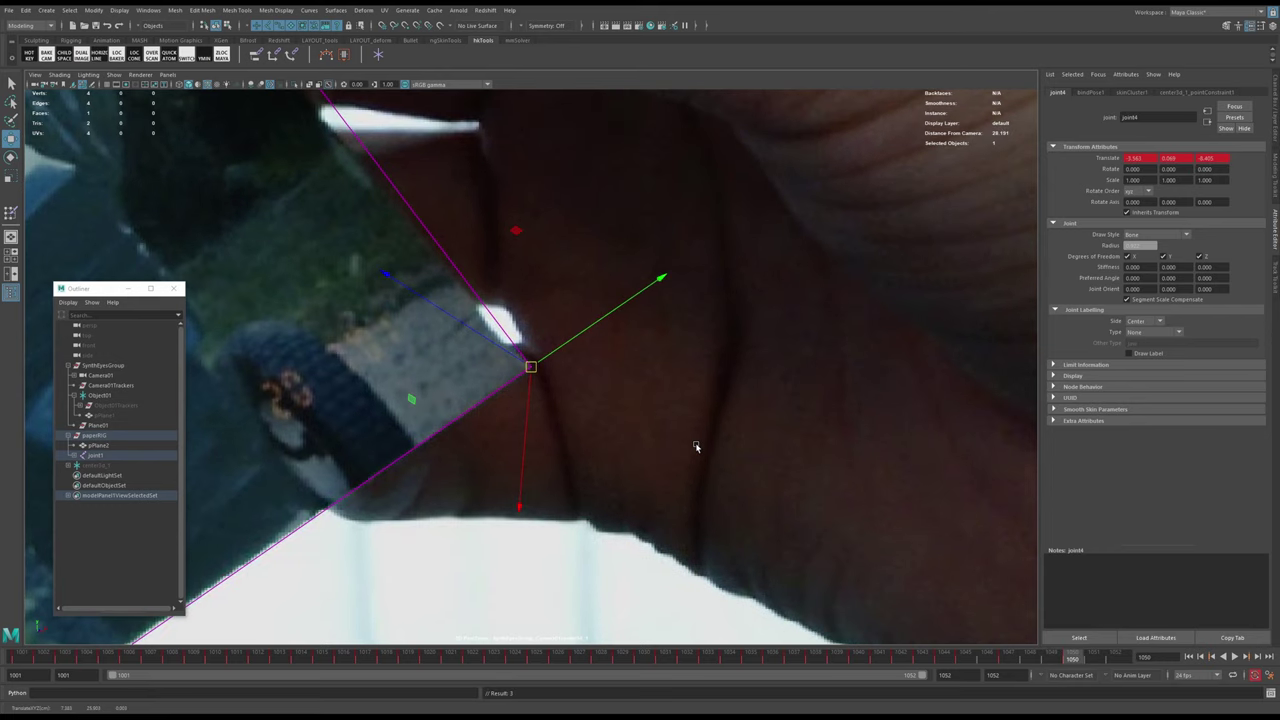
# - Recheck joint4 from frame 1046 to 1050 and refine its keyed translation against the photo's corner
pyautogui.hotkey('alt', ',')
pyautogui.hotkey('alt', ',')
pyautogui.hotkey('alt', ',')
pyautogui.hotkey('alt', ',')
pyautogui.hotkey('alt', ',')
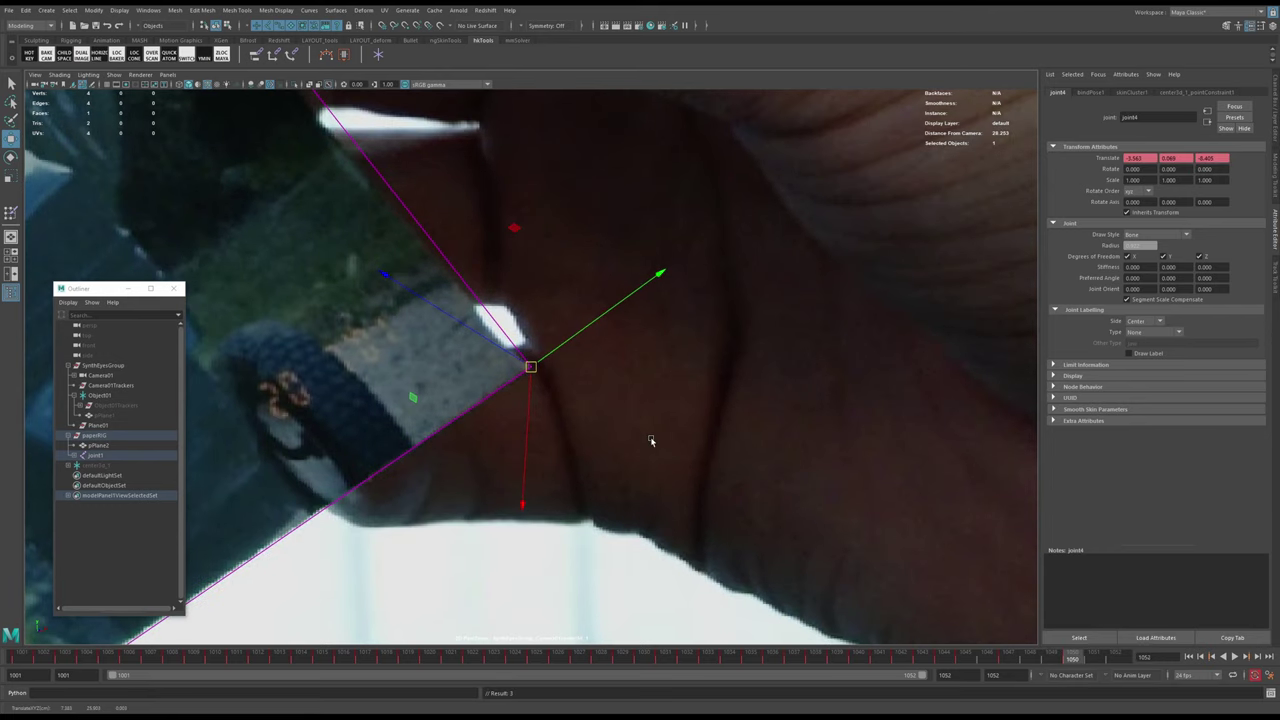
pyautogui.hotkey('alt', '.')
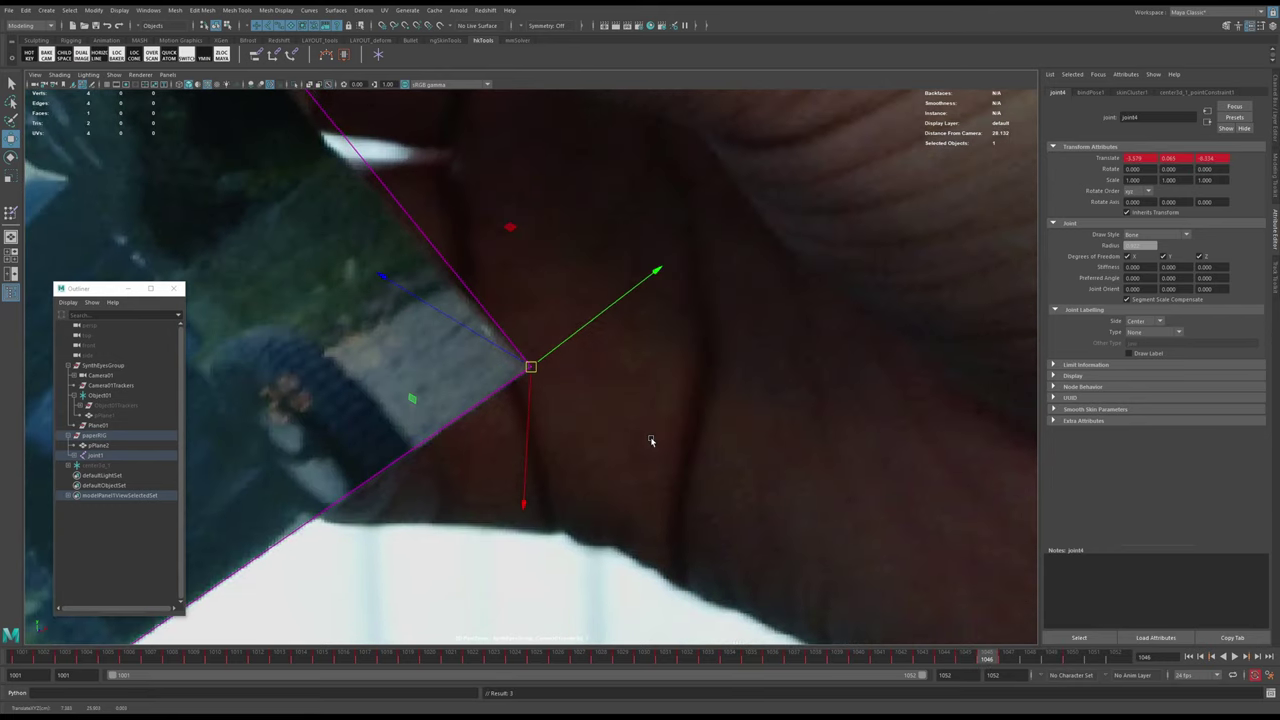
pyautogui.hotkey('alt', '.')
pyautogui.hotkey('alt', '.')
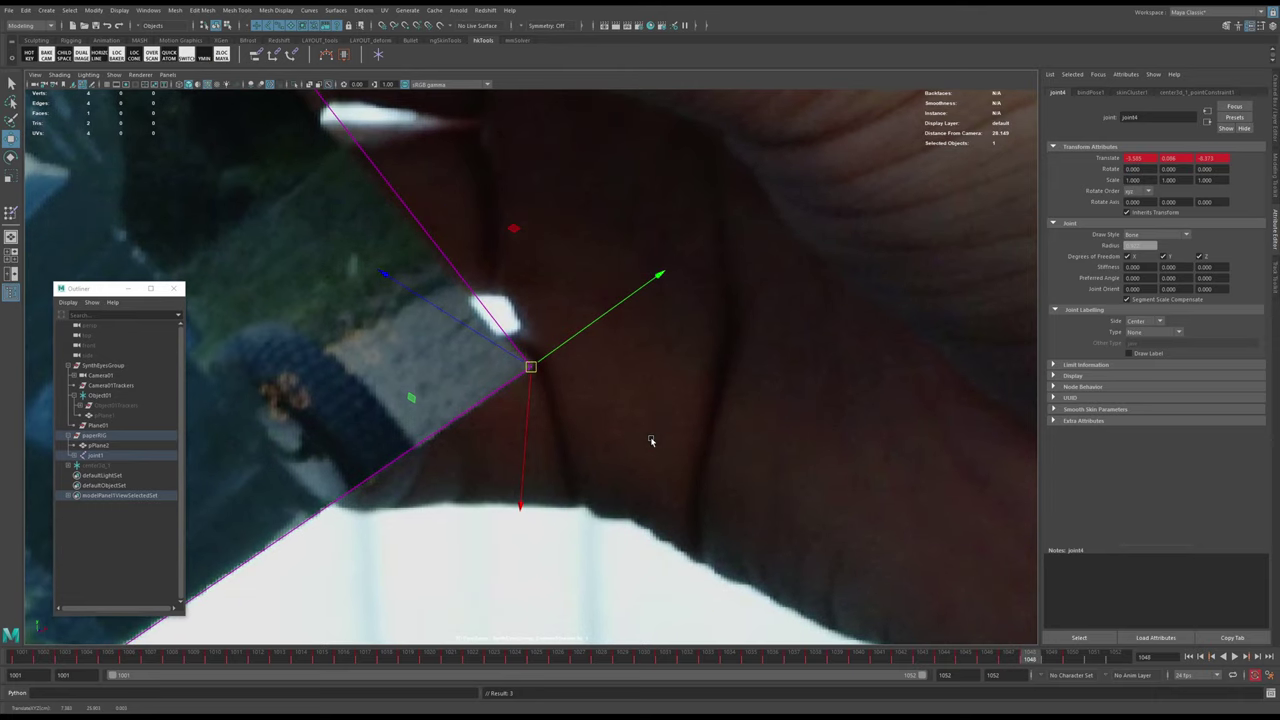
pyautogui.hotkey('alt', '.')
pyautogui.hotkey('alt', '.')
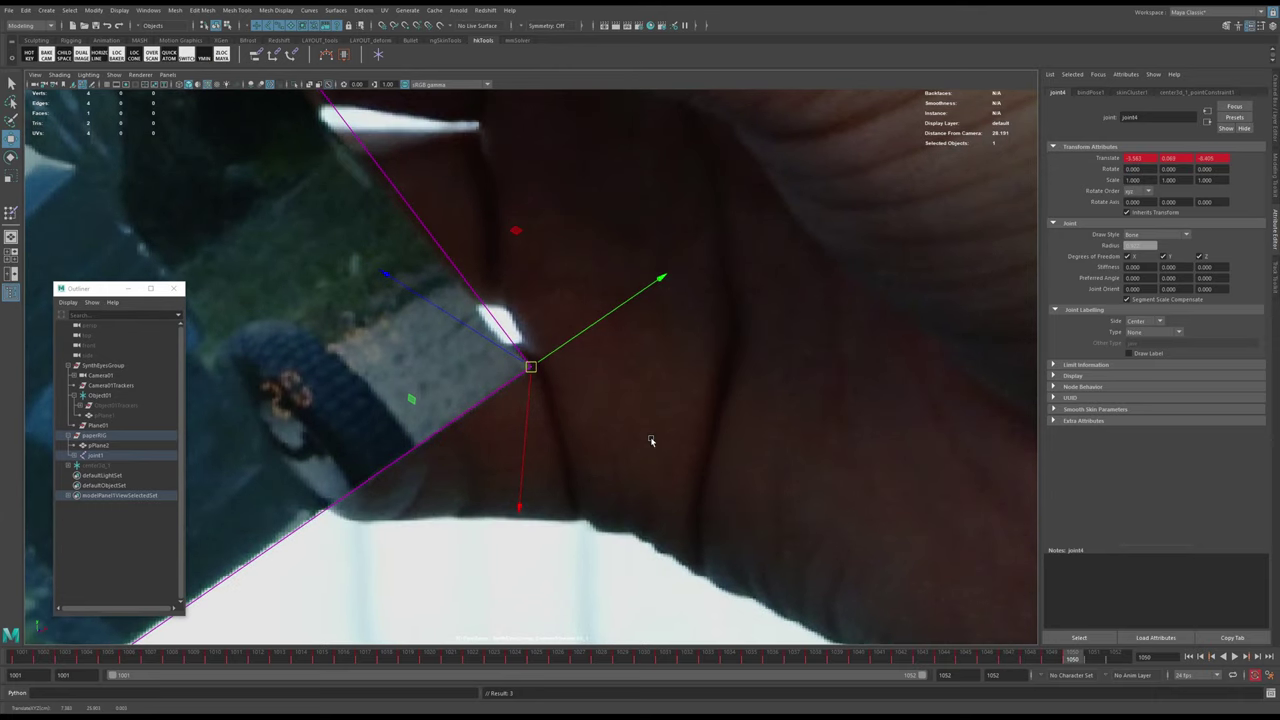
# - Fine-tune and key joint4's translation on frames 1050 to 1052, comparing neighbouring frames
pyautogui.hotkey('alt', ',')
pyautogui.hotkey('alt', '.')
pyautogui.hotkey('alt', '.')
pyautogui.hotkey('alt', ',')
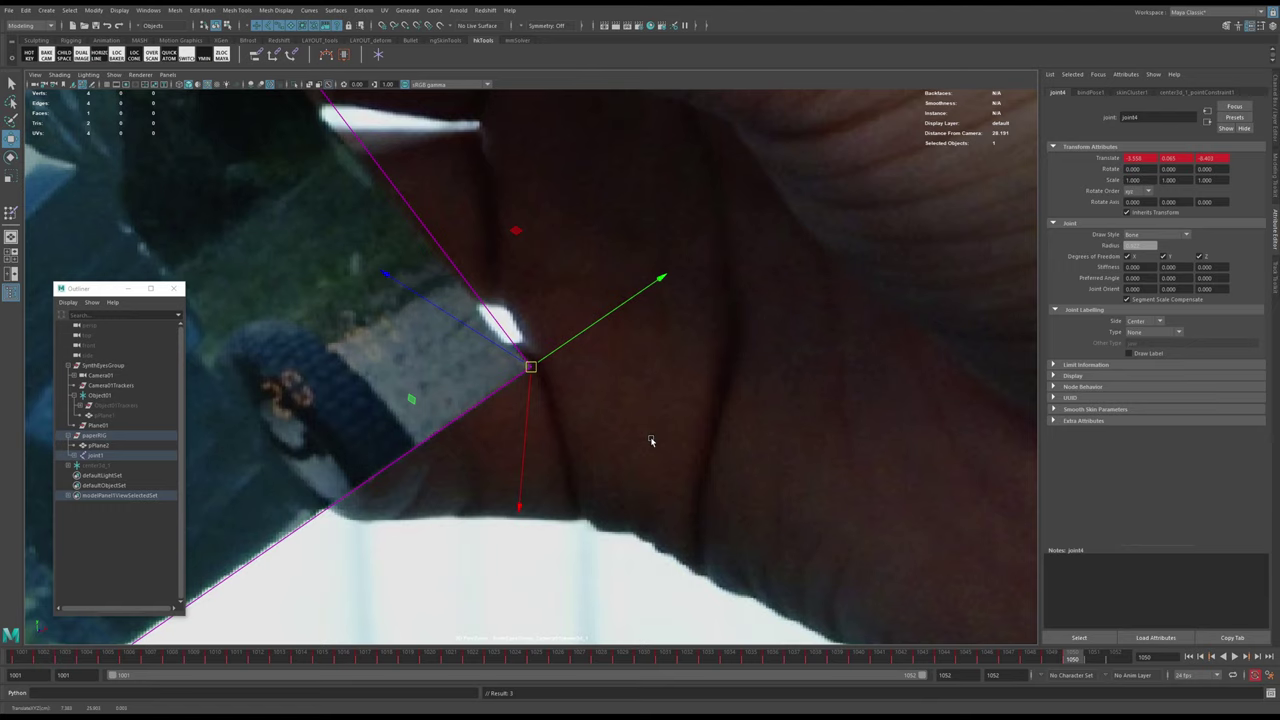
pyautogui.hotkey('alt', '.')
pyautogui.hotkey('alt', ',')
pyautogui.hotkey('alt', '.')
pyautogui.hotkey('alt', ',')
pyautogui.hotkey('alt', '.')
pyautogui.hotkey('alt', ',')
pyautogui.hotkey('alt', '.')
pyautogui.hotkey('alt', '.')
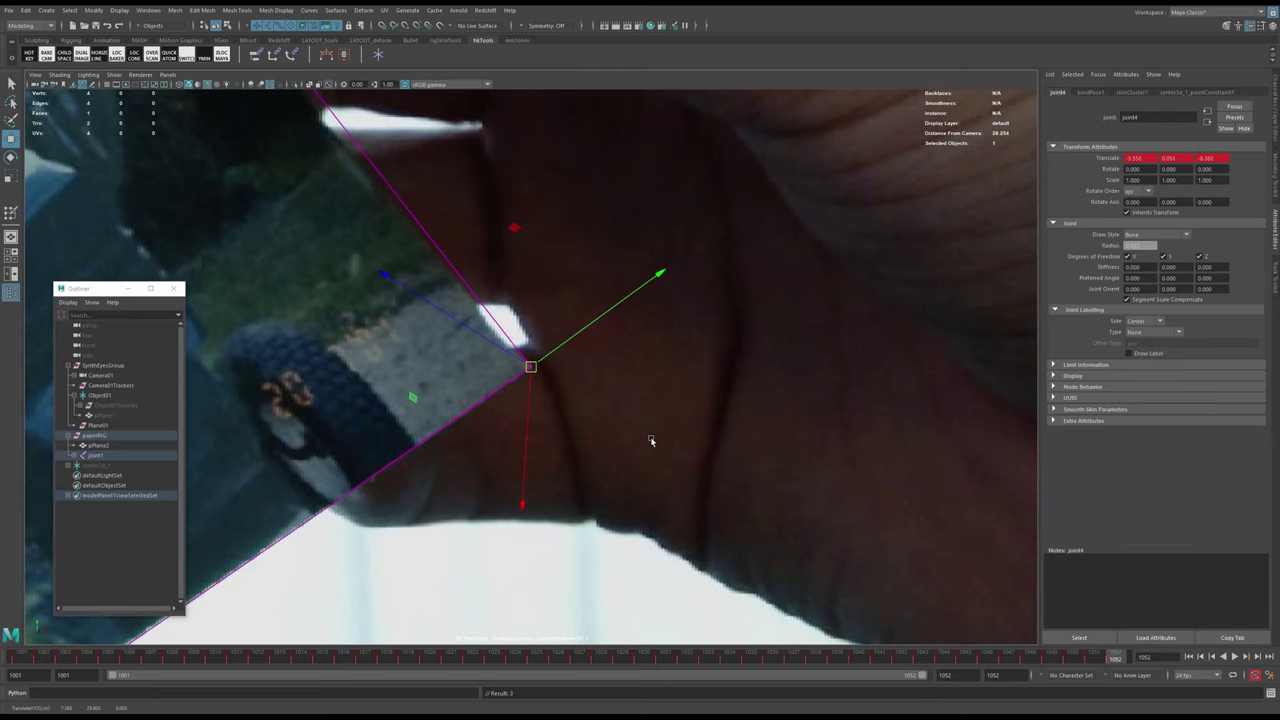
pyautogui.hotkey('alt', ',')
pyautogui.hotkey('alt', '.')
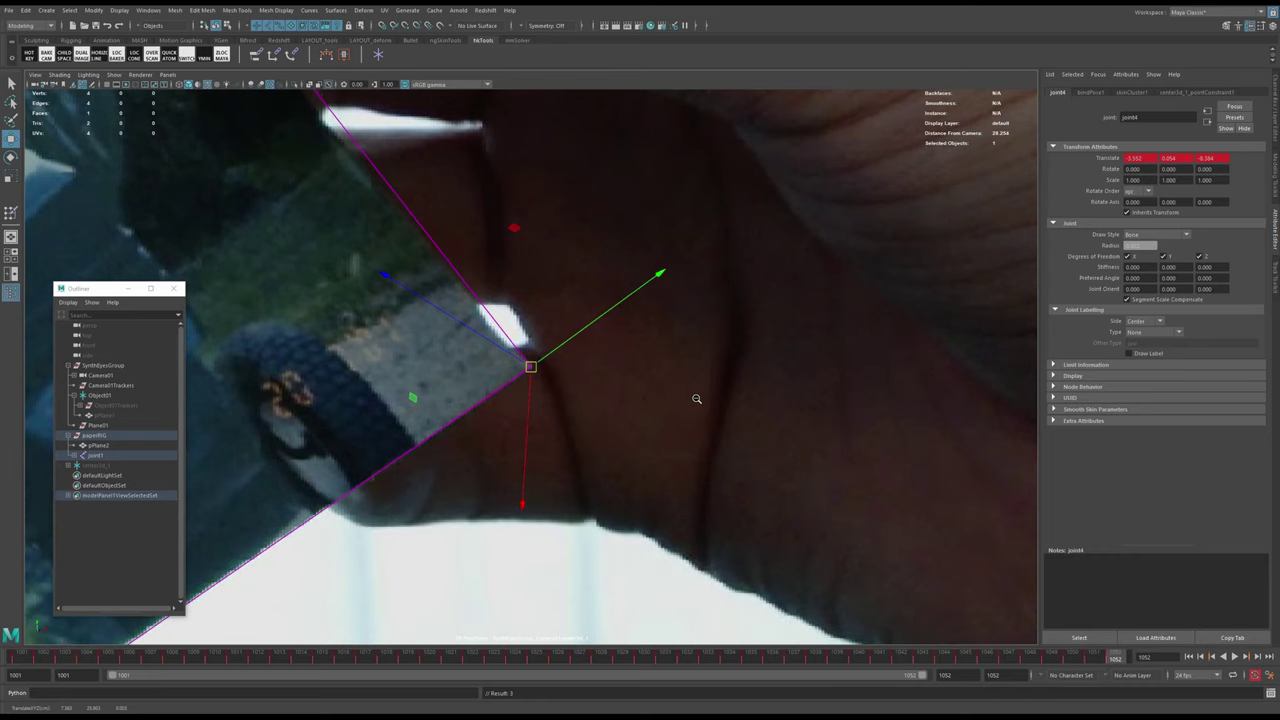
# - Zoom out to the whole photo and play the shot from frame 1001 to review the plane's match
pyautogui.moveTo(709, 401); pyautogui.dragTo(408, 370, button='right')
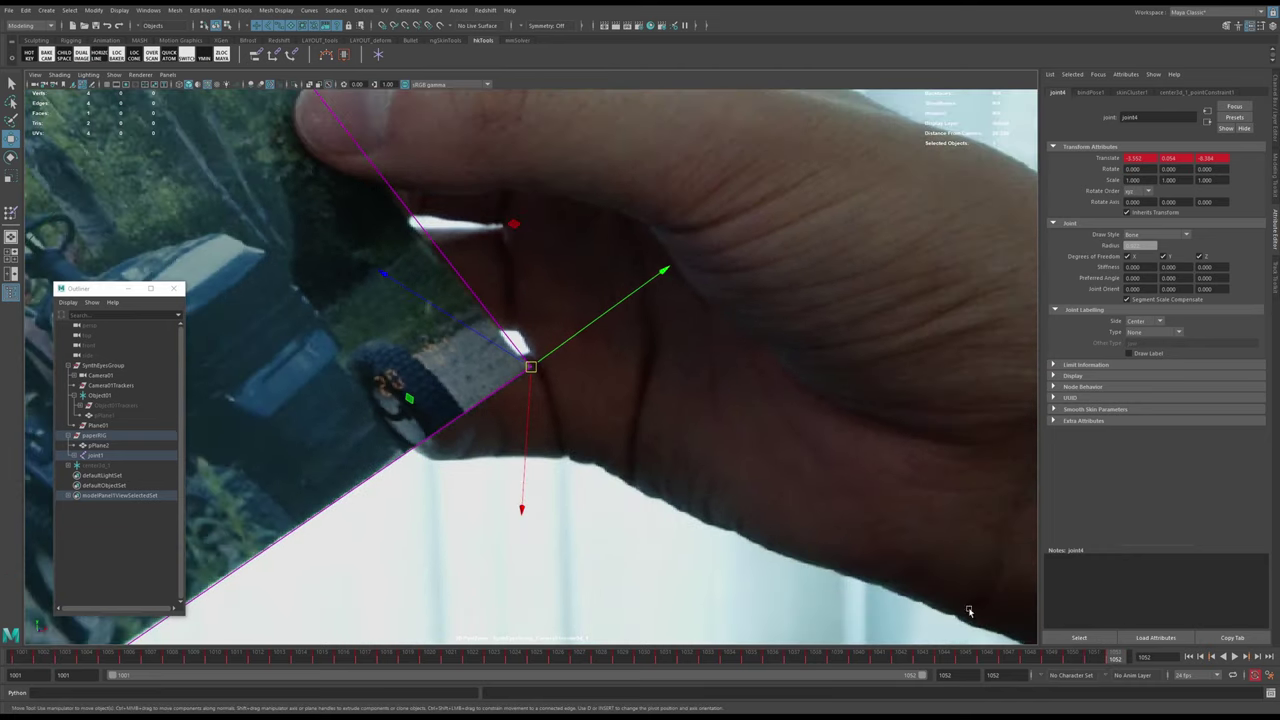
pyautogui.hotkey('alt', 'v')
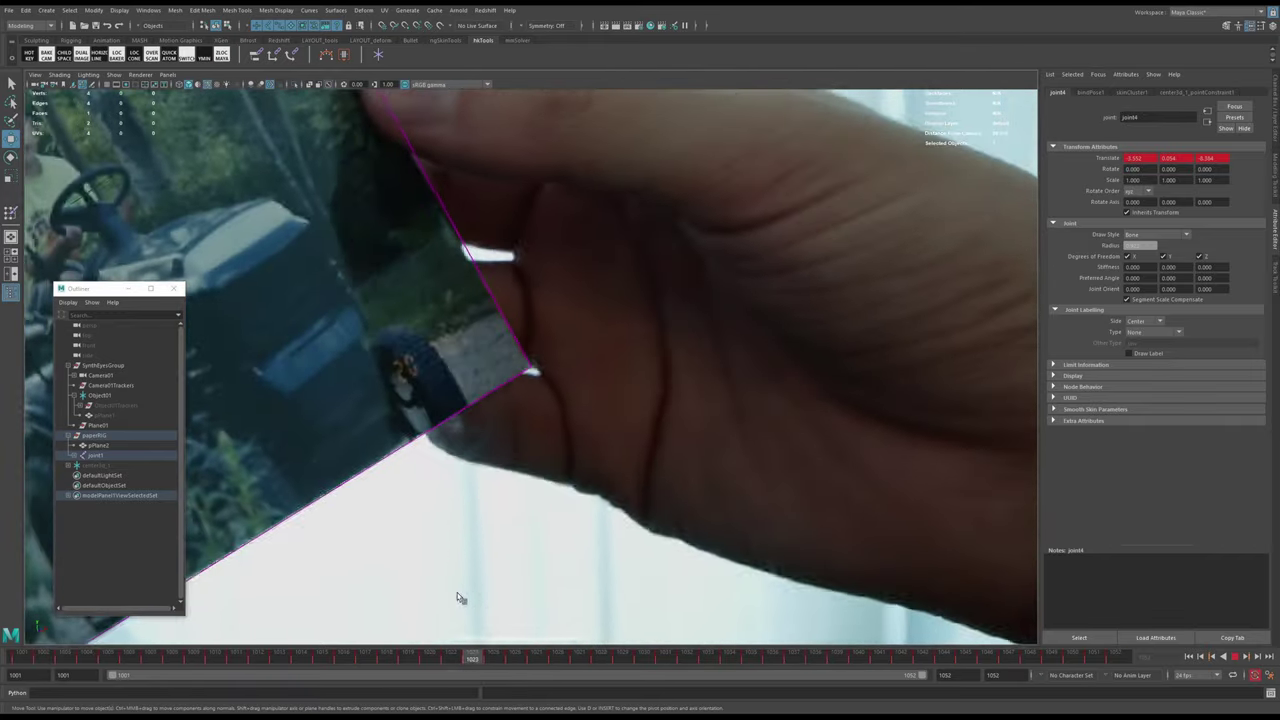
pyautogui.moveTo(457, 597); pyautogui.dragTo(36, 578)
pyautogui.moveTo(430, 376); pyautogui.dragTo(351, 374, button='right')
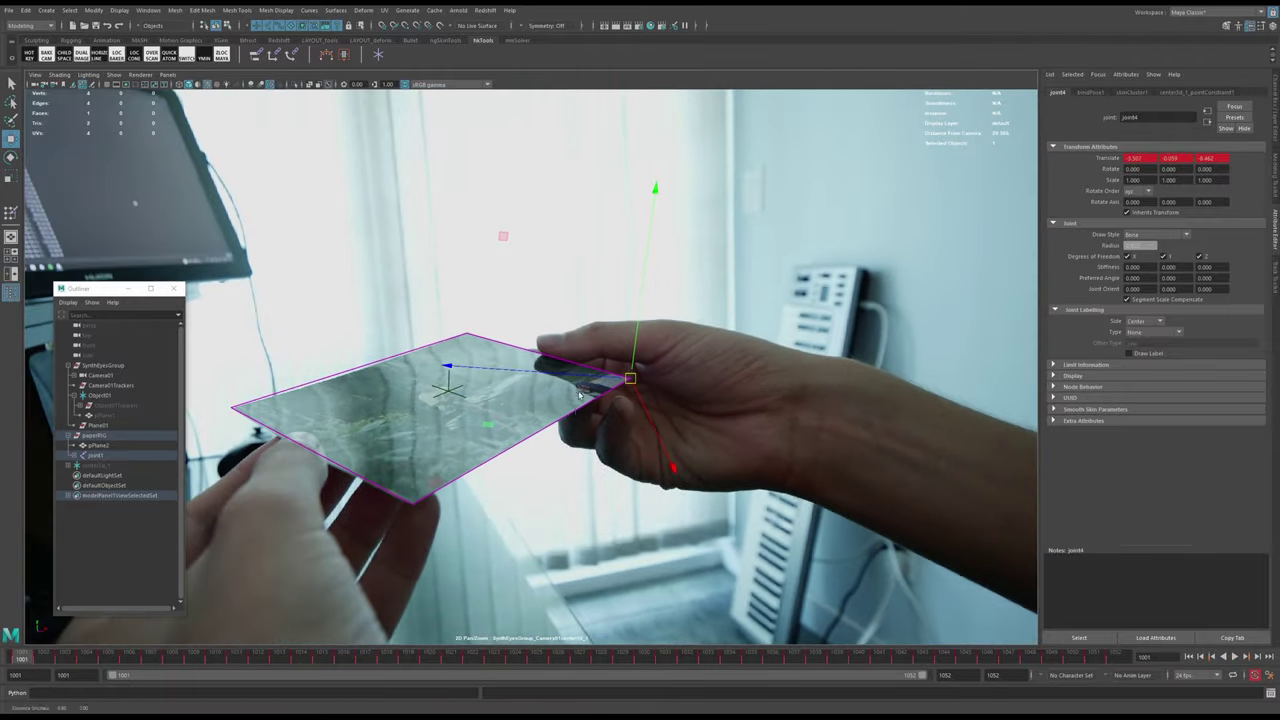
pyautogui.hotkey('alt', 'v')
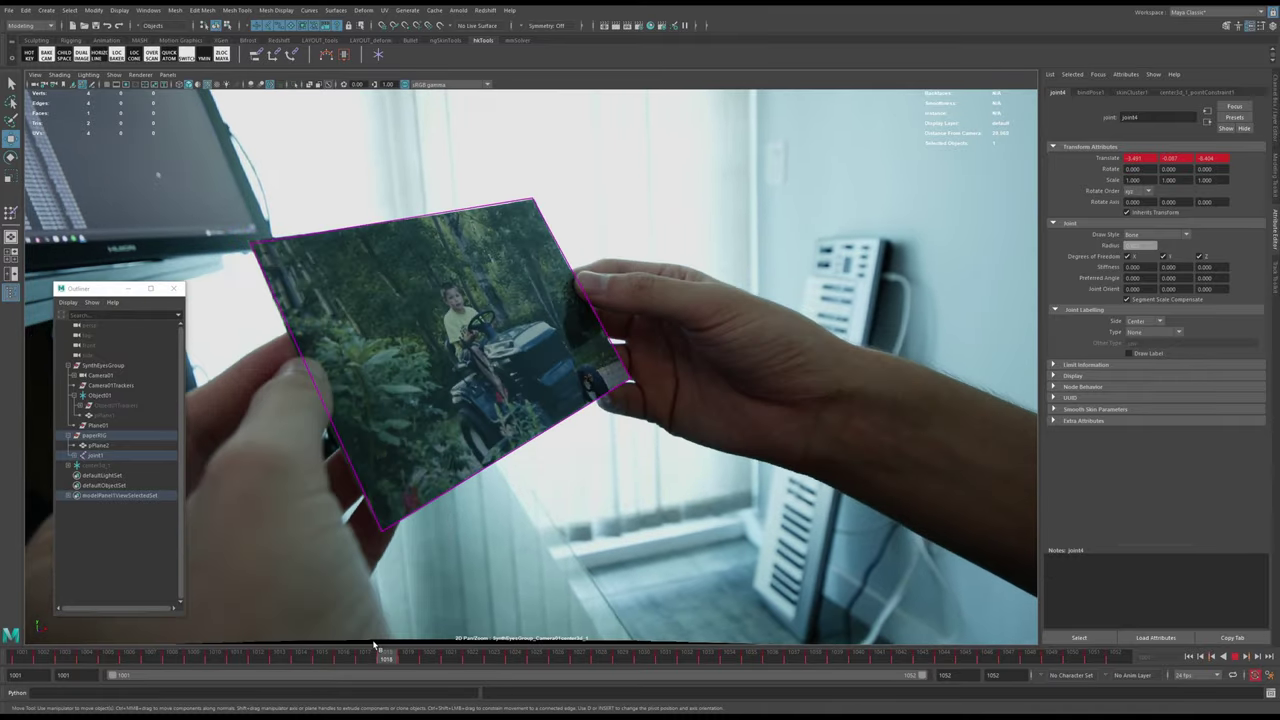
# - Save the scene and remove the view centring on joint4 to return to the full camera view
pyautogui.press('Escape')
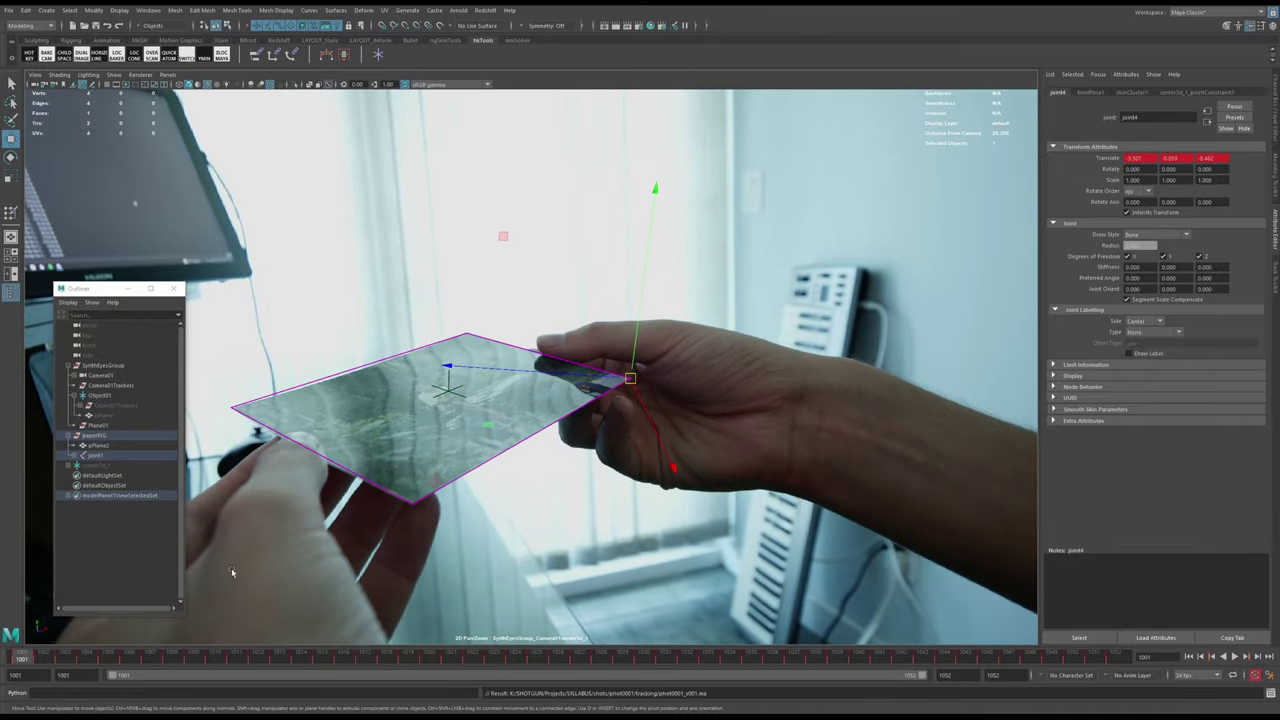
pyautogui.hotkey('alt', 'v')
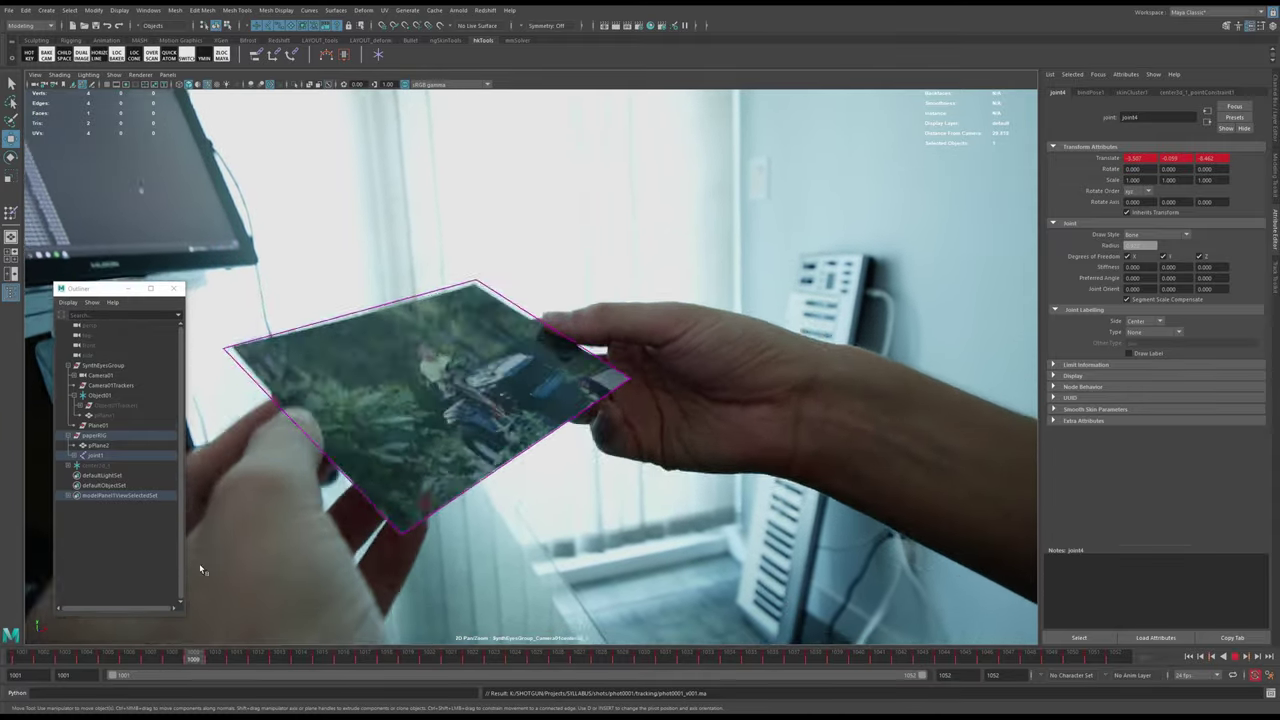
pyautogui.hotkey('ctrl', 's')
pyautogui.press('\\')
pyautogui.hotkey('alt', 'v')
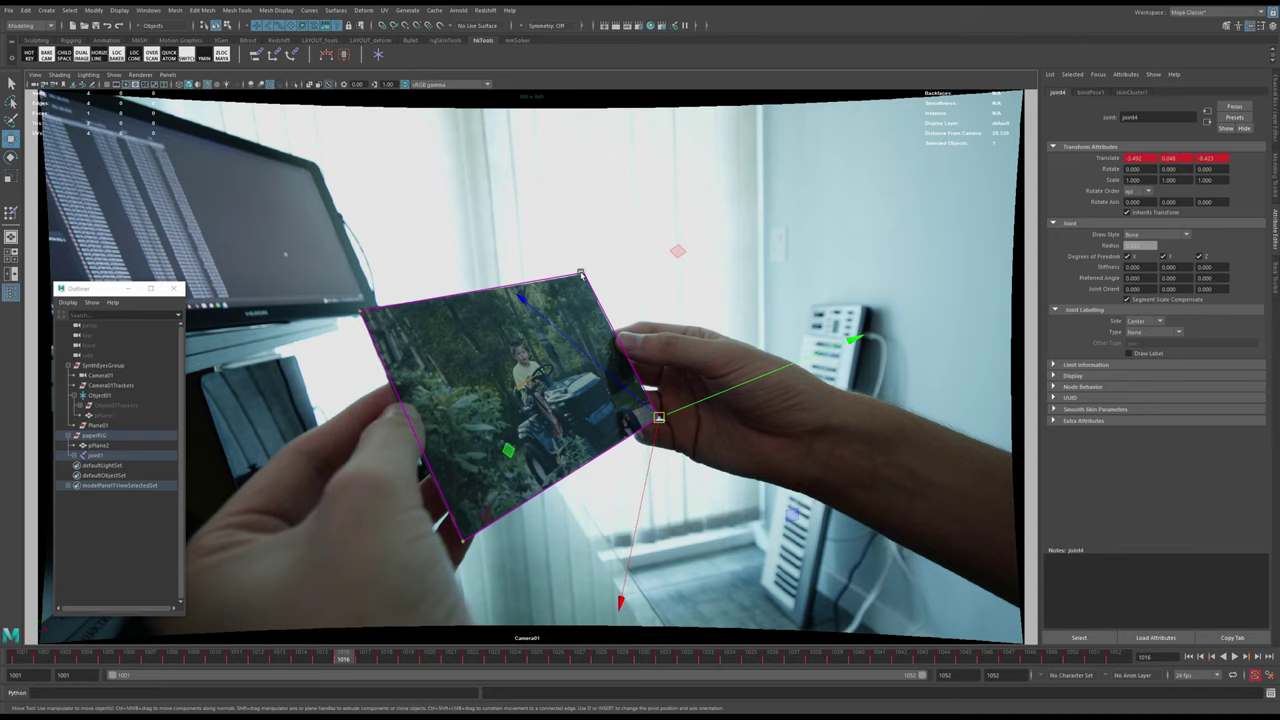
# - Centre the camera view on joint5's corner and adjust and key joint5's translation at frame 1016
pyautogui.click(74, 455)
pyautogui.click(80, 465)
pyautogui.rightClick(543, 321)
pyautogui.scroll(10, 794, 409)
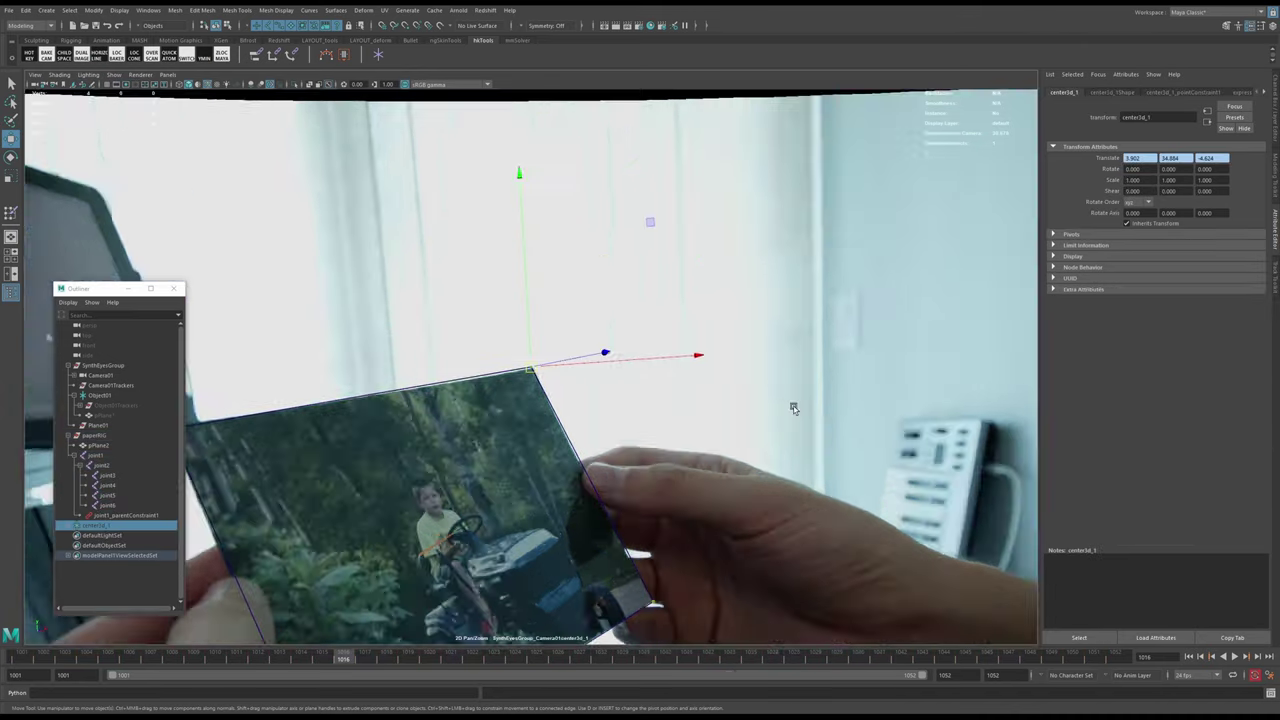
pyautogui.click(532, 368)
pyautogui.moveTo(619, 444); pyautogui.dragTo(629, 449, button='middle')
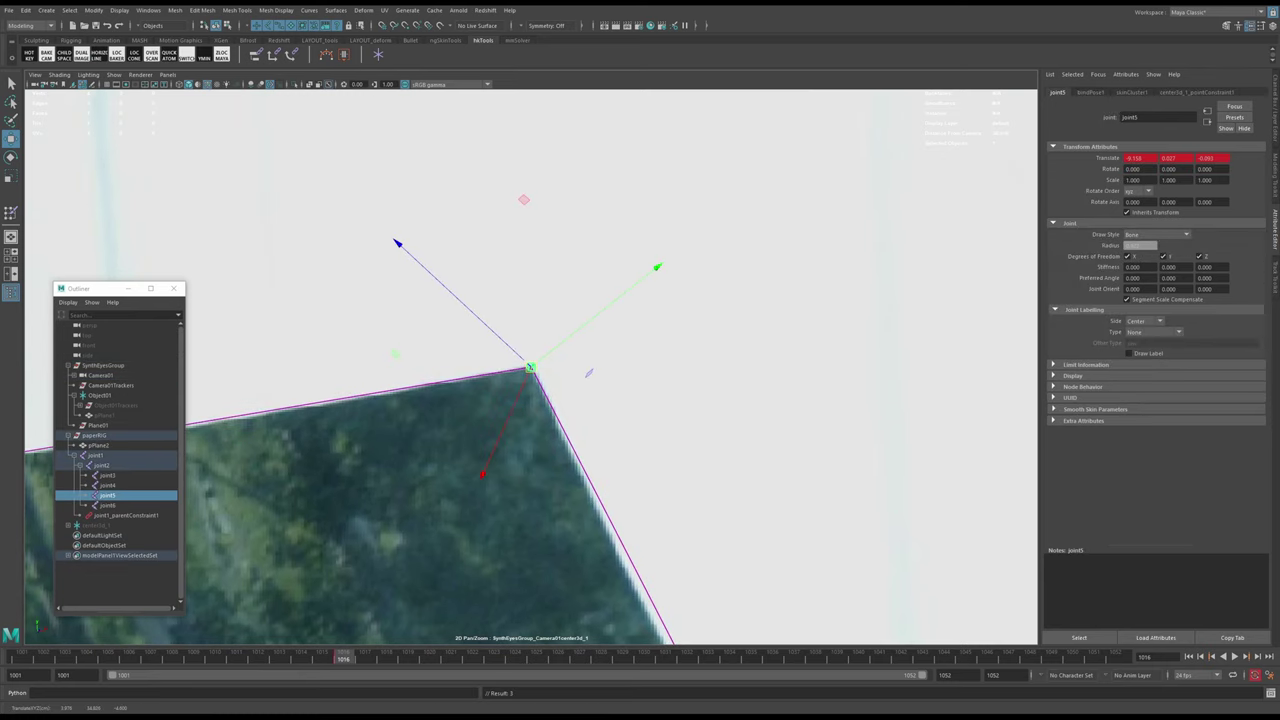
pyautogui.press('q')
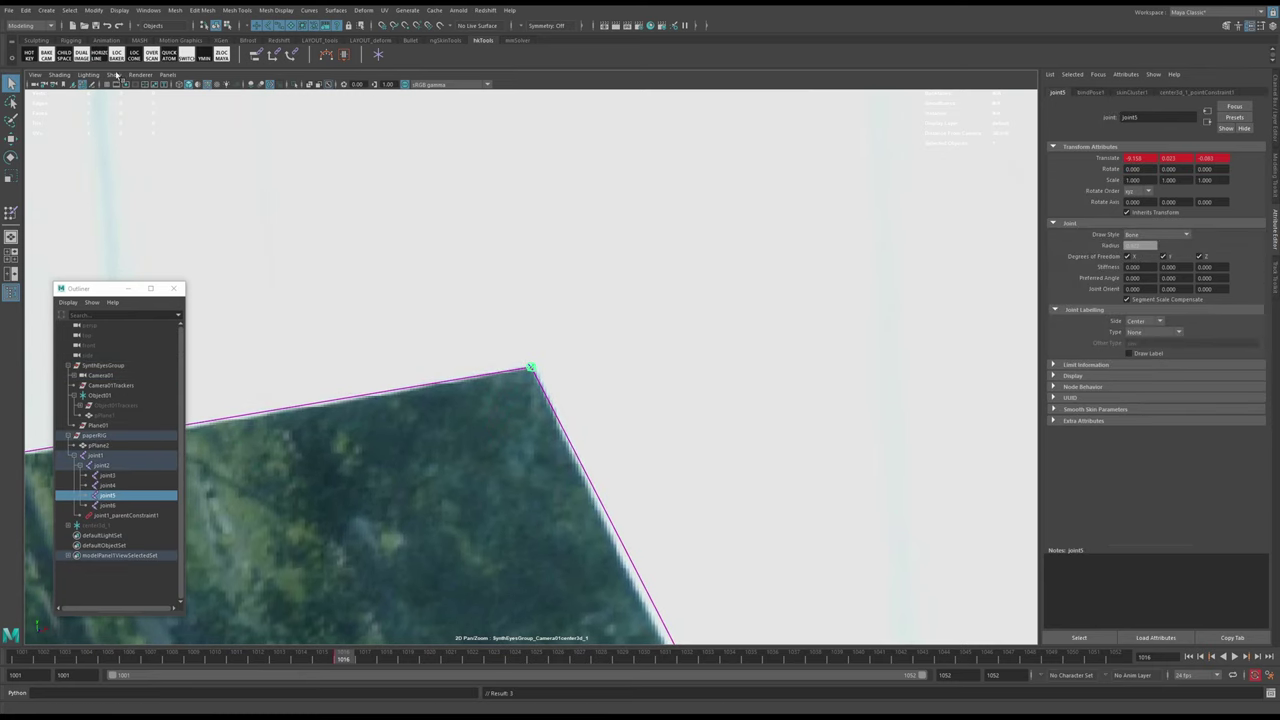
# - Match joint5 to the photo's corner on selected frames between 1001 and about 1029, keying its translation
pyautogui.hotkey('alt', ',')
pyautogui.hotkey('alt', ',')
pyautogui.press('w')
pyautogui.moveTo(628, 391); pyautogui.dragTo(609, 393, button='middle')
pyautogui.moveTo(262, 659); pyautogui.dragTo(23, 657)
pyautogui.moveTo(380, 658); pyautogui.dragTo(558, 658)
pyautogui.hotkey('alt', '.')
pyautogui.hotkey('alt', '.')
pyautogui.hotkey('alt', '.')
pyautogui.moveTo(603, 546); pyautogui.dragTo(785, 545, button='middle')
# - Step on toward frame 1052 and move joint5 onto the photo's corner on selected frames, keying its translation
pyautogui.hotkey('alt', '.')
pyautogui.hotkey('alt', '.')
pyautogui.hotkey('alt', '.')
pyautogui.hotkey('alt', '.')
pyautogui.hotkey('alt', '.')
pyautogui.hotkey('alt', '.')
pyautogui.hotkey('alt', '.')
pyautogui.hotkey('alt', '.')
pyautogui.hotkey('alt', '.')
pyautogui.hotkey('alt', '.')
pyautogui.moveTo(863, 660); pyautogui.dragTo(945, 659)
pyautogui.moveTo(800, 535); pyautogui.dragTo(757, 500, button='middle')
pyautogui.hotkey('alt', '.')
pyautogui.hotkey('alt', '.')
pyautogui.moveTo(986, 659); pyautogui.dragTo(863, 659)
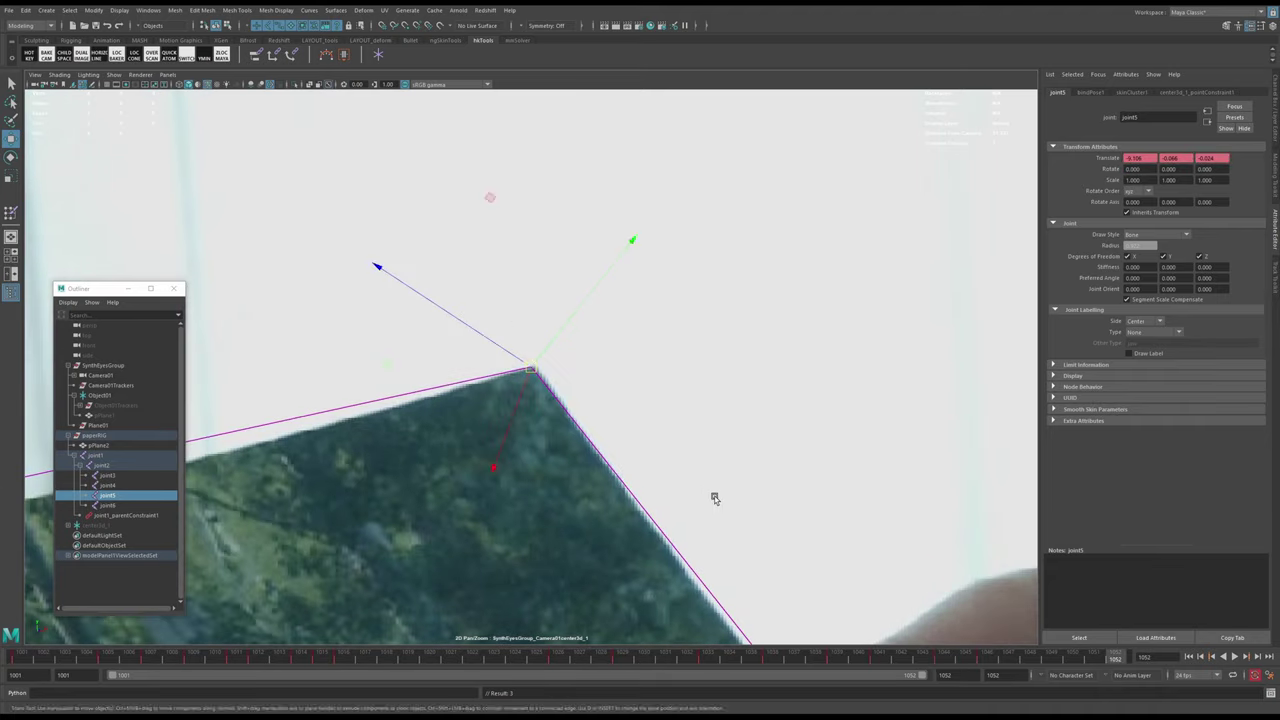
# - Work backwards from frame 1026 to 1014, refining joint5's keyed translation on the photo's corner
pyautogui.click(556, 660)
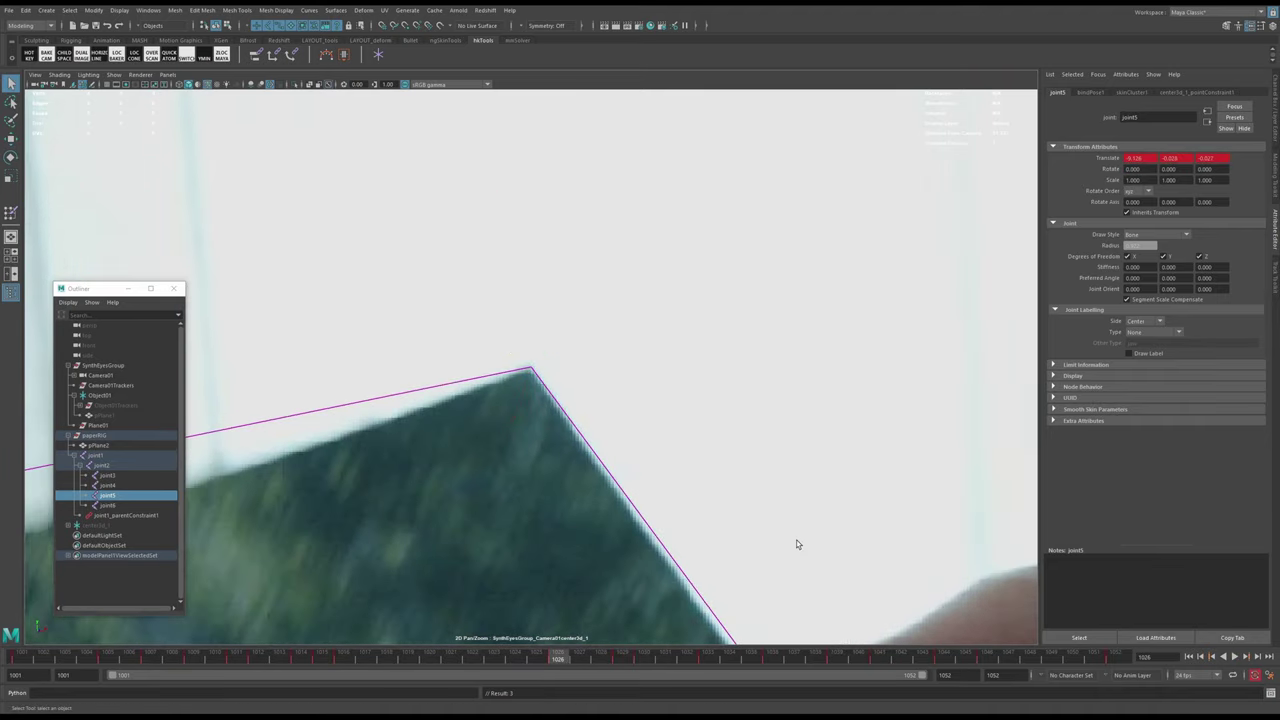
pyautogui.hotkey('alt', ',')
pyautogui.hotkey('alt', ',')
pyautogui.hotkey('alt', ',')
pyautogui.hotkey('alt', ',')
pyautogui.hotkey('alt', ',')
pyautogui.hotkey('alt', ',')
pyautogui.hotkey('alt', ',')
pyautogui.hotkey('alt', ',')
pyautogui.hotkey('alt', ',')
pyautogui.hotkey('alt', ',')
pyautogui.hotkey('alt', ',')
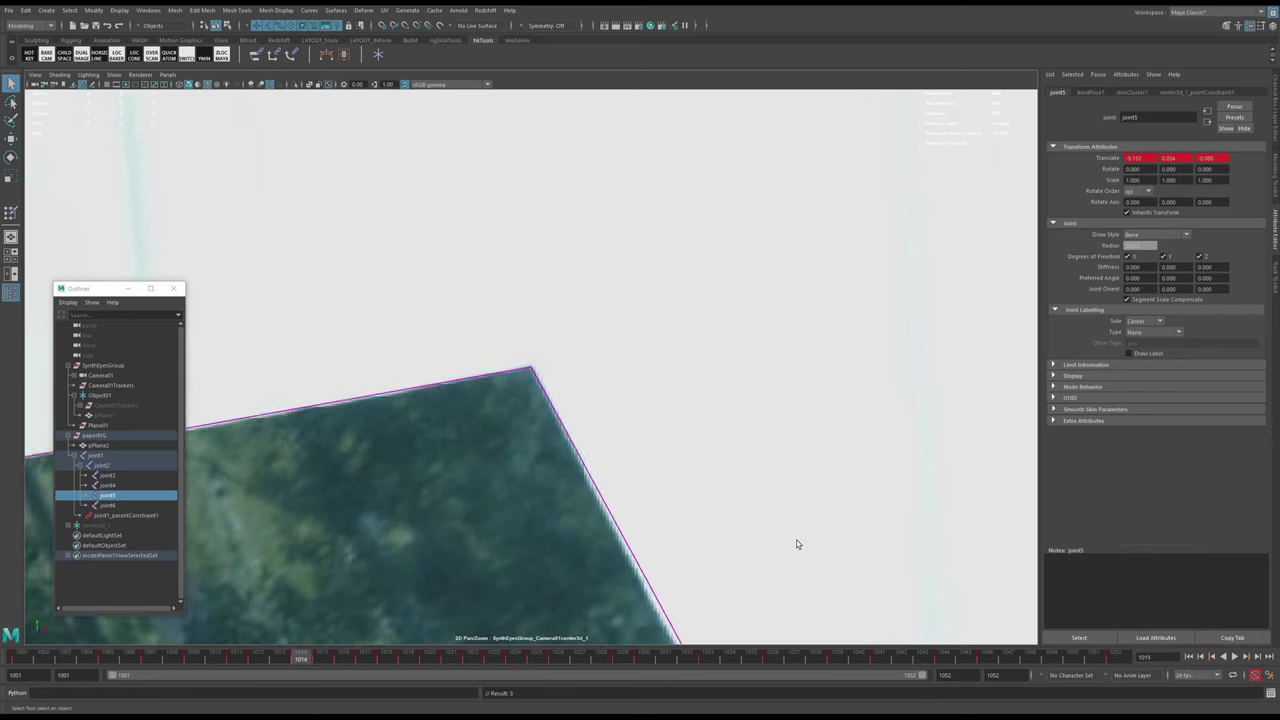
# - Continue refining joint5's keyed translation from frame 1013 back toward the shot's start, and play back the match
pyautogui.hotkey('alt', ',')
pyautogui.hotkey('alt', ',')
pyautogui.hotkey('alt', ',')
pyautogui.hotkey('alt', ',')
pyautogui.hotkey('alt', ',')
pyautogui.hotkey('alt', ',')
pyautogui.hotkey('alt', ',')
pyautogui.hotkey('alt', ',')
pyautogui.hotkey('alt', ',')
pyautogui.hotkey('alt', ',')
pyautogui.hotkey('alt', ',')
pyautogui.hotkey('alt', ',')
pyautogui.hotkey('alt', 'v')
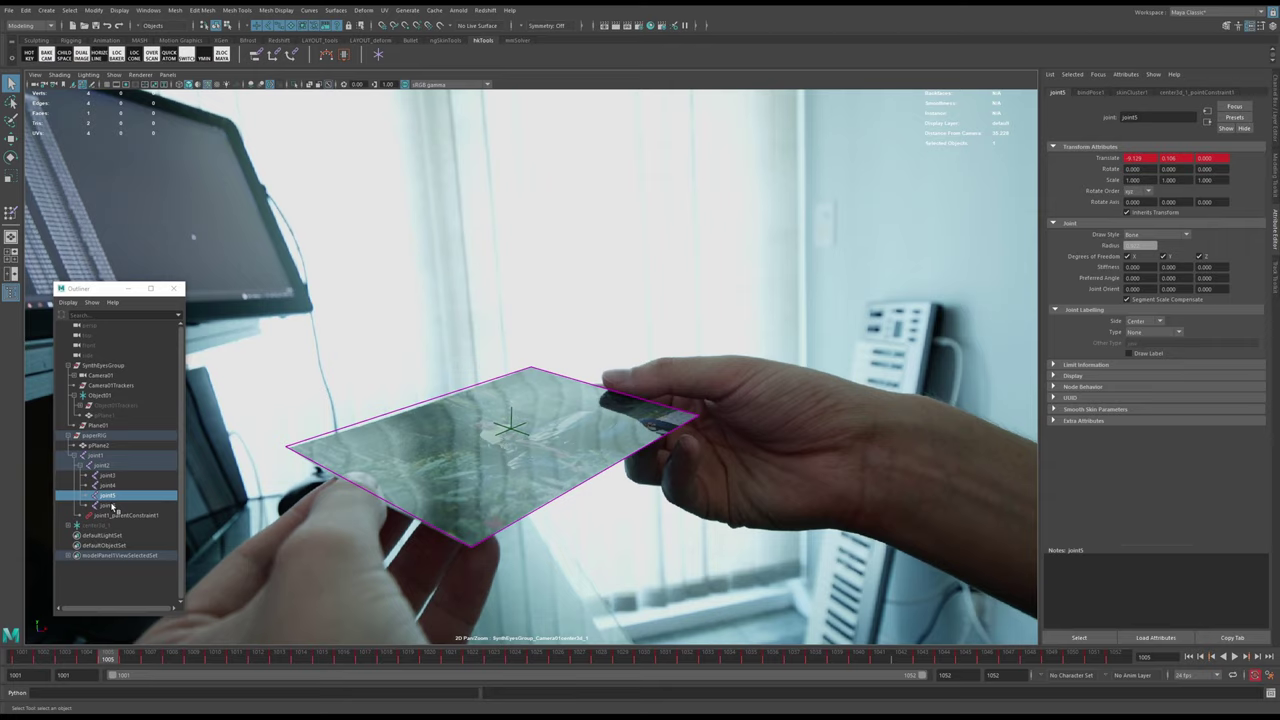
# - Centre the camera view on joint6's corner of the plane at frame 1005 and undo the stray move
pyautogui.click(112, 507)
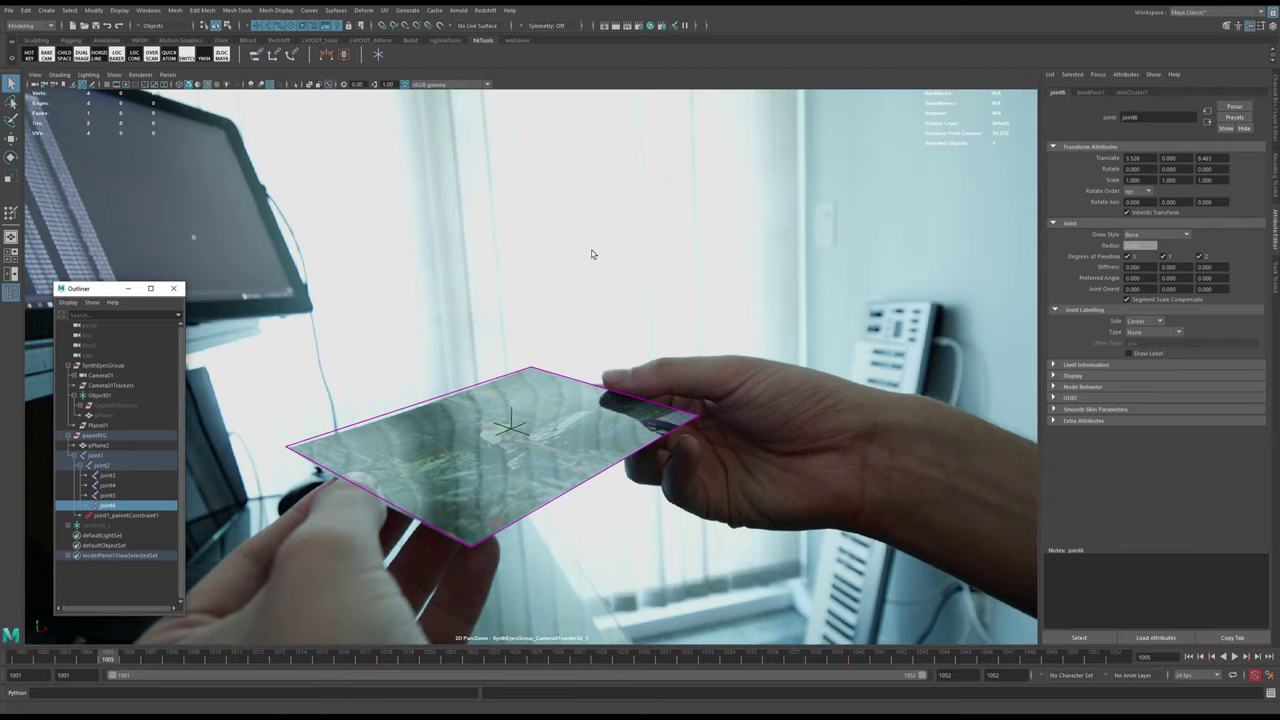
pyautogui.press('f')
pyautogui.scroll(6, 556, 455)
pyautogui.press('w')
pyautogui.moveTo(550, 458); pyautogui.dragTo(556, 463, button='middle')
pyautogui.hotkey('ctrl', 'z')
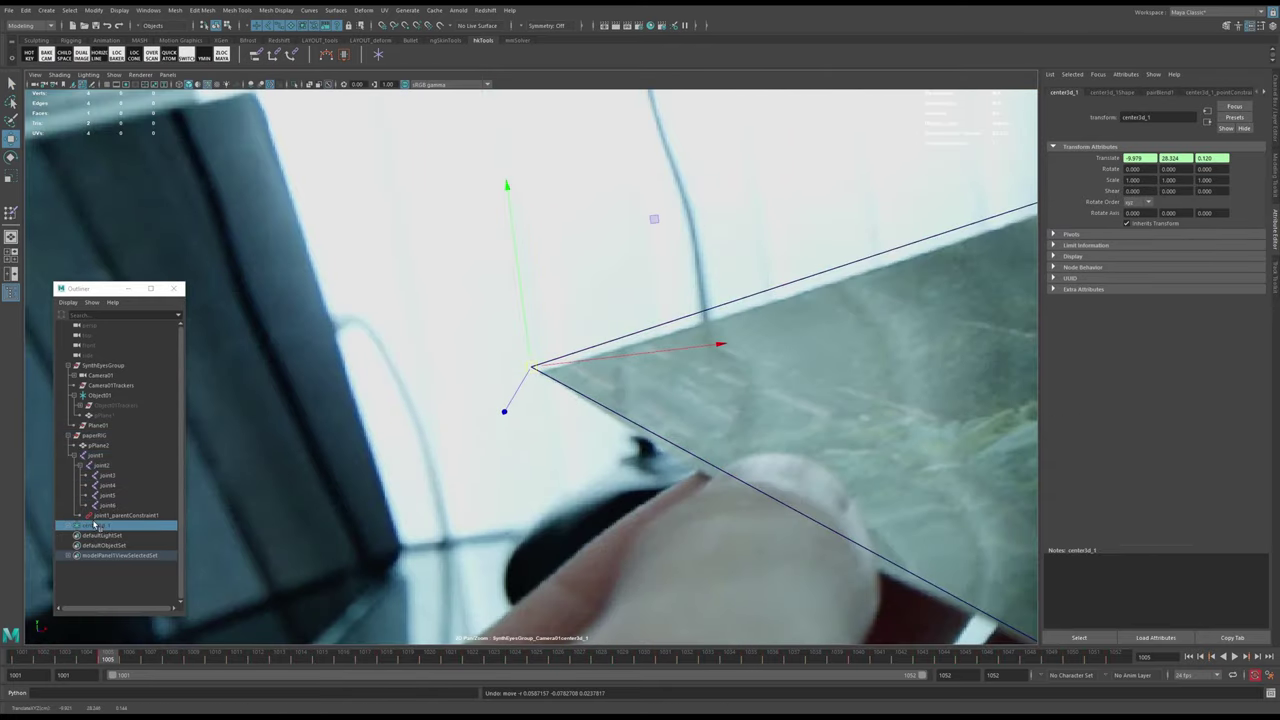
# - Select joint6, undo the stray edits, and match its corner to the photo from frame 1005 onward, keying its translation
pyautogui.click(108, 505)
pyautogui.moveTo(612, 508)
pyautogui.mouseDown(button='middle')
pyautogui.moveTo(628, 514)
pyautogui.moveTo(610, 512)
pyautogui.mouseUp(button='middle')
pyautogui.hotkey('ctrl', 'z')
pyautogui.hotkey('ctrl', 'z')
pyautogui.hotkey('ctrl', 'z')
pyautogui.hotkey('ctrl', 'z')
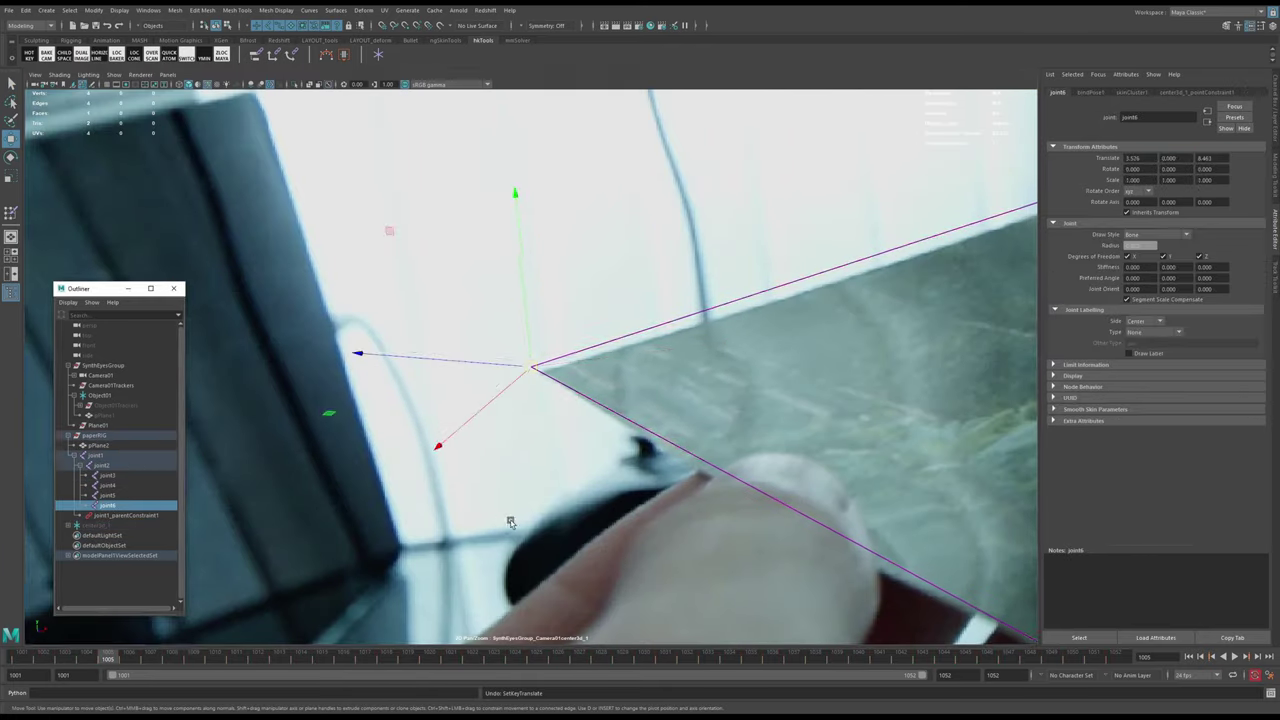
pyautogui.hotkey('shift', 'w')
pyautogui.press('q')
pyautogui.hotkey('alt', ',')
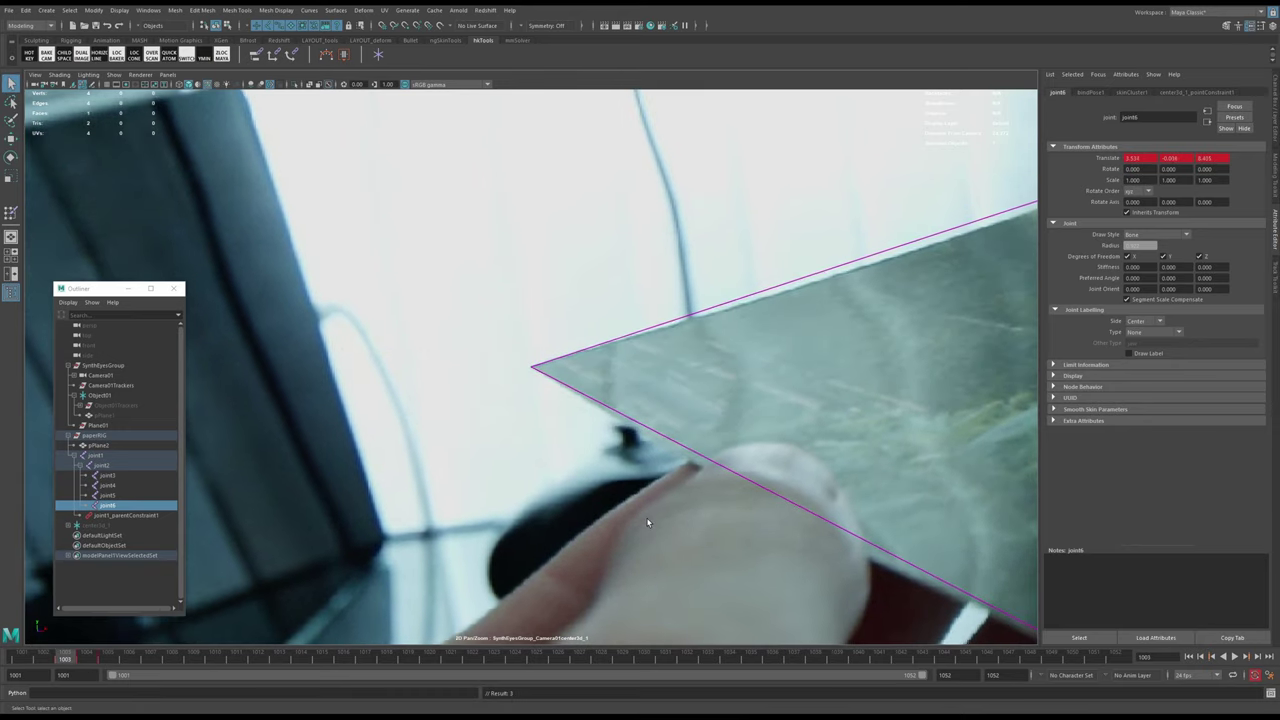
pyautogui.press('w')
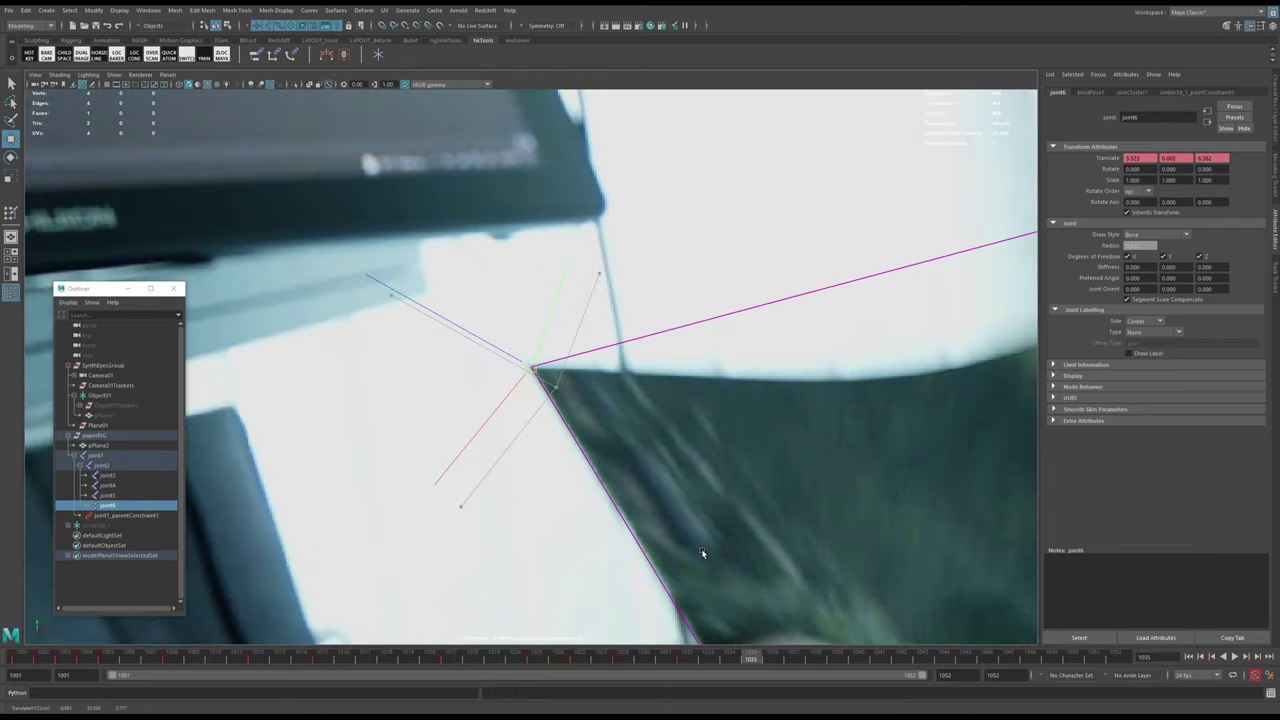
# - Scrub back to frame 1001 and forward to about frame 1030 to examine joint6's corner match
pyautogui.moveTo(887, 661); pyautogui.dragTo(22, 660)
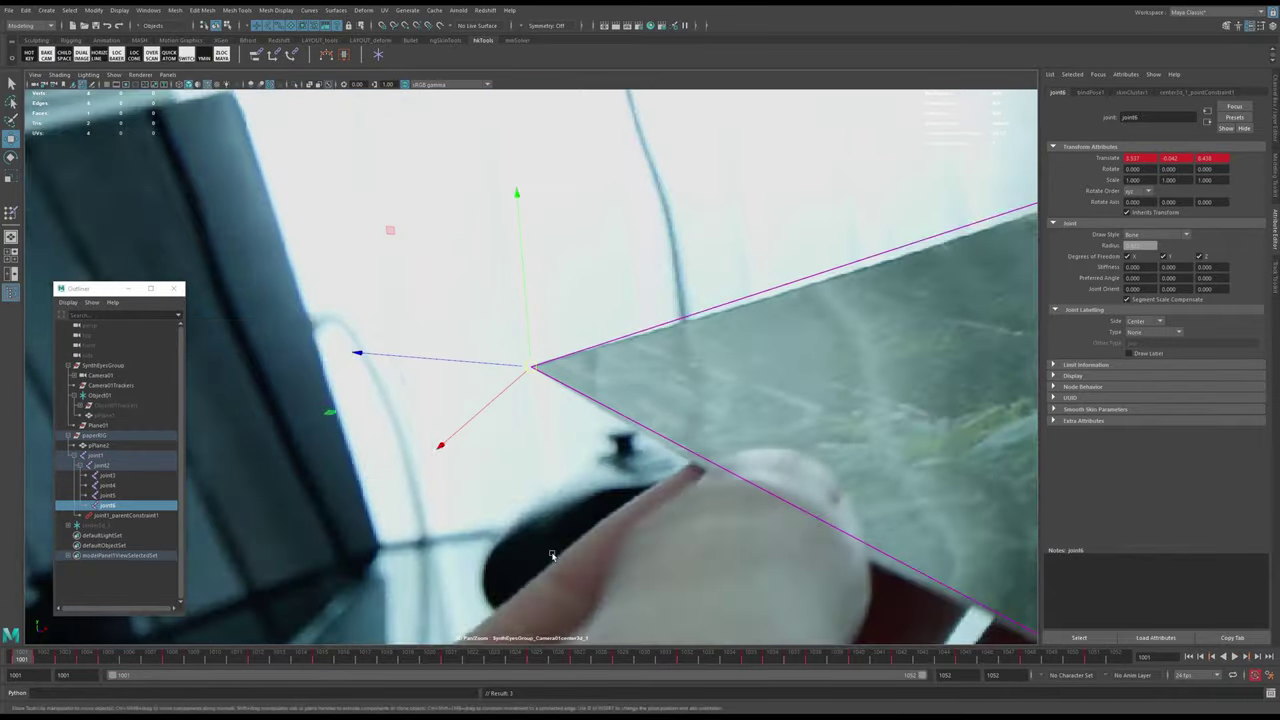
pyautogui.scroll(-5, 551, 557)
pyautogui.moveTo(340, 660); pyautogui.dragTo(638, 652)
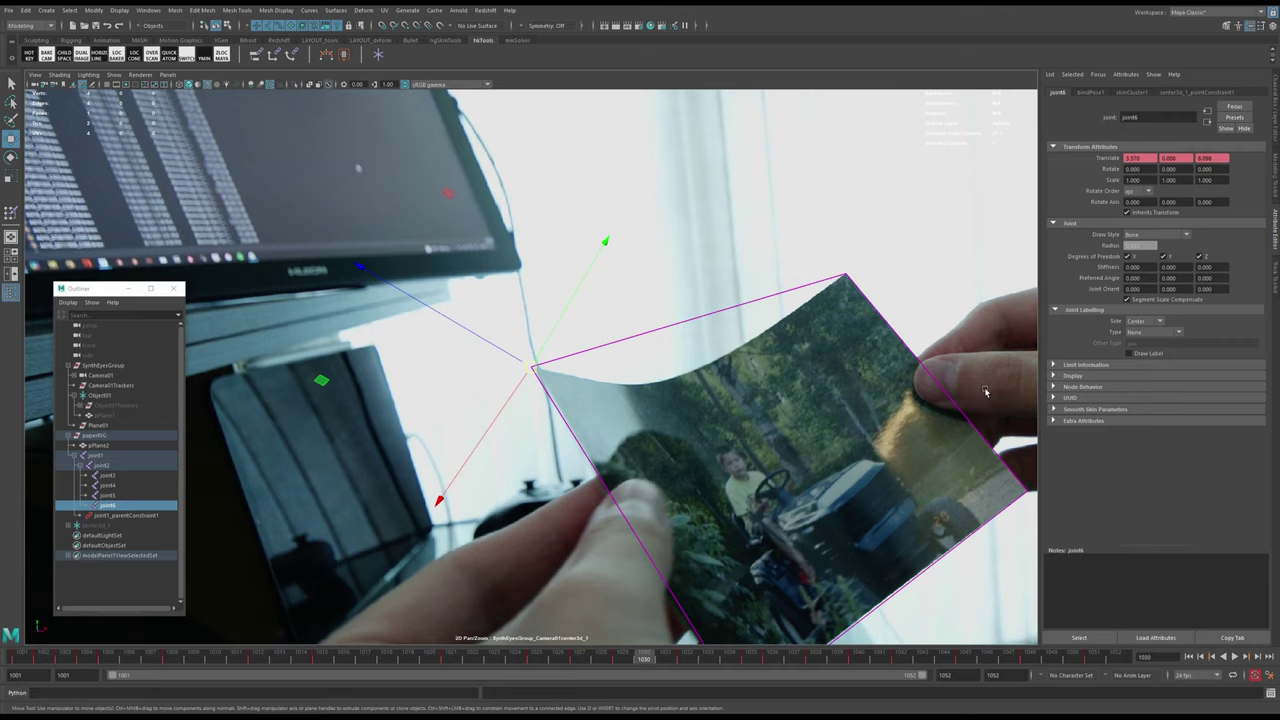
# - Inspect the plane rig from the side in the perspective view, around frames 1028 to 1030
pyautogui.press('space')
pyautogui.press('space')
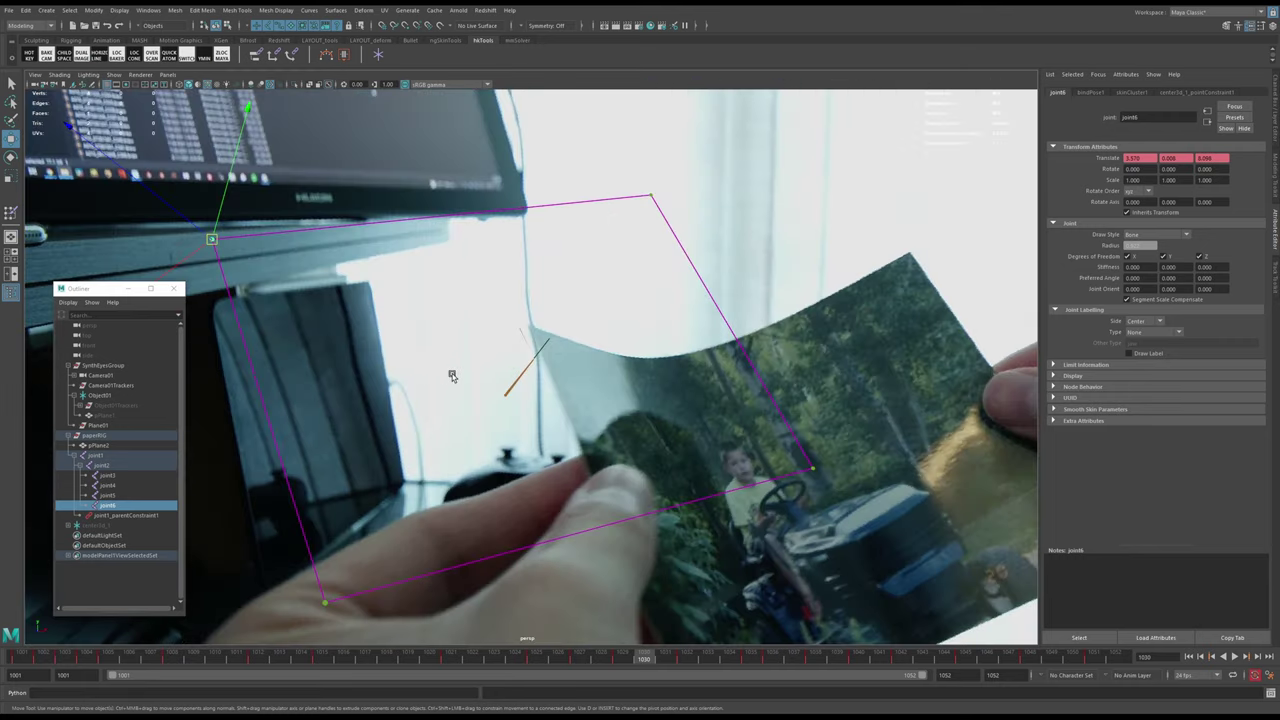
pyautogui.keyDown('alt'); pyautogui.moveTo(452, 374); pyautogui.dragTo(618, 408, button='right'); pyautogui.keyUp('alt')
pyautogui.keyDown('alt'); pyautogui.moveTo(618, 408); pyautogui.dragTo(519, 393); pyautogui.keyUp('alt')
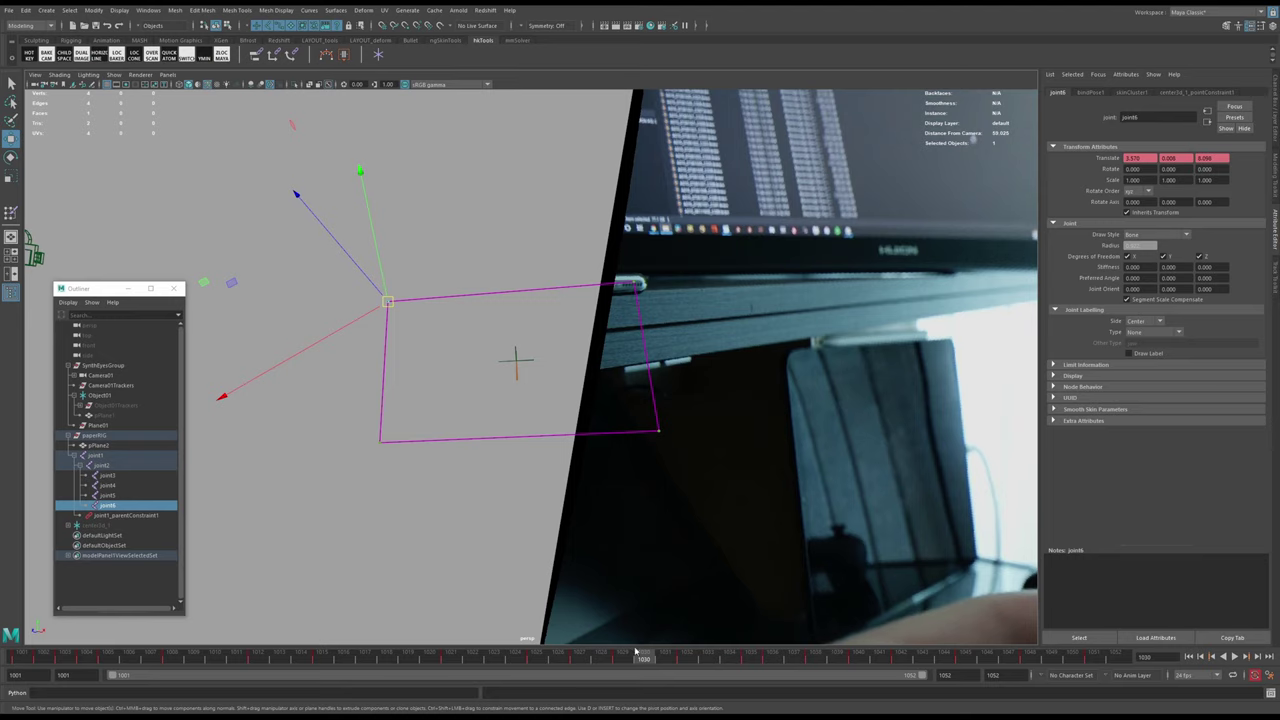
pyautogui.moveTo(643, 660); pyautogui.dragTo(600, 602)
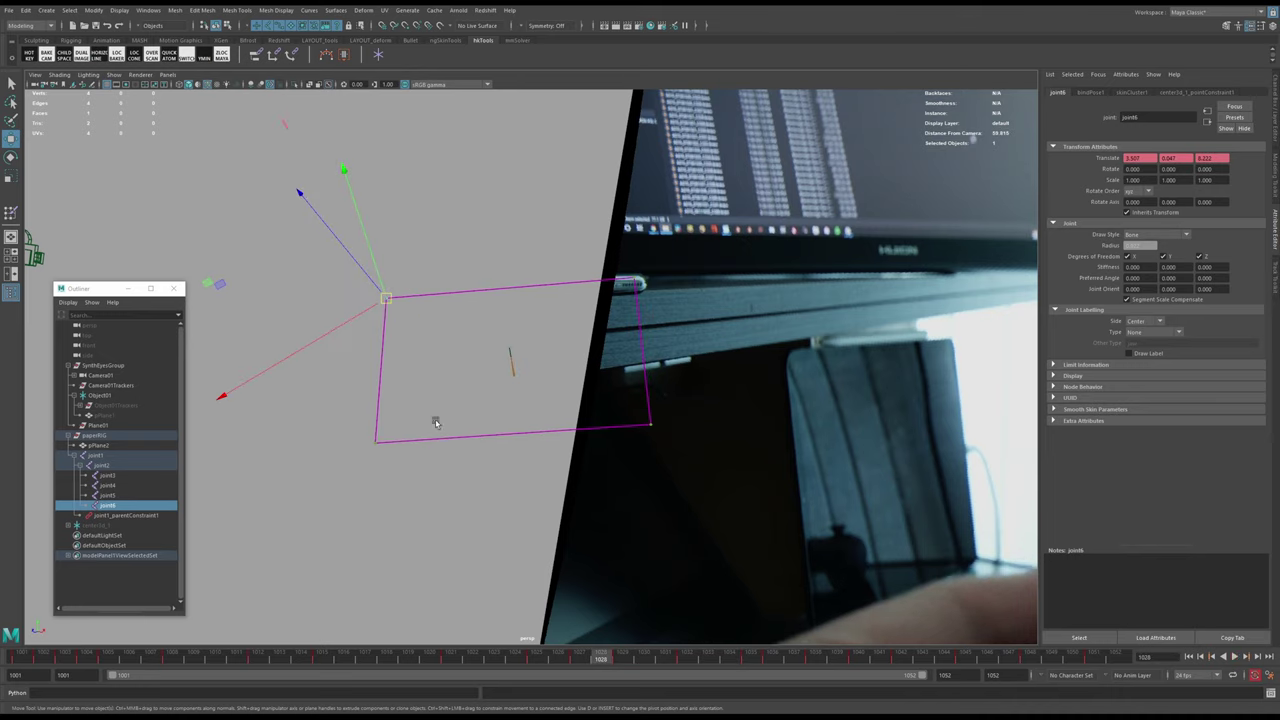
# - Try moving joint3 and joint6 together at frame 1028, then undo the move
pyautogui.keyDown('shift'); pyautogui.click(373, 443); pyautogui.keyUp('shift')
pyautogui.moveTo(373, 443); pyautogui.dragTo(398, 438)
pyautogui.press('s')
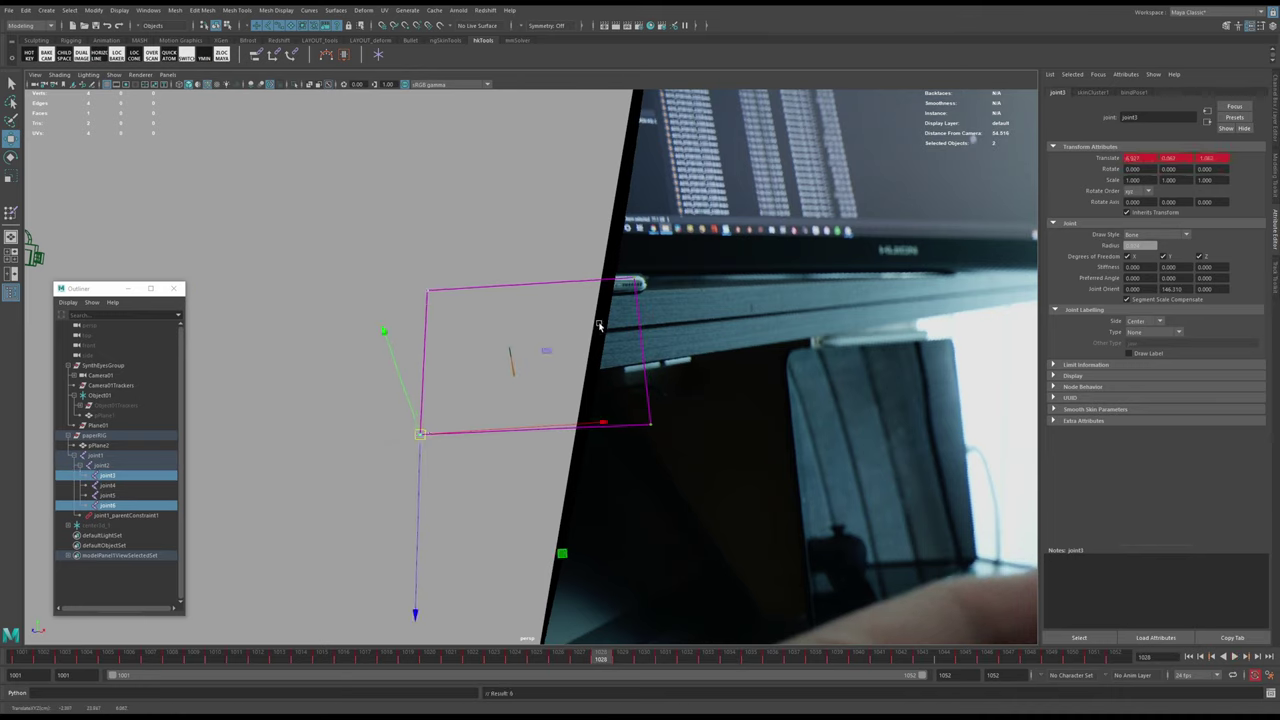
pyautogui.hotkey('ctrl', 'z')
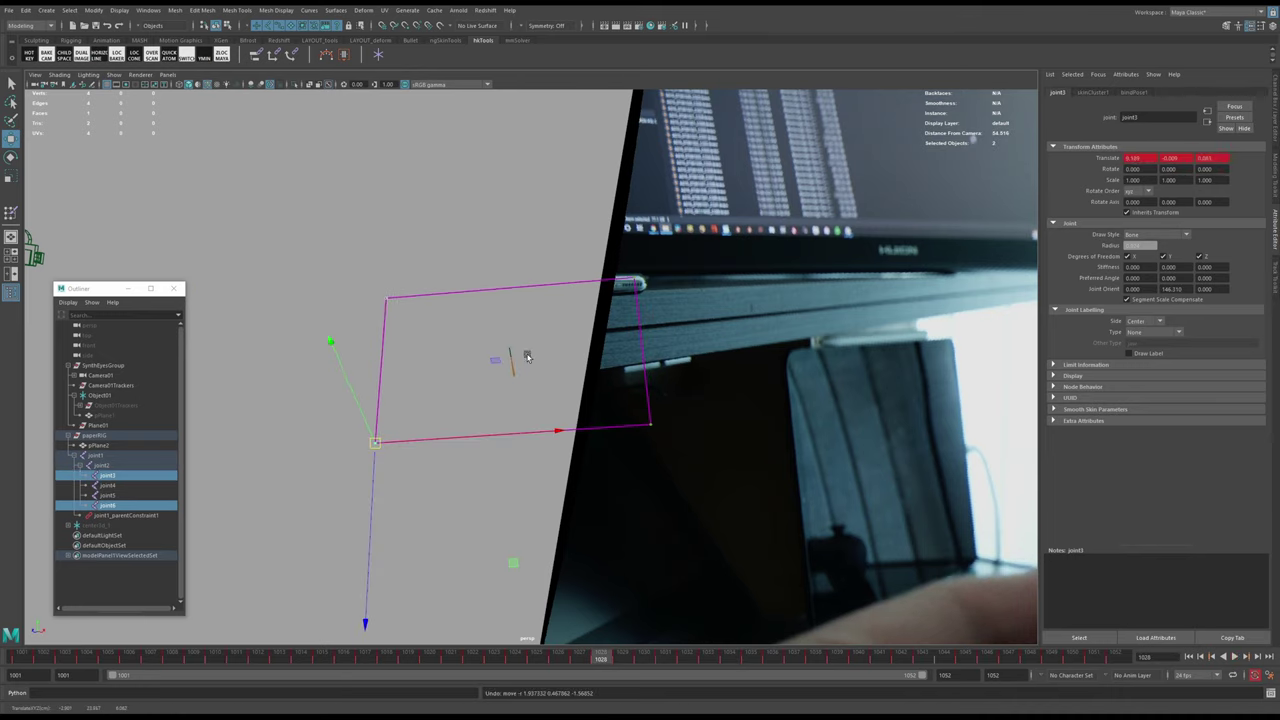
# - Return to the centred camera view and review the plane's match by scrubbing and playing the shot
pyautogui.press('space')
pyautogui.press('space')
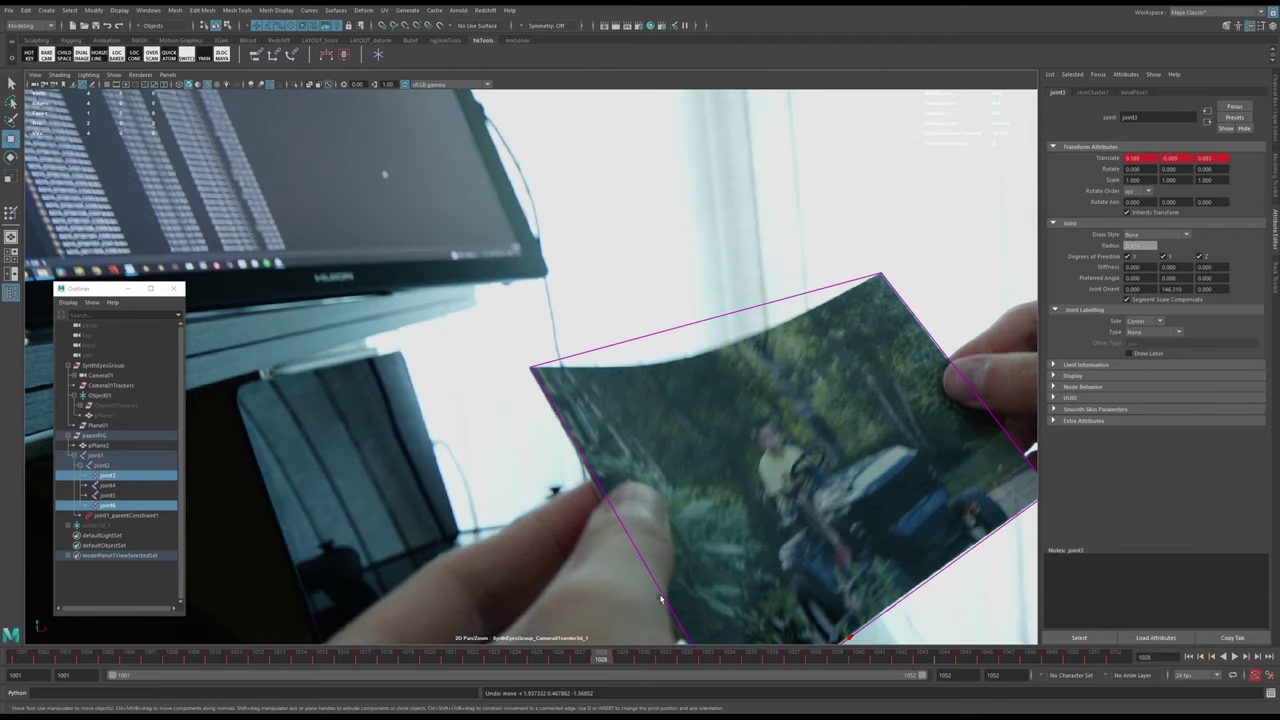
pyautogui.moveTo(612, 657); pyautogui.dragTo(496, 590)
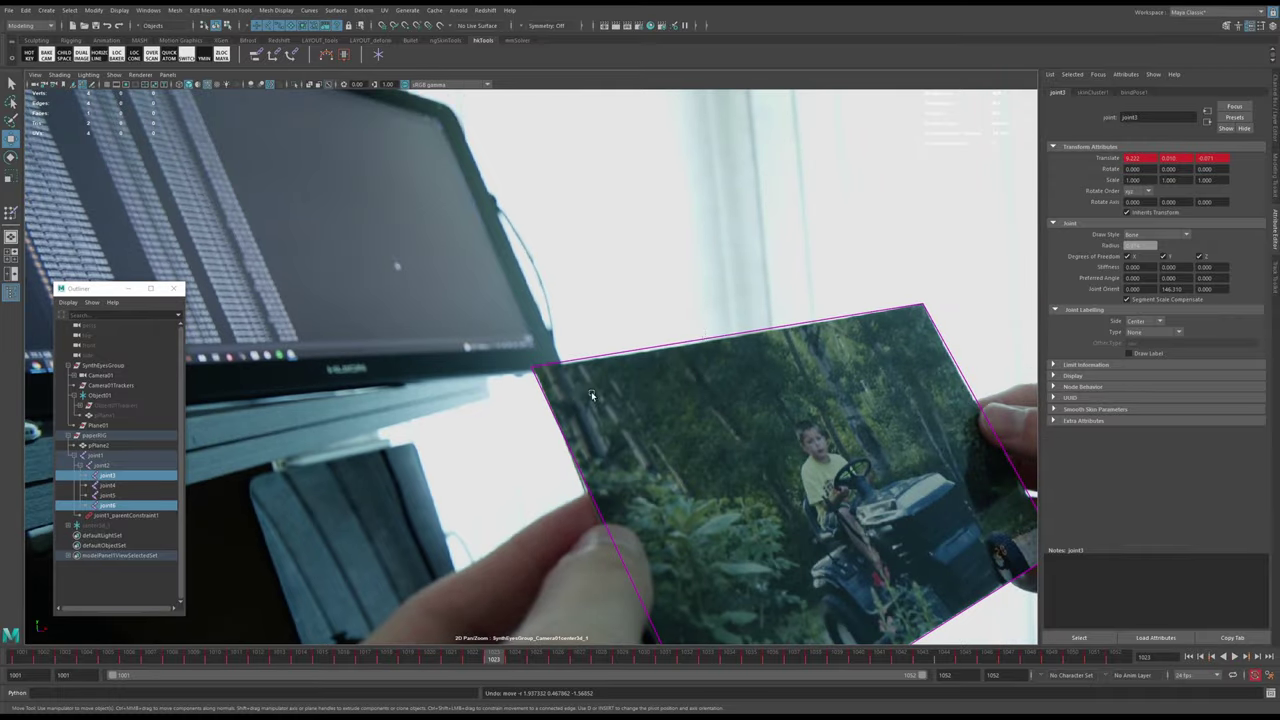
pyautogui.hotkey('alt', 'v')
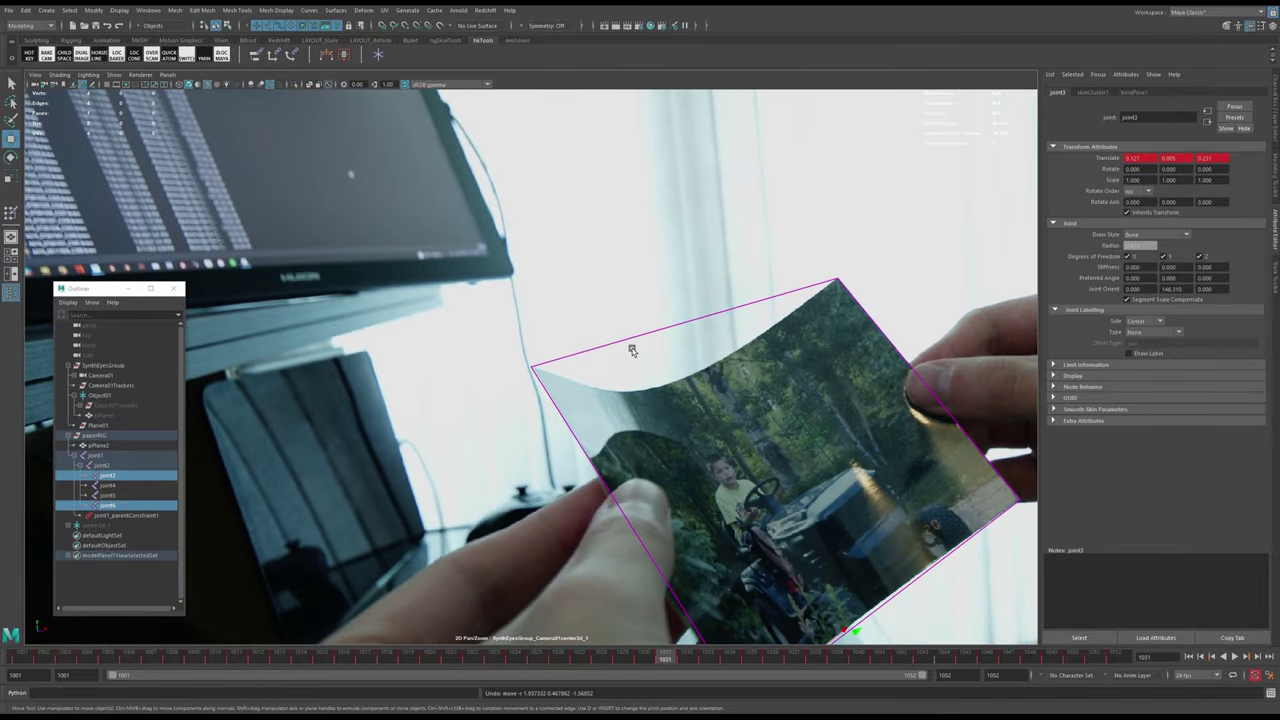
pyautogui.moveTo(665, 658); pyautogui.dragTo(451, 654)
# - Select joint6 and step through its keyed frames to the shot's end, examining the fit at the photo's corner
pyautogui.click(110, 507)
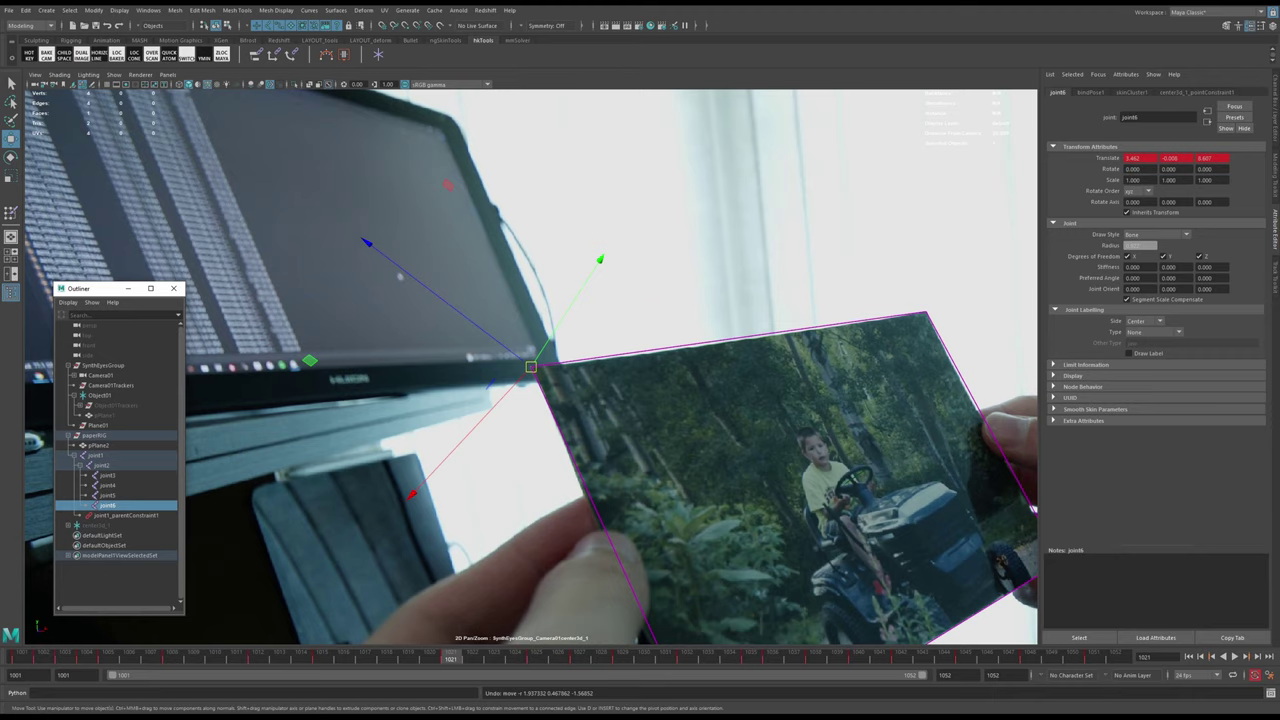
pyautogui.moveTo(531, 372); pyautogui.dragTo(631, 456, button='right')
pyautogui.press(',')
pyautogui.press(',')
pyautogui.press(',')
pyautogui.press(',')
pyautogui.press('q')
pyautogui.hotkey('alt', '.')
pyautogui.hotkey('alt', '.')
pyautogui.hotkey('alt', '.')
pyautogui.hotkey('alt', '.')
pyautogui.hotkey('alt', '.')
pyautogui.hotkey('alt', '.')
pyautogui.hotkey('alt', ',')
pyautogui.hotkey('alt', '.')
pyautogui.hotkey('alt', '.')
pyautogui.hotkey('alt', '.')
pyautogui.hotkey('alt', '.')
pyautogui.press('.')
pyautogui.press('.')
pyautogui.press('.')
pyautogui.press('.')
pyautogui.press('.')
pyautogui.press('.')
pyautogui.press('.')
pyautogui.press('.')
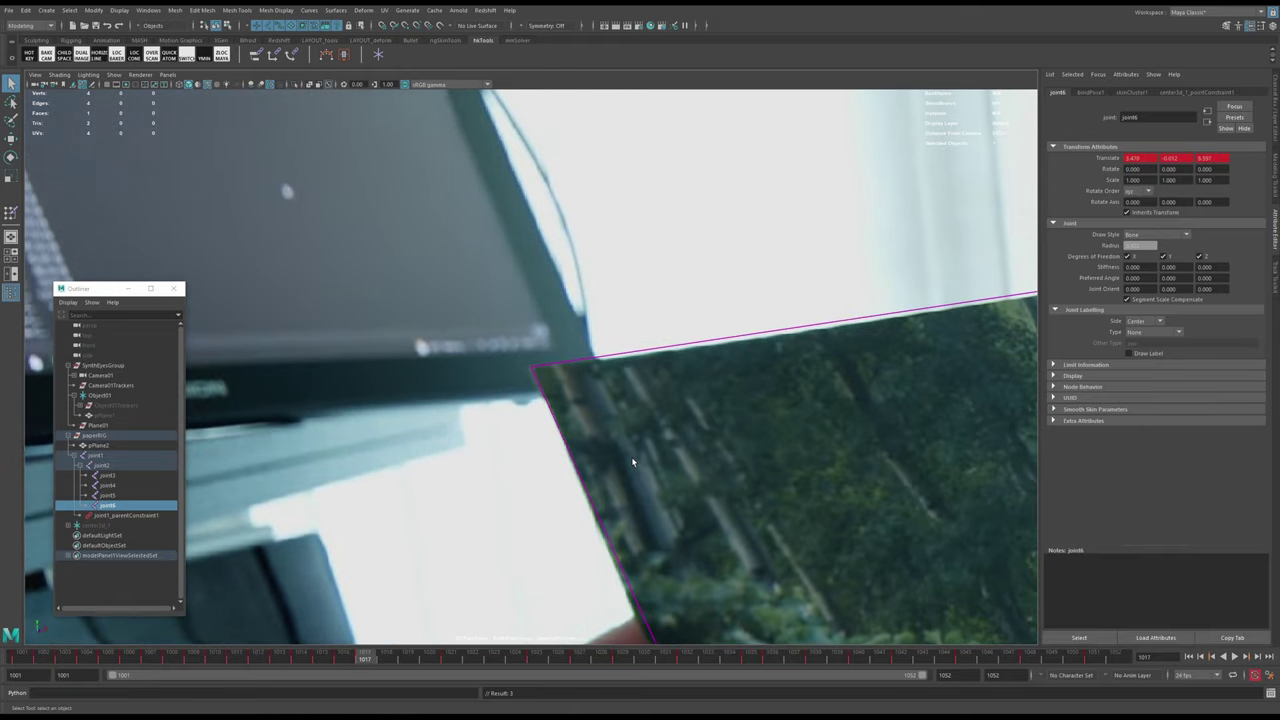
pyautogui.press('.')
pyautogui.press('.')
pyautogui.press('.')
pyautogui.press('.')
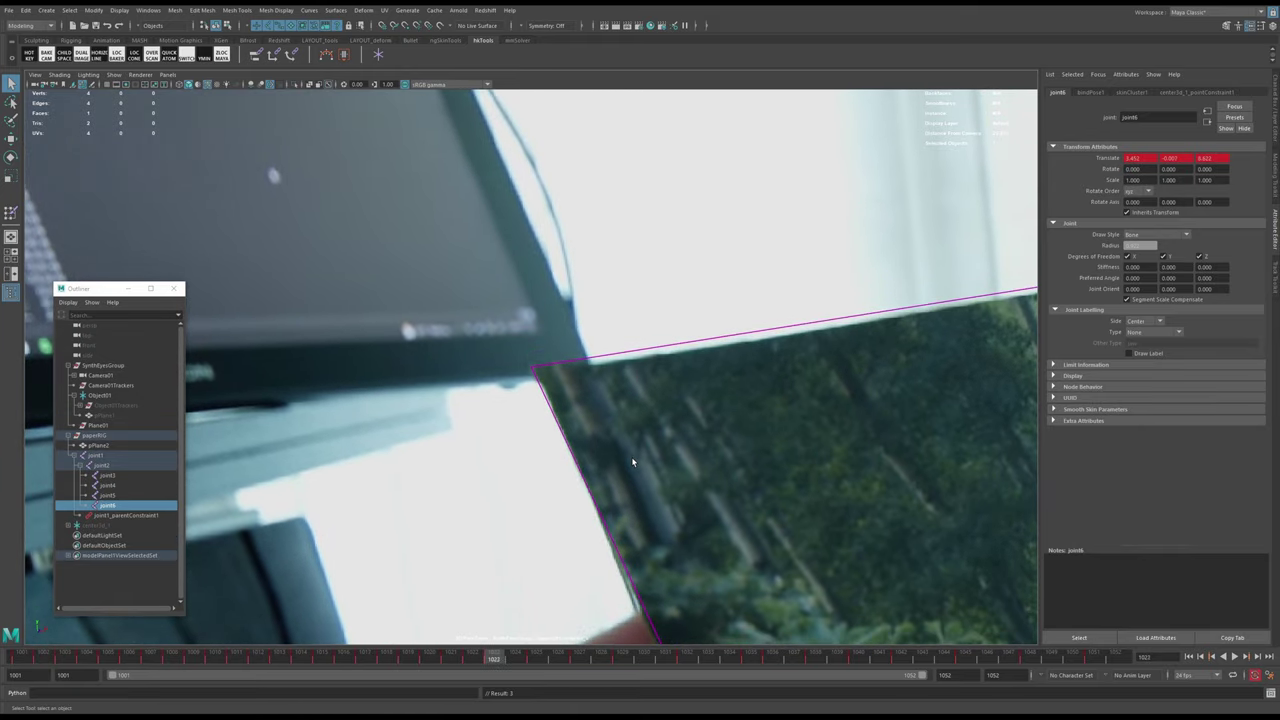
pyautogui.press('.')
pyautogui.press('.')
pyautogui.press('.')
pyautogui.press('.')
pyautogui.press('.')
pyautogui.press('.')
pyautogui.press('.')
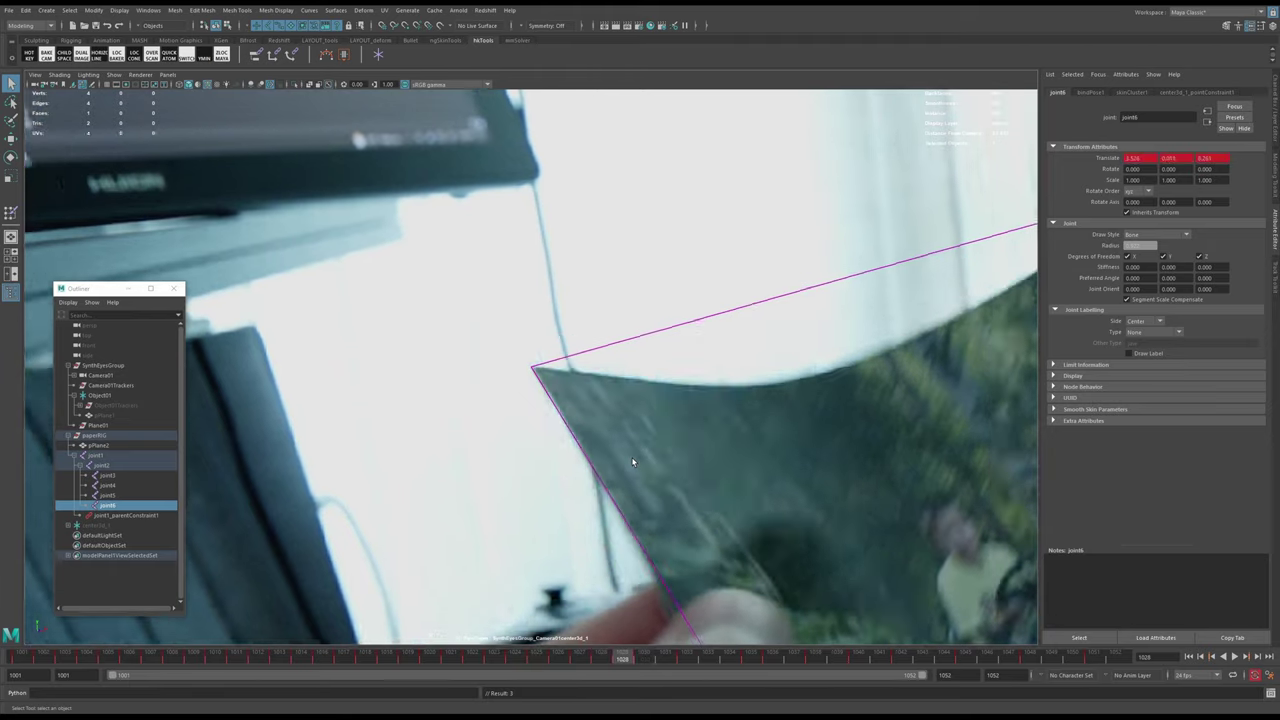
pyautogui.press('.')
pyautogui.press('.')
pyautogui.press('.')
pyautogui.press('.')
pyautogui.press('.')
pyautogui.press('.')
pyautogui.press('.')
pyautogui.press('.')
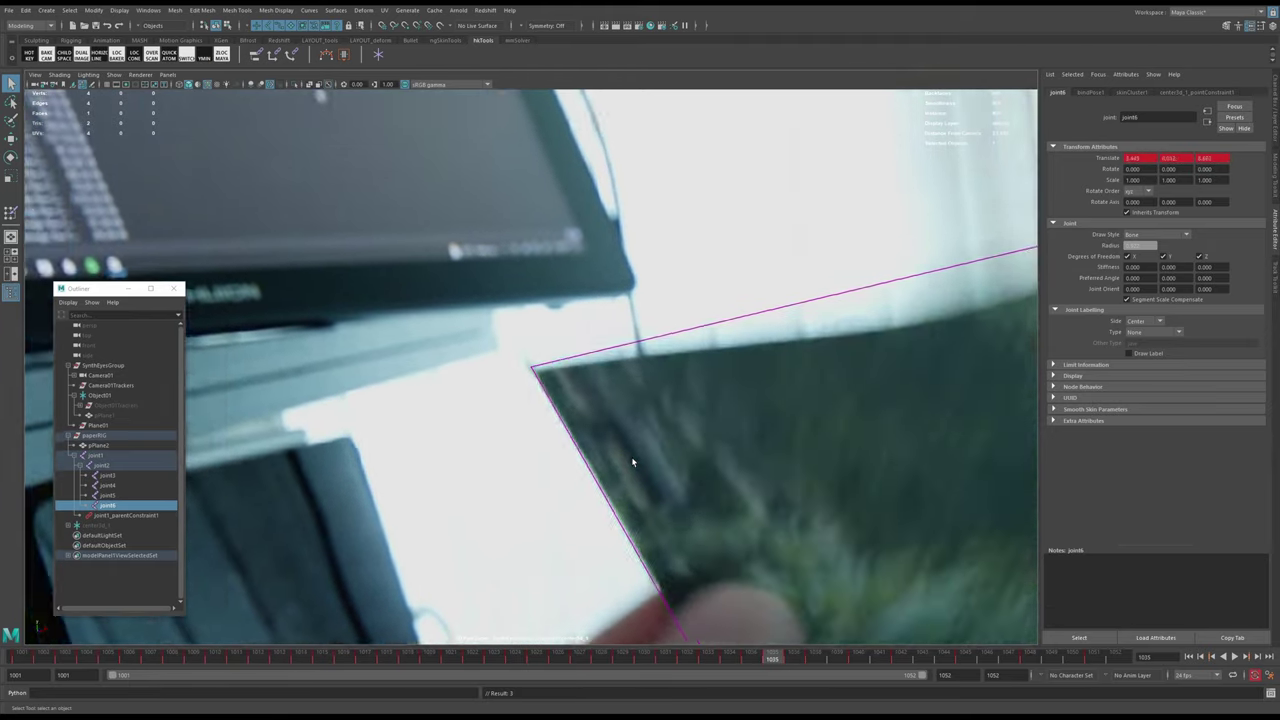
pyautogui.press('.')
pyautogui.press('.')
pyautogui.press('.')
pyautogui.press('.')
pyautogui.press('.')
pyautogui.press('.')
pyautogui.press('.')
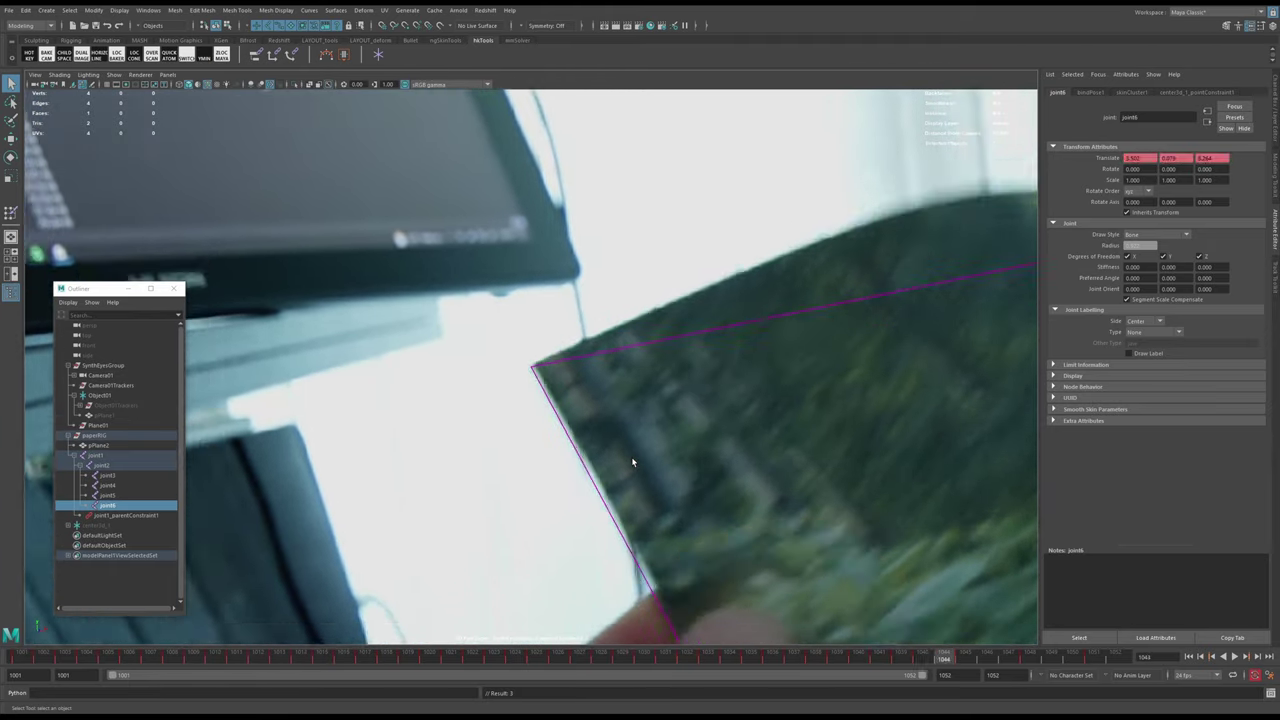
pyautogui.press('.')
pyautogui.press('.')
pyautogui.press('.')
pyautogui.press('.')
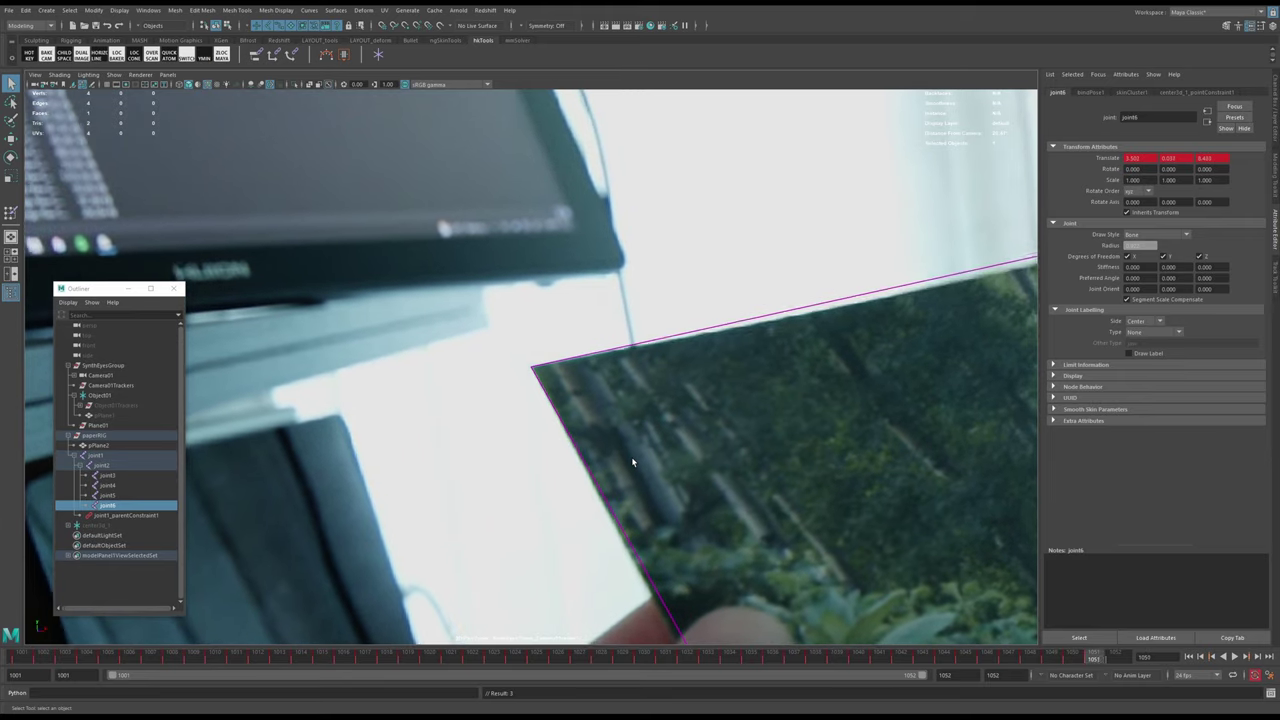
# - Scrub from the shot's end back to frame 1001 to examine the whole plane against the photo
pyautogui.moveTo(1108, 660); pyautogui.dragTo(43, 600)
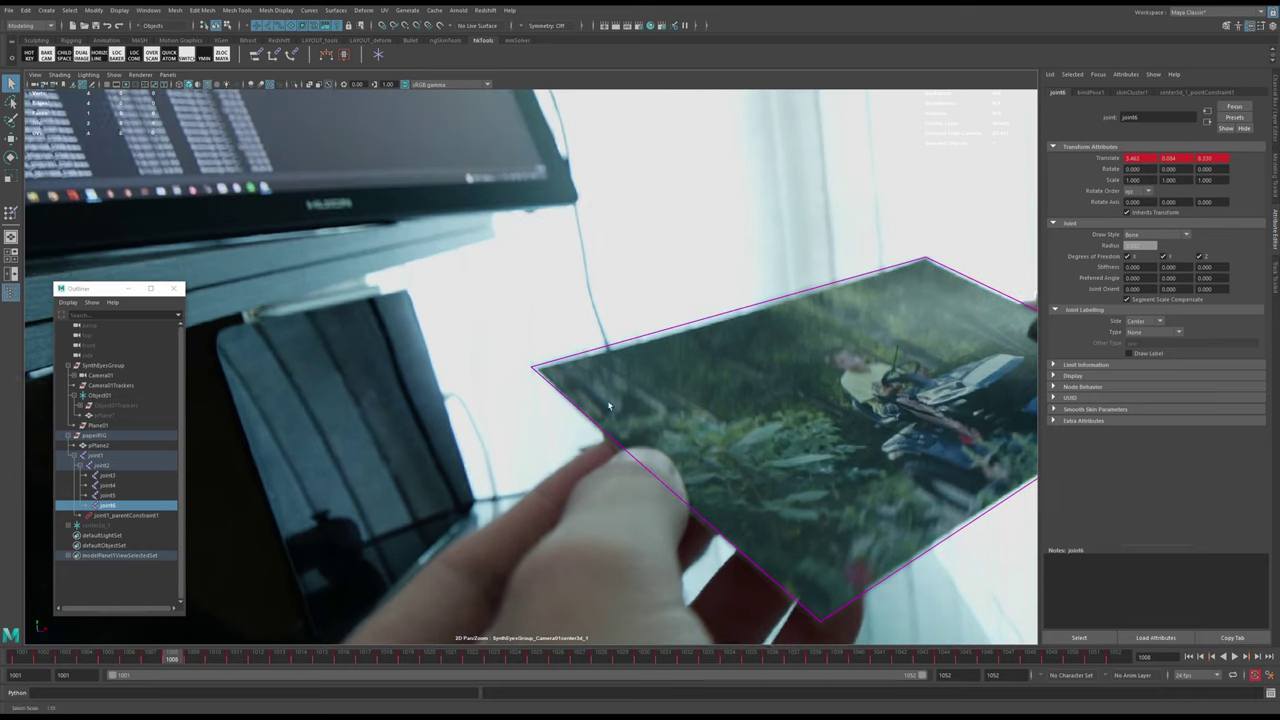
pyautogui.moveTo(203, 659); pyautogui.dragTo(4, 654)
pyautogui.scroll(-4, 257, 374)
# - Turn off the 2D pan/zoom, remove the centring setup, and play the match through the original Camera01 view
pyautogui.press('\\')
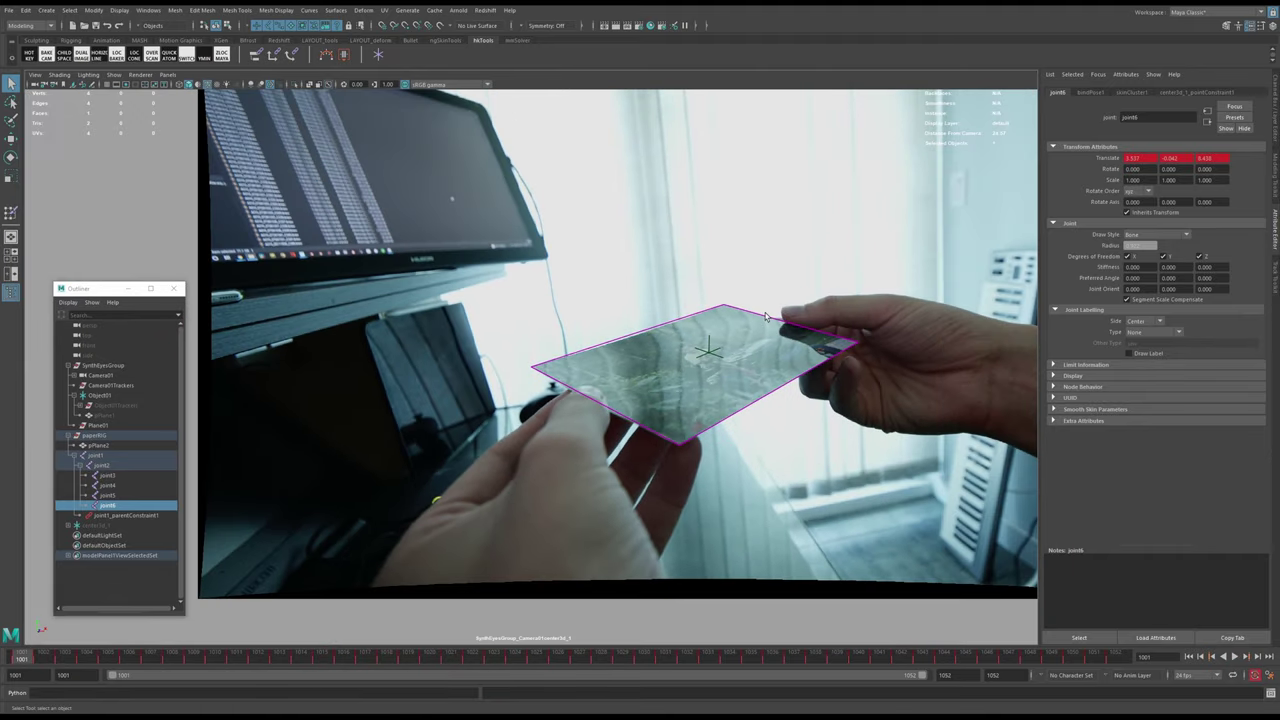
pyautogui.click(697, 512)
pyautogui.hotkey('alt', 'c')
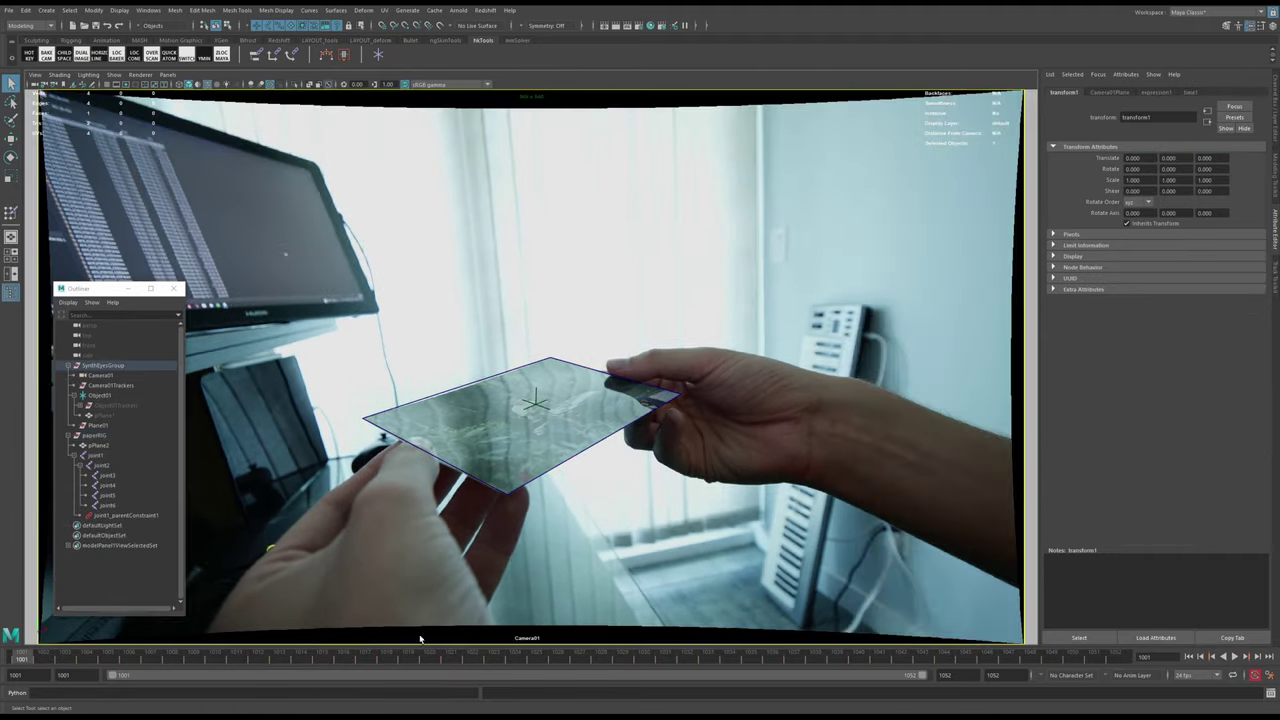
pyautogui.hotkey('alt', 'v')
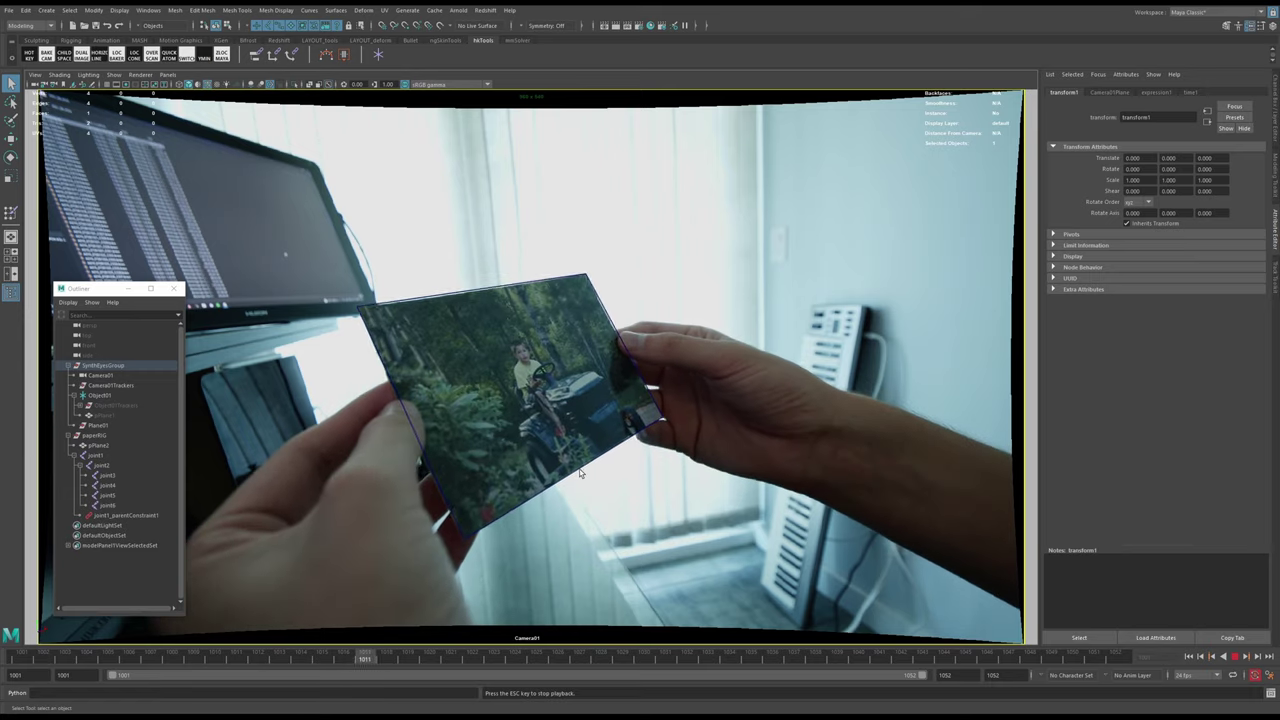
pyautogui.press('Escape')
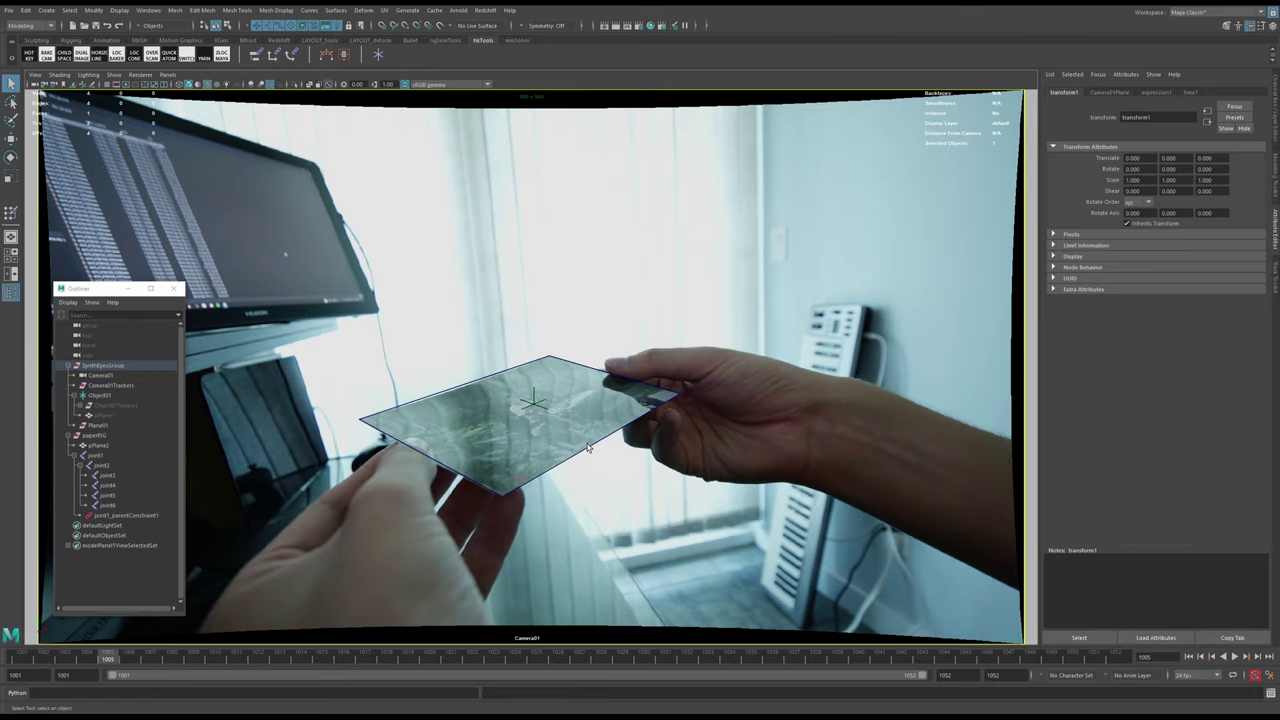
# - Select the pPlane2 mesh and play and scrub the shot to examine its outline against the photo
pyautogui.click(568, 450)
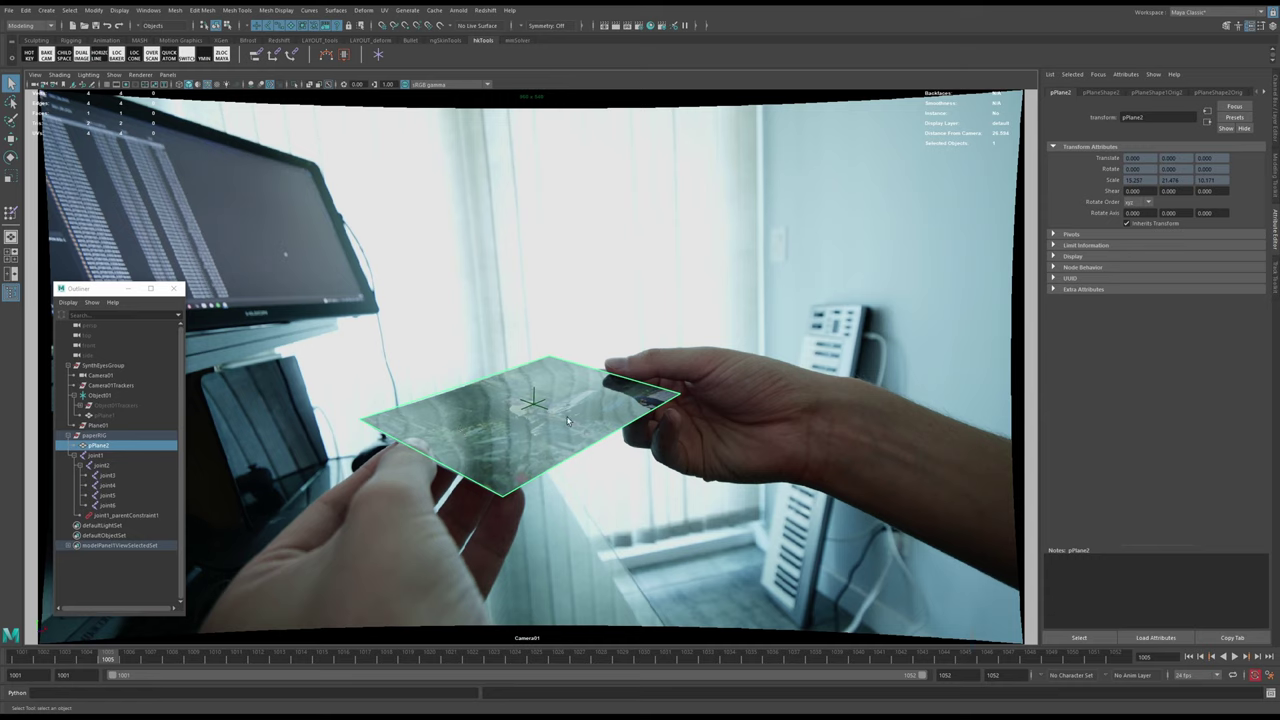
pyautogui.hotkey('alt', 'v')
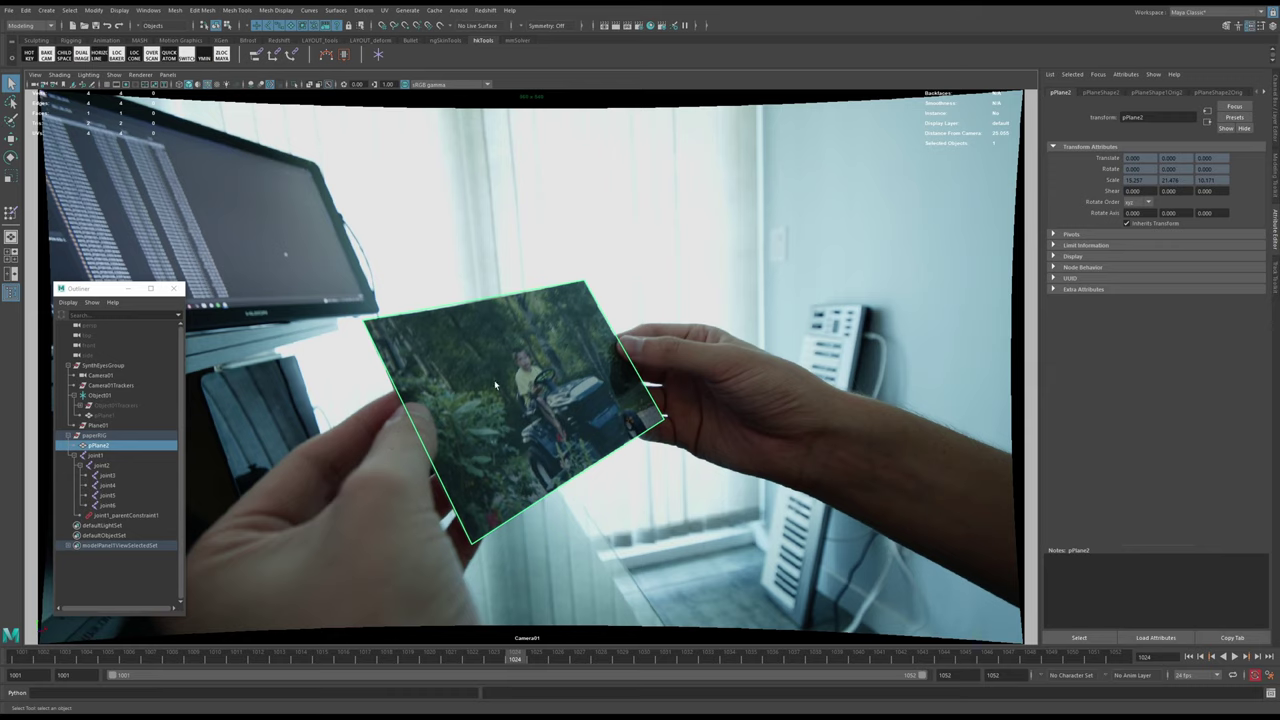
pyautogui.moveTo(501, 661)
pyautogui.mouseDown()
pyautogui.moveTo(686, 652)
pyautogui.moveTo(282, 637)
pyautogui.moveTo(625, 651)
pyautogui.moveTo(579, 651)
pyautogui.moveTo(698, 667)
pyautogui.moveTo(880, 652)
pyautogui.moveTo(414, 617)
pyautogui.moveTo(594, 614)
pyautogui.moveTo(538, 611)
pyautogui.mouseUp()
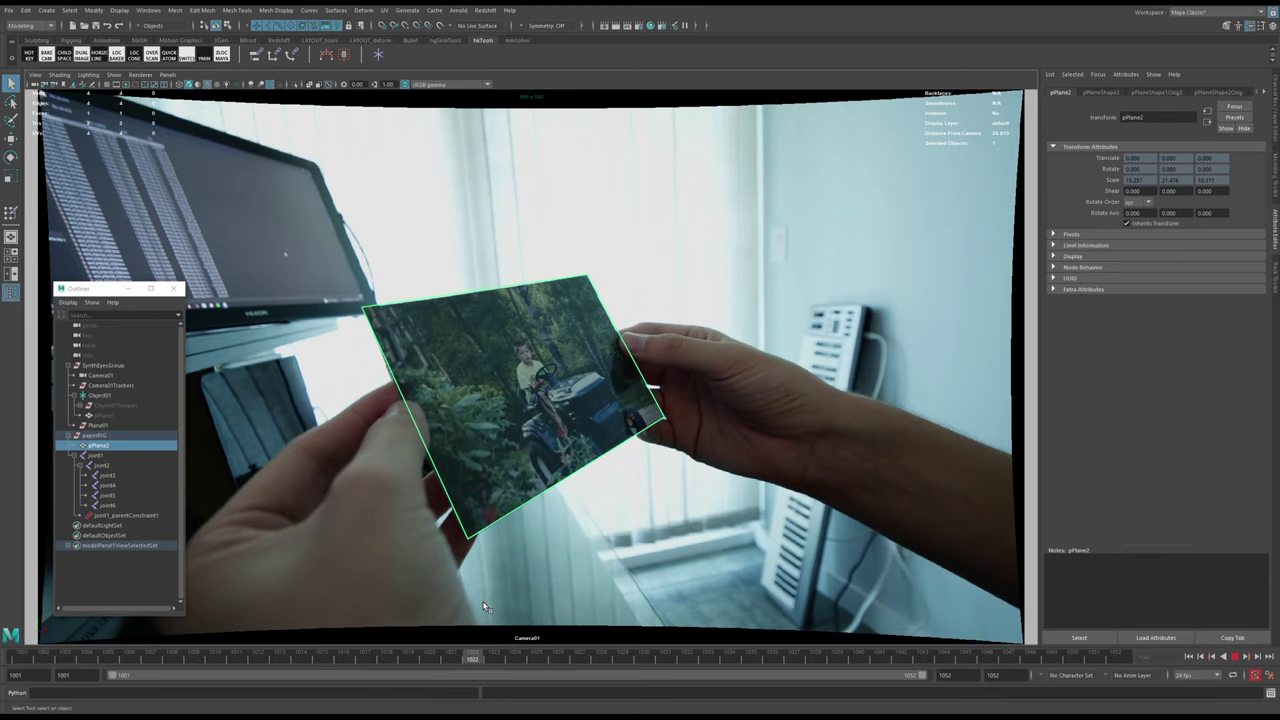
# - At frame 1022, insert an edge loop across the middle of pPlane2 with Multi-Cut, checking the tool's snap step settings
pyautogui.moveTo(424, 430); pyautogui.dragTo(479, 373, button='right')
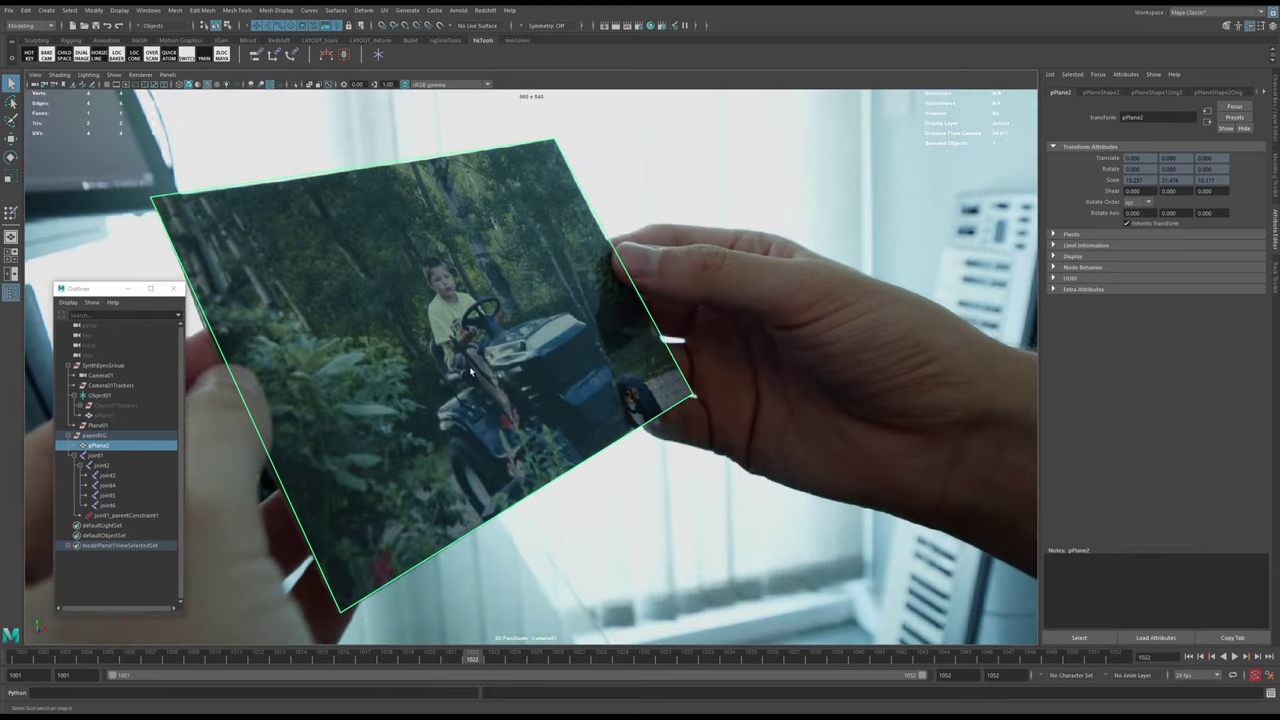
pyautogui.moveTo(479, 373); pyautogui.dragTo(517, 398, button='middle')
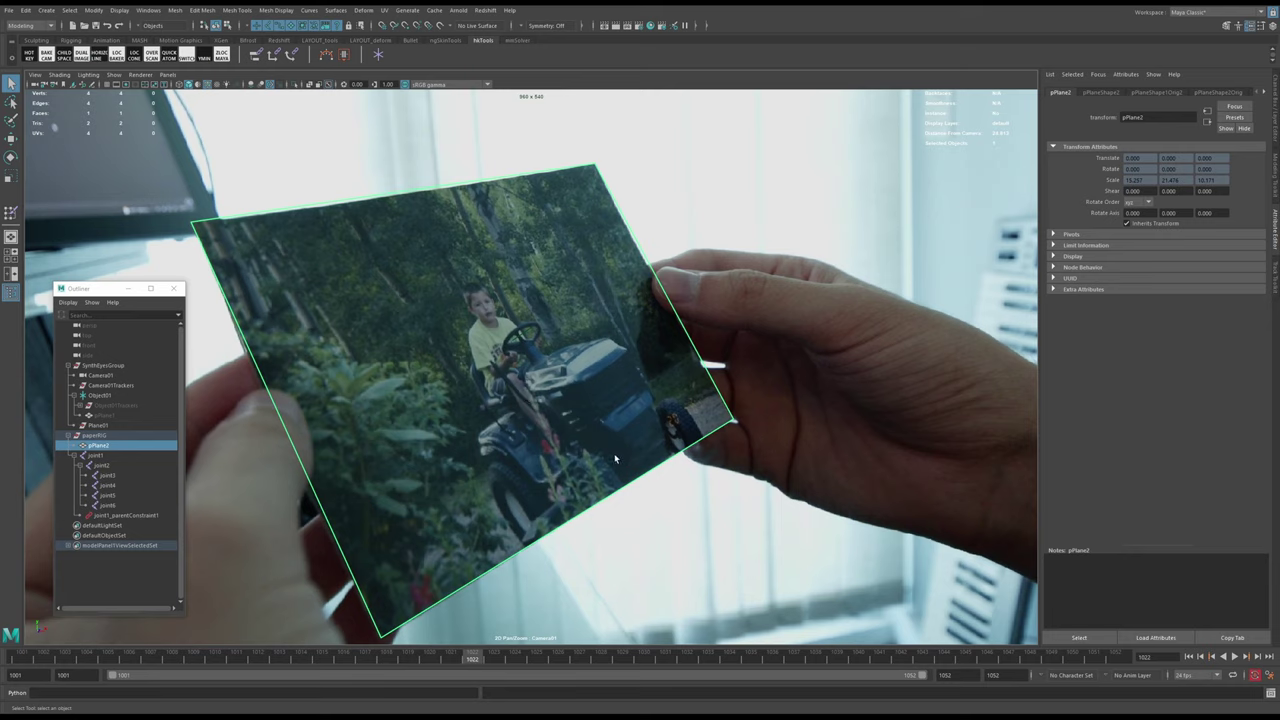
pyautogui.keyDown('shift'); pyautogui.rightClick(669, 459); pyautogui.keyUp('shift')
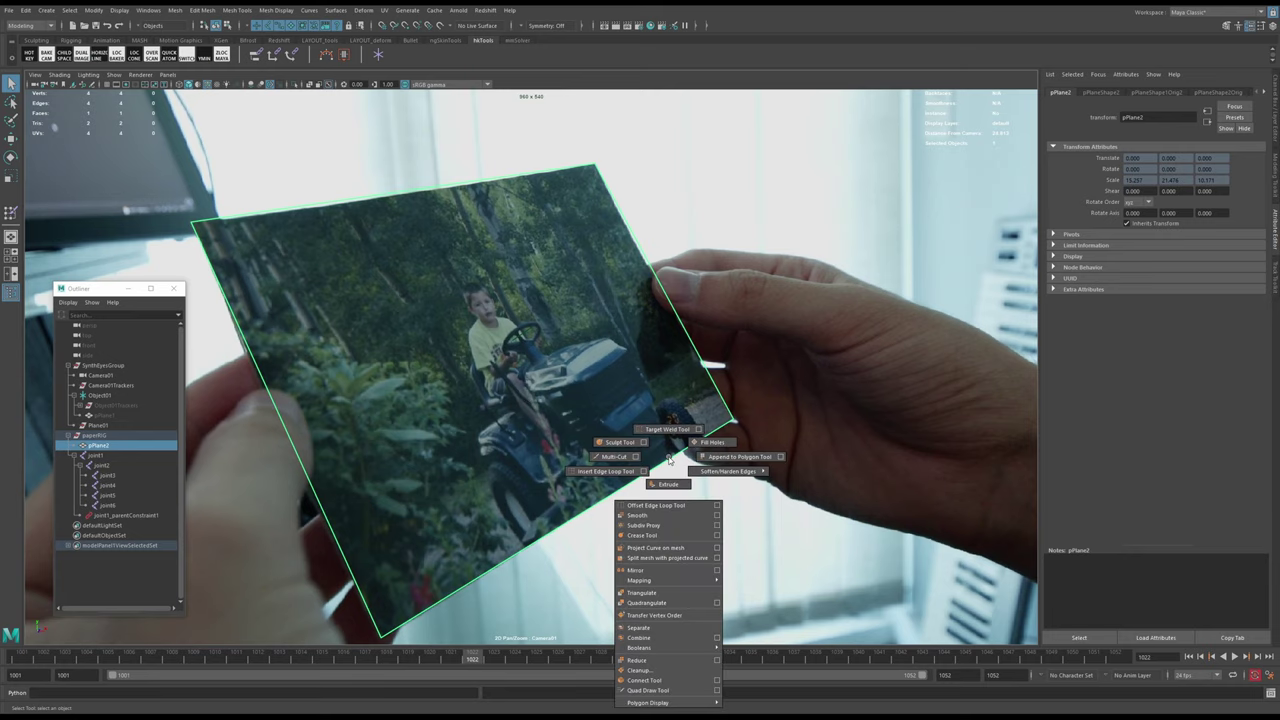
pyautogui.click(611, 458)
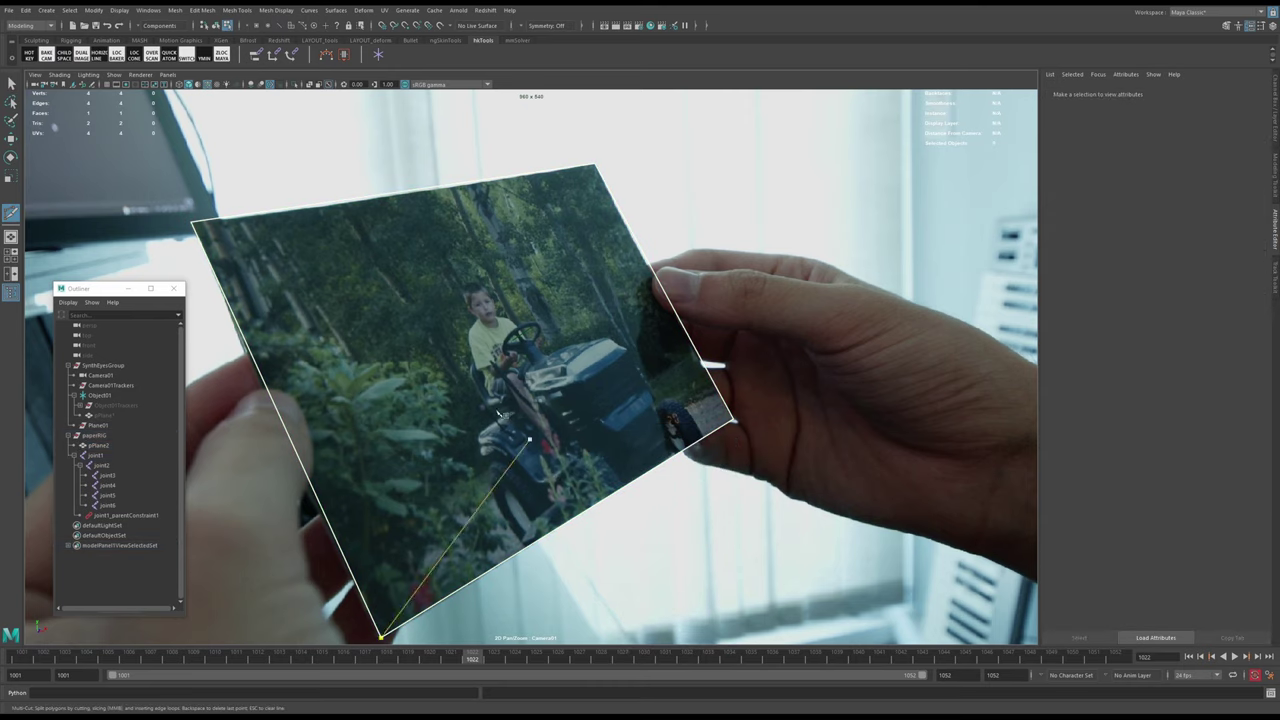
pyautogui.doubleClick(11, 215)
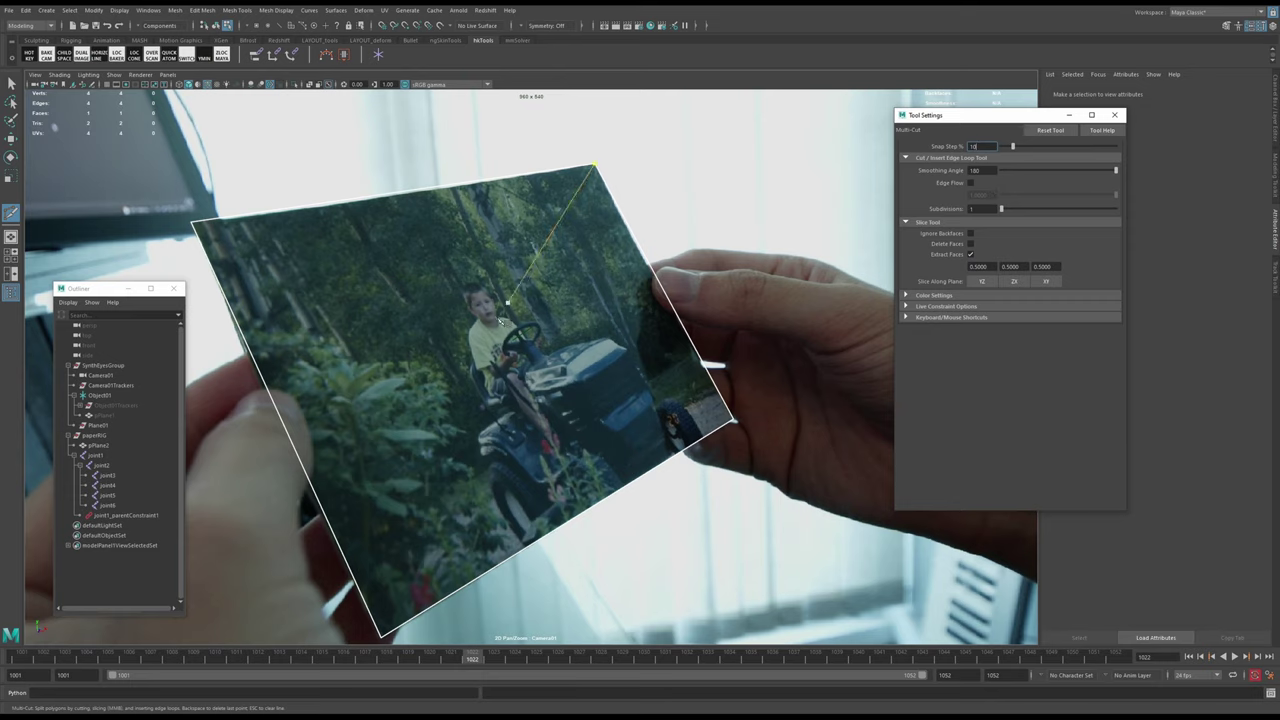
pyautogui.click(1117, 117)
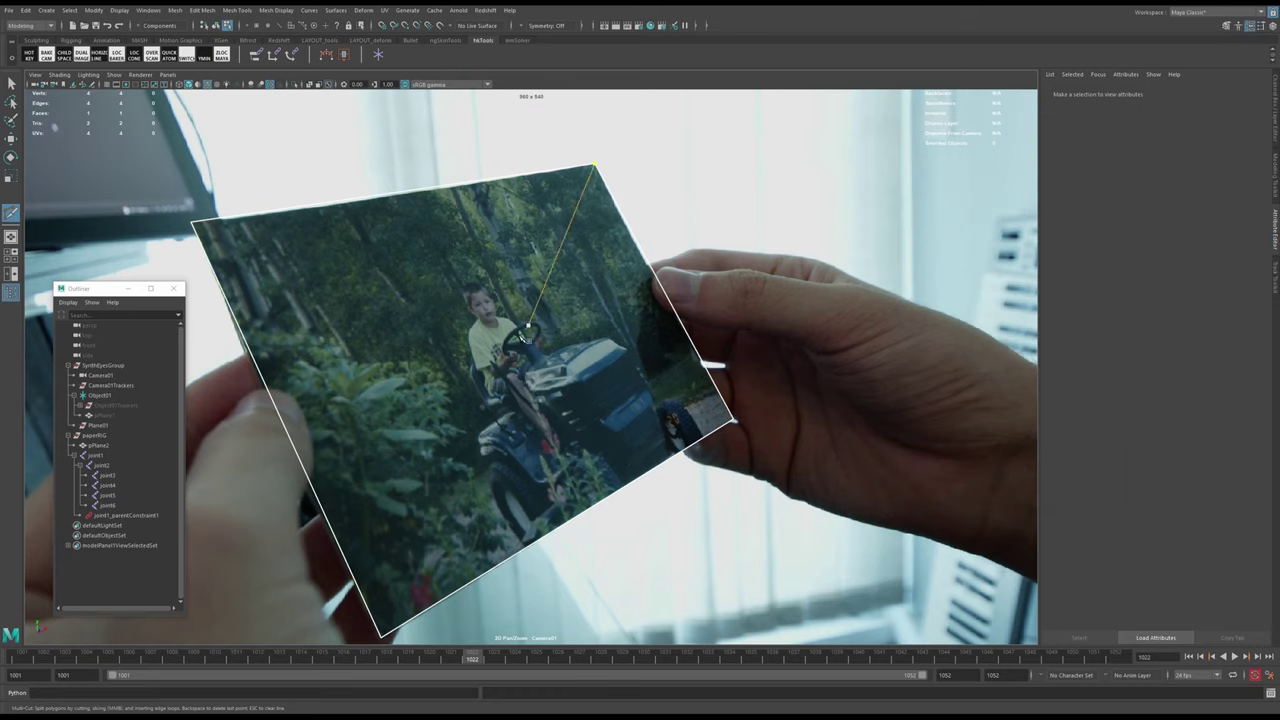
pyautogui.keyDown('ctrl'); pyautogui.click(557, 513); pyautogui.keyUp('ctrl')
pyautogui.press('w')
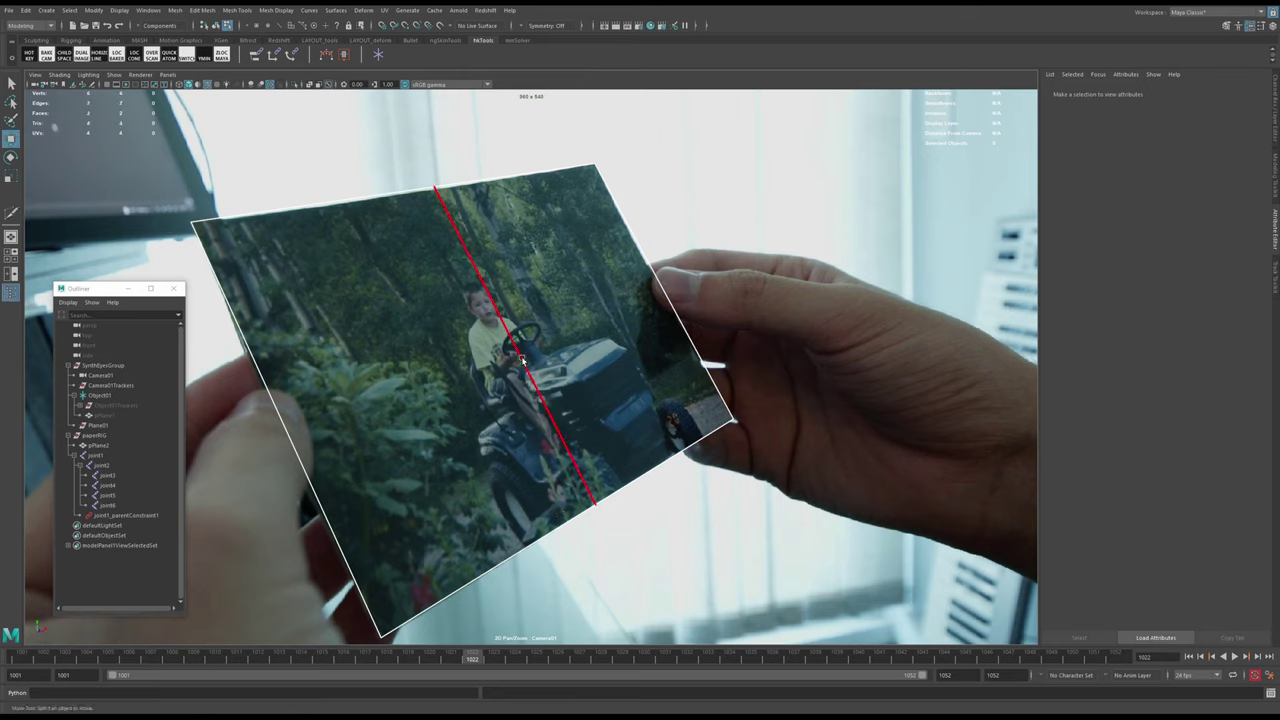
# - Return pPlane2 to object selection and examine closely where its new middle edge loop meets the photo's lower edge at frame 1022
pyautogui.moveTo(578, 476); pyautogui.dragTo(601, 429, button='right')
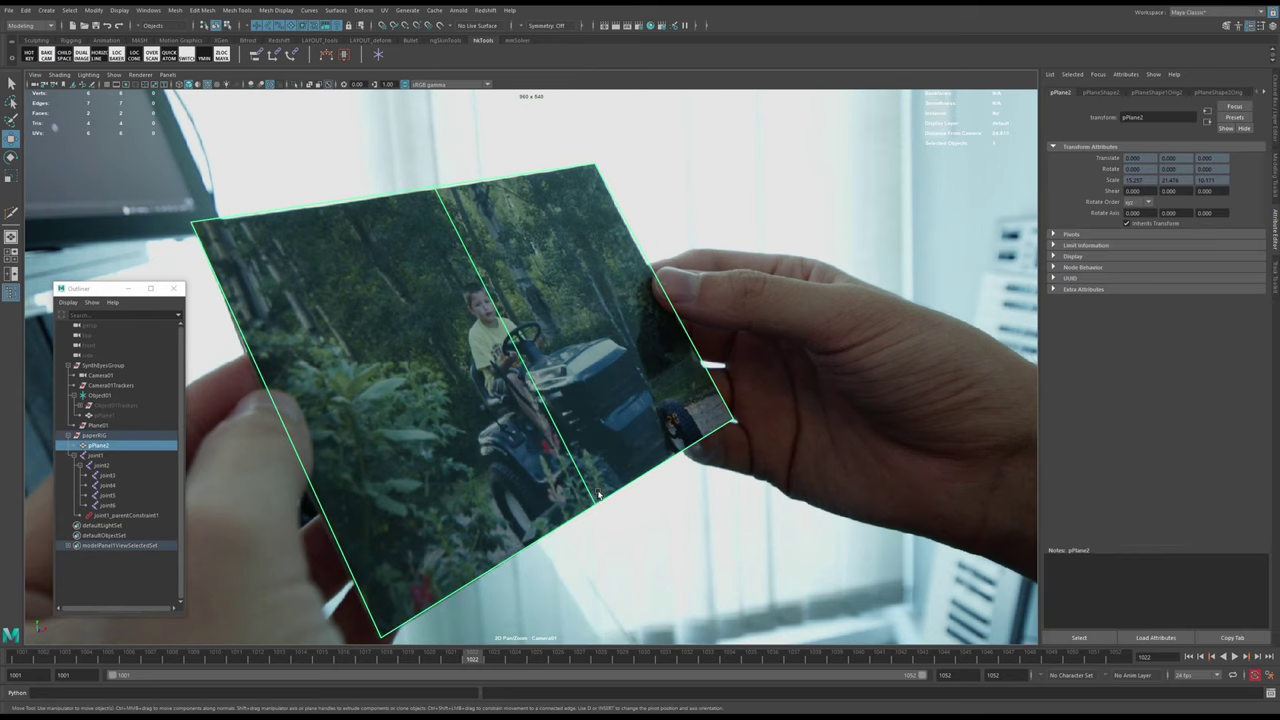
pyautogui.keyDown('alt'); pyautogui.moveTo(456, 416); pyautogui.dragTo(631, 525, button='right'); pyautogui.keyUp('alt')
pyautogui.moveTo(620, 514); pyautogui.dragTo(602, 501, button='right')
pyautogui.moveTo(602, 501); pyautogui.dragTo(566, 435, button='middle')
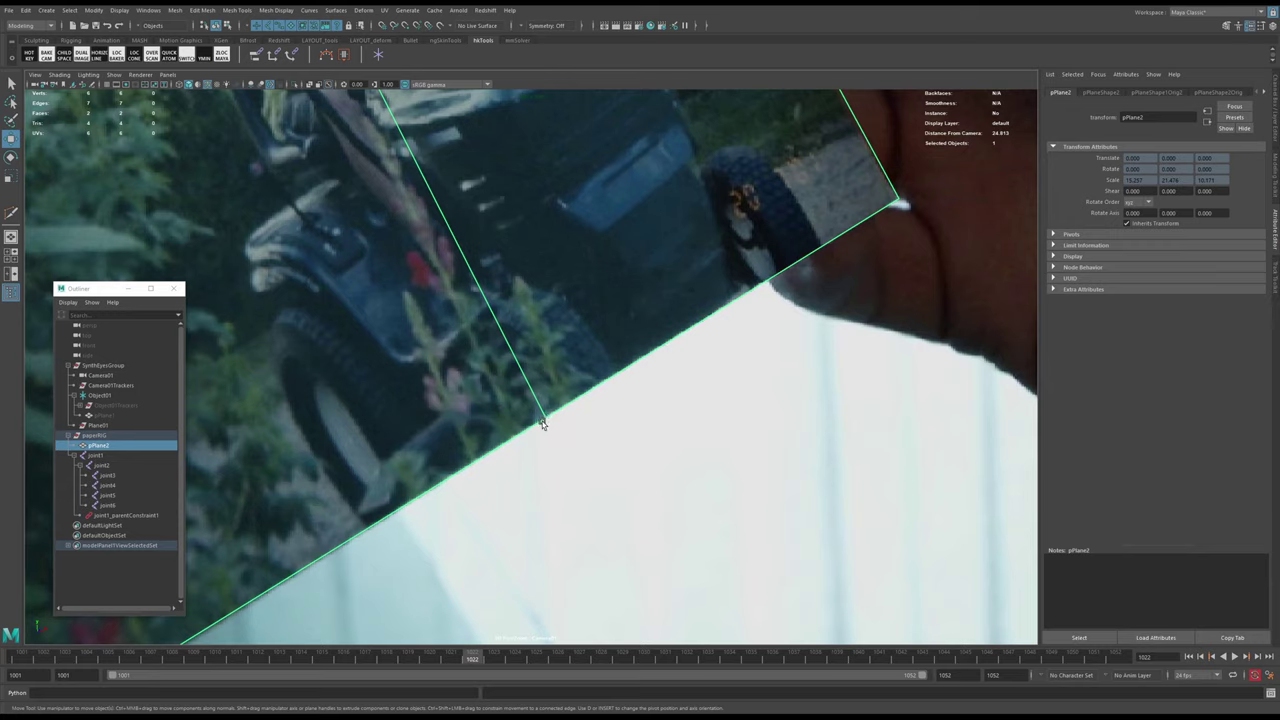
pyautogui.keyDown('alt'); pyautogui.moveTo(540, 418); pyautogui.dragTo(519, 458, button='right'); pyautogui.keyUp('alt')
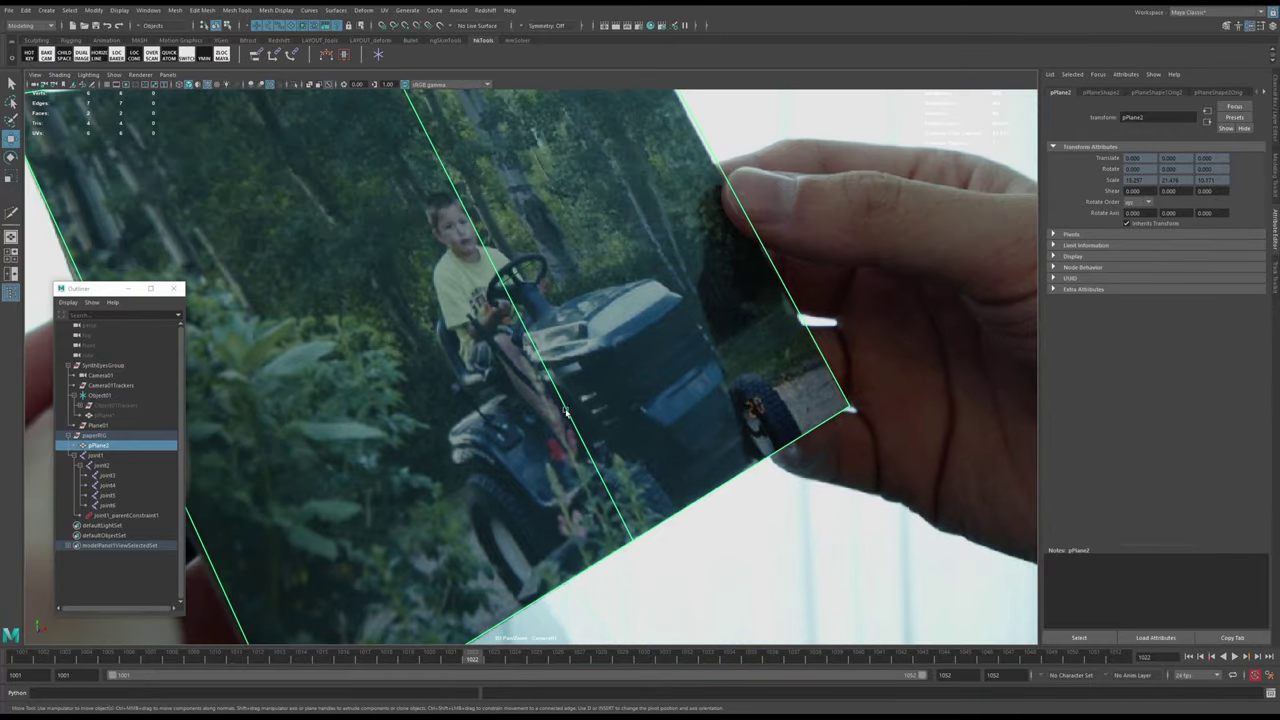
pyautogui.keyDown('alt'); pyautogui.moveTo(612, 447); pyautogui.dragTo(527, 354, button='middle'); pyautogui.keyUp('alt')
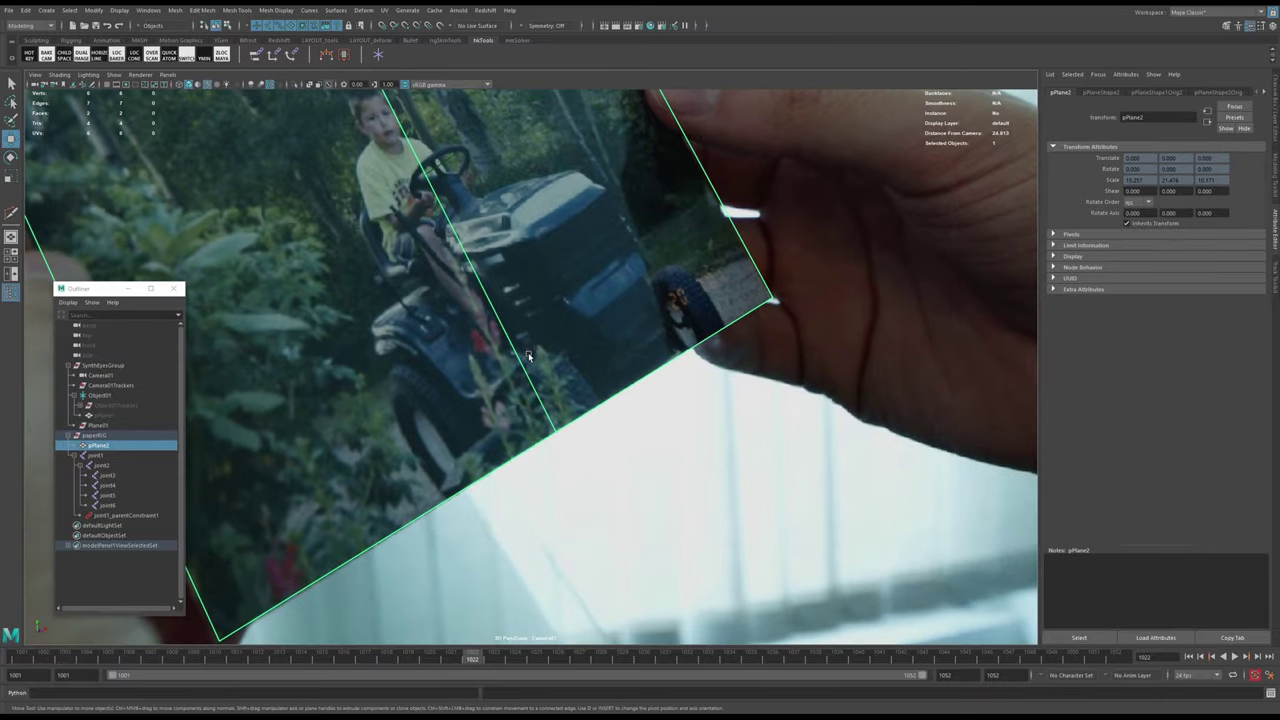
pyautogui.keyDown('alt'); pyautogui.moveTo(483, 294); pyautogui.dragTo(536, 390, button='middle'); pyautogui.keyUp('alt')
pyautogui.keyDown('alt'); pyautogui.moveTo(562, 462); pyautogui.dragTo(452, 287, button='middle'); pyautogui.keyUp('alt')
pyautogui.keyDown('alt'); pyautogui.moveTo(500, 310); pyautogui.dragTo(668, 371, button='right'); pyautogui.keyUp('alt')
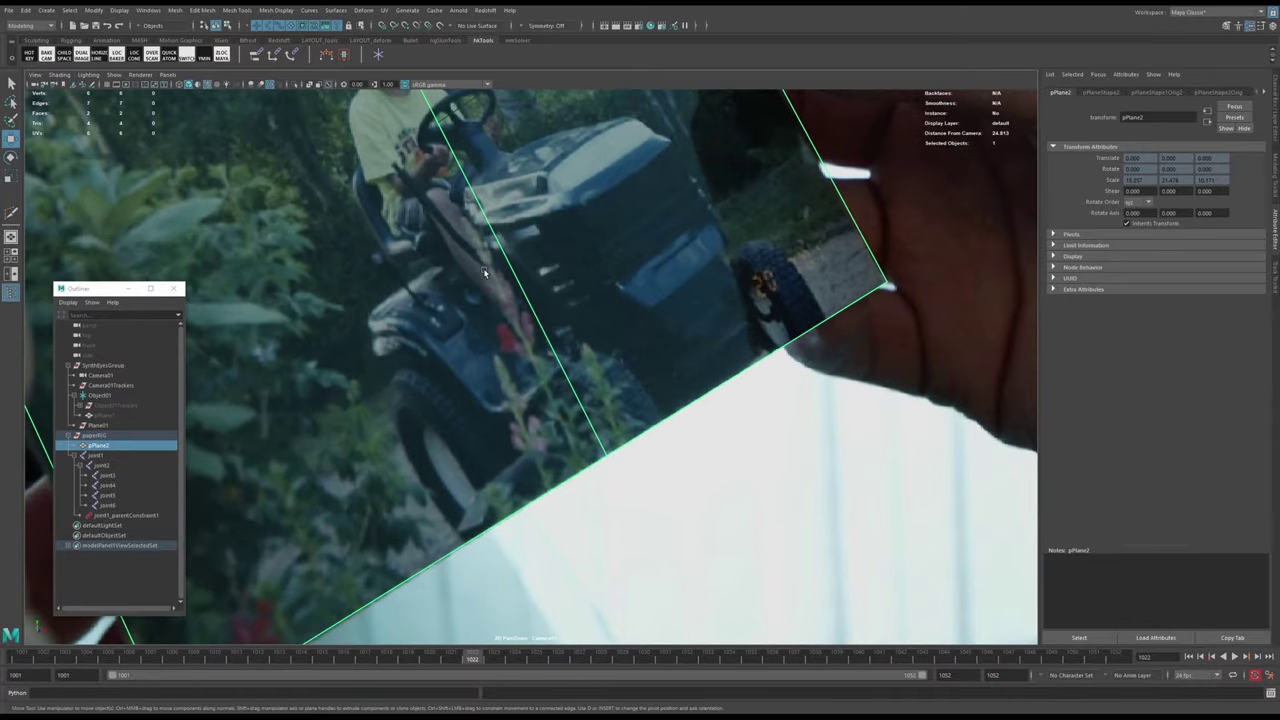
pyautogui.keyDown('alt'); pyautogui.moveTo(598, 433); pyautogui.dragTo(540, 391, button='middle'); pyautogui.keyUp('alt')
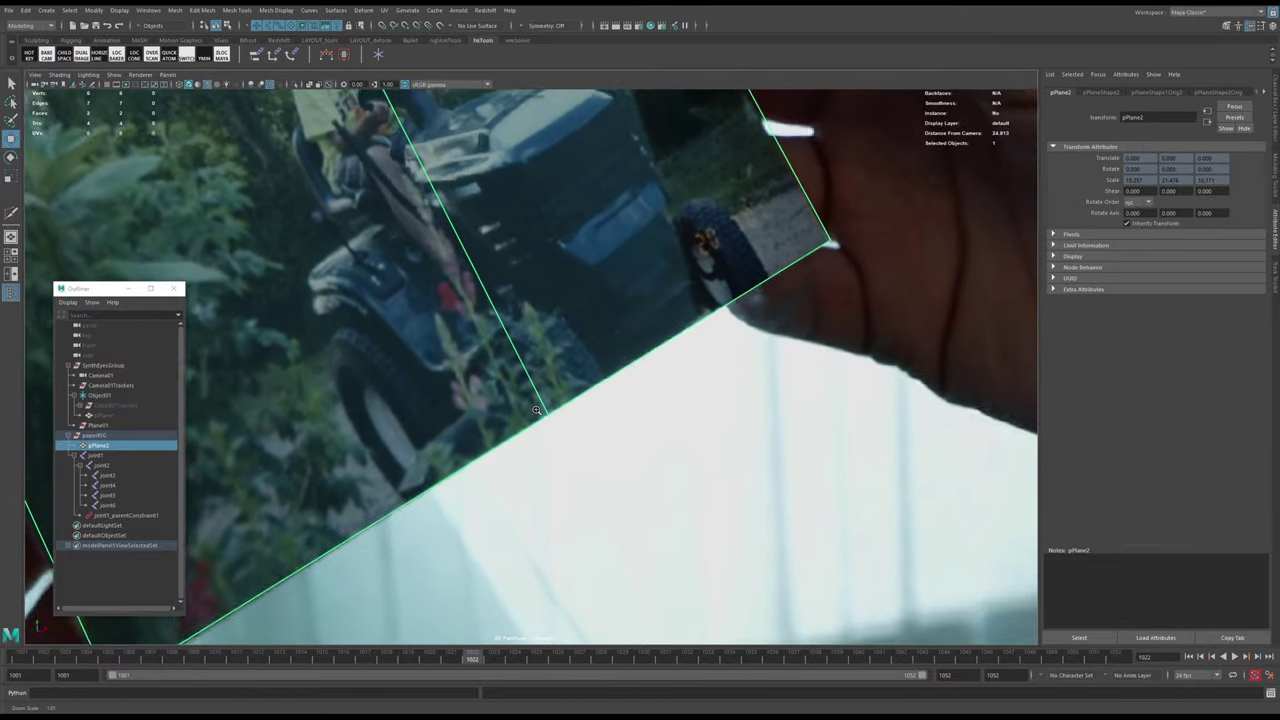
pyautogui.keyDown('alt'); pyautogui.moveTo(540, 400); pyautogui.dragTo(567, 430, button='right'); pyautogui.keyUp('alt')
# - At frame 1006, create a cluster on the vertex at the near end of the middle edge loop and test moving it
pyautogui.moveTo(466, 659)
pyautogui.mouseDown()
pyautogui.moveTo(106, 630)
pyautogui.moveTo(280, 623)
pyautogui.moveTo(83, 605)
pyautogui.moveTo(340, 612)
pyautogui.moveTo(97, 594)
pyautogui.moveTo(129, 594)
pyautogui.mouseUp()
pyautogui.moveTo(635, 292); pyautogui.dragTo(586, 291, button='right')
pyautogui.moveTo(620, 265); pyautogui.dragTo(682, 366)
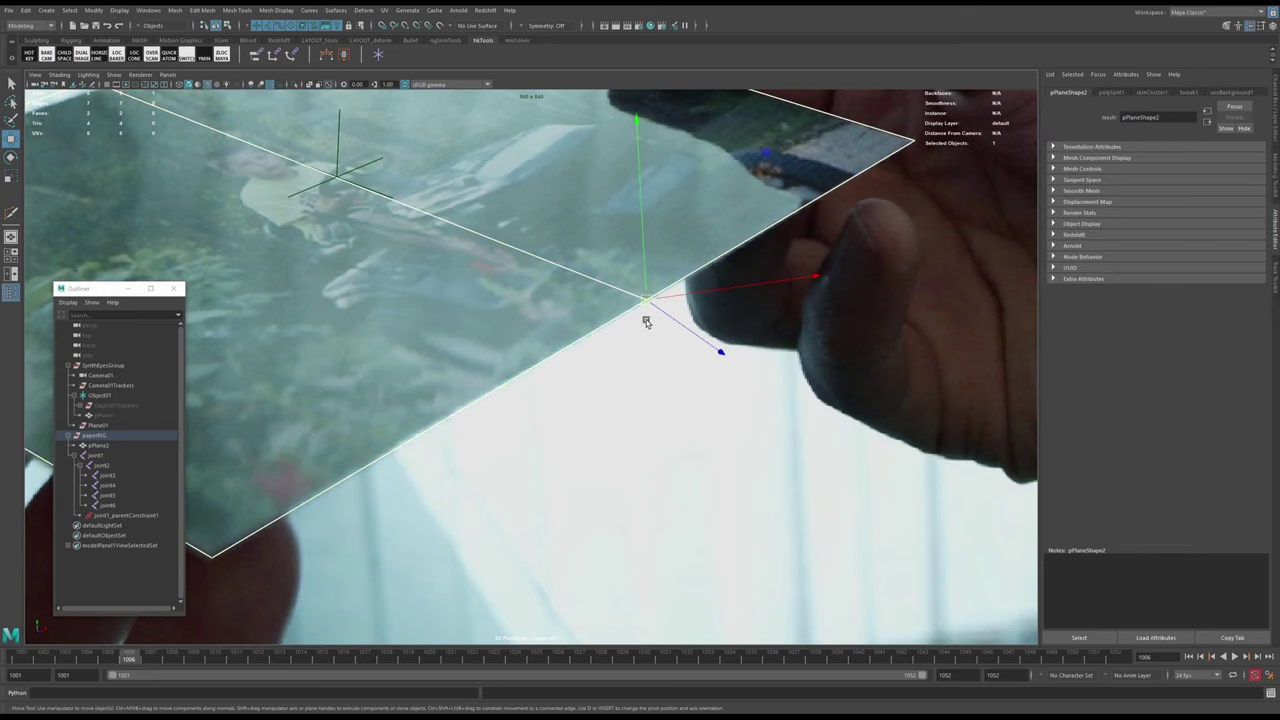
pyautogui.moveTo(598, 285); pyautogui.dragTo(634, 294, button='right')
pyautogui.click(439, 41)
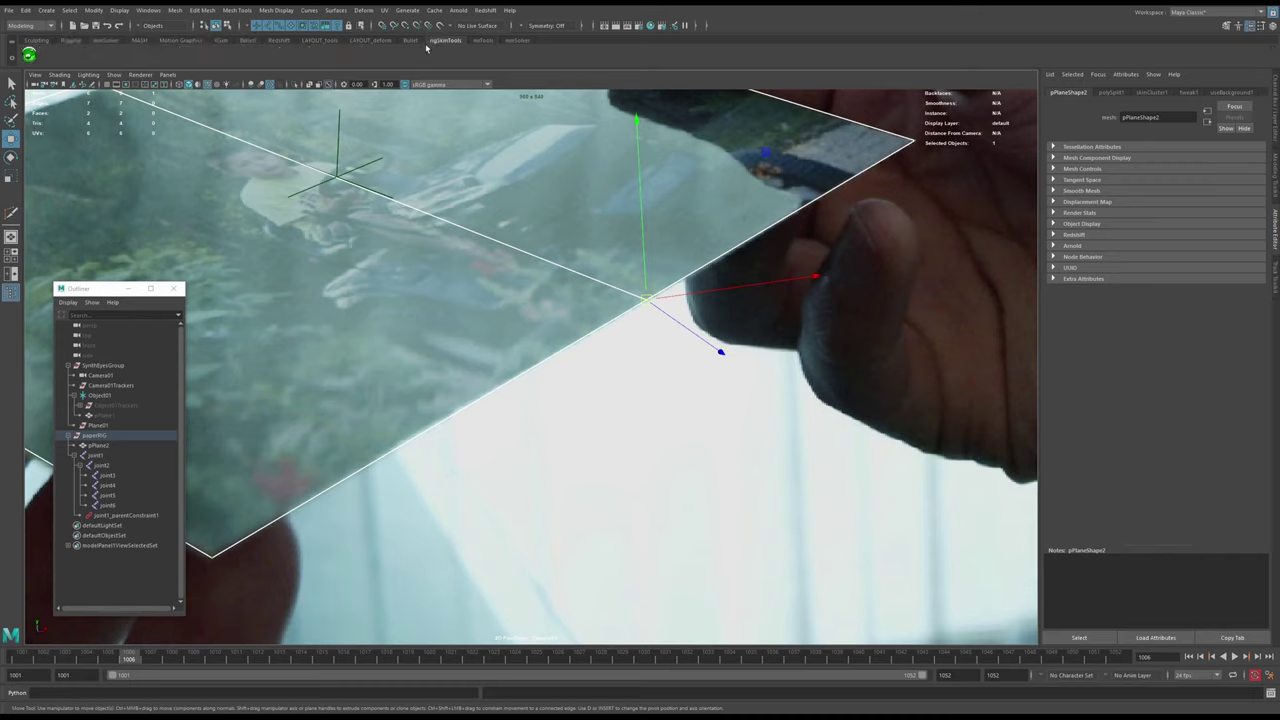
pyautogui.click(479, 41)
pyautogui.press('space')
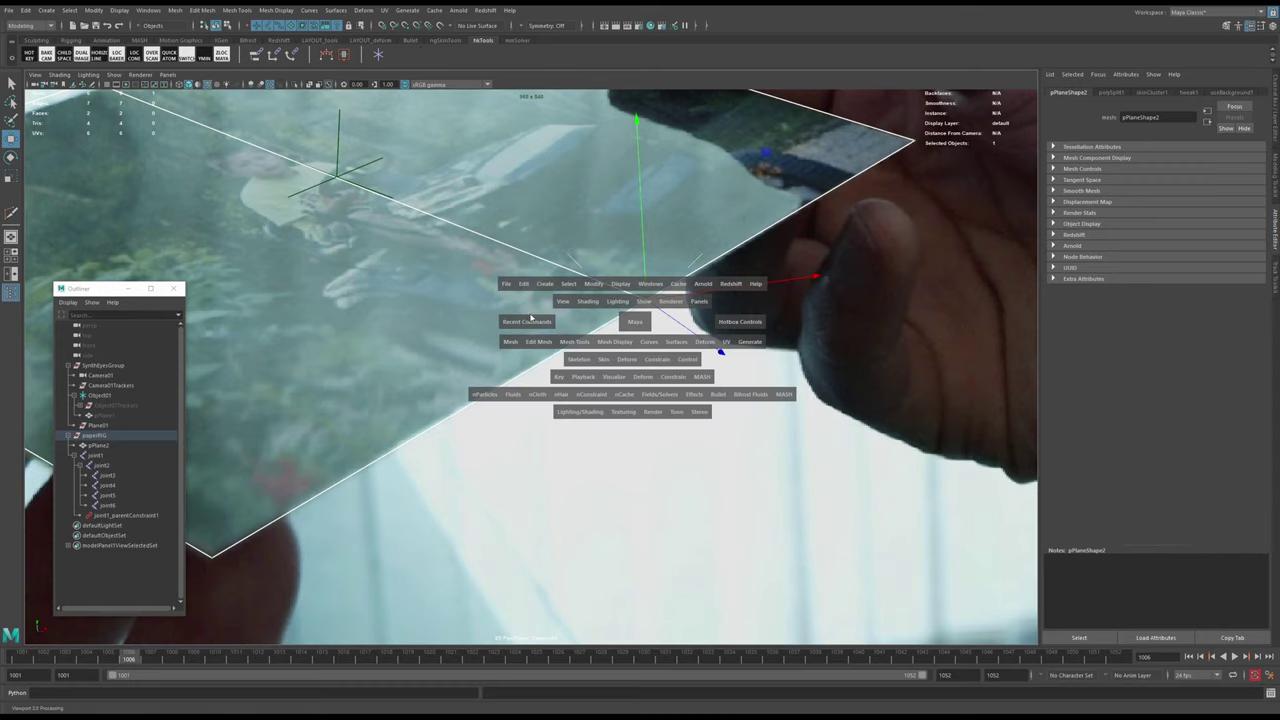
pyautogui.moveTo(531, 318); pyautogui.dragTo(539, 444)
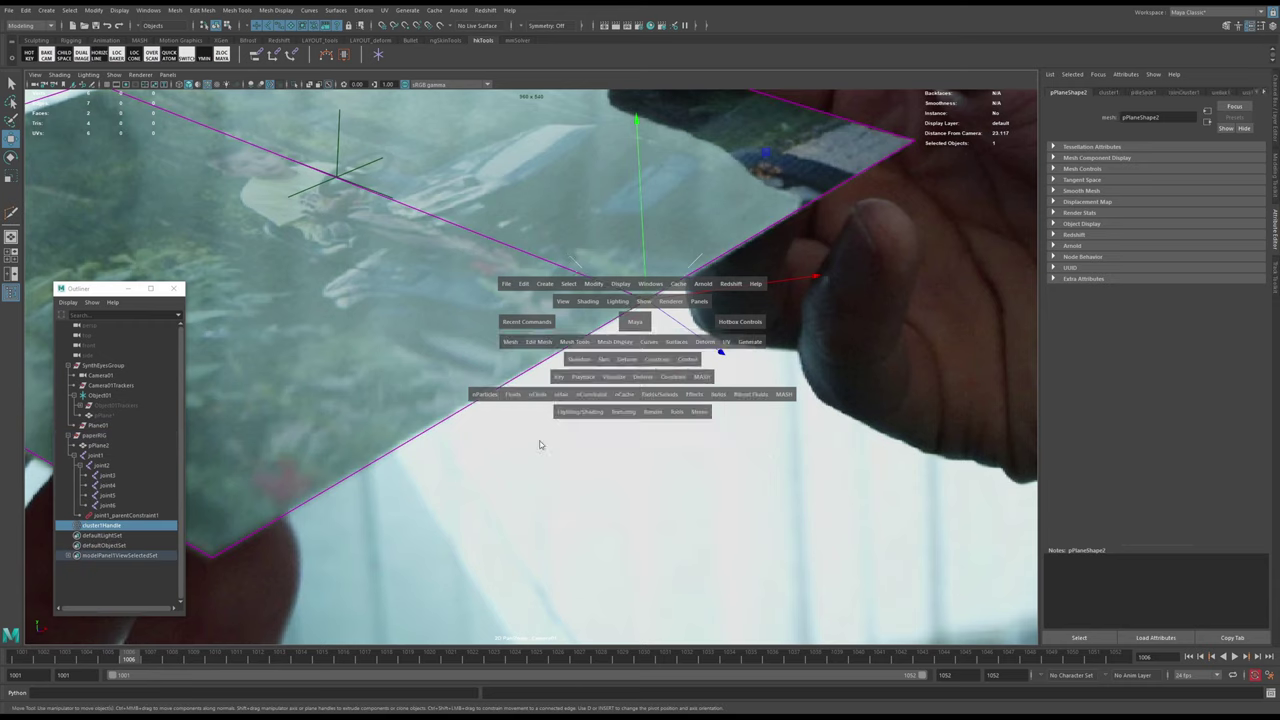
pyautogui.moveTo(641, 298)
pyautogui.mouseDown()
pyautogui.moveTo(651, 306)
pyautogui.moveTo(640, 304)
pyautogui.mouseUp()
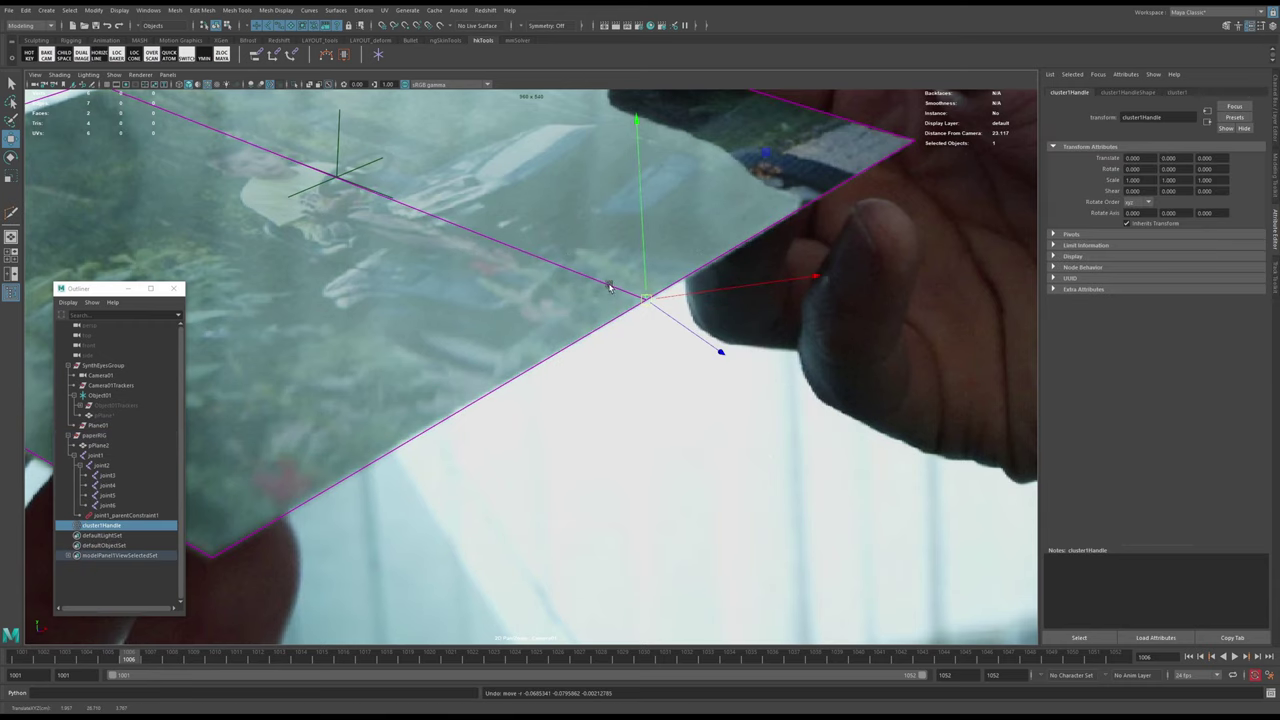
# - Create a locator and place it just off the plane's near edge, close to the fingertip of the hand holding the photo
pyautogui.press('space')
pyautogui.moveTo(515, 246); pyautogui.dragTo(574, 406)
pyautogui.moveTo(610, 302); pyautogui.dragTo(645, 299, button='middle')
pyautogui.moveTo(645, 299); pyautogui.dragTo(773, 345)
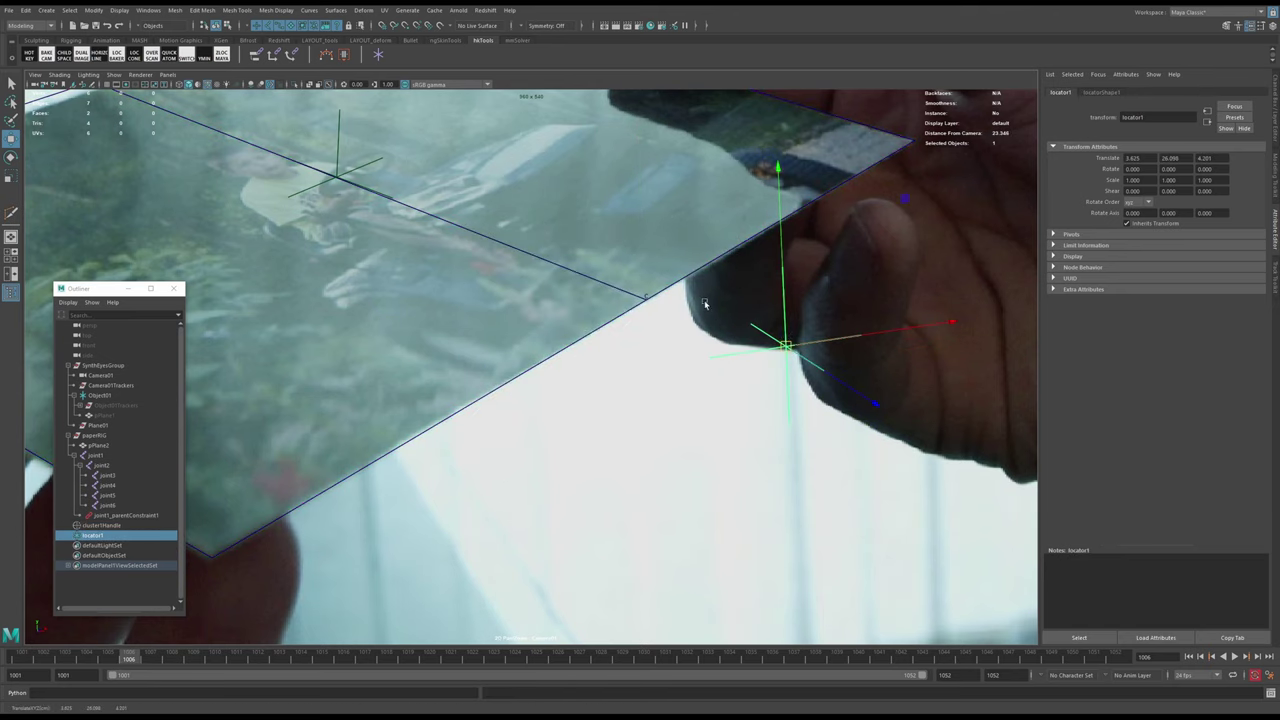
# - Constrain the locator to the edge loop's near-end vertex on pPlane2 with a Point On Poly constraint
pyautogui.moveTo(600, 287); pyautogui.dragTo(557, 283, button='right')
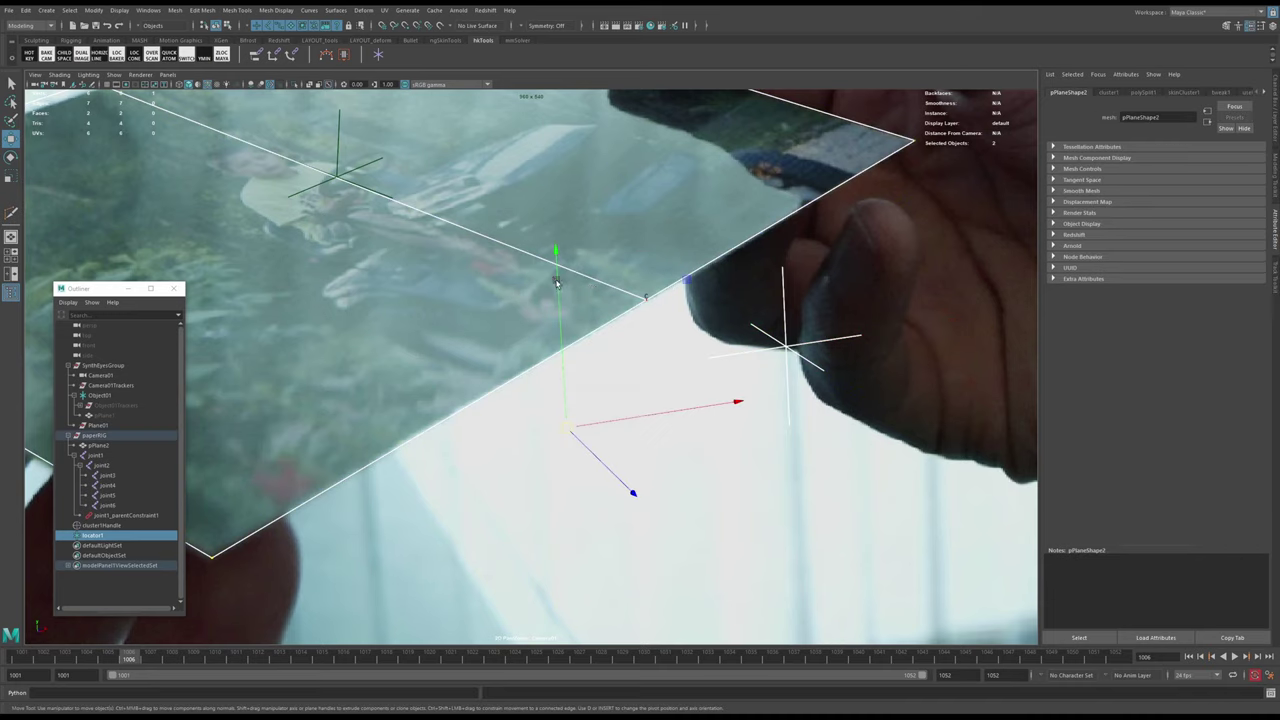
pyautogui.click(632, 296)
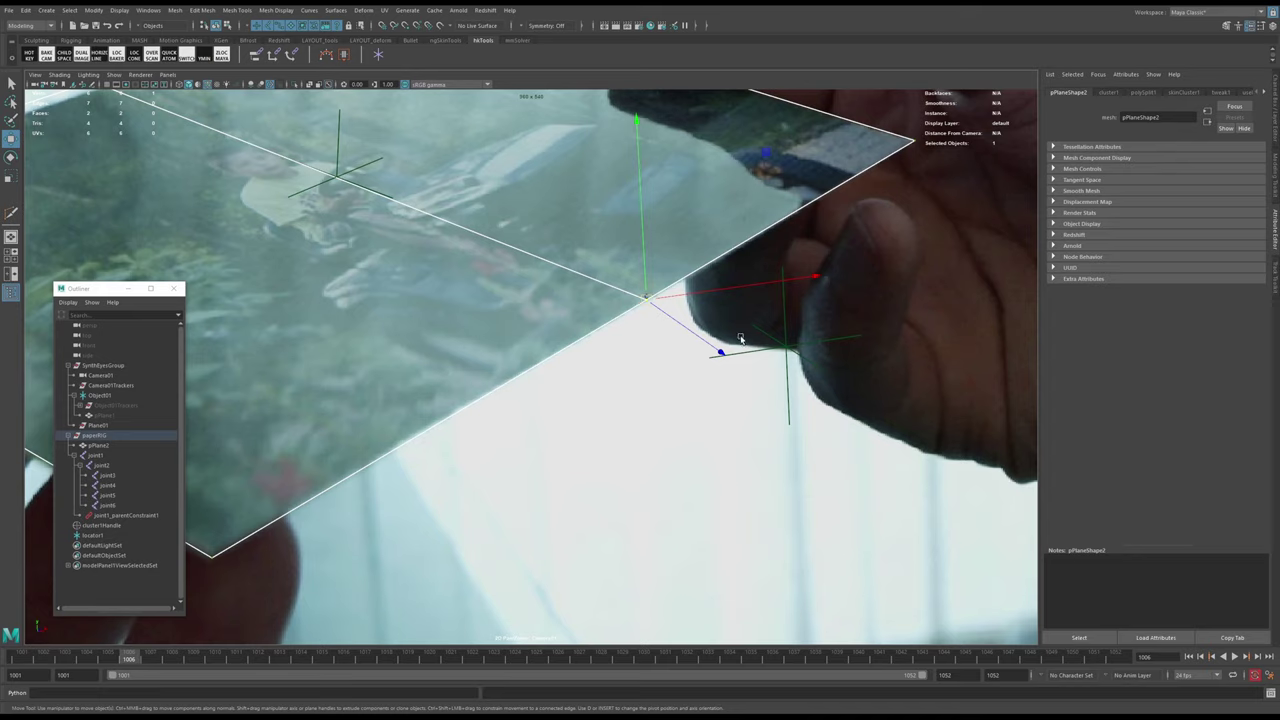
pyautogui.keyDown('shift'); pyautogui.click(789, 350); pyautogui.keyUp('shift')
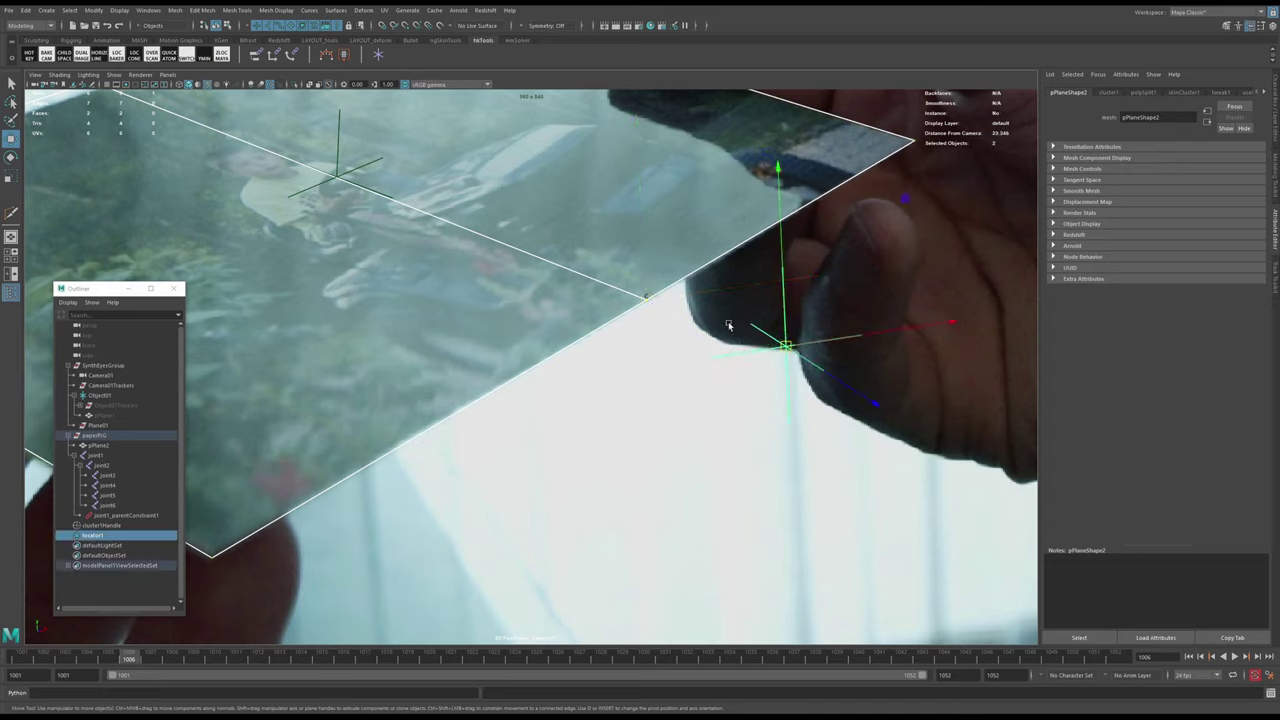
pyautogui.press('space')
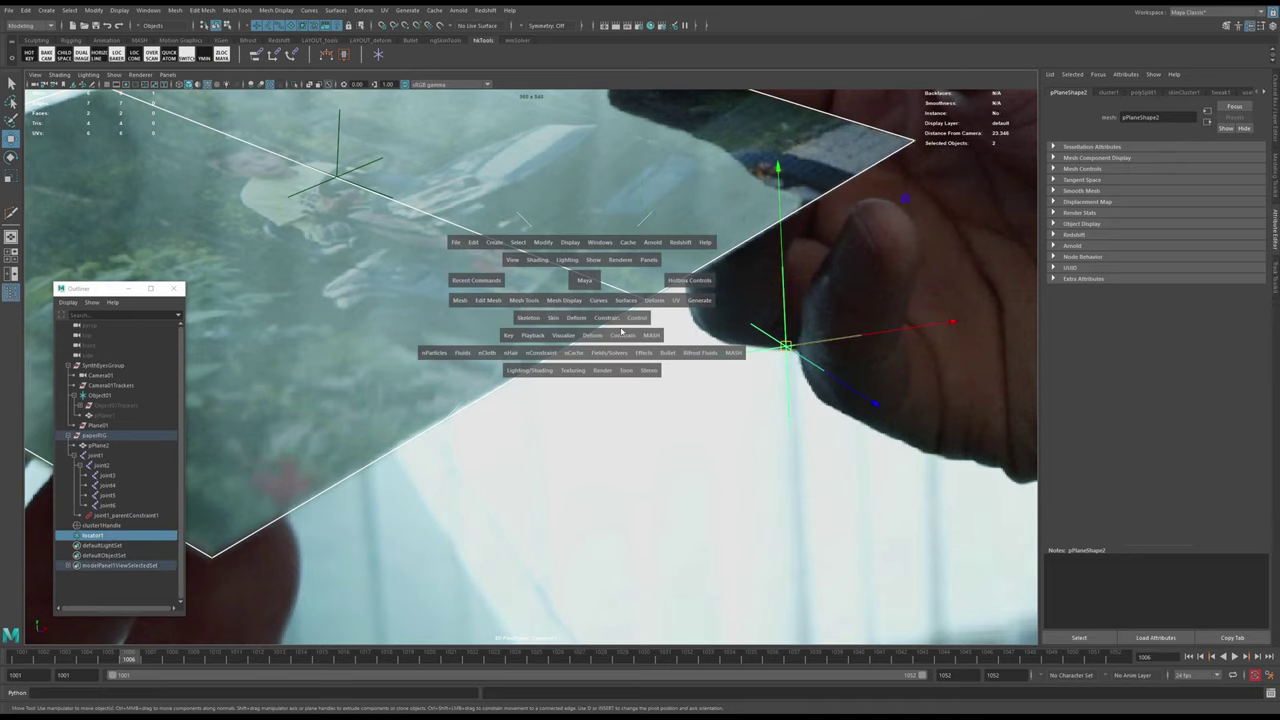
pyautogui.click(621, 332)
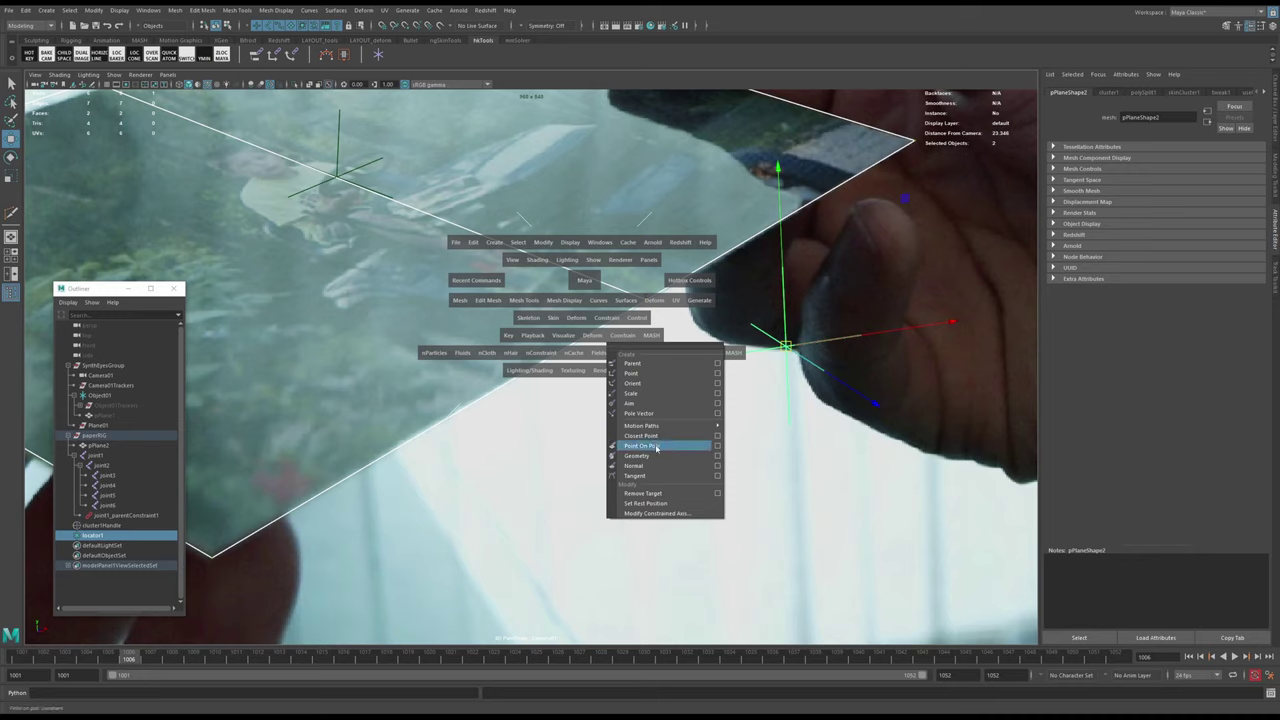
pyautogui.click(656, 446)
# - Centre the camera view on the constrained locator, checking it at frame 1004, and hide locators in the viewport
pyautogui.click(644, 318)
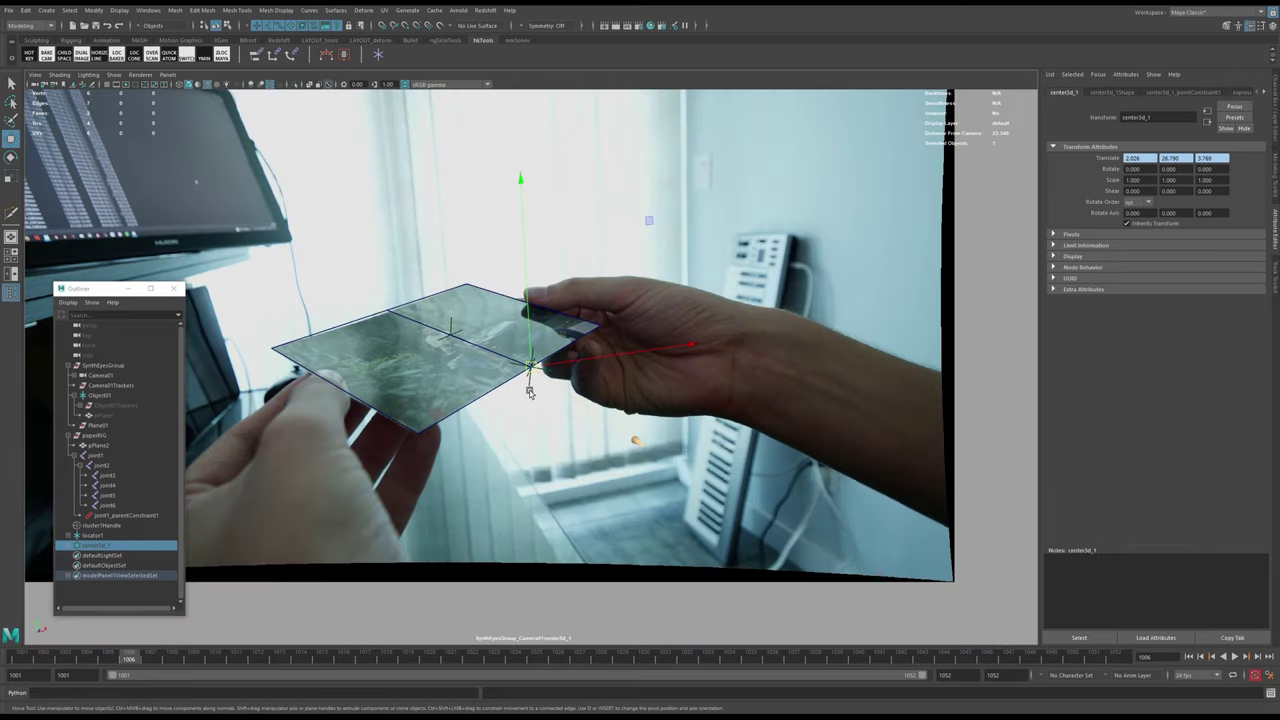
pyautogui.moveTo(512, 402); pyautogui.dragTo(654, 448, button='right')
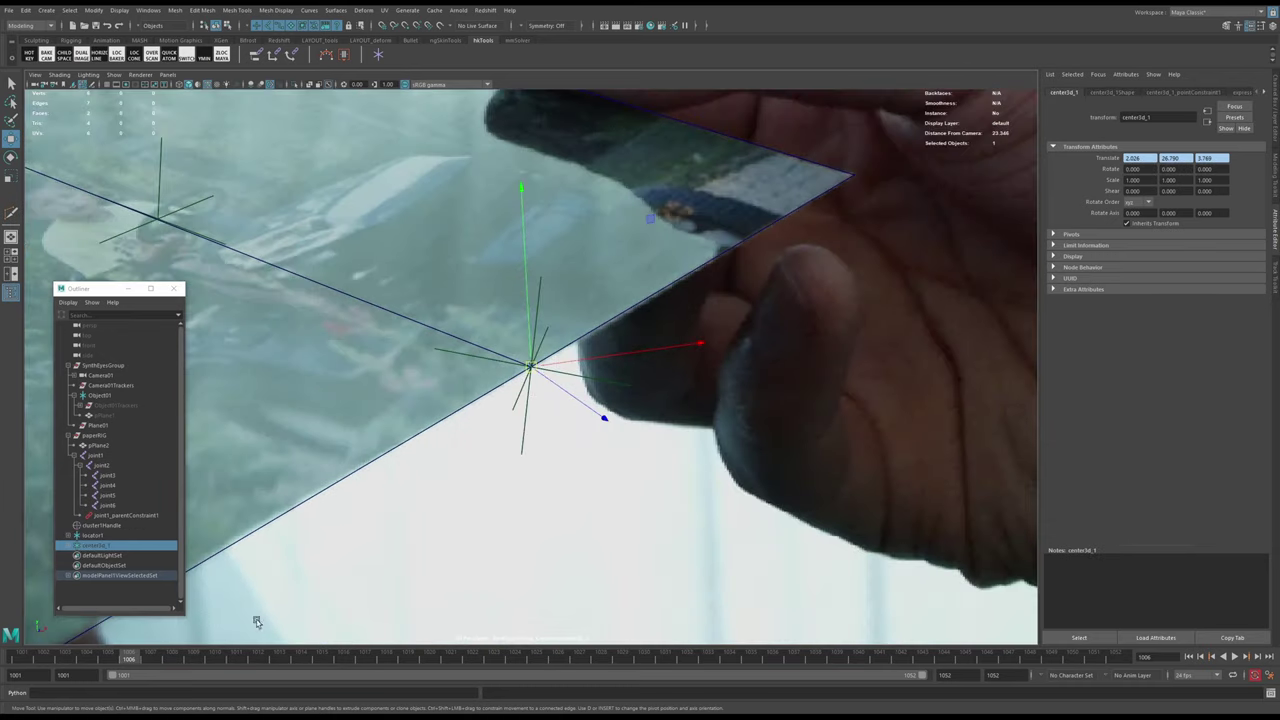
pyautogui.moveTo(129, 660); pyautogui.dragTo(87, 632)
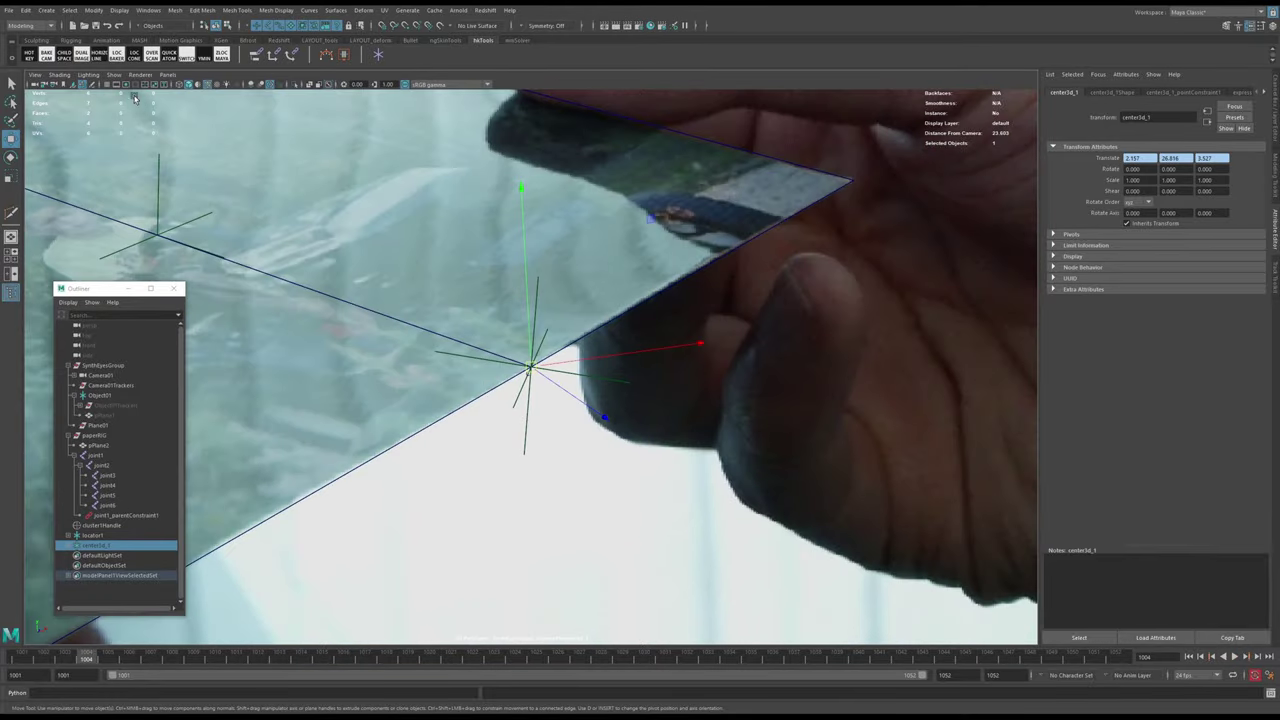
pyautogui.click(114, 74)
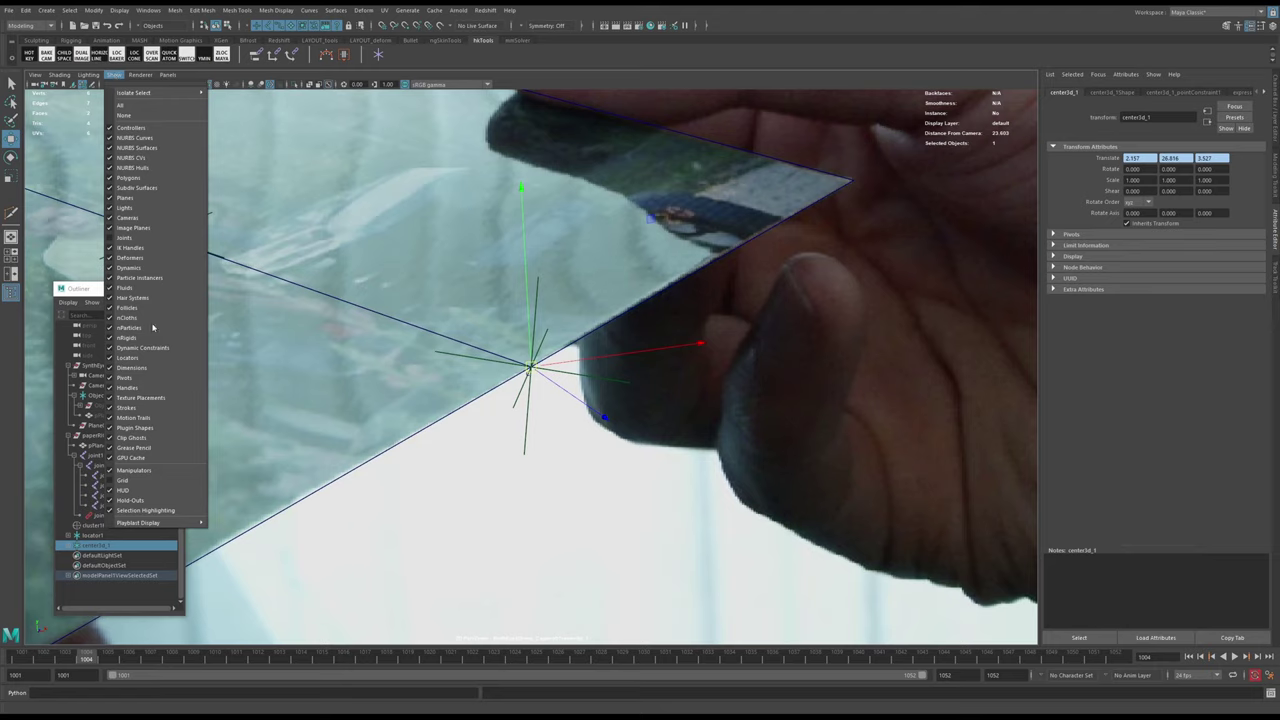
pyautogui.click(149, 360)
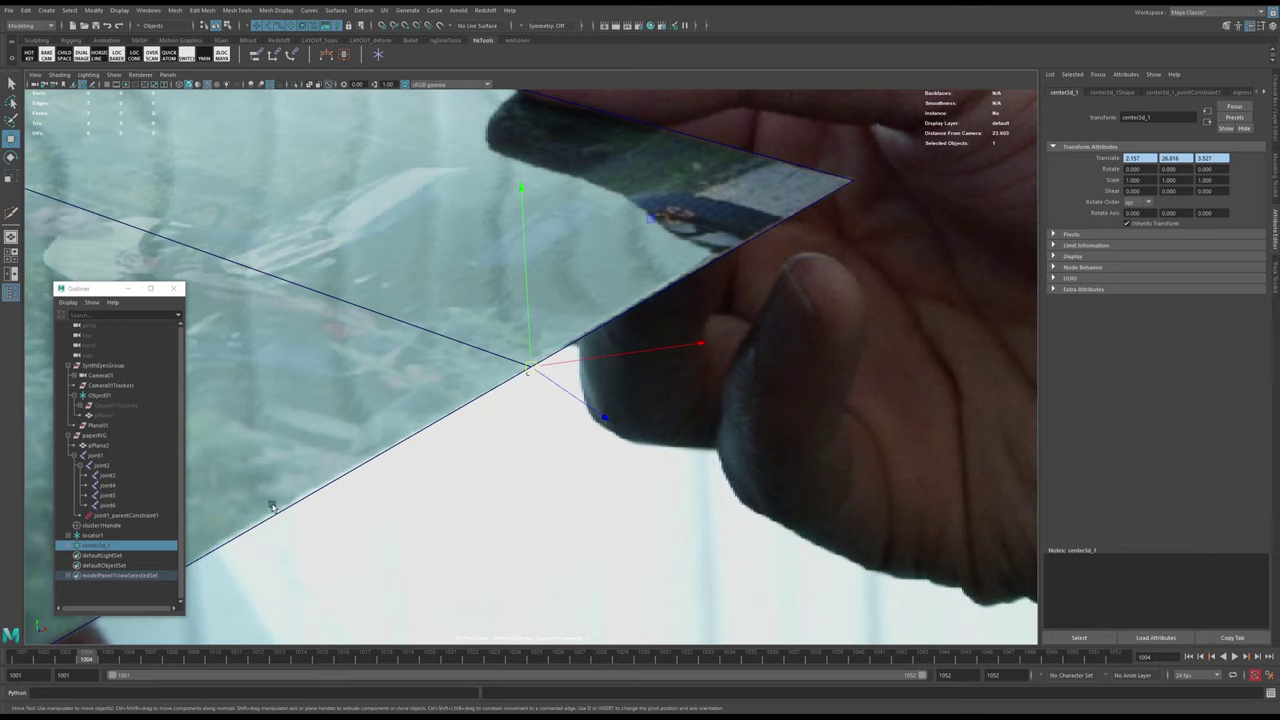
# - Select cluster1Handle, collapse the paperRIG group in the Outliner, and try moving the cluster against the photo's edge
pyautogui.click(107, 525)
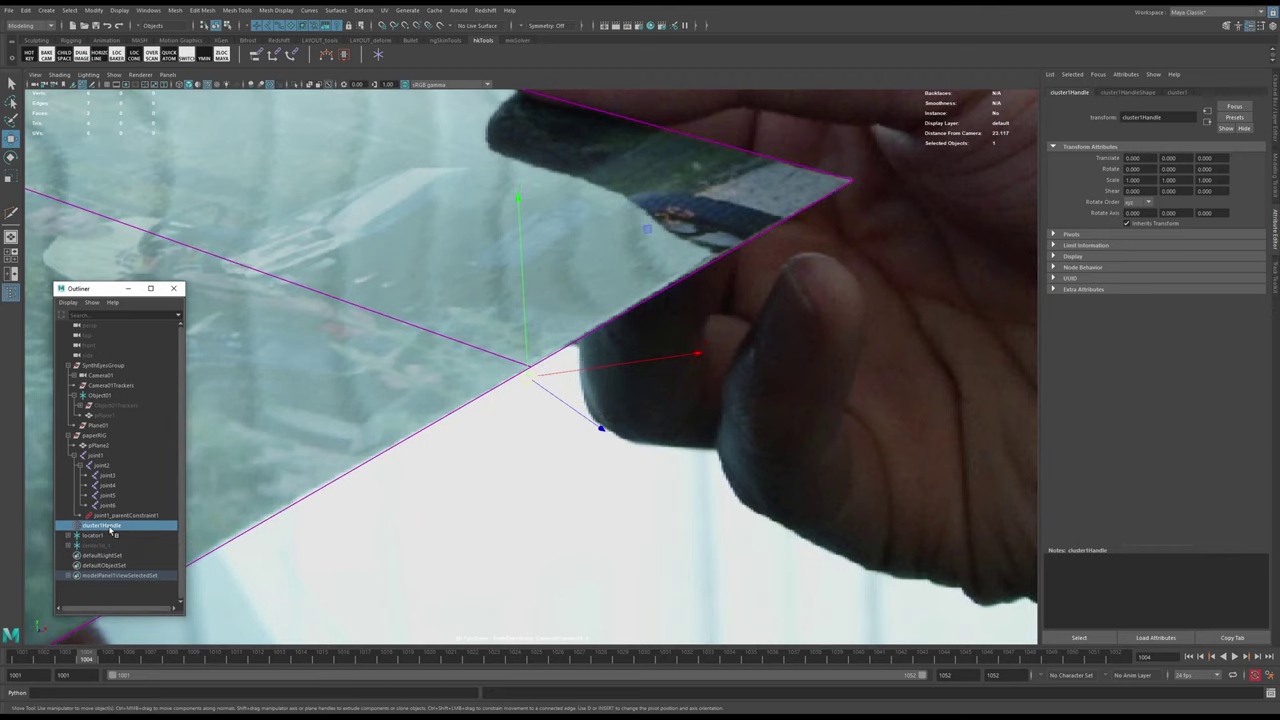
pyautogui.click(69, 437)
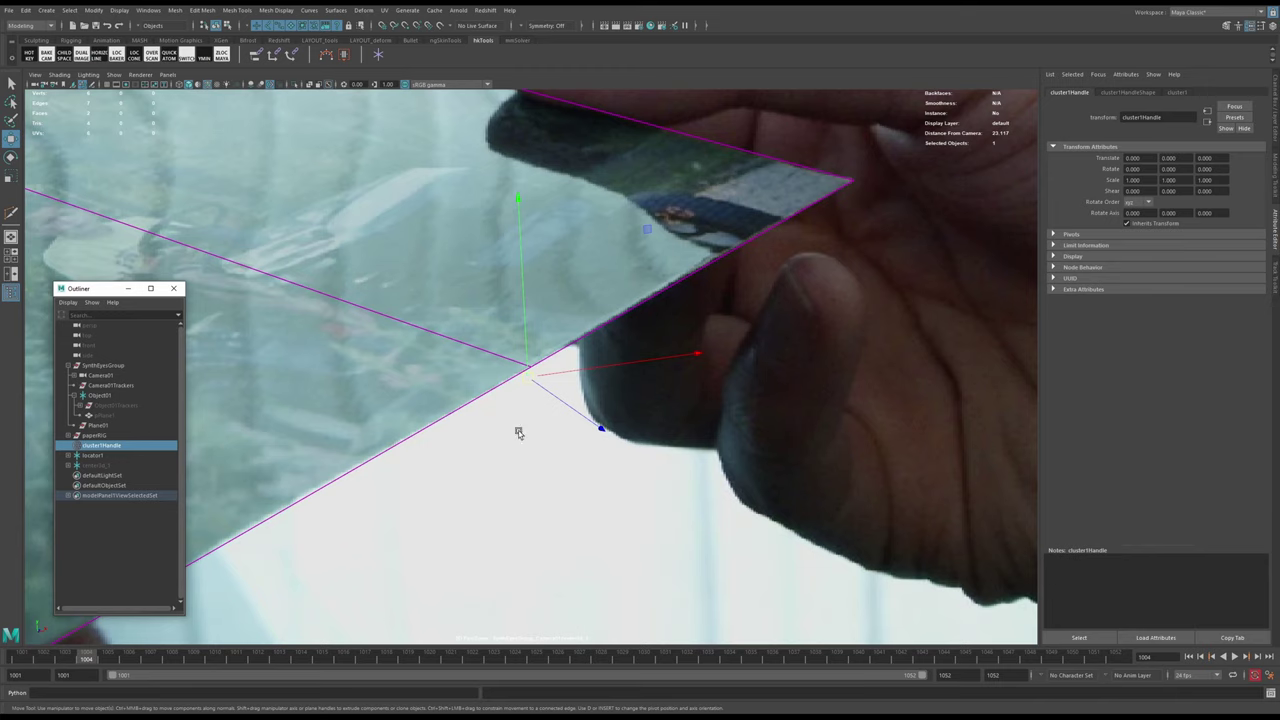
pyautogui.moveTo(527, 381)
pyautogui.mouseDown()
pyautogui.moveTo(523, 403)
pyautogui.moveTo(511, 400)
pyautogui.moveTo(523, 373)
pyautogui.mouseUp()
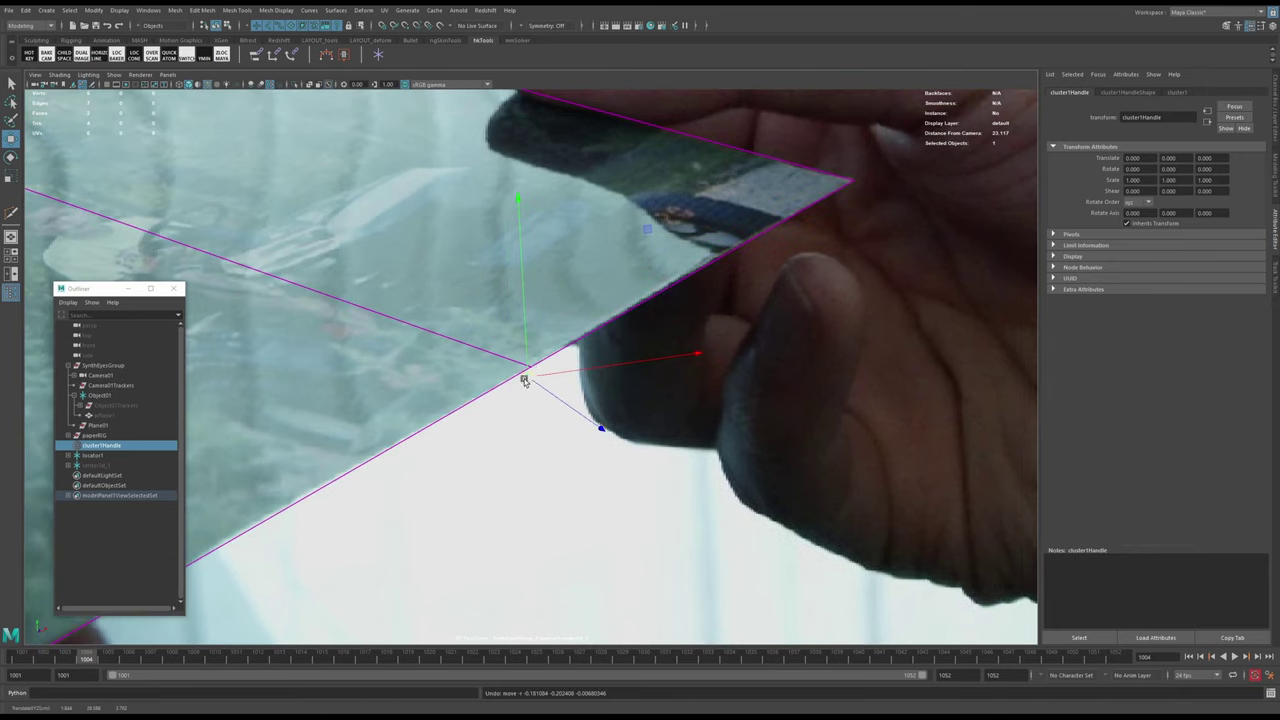
# - Undo the last cluster handle move, then key its translation at frame 1004 and fit the plane edge at frame 1005
pyautogui.hotkey('ctrl', 'z')
pyautogui.hotkey('shift', 'w')
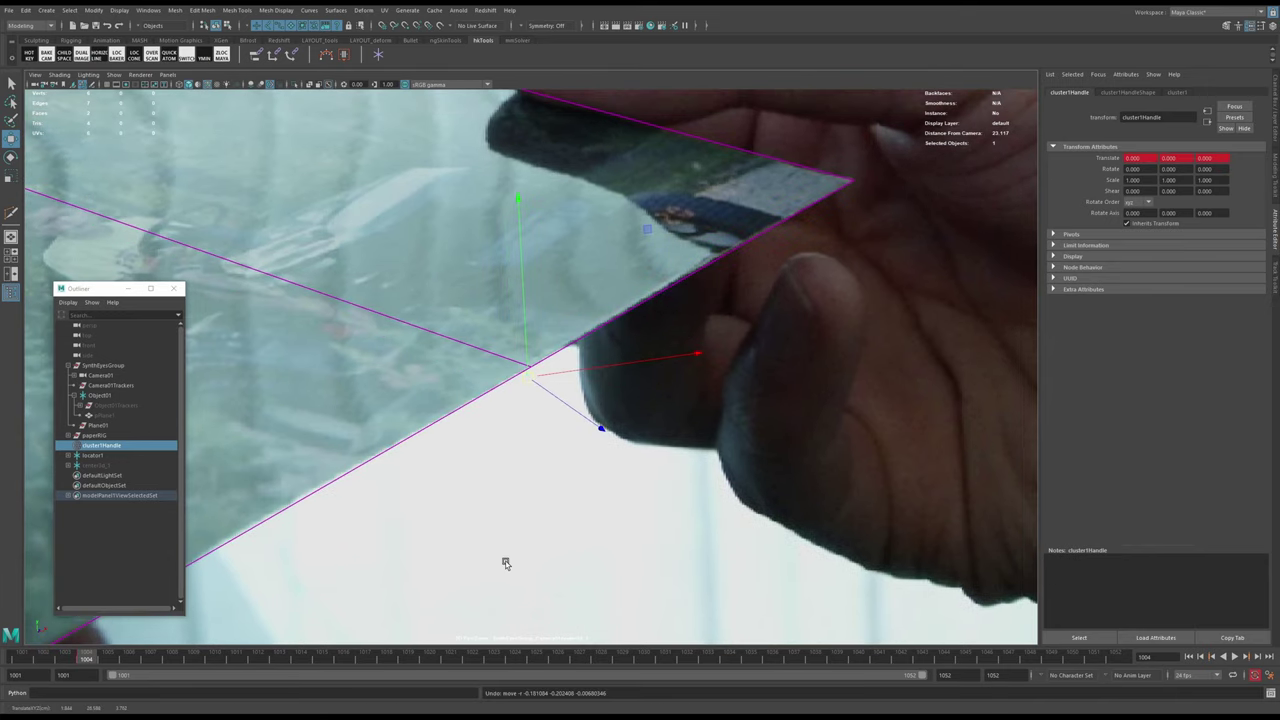
pyautogui.hotkey('alt', '.')
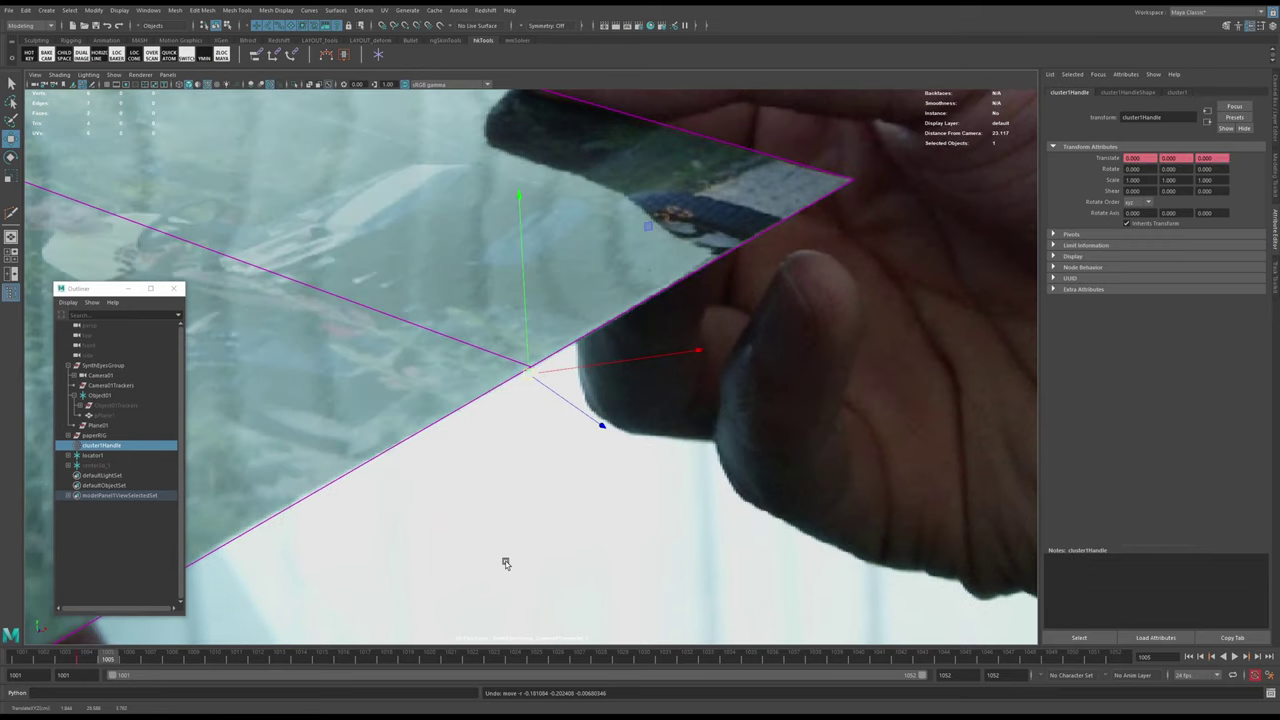
pyautogui.hotkey('alt', ',')
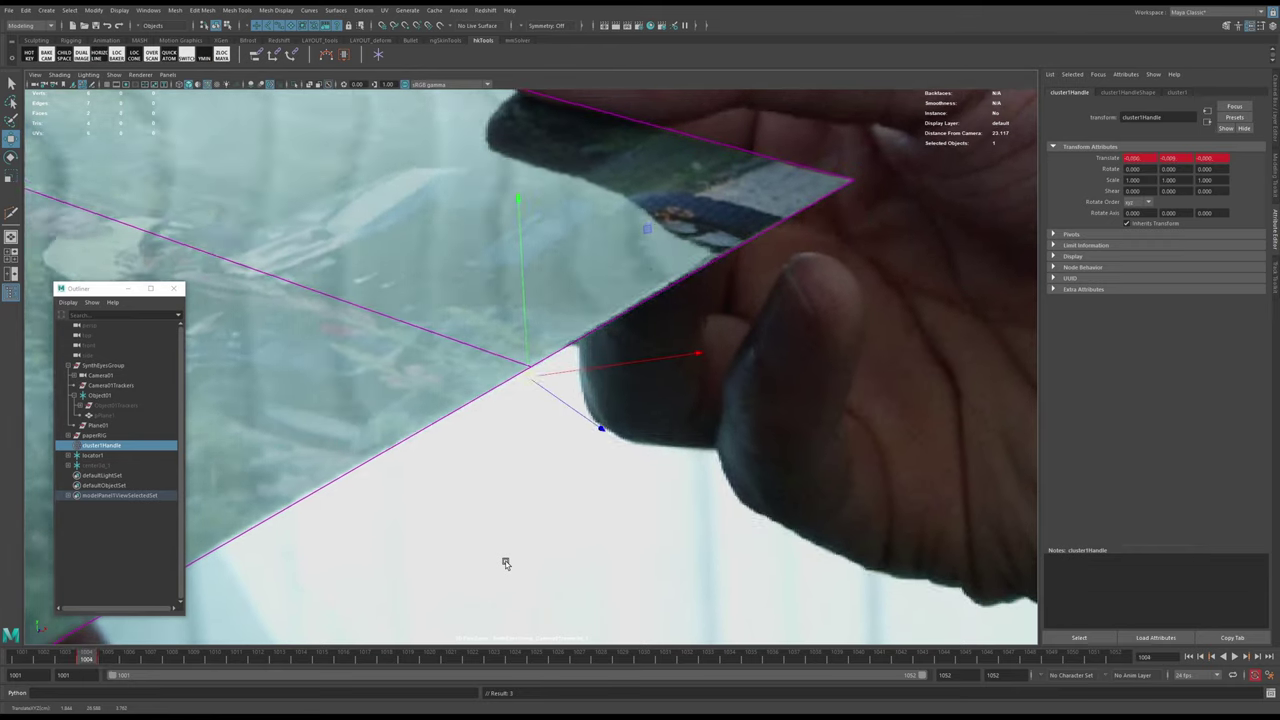
pyautogui.hotkey('alt', '.')
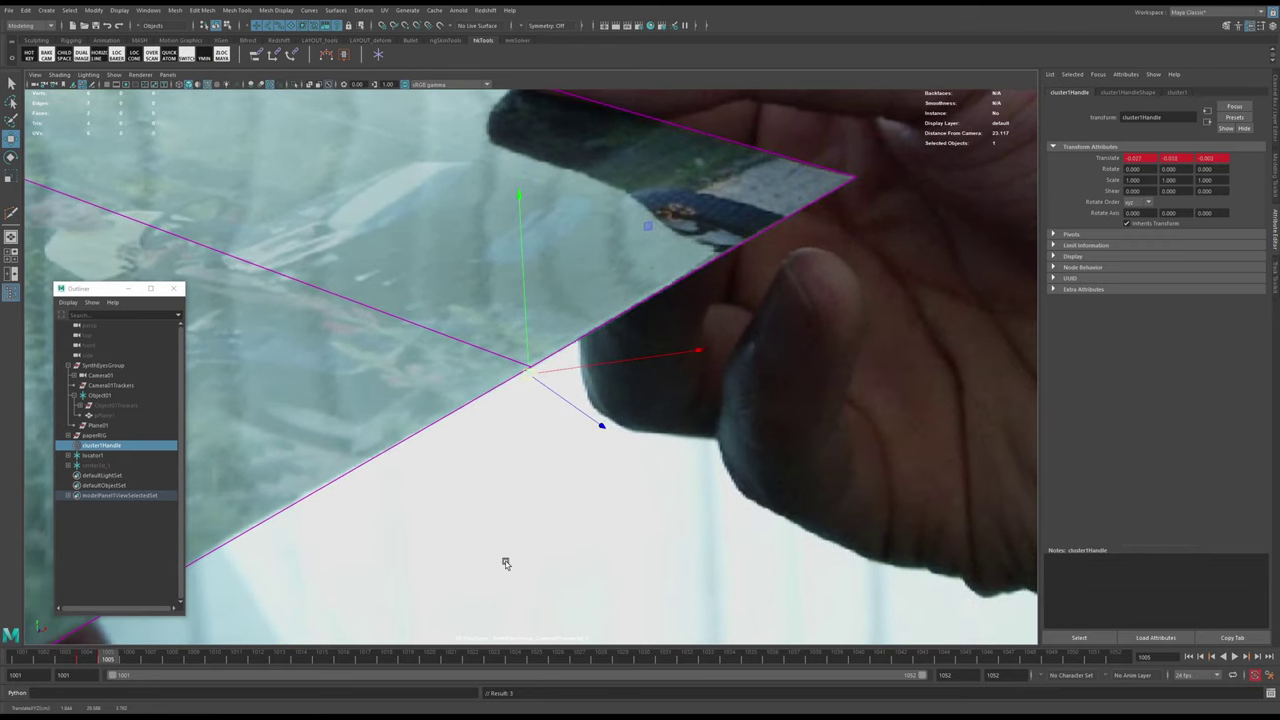
pyautogui.hotkey('alt', ',')
pyautogui.hotkey('alt', '.')
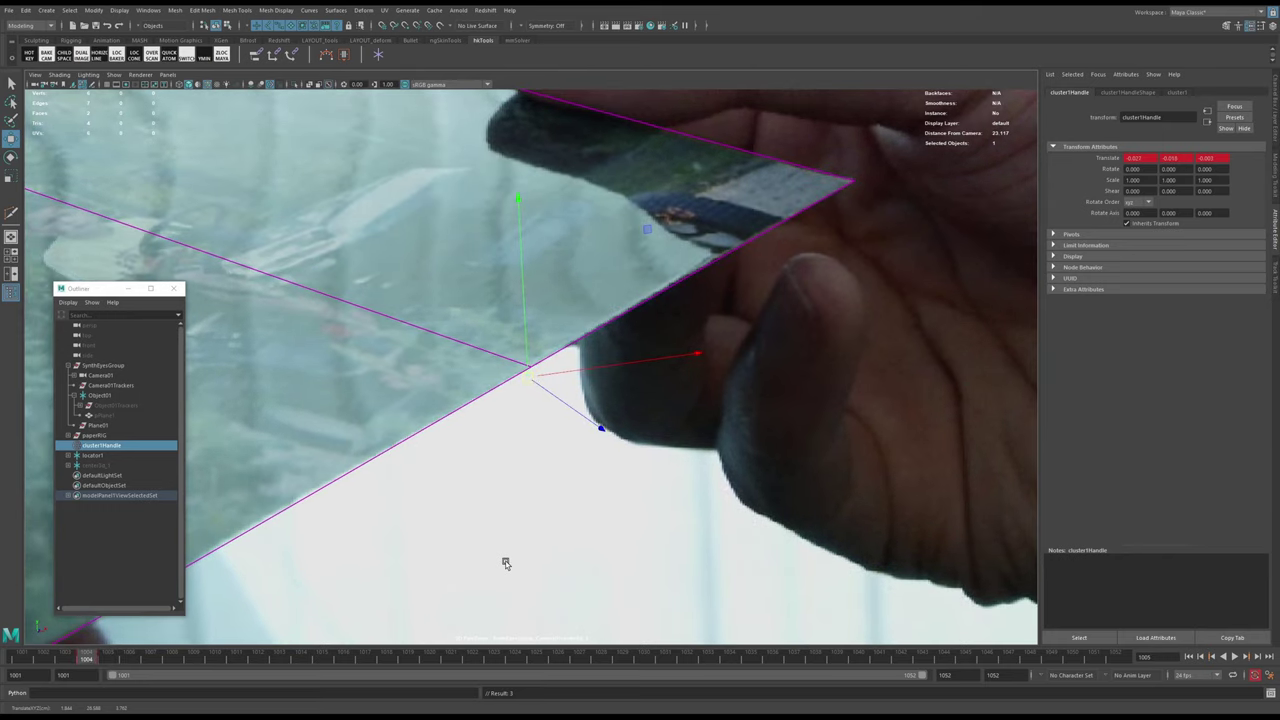
# - Working back from frame 1003 to 1001, adjust and key the cluster handle so the plane's lower edge follows the photo's edge
pyautogui.hotkey('alt', ',')
pyautogui.hotkey('alt', ',')
pyautogui.hotkey('alt', ',')
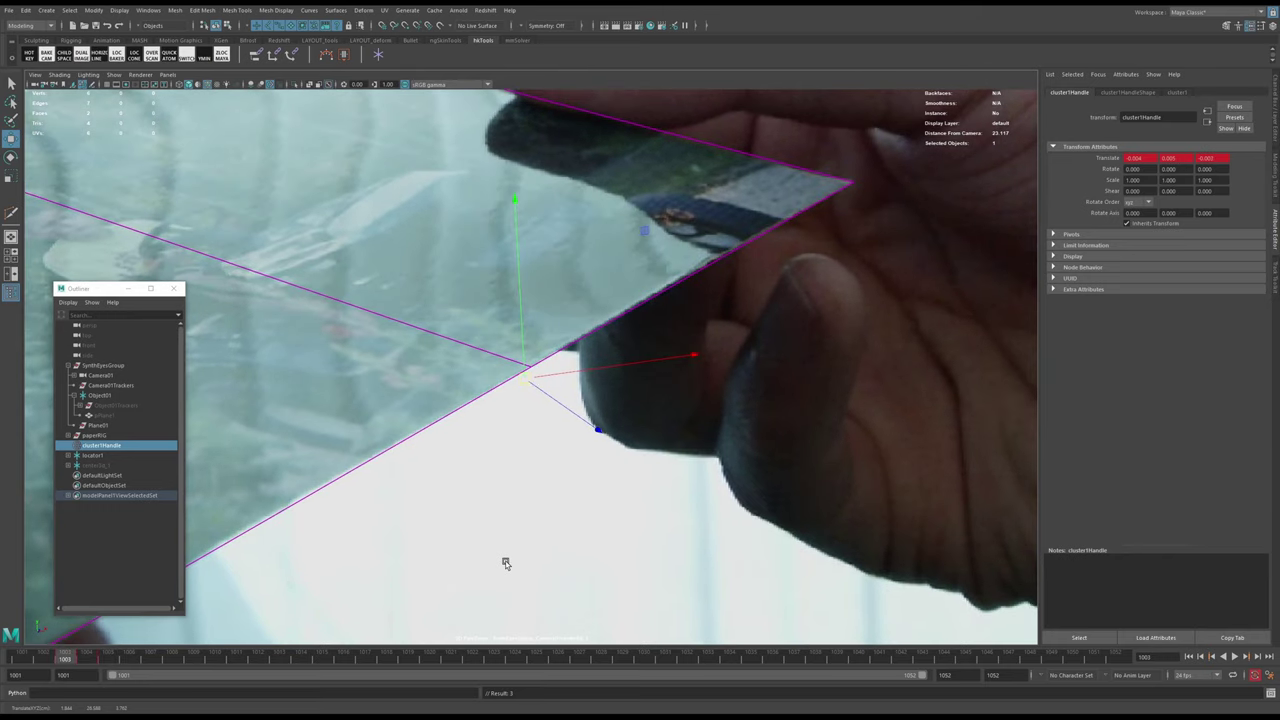
pyautogui.hotkey('alt', '.')
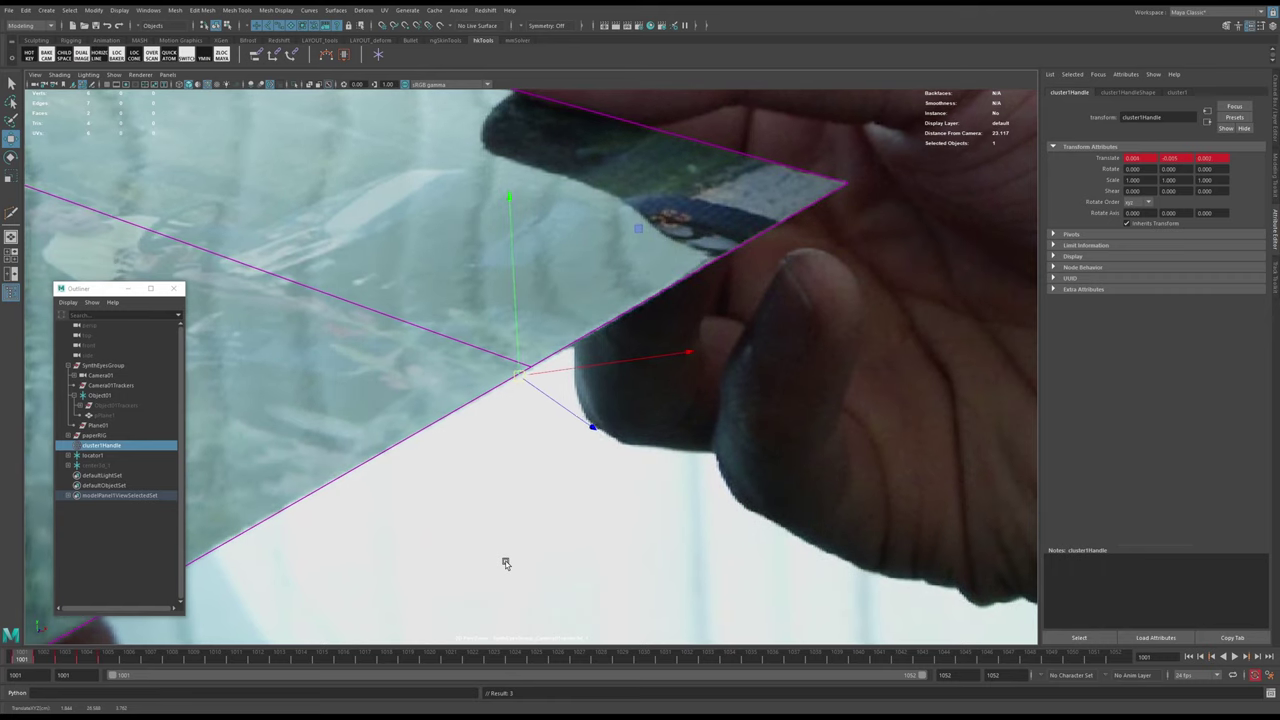
pyautogui.hotkey('alt', ',')
pyautogui.hotkey('alt', ',')
pyautogui.hotkey('alt', '.')
pyautogui.hotkey('alt', ',')
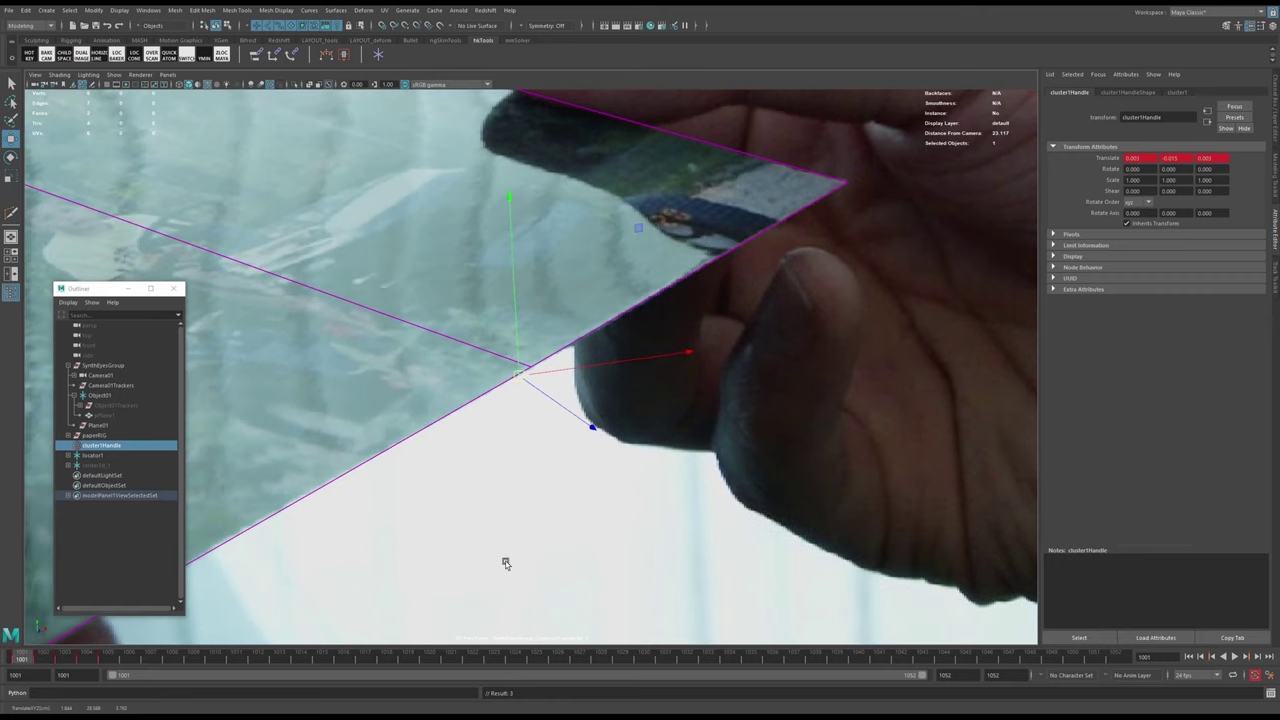
# - Compare the plane's lower edge with the photo's edge frame by frame from 1001 to 1005
pyautogui.hotkey('alt', '.')
pyautogui.hotkey('alt', ',')
pyautogui.hotkey('alt', '.')
pyautogui.hotkey('alt', ',')
pyautogui.hotkey('alt', '.')
pyautogui.hotkey('alt', ',')
pyautogui.hotkey('alt', '.')
pyautogui.hotkey('alt', '.')
pyautogui.hotkey('alt', '.')
pyautogui.hotkey('alt', '.')
pyautogui.hotkey('alt', '.')
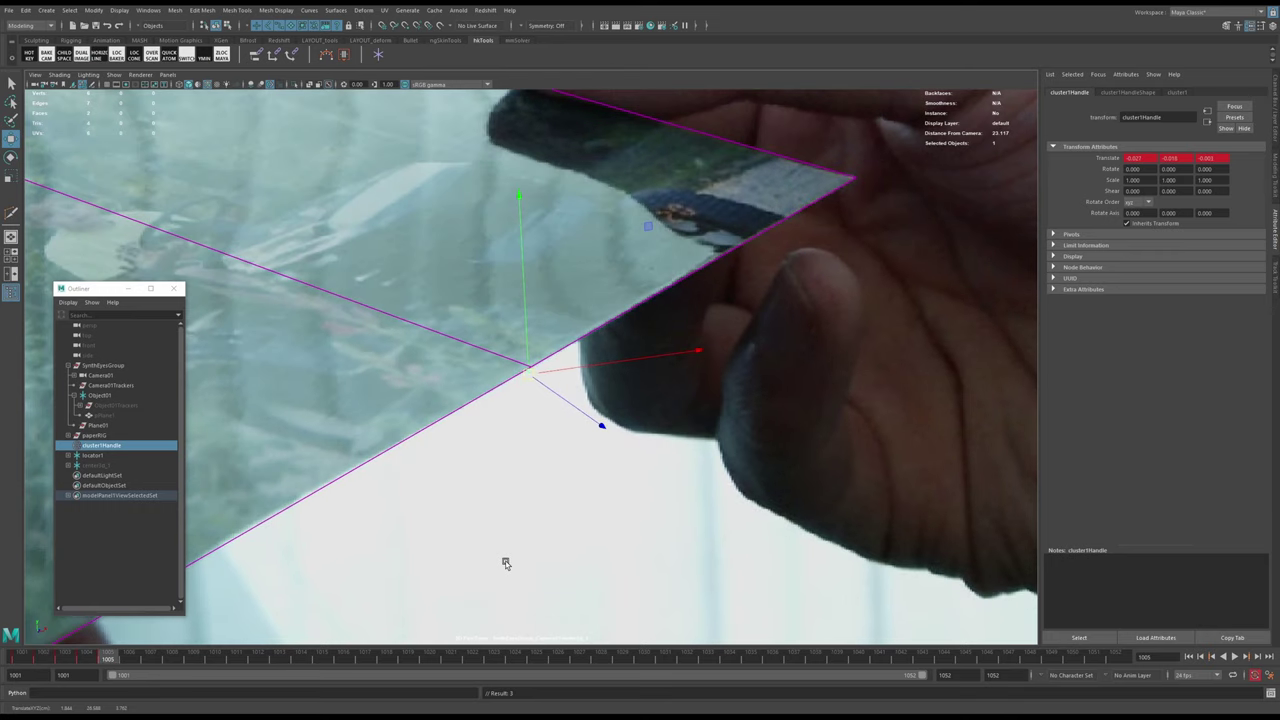
# - Adjust and key the cluster handle at frames 1006 to 1008 to match the bend in the photo's lower edge
pyautogui.hotkey('alt', '.')
pyautogui.hotkey('alt', ',')
pyautogui.hotkey('alt', ',')
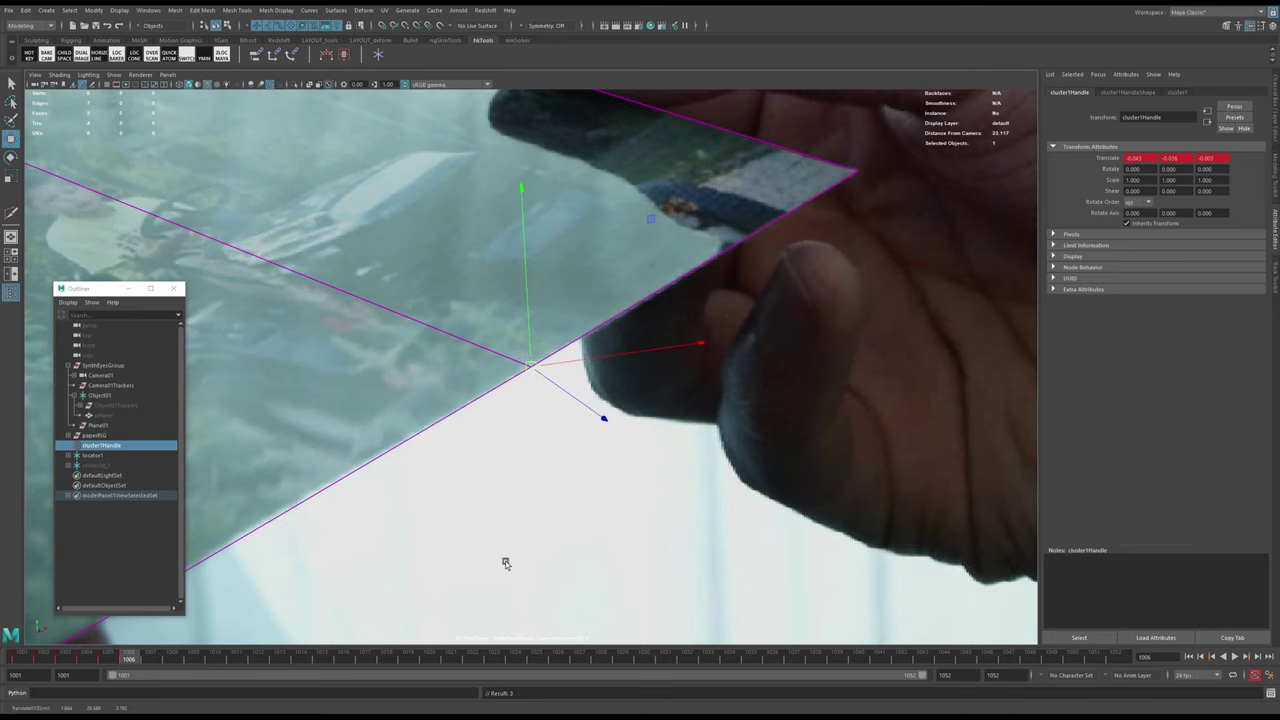
pyautogui.hotkey('alt', ',')
pyautogui.hotkey('alt', '.')
pyautogui.hotkey('alt', '.')
pyautogui.hotkey('alt', ',')
pyautogui.hotkey('alt', '.')
pyautogui.hotkey('alt', '.')
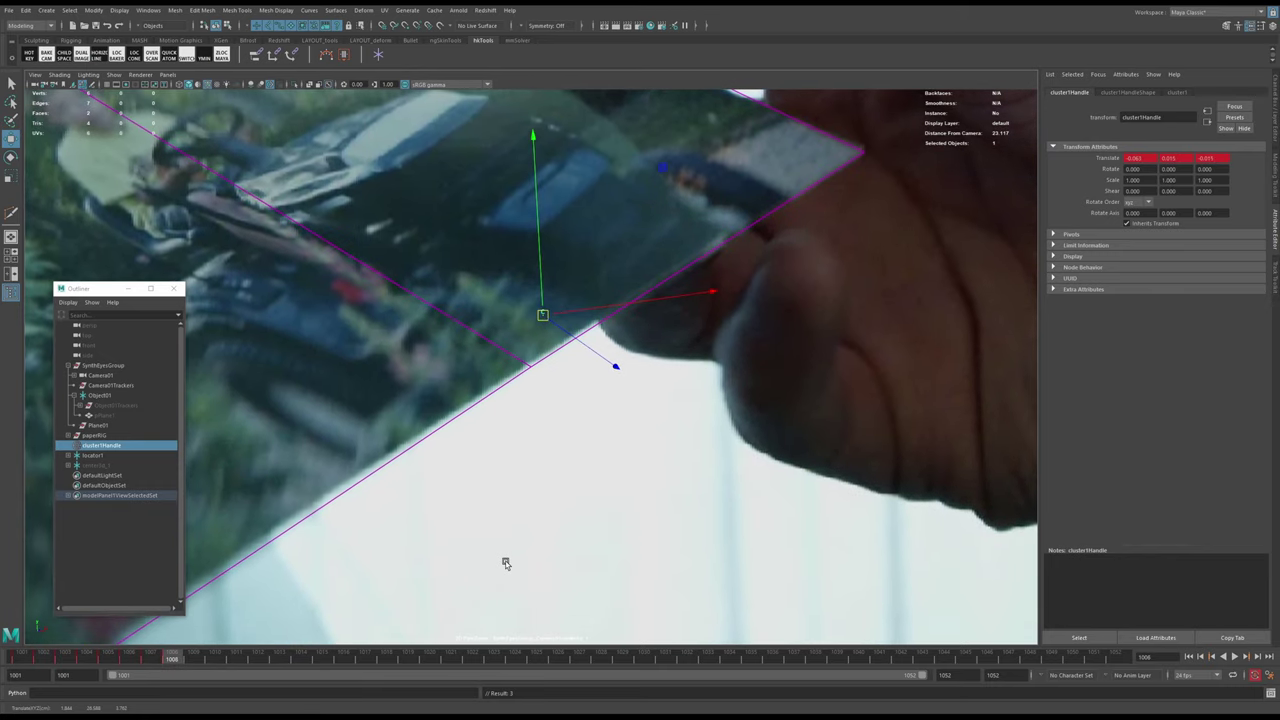
# - Refine the cluster handle's keyed position at frame 1008, checking the edge against the neighbouring frames
pyautogui.hotkey('alt', '.')
pyautogui.hotkey('alt', '.')
pyautogui.hotkey('alt', ',')
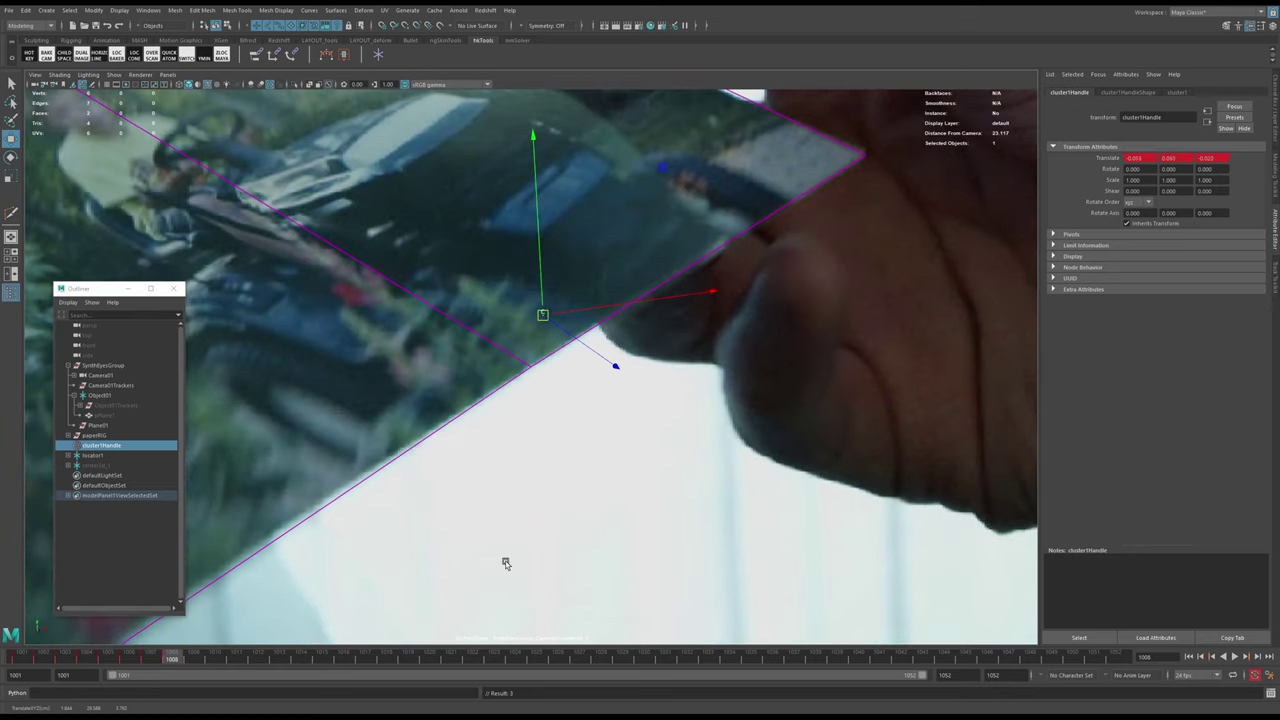
pyautogui.hotkey('alt', ',')
pyautogui.hotkey('alt', '.')
pyautogui.hotkey('alt', '.')
pyautogui.hotkey('alt', ',')
pyautogui.hotkey('alt', ',')
pyautogui.hotkey('alt', ',')
pyautogui.hotkey('alt', '.')
pyautogui.hotkey('alt', '.')
pyautogui.hotkey('alt', ',')
pyautogui.hotkey('alt', '.')
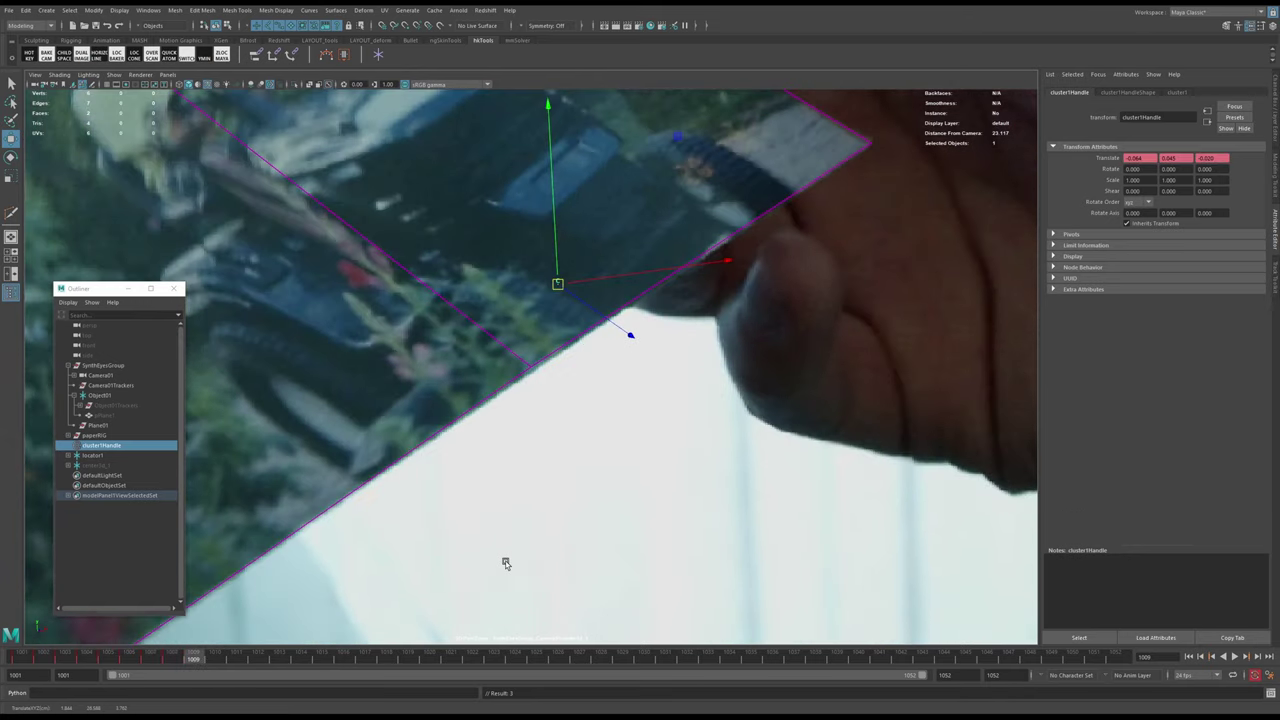
# - Fit the cluster handle to the photo's lower edge at frame 1009 and continue to frame 1010
pyautogui.hotkey('alt', ',')
pyautogui.hotkey('alt', '.')
pyautogui.hotkey('alt', ',')
pyautogui.hotkey('alt', '.')
pyautogui.hotkey('alt', ',')
pyautogui.hotkey('alt', '.')
pyautogui.hotkey('alt', '.')
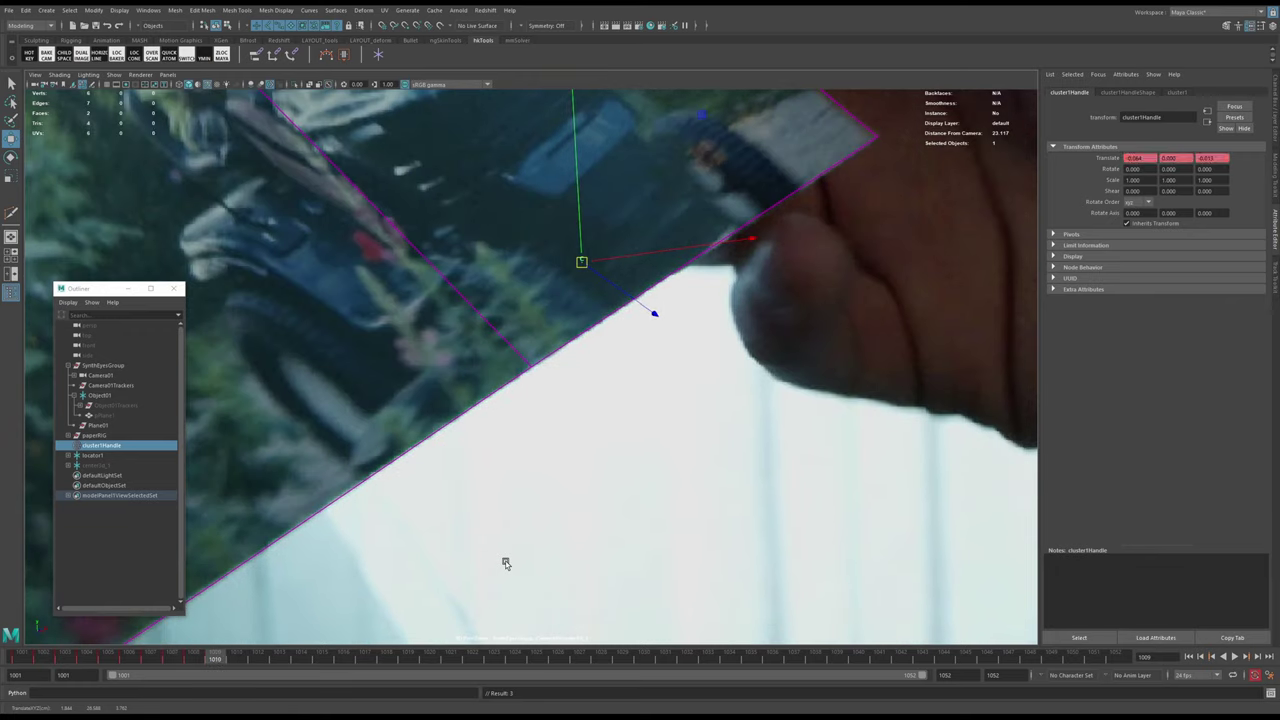
# - Key the cluster handle along the photo's lower edge at frames 1010 and 1011, and advance to frame 1015
pyautogui.hotkey('alt', ',')
pyautogui.hotkey('alt', '.')
pyautogui.hotkey('alt', '.')
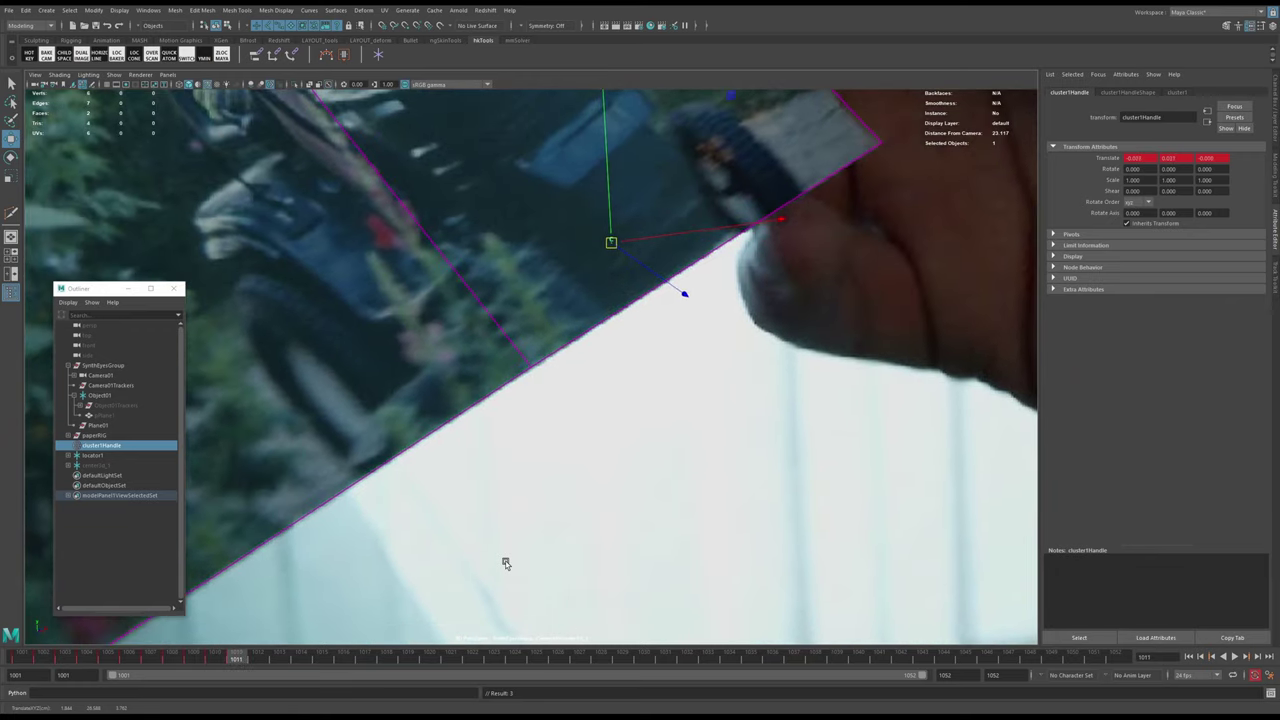
pyautogui.hotkey('alt', '.')
pyautogui.hotkey('alt', '.')
pyautogui.hotkey('alt', '.')
pyautogui.hotkey('alt', '.')
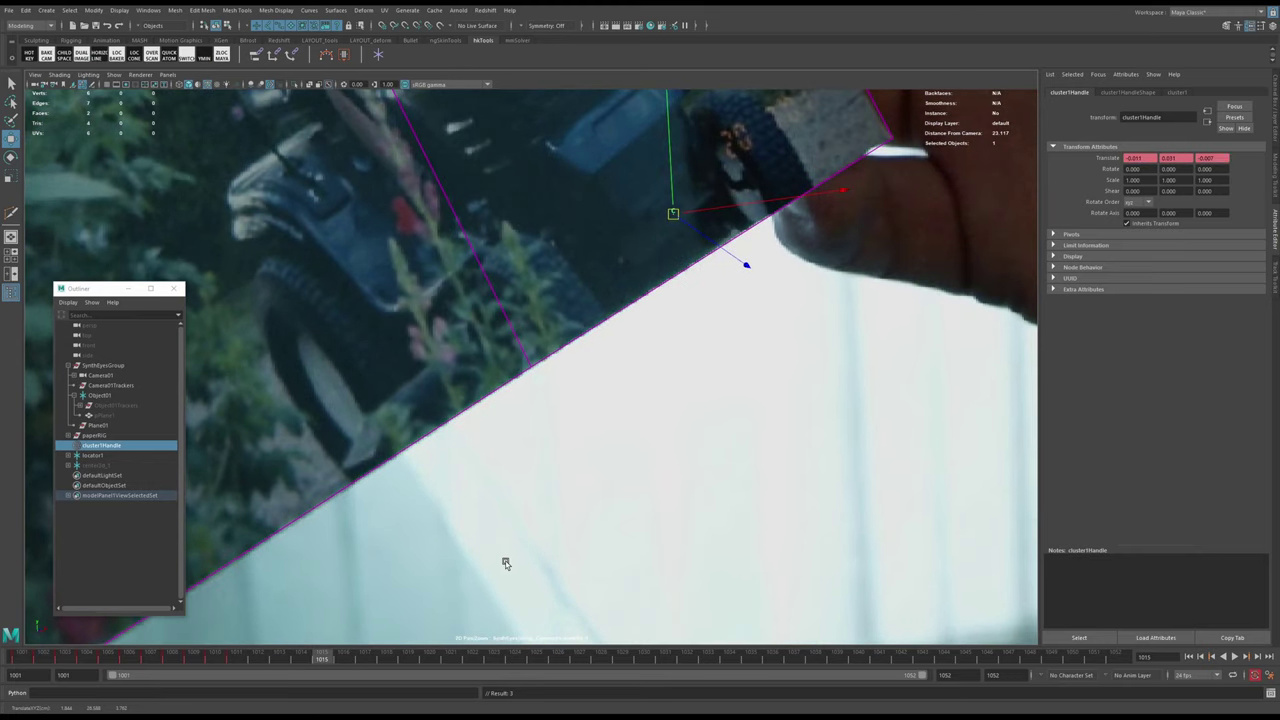
# - Nudge the cluster handle at frame 1015 to fit the plane's lower edge to the photo
pyautogui.moveTo(712, 407); pyautogui.dragTo(520, 407, button='right')
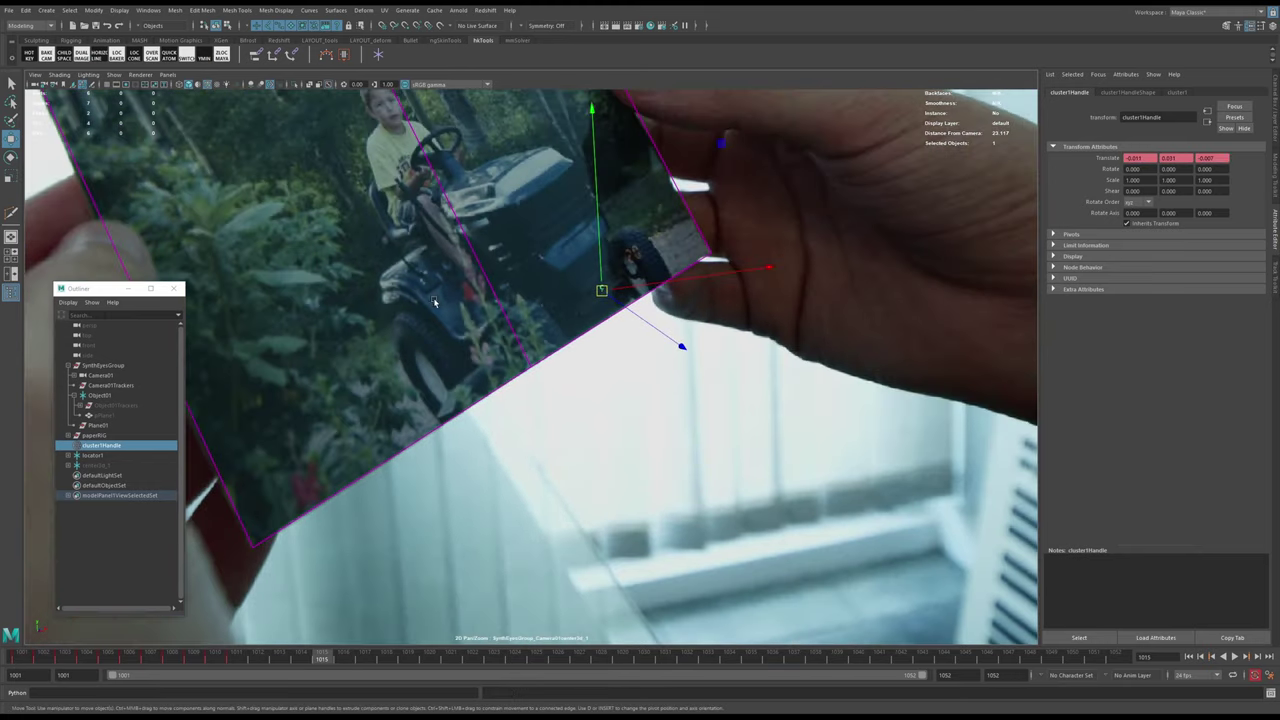
pyautogui.moveTo(434, 301); pyautogui.dragTo(794, 386, button='right')
pyautogui.moveTo(639, 248); pyautogui.dragTo(628, 255)
pyautogui.hotkey('ctrl', 'z')
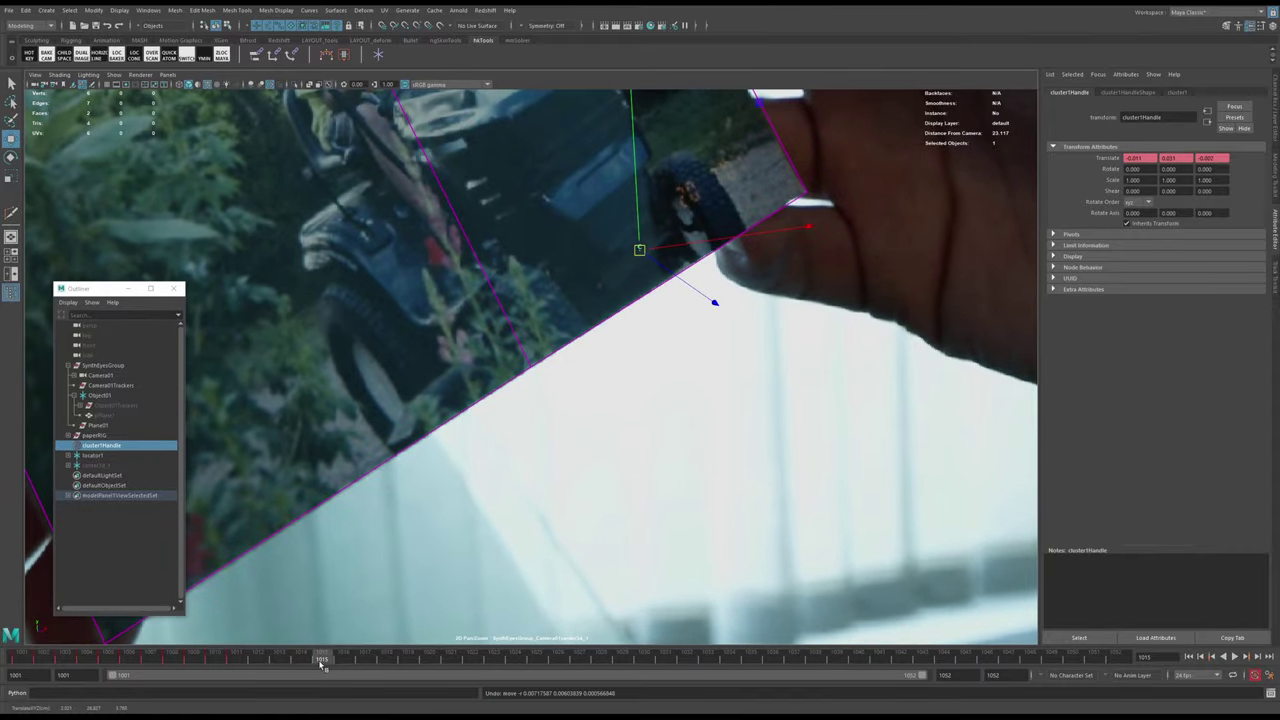
# - Try exaggerated cluster handle moves at frames 1022, 1007 and 1015, undoing each one
pyautogui.moveTo(321, 664); pyautogui.dragTo(472, 660)
pyautogui.moveTo(561, 478); pyautogui.dragTo(573, 582, button='middle')
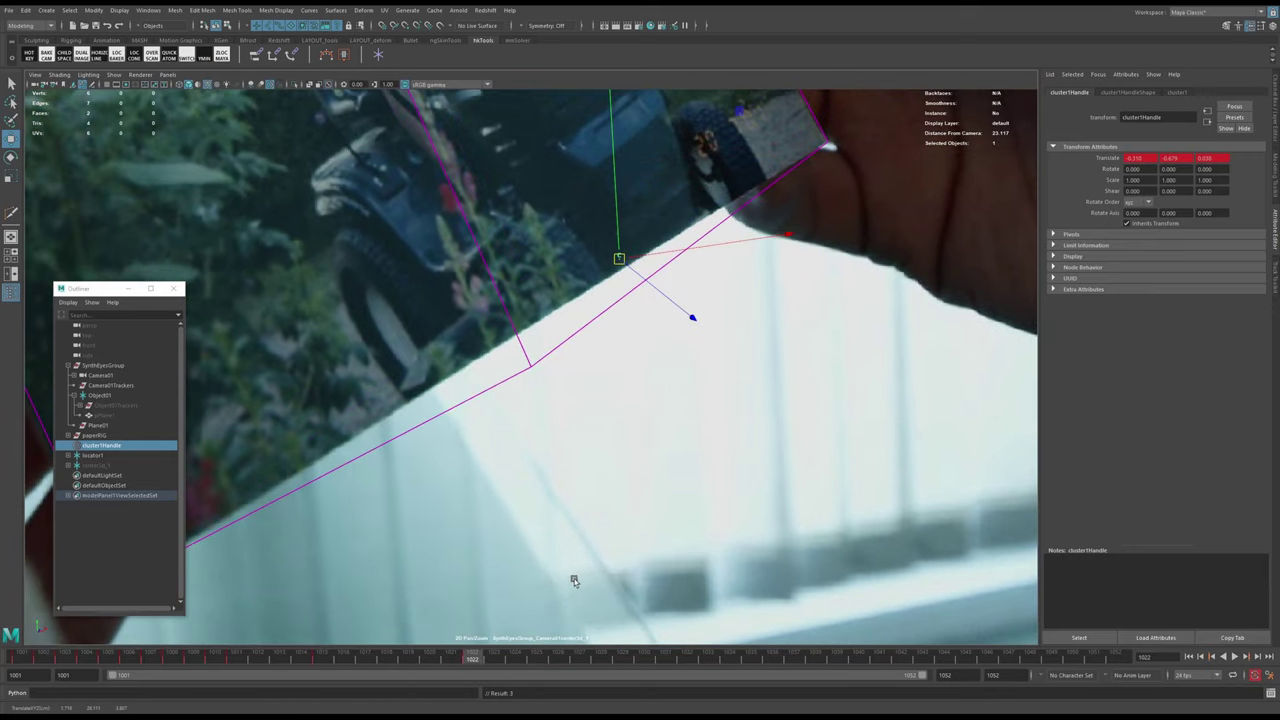
pyautogui.hotkey('ctrl', 'z')
pyautogui.moveTo(321, 664); pyautogui.dragTo(151, 663)
pyautogui.moveTo(480, 487); pyautogui.dragTo(469, 441, button='middle')
pyautogui.hotkey('ctrl', 'z')
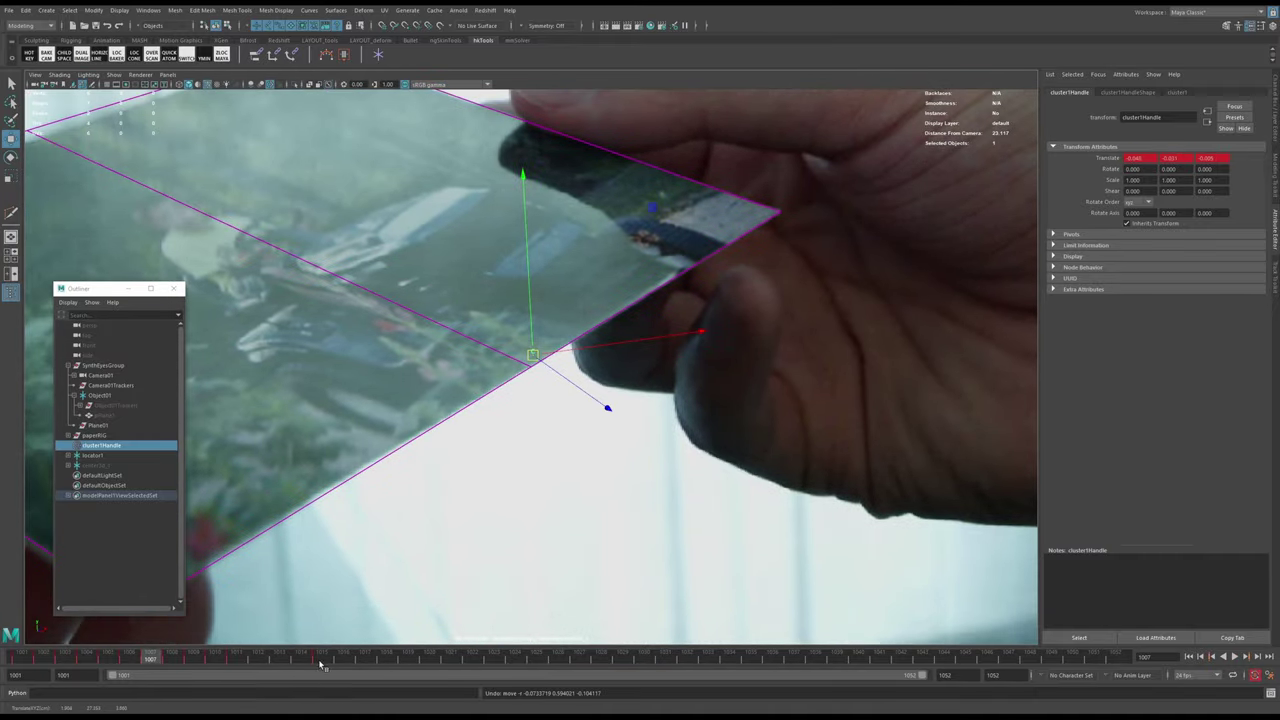
pyautogui.click(320, 664)
pyautogui.moveTo(566, 456); pyautogui.dragTo(547, 396, button='middle')
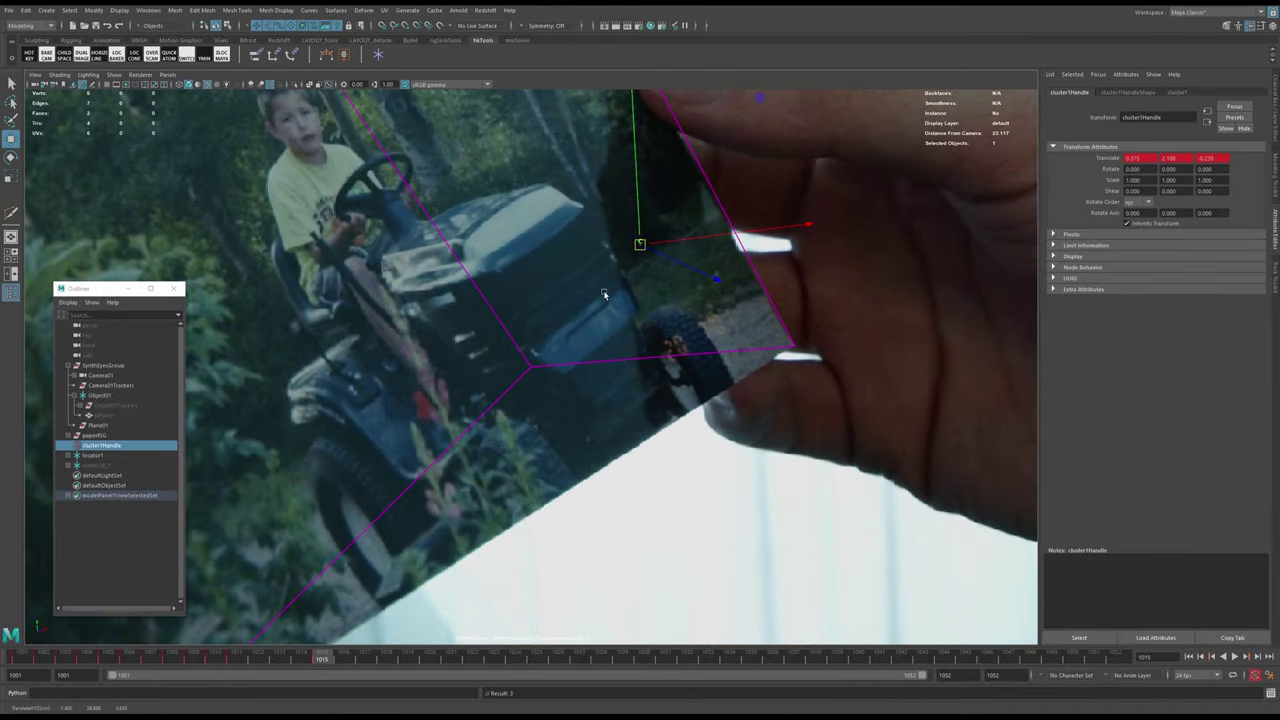
pyautogui.hotkey('ctrl', 'z')
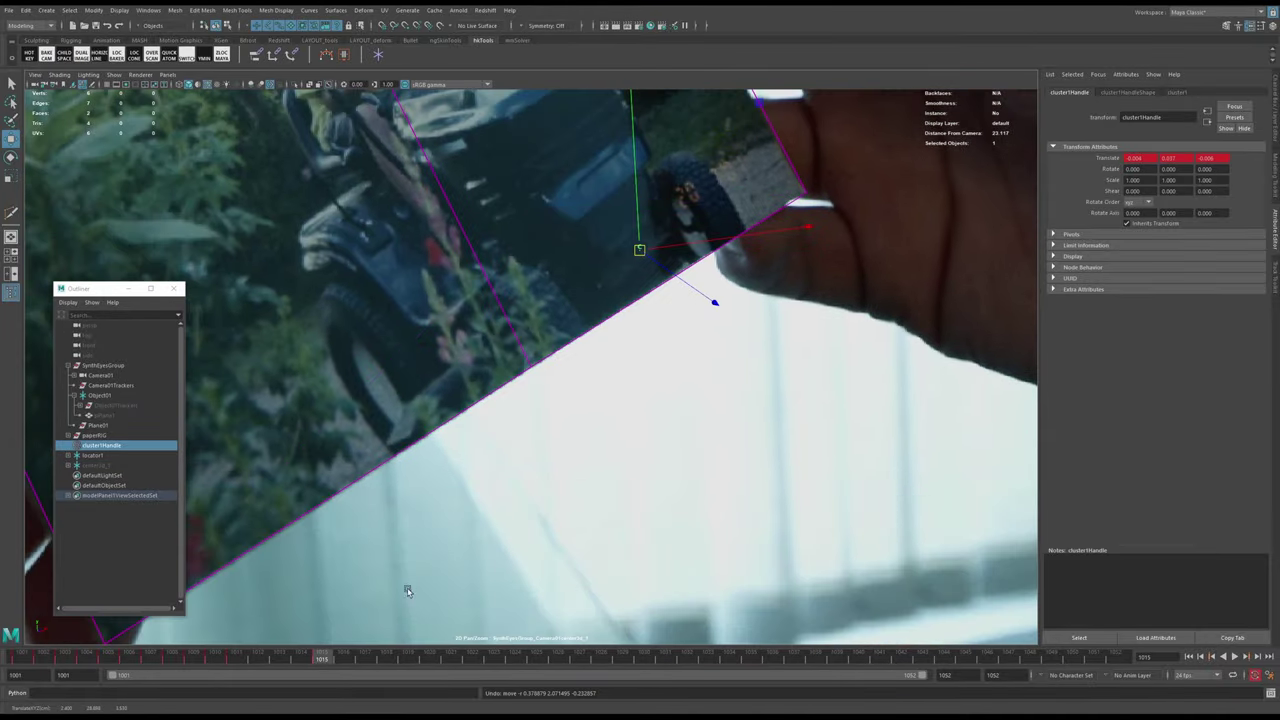
# - Adjust and key the cluster handle from frame 1016 through 1021 so the plane's lower edge stays on the photo's edge
pyautogui.moveTo(323, 663)
pyautogui.mouseDown()
pyautogui.moveTo(221, 660)
pyautogui.moveTo(323, 662)
pyautogui.mouseUp()
pyautogui.moveTo(590, 437); pyautogui.dragTo(818, 467, button='right')
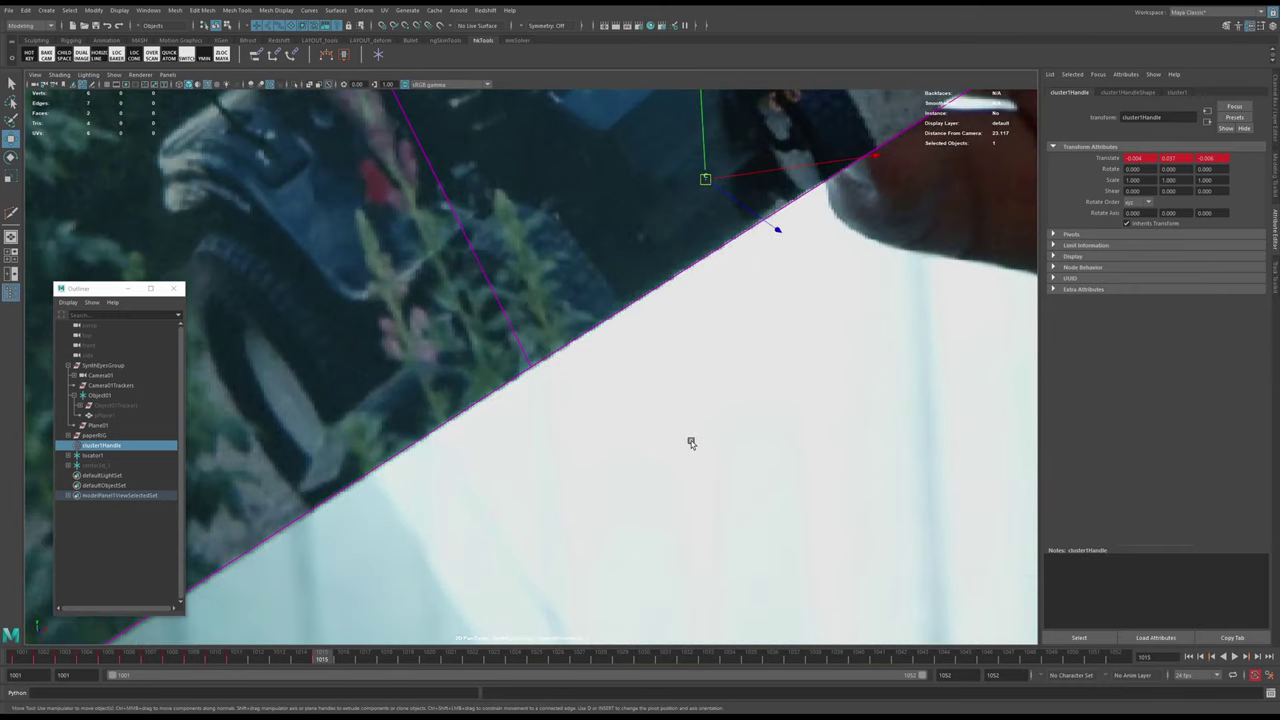
pyautogui.hotkey('alt', '.')
pyautogui.hotkey('alt', '.')
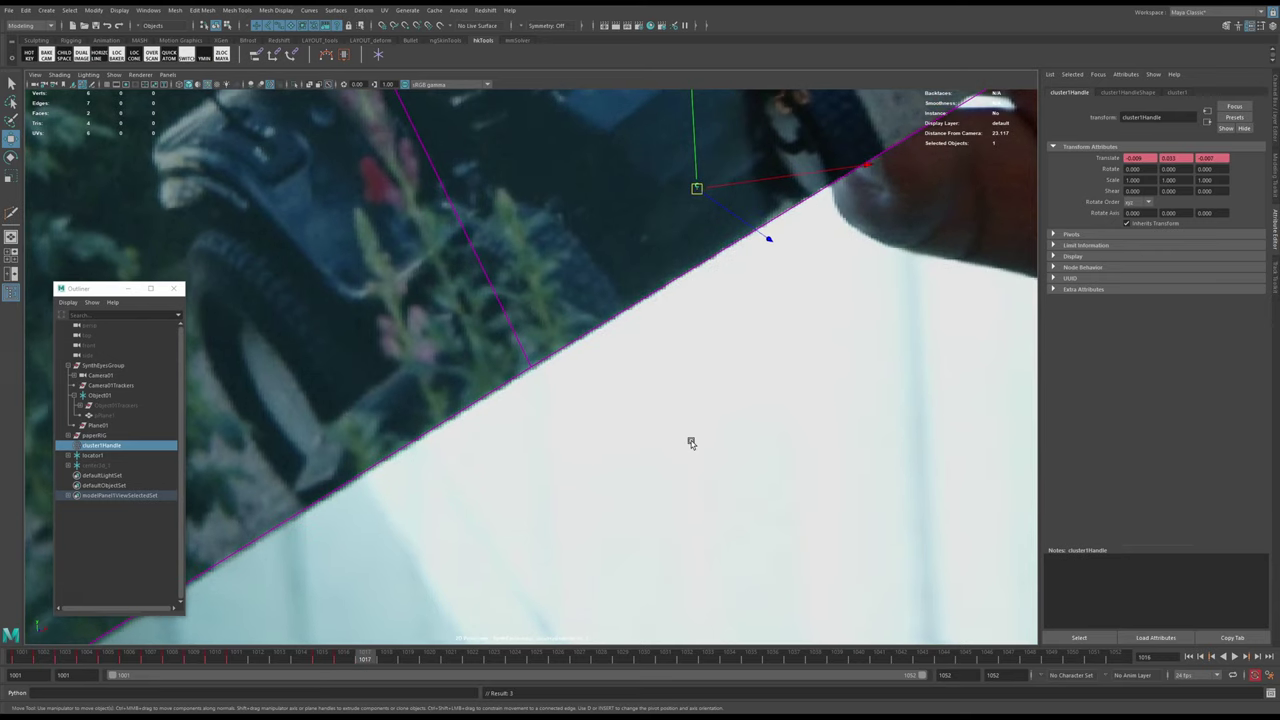
pyautogui.hotkey('alt', '.')
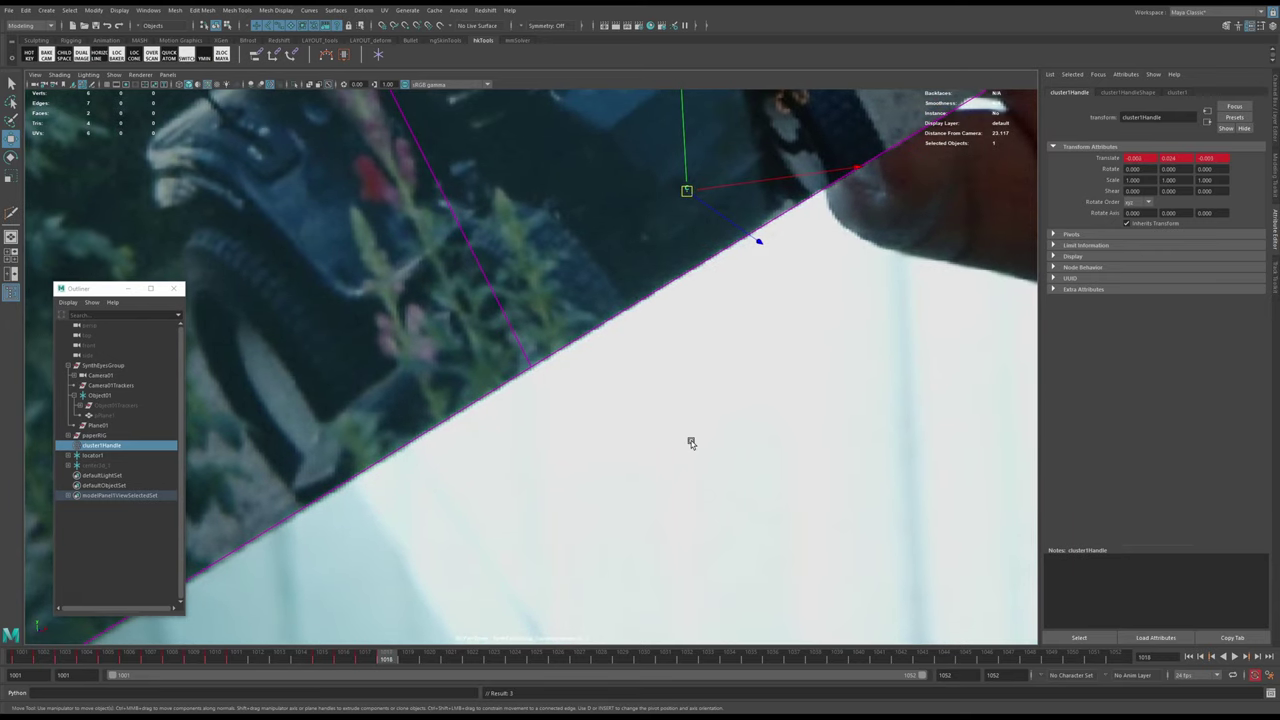
pyautogui.hotkey('alt', '.')
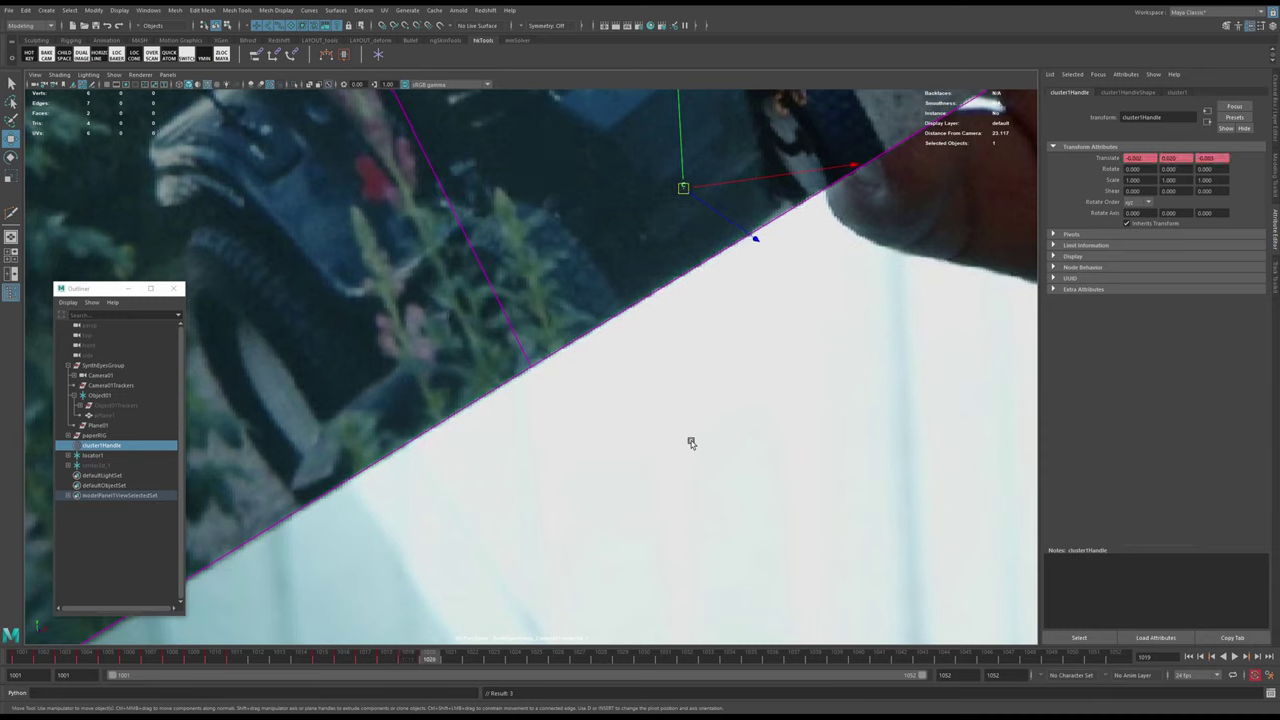
pyautogui.hotkey('alt', '.')
pyautogui.hotkey('alt', '.')
pyautogui.hotkey('alt', '.')
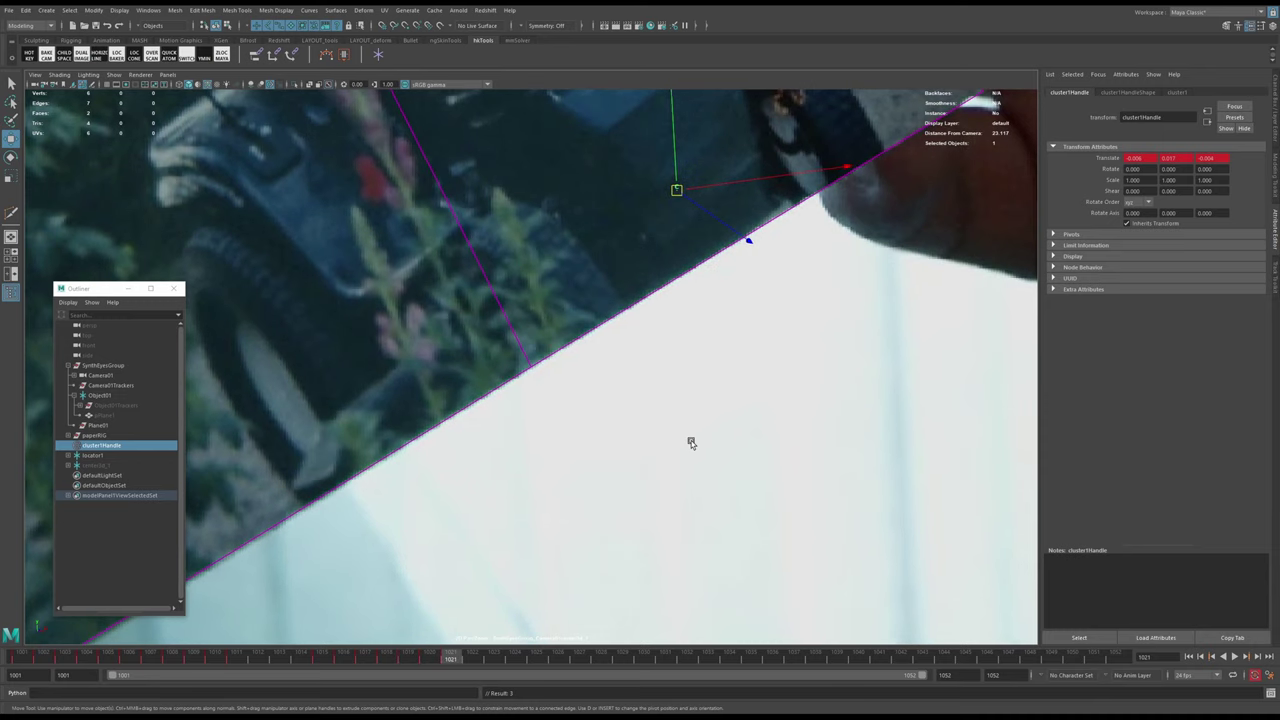
# - Fit and key the cluster handle around frames 1022 to 1025, comparing neighbouring frames for a steady edge
pyautogui.hotkey('alt', '.')
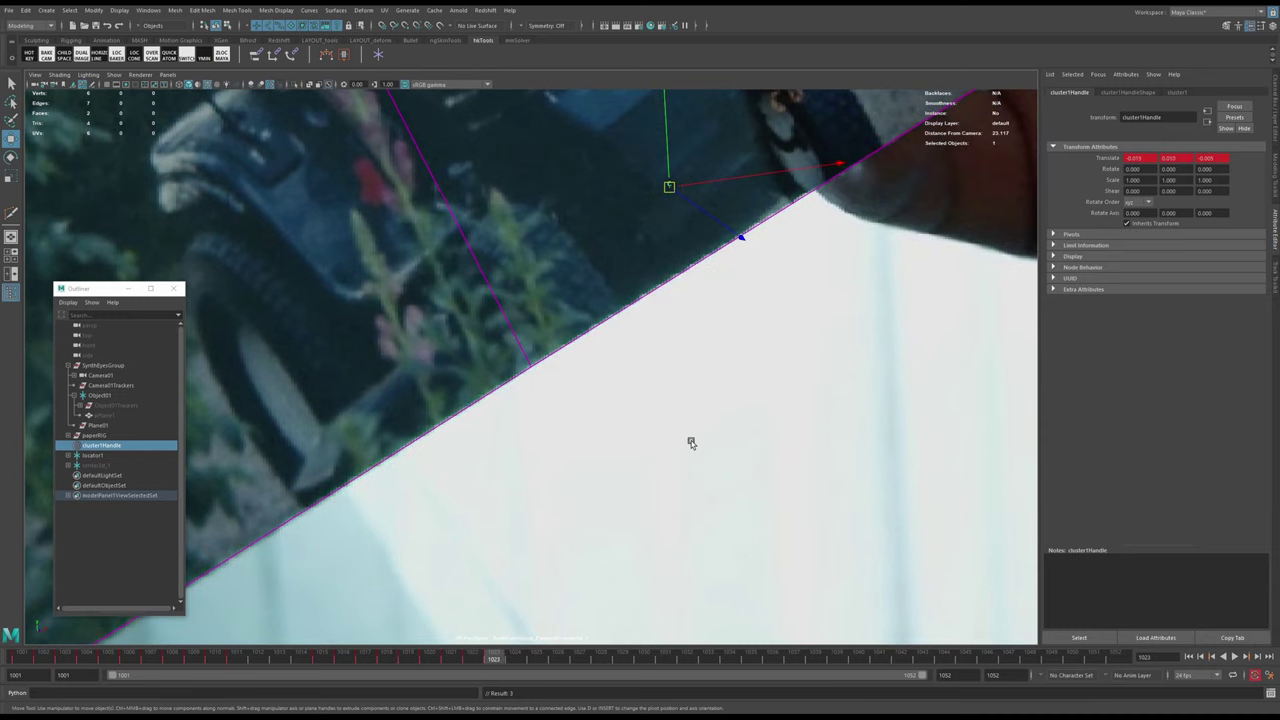
pyautogui.hotkey('alt', '.')
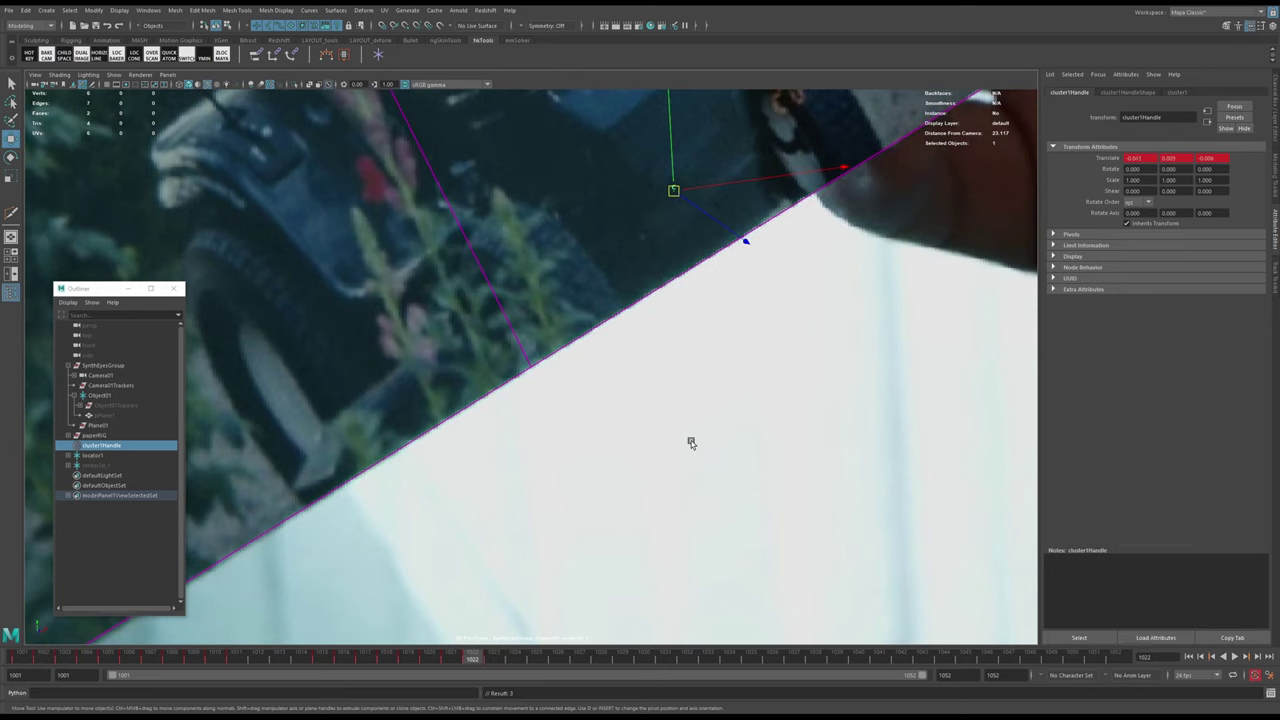
pyautogui.hotkey('alt', '.')
pyautogui.hotkey('alt', ',')
pyautogui.hotkey('alt', ',')
pyautogui.hotkey('alt', '.')
pyautogui.hotkey('alt', ',')
pyautogui.hotkey('alt', '.')
pyautogui.hotkey('alt', '.')
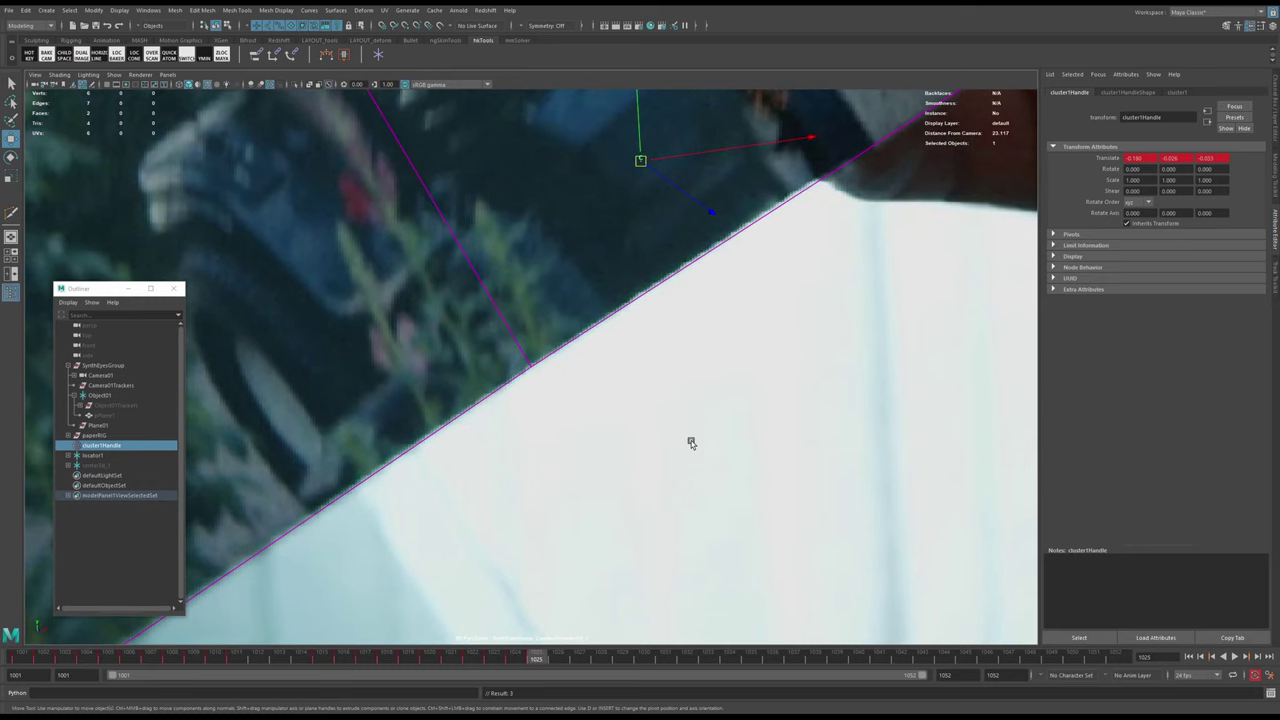
# - Refine the cluster handle at frames 1024 and 1025, and key it against the photo's lower edge at frame 1026
pyautogui.hotkey('alt', ',')
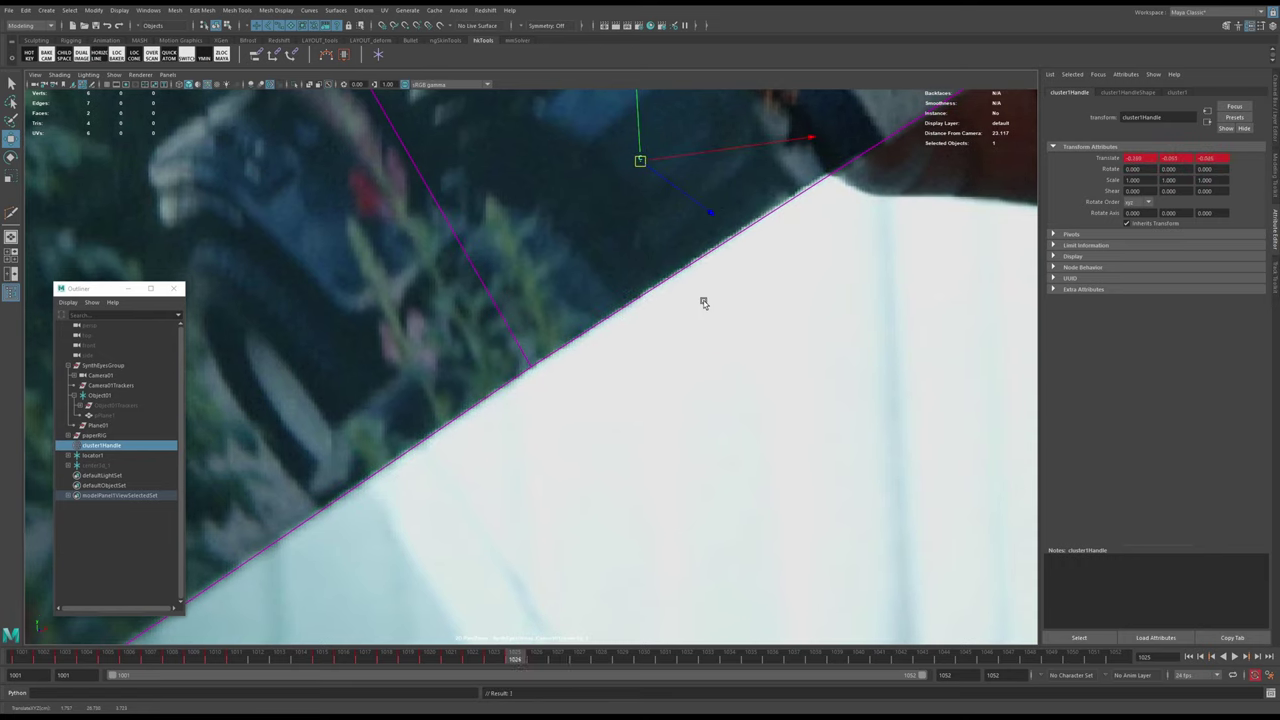
pyautogui.hotkey('alt', '.')
pyautogui.hotkey('alt', ',')
pyautogui.hotkey('alt', ',')
pyautogui.hotkey('alt', '.')
pyautogui.hotkey('alt', '.')
pyautogui.moveTo(711, 337); pyautogui.dragTo(683, 361, button='middle')
pyautogui.hotkey('alt', ',')
pyautogui.hotkey('alt', '.')
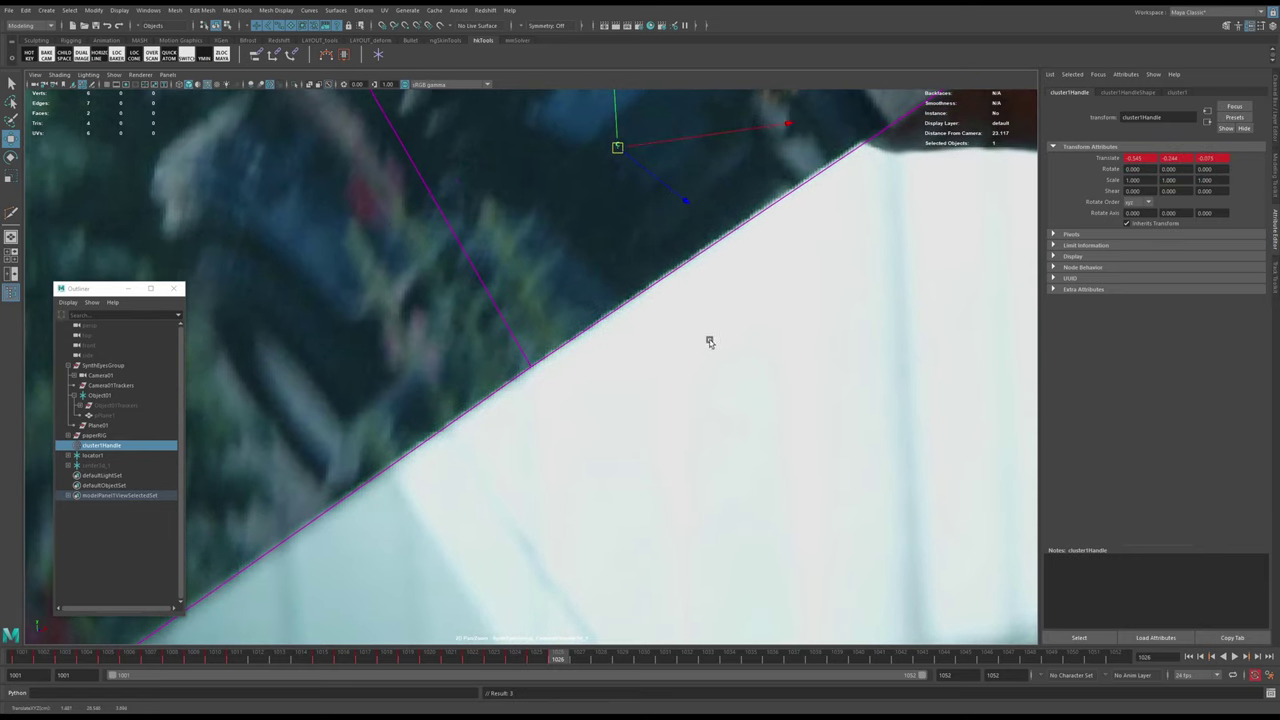
# - Try moving the cluster handle at frame 1032 to test the bend against the whole photo
pyautogui.moveTo(940, 318); pyautogui.dragTo(620, 325, button='right')
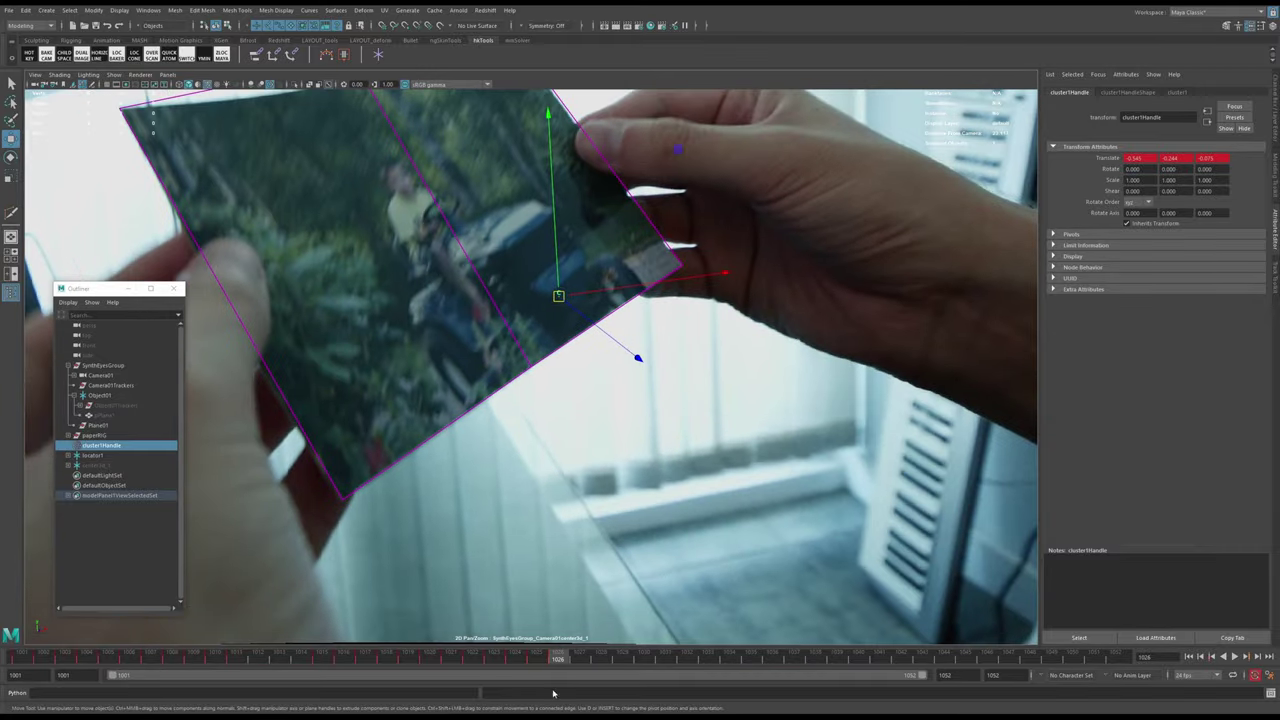
pyautogui.moveTo(558, 665); pyautogui.dragTo(680, 648)
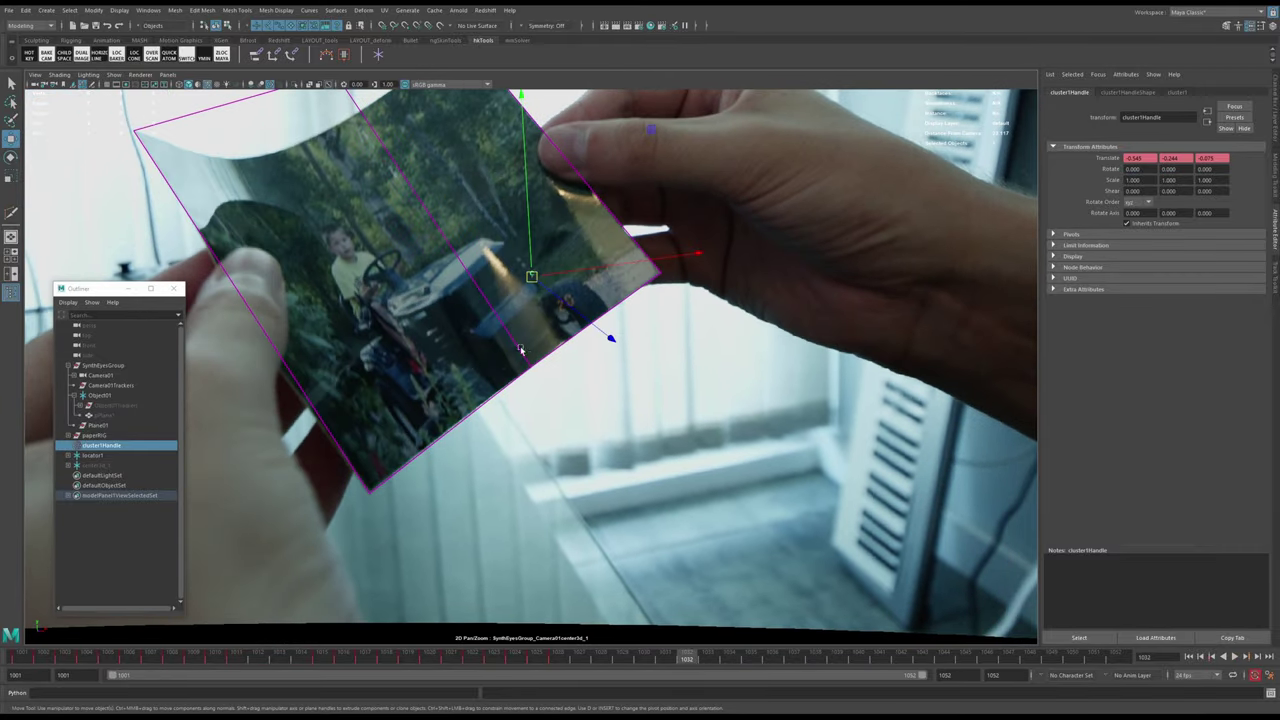
pyautogui.moveTo(540, 334); pyautogui.dragTo(499, 366, button='middle')
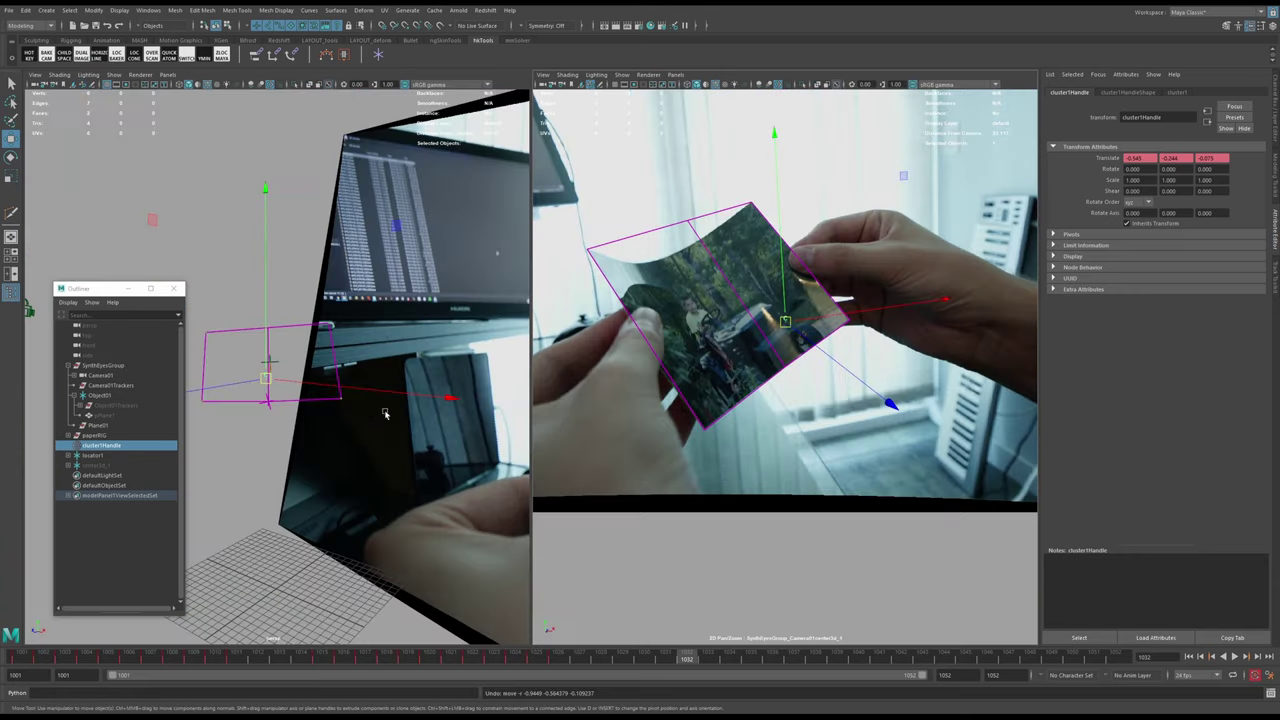
# - Reposition the cluster handle at frame 1032 to fold the plane and fit its lower edge to the photo, and key it
pyautogui.press('f')
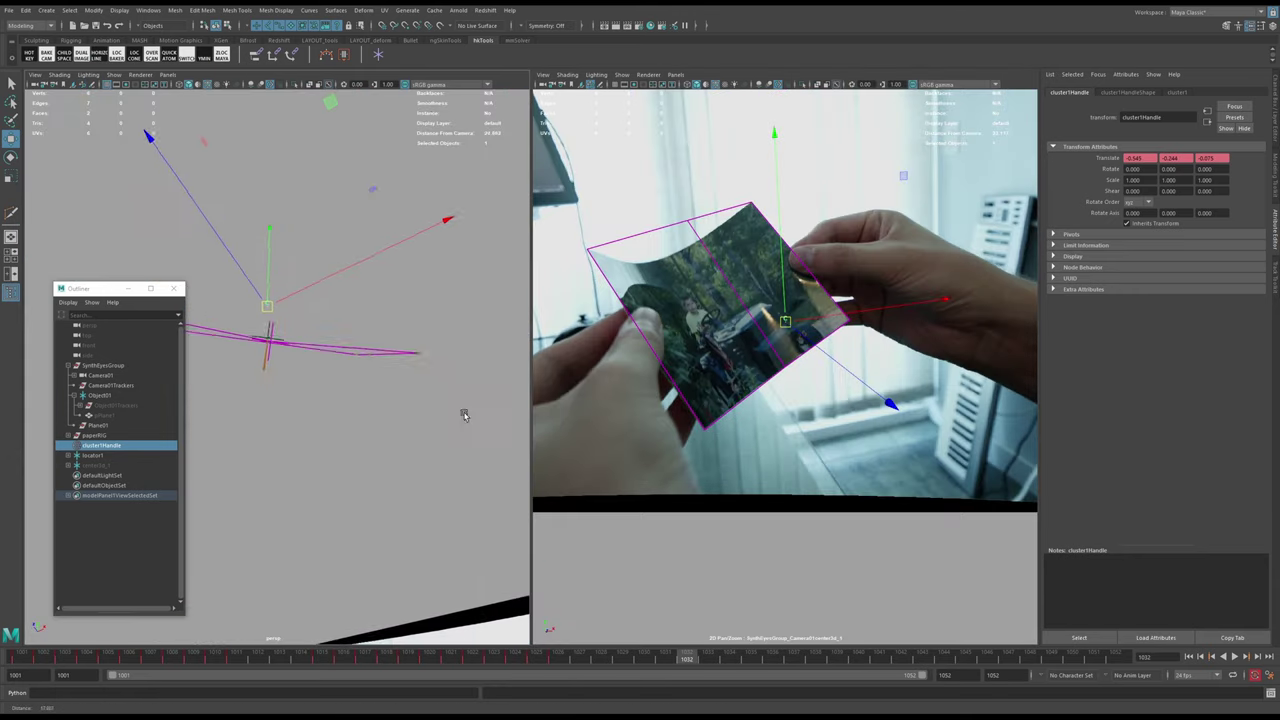
pyautogui.moveTo(377, 414); pyautogui.dragTo(302, 438, button='middle')
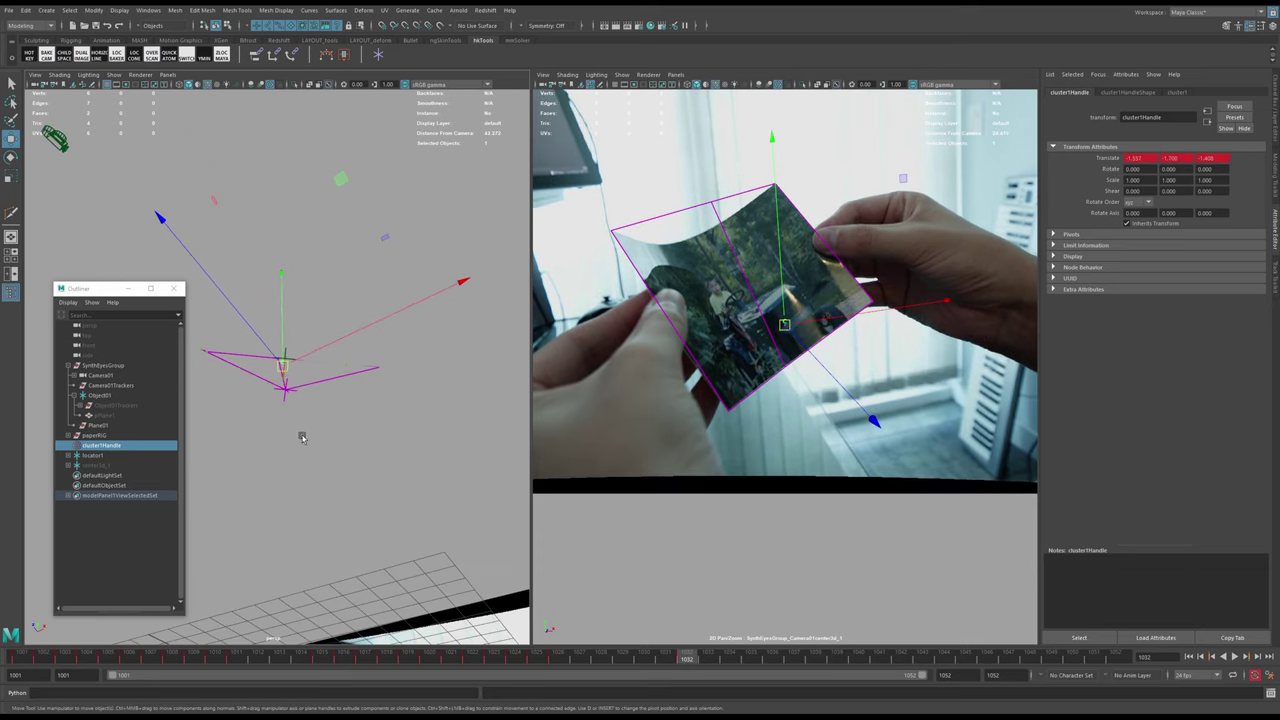
pyautogui.scroll(3, 290, 390)
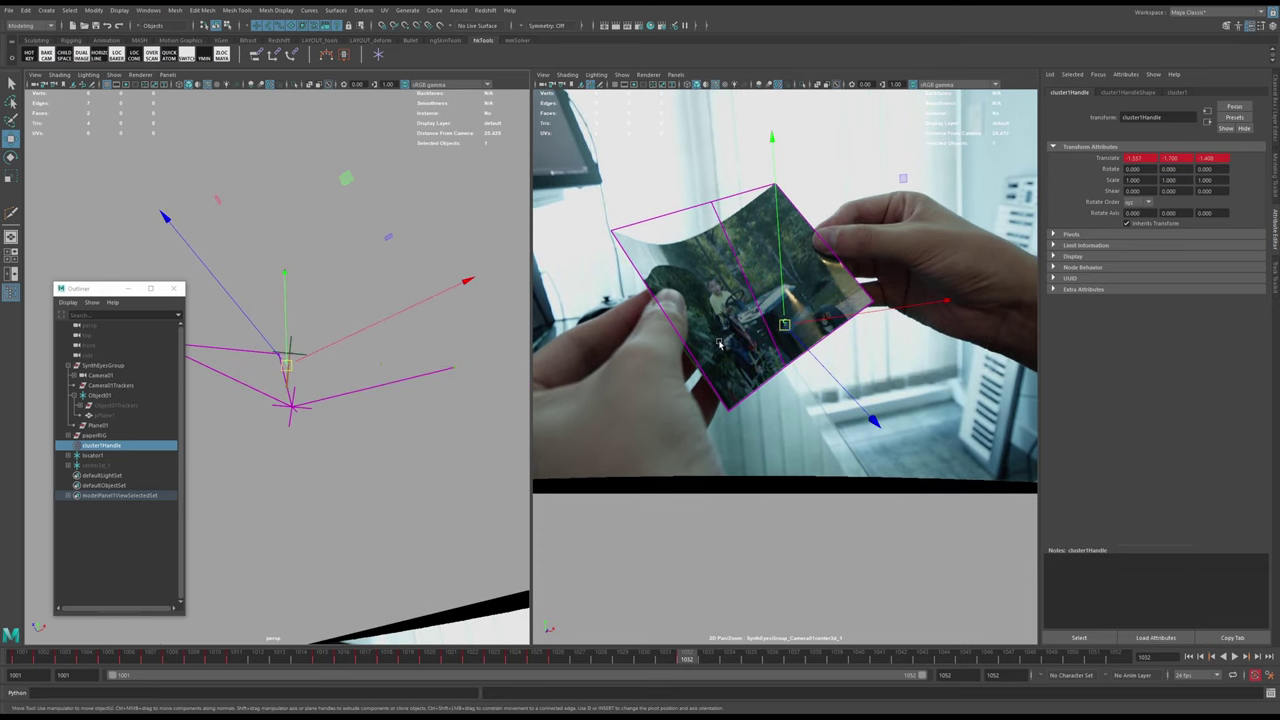
pyautogui.moveTo(680, 666)
pyautogui.mouseDown()
pyautogui.moveTo(465, 661)
pyautogui.moveTo(708, 672)
pyautogui.moveTo(690, 668)
pyautogui.mouseUp()
pyautogui.keyDown('alt'); pyautogui.moveTo(334, 440); pyautogui.dragTo(375, 445); pyautogui.keyUp('alt')
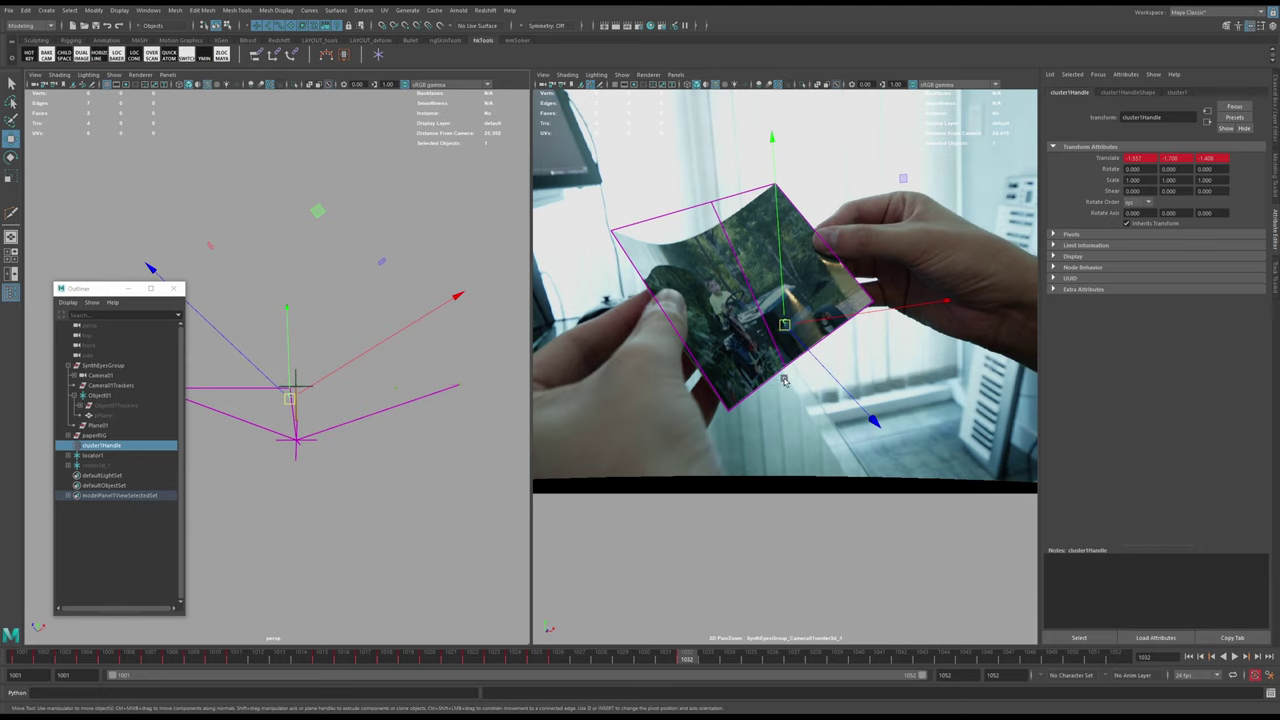
pyautogui.scroll(10, 761, 381)
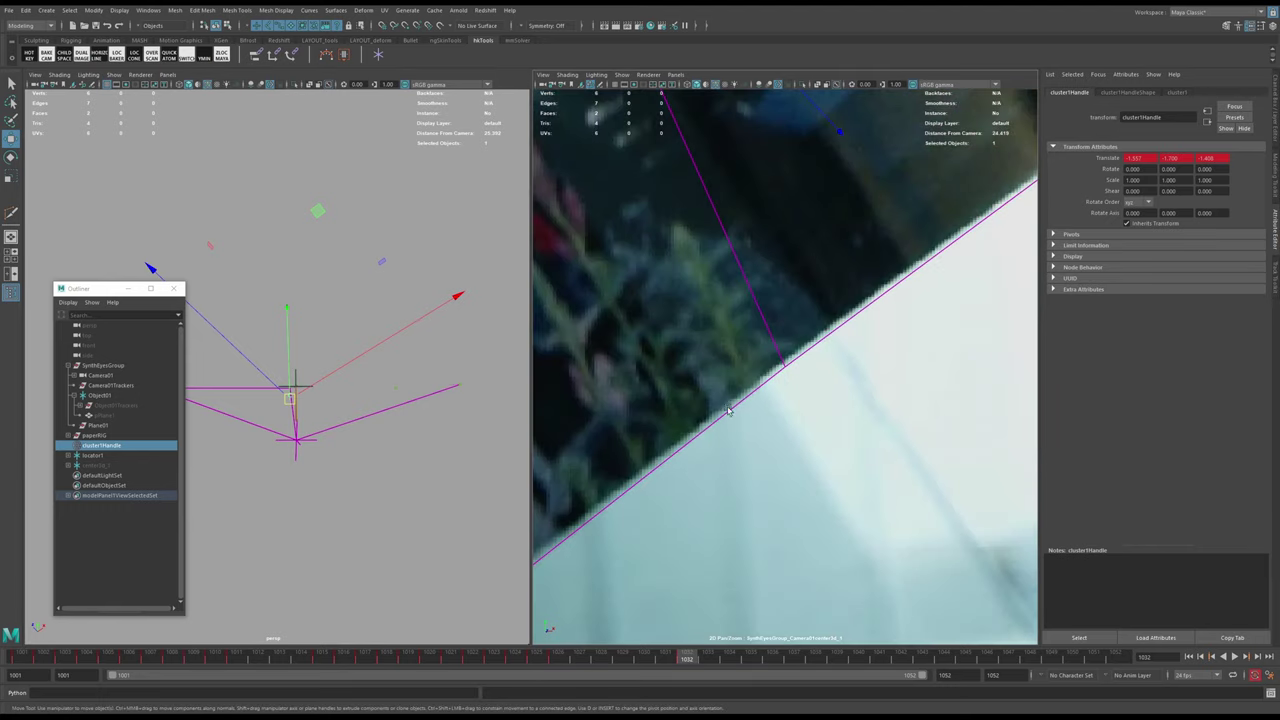
pyautogui.moveTo(360, 447); pyautogui.dragTo(360, 471, button='middle')
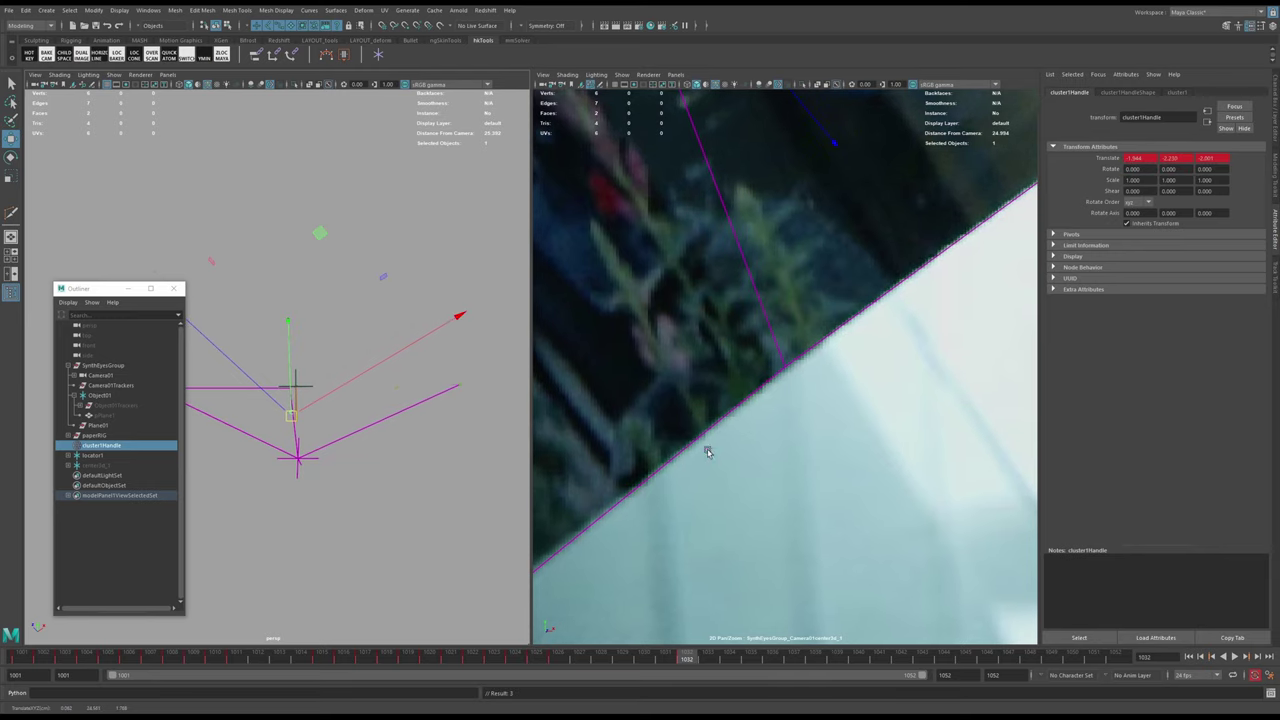
# - Return to the frames after 1026 and key the cluster handle at frames 1027 and 1028 against the photo's lower edge
pyautogui.moveTo(683, 660); pyautogui.dragTo(559, 657)
pyautogui.moveTo(734, 465); pyautogui.dragTo(522, 500, button='right')
pyautogui.moveTo(563, 659); pyautogui.dragTo(590, 655)
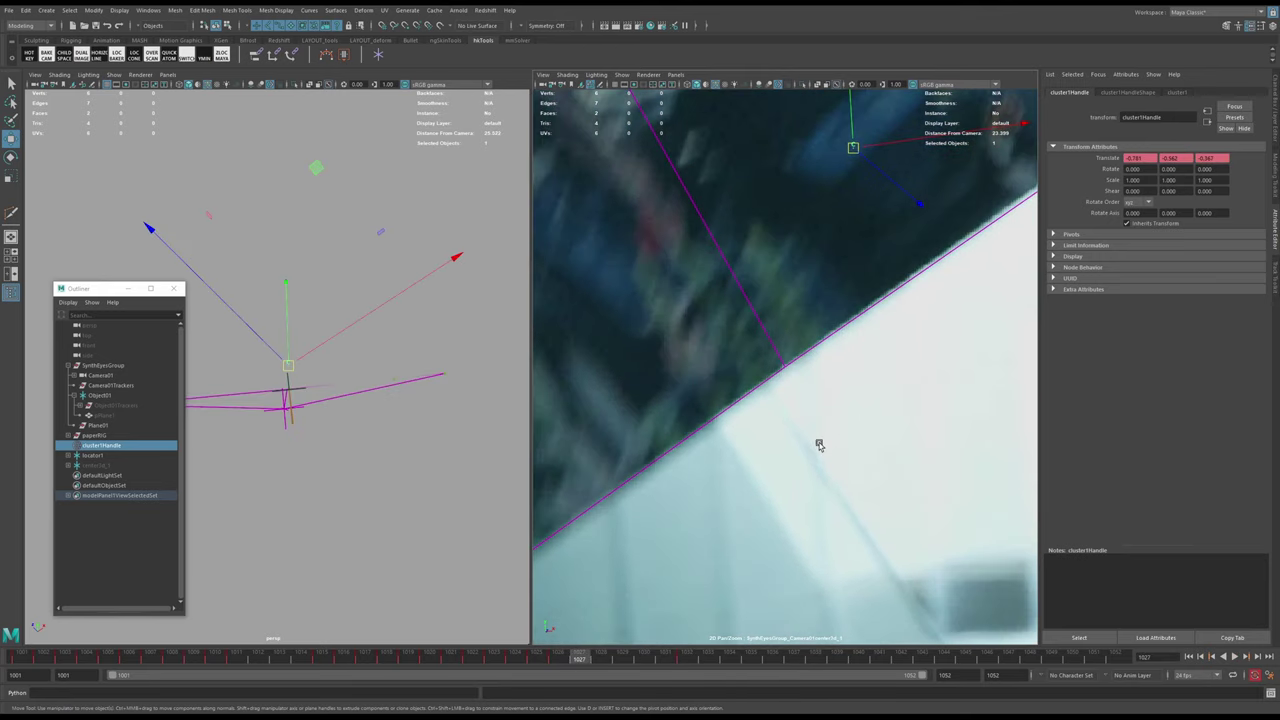
pyautogui.hotkey('shift', 'w')
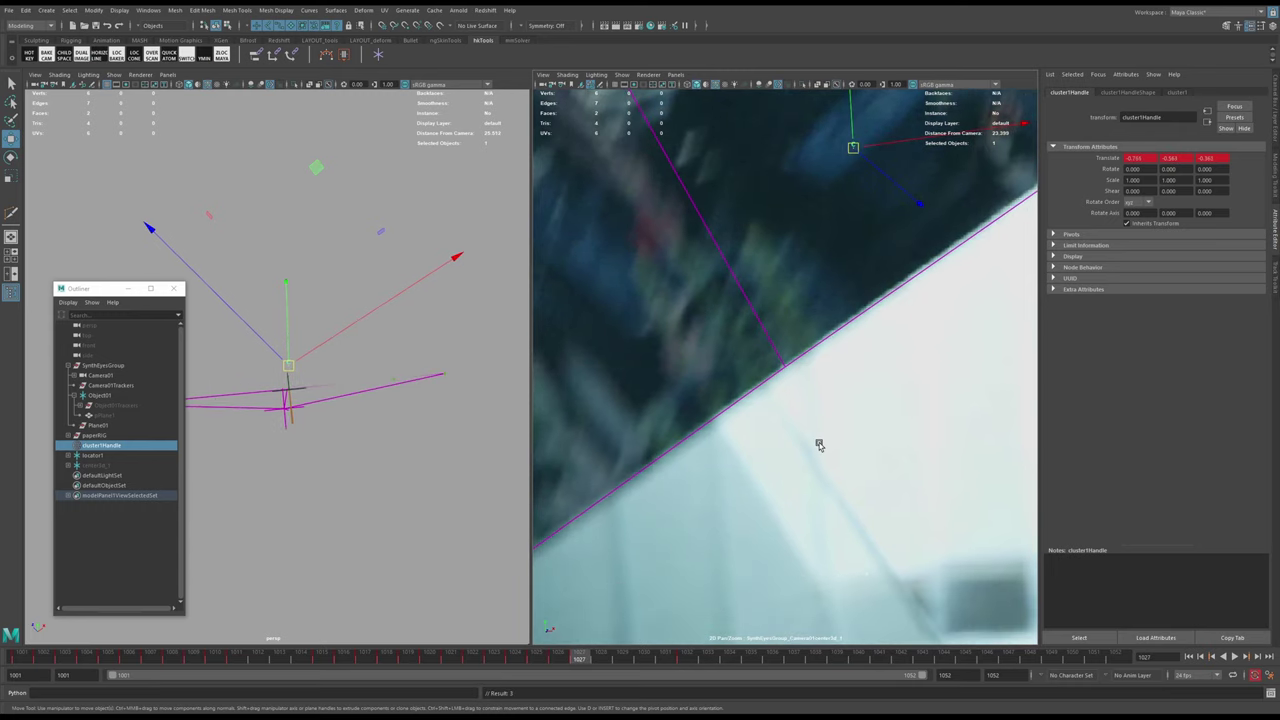
pyautogui.hotkey('alt', '.')
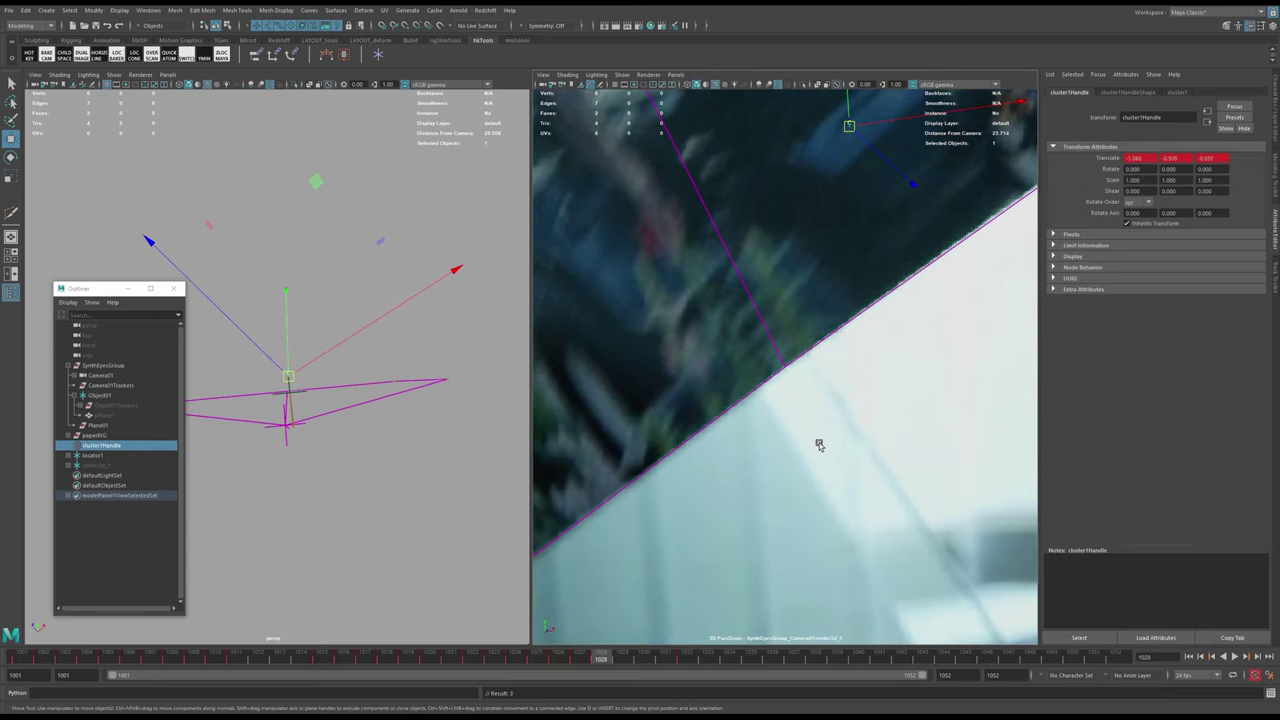
# - Nudge the cluster handle at frame 1029 onto the photo's lower edge, key it and compare with the previous frame
pyautogui.hotkey('alt', '.')
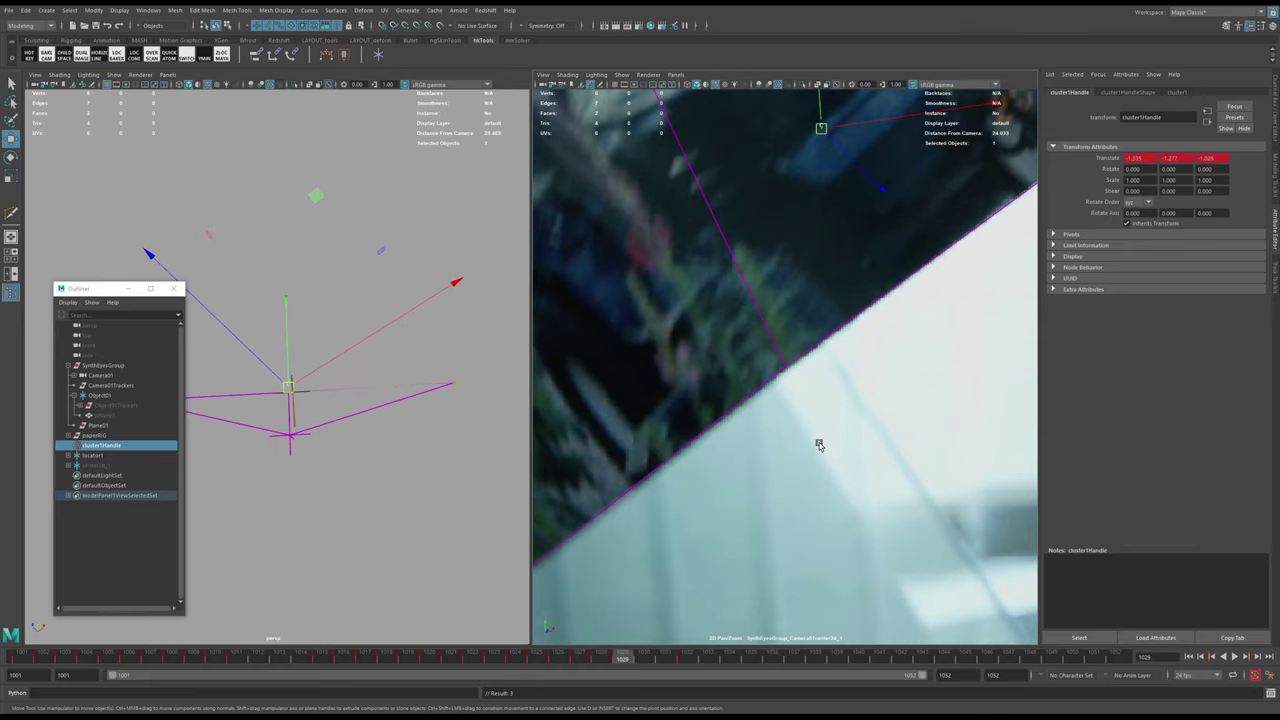
pyautogui.moveTo(843, 461); pyautogui.dragTo(836, 469, button='middle')
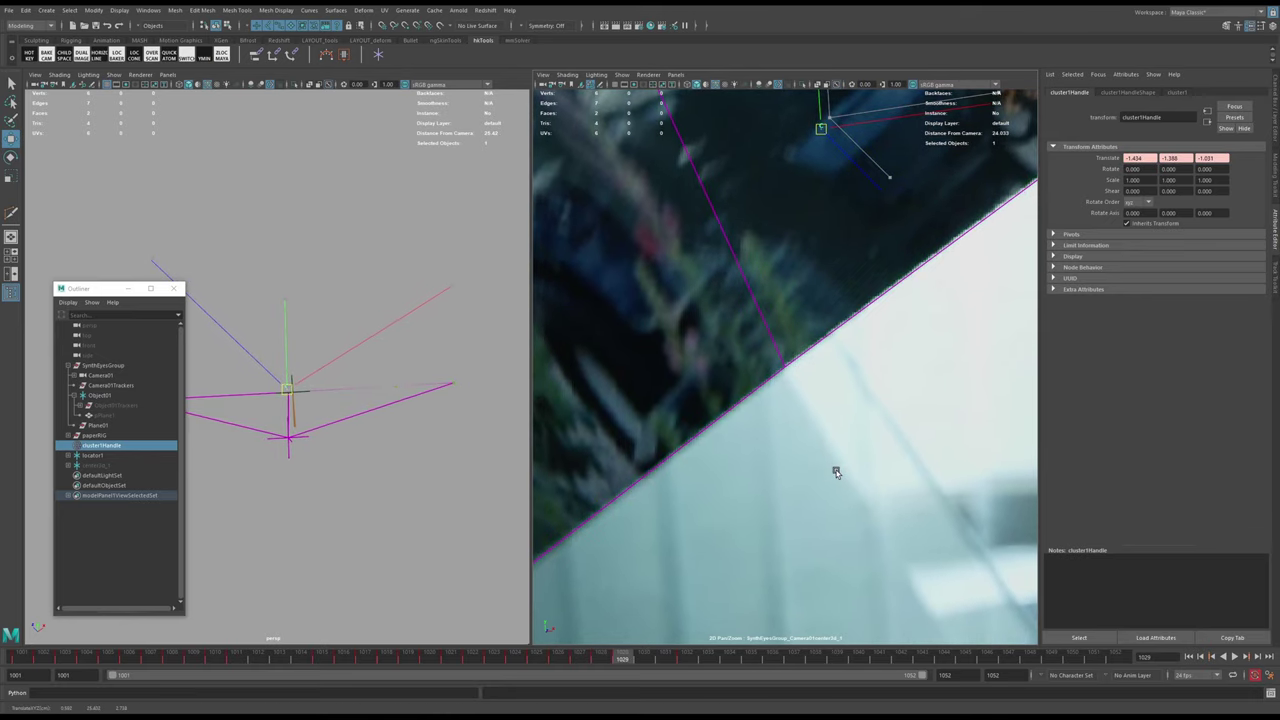
pyautogui.press('s')
pyautogui.hotkey('alt', ',')
# - Fit and key the cluster handle at frames 1030 and 1031, comparing each with the frame before it
pyautogui.hotkey('alt', '.')
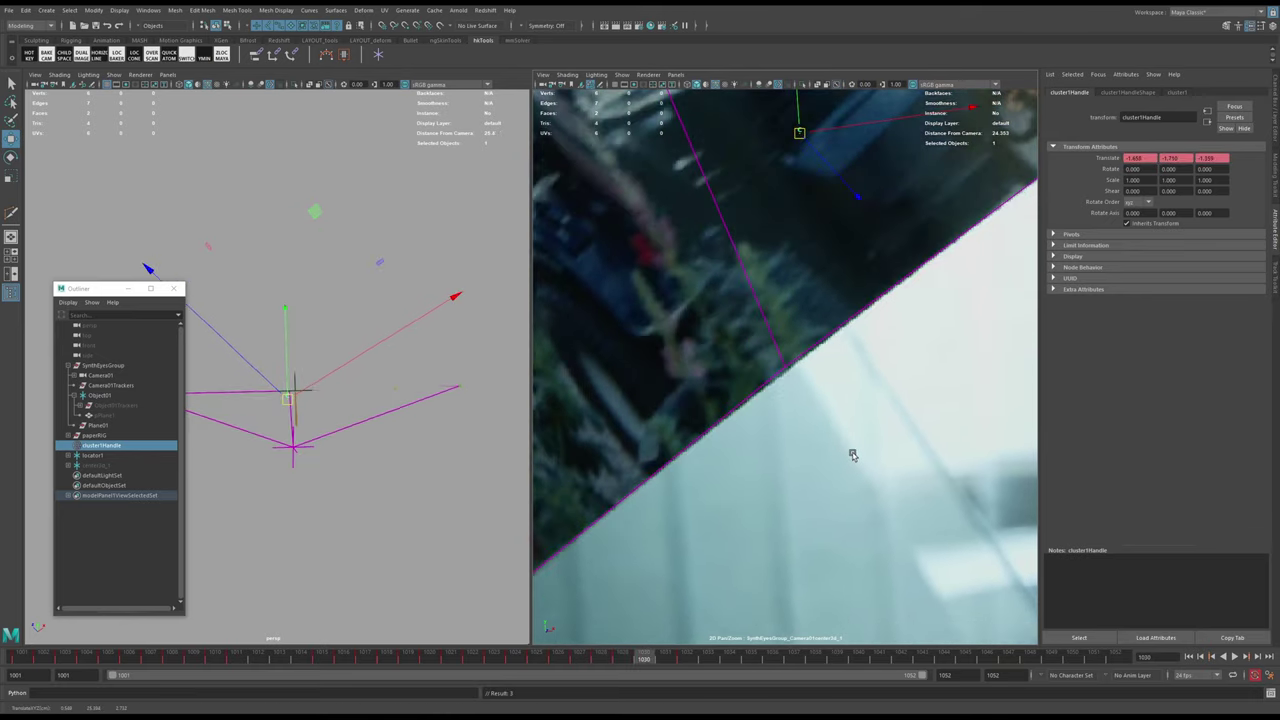
pyautogui.moveTo(851, 451); pyautogui.dragTo(873, 440, button='middle')
pyautogui.press('s')
pyautogui.hotkey('alt', ',')
pyautogui.hotkey('alt', '.')
pyautogui.hotkey('alt', '.')
pyautogui.press('s')
pyautogui.hotkey('alt', ',')
pyautogui.hotkey('alt', '.')
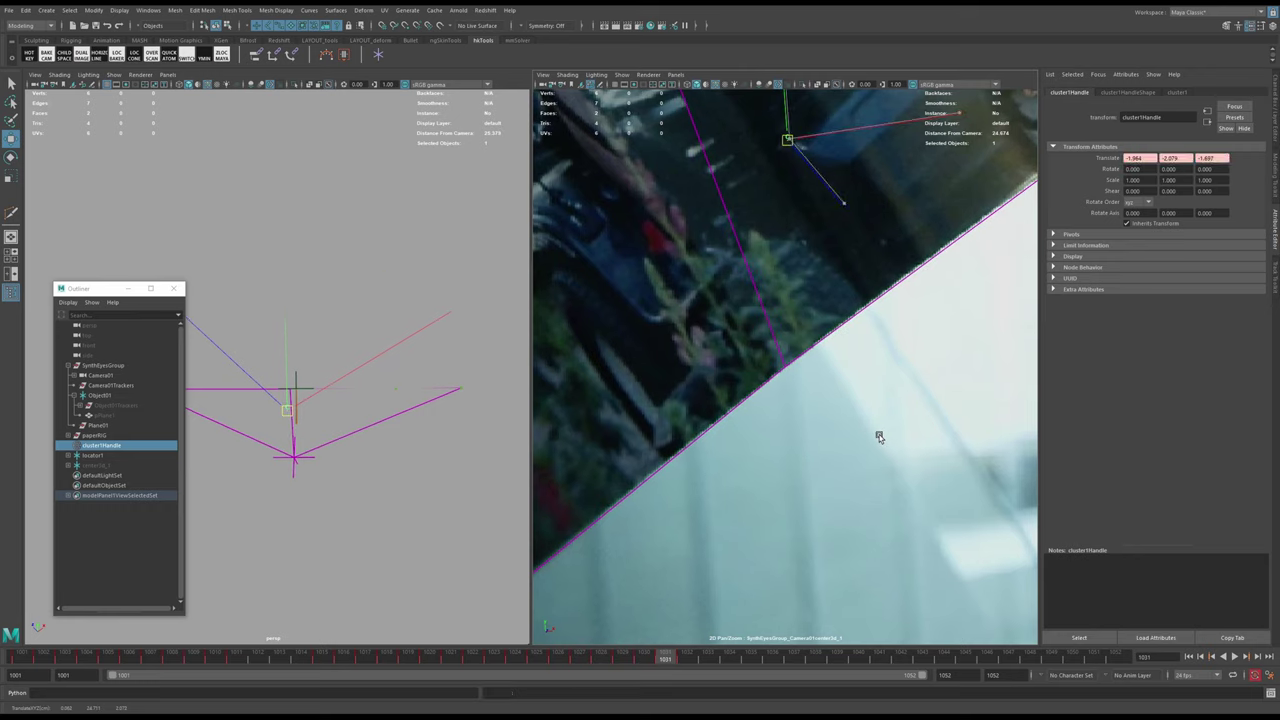
# - Refine and key the cluster handle at frames 1032 and 1033, and check the edge on the following frames
pyautogui.hotkey('alt', '.')
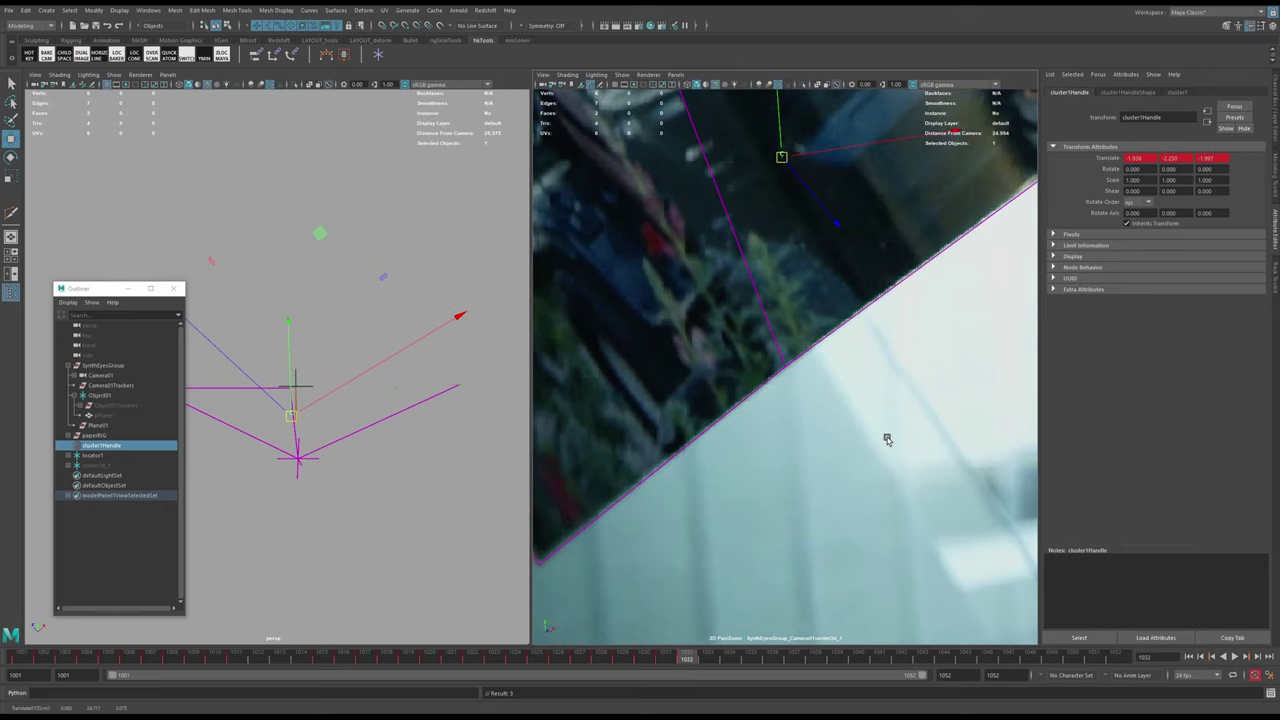
pyautogui.hotkey('alt', '.')
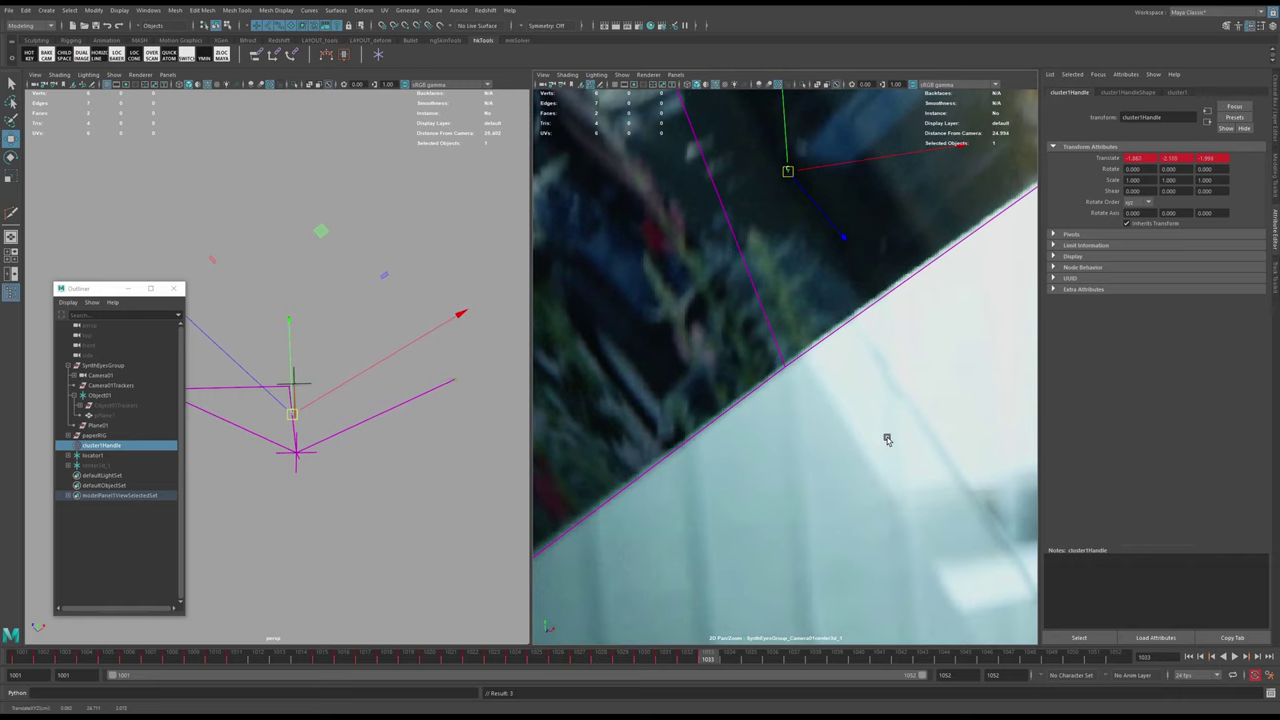
pyautogui.hotkey('alt', '.')
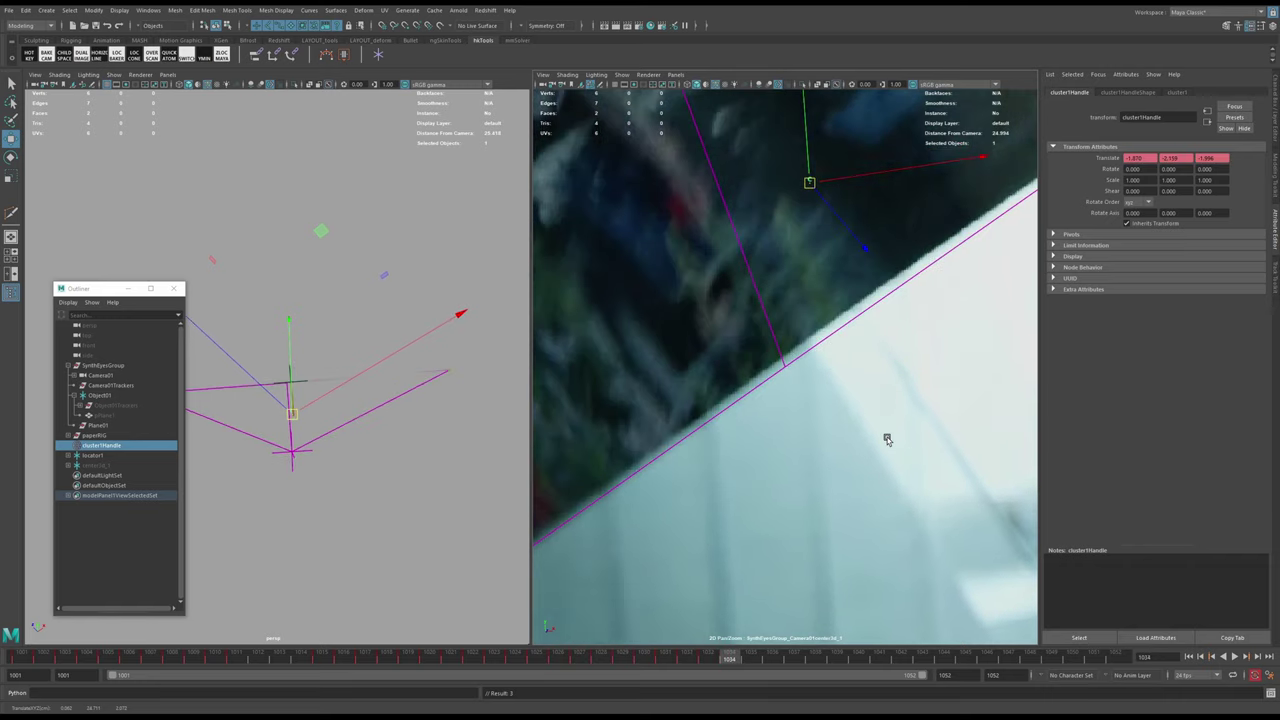
pyautogui.hotkey('alt', '.')
pyautogui.hotkey('alt', '.')
pyautogui.hotkey('alt', '.')
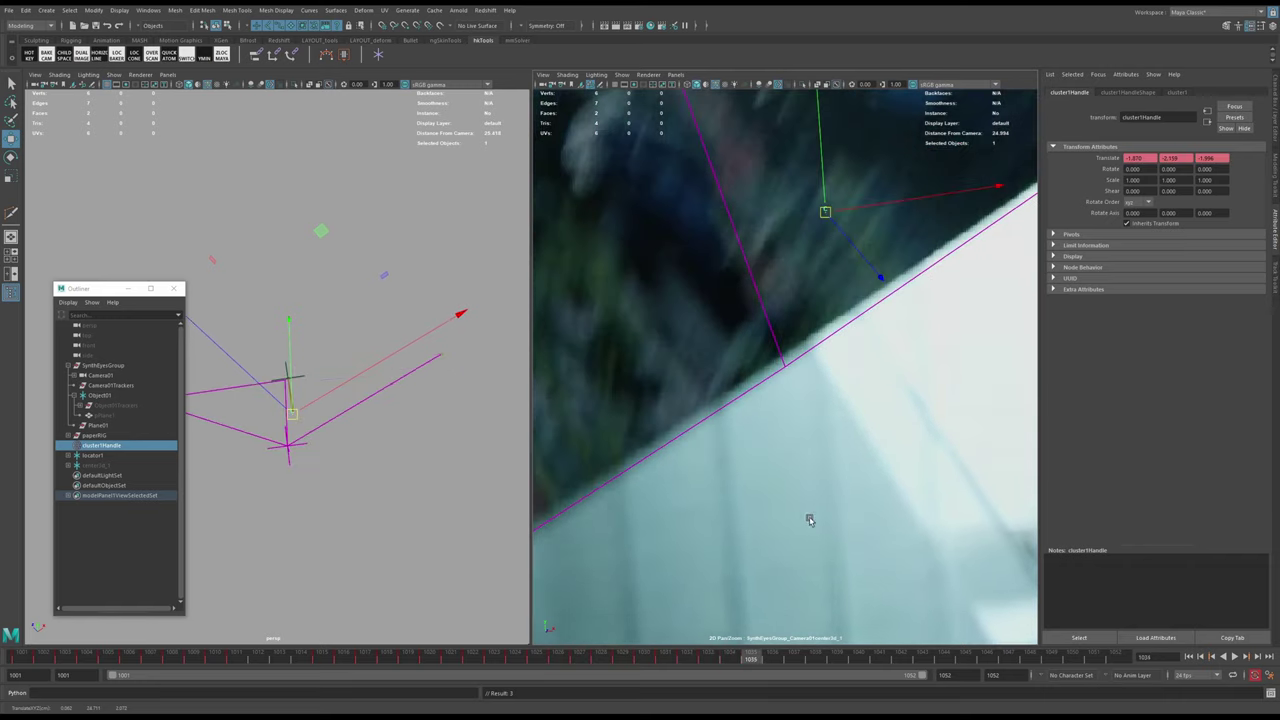
# - Move the cluster handle at frame 1041 to bend the plane the opposite way, roughly matching the photo's curl
pyautogui.moveTo(1000, 375); pyautogui.dragTo(832, 422, button='right')
pyautogui.moveTo(793, 660); pyautogui.dragTo(886, 661)
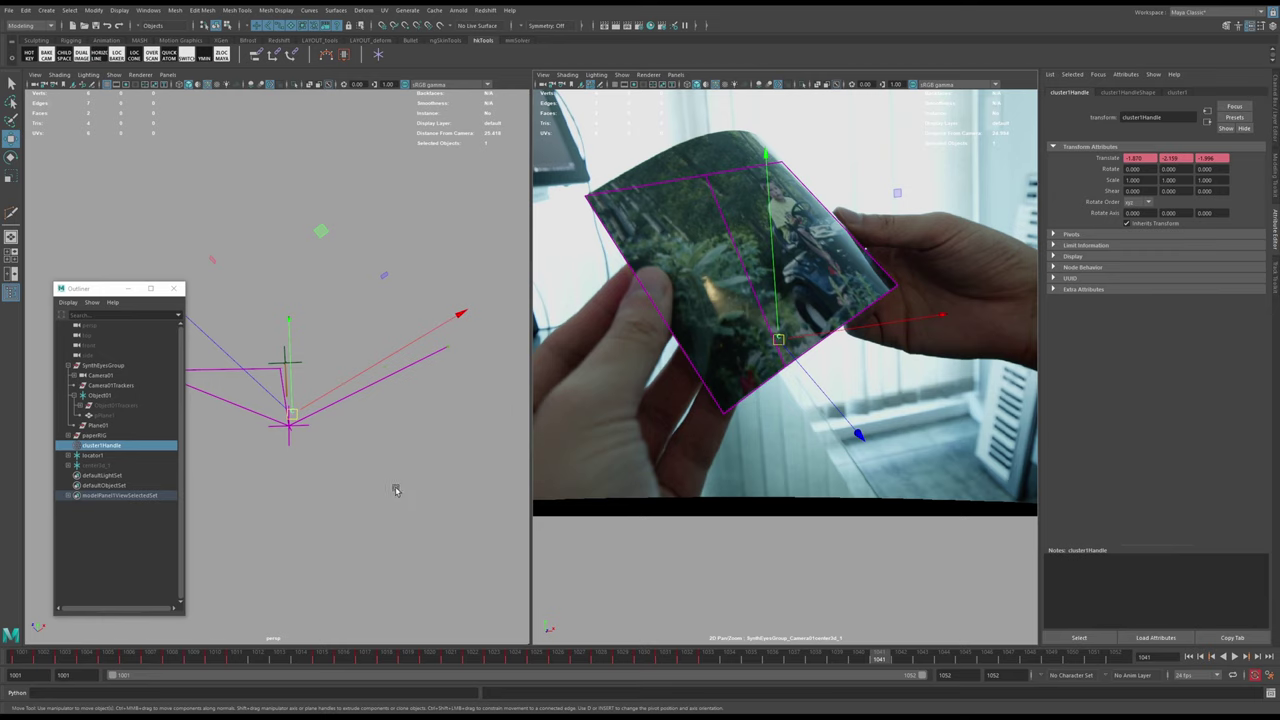
pyautogui.moveTo(395, 490); pyautogui.dragTo(443, 418, button='middle')
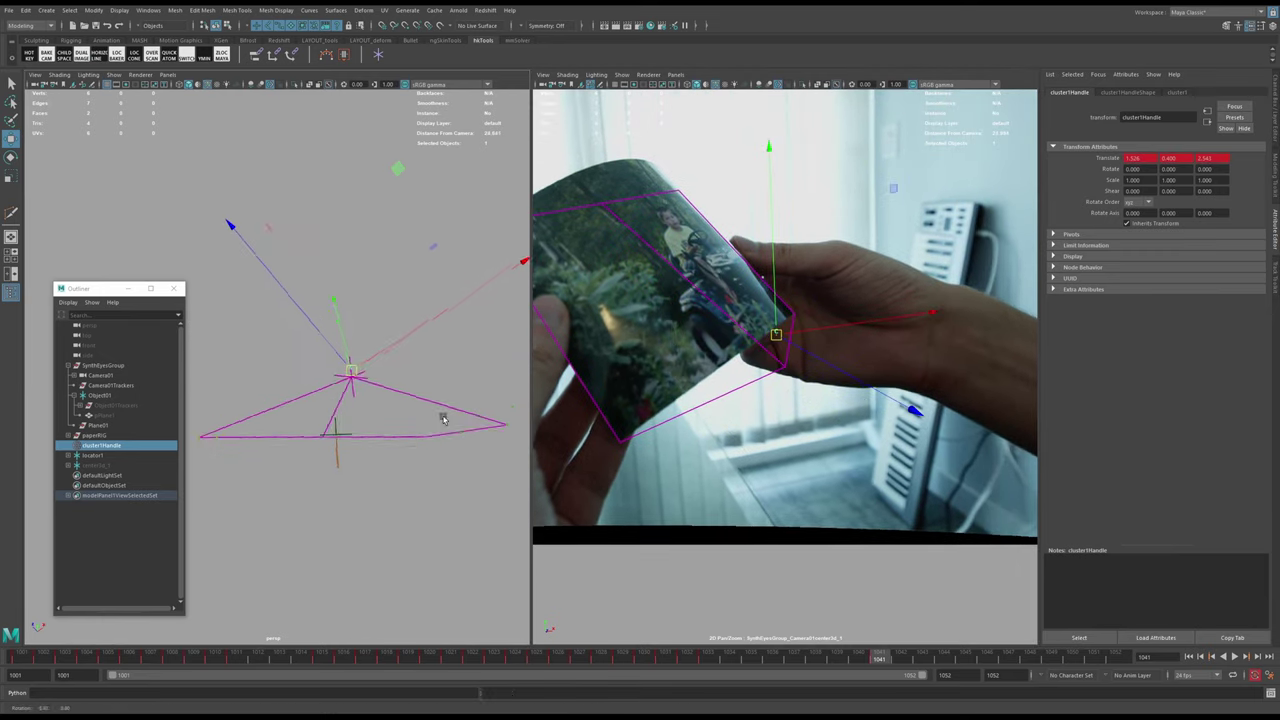
pyautogui.keyDown('alt'); pyautogui.moveTo(443, 418); pyautogui.dragTo(546, 455); pyautogui.keyUp('alt')
pyautogui.moveTo(437, 495); pyautogui.dragTo(383, 486, button='middle')
pyautogui.keyDown('alt'); pyautogui.moveTo(383, 486); pyautogui.dragTo(271, 525); pyautogui.keyUp('alt')
pyautogui.moveTo(291, 514); pyautogui.dragTo(296, 502, button='middle')
# - Refine the cluster handle at frame 1041 until the lower edge follows the photo beside the thumb, and key it
pyautogui.keyDown('alt'); pyautogui.moveTo(791, 408); pyautogui.dragTo(886, 434, button='right'); pyautogui.keyUp('alt')
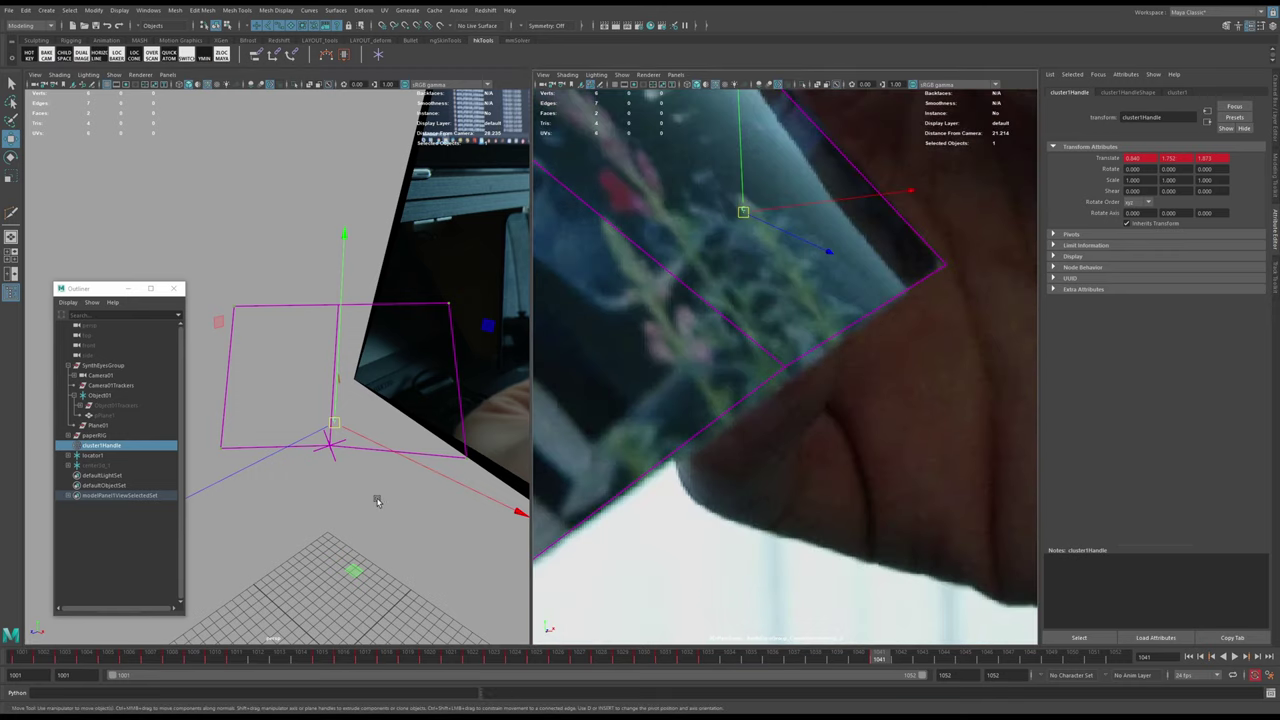
pyautogui.keyDown('alt'); pyautogui.moveTo(376, 501); pyautogui.dragTo(377, 465); pyautogui.keyUp('alt')
pyautogui.moveTo(377, 463); pyautogui.dragTo(387, 464, button='middle')
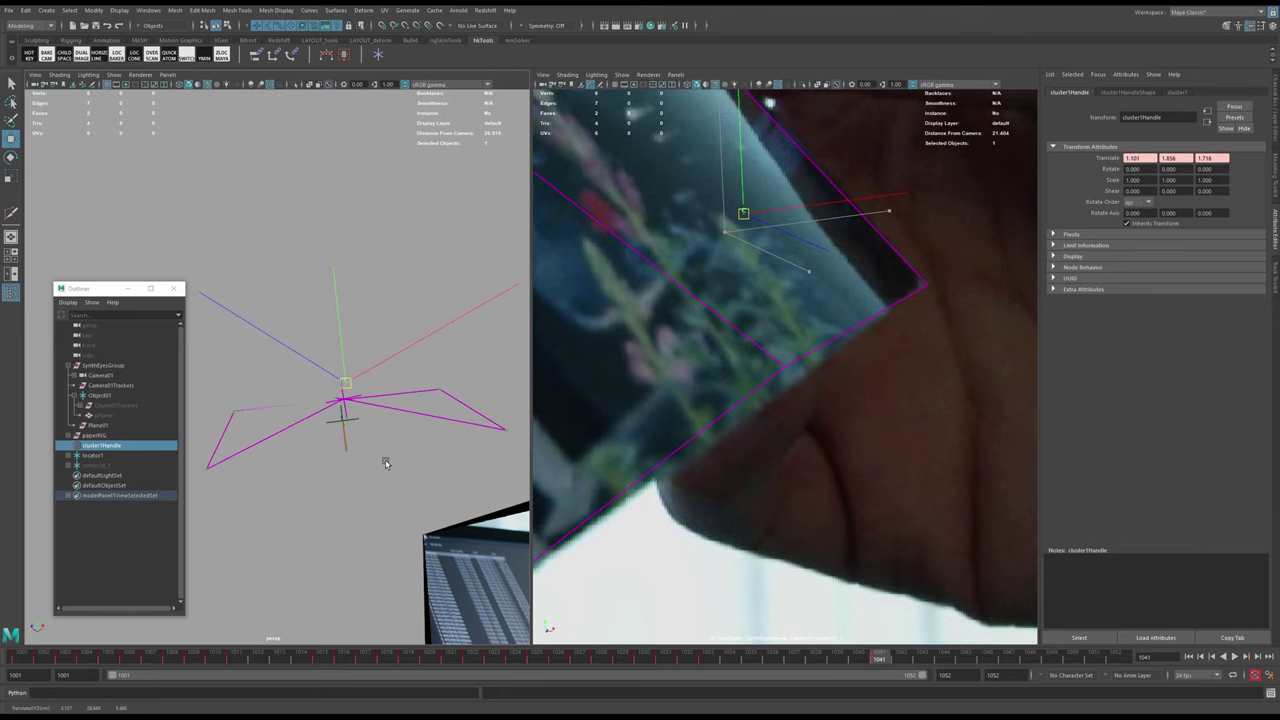
pyautogui.keyDown('alt'); pyautogui.moveTo(387, 464); pyautogui.dragTo(434, 481); pyautogui.keyUp('alt')
pyautogui.moveTo(434, 481); pyautogui.dragTo(436, 481, button='middle')
pyautogui.keyDown('alt'); pyautogui.moveTo(408, 490); pyautogui.dragTo(396, 448); pyautogui.keyUp('alt')
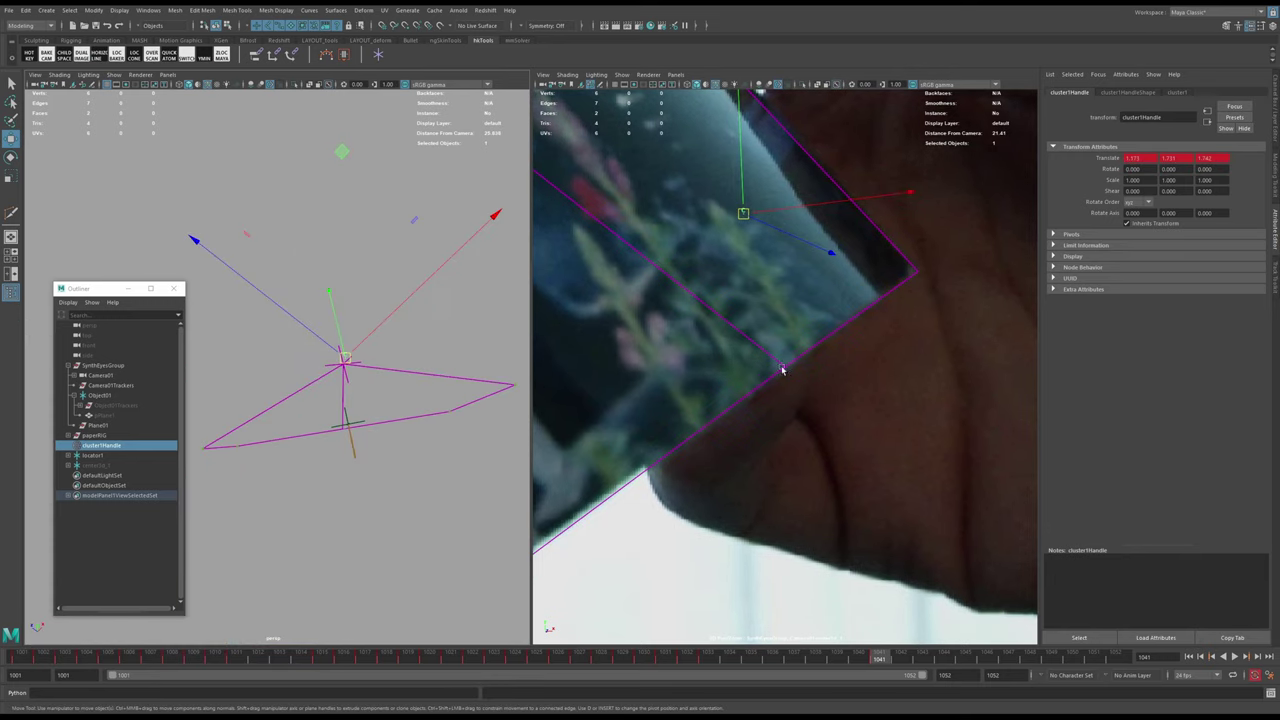
pyautogui.keyDown('alt'); pyautogui.moveTo(434, 393); pyautogui.dragTo(276, 438); pyautogui.keyUp('alt')
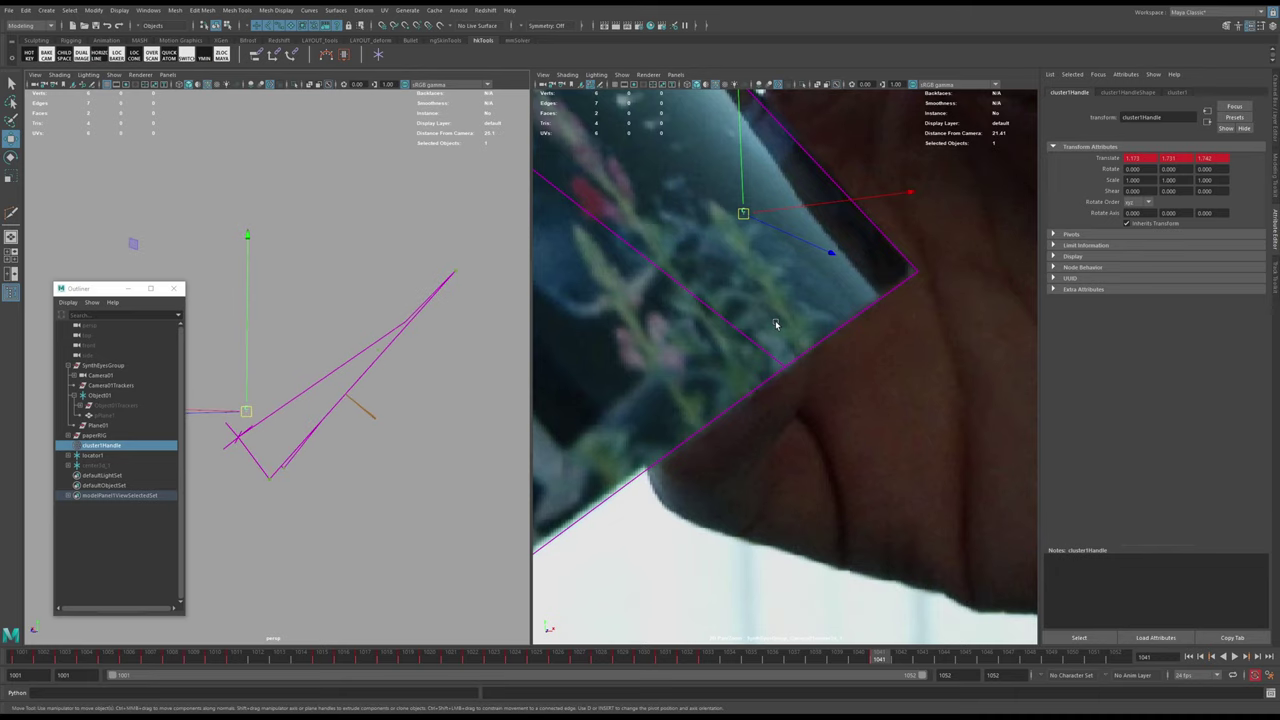
pyautogui.moveTo(743, 218); pyautogui.dragTo(743, 217)
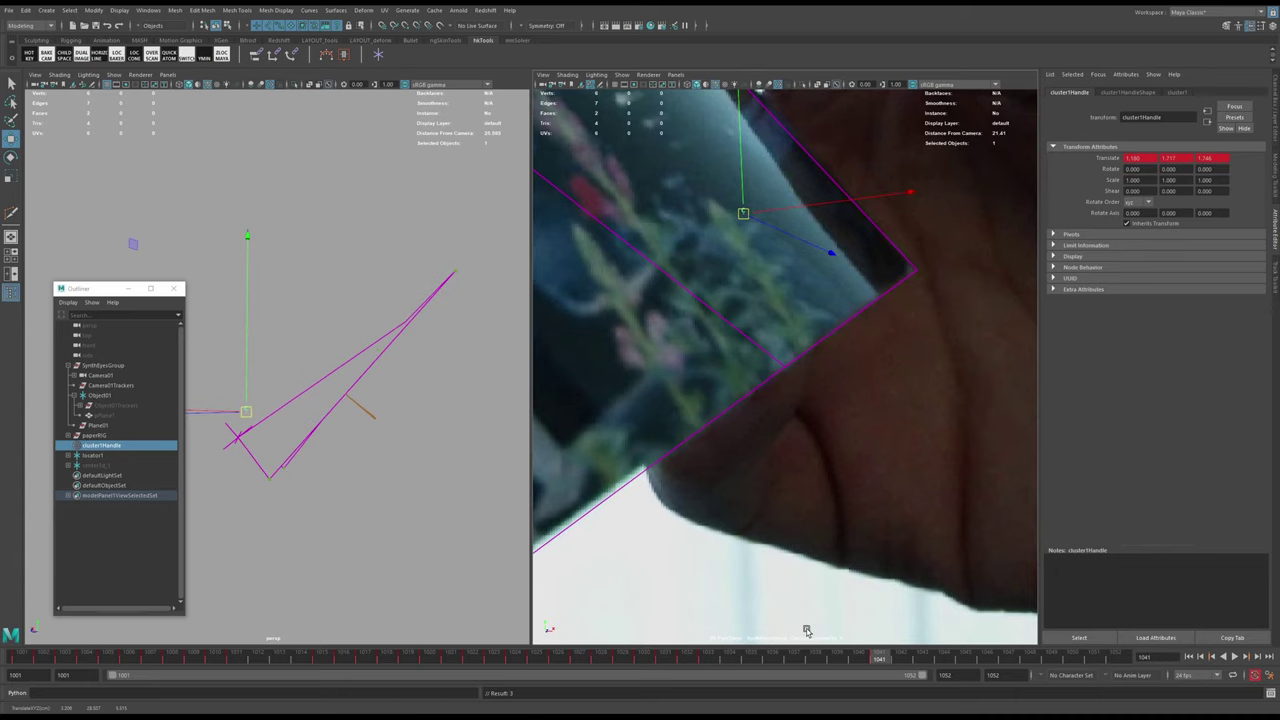
# - Fit and key the cluster handle at frames 1033 through 1036 along the photo's lower edge
pyautogui.click(714, 658)
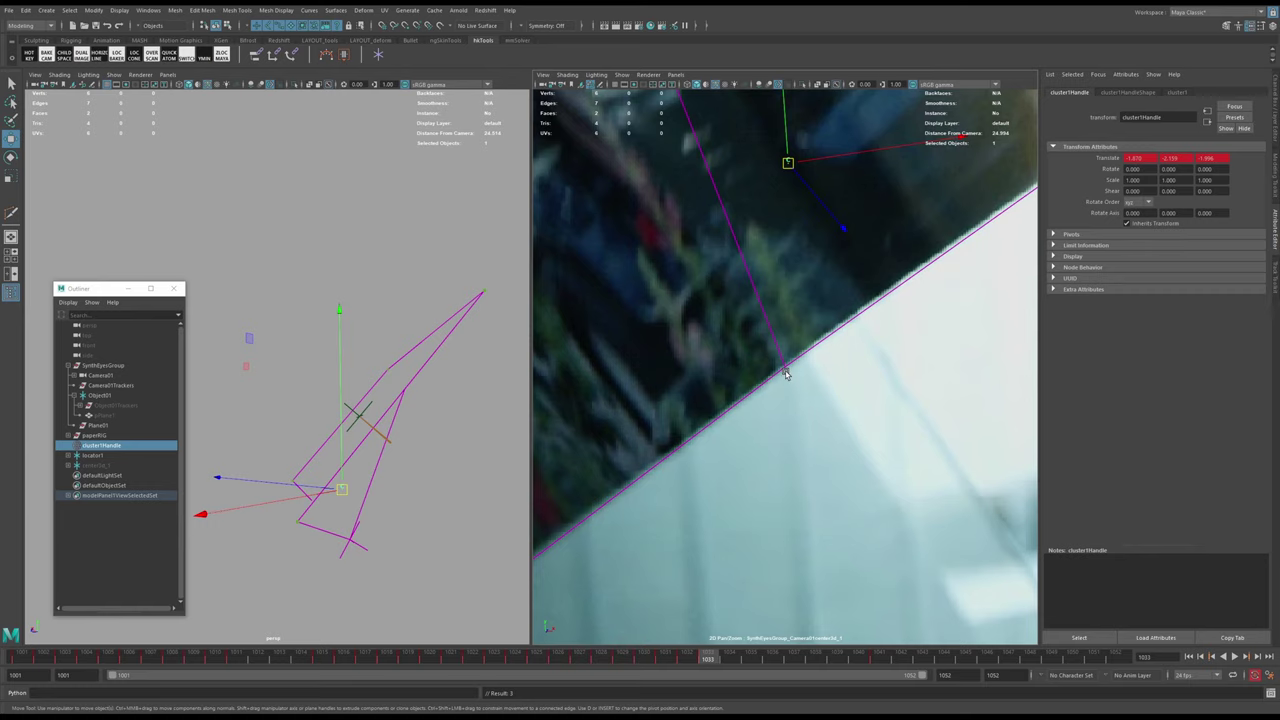
pyautogui.hotkey('alt', '.')
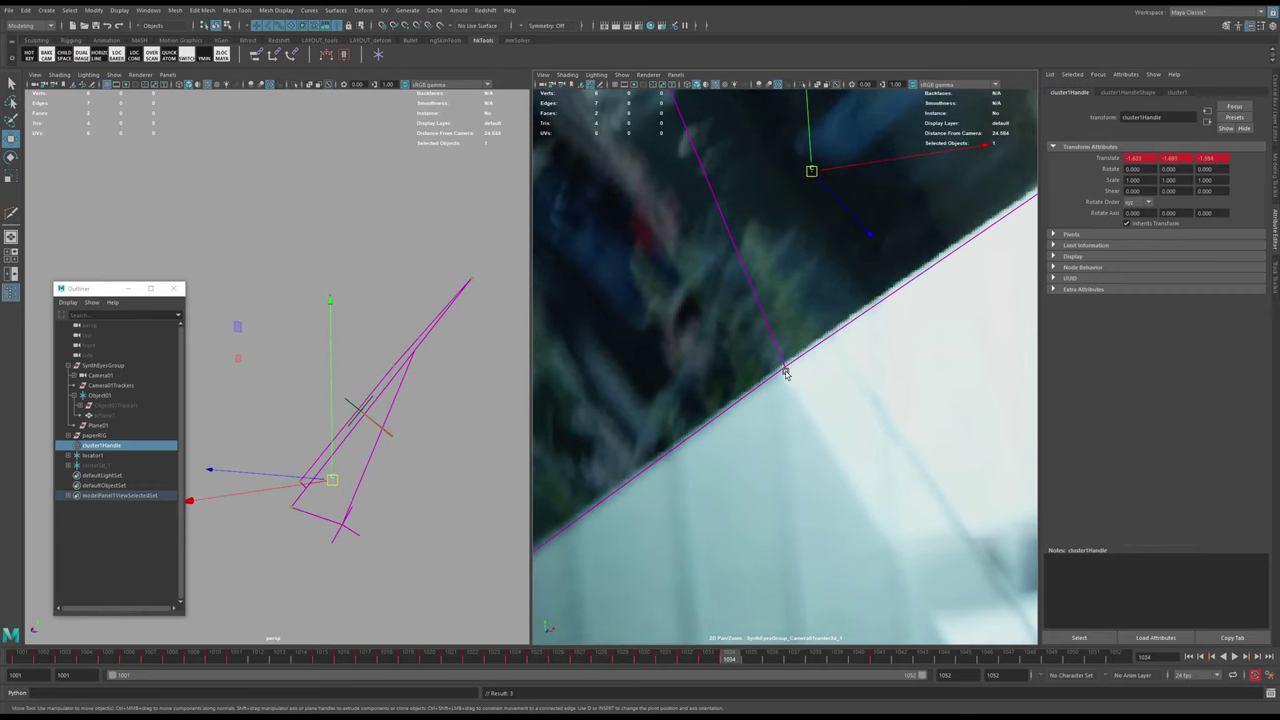
pyautogui.hotkey('alt', '.')
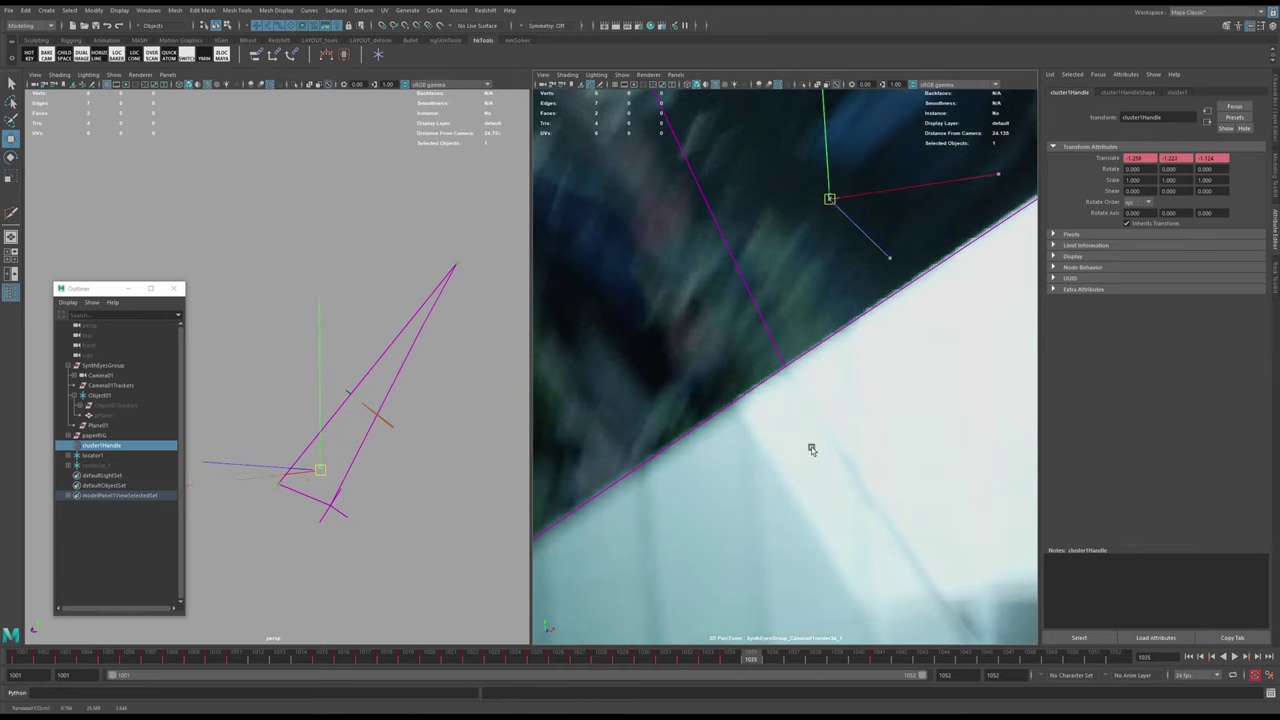
pyautogui.hotkey('alt', '.')
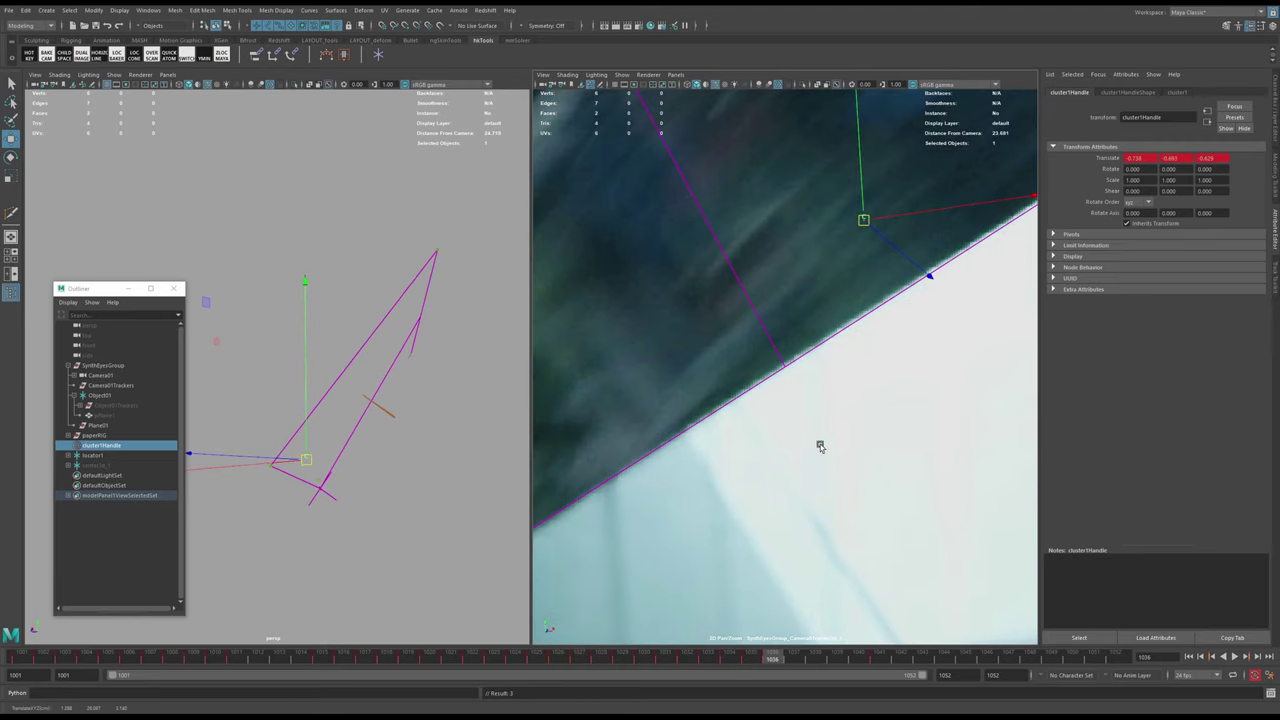
# - Scrub the bend up to frame 1041, and adjust the cluster handle at frame 1040 to match its neighbouring frames
pyautogui.moveTo(985, 335); pyautogui.dragTo(777, 462, button='right')
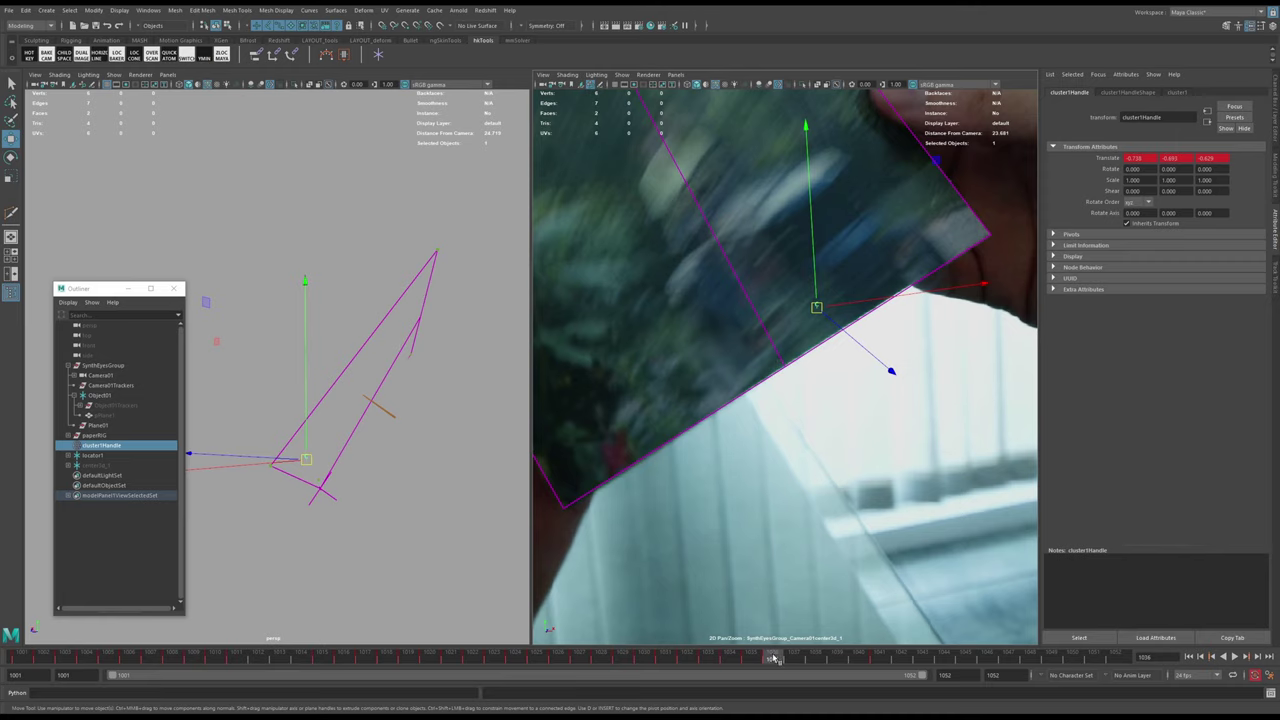
pyautogui.moveTo(773, 657); pyautogui.dragTo(876, 657)
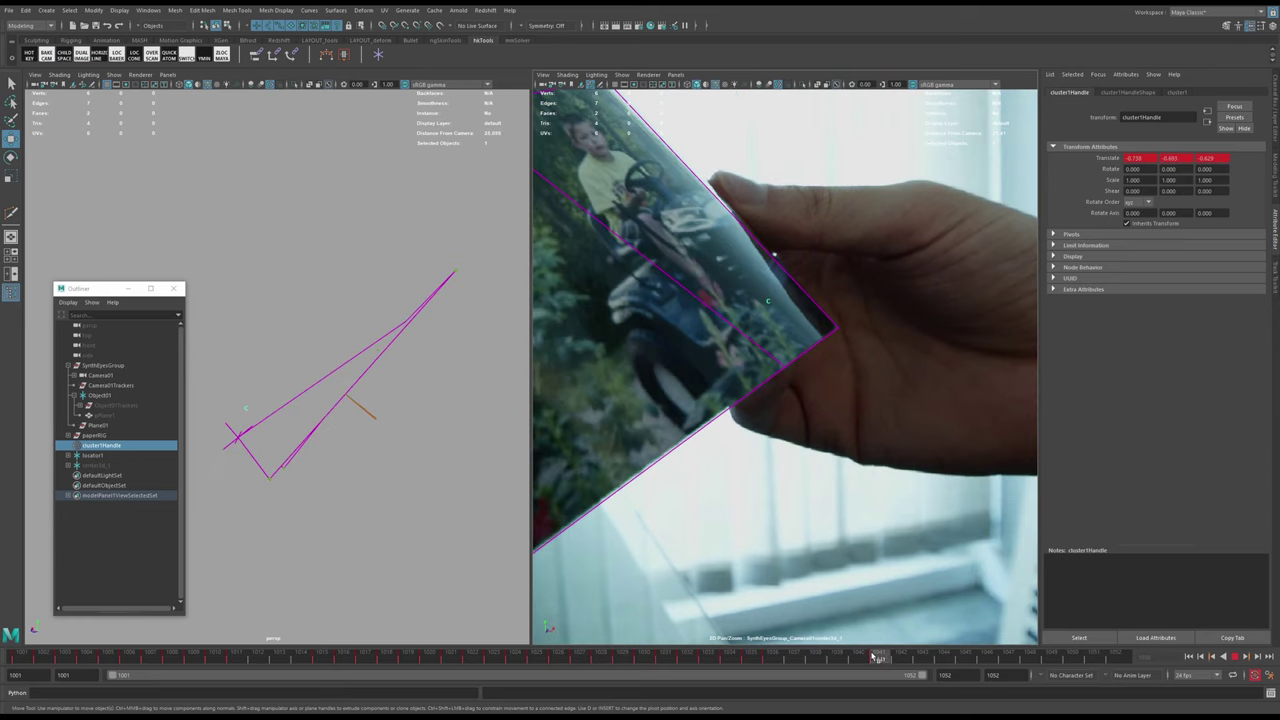
pyautogui.scroll(4, 767, 560)
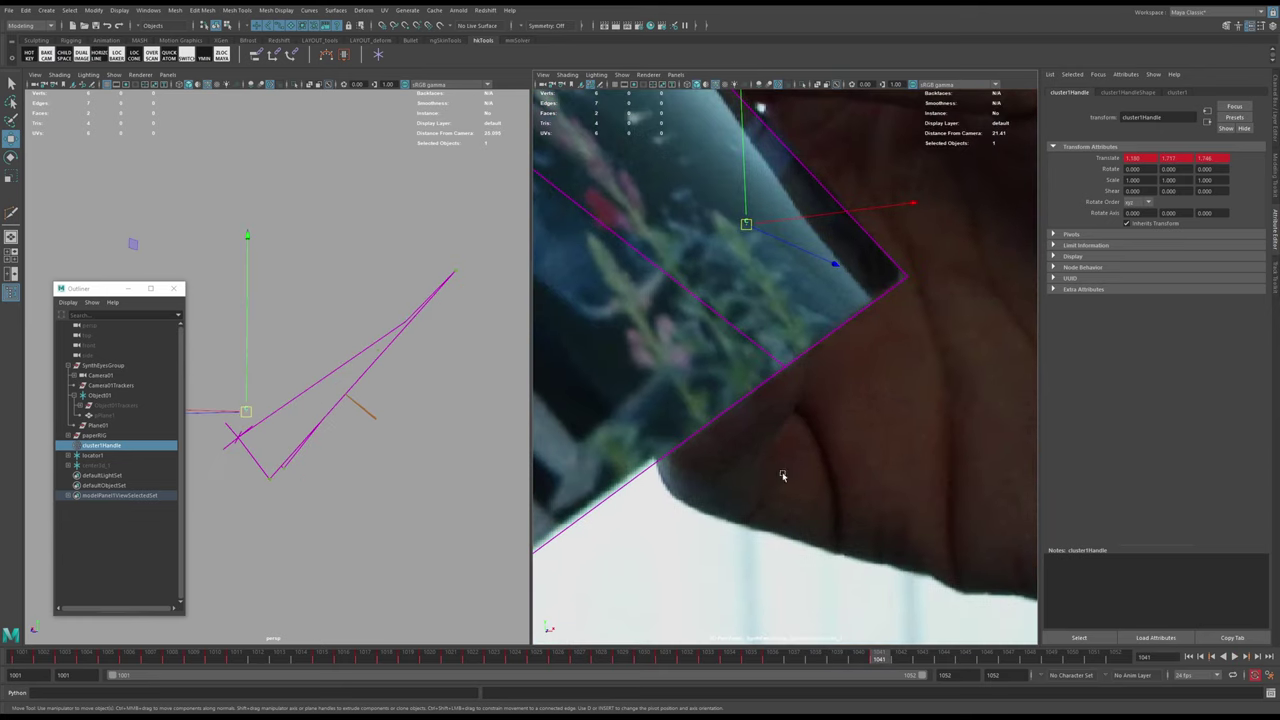
pyautogui.hotkey('alt', ',')
pyautogui.hotkey('alt', '.')
pyautogui.hotkey('alt', ',')
pyautogui.moveTo(781, 541); pyautogui.dragTo(906, 411, button='middle')
pyautogui.hotkey('alt', ',')
pyautogui.hotkey('alt', '.')
# - Work backwards from frame 1039 to 1037, fitting the cluster handle to the photo's lower edge
pyautogui.hotkey('alt', ',')
pyautogui.hotkey('alt', '.')
pyautogui.hotkey('alt', ',')
pyautogui.hotkey('alt', ',')
pyautogui.hotkey('alt', '.')
pyautogui.hotkey('alt', ',')
pyautogui.hotkey('alt', ',')
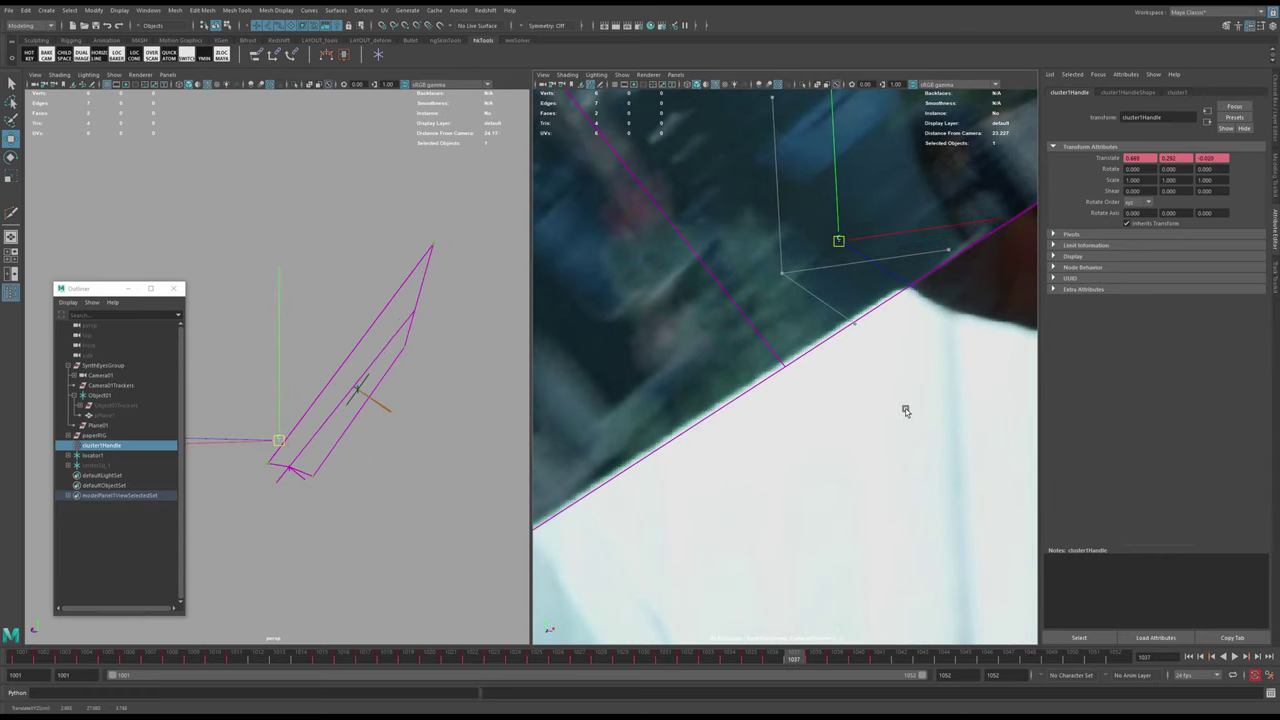
# - Compare the edge across frames 1034 to 1039, and refine and key the cluster handle at frames 1037 and 1038
pyautogui.hotkey('alt', ',')
pyautogui.hotkey('alt', ',')
pyautogui.hotkey('alt', ',')
pyautogui.hotkey('alt', '.')
pyautogui.hotkey('alt', '.')
pyautogui.hotkey('alt', '.')
pyautogui.hotkey('alt', '.')
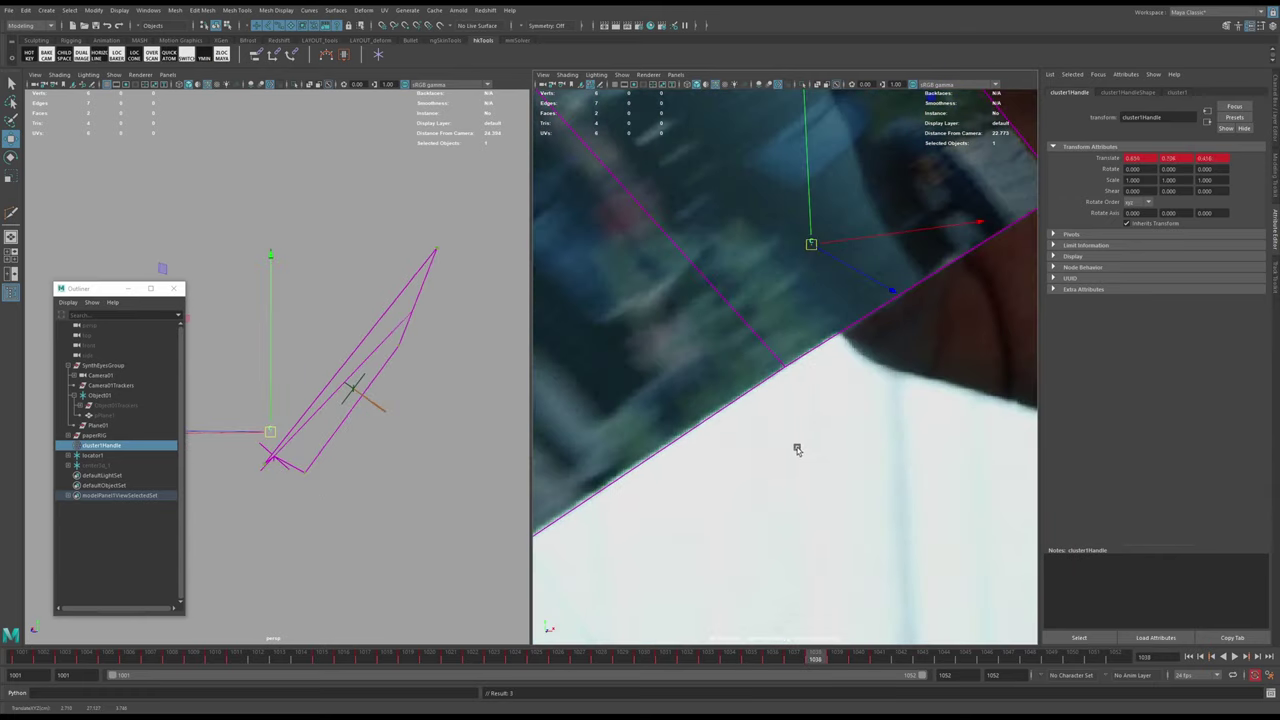
pyautogui.hotkey('alt', ',')
pyautogui.hotkey('alt', '.')
pyautogui.hotkey('alt', '.')
pyautogui.hotkey('alt', ',')
pyautogui.hotkey('alt', ',')
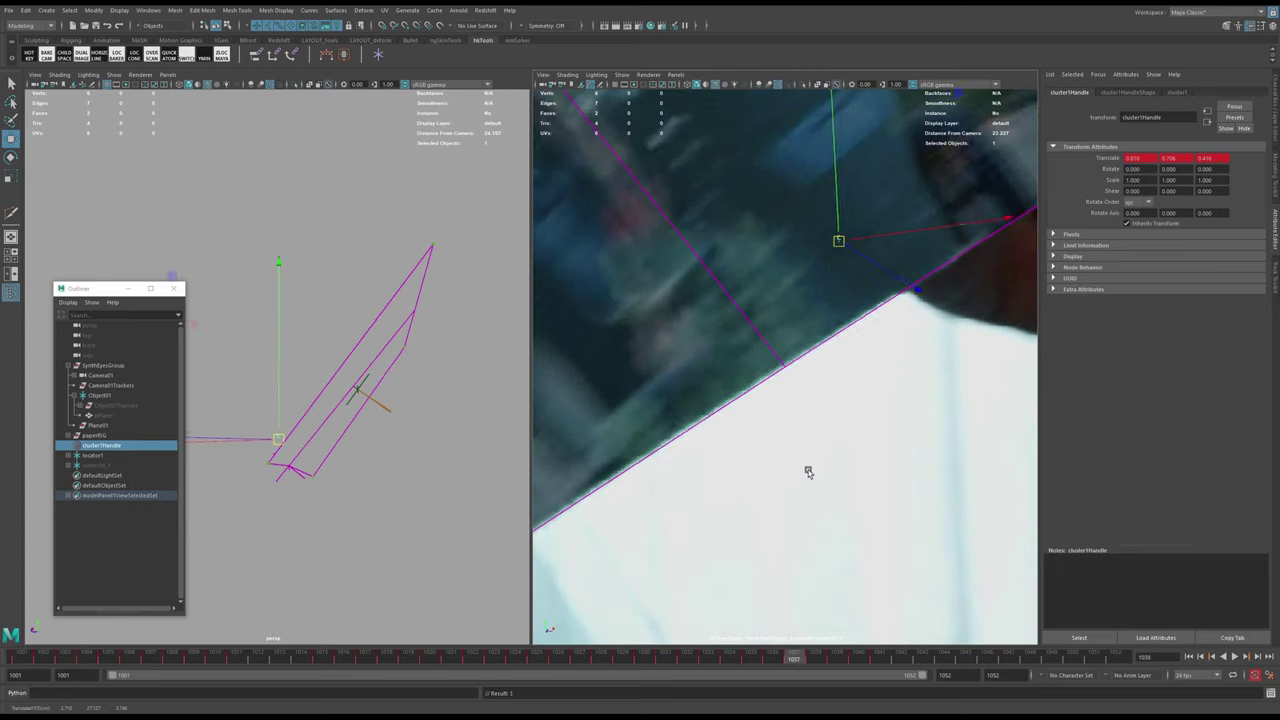
# - Readjust the cluster handle at frames 1037 and 1036, stepping between them to keep the lower edge steady
pyautogui.hotkey('alt', '.')
pyautogui.hotkey('alt', ',')
pyautogui.moveTo(813, 465); pyautogui.dragTo(887, 418, button='middle')
pyautogui.hotkey('alt', ',')
pyautogui.hotkey('alt', '.')
pyautogui.hotkey('alt', ',')
pyautogui.hotkey('alt', '.')
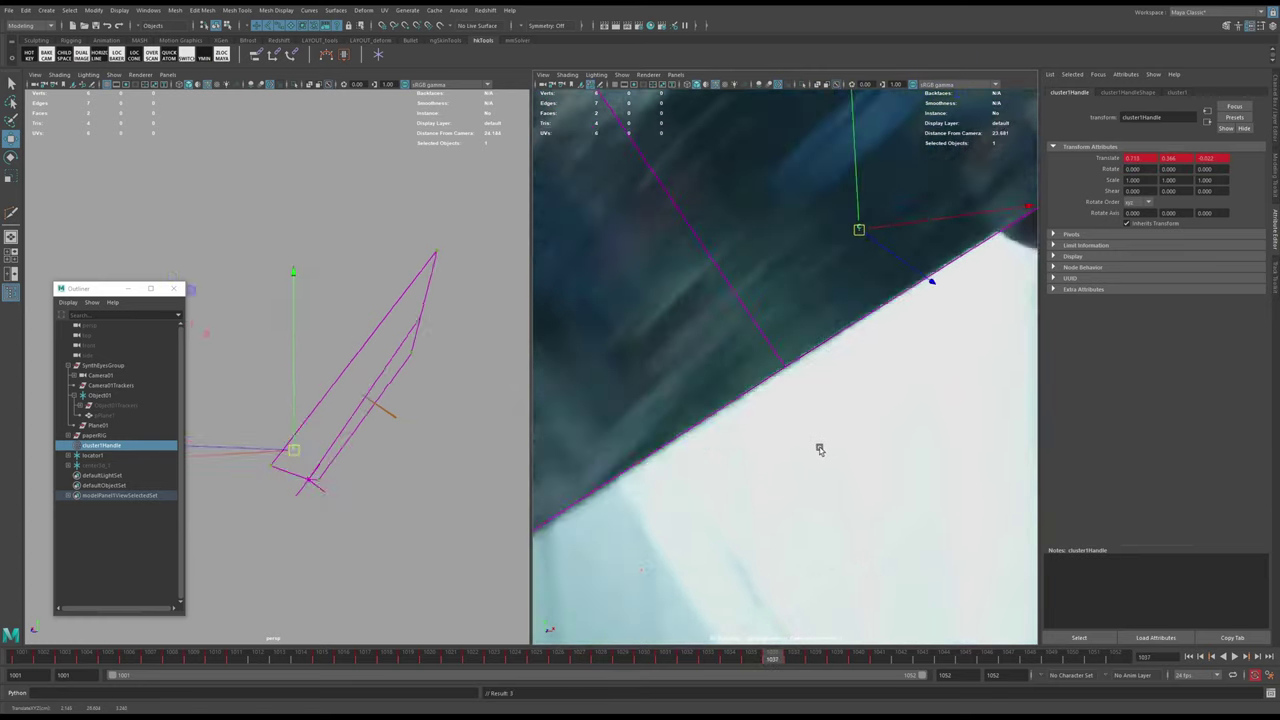
# - Key the cluster handle while stepping back through frames 1037 to 1034, keeping the lower edge aligned with the photo
pyautogui.press('s')
pyautogui.press('s')
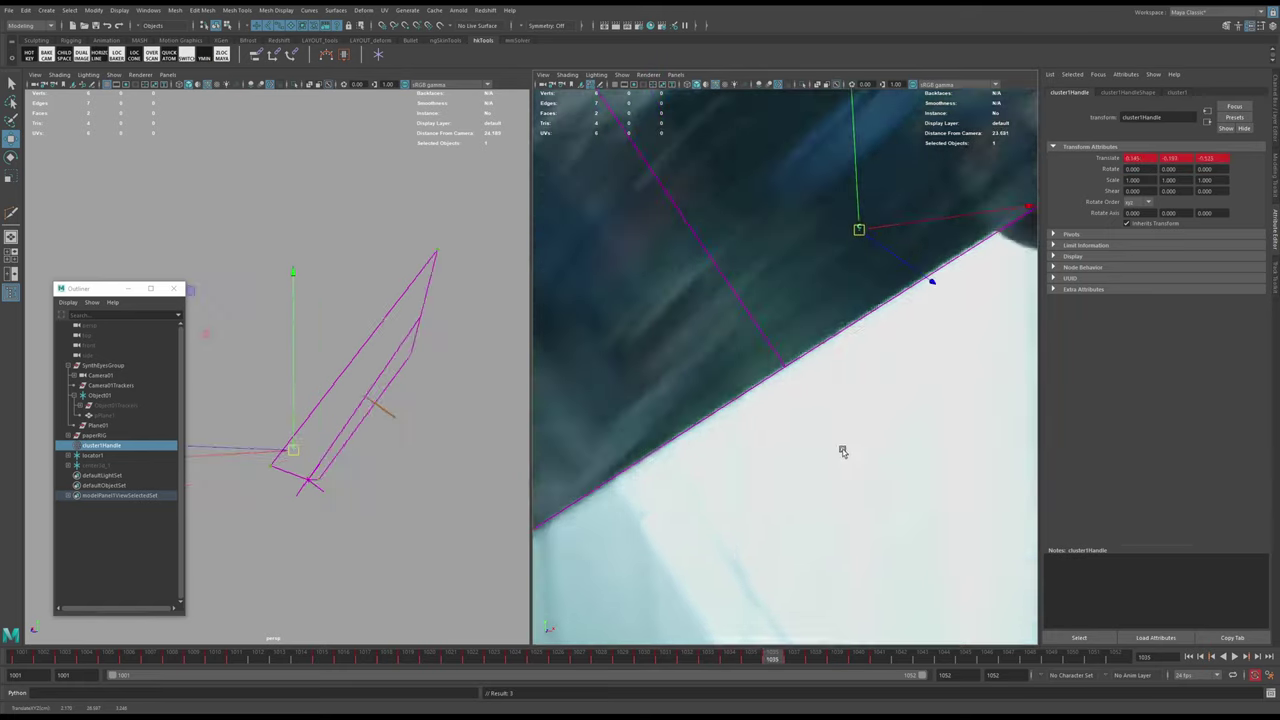
pyautogui.hotkey('alt', ',')
pyautogui.hotkey('alt', ',')
pyautogui.hotkey('alt', '.')
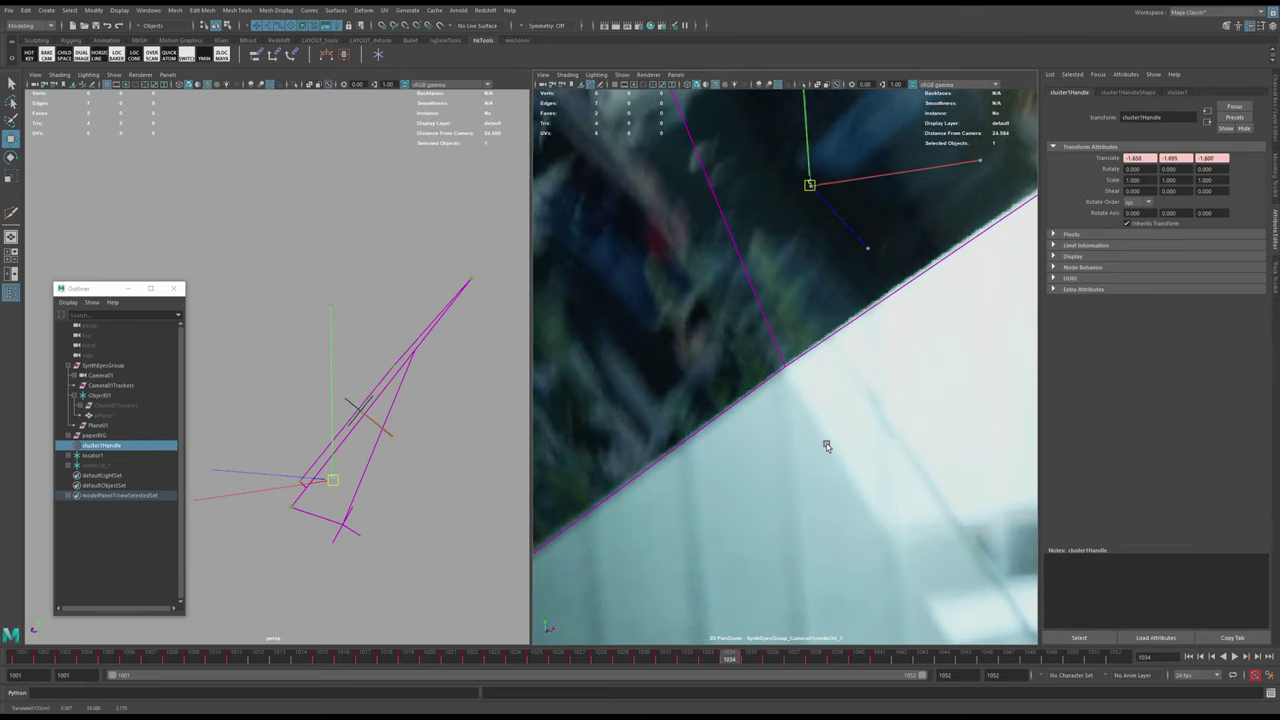
pyautogui.press('s')
pyautogui.hotkey('alt', ',')
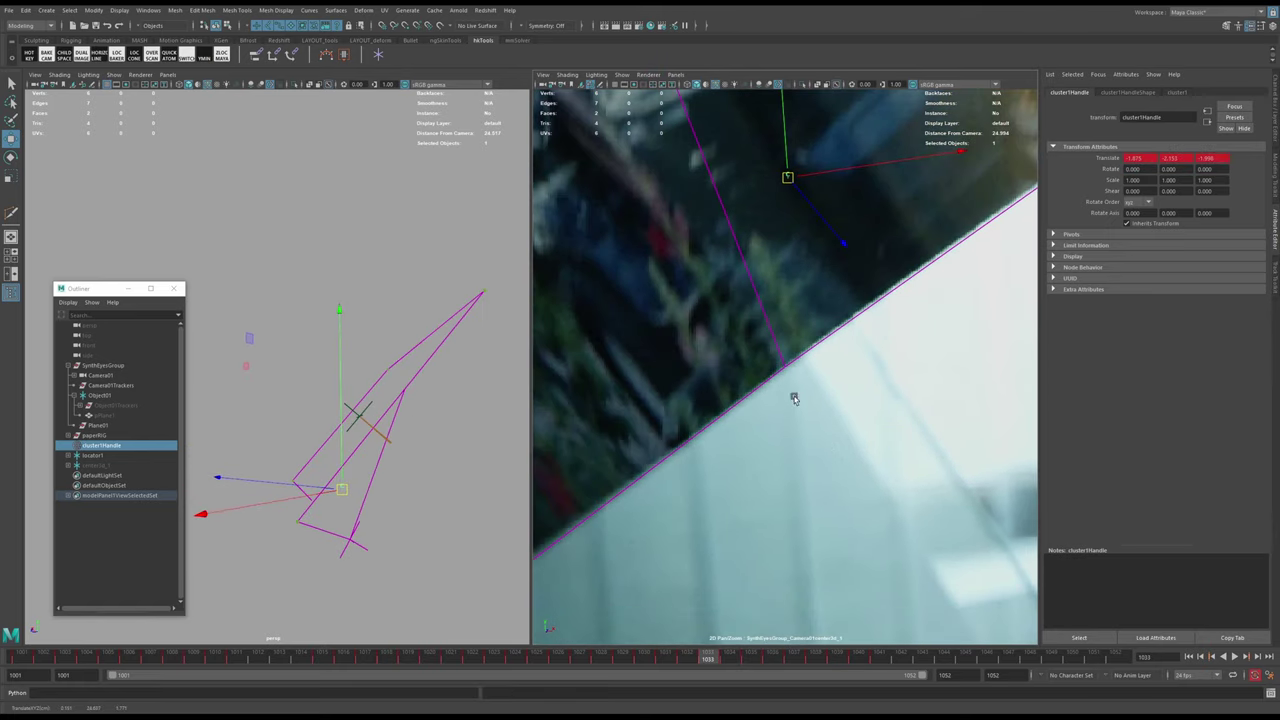
# - Inspect the bend at frame 1047 in the perspective view, and move the cluster handle to fit the photo's lower edge
pyautogui.scroll(-8, 774, 403)
pyautogui.moveTo(707, 661); pyautogui.dragTo(753, 663)
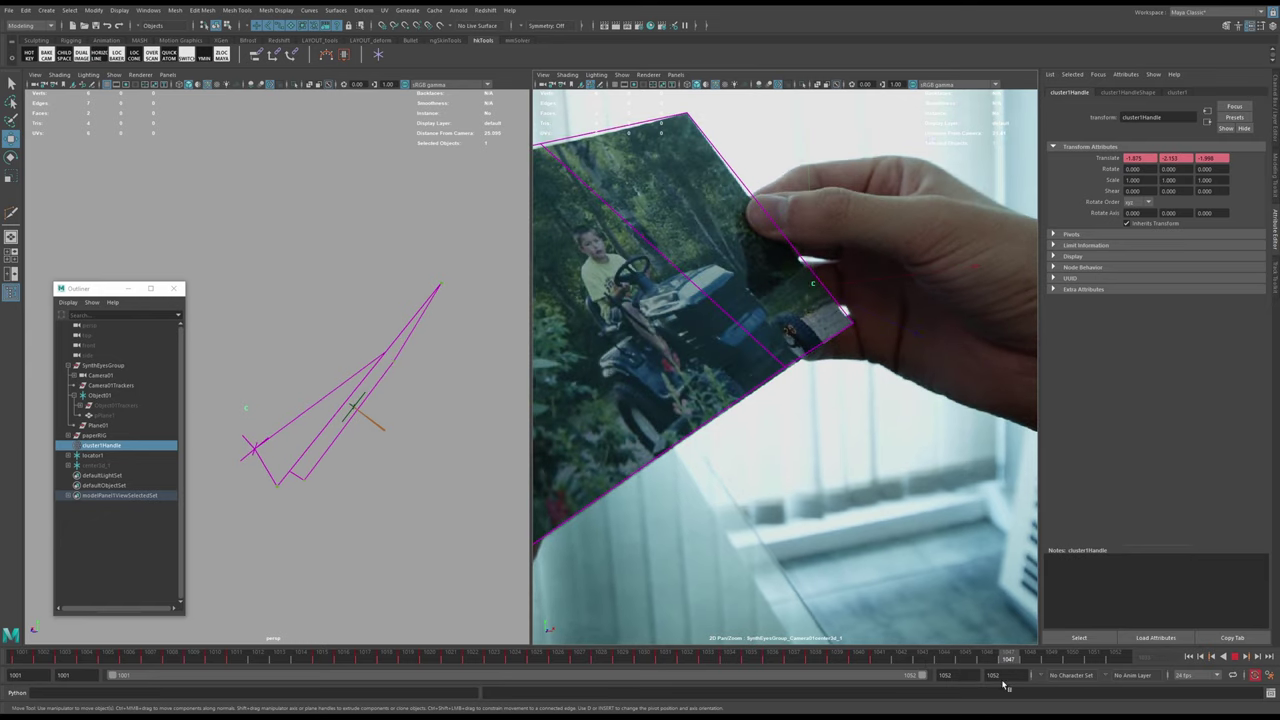
pyautogui.keyDown('alt'); pyautogui.moveTo(339, 453); pyautogui.dragTo(319, 463); pyautogui.keyUp('alt')
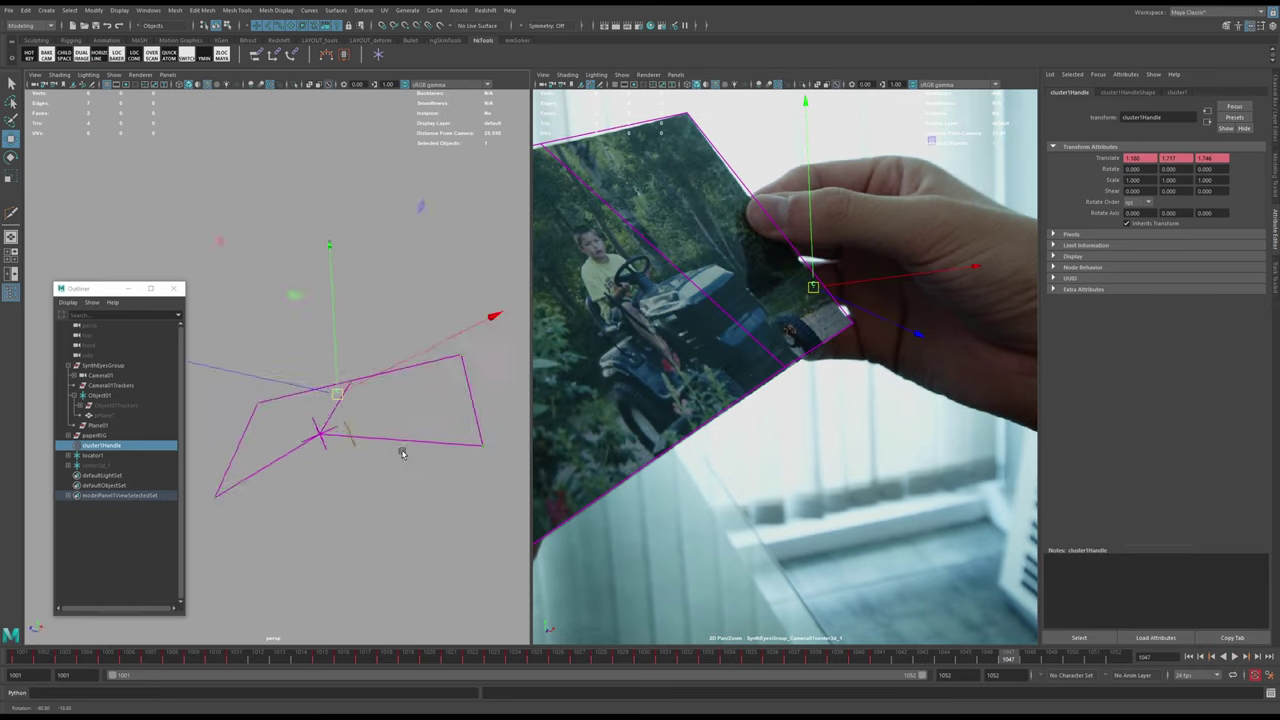
pyautogui.keyDown('alt'); pyautogui.moveTo(401, 453); pyautogui.dragTo(425, 422); pyautogui.keyUp('alt')
pyautogui.moveTo(415, 422); pyautogui.dragTo(404, 495, button='middle')
pyautogui.moveTo(390, 498)
pyautogui.keyDown('alt'); pyautogui.mouseDown()
pyautogui.moveTo(380, 509)
pyautogui.moveTo(415, 494)
pyautogui.mouseUp(); pyautogui.keyUp('alt')
pyautogui.keyDown('alt'); pyautogui.moveTo(268, 495); pyautogui.dragTo(360, 530); pyautogui.keyUp('alt')
pyautogui.moveTo(358, 528); pyautogui.dragTo(355, 531, button='middle')
pyautogui.moveTo(778, 407); pyautogui.dragTo(866, 417, button='right')
pyautogui.moveTo(864, 417); pyautogui.dragTo(838, 431, button='middle')
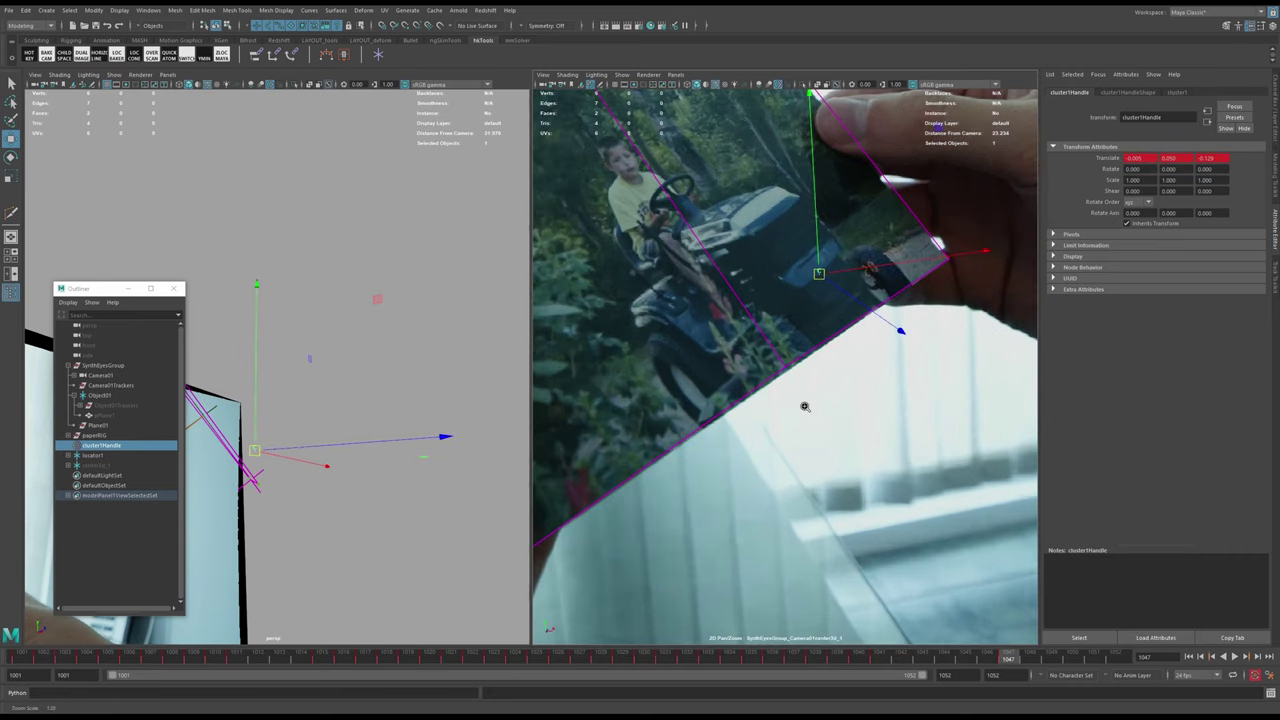
# - Compare frames 1041 and 1042, and adjust the cluster handle at frame 1042 to fit the photo's lower edge
pyautogui.moveTo(876, 659); pyautogui.dragTo(878, 661)
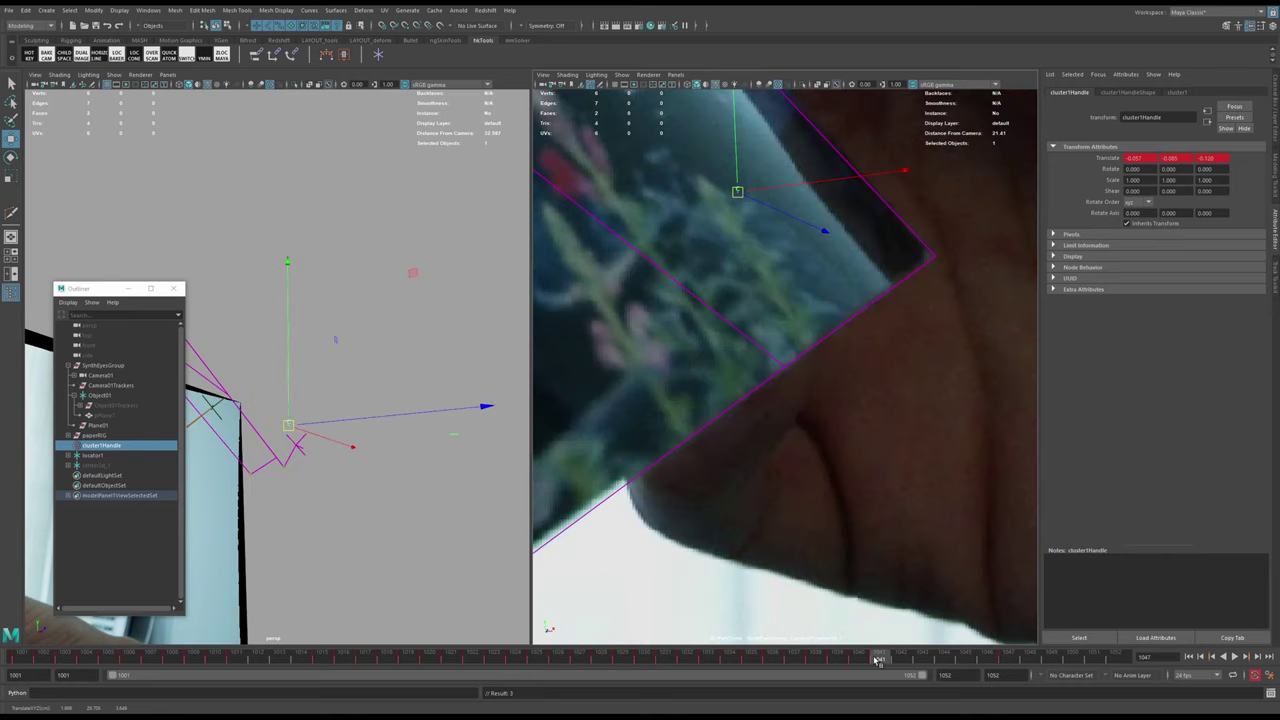
pyautogui.hotkey('alt', '.')
pyautogui.hotkey('alt', ',')
pyautogui.hotkey('alt', '.')
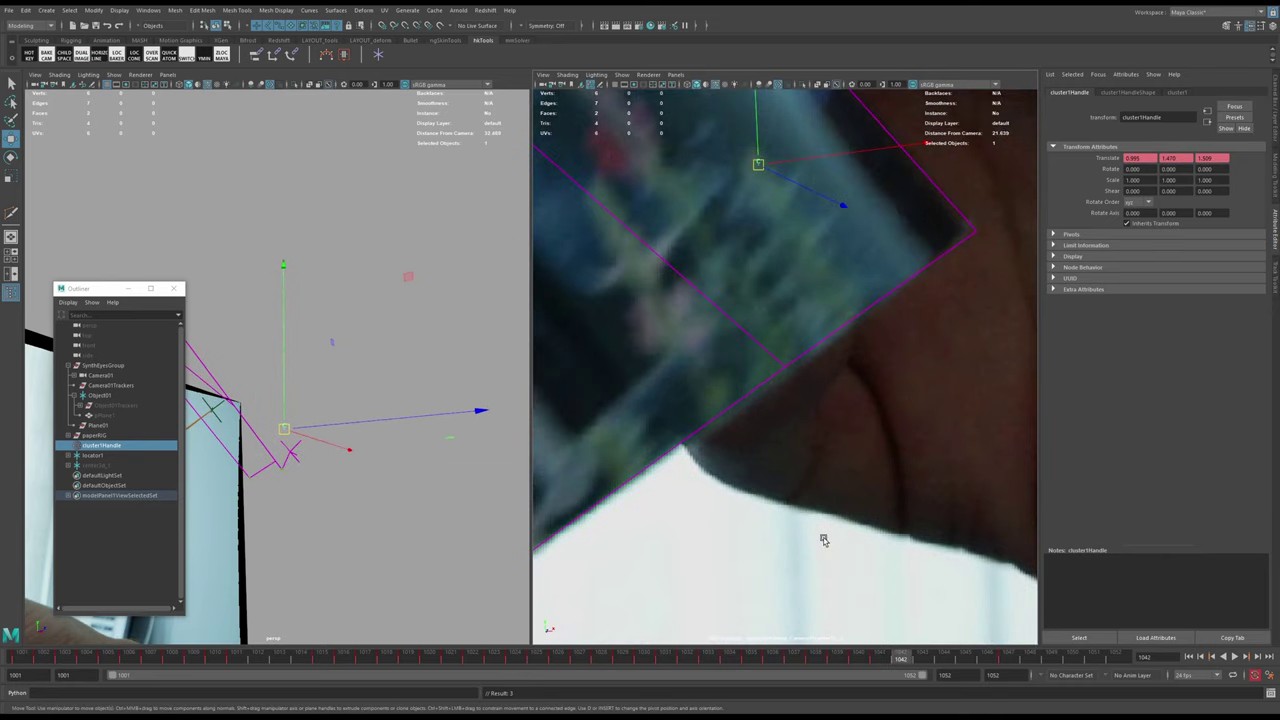
pyautogui.hotkey('alt', ',')
pyautogui.hotkey('alt', '.')
pyautogui.moveTo(756, 506); pyautogui.dragTo(818, 471, button='middle')
pyautogui.hotkey('alt', ',')
pyautogui.hotkey('alt', '.')
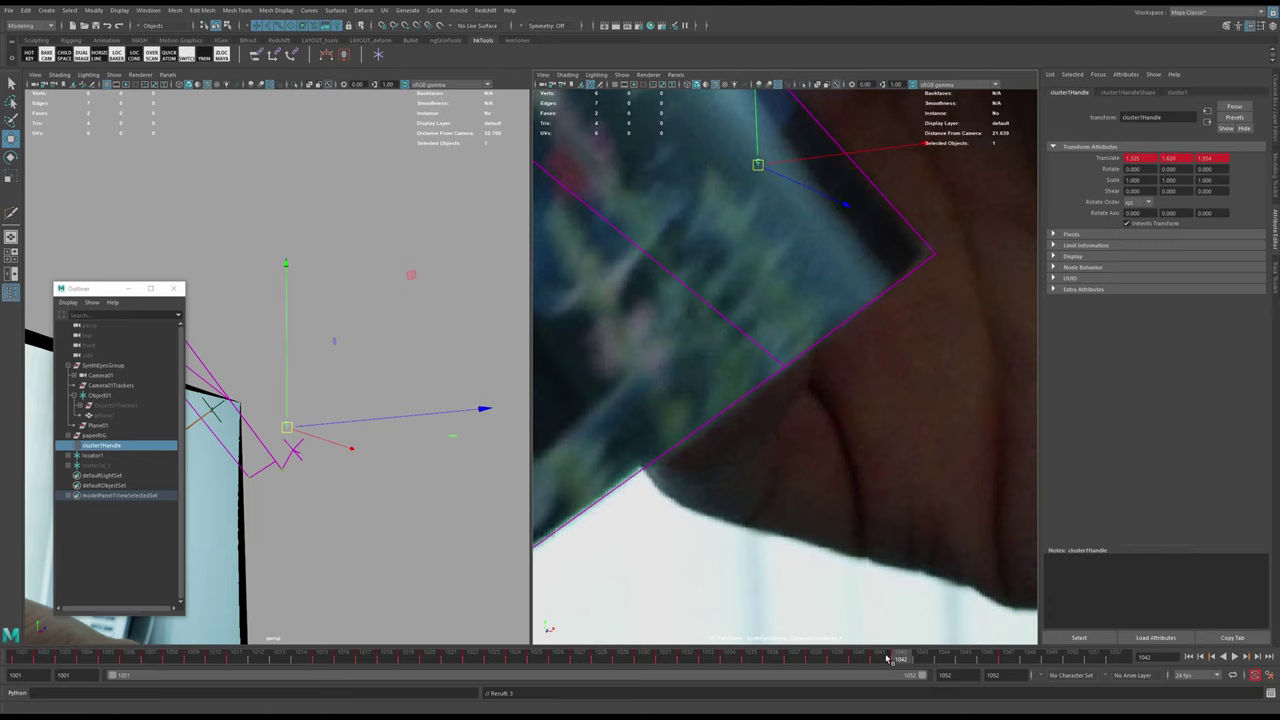
# - Fit the cluster handle to the photo's lower edge at frame 1046 and key it
pyautogui.click(1002, 657)
pyautogui.hotkey('alt', ',')
pyautogui.moveTo(948, 537); pyautogui.dragTo(906, 563, button='middle')
pyautogui.press('s')
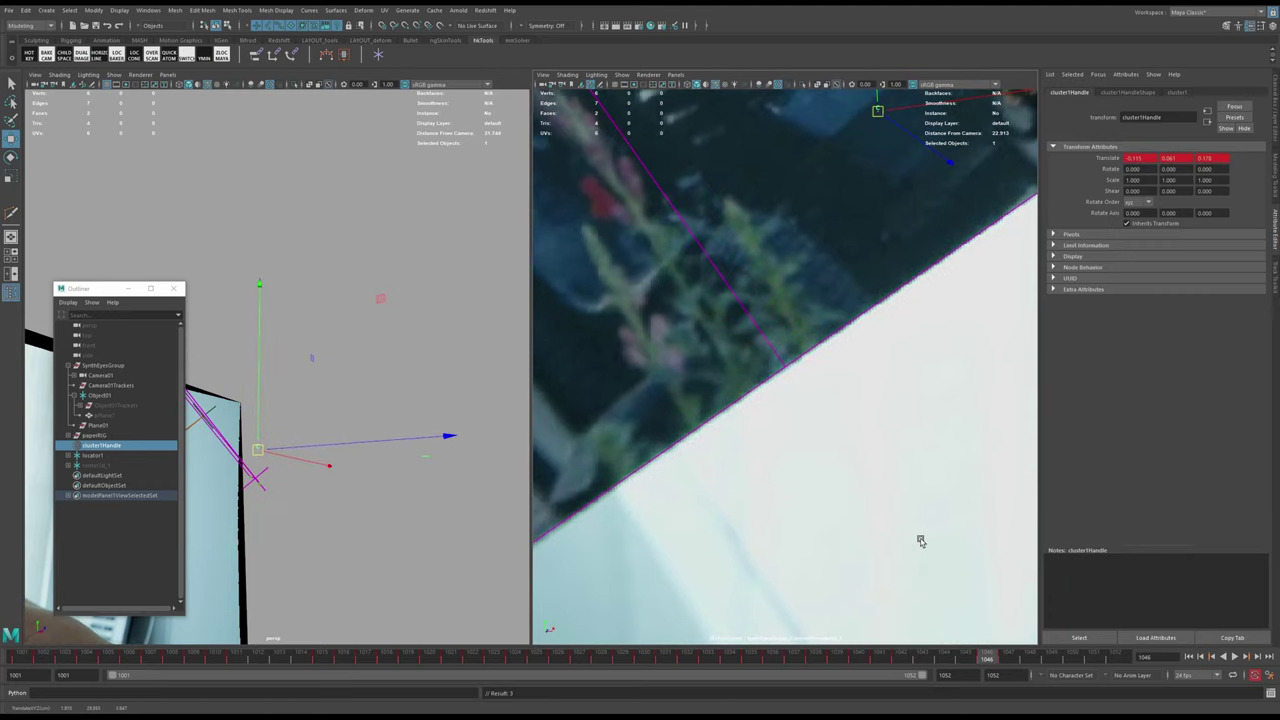
# - Adjust and key the cluster handle at frame 1043, comparing the lower edge with frames 1041 and 1042
pyautogui.click(905, 656)
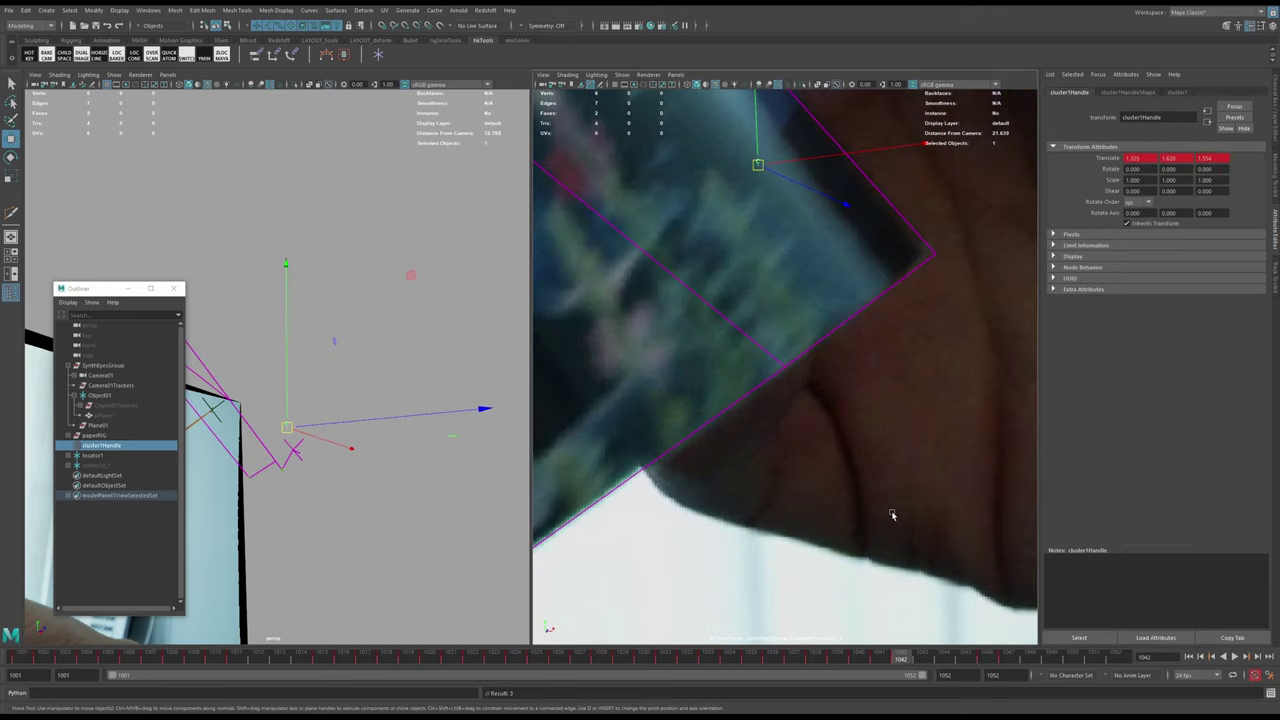
pyautogui.hotkey('alt', ',')
pyautogui.hotkey('alt', '.')
pyautogui.hotkey('alt', '.')
pyautogui.moveTo(884, 505); pyautogui.dragTo(921, 502, button='middle')
pyautogui.press('s')
pyautogui.hotkey('alt', ',')
pyautogui.hotkey('alt', ',')
# - Refine and key the cluster handle at frame 1045, checking the lower edge against frames 1044 and 1046
pyautogui.hotkey('alt', '.')
pyautogui.hotkey('alt', '.')
pyautogui.hotkey('alt', '.')
pyautogui.hotkey('alt', '.')
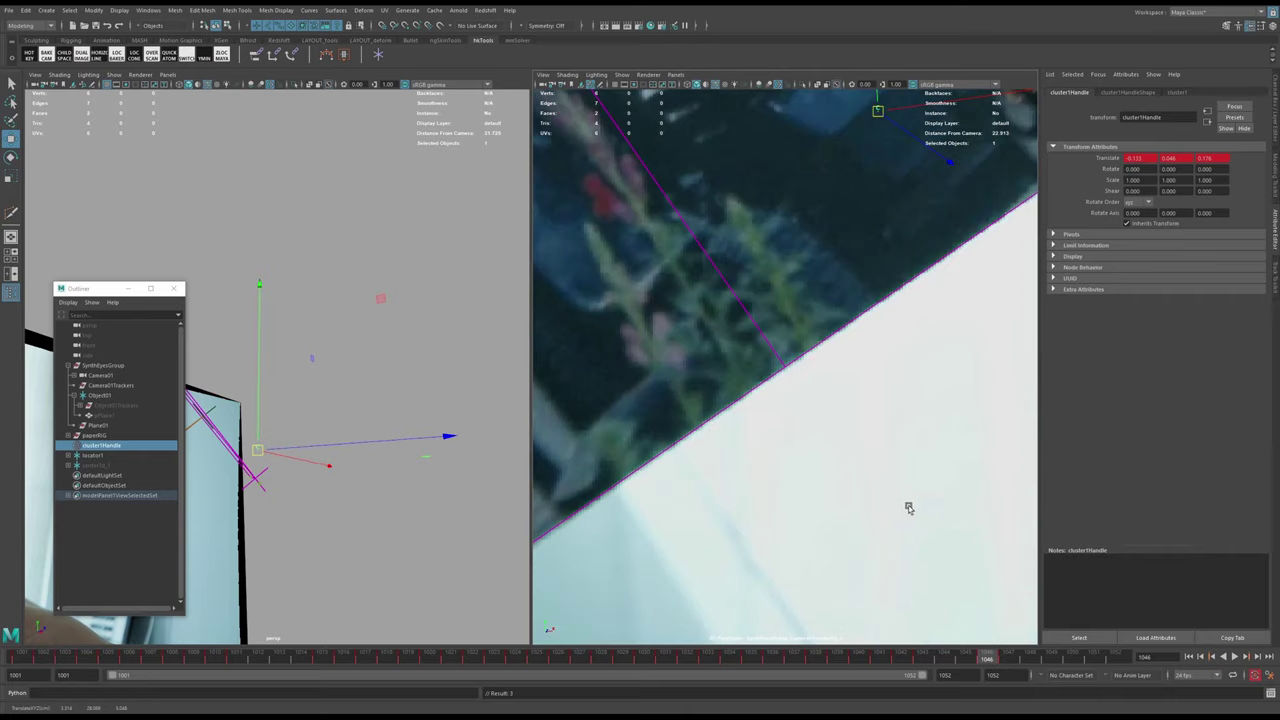
pyautogui.moveTo(908, 498); pyautogui.dragTo(906, 500, button='middle')
pyautogui.press('s')
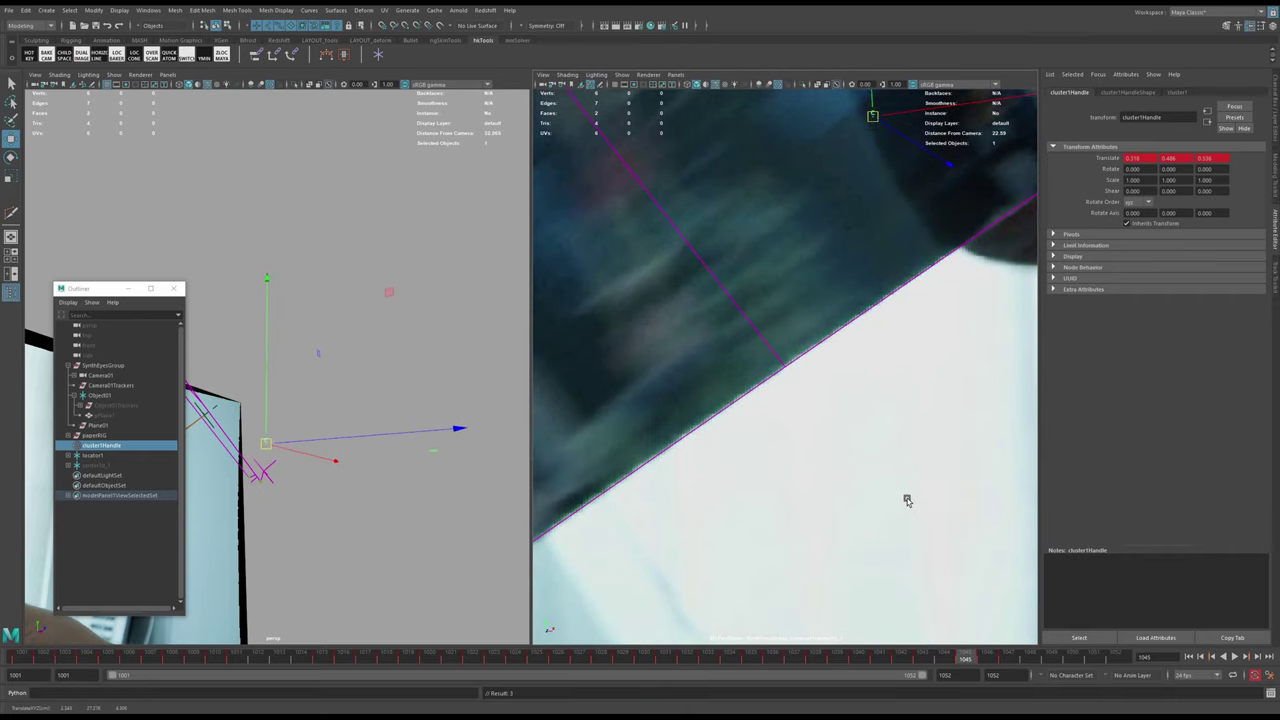
pyautogui.hotkey('alt', ',')
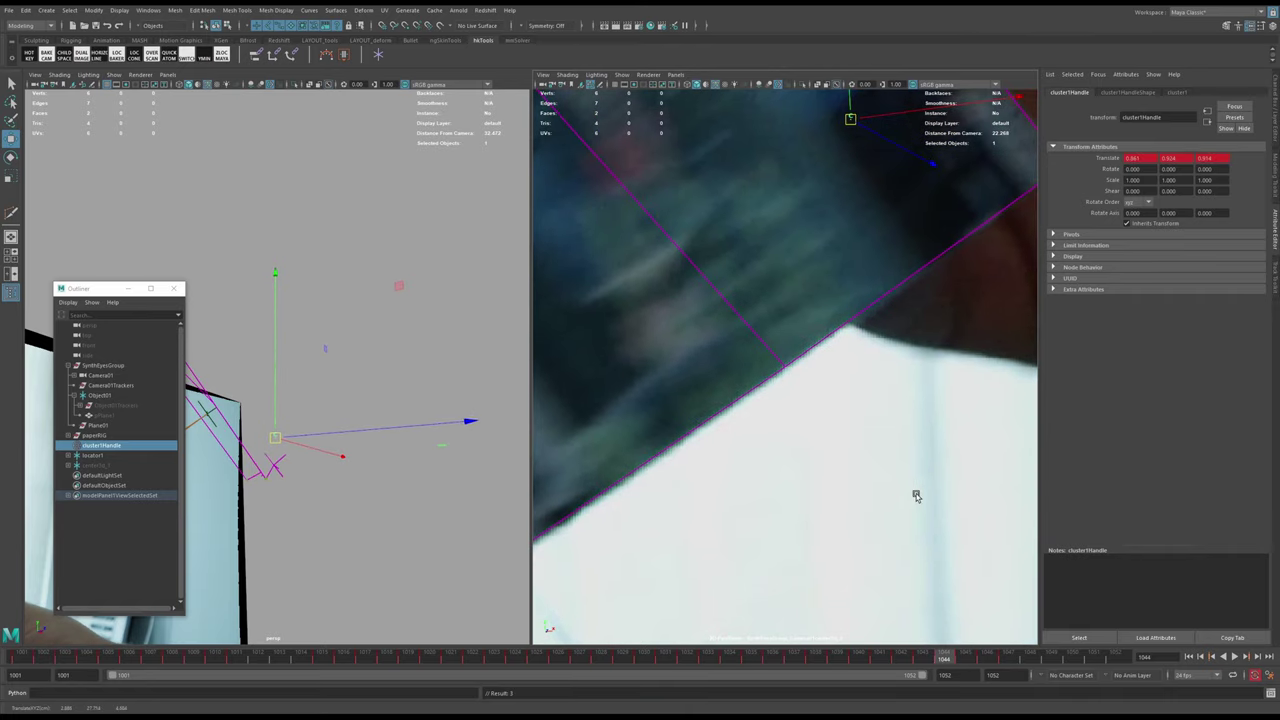
pyautogui.hotkey('alt', '.')
pyautogui.hotkey('alt', '.')
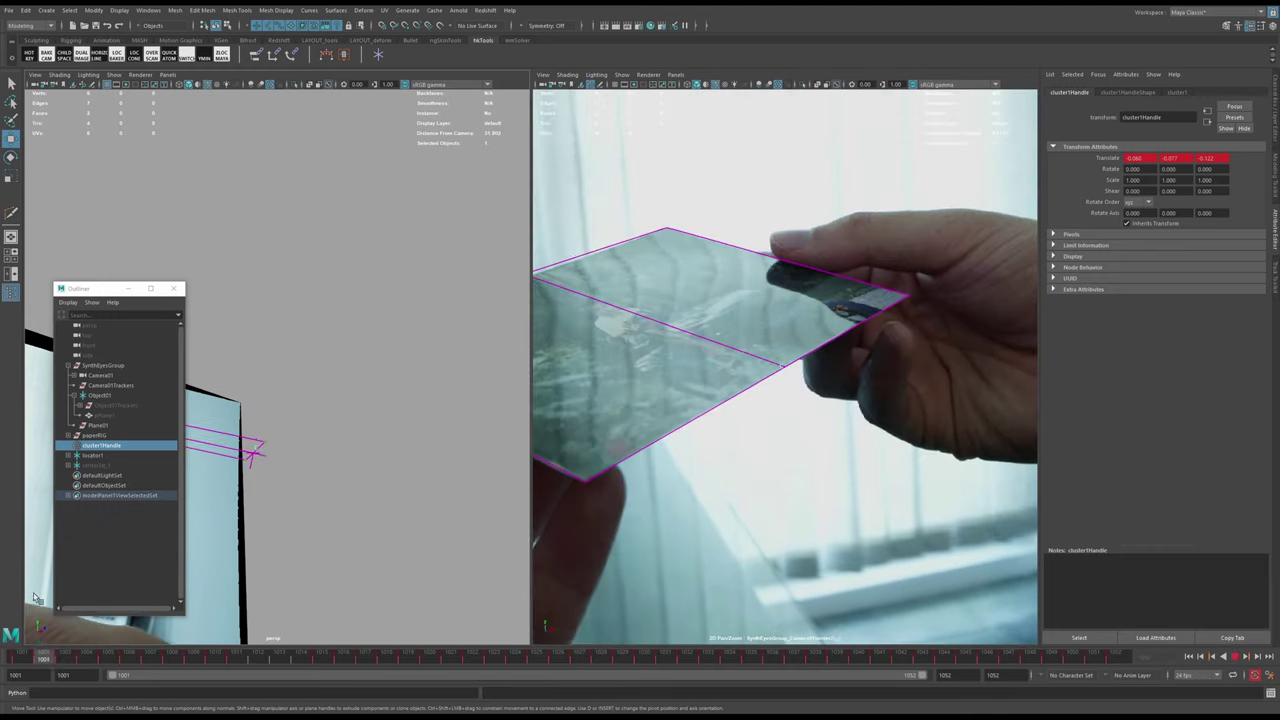
# - Play the animation in the enlarged camera view to review how the plane follows the photo
pyautogui.press('space')
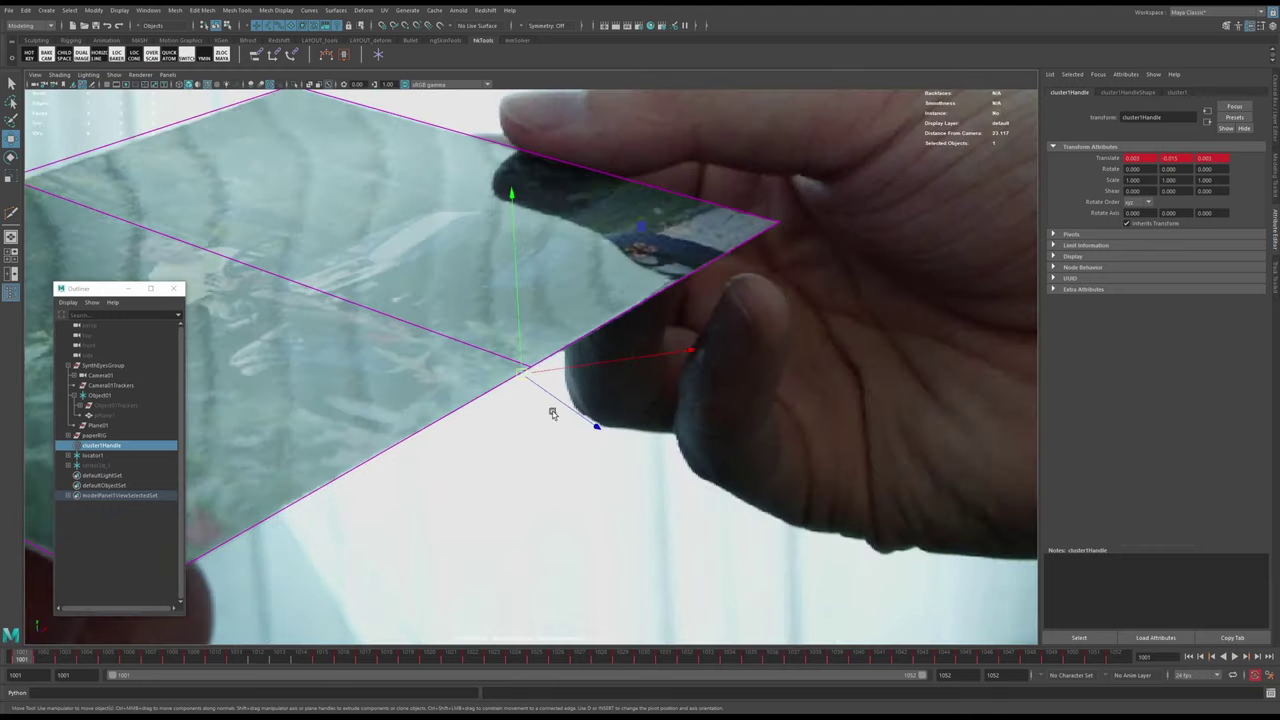
pyautogui.moveTo(553, 413); pyautogui.dragTo(60, 310, button='right')
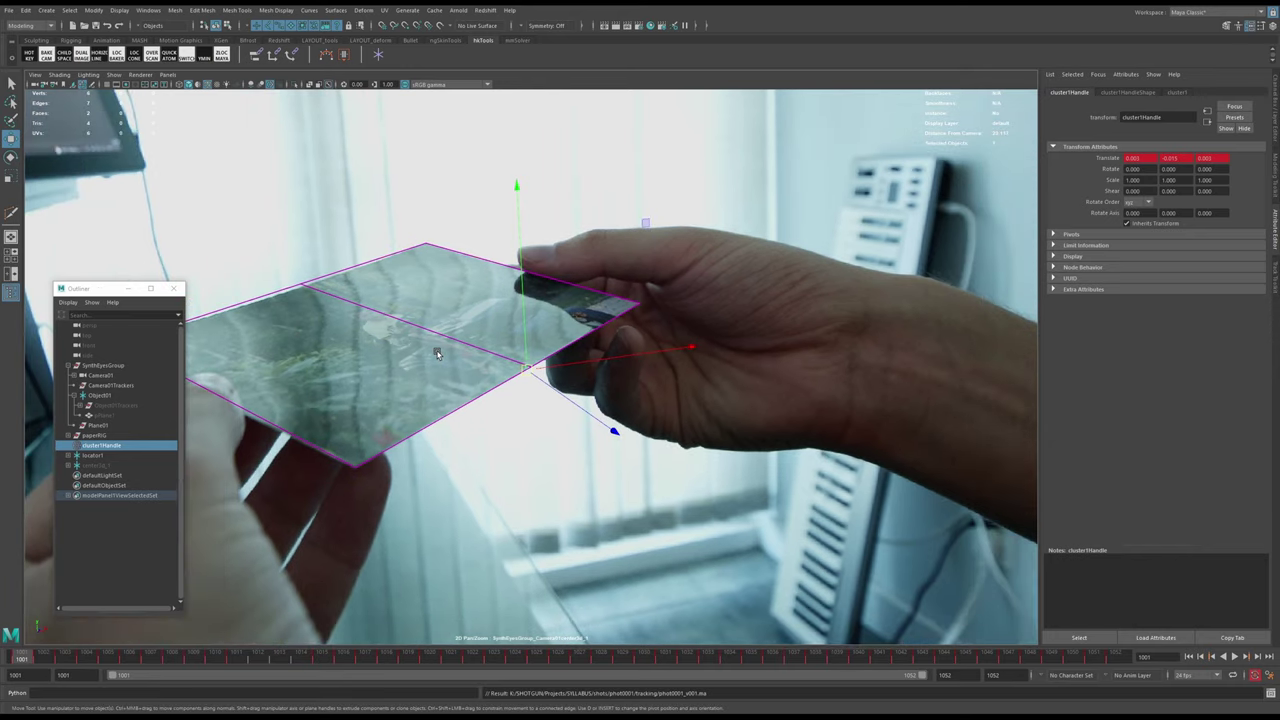
pyautogui.moveTo(597, 311); pyautogui.dragTo(722, 580, button='right')
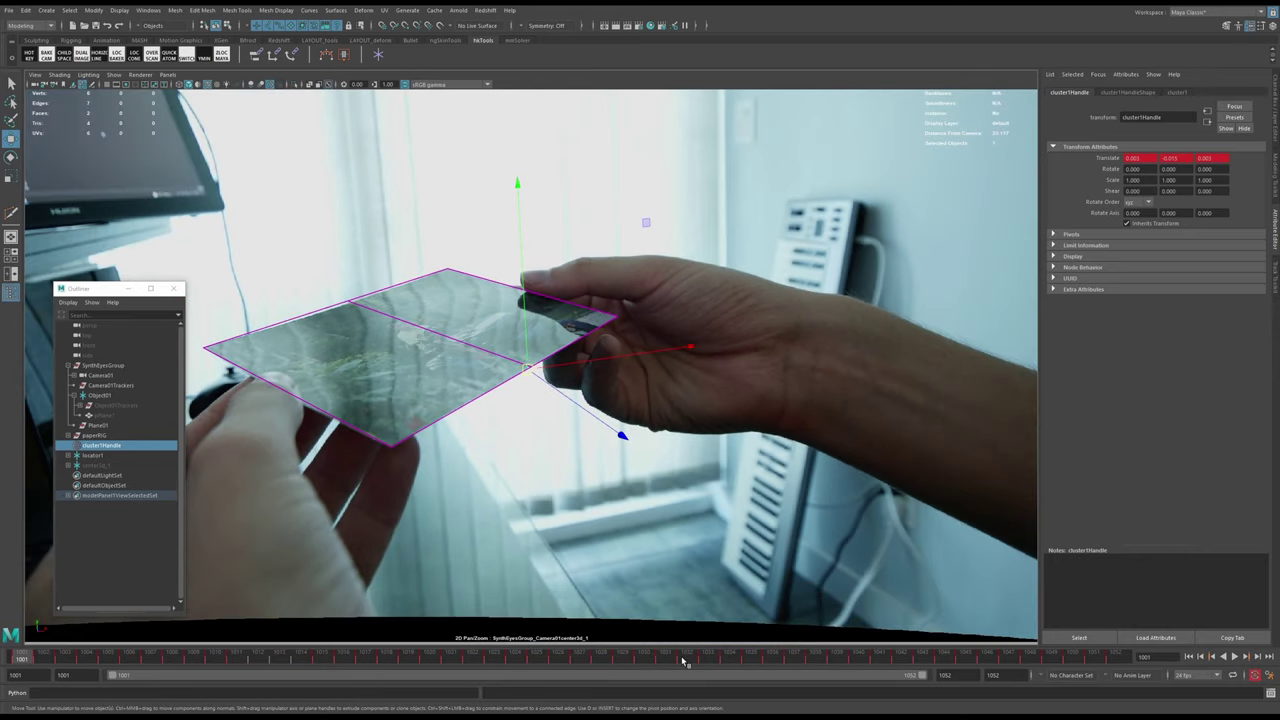
pyautogui.hotkey('alt', 'v')
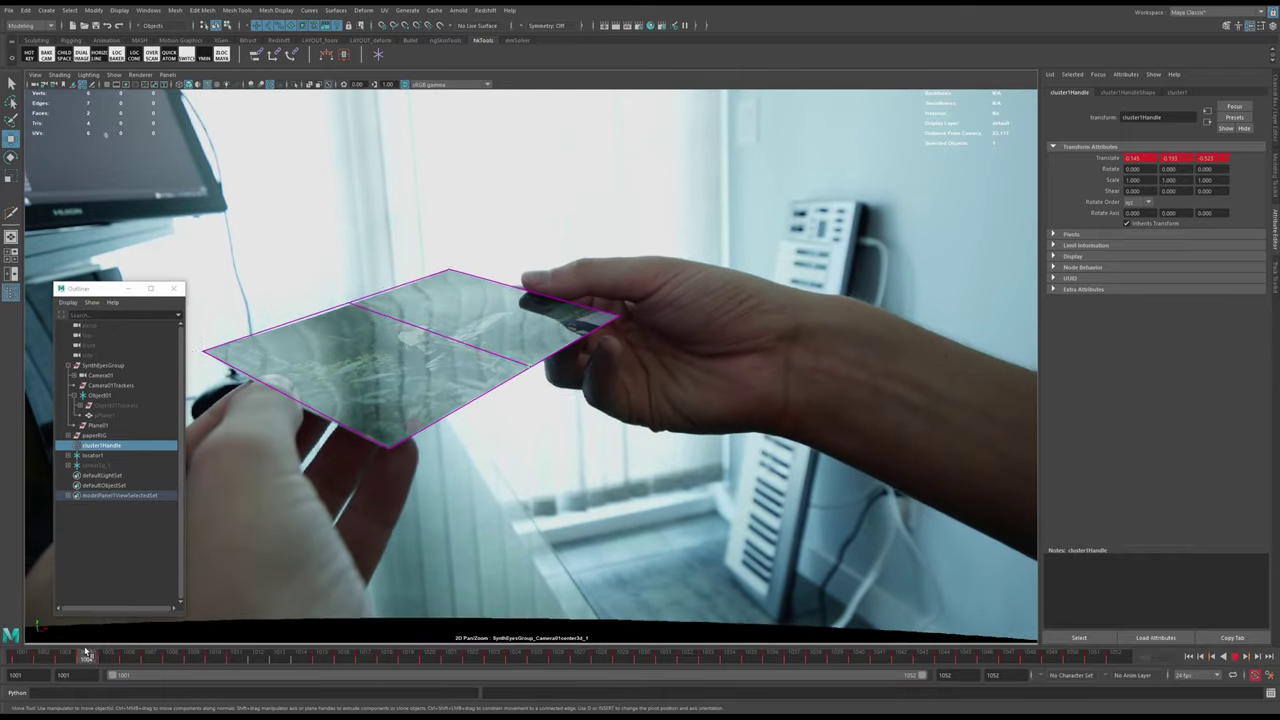
pyautogui.moveTo(86, 652)
pyautogui.mouseDown()
pyautogui.moveTo(20, 656)
pyautogui.moveTo(688, 693)
pyautogui.mouseUp()
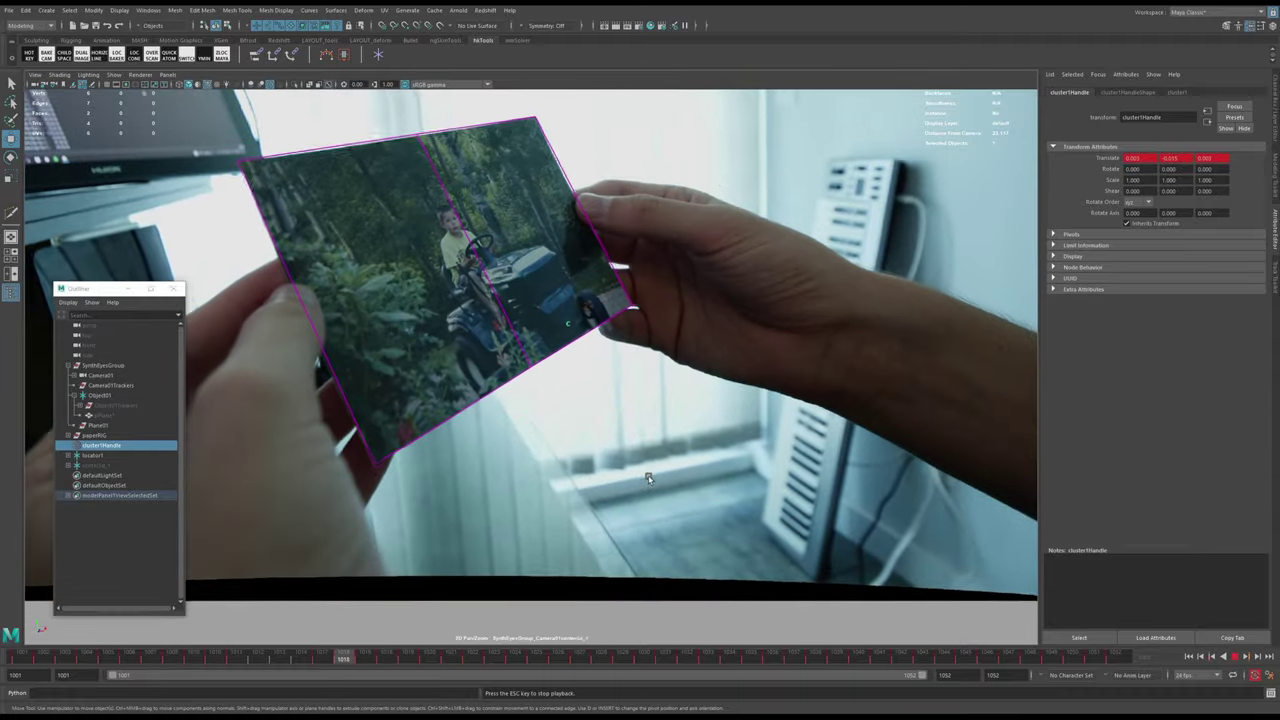
pyautogui.press('Escape')
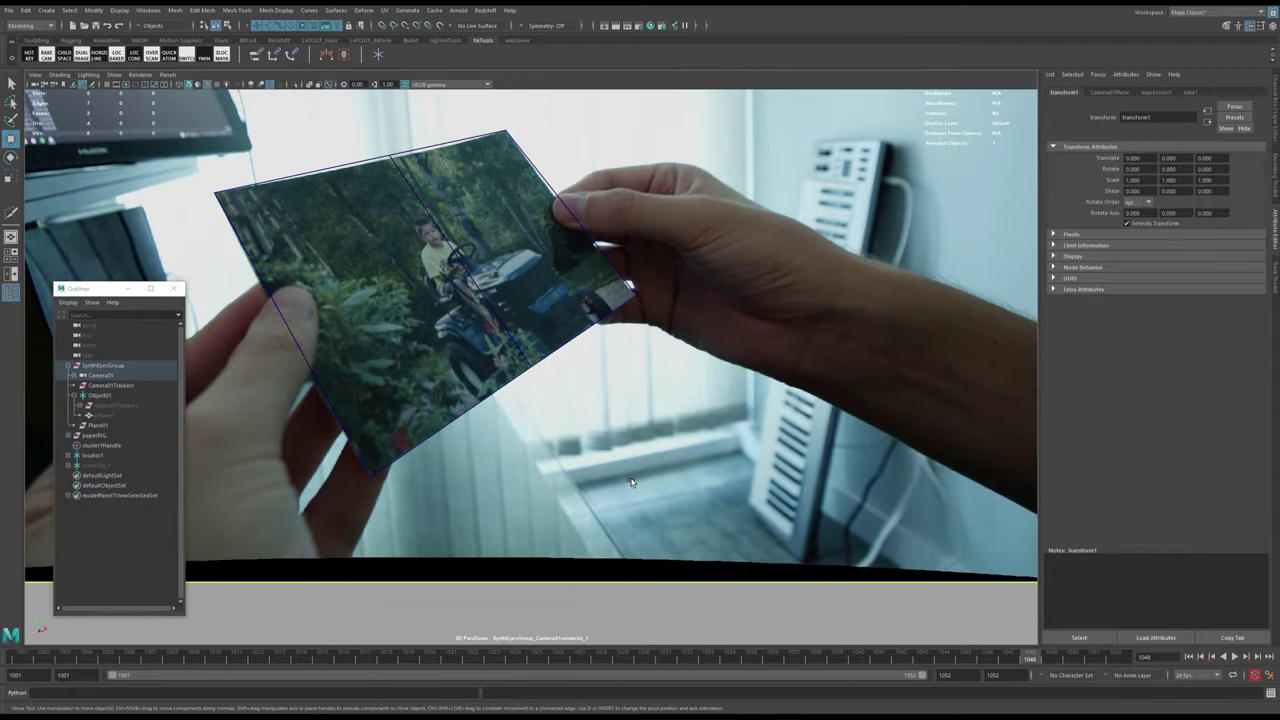
# - Review the plane's edges and motion through Camera01, and return to frame 1001
pyautogui.scroll(5, 631, 481)
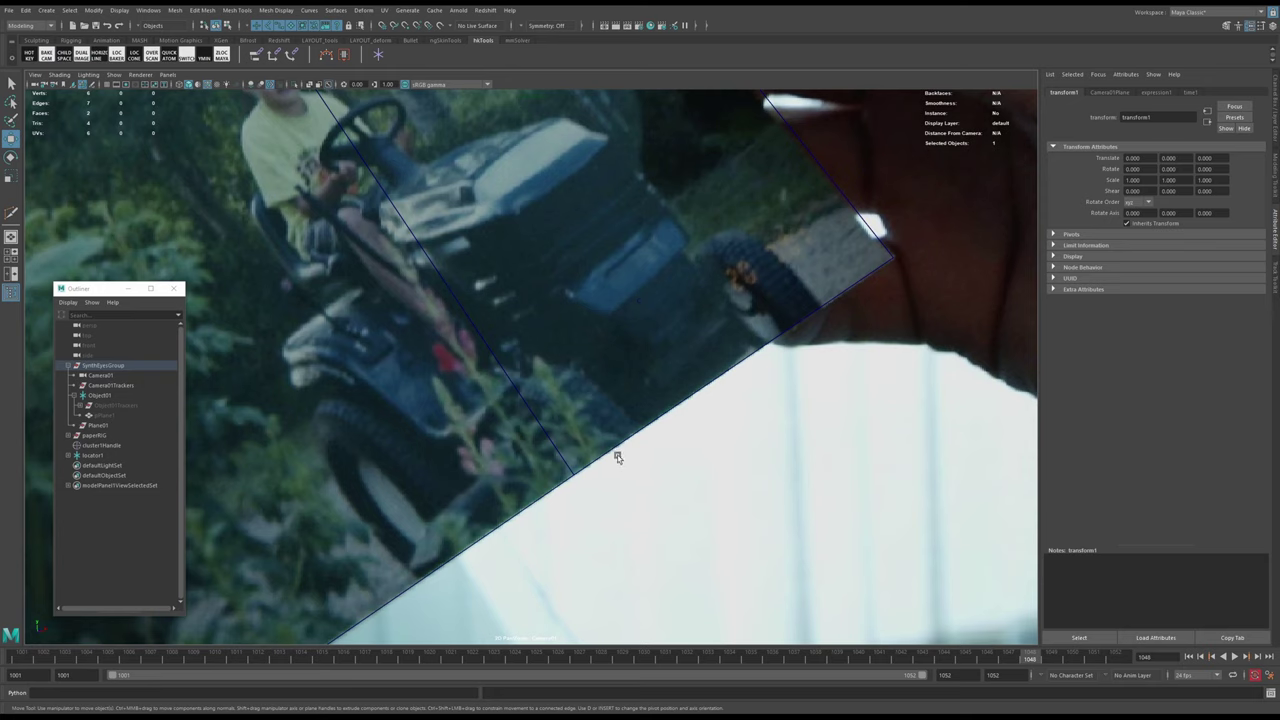
pyautogui.scroll(-5, 621, 457)
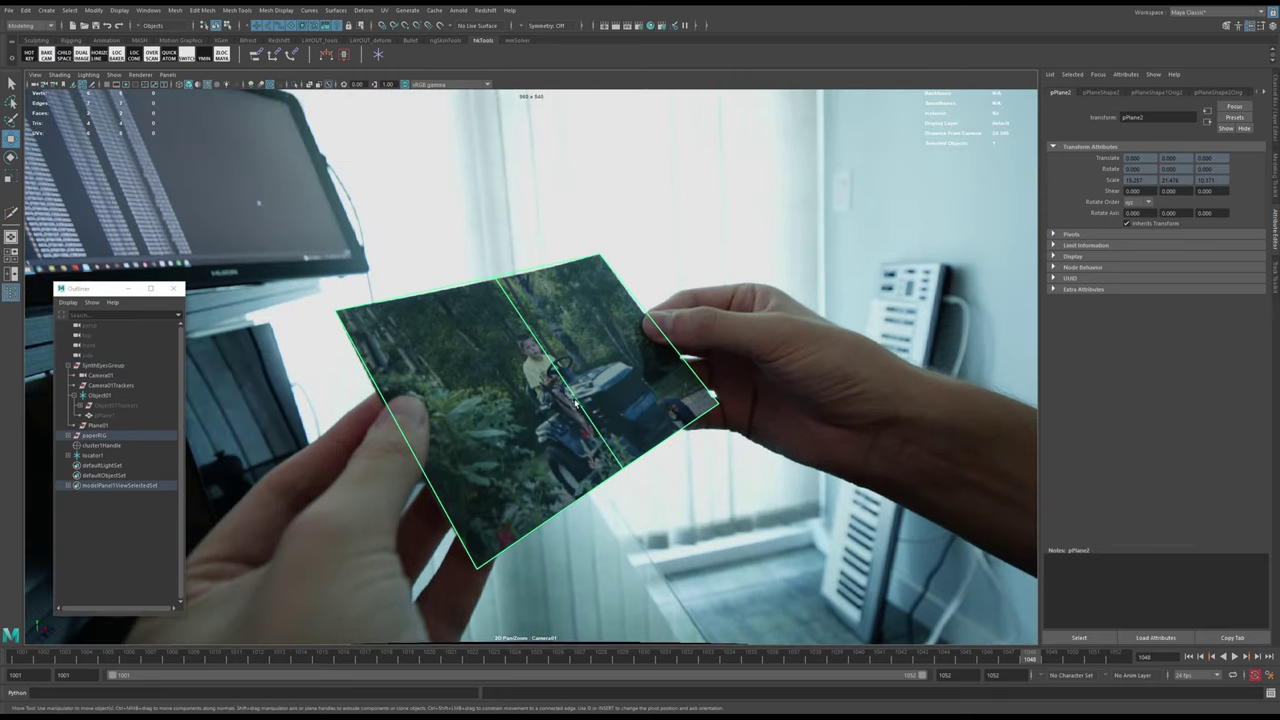
pyautogui.hotkey('alt', 'v')
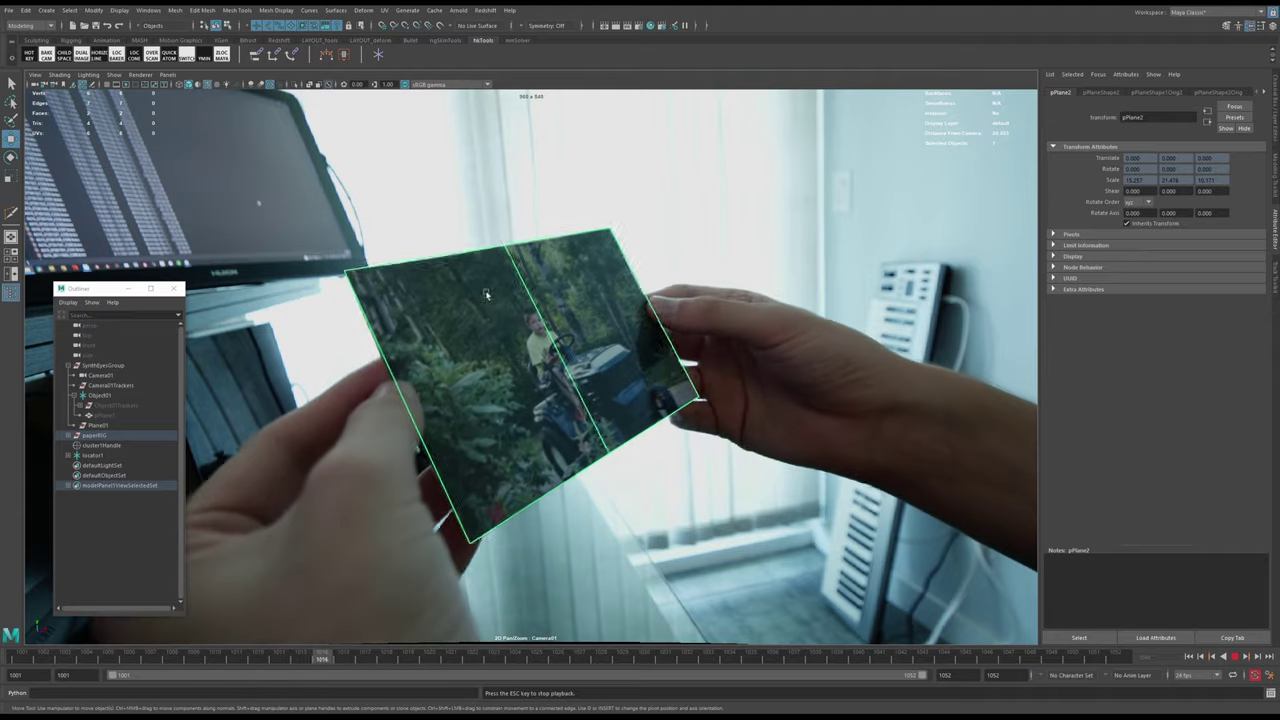
pyautogui.hotkey('alt', 'shift', 'v')
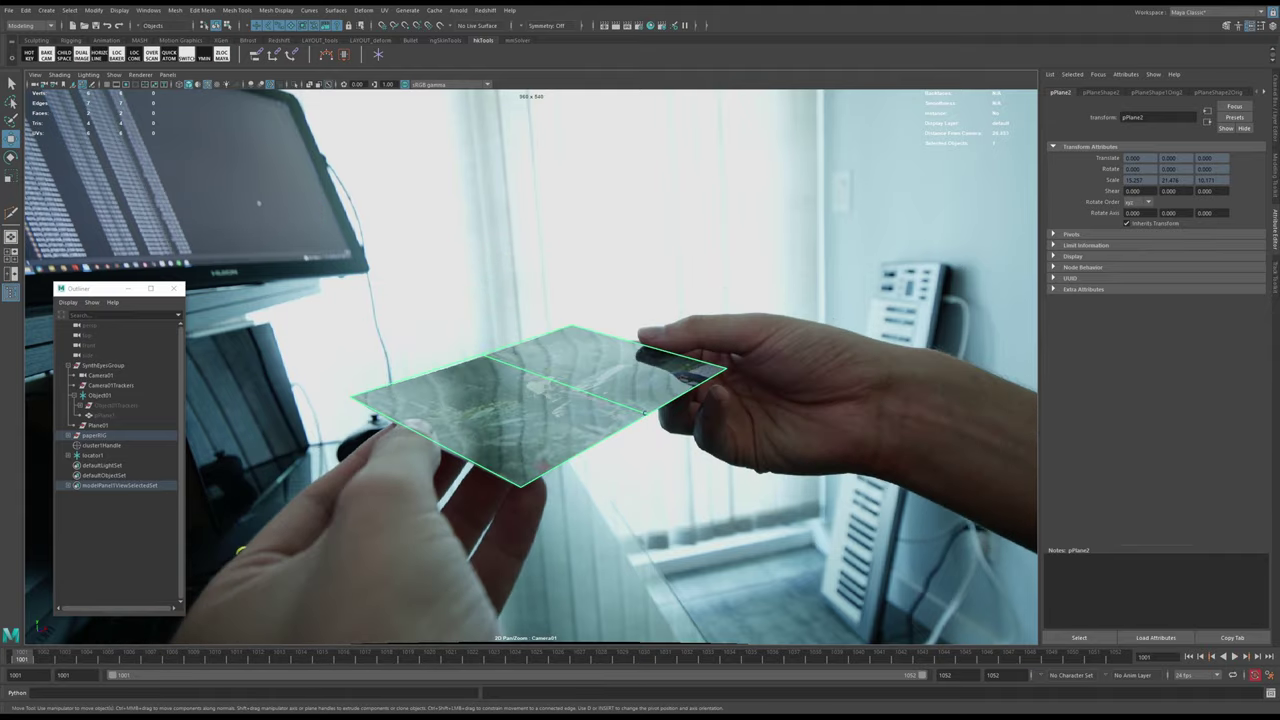
# - Create a cluster on the vertex where the plane's centre line meets its upper edge
pyautogui.moveTo(671, 338); pyautogui.dragTo(745, 340, button='right')
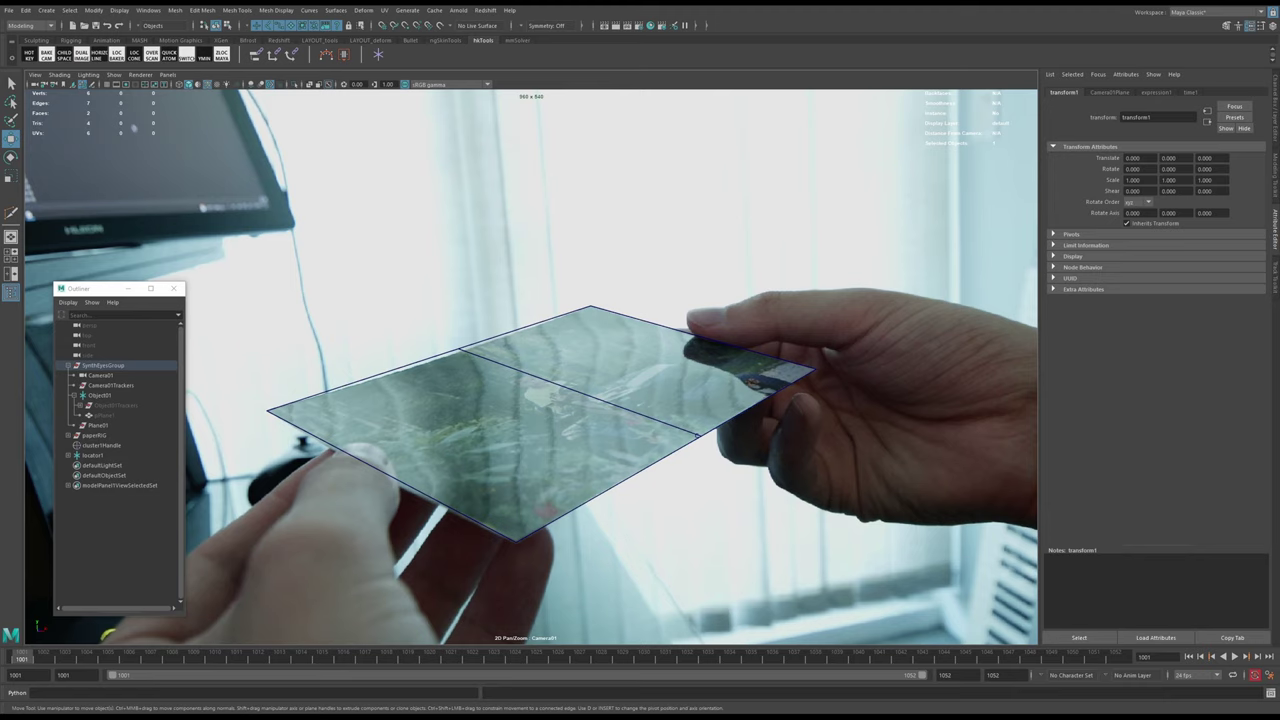
pyautogui.moveTo(395, 363); pyautogui.dragTo(470, 360, button='right')
pyautogui.moveTo(421, 345); pyautogui.dragTo(403, 337, button='right')
pyautogui.click(394, 334)
pyautogui.click(116, 54)
pyautogui.press('space')
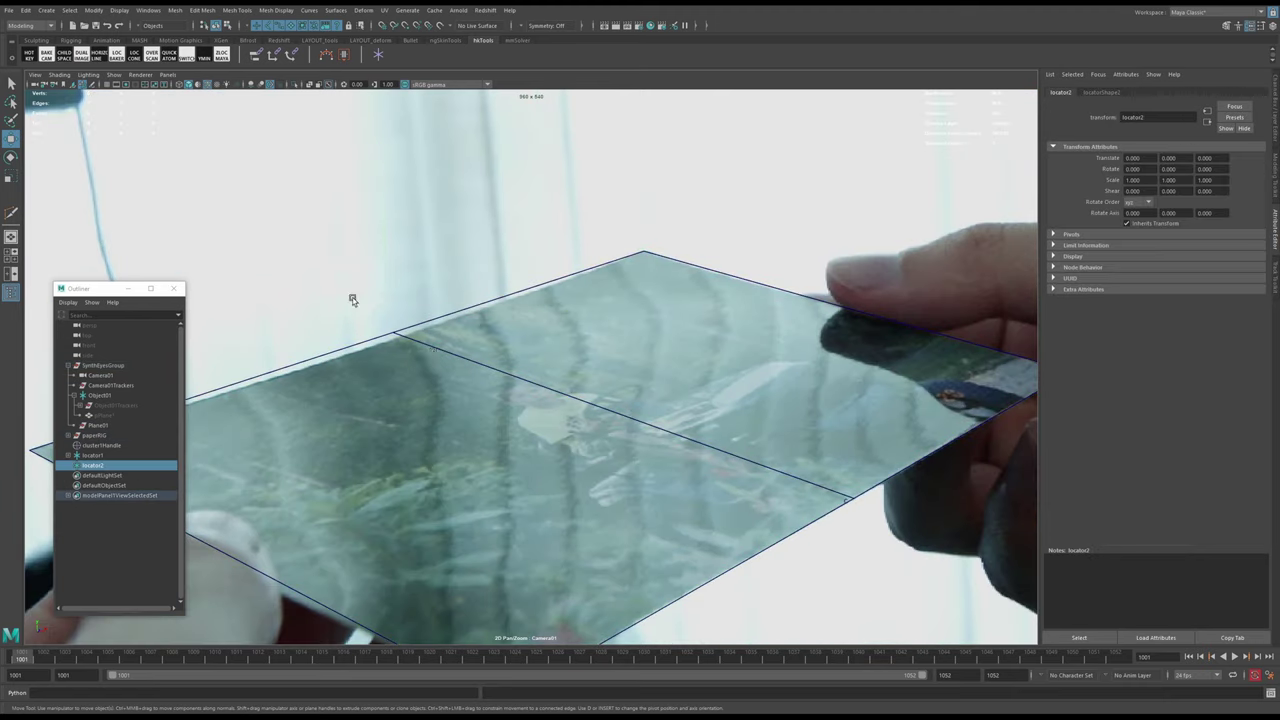
pyautogui.moveTo(421, 348); pyautogui.dragTo(403, 339, button='right')
pyautogui.click(395, 335)
pyautogui.press('space')
pyautogui.click(417, 381)
pyautogui.click(446, 278)
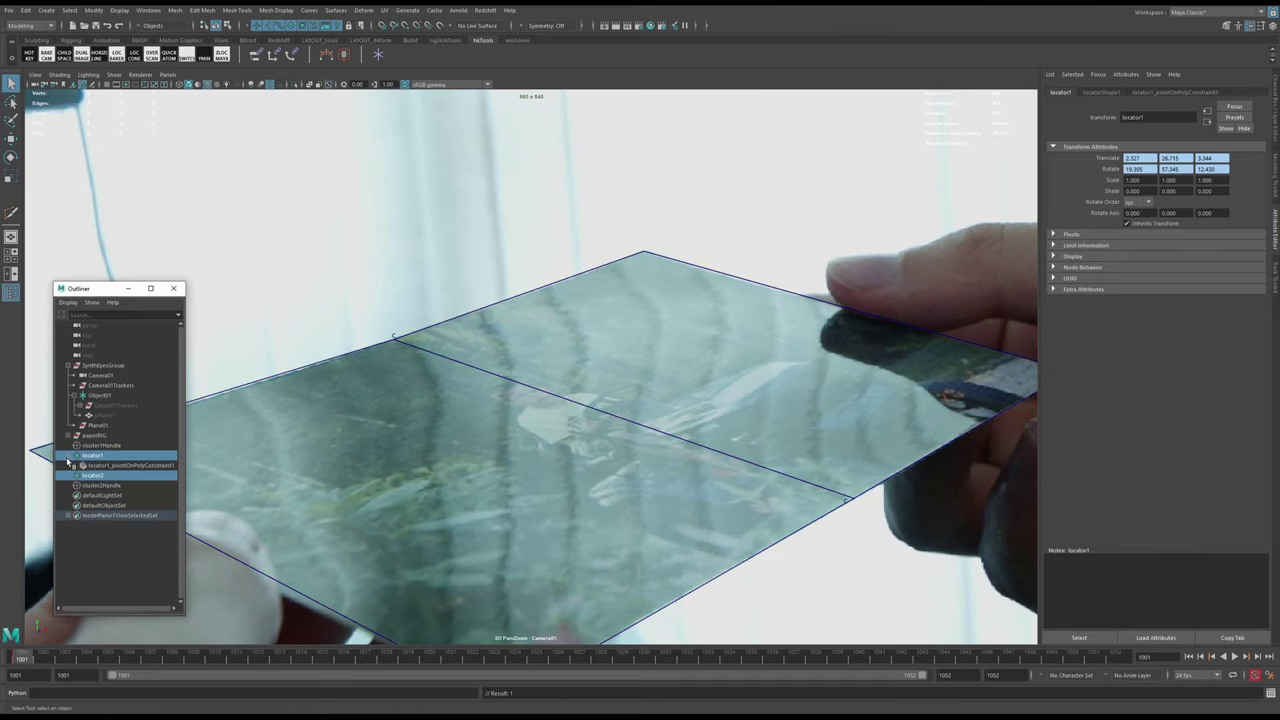
# - Delete the two existing locators, and create a new locator for the upper-edge vertex
pyautogui.press('Delete')
pyautogui.click(442, 360)
pyautogui.rightClick(442, 360)
pyautogui.press('space')
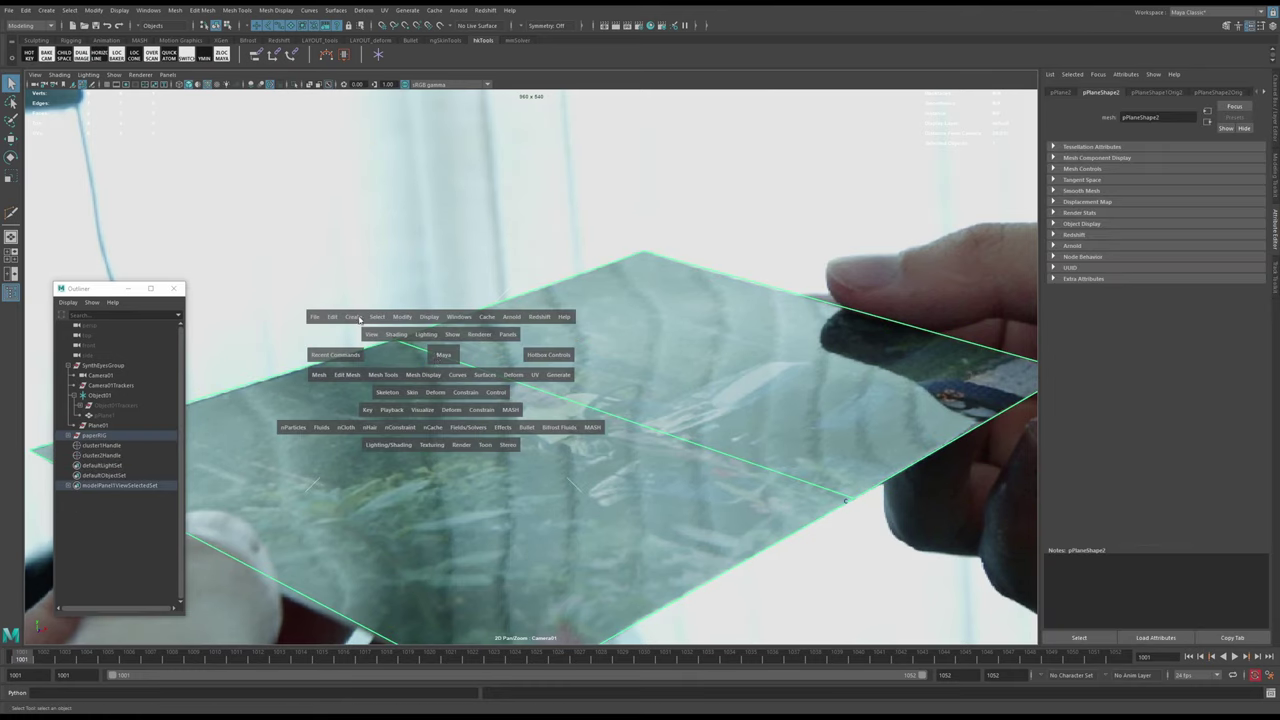
pyautogui.click(354, 317)
pyautogui.click(380, 453)
pyautogui.press('w')
pyautogui.moveTo(418, 362); pyautogui.dragTo(405, 352, button='middle')
# - Attach the new locator to the upper-edge vertex with a Point on Poly constraint, and centre the camera view on it
pyautogui.click(418, 349)
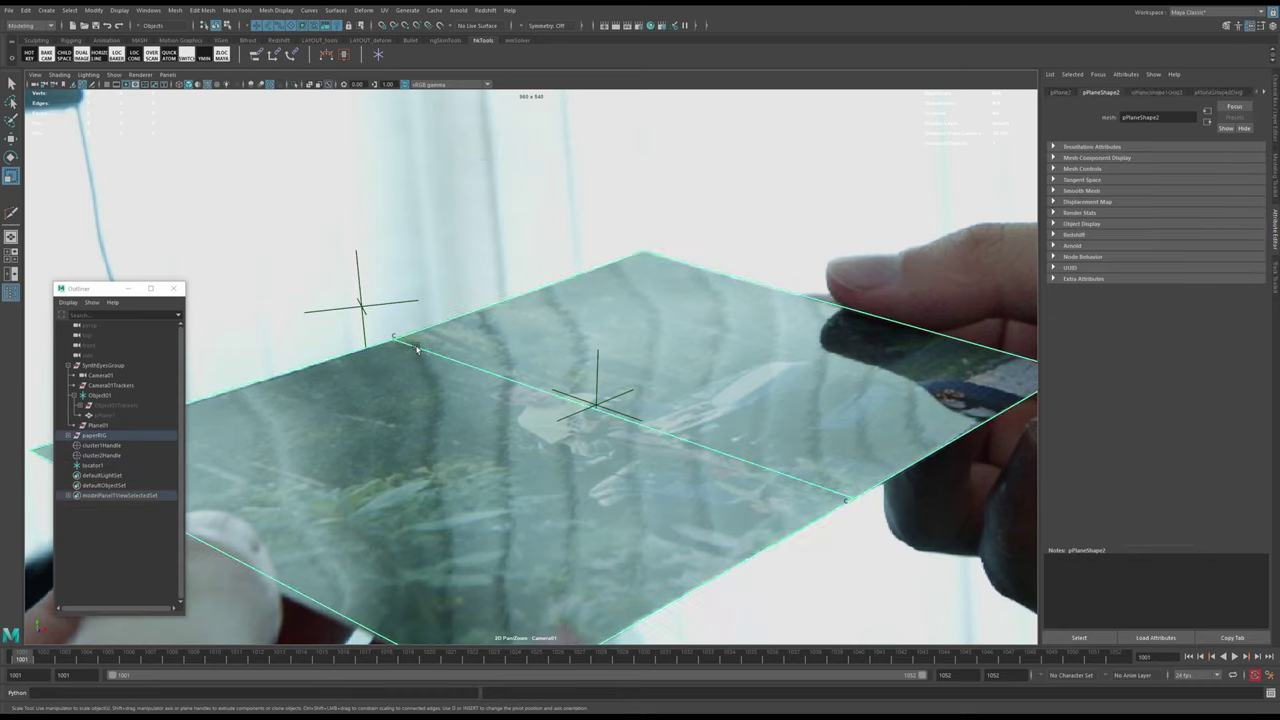
pyautogui.keyDown('shift'); pyautogui.click(368, 331); pyautogui.keyUp('shift')
pyautogui.press('space')
pyautogui.click(443, 346)
pyautogui.click(474, 472)
pyautogui.press('w')
pyautogui.click(376, 343)
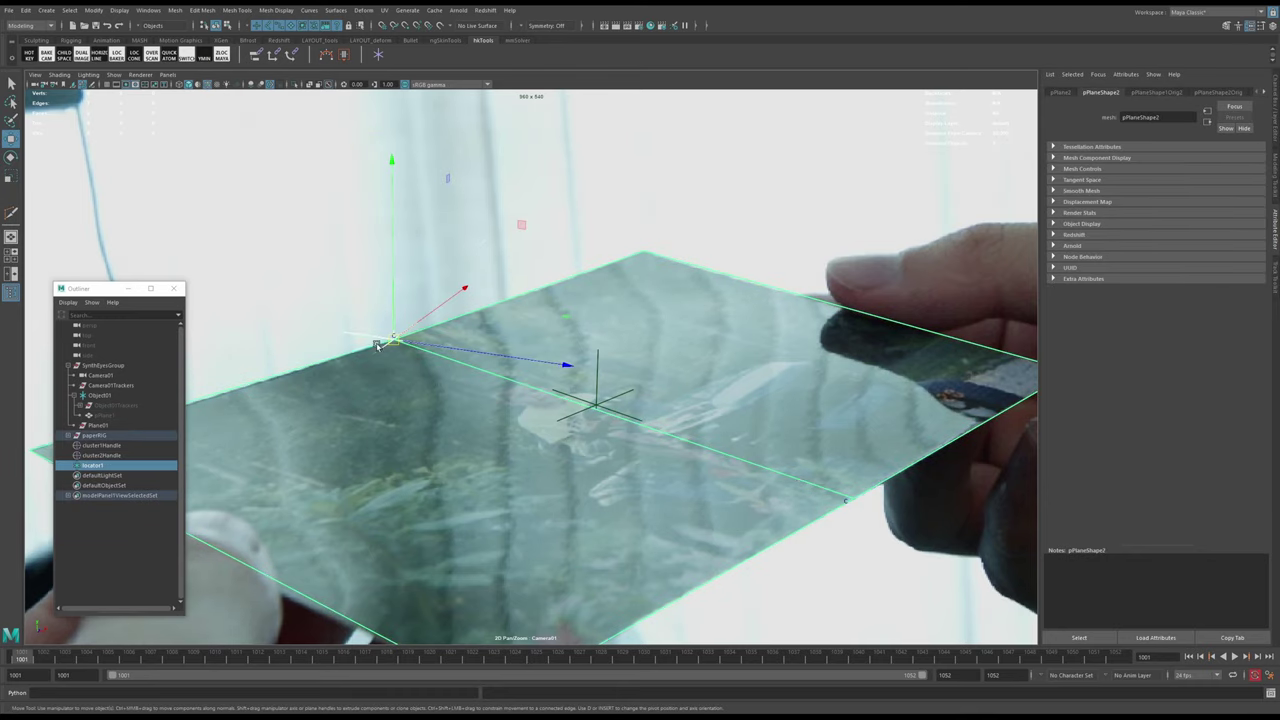
pyautogui.click(356, 333)
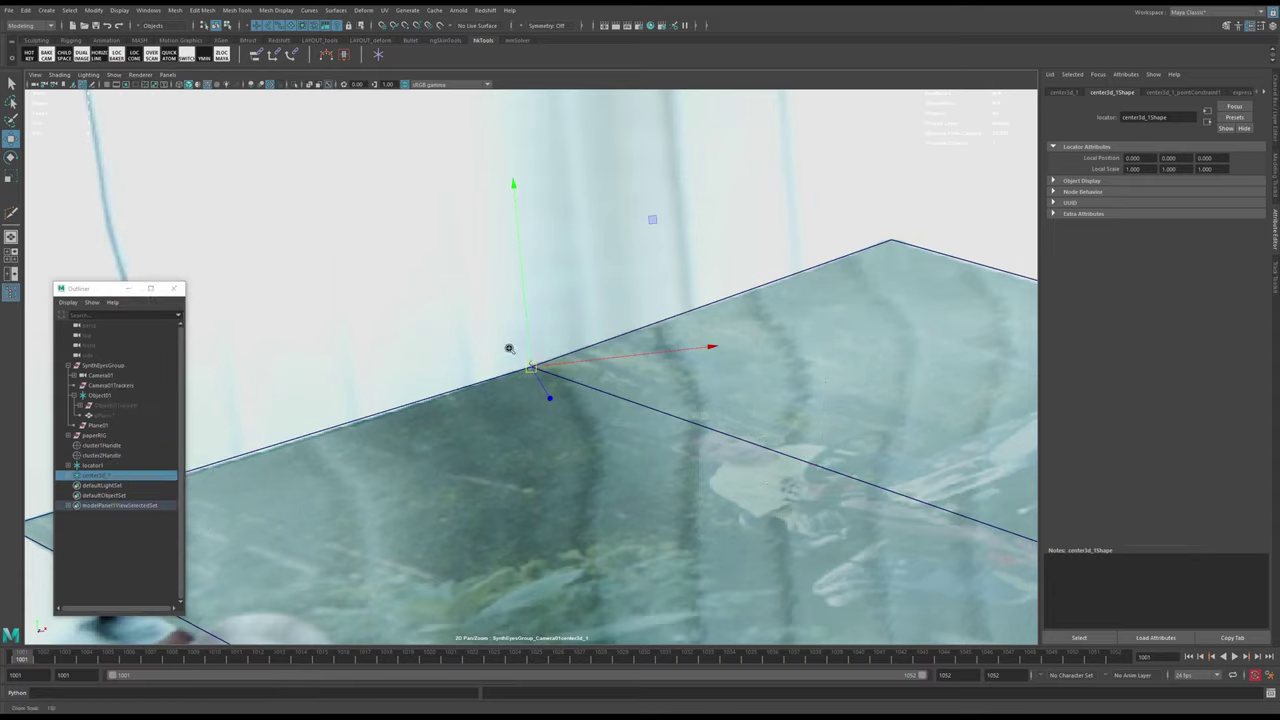
# - Move and key the upper-edge cluster handle at frames spread across the timeline so the plane's edge follows the photo
pyautogui.click(100, 455)
pyautogui.moveTo(100, 656)
pyautogui.mouseDown()
pyautogui.moveTo(1000, 657)
pyautogui.moveTo(684, 669)
pyautogui.mouseUp()
pyautogui.press('s')
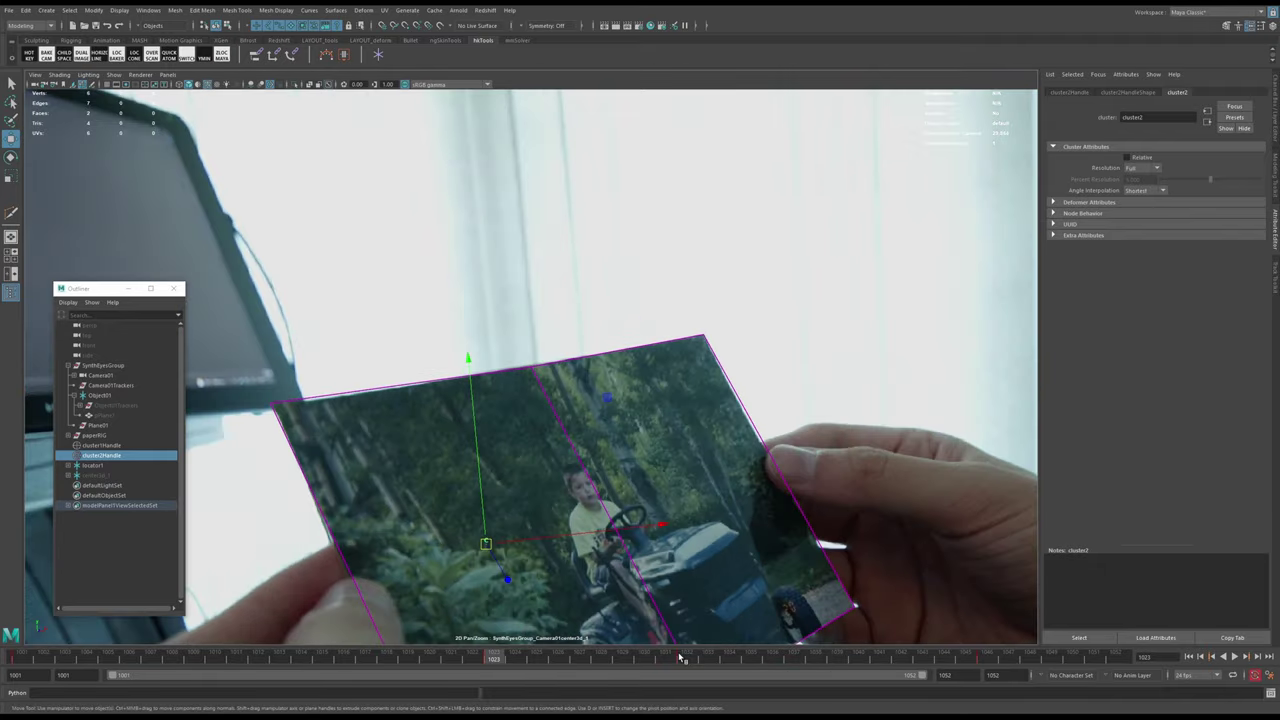
pyautogui.moveTo(680, 657); pyautogui.dragTo(880, 659)
pyautogui.press('space')
pyautogui.keyDown('alt'); pyautogui.moveTo(406, 471); pyautogui.dragTo(392, 379); pyautogui.keyUp('alt')
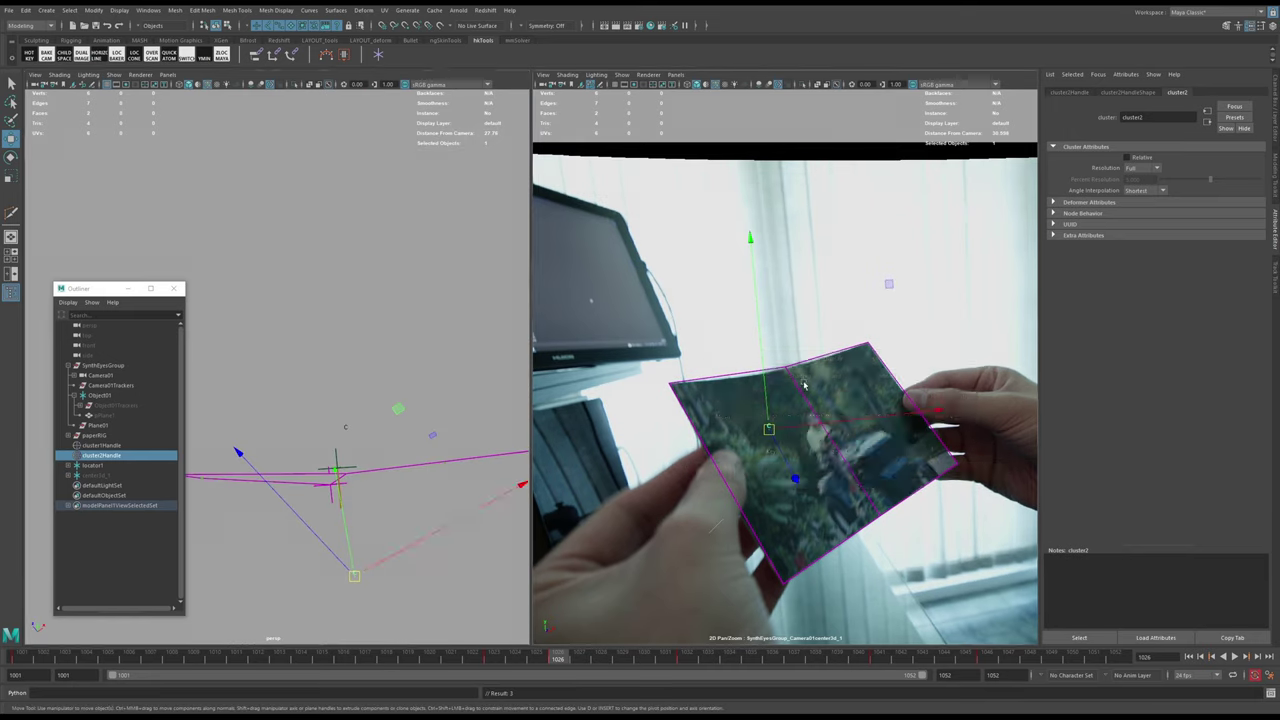
pyautogui.press('space')
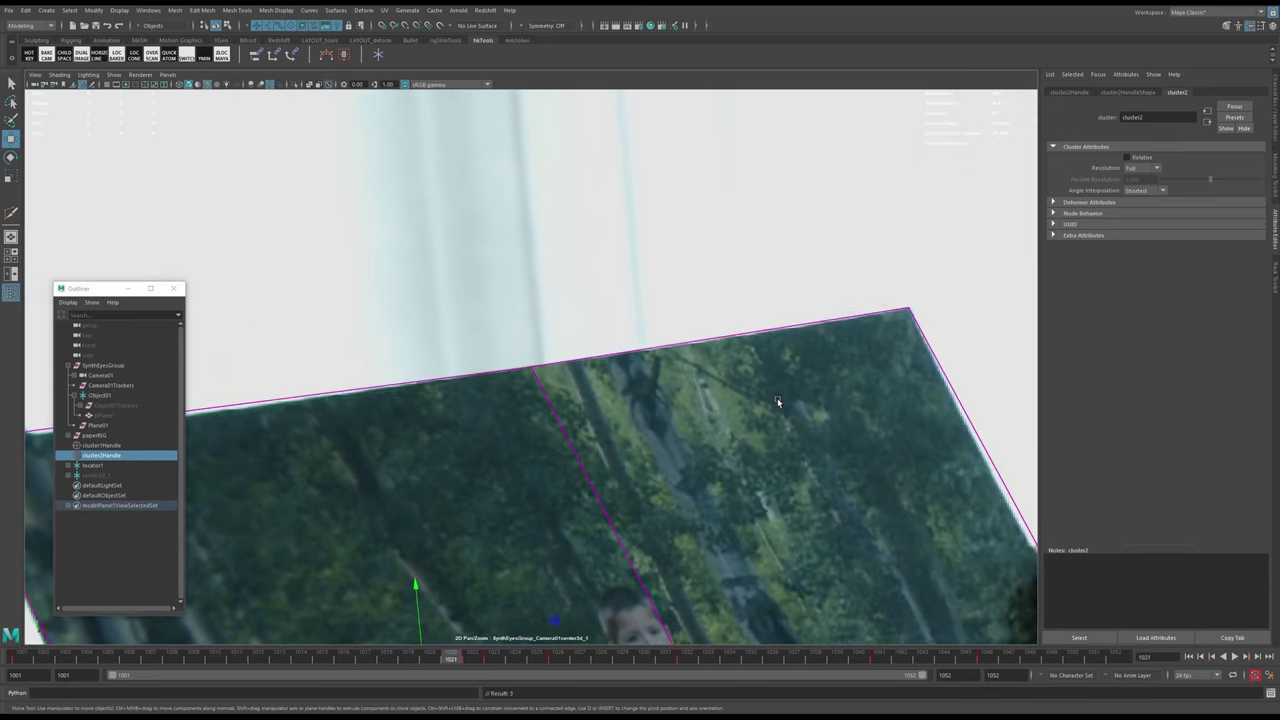
# - Adjust and key the upper-edge cluster handle on the in-between frames through frame 1052 to fit the photo's edge
pyautogui.middleClick(806, 245)
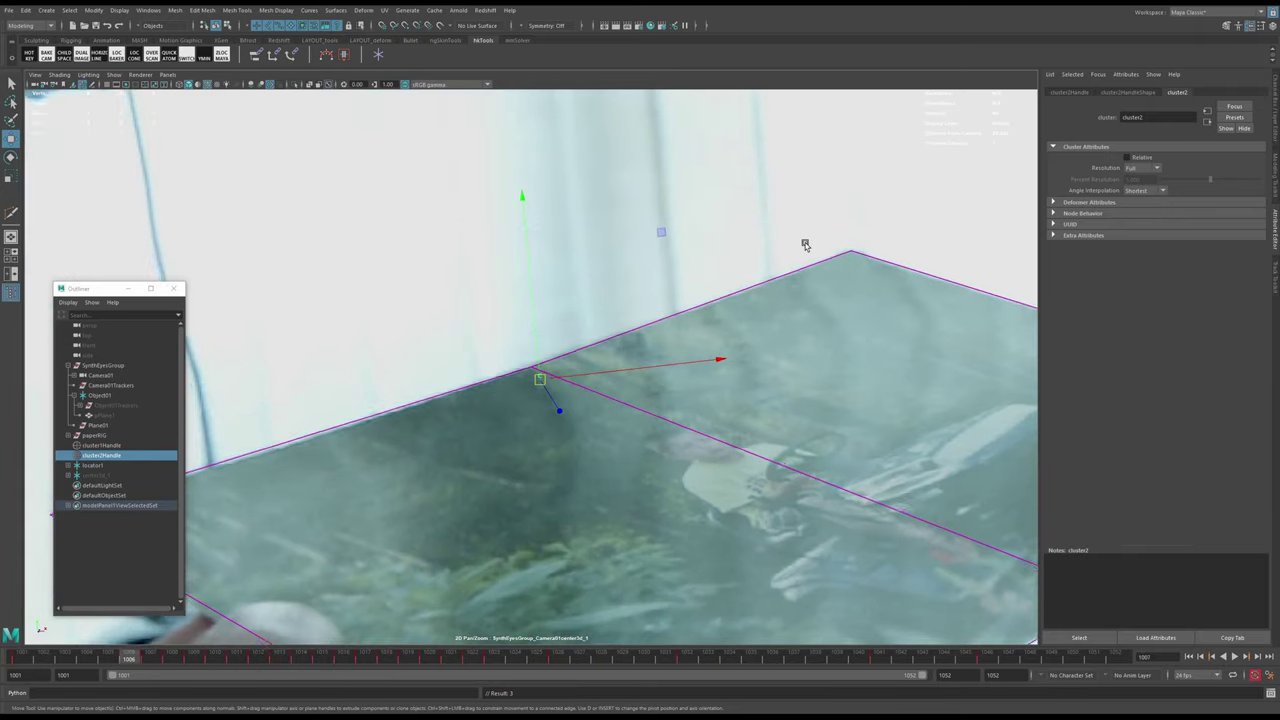
pyautogui.press('q')
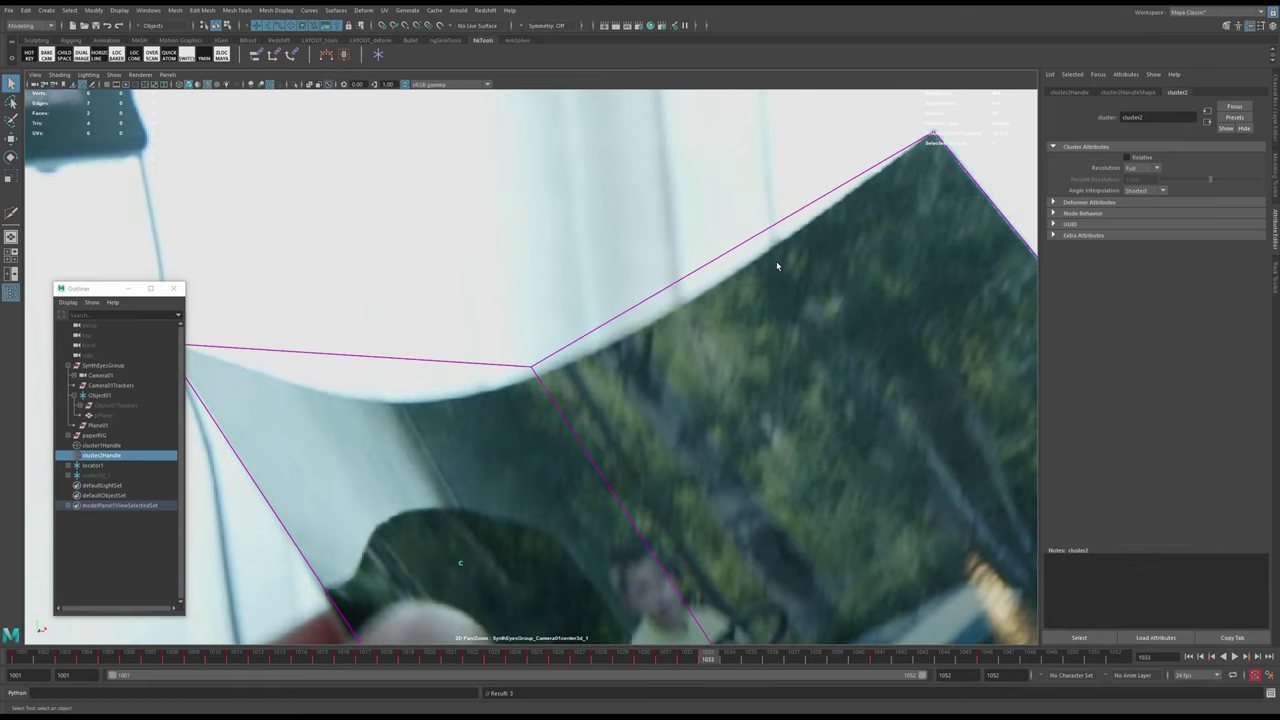
pyautogui.press('w')
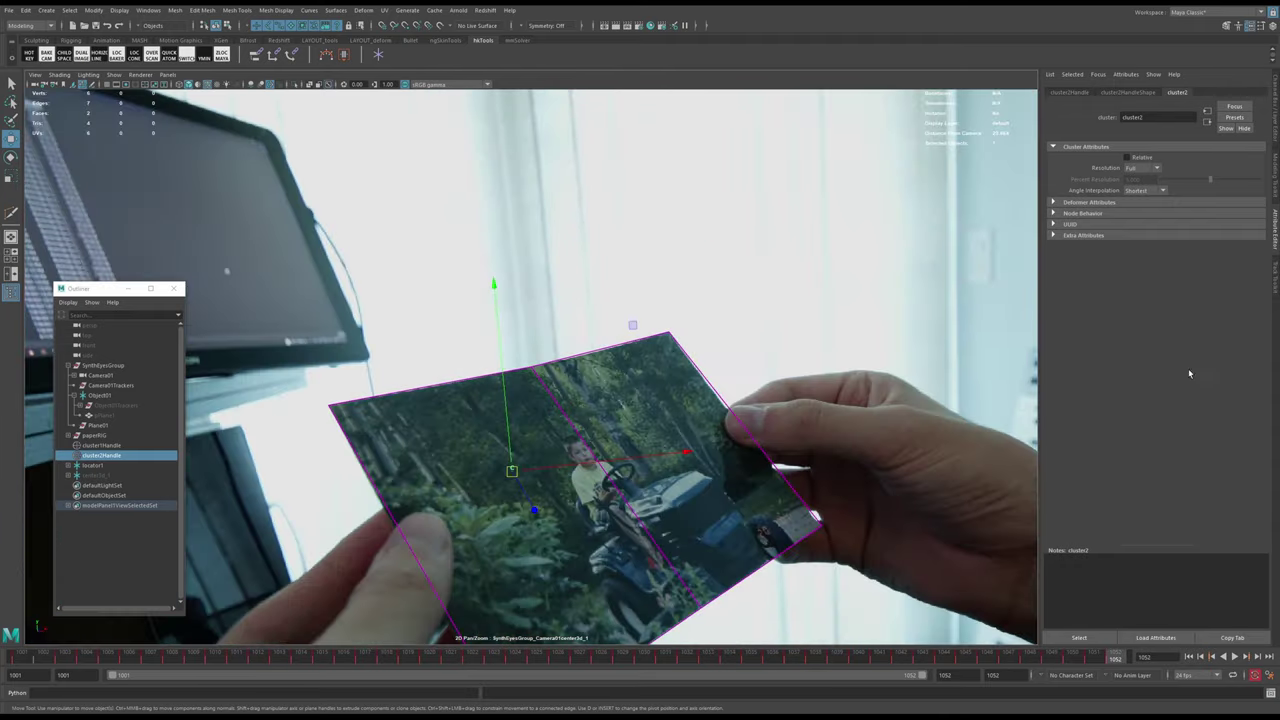
pyautogui.press('Escape')
# - Play back and scrub the footage in the centred camera view to check how the plane's upper edge follows the photo
pyautogui.scroll(-3, 531, 367)
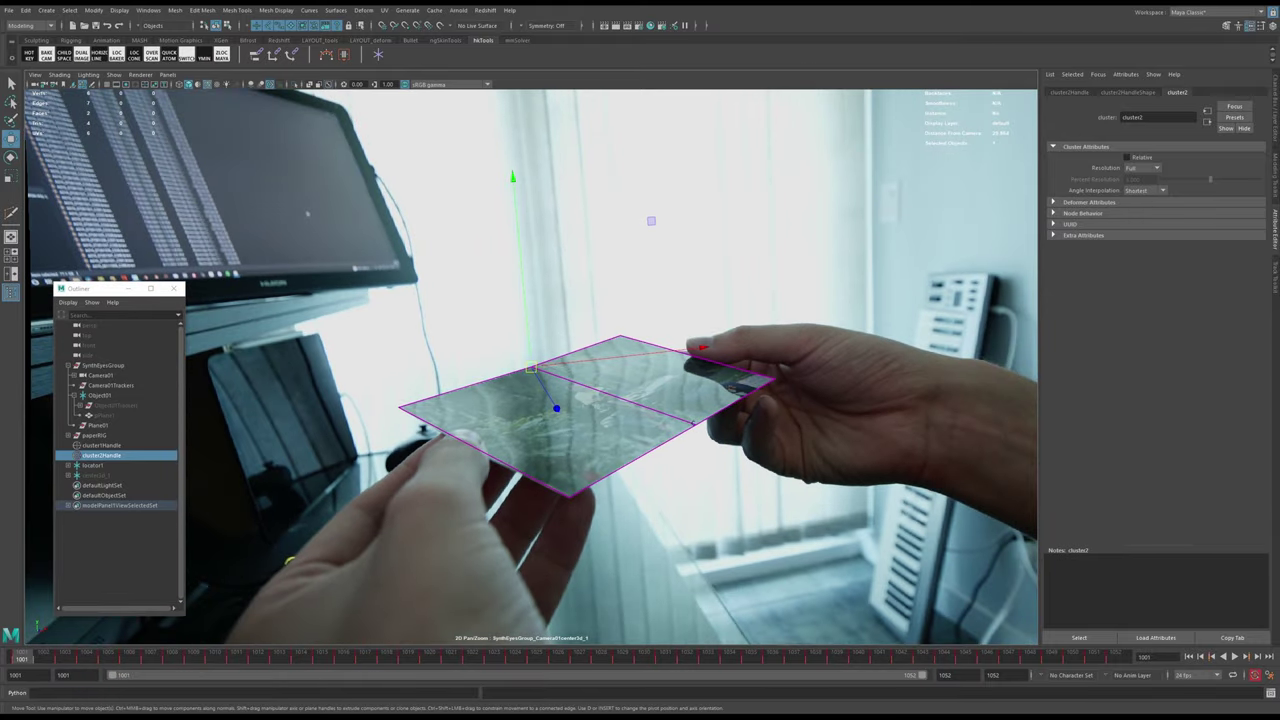
pyautogui.hotkey('alt', 'v')
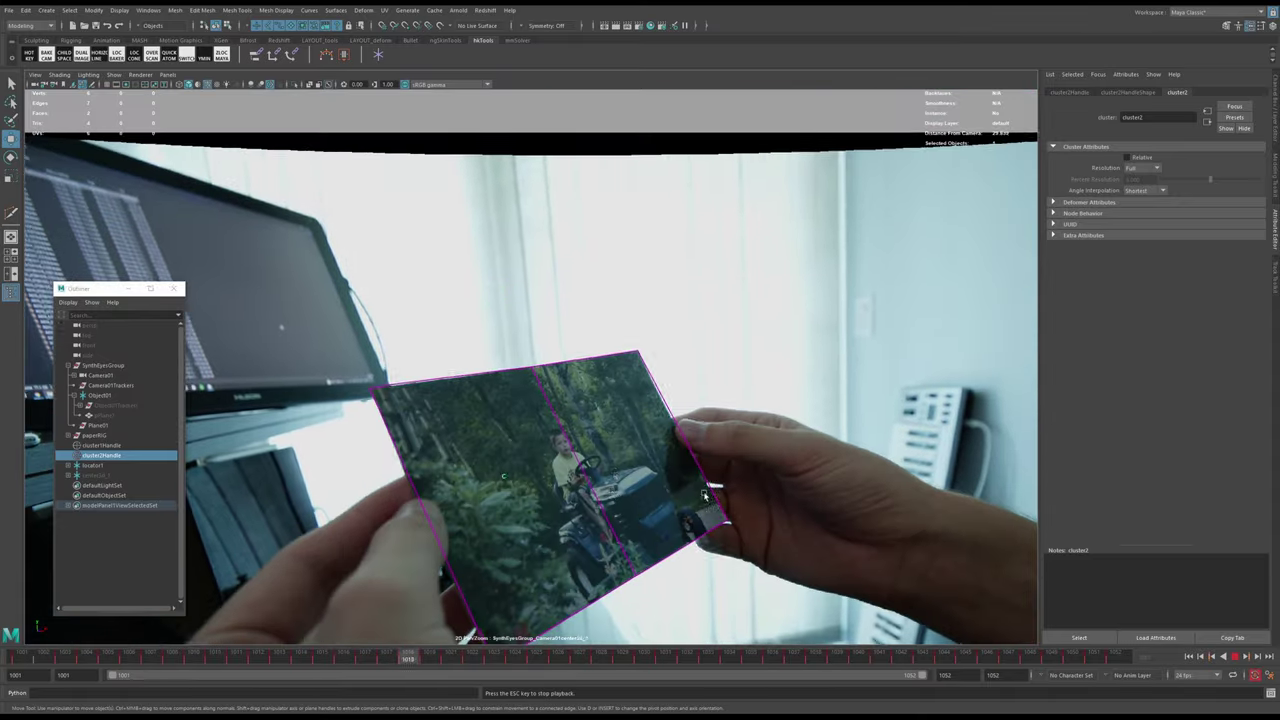
pyautogui.press('Escape')
pyautogui.hotkey('alt', 'v')
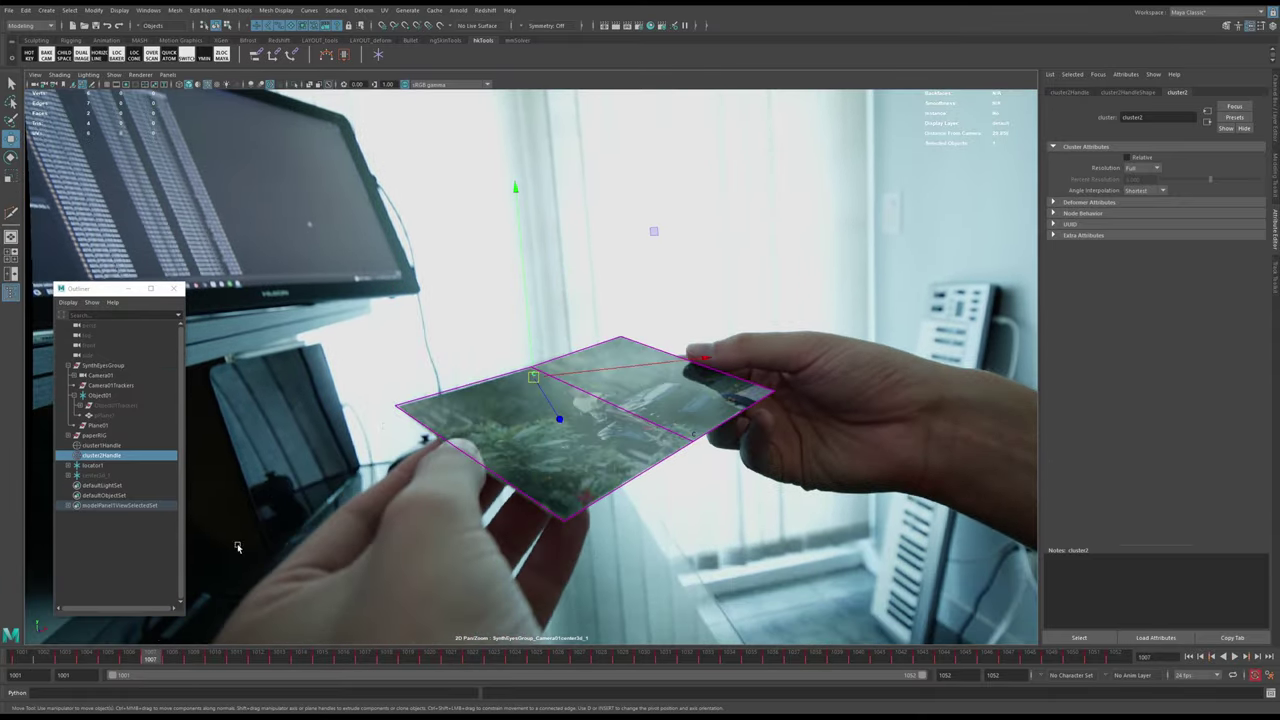
pyautogui.moveTo(237, 547); pyautogui.dragTo(1045, 494, button='right')
pyautogui.moveTo(455, 660)
pyautogui.mouseDown()
pyautogui.moveTo(622, 666)
pyautogui.moveTo(565, 665)
pyautogui.moveTo(594, 666)
pyautogui.moveTo(580, 664)
pyautogui.mouseUp()
pyautogui.moveTo(486, 428); pyautogui.dragTo(850, 425, button='right')
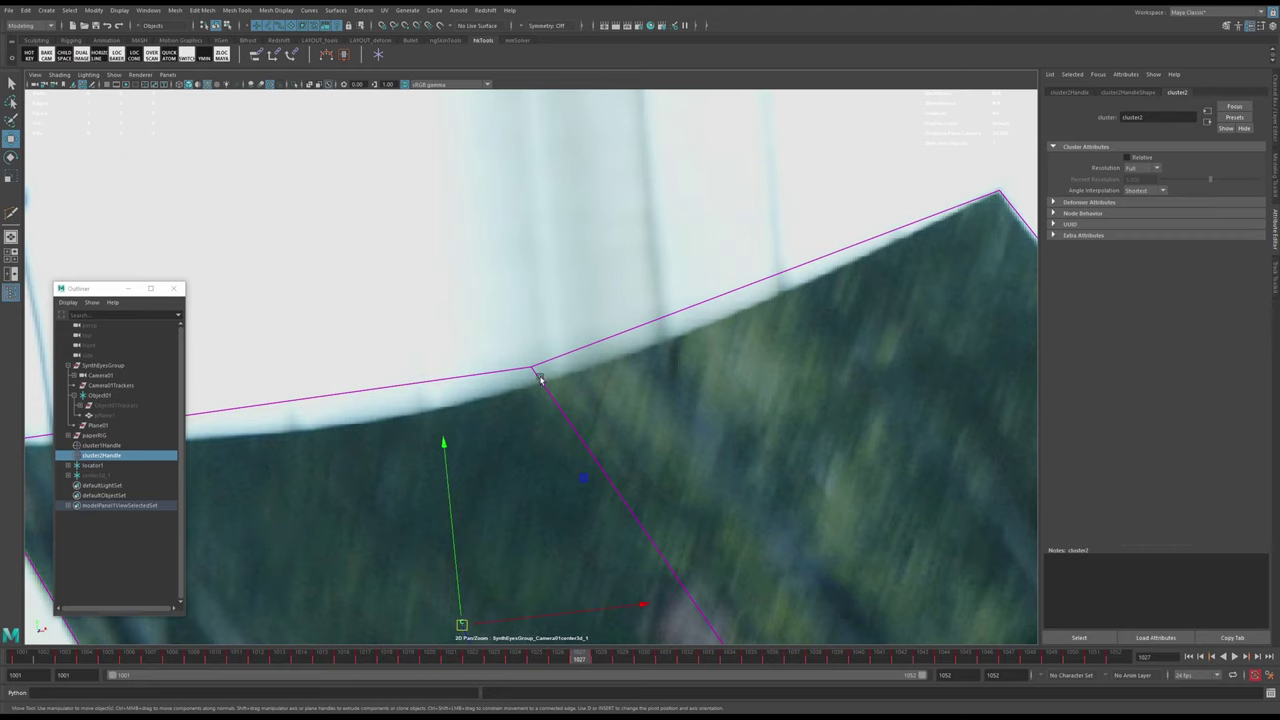
pyautogui.scroll(-5, 572, 341)
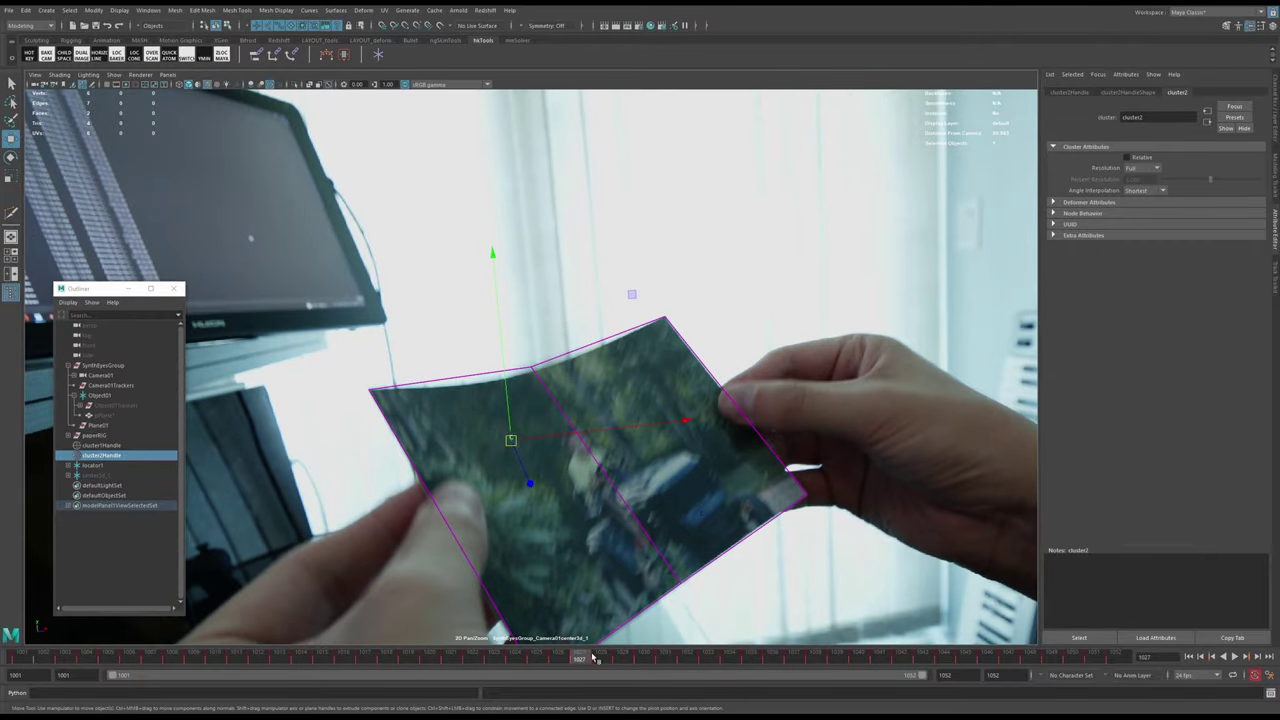
pyautogui.hotkey('alt', 'v')
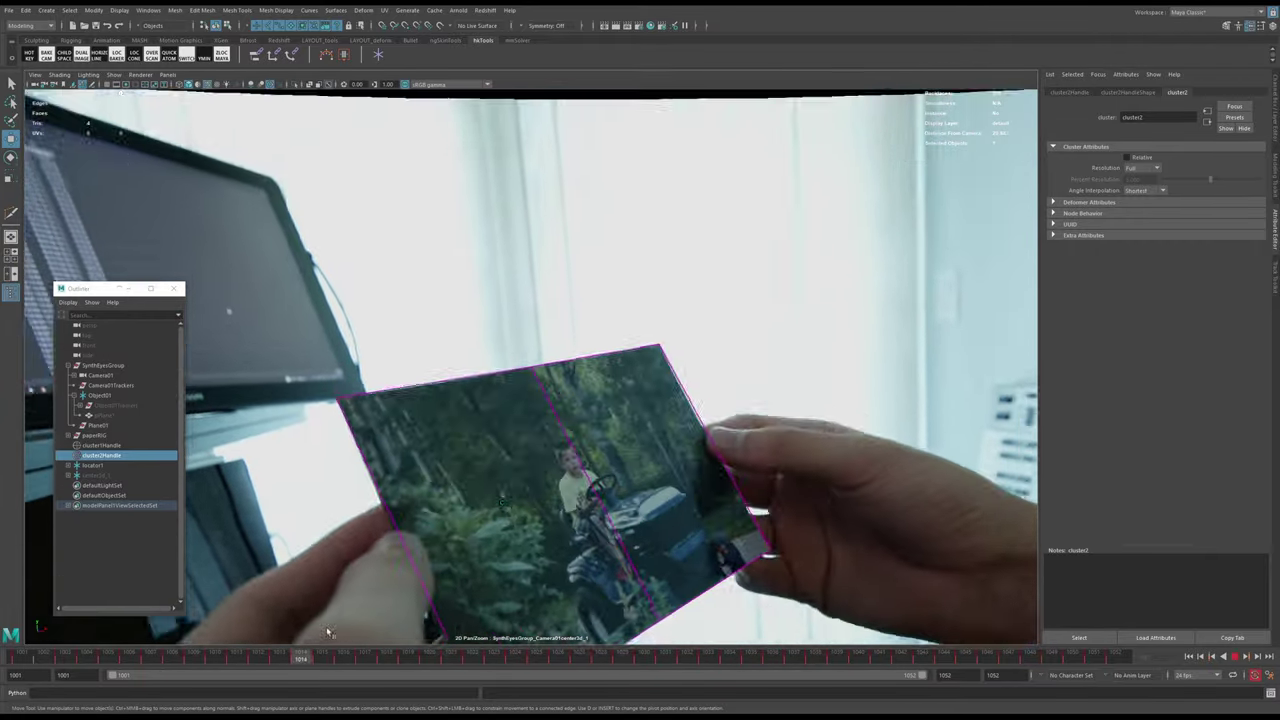
pyautogui.hotkey('alt', 'v')
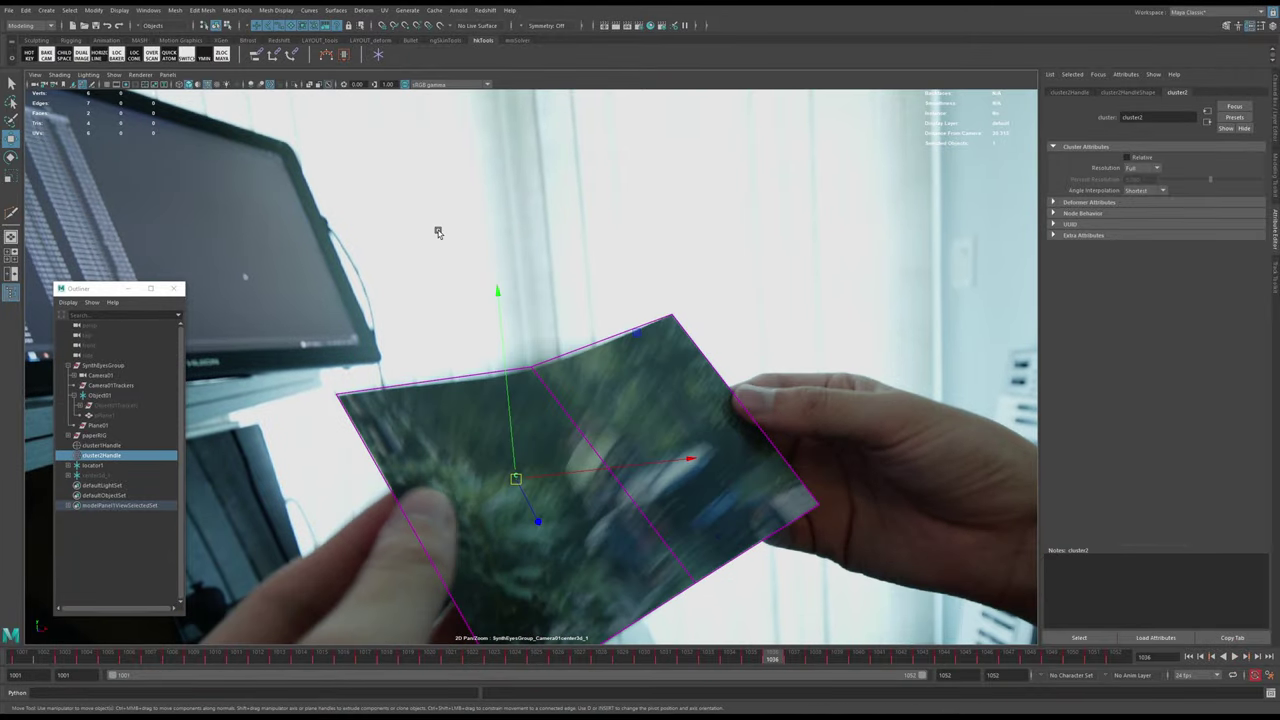
# - Return to frame 1001, remove the camera view's centring on the upper-edge vertex, and delete the locator attached to it
pyautogui.click(438, 232)
pyautogui.hotkey('alt', 'shift', 'v')
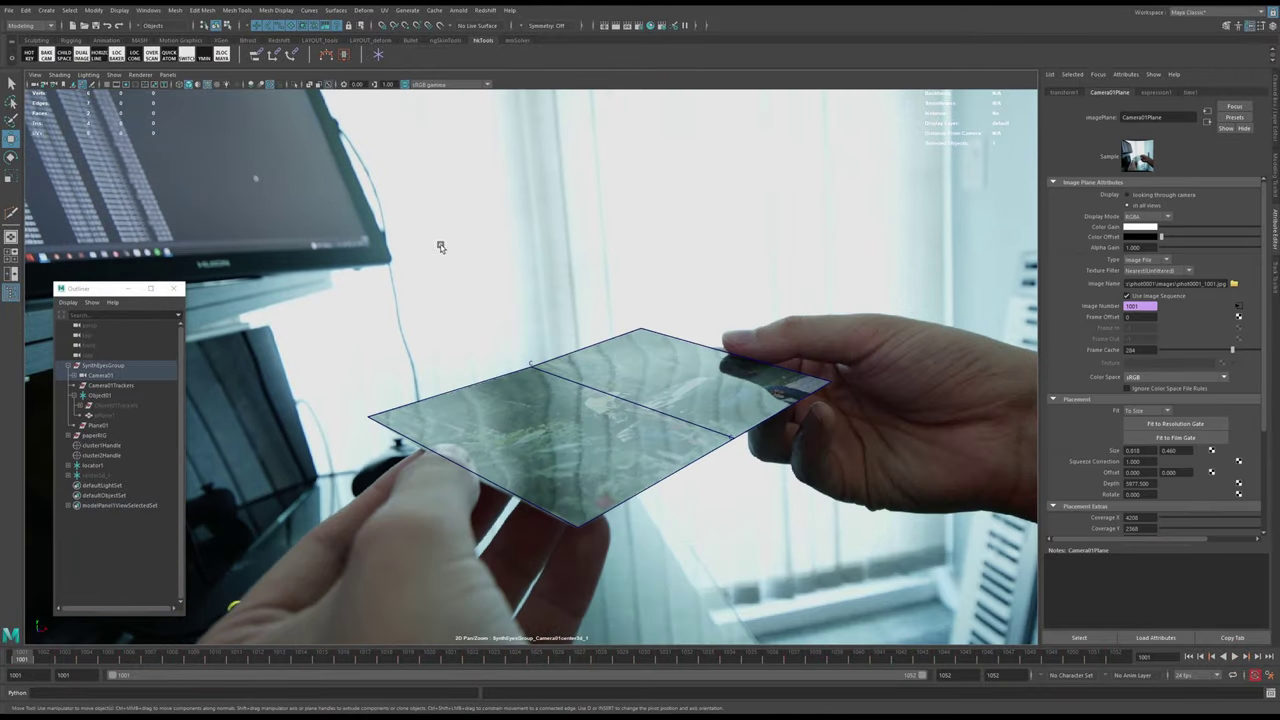
pyautogui.hotkey('alt', 'c')
pyautogui.click(501, 341)
pyautogui.press('\\')
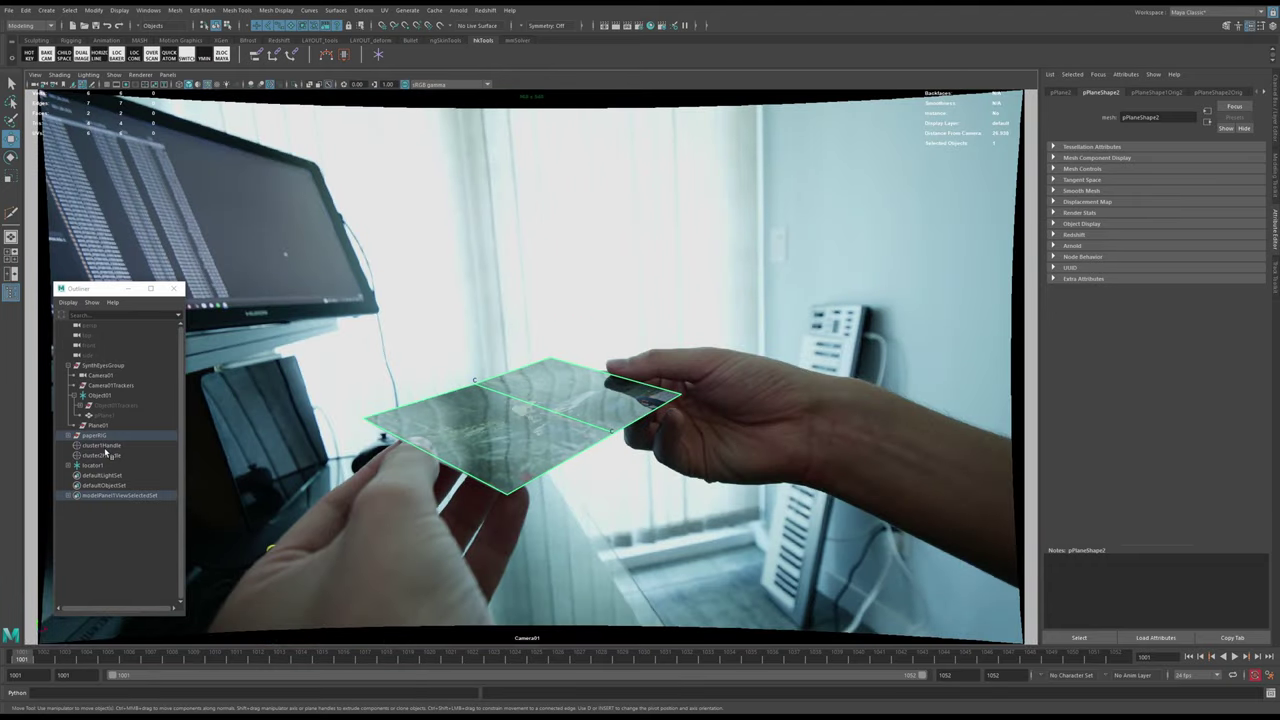
pyautogui.click(92, 466)
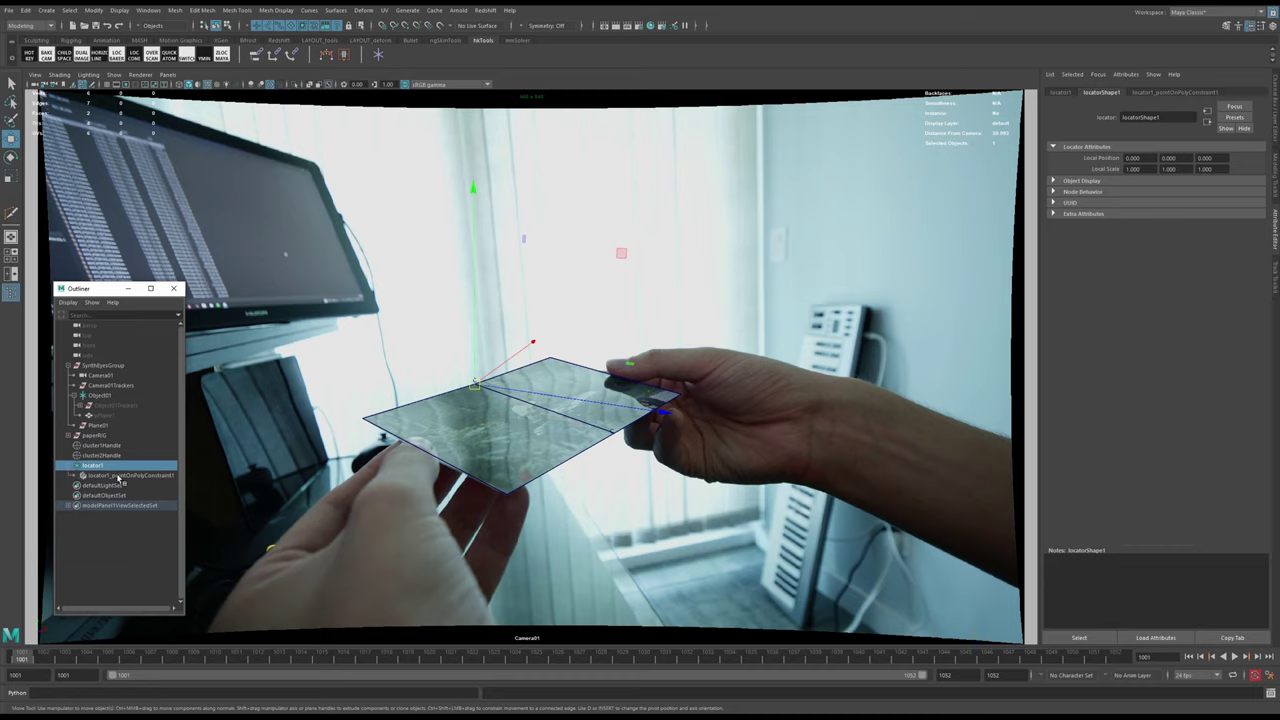
pyautogui.press('Delete')
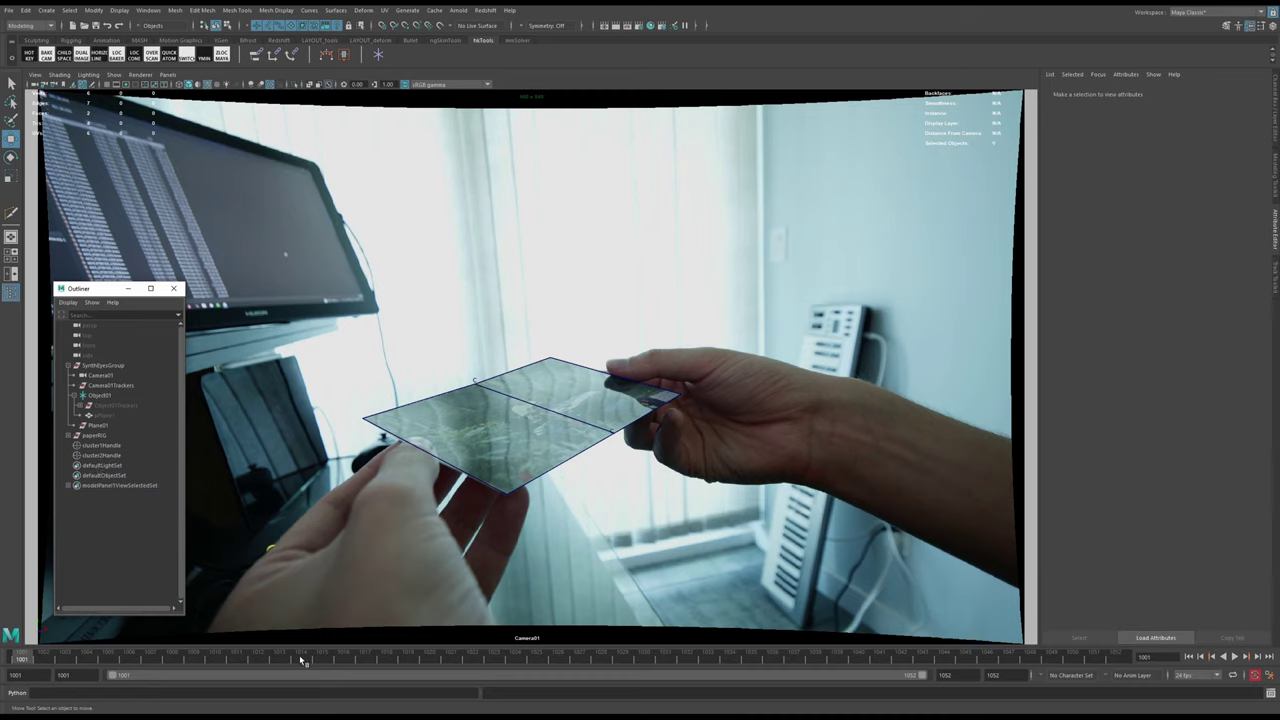
# - Play back the footage through Camera01 and examine the plane's fit against the curved photo up close at frame 1040
pyautogui.hotkey('alt', 'v')
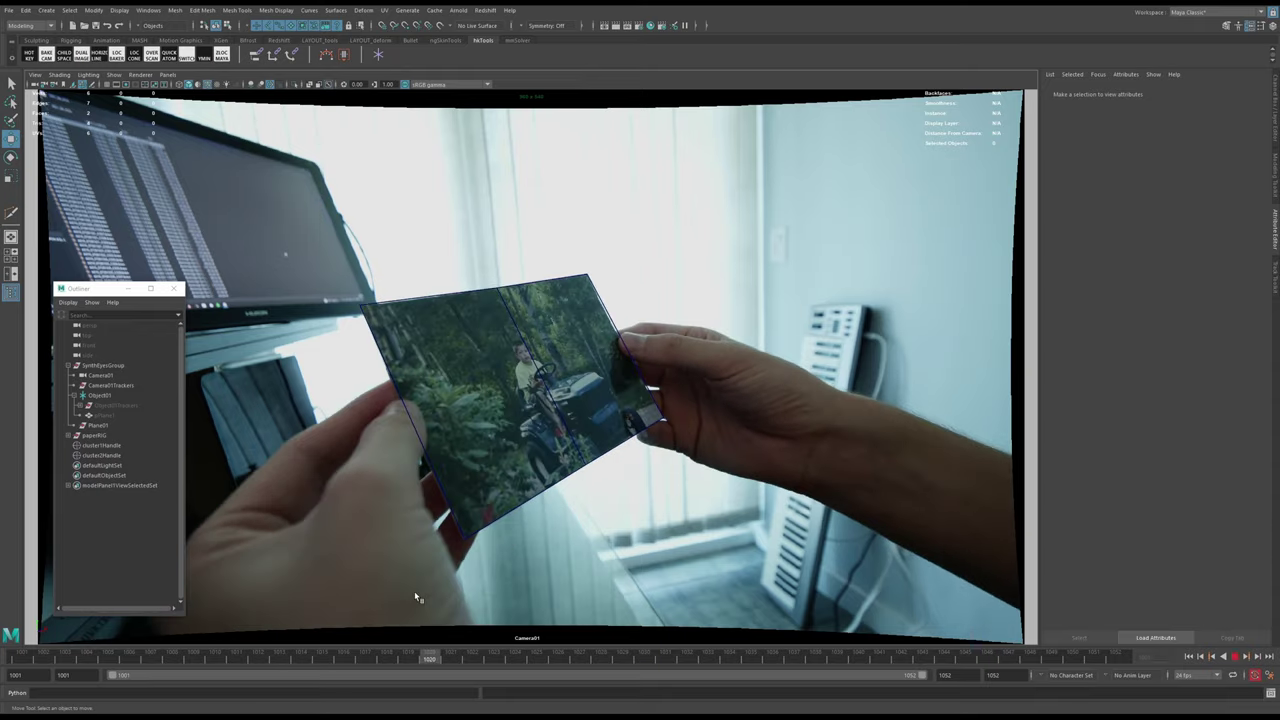
pyautogui.press('Escape')
pyautogui.click(517, 404)
pyautogui.hotkey('alt', 'v')
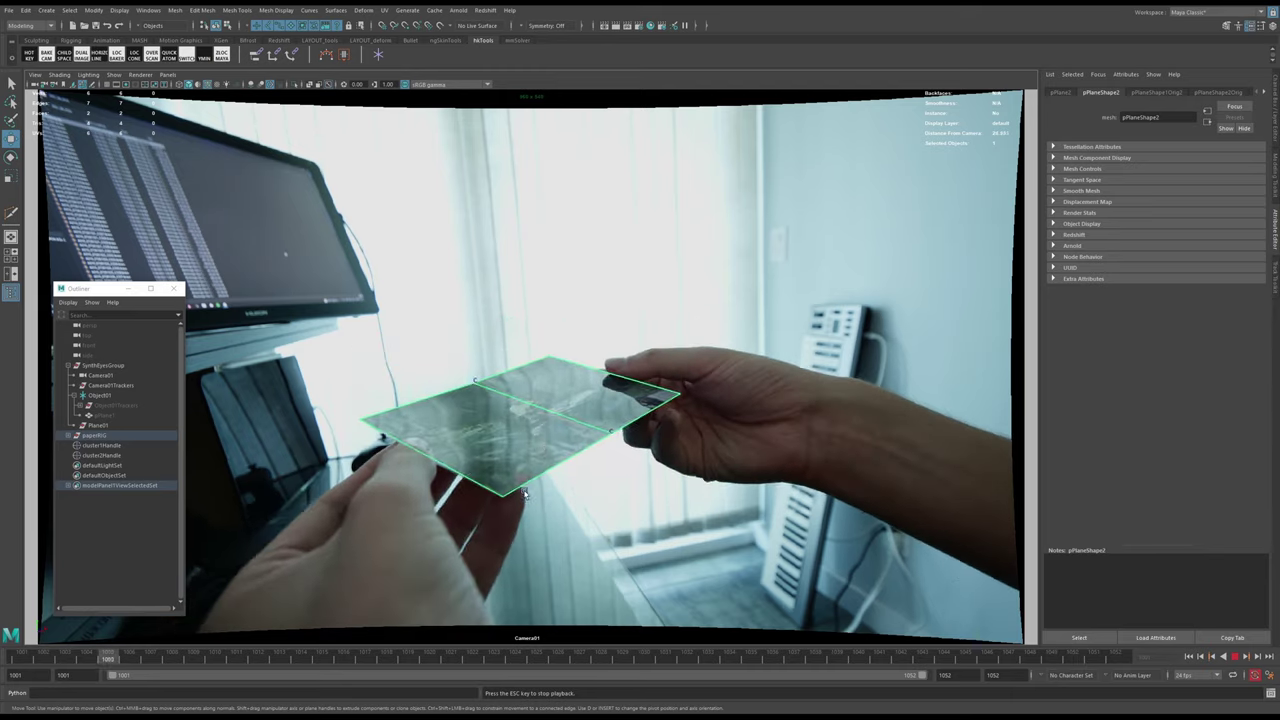
pyautogui.moveTo(590, 660)
pyautogui.mouseDown()
pyautogui.moveTo(532, 657)
pyautogui.moveTo(940, 658)
pyautogui.moveTo(820, 659)
pyautogui.moveTo(880, 655)
pyautogui.moveTo(858, 634)
pyautogui.mouseUp()
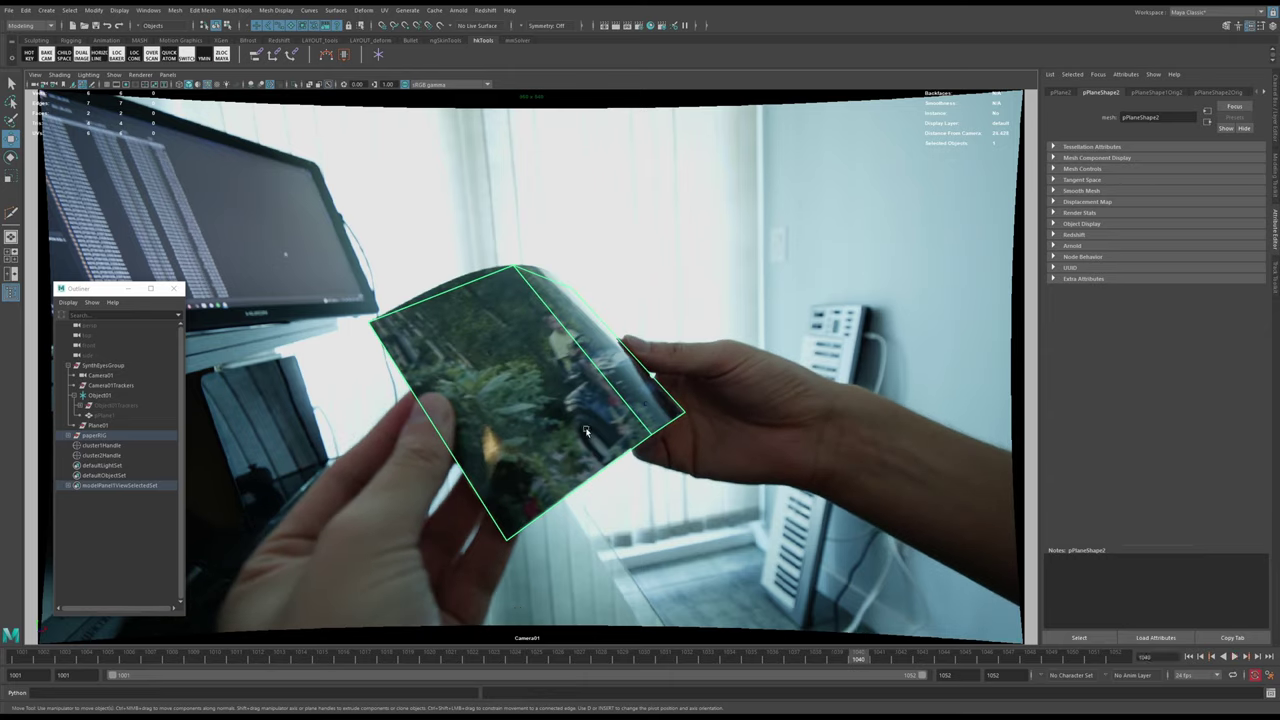
pyautogui.press('\\')
pyautogui.moveTo(596, 430); pyautogui.dragTo(347, 375, button='right')
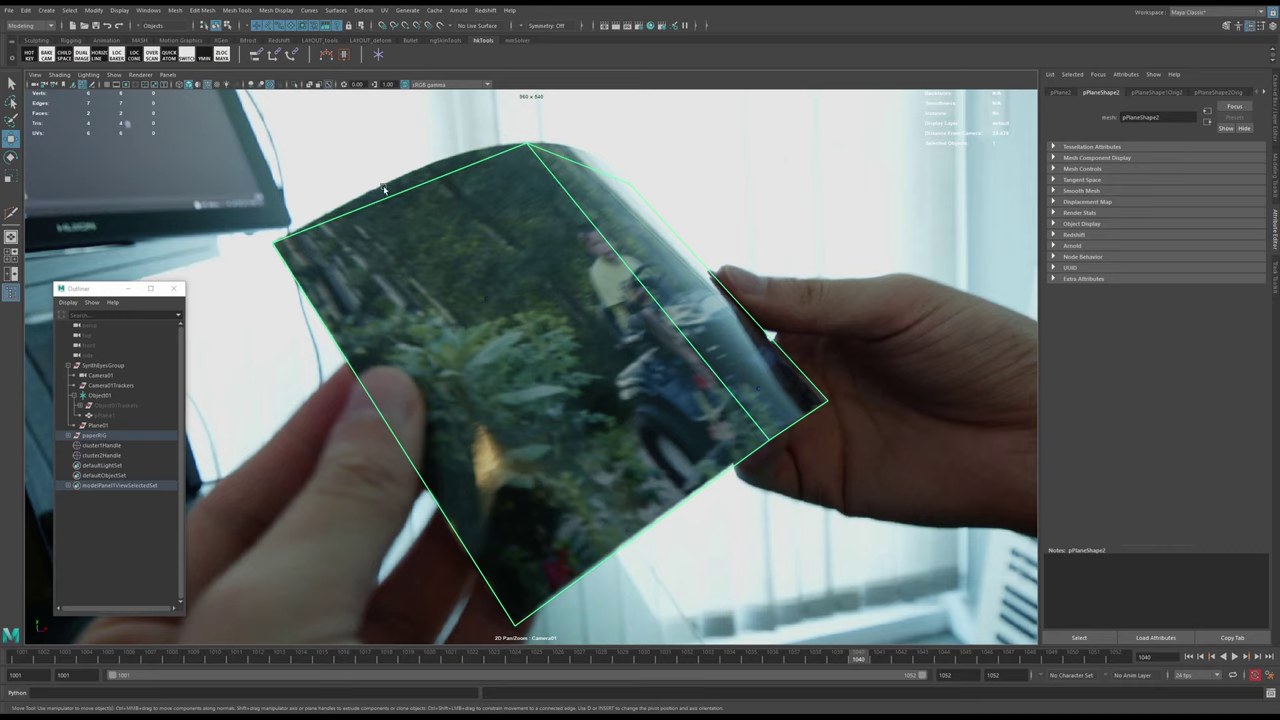
# - Try to refine the plane's bend with a Multi-Cut edge loop beside the centre line, and undo the cut
pyautogui.keyDown('shift'); pyautogui.moveTo(615, 260); pyautogui.dragTo(567, 259, button='right'); pyautogui.keyUp('shift')
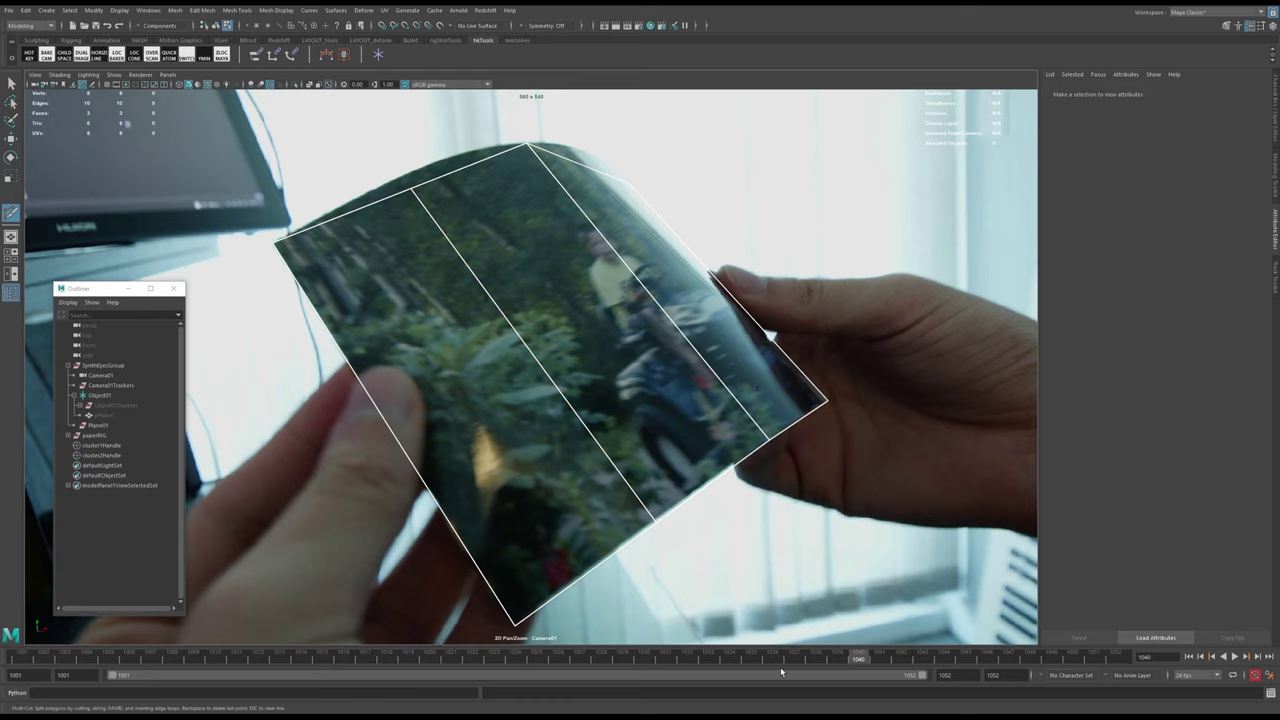
pyautogui.moveTo(845, 664); pyautogui.dragTo(708, 660)
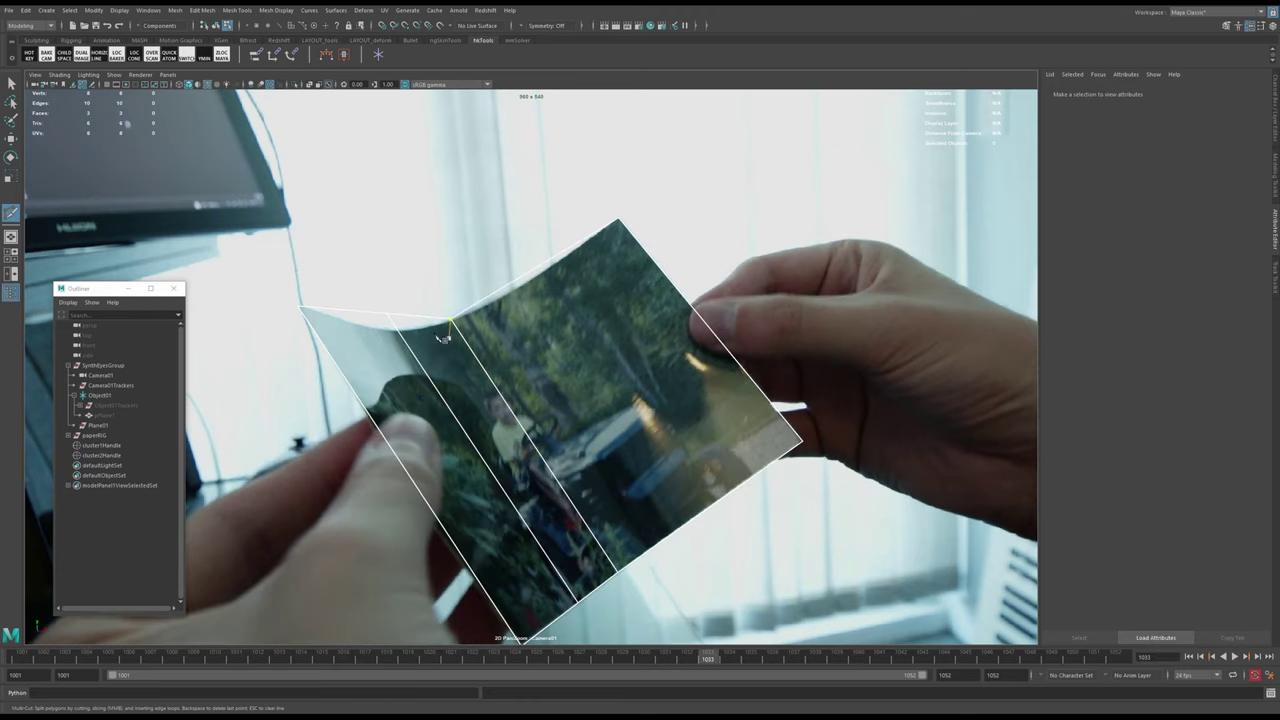
pyautogui.keyDown('ctrl'); pyautogui.click(425, 370); pyautogui.keyUp('ctrl')
pyautogui.moveTo(708, 662); pyautogui.dragTo(902, 655)
pyautogui.hotkey('ctrl', 'z')
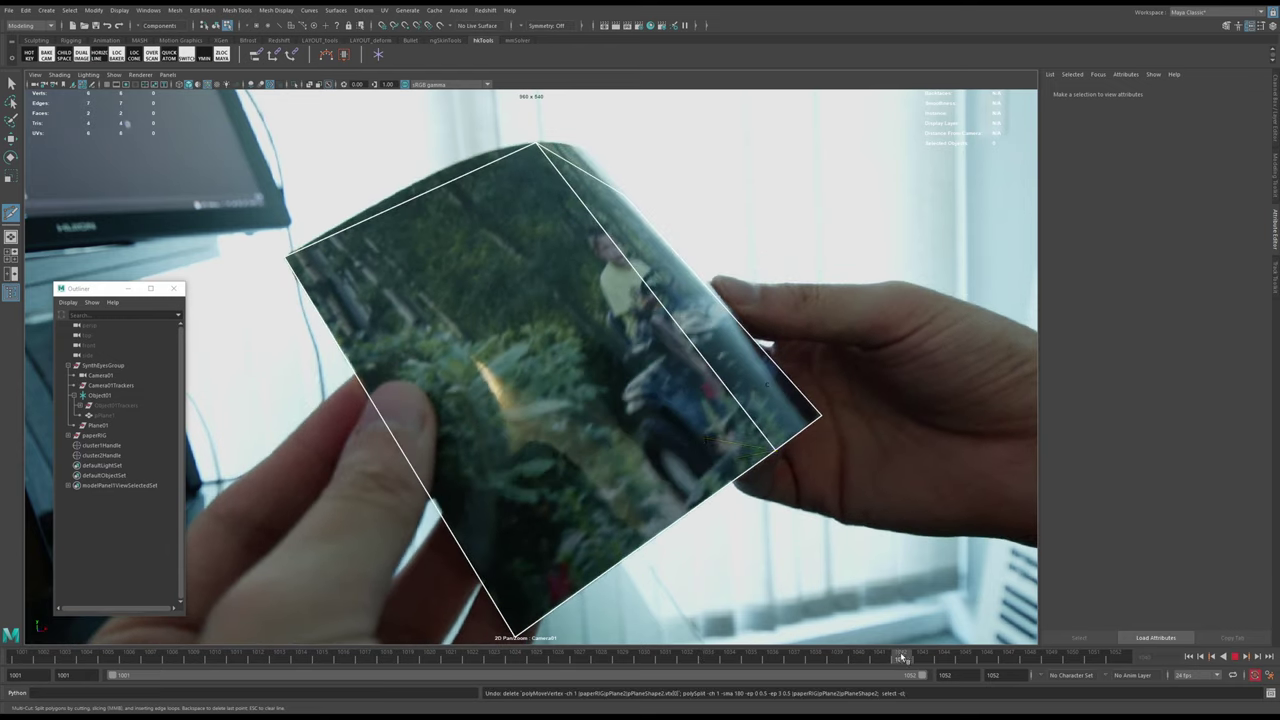
# - Activate the Multi-Cut tool on the plane at frame 1042 and enable Edge Flow in its settings
pyautogui.click(537, 143)
pyautogui.keyDown('shift'); pyautogui.rightClick(627, 267); pyautogui.keyUp('shift')
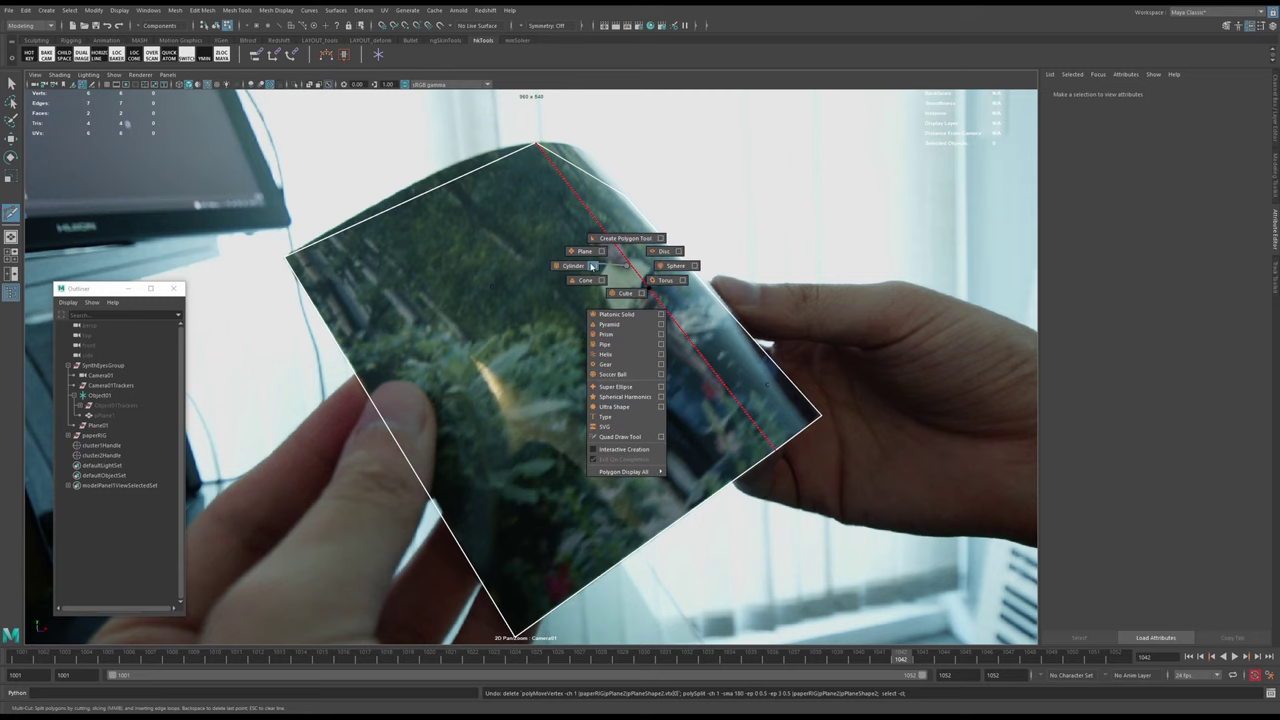
pyautogui.press('w')
pyautogui.moveTo(635, 268); pyautogui.dragTo(599, 272, button='right')
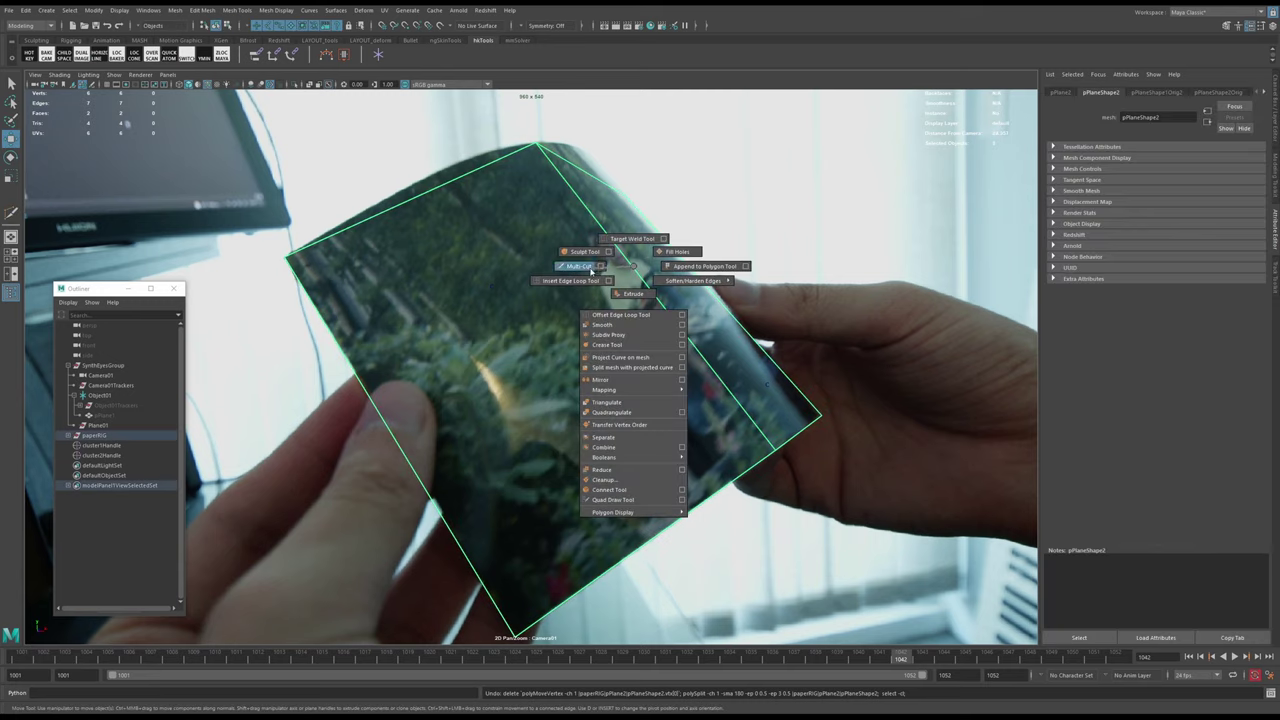
pyautogui.click(600, 266)
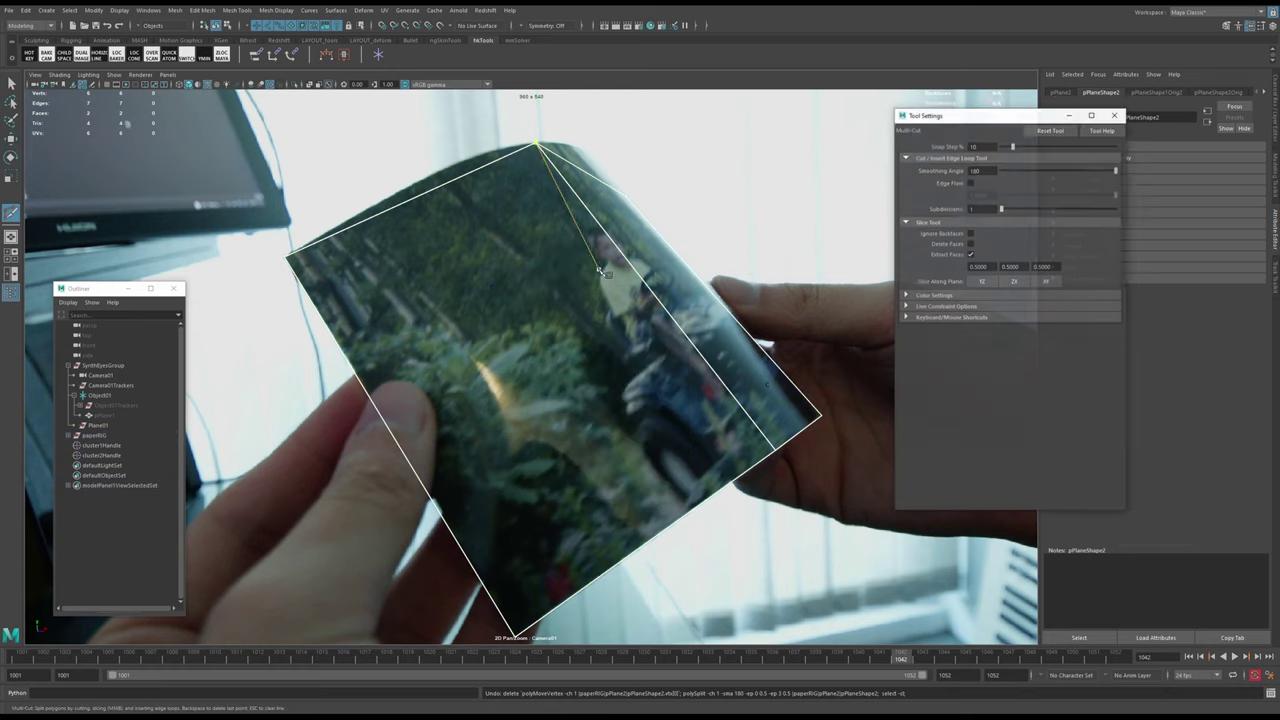
pyautogui.click(970, 184)
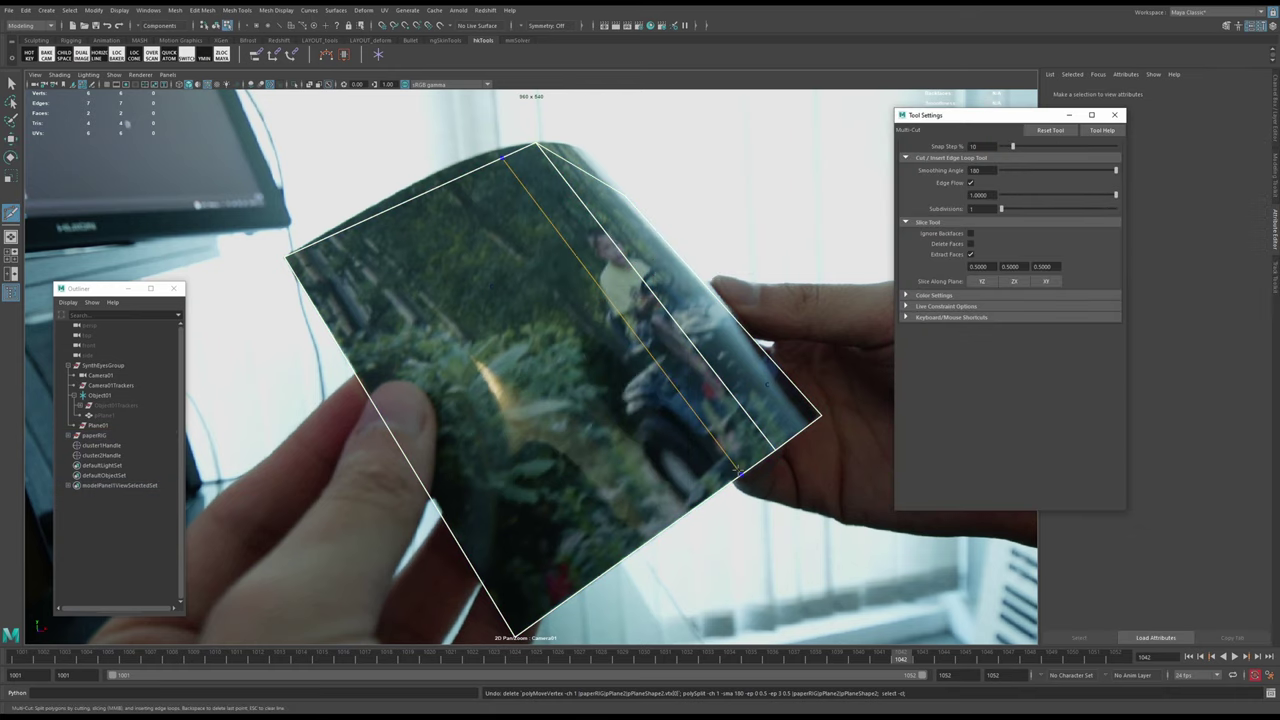
# - Insert an edge loop with edge flow on each side of the plane's centre line, and return to object selection
pyautogui.keyDown('ctrl'); pyautogui.click(710, 492); pyautogui.keyUp('ctrl')
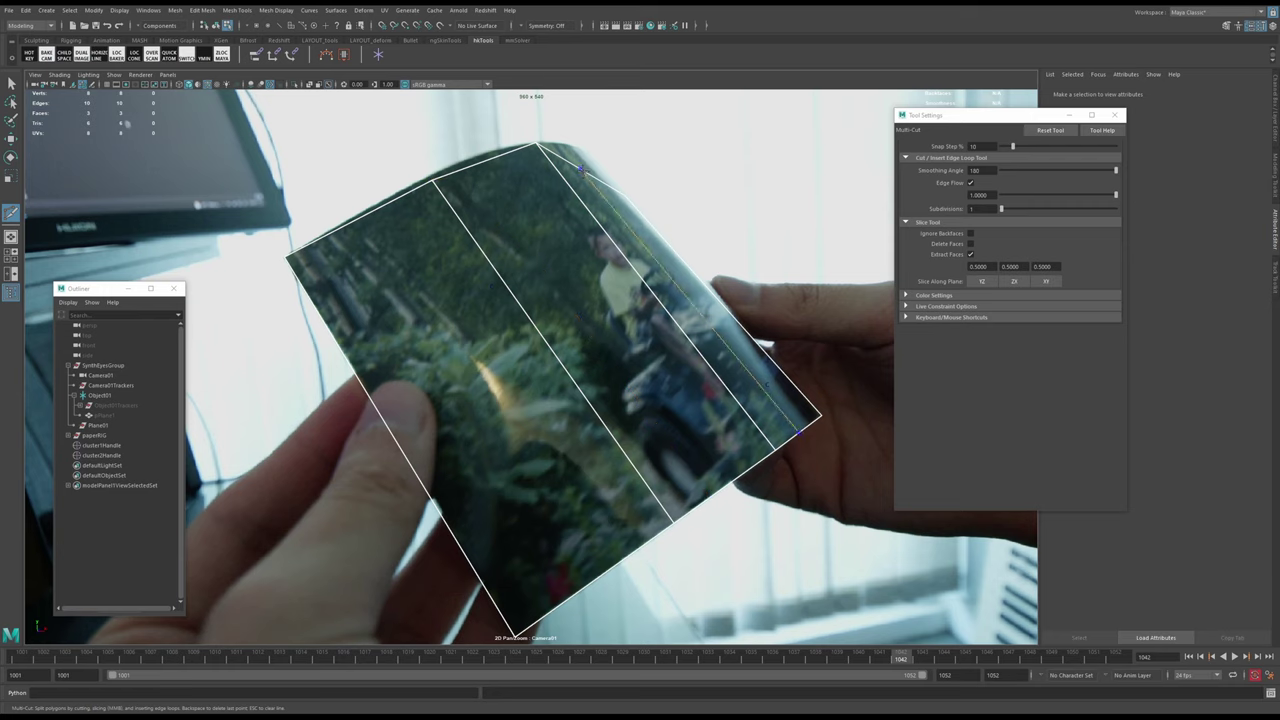
pyautogui.click(538, 146)
pyautogui.press('w')
pyautogui.moveTo(554, 170); pyautogui.dragTo(608, 154, button='right')
# - Examine the plane's curved bend on several frames through the camera and in the perspective view
pyautogui.click(872, 659)
pyautogui.moveTo(872, 658); pyautogui.dragTo(887, 602)
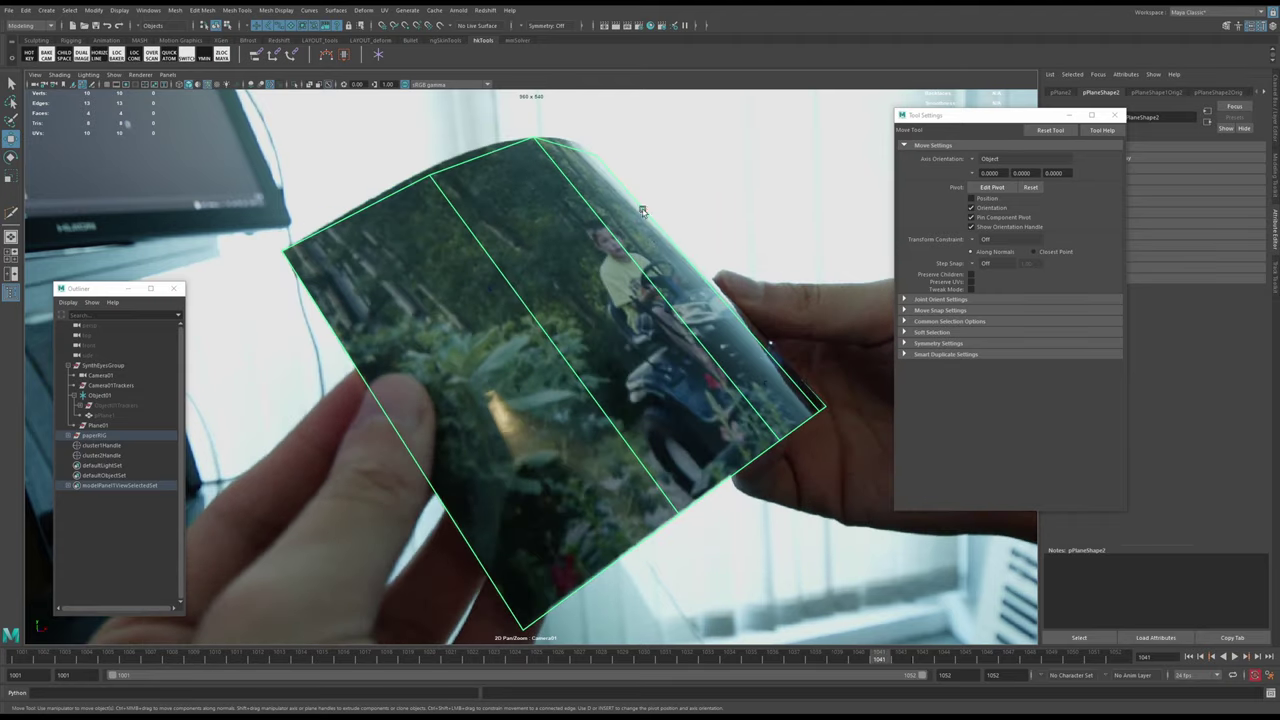
pyautogui.moveTo(845, 669); pyautogui.dragTo(640, 638)
pyautogui.press('space')
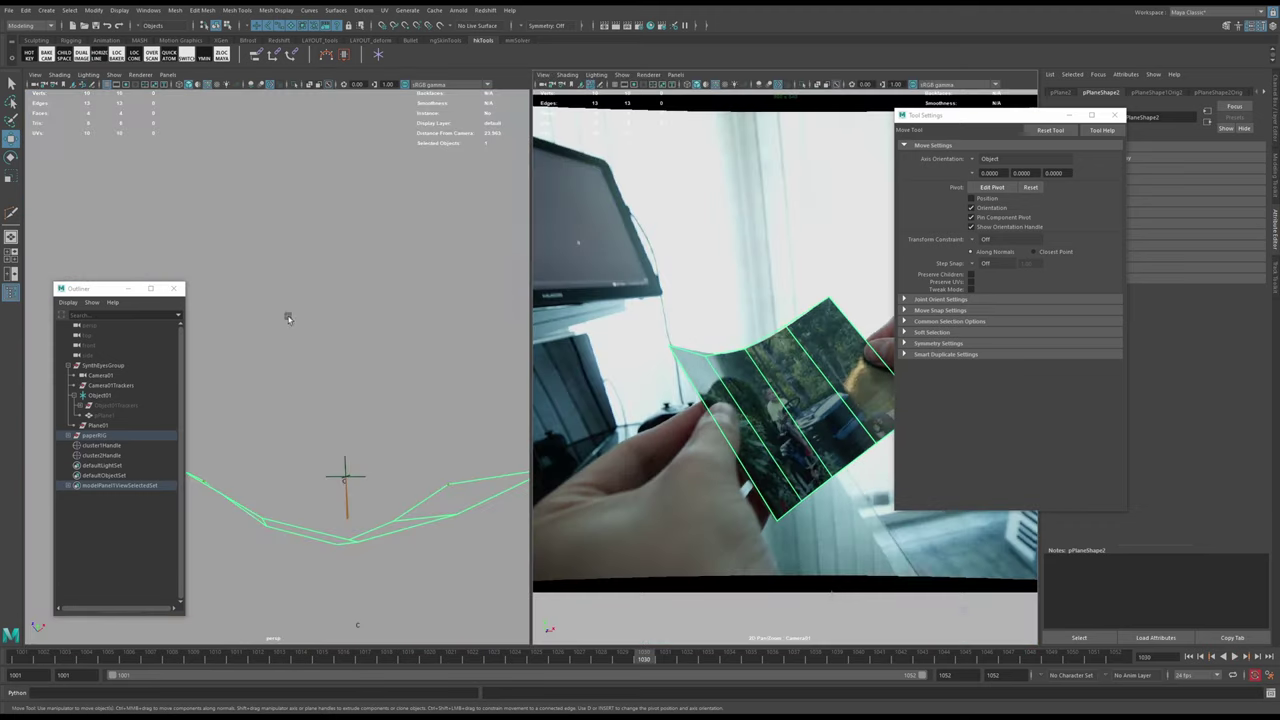
pyautogui.press('space')
pyautogui.keyDown('alt'); pyautogui.moveTo(411, 409); pyautogui.dragTo(535, 563); pyautogui.keyUp('alt')
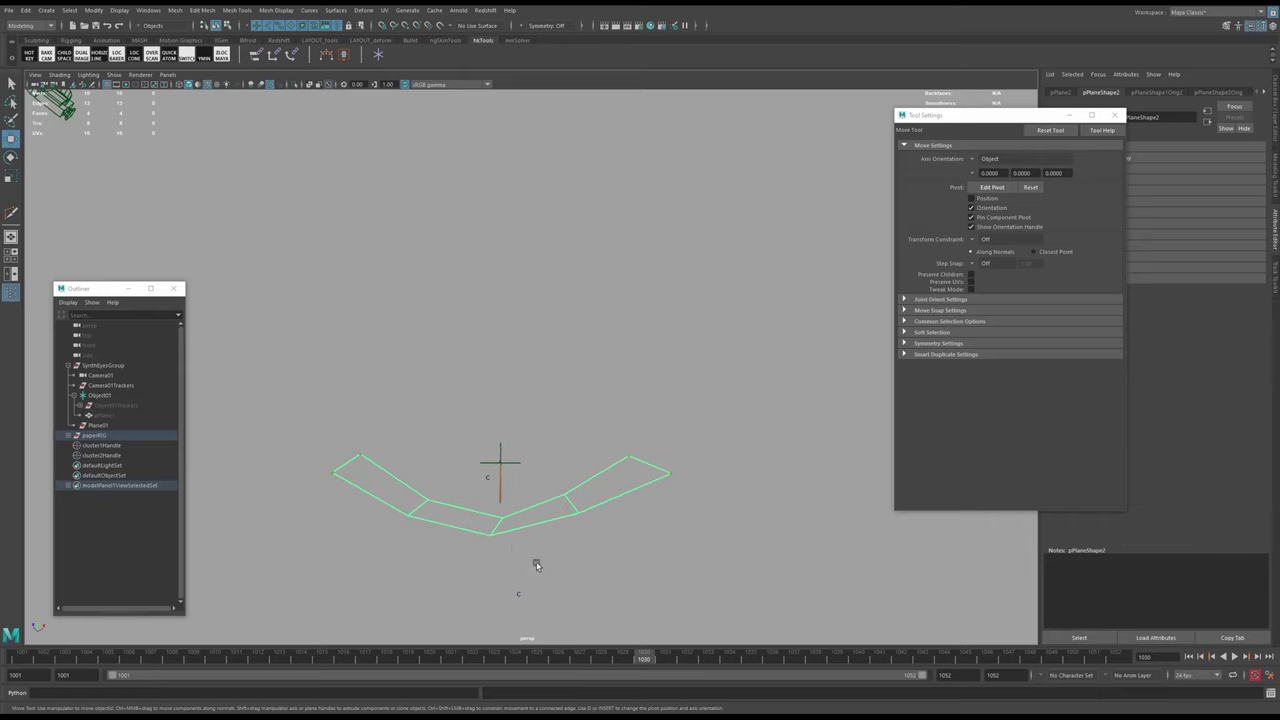
pyautogui.moveTo(622, 652); pyautogui.dragTo(859, 655)
# - Undo the two edge loops inserted with edge flow on either side of the plane's centre line
pyautogui.hotkey('ctrl', 'z')
pyautogui.hotkey('ctrl', 'z')
pyautogui.hotkey('ctrl', 'z')
pyautogui.hotkey('ctrl', 'z')
pyautogui.hotkey('ctrl', 'z')
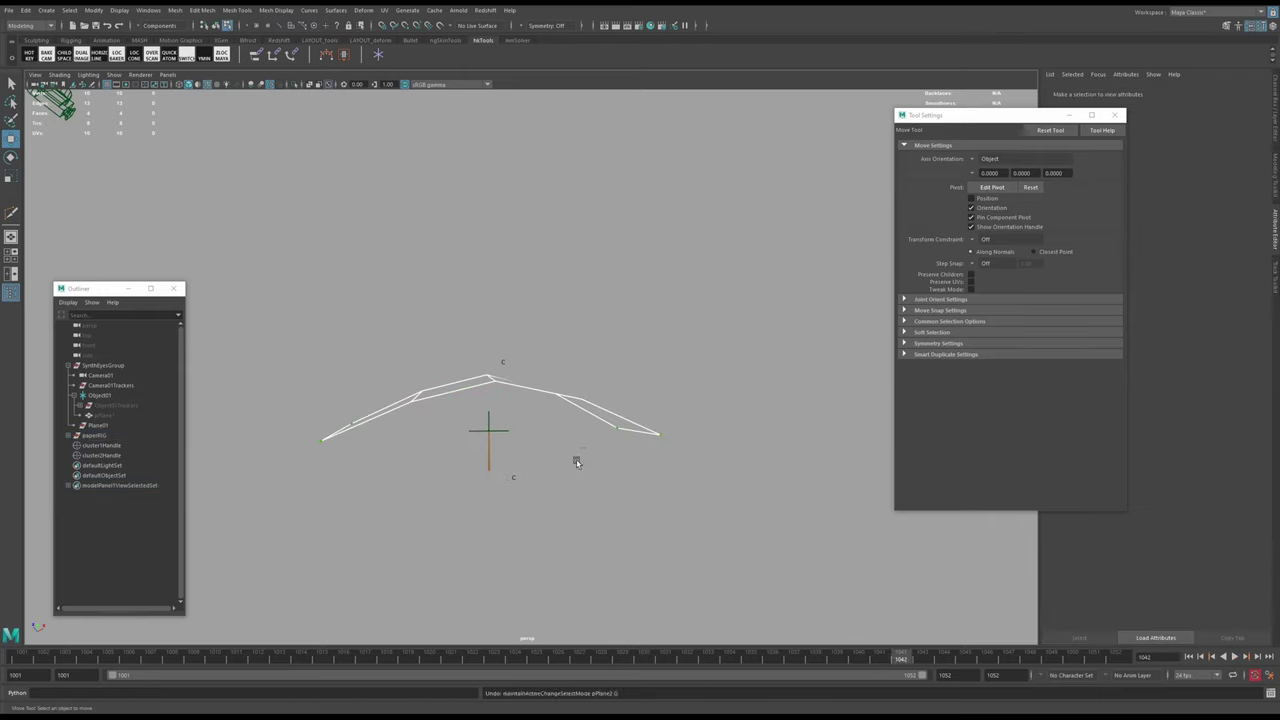
# - Try inserting an edge loop without edge flow on each side of the plane's centre line, and undo both loops
pyautogui.keyDown('alt'); pyautogui.moveTo(566, 426); pyautogui.dragTo(560, 461); pyautogui.keyUp('alt')
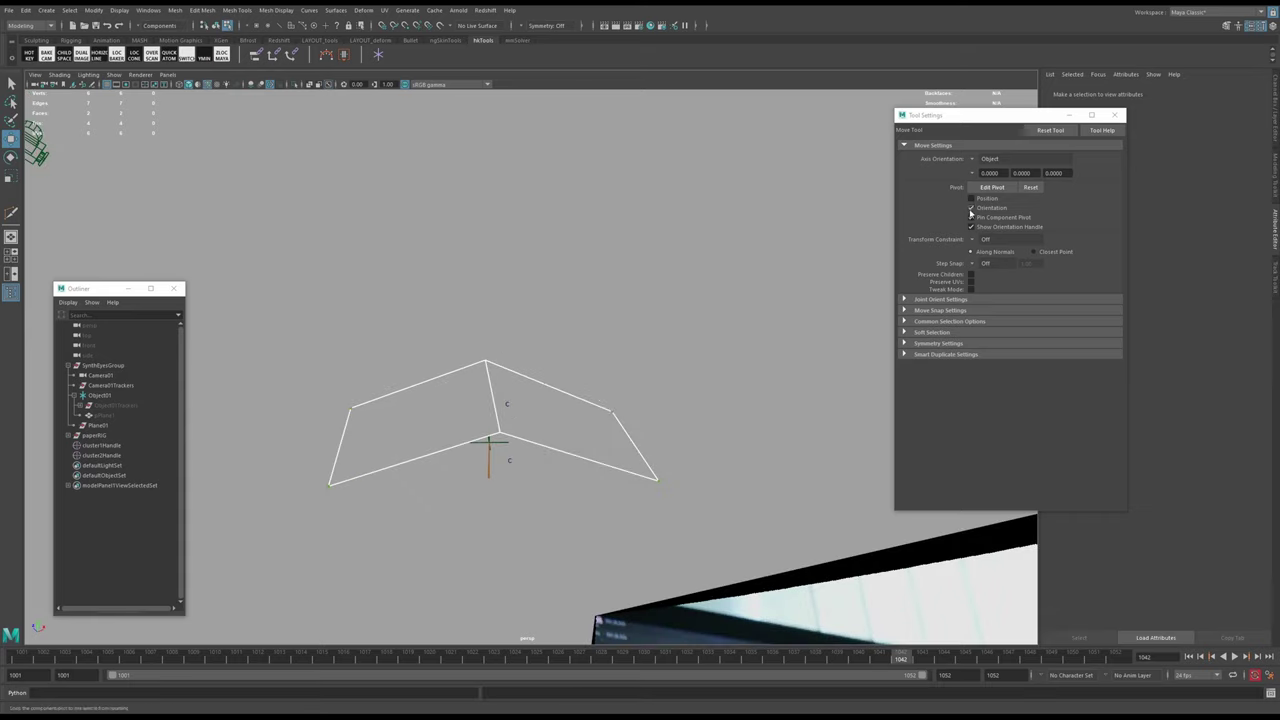
pyautogui.moveTo(520, 390); pyautogui.dragTo(577, 371, button='right')
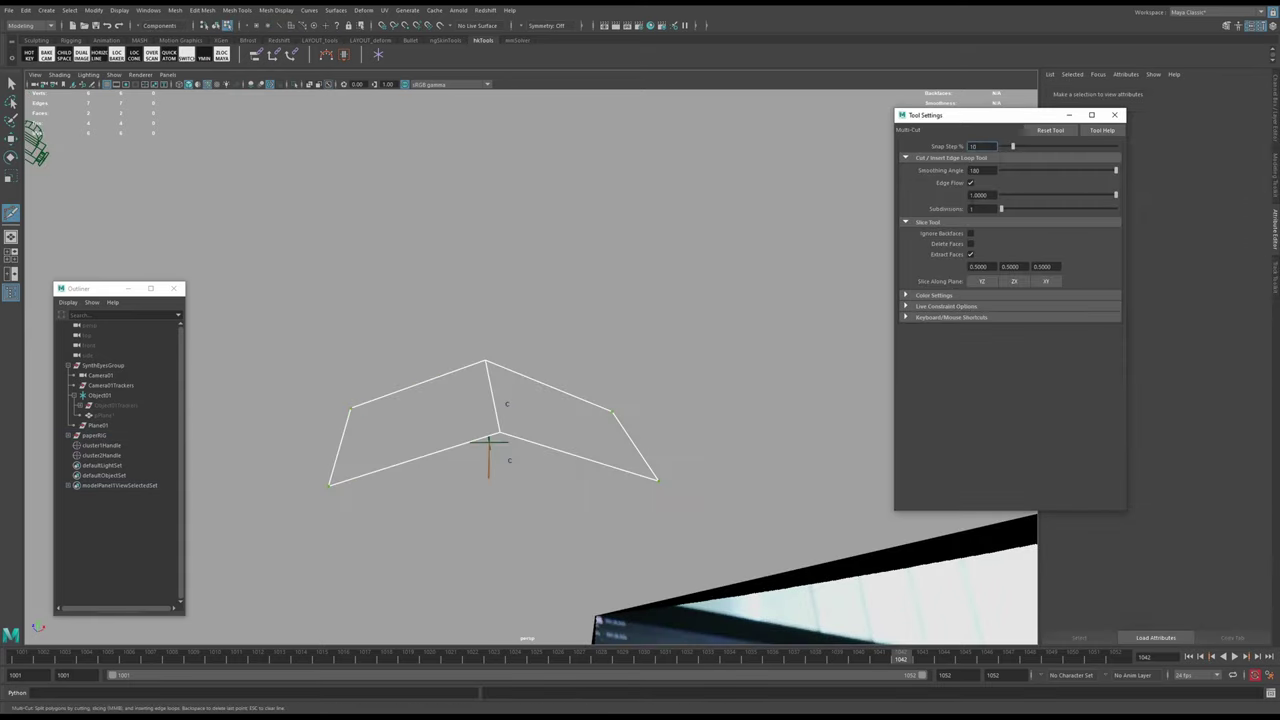
pyautogui.keyDown('ctrl'); pyautogui.click(566, 404); pyautogui.keyUp('ctrl')
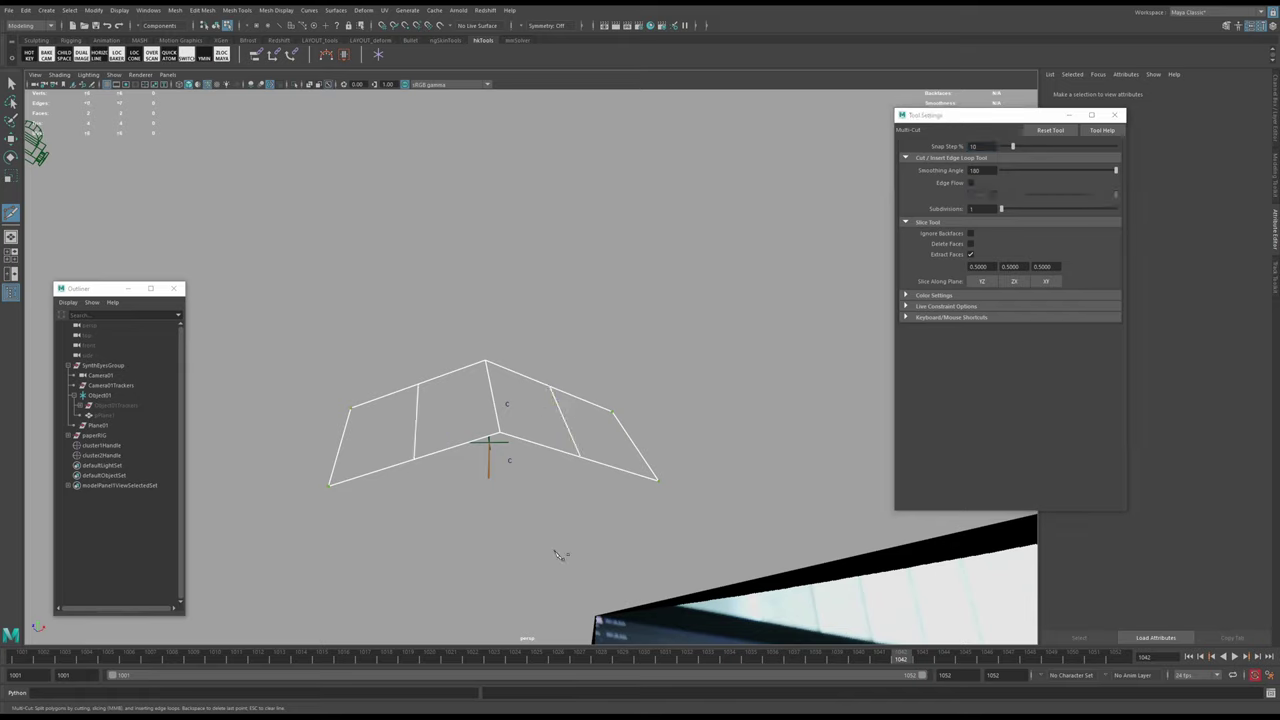
pyautogui.moveTo(827, 657)
pyautogui.mouseDown()
pyautogui.moveTo(474, 656)
pyautogui.moveTo(943, 653)
pyautogui.moveTo(836, 652)
pyautogui.mouseUp()
pyautogui.hotkey('ctrl', 'z')
pyautogui.hotkey('ctrl', 'z')
pyautogui.hotkey('ctrl', 'z')
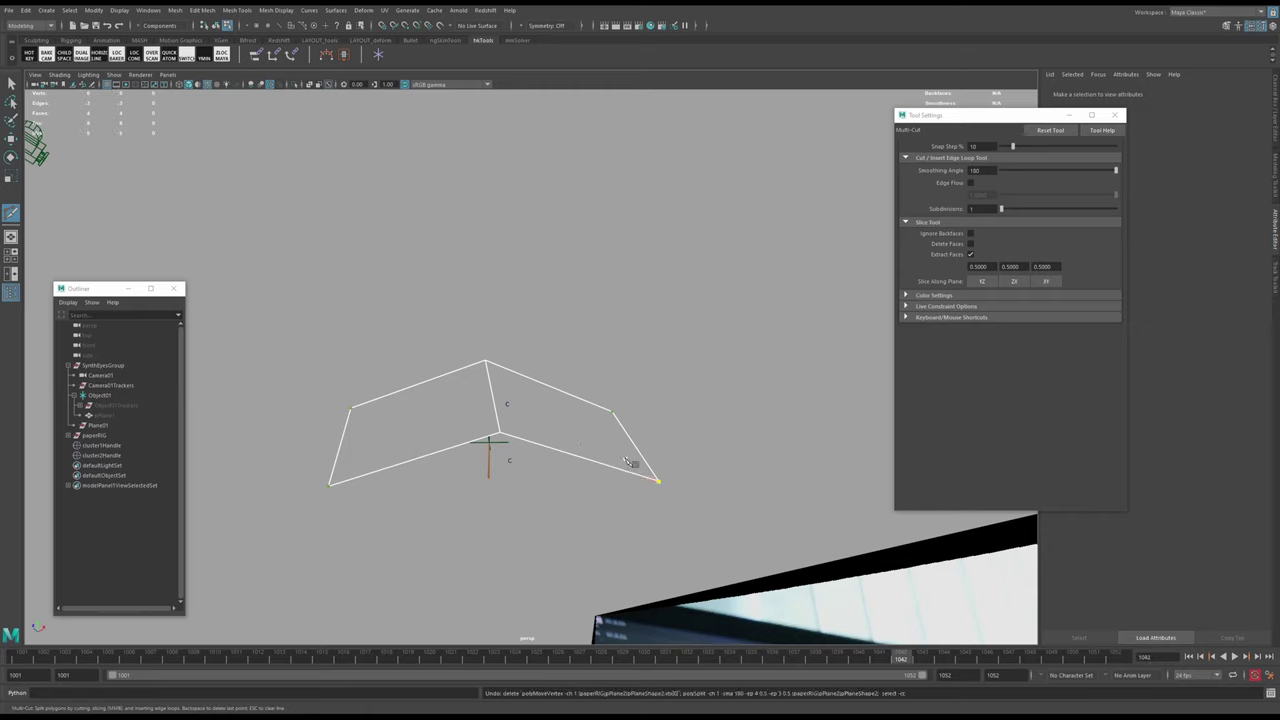
# - Insert an edge loop with Edge Flow enabled on each side of the plane's centre line, and show frame 1040 through the camera
pyautogui.click(970, 184)
pyautogui.keyDown('ctrl'); pyautogui.click(563, 458); pyautogui.keyUp('ctrl')
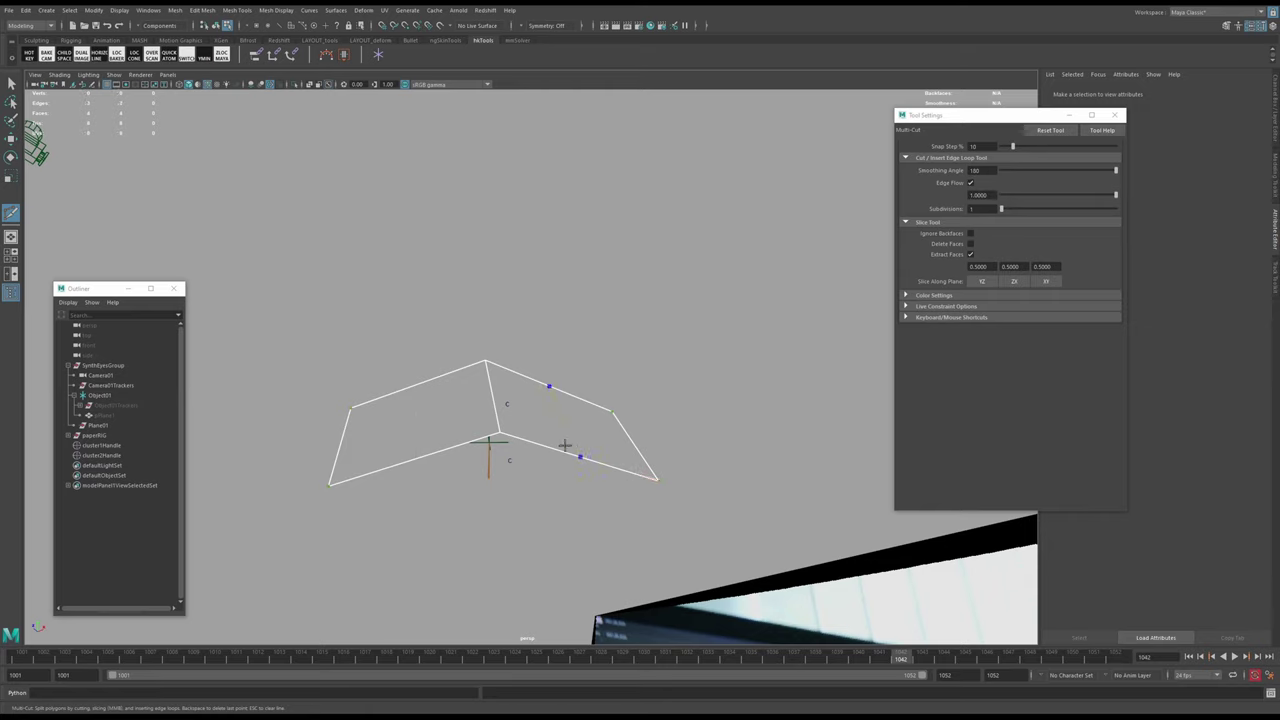
pyautogui.keyDown('ctrl'); pyautogui.click(442, 446); pyautogui.keyUp('ctrl')
pyautogui.press('w')
pyautogui.moveTo(493, 390); pyautogui.dragTo(530, 371, button='right')
pyautogui.press('space')
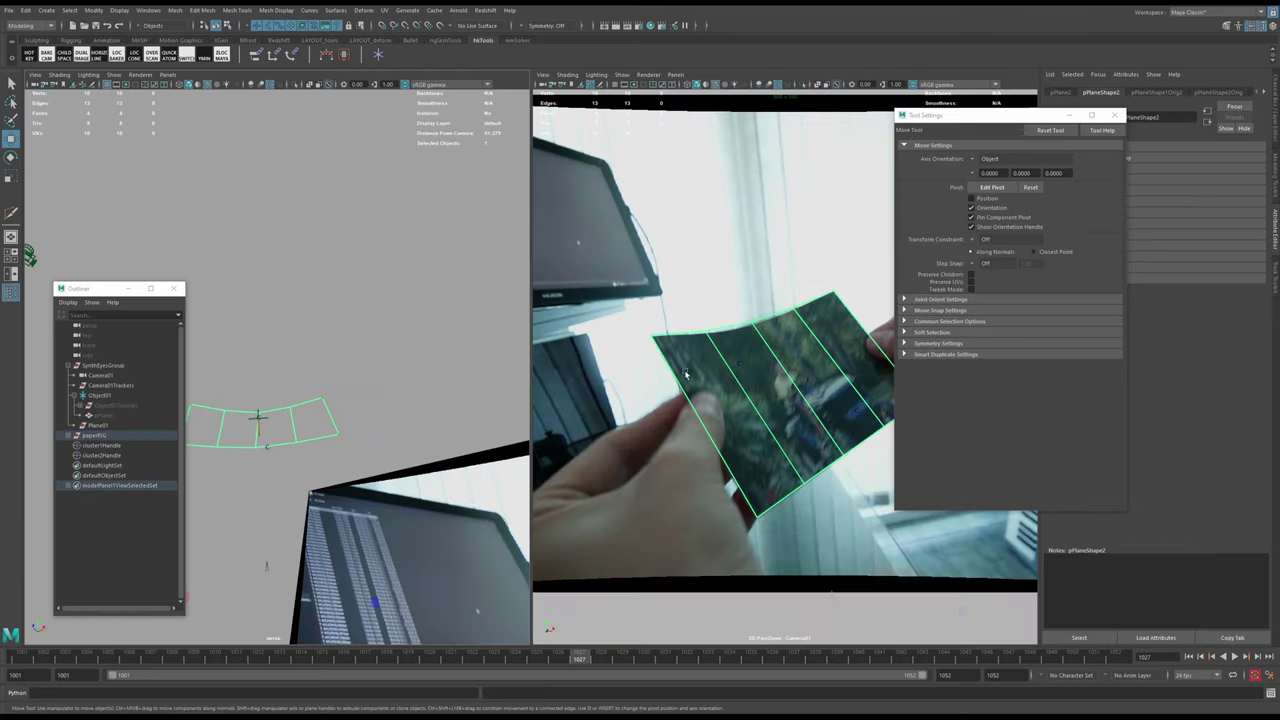
pyautogui.press('space')
pyautogui.moveTo(593, 659); pyautogui.dragTo(668, 655)
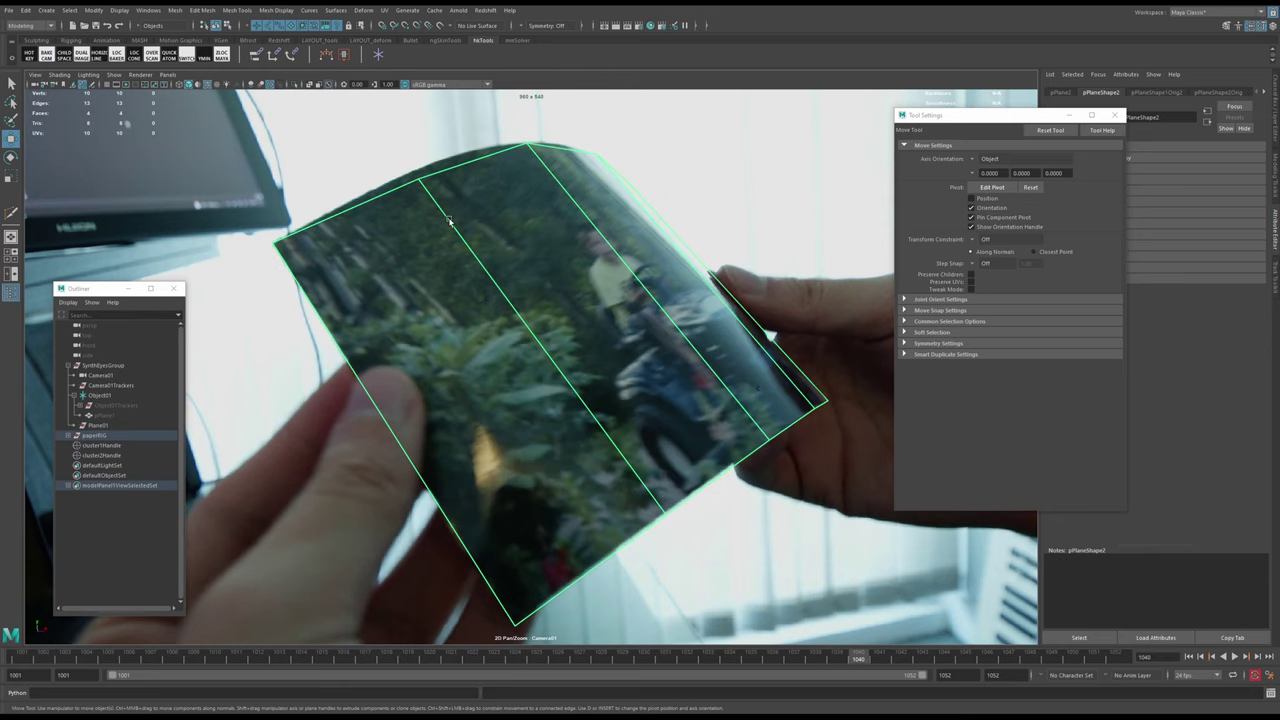
# - Select the upper vertex of the loop left of the plane's centre line and create a locator
pyautogui.moveTo(449, 221); pyautogui.dragTo(406, 220, button='right')
pyautogui.click(418, 180)
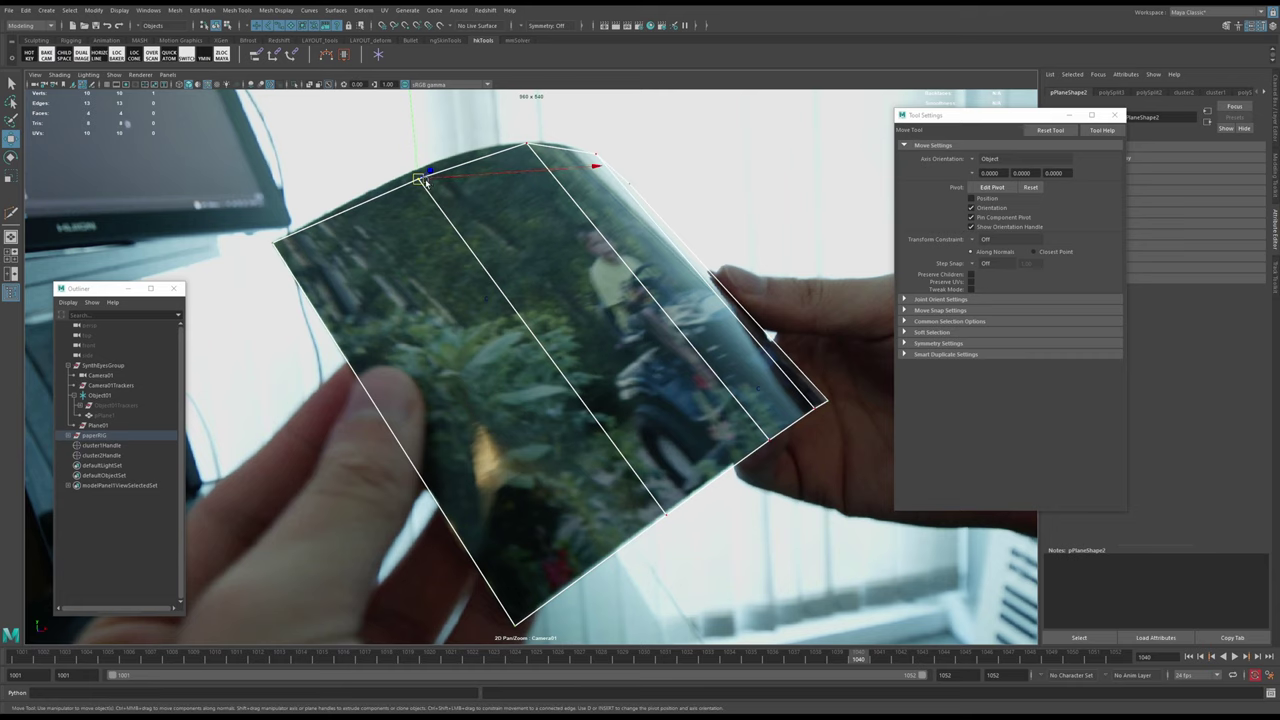
pyautogui.press('space')
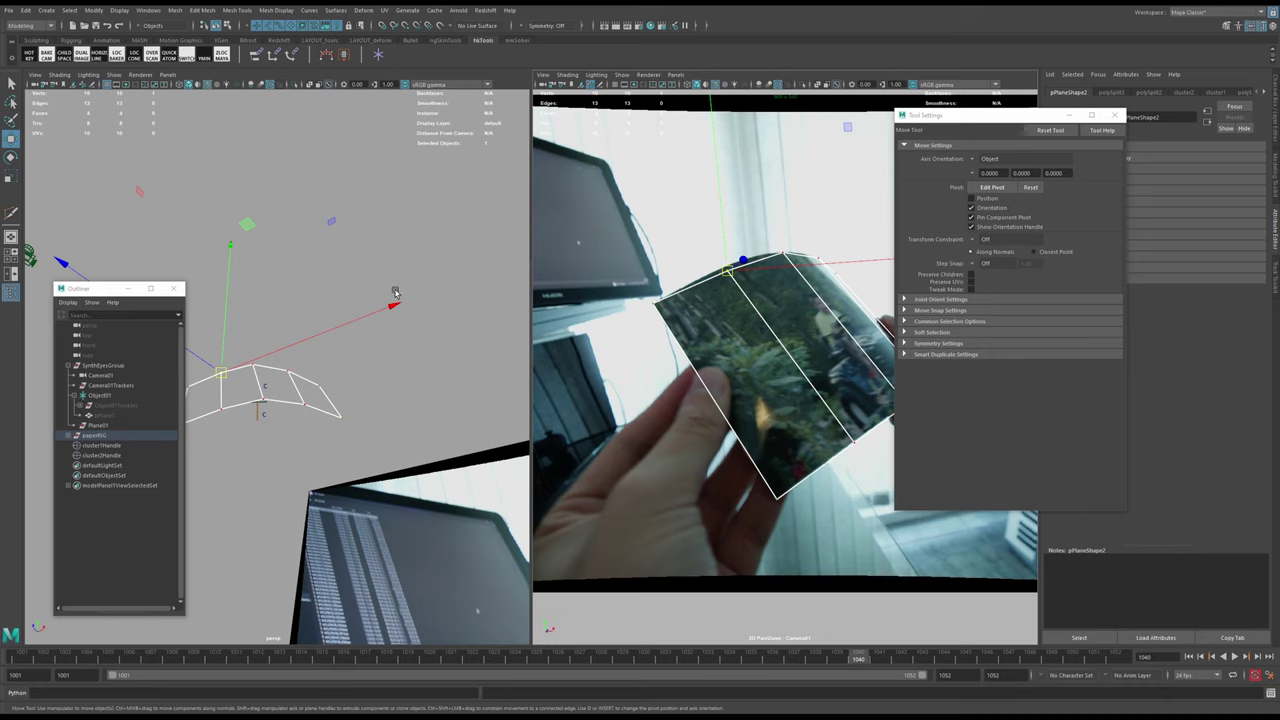
pyautogui.press('space')
pyautogui.click(304, 292)
pyautogui.click(302, 341)
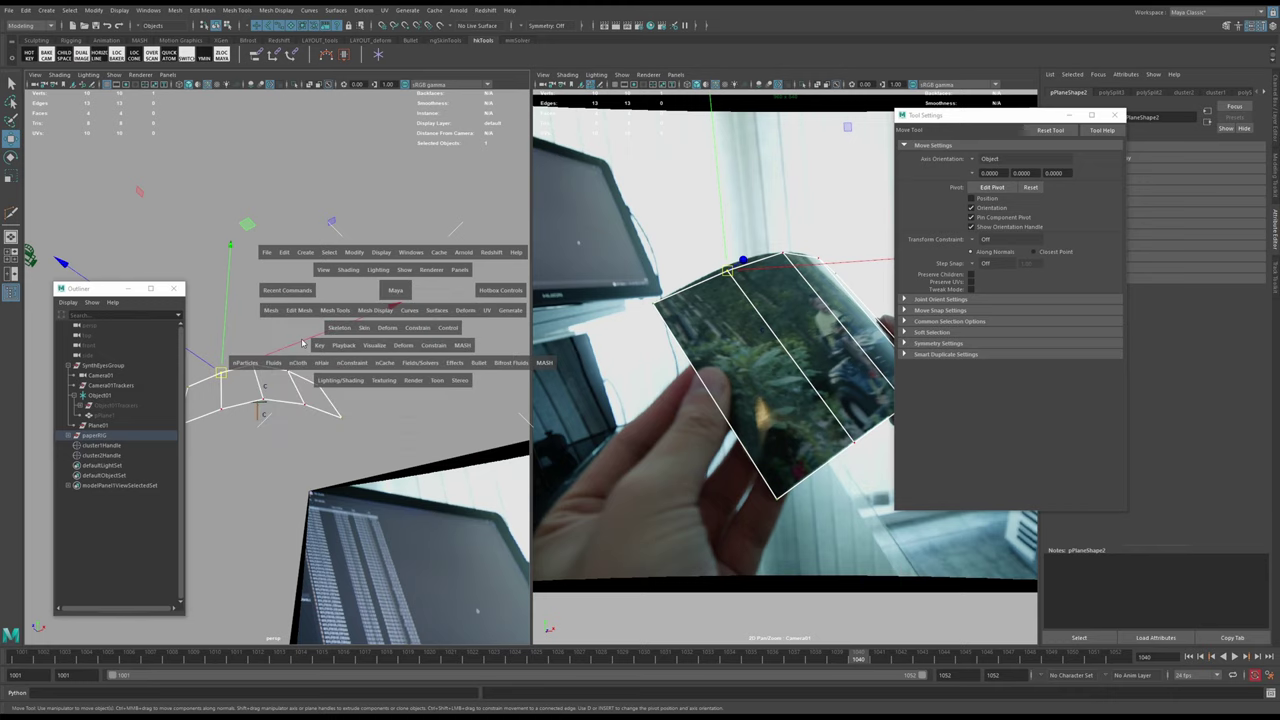
pyautogui.press('space')
pyautogui.press('space')
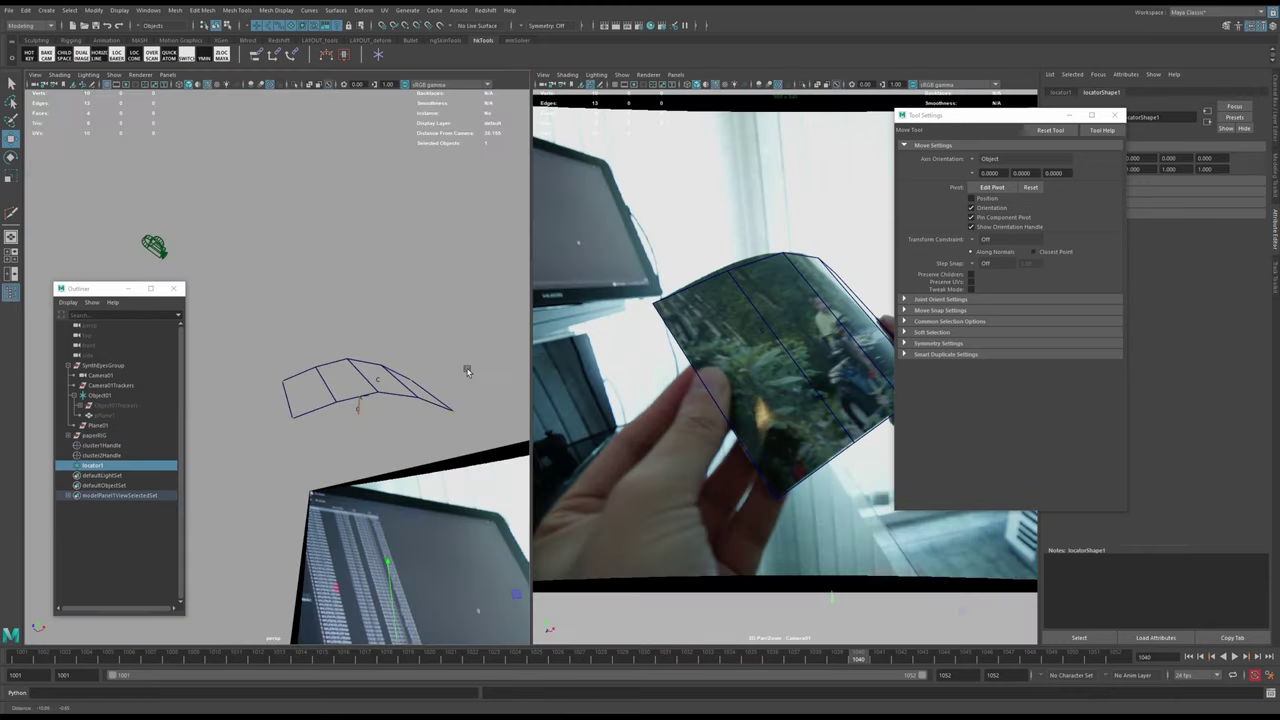
# - Select the inner edge left of the plane's centre line and create a second locator
pyautogui.keyDown('alt'); pyautogui.moveTo(466, 366); pyautogui.dragTo(378, 390); pyautogui.keyUp('alt')
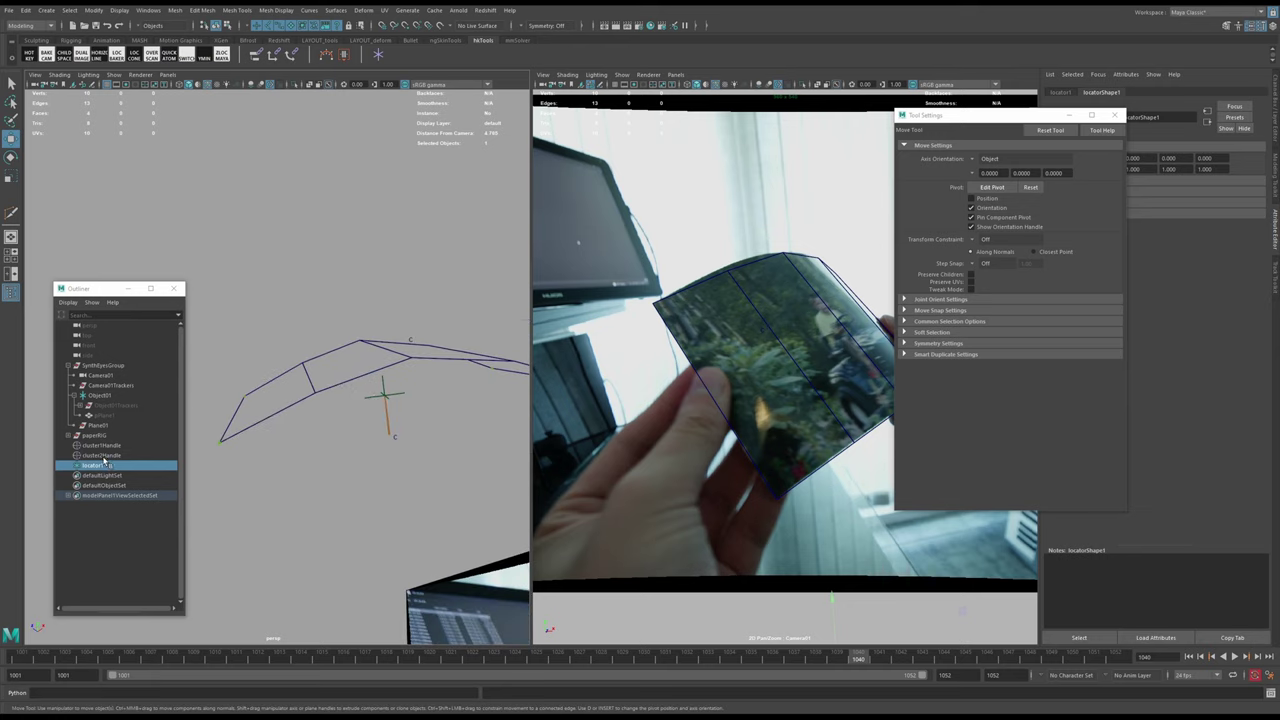
pyautogui.click(332, 353)
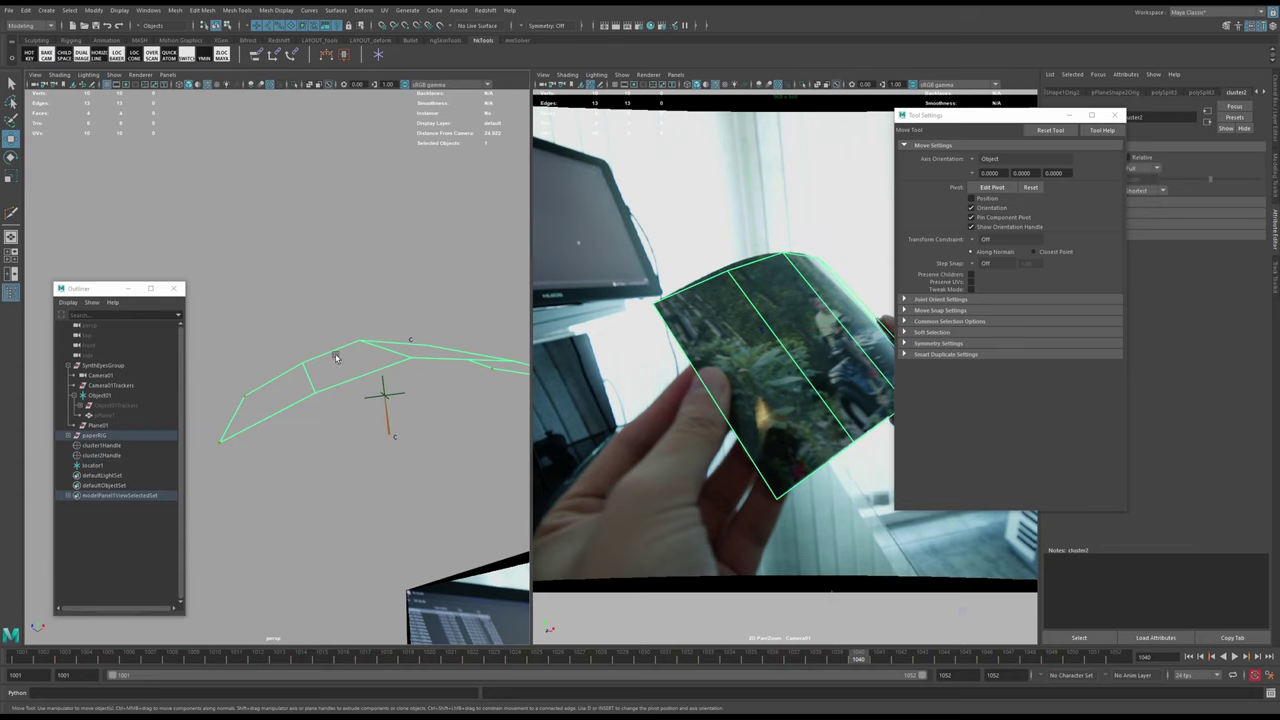
pyautogui.moveTo(312, 381); pyautogui.dragTo(309, 352, button='right')
pyautogui.click(308, 373)
pyautogui.press('space')
pyautogui.moveTo(232, 348); pyautogui.dragTo(325, 402)
pyautogui.scroll(-5, 310, 384)
pyautogui.keyDown('alt'); pyautogui.moveTo(325, 402); pyautogui.dragTo(285, 247, button='middle'); pyautogui.keyUp('alt')
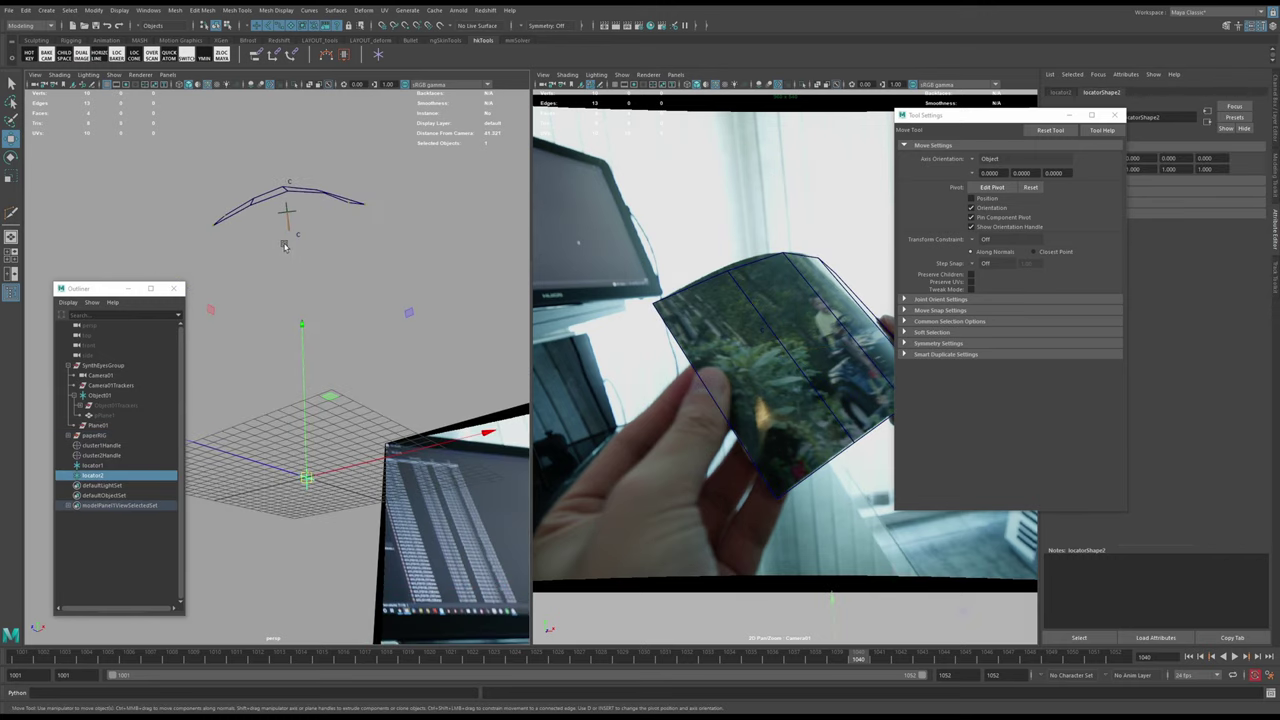
# - Delete both newly created locators from the scene
pyautogui.keyDown('alt'); pyautogui.moveTo(284, 246); pyautogui.dragTo(283, 343); pyautogui.keyUp('alt')
pyautogui.click(102, 467)
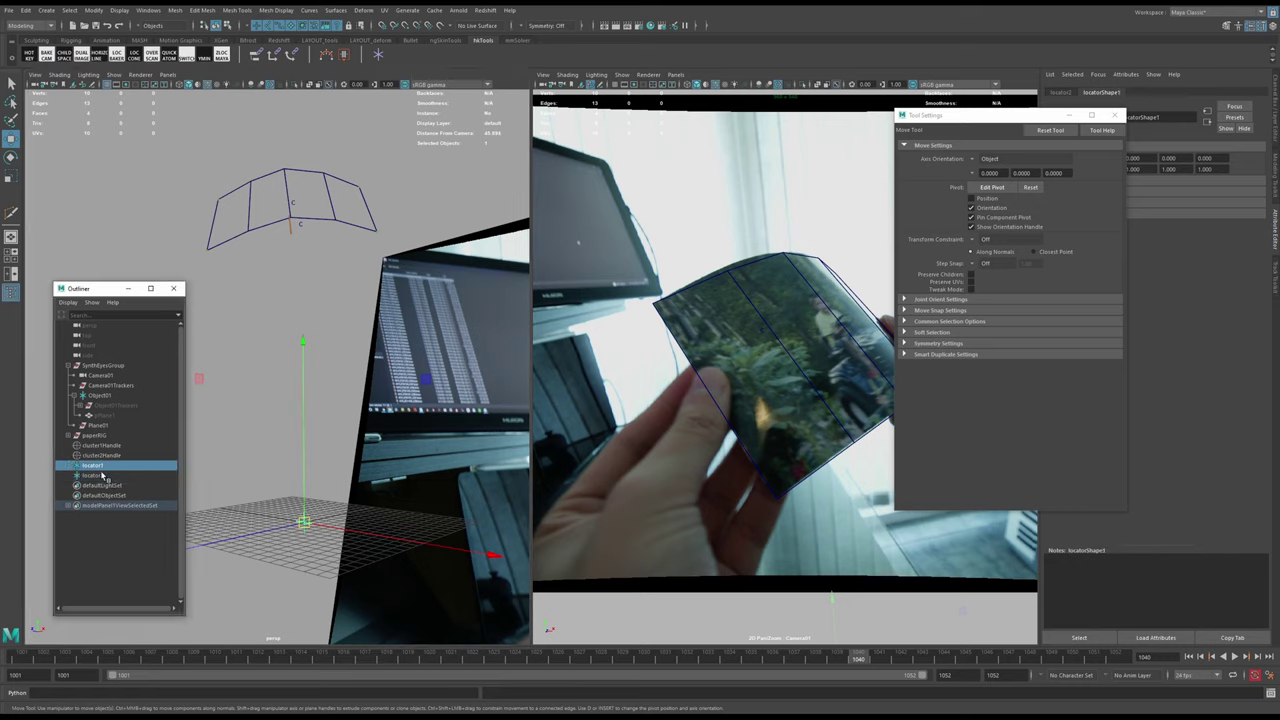
pyautogui.keyDown('shift'); pyautogui.click(101, 476); pyautogui.keyUp('shift')
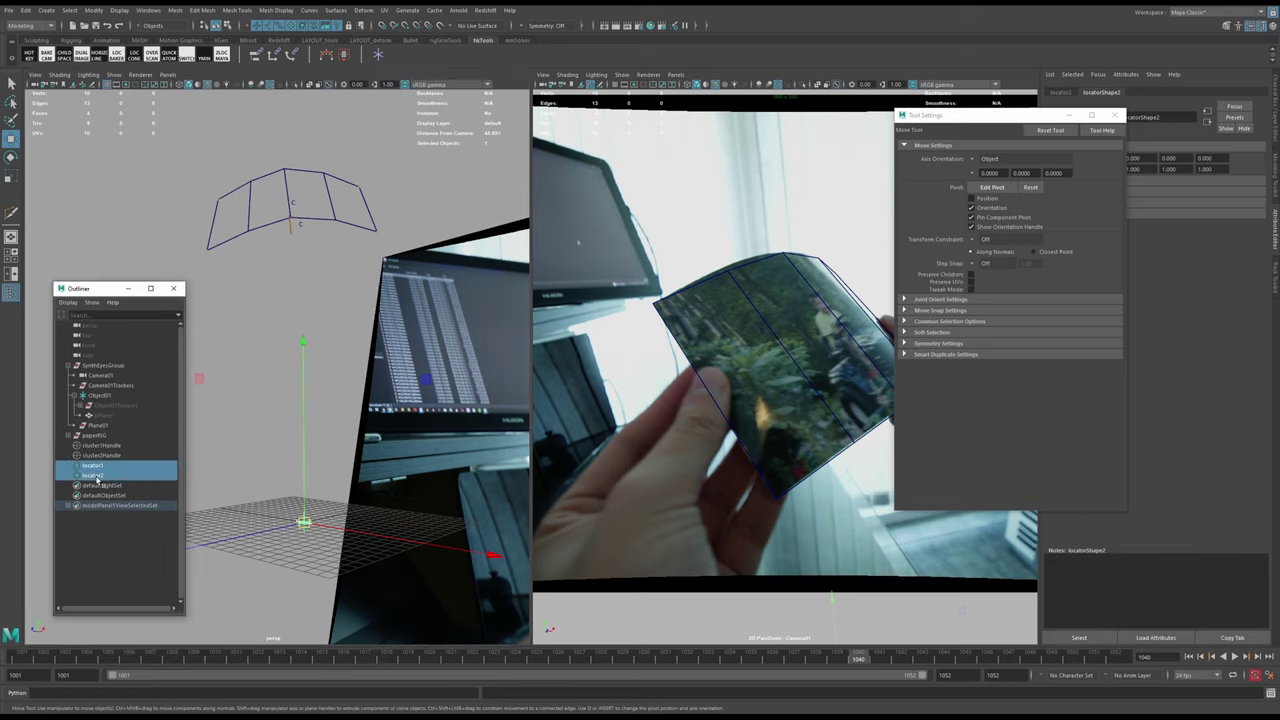
pyautogui.press('Delete')
# - Create a cluster on the edge loop left of the plane's centre line, try moving it, and undo the move
pyautogui.keyDown('alt'); pyautogui.moveTo(229, 329); pyautogui.dragTo(289, 327); pyautogui.keyUp('alt')
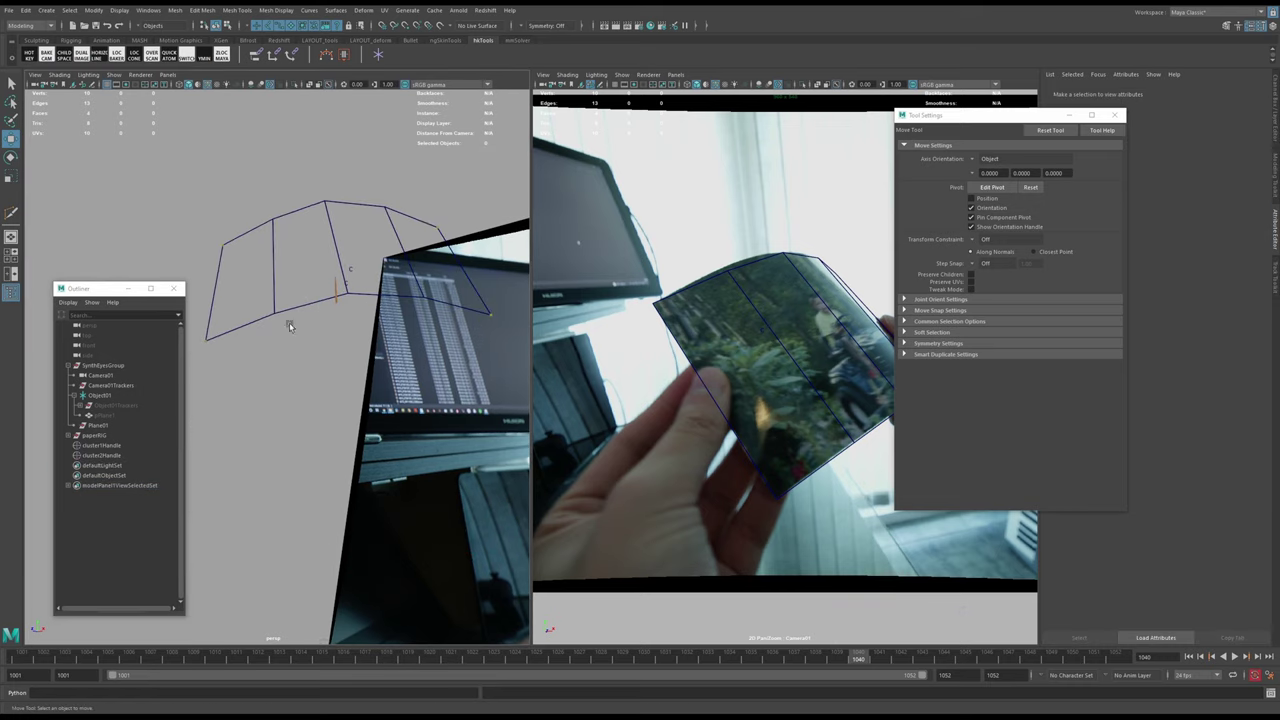
pyautogui.click(274, 275)
pyautogui.moveTo(274, 275); pyautogui.dragTo(228, 275, button='right')
pyautogui.click(273, 230)
pyautogui.rightClick(274, 243)
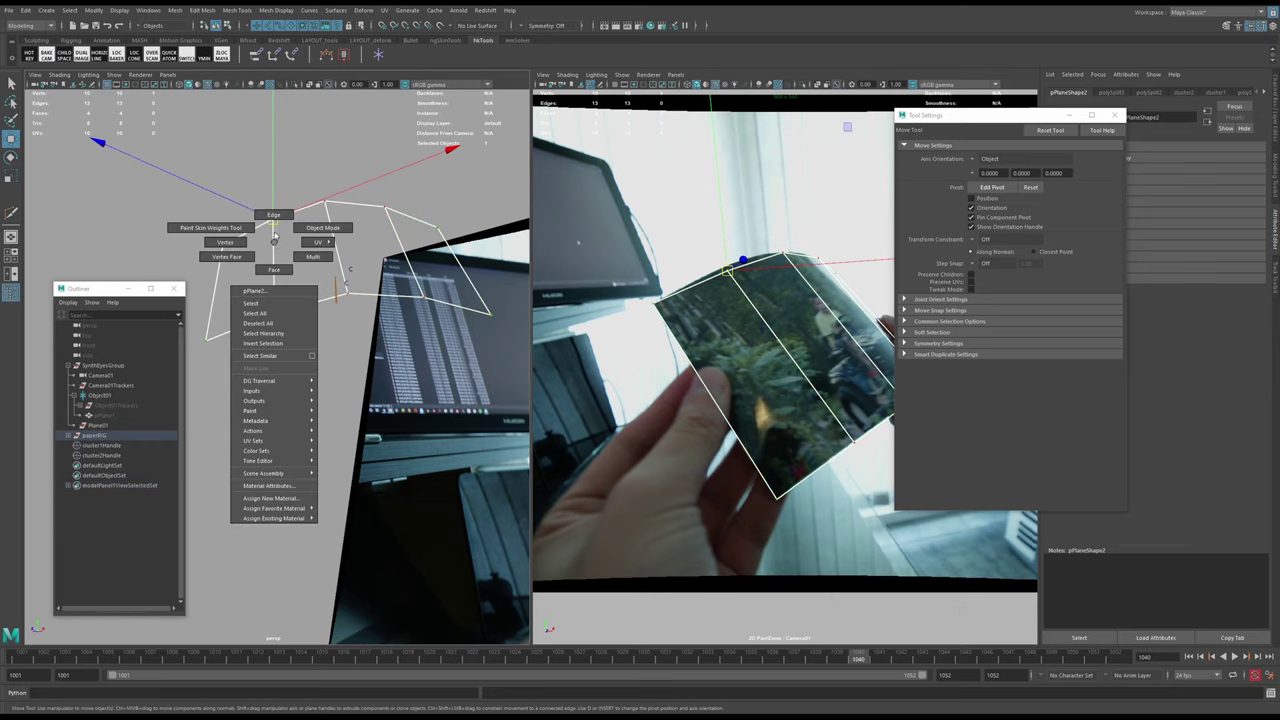
pyautogui.press('space')
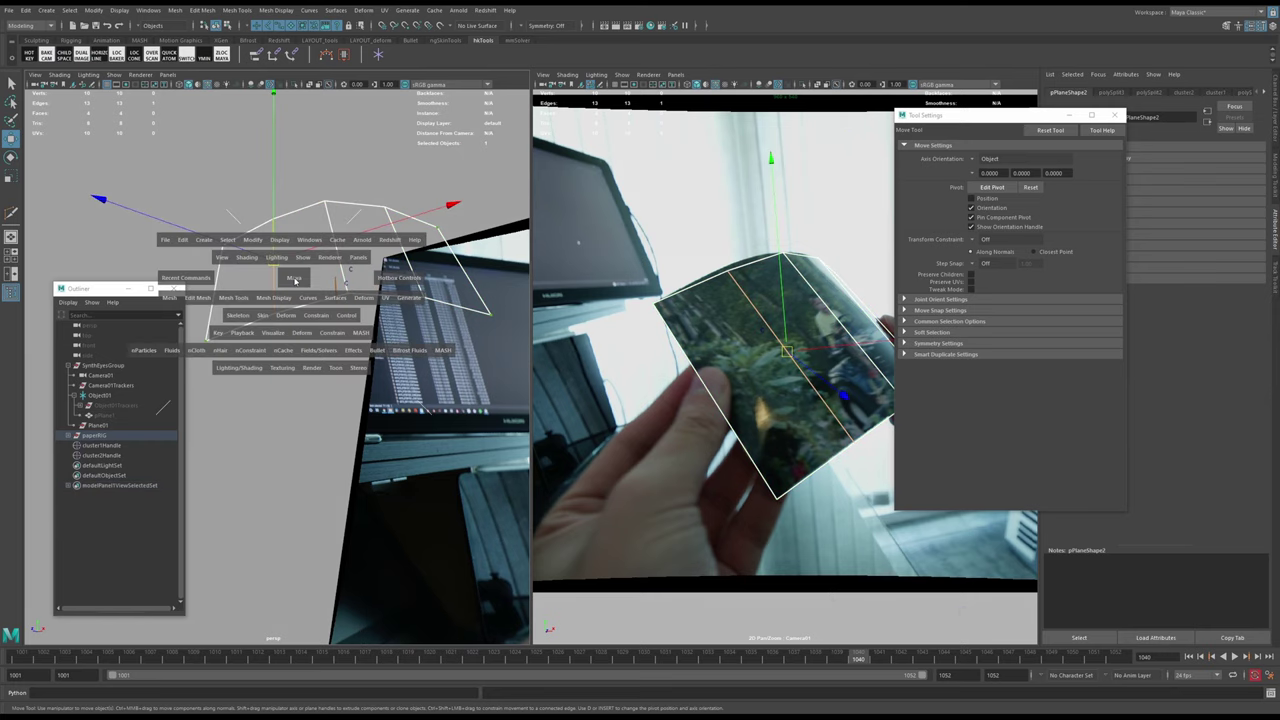
pyautogui.moveTo(296, 318); pyautogui.dragTo(269, 259)
pyautogui.hotkey('ctrl', 'z')
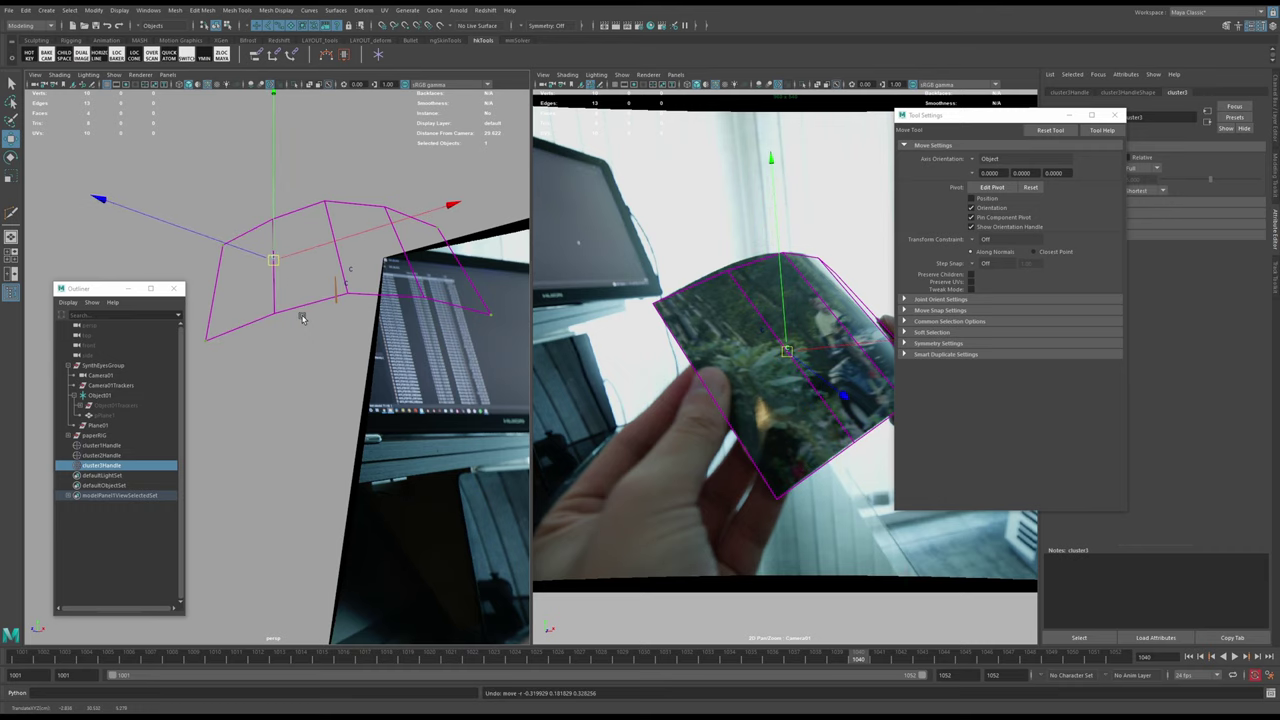
# - Move the new cluster so the plane's edge follows the photo's curve at frame 1040, and key its position
pyautogui.keyDown('alt'); pyautogui.moveTo(302, 314); pyautogui.dragTo(336, 366); pyautogui.keyUp('alt')
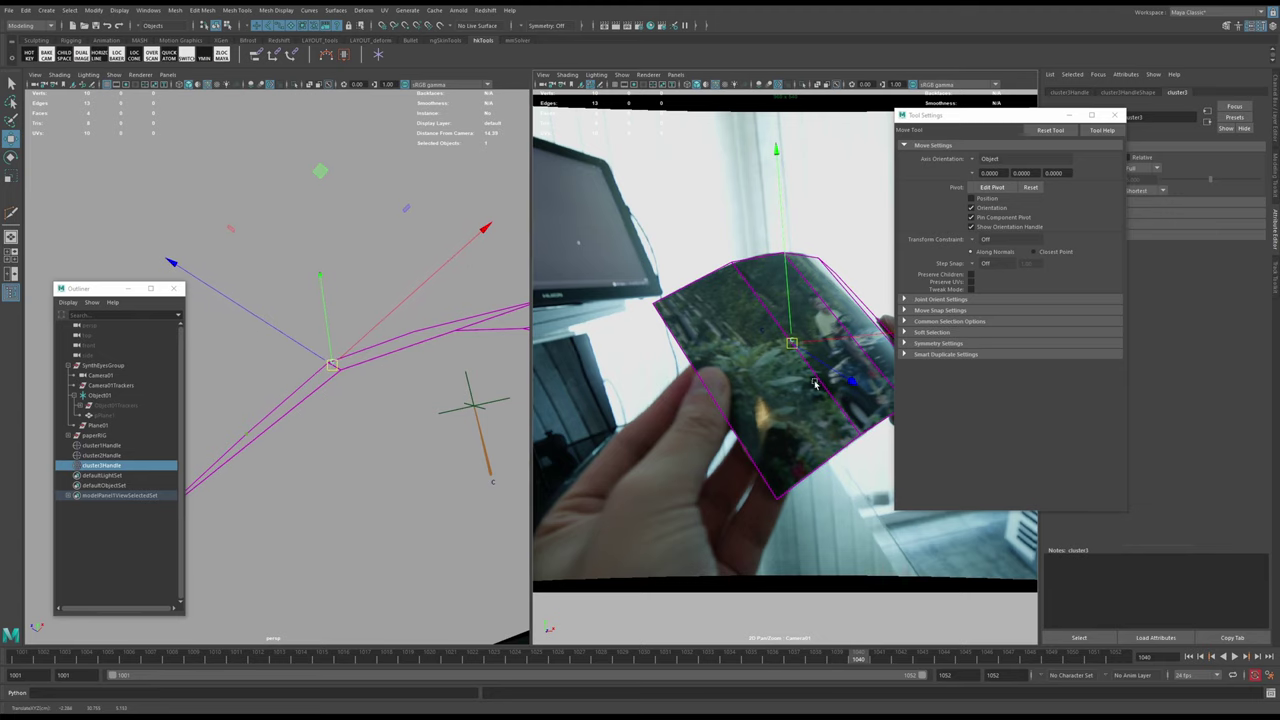
pyautogui.press('space')
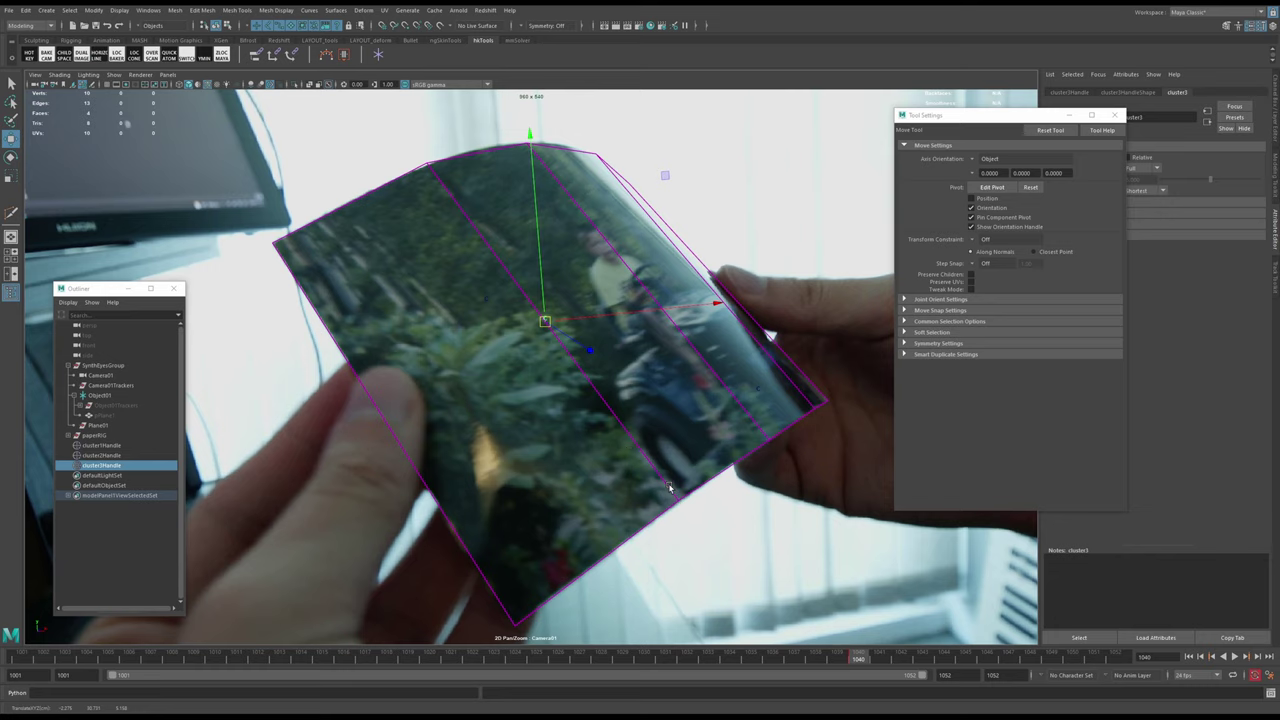
pyautogui.hotkey('alt', ',')
pyautogui.hotkey('alt', '.')
pyautogui.press('s')
pyautogui.hotkey('alt', '.')
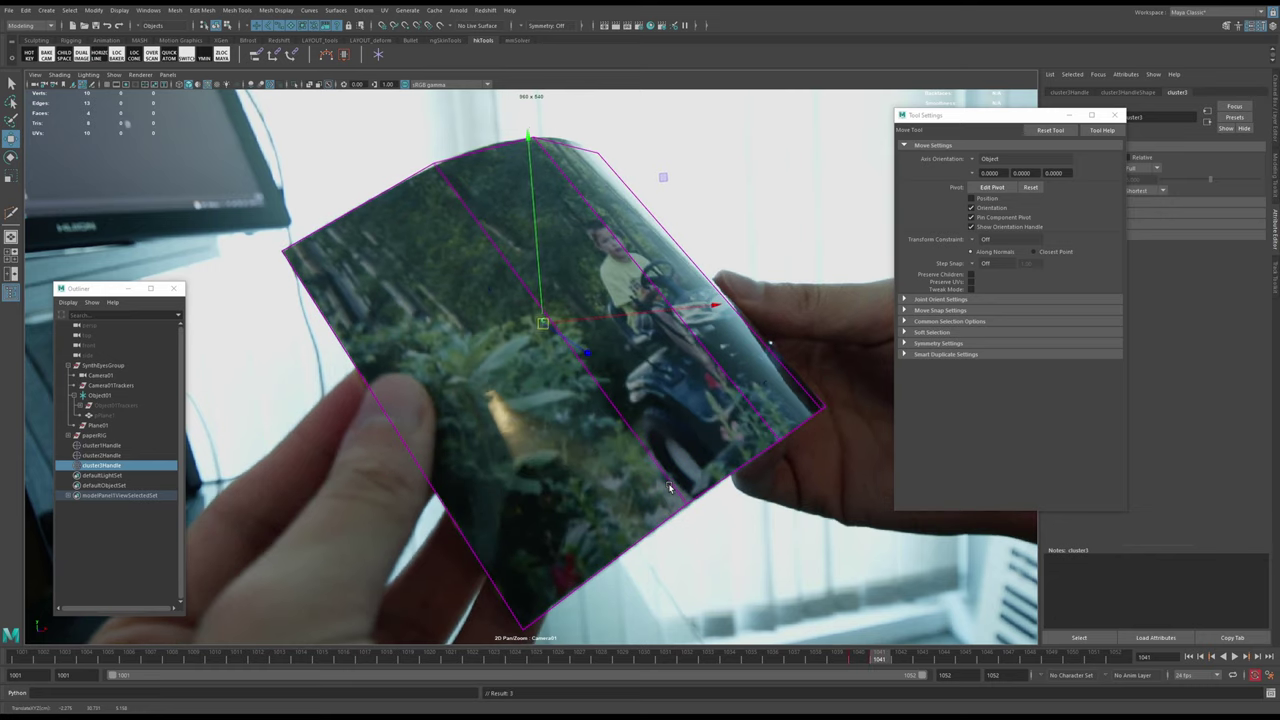
# - Match the new cluster to the photo's curve frame by frame from 1041 back to 1036
pyautogui.hotkey('alt', ',')
pyautogui.hotkey('alt', '.')
pyautogui.hotkey('alt', ',')
pyautogui.hotkey('alt', ',')
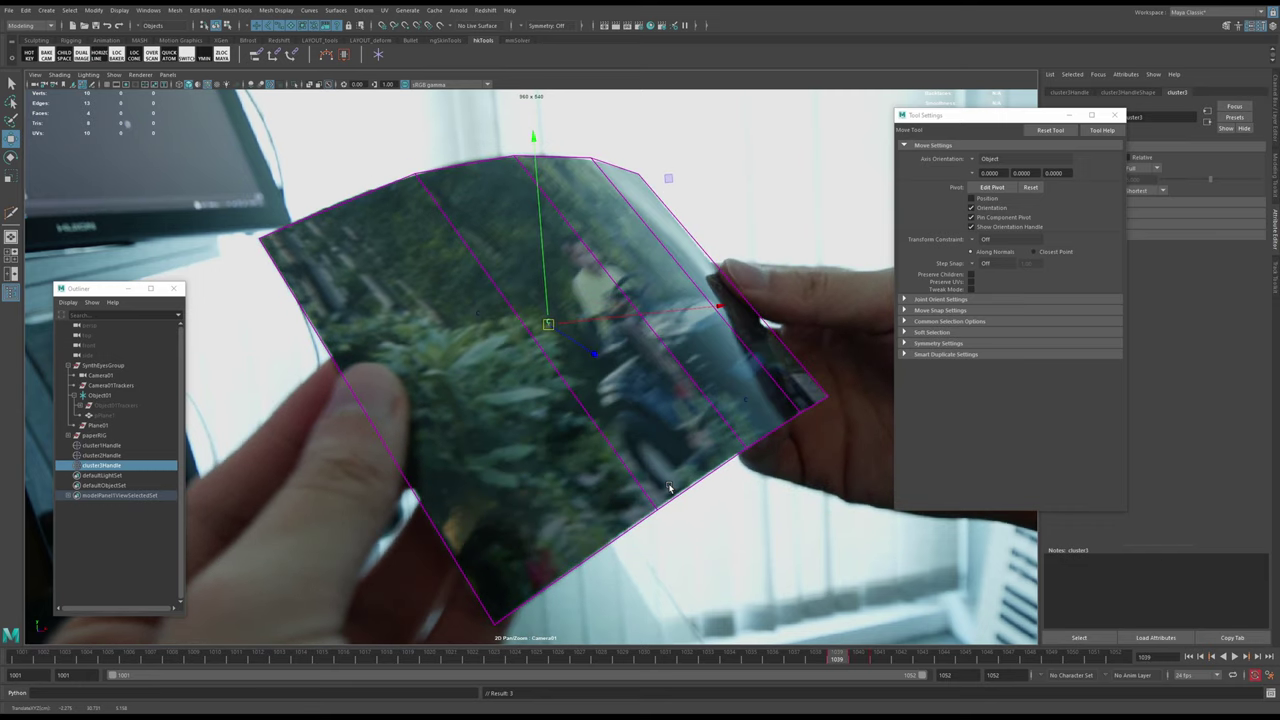
pyautogui.hotkey('alt', ',')
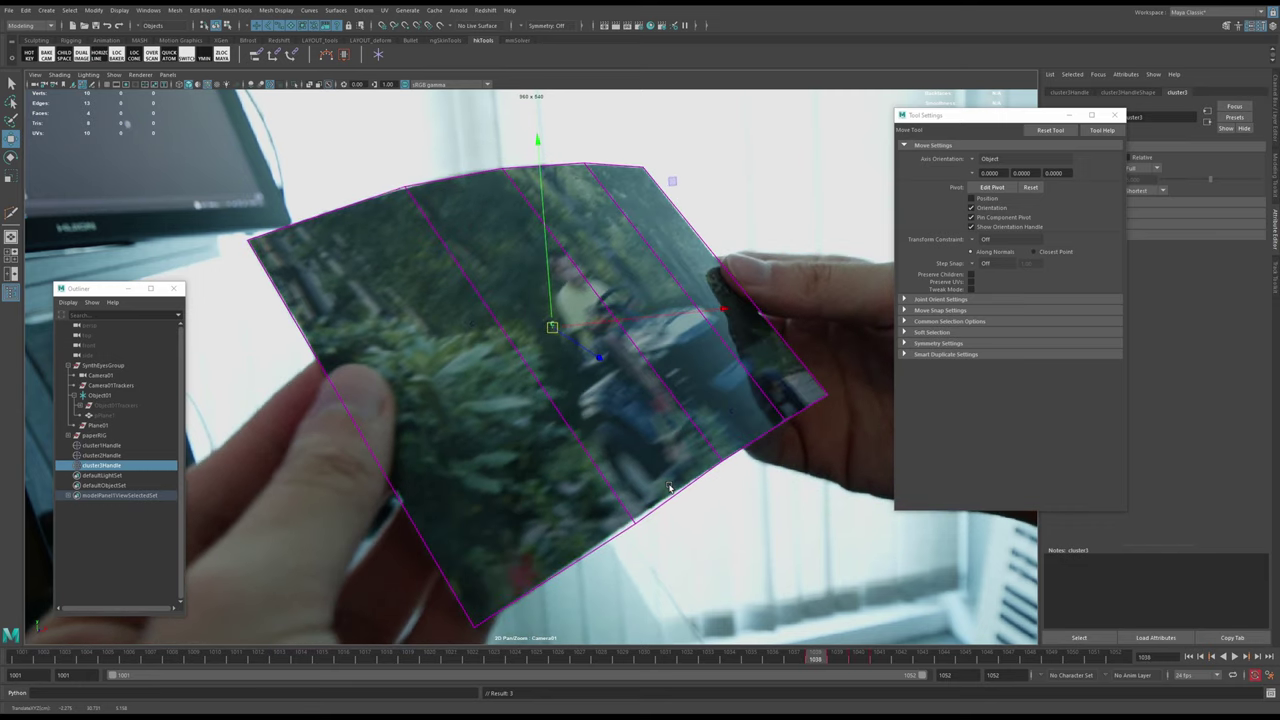
pyautogui.hotkey('alt', ',')
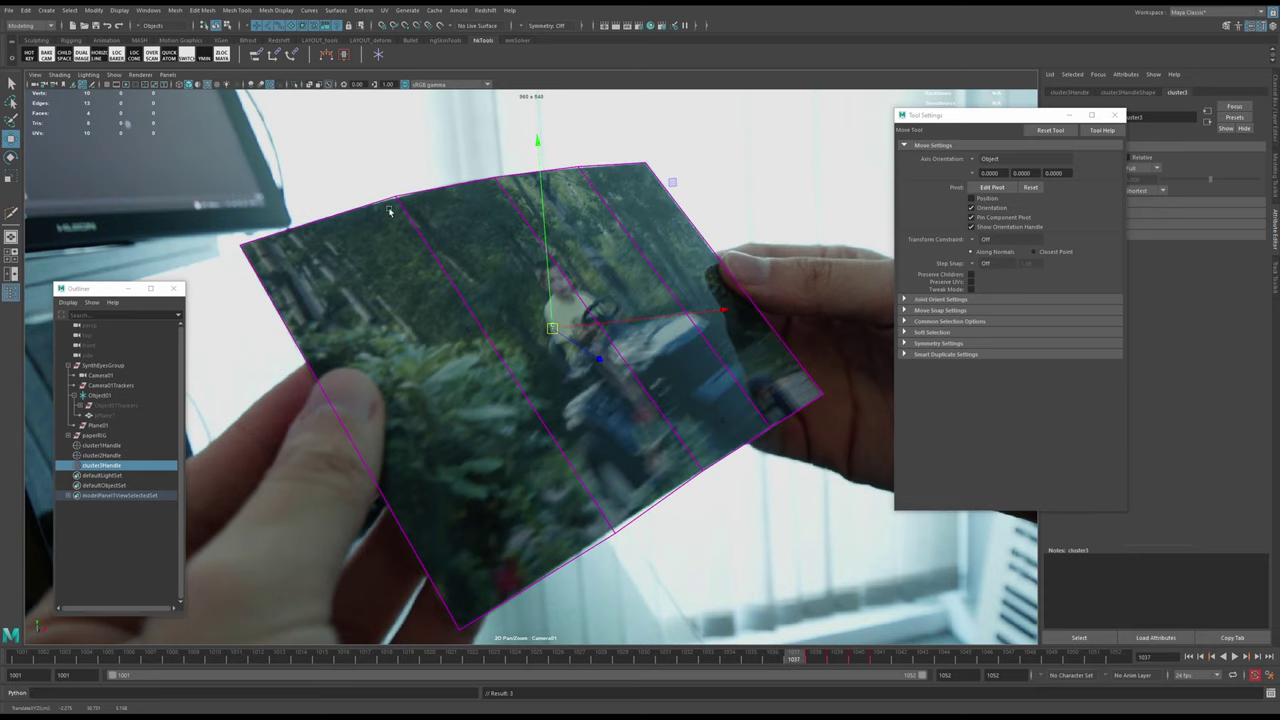
pyautogui.hotkey('alt', ',')
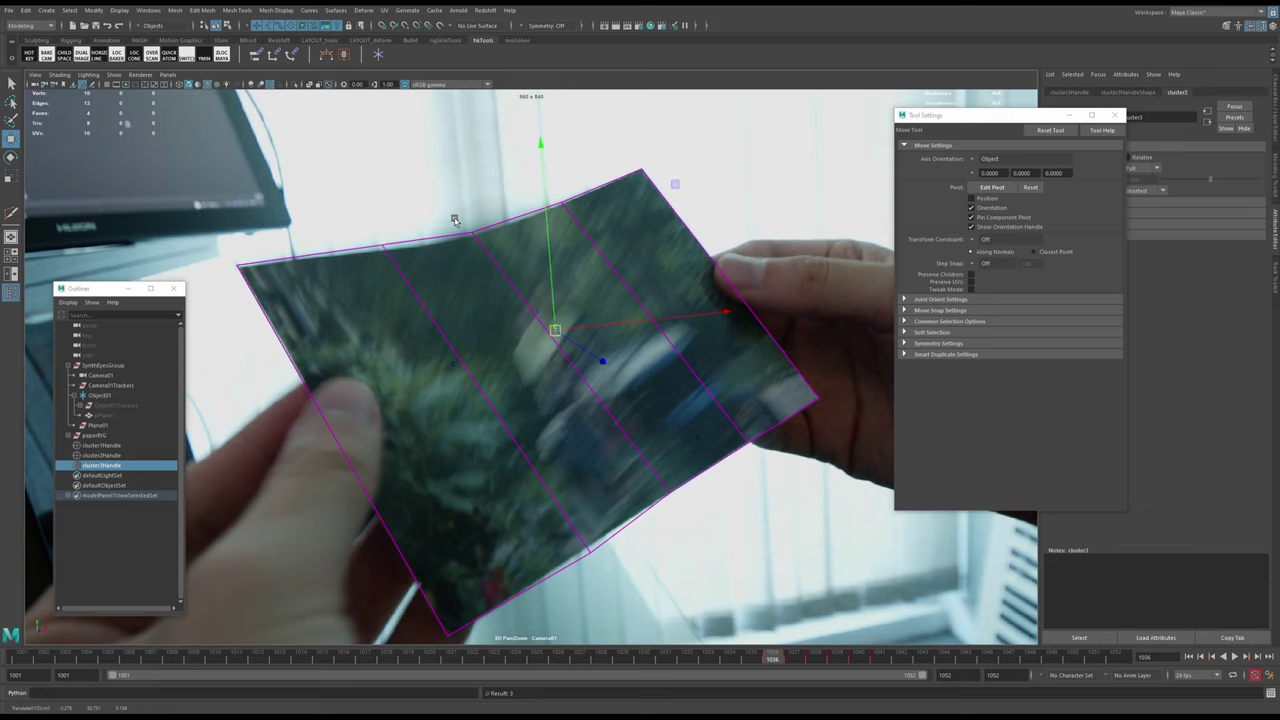
# - Nudge the new cluster at frame 1035 so its edge loop lines up with the photo's bend
pyautogui.hotkey('alt', ',')
pyautogui.hotkey('alt', 'Down')
pyautogui.hotkey('alt', 'Down')
pyautogui.hotkey('alt', 'Down')
pyautogui.hotkey('alt', 'Down')
pyautogui.hotkey('alt', 'Down')
pyautogui.hotkey('alt', 'Down')
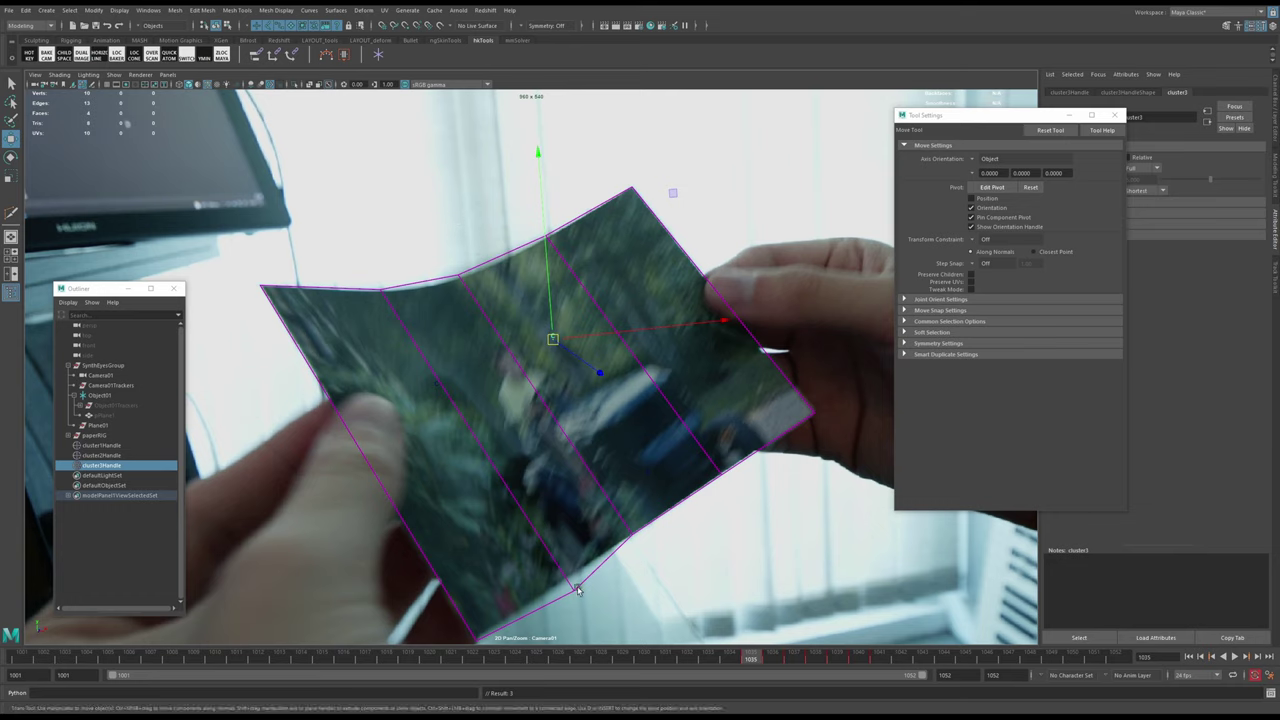
pyautogui.moveTo(590, 551); pyautogui.dragTo(572, 577, button='middle')
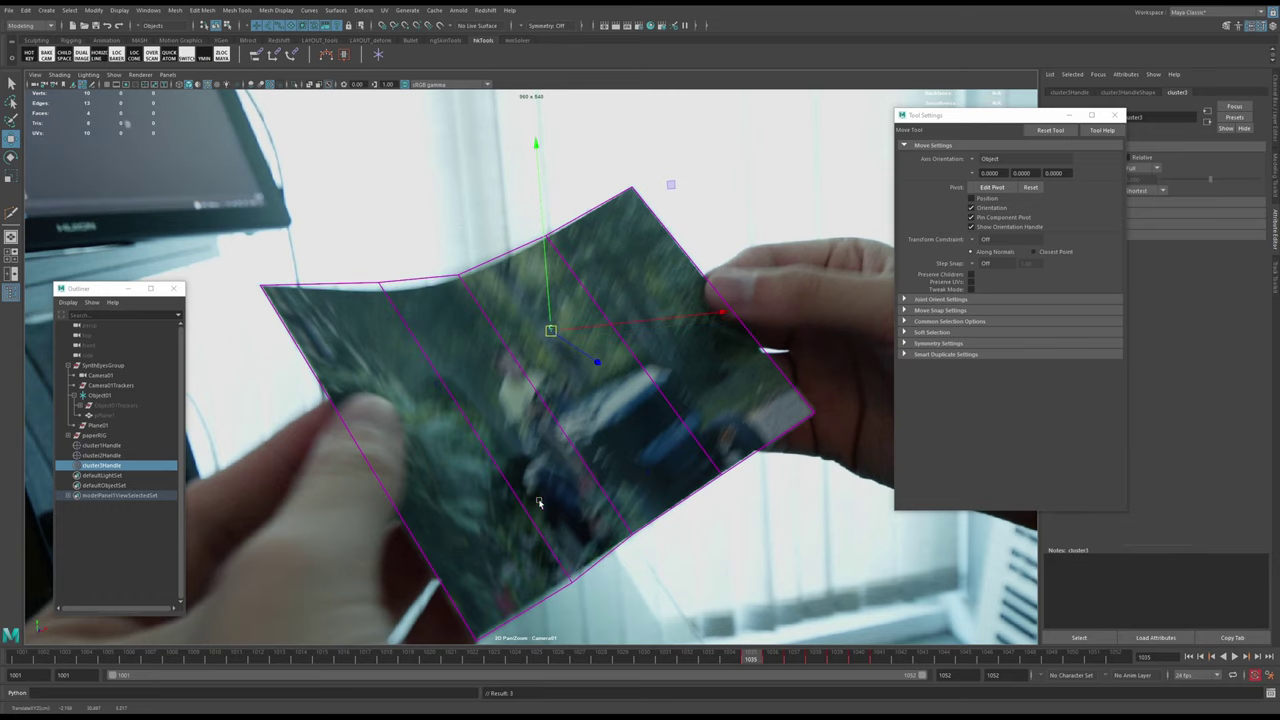
# - Reposition the cluster at frame 1035 using the perspective and camera views, and delete the cluster
pyautogui.press('space')
pyautogui.press('space')
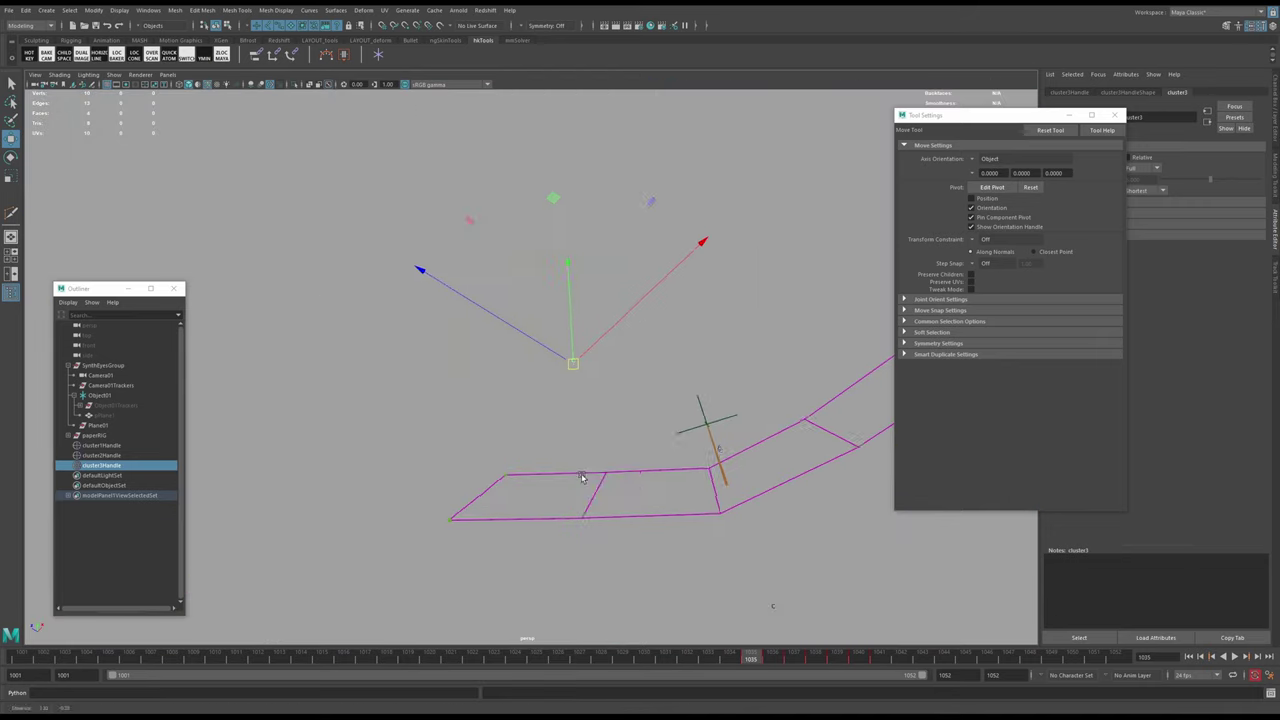
pyautogui.keyDown('alt'); pyautogui.moveTo(582, 478); pyautogui.dragTo(542, 343); pyautogui.keyUp('alt')
pyautogui.press('space')
pyautogui.press('space')
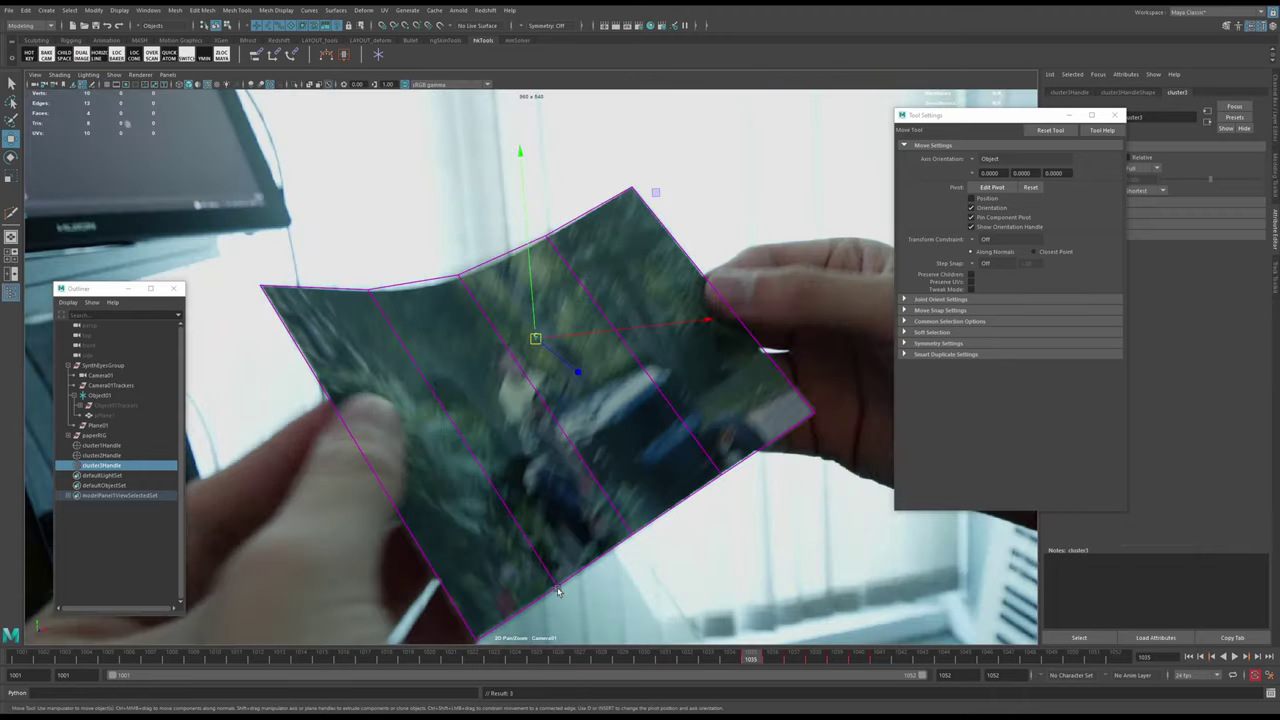
pyautogui.moveTo(461, 397); pyautogui.dragTo(462, 399, button='middle')
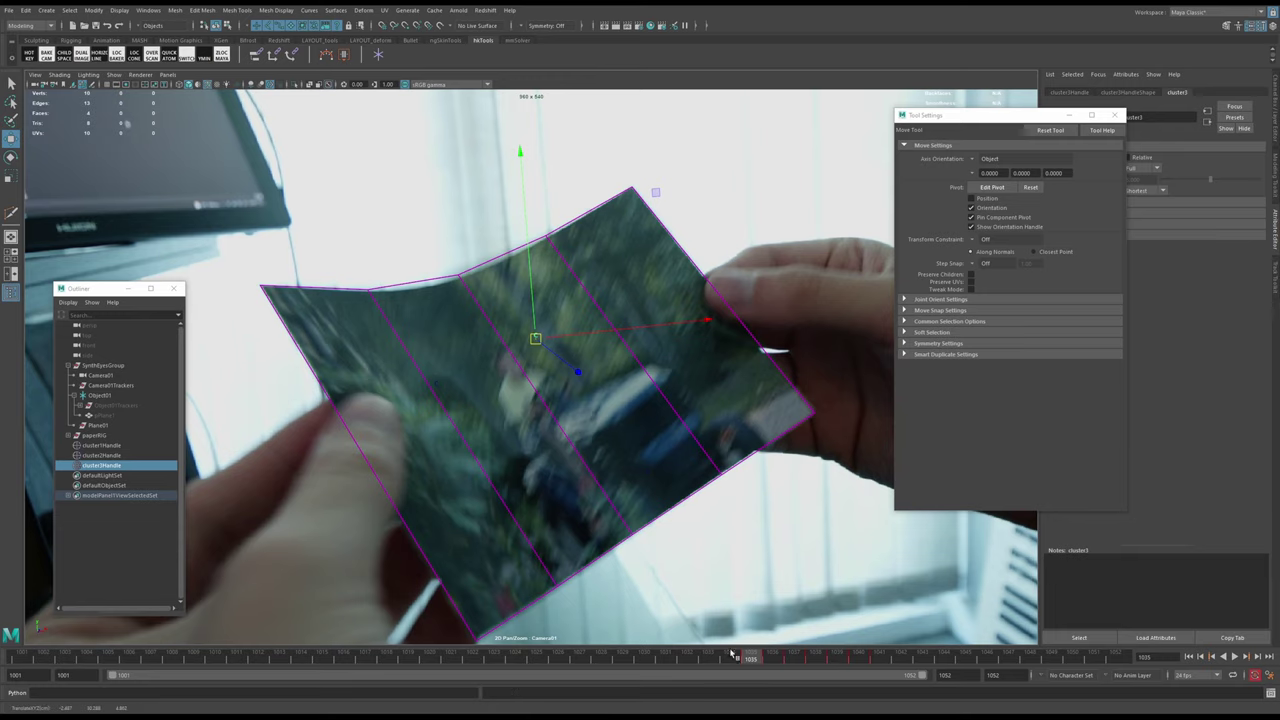
pyautogui.press('Delete')
# - At frame 1039, create a cluster from the upper vertex of the plane's inner edge loop nearest the thumb
pyautogui.moveTo(735, 671); pyautogui.dragTo(837, 660)
pyautogui.click(509, 334)
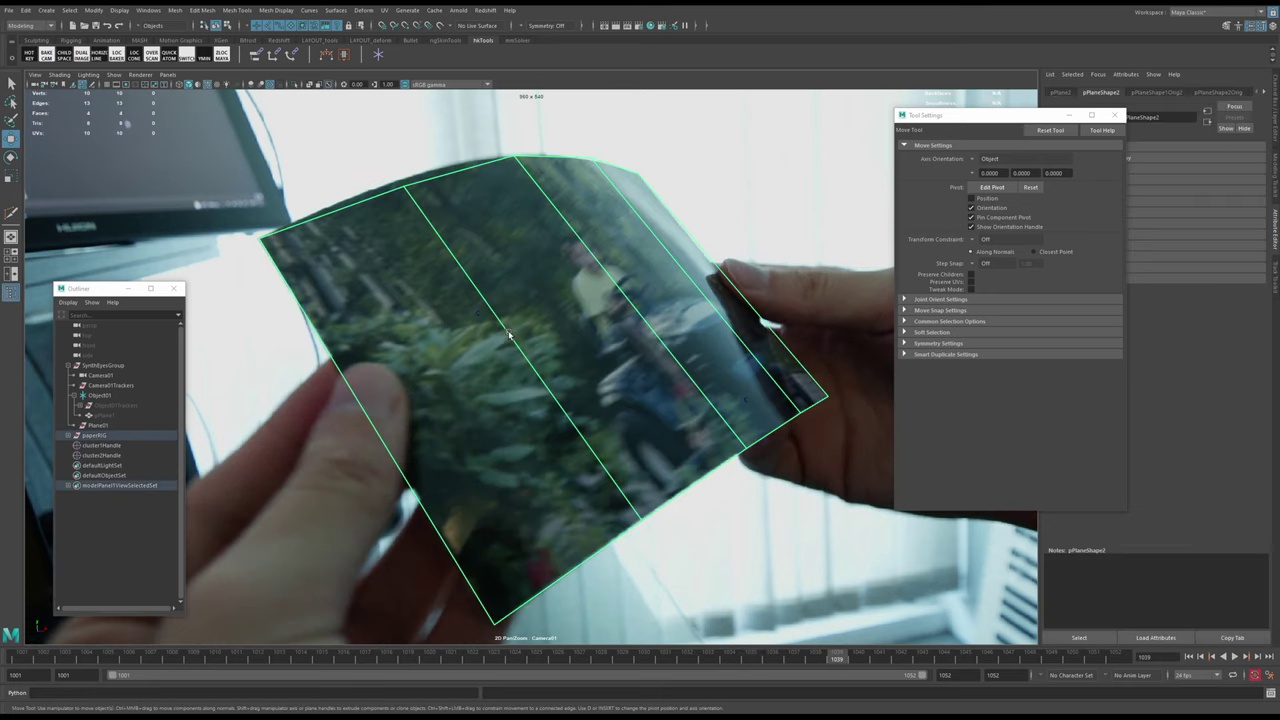
pyautogui.rightClick(508, 335)
pyautogui.moveTo(522, 357); pyautogui.dragTo(476, 354, button='right')
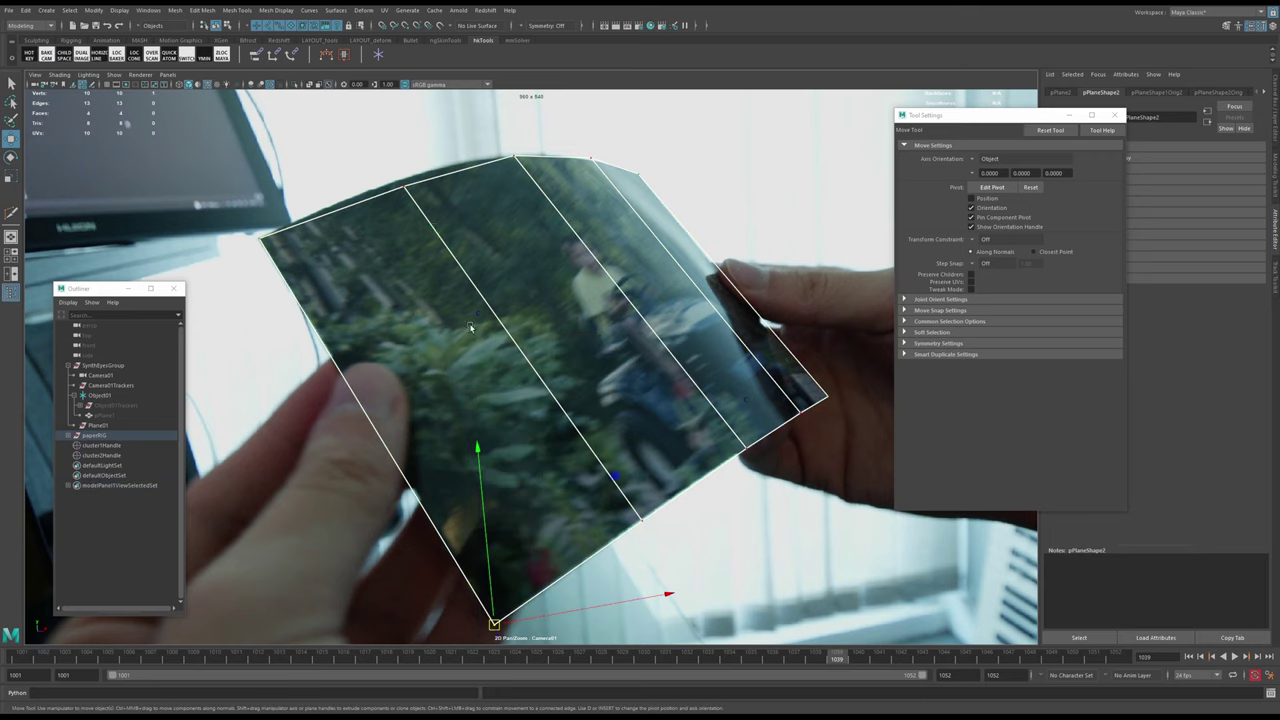
pyautogui.moveTo(422, 206); pyautogui.dragTo(387, 167)
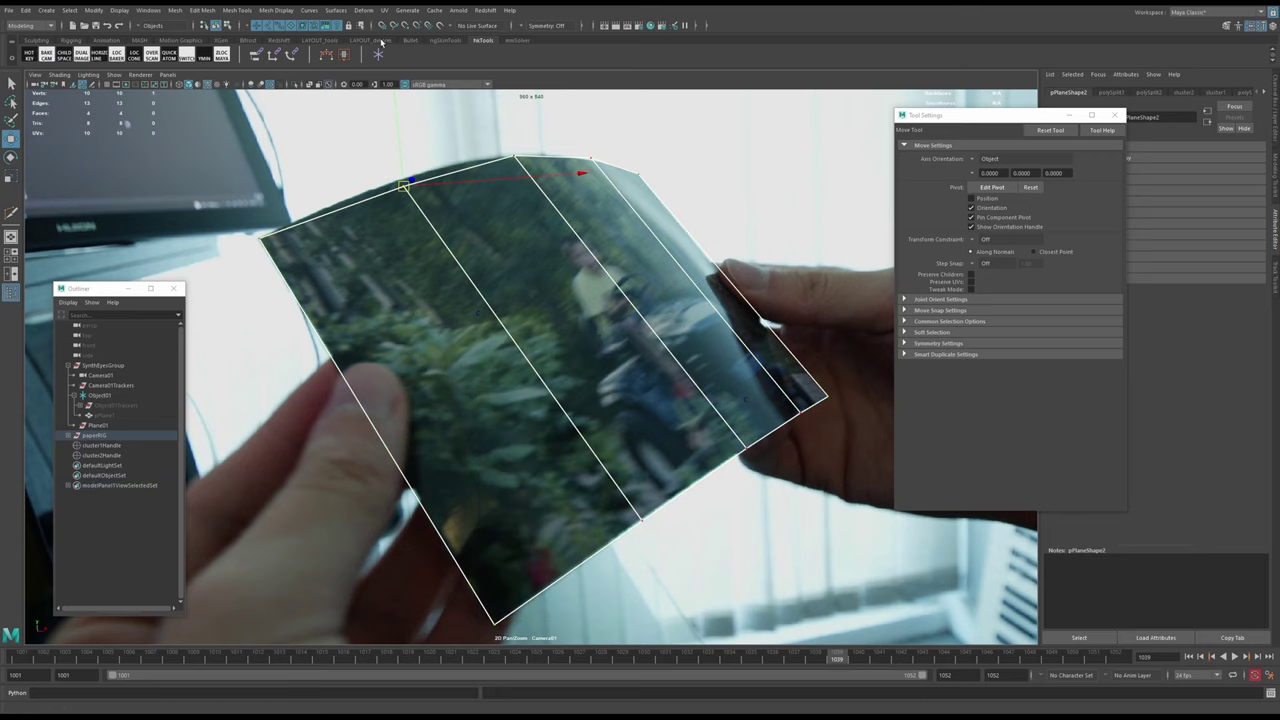
pyautogui.click(318, 40)
pyautogui.click(143, 55)
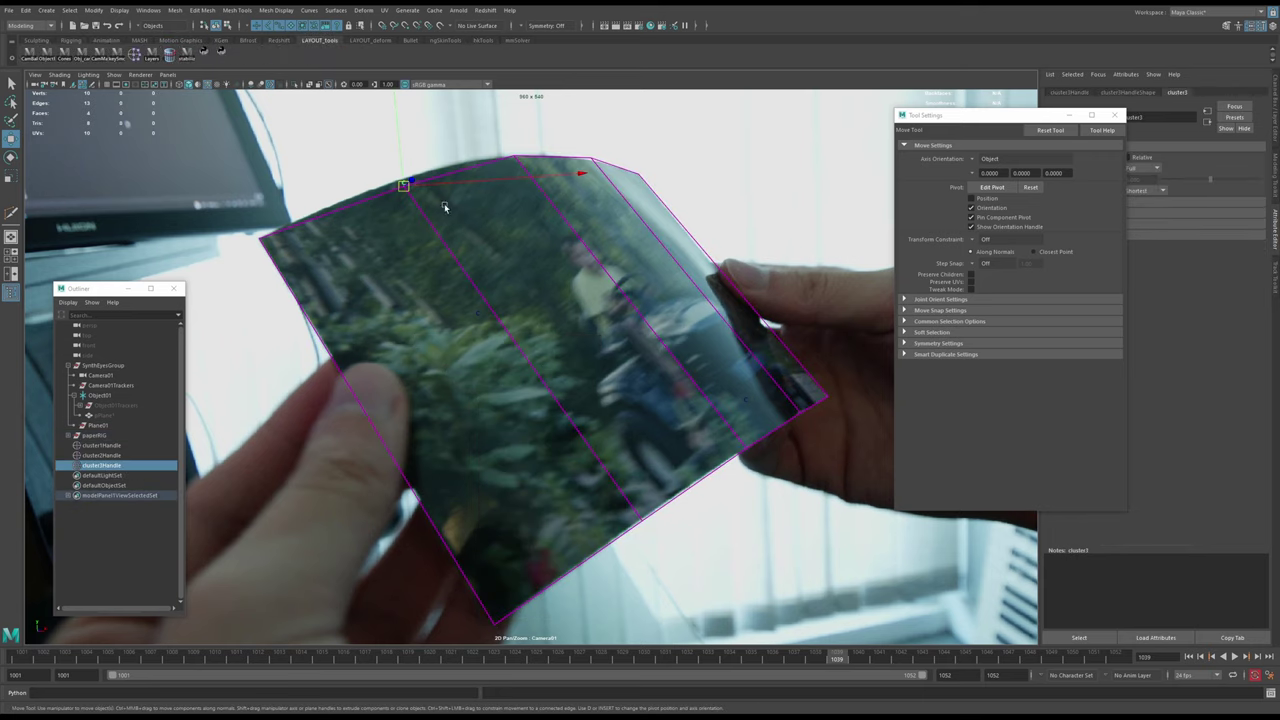
# - Move the new cluster at frame 1039, checking perspective and camera views, so the plane's upper edge follows the photo's curve
pyautogui.press('space')
pyautogui.keyDown('alt'); pyautogui.moveTo(337, 383); pyautogui.dragTo(368, 445); pyautogui.keyUp('alt')
pyautogui.keyDown('alt'); pyautogui.moveTo(368, 445); pyautogui.dragTo(393, 451, button='right'); pyautogui.keyUp('alt')
pyautogui.keyDown('alt'); pyautogui.moveTo(394, 451); pyautogui.dragTo(241, 340); pyautogui.keyUp('alt')
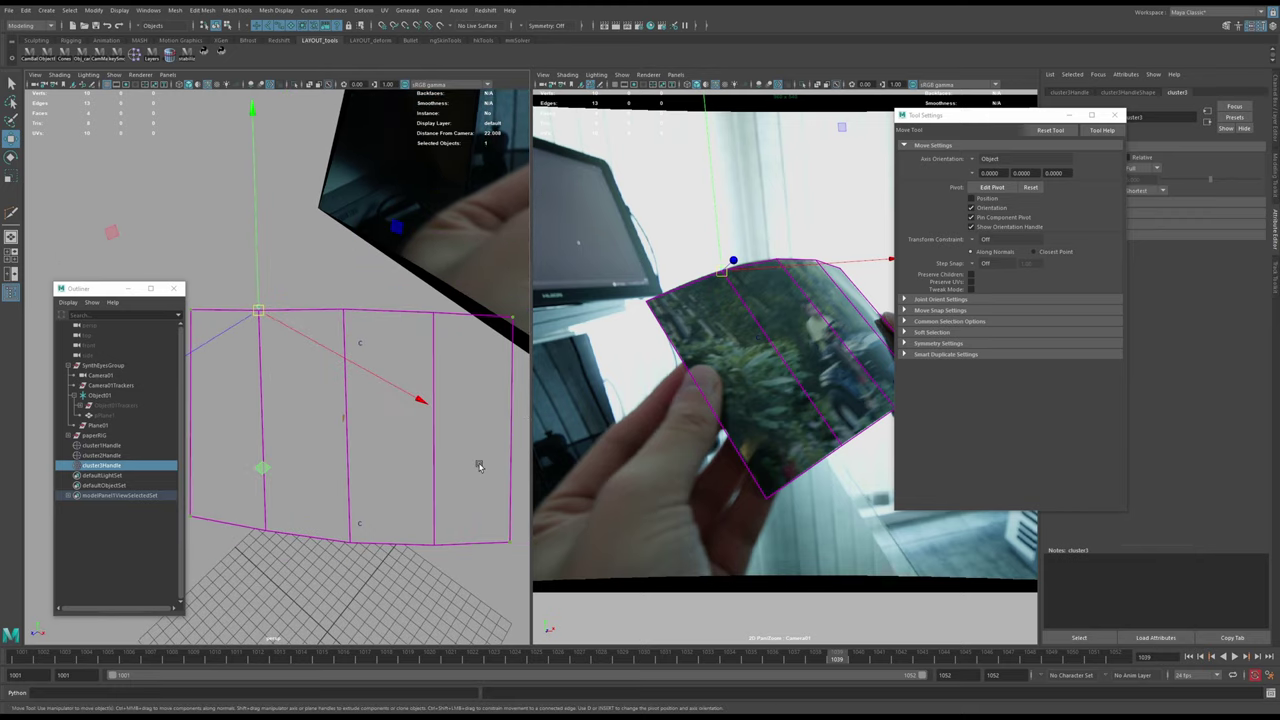
pyautogui.keyDown('alt'); pyautogui.moveTo(359, 429); pyautogui.dragTo(361, 410); pyautogui.keyUp('alt')
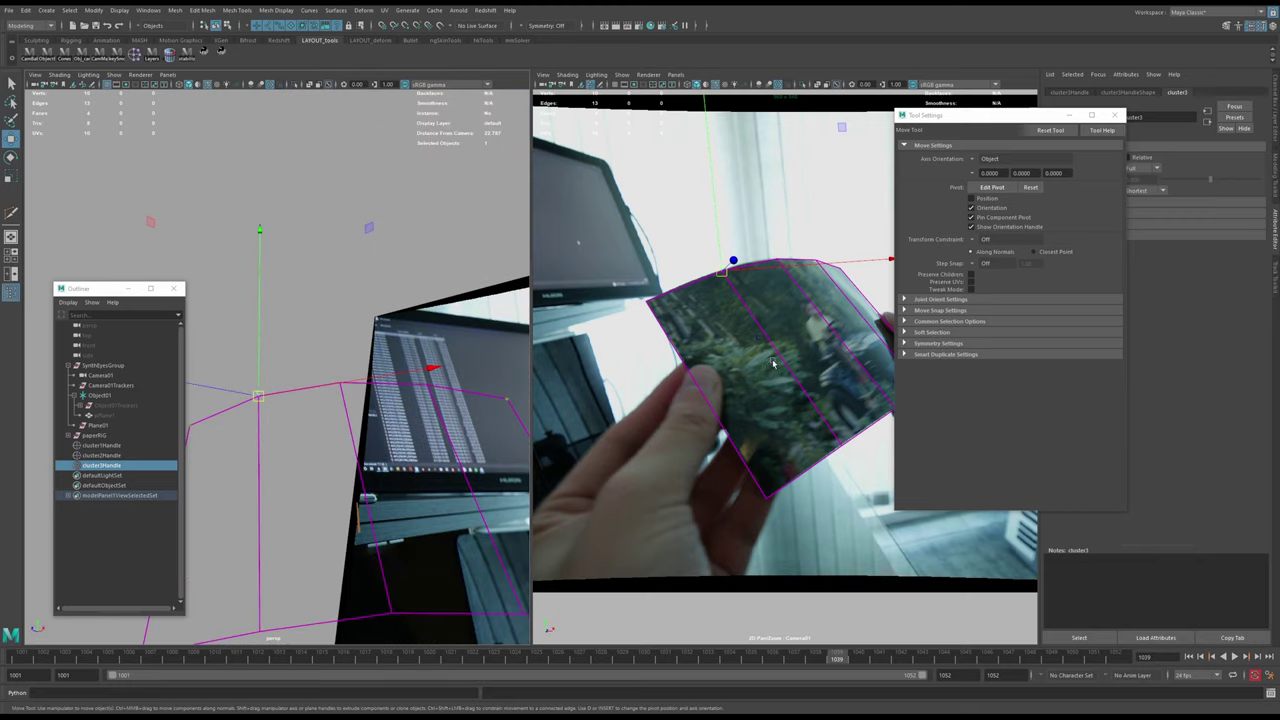
pyautogui.press('space')
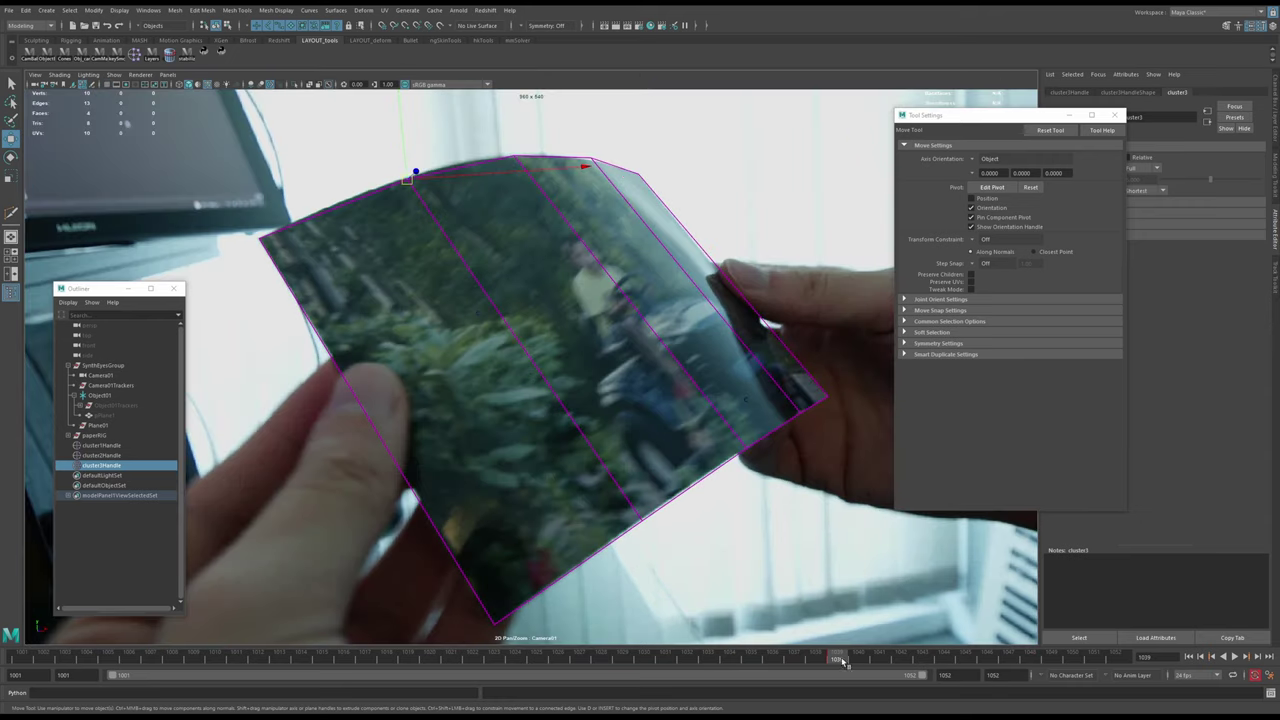
# - Reposition the upper vertex cluster at frame 1046 so the plane's edge matches the flatter photo
pyautogui.moveTo(843, 661); pyautogui.dragTo(987, 658)
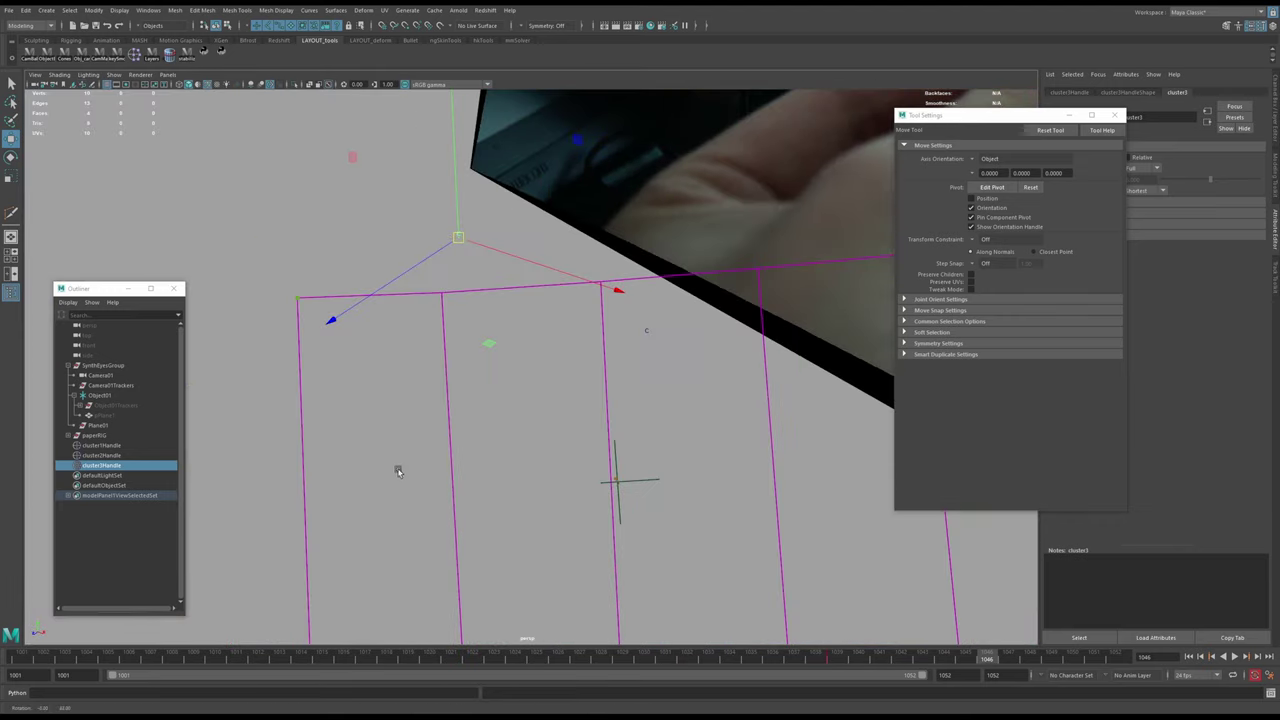
pyautogui.keyDown('alt'); pyautogui.moveTo(398, 472); pyautogui.dragTo(414, 443); pyautogui.keyUp('alt')
pyautogui.keyDown('alt'); pyautogui.moveTo(414, 443); pyautogui.dragTo(560, 434, button='middle'); pyautogui.keyUp('alt')
pyautogui.keyDown('alt'); pyautogui.moveTo(560, 434); pyautogui.dragTo(614, 431); pyautogui.keyUp('alt')
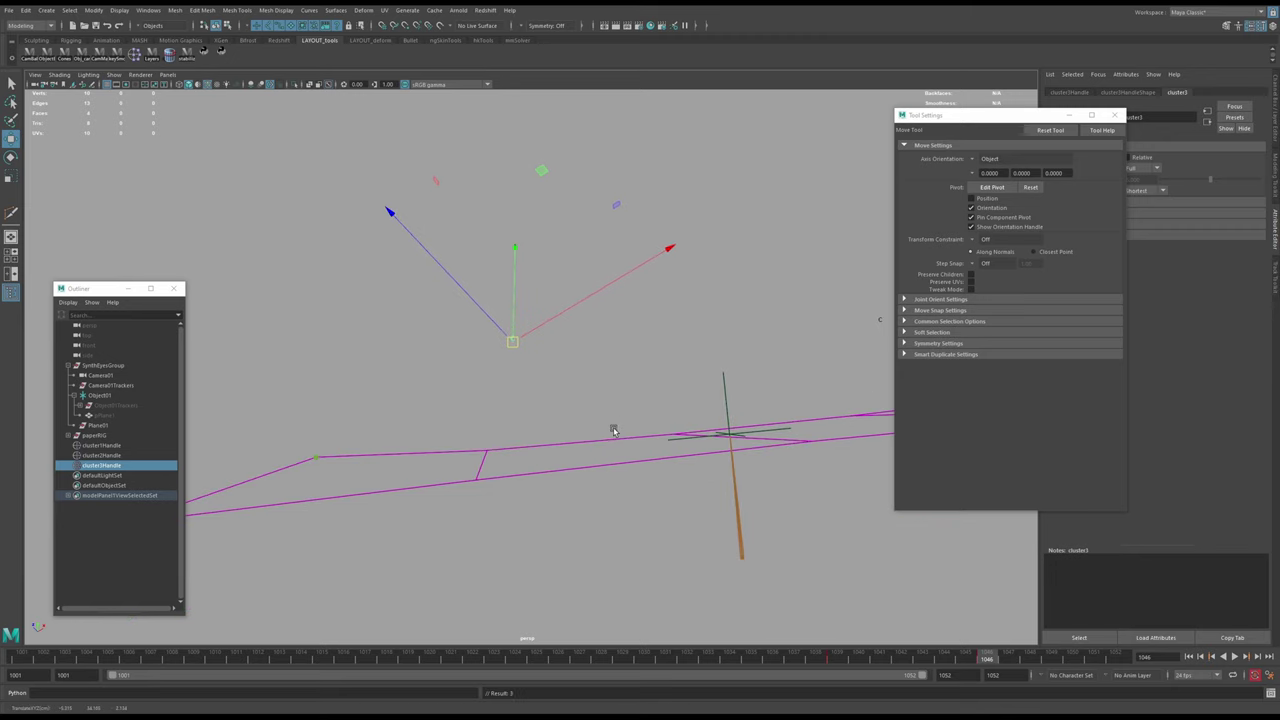
pyautogui.press('space')
pyautogui.press('space')
pyautogui.moveTo(488, 357); pyautogui.dragTo(490, 344, button='middle')
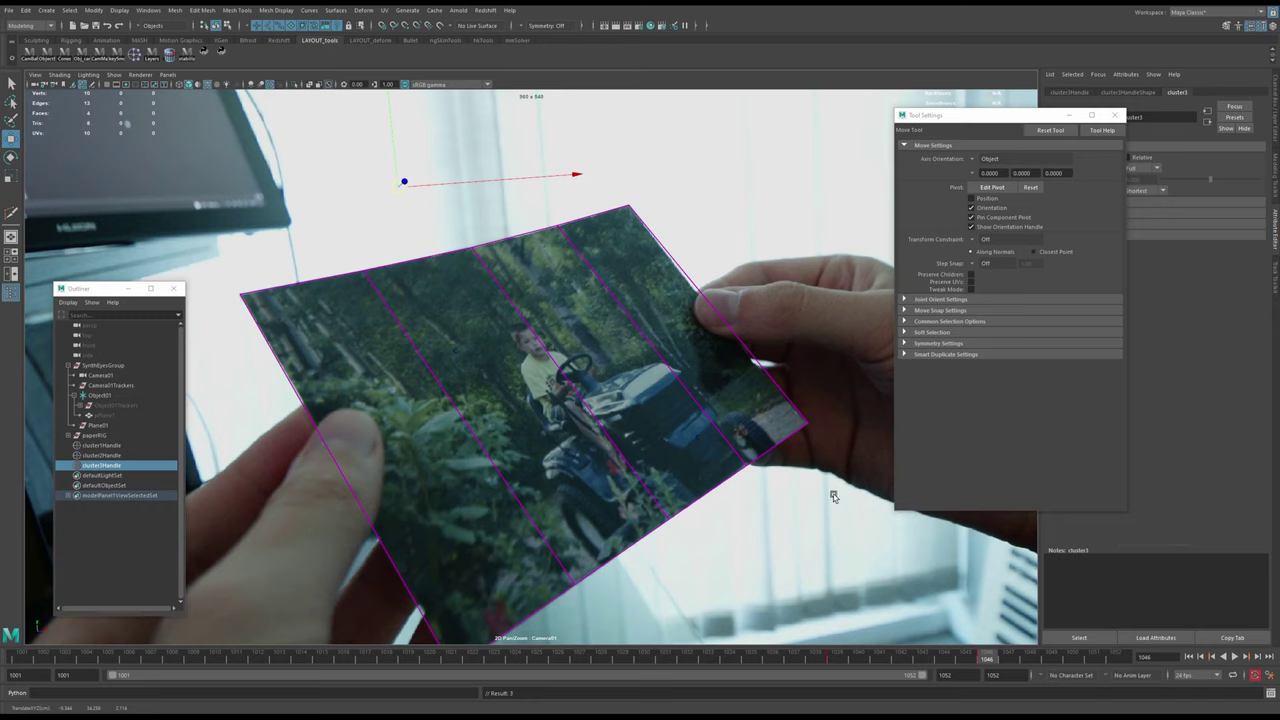
# - Adjust the upper vertex cluster at frame 1052 and play back the animation to check its motion
pyautogui.moveTo(988, 663); pyautogui.dragTo(1154, 663)
pyautogui.moveTo(567, 411); pyautogui.dragTo(570, 410, button='middle')
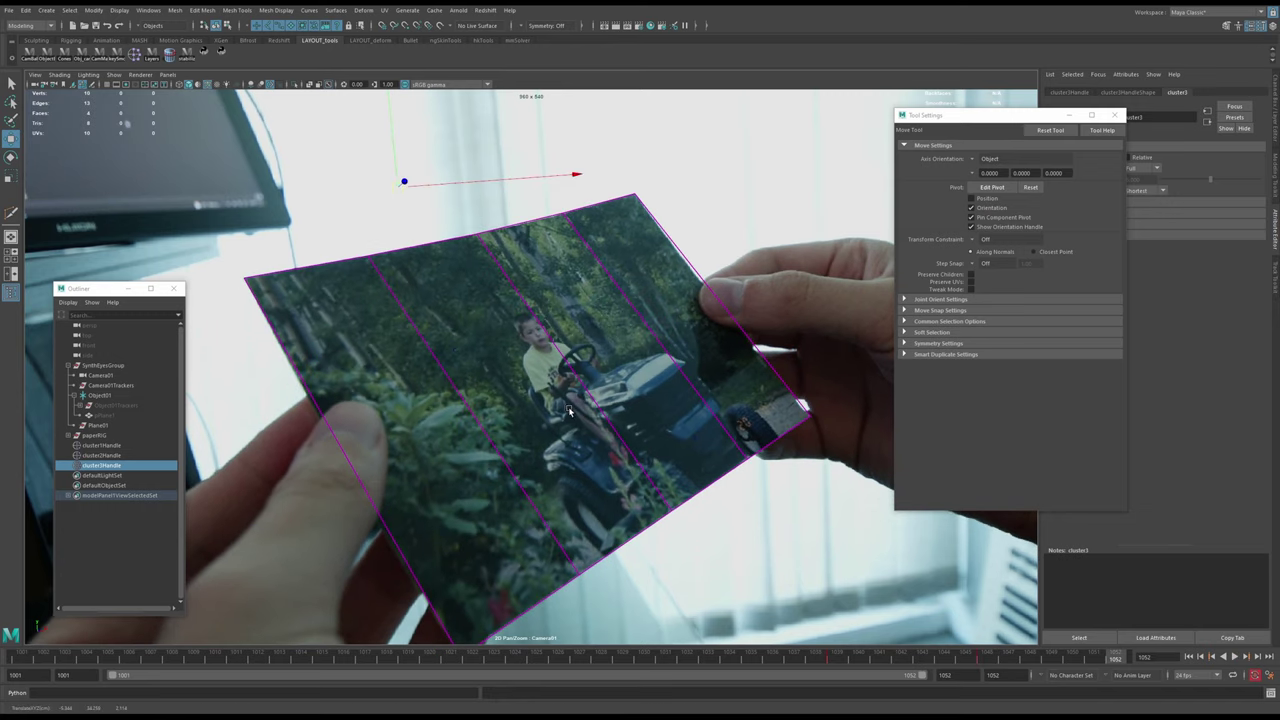
pyautogui.hotkey('alt', 'v')
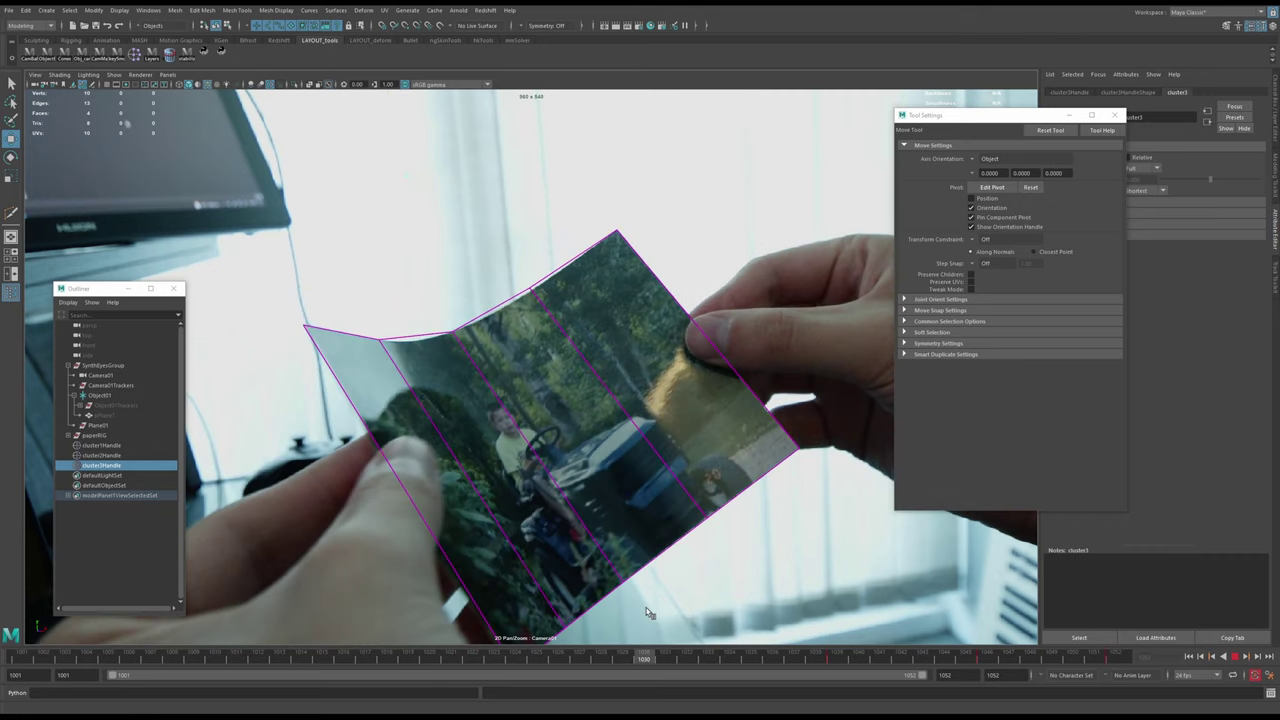
pyautogui.hotkey('alt', 'v')
# - Move the upper vertex cluster at frame 1033 so the plane's edge follows the photo's inward bend
pyautogui.moveTo(655, 660); pyautogui.dragTo(710, 655)
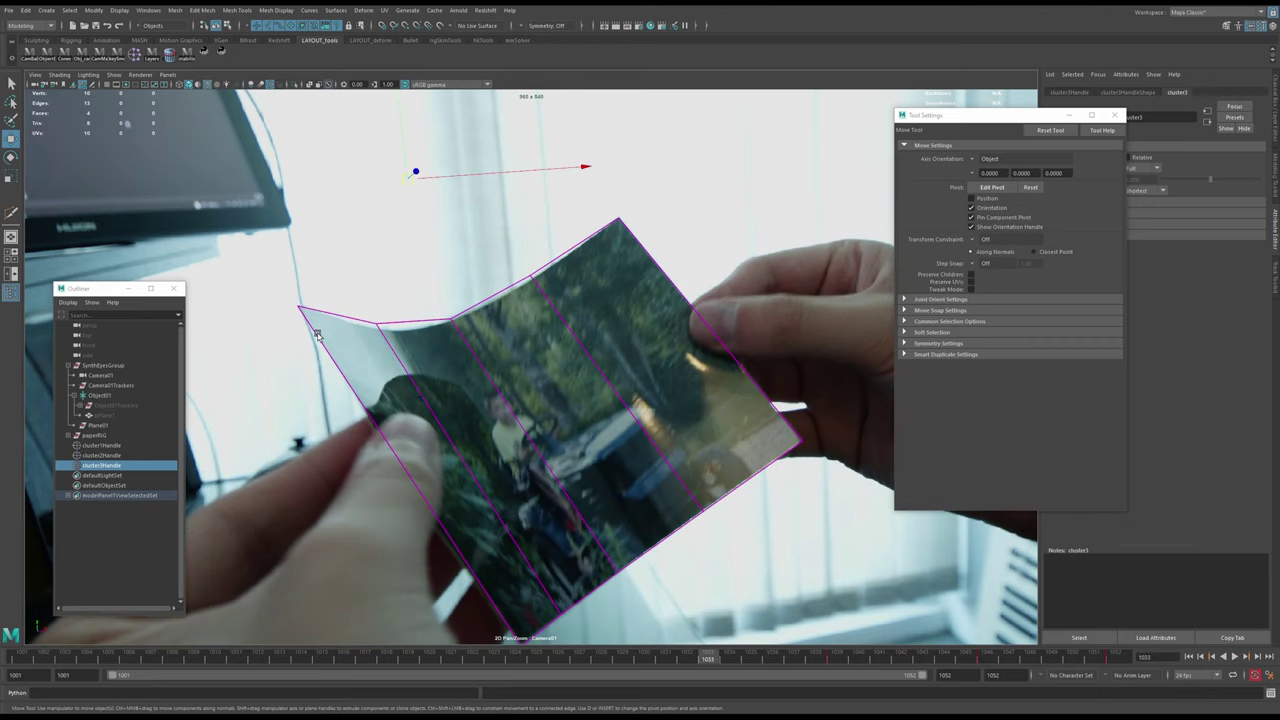
pyautogui.press('space')
pyautogui.keyDown('alt'); pyautogui.moveTo(386, 428); pyautogui.dragTo(386, 419); pyautogui.keyUp('alt')
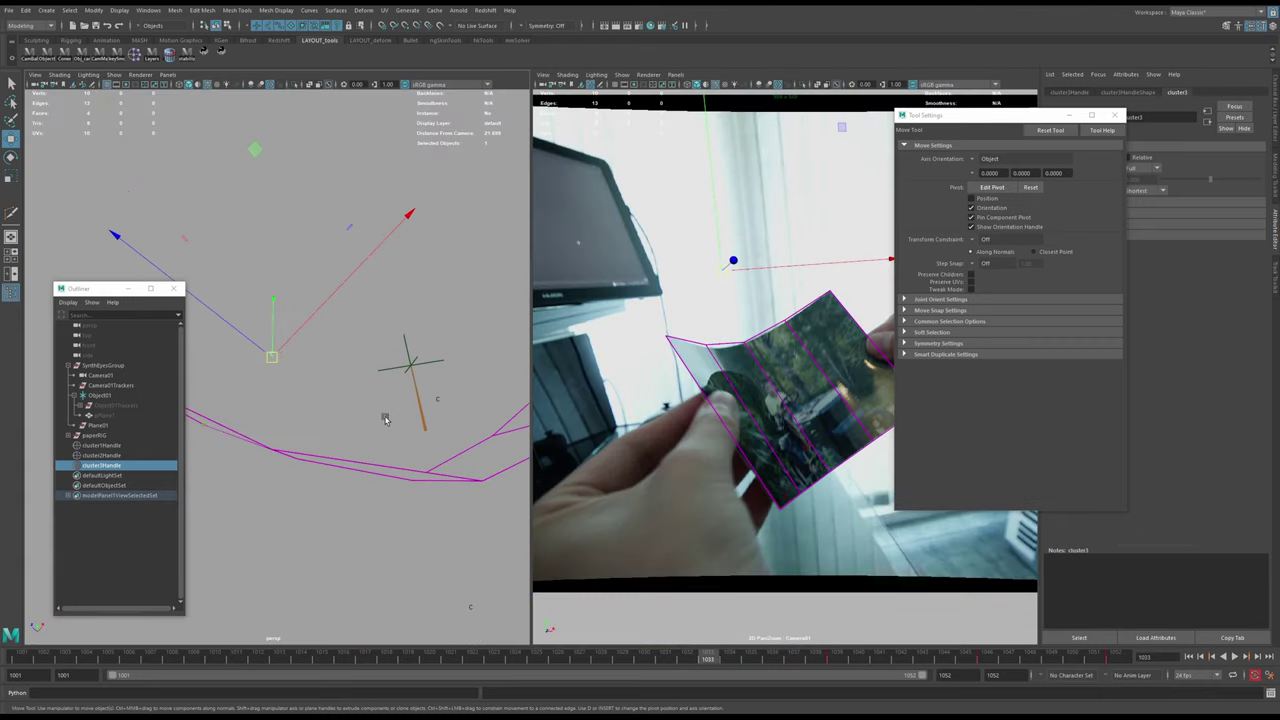
pyautogui.moveTo(386, 419); pyautogui.dragTo(389, 422, button='middle')
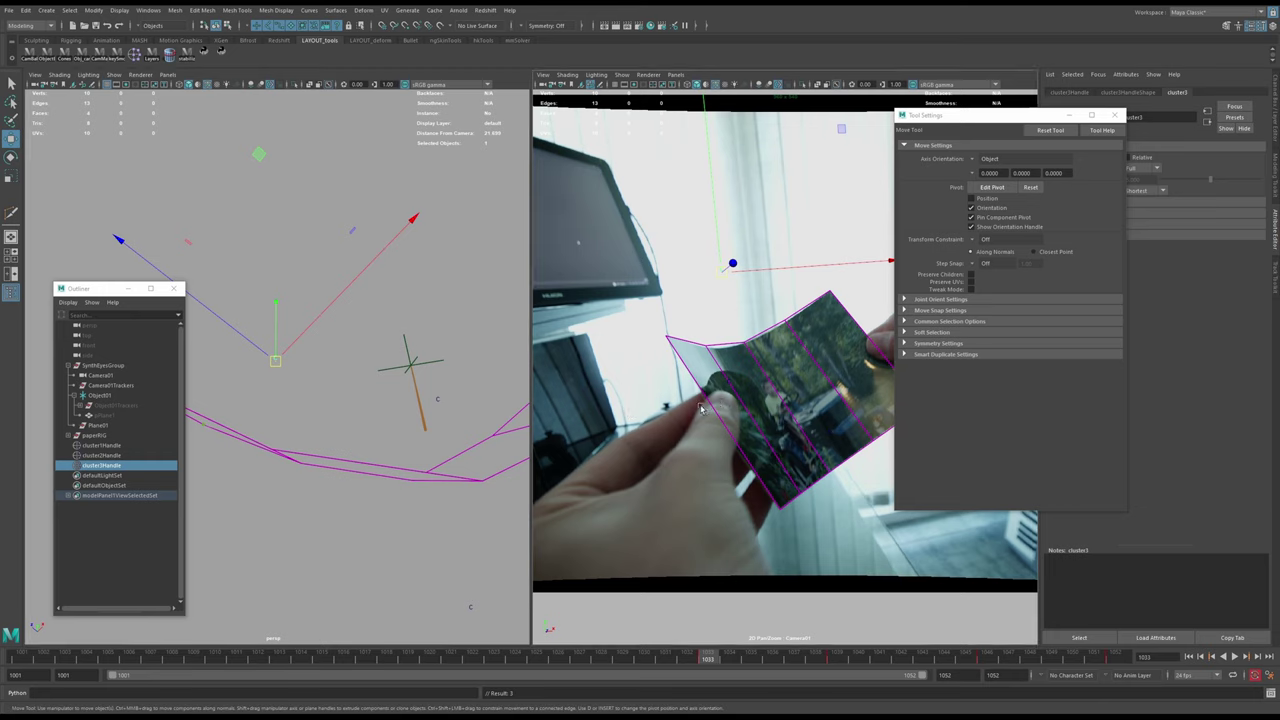
pyautogui.press('space')
# - Align the upper vertex cluster to the photo's edge at frame 1024, and check the match from frame 1001 to 1020
pyautogui.moveTo(699, 657); pyautogui.dragTo(516, 647)
pyautogui.moveTo(496, 437); pyautogui.dragTo(500, 436, button='middle')
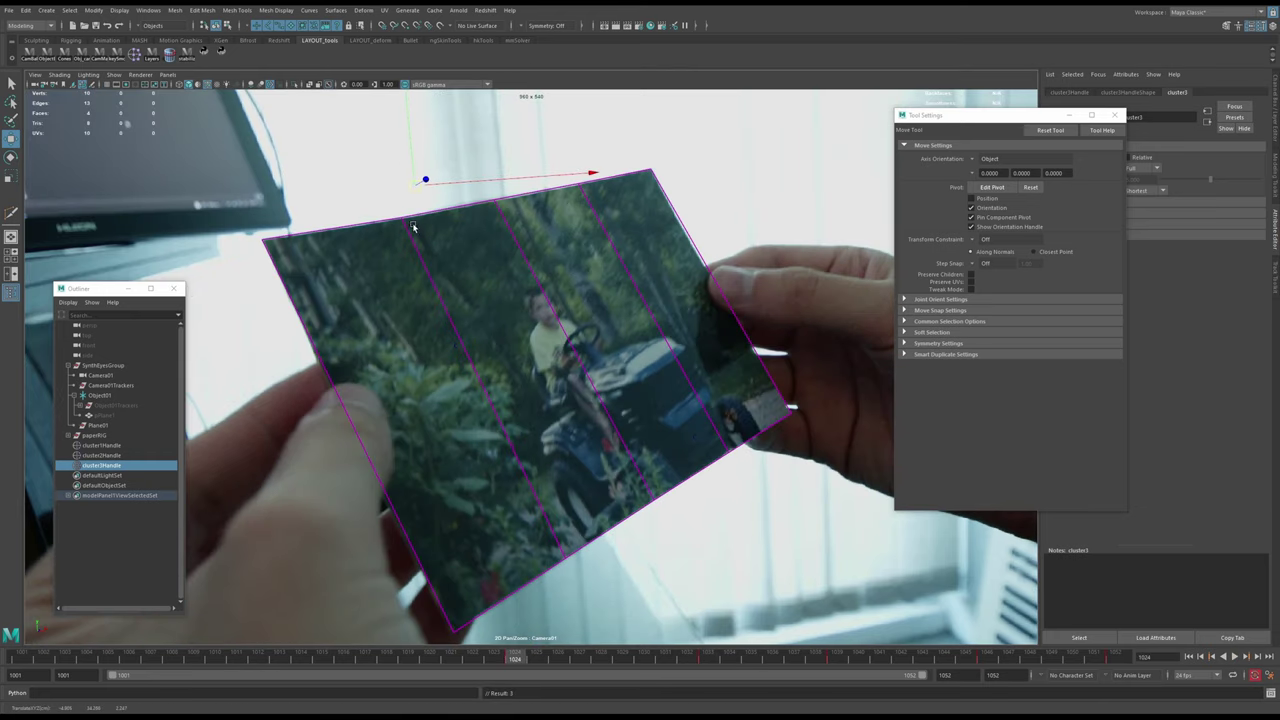
pyautogui.moveTo(527, 657); pyautogui.dragTo(4, 568)
pyautogui.hotkey('alt', 'v')
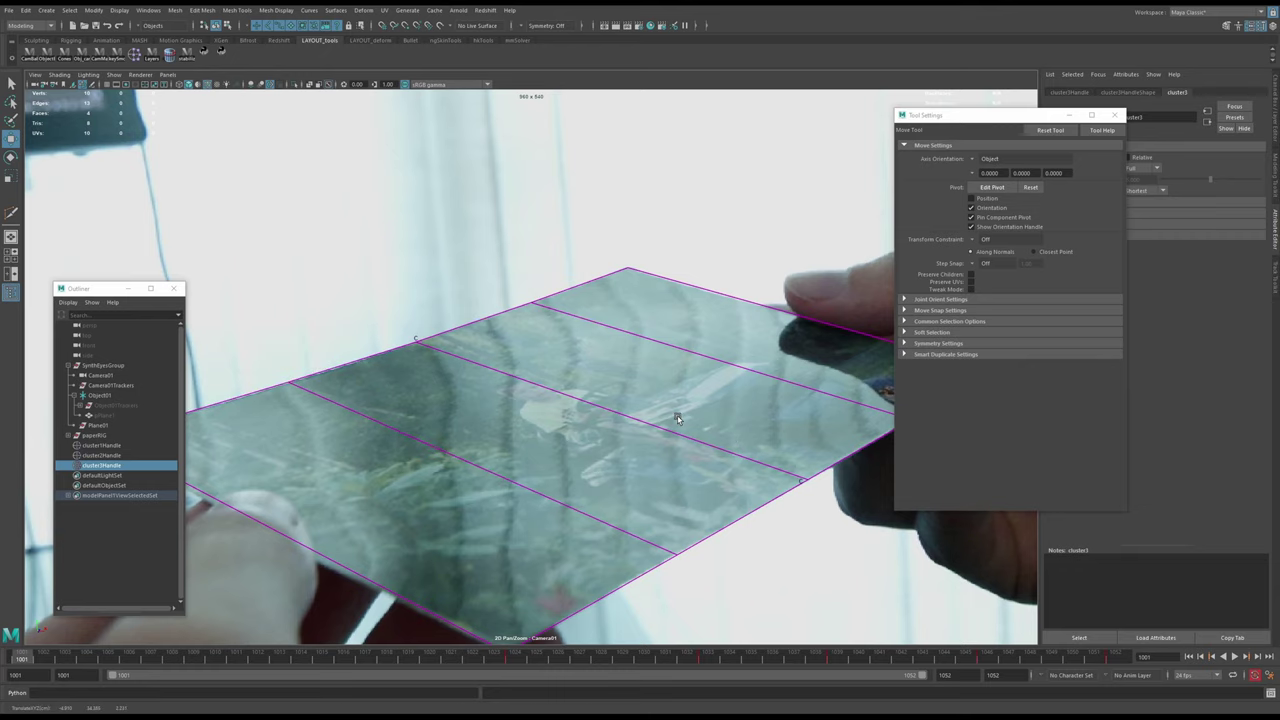
pyautogui.moveTo(573, 433); pyautogui.dragTo(150, 362, button='right')
pyautogui.moveTo(24, 657)
pyautogui.mouseDown()
pyautogui.moveTo(265, 646)
pyautogui.moveTo(590, 605)
pyautogui.moveTo(840, 560)
pyautogui.moveTo(846, 543)
pyautogui.moveTo(61, 540)
pyautogui.moveTo(405, 535)
pyautogui.moveTo(426, 520)
pyautogui.mouseUp()
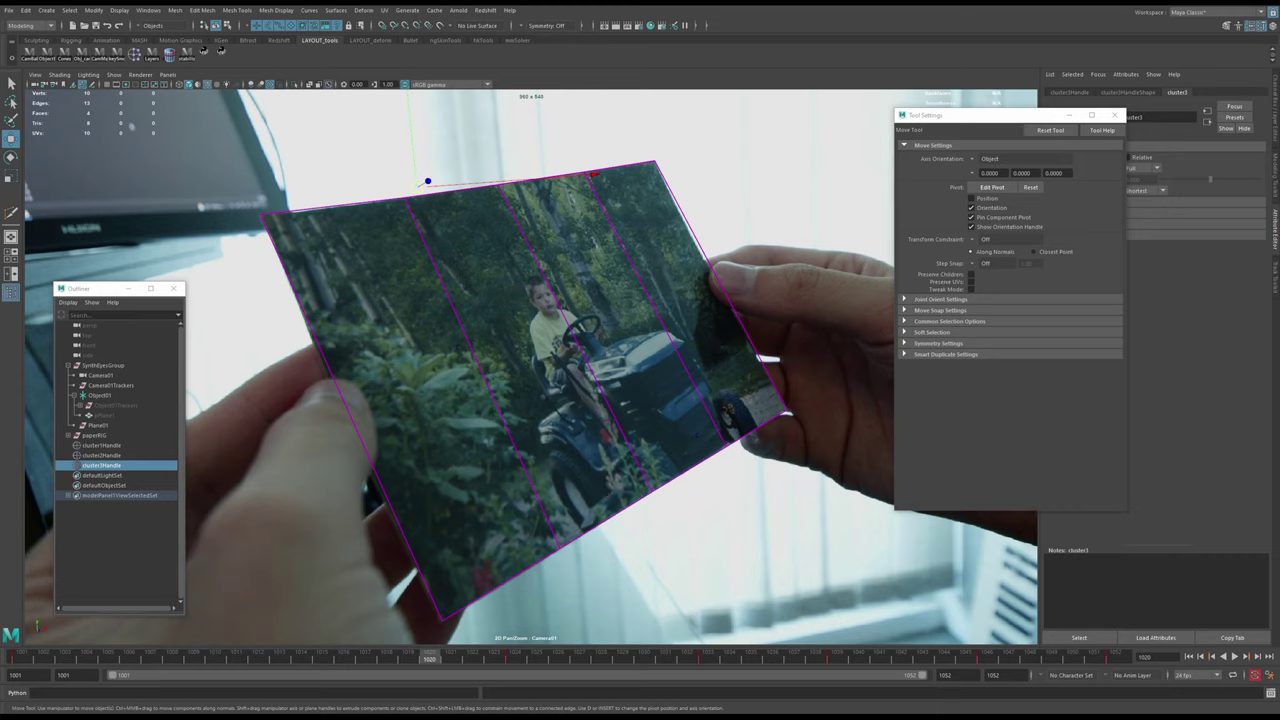
# - Save the scene and, at frame 1020, create a cluster from the lower vertex of the same inner edge loop
pyautogui.click(506, 574)
pyautogui.hotkey('ctrl', 's')
pyautogui.moveTo(430, 612)
pyautogui.mouseDown()
pyautogui.moveTo(837, 625)
pyautogui.moveTo(430, 604)
pyautogui.mouseUp()
pyautogui.moveTo(543, 428); pyautogui.dragTo(496, 429, button='right')
pyautogui.click(558, 546)
pyautogui.press('g')
# - Animate the lower vertex cluster between frames 1012 and 1045 so the plane's lower edge follows the photo
pyautogui.hotkey('alt', 'v')
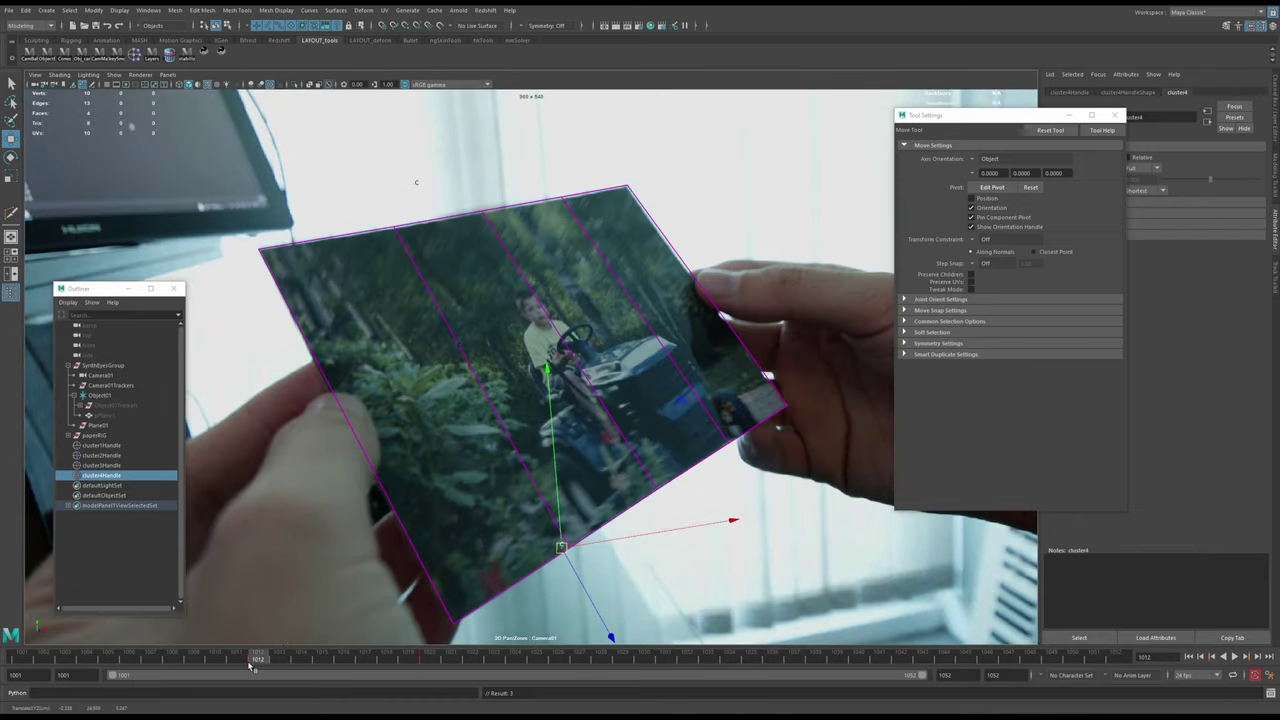
pyautogui.hotkey('alt', 'v')
pyautogui.hotkey('alt', 'v')
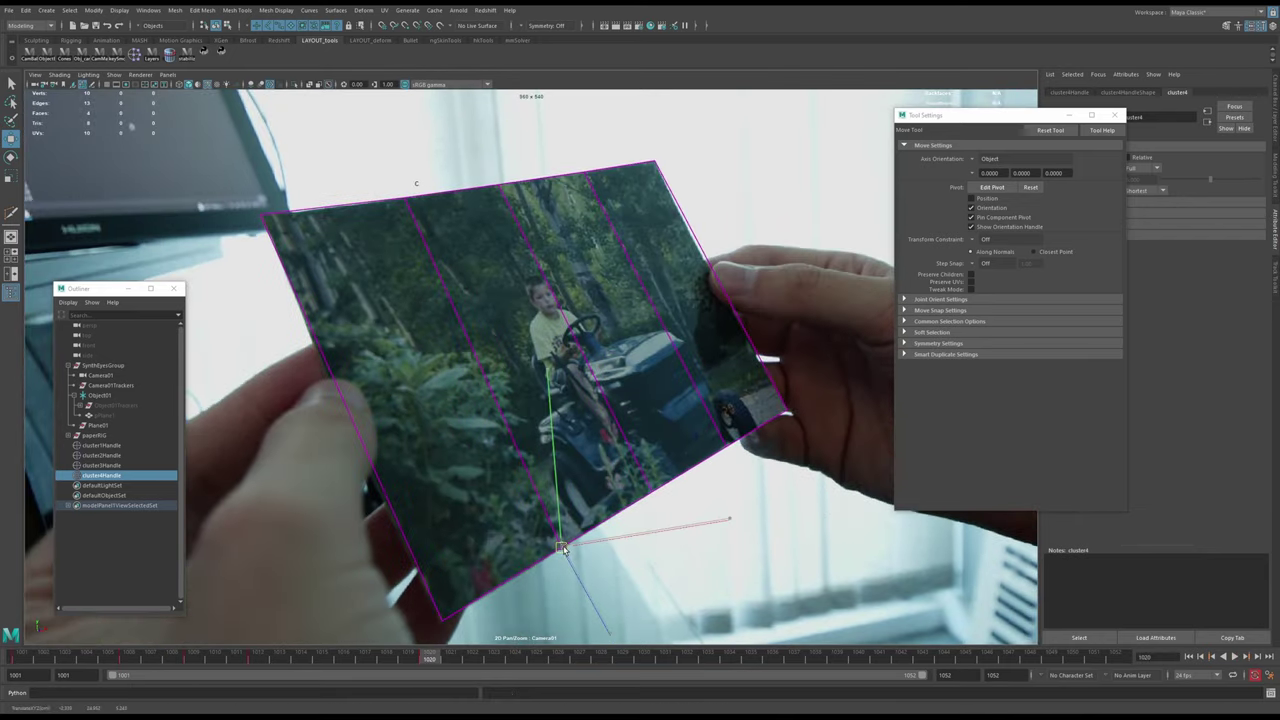
pyautogui.hotkey('alt', 'v')
pyautogui.hotkey('alt', 'v')
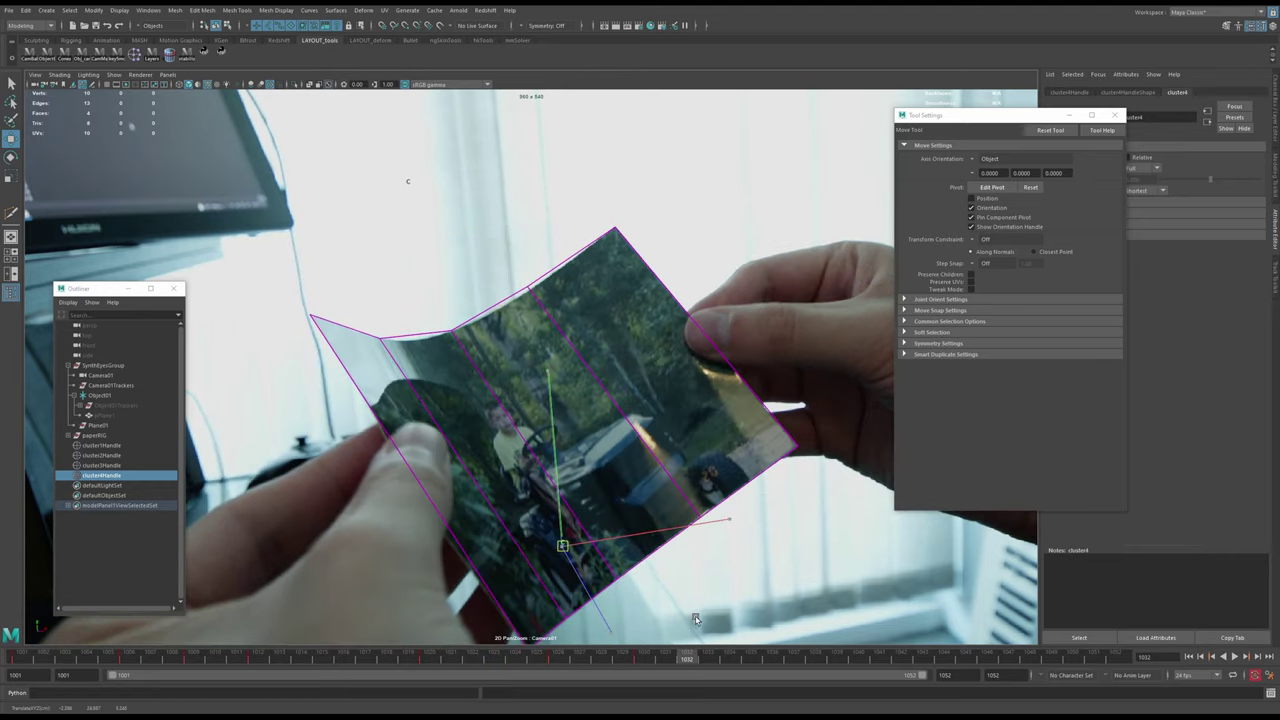
pyautogui.hotkey('alt', 'v')
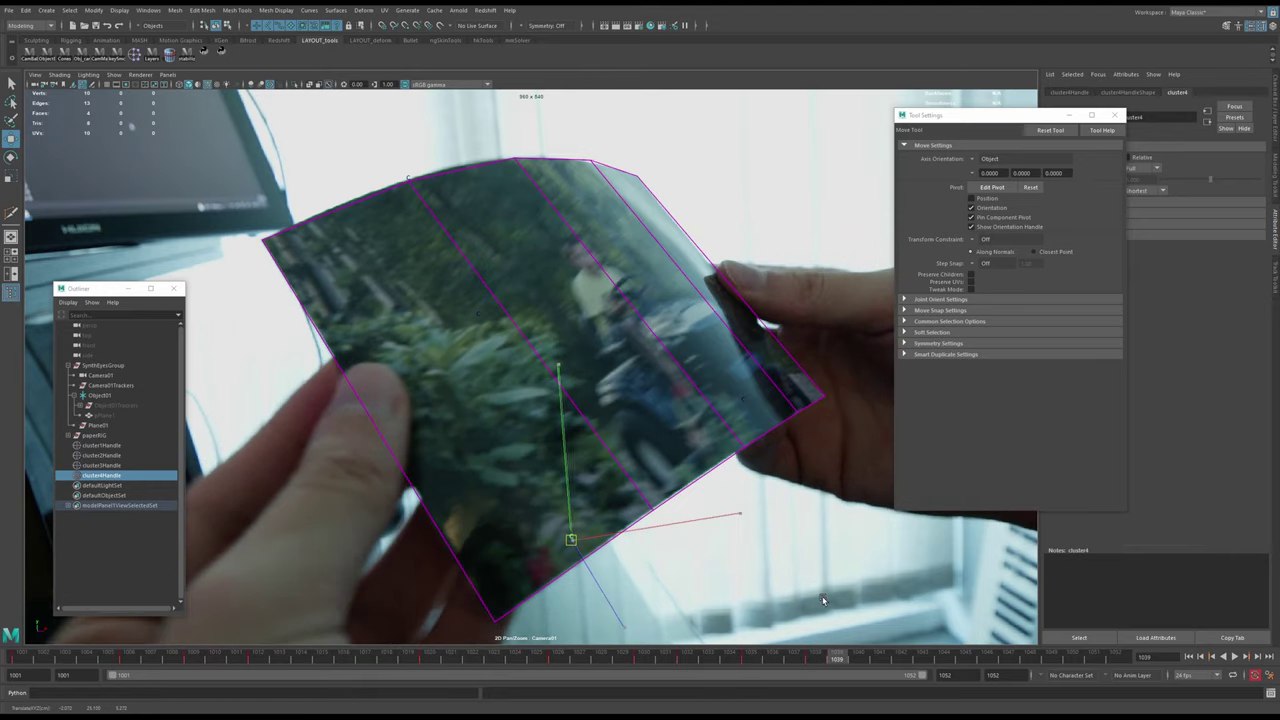
pyautogui.hotkey('alt', 'v')
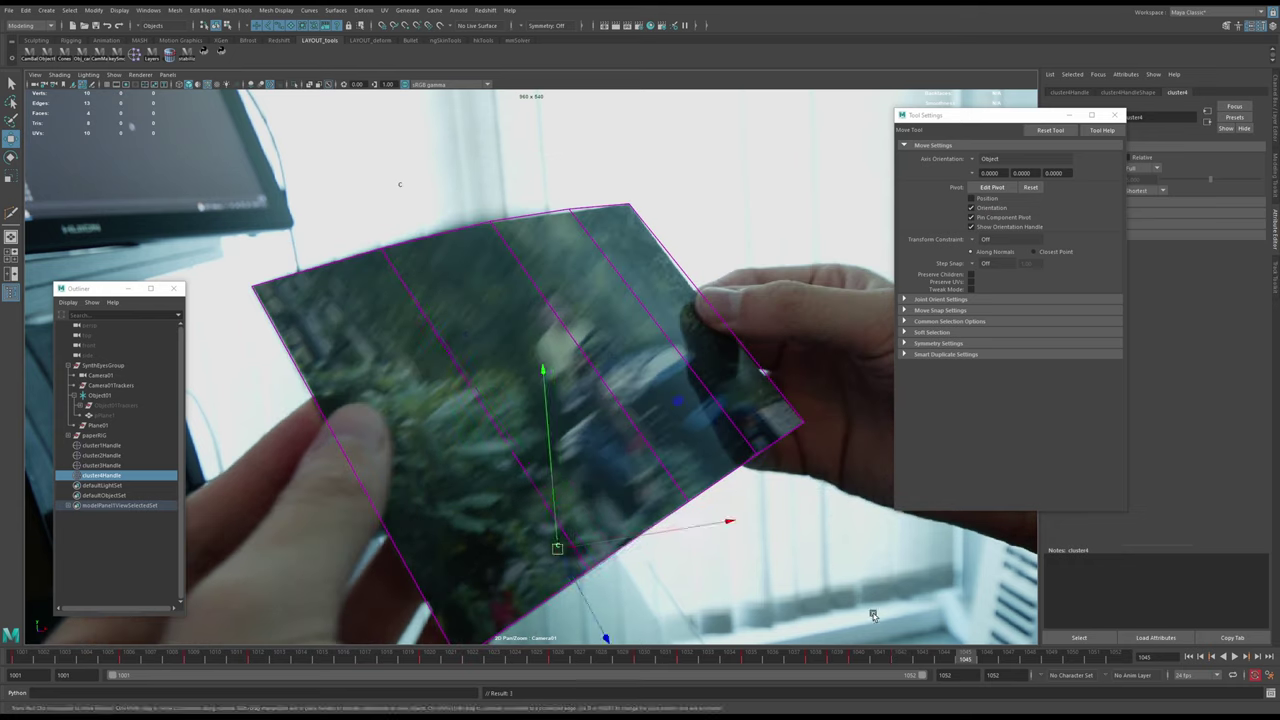
# - At frame 1031, create a cluster from the upper vertex of the inner edge loop farthest from the thumb
pyautogui.moveTo(1095, 657); pyautogui.dragTo(666, 640)
pyautogui.click(531, 294)
pyautogui.moveTo(531, 294); pyautogui.dragTo(495, 296, button='right')
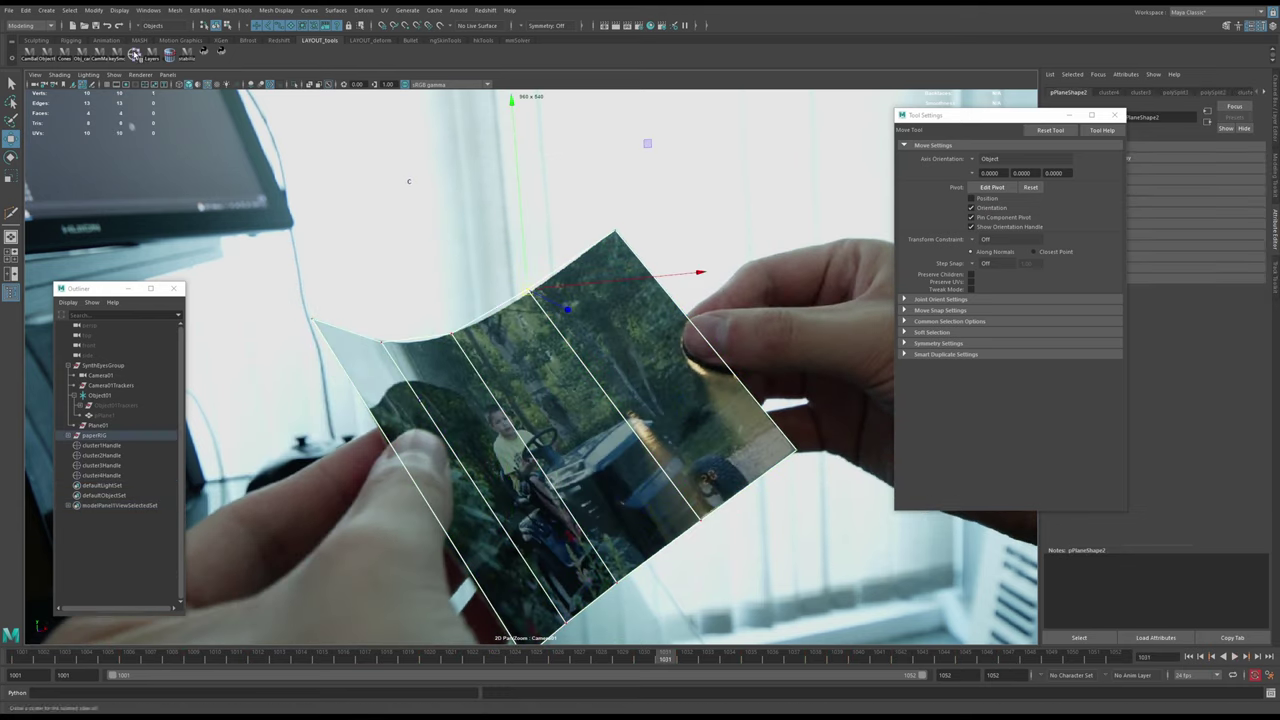
# - Animate the newest cluster between frames 1024 and 1052 so the plane's upper edge follows the photo's bend
pyautogui.moveTo(513, 660); pyautogui.dragTo(793, 658)
pyautogui.moveTo(566, 308); pyautogui.dragTo(573, 312)
pyautogui.moveTo(797, 657); pyautogui.dragTo(1114, 658)
pyautogui.moveTo(566, 310); pyautogui.dragTo(572, 313)
pyautogui.moveTo(903, 657); pyautogui.dragTo(150, 645)
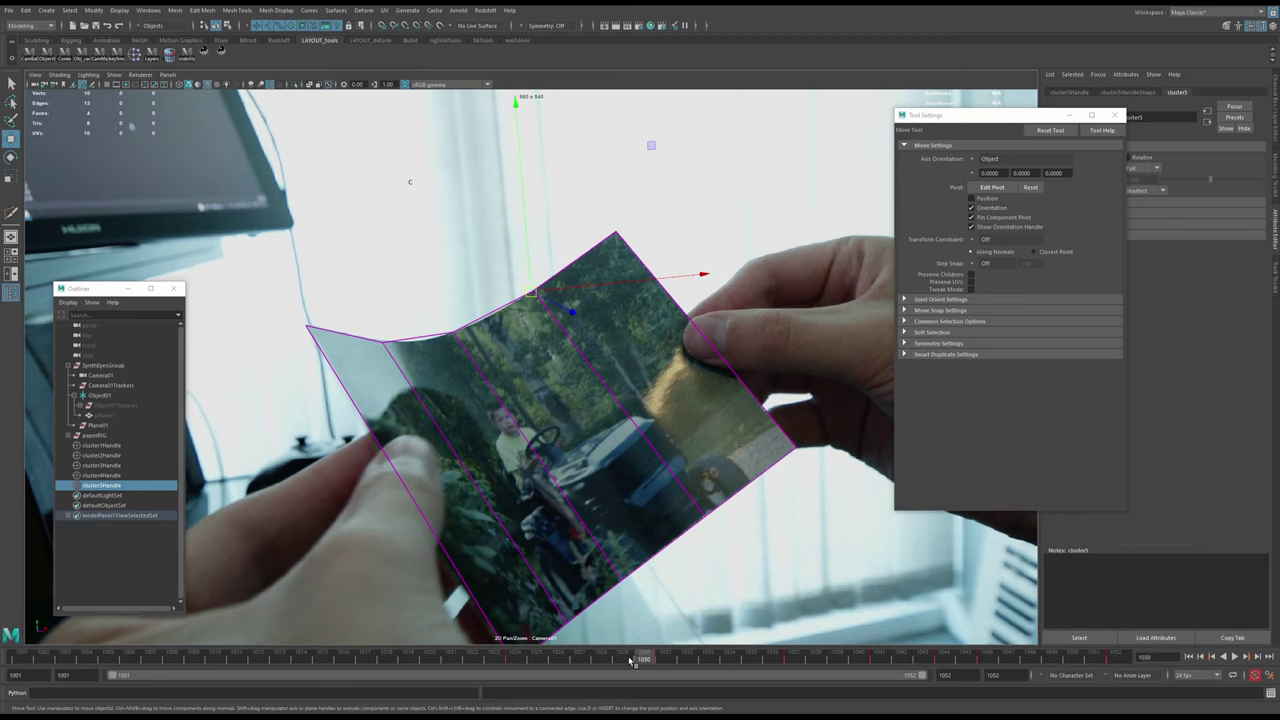
# - Play back the plane's deformation side by side in the perspective and camera views to check the bend
pyautogui.moveTo(630, 660); pyautogui.dragTo(635, 633)
pyautogui.moveTo(562, 398); pyautogui.dragTo(404, 370, button='right')
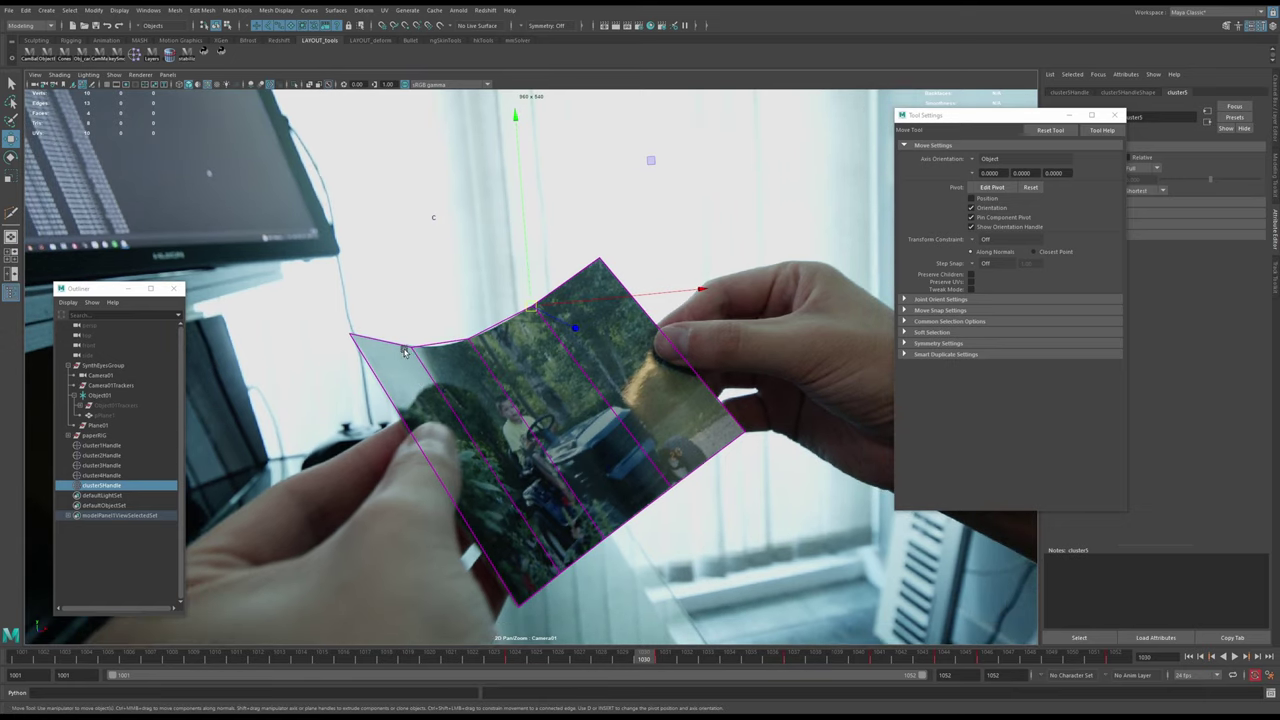
pyautogui.press('space')
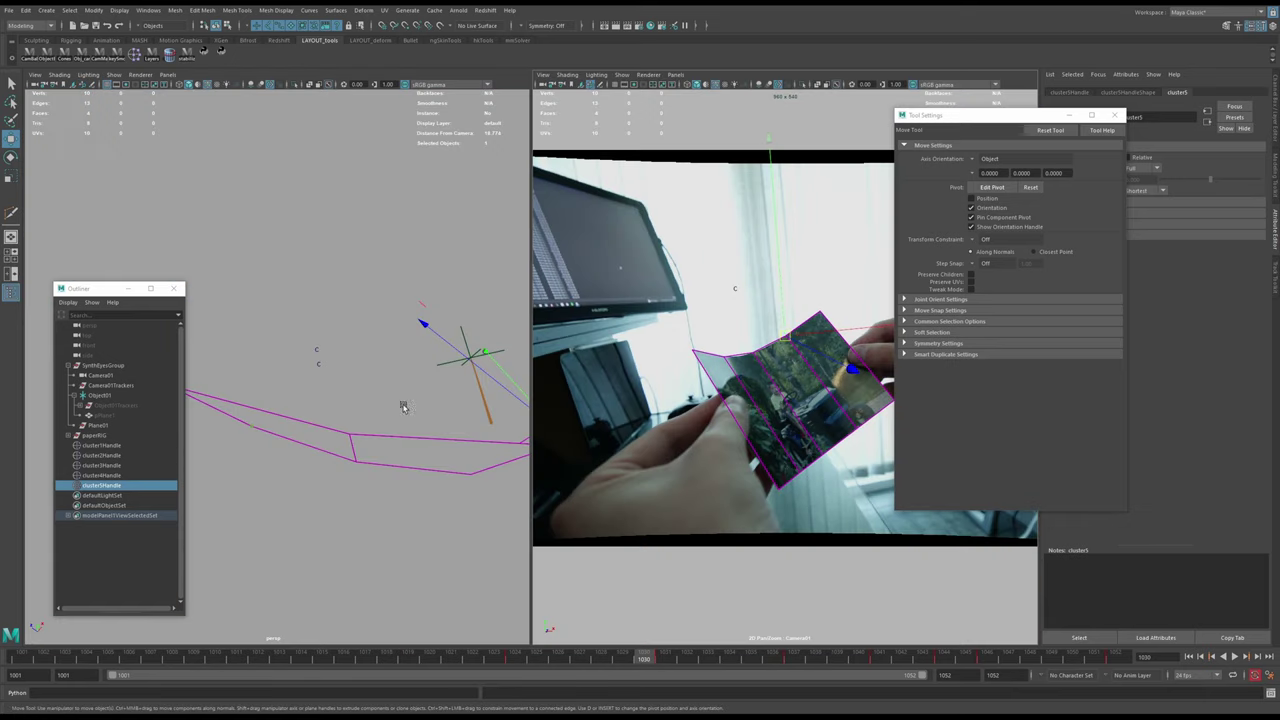
pyautogui.scroll(-4, 363, 422)
pyautogui.keyDown('alt'); pyautogui.moveTo(363, 422); pyautogui.dragTo(440, 565); pyautogui.keyUp('alt')
pyautogui.moveTo(623, 659); pyautogui.dragTo(390, 656)
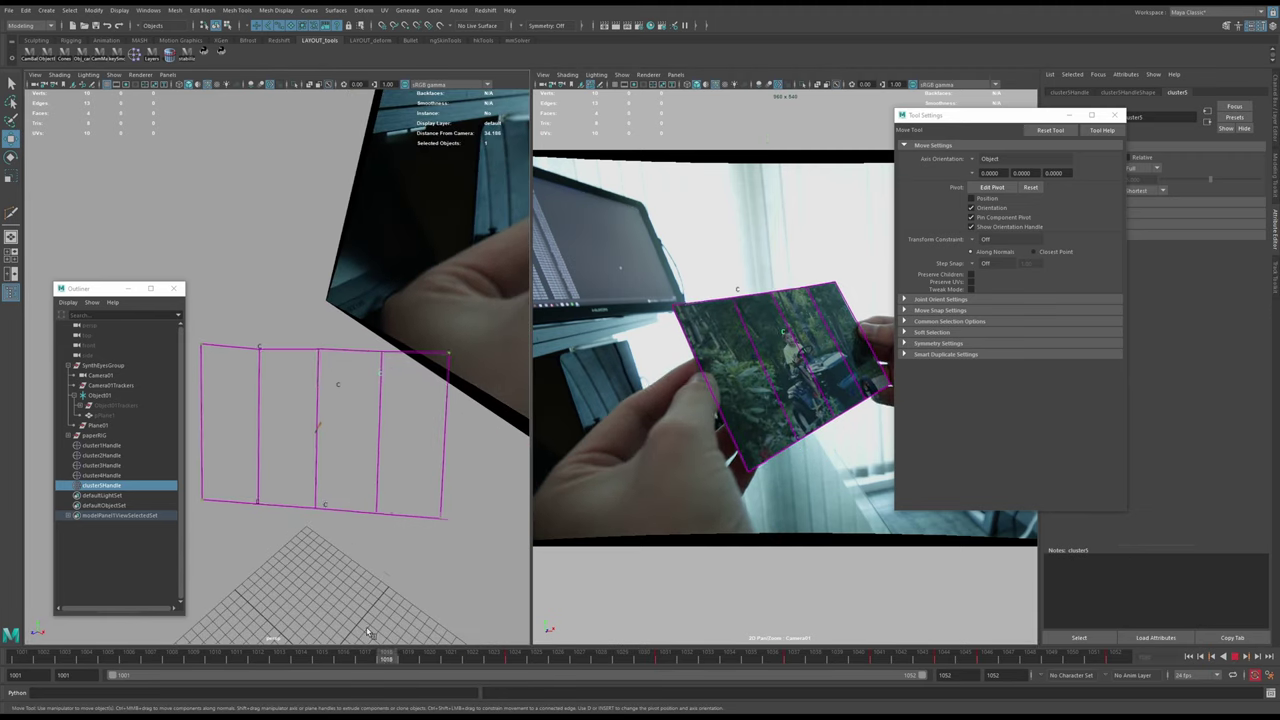
pyautogui.hotkey('alt', 'v')
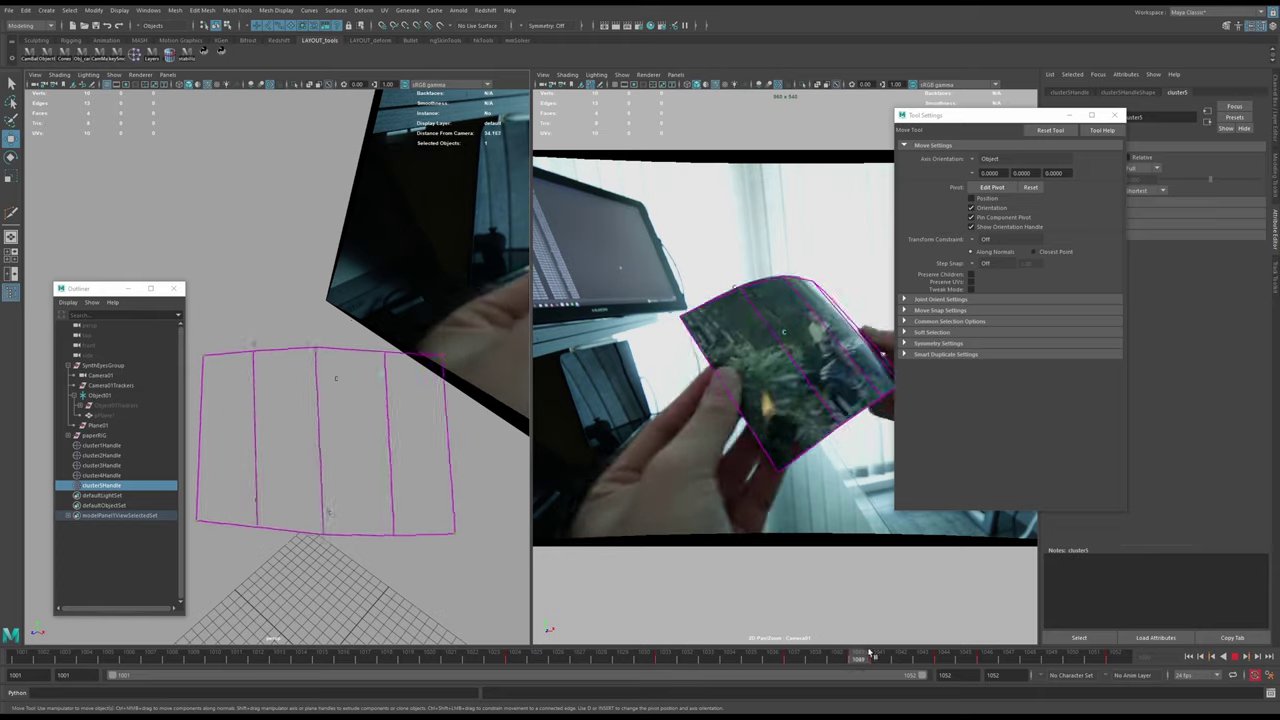
pyautogui.hotkey('alt', 'v')
# - Examine the plane's bend from several angles around frames 1033 to 1037, and replay the clip against the footage
pyautogui.keyDown('alt'); pyautogui.moveTo(318, 525); pyautogui.dragTo(322, 481); pyautogui.keyUp('alt')
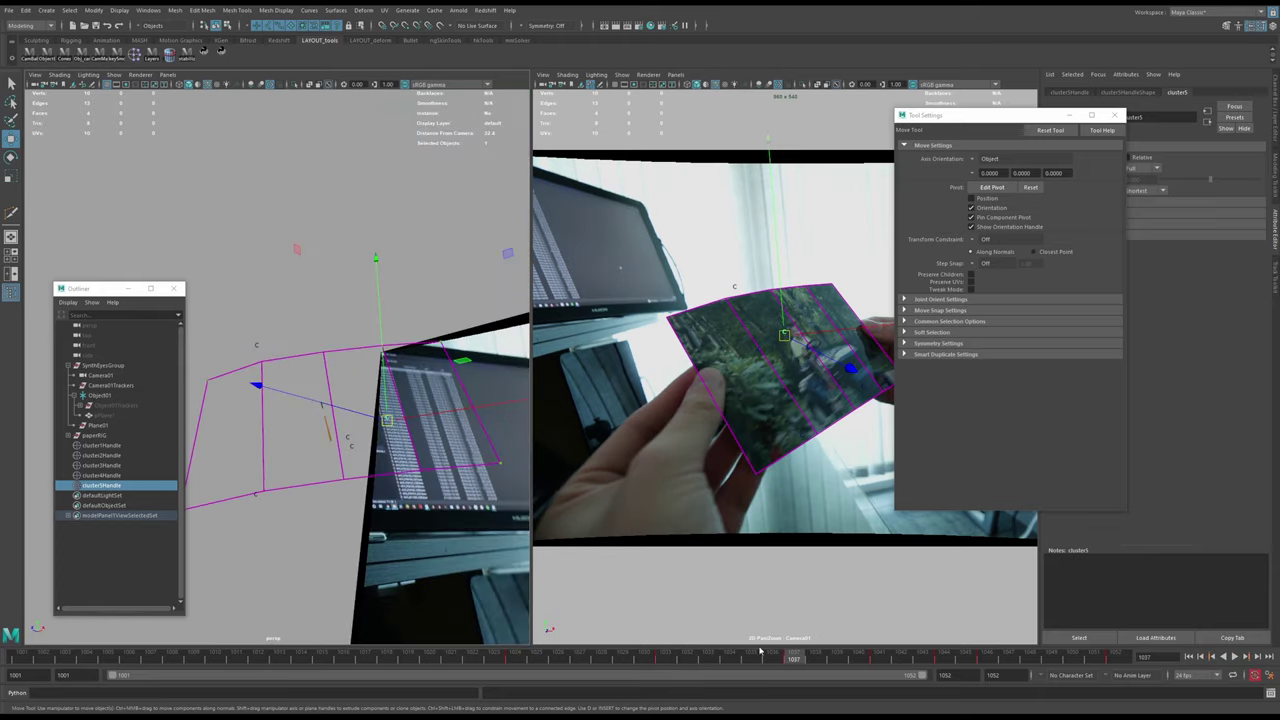
pyautogui.moveTo(764, 656)
pyautogui.mouseDown()
pyautogui.moveTo(577, 657)
pyautogui.moveTo(771, 656)
pyautogui.mouseUp()
pyautogui.hotkey('alt', 'v')
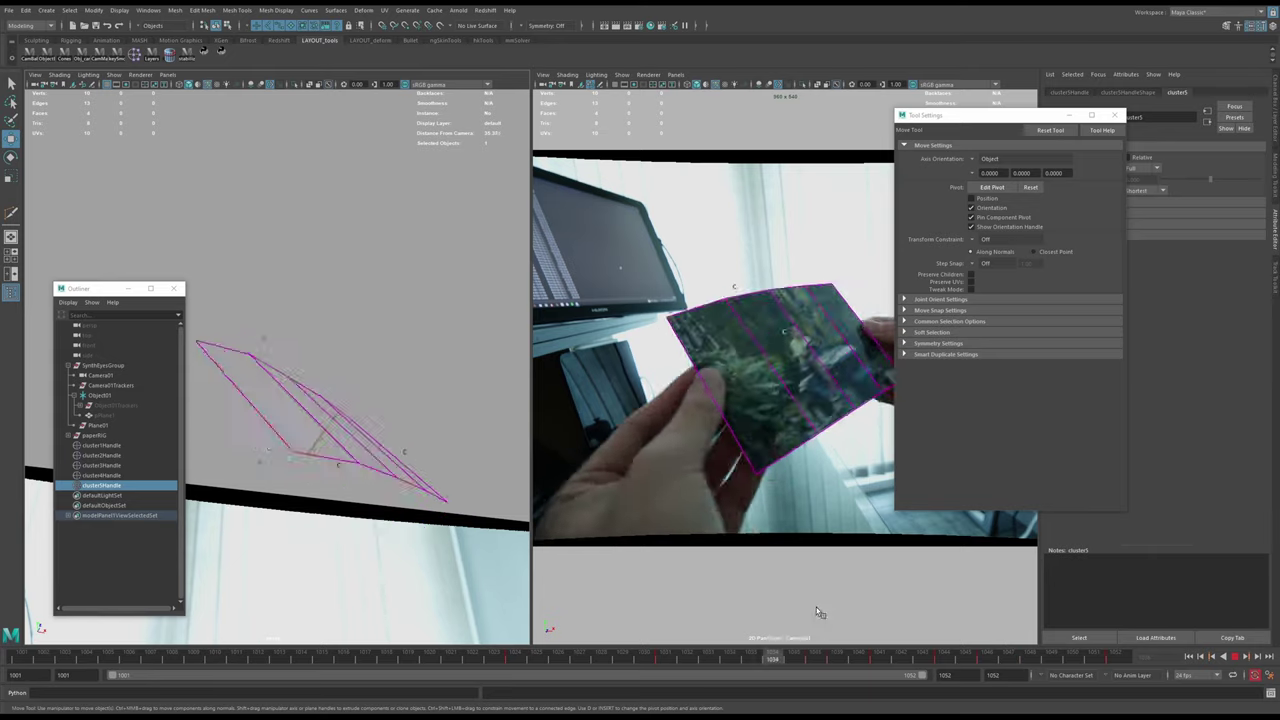
pyautogui.hotkey('alt', 'v')
pyautogui.keyDown('alt'); pyautogui.moveTo(351, 428); pyautogui.dragTo(256, 467); pyautogui.keyUp('alt')
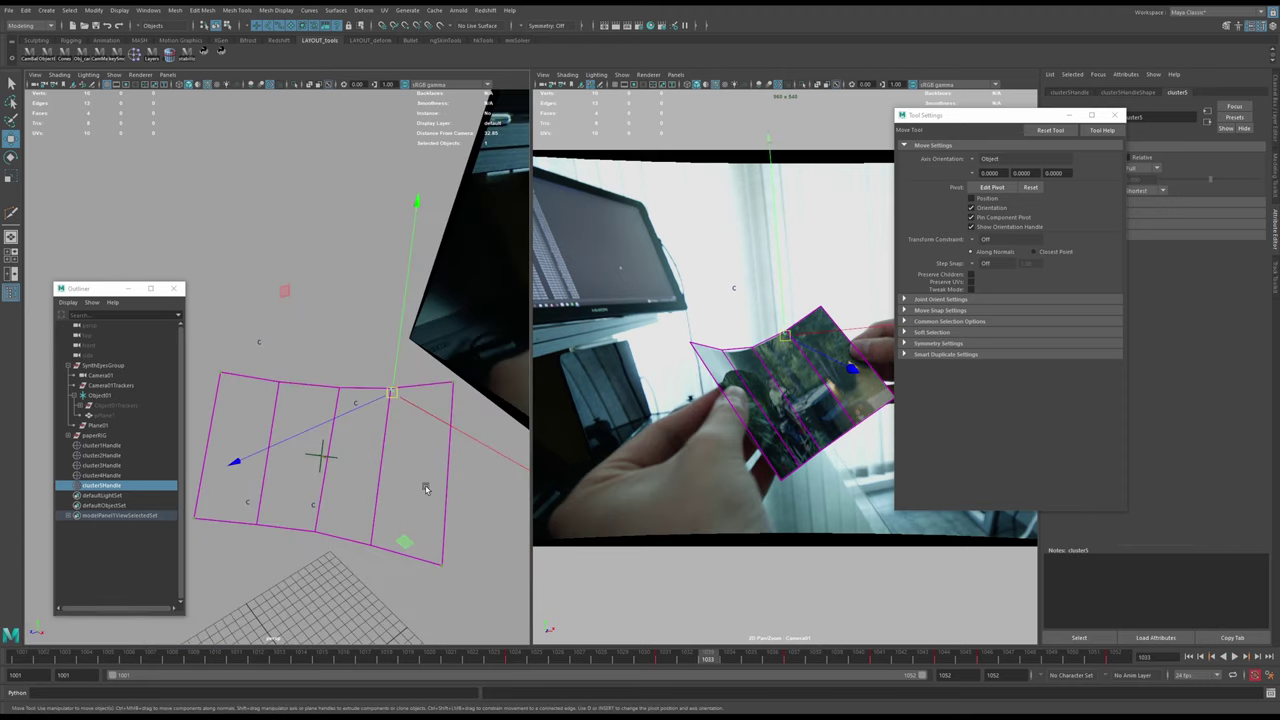
pyautogui.keyDown('alt'); pyautogui.moveTo(425, 488); pyautogui.dragTo(372, 486); pyautogui.keyUp('alt')
pyautogui.hotkey('alt', 'v')
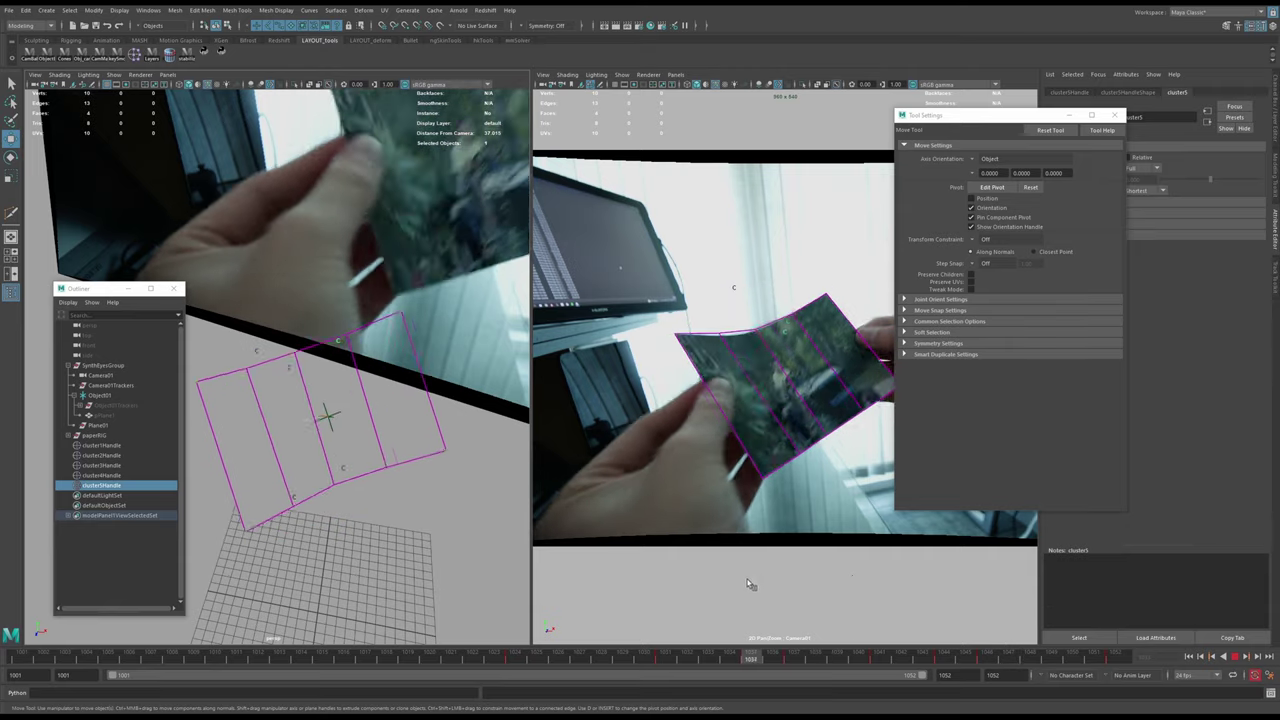
pyautogui.hotkey('alt', 'v')
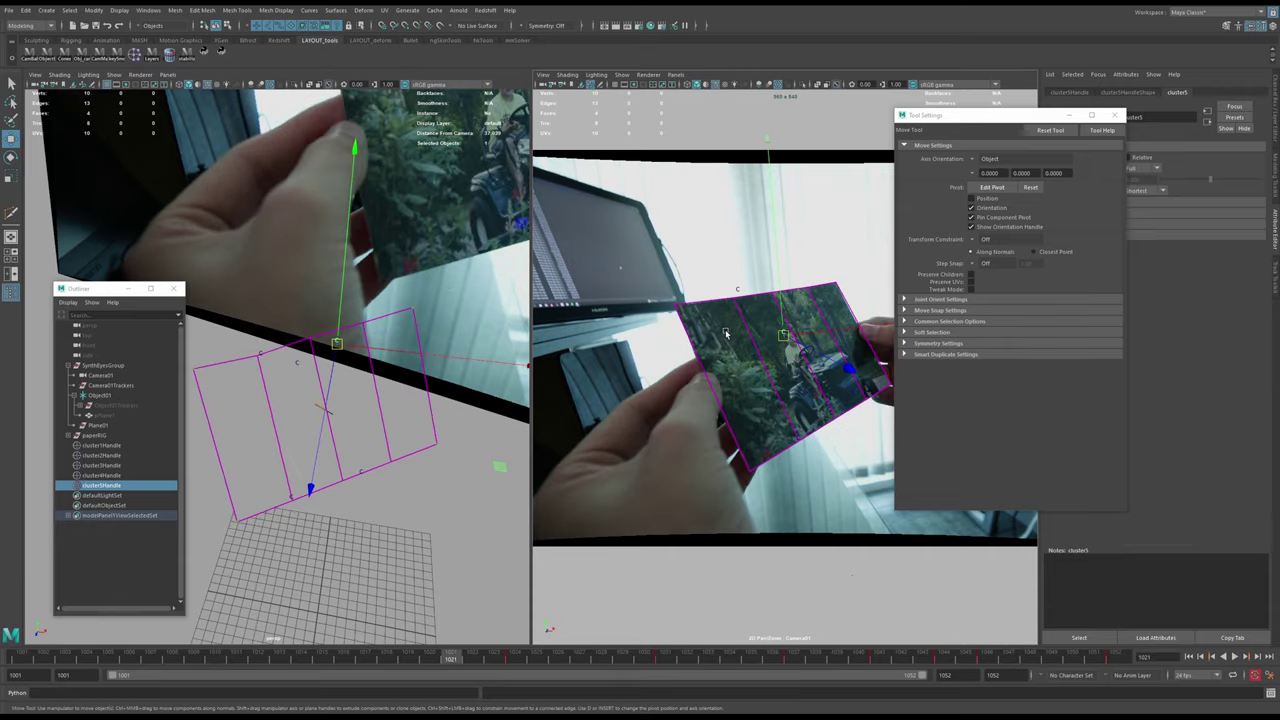
pyautogui.press('space')
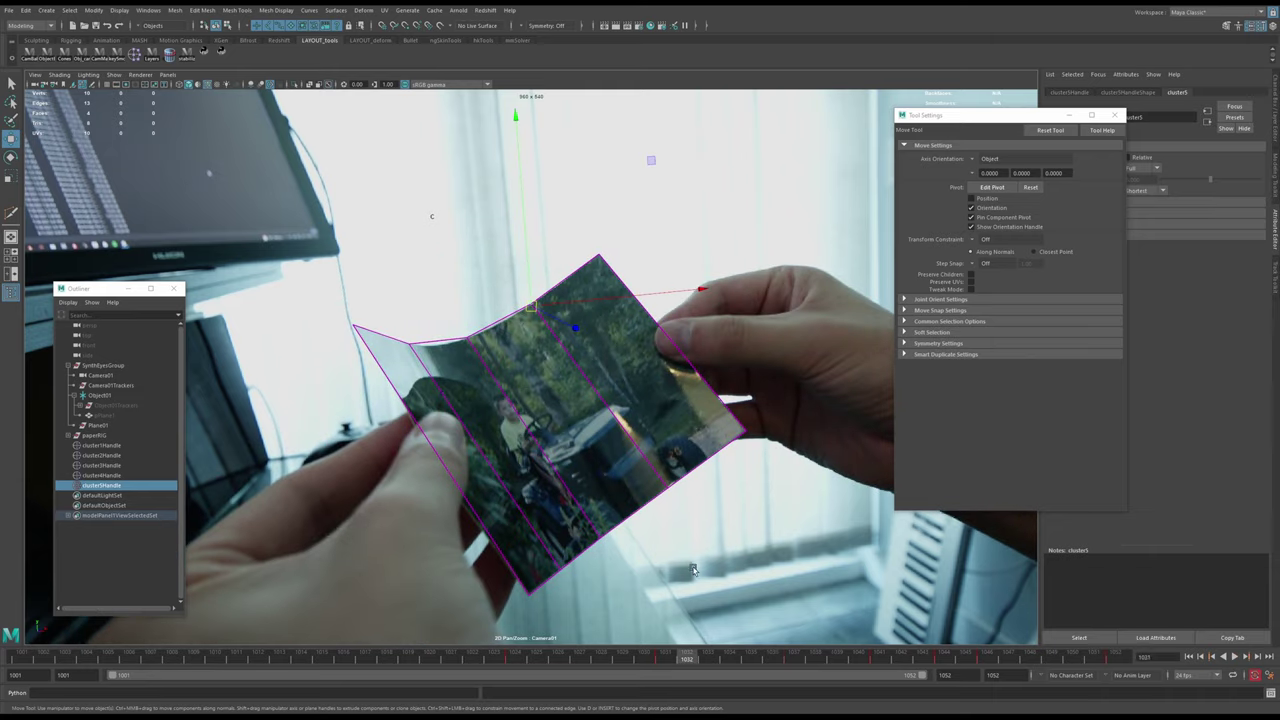
# - Compare the perspective and camera views at frame 1032, and replay the clip to judge the plane's bend
pyautogui.press('space')
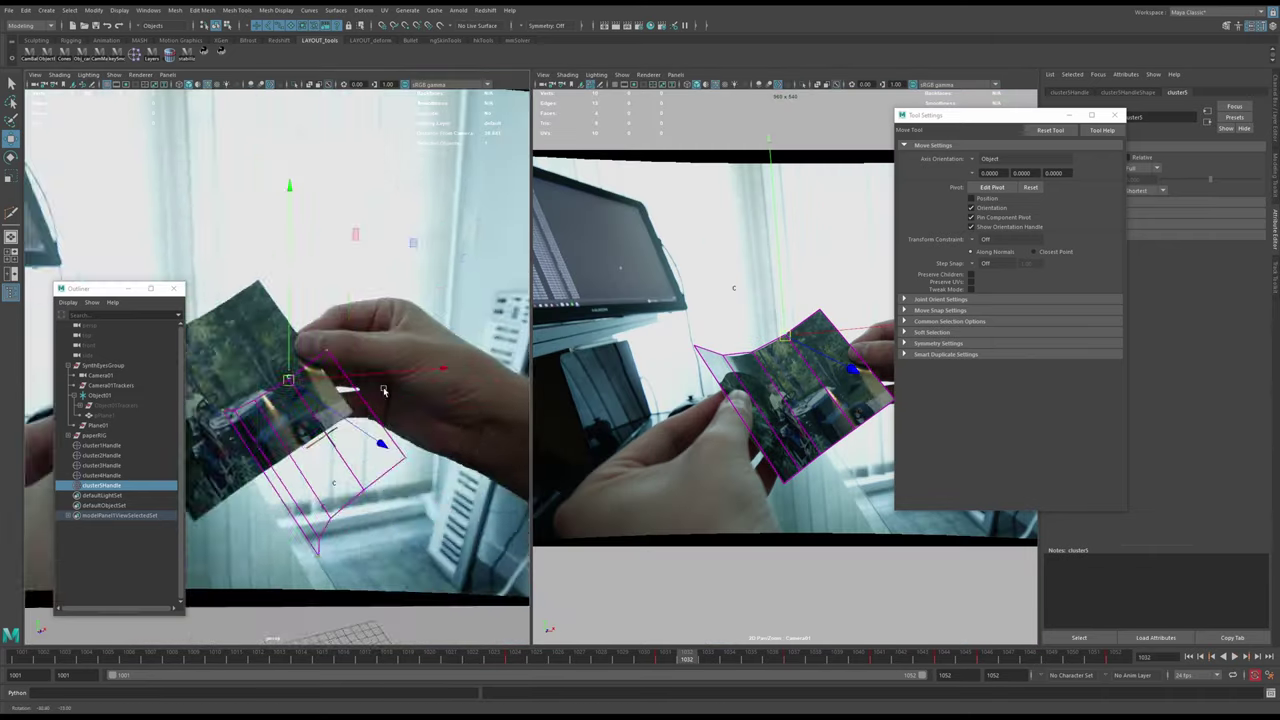
pyautogui.press('space')
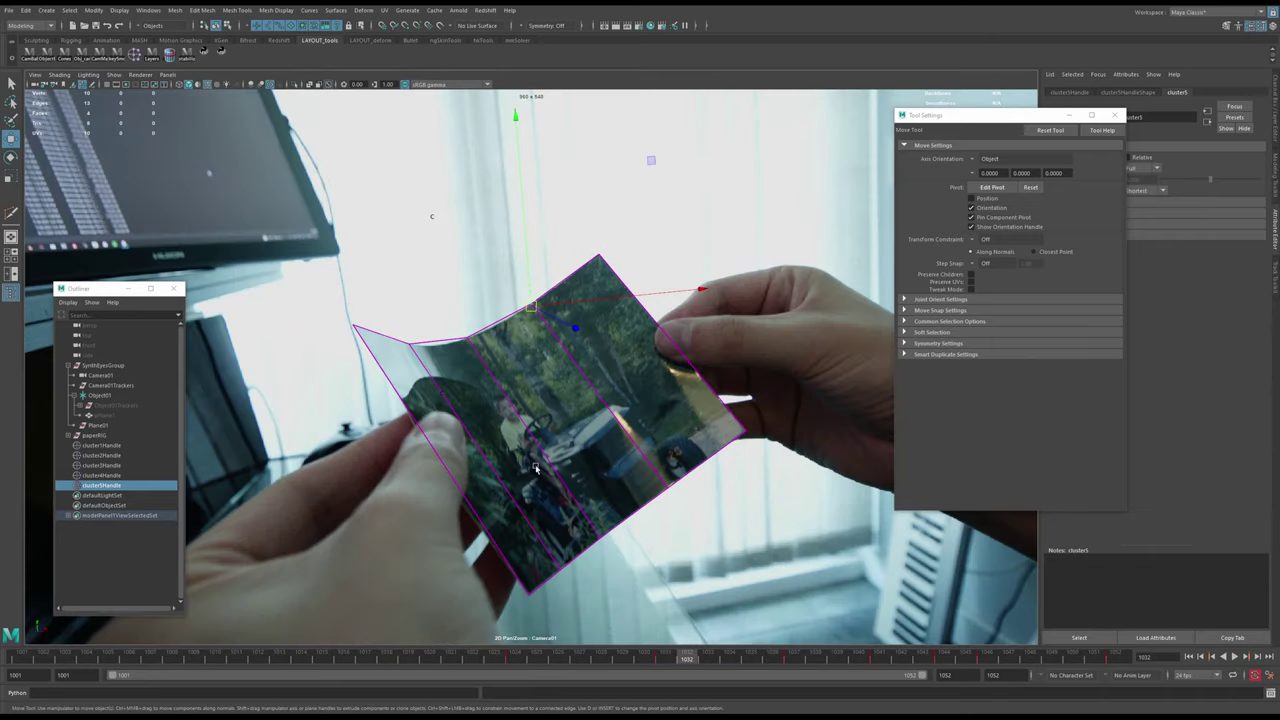
pyautogui.hotkey('alt', 'v')
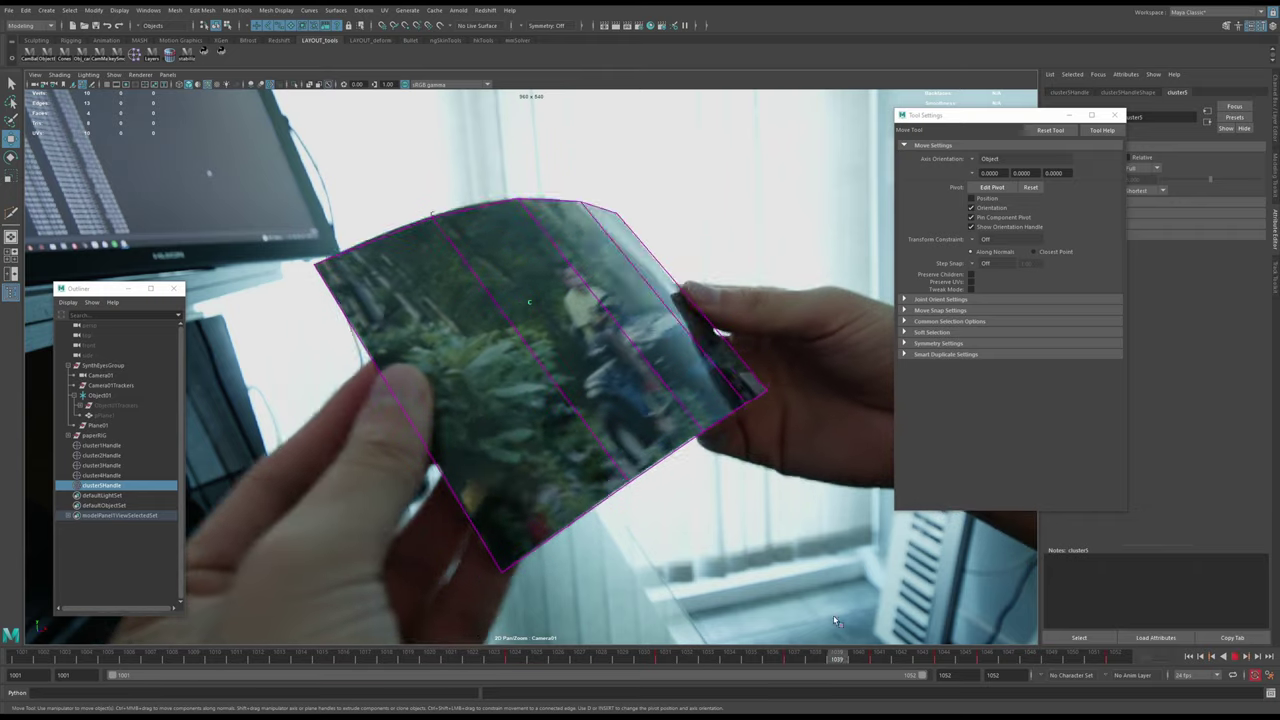
pyautogui.hotkey('alt', 'v')
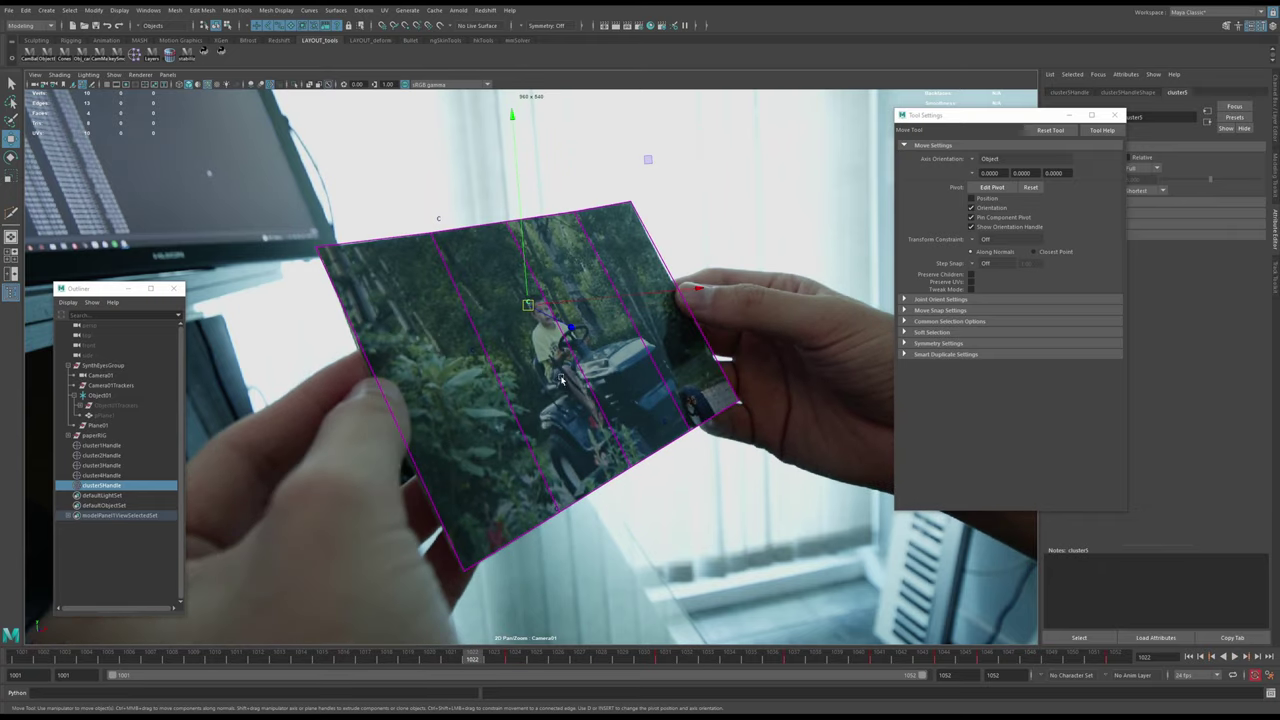
# - Insert a lengthwise edge loop with edge flow through the middle of the paper plane using Multi-Cut
pyautogui.keyDown('shift'); pyautogui.moveTo(587, 383); pyautogui.dragTo(531, 365, button='right'); pyautogui.keyUp('shift')
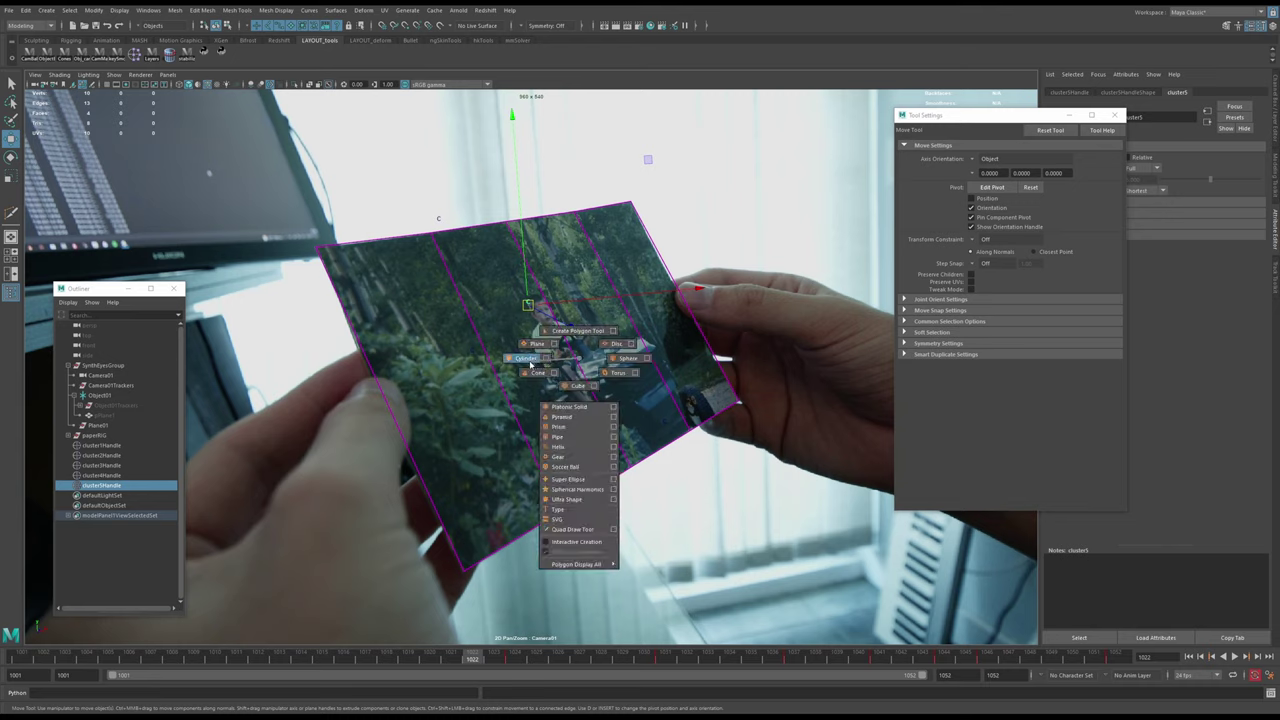
pyautogui.click(643, 338)
pyautogui.keyDown('shift'); pyautogui.rightClick(643, 338); pyautogui.keyUp('shift')
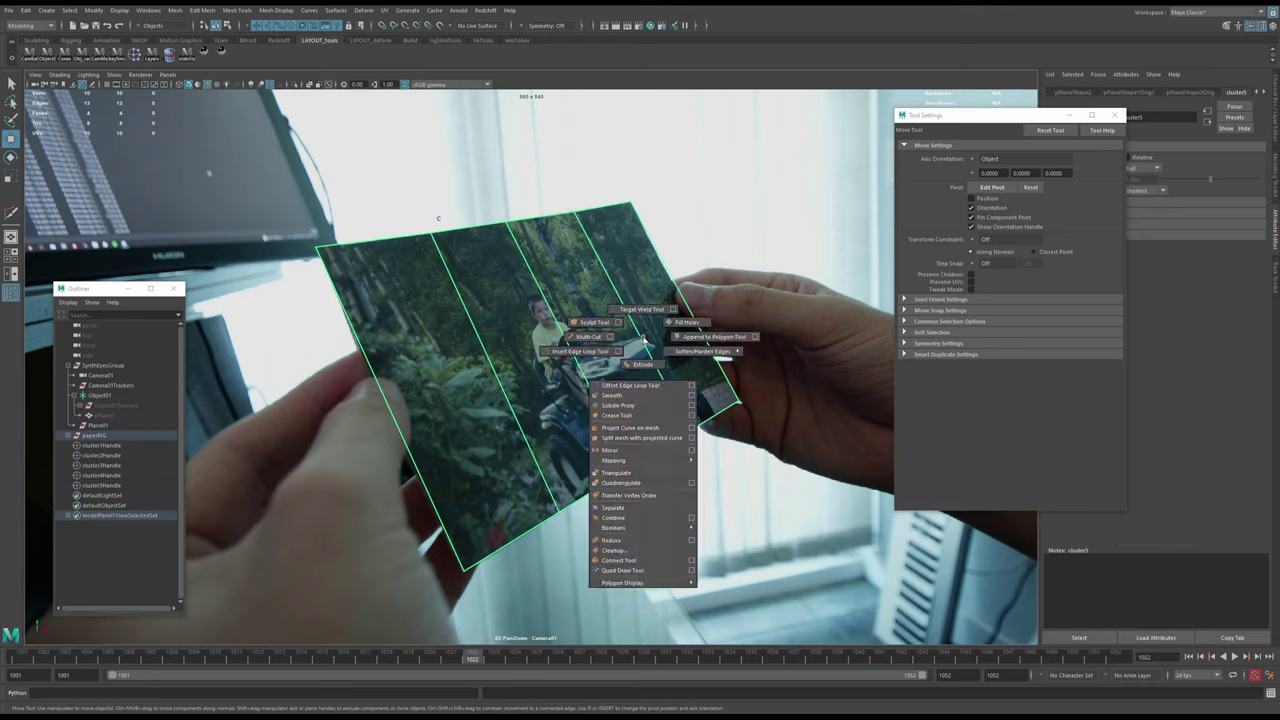
pyautogui.keyDown('shift'); pyautogui.moveTo(597, 344); pyautogui.dragTo(582, 350, button='right'); pyautogui.keyUp('shift')
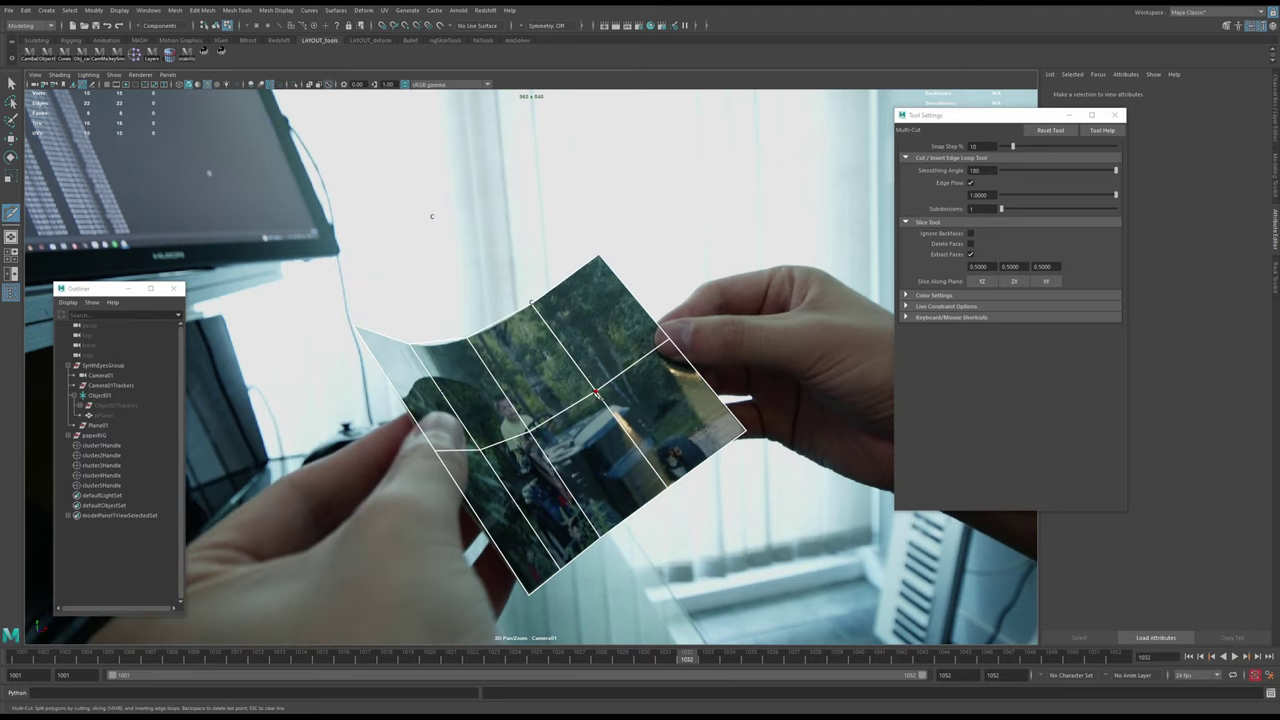
# - Examine the new middle loop close up against the photo at frames 1032, 1037 and 1023
pyautogui.press('w')
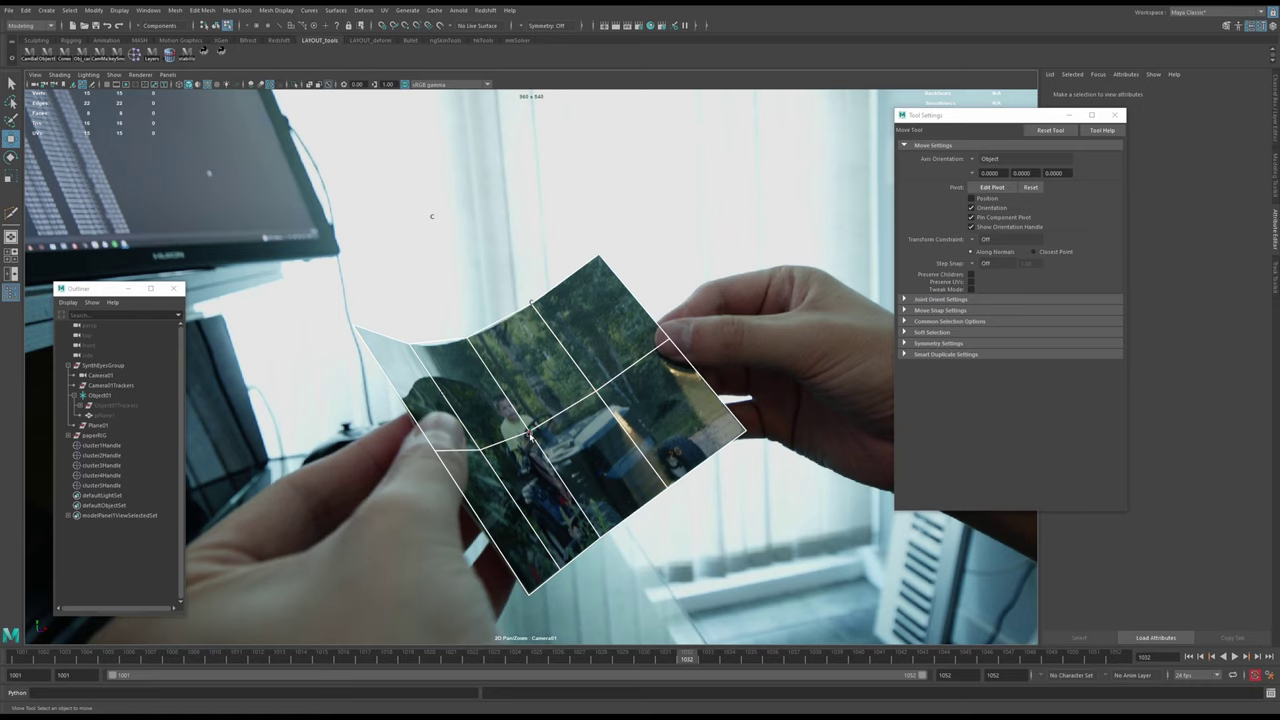
pyautogui.scroll(4, 474, 408)
pyautogui.scroll(2, 455, 420)
pyautogui.moveTo(485, 462); pyautogui.dragTo(450, 391, button='middle')
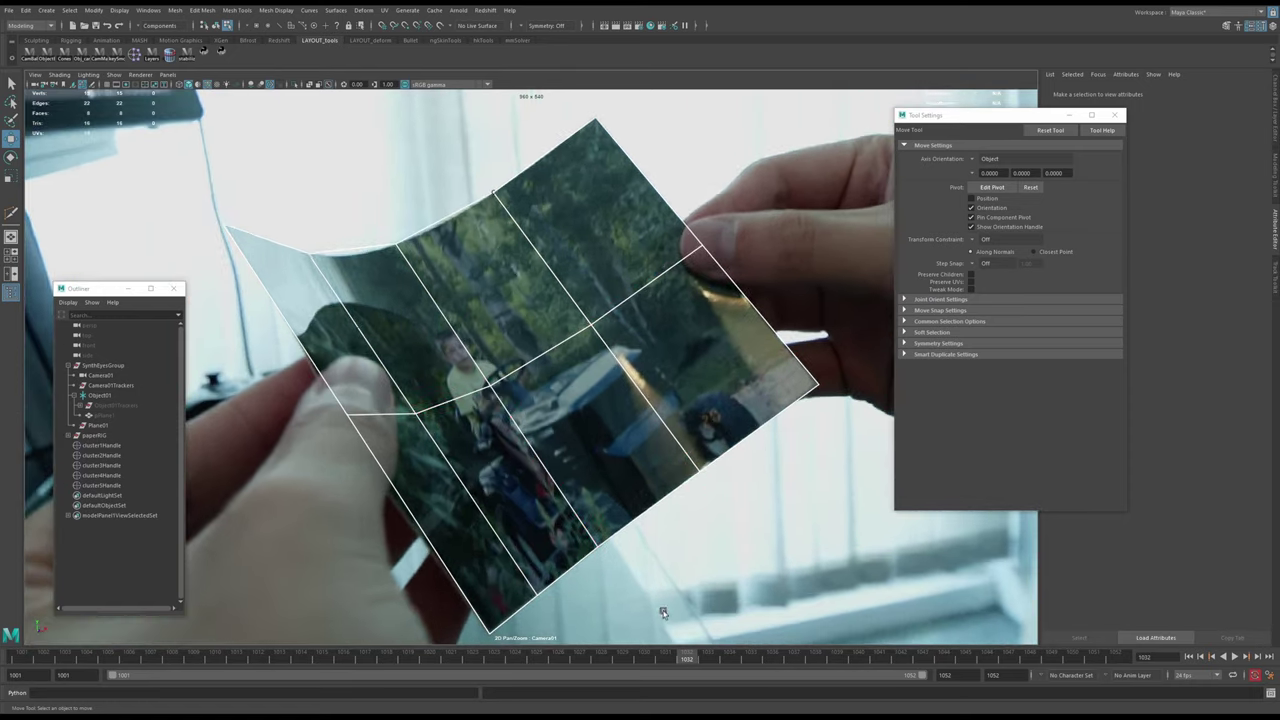
pyautogui.moveTo(697, 659); pyautogui.dragTo(793, 660)
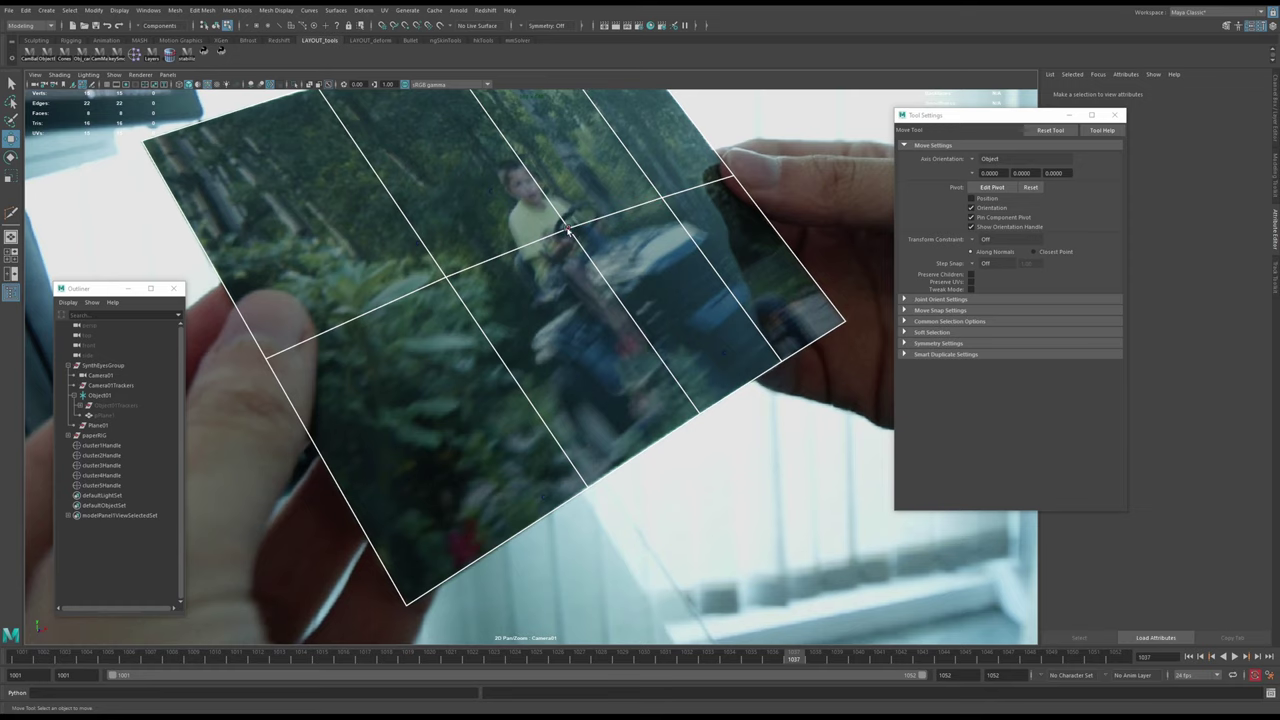
pyautogui.moveTo(654, 297); pyautogui.dragTo(551, 252, button='right')
pyautogui.moveTo(551, 252); pyautogui.dragTo(551, 323, button='middle')
pyautogui.moveTo(778, 657); pyautogui.dragTo(493, 657)
# - Try to add centred edge loops to the plane with Multi-Cut at frame 1023, and undo them
pyautogui.moveTo(545, 349)
pyautogui.mouseDown(button='right')
pyautogui.moveTo(558, 340)
pyautogui.moveTo(528, 339)
pyautogui.mouseUp(button='right')
pyautogui.keyDown('ctrl'); pyautogui.middleClick(518, 361); pyautogui.keyUp('ctrl')
pyautogui.keyDown('ctrl'); pyautogui.middleClick(398, 402); pyautogui.keyUp('ctrl')
pyautogui.hotkey('ctrl', 'z')
pyautogui.hotkey('ctrl', 'z')
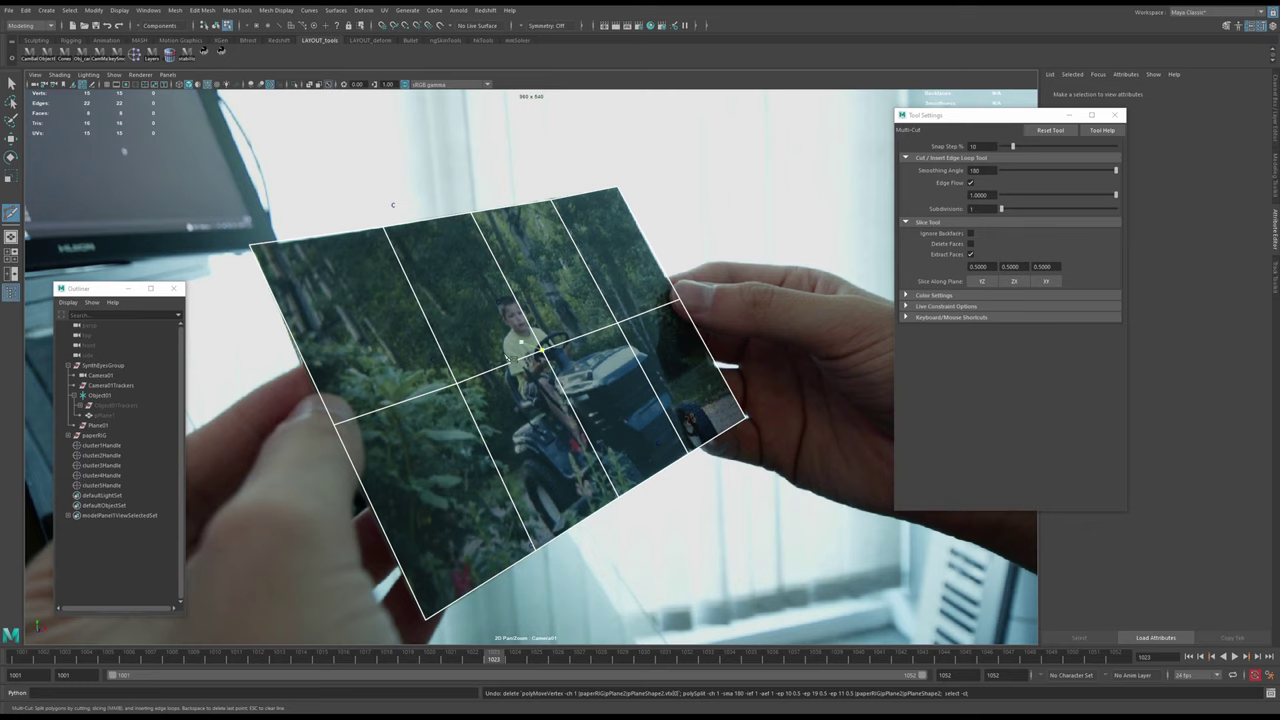
# - Insert edge-flow loops in both directions until the paper plane is divided into an 8 by 8 grid
pyautogui.keyDown('ctrl'); pyautogui.click(408, 398); pyautogui.keyUp('ctrl')
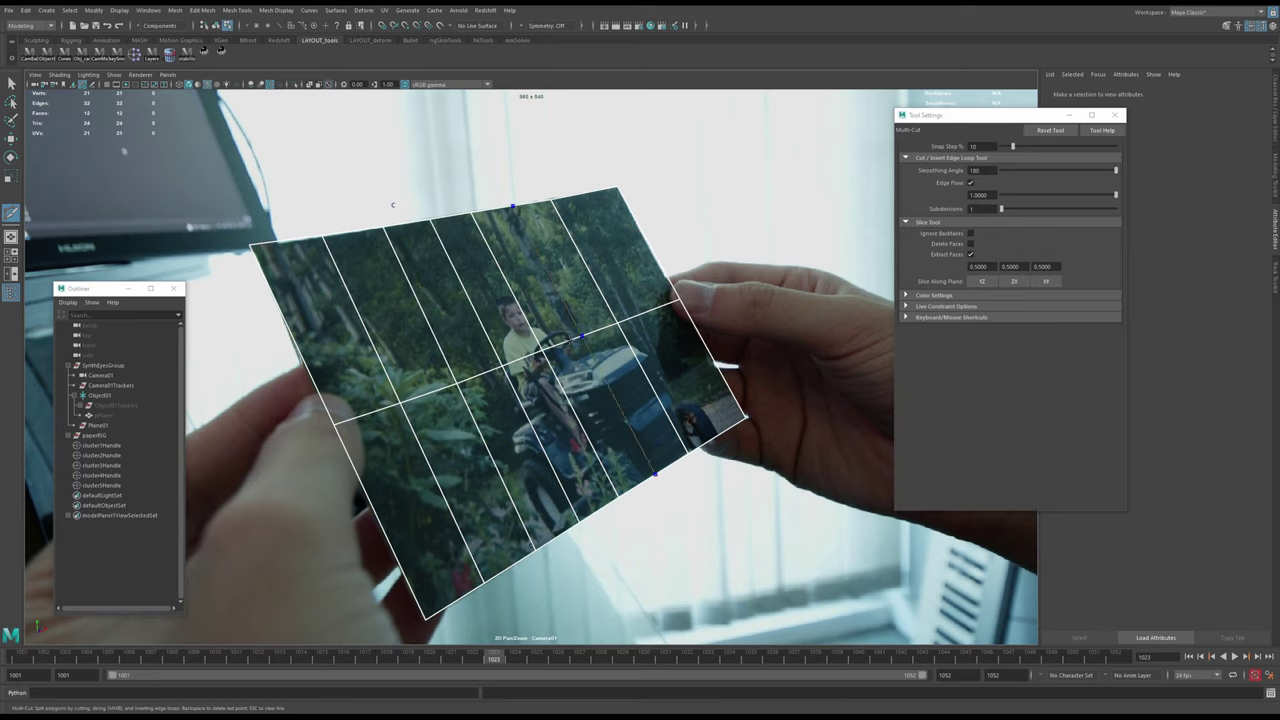
pyautogui.keyDown('ctrl'); pyautogui.click(679, 347); pyautogui.keyUp('ctrl')
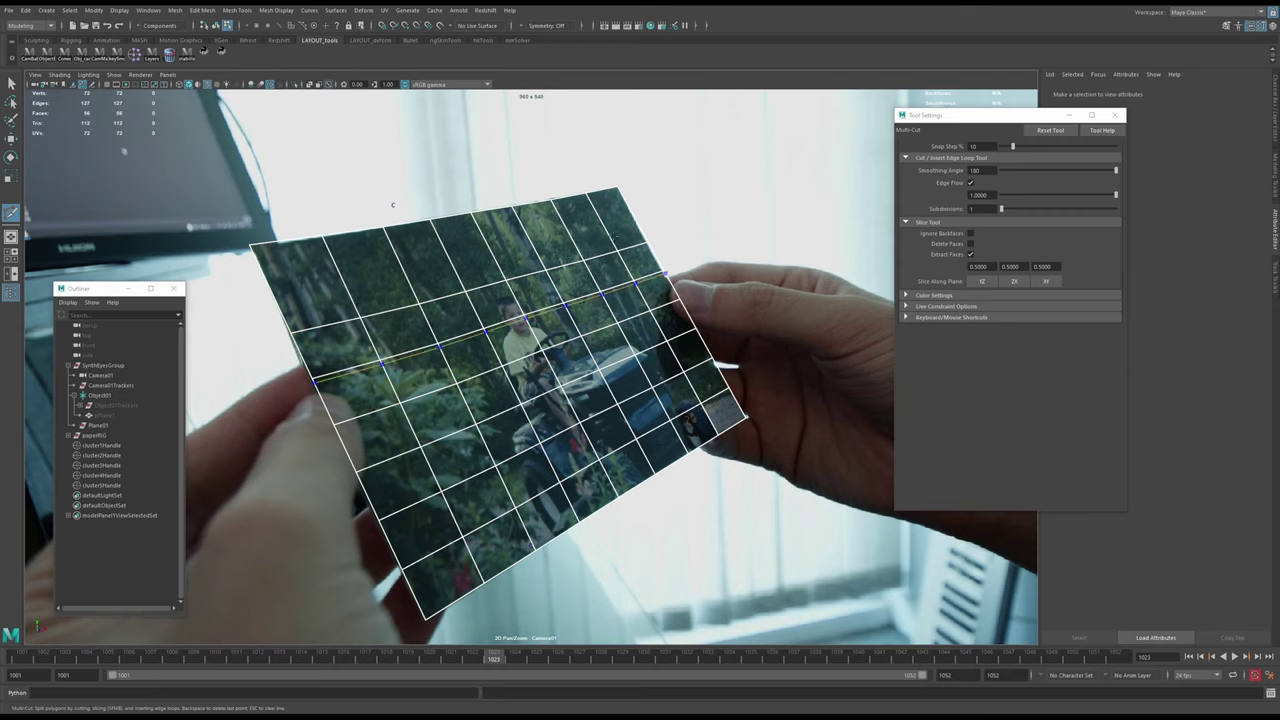
pyautogui.press('w')
pyautogui.moveTo(587, 261); pyautogui.dragTo(632, 246, button='right')
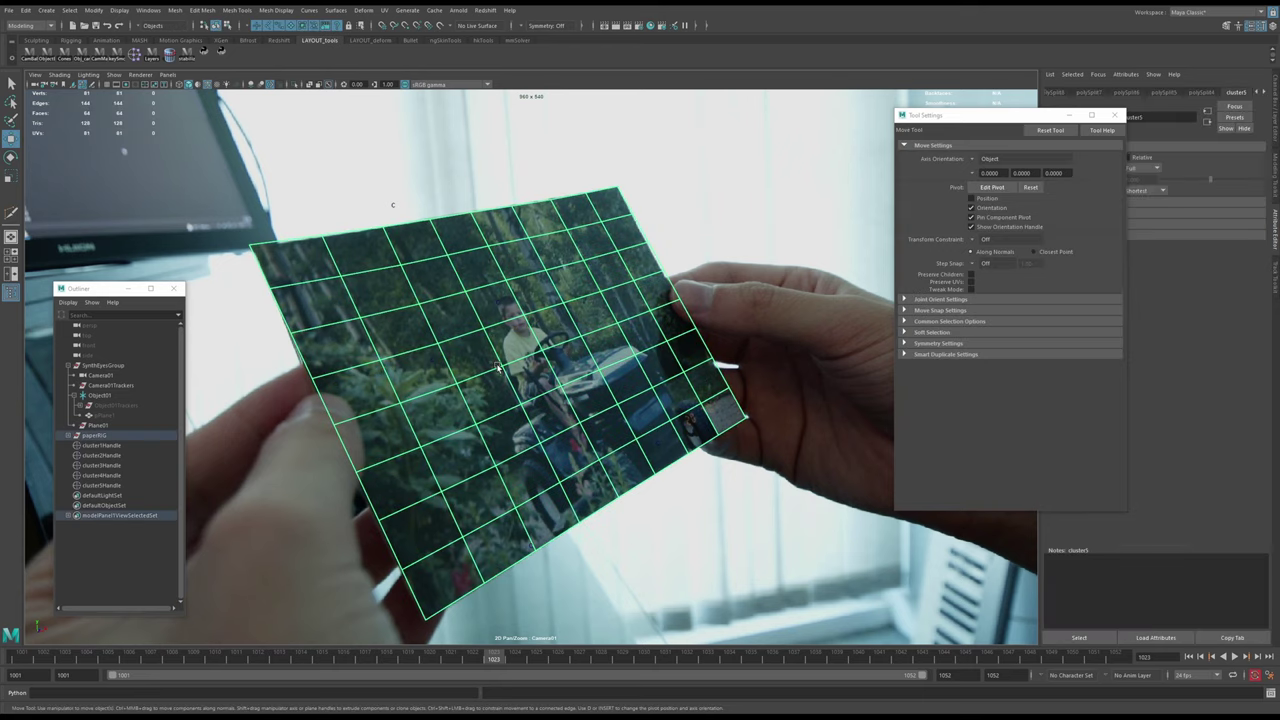
# - Return to the full camera view without 2D pan/zoom and replay the clip to check the subdivided plane against the footage
pyautogui.moveTo(708, 362); pyautogui.dragTo(661, 448, button='right')
pyautogui.moveTo(661, 448); pyautogui.dragTo(638, 461, button='middle')
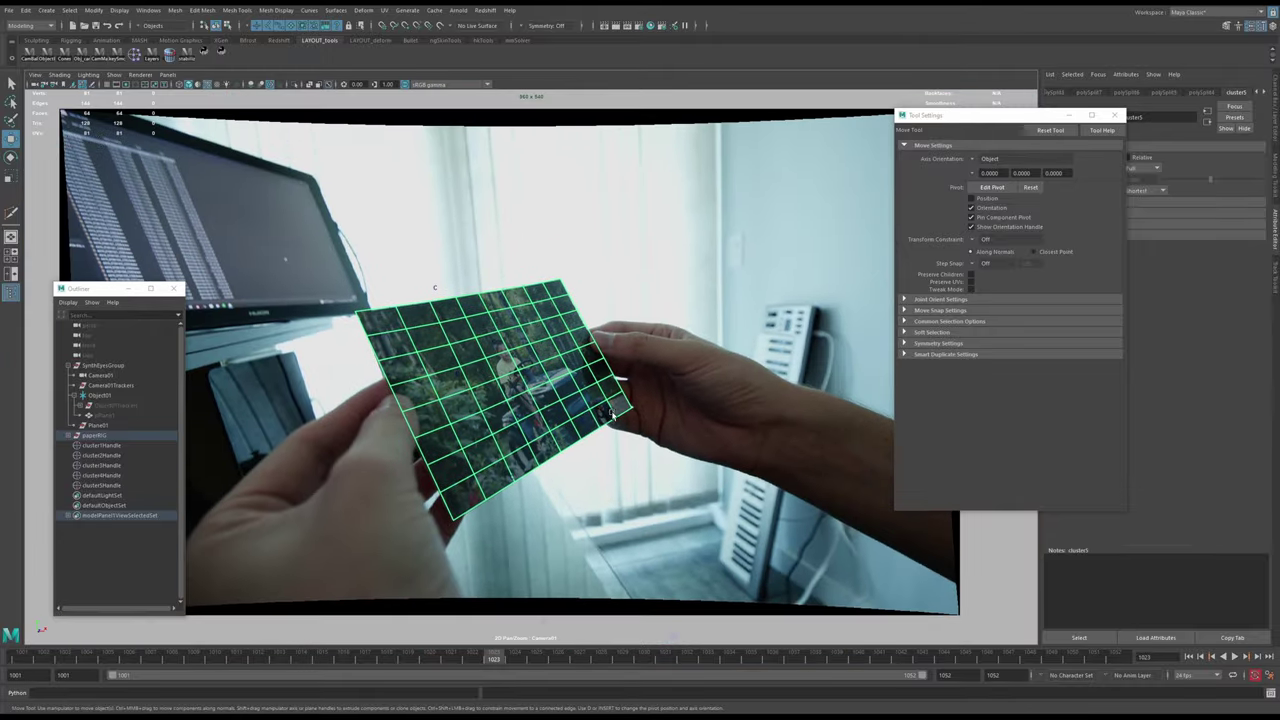
pyautogui.press('\\')
pyautogui.moveTo(752, 663); pyautogui.dragTo(22, 640)
pyautogui.click(424, 566)
pyautogui.click(424, 566)
pyautogui.hotkey('alt', 'v')
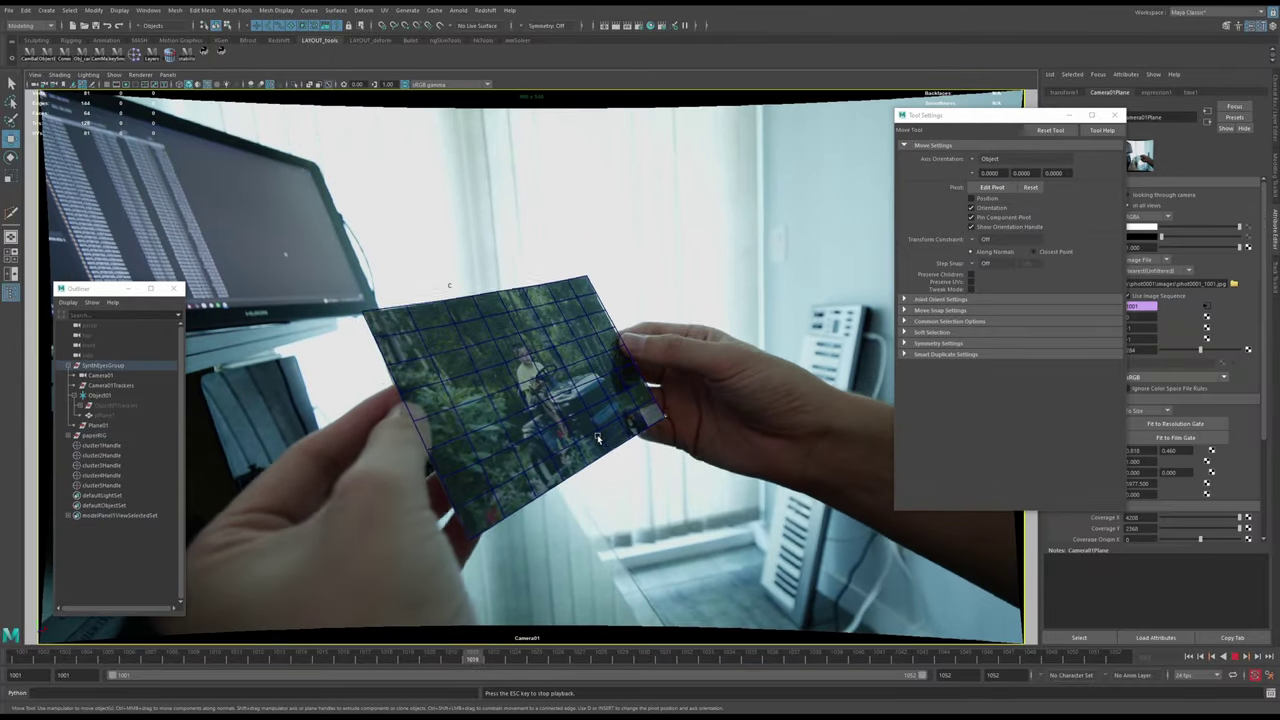
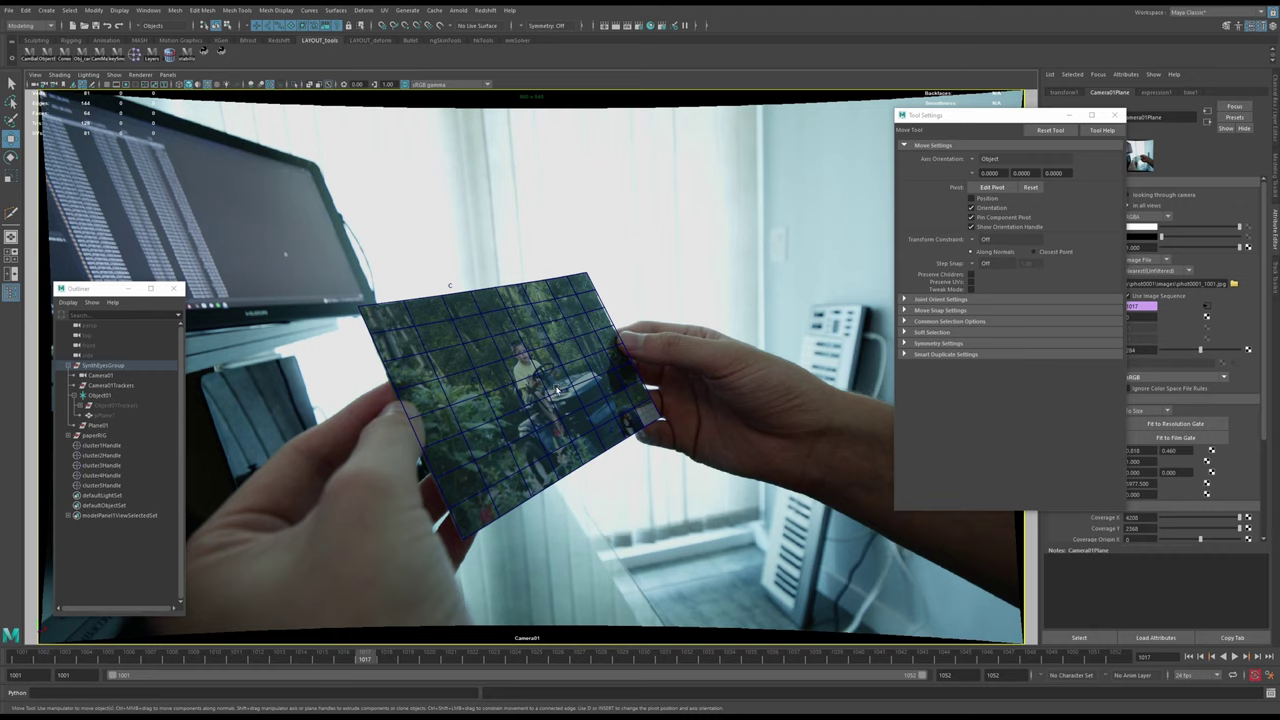
pyautogui.hotkey('alt', 'v')
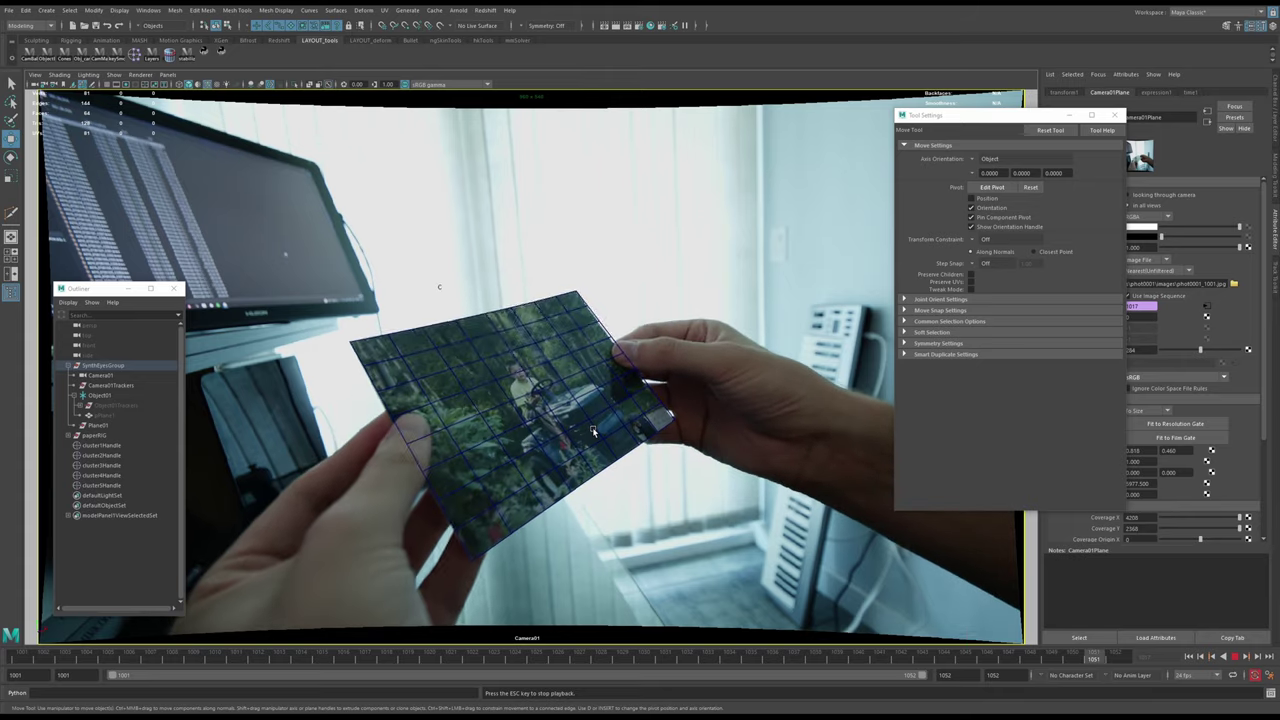
pyautogui.press('Escape')
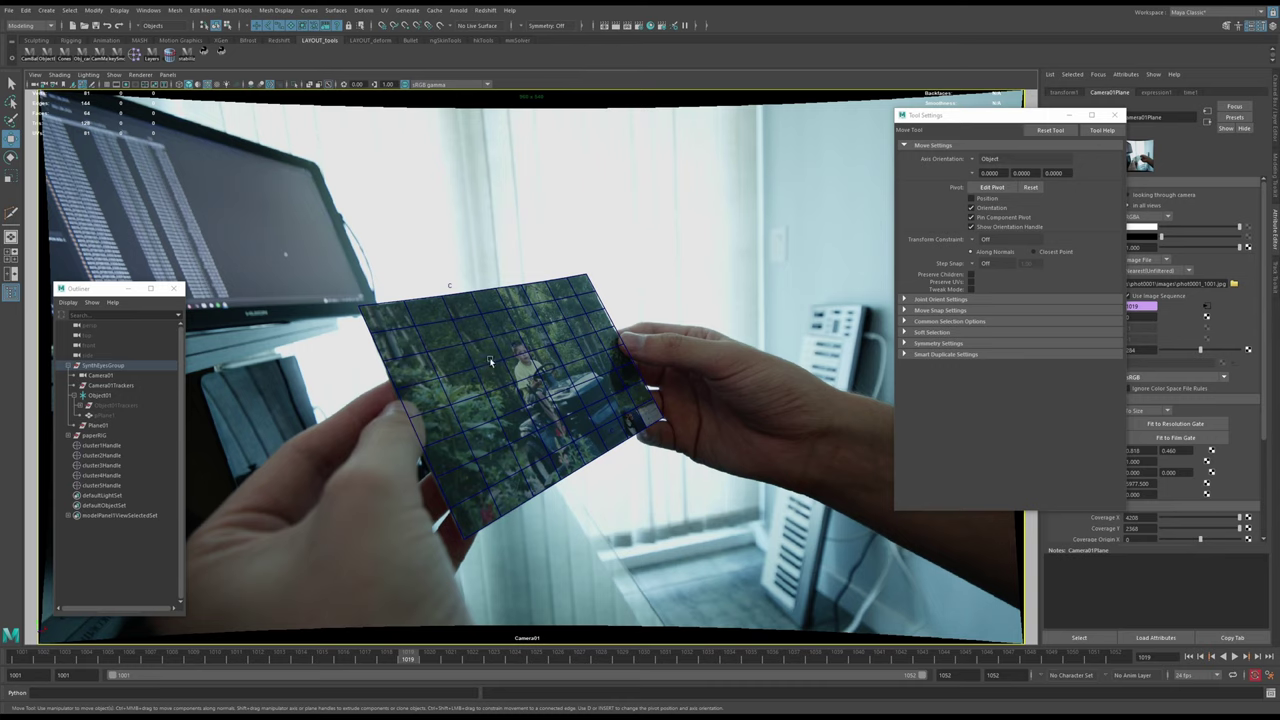
pyautogui.hotkey('alt', 'v')
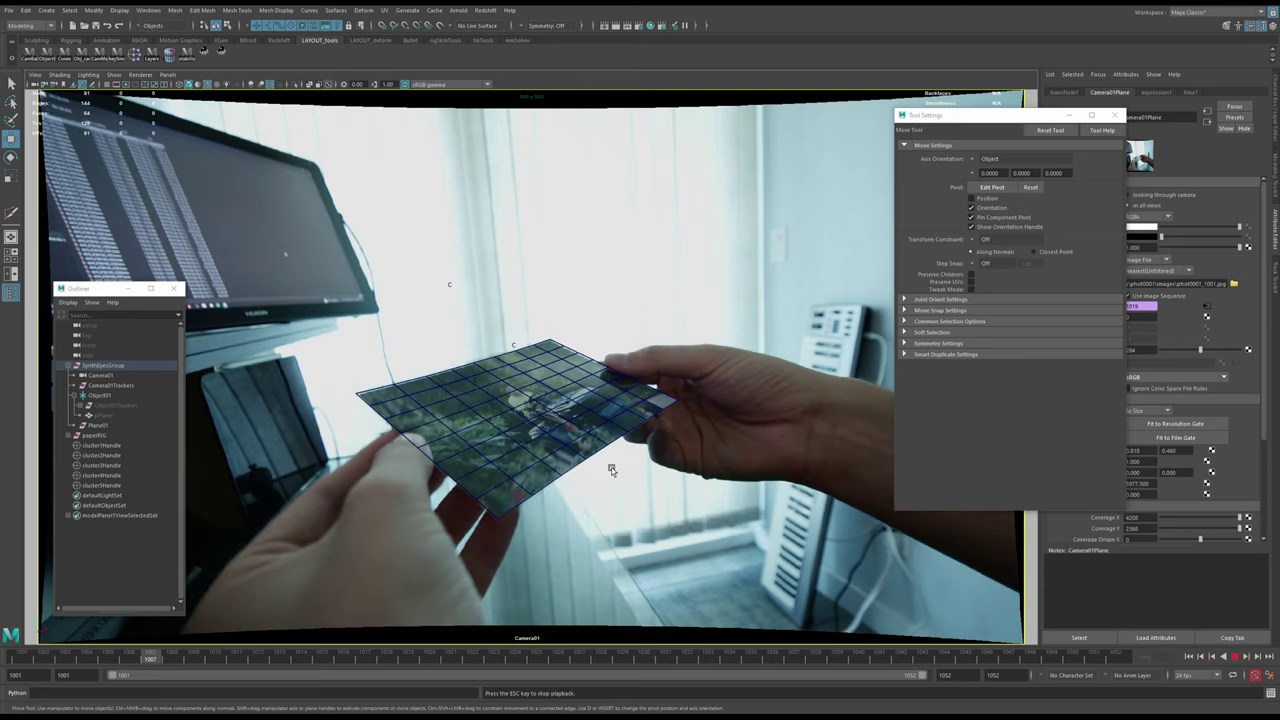
pyautogui.press('Escape')
# - Save the scene, and assign the paper plane to a new display layer coloured yellow
pyautogui.click(608, 458)
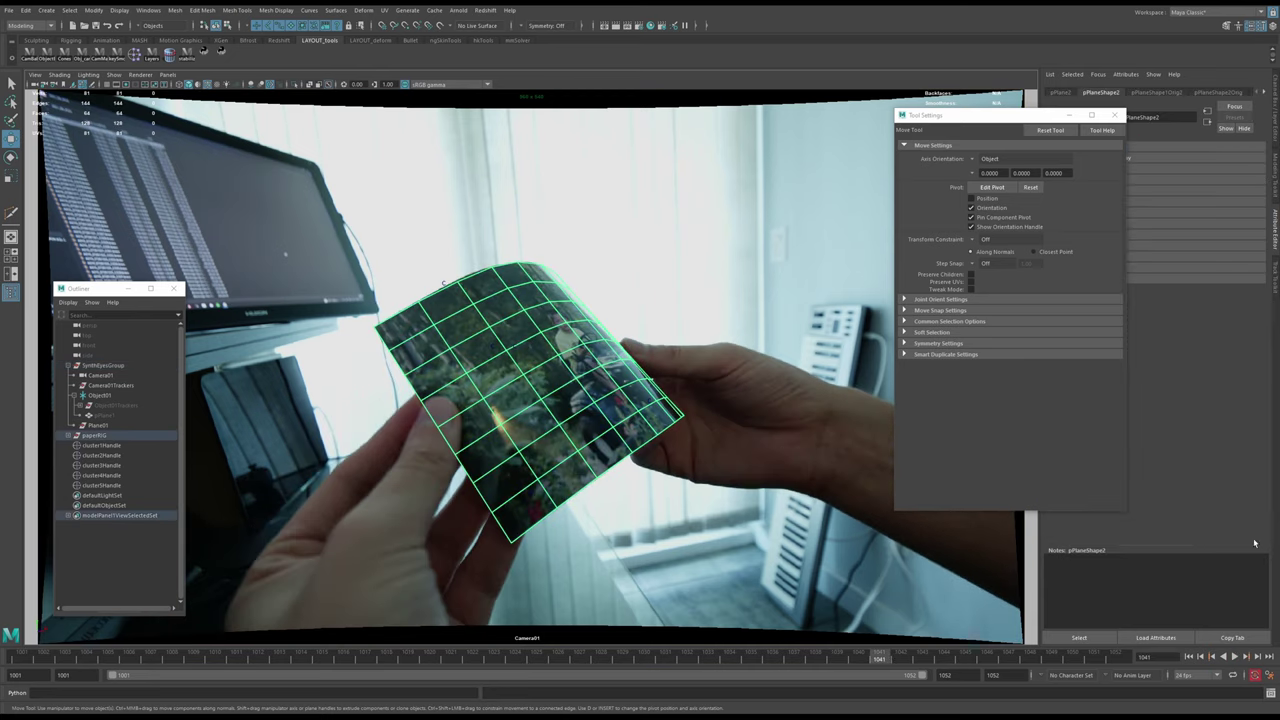
pyautogui.hotkey('ctrl', 's')
pyautogui.hotkey('ctrl', 'a')
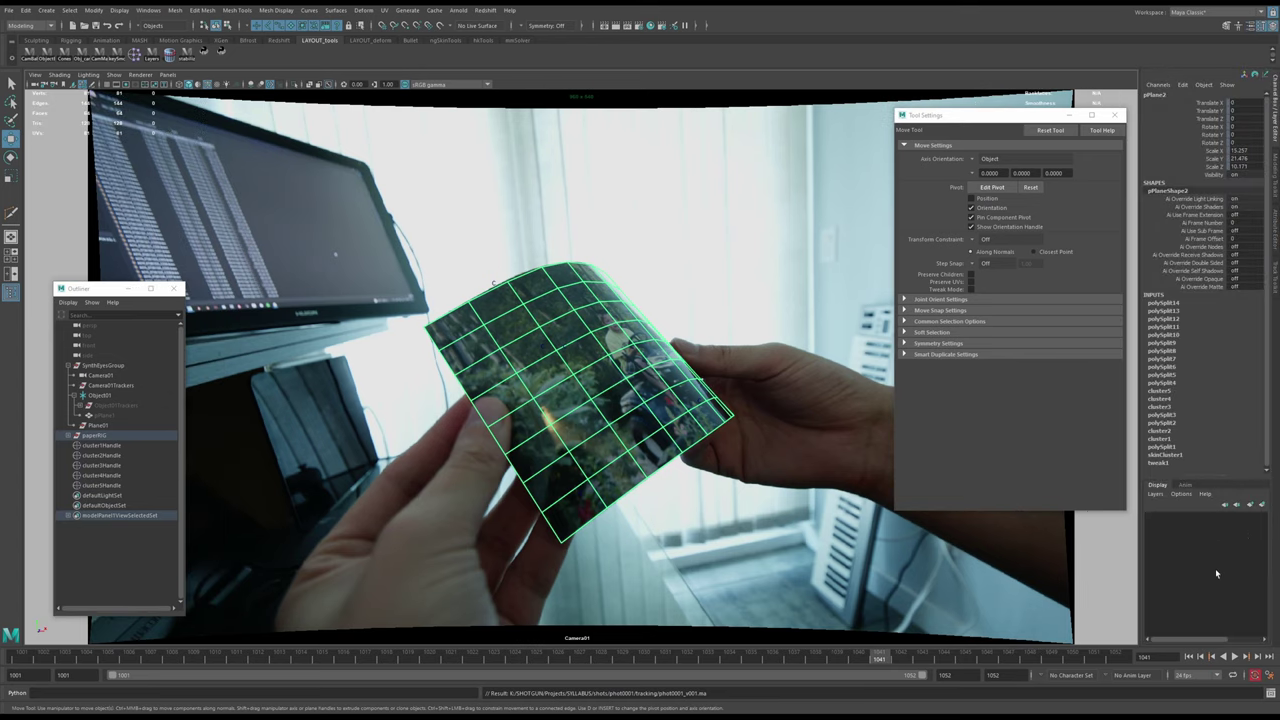
pyautogui.click(1262, 508)
pyautogui.doubleClick(1190, 520)
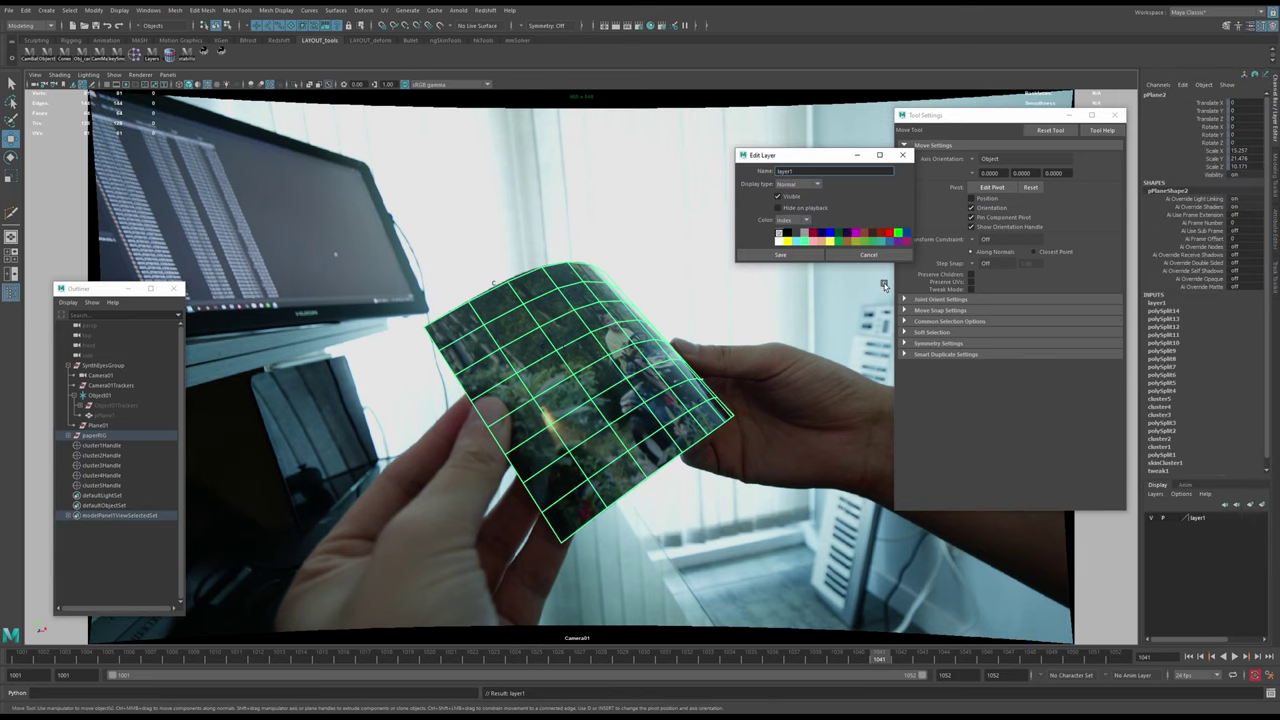
pyautogui.click(788, 242)
pyautogui.click(781, 255)
pyautogui.click(762, 294)
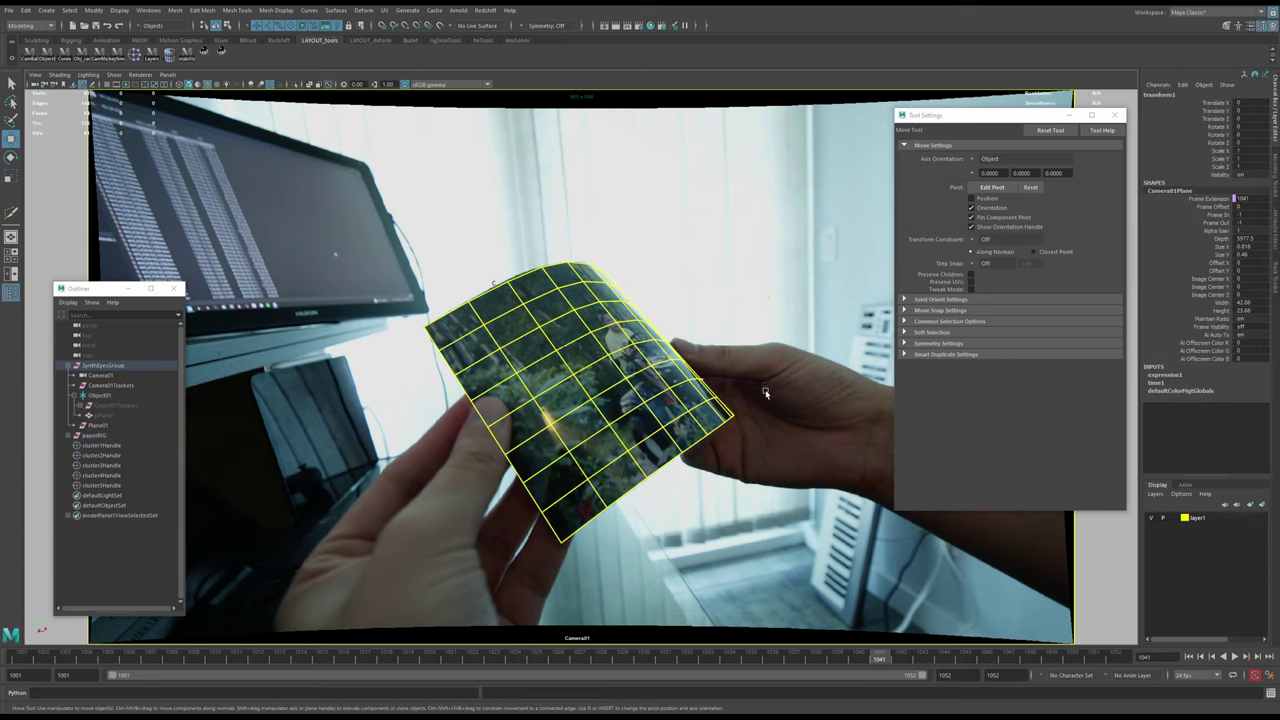
# - Replay the clip to check the yellow wireframe over the photo, and go to frame 1016
pyautogui.hotkey('alt', 'v')
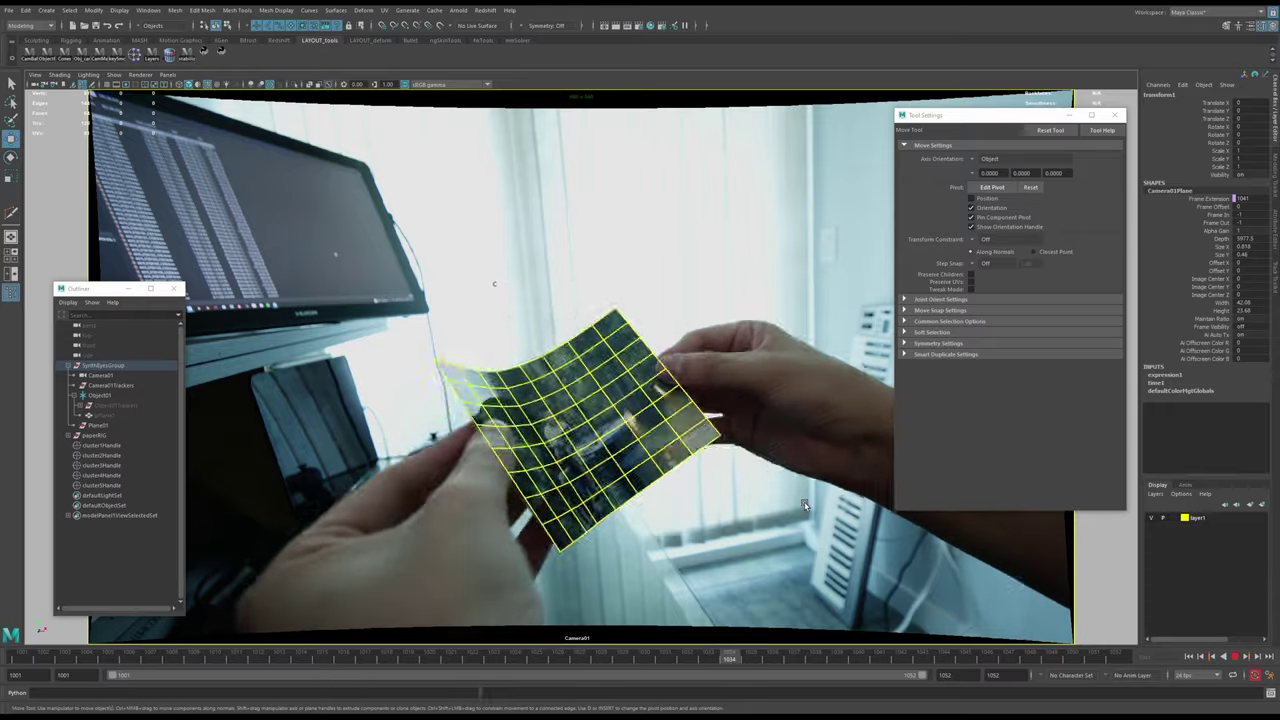
pyautogui.press('Escape')
pyautogui.moveTo(640, 664); pyautogui.dragTo(345, 652)
# - Duplicate the paper plane in the perspective view, and expand the paperRIG group to show the copy
pyautogui.click(563, 457)
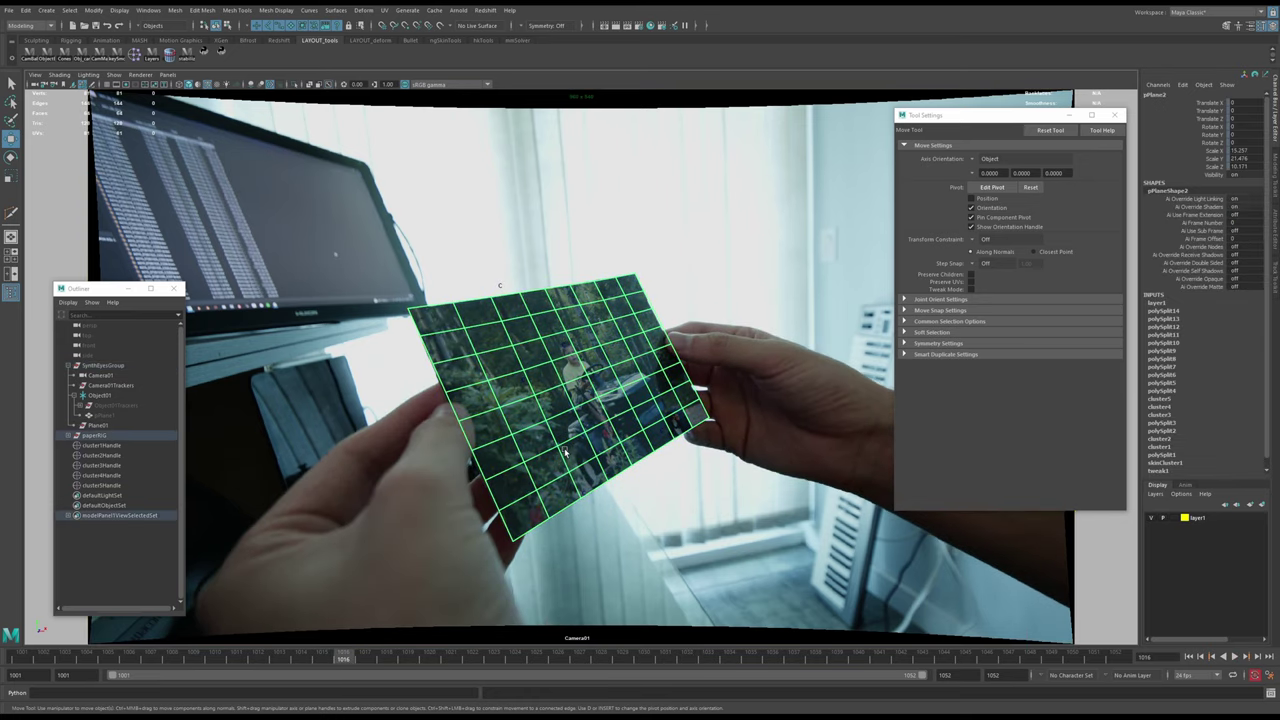
pyautogui.press('space')
pyautogui.press('space')
pyautogui.scroll(-5, 545, 356)
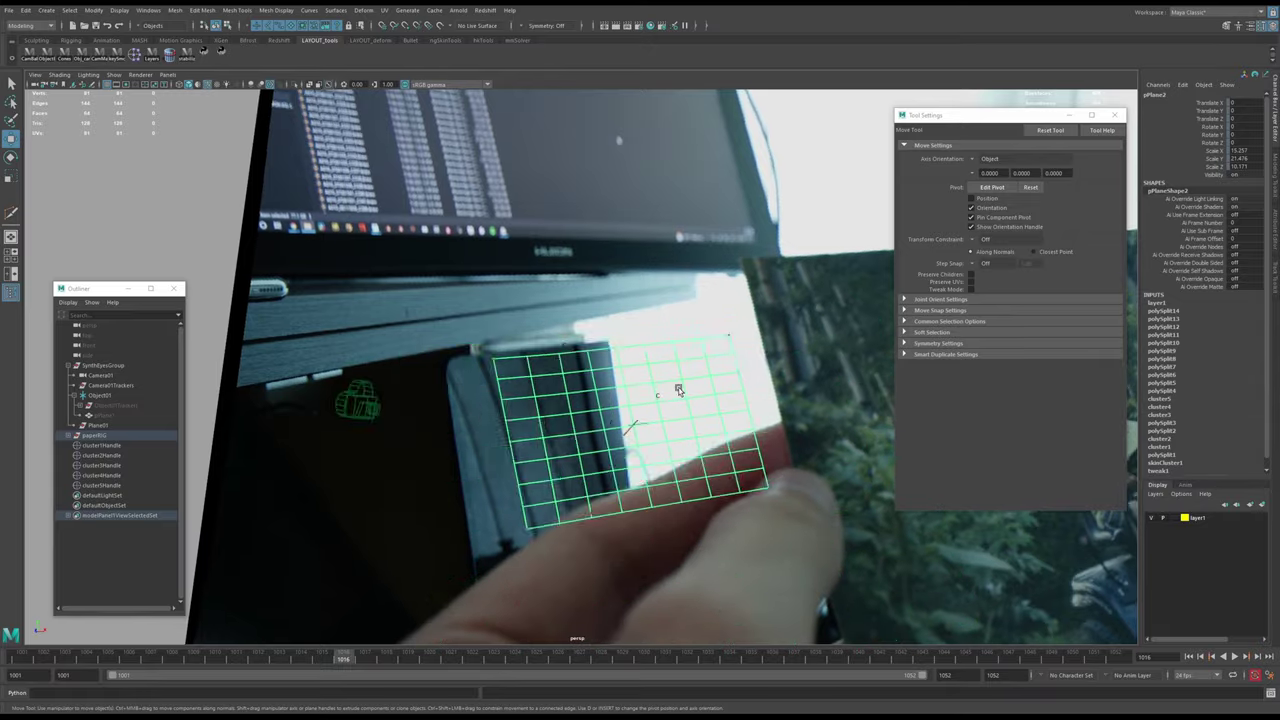
pyautogui.keyDown('alt'); pyautogui.moveTo(604, 330); pyautogui.dragTo(622, 383); pyautogui.keyUp('alt')
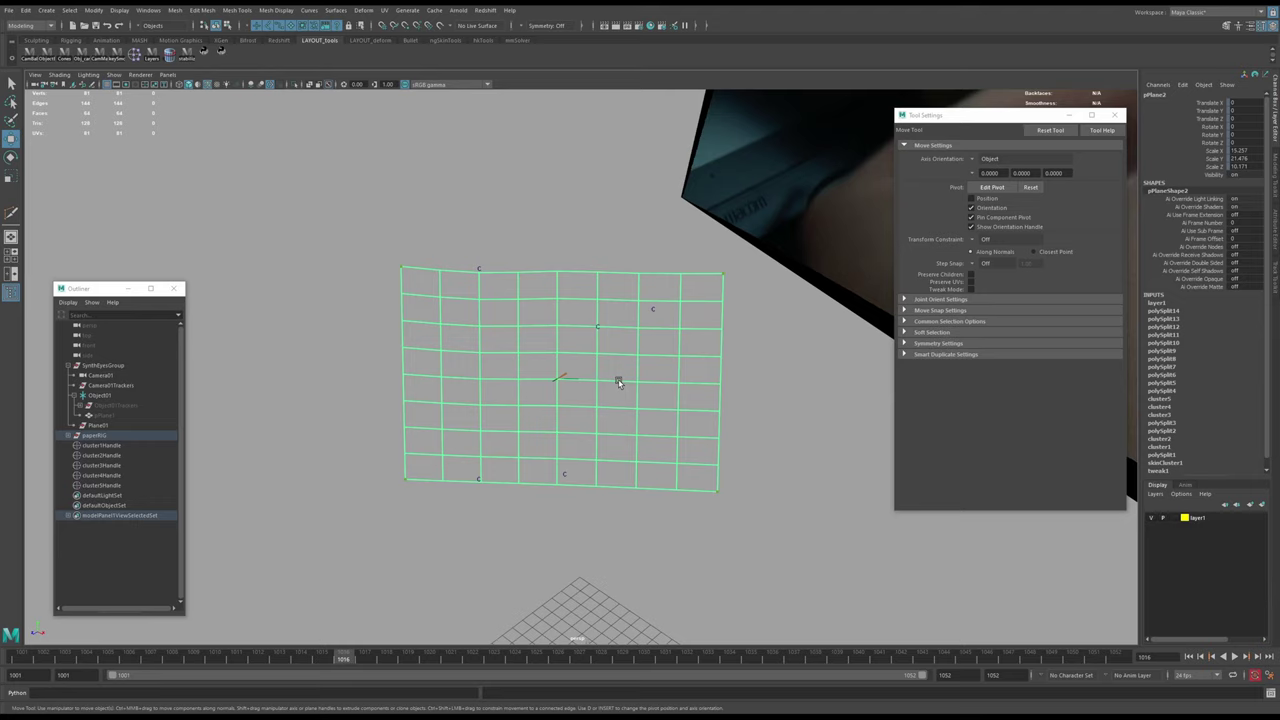
pyautogui.hotkey('ctrl', 'd')
pyautogui.scroll(-5, 603, 417)
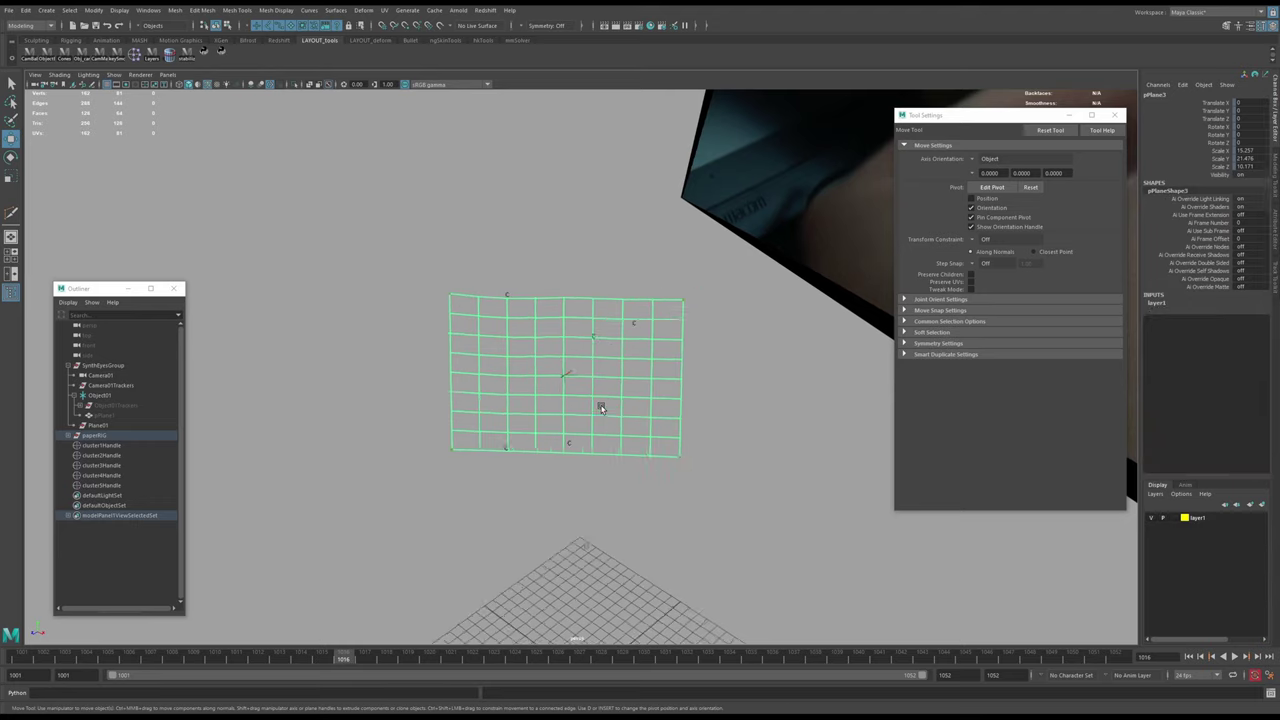
pyautogui.click(72, 437)
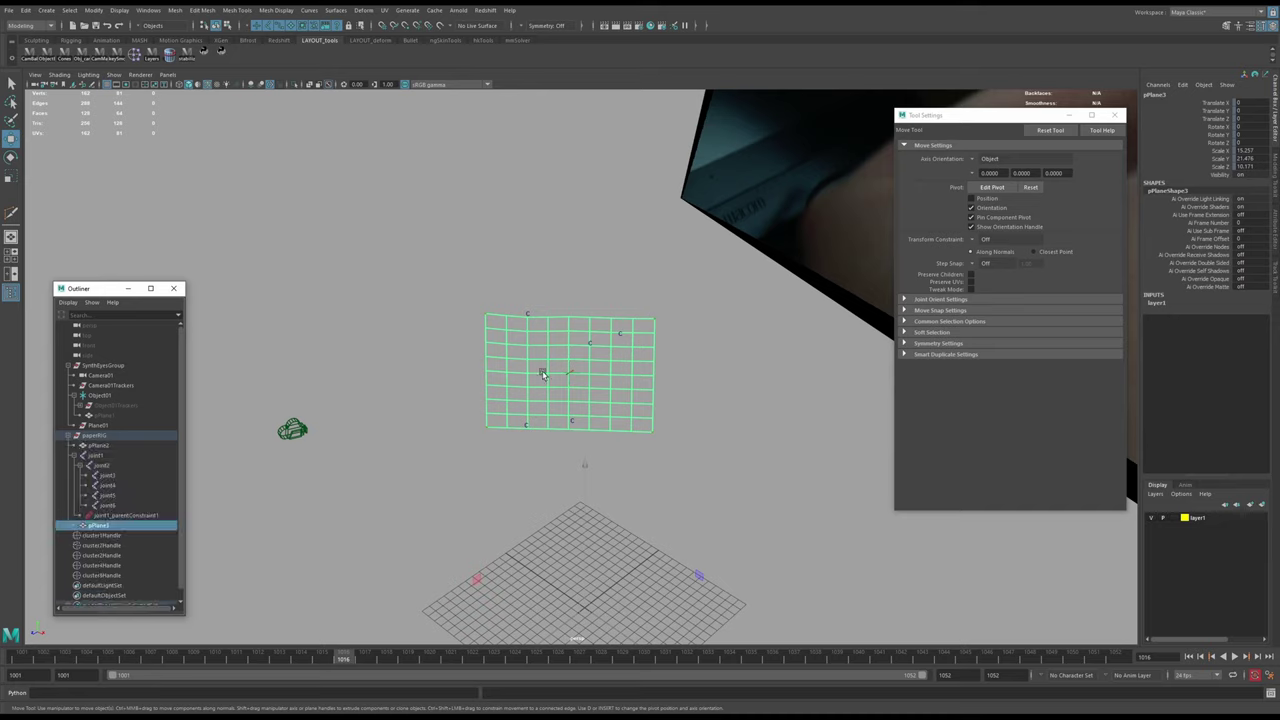
# - Unlock the duplicate plane's translate, rotate and scale channels, and move it off the original
pyautogui.moveTo(1212, 106); pyautogui.dragTo(1212, 173)
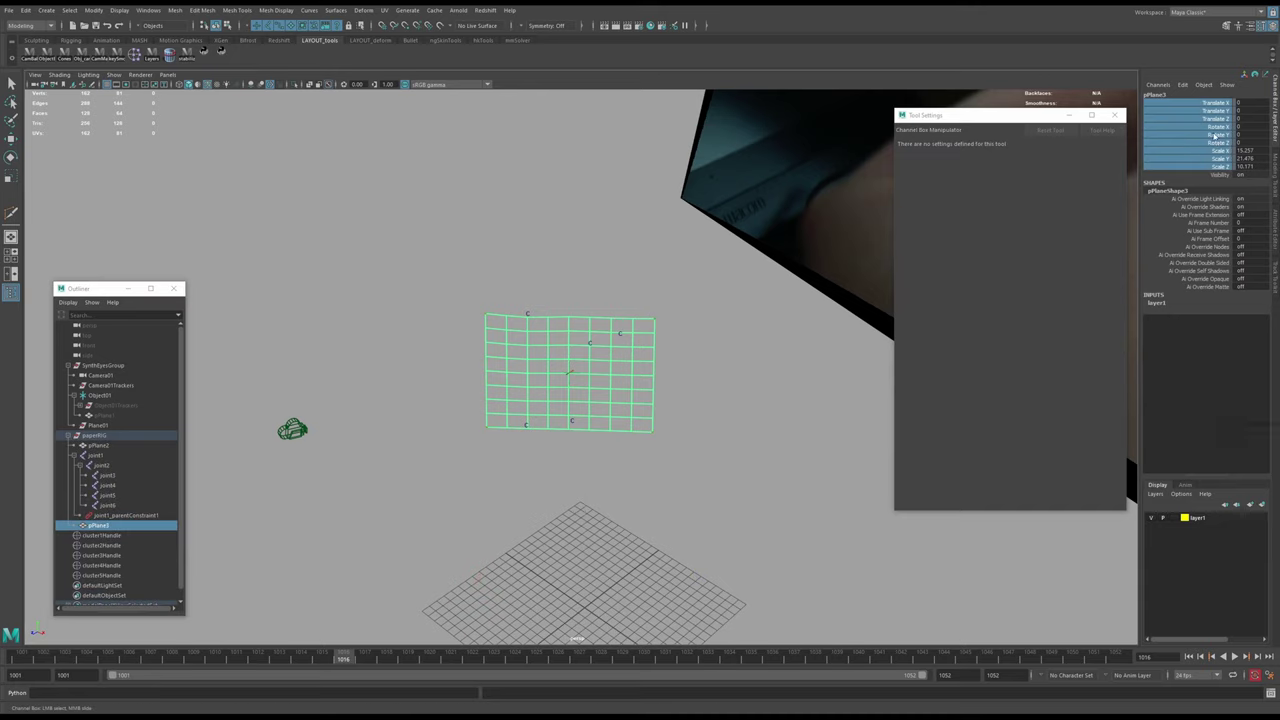
pyautogui.rightClick(1215, 136)
pyautogui.click(1200, 361)
pyautogui.press('w')
pyautogui.moveTo(640, 399); pyautogui.dragTo(641, 327, button='middle')
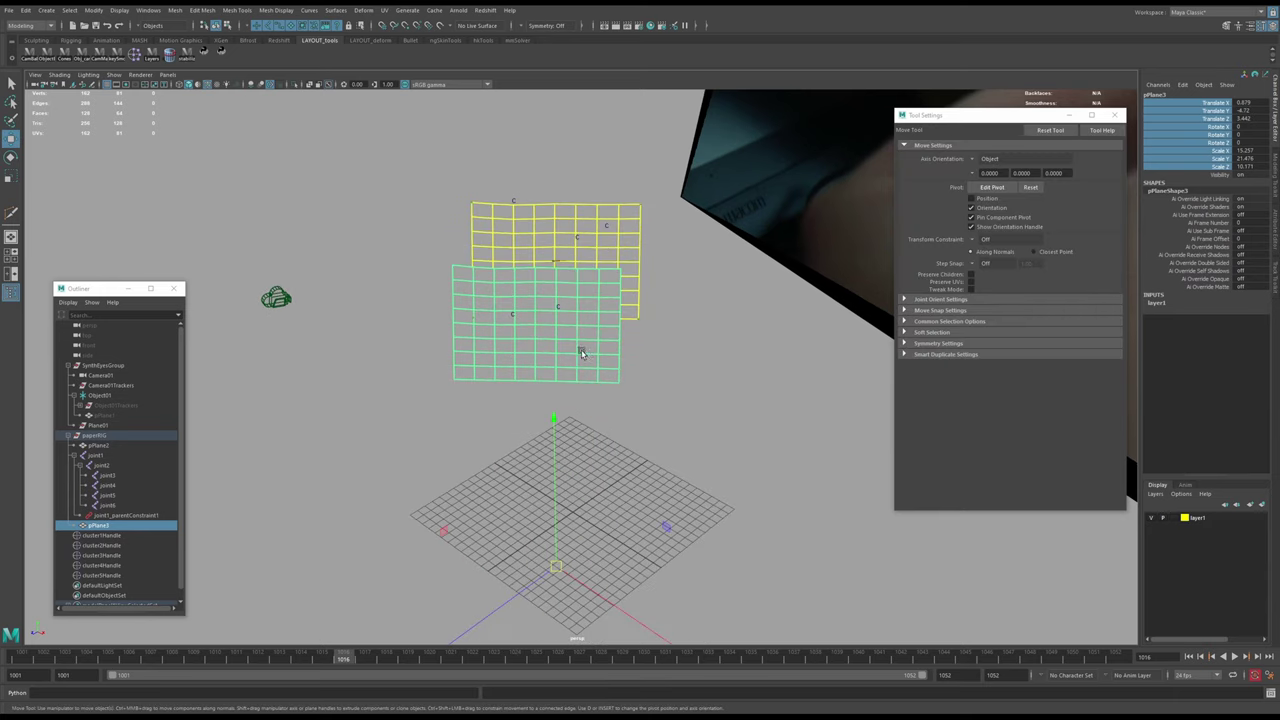
# - Place the duplicate's pivot at the middle of its mesh, and snap the plane to the grid's centre
pyautogui.press('d')
pyautogui.moveTo(604, 366); pyautogui.dragTo(537, 322, button='middle')
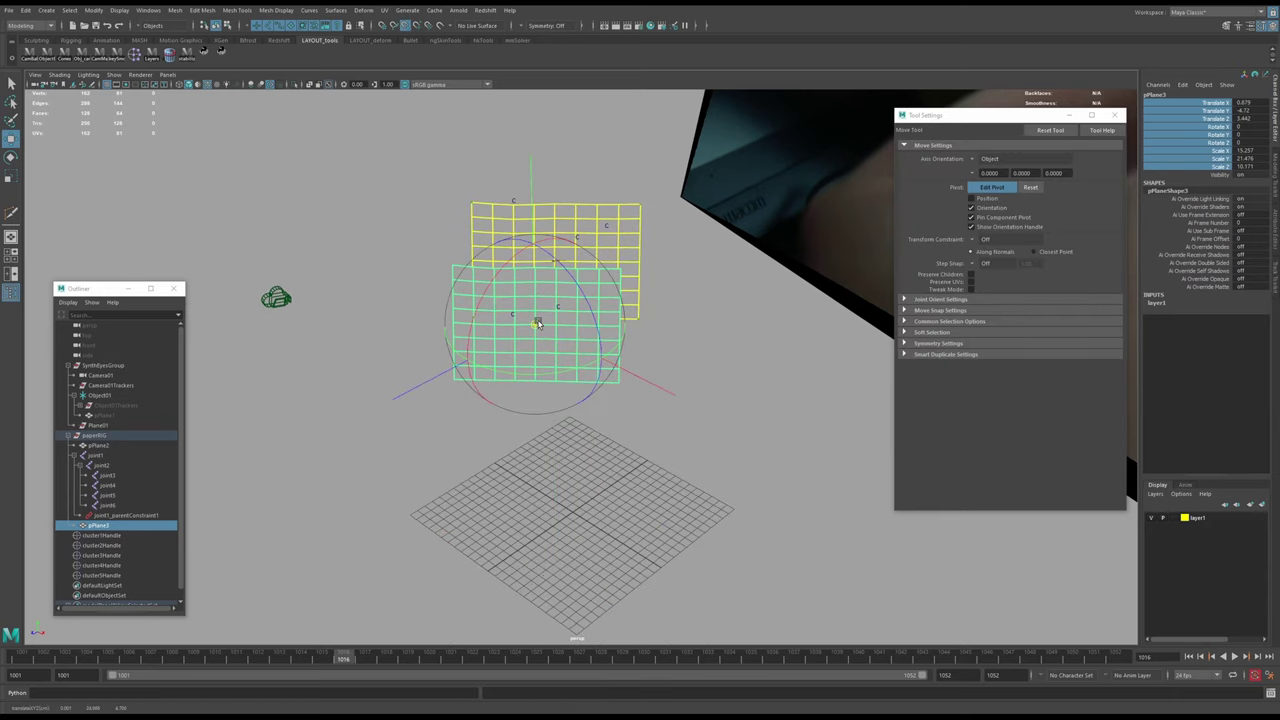
pyautogui.moveTo(577, 520)
pyautogui.mouseDown(button='middle')
pyautogui.moveTo(637, 496)
pyautogui.moveTo(572, 515)
pyautogui.mouseUp(button='middle')
pyautogui.press('x')
# - Isolate the duplicate plane and free-rotate it until it lies roughly flat on the grid
pyautogui.press('e')
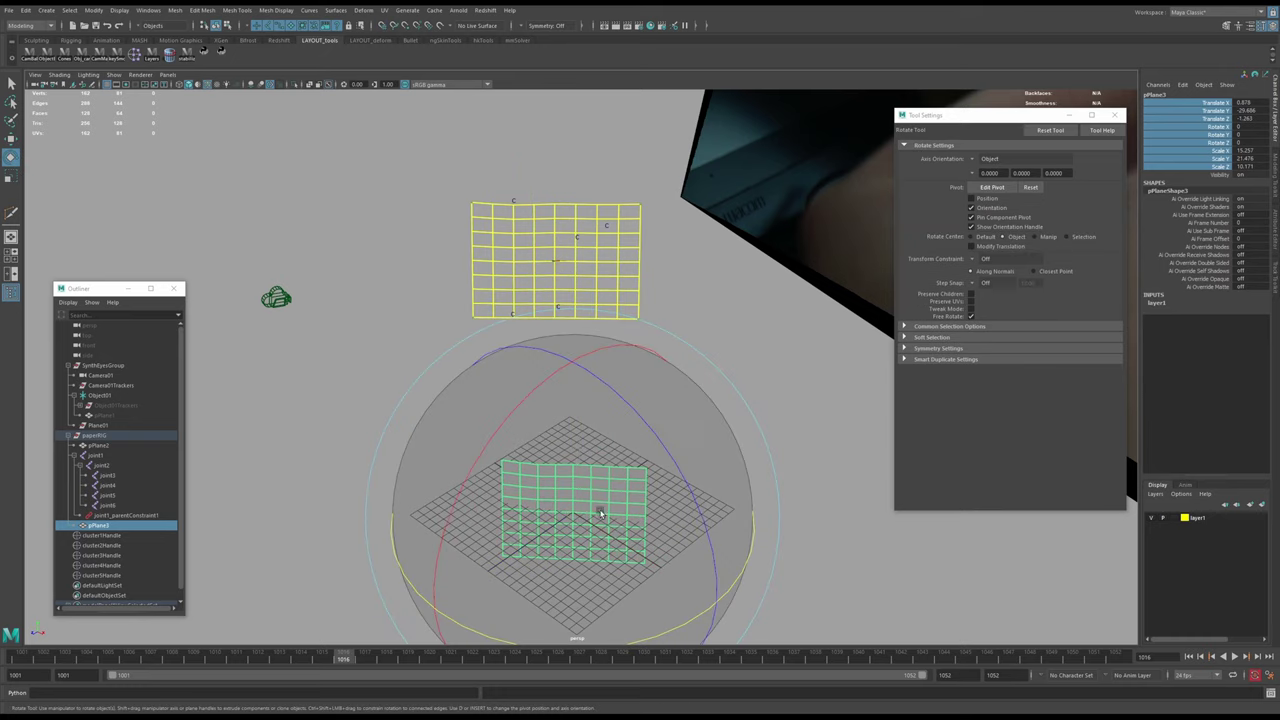
pyautogui.press('f')
pyautogui.keyDown('alt'); pyautogui.moveTo(598, 512); pyautogui.dragTo(547, 456, button='right'); pyautogui.keyUp('alt')
pyautogui.keyDown('alt'); pyautogui.moveTo(546, 456); pyautogui.dragTo(514, 320); pyautogui.keyUp('alt')
pyautogui.keyDown('alt'); pyautogui.moveTo(625, 363); pyautogui.dragTo(622, 412); pyautogui.keyUp('alt')
pyautogui.scroll(-3, 588, 377)
pyautogui.hotkey('ctrl', '1')
pyautogui.scroll(3, 614, 369)
pyautogui.moveTo(694, 513); pyautogui.dragTo(551, 366)
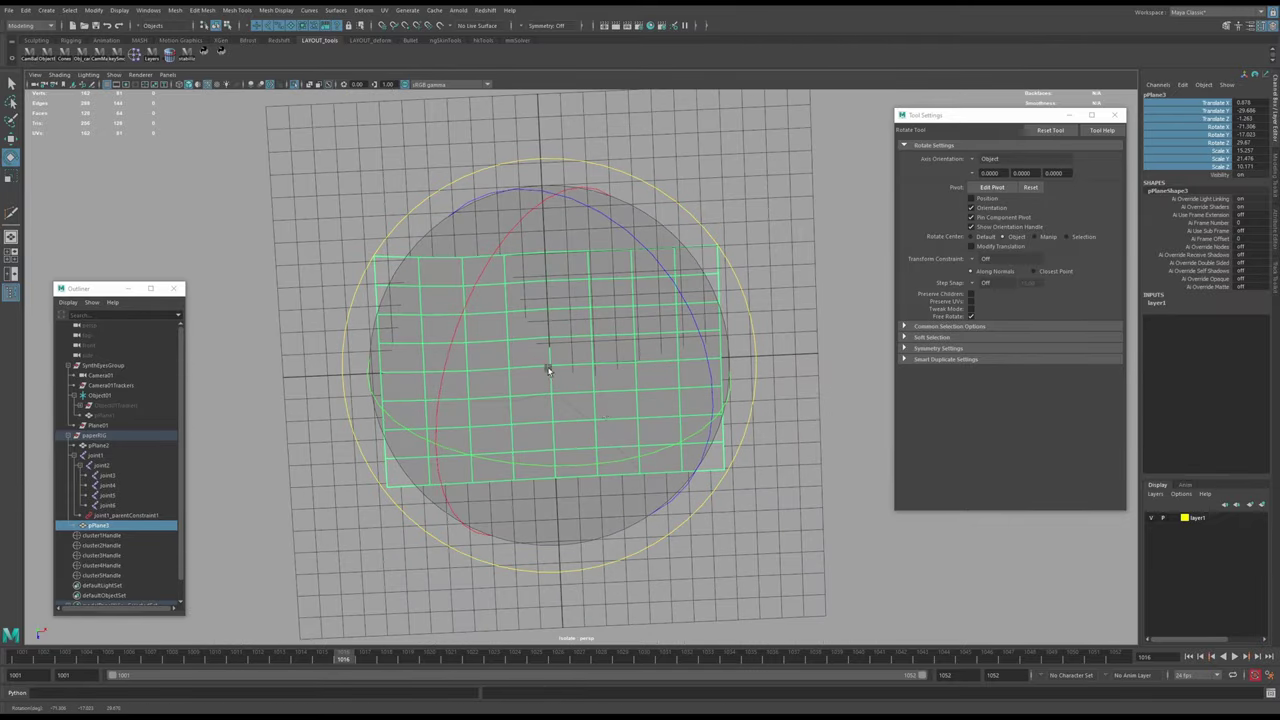
# - Show the duplicate plane's UVs in the UV Editor, arranged beside the mesh, with the texture image display turned off
pyautogui.press('w')
pyautogui.click(384, 11)
pyautogui.click(626, 181)
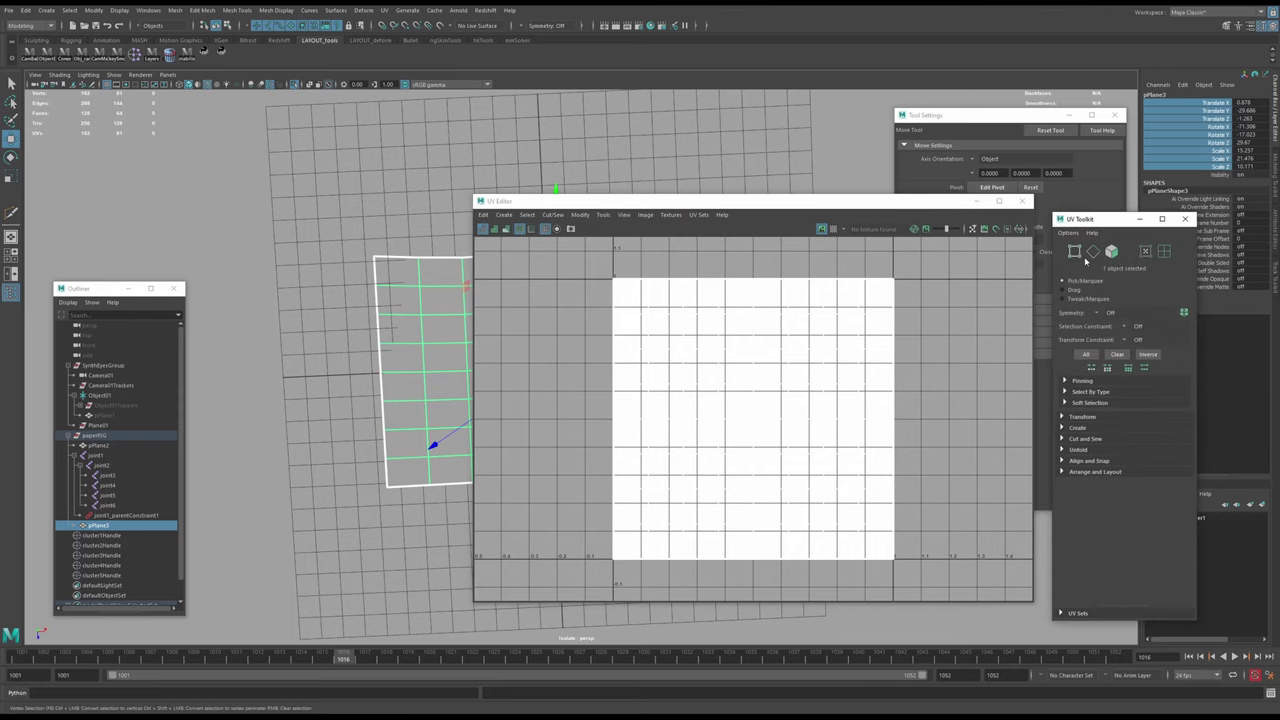
pyautogui.moveTo(924, 204)
pyautogui.mouseDown()
pyautogui.moveTo(919, 217)
pyautogui.moveTo(938, 214)
pyautogui.mouseUp()
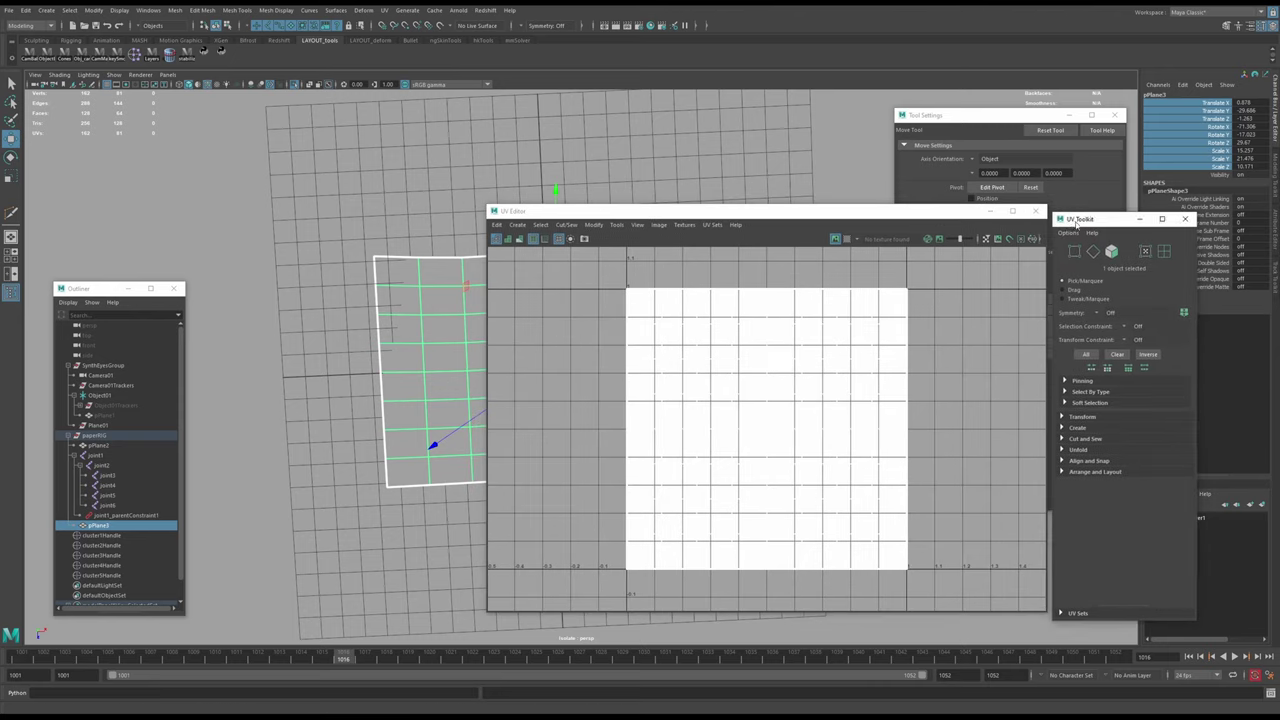
pyautogui.moveTo(1077, 220); pyautogui.dragTo(1080, 210)
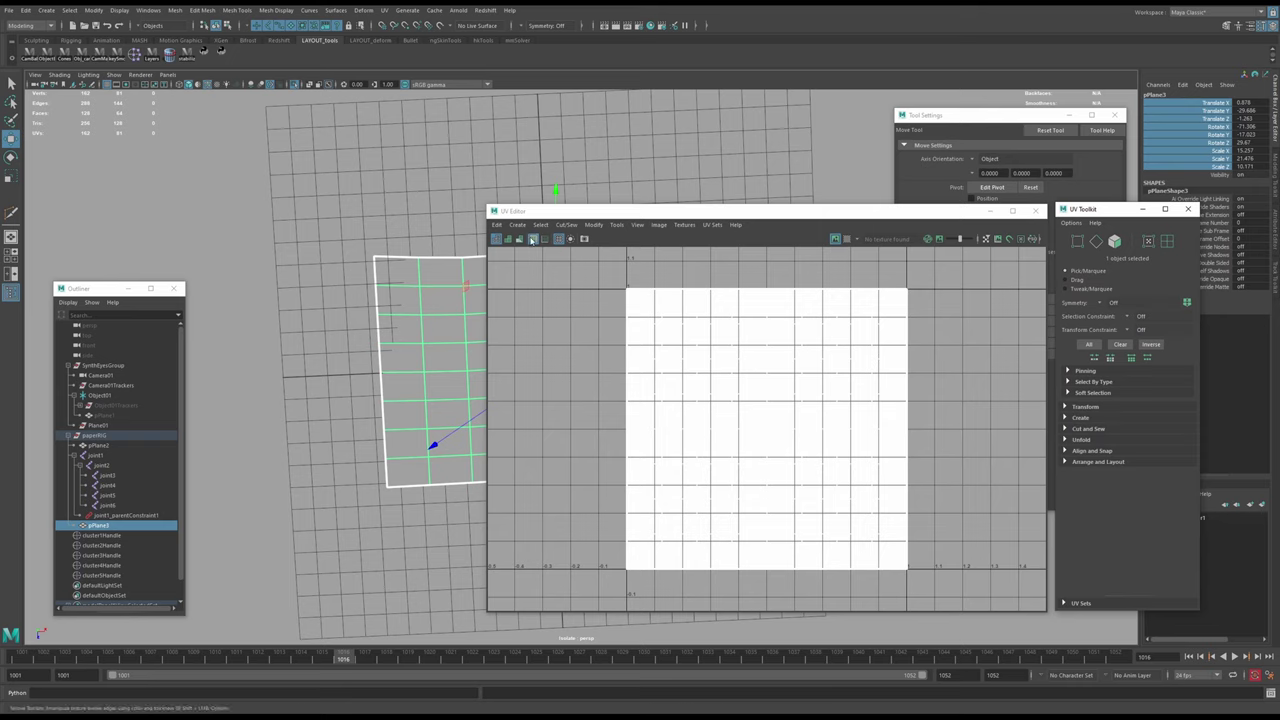
pyautogui.moveTo(488, 207); pyautogui.dragTo(667, 241)
pyautogui.click(836, 273)
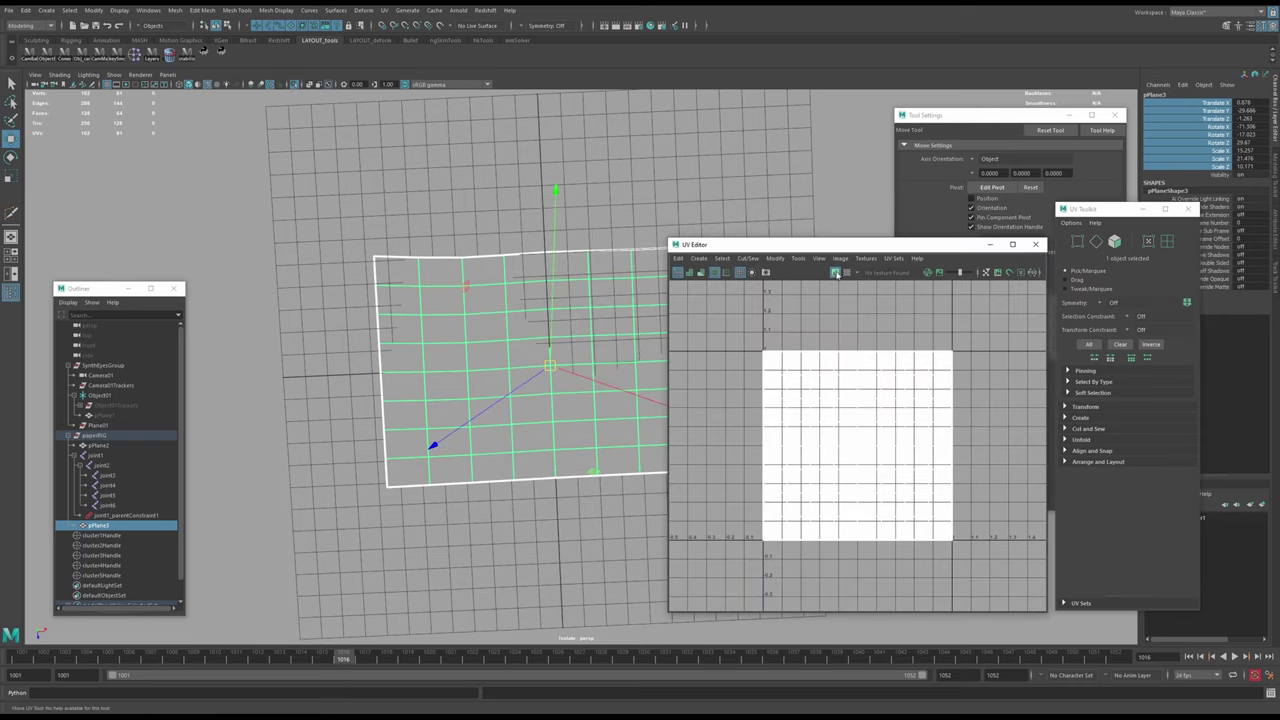
pyautogui.keyDown('alt'); pyautogui.moveTo(563, 366); pyautogui.dragTo(480, 373, button='middle'); pyautogui.keyUp('alt')
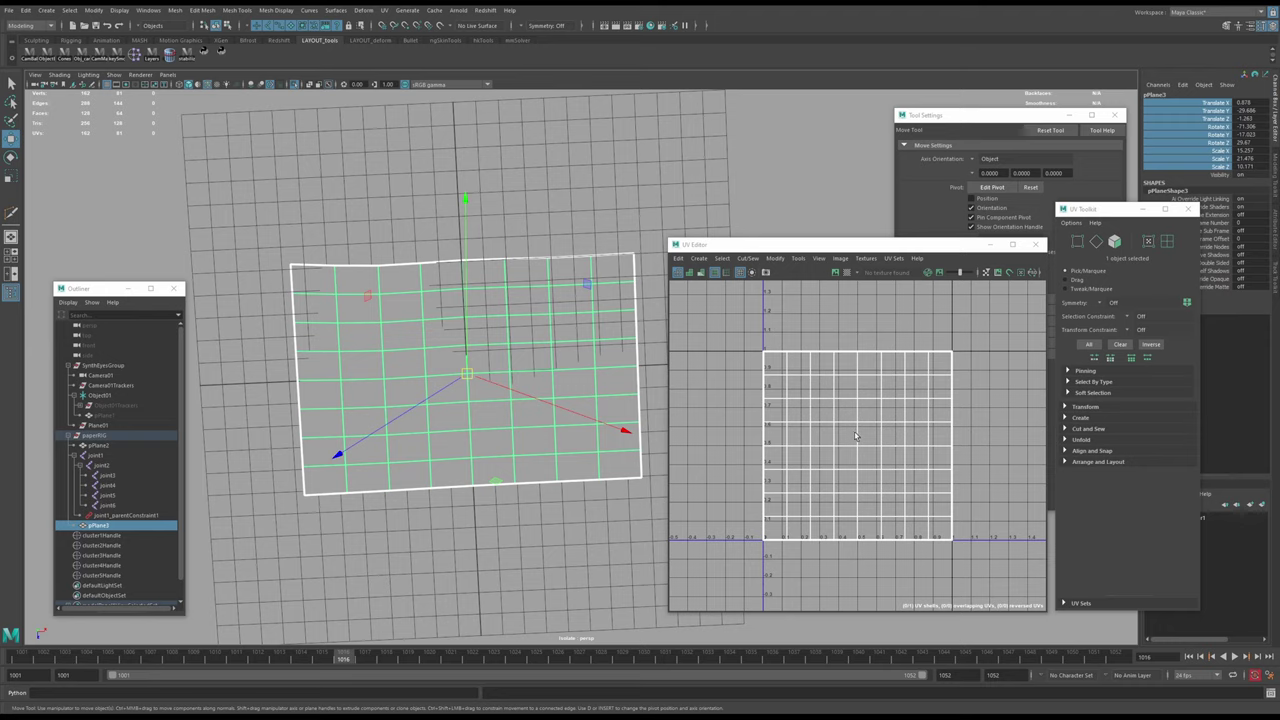
# - Select the plane's UV shell and scale it vertically to about two thirds of its height
pyautogui.rightClick(855, 436)
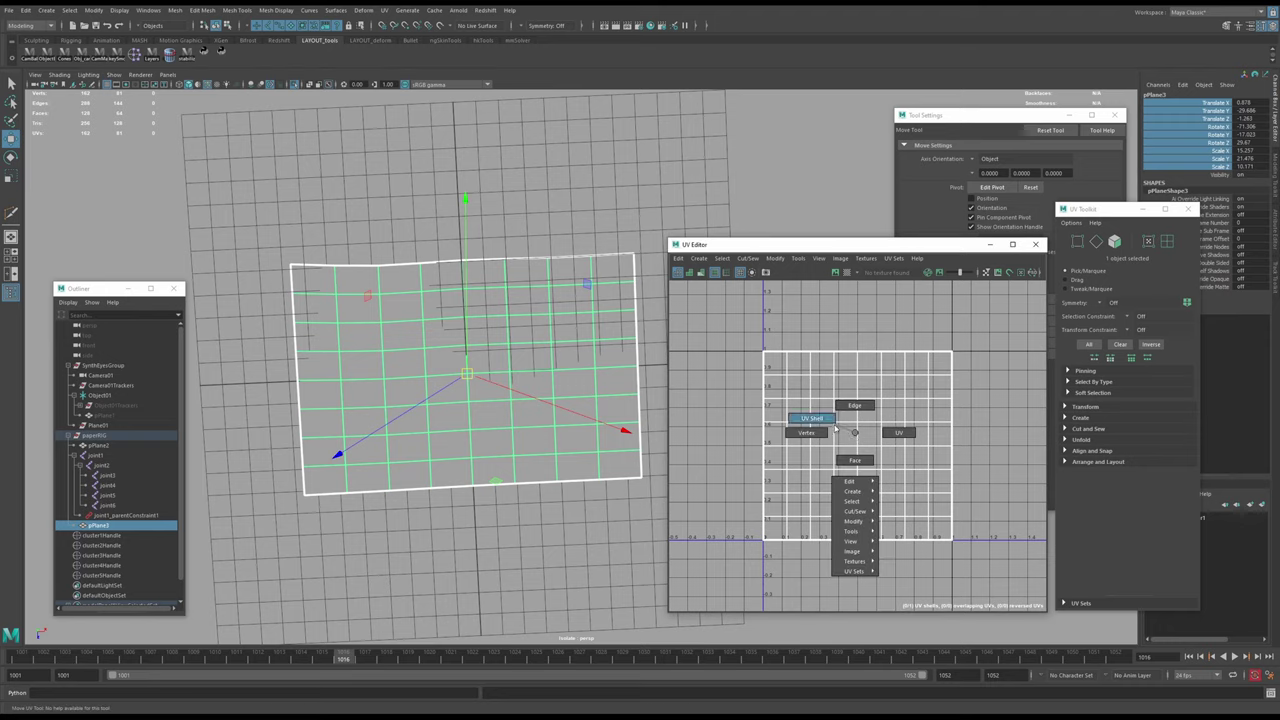
pyautogui.moveTo(838, 430); pyautogui.dragTo(832, 425, button='right')
pyautogui.click(834, 424)
pyautogui.press('r')
pyautogui.moveTo(857, 350); pyautogui.dragTo(846, 432)
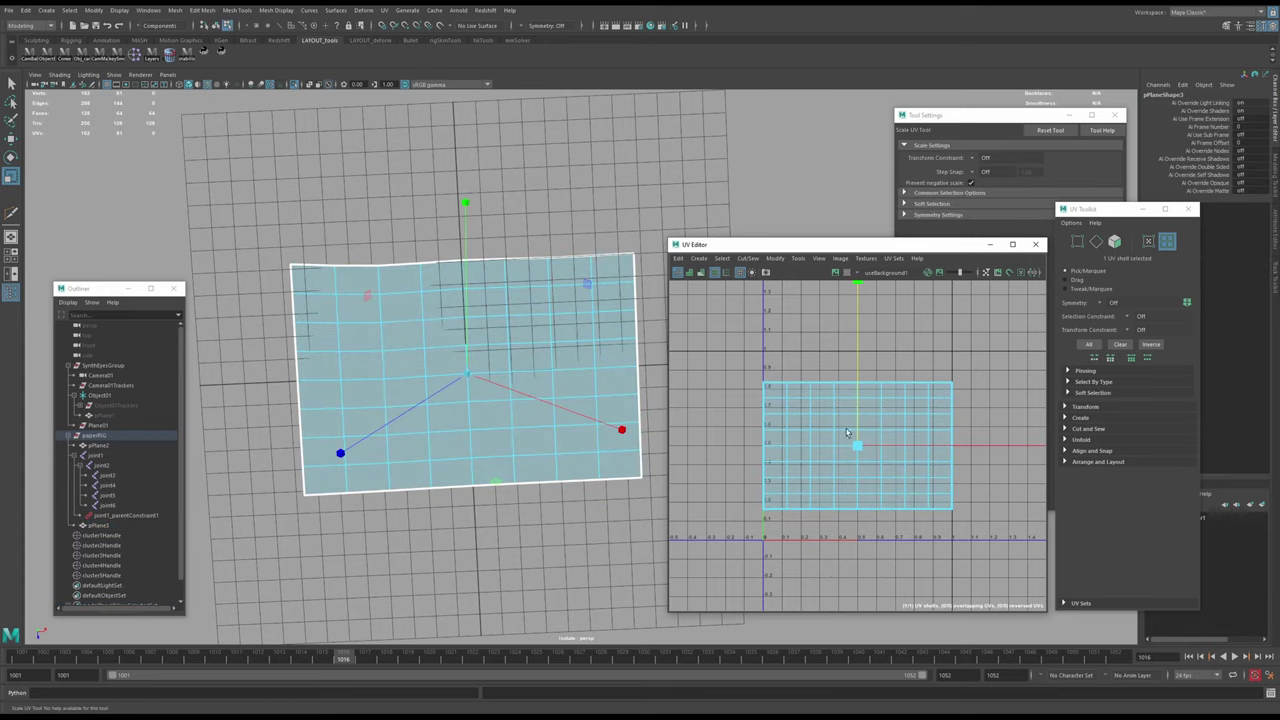
# - Assign a new Lambert material to the duplicate plane and map a Checker texture to its color
pyautogui.moveTo(461, 331); pyautogui.dragTo(556, 596, button='right')
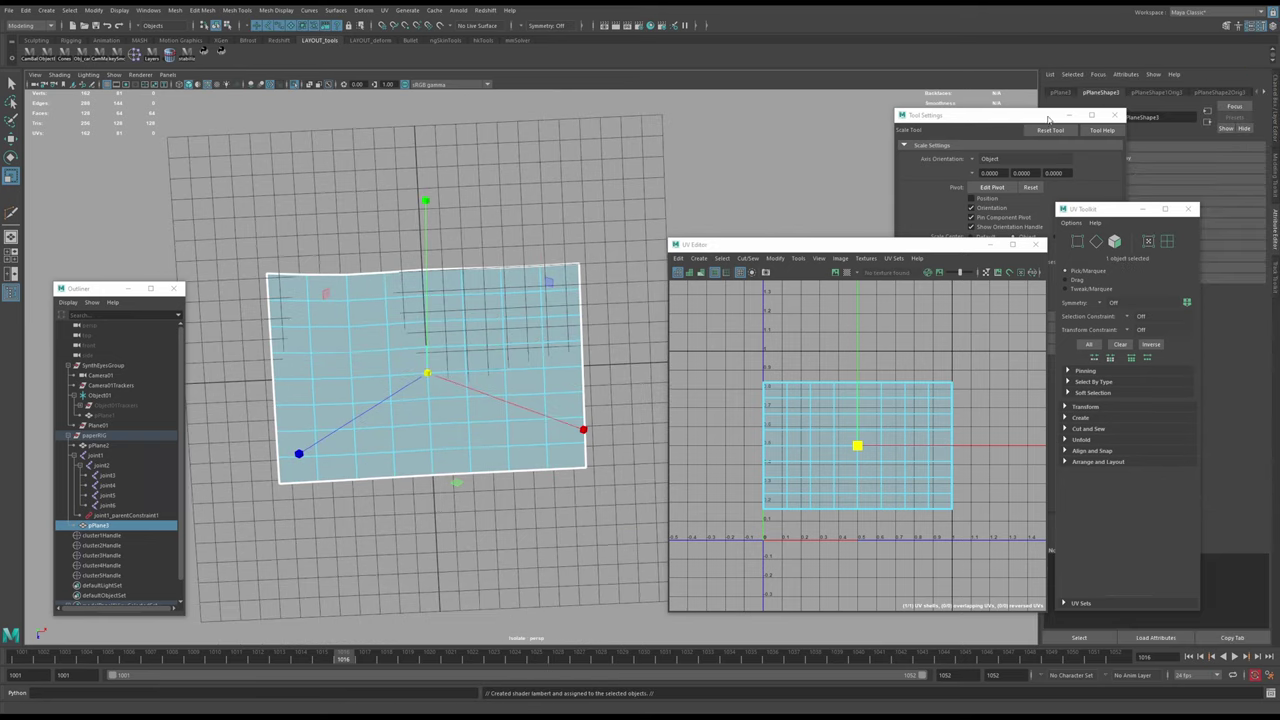
pyautogui.click(1114, 116)
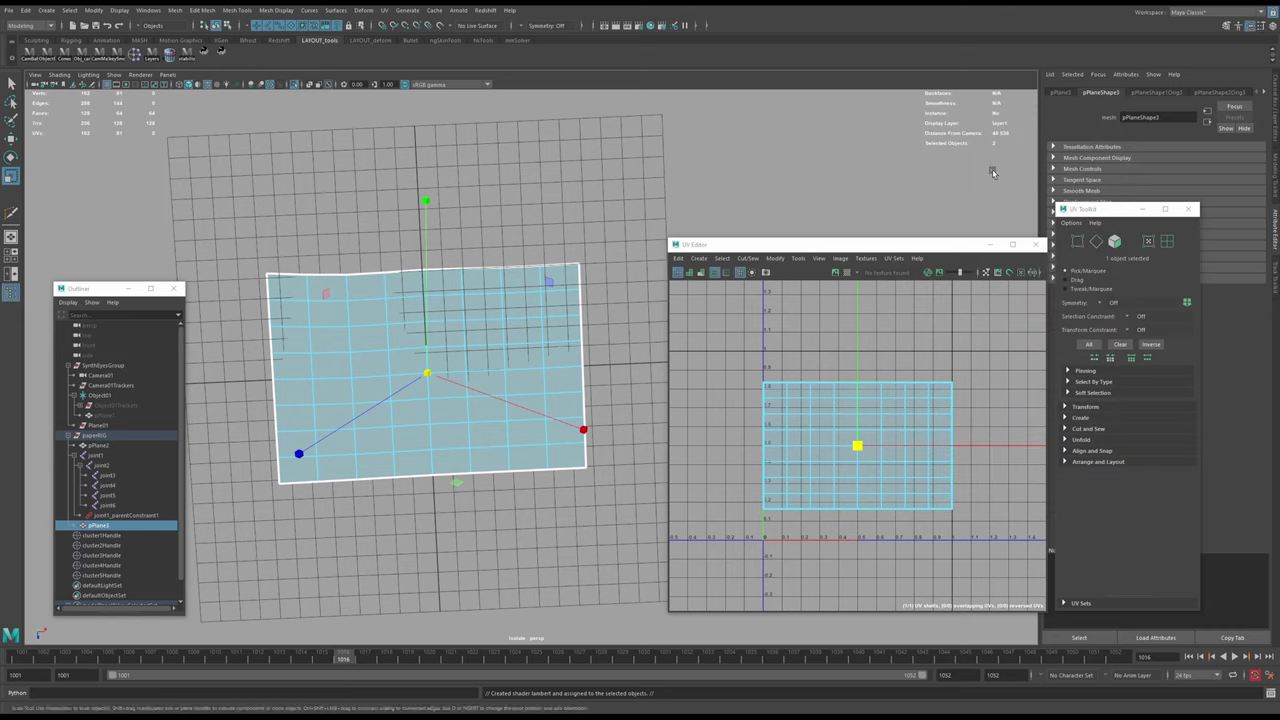
pyautogui.moveTo(540, 366); pyautogui.dragTo(554, 595, button='right')
pyautogui.moveTo(1150, 209); pyautogui.dragTo(910, 217)
pyautogui.click(1252, 205)
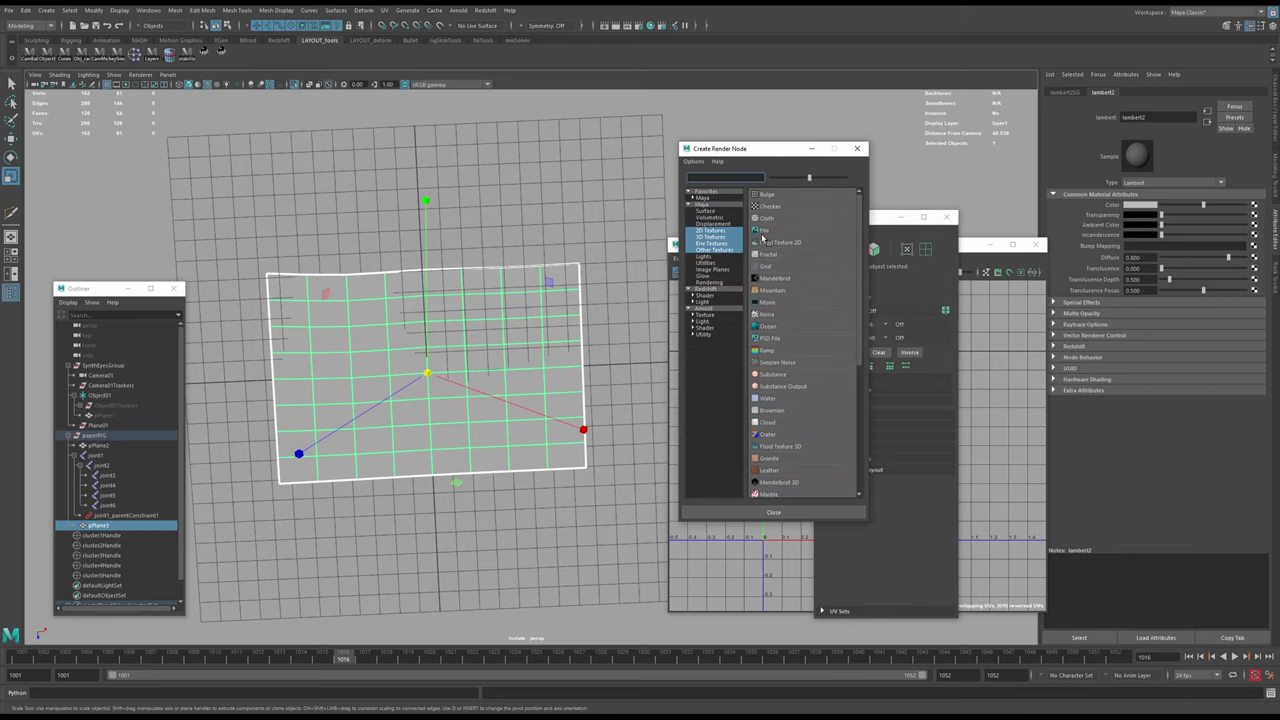
pyautogui.click(770, 208)
# - Turn on textured display and reselect the duplicate plane
pyautogui.click(546, 256)
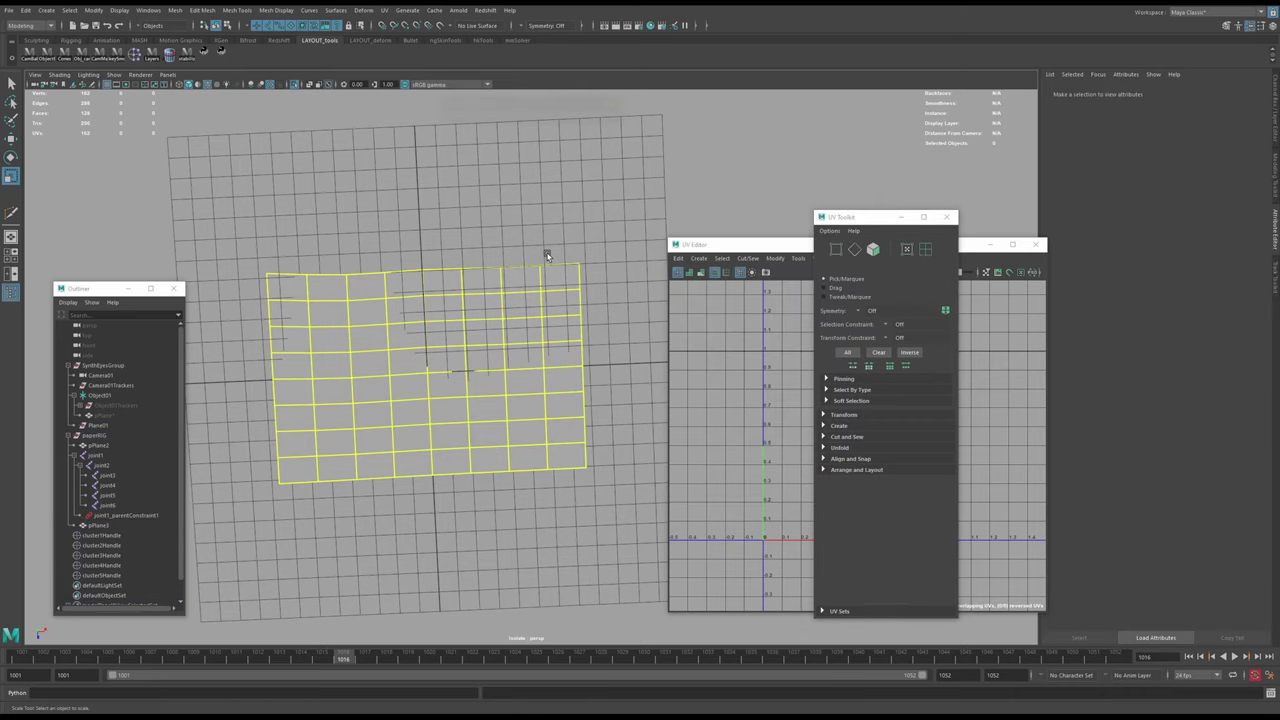
pyautogui.press('6')
pyautogui.click(515, 385)
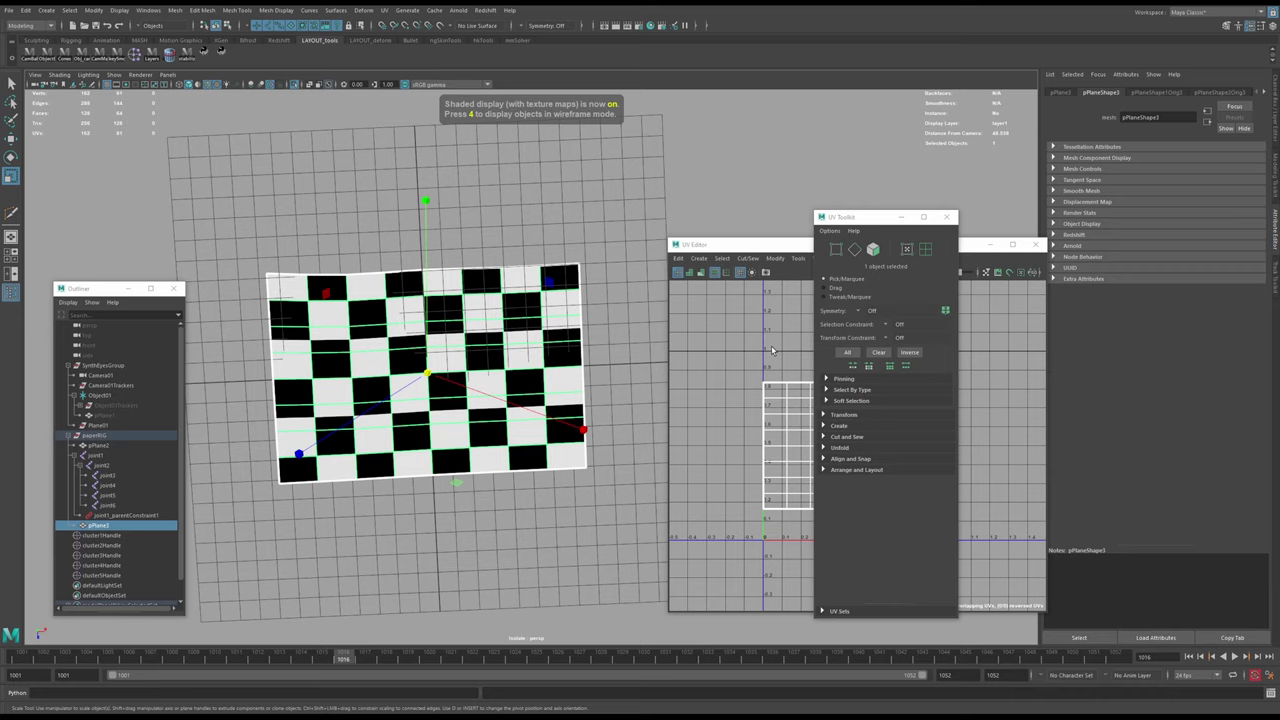
# - Close the UV Toolkit and try to adjust the UV shell's vertical scale against the checker pattern
pyautogui.click(946, 216)
pyautogui.moveTo(822, 413); pyautogui.dragTo(792, 408, button='right')
pyautogui.click(853, 443)
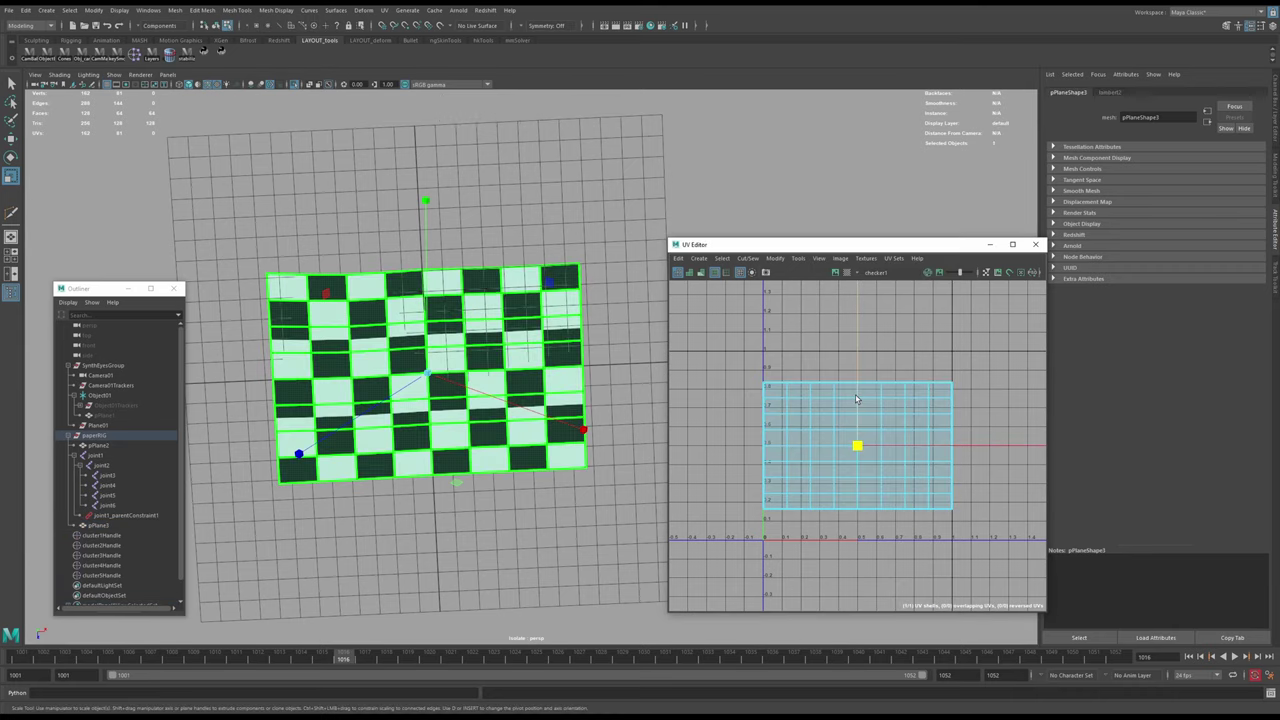
pyautogui.moveTo(853, 443); pyautogui.dragTo(859, 401)
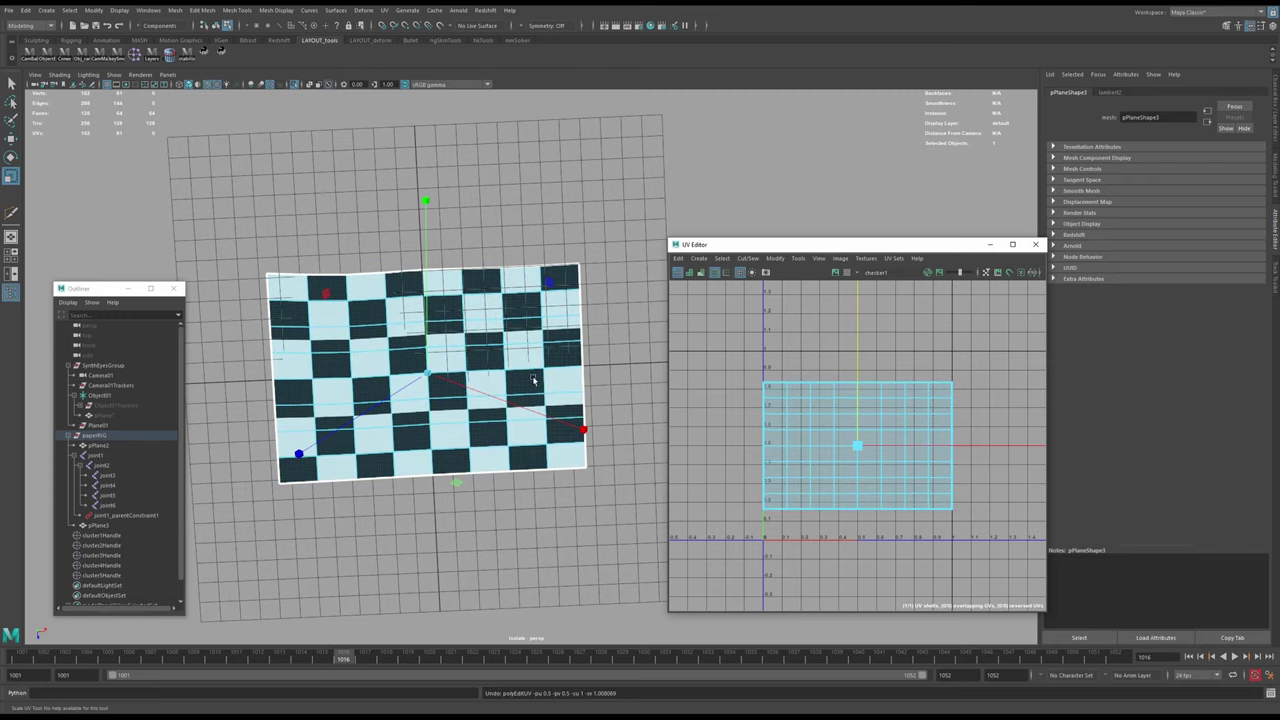
# - Look at the duplicate plane straight from above and project new UVs onto it with a Camera-Based Map
pyautogui.moveTo(491, 347); pyautogui.dragTo(497, 340, button='right')
pyautogui.moveTo(497, 340)
pyautogui.keyDown('alt'); pyautogui.mouseDown()
pyautogui.moveTo(508, 349)
pyautogui.moveTo(467, 344)
pyautogui.moveTo(515, 348)
pyautogui.mouseUp(); pyautogui.keyUp('alt')
pyautogui.keyDown('shift'); pyautogui.rightClick(478, 349); pyautogui.keyUp('shift')
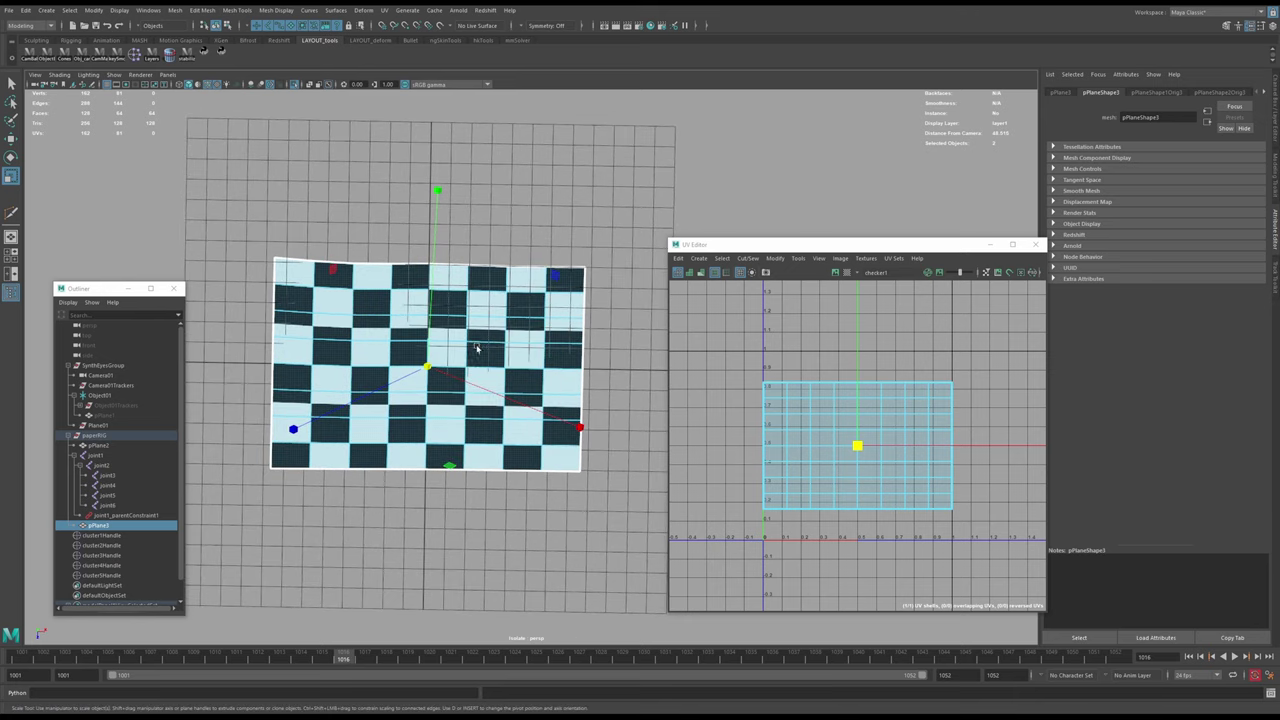
pyautogui.moveTo(523, 329); pyautogui.dragTo(537, 322, button='right')
pyautogui.keyDown('shift'); pyautogui.rightClick(532, 328); pyautogui.keyUp('shift')
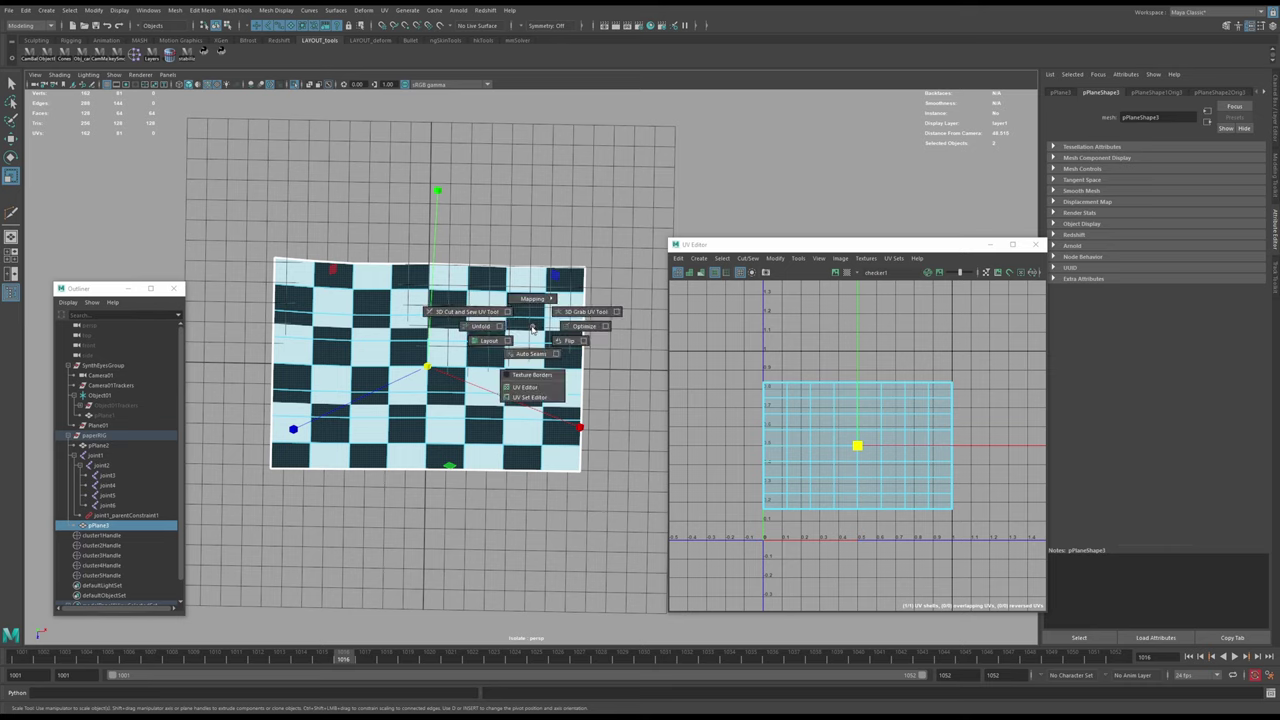
pyautogui.press('F8')
pyautogui.click(541, 217)
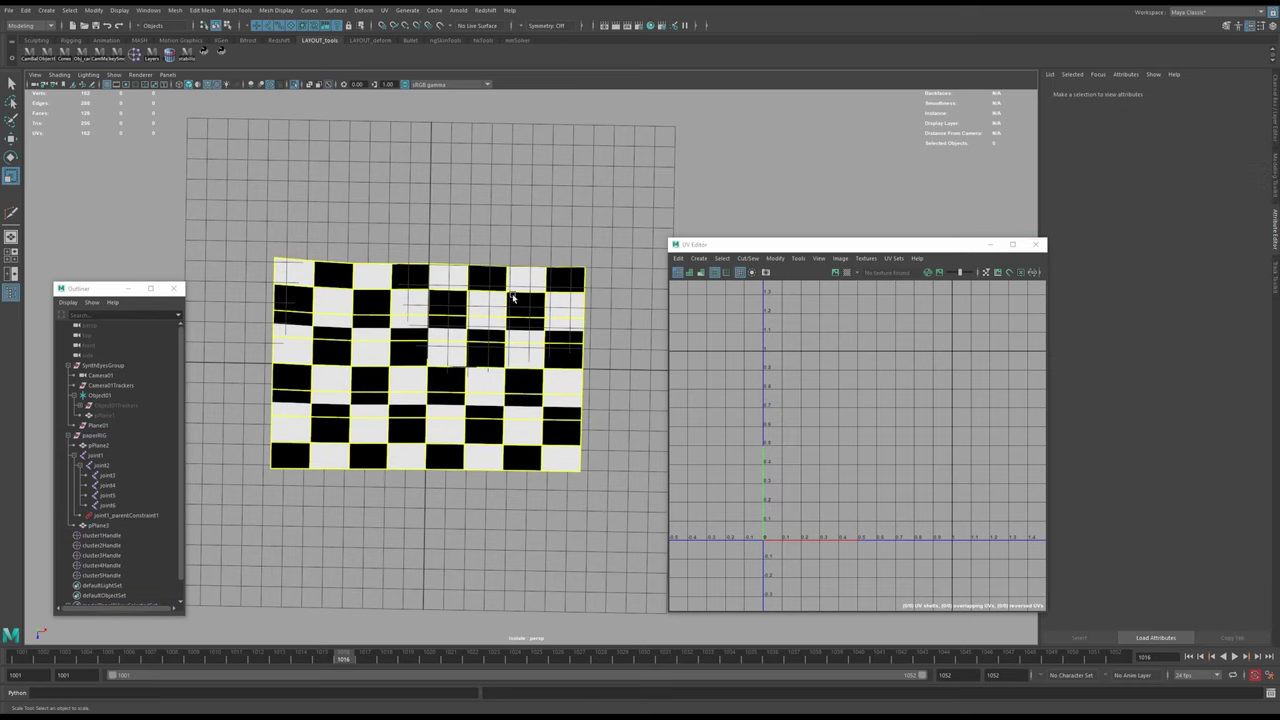
pyautogui.click(512, 298)
pyautogui.keyDown('shift'); pyautogui.rightClick(512, 302); pyautogui.keyUp('shift')
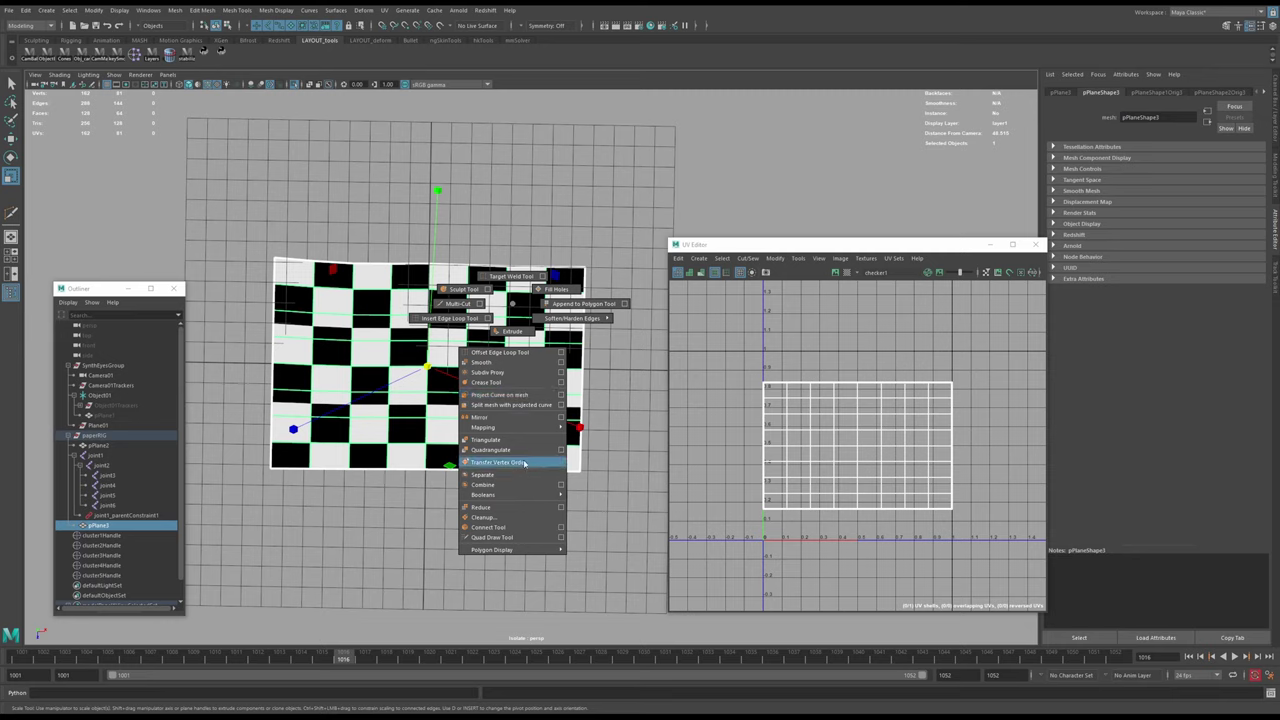
pyautogui.moveTo(530, 496)
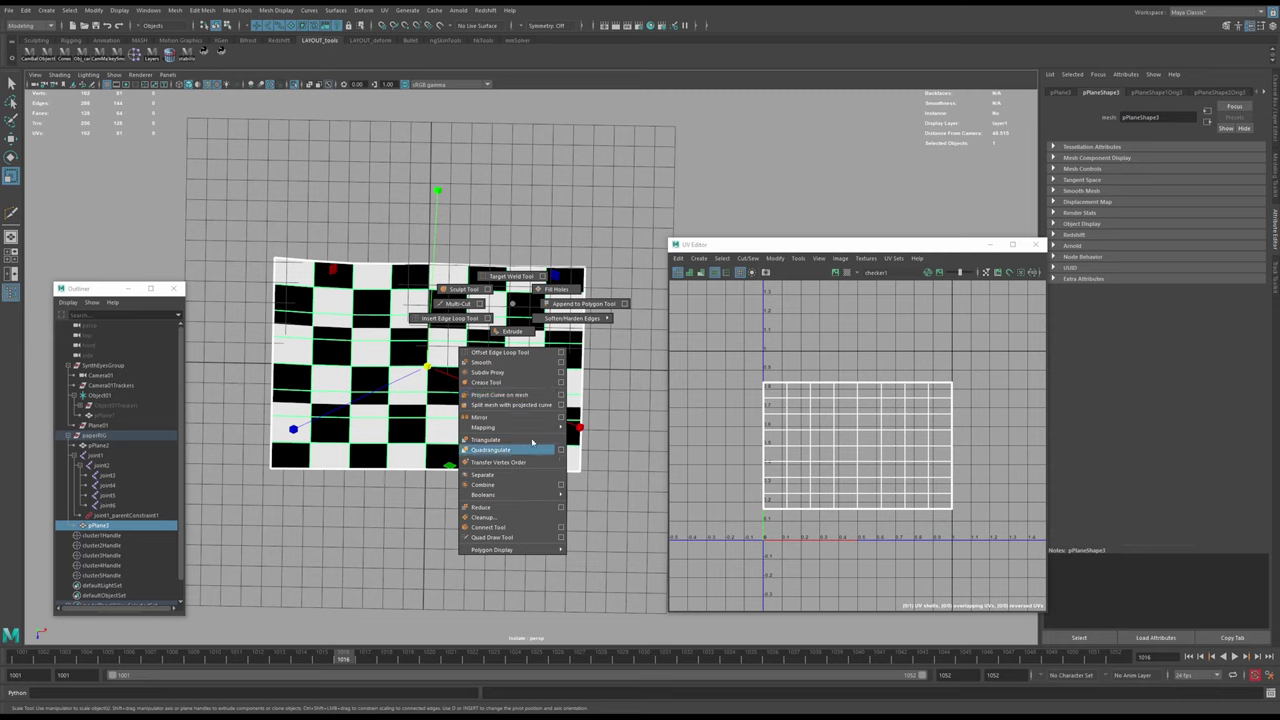
pyautogui.moveTo(537, 429)
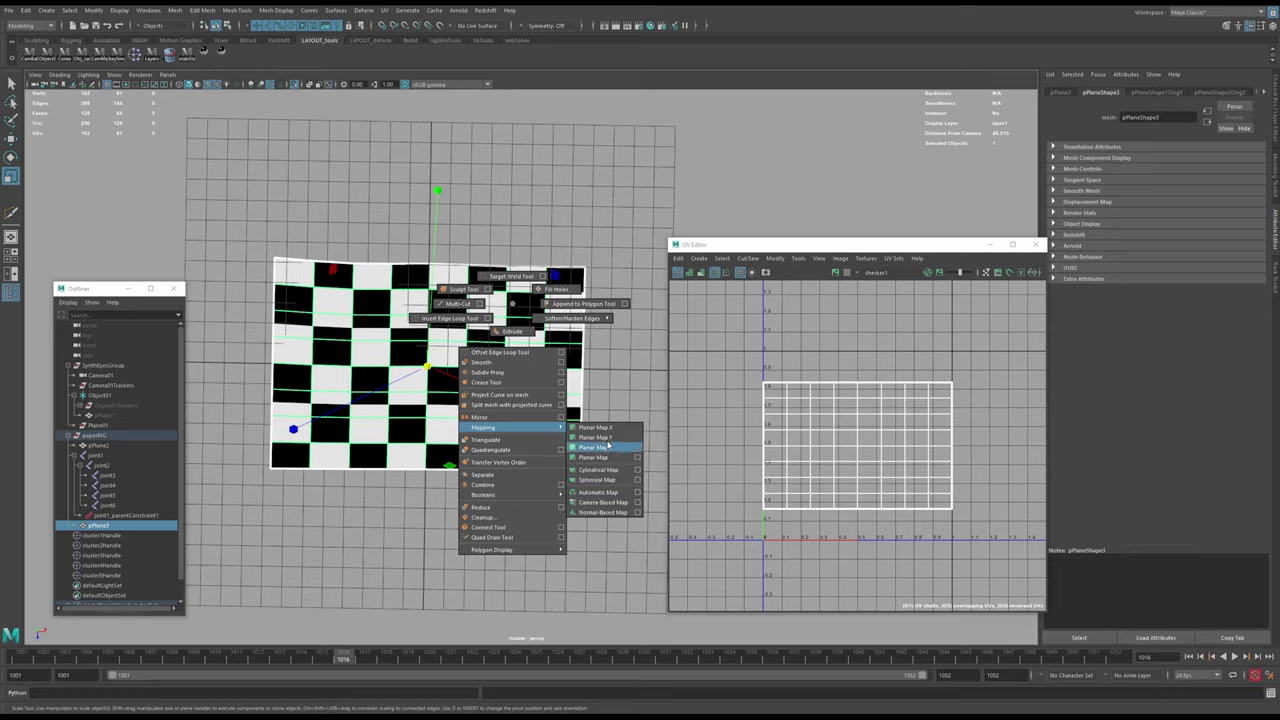
pyautogui.click(613, 503)
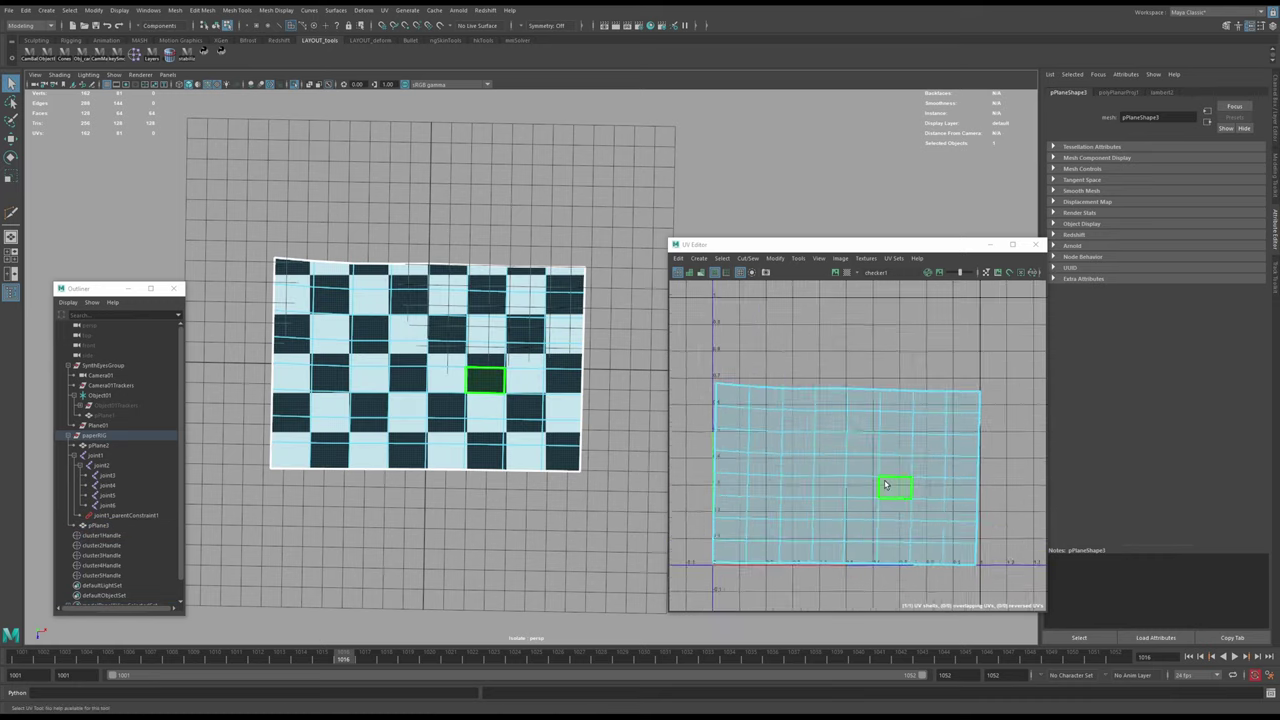
# - Switch the UV Editor to UV shell selection for the newly projected UVs
pyautogui.scroll(2, 885, 485)
pyautogui.scroll(-2, 920, 386)
pyautogui.rightClick(863, 398)
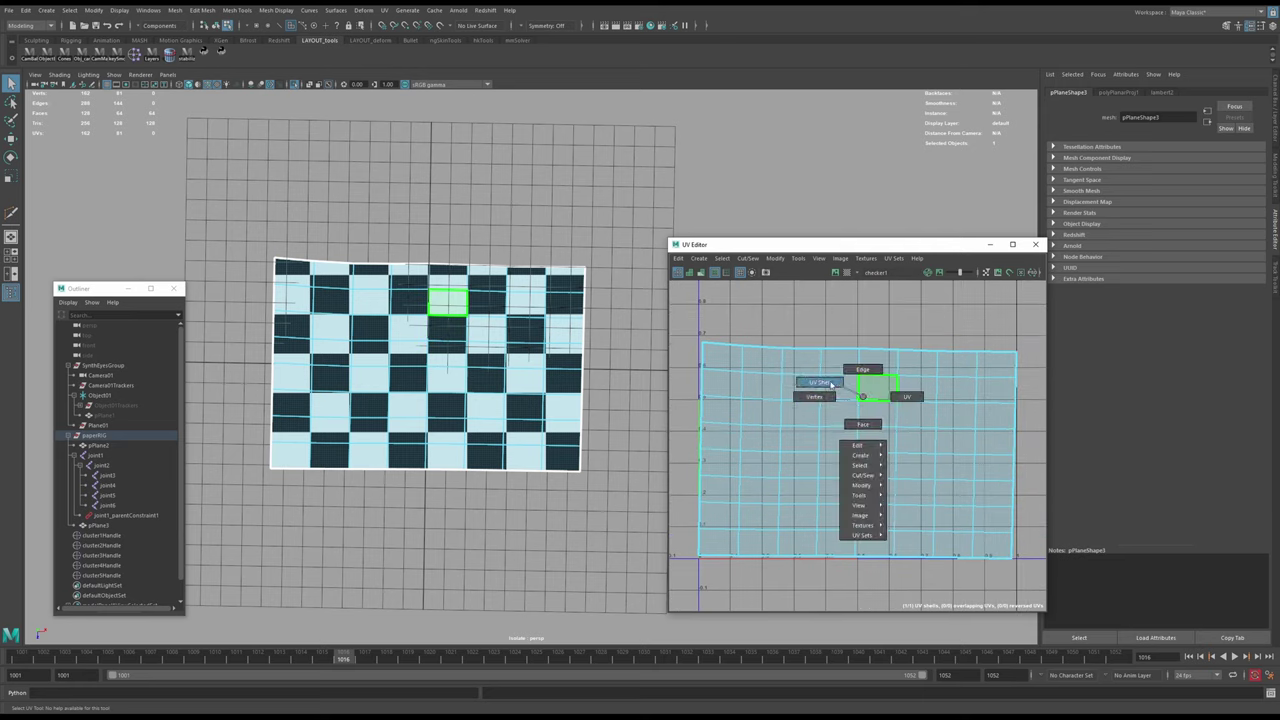
pyautogui.click(833, 384)
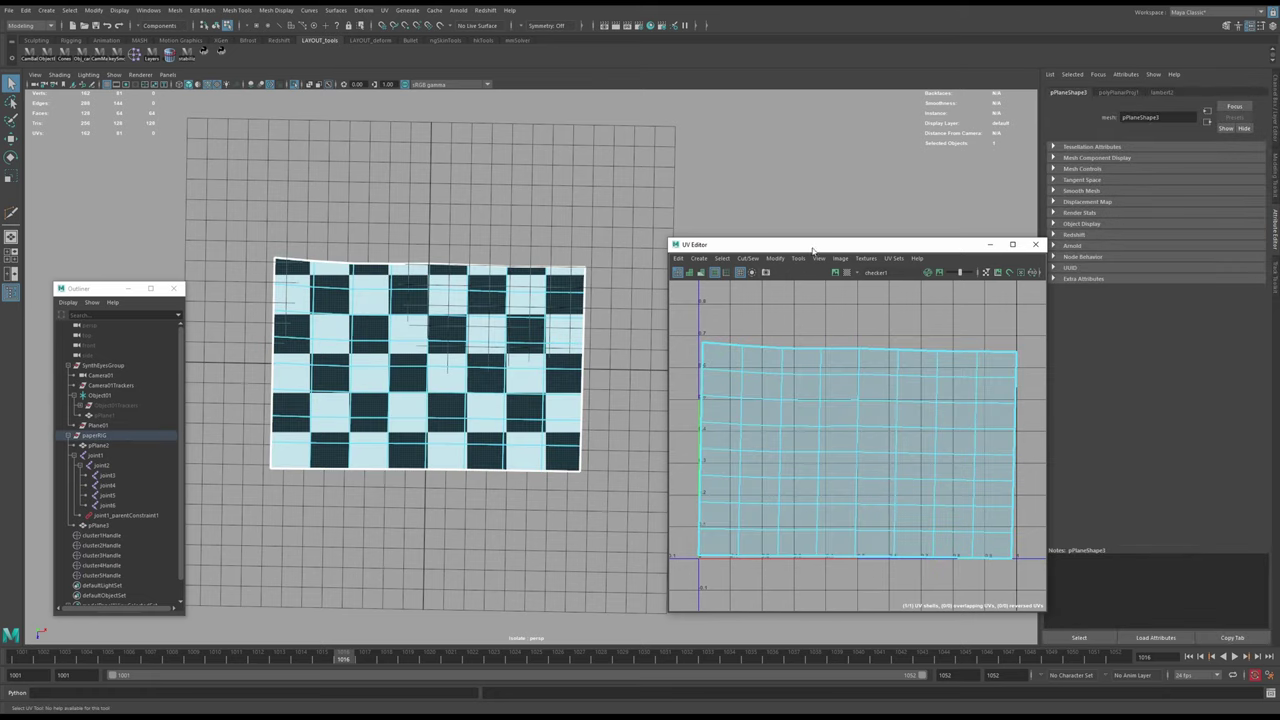
# - Bring back the UV Toolkit and place it beside the UV Editor
pyautogui.moveTo(813, 250); pyautogui.dragTo(723, 236)
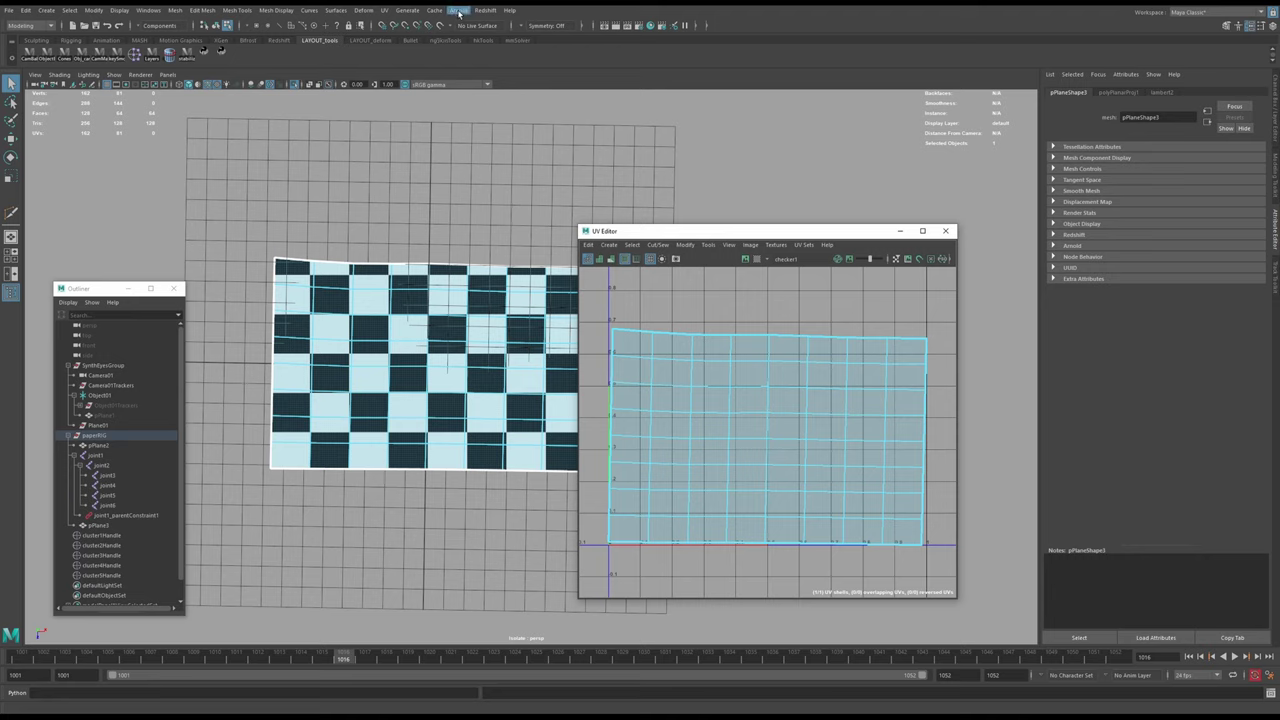
pyautogui.click(386, 11)
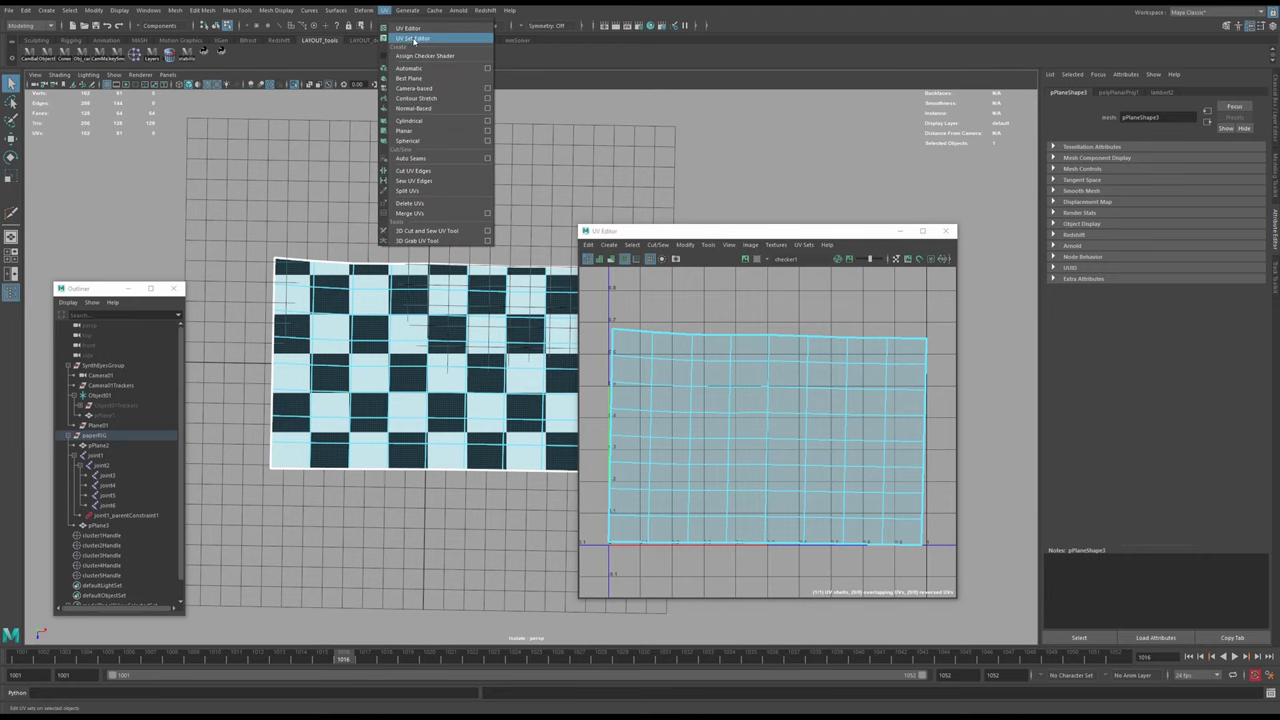
pyautogui.click(414, 40)
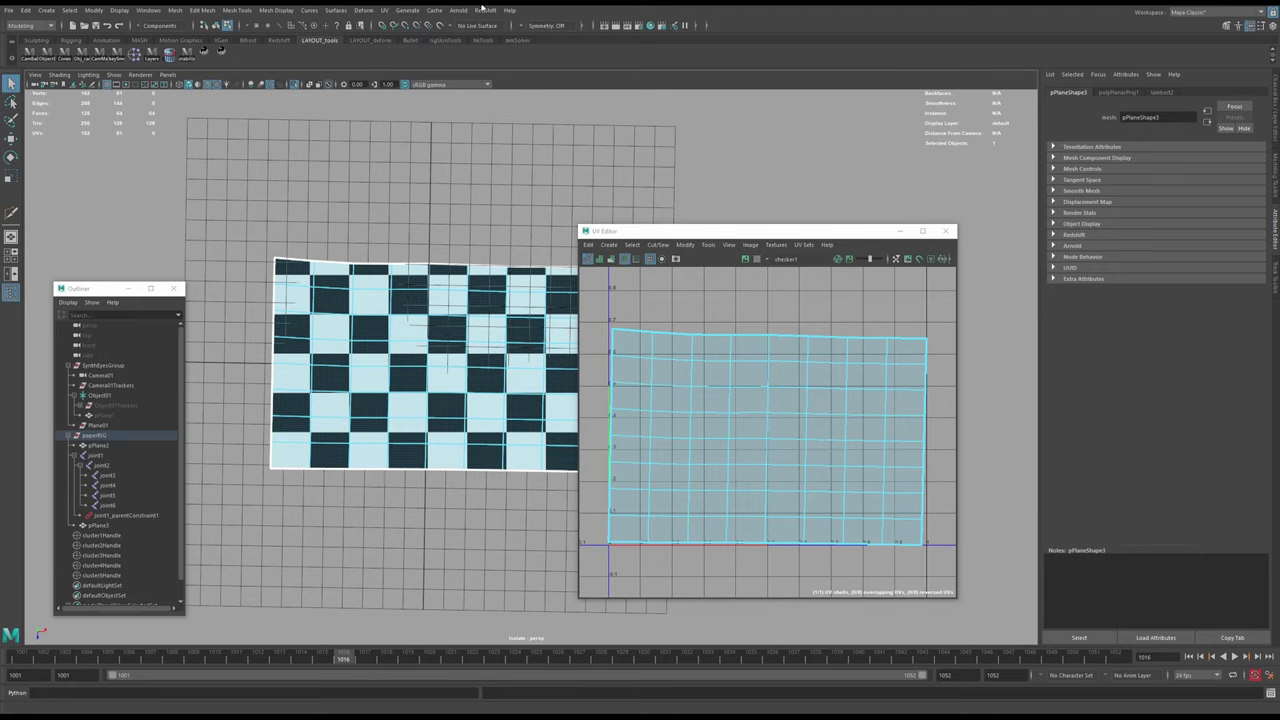
pyautogui.click(386, 11)
pyautogui.click(400, 30)
pyautogui.moveTo(1244, 245); pyautogui.dragTo(909, 192)
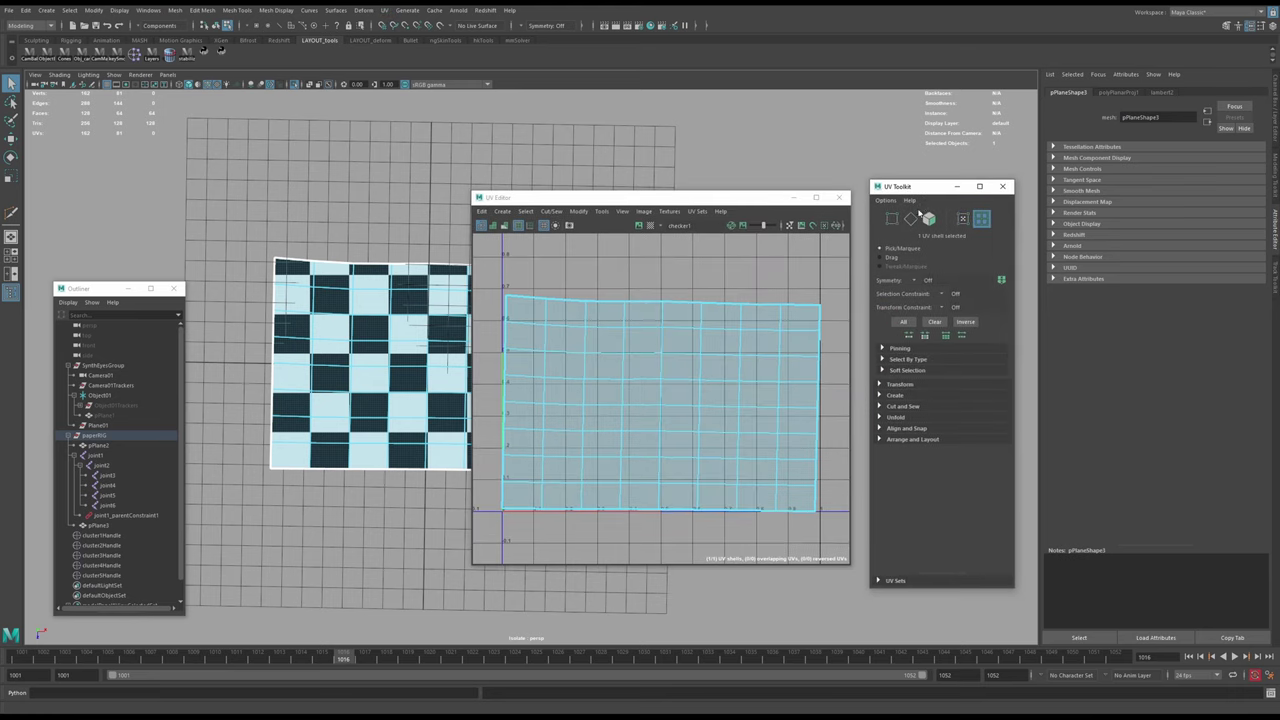
# - Try to optimize the projected UV shell with the Unfold tools
pyautogui.click(880, 418)
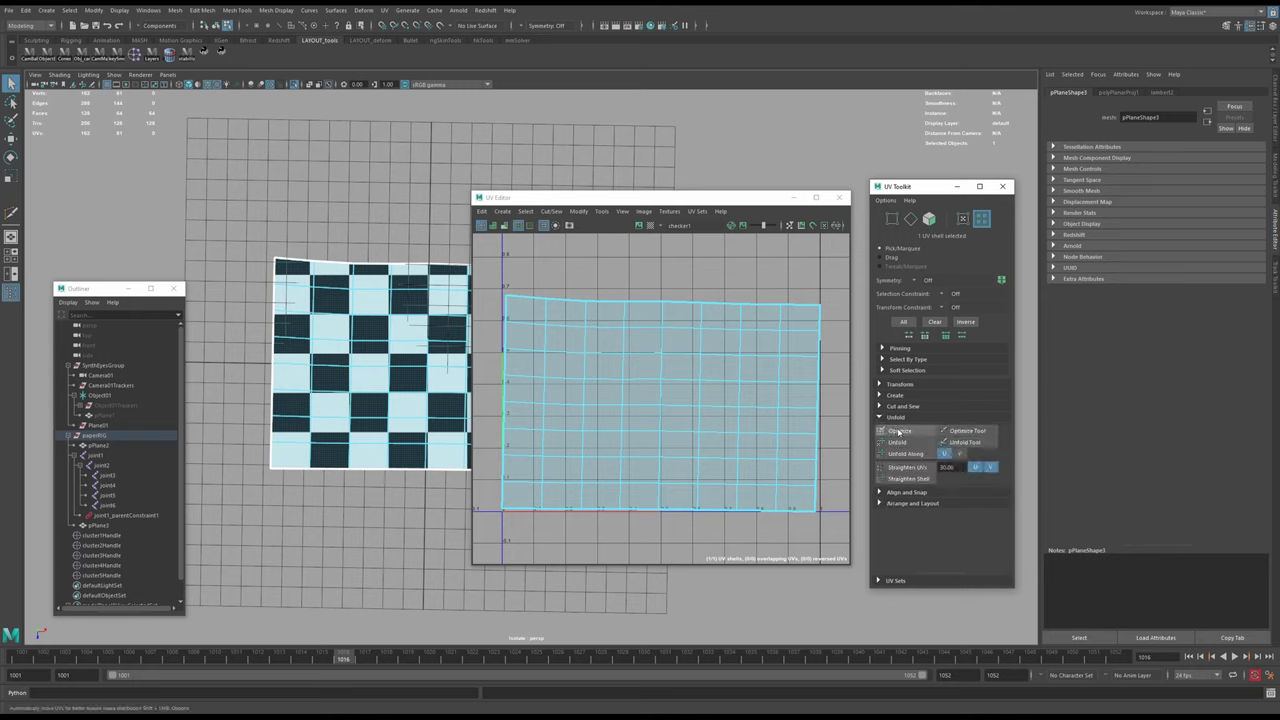
pyautogui.click(899, 431)
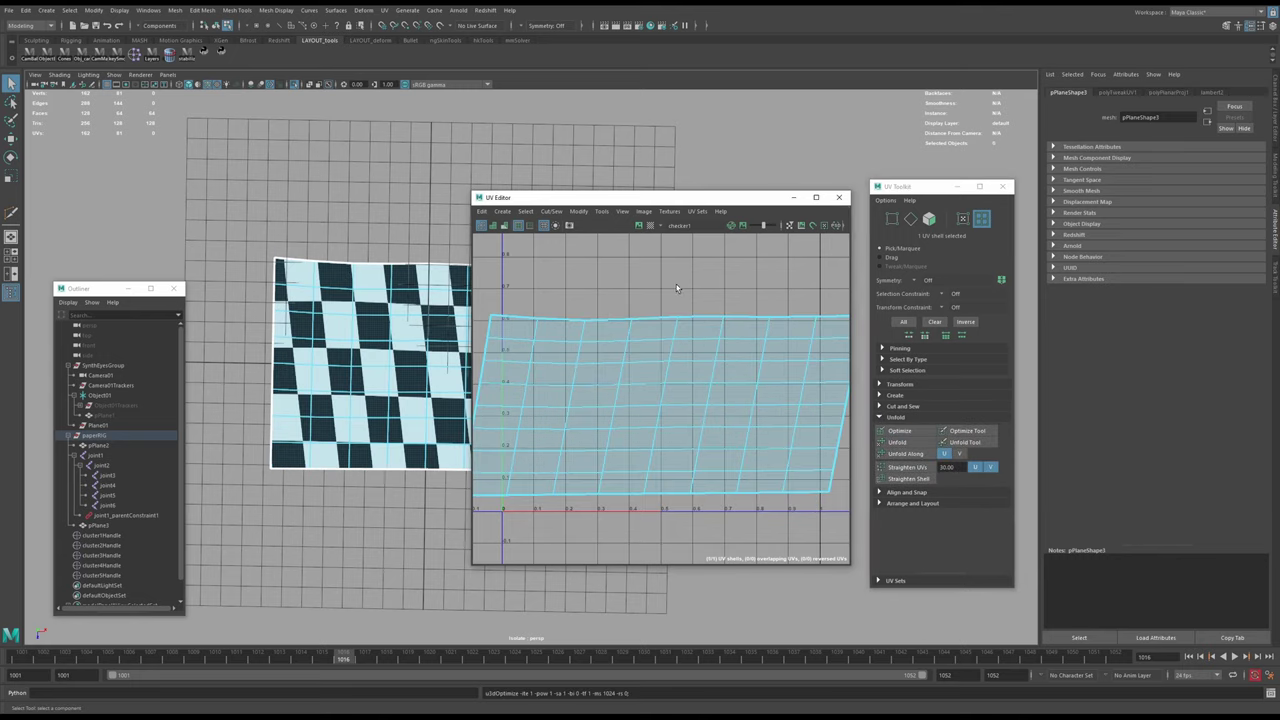
pyautogui.hotkey('ctrl', 'z')
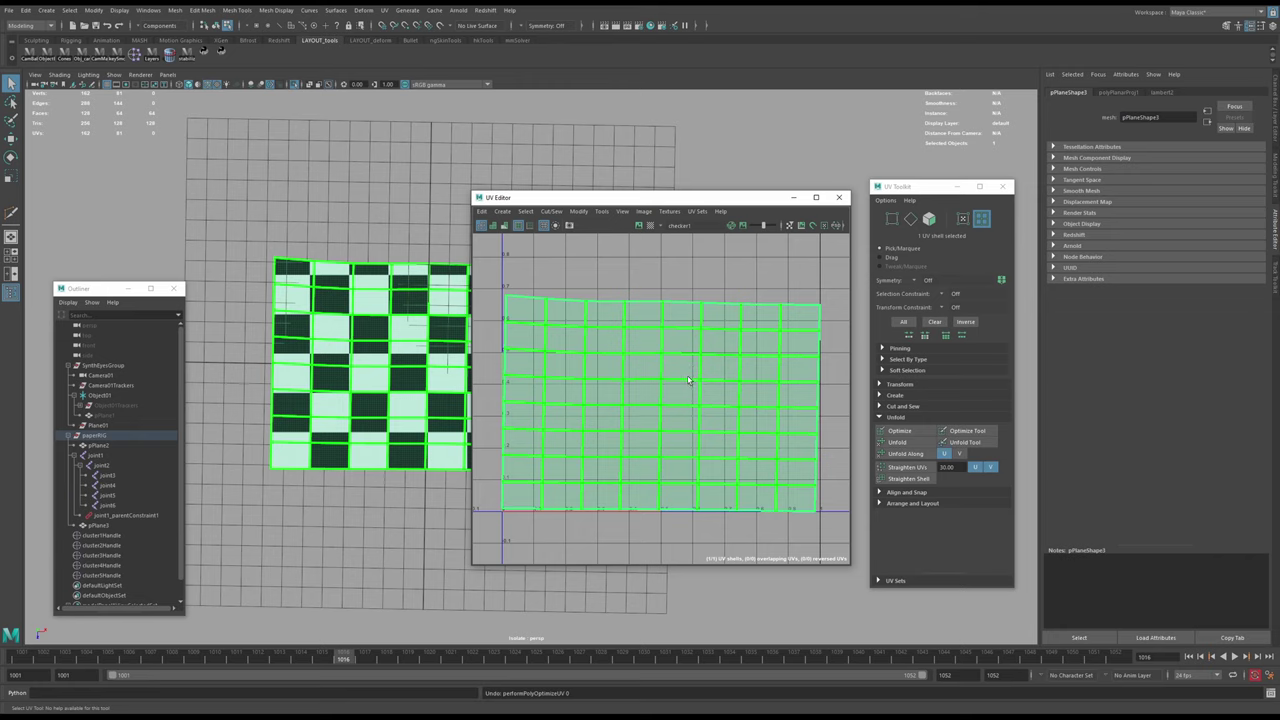
# - Reselect the plane's UV shell and apply Unfold Along in the V direction
pyautogui.moveTo(688, 380); pyautogui.dragTo(671, 380, button='right')
pyautogui.click(673, 381)
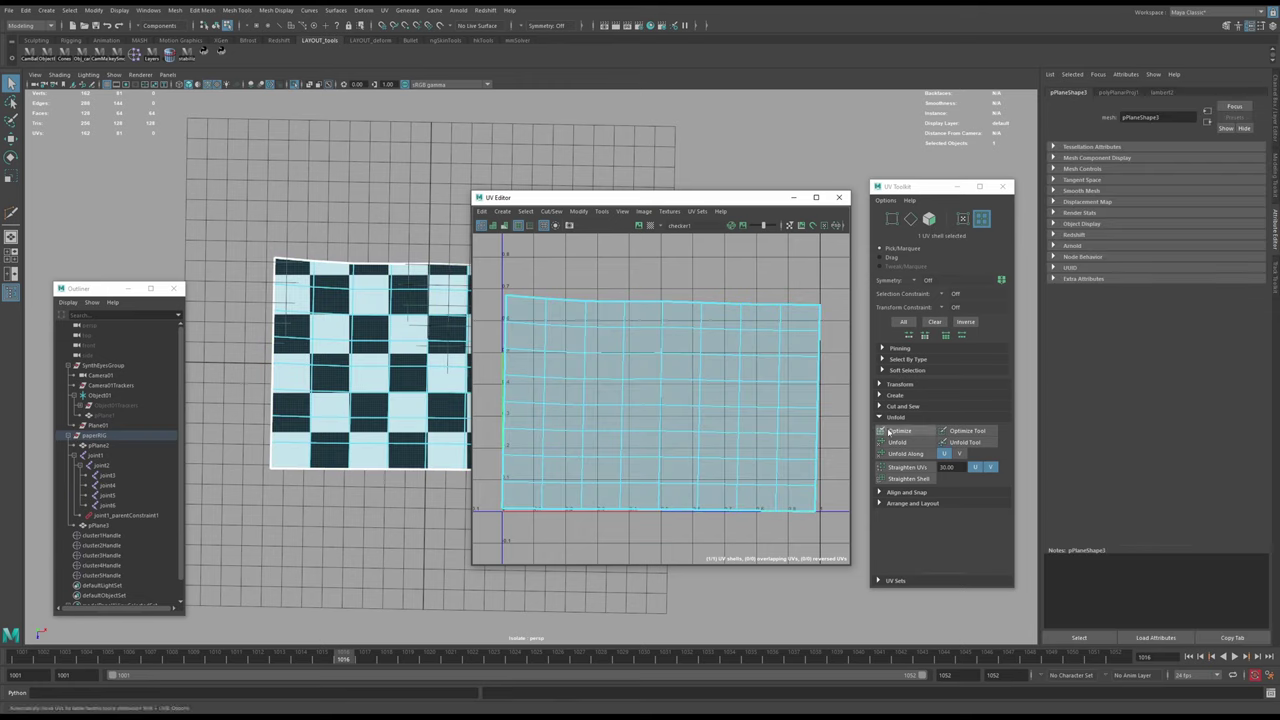
pyautogui.click(958, 455)
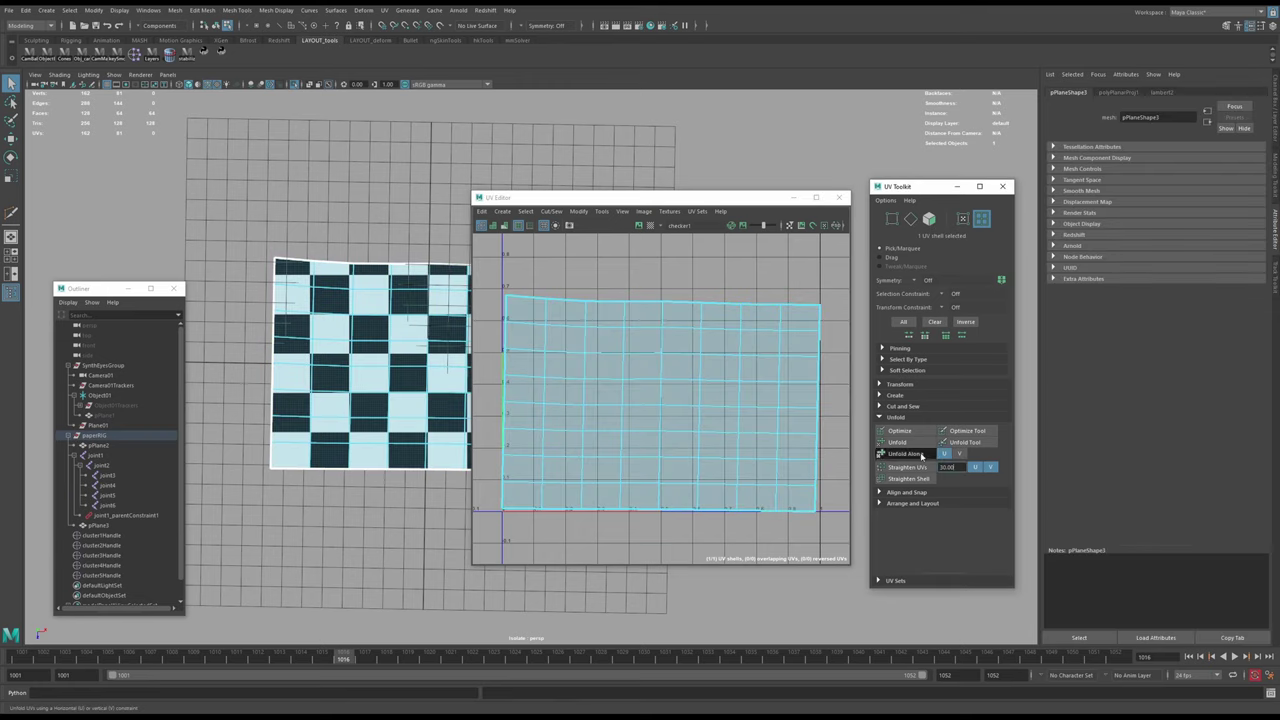
pyautogui.click(958, 456)
pyautogui.click(916, 455)
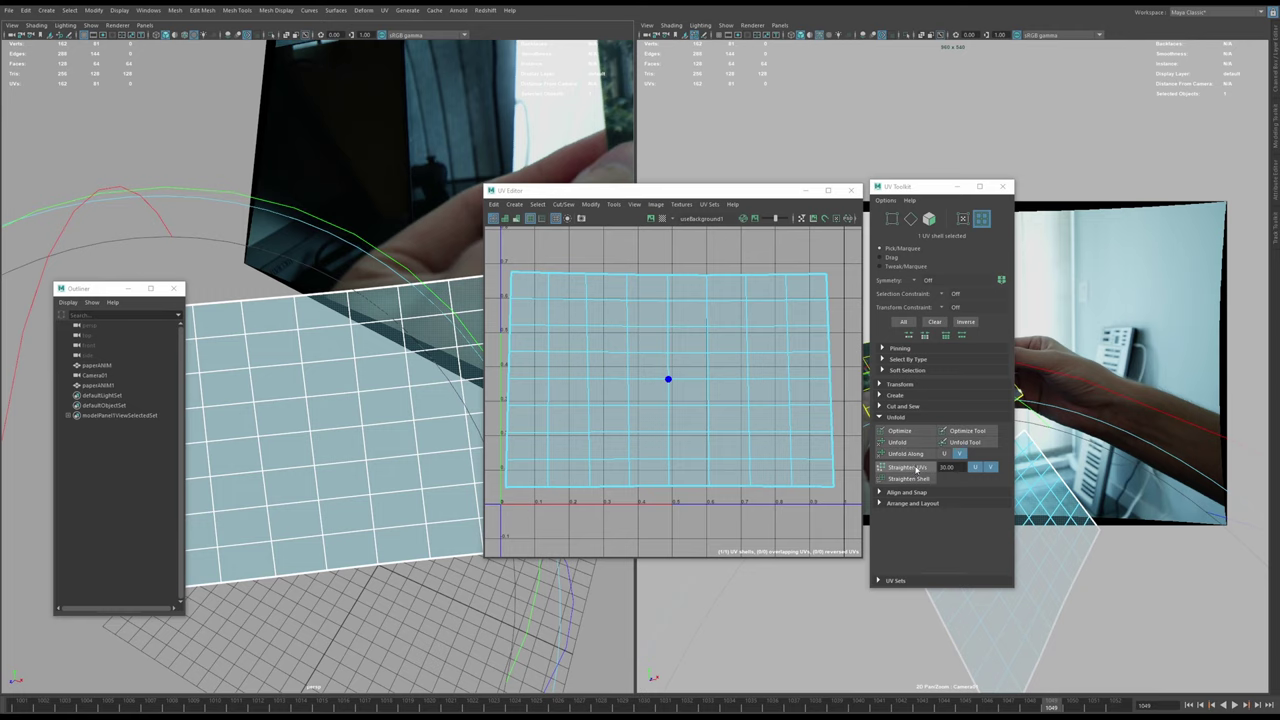
# - Straighten the plane's UV shell in U and V with Straighten UVs at an angle tolerance of 30
pyautogui.click(916, 467)
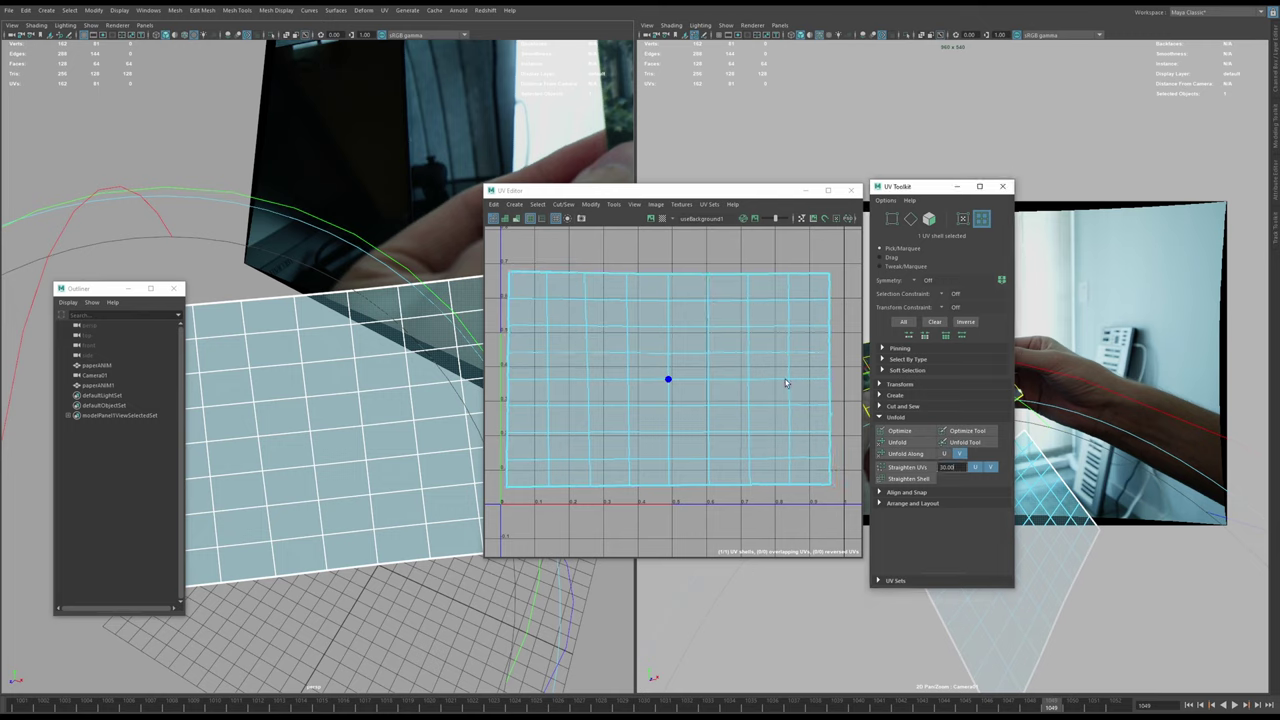
pyautogui.click(906, 469)
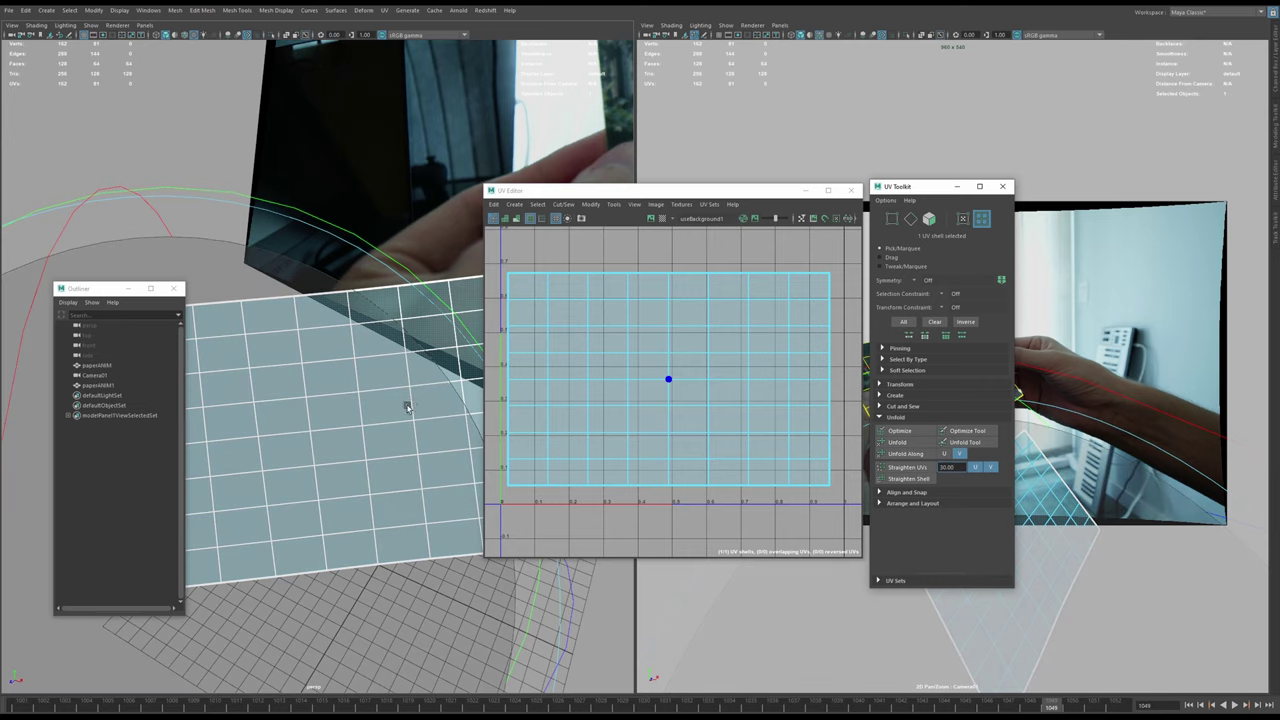
pyautogui.keyDown('alt'); pyautogui.moveTo(407, 405); pyautogui.dragTo(400, 369); pyautogui.keyUp('alt')
pyautogui.press('w')
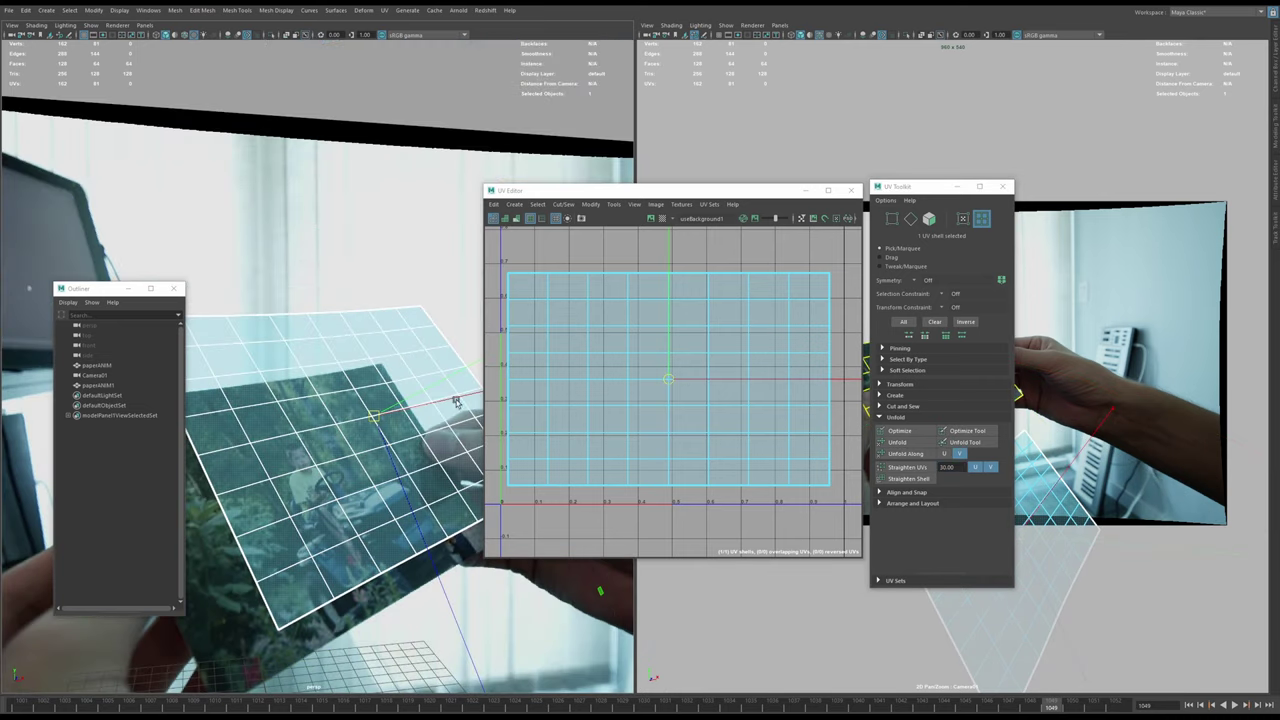
pyautogui.moveTo(455, 401); pyautogui.dragTo(407, 385, button='right')
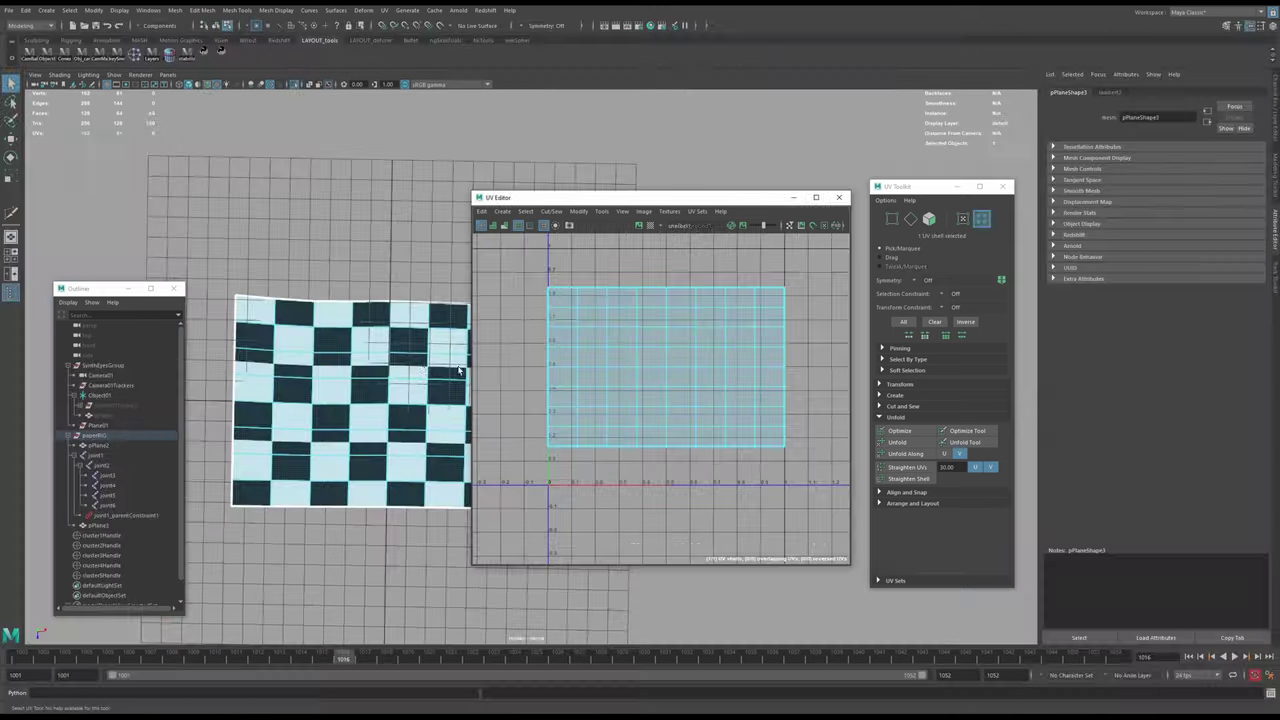
# - Scale the plane's UV shell slightly taller in V to even out the checker squares, and inspect the plane from several angles
pyautogui.keyDown('alt'); pyautogui.moveTo(391, 375); pyautogui.dragTo(308, 374); pyautogui.keyUp('alt')
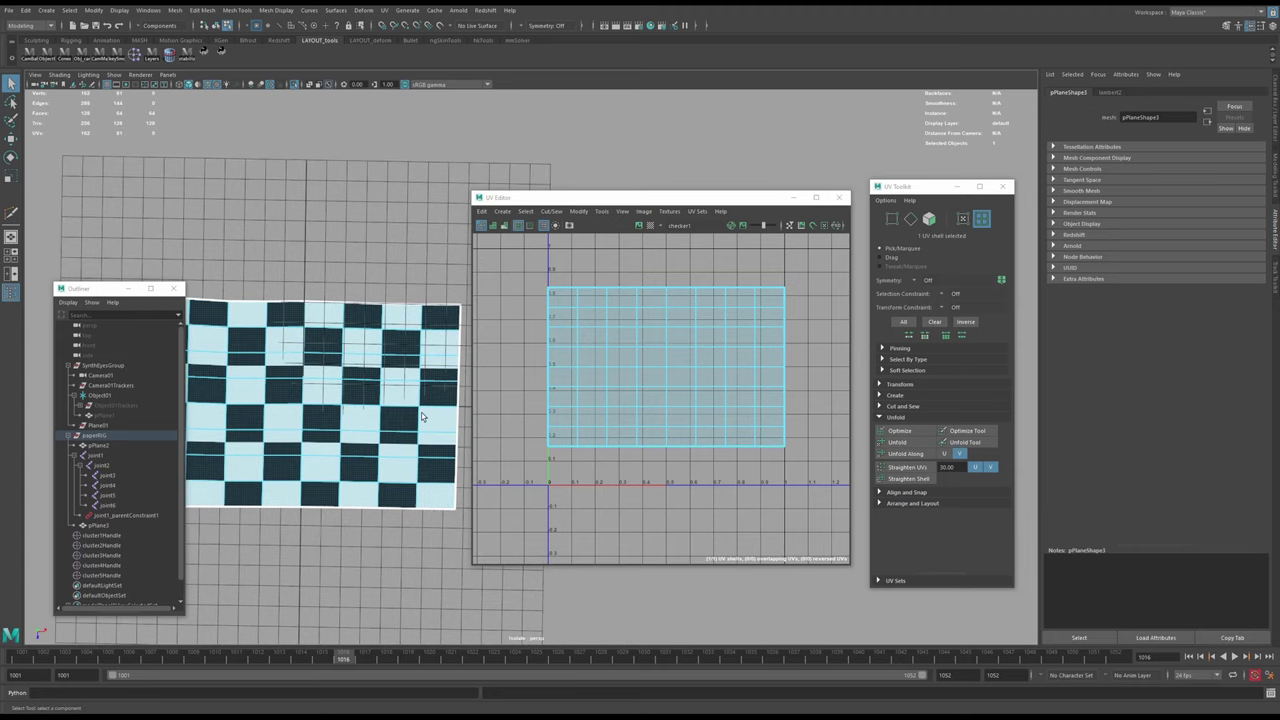
pyautogui.press('r')
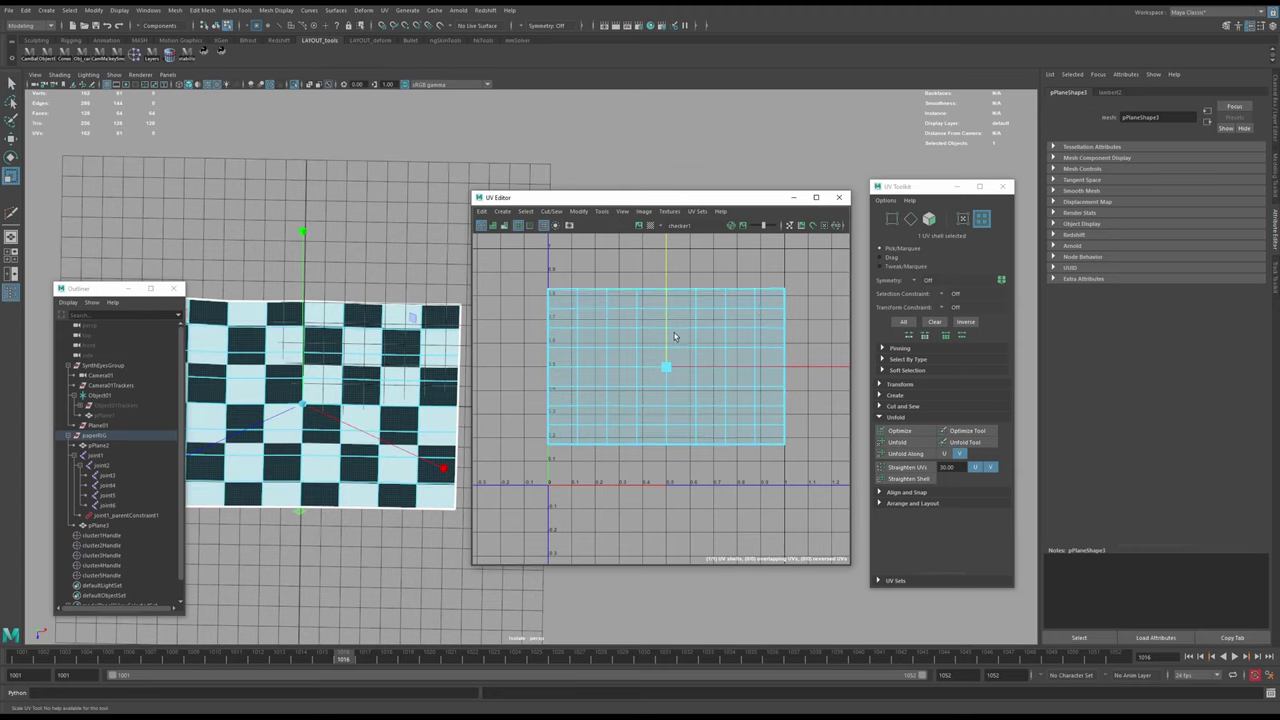
pyautogui.moveTo(674, 337); pyautogui.dragTo(680, 321)
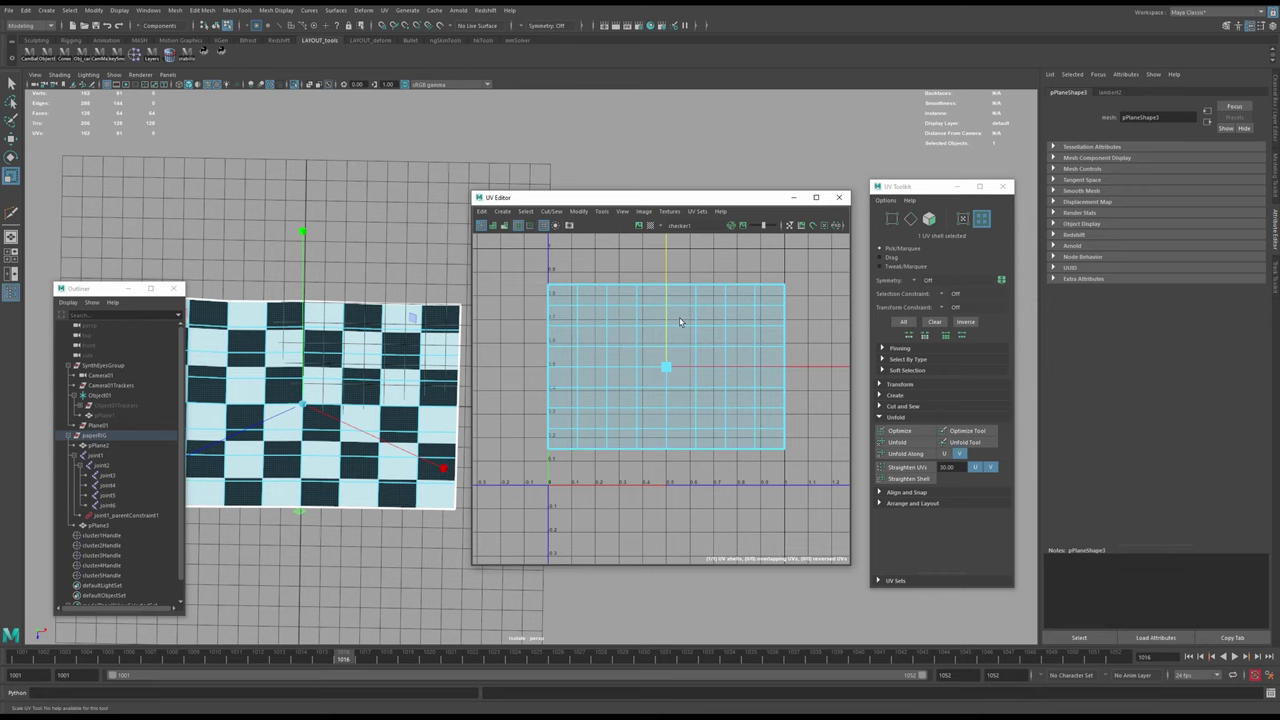
pyautogui.keyDown('alt'); pyautogui.moveTo(365, 374); pyautogui.dragTo(450, 364); pyautogui.keyUp('alt')
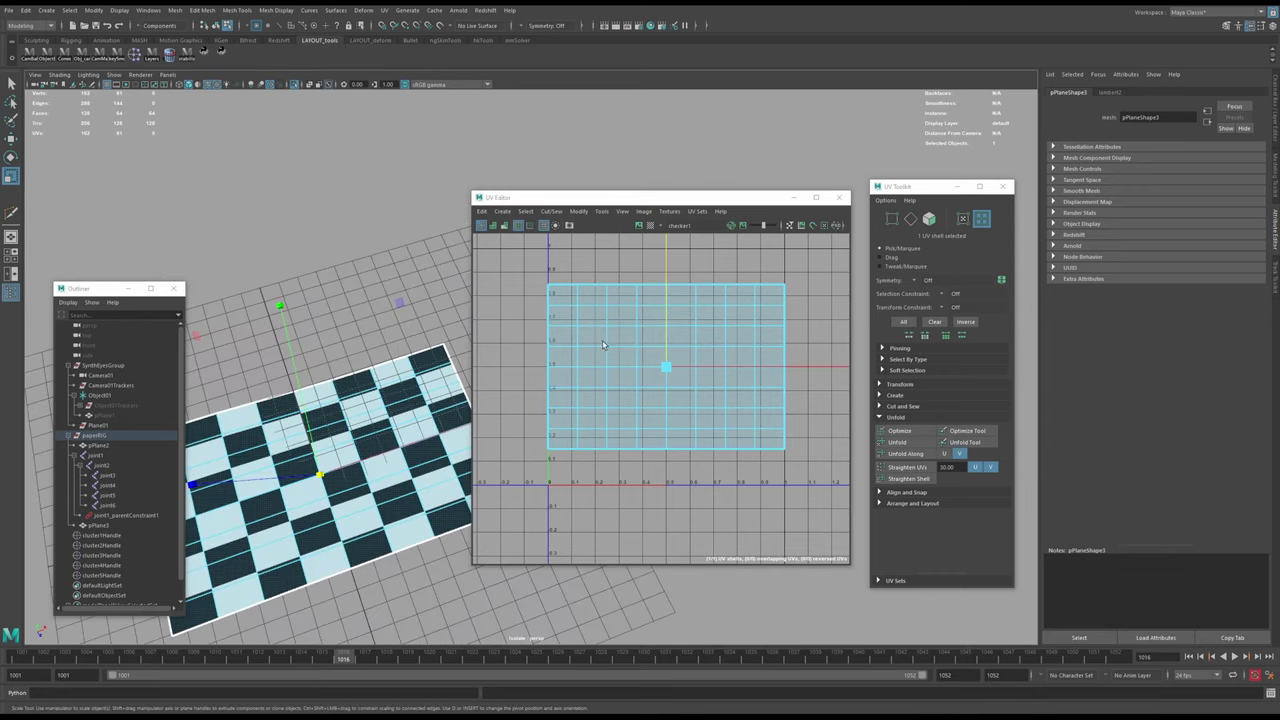
pyautogui.keyDown('alt'); pyautogui.moveTo(420, 380); pyautogui.dragTo(322, 452); pyautogui.keyUp('alt')
pyautogui.press('r')
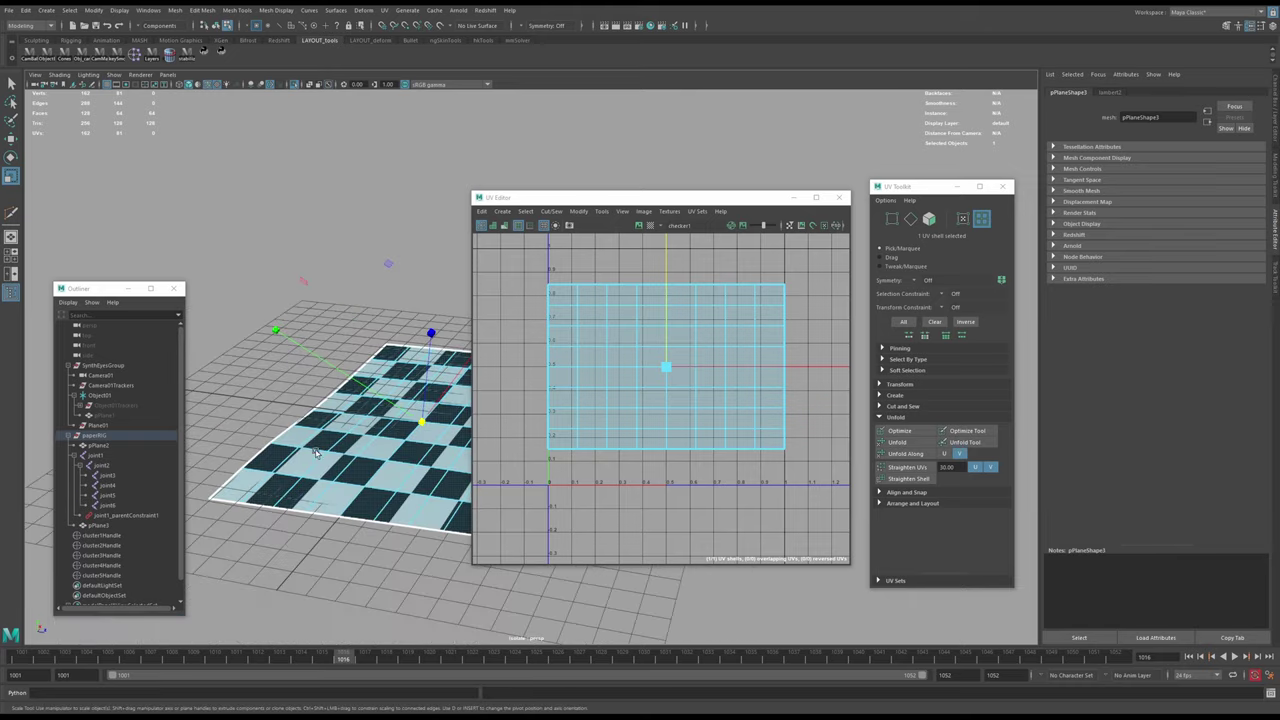
# - Return to the two-view layout, close the UV Editor and switch the checkered plane back to object mode
pyautogui.press('space')
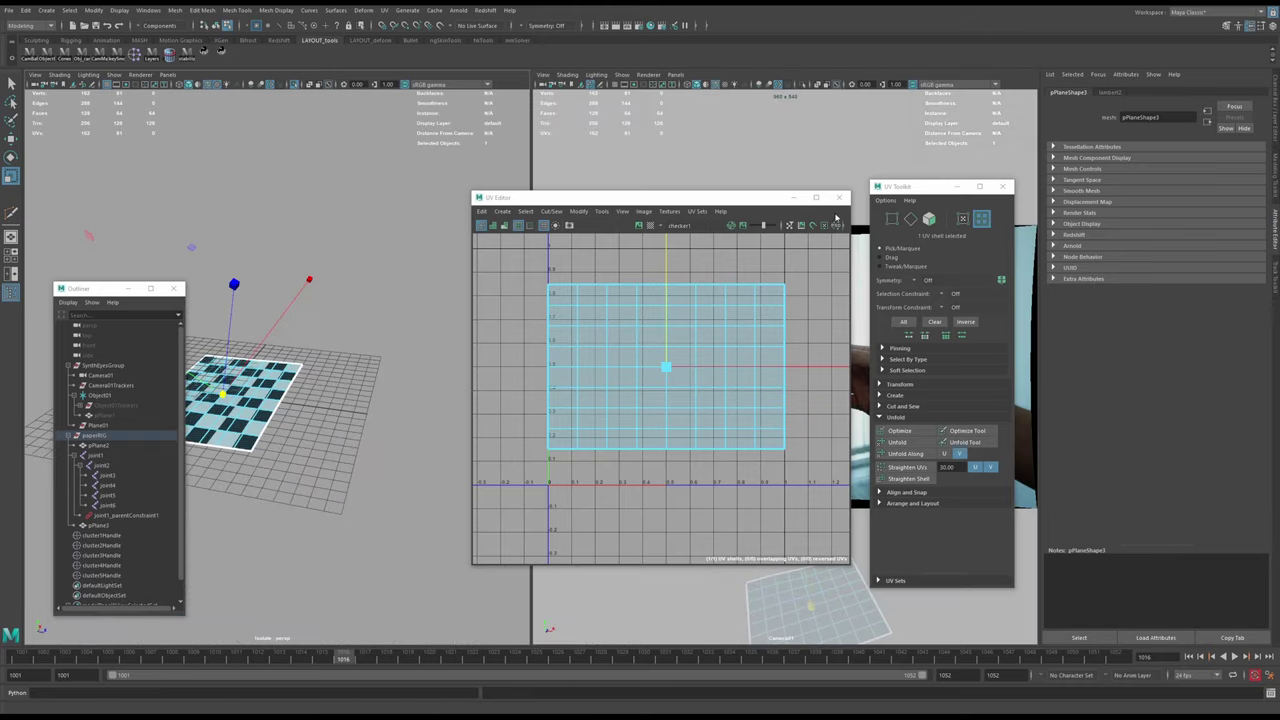
pyautogui.click(838, 197)
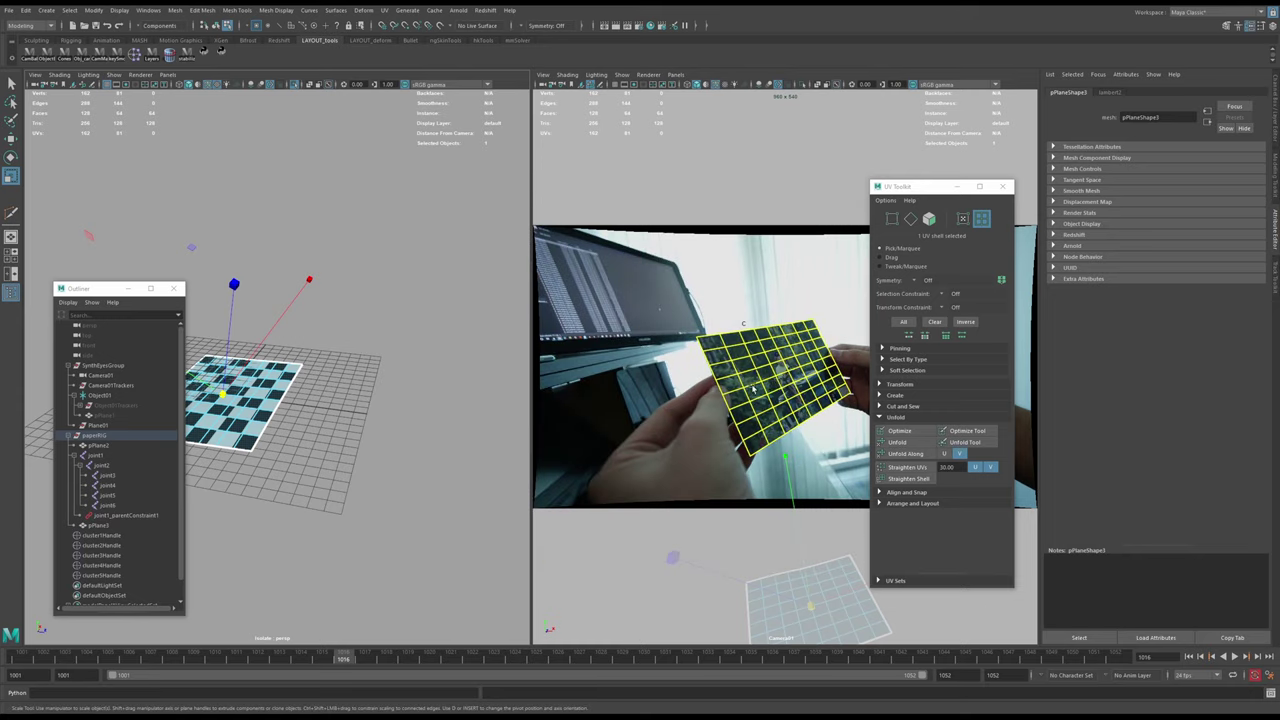
pyautogui.moveTo(275, 384); pyautogui.dragTo(312, 367, button='right')
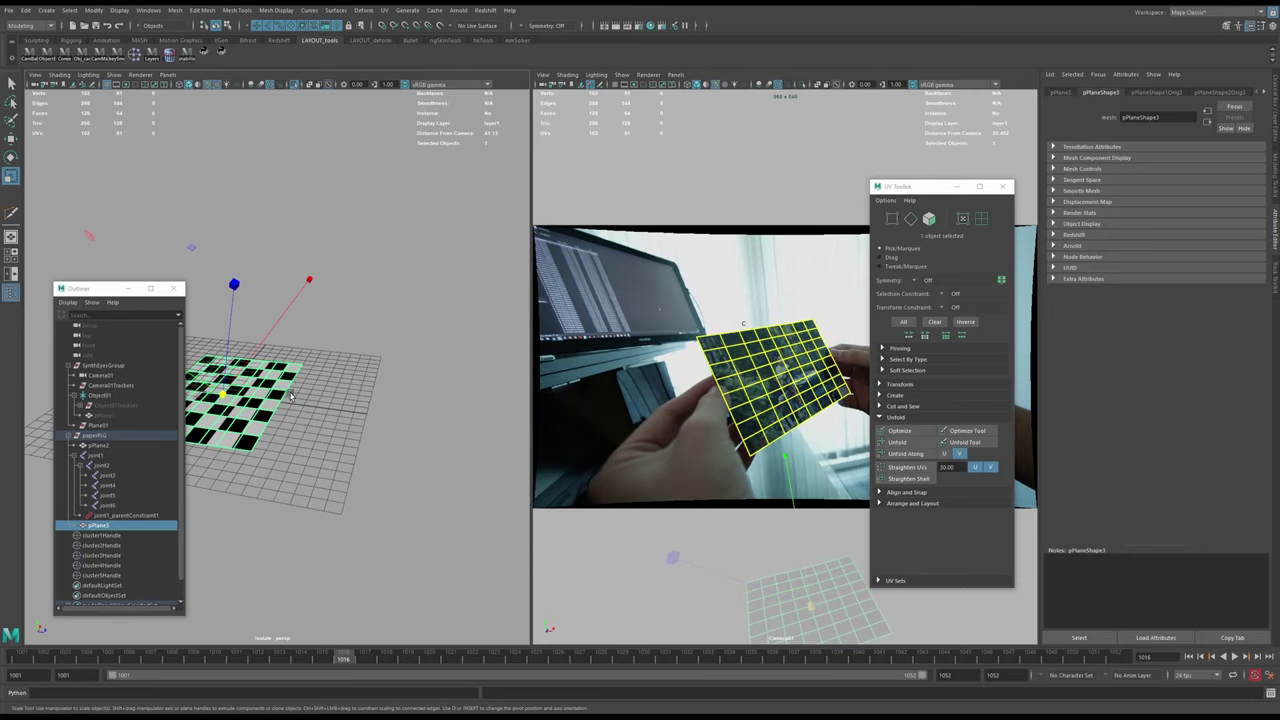
pyautogui.keyDown('alt'); pyautogui.moveTo(295, 385); pyautogui.dragTo(369, 426); pyautogui.keyUp('alt')
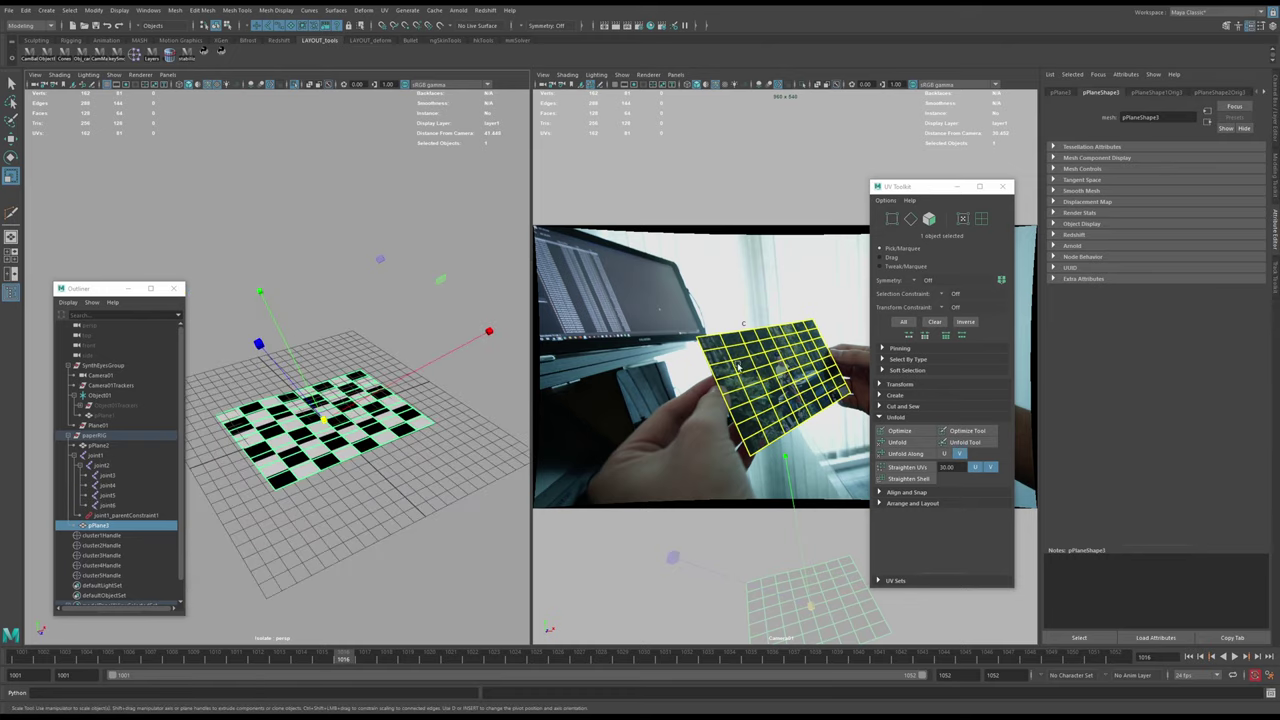
# - Rename the checkered plane as paperANIM and close the UV Toolkit
pyautogui.hotkey('ctrl', 'a')
pyautogui.doubleClick(1155, 95)
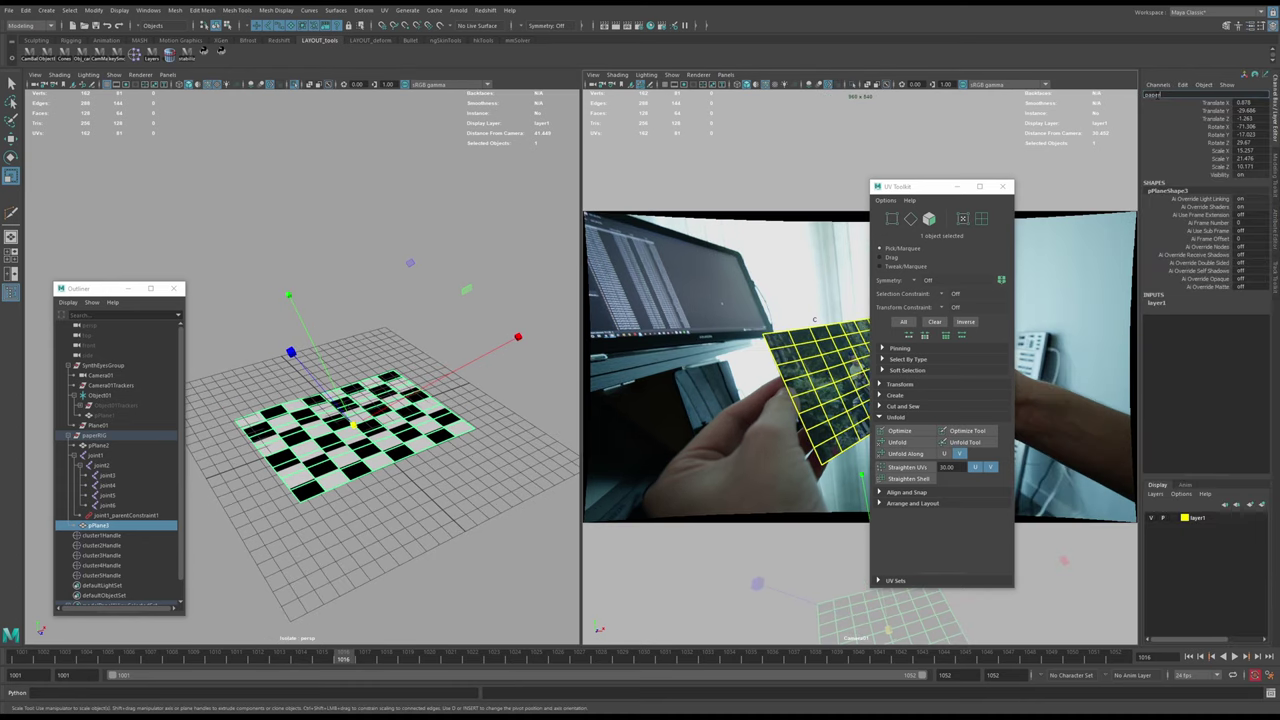
pyautogui.press('Return')
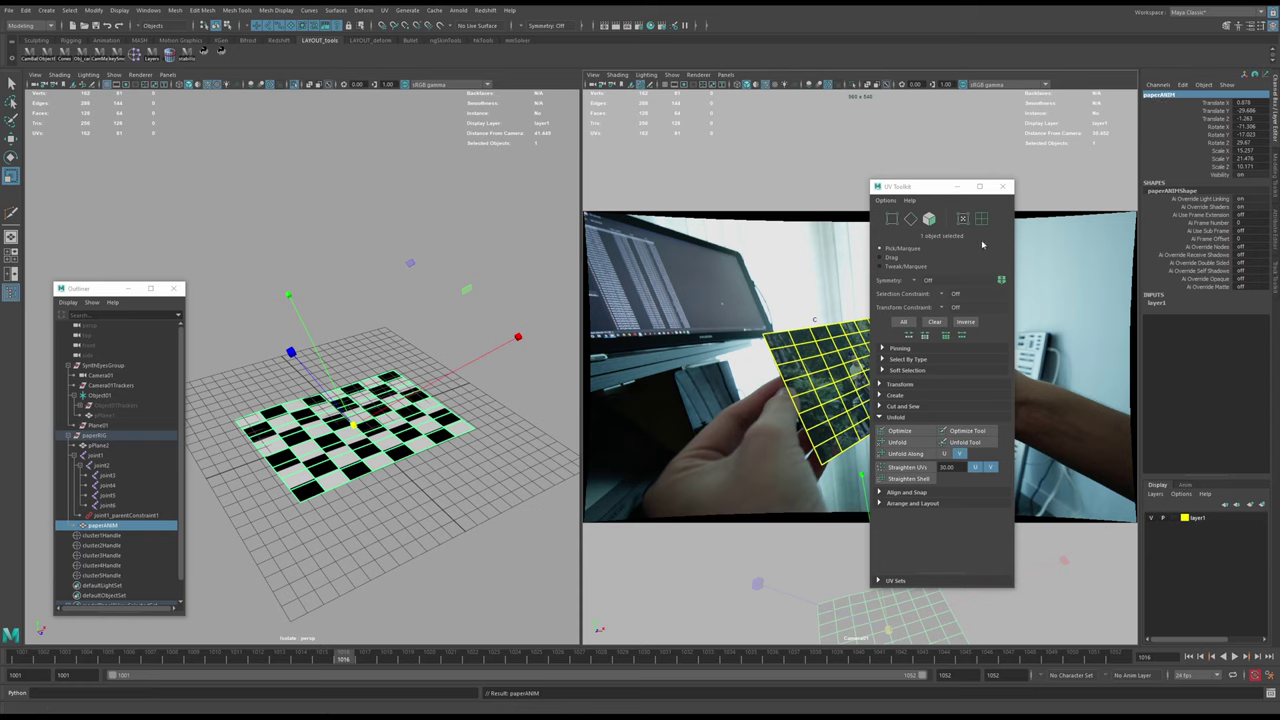
pyautogui.click(1003, 186)
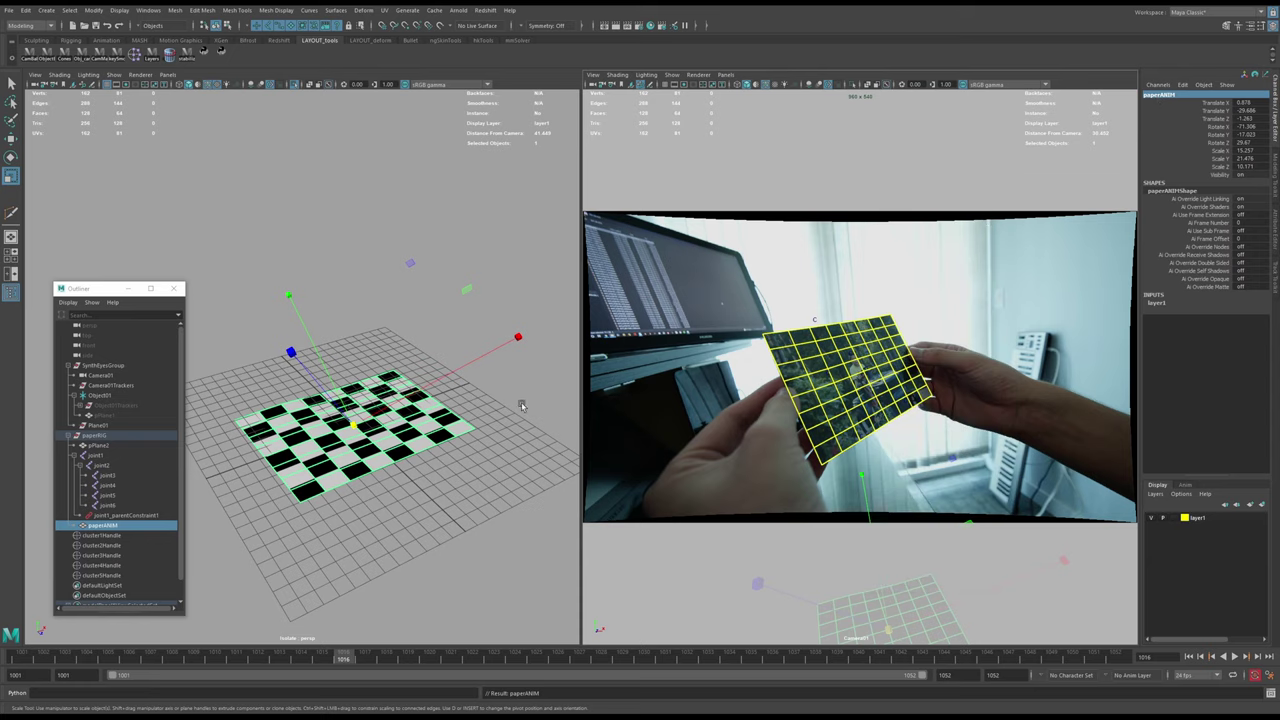
# - Unparent paperANIM from the paperRIG group
pyautogui.scroll(-1, 118, 530)
pyautogui.click(100, 509)
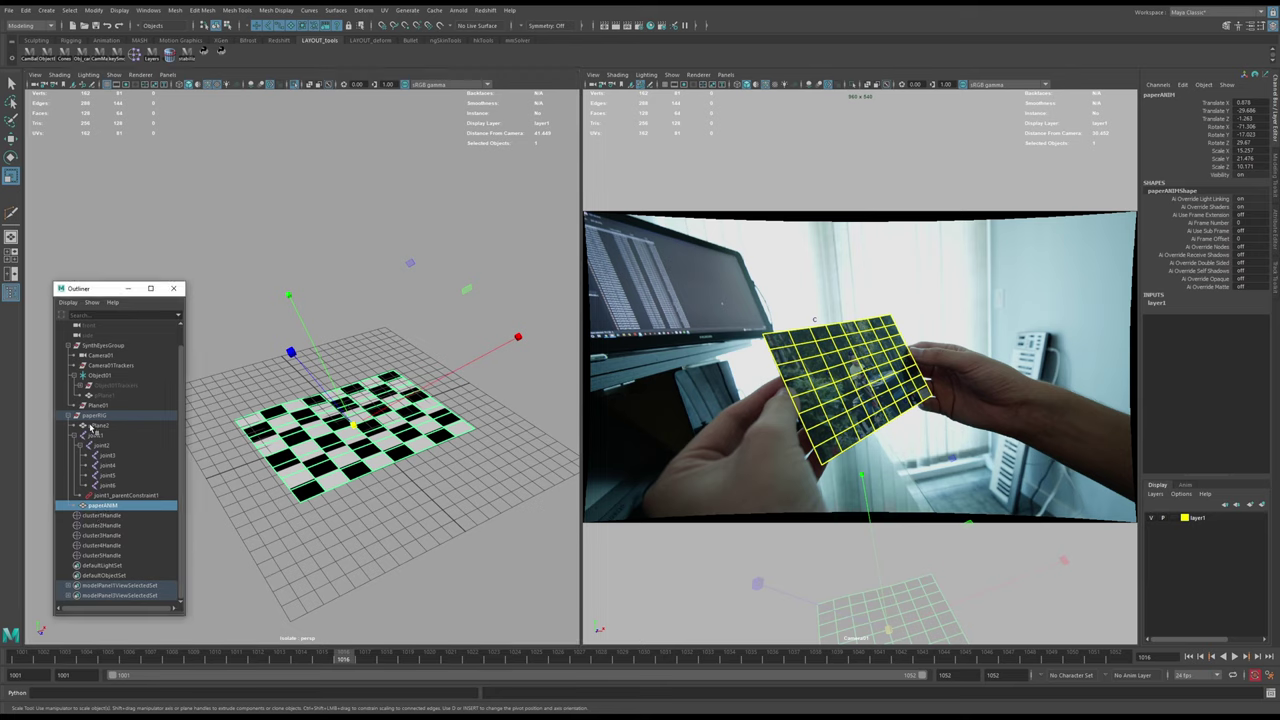
pyautogui.hotkey('shift', 'p')
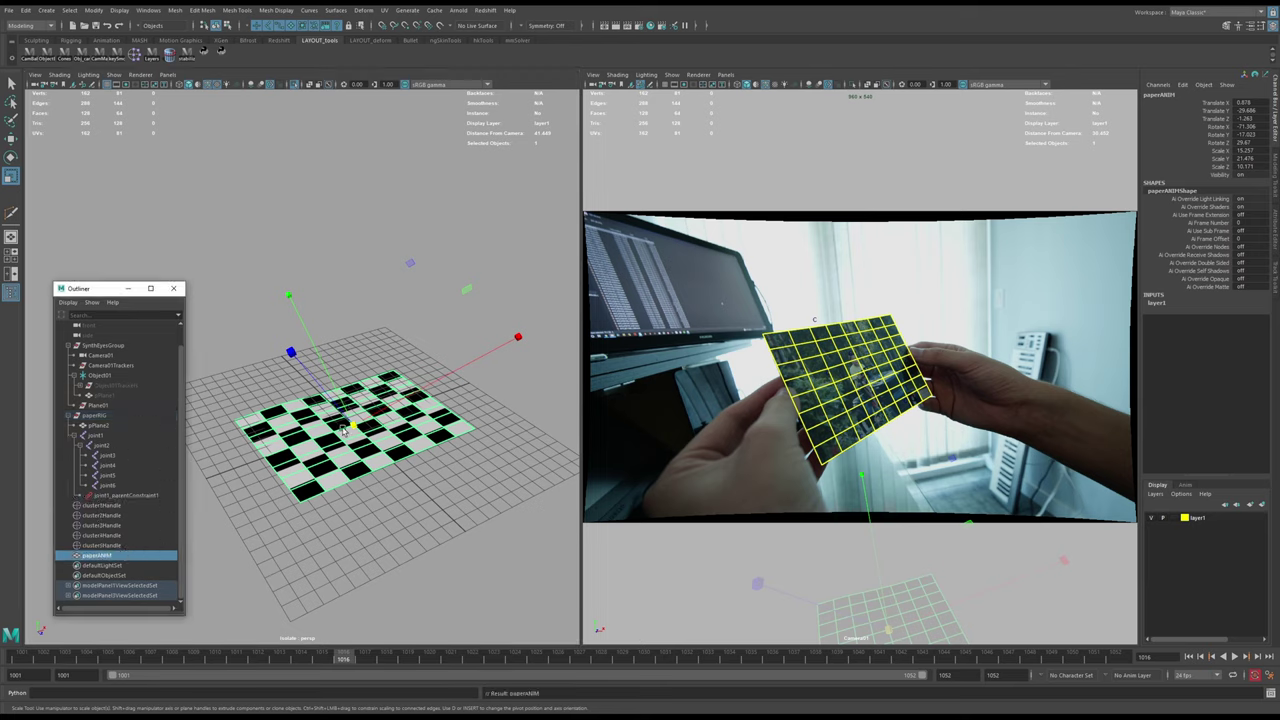
pyautogui.keyDown('alt'); pyautogui.moveTo(342, 431); pyautogui.dragTo(334, 412); pyautogui.keyUp('alt')
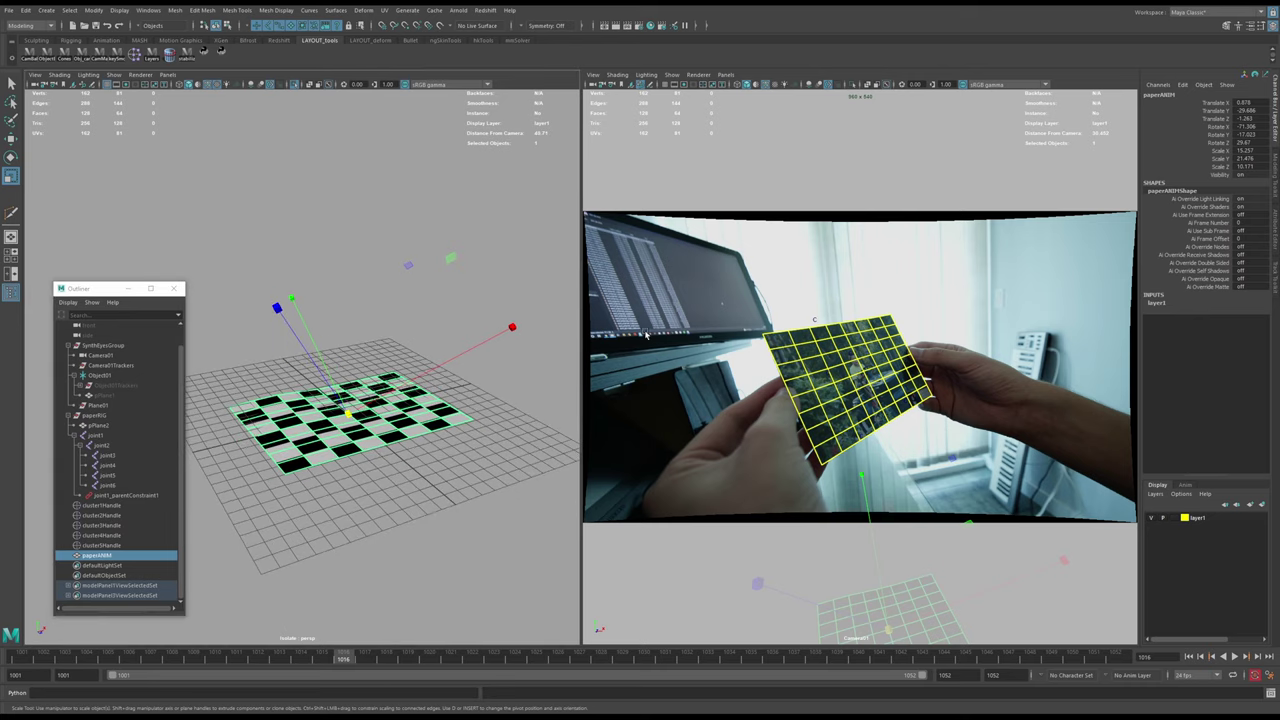
# - Freeze the transformations of paperANIM
pyautogui.press('space')
pyautogui.click(364, 372)
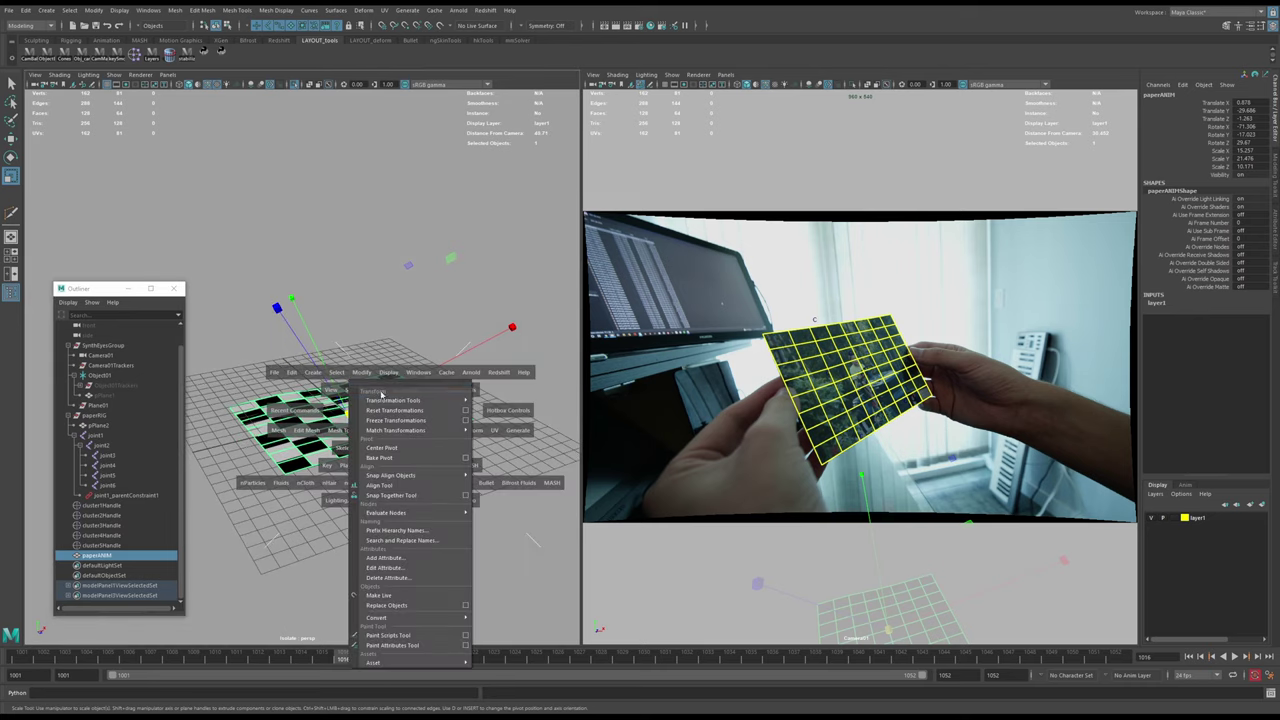
pyautogui.click(398, 422)
pyautogui.keyDown('alt'); pyautogui.moveTo(398, 425); pyautogui.dragTo(362, 474); pyautogui.keyUp('alt')
pyautogui.press('w')
pyautogui.keyDown('alt'); pyautogui.moveTo(346, 229); pyautogui.dragTo(362, 370); pyautogui.keyUp('alt')
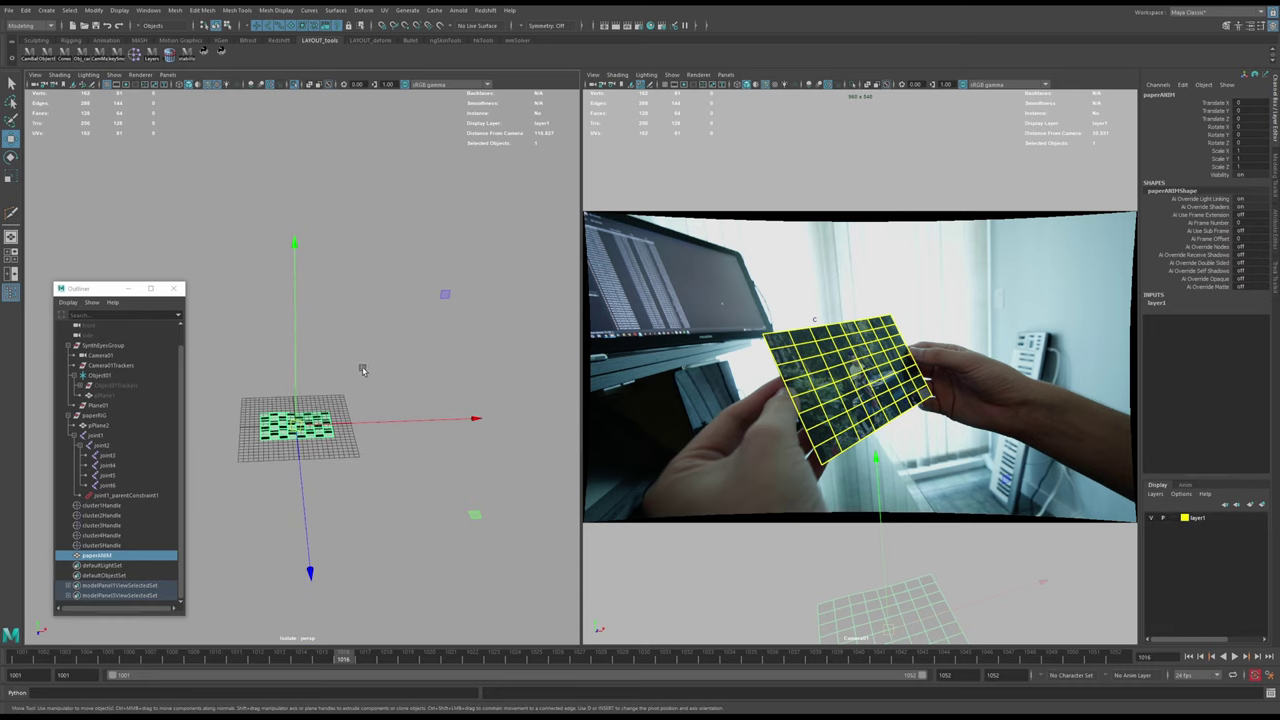
# - Turn off object isolation in the perspective view and move paperANIM's pivot to its near corner
pyautogui.click(325, 402)
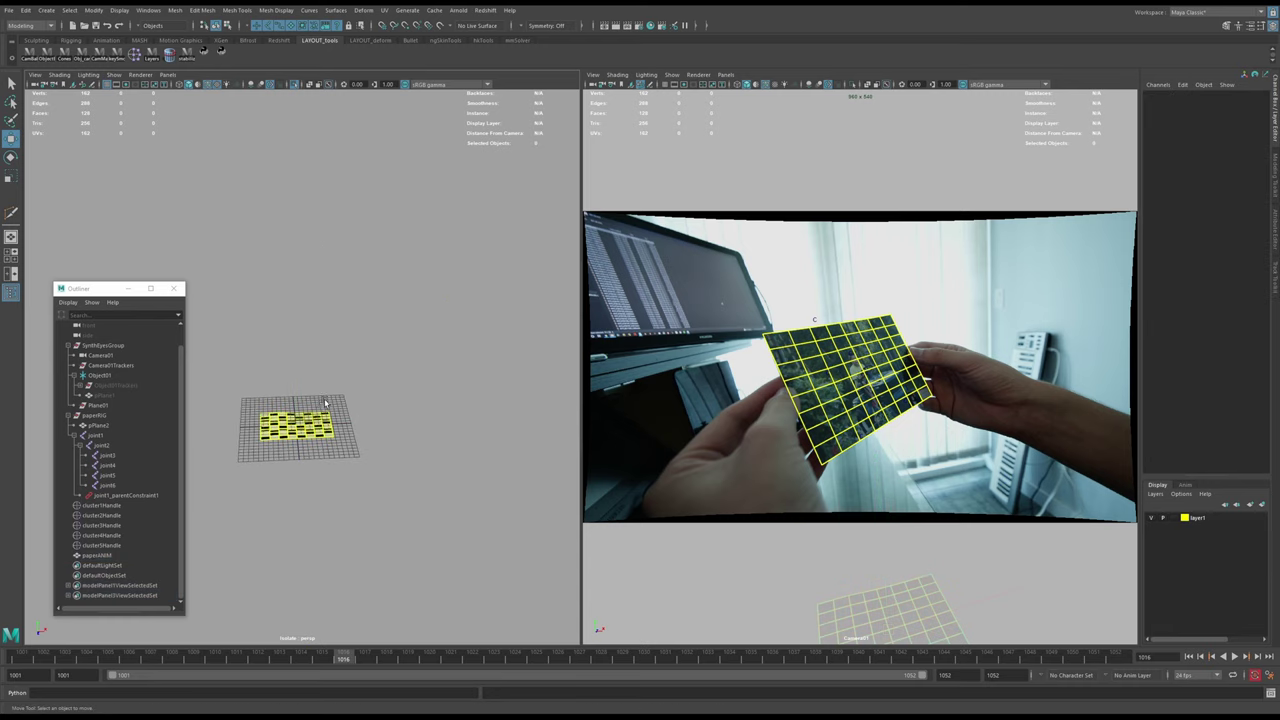
pyautogui.hotkey('ctrl', '1')
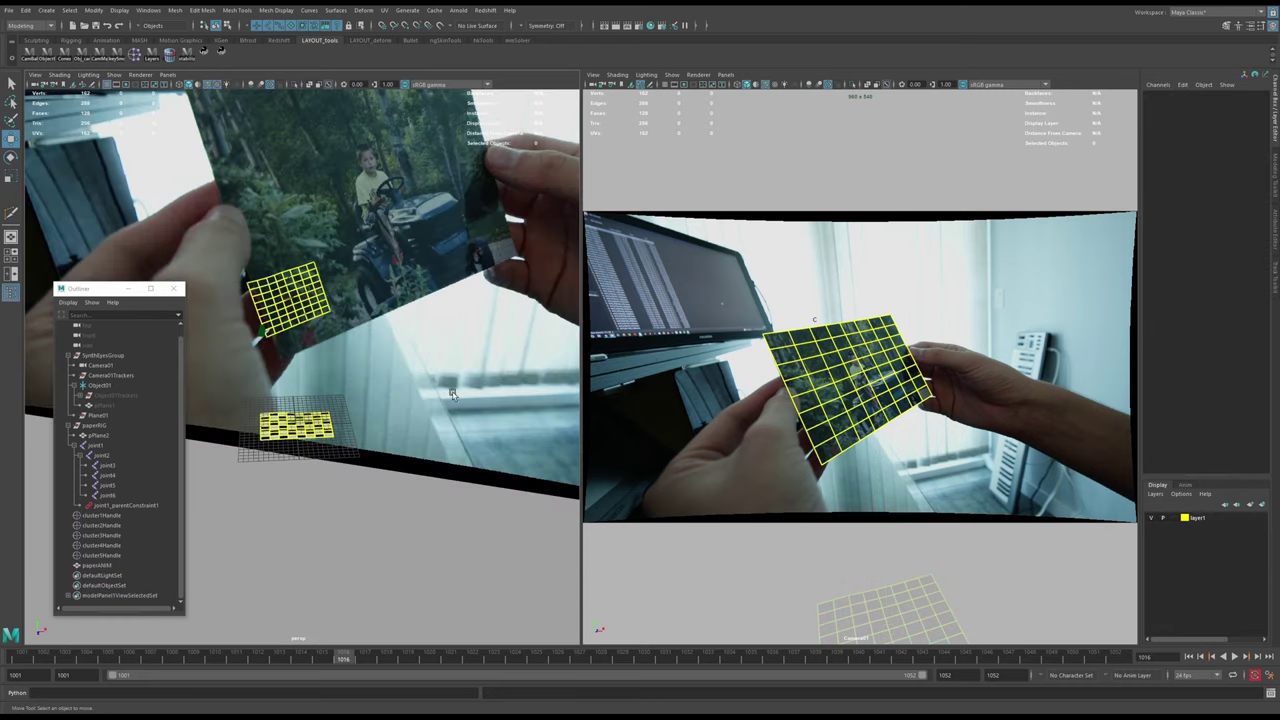
pyautogui.click(308, 423)
pyautogui.keyDown('alt'); pyautogui.moveTo(308, 423); pyautogui.dragTo(350, 450); pyautogui.keyUp('alt')
pyautogui.keyDown('alt'); pyautogui.moveTo(350, 450); pyautogui.dragTo(394, 458, button='right'); pyautogui.keyUp('alt')
pyautogui.keyDown('alt'); pyautogui.moveTo(270, 278); pyautogui.dragTo(255, 490); pyautogui.keyUp('alt')
pyautogui.press('d')
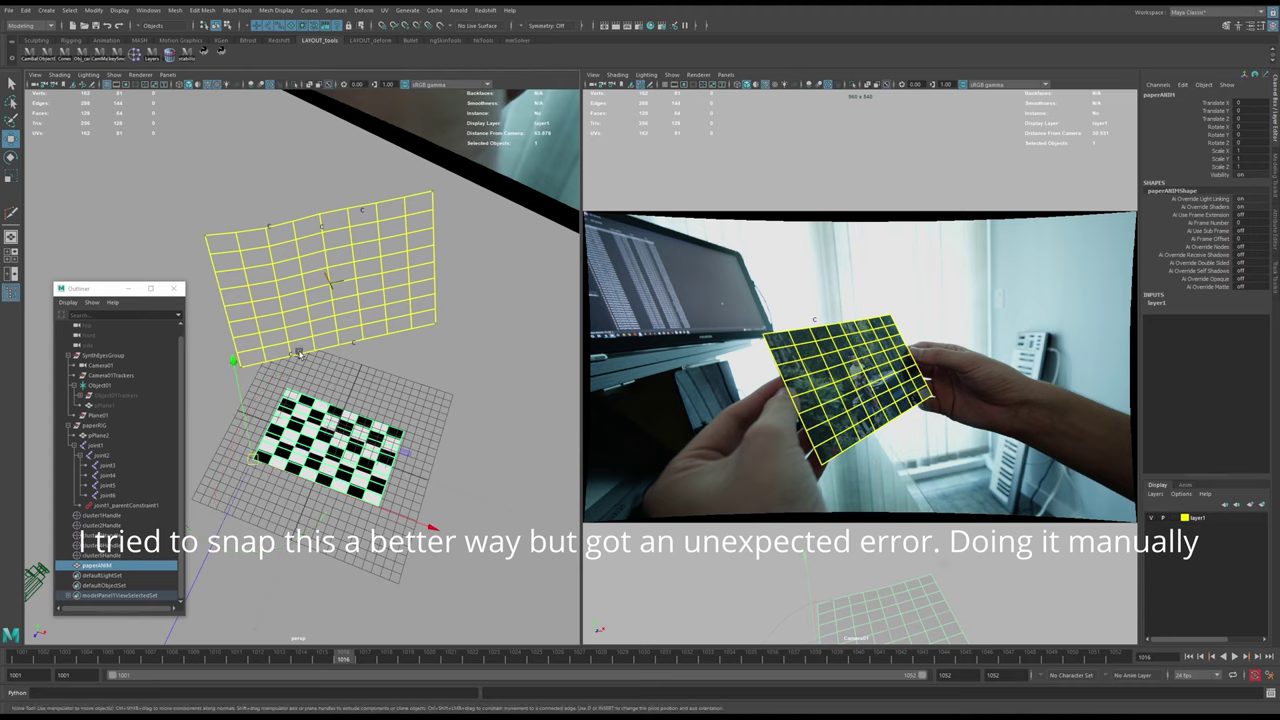
# - Snap paperANIM's pivot corner onto the matching corner vertex of the rigged paper plane
pyautogui.keyDown('alt'); pyautogui.moveTo(299, 352); pyautogui.dragTo(332, 415, button='middle'); pyautogui.keyUp('alt')
pyautogui.keyDown('alt'); pyautogui.moveTo(332, 415); pyautogui.dragTo(330, 401); pyautogui.keyUp('alt')
pyautogui.press('v')
pyautogui.moveTo(283, 407); pyautogui.dragTo(274, 406, button='middle')
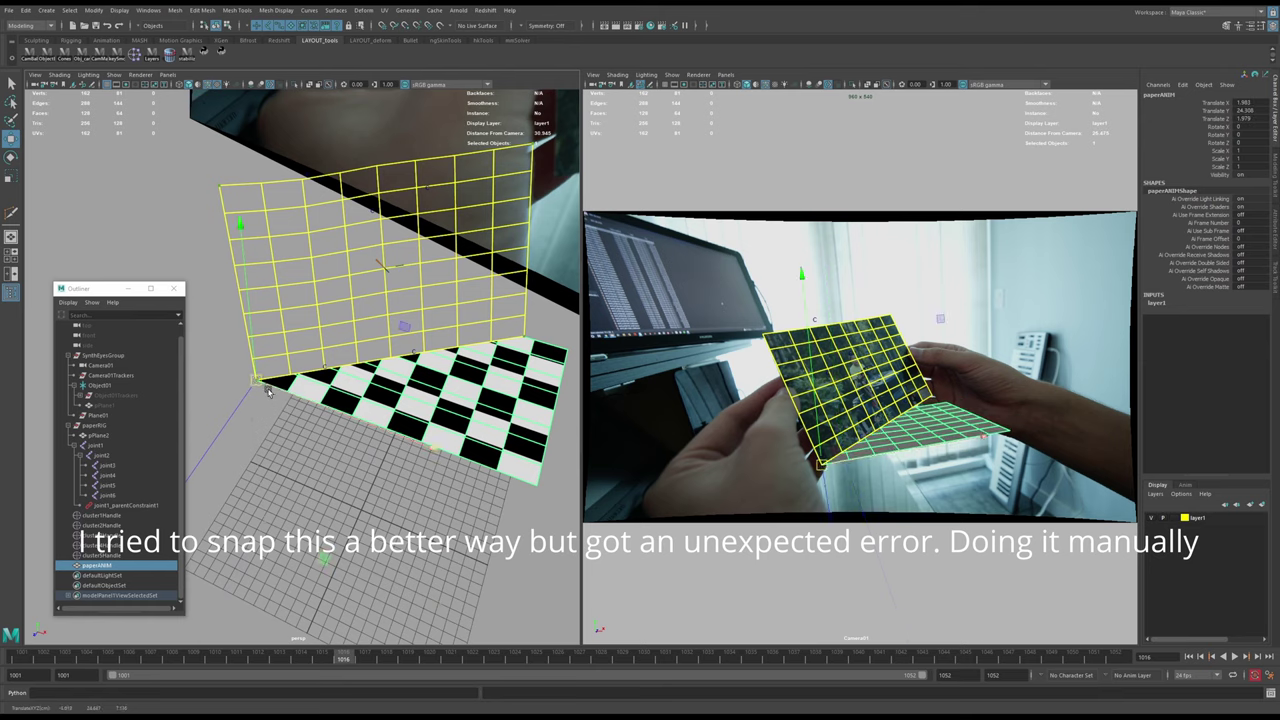
# - Rotate paperANIM about its snapped corner to roughly overlay the rigged paper plane, and enlarge the manipulator
pyautogui.press('e')
pyautogui.moveTo(212, 430); pyautogui.dragTo(311, 316)
pyautogui.moveTo(380, 447)
pyautogui.mouseDown()
pyautogui.moveTo(406, 452)
pyautogui.moveTo(346, 434)
pyautogui.moveTo(410, 462)
pyautogui.moveTo(372, 440)
pyautogui.mouseUp()
pyautogui.press('=')
pyautogui.press('=')
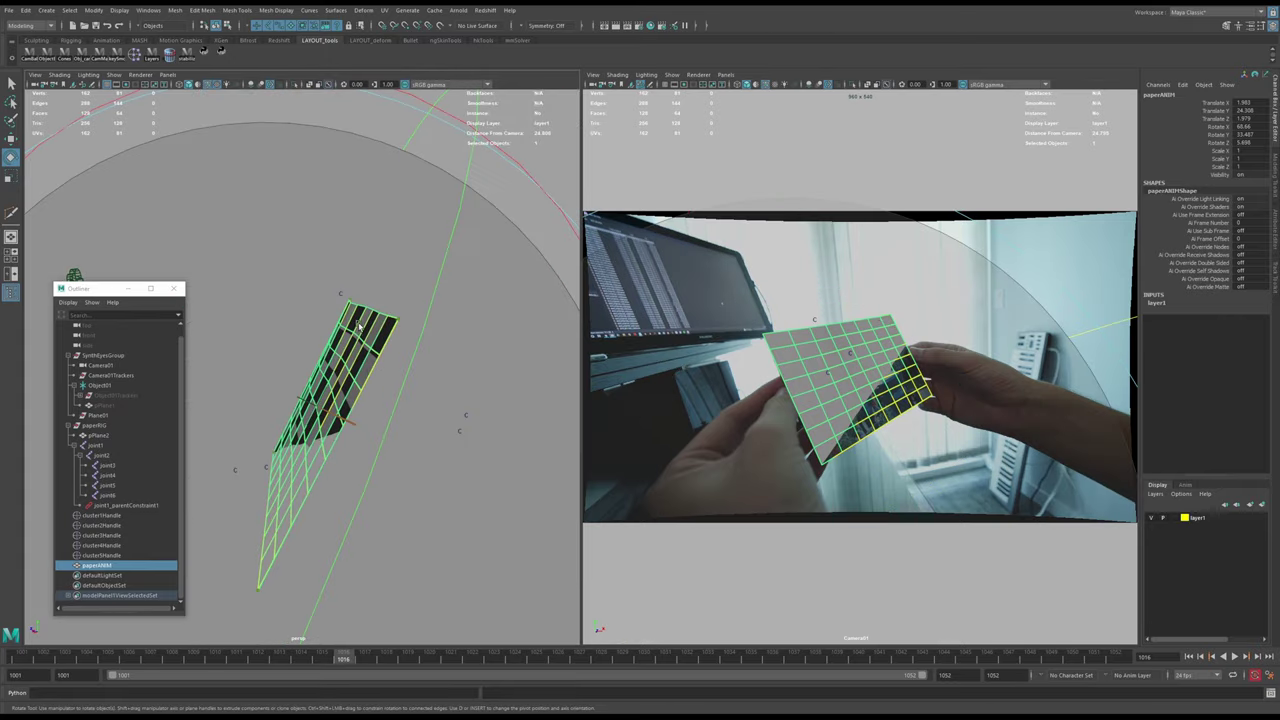
# - Fine-tune paperANIM's rotation against the rigged plane, reaching about 69.5 in X, 33.4 in Y and 5.7 in Z
pyautogui.moveTo(460, 220); pyautogui.dragTo(277, 521)
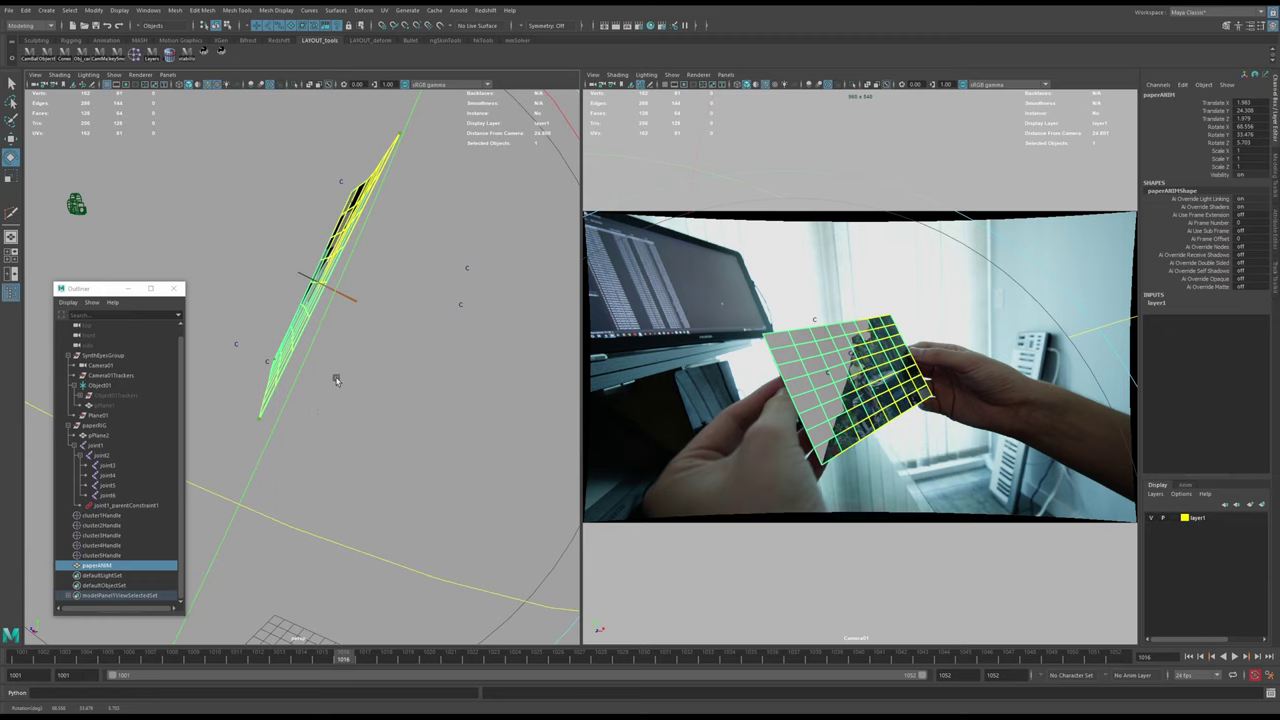
pyautogui.keyDown('alt'); pyautogui.moveTo(408, 197); pyautogui.dragTo(351, 314, button='middle'); pyautogui.keyUp('alt')
pyautogui.moveTo(437, 131); pyautogui.dragTo(369, 240)
pyautogui.keyDown('alt'); pyautogui.moveTo(366, 335); pyautogui.dragTo(443, 323, button='right'); pyautogui.keyUp('alt')
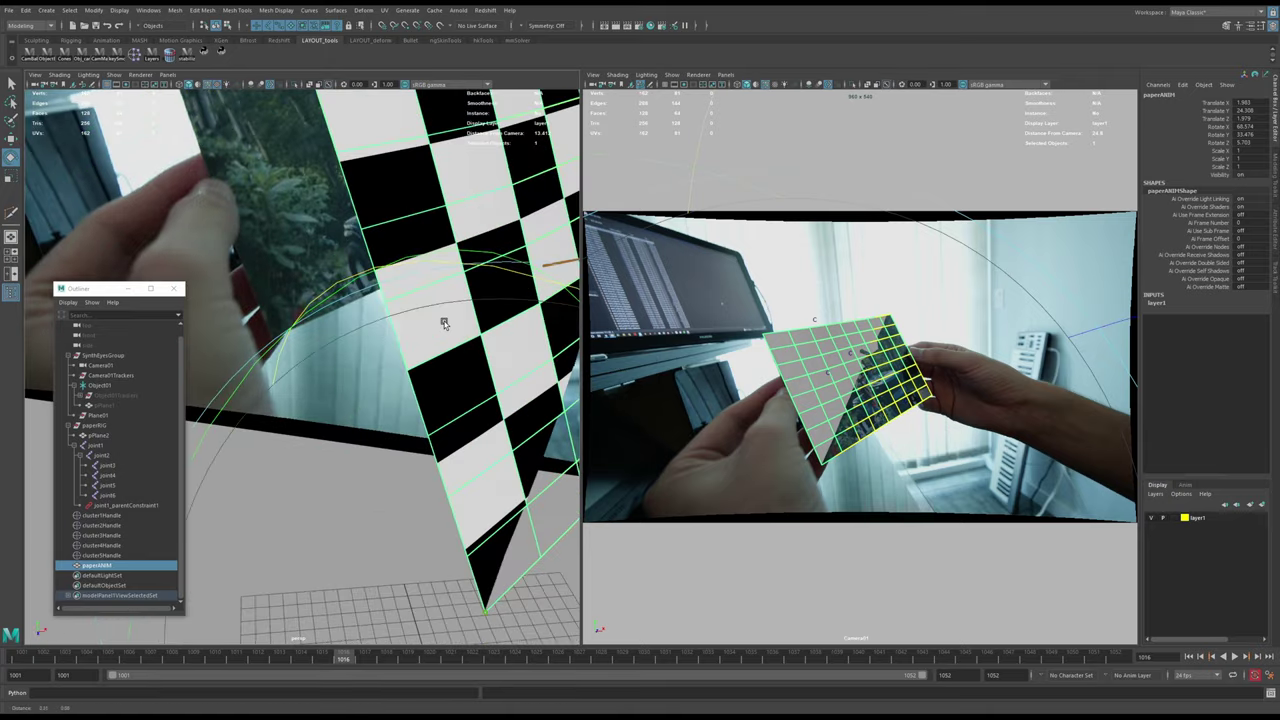
pyautogui.keyDown('alt'); pyautogui.moveTo(443, 323); pyautogui.dragTo(396, 443, button='middle'); pyautogui.keyUp('alt')
pyautogui.moveTo(407, 447); pyautogui.dragTo(400, 608)
pyautogui.keyDown('alt'); pyautogui.moveTo(394, 557); pyautogui.dragTo(436, 565); pyautogui.keyUp('alt')
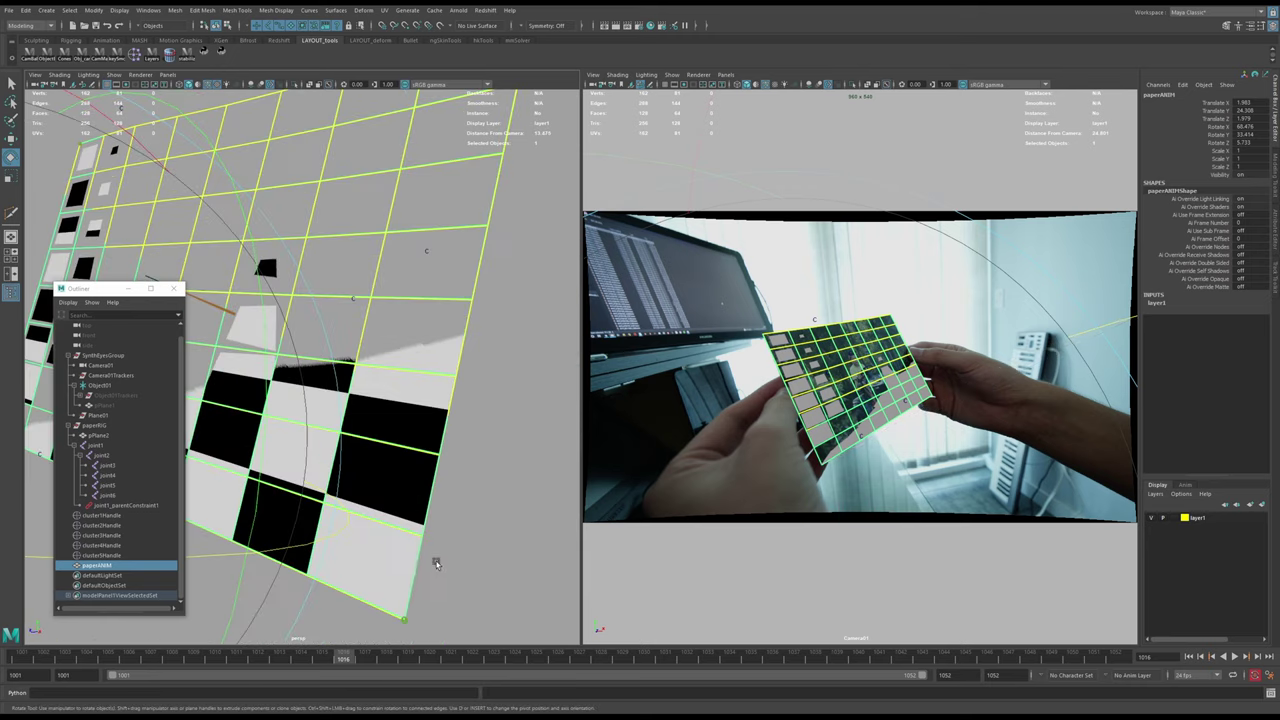
# - Make the last small rotation corrections to paperANIM so its far edges coincide with the rigged plane, ending with Z at about 5.77
pyautogui.keyDown('alt'); pyautogui.moveTo(400, 575); pyautogui.dragTo(419, 532, button='middle'); pyautogui.keyUp('alt')
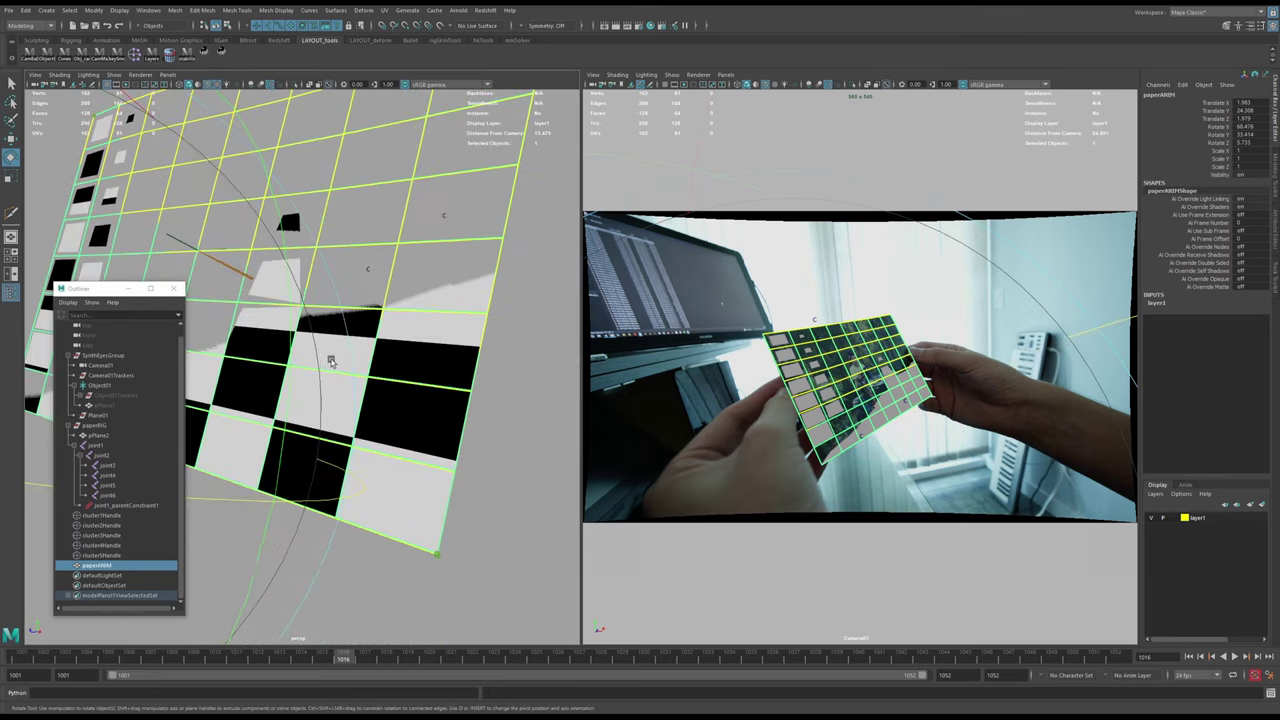
pyautogui.press('=')
pyautogui.keyDown('alt'); pyautogui.moveTo(411, 433); pyautogui.dragTo(379, 433); pyautogui.keyUp('alt')
pyautogui.press('e')
pyautogui.moveTo(457, 438); pyautogui.dragTo(456, 463)
pyautogui.keyDown('alt'); pyautogui.moveTo(352, 322); pyautogui.dragTo(322, 329); pyautogui.keyUp('alt')
pyautogui.moveTo(279, 132); pyautogui.dragTo(323, 202)
pyautogui.keyDown('alt'); pyautogui.moveTo(323, 202); pyautogui.dragTo(245, 205, button='right'); pyautogui.keyUp('alt')
pyautogui.press('w')
pyautogui.keyDown('alt'); pyautogui.moveTo(225, 398); pyautogui.dragTo(398, 442); pyautogui.keyUp('alt')
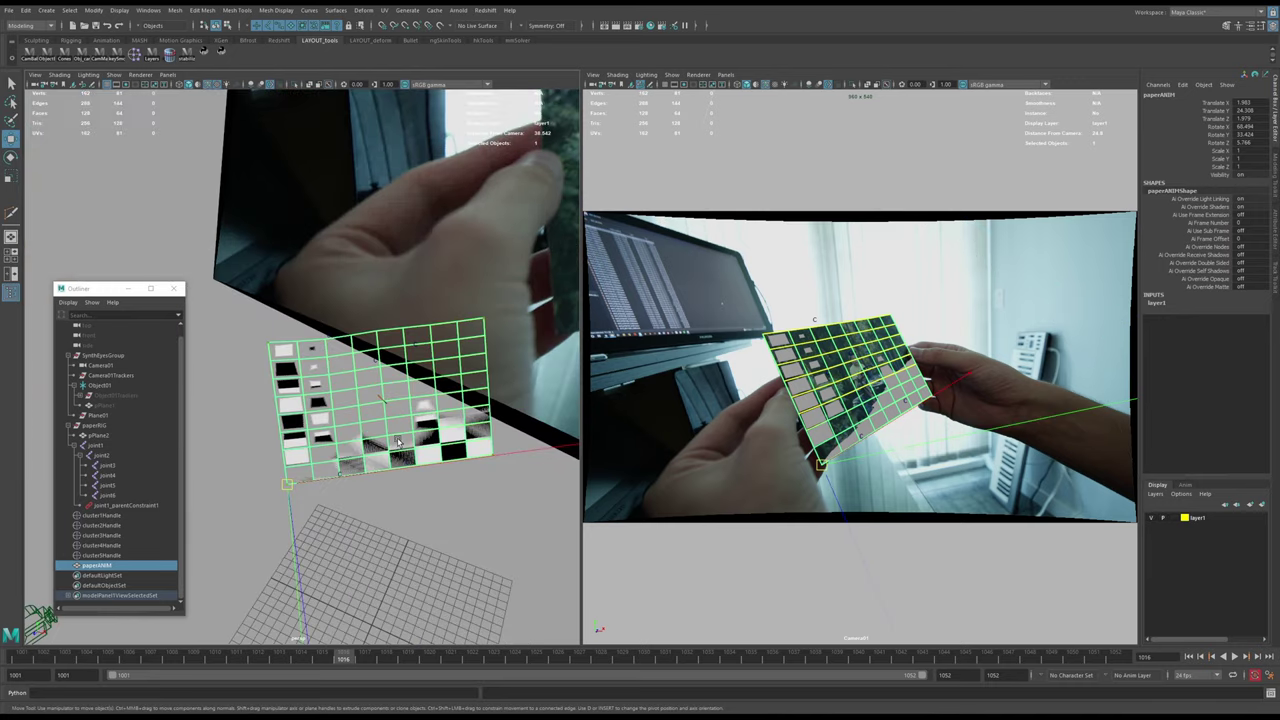
pyautogui.keyDown('alt'); pyautogui.moveTo(408, 465); pyautogui.dragTo(378, 435, button='middle'); pyautogui.keyUp('alt')
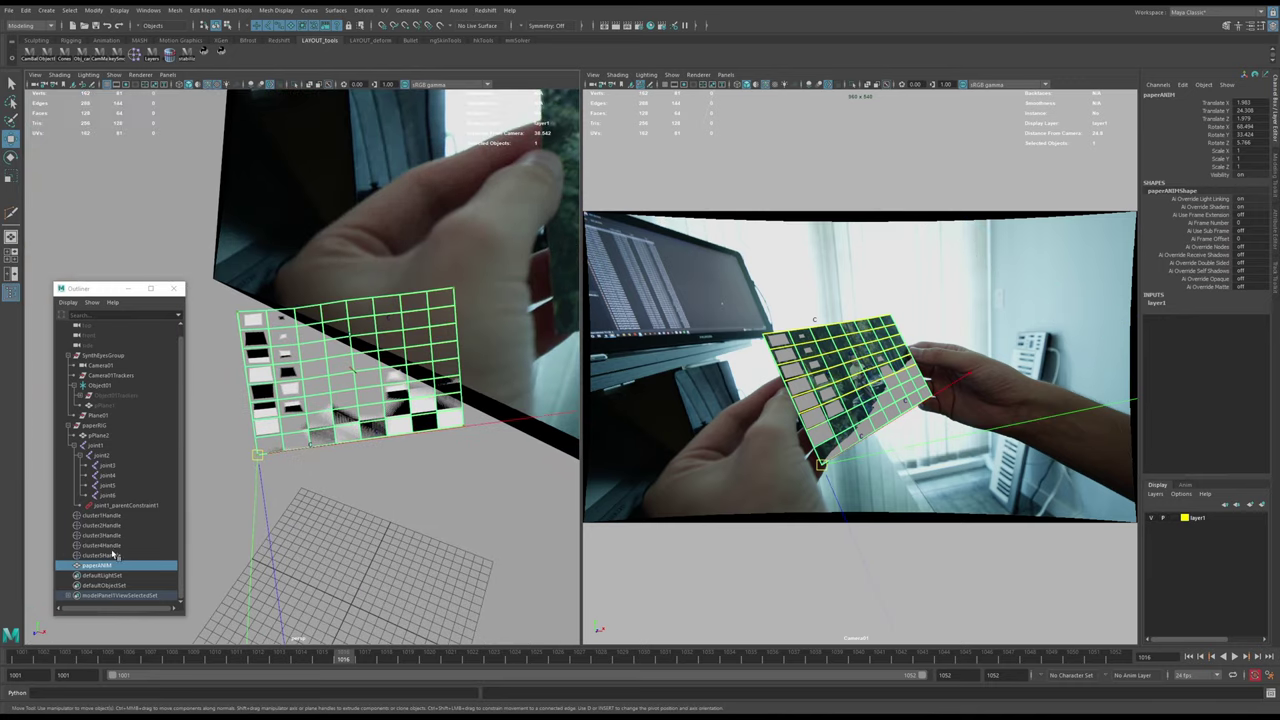
# - Bind paperANIM to the rigged plane pPlane2 with a Wrap deformer and play the shot to check that it follows
pyautogui.click(97, 437)
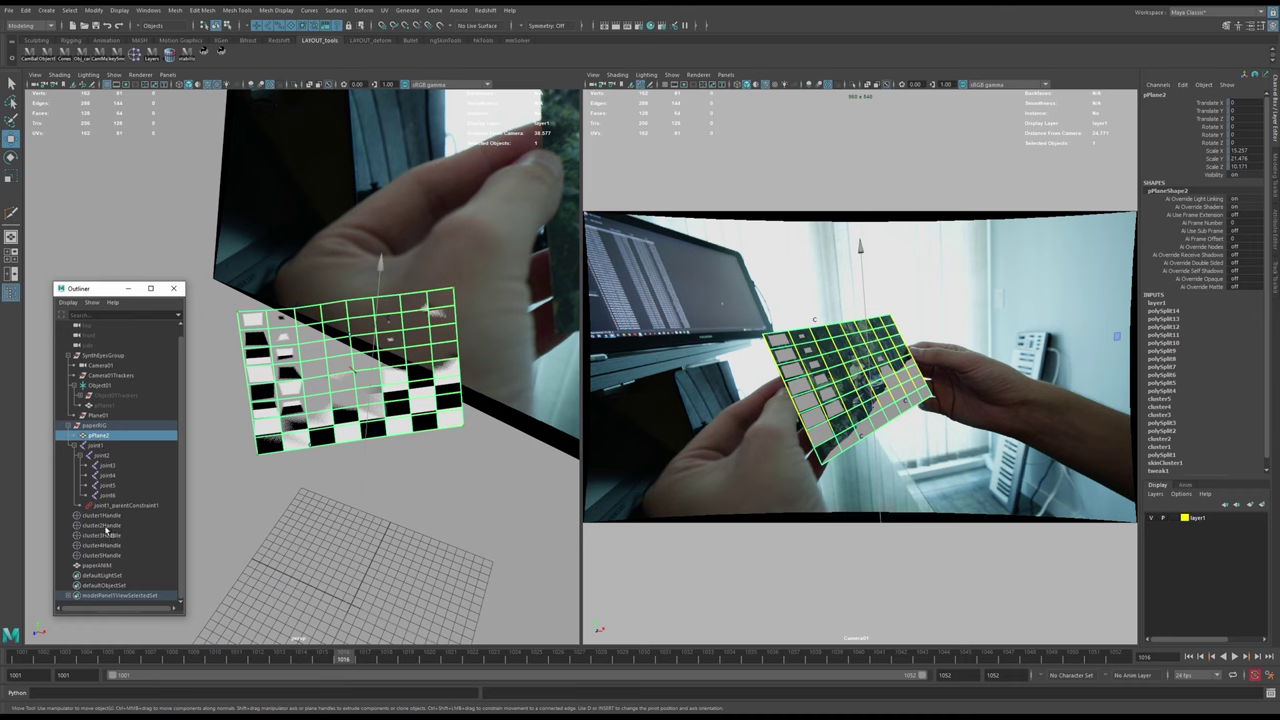
pyautogui.click(100, 566)
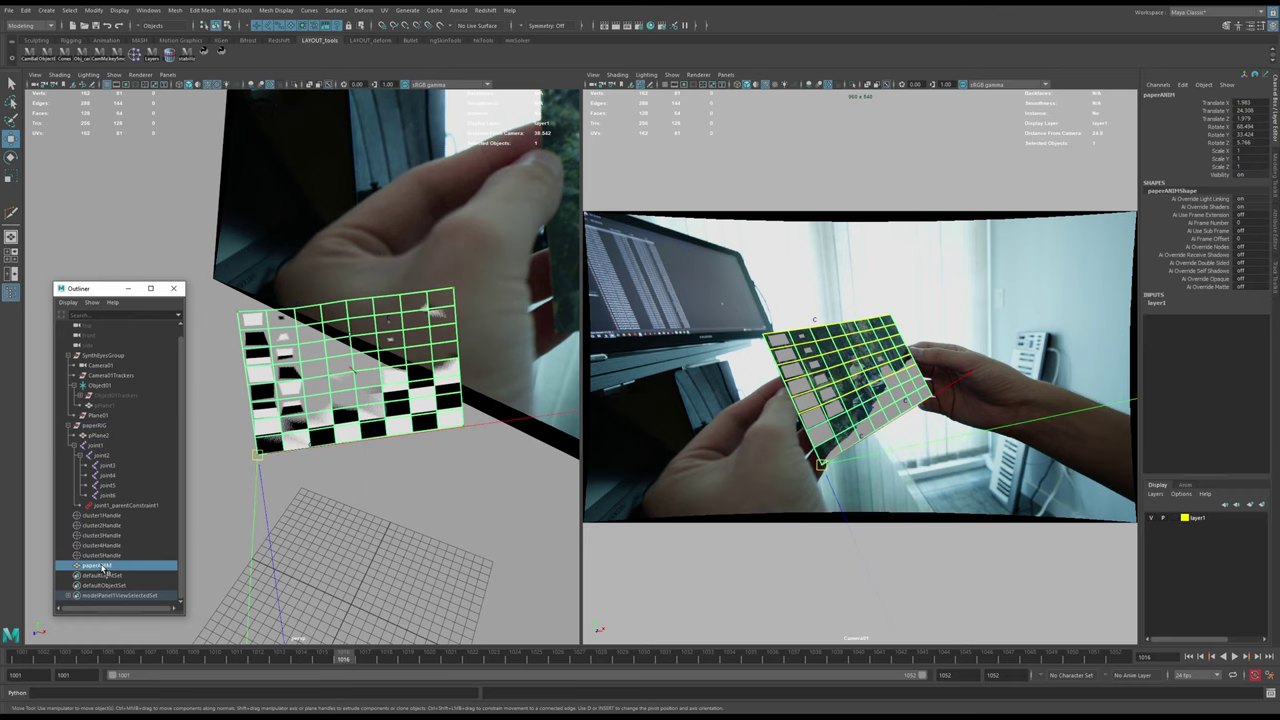
pyautogui.keyDown('ctrl'); pyautogui.click(102, 438); pyautogui.keyUp('ctrl')
pyautogui.press('space')
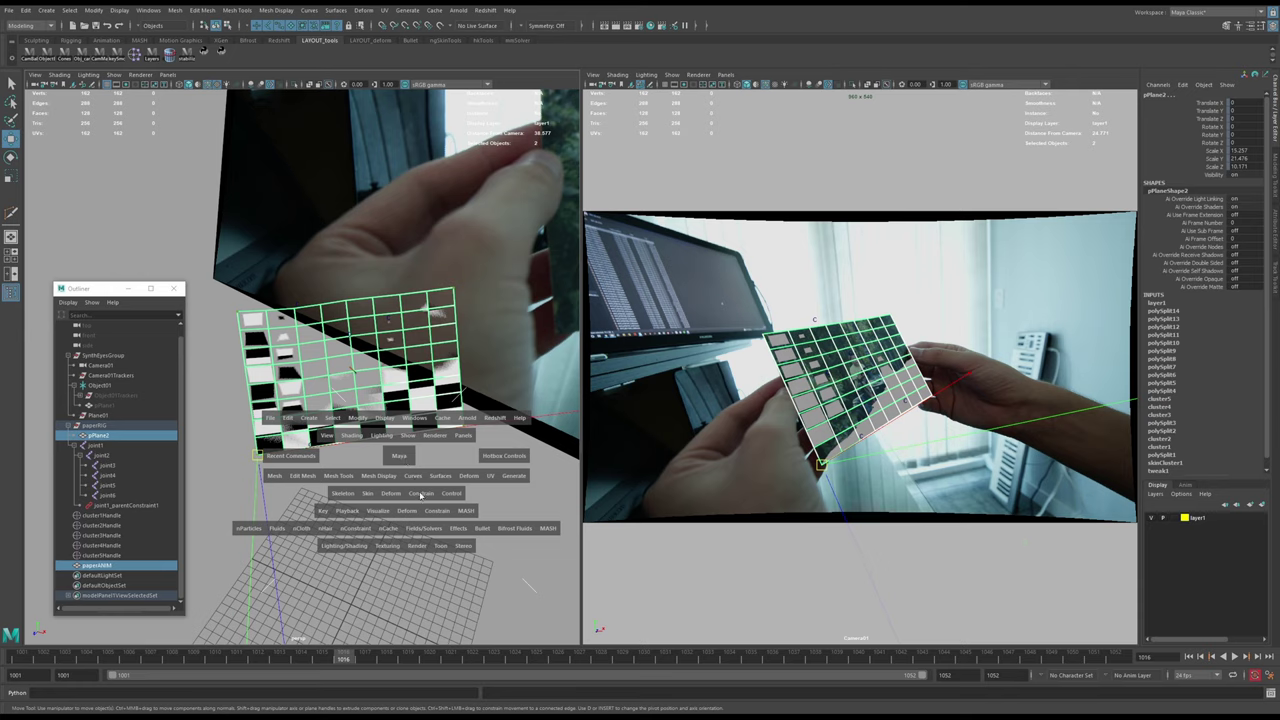
pyautogui.click(391, 494)
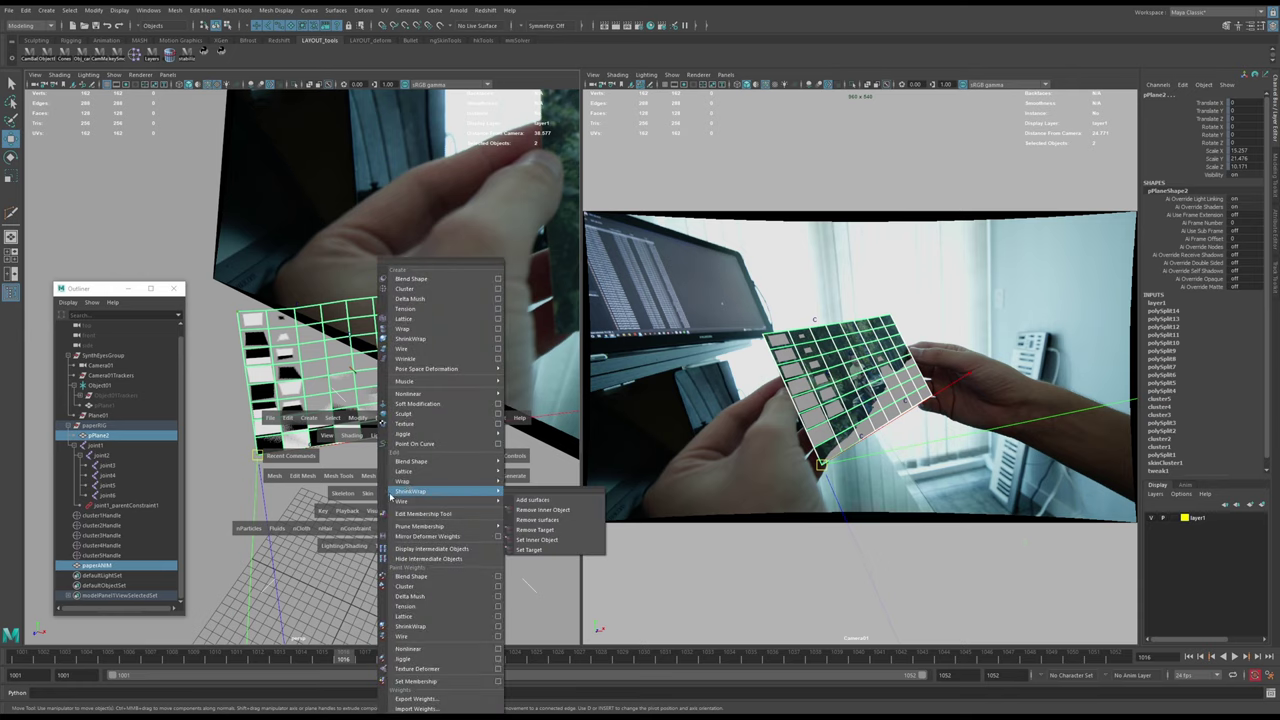
pyautogui.click(424, 337)
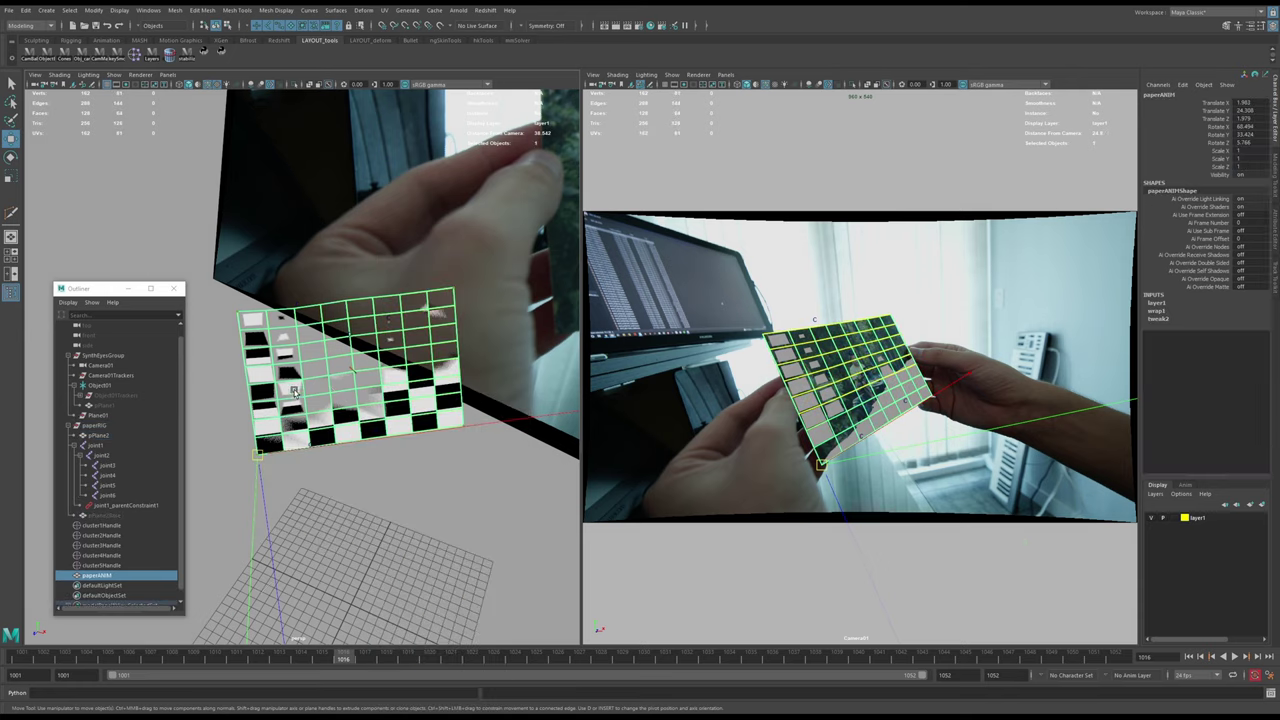
pyautogui.hotkey('alt', 'v')
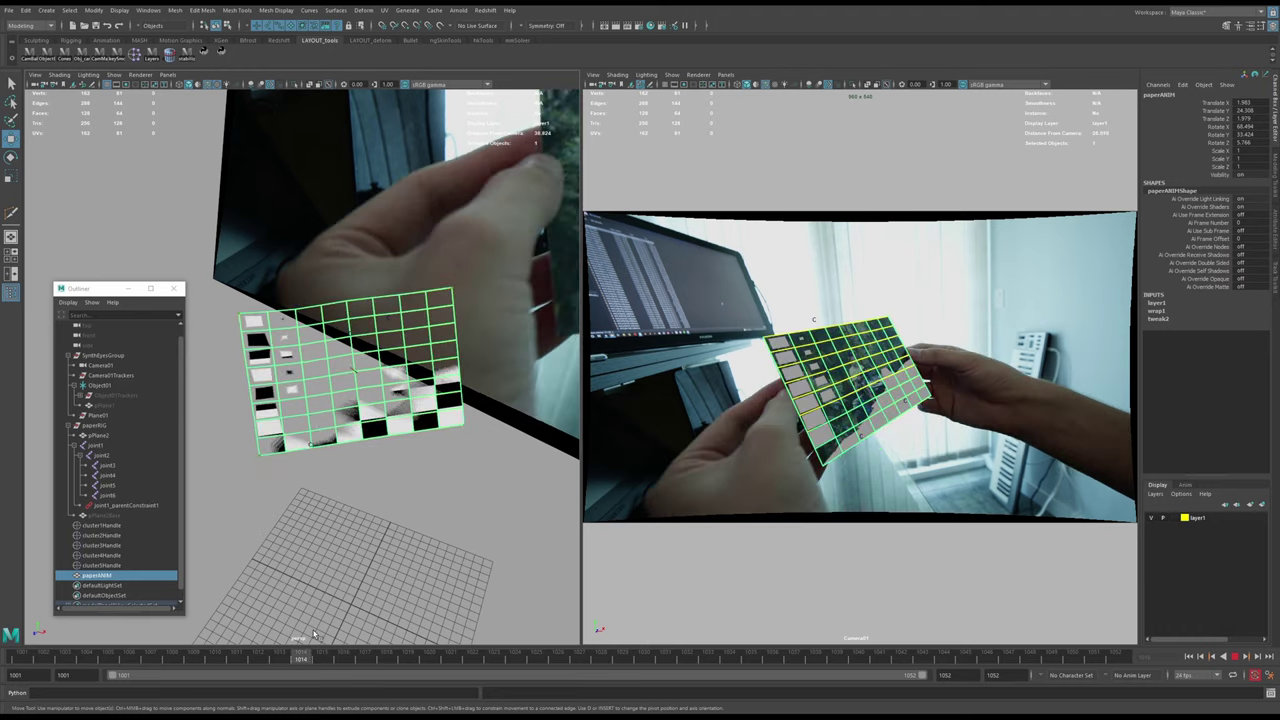
pyautogui.hotkey('alt', 'v')
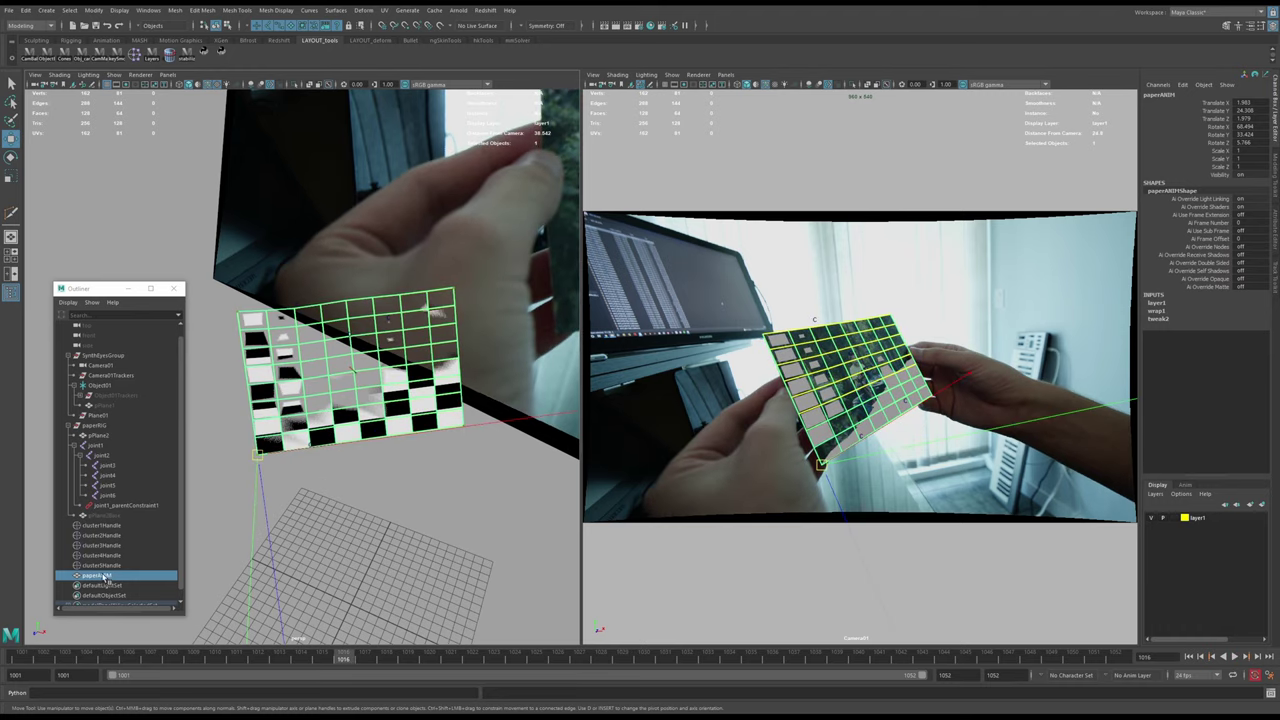
# - Try moving the paperRIG group away from paperANIM to compare both during playback, and undo the move
pyautogui.click(95, 427)
pyautogui.moveTo(350, 350); pyautogui.dragTo(450, 250, button='middle')
pyautogui.hotkey('alt', 'v')
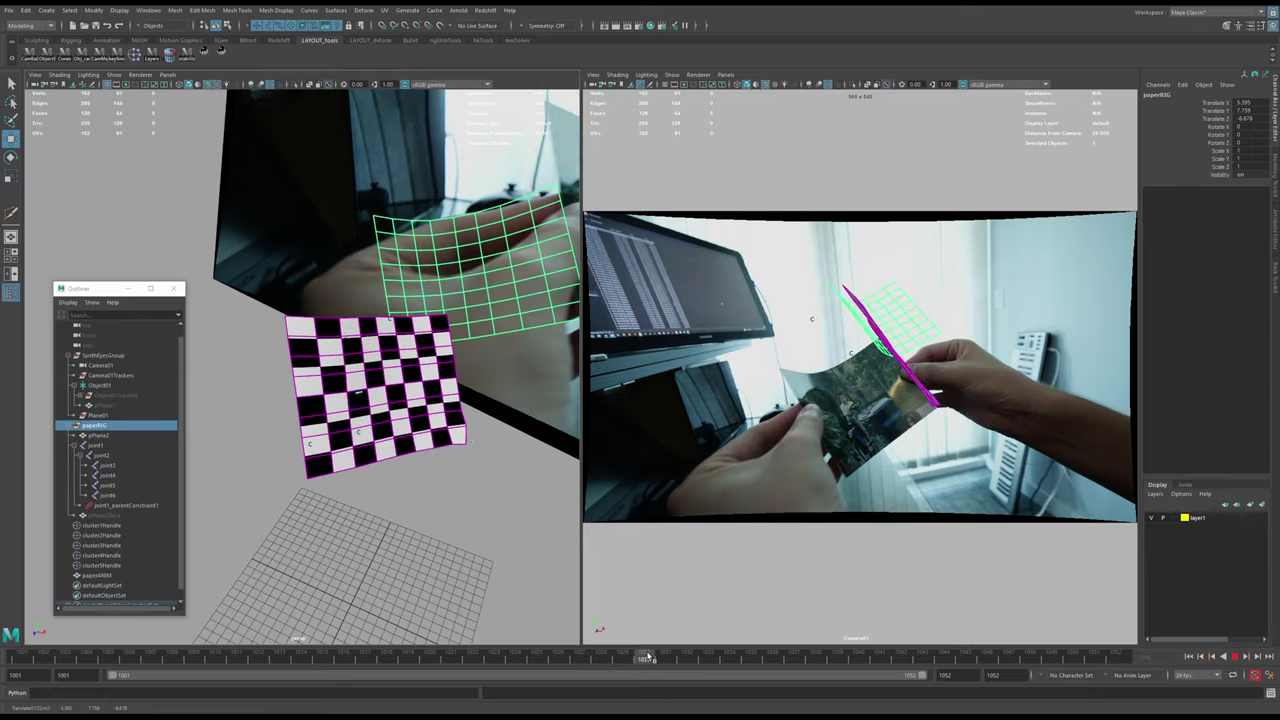
pyautogui.hotkey('alt', 'v')
pyautogui.hotkey('ctrl', 'z')
pyautogui.hotkey('alt', 'v')
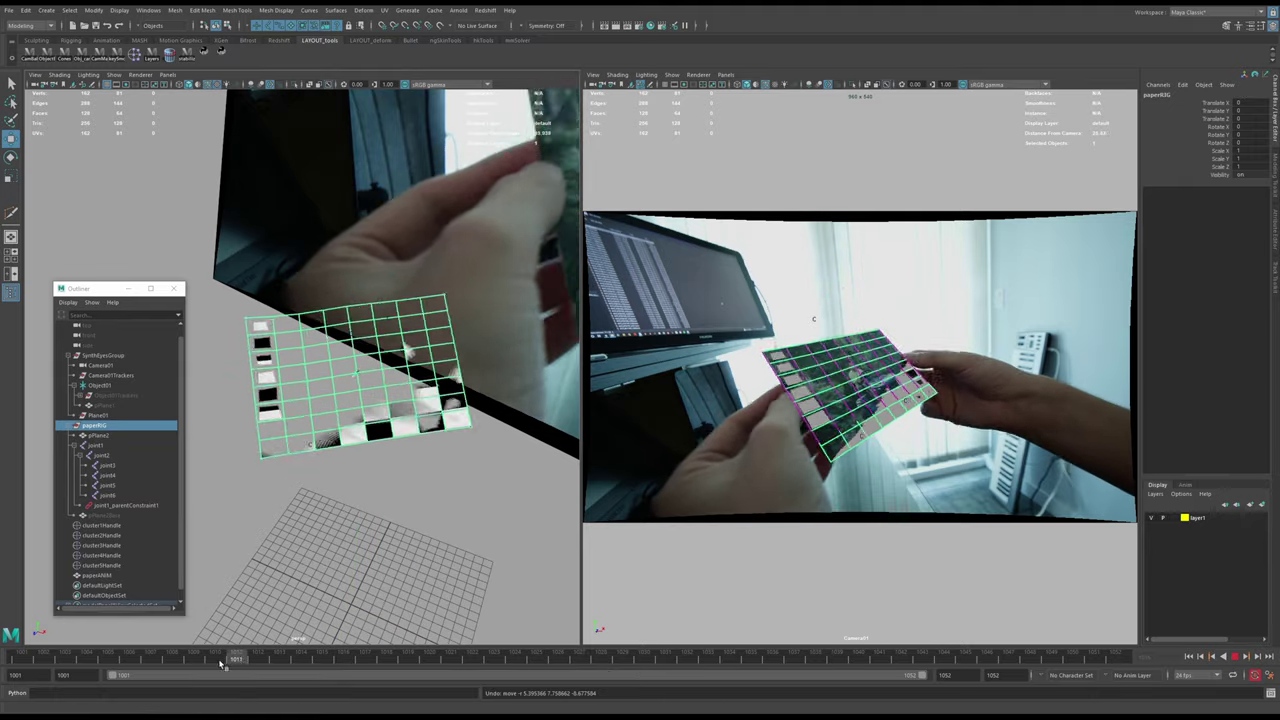
# - Hide paperRIG and bake paperANIM's simulation over the time slider range, sampling by 1 with control points and shapes included
pyautogui.moveTo(366, 647); pyautogui.dragTo(280, 657)
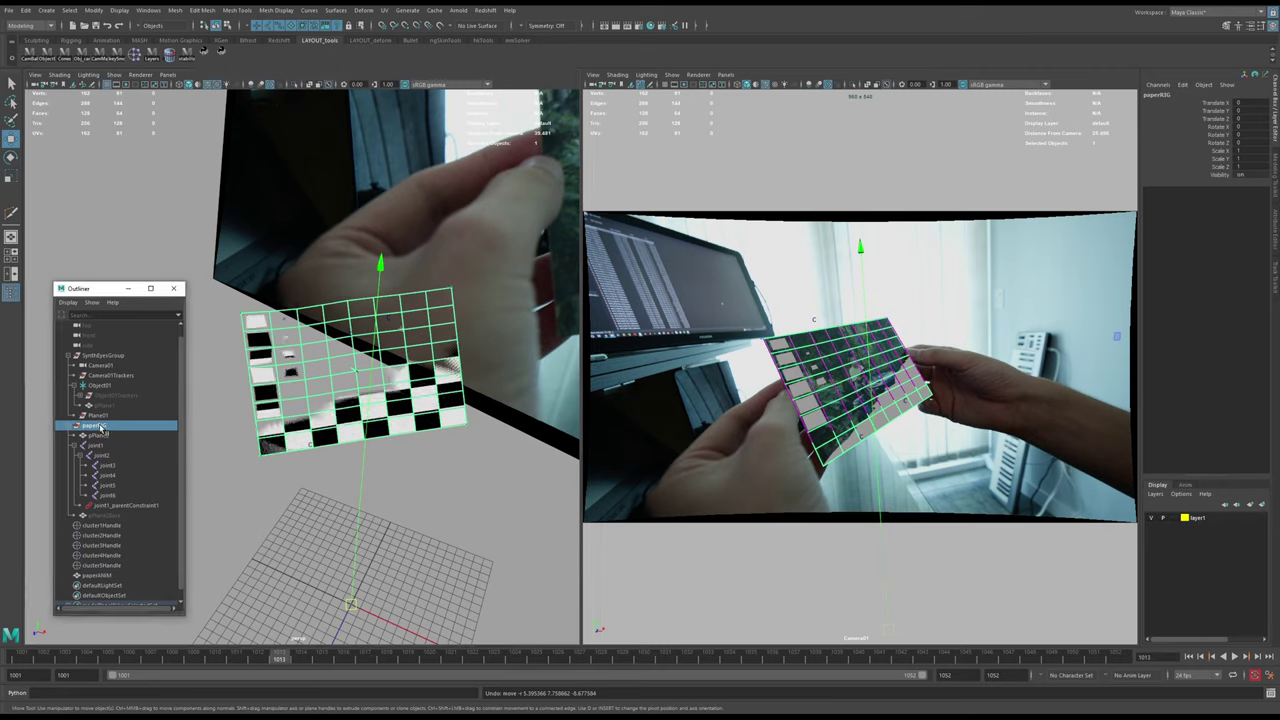
pyautogui.hotkey('ctrl', 'h')
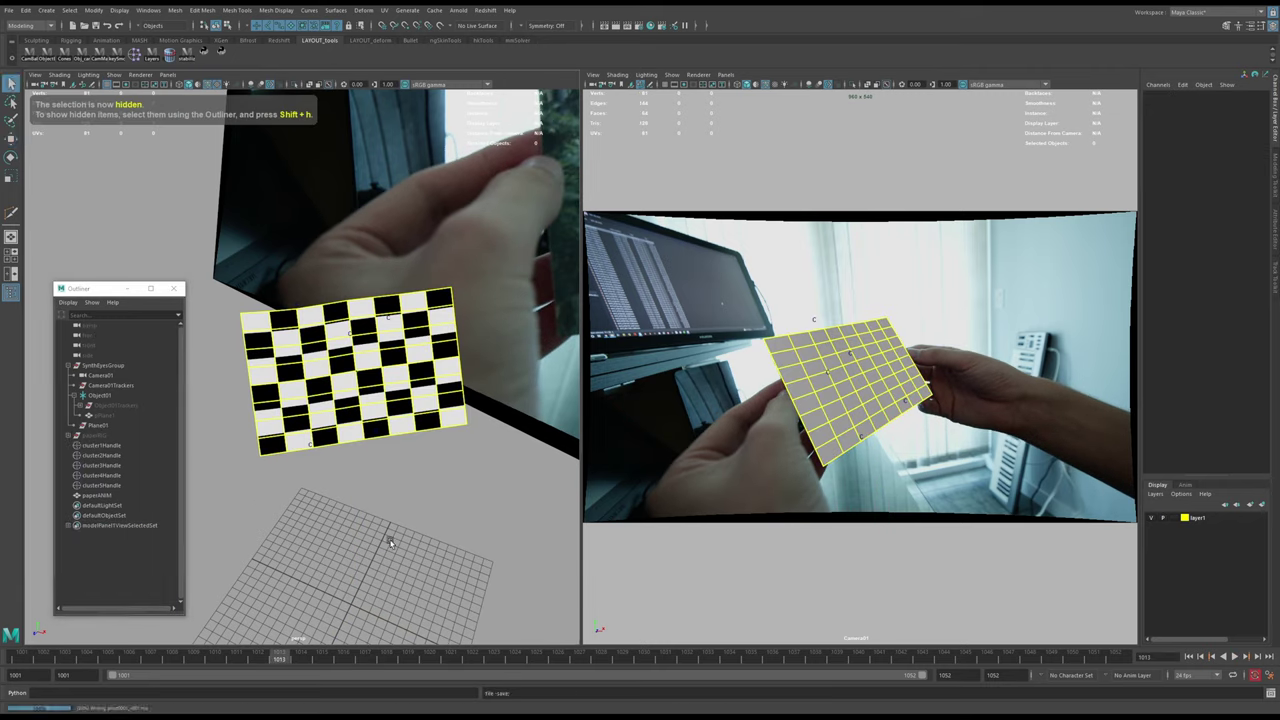
pyautogui.click(128, 494)
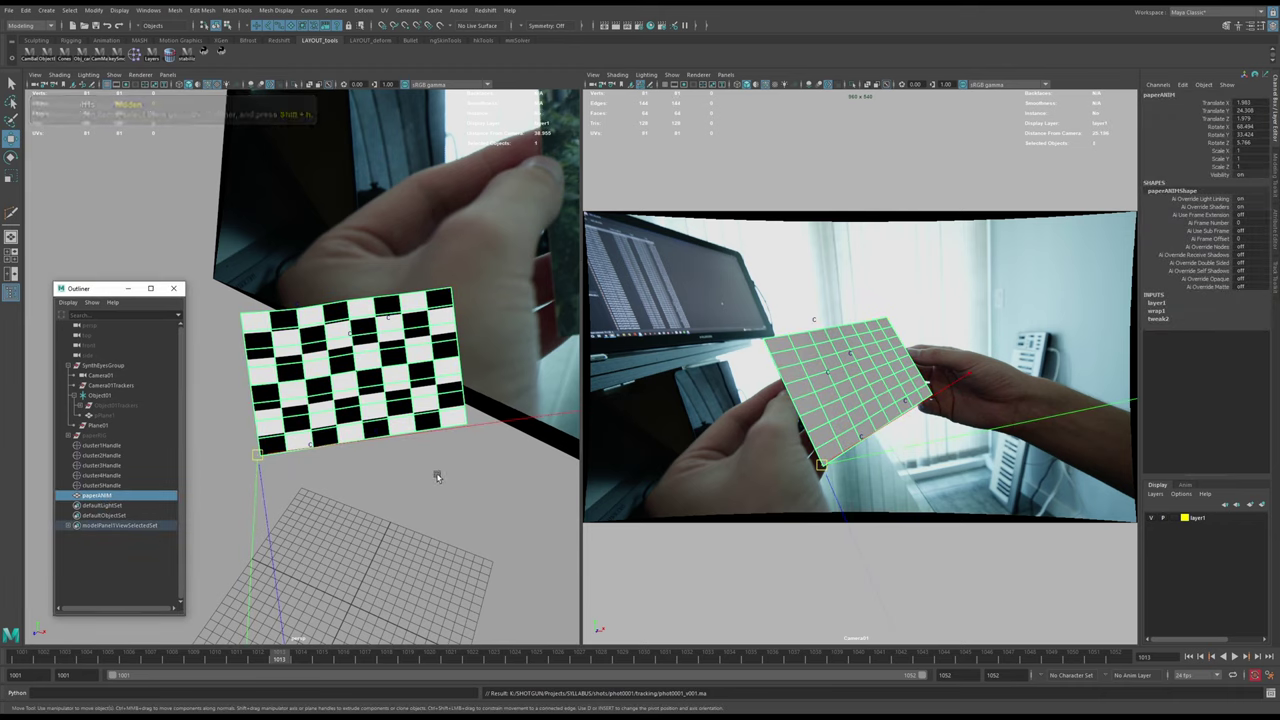
pyautogui.press('space')
pyautogui.moveTo(299, 355); pyautogui.dragTo(390, 448)
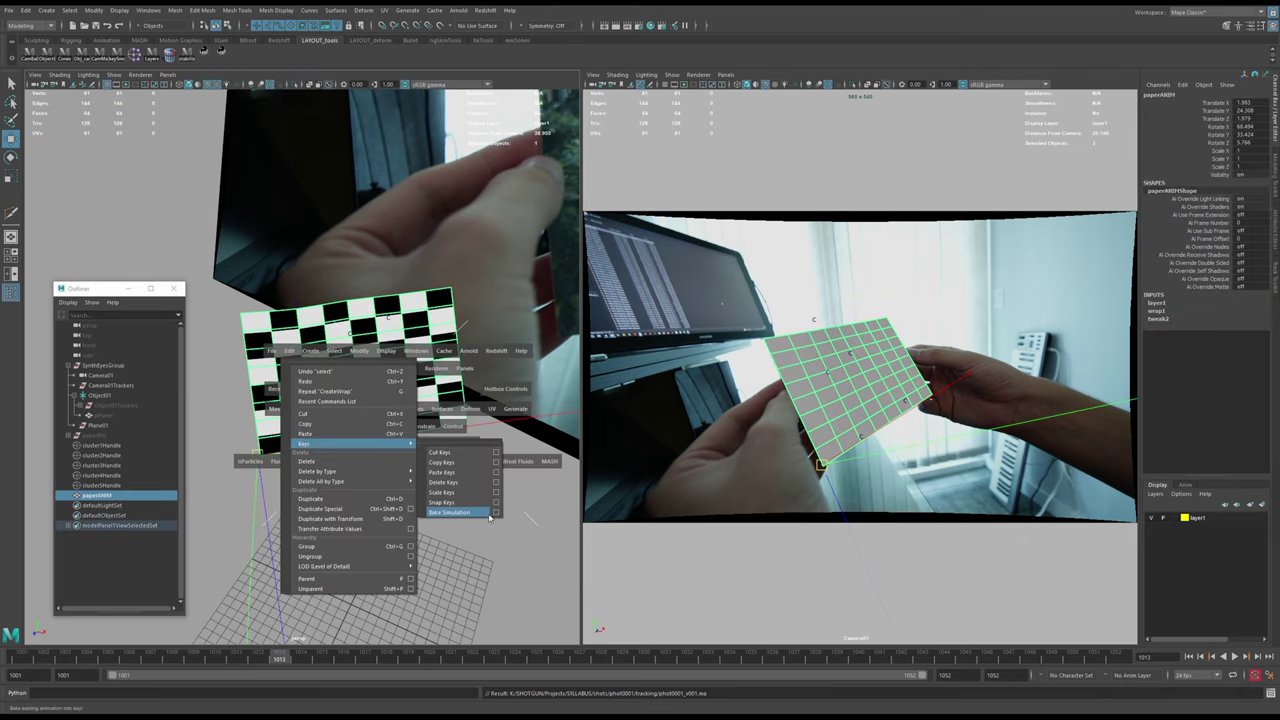
pyautogui.moveTo(487, 516); pyautogui.dragTo(495, 512)
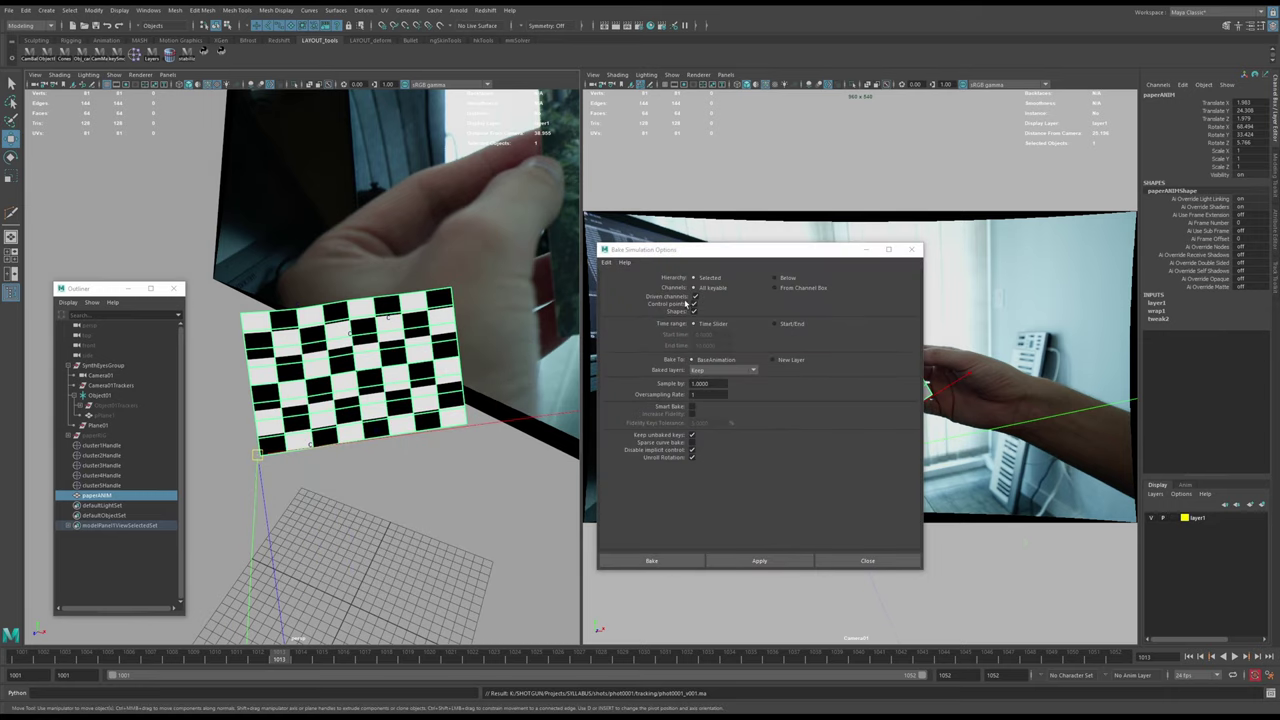
pyautogui.click(652, 559)
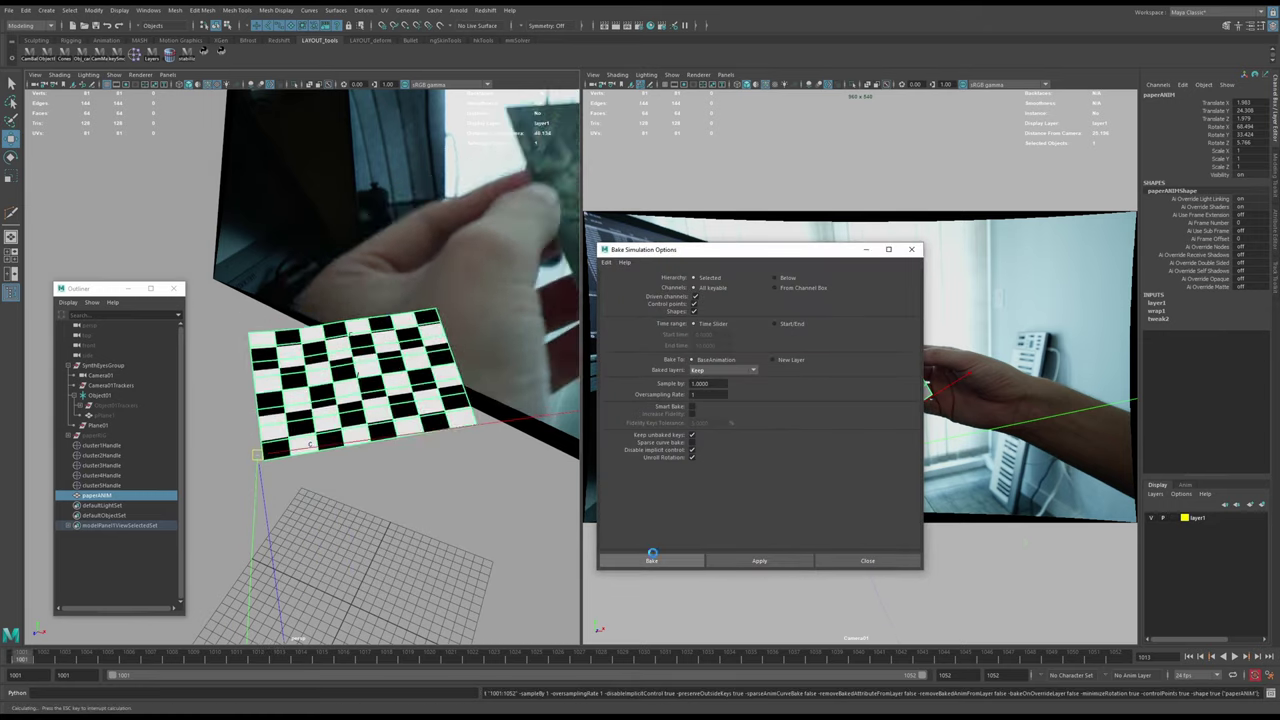
# - Delete the paperRIG group together with the five cluster handles
pyautogui.click(101, 486)
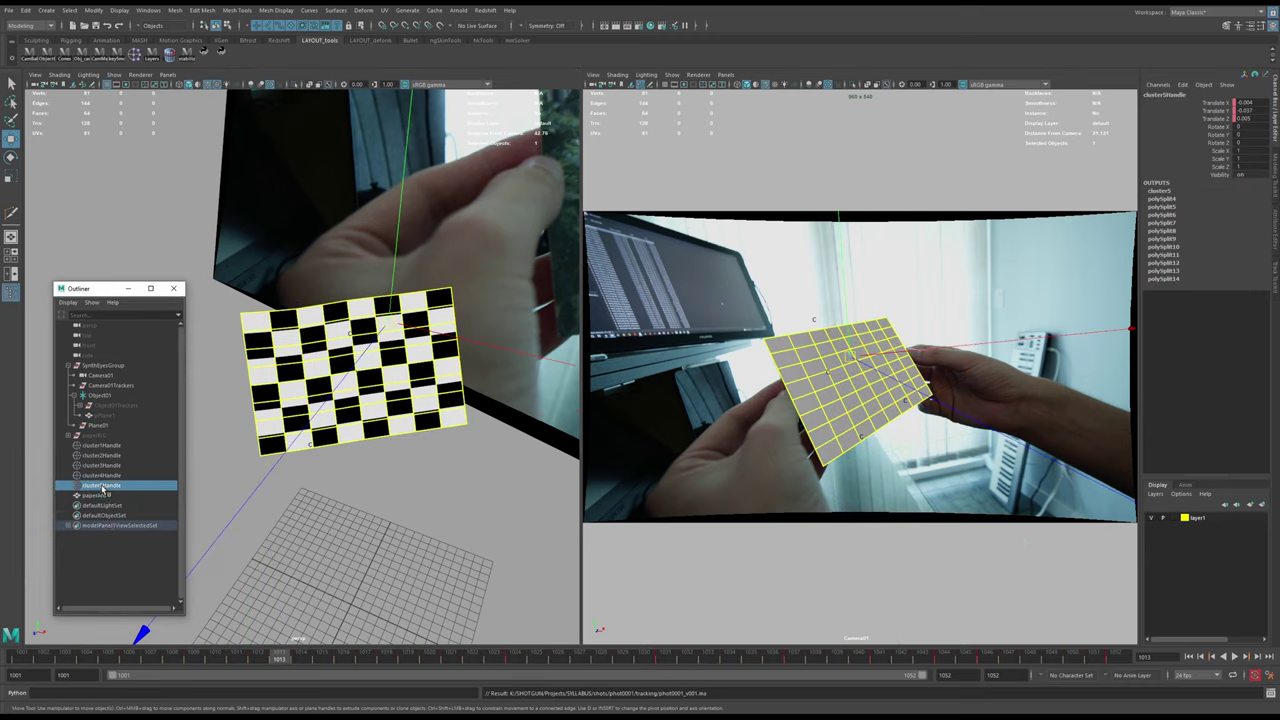
pyautogui.keyDown('shift'); pyautogui.click(97, 438); pyautogui.keyUp('shift')
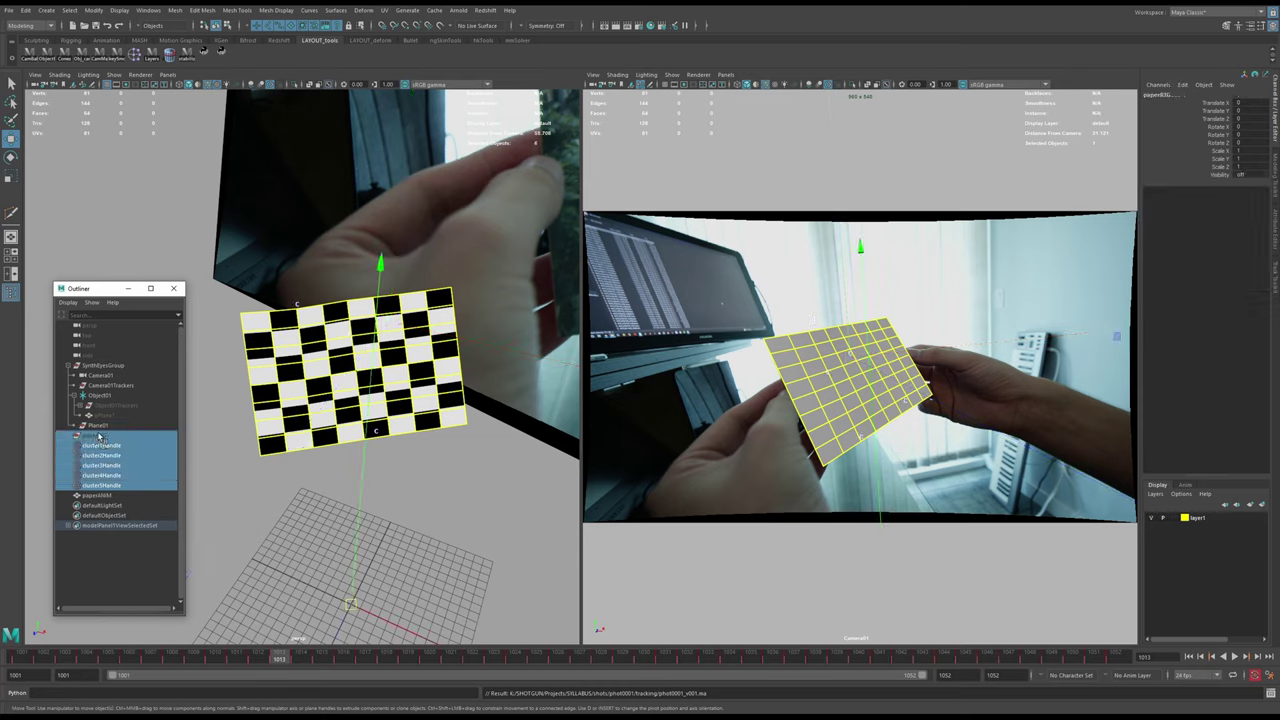
pyautogui.press('Delete')
# - Bake Camera01 into a standalone camera outside SynthEyesGroup with the Bake Cam tool
pyautogui.click(100, 375)
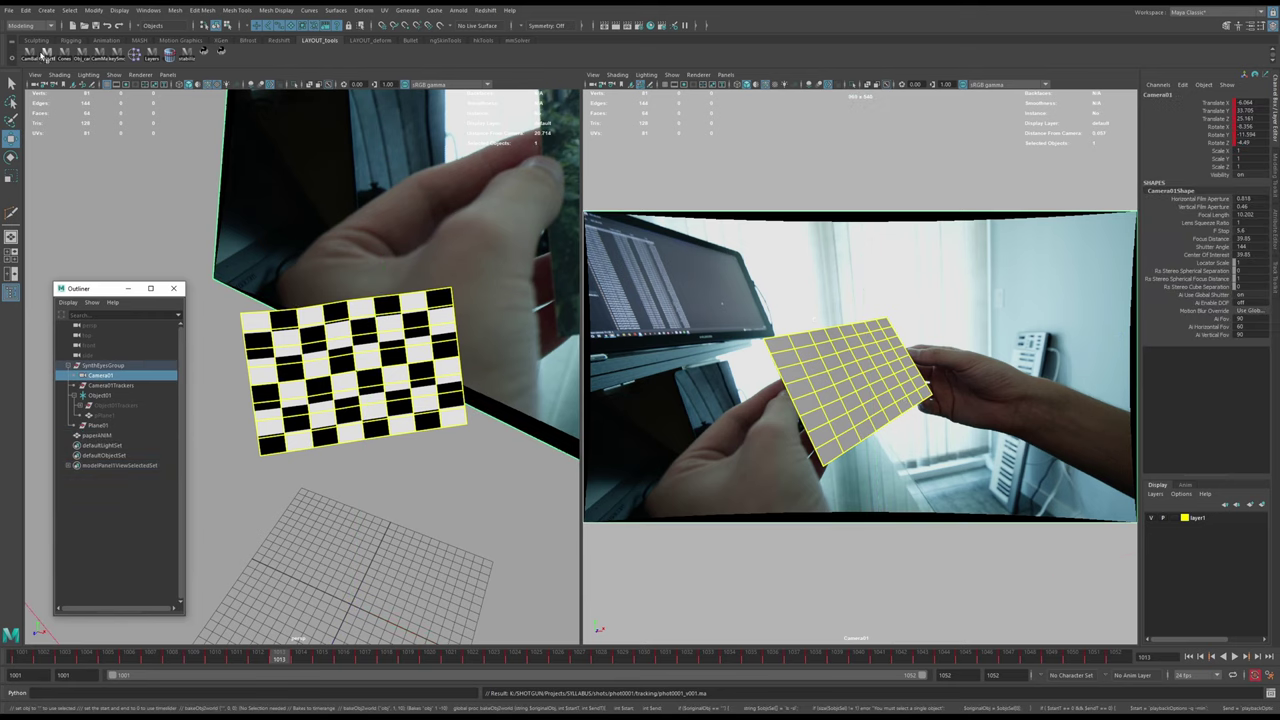
pyautogui.click(484, 40)
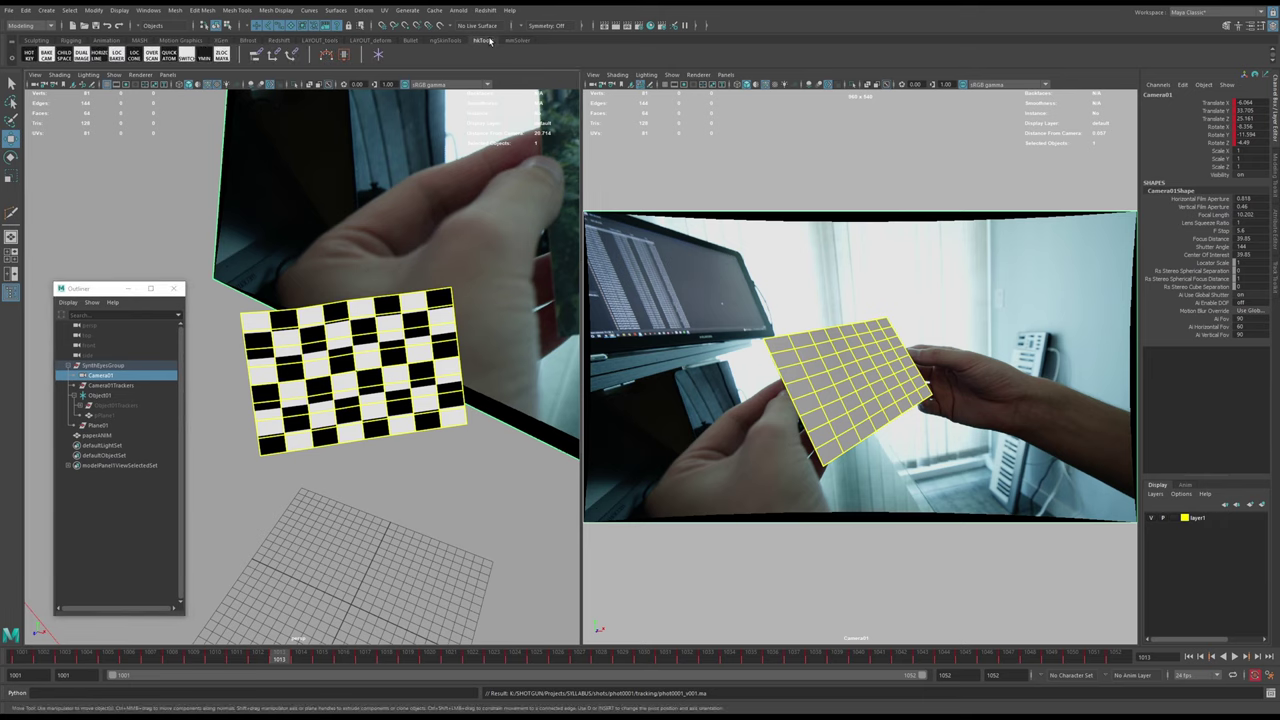
pyautogui.click(46, 55)
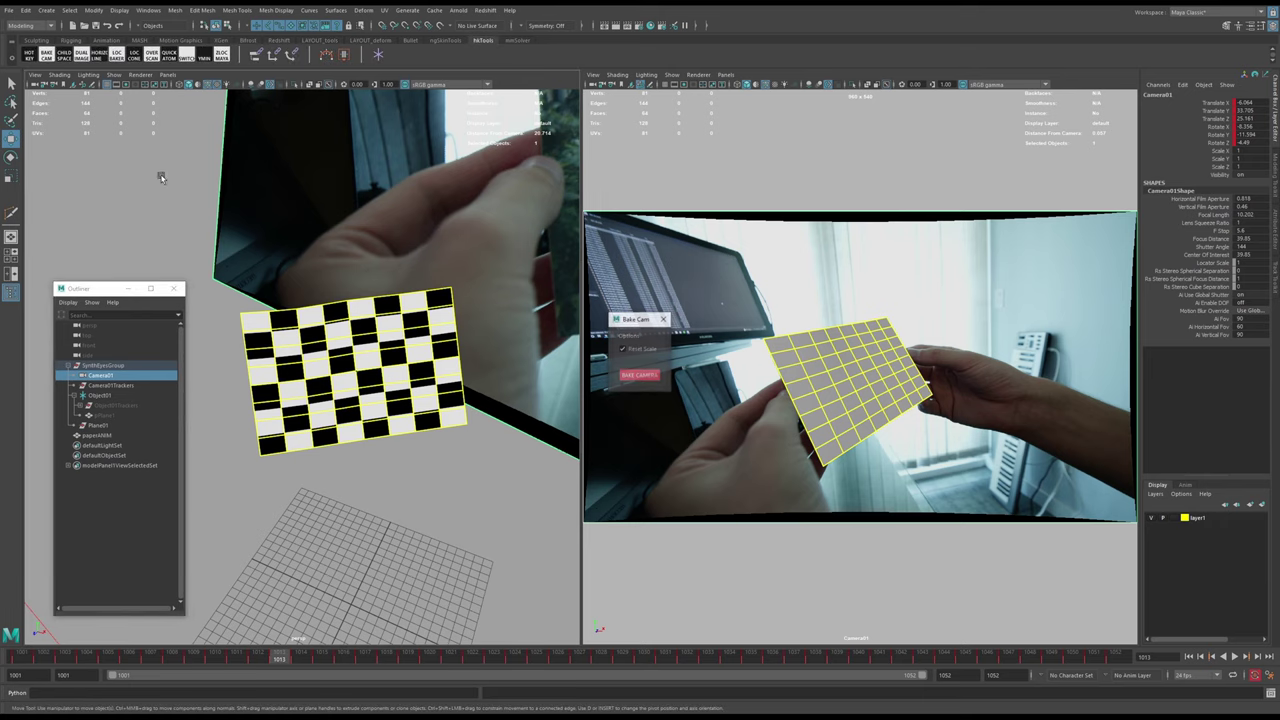
pyautogui.click(639, 376)
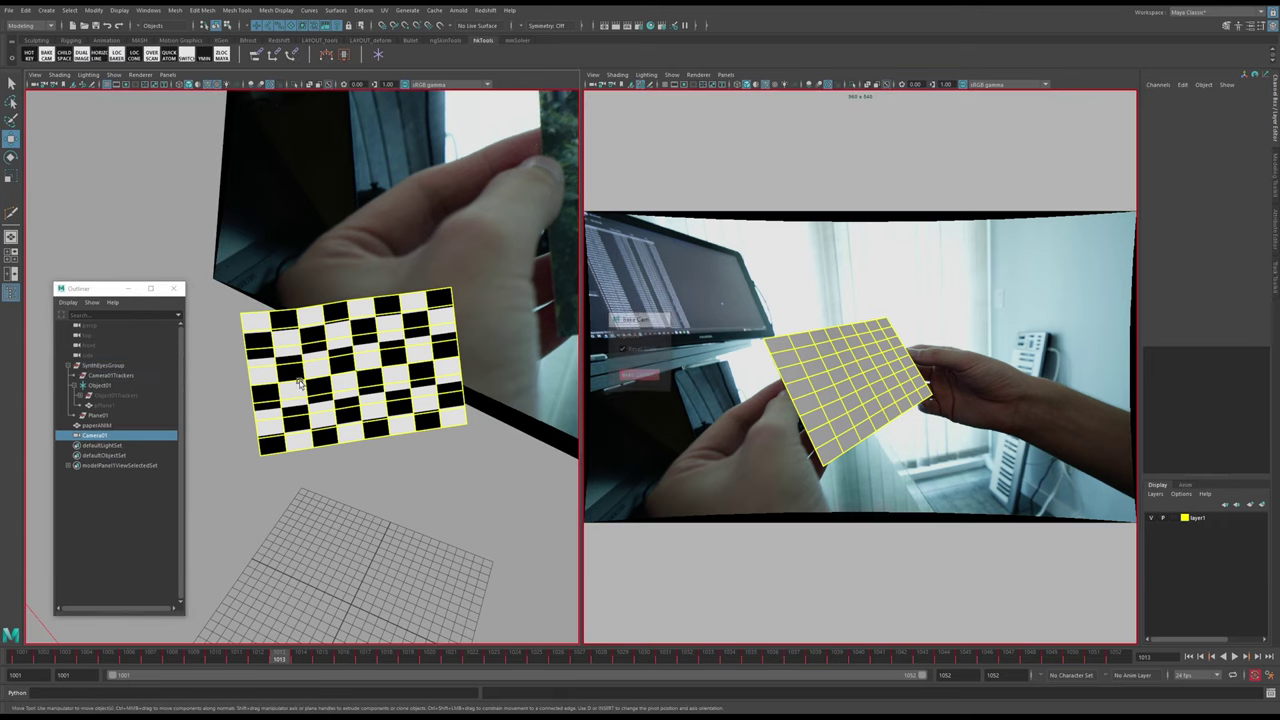
# - Delete the leftover SynthEyesGroup with its trackers, Object01 and Plane01
pyautogui.click(106, 376)
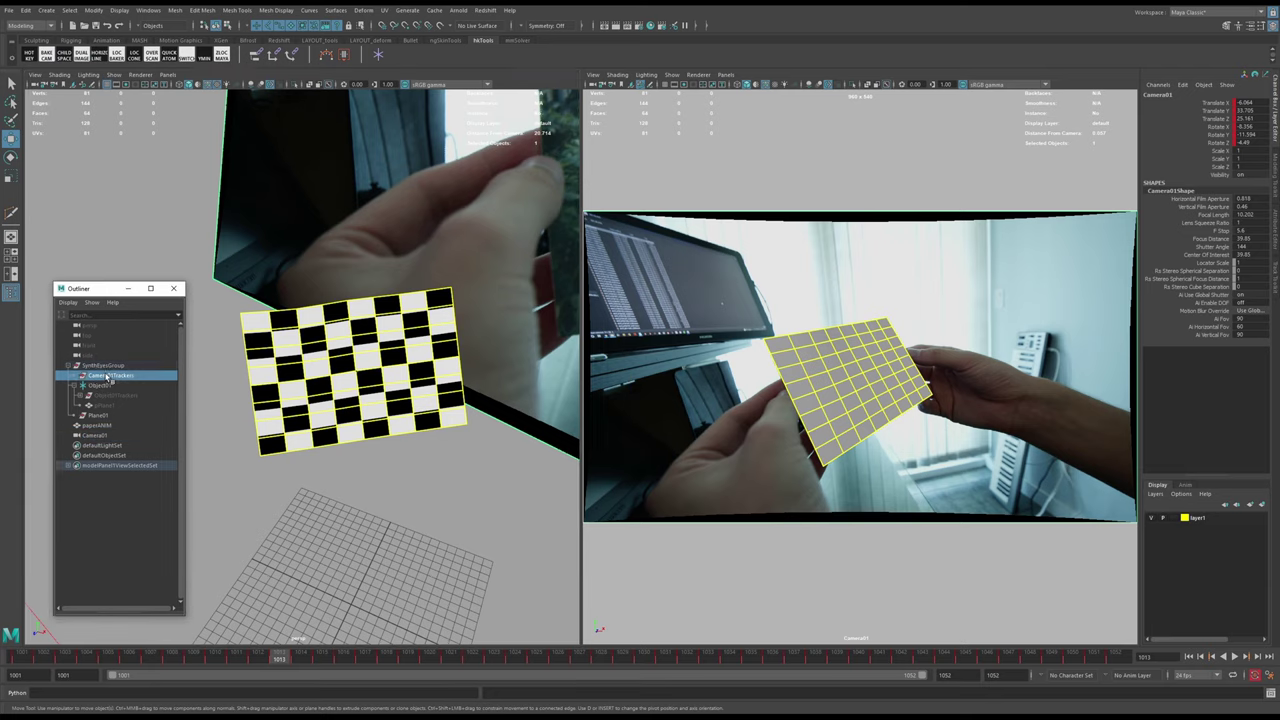
pyautogui.click(100, 386)
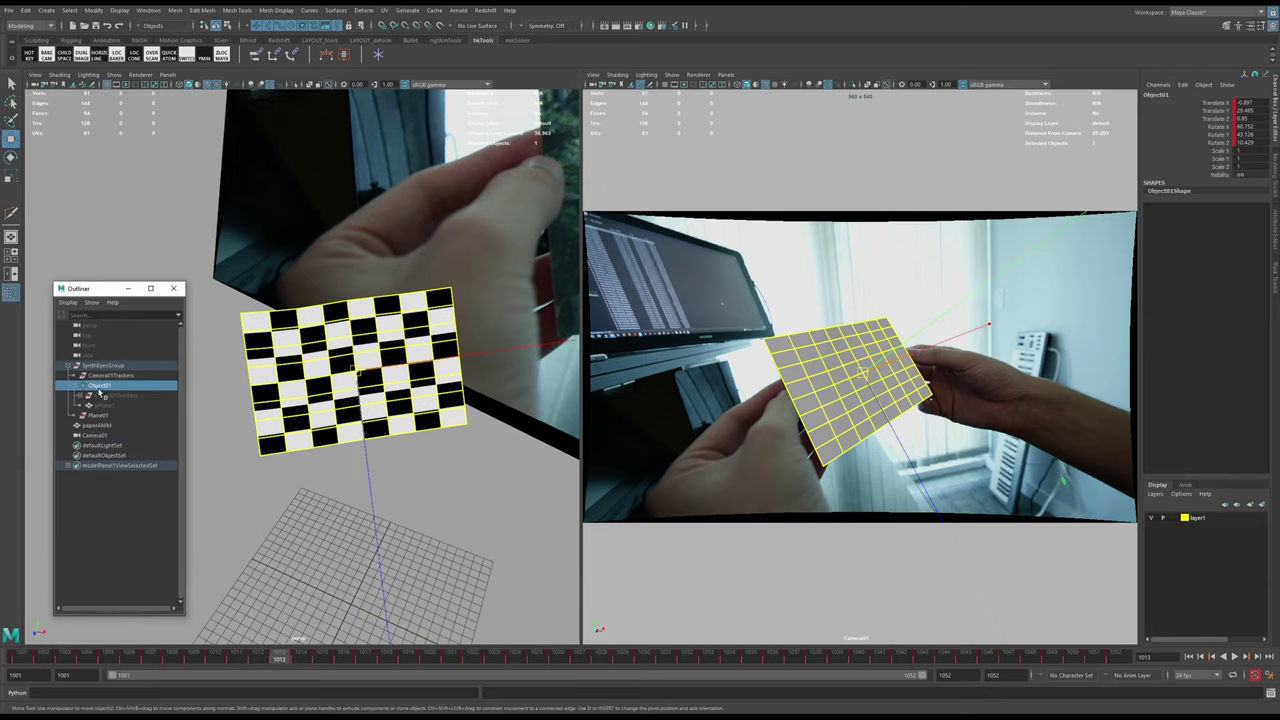
pyautogui.press('Delete')
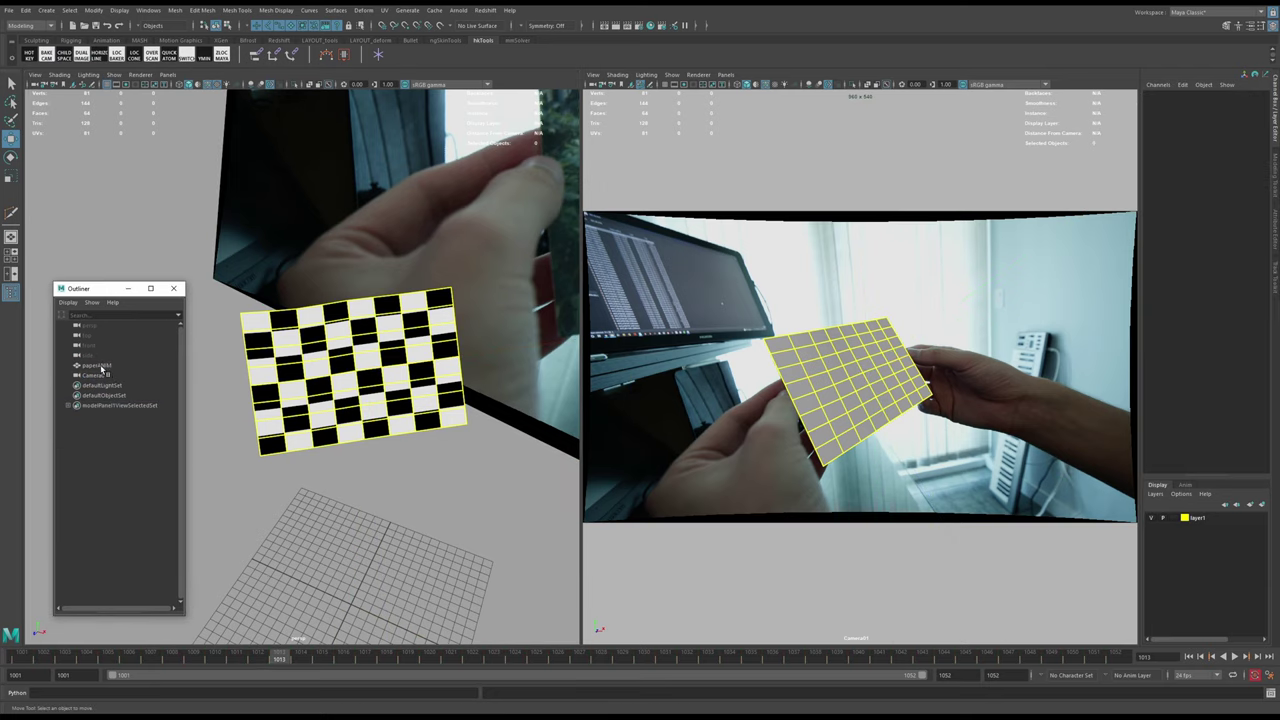
# - Maximise the Camera01 view and assign the existing useBackground1 material to paperANIM
pyautogui.click(101, 367)
pyautogui.press('space')
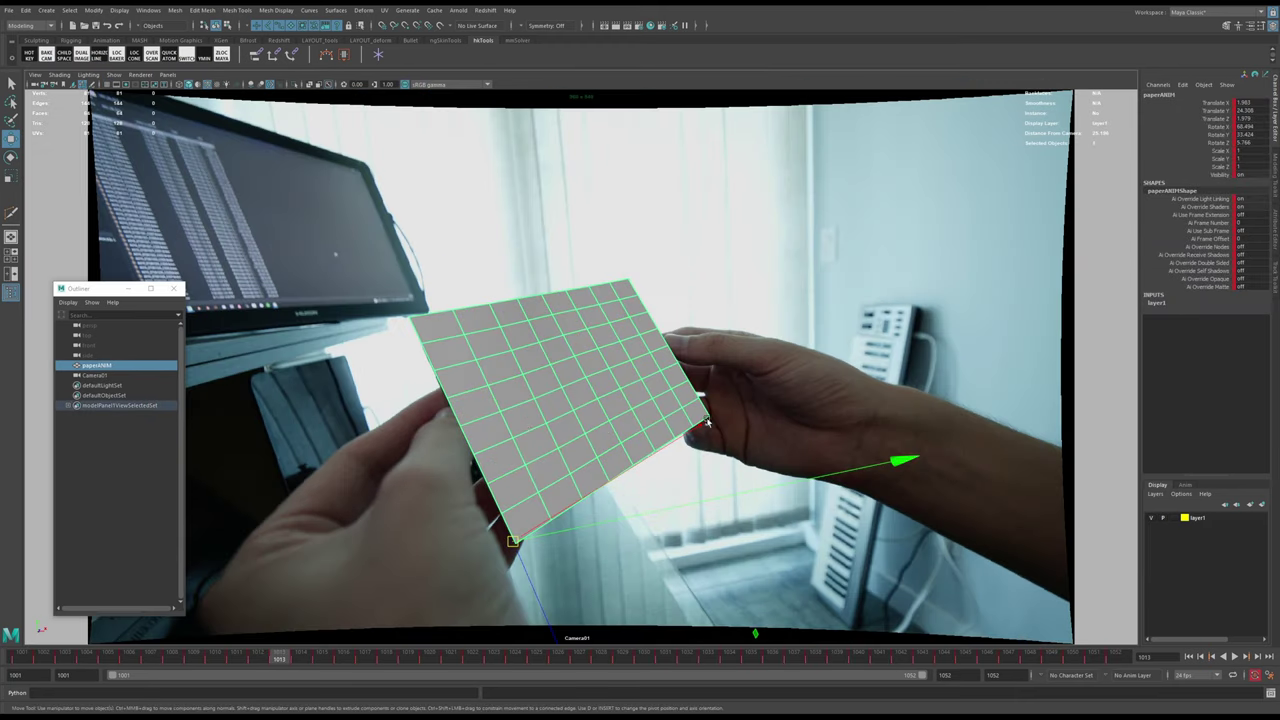
pyautogui.rightClick(547, 388)
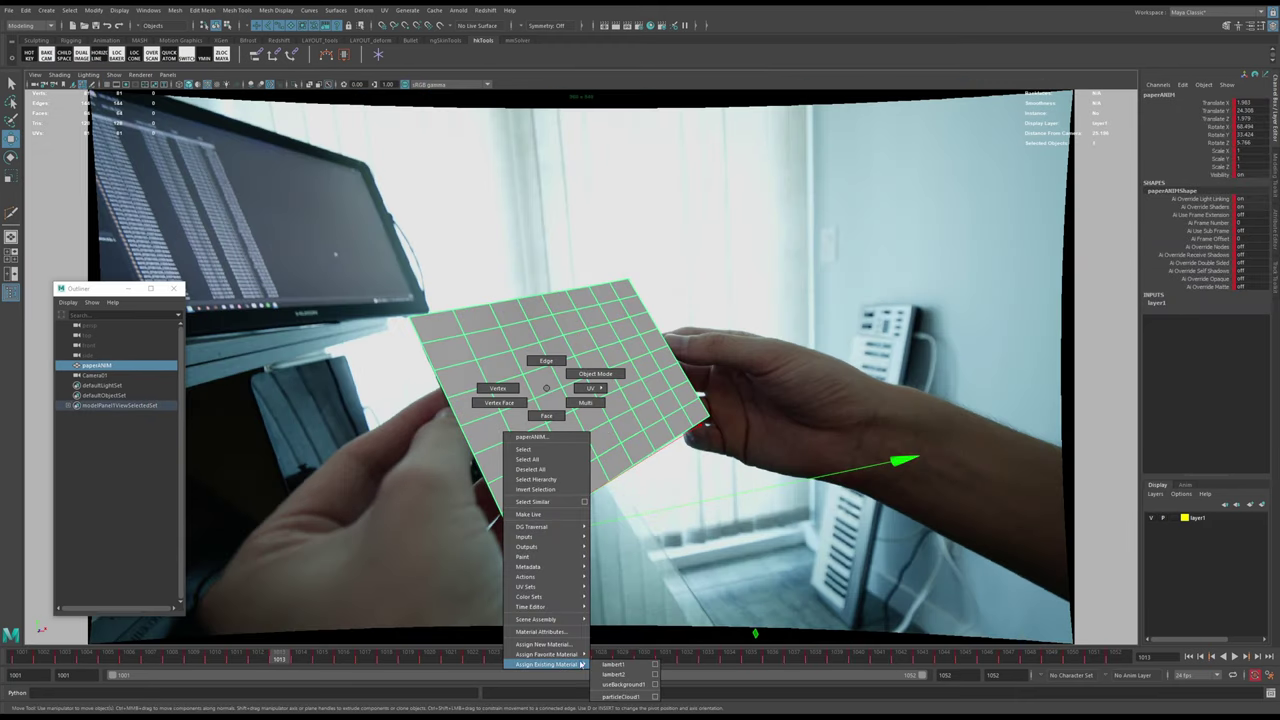
pyautogui.click(617, 685)
# - Play and scrub the shot to check how the baked paperANIM mesh matches the filmed paper in motion
pyautogui.hotkey('alt', 'v')
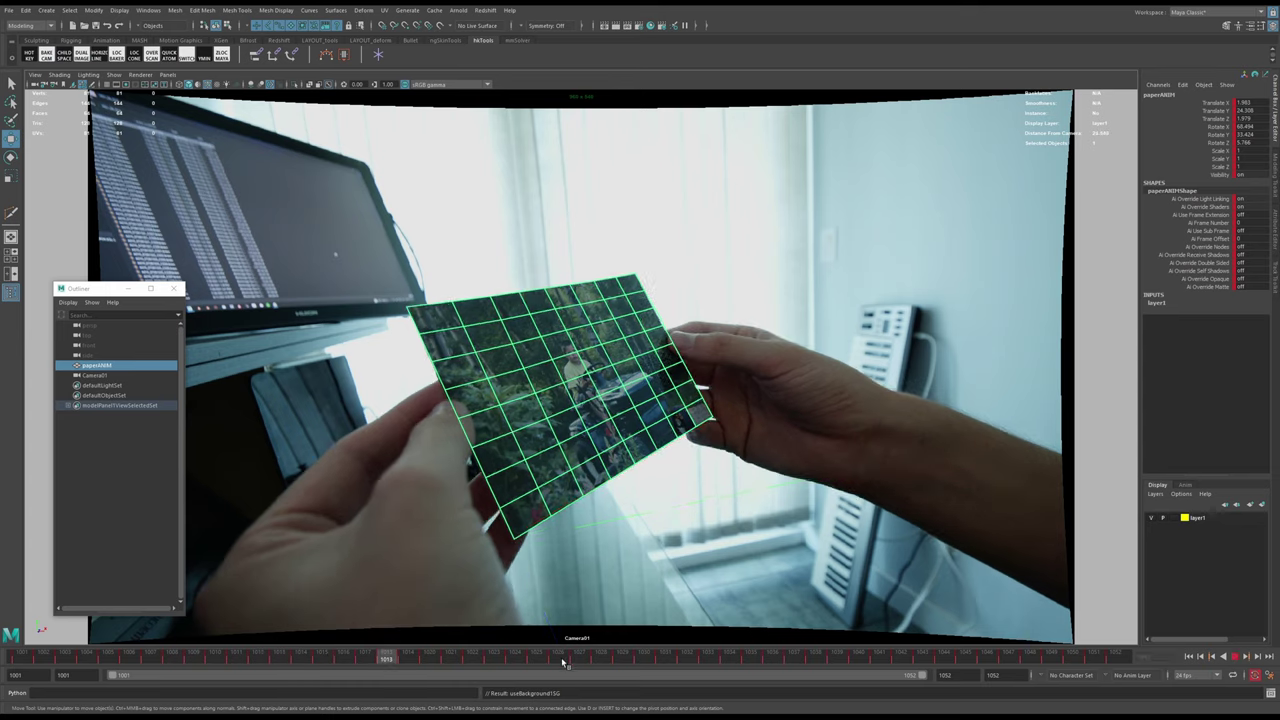
pyautogui.click(688, 561)
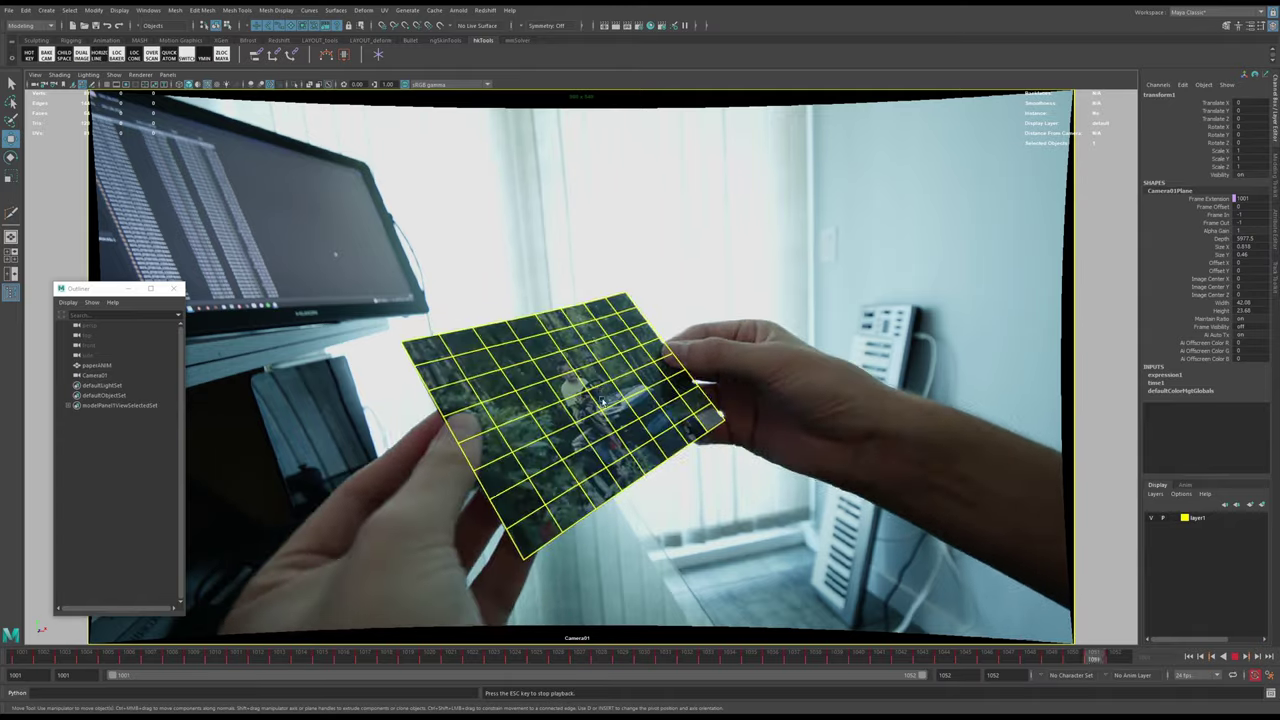
pyautogui.click(458, 659)
pyautogui.moveTo(461, 660)
pyautogui.mouseDown()
pyautogui.moveTo(906, 629)
pyautogui.moveTo(749, 606)
pyautogui.moveTo(471, 594)
pyautogui.moveTo(1, 590)
pyautogui.mouseUp()
pyautogui.hotkey('alt', 'v')
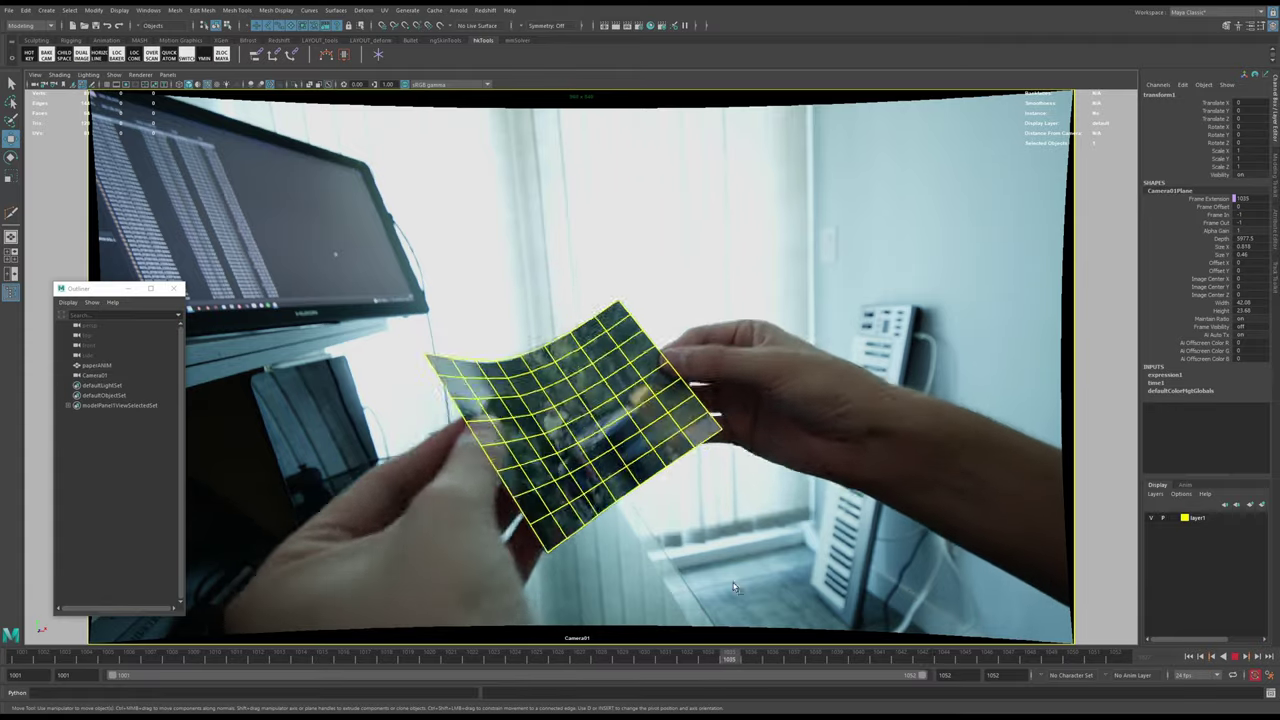
pyautogui.click(600, 426)
pyautogui.press('Escape')
pyautogui.moveTo(700, 655); pyautogui.dragTo(467, 653)
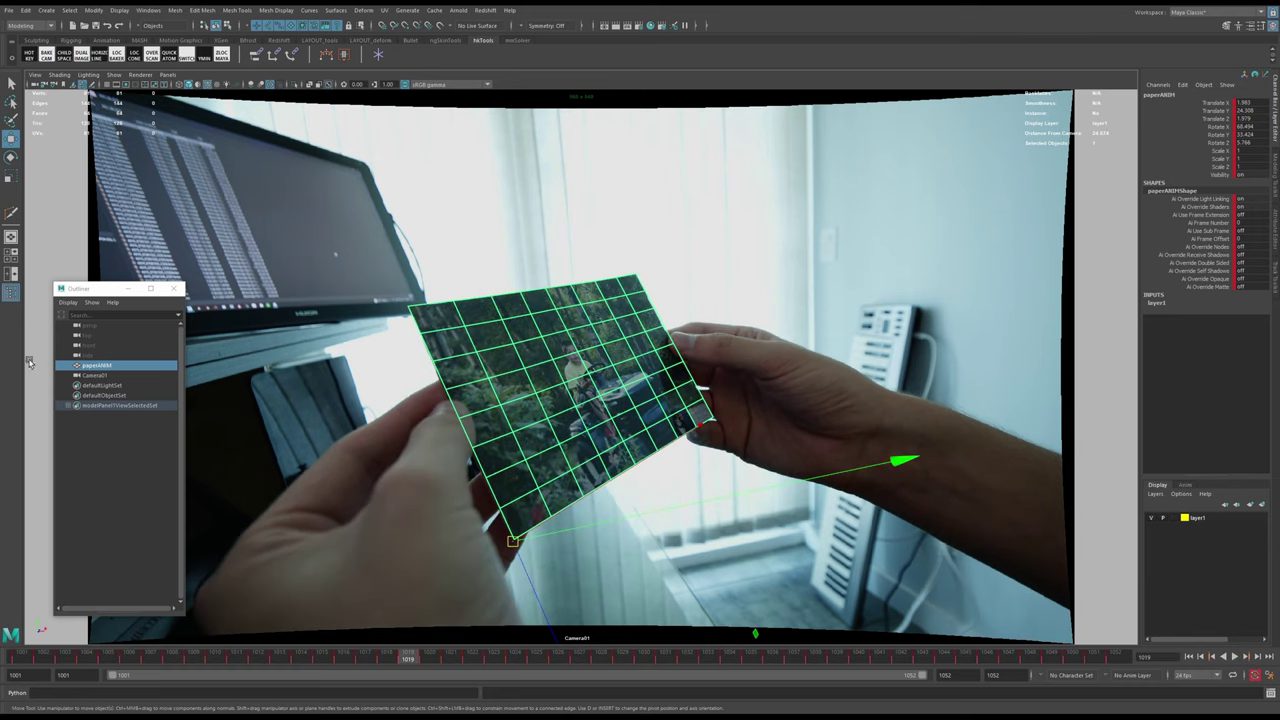
# - Select Camera01, replay the shot through it and enlarge the view to full screen
pyautogui.click(94, 375)
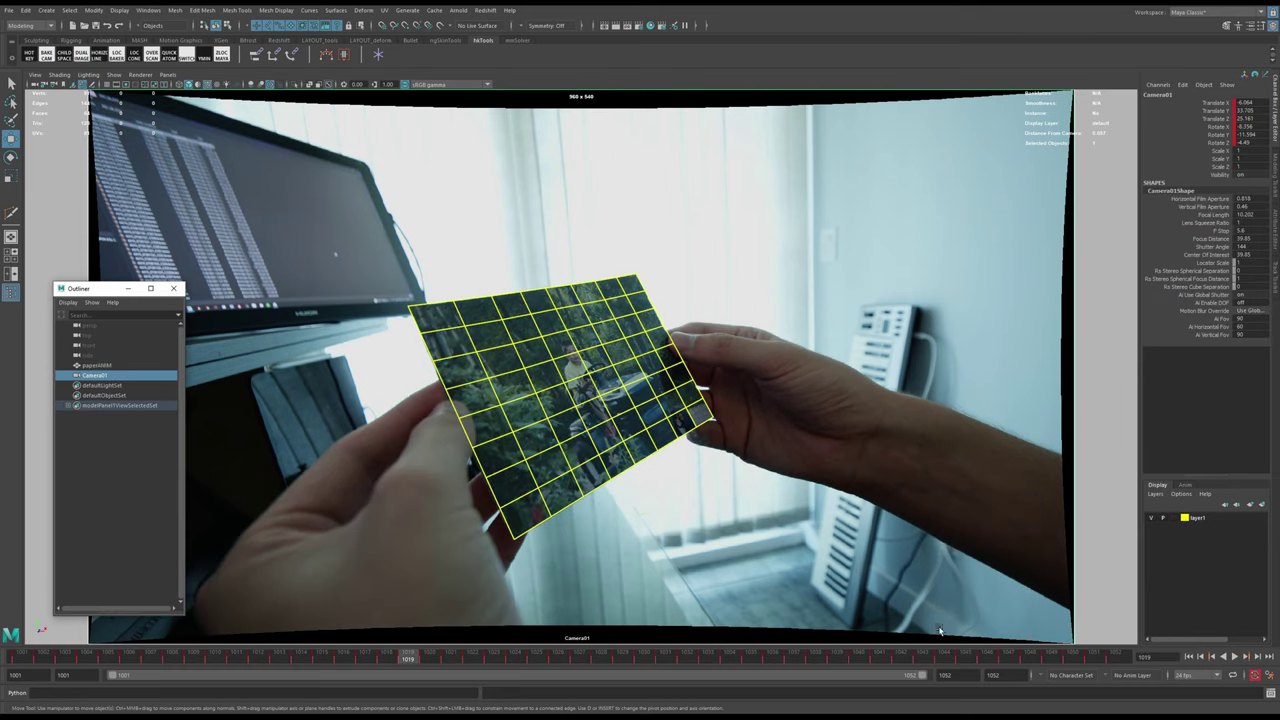
pyautogui.hotkey('alt', 'v')
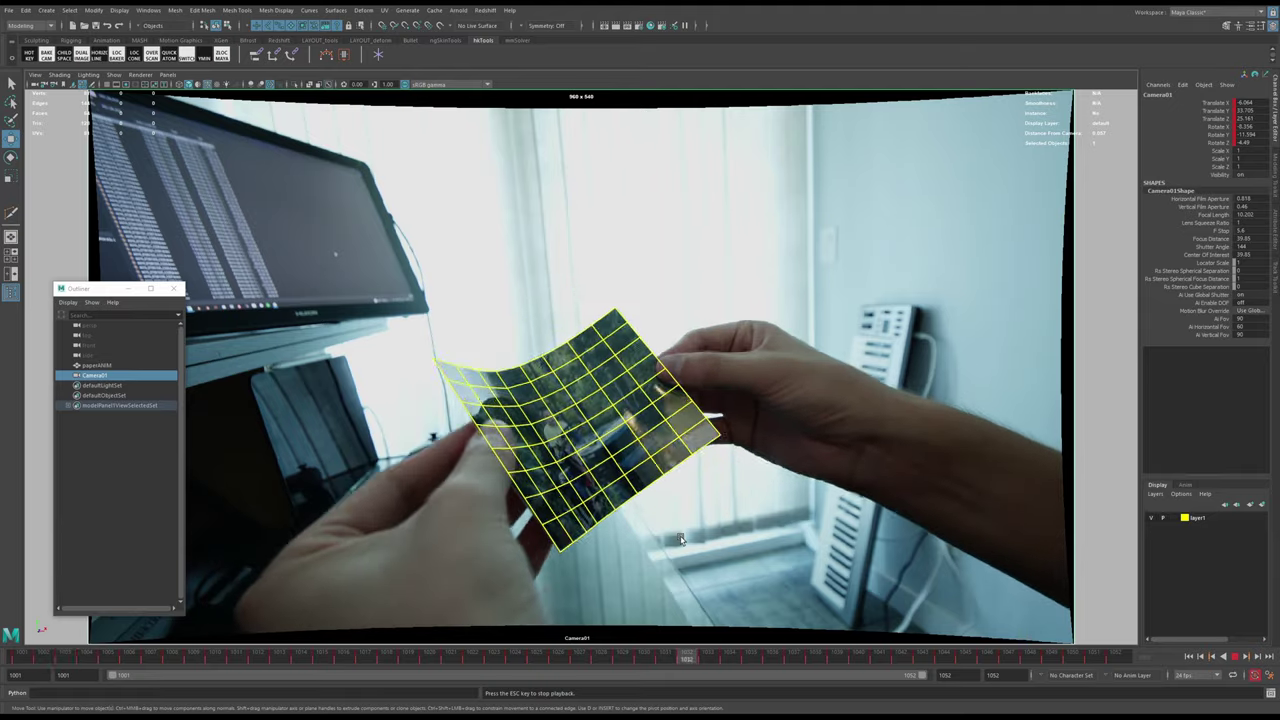
pyautogui.hotkey('ctrl', 'space')
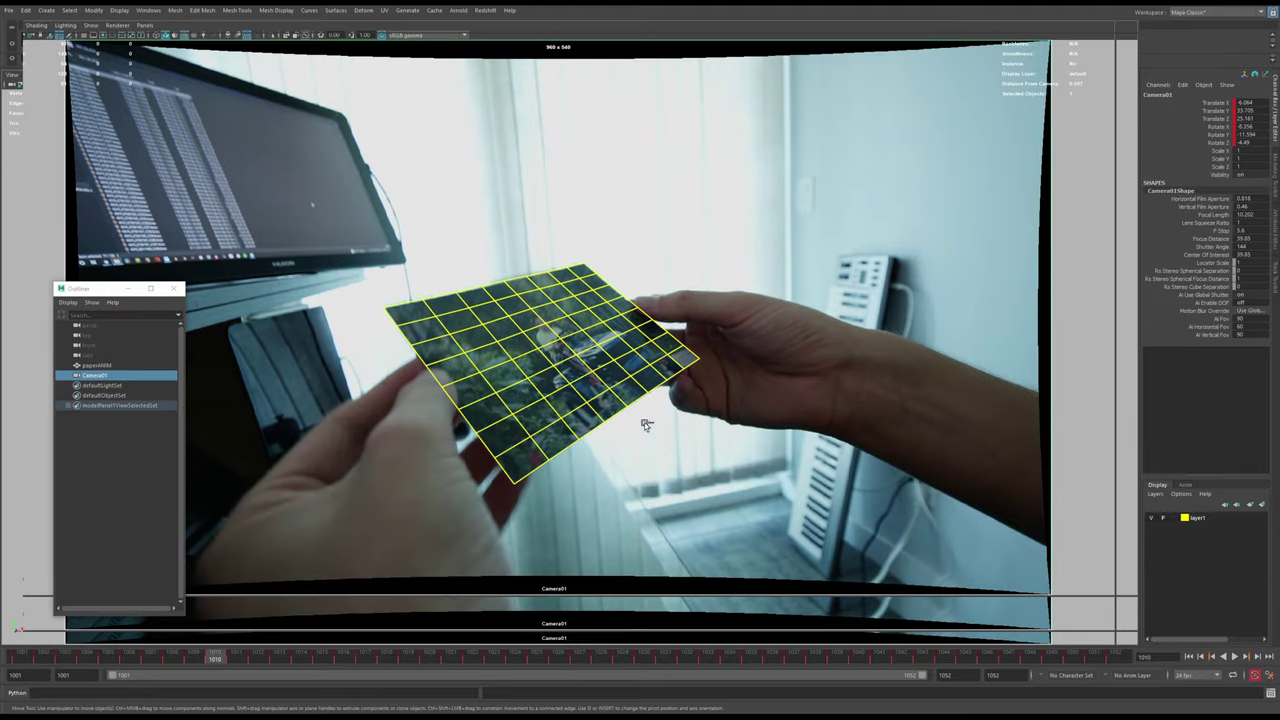